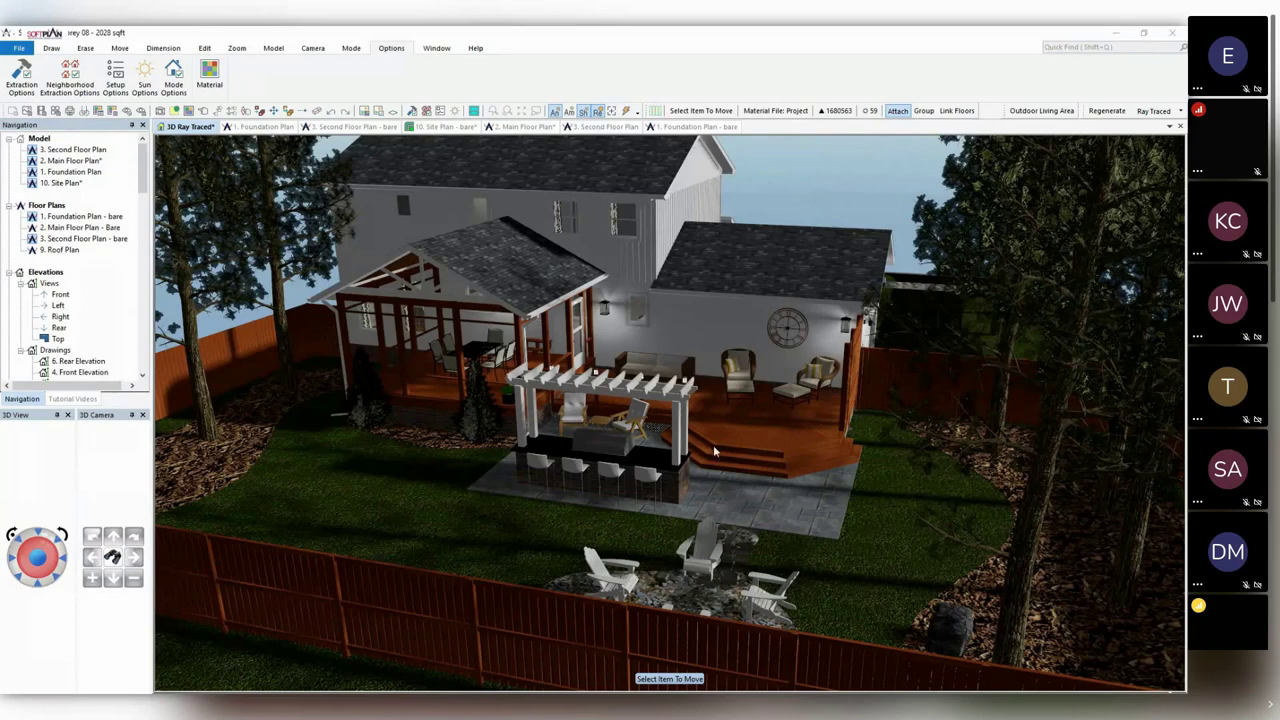
# Review the SoftPlan web pages on computer and video card requirements, and return to the backyard 3D model.
pyautogui.scroll(3, 714, 452)
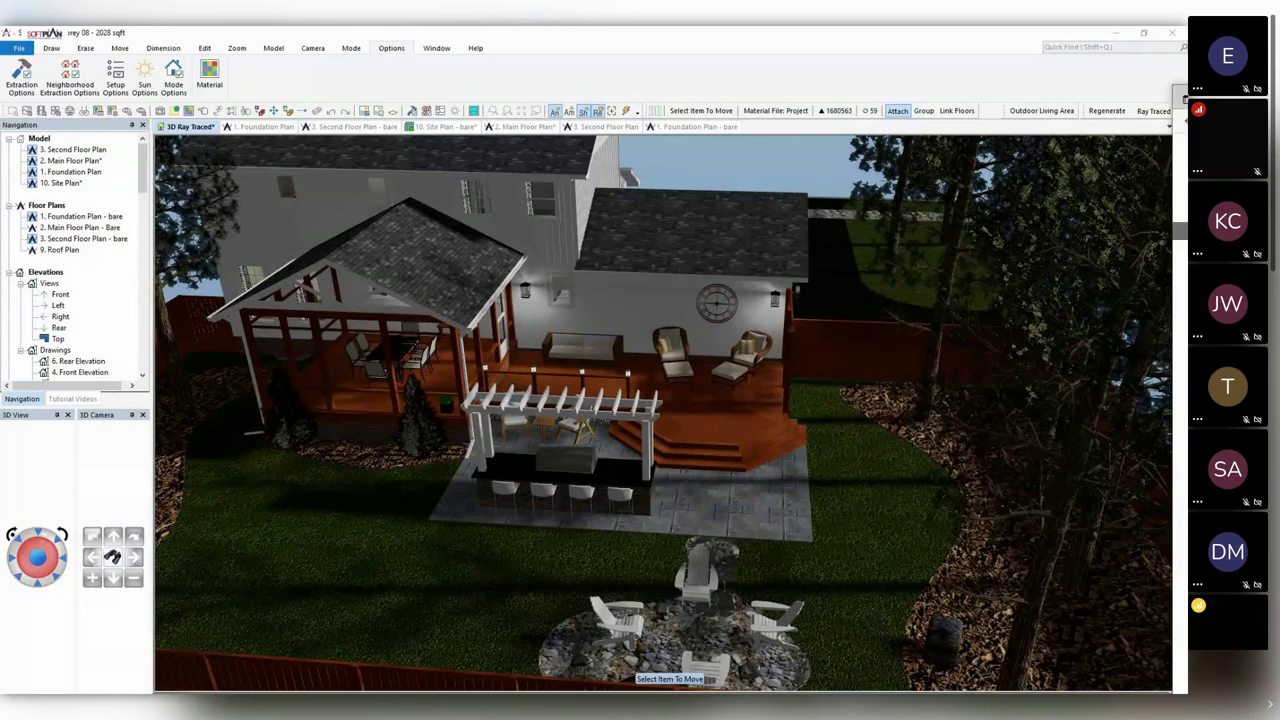
pyautogui.moveTo(1187, 104); pyautogui.dragTo(668, 82)
pyautogui.click(882, 78)
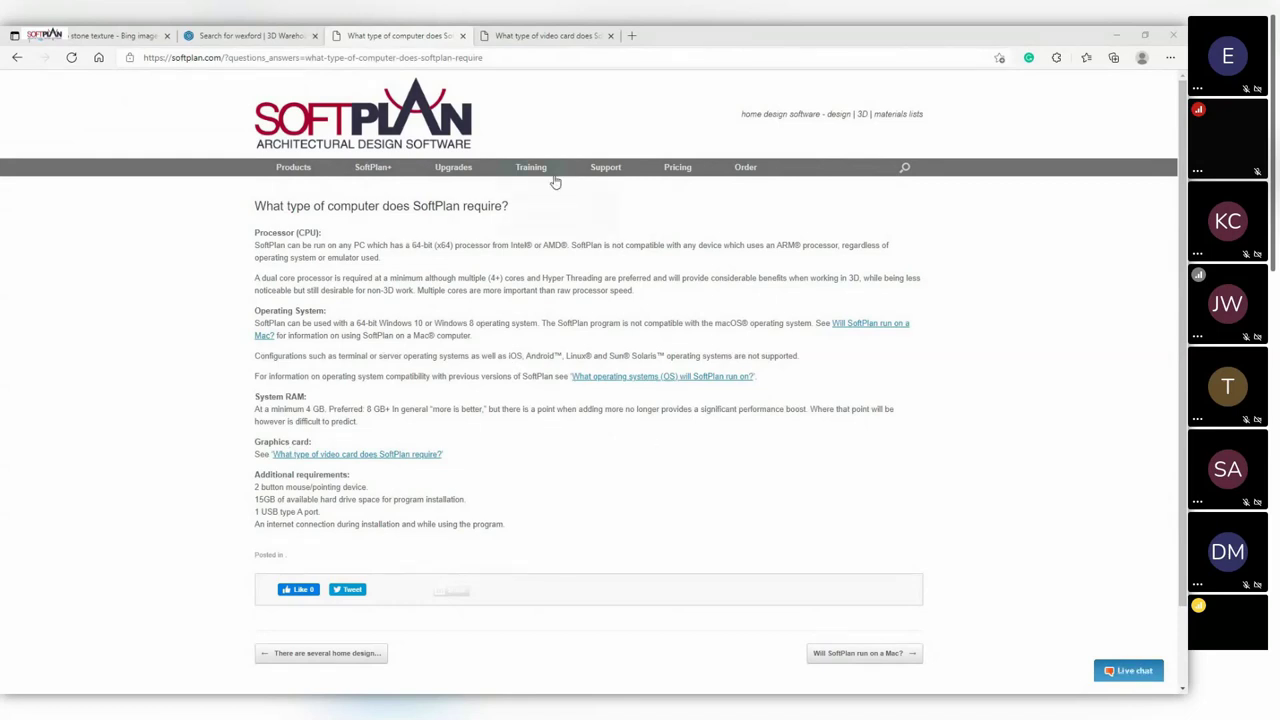
pyautogui.moveTo(614, 176)
pyautogui.click(519, 36)
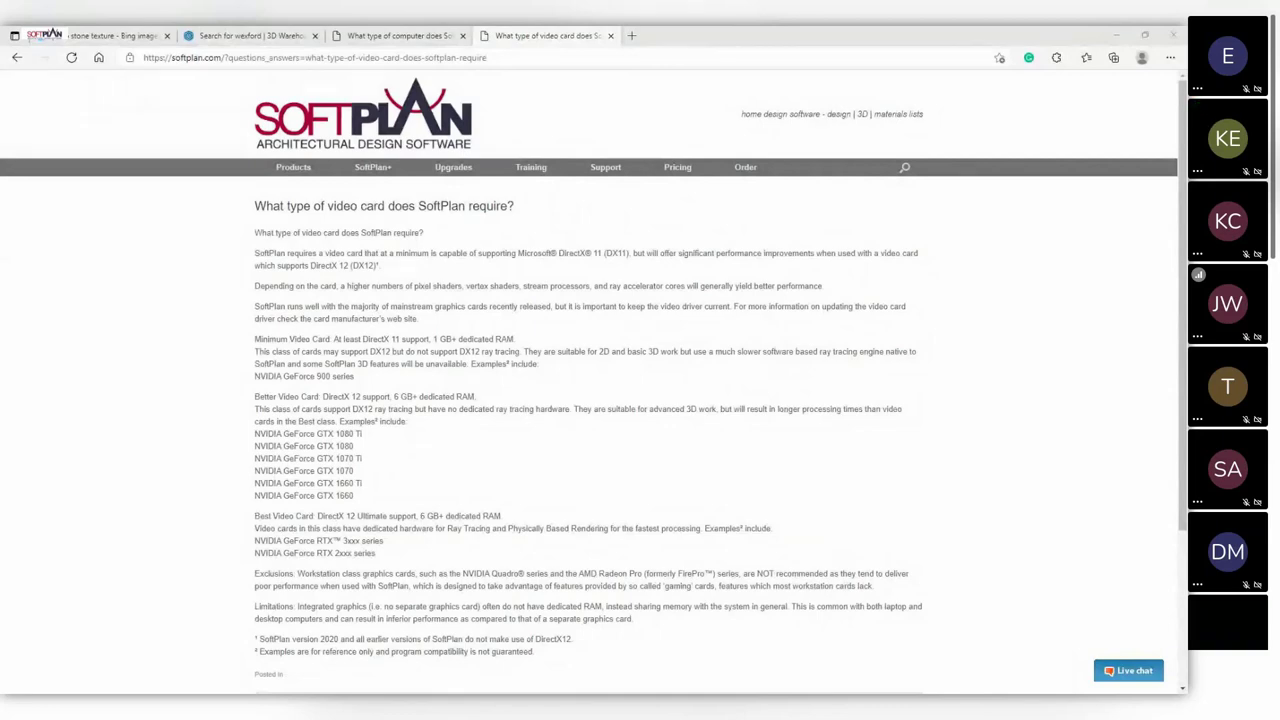
pyautogui.doubleClick(671, 33)
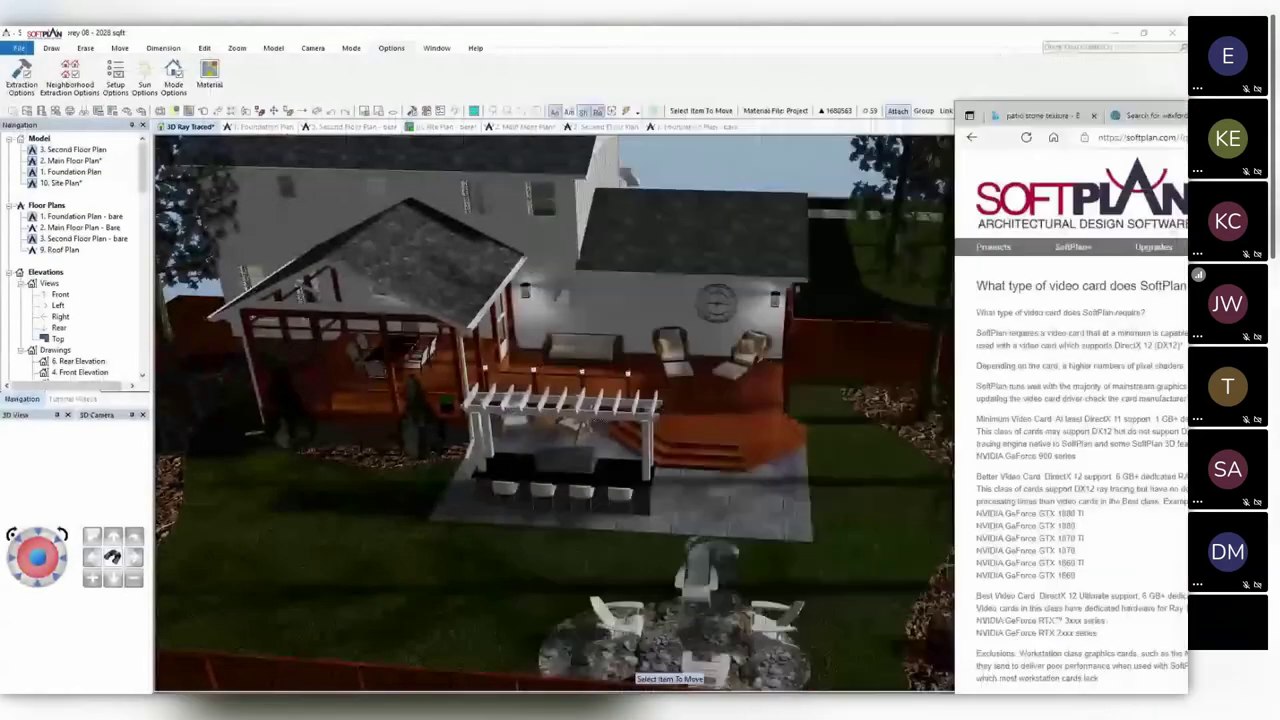
pyautogui.click(609, 243)
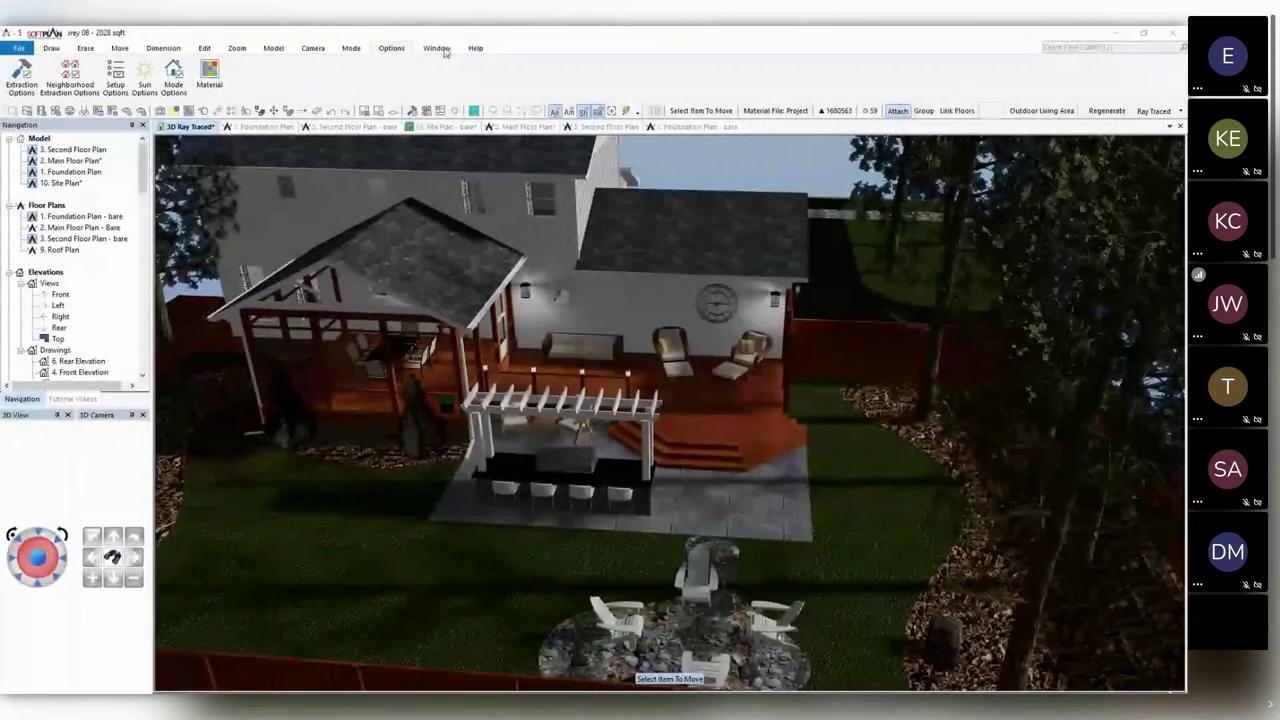
# Demonstrate the renderer choices in the 3D mode options by switching to DirectX 11 and back to DirectX 12.
pyautogui.click(172, 86)
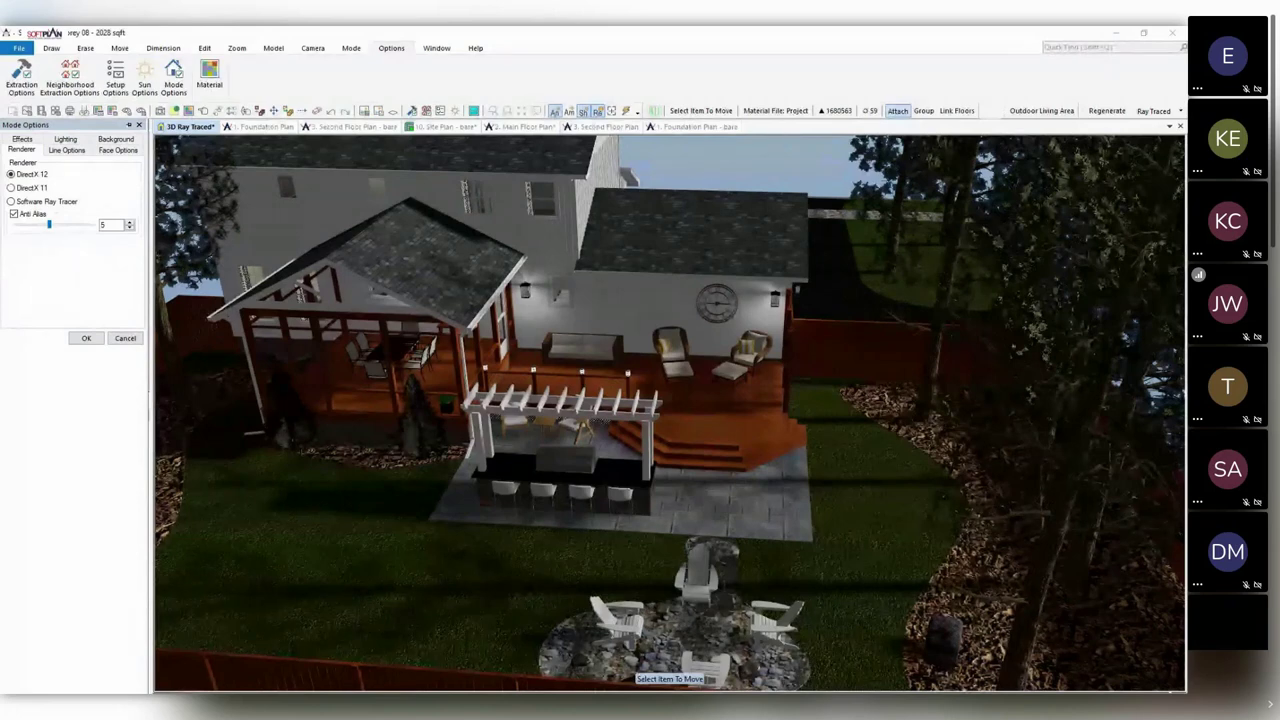
pyautogui.click(30, 189)
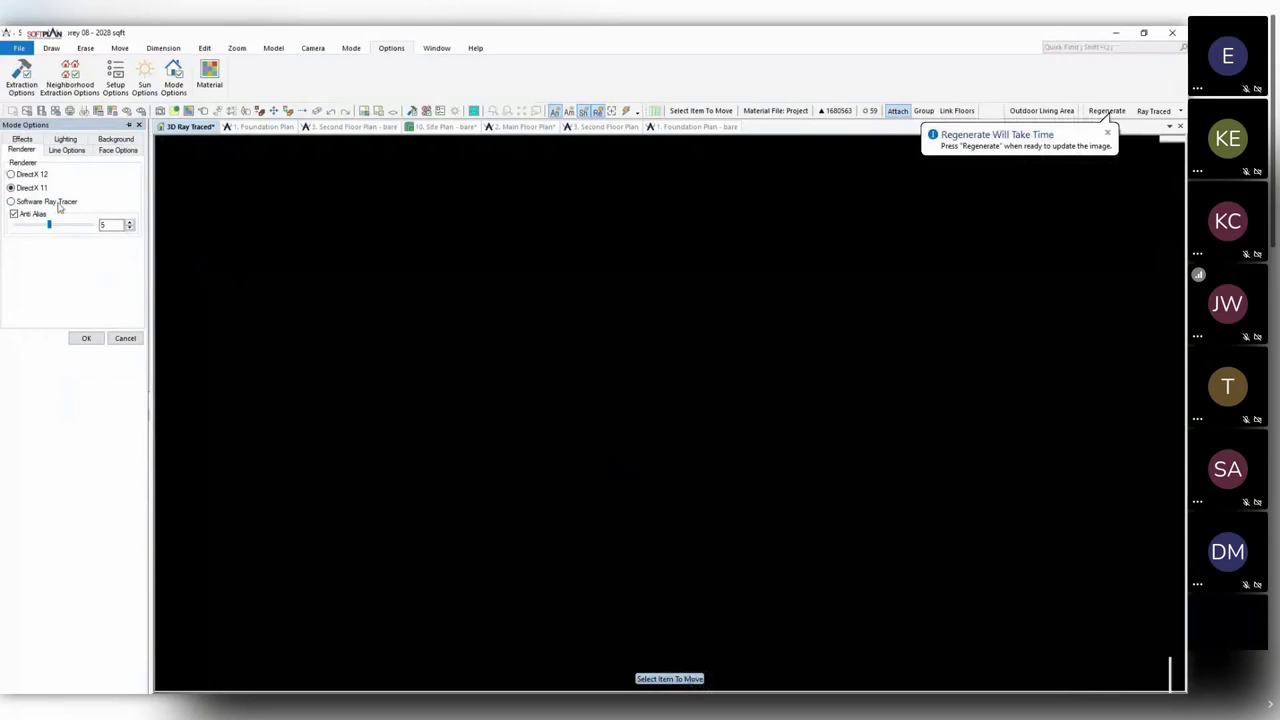
pyautogui.click(35, 176)
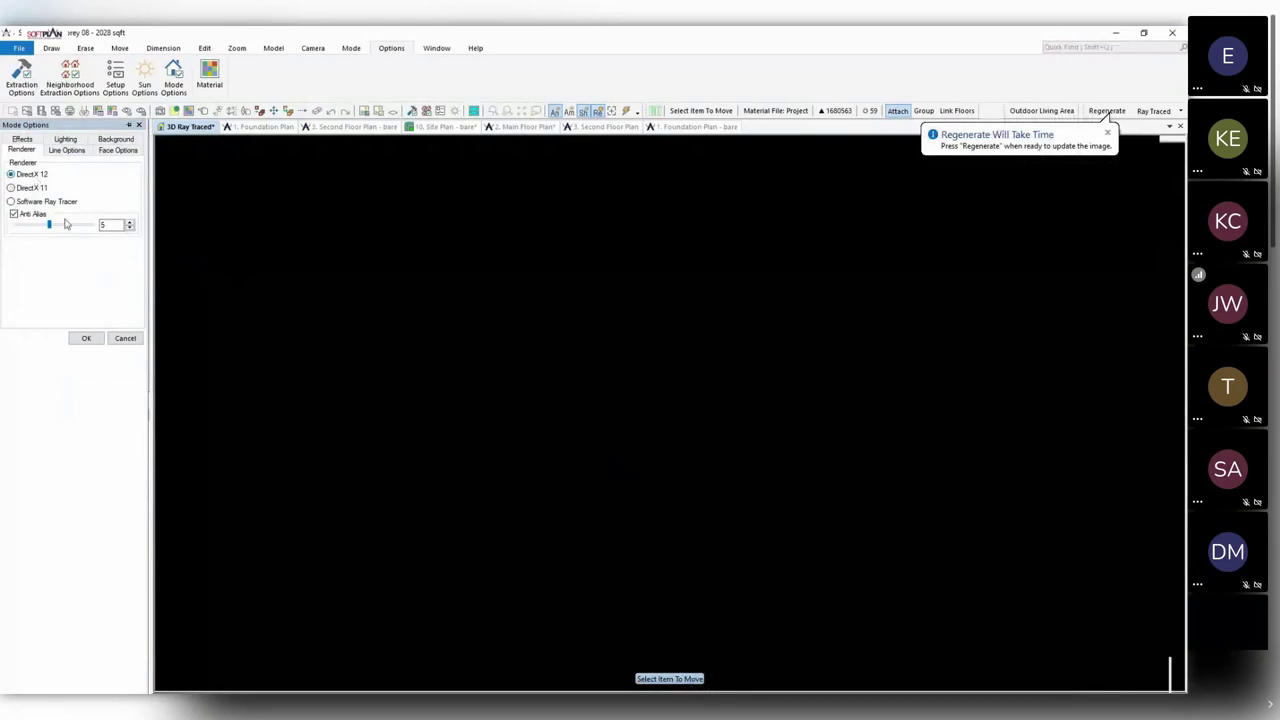
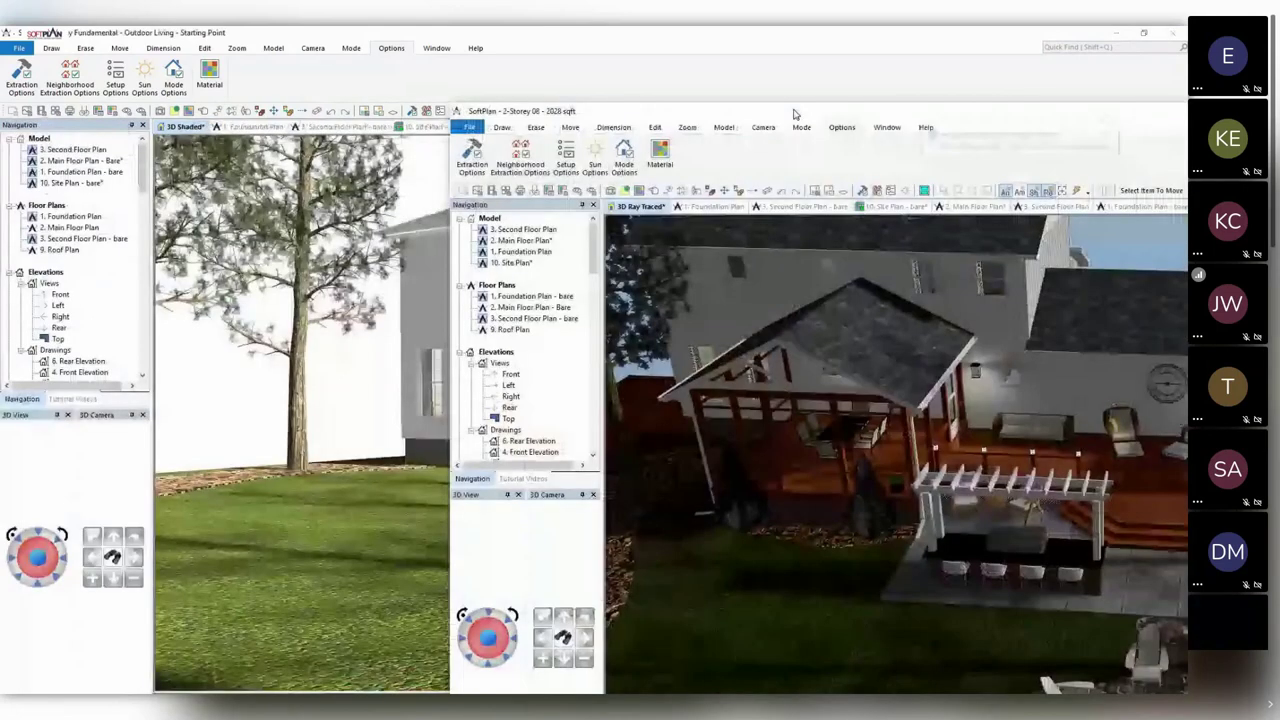
# Bring up the Outdoor Living - Starting Point project and view the rear of the house from above in 3D.
pyautogui.moveTo(795, 113); pyautogui.dragTo(1279, 62)
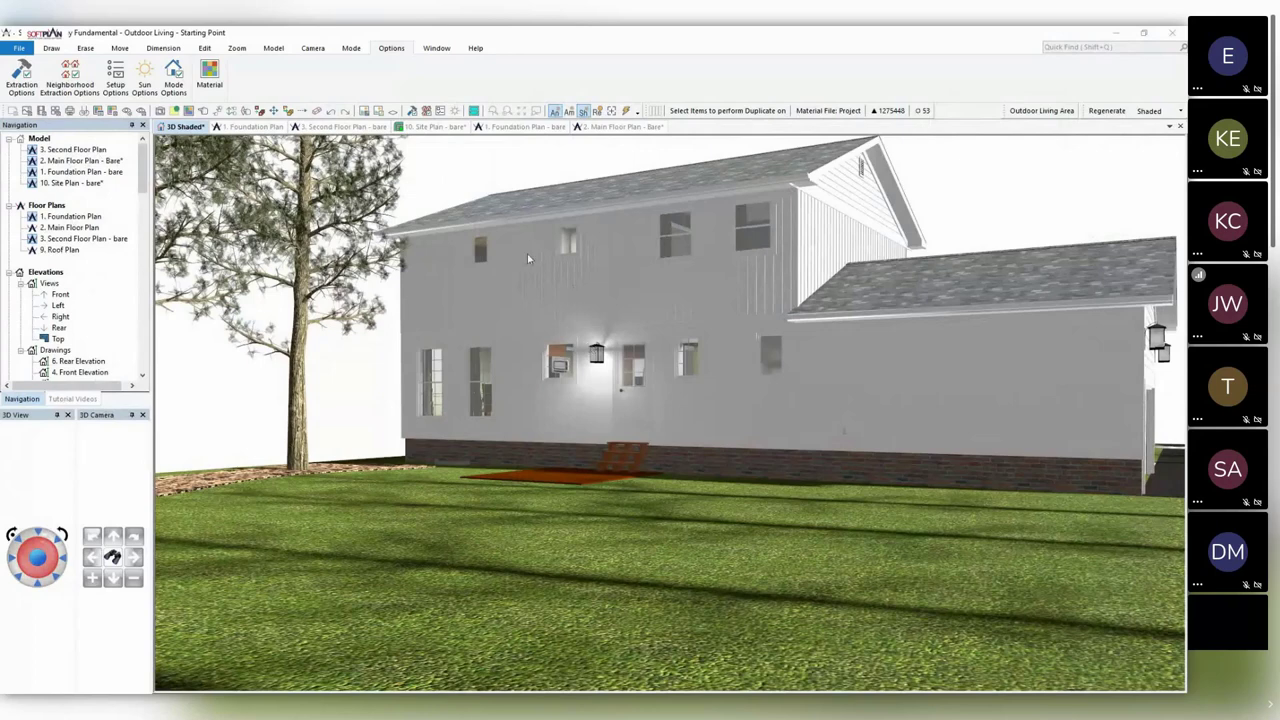
pyautogui.moveTo(687, 317); pyautogui.dragTo(687, 339, button='middle')
pyautogui.moveTo(687, 338); pyautogui.dragTo(681, 341)
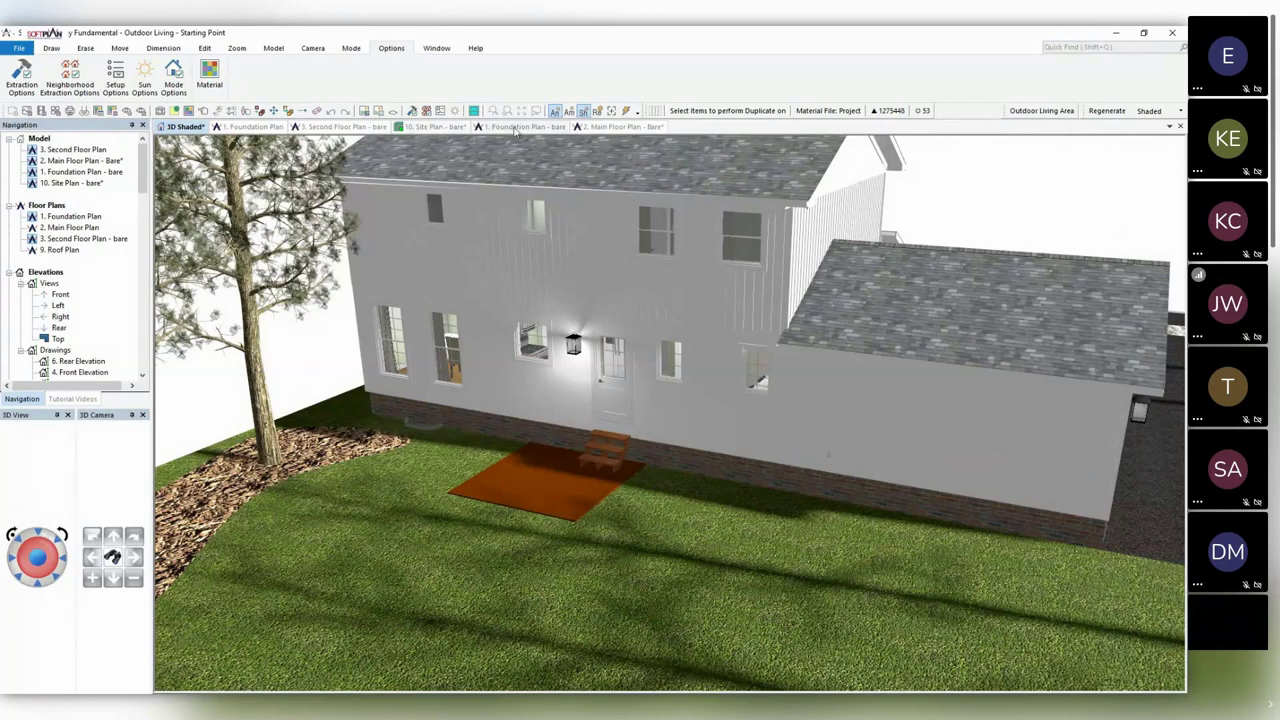
# Examine the bare main floor plan, second floor plan, 3D view and site plan of the starting project.
pyautogui.click(622, 127)
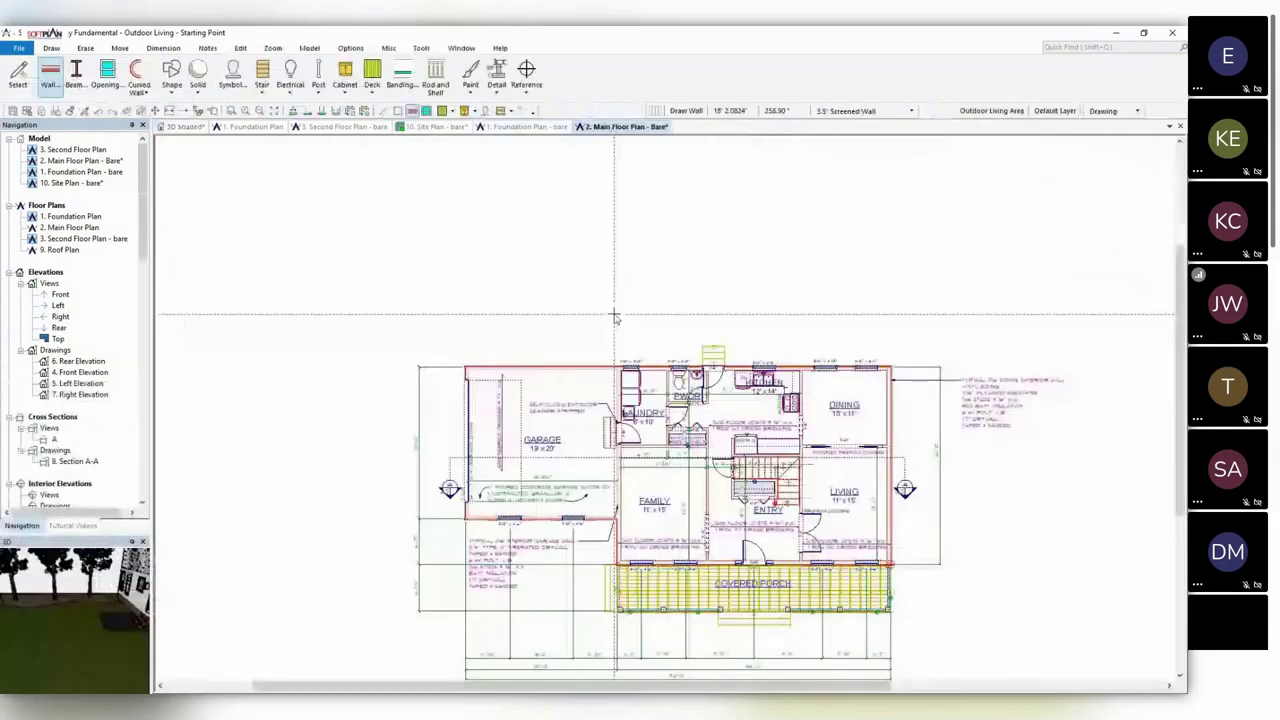
pyautogui.moveTo(722, 402); pyautogui.dragTo(607, 266, button='middle')
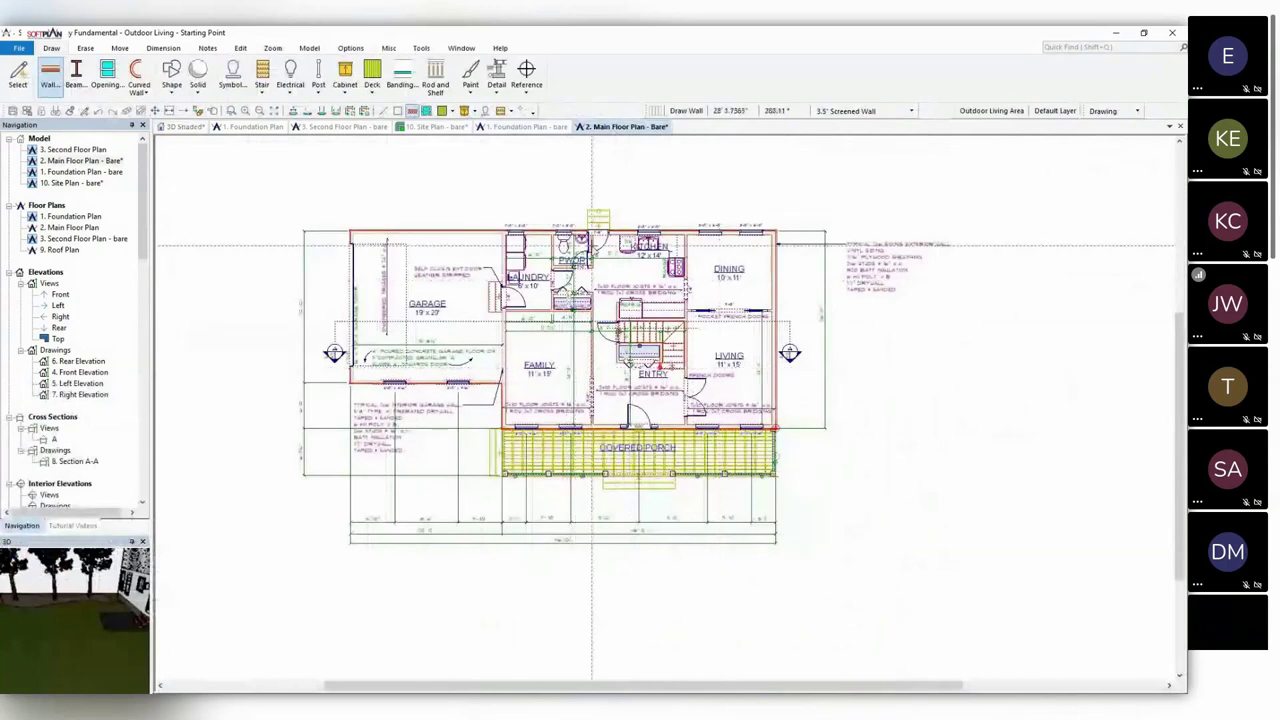
pyautogui.scroll(1, 590, 238)
pyautogui.scroll(1, 580, 200)
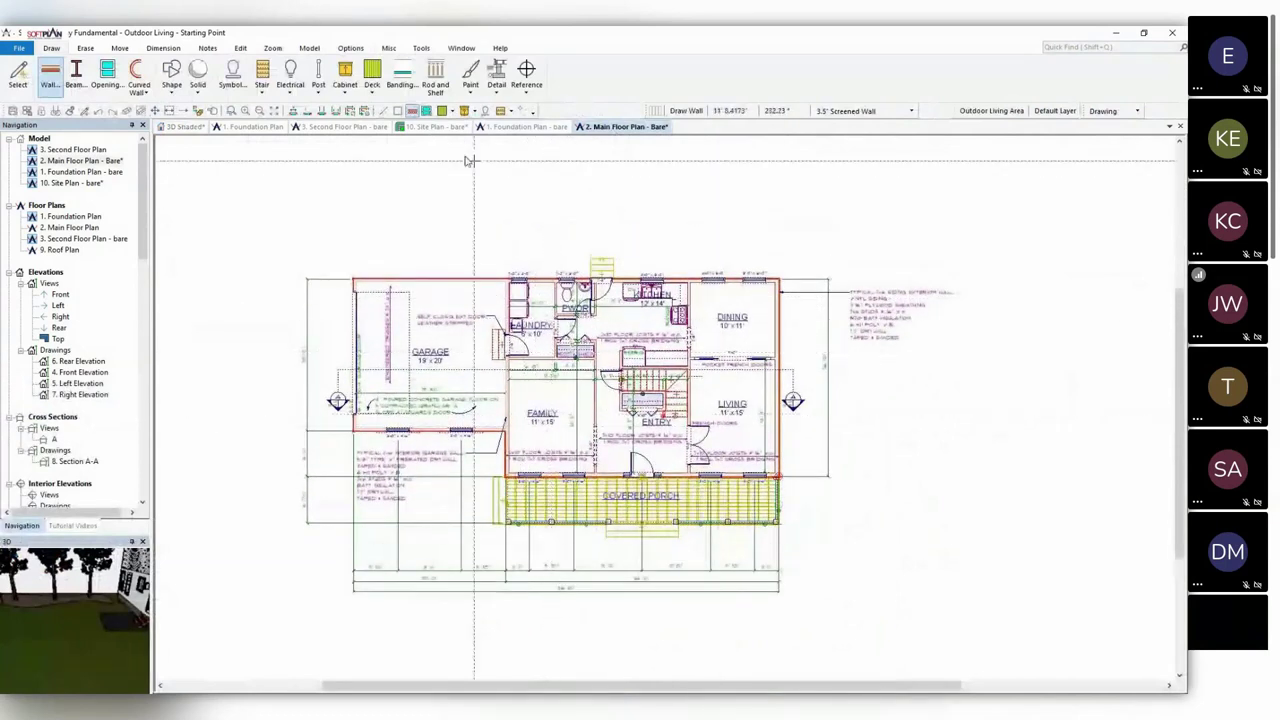
pyautogui.click(350, 128)
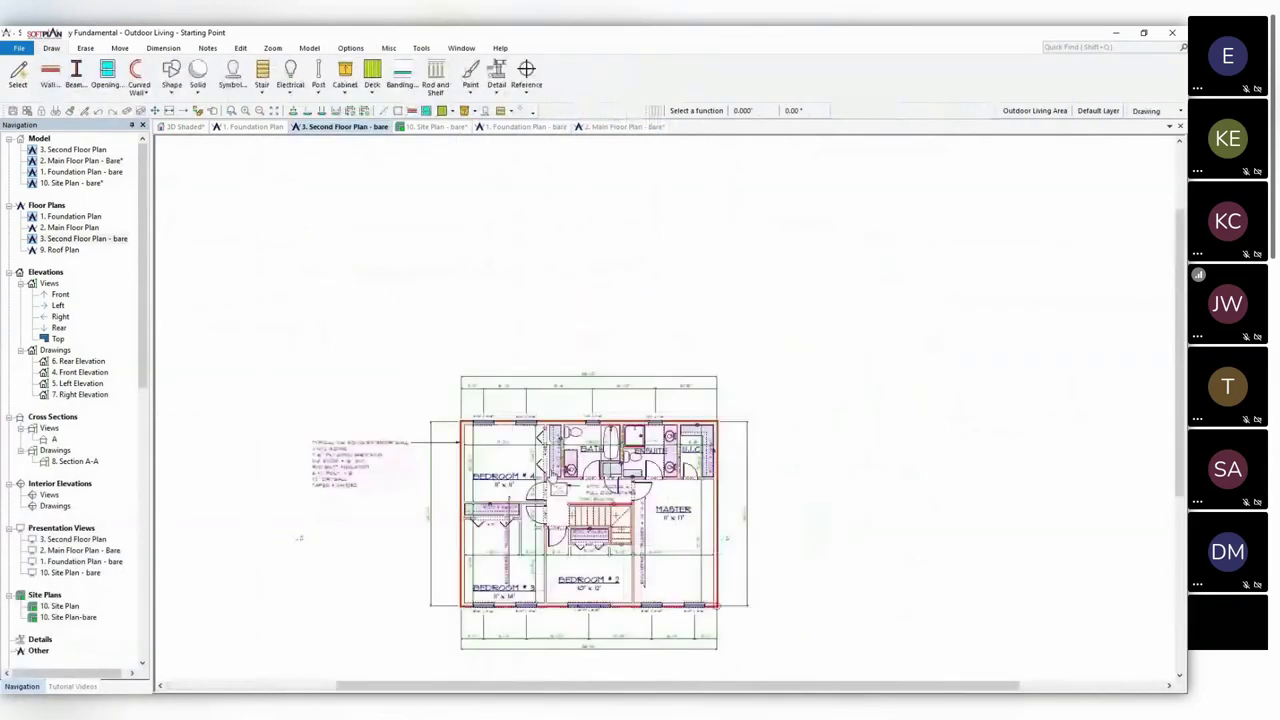
pyautogui.click(183, 127)
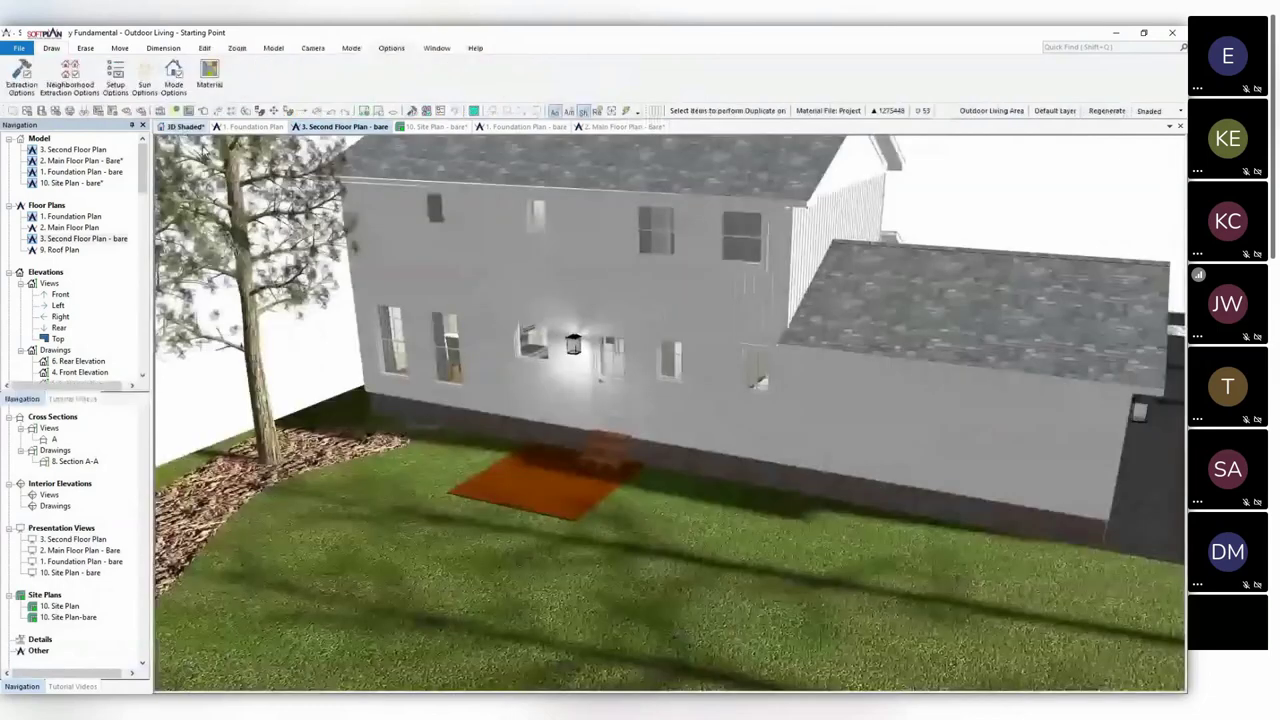
pyautogui.moveTo(666, 326); pyautogui.dragTo(631, 322, button='middle')
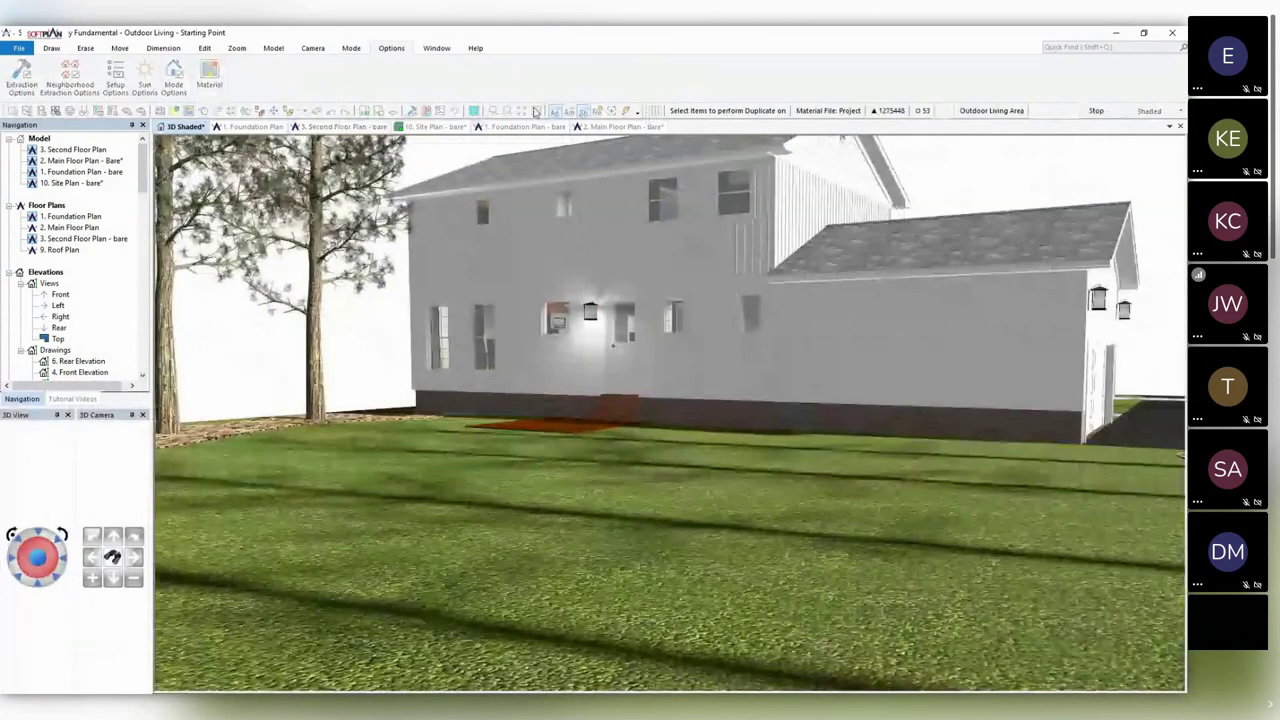
pyautogui.click(436, 127)
pyautogui.scroll(-2, 606, 398)
pyautogui.scroll(-2, 606, 399)
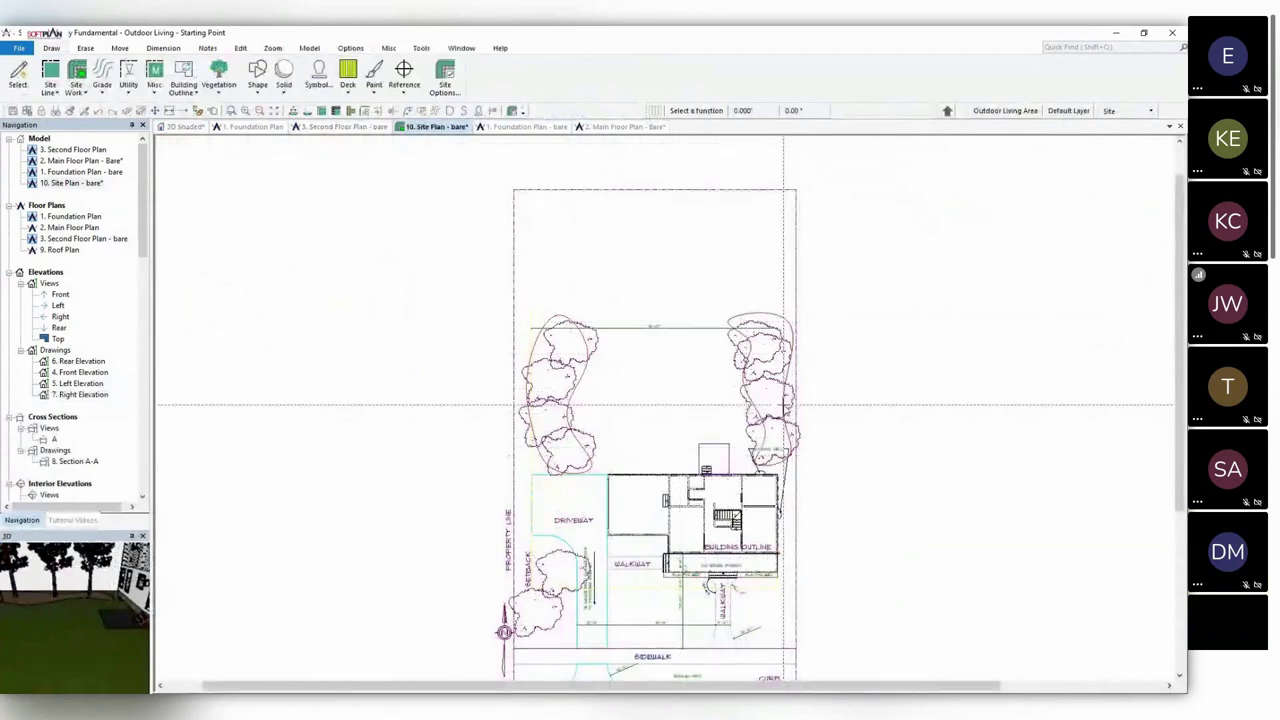
# Draw a 3.5" Screened Wall enclosure behind the kitchen on the main floor plan, about 17'-6" wide and 15'-1" deep.
pyautogui.click(616, 127)
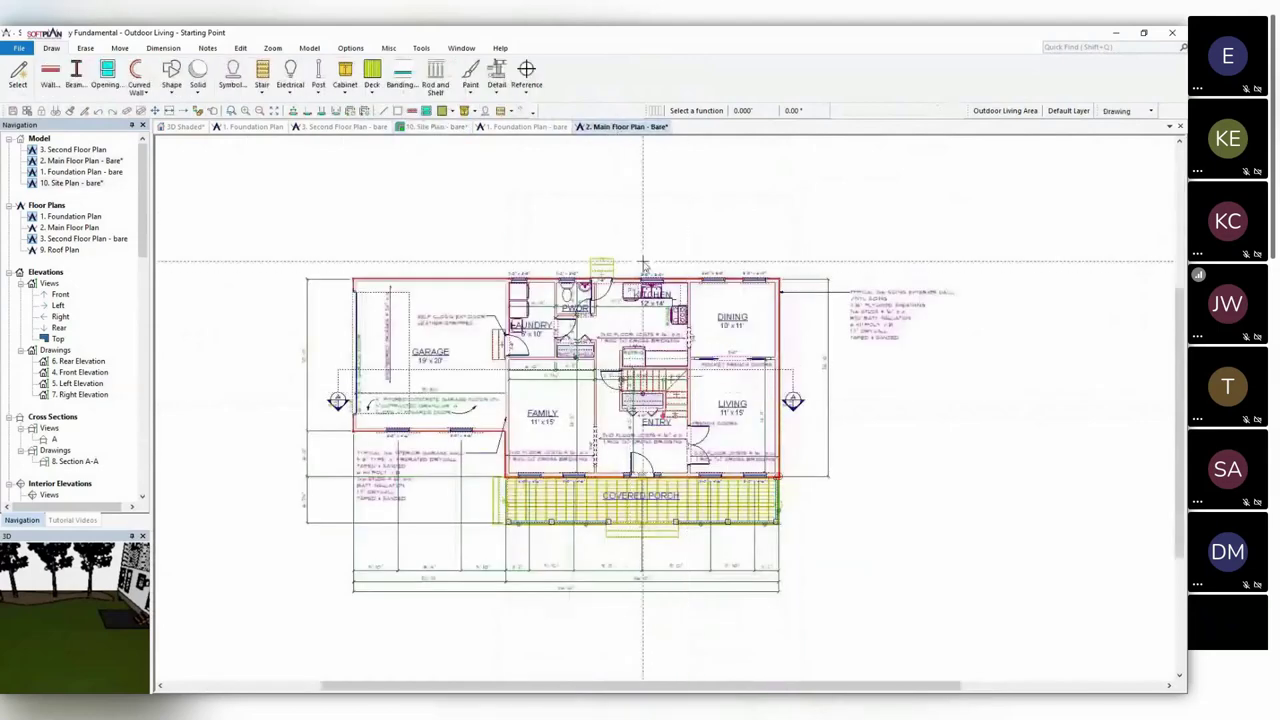
pyautogui.click(55, 75)
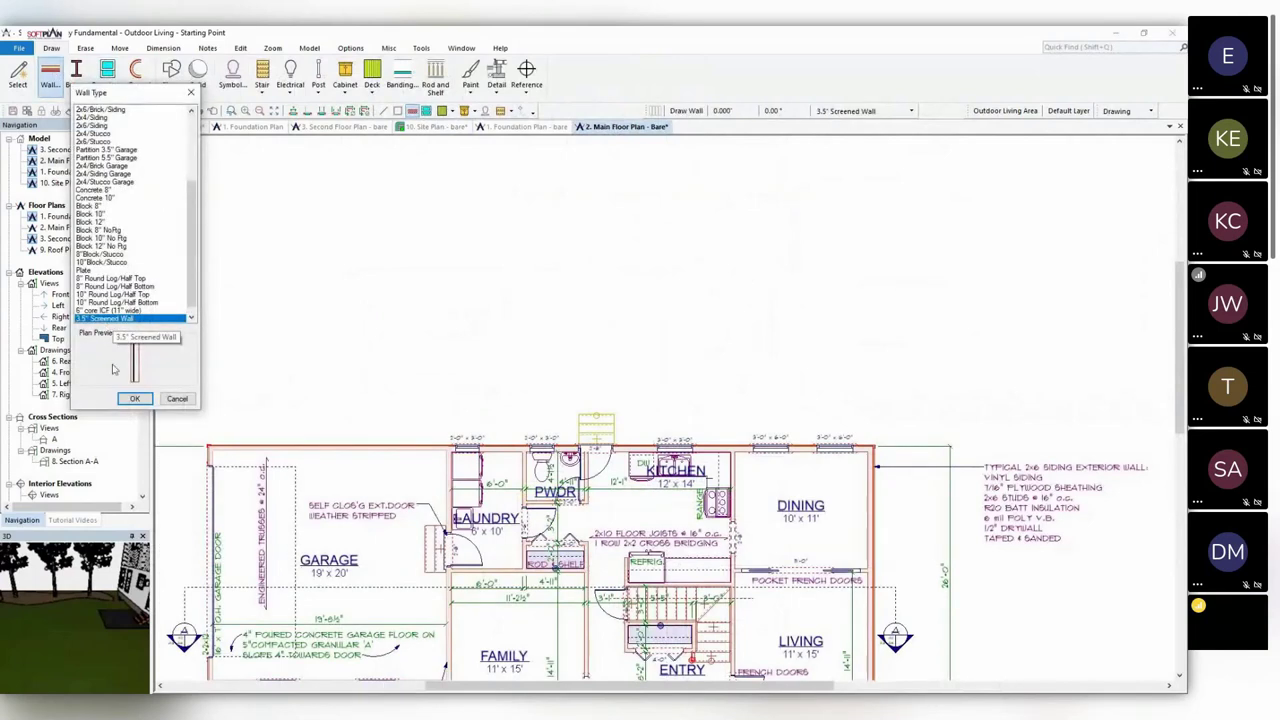
pyautogui.click(137, 400)
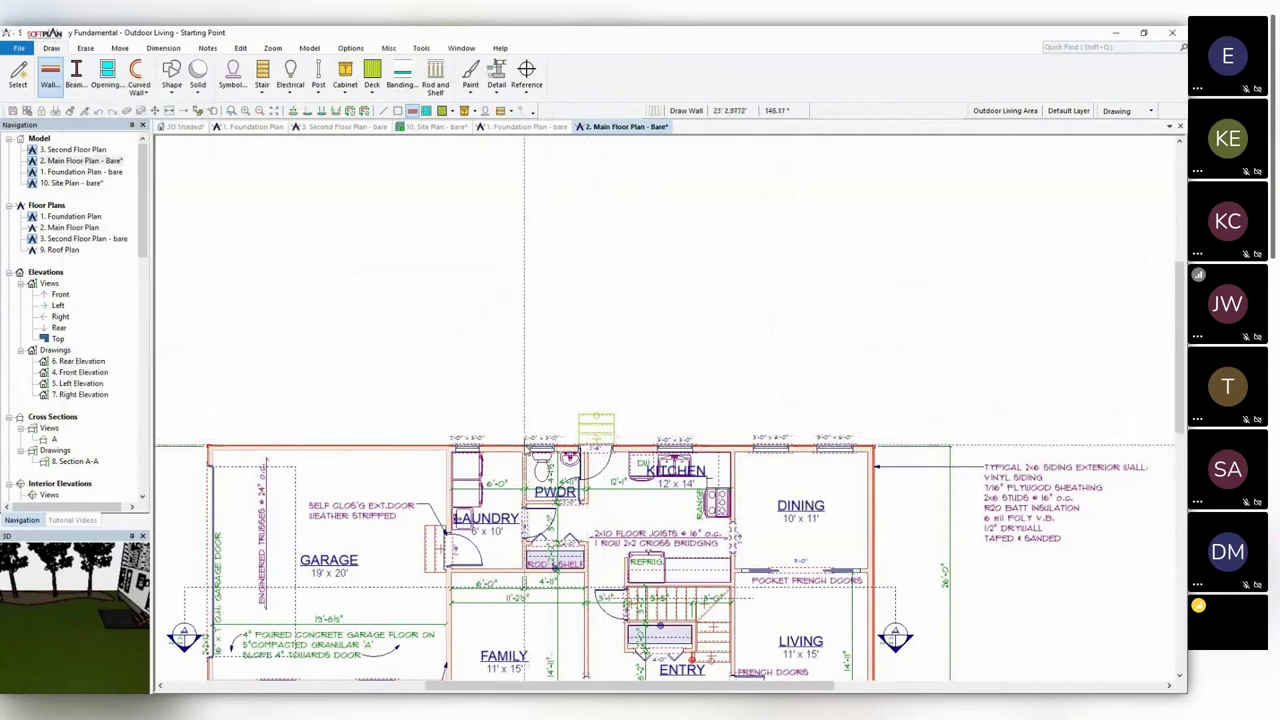
pyautogui.click(732, 446)
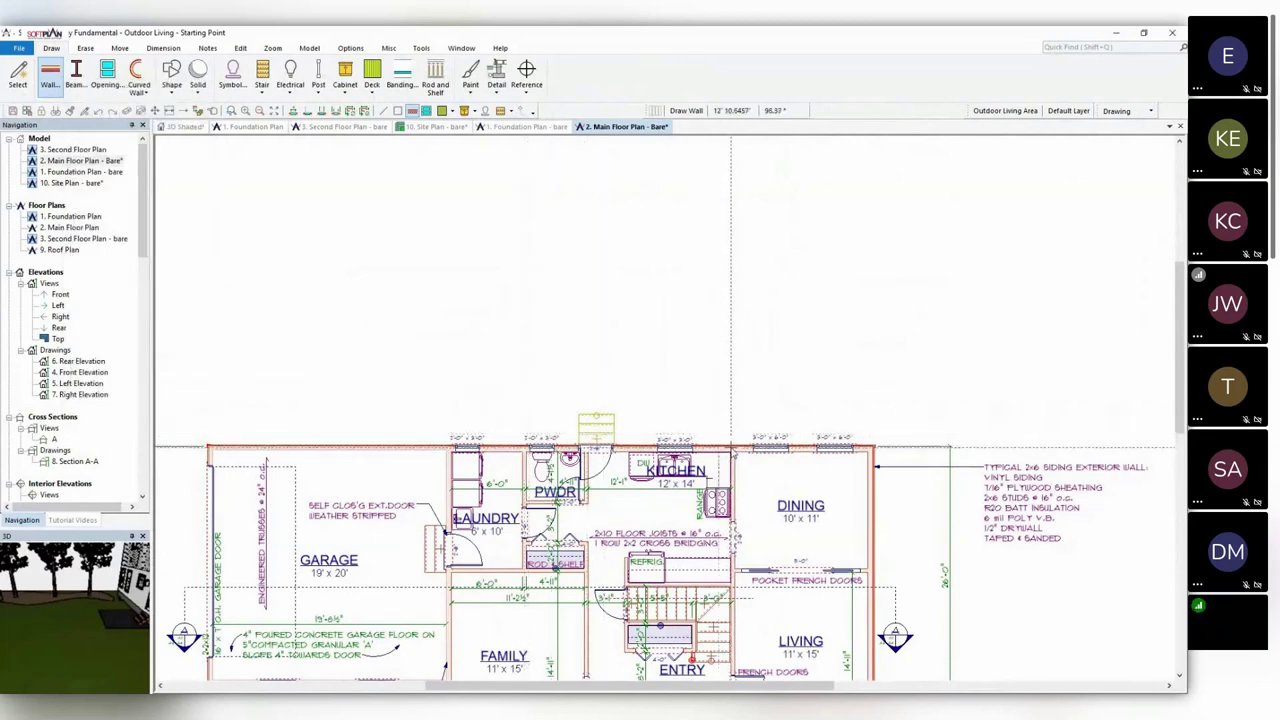
pyautogui.click(732, 270)
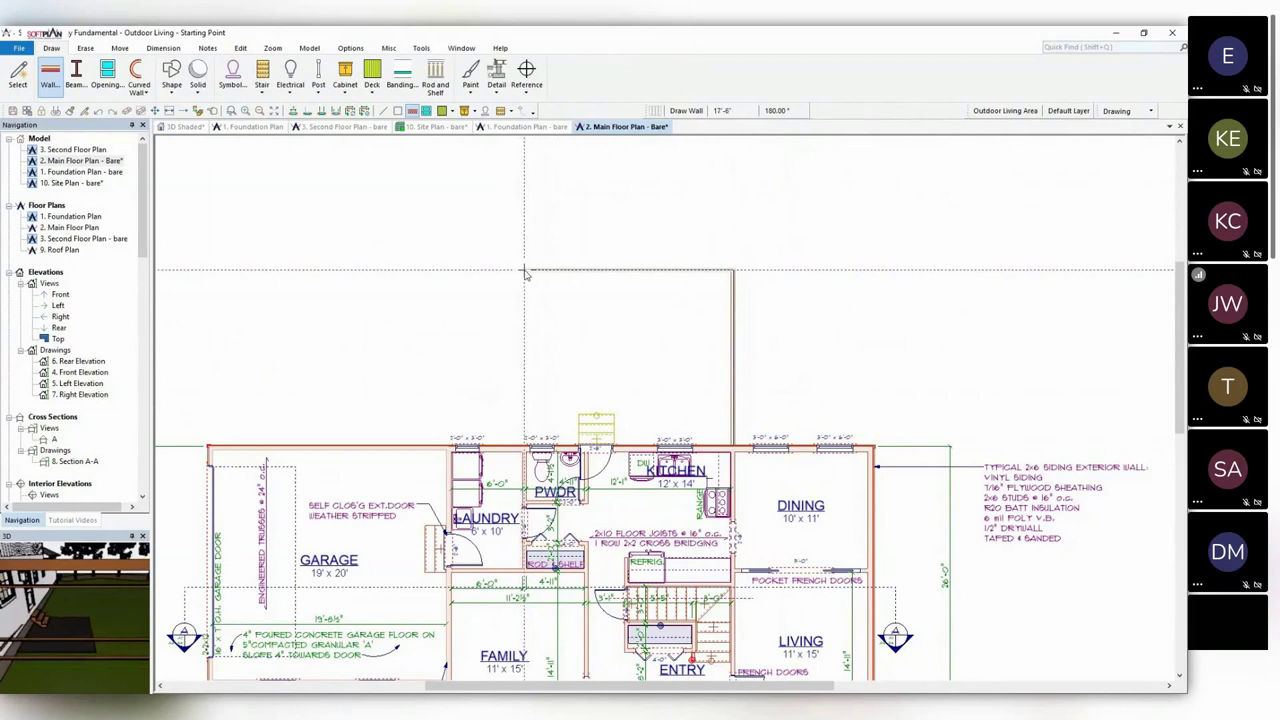
pyautogui.click(524, 271)
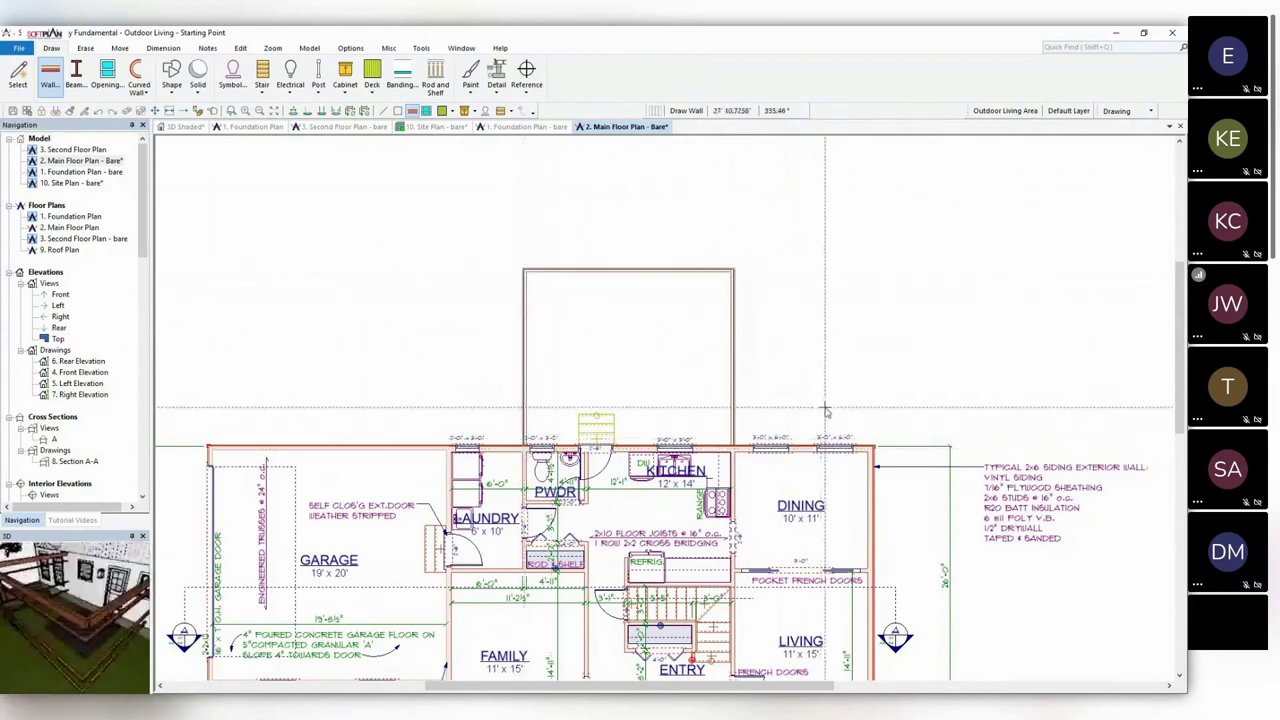
# Check the screened porch in 3D, and open the wall definition of its side wall nearest the laundry.
pyautogui.click(188, 128)
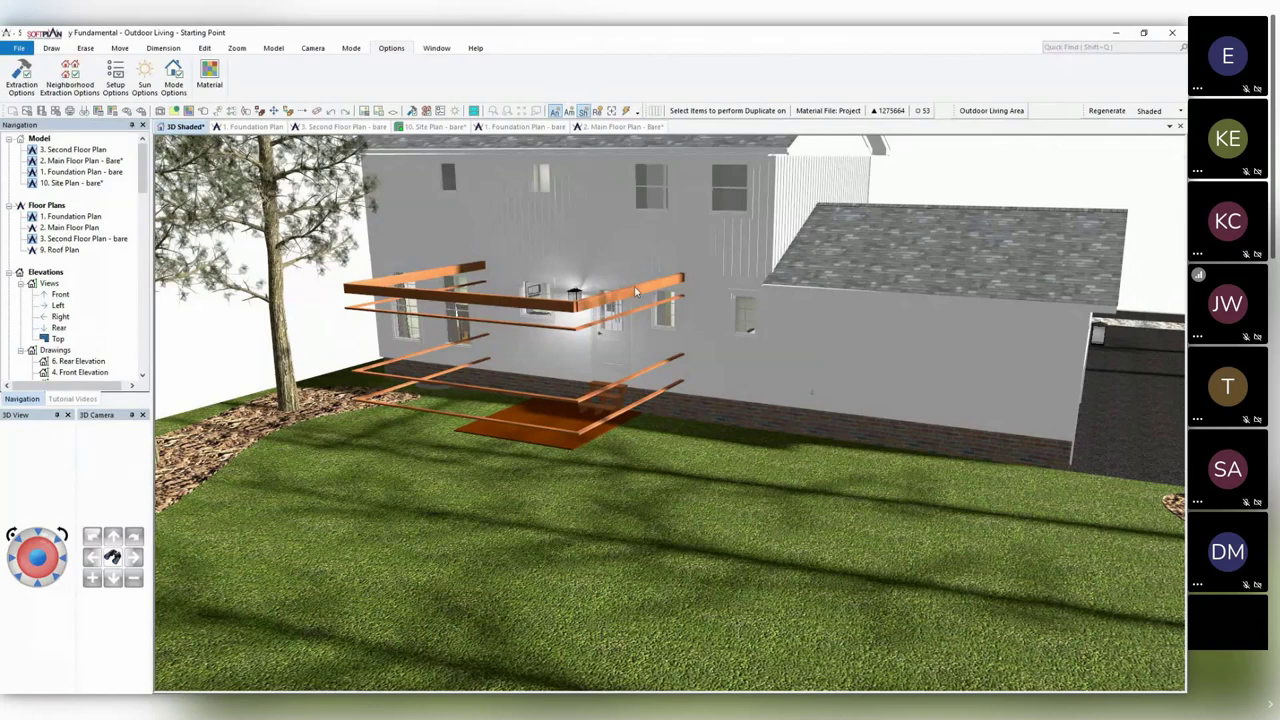
pyautogui.click(622, 128)
pyautogui.rightClick(527, 334)
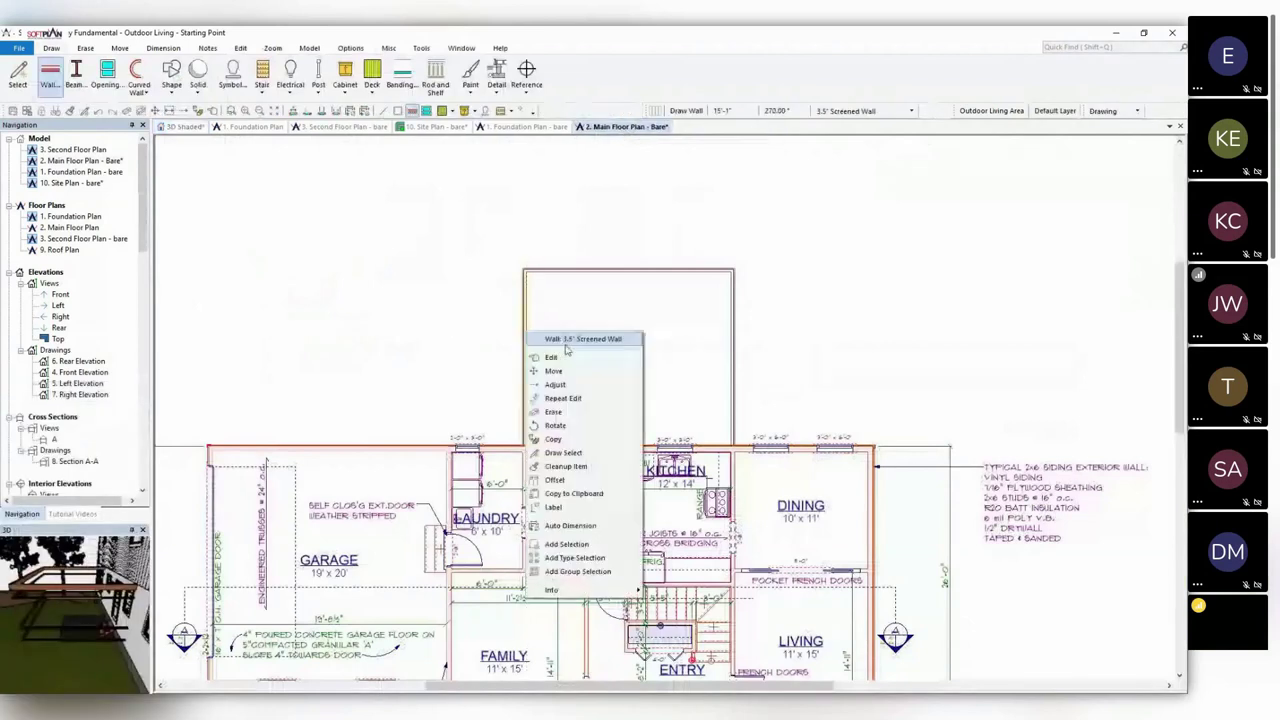
pyautogui.click(560, 358)
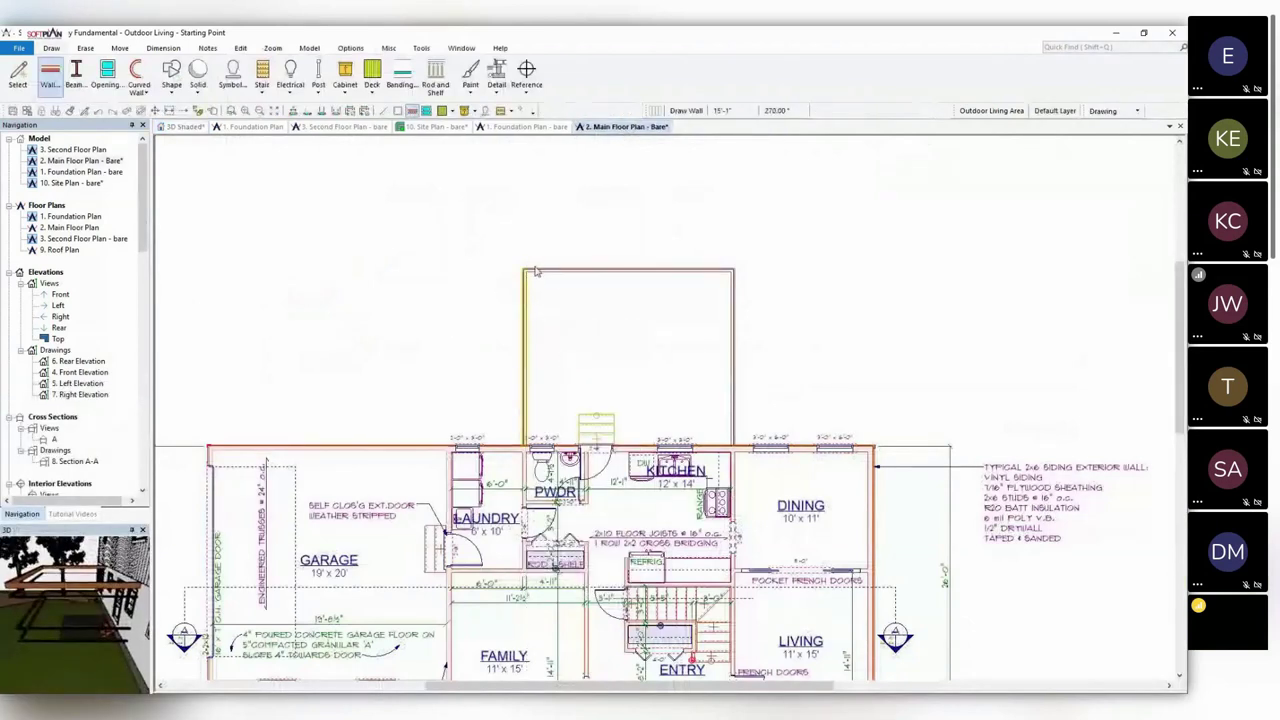
pyautogui.doubleClick(535, 270)
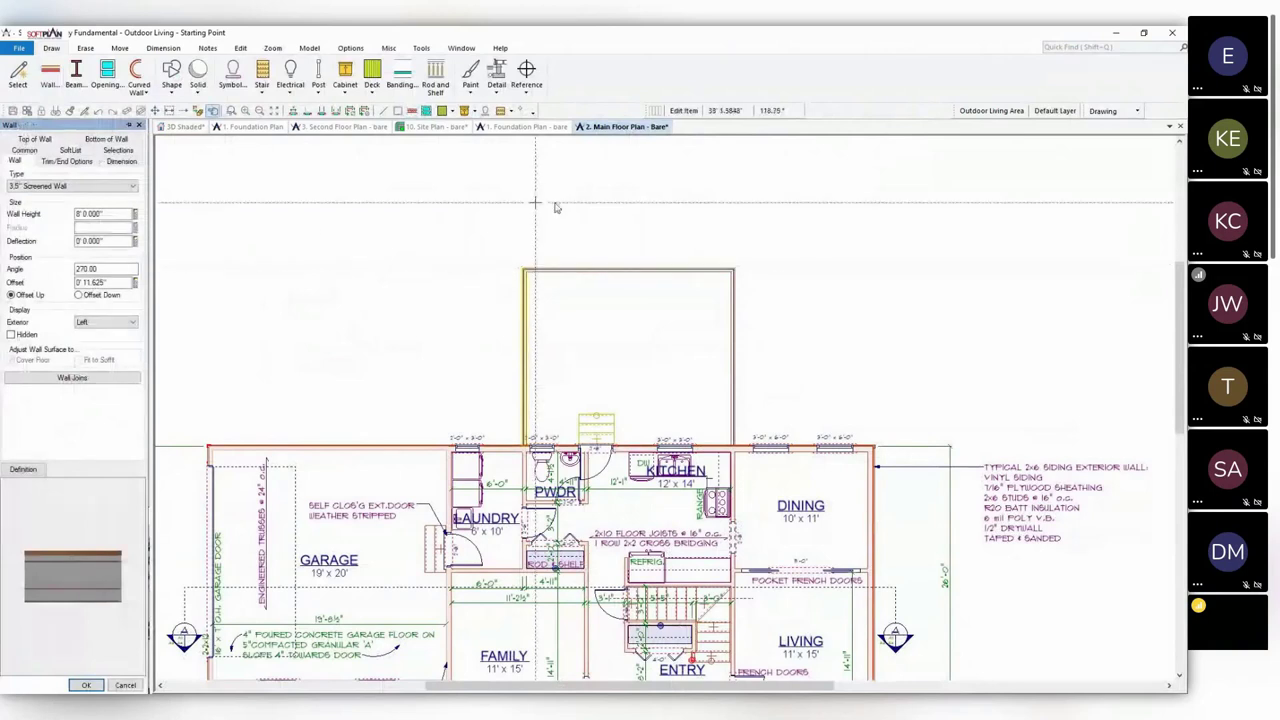
pyautogui.click(26, 468)
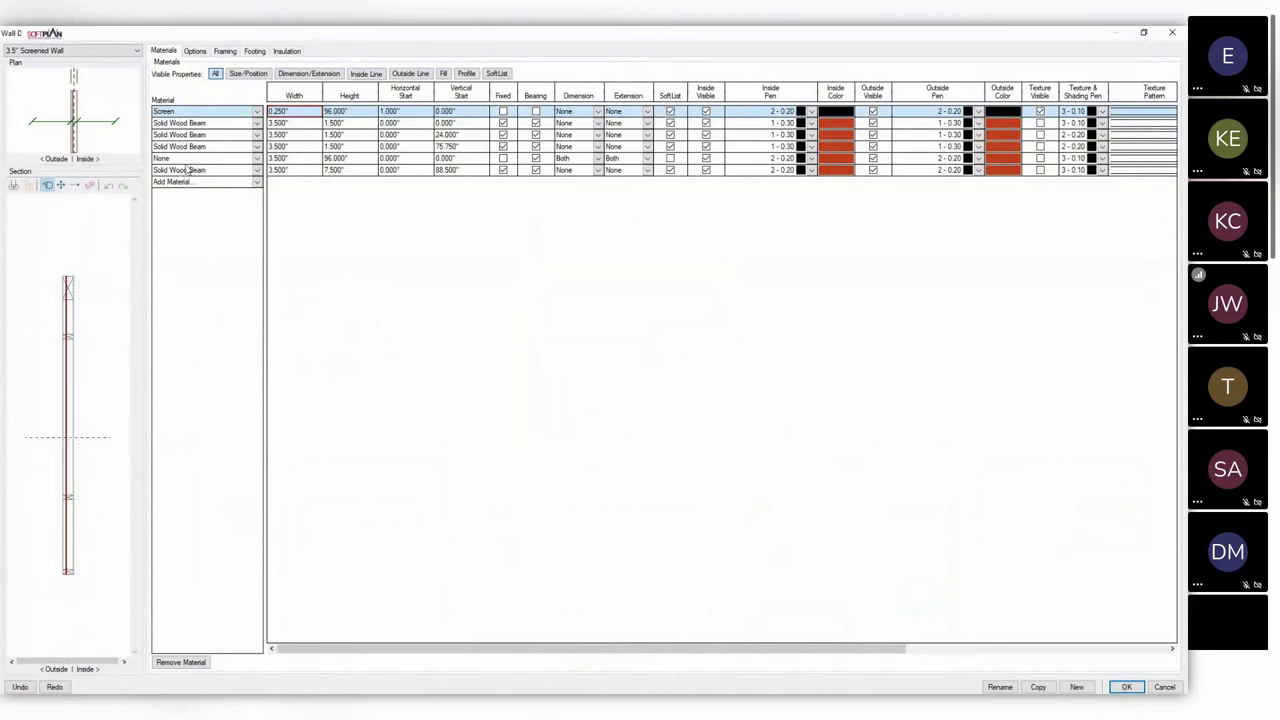
# Examine the beam, Screen and None materials in the 3.5" Screened Wall definition, and undo the None material's last move.
pyautogui.click(297, 175)
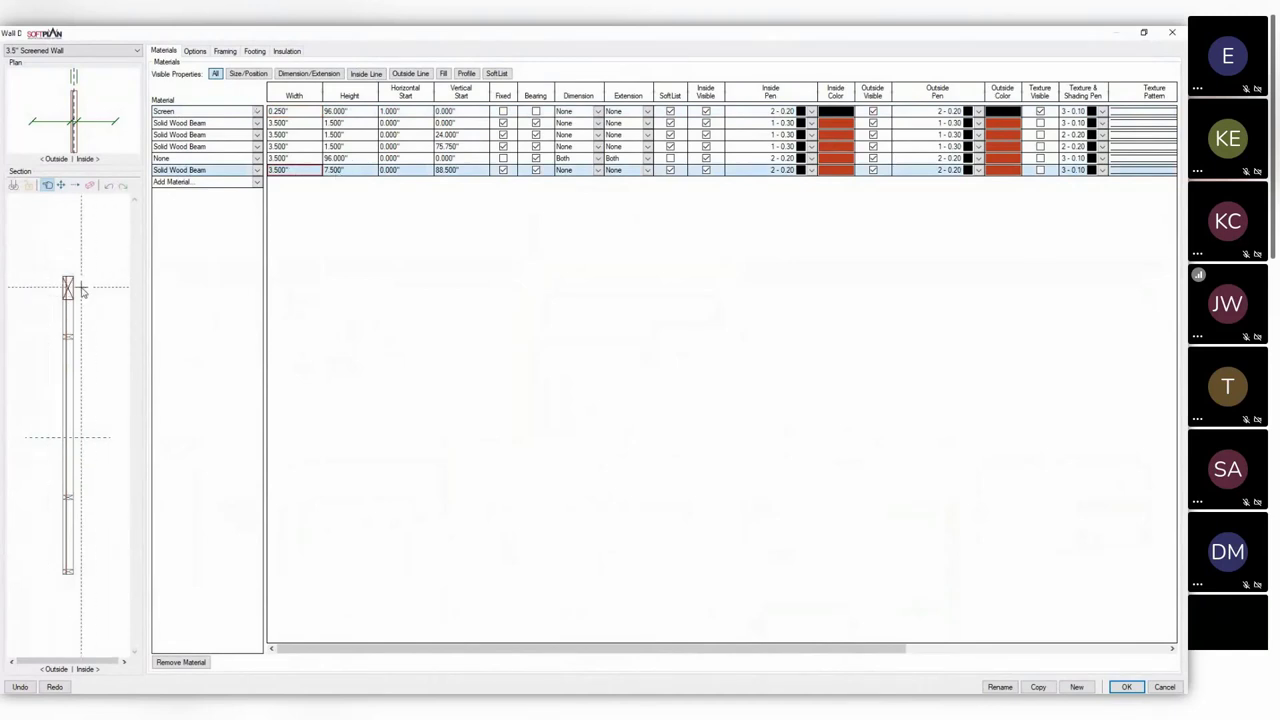
pyautogui.click(349, 135)
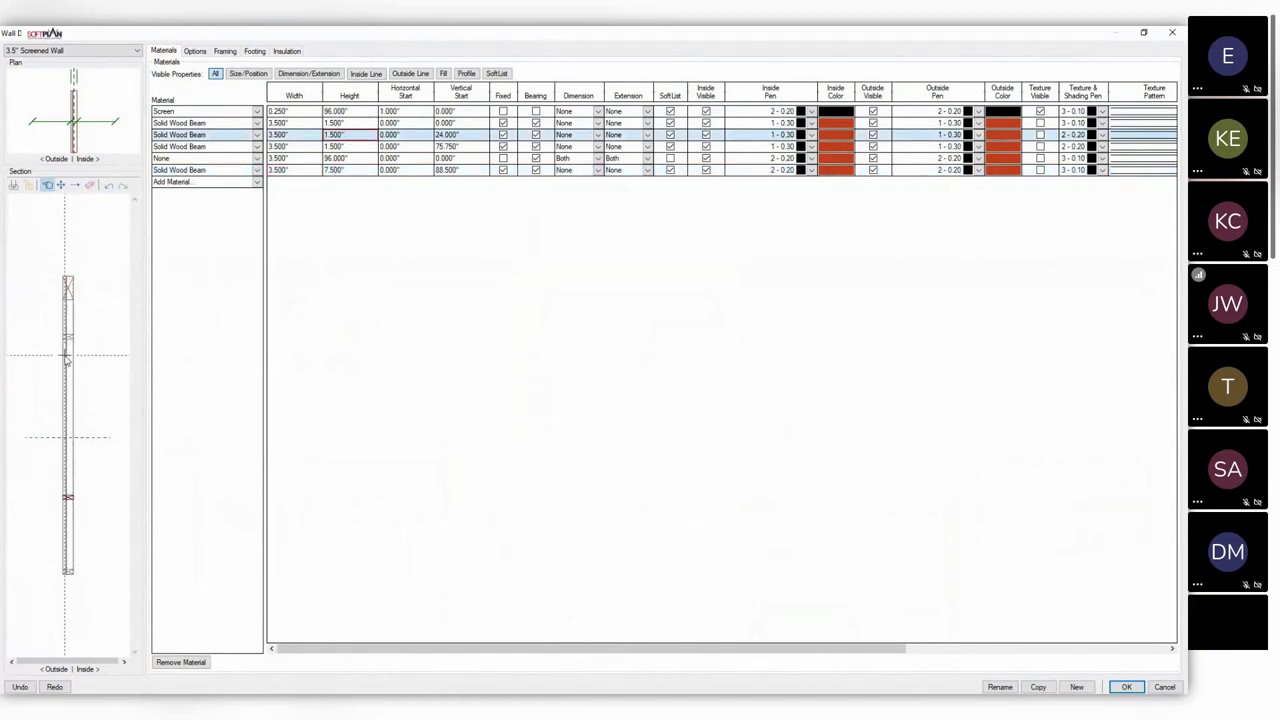
pyautogui.click(201, 113)
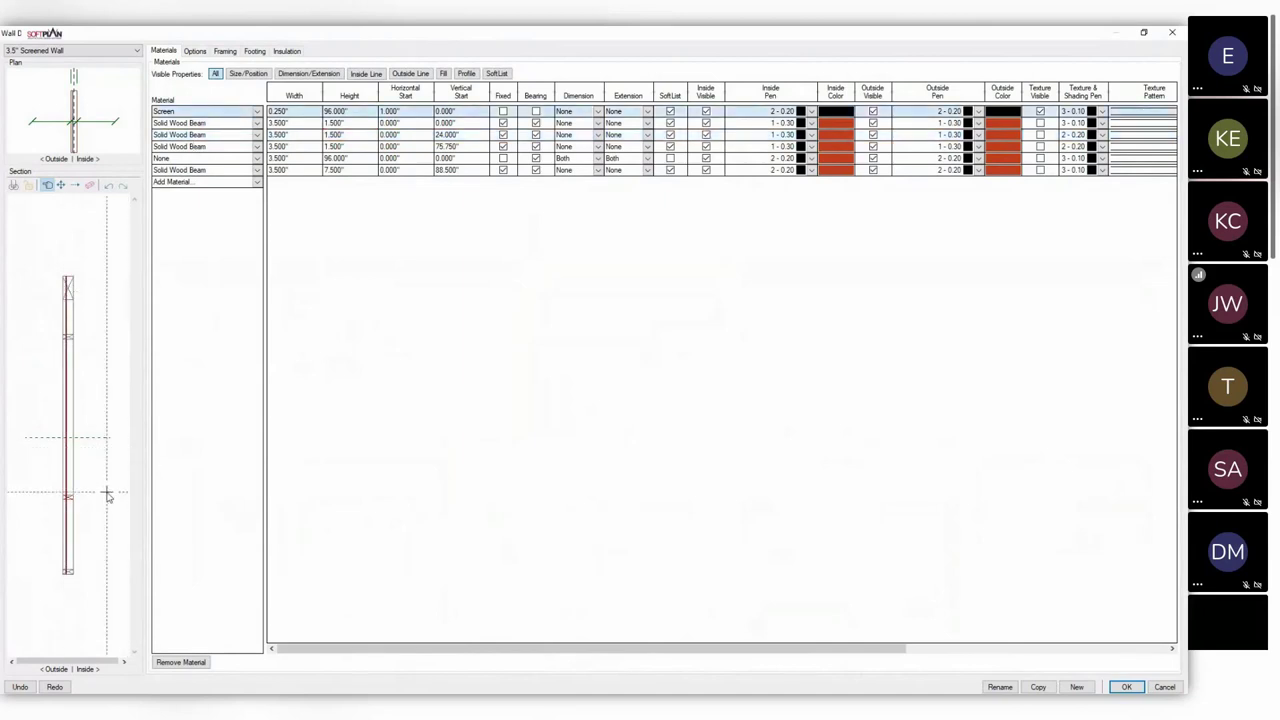
pyautogui.click(162, 160)
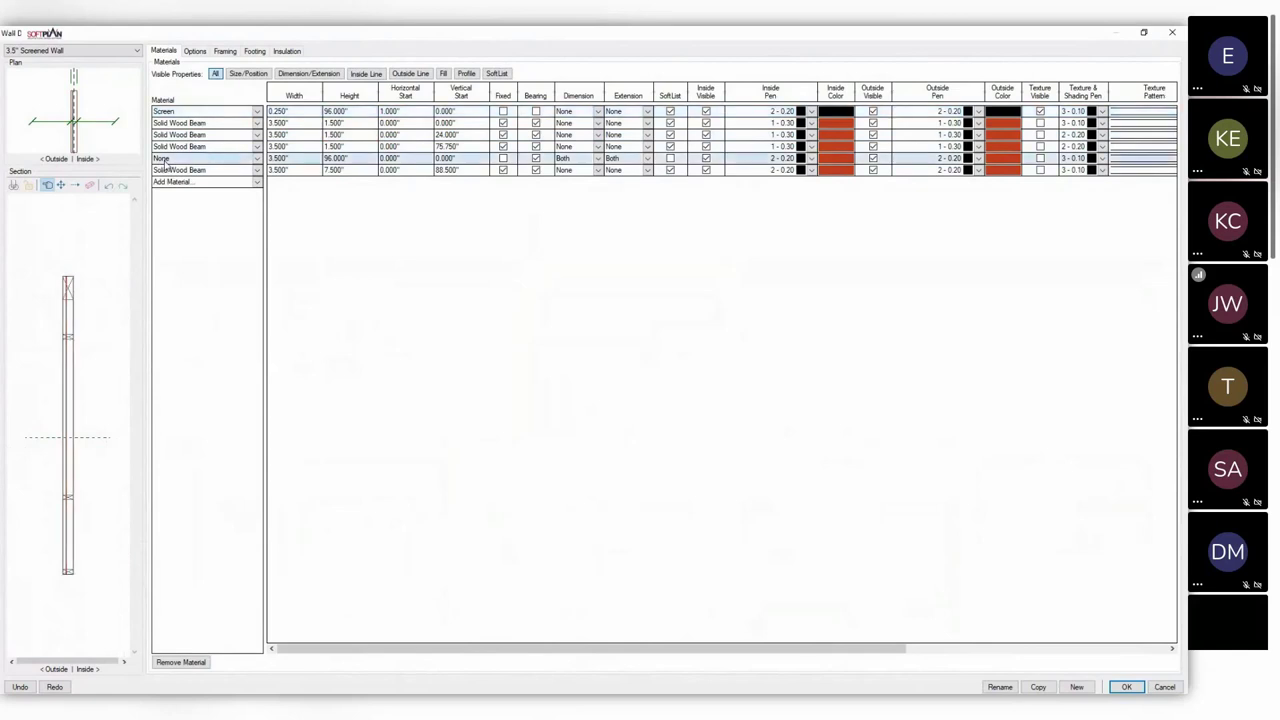
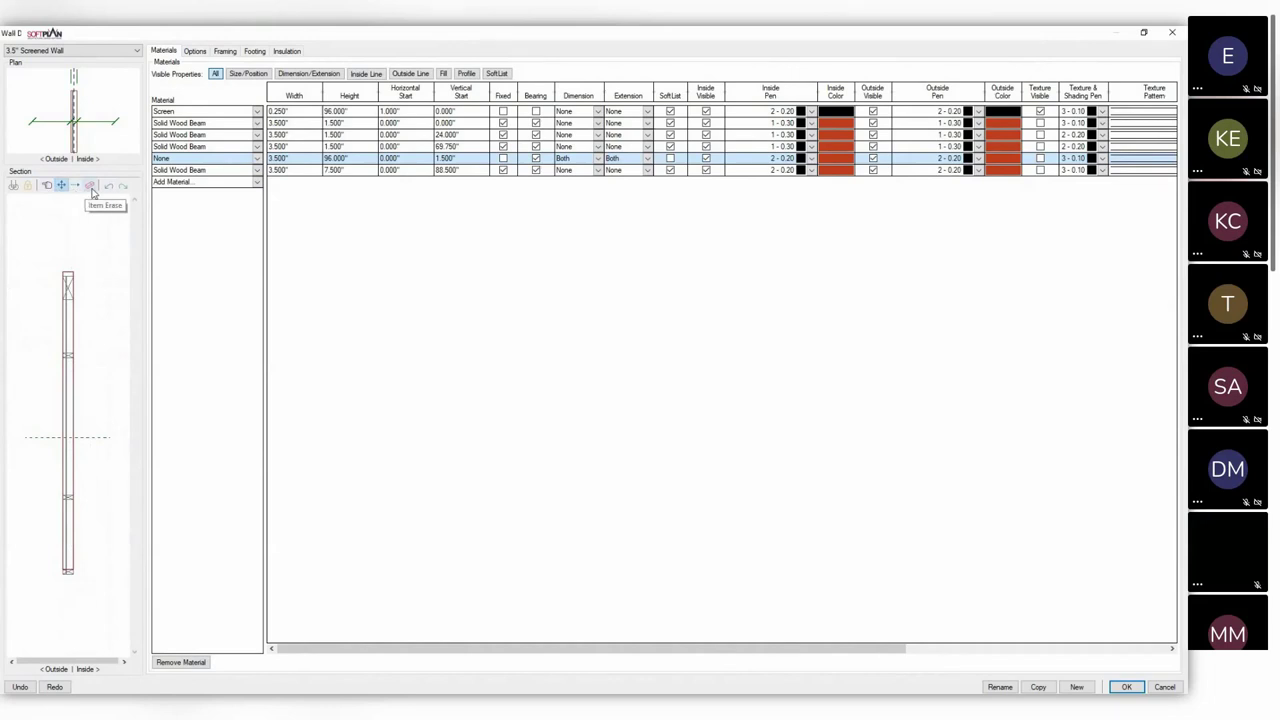
pyautogui.click(108, 186)
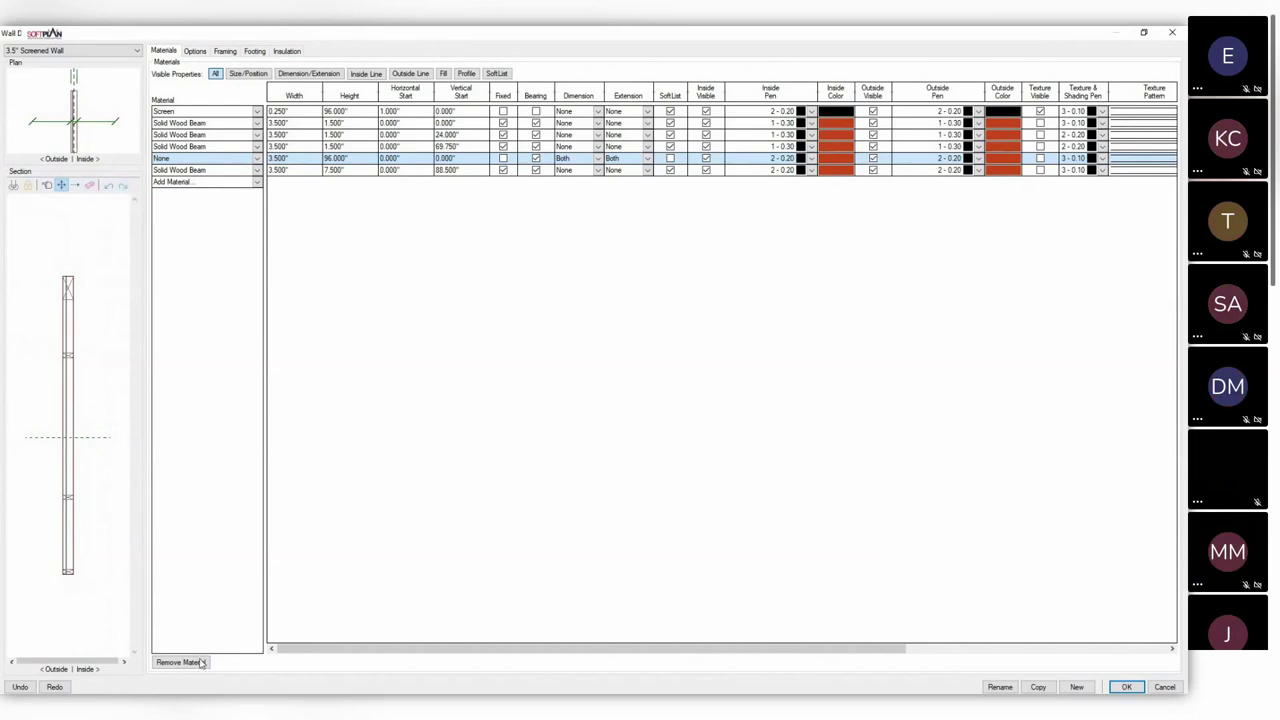
# Erase the upper mid-height Solid Wood Beam from the 3.5" Screened Wall definition, apply the change and check the porch in 3D.
pyautogui.click(90, 186)
pyautogui.click(68, 356)
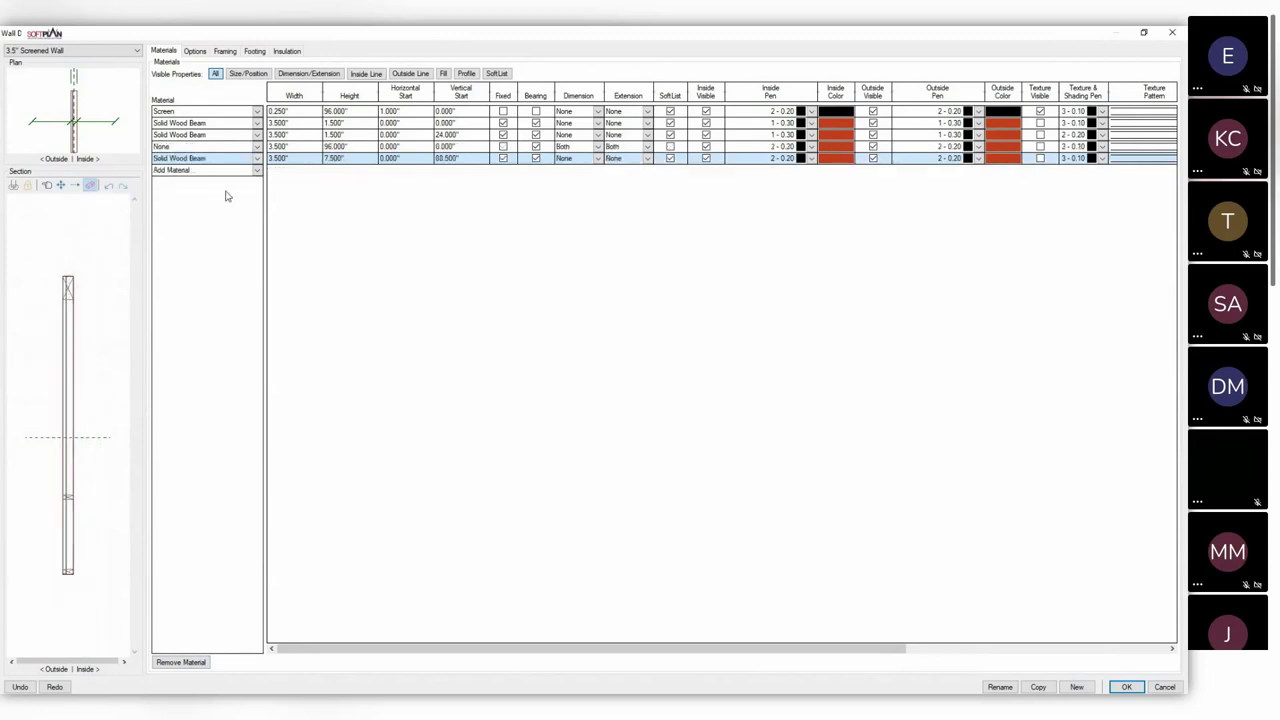
pyautogui.click(1126, 687)
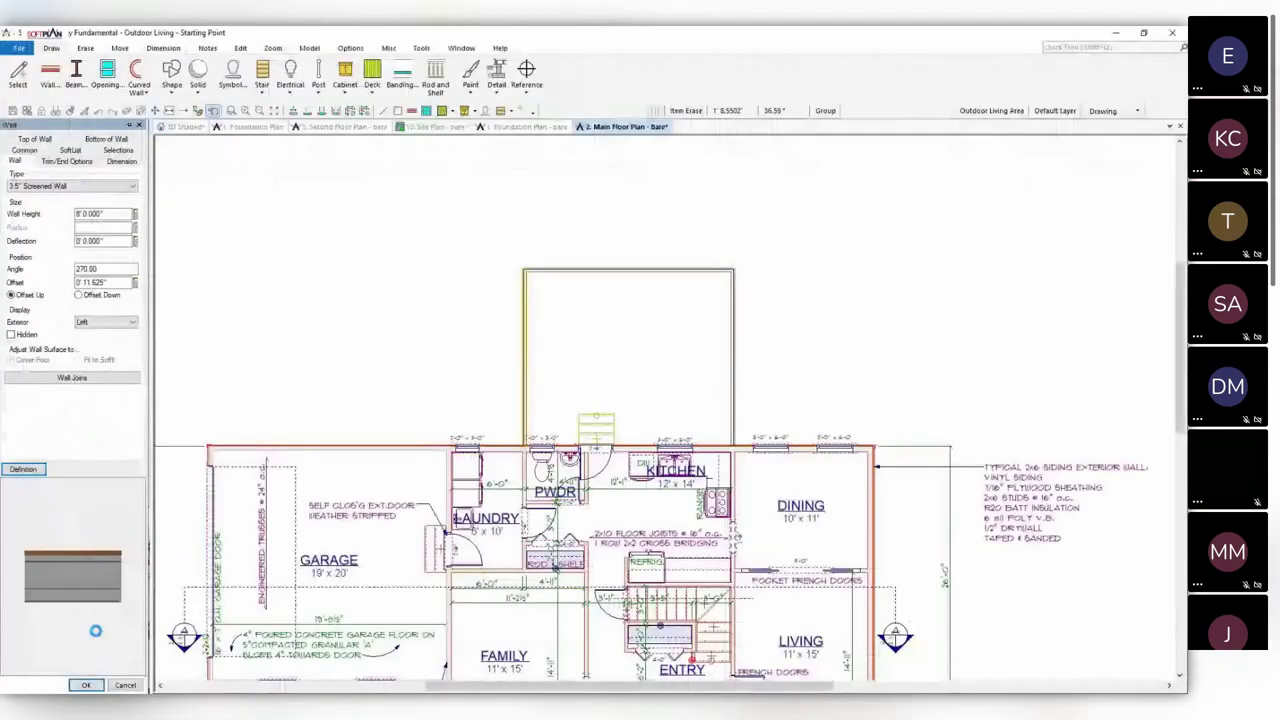
pyautogui.click(86, 686)
pyautogui.click(184, 126)
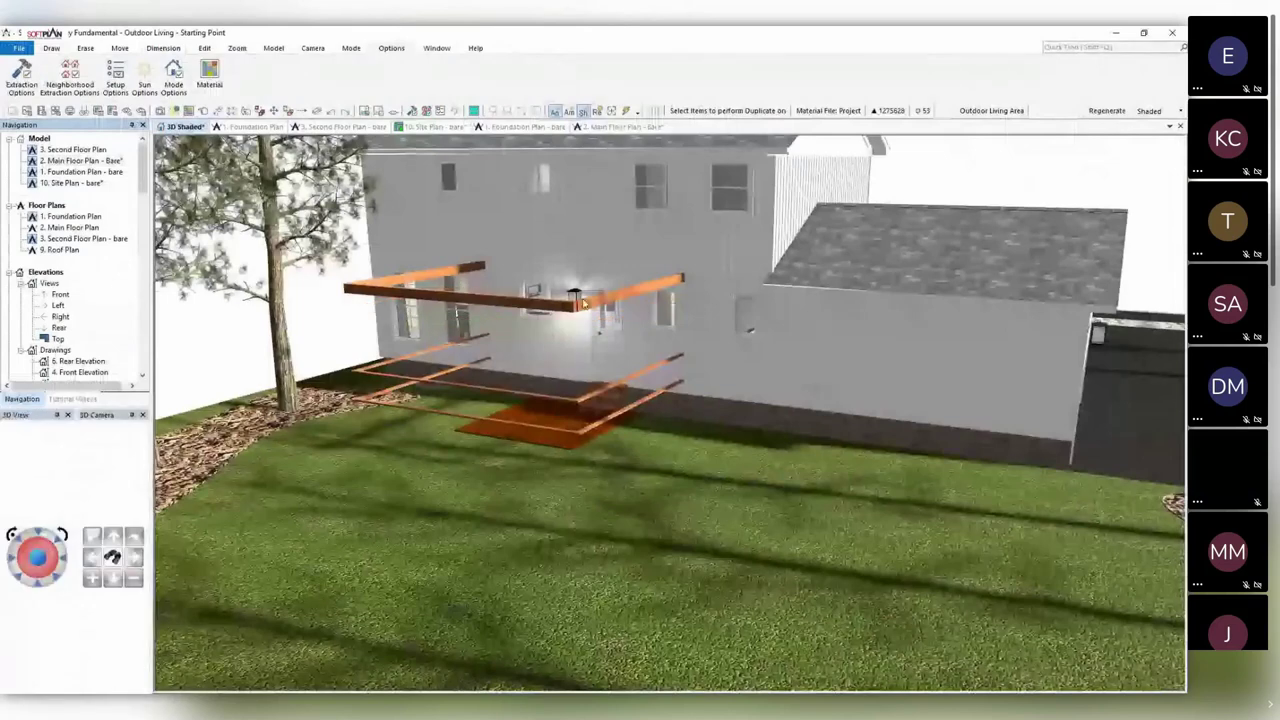
# Open the porch rear wall's definition from the 3D view and add a Solid Wood Beam material.
pyautogui.rightClick(495, 310)
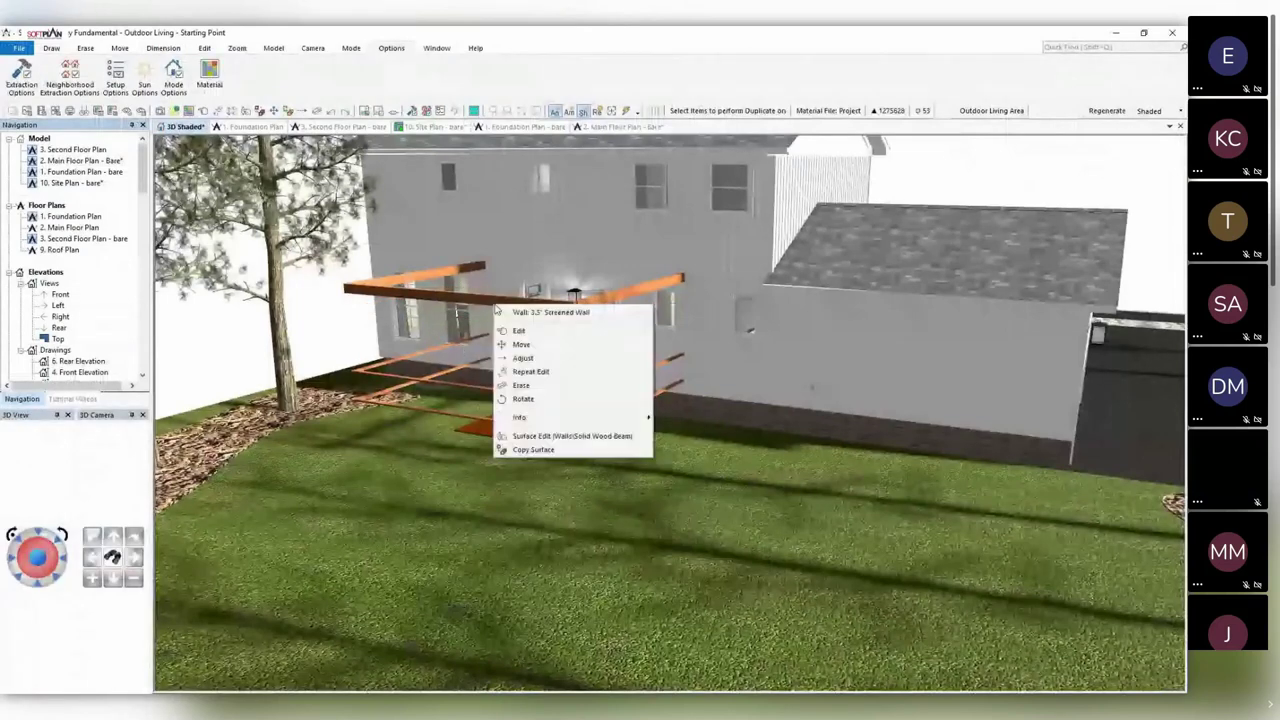
pyautogui.click(491, 196)
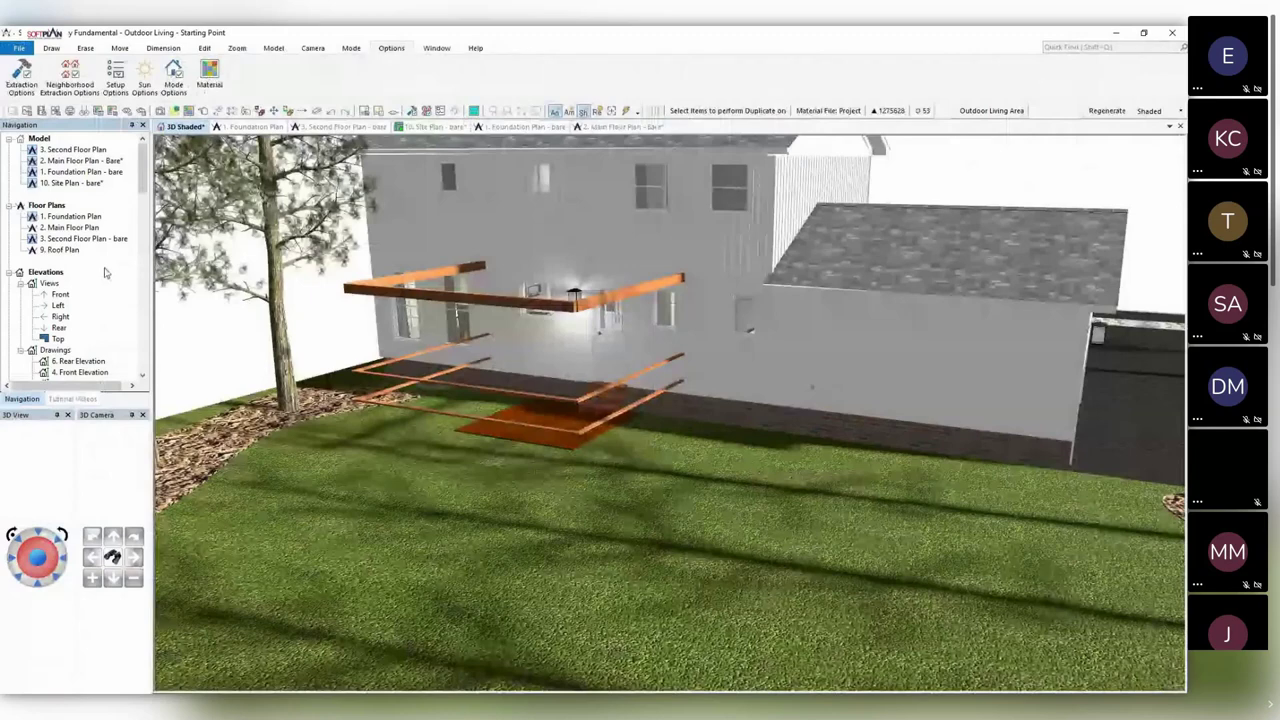
pyautogui.click(21, 470)
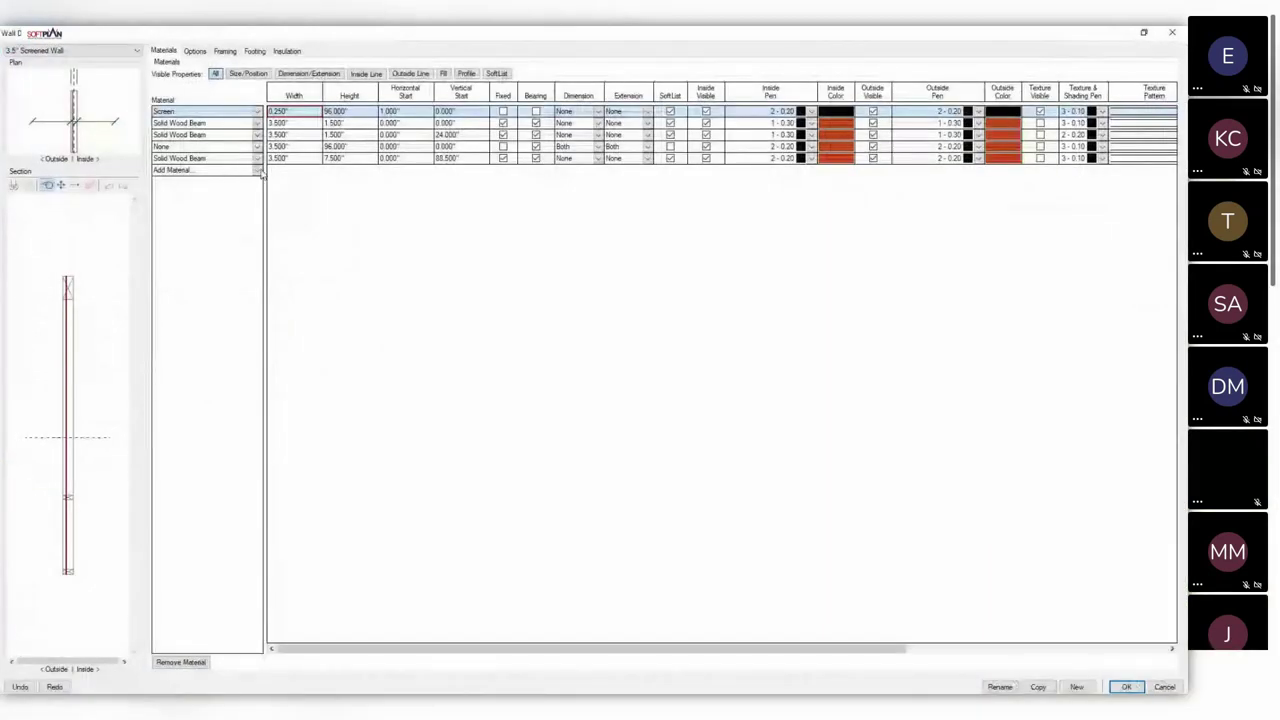
pyautogui.click(260, 171)
pyautogui.click(260, 171)
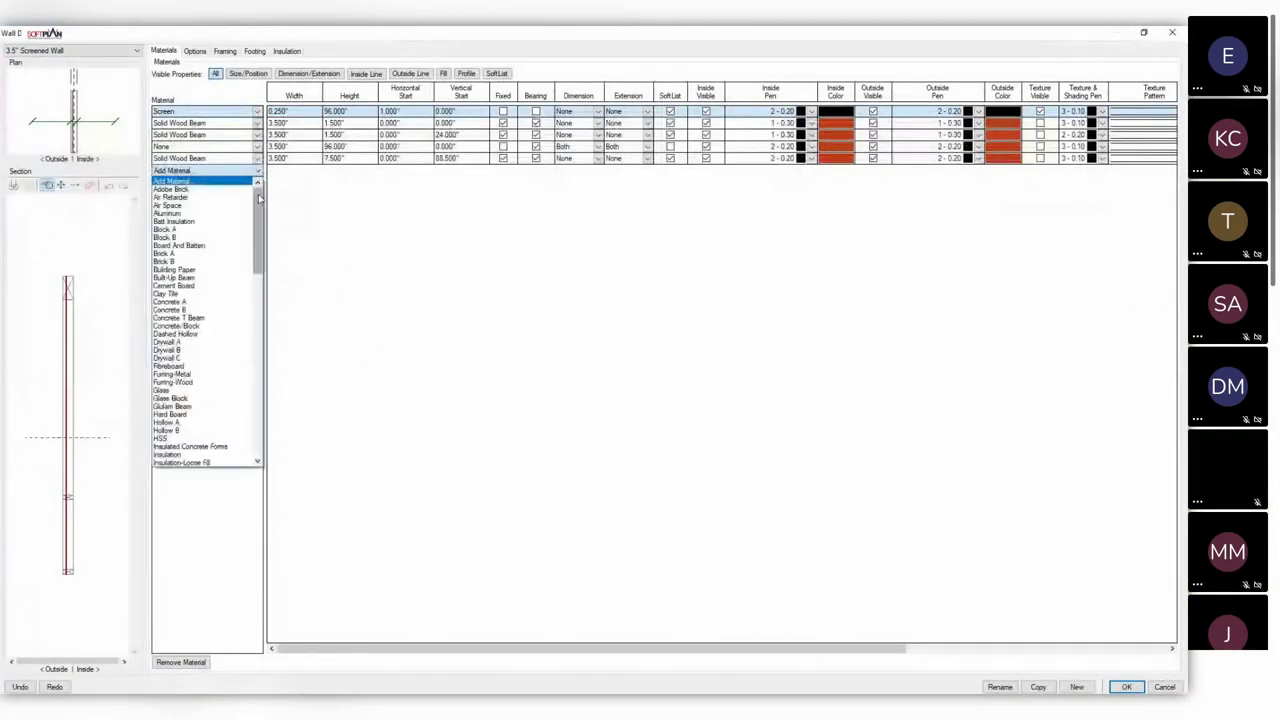
pyautogui.moveTo(259, 198); pyautogui.dragTo(259, 377)
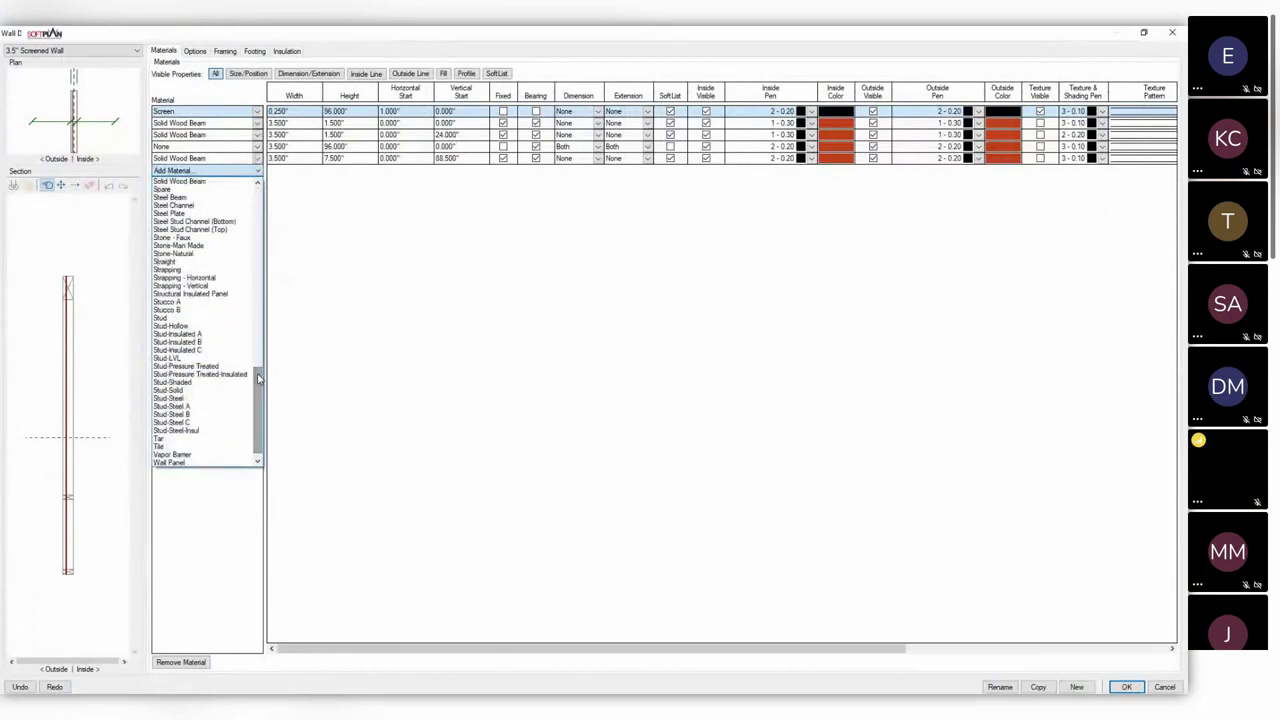
pyautogui.click(194, 182)
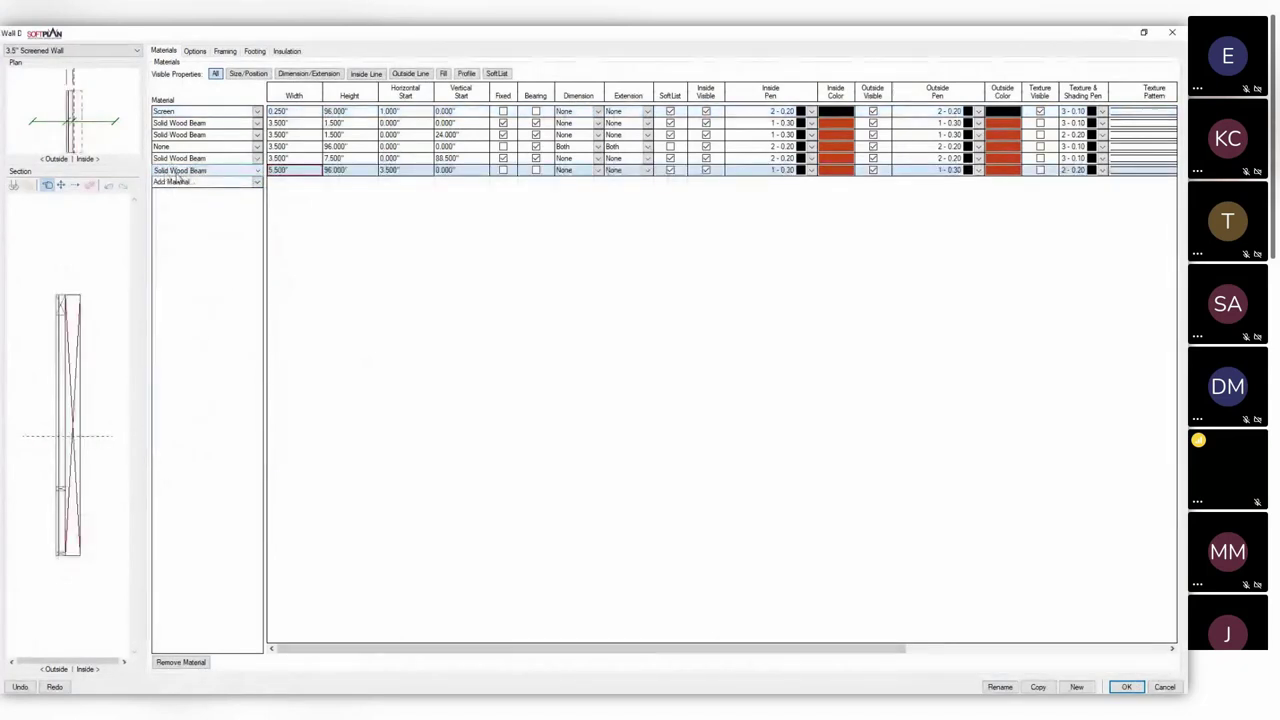
# Make the new Solid Wood Beam 3.5" wide and 1.5" high, and mark it as fixed and bearing.
pyautogui.click(297, 171)
pyautogui.write('3.5')
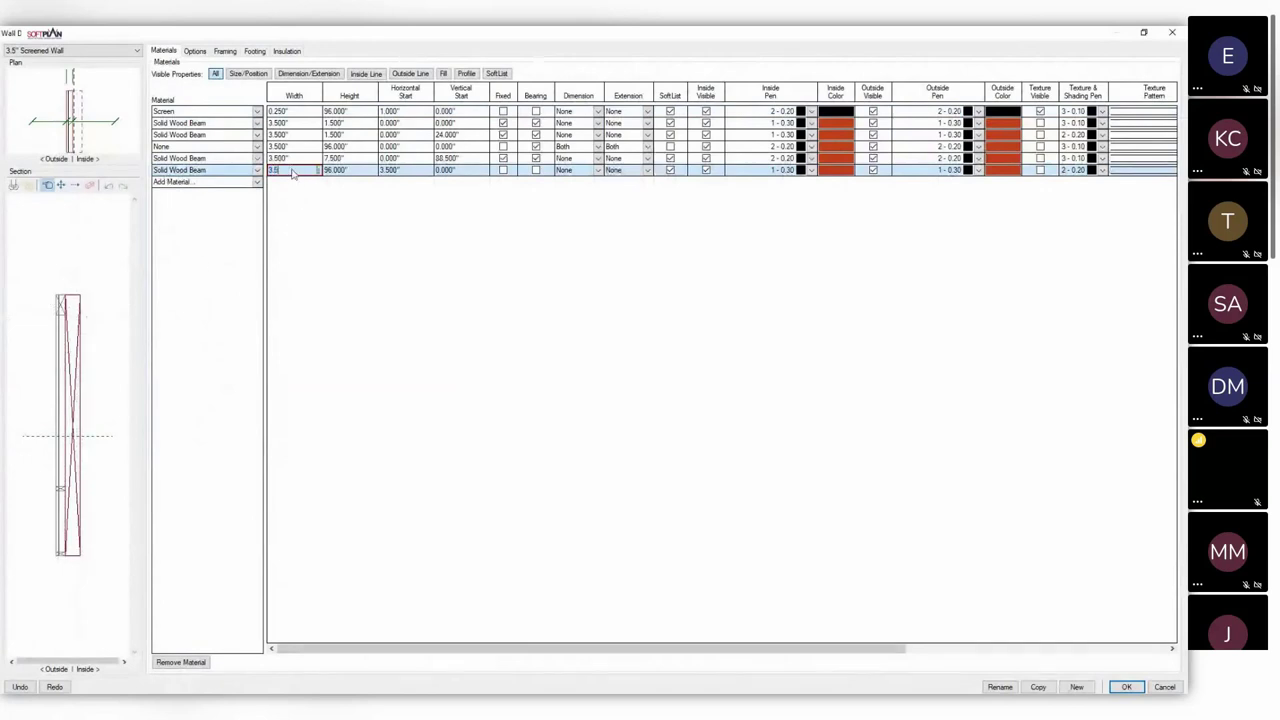
pyautogui.press('Return')
pyautogui.click(357, 177)
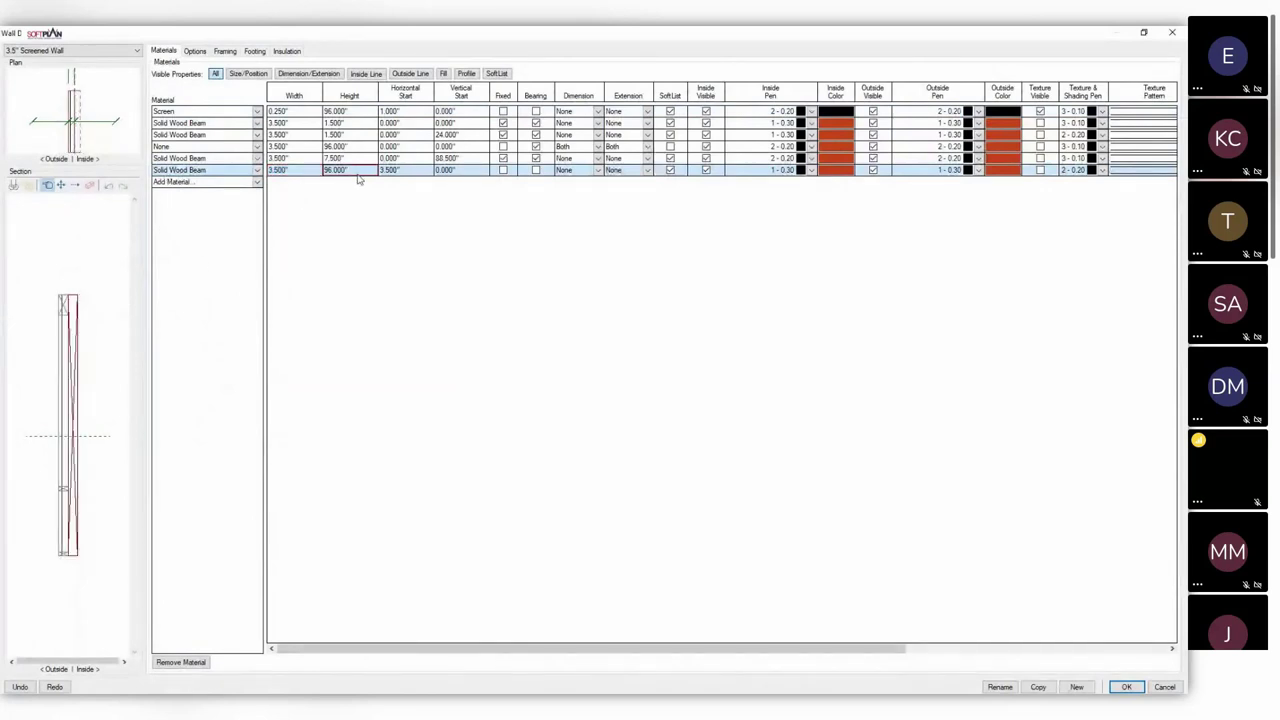
pyautogui.write('1.5')
pyautogui.press('Return')
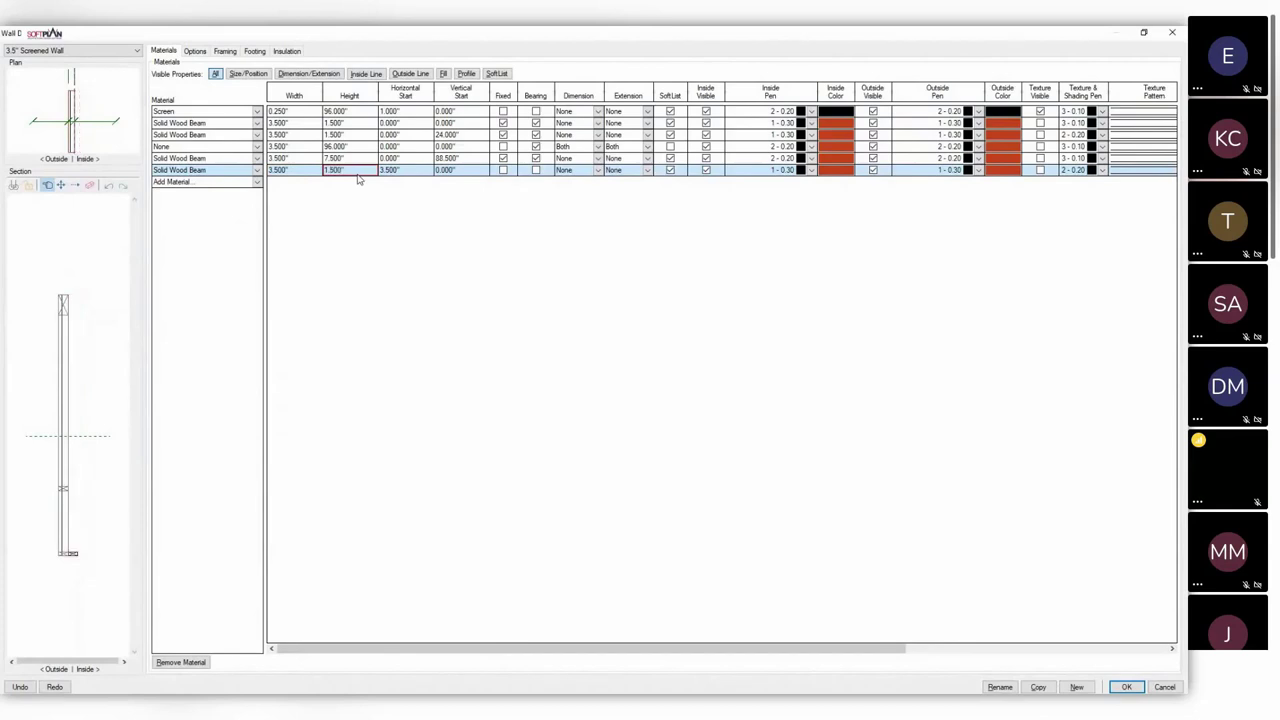
pyautogui.click(504, 171)
pyautogui.click(536, 171)
# Move the new beam into line with the upper part of the wall section and set its vertical start to 82".
pyautogui.click(61, 185)
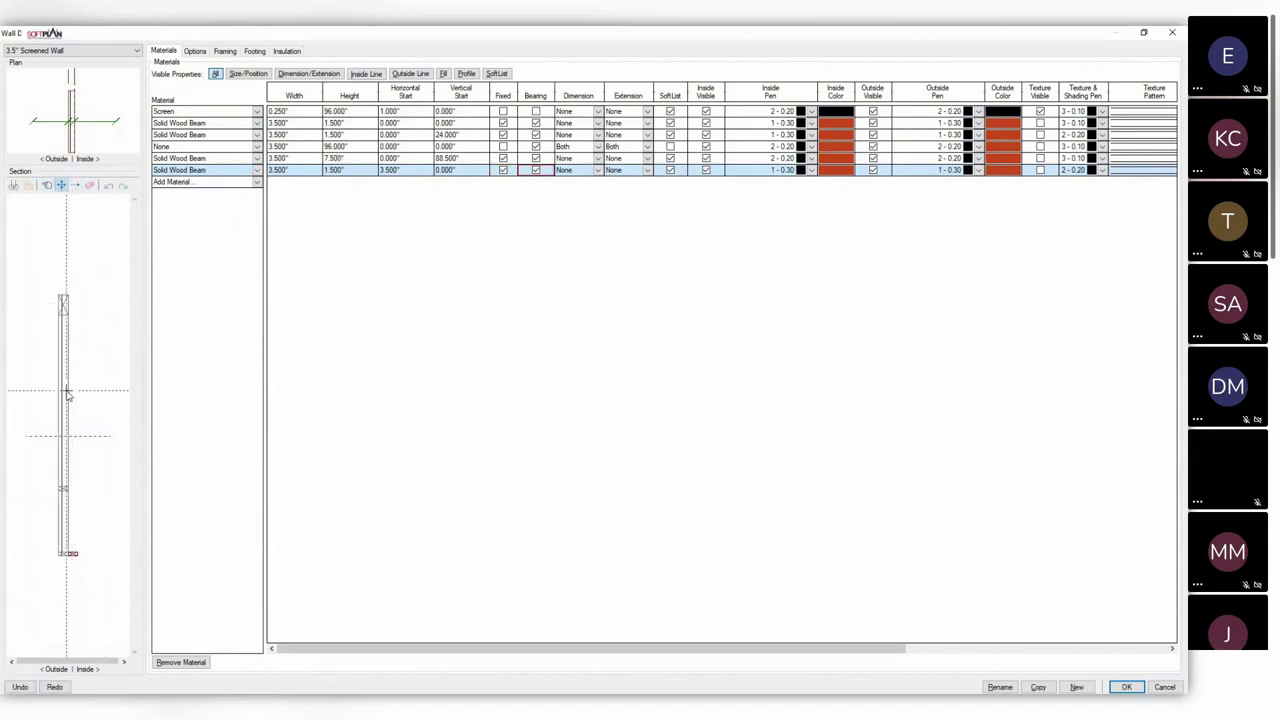
pyautogui.click(77, 554)
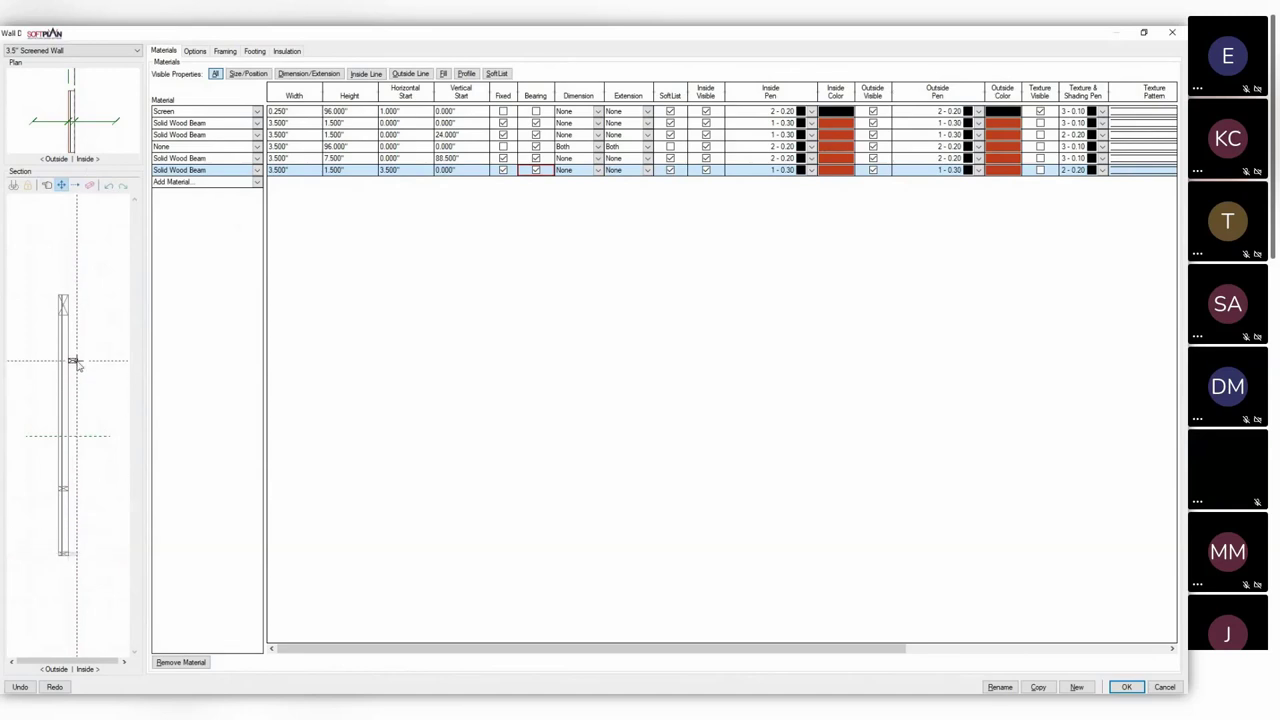
pyautogui.moveTo(75, 365); pyautogui.dragTo(74, 362)
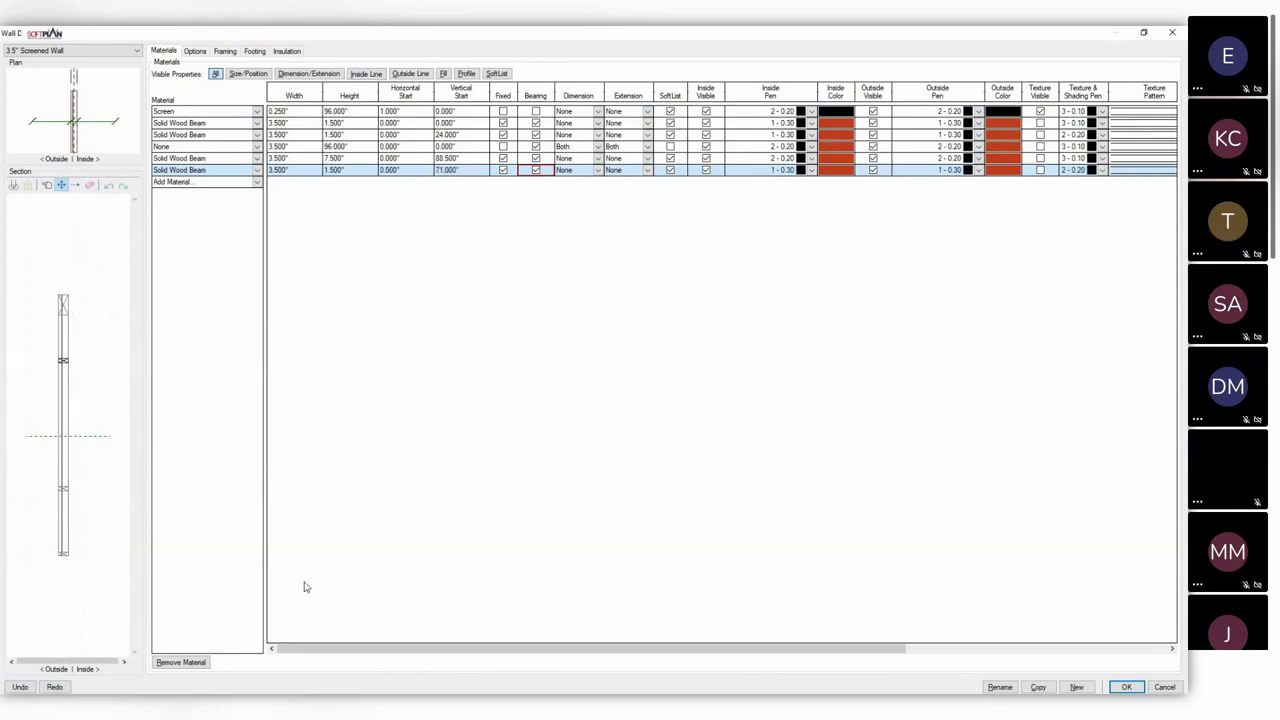
pyautogui.click(467, 174)
pyautogui.write('9')
pyautogui.write('\'10"')
pyautogui.press('Return')
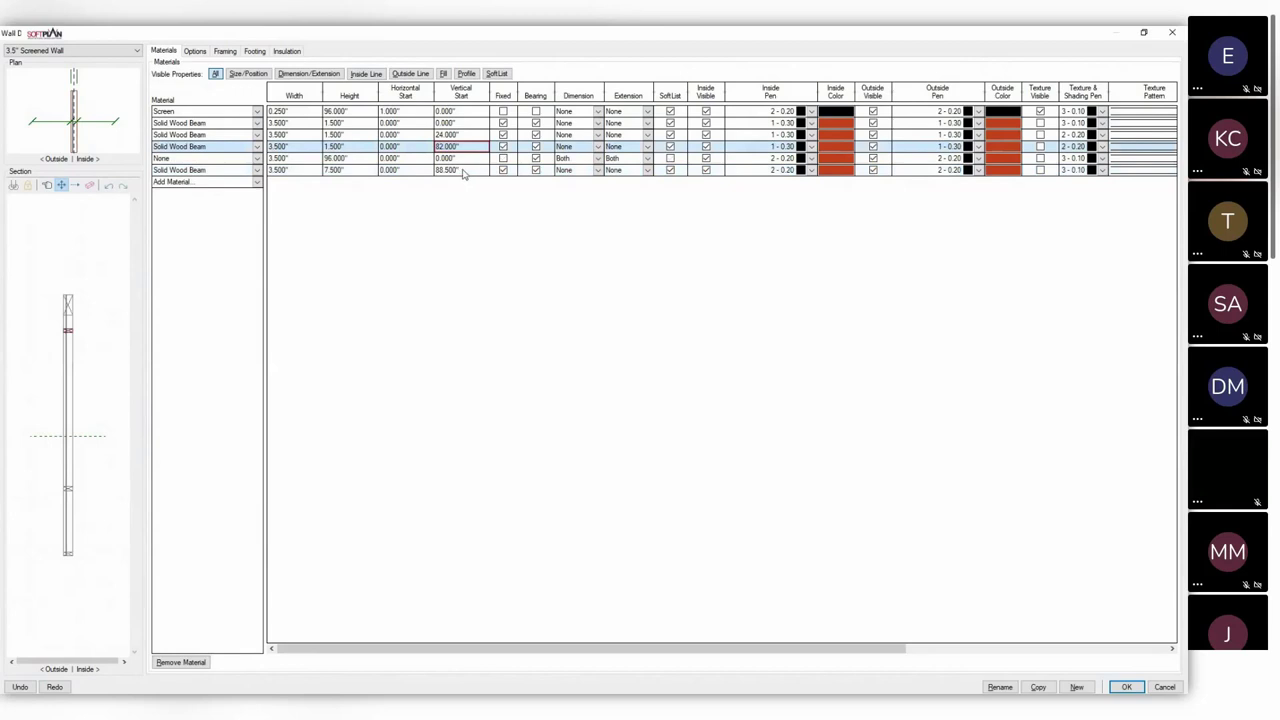
# Lower the new beam in the wall section to a vertical start of about 77.75" and apply the definition to the porch walls.
pyautogui.click(463, 172)
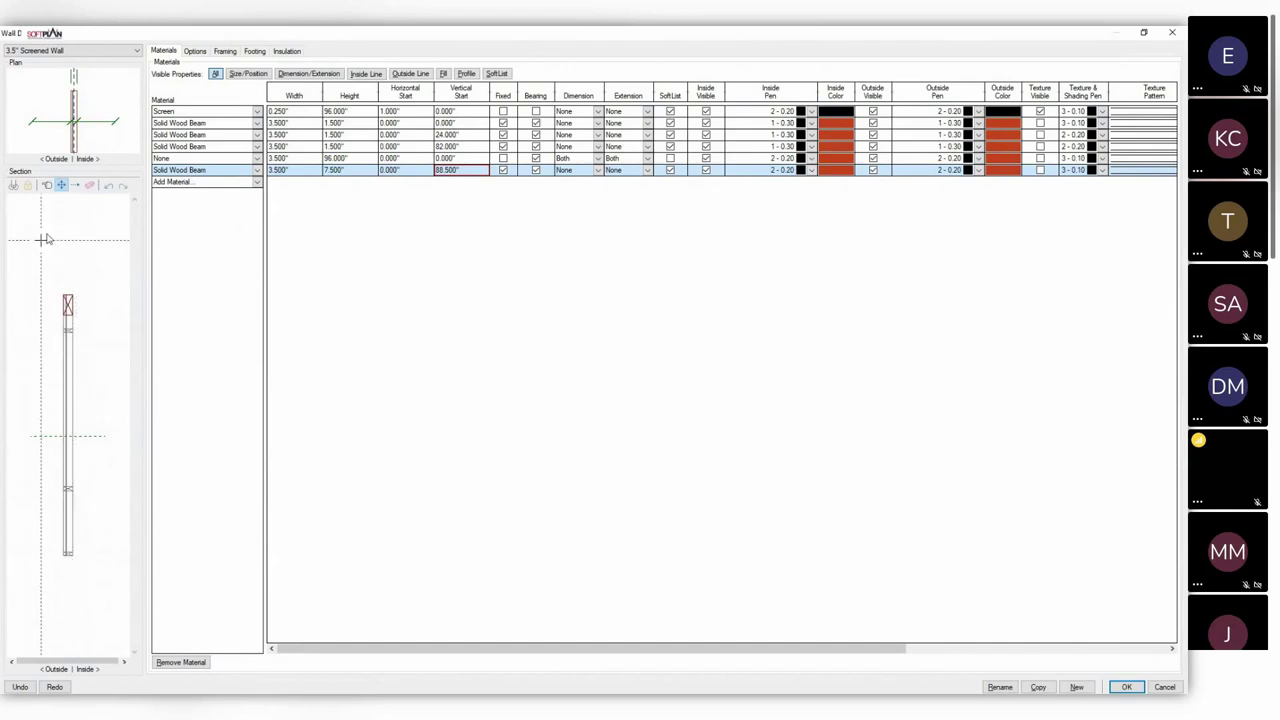
pyautogui.moveTo(69, 333); pyautogui.dragTo(69, 344)
pyautogui.click(464, 169)
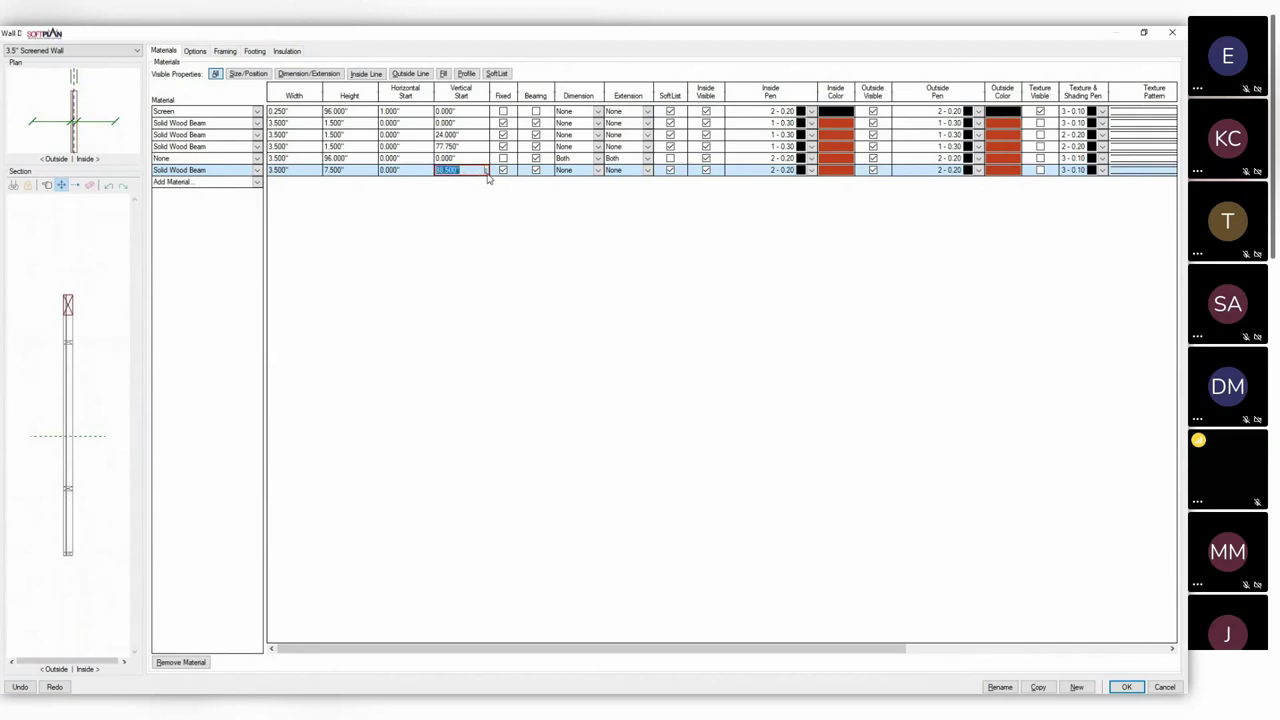
pyautogui.click(1134, 689)
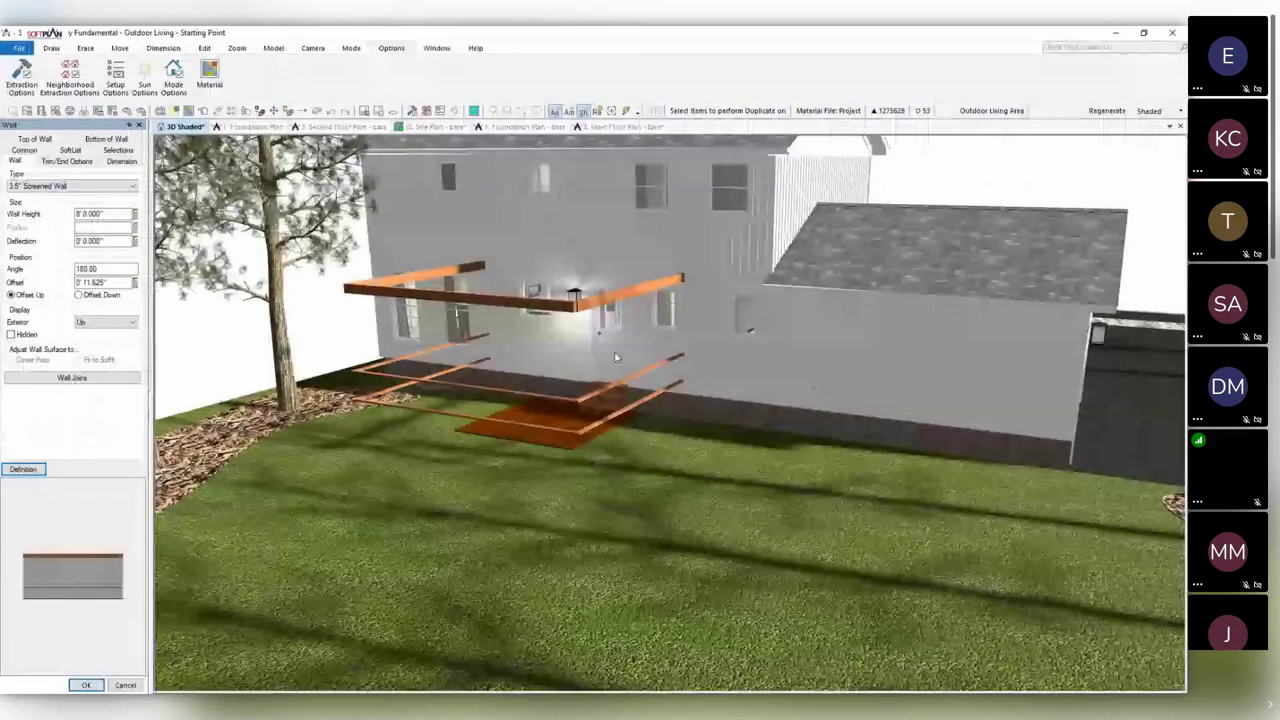
pyautogui.click(408, 506)
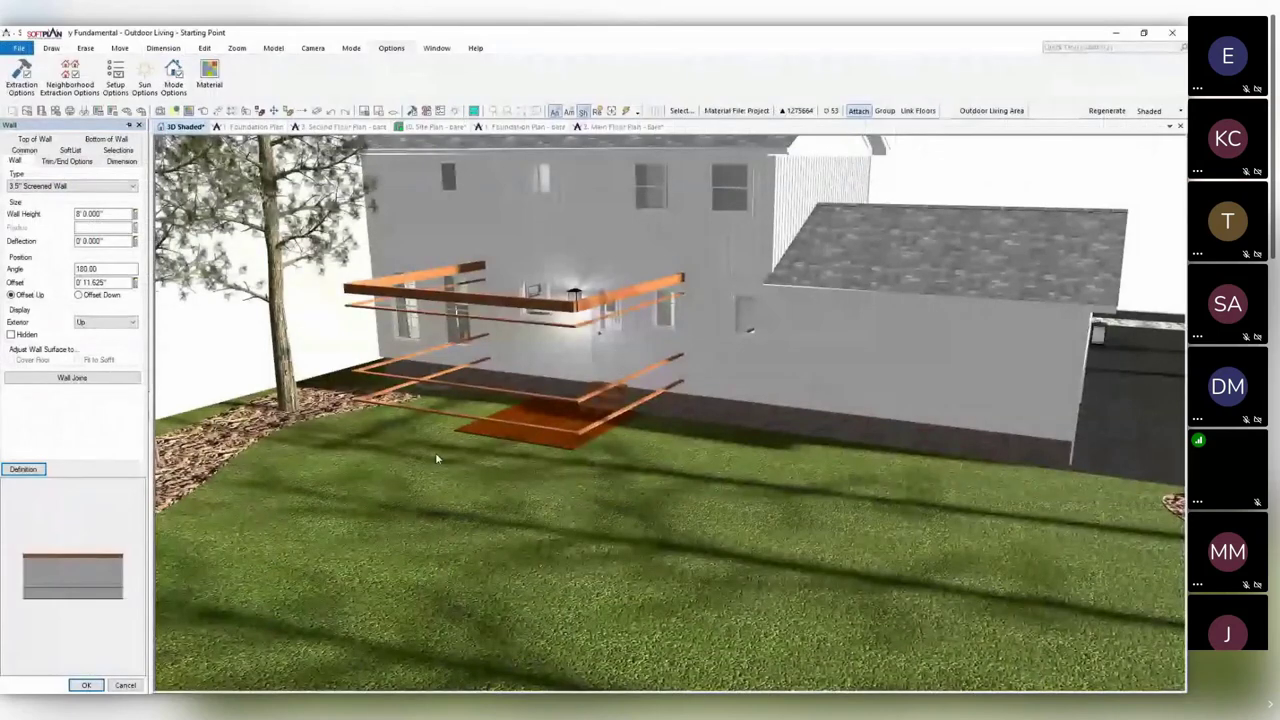
pyautogui.click(86, 685)
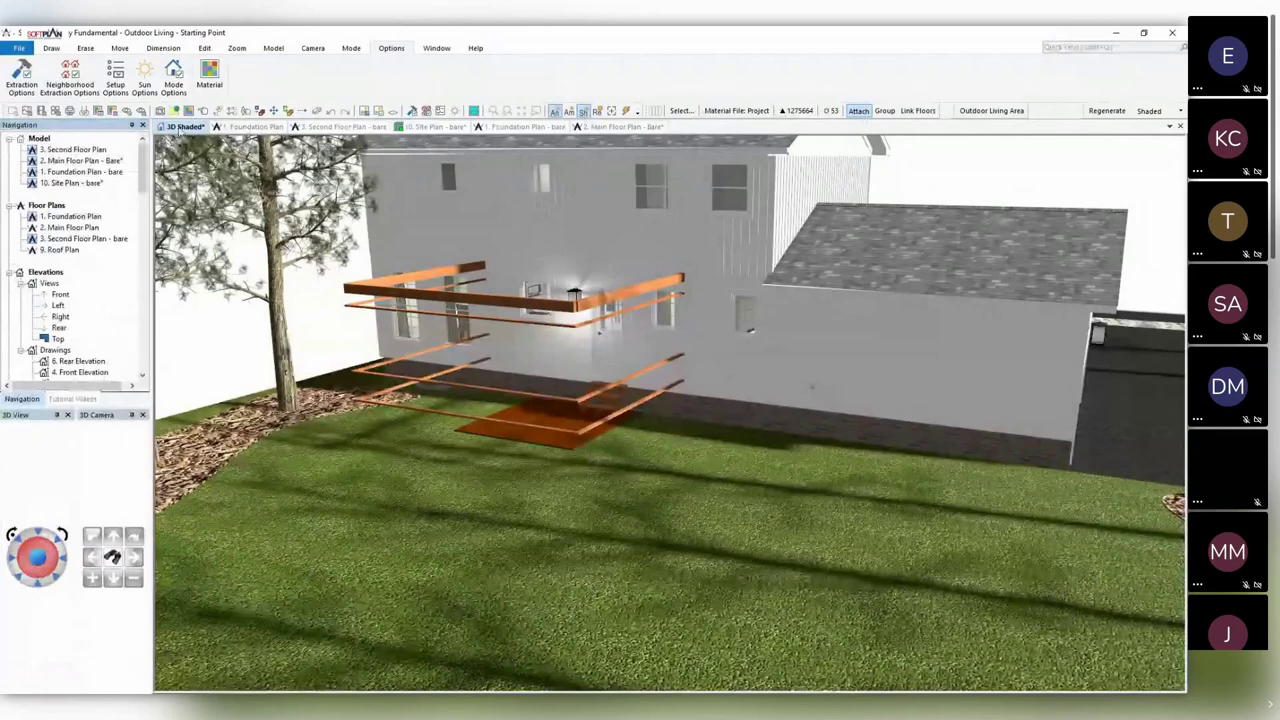
# Place the 3D view side by side with the main floor plan and orbit it to show the rear porch.
pyautogui.rightClick(182, 127)
pyautogui.click(244, 180)
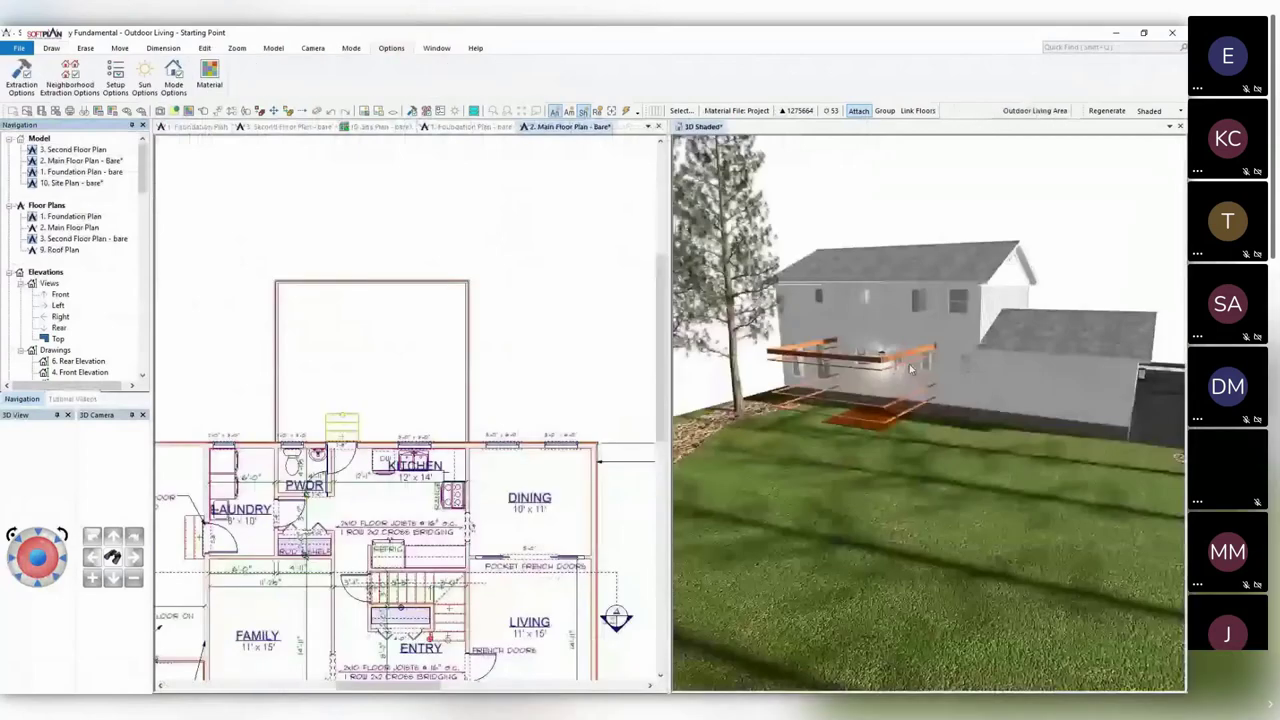
pyautogui.moveTo(910, 373); pyautogui.dragTo(922, 369, button='middle')
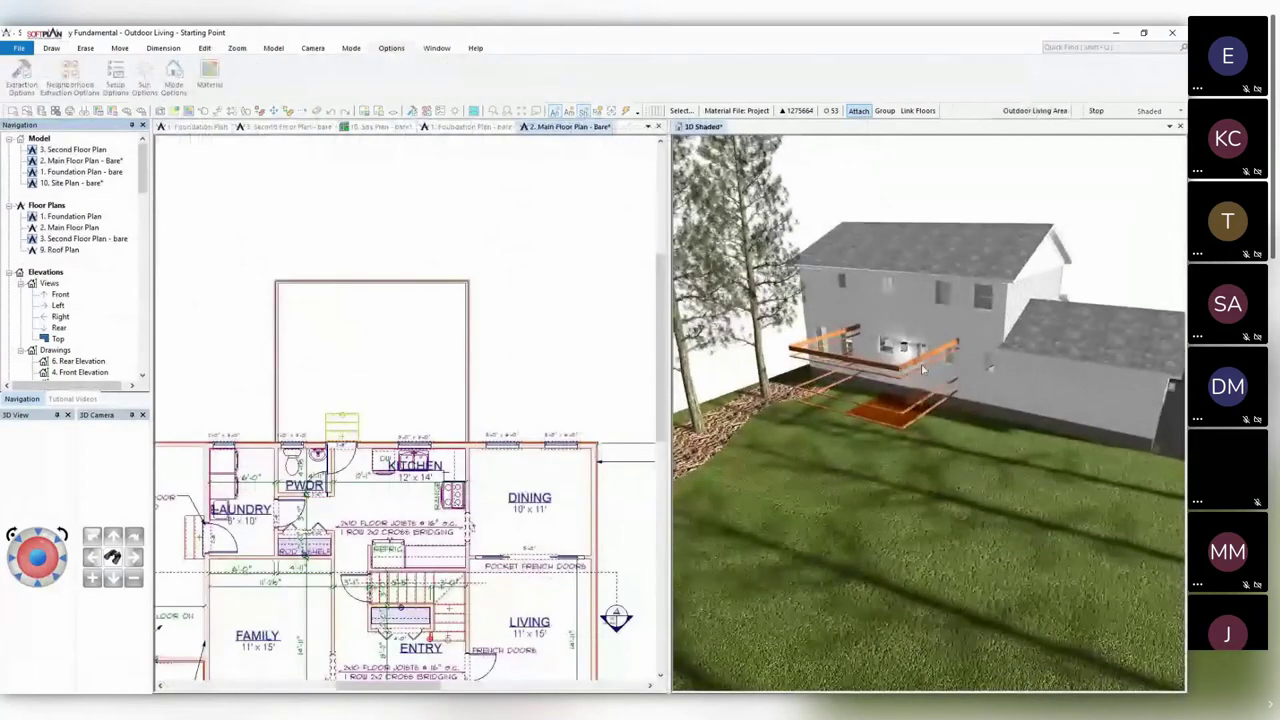
pyautogui.moveTo(921, 364); pyautogui.dragTo(896, 393)
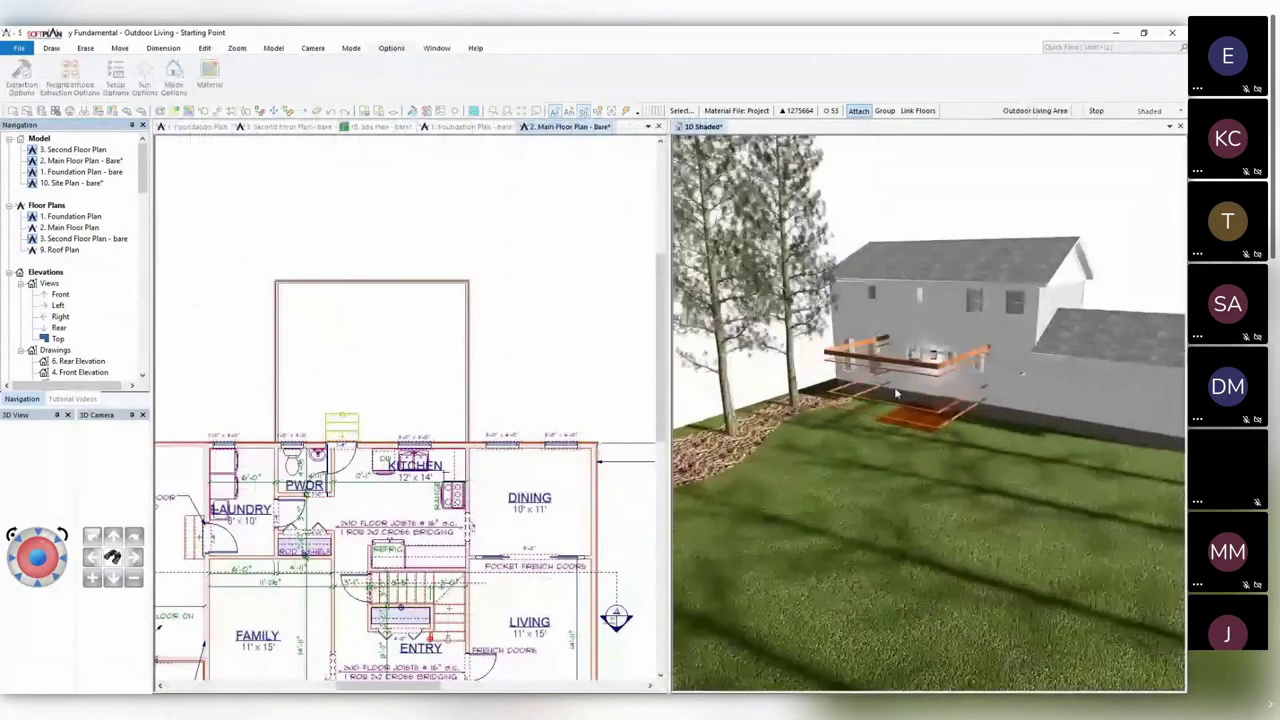
pyautogui.click(308, 381)
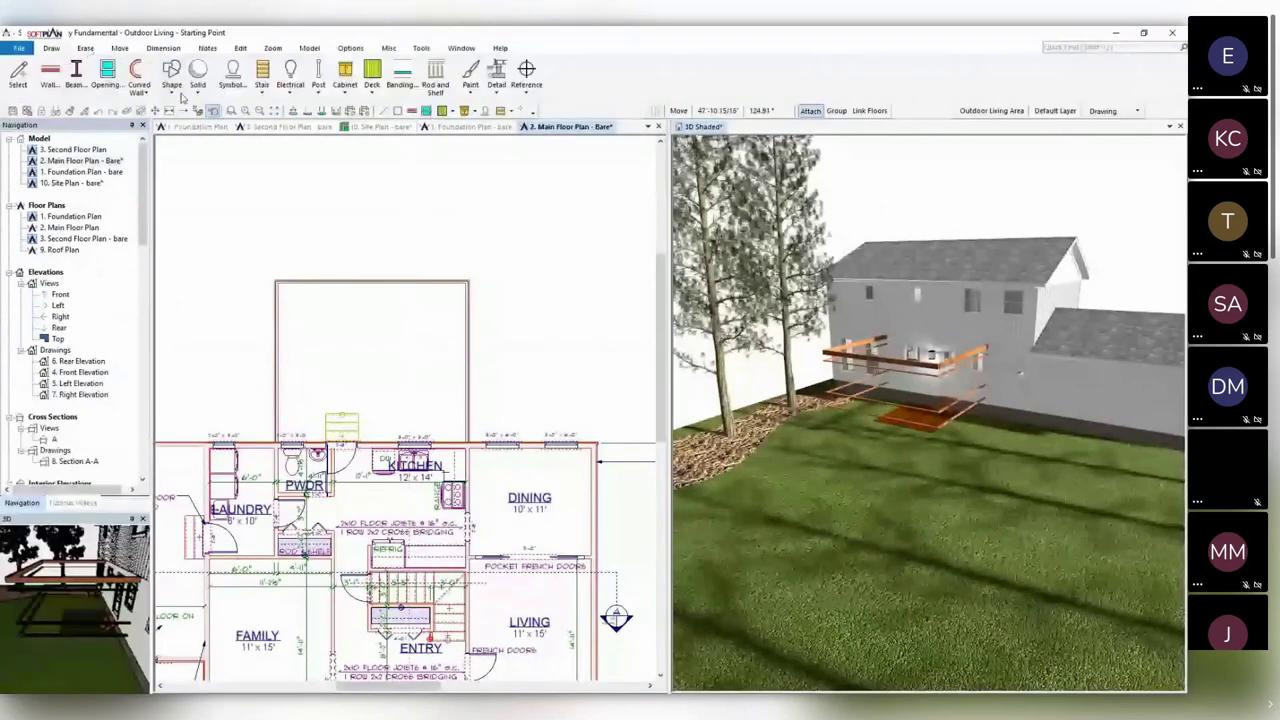
# Dimension the screened porch's depth from its rear wall to the house wall on the main floor plan.
pyautogui.click(307, 110)
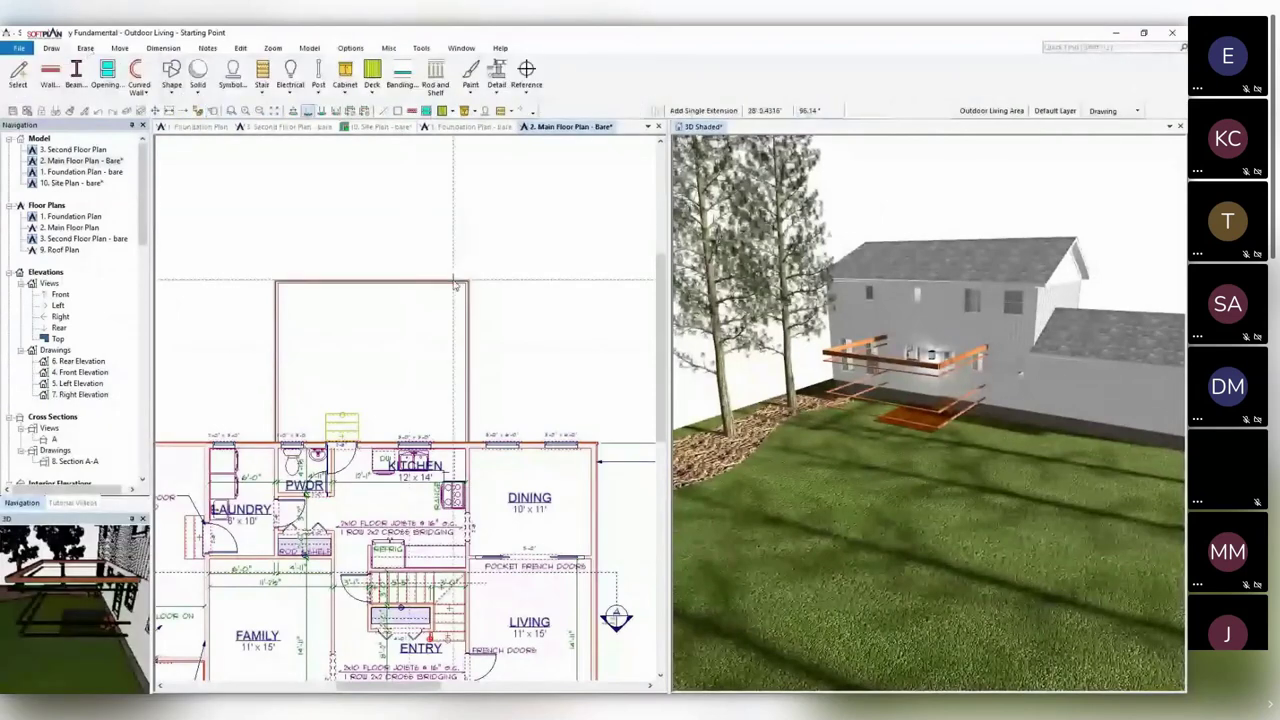
pyautogui.click(453, 282)
pyautogui.click(519, 260)
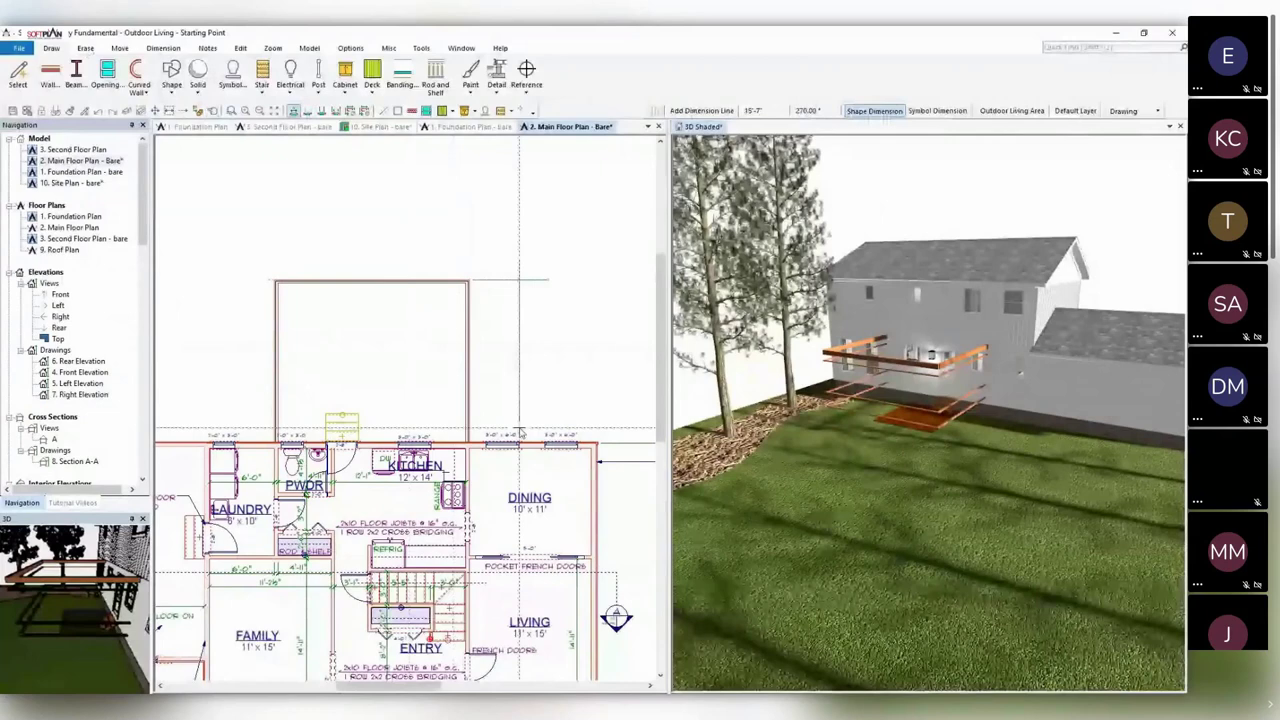
pyautogui.moveTo(519, 432); pyautogui.dragTo(458, 292)
pyautogui.click(458, 292)
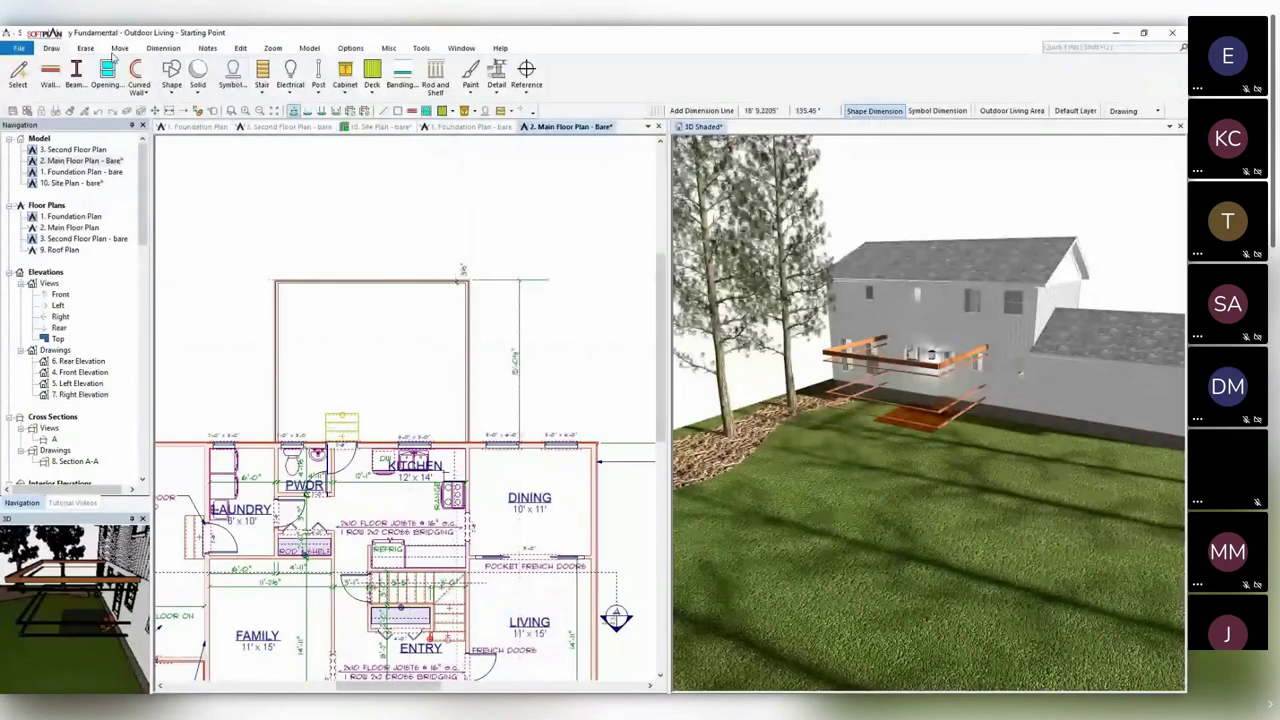
# Dimension the porch's width and its distance to the dining room's outer side wall with extensions and a dimension line behind the porch.
pyautogui.click(163, 49)
pyautogui.click(92, 78)
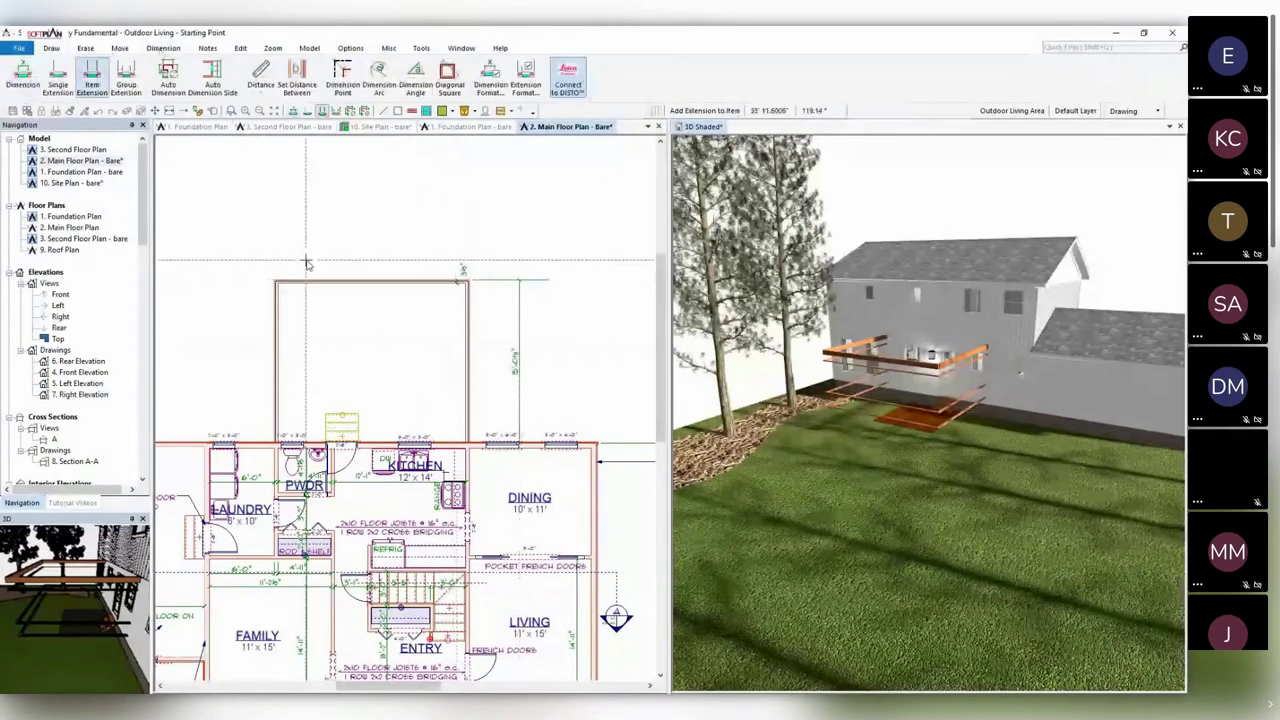
pyautogui.click(358, 277)
pyautogui.click(58, 78)
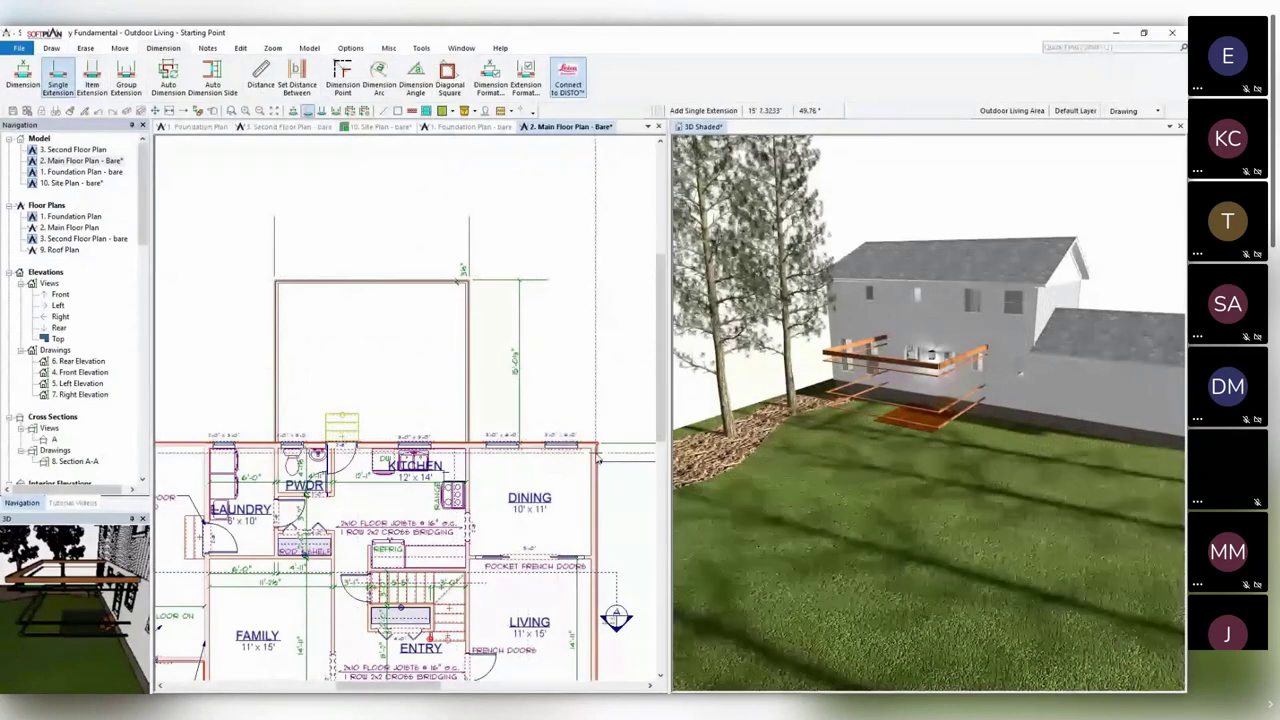
pyautogui.click(608, 240)
pyautogui.click(23, 78)
pyautogui.click(227, 246)
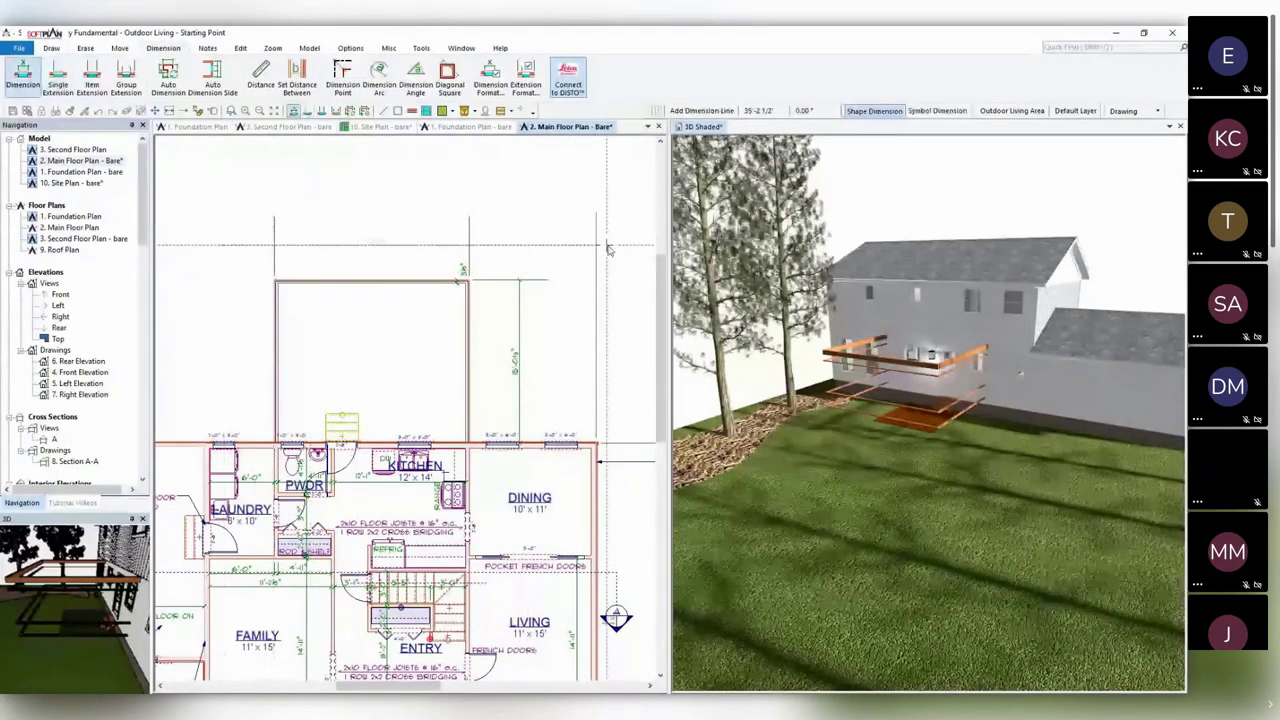
pyautogui.click(489, 248)
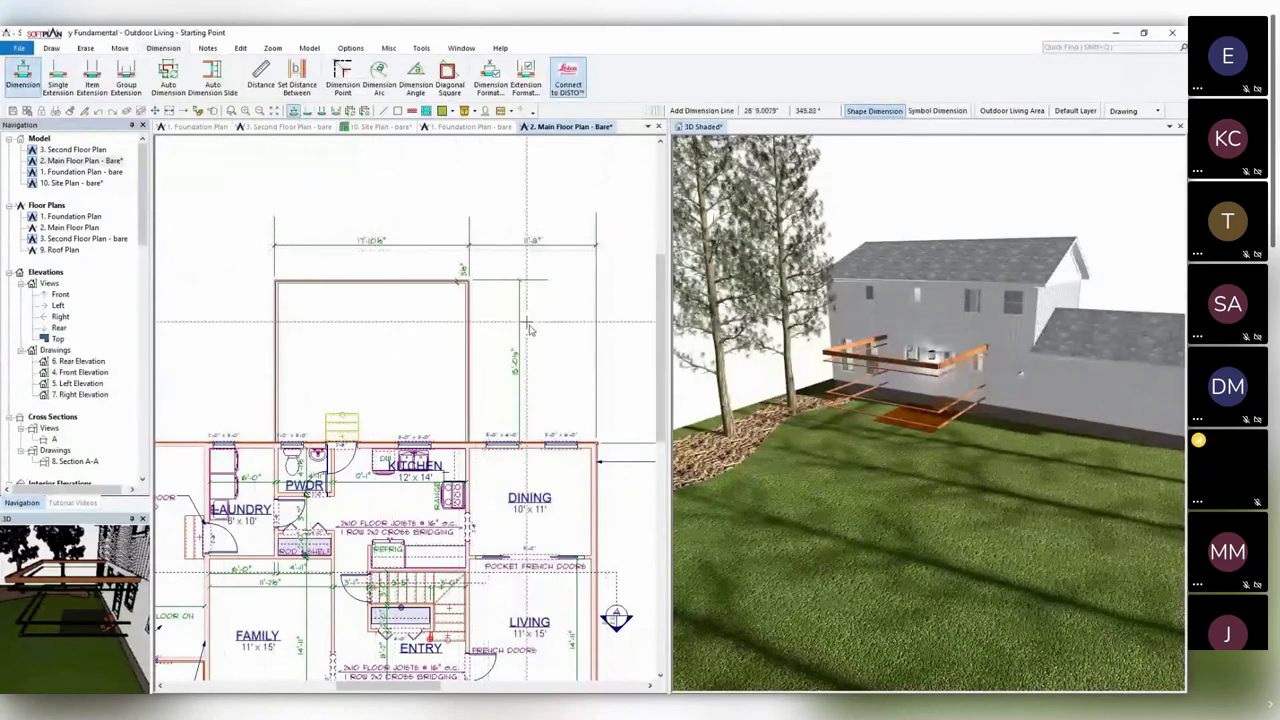
# Set the porch's width dimension to 18'-0".
pyautogui.rightClick(372, 243)
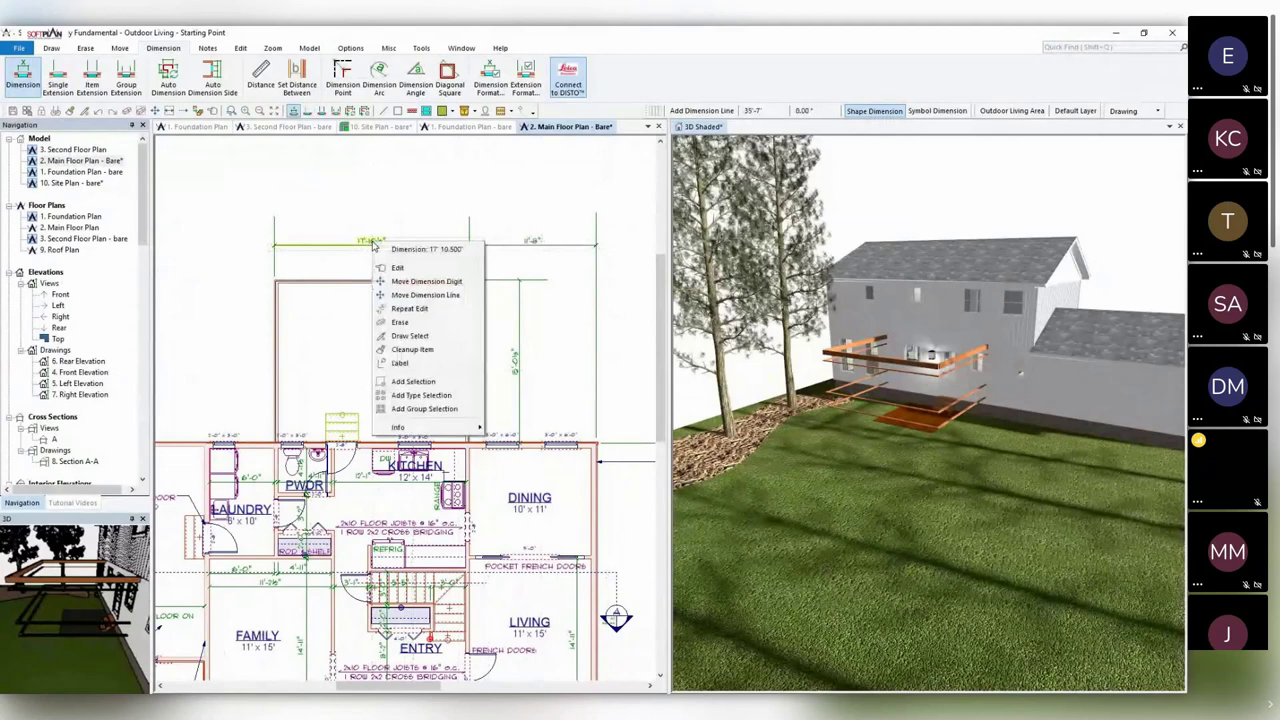
pyautogui.click(398, 268)
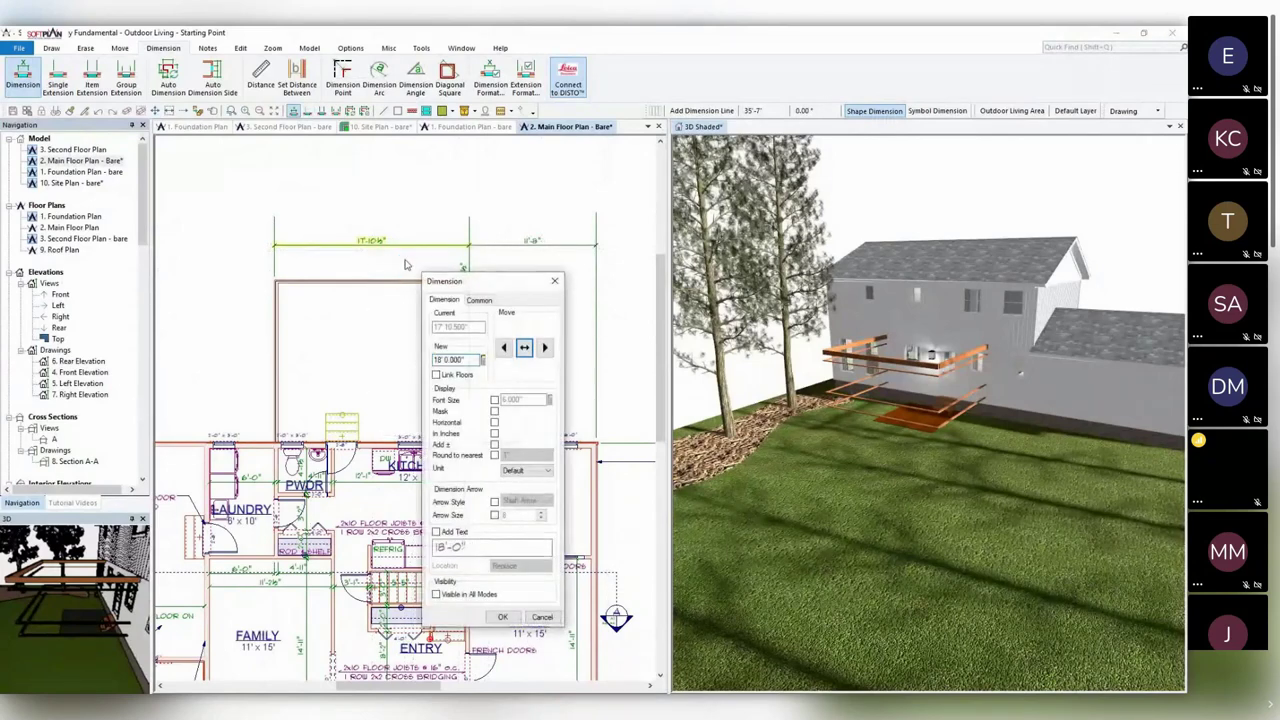
pyautogui.press('Return')
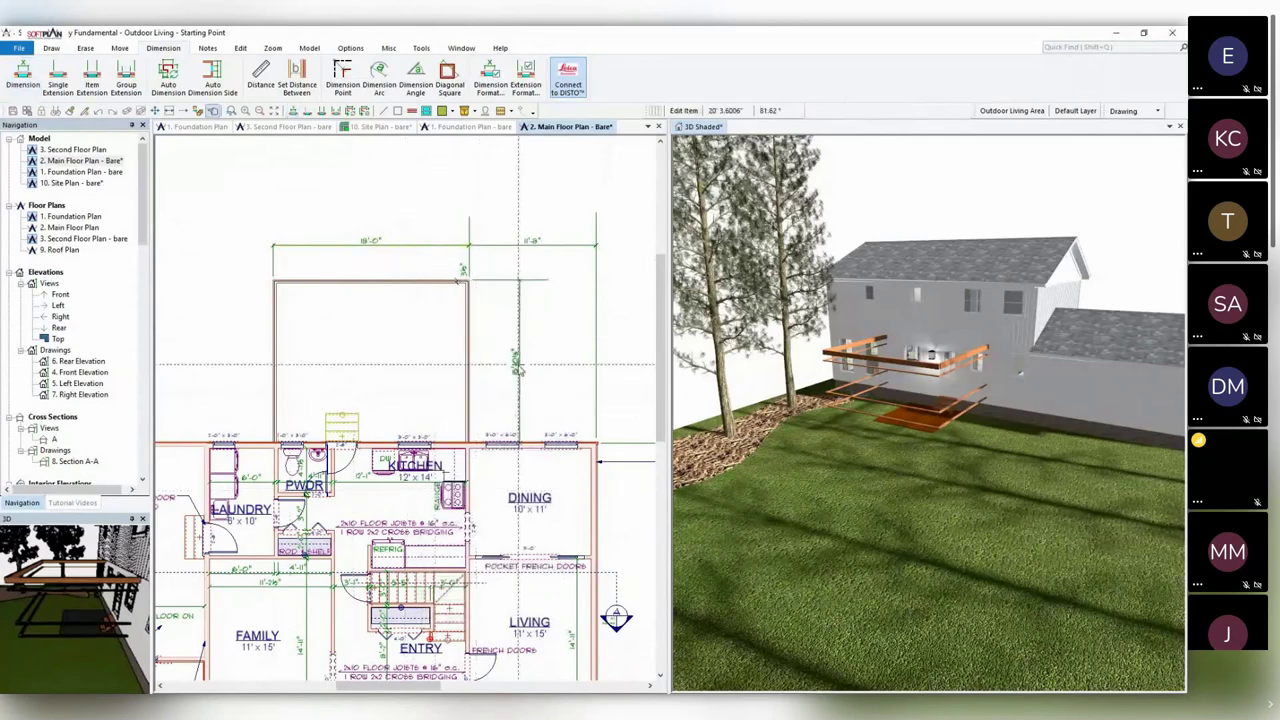
# Set the screened porch's depth dimension on the main floor plan to 16'-0".
pyautogui.doubleClick(517, 369)
pyautogui.write('1')
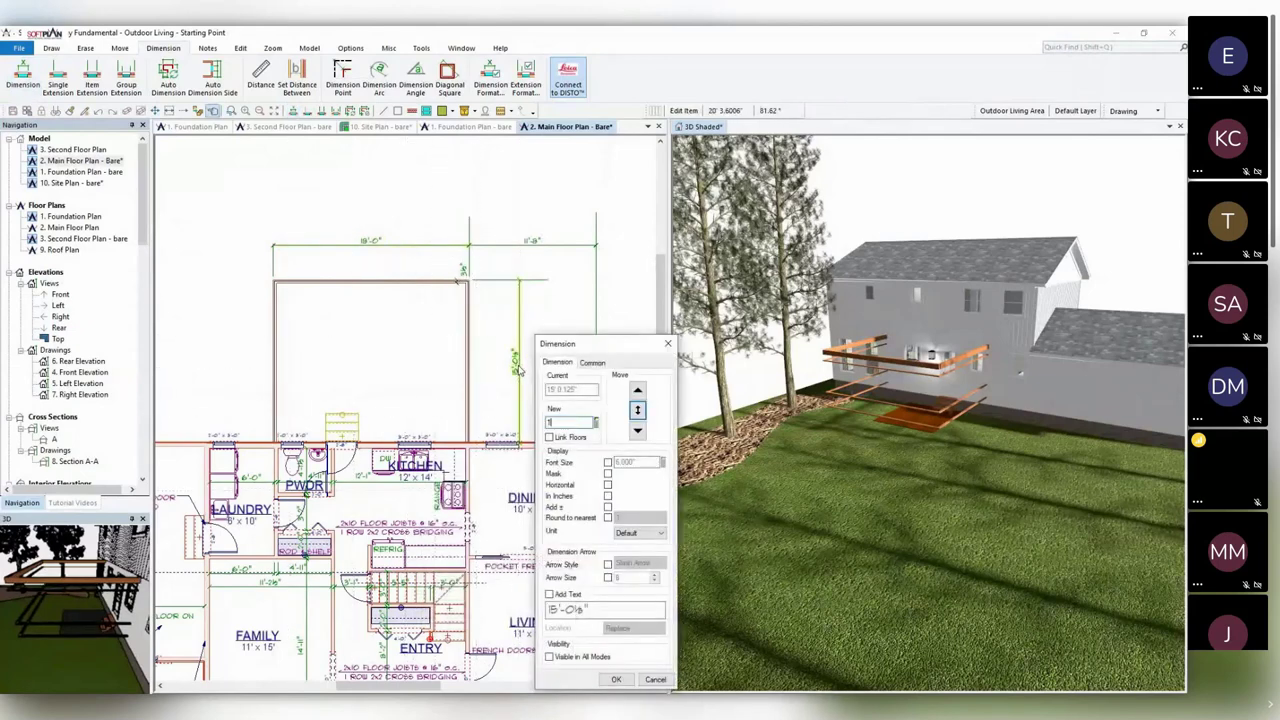
pyautogui.write('6\' 0.000"')
pyautogui.press('Return')
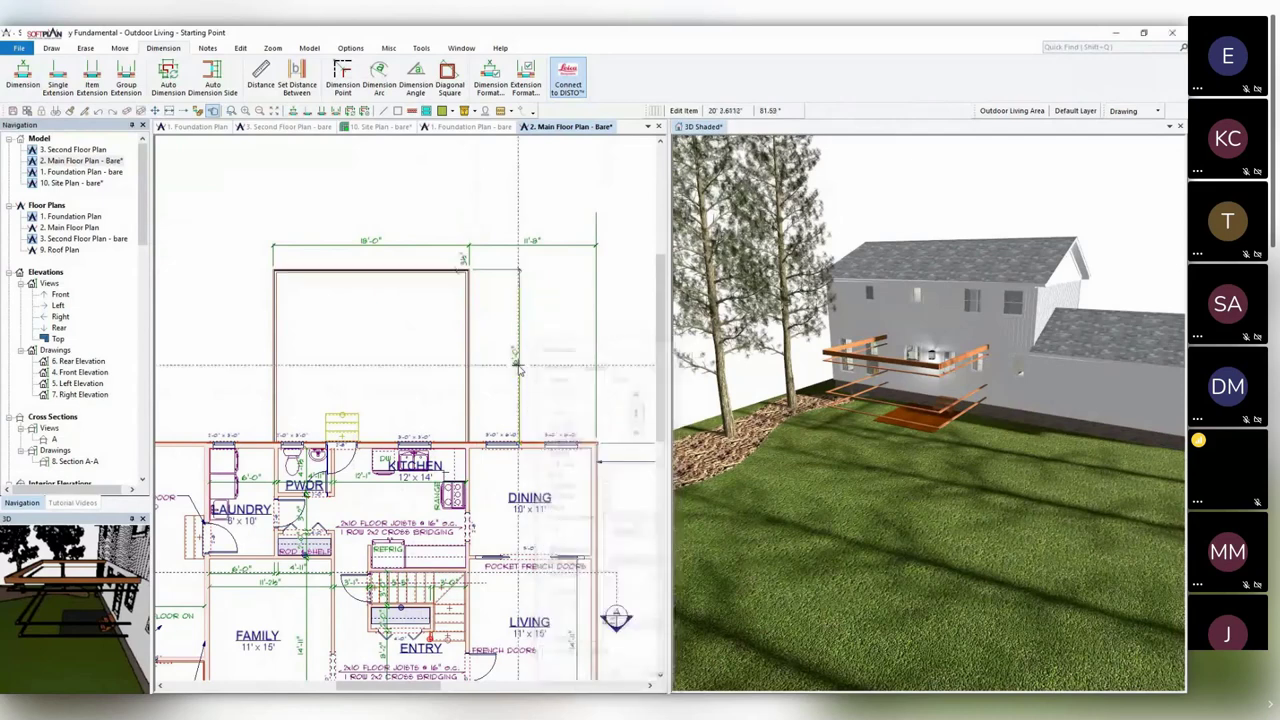
# Set the wall height of the porch's left side wall, on the laundry side of the plan, to 9'-0".
pyautogui.click(910, 320)
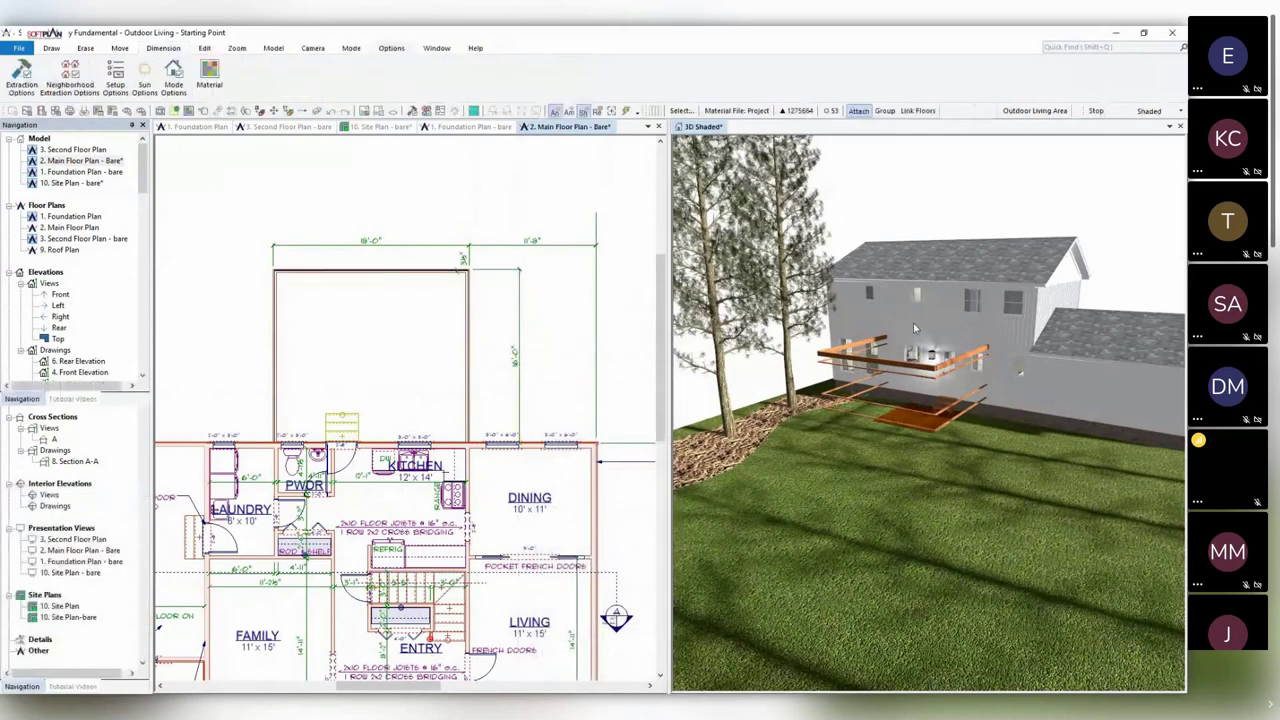
pyautogui.moveTo(910, 320); pyautogui.dragTo(931, 371, button='middle')
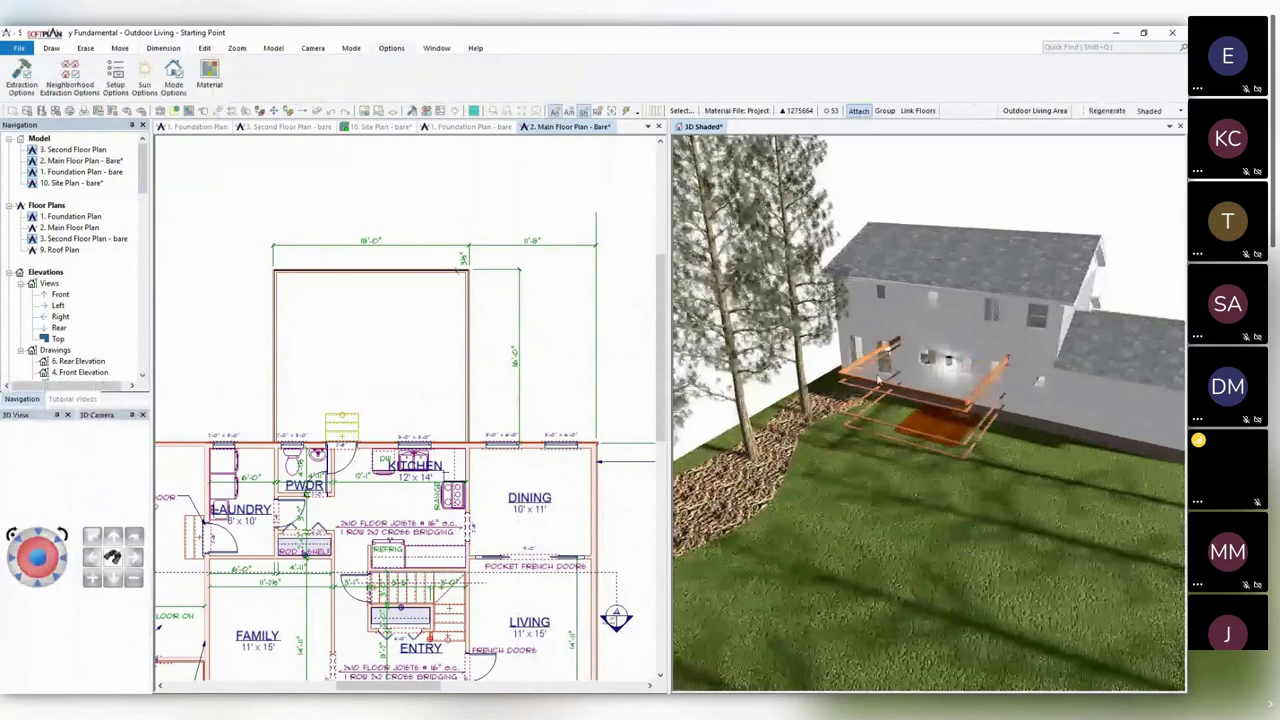
pyautogui.click(398, 342)
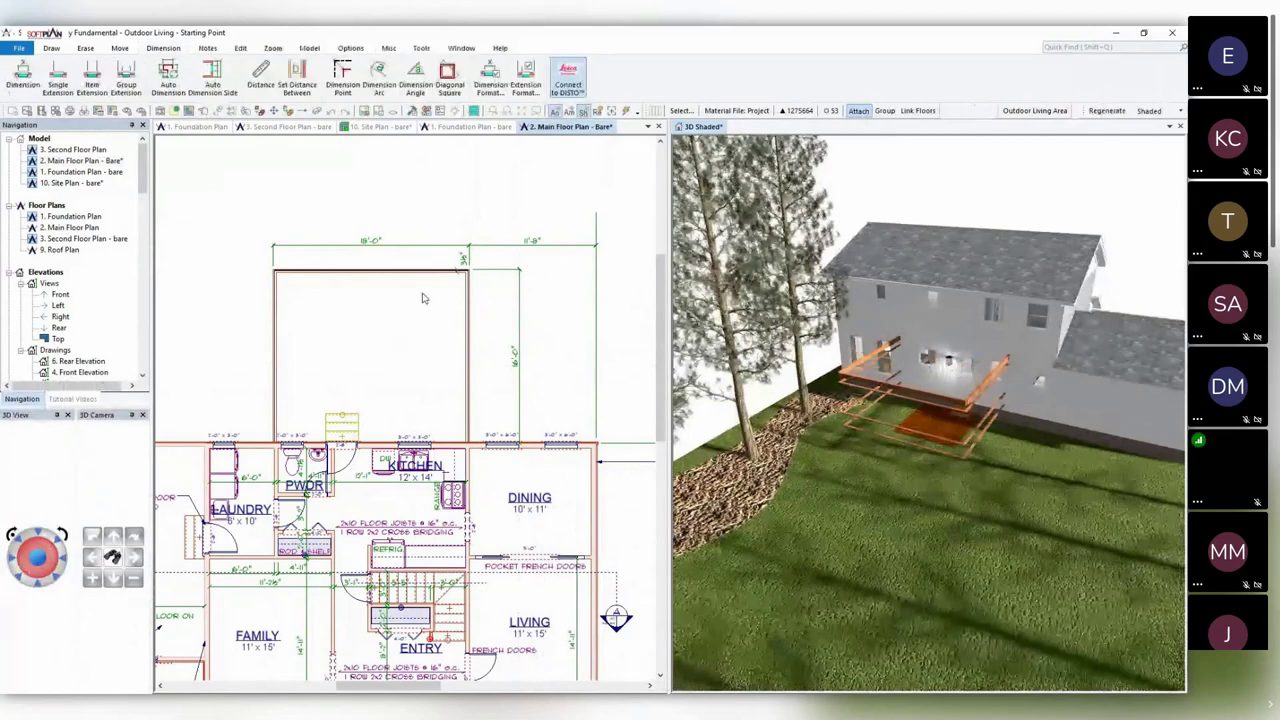
pyautogui.rightClick(280, 320)
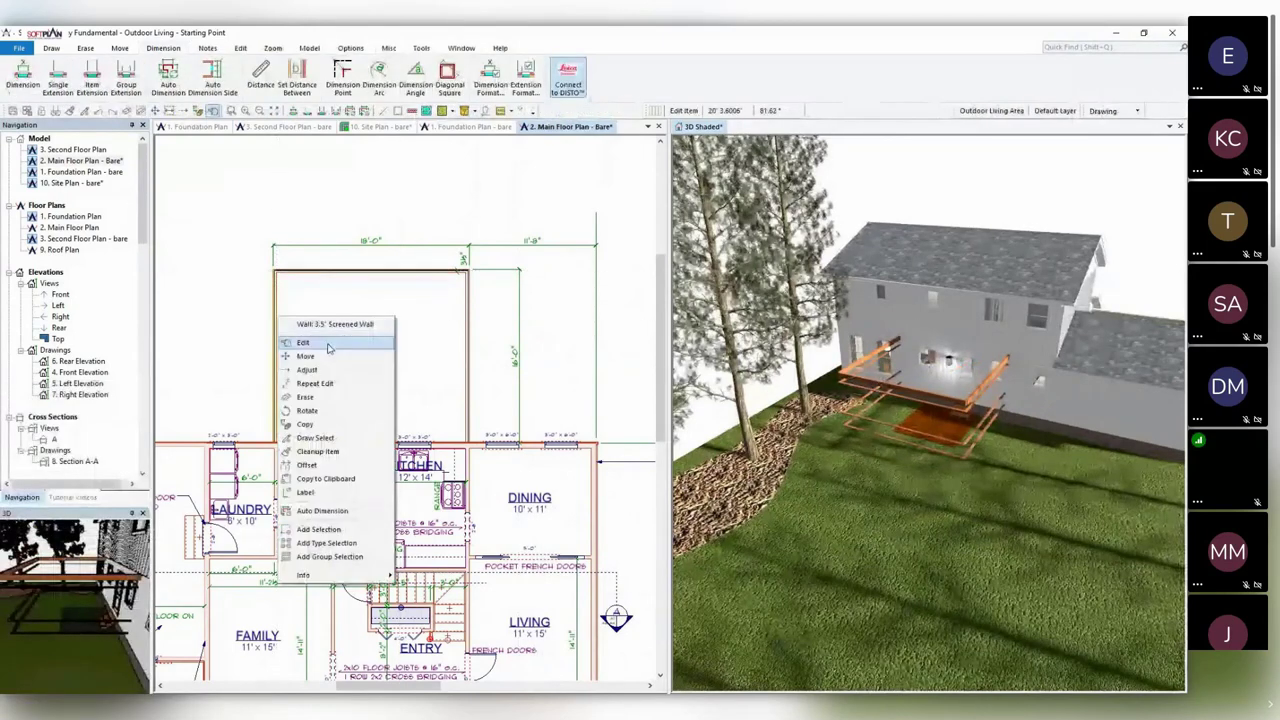
pyautogui.click(226, 283)
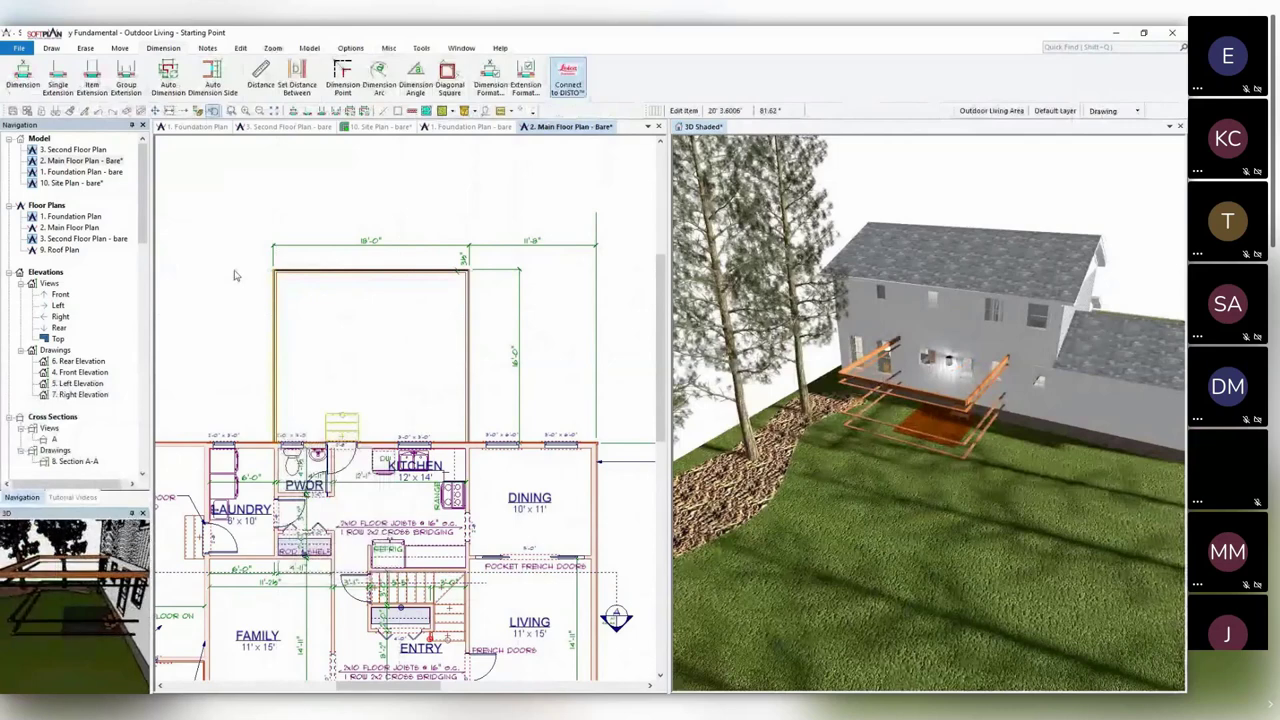
pyautogui.rightClick(235, 273)
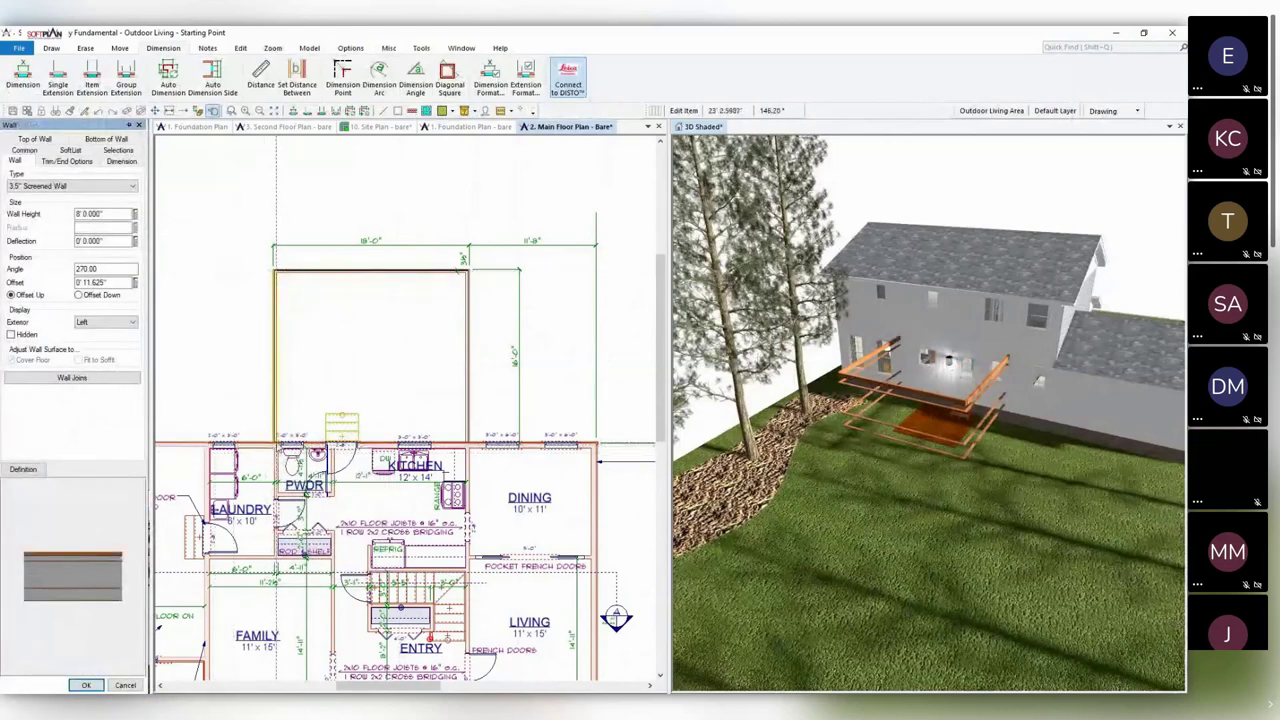
pyautogui.doubleClick(104, 282)
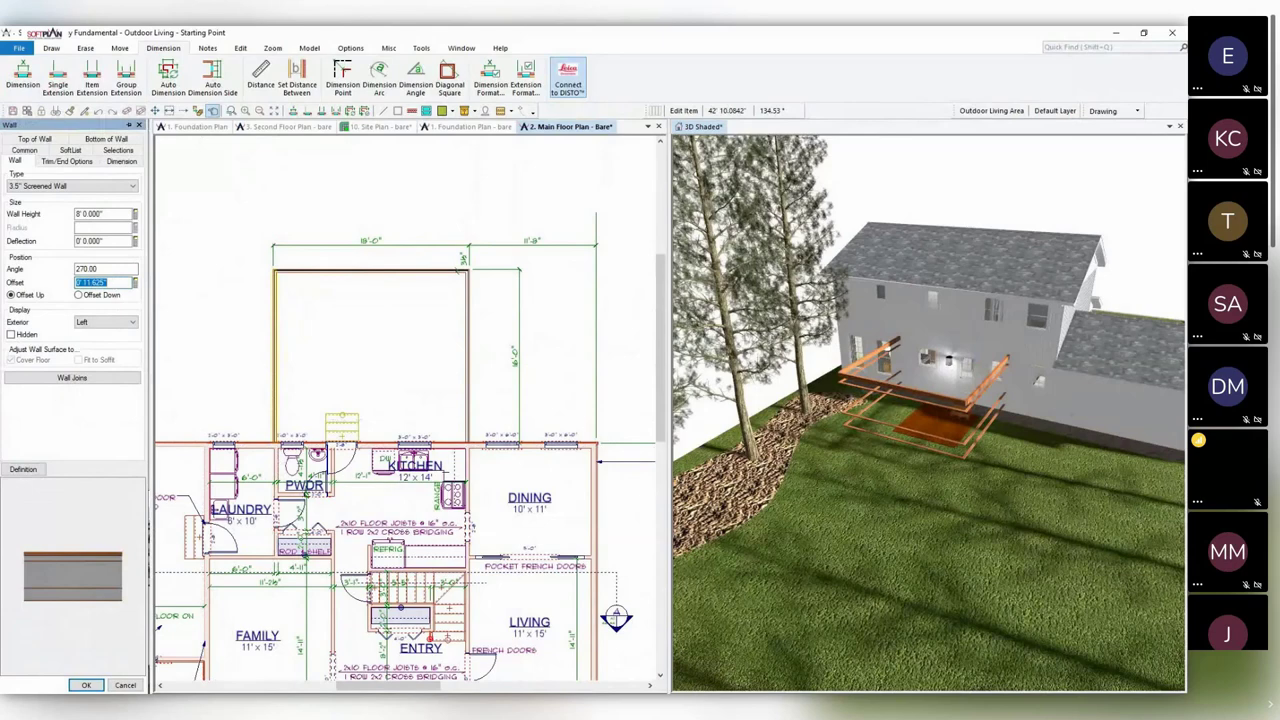
pyautogui.doubleClick(104, 214)
pyautogui.write('9')
pyautogui.press('Tab')
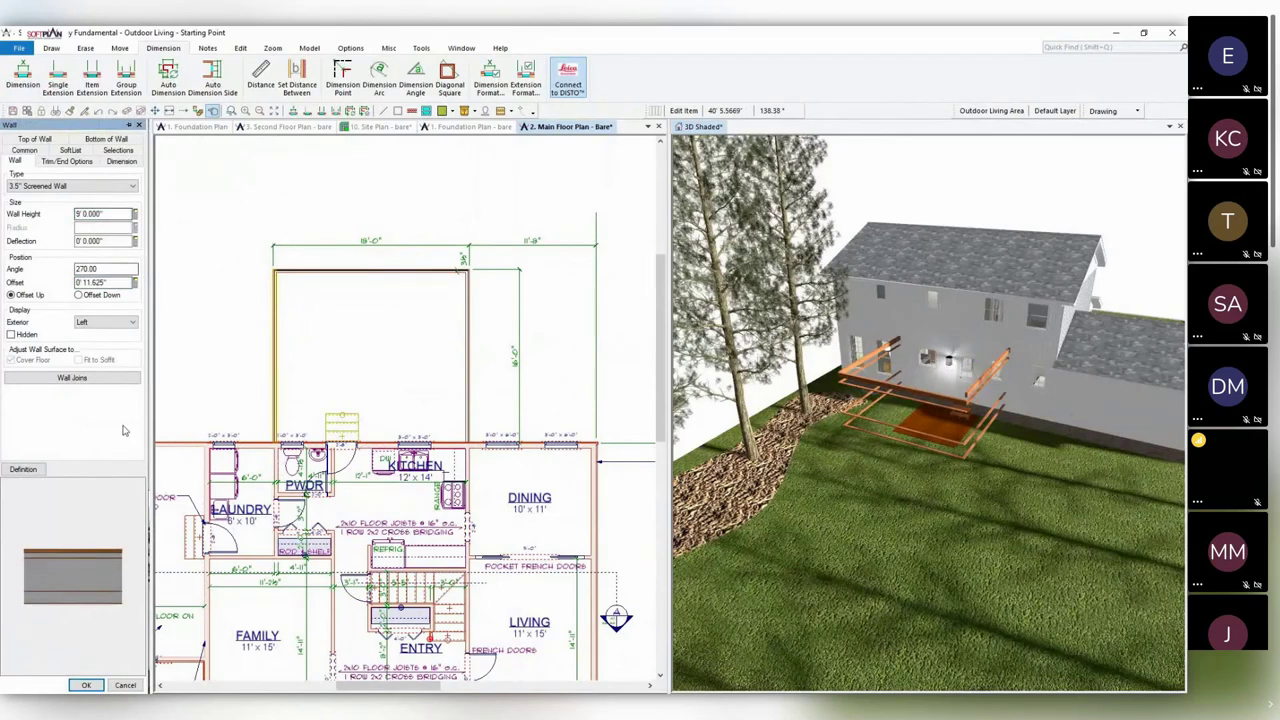
pyautogui.click(86, 685)
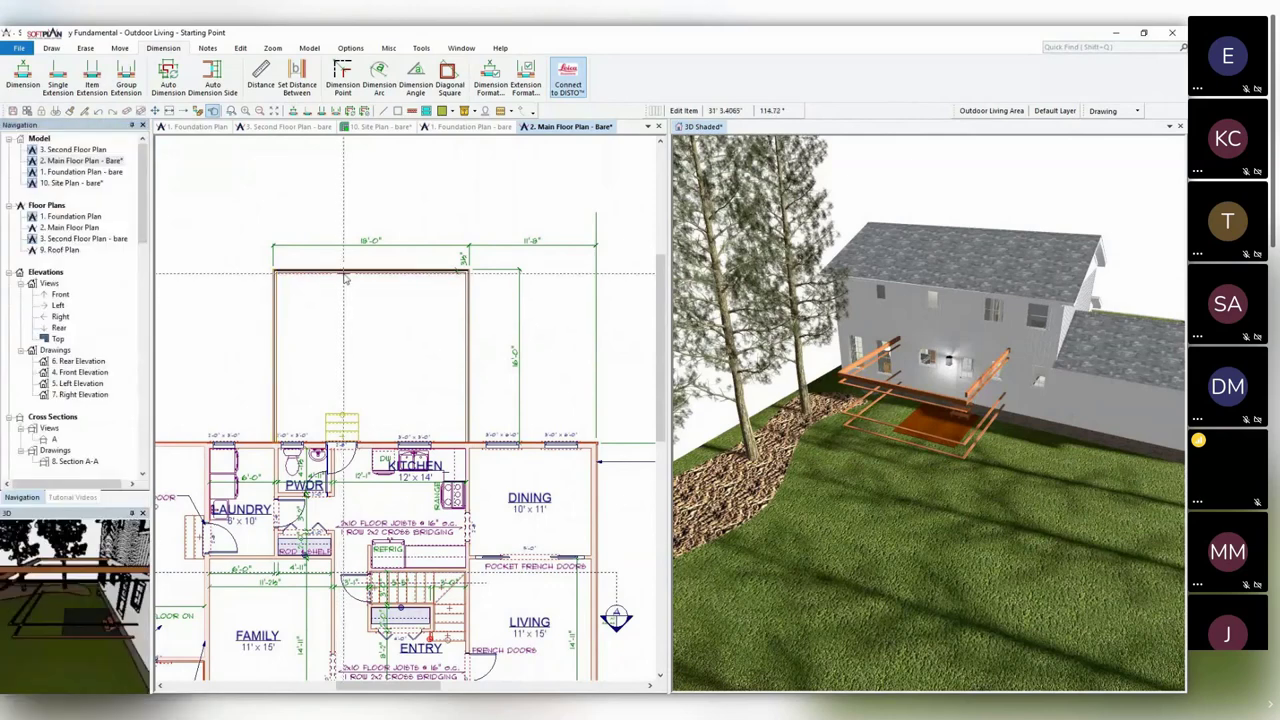
# Repeat the 9'-0" wall height edit on the porch's rear wall and right side wall.
pyautogui.rightClick(344, 276)
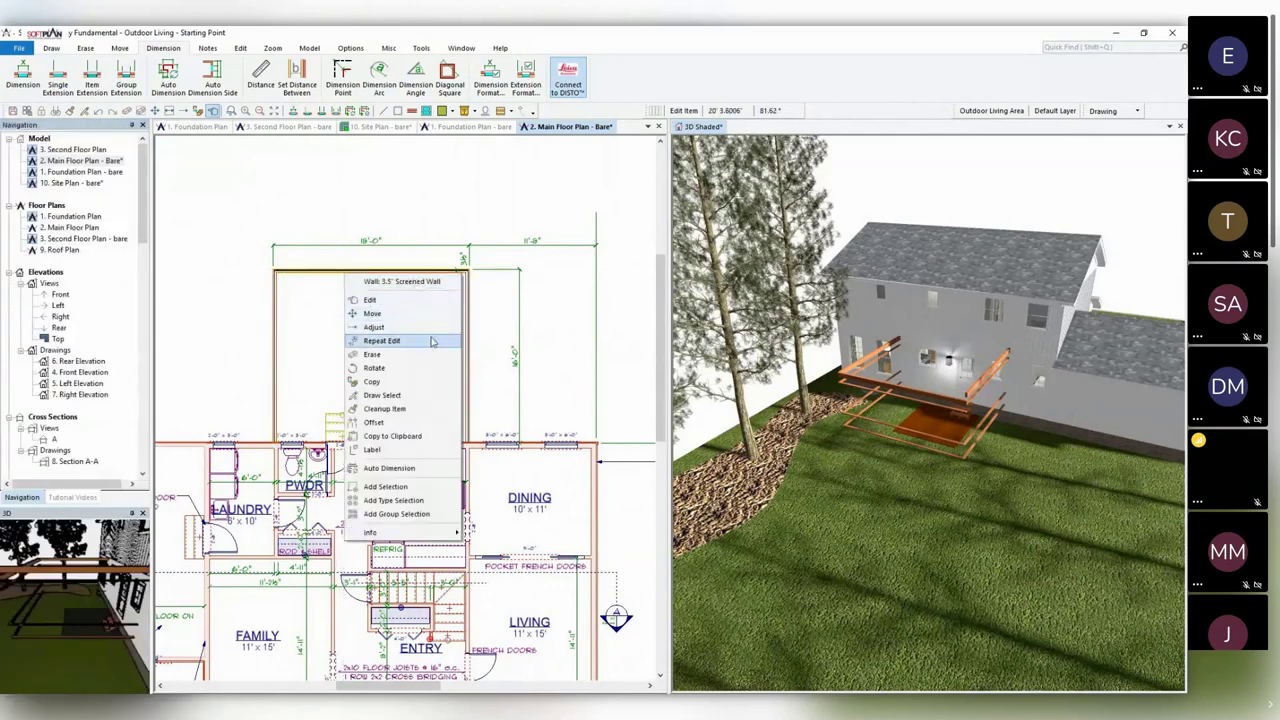
pyautogui.click(432, 342)
pyautogui.rightClick(467, 342)
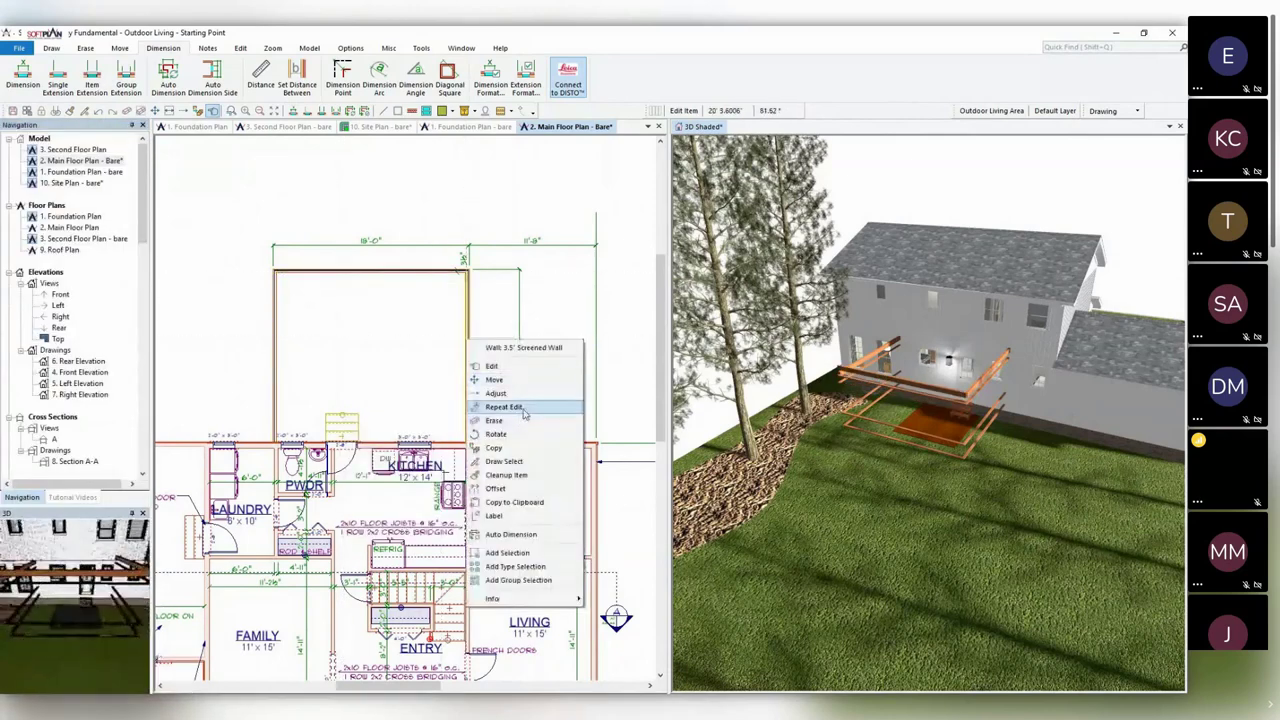
pyautogui.click(524, 412)
pyautogui.moveTo(985, 420)
pyautogui.mouseDown()
pyautogui.moveTo(936, 404)
pyautogui.moveTo(990, 403)
pyautogui.mouseUp()
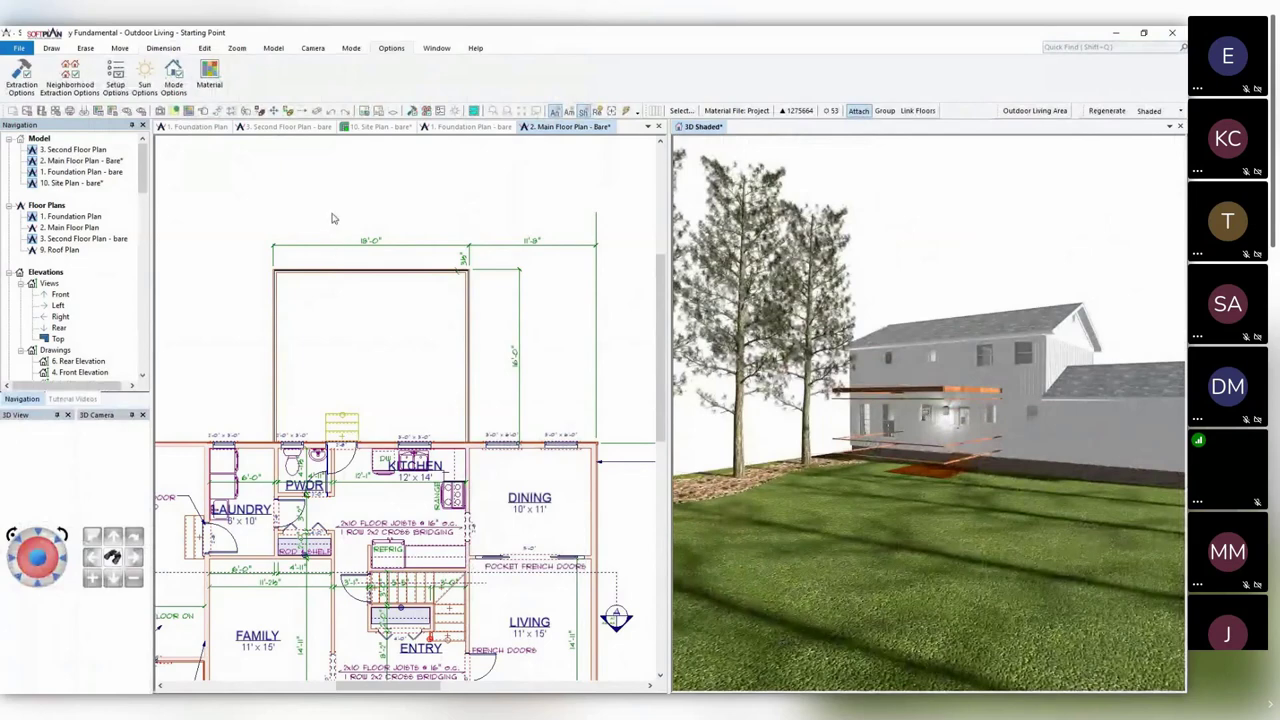
pyautogui.click(112, 558)
pyautogui.click(946, 396)
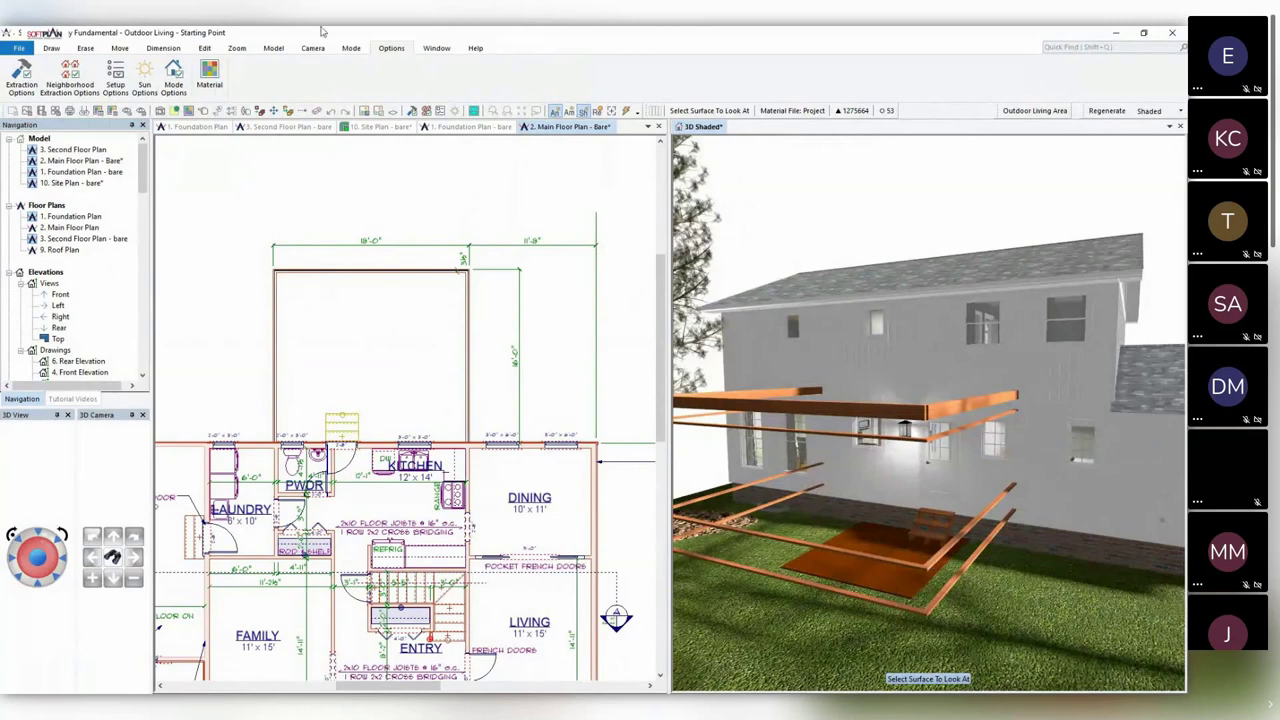
# Draw a deck over the full porch footprint on the main floor plan, from the outer rear corners to the house wall.
pyautogui.click(381, 345)
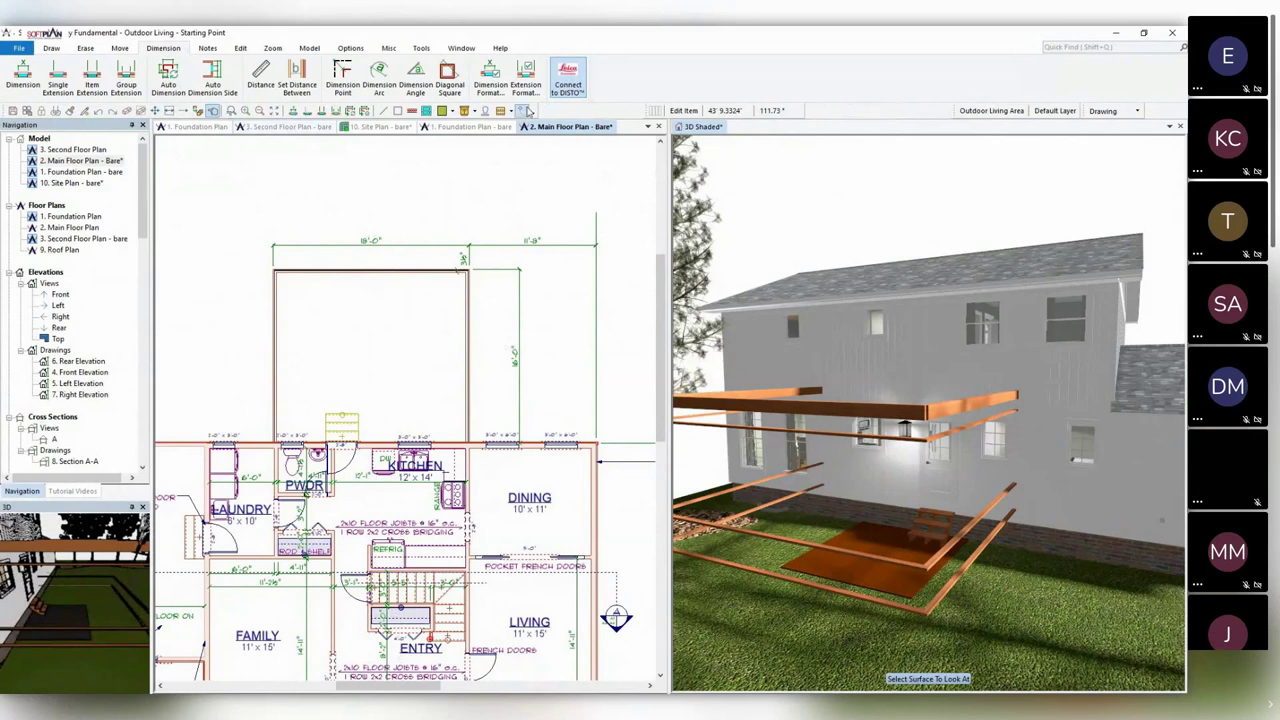
pyautogui.click(1115, 111)
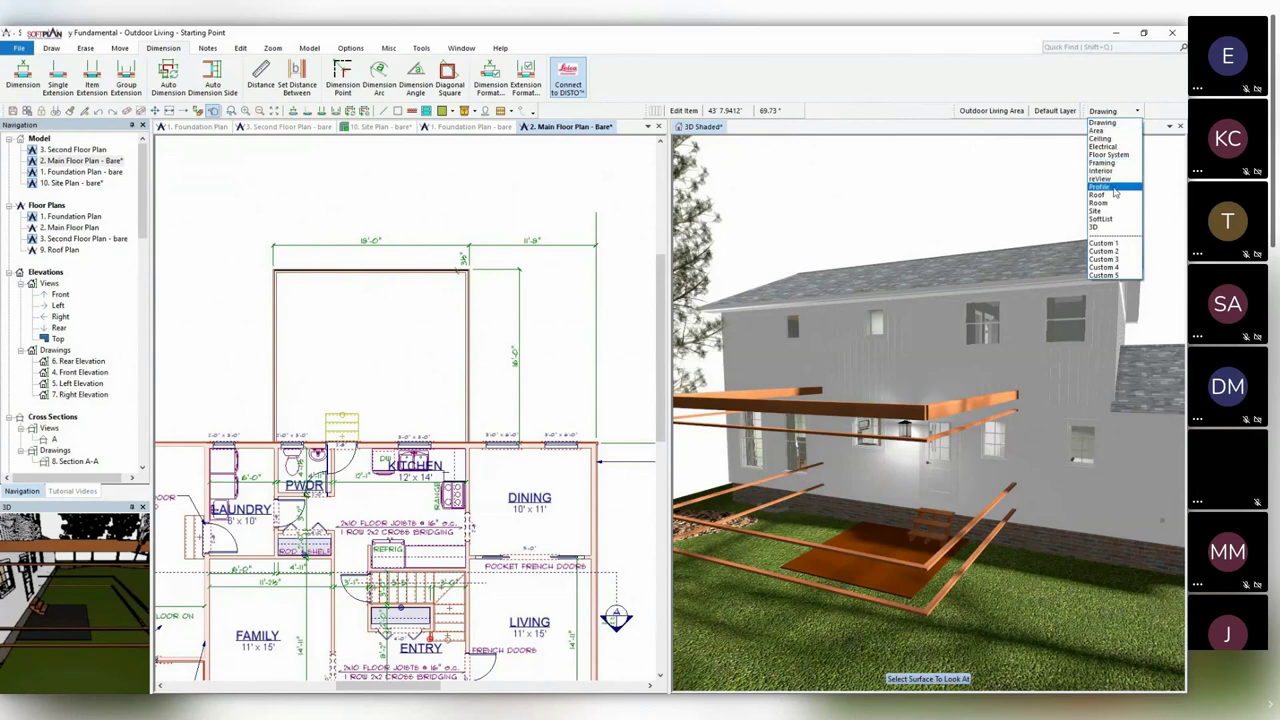
pyautogui.click(1111, 87)
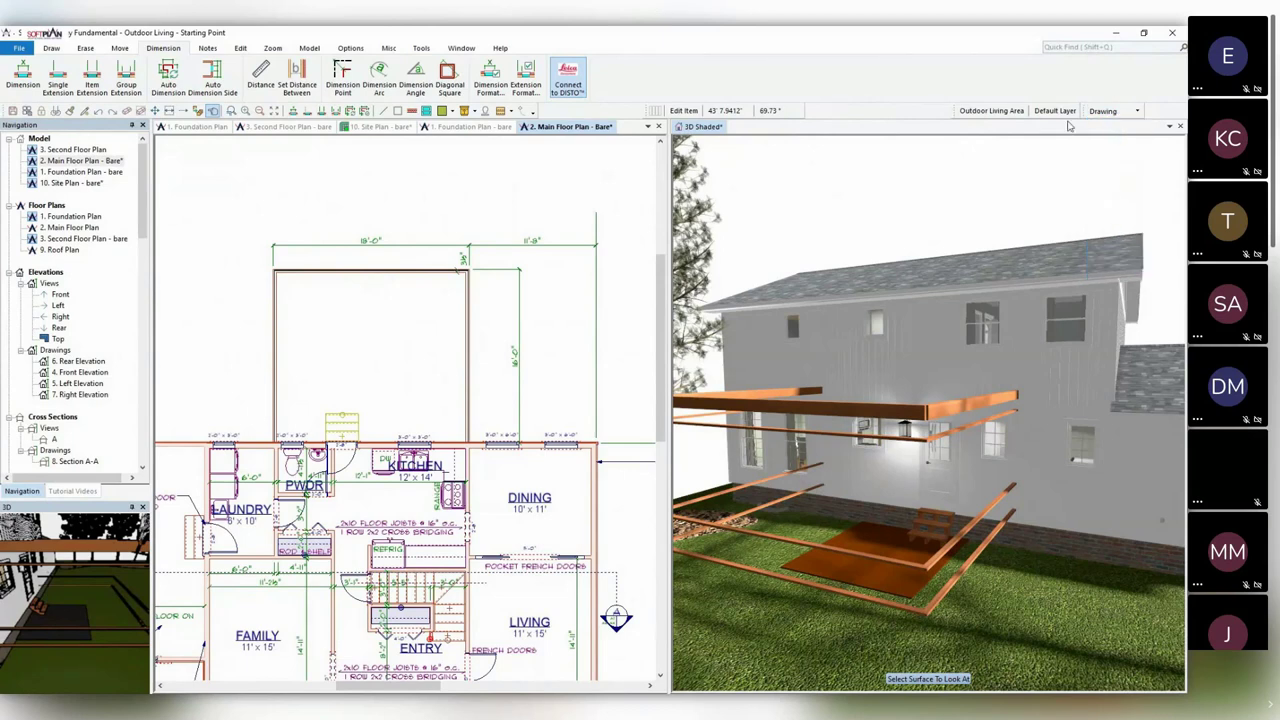
pyautogui.click(53, 51)
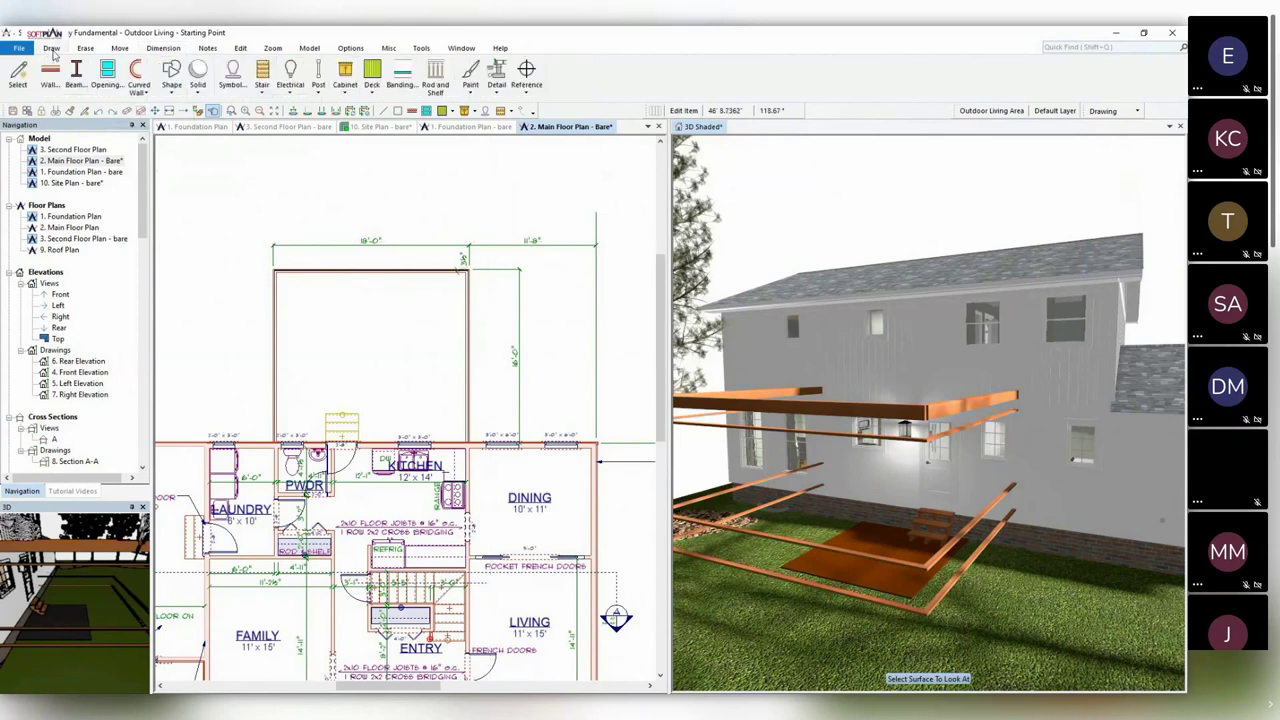
pyautogui.click(371, 78)
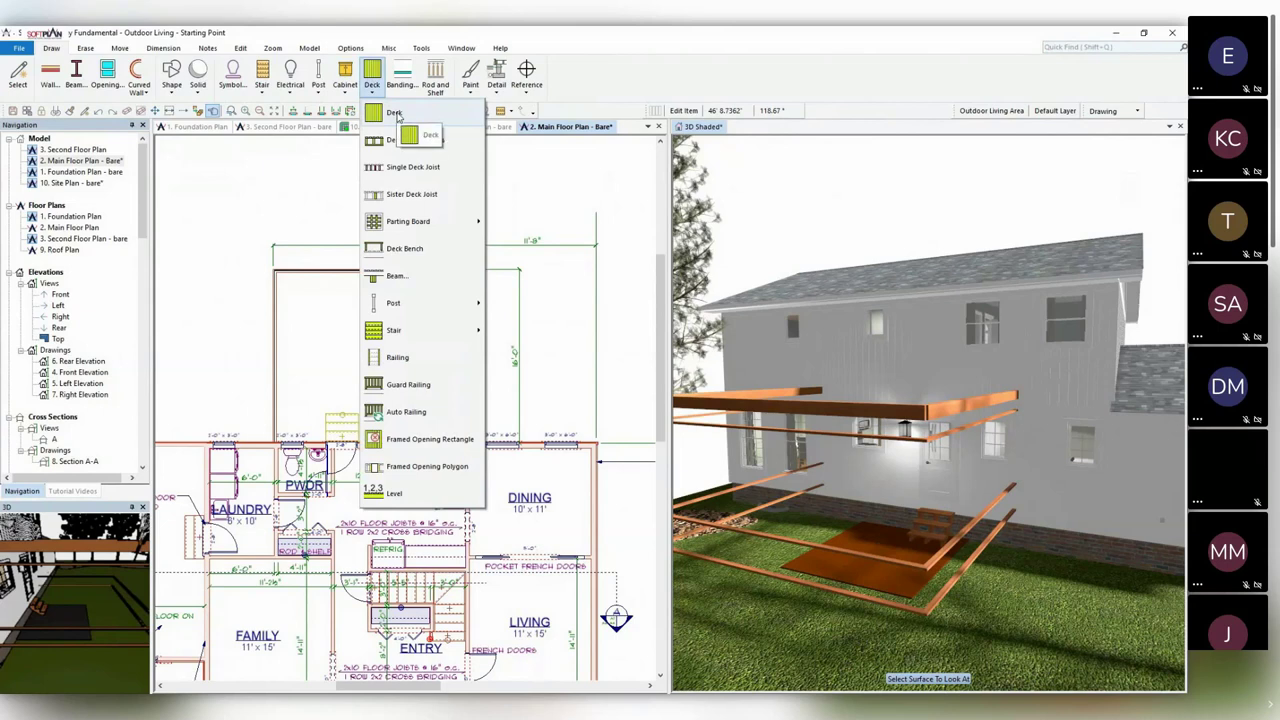
pyautogui.click(396, 114)
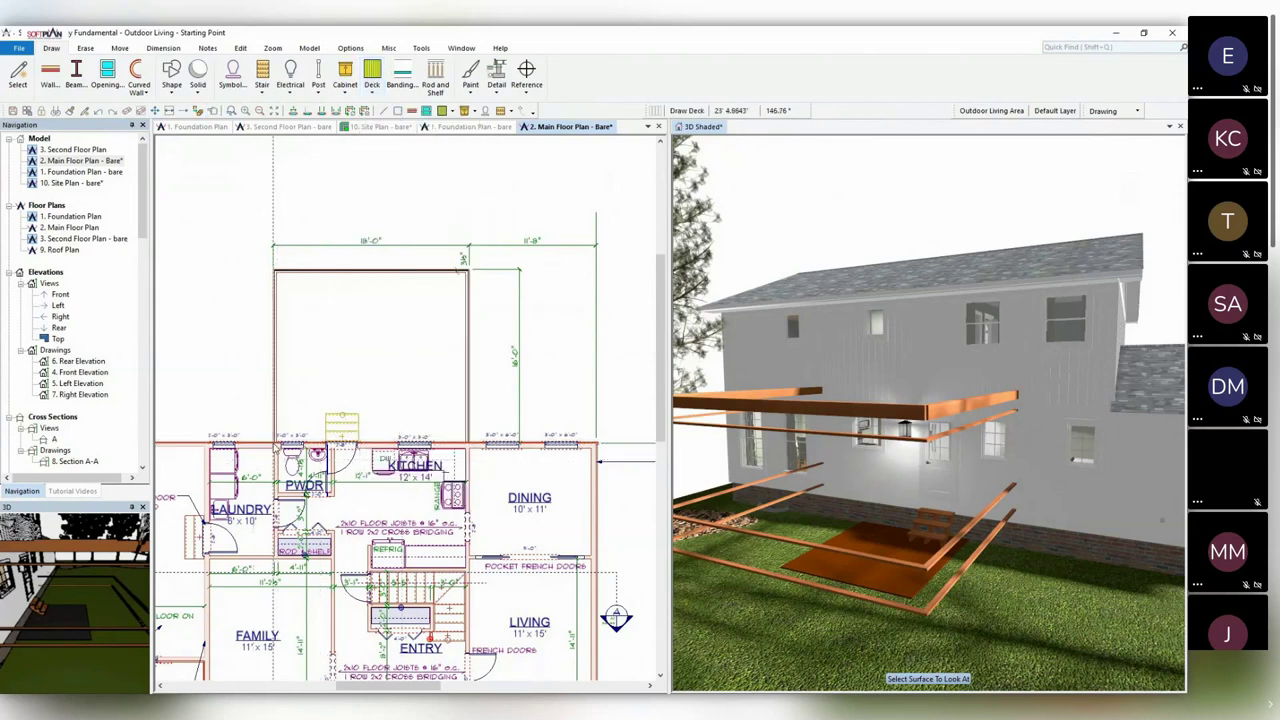
pyautogui.click(273, 271)
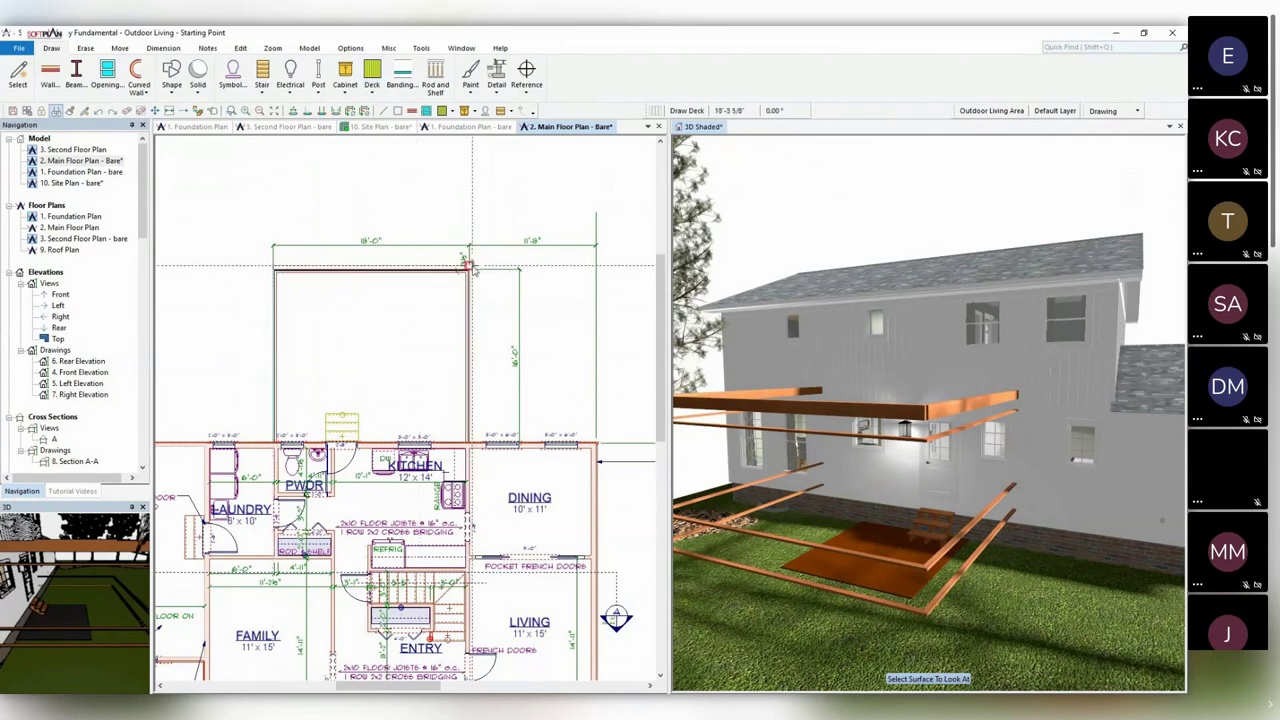
pyautogui.moveTo(468, 266)
pyautogui.mouseDown()
pyautogui.moveTo(468, 440)
pyautogui.moveTo(278, 440)
pyautogui.mouseUp()
pyautogui.click(278, 441)
pyautogui.scroll(4, 350, 266)
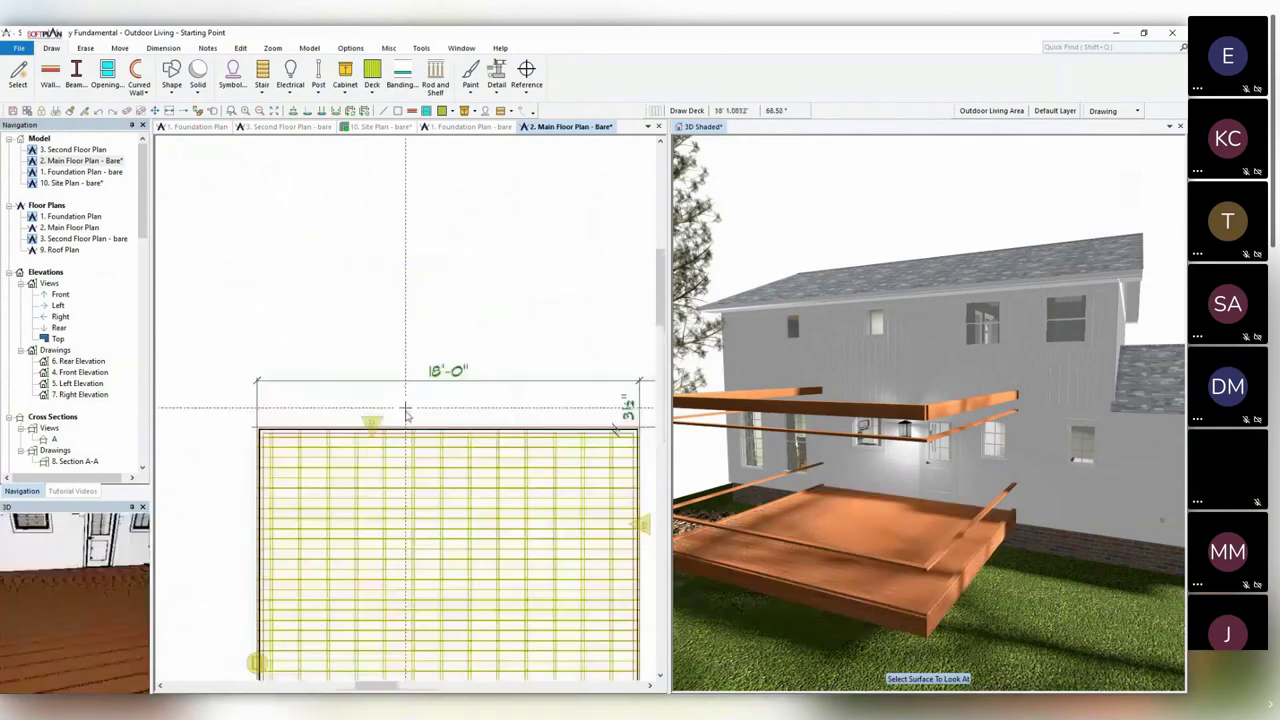
# Move the porch's laundry-side screened wall down in the 3D view so its base sits into the deck surface.
pyautogui.moveTo(990, 563); pyautogui.dragTo(897, 547, button='middle')
pyautogui.moveTo(898, 547); pyautogui.dragTo(951, 640)
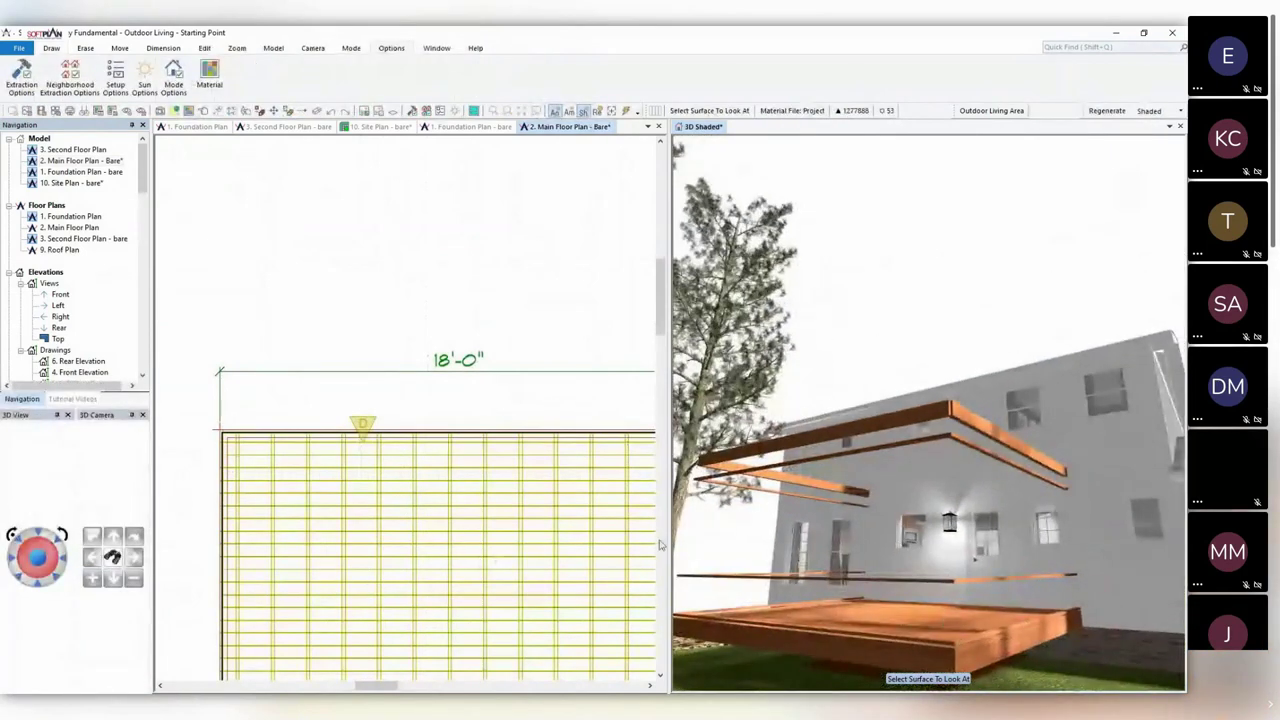
pyautogui.moveTo(1013, 608); pyautogui.dragTo(984, 615)
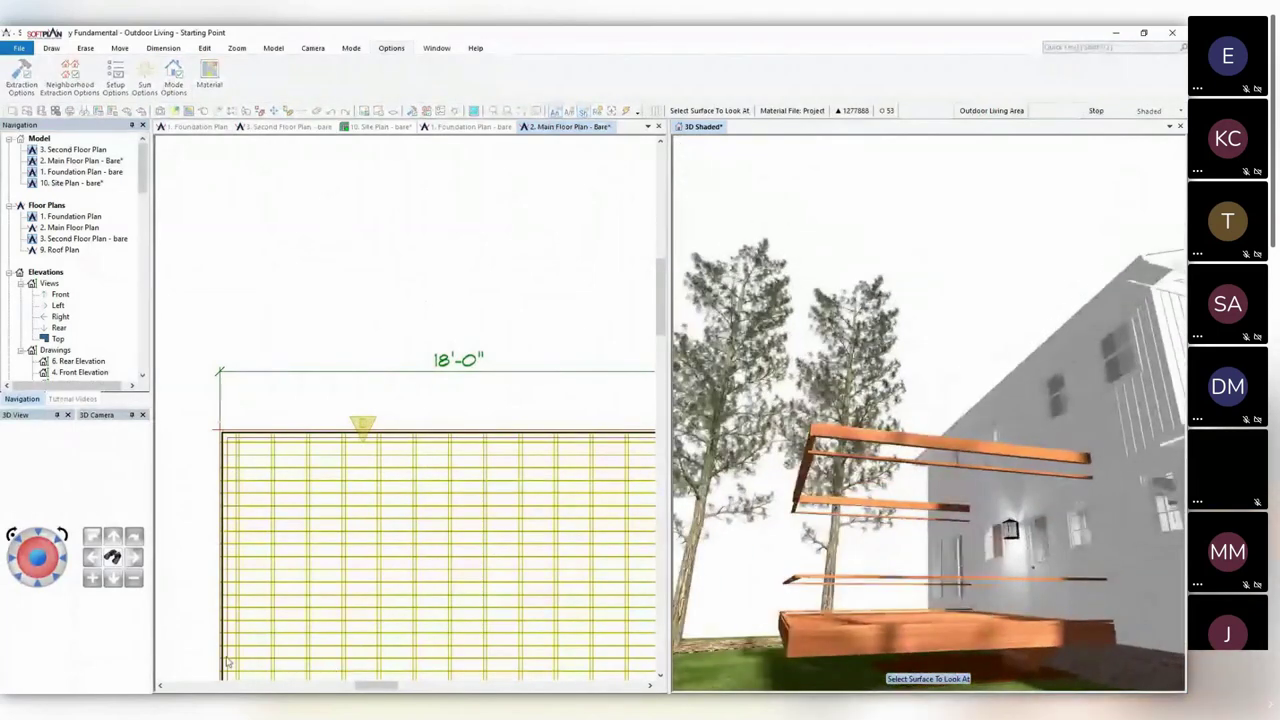
pyautogui.moveTo(837, 629); pyautogui.dragTo(922, 555)
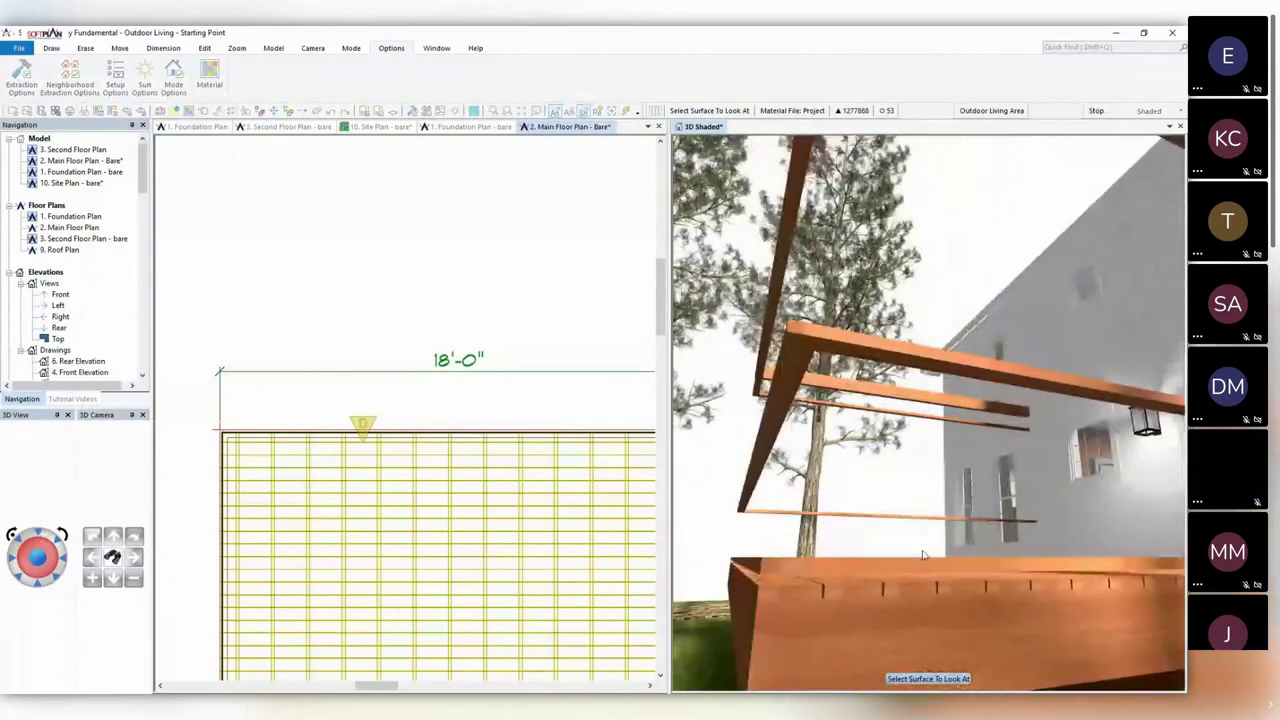
pyautogui.press('m')
pyautogui.click(875, 343)
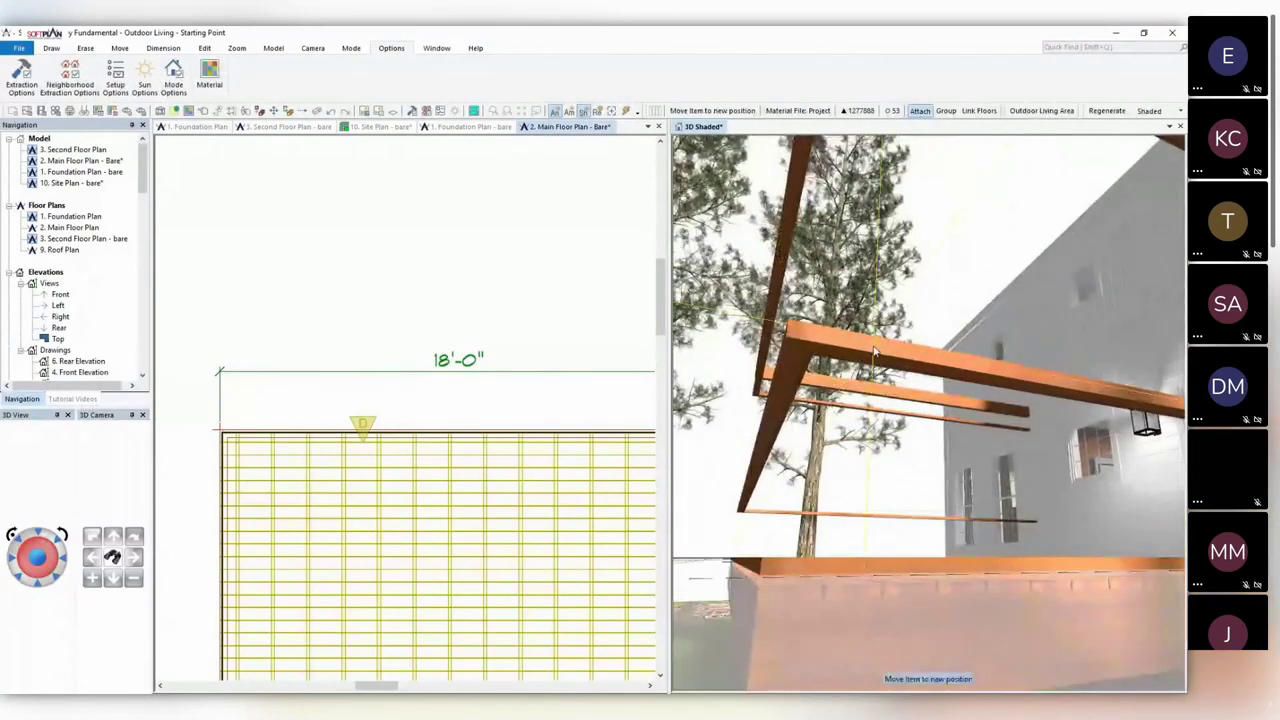
pyautogui.click(876, 354)
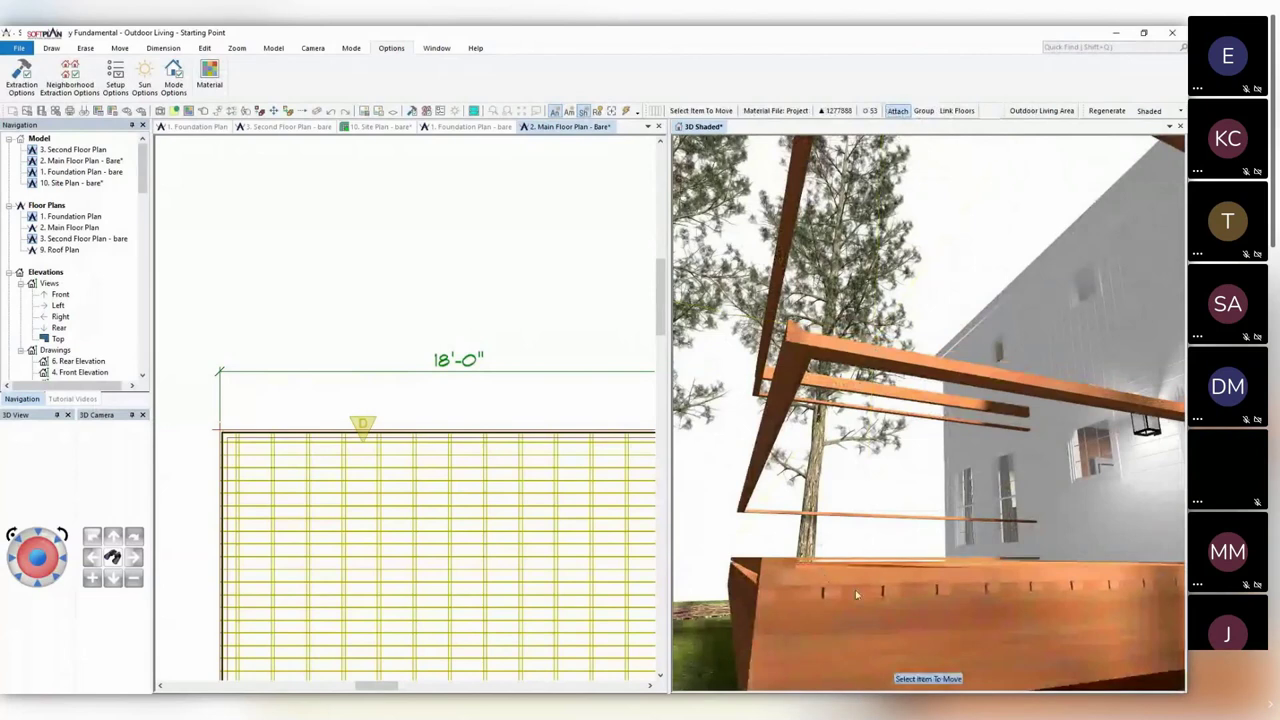
pyautogui.rightClick(944, 382)
pyautogui.press('Escape')
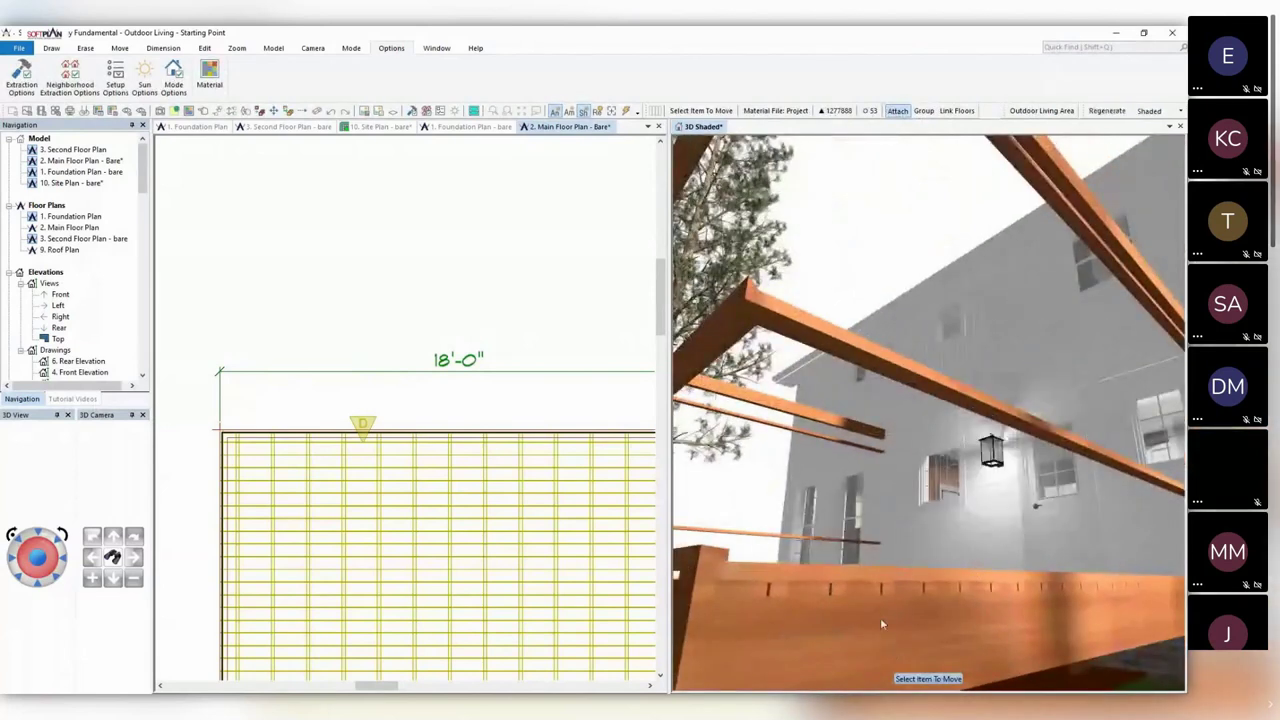
# Open the properties of the lowered side wall in the 3D view to check its offset and common settings.
pyautogui.doubleClick(813, 560)
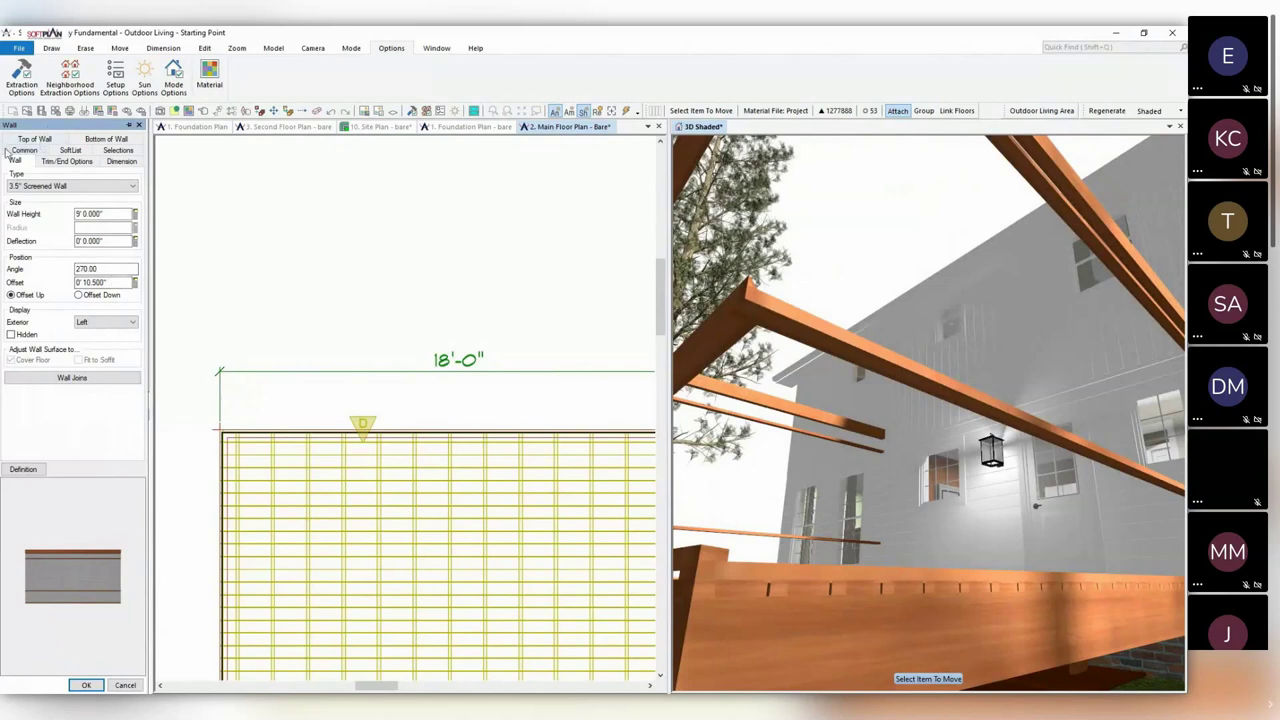
pyautogui.click(25, 150)
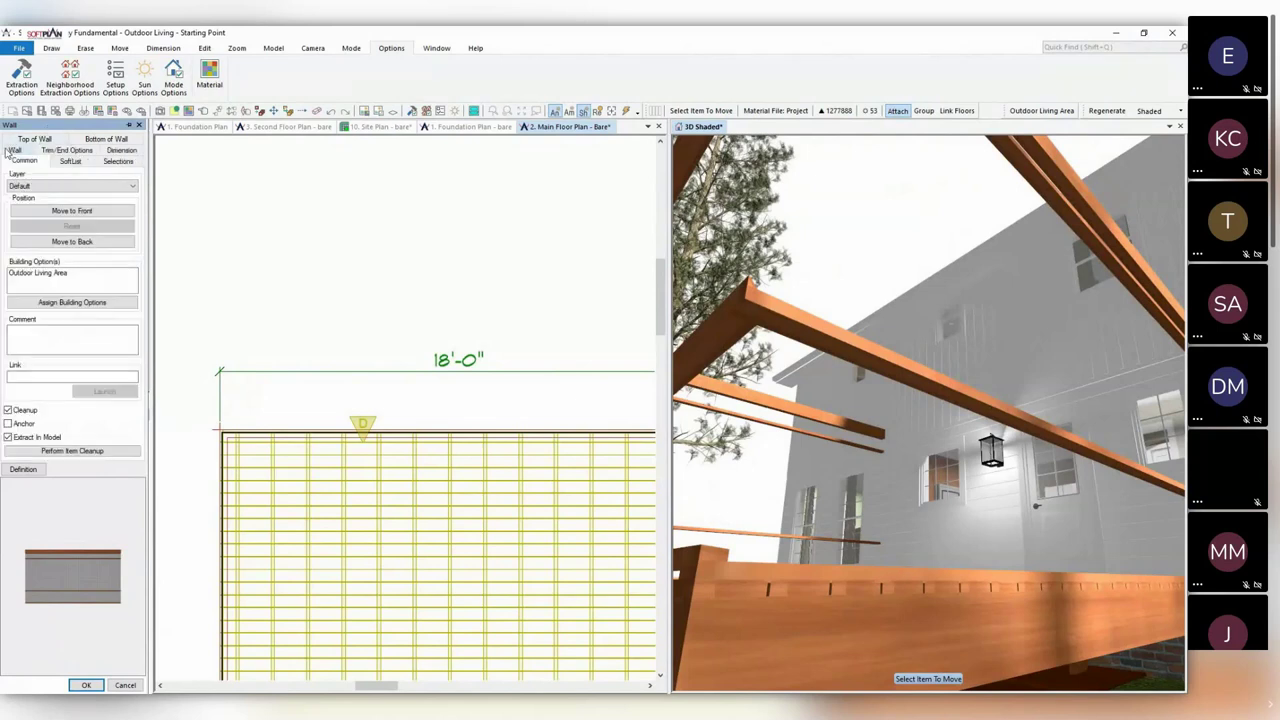
pyautogui.click(98, 684)
# Set the offset of the porch's rear screened wall to 10.5" in its wall properties.
pyautogui.moveTo(712, 466)
pyautogui.mouseDown(button='middle')
pyautogui.moveTo(925, 415)
pyautogui.moveTo(858, 395)
pyautogui.mouseUp(button='middle')
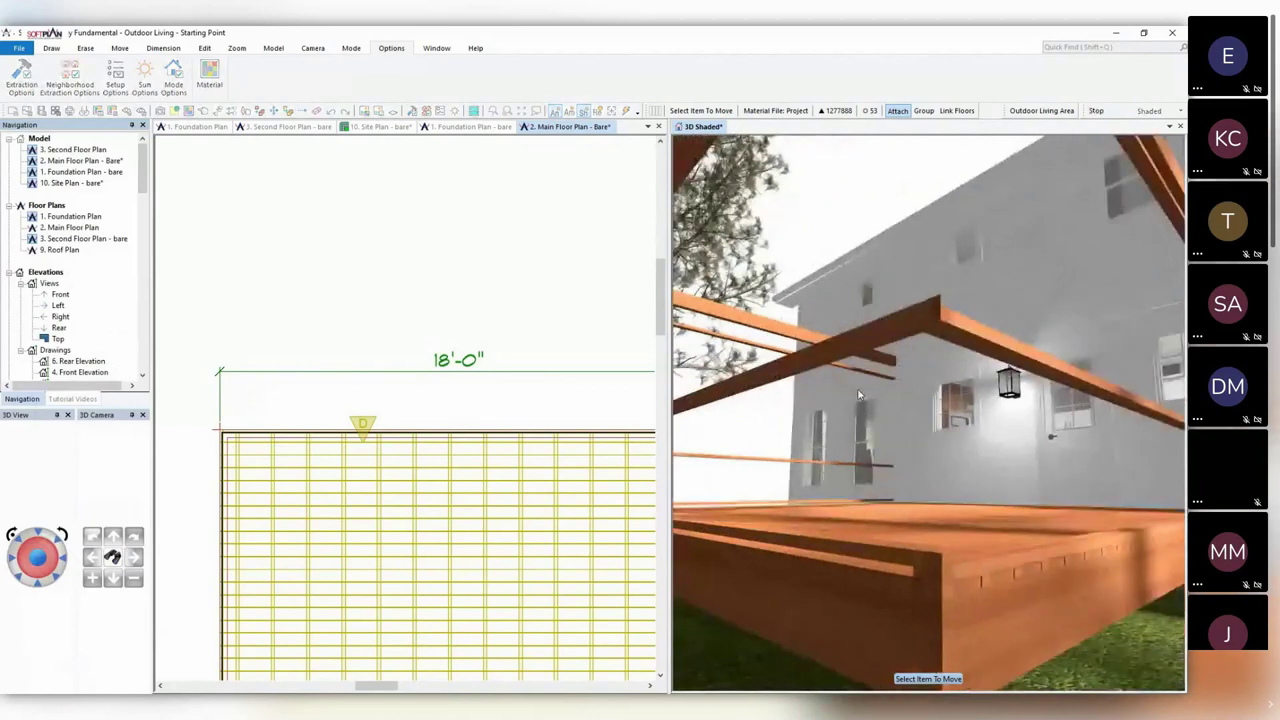
pyautogui.rightClick(902, 330)
pyautogui.click(951, 364)
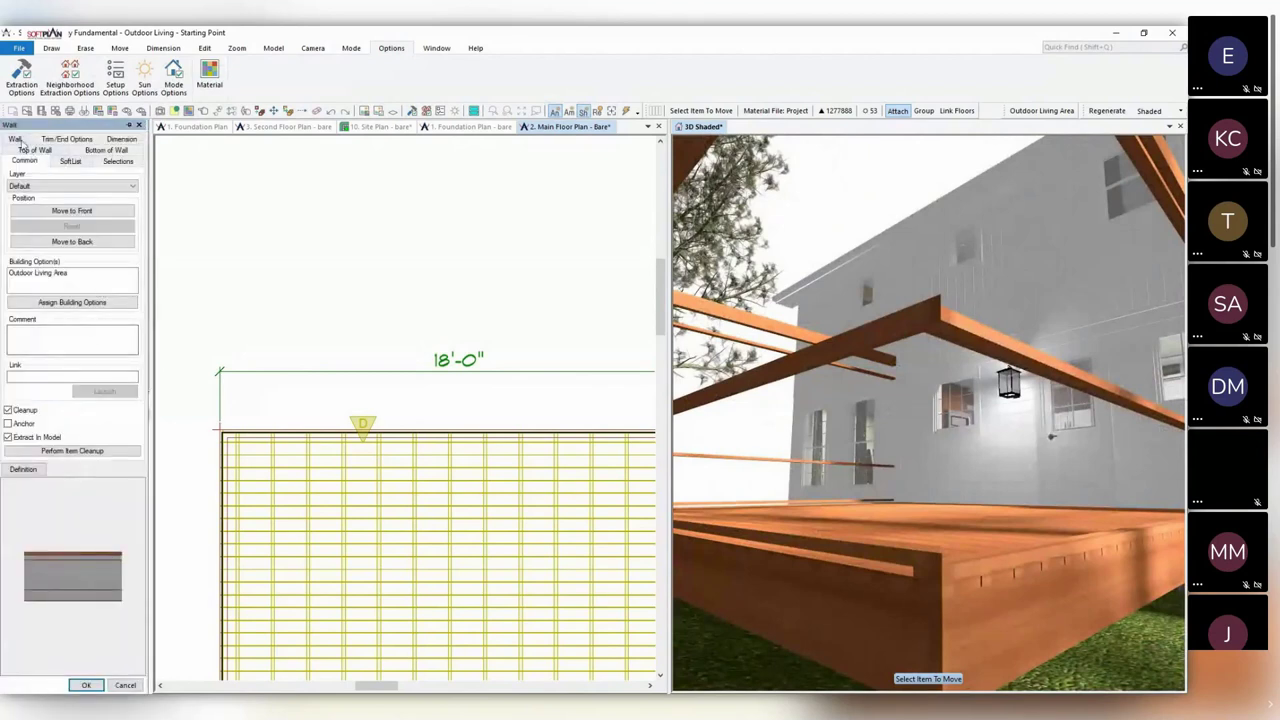
pyautogui.click(19, 138)
pyautogui.tripleClick(114, 283)
pyautogui.write('10')
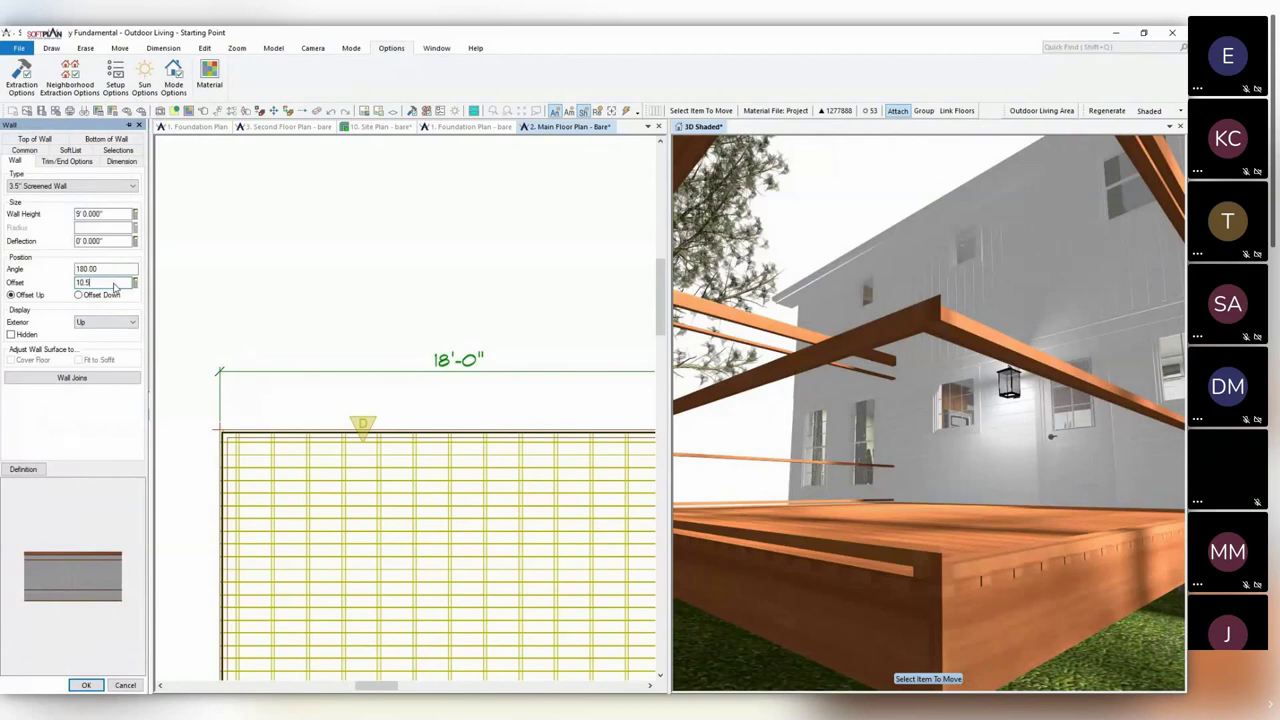
pyautogui.write('.5')
pyautogui.press('Tab')
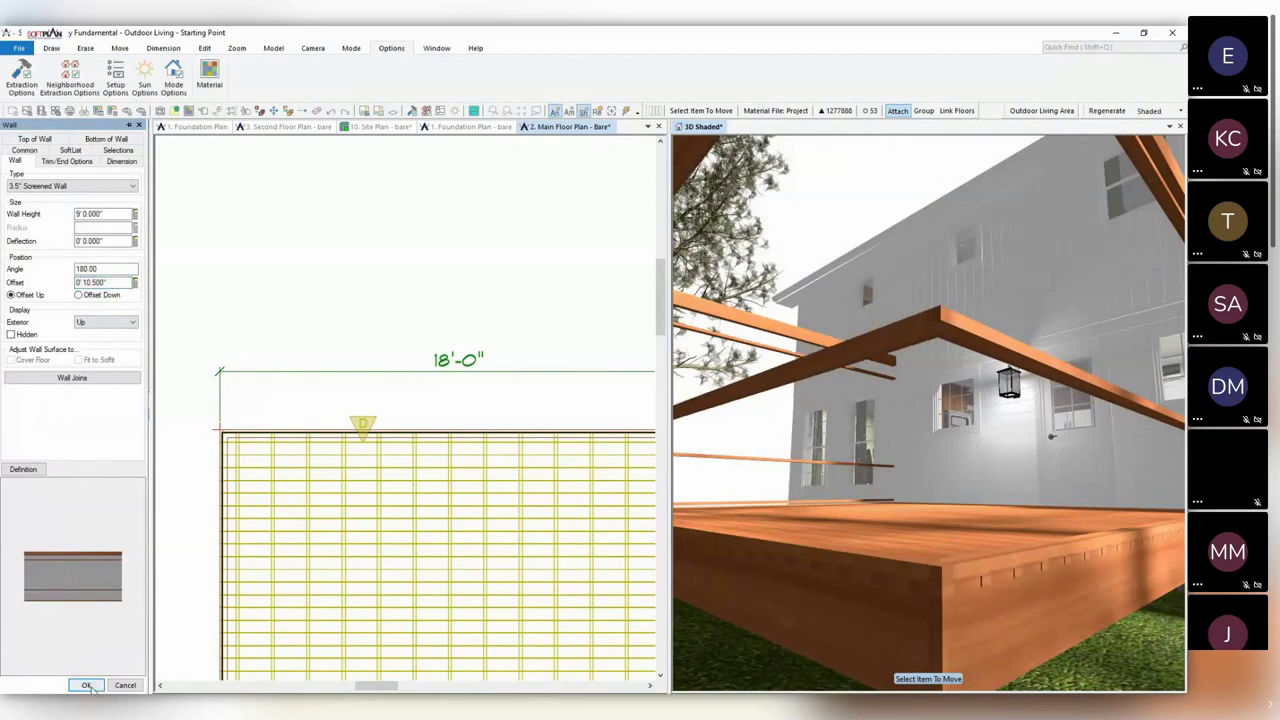
# Apply the rear wall's offset edit to the porch's dining-side screened wall and view the porch from the rear in 3D.
pyautogui.click(86, 685)
pyautogui.moveTo(788, 324); pyautogui.dragTo(825, 280, button='middle')
pyautogui.scroll(5, 826, 280)
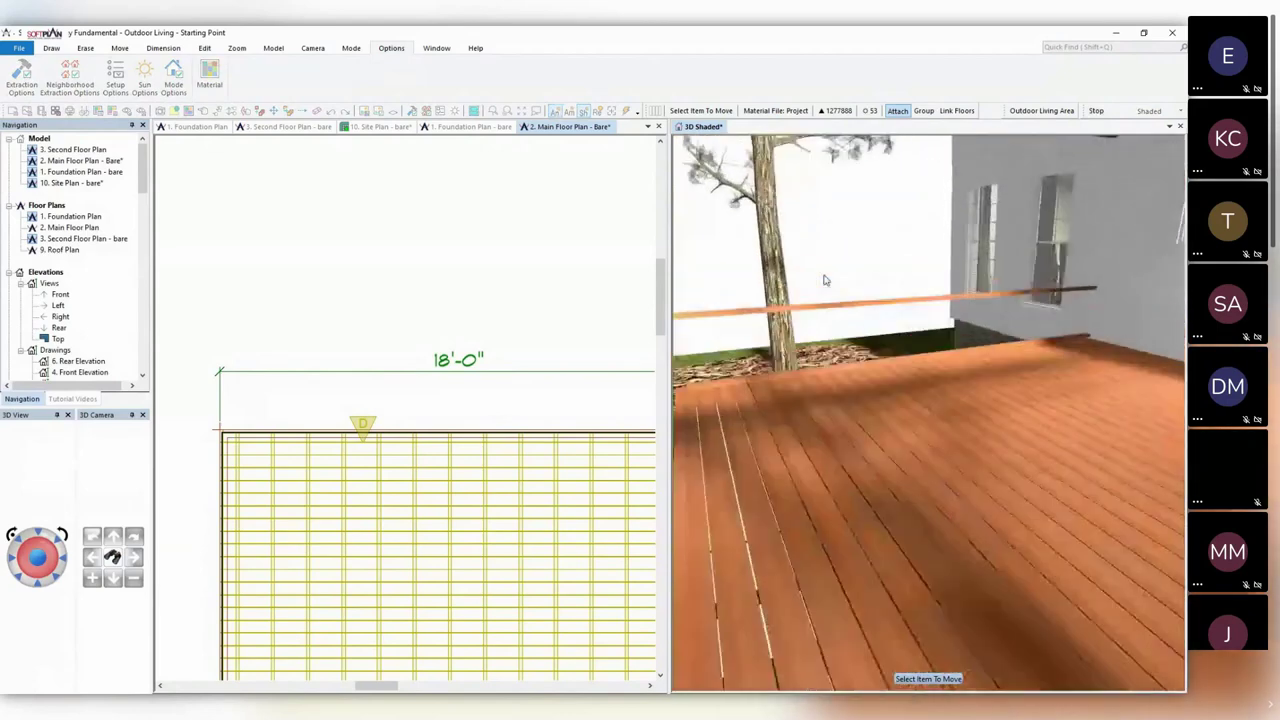
pyautogui.rightClick(846, 321)
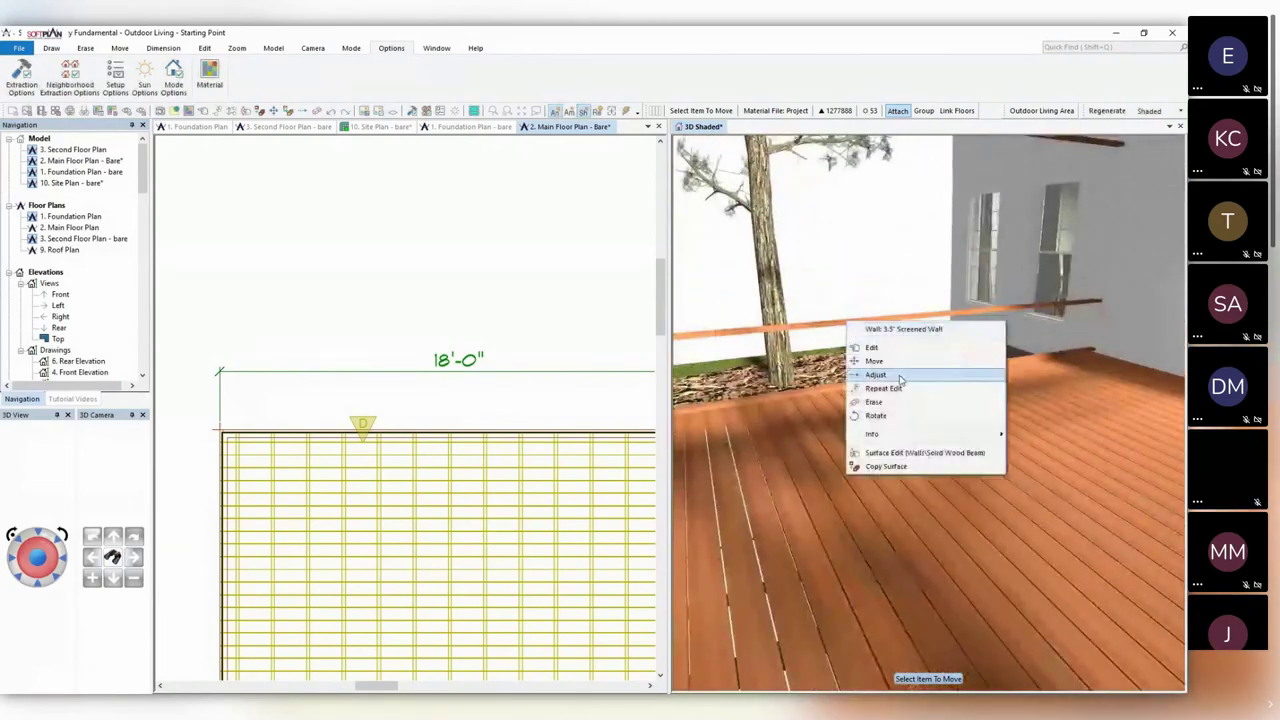
pyautogui.click(901, 391)
pyautogui.moveTo(862, 450); pyautogui.dragTo(900, 448)
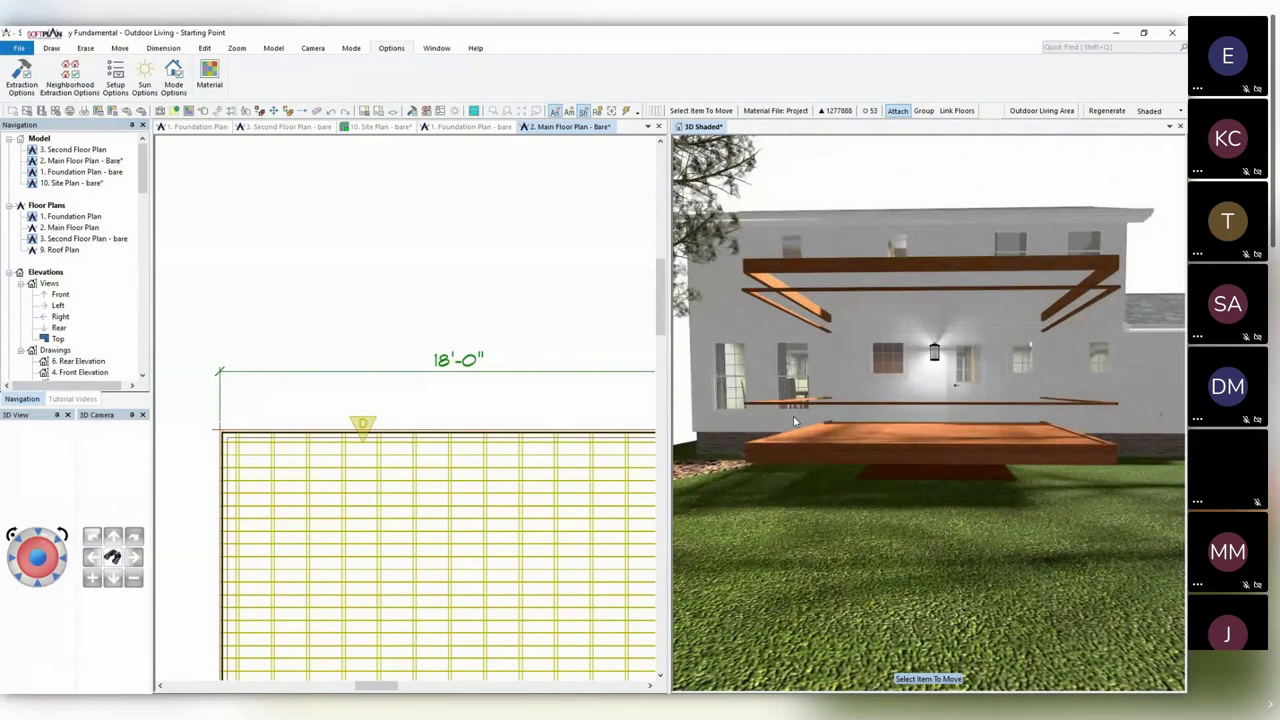
# Close the non-bare drawing "1. Foundation Plan" without saving its changes.
pyautogui.click(489, 331)
pyautogui.scroll(-3, 477, 314)
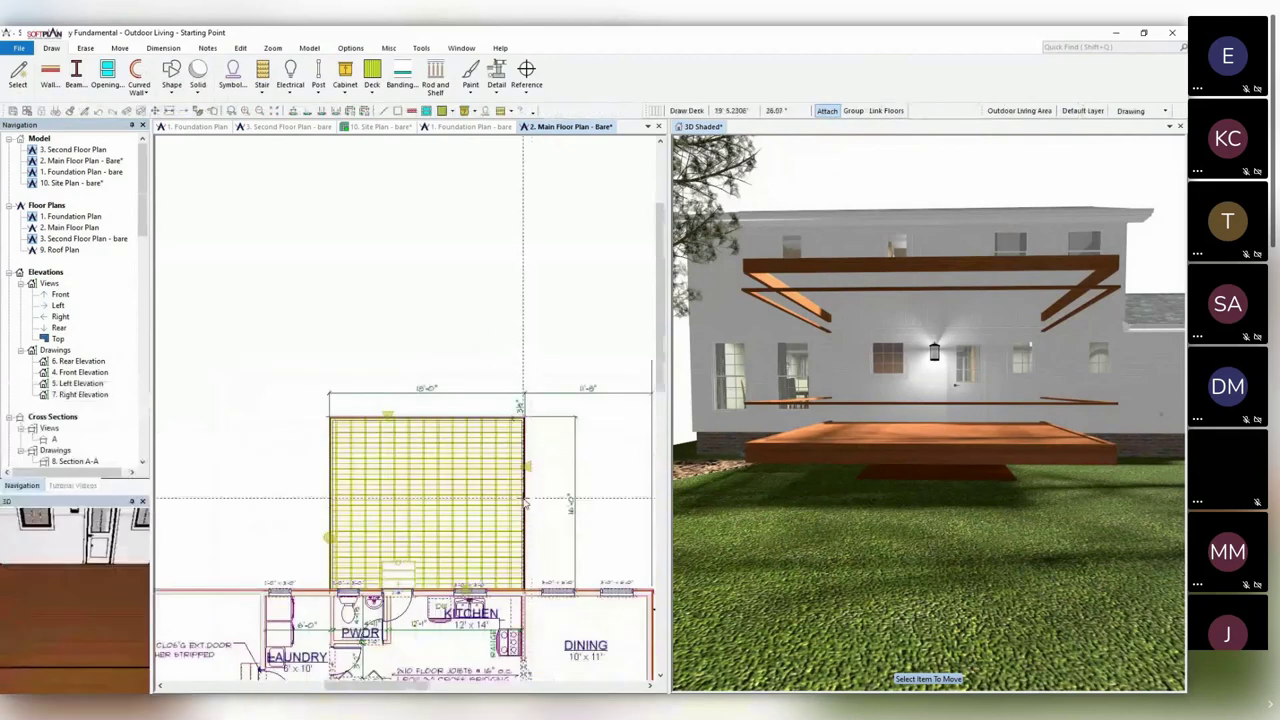
pyautogui.moveTo(514, 430); pyautogui.dragTo(504, 393, button='middle')
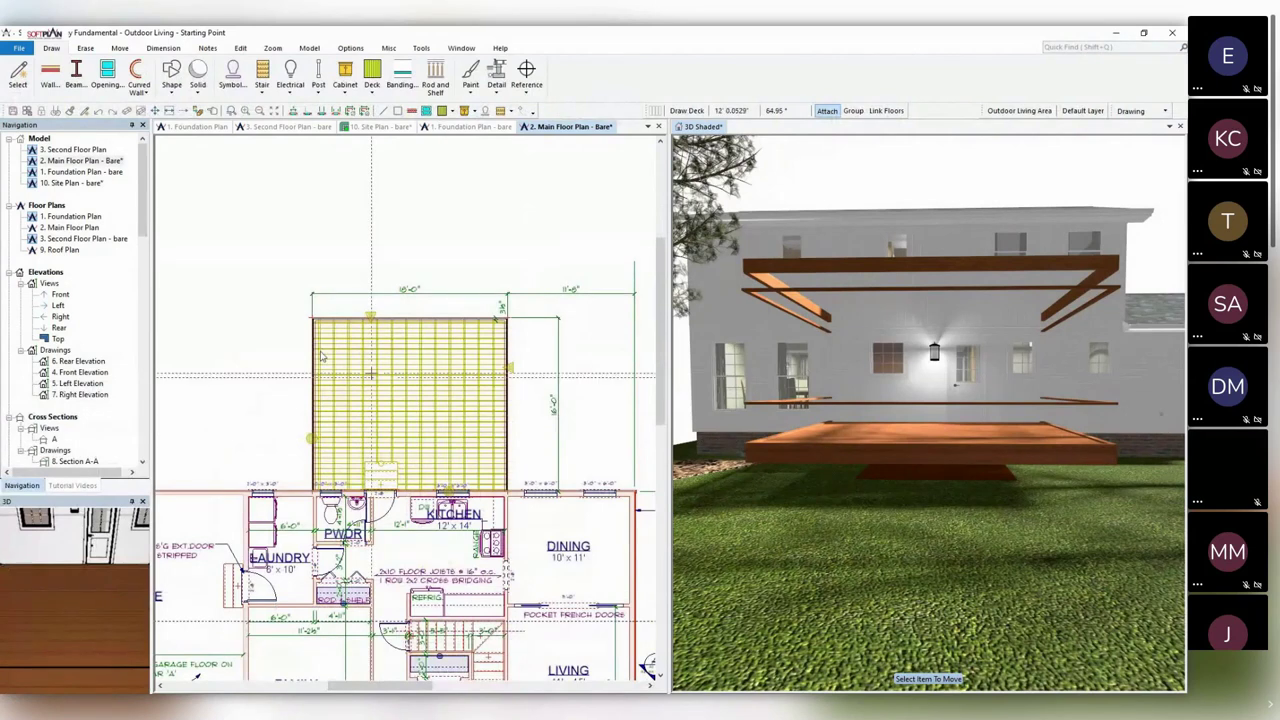
pyautogui.click(200, 127)
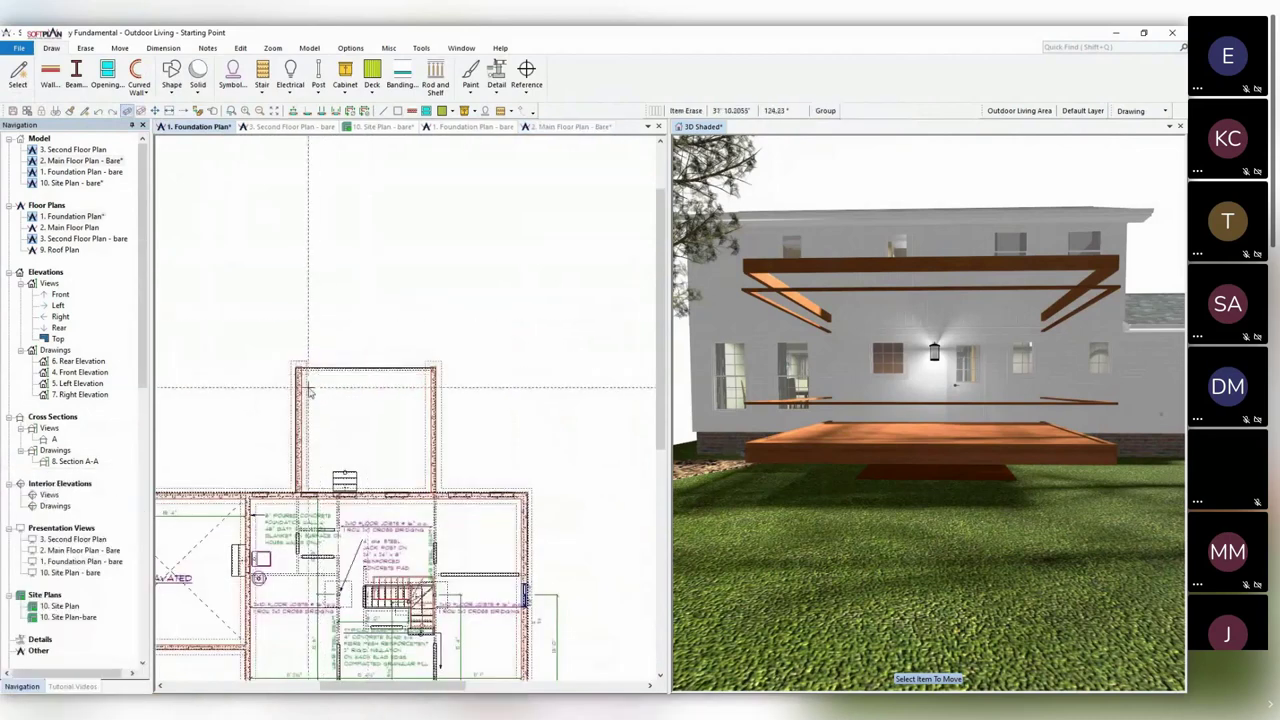
pyautogui.scroll(4, 385, 455)
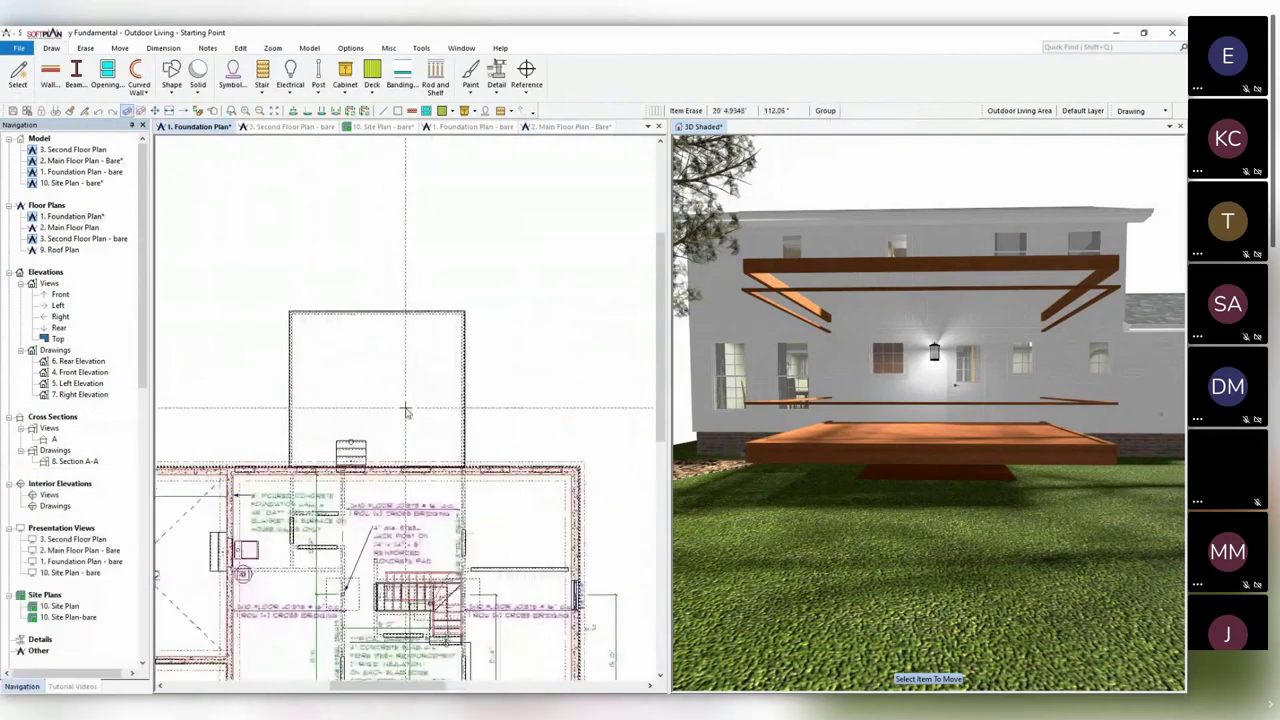
pyautogui.doubleClick(108, 172)
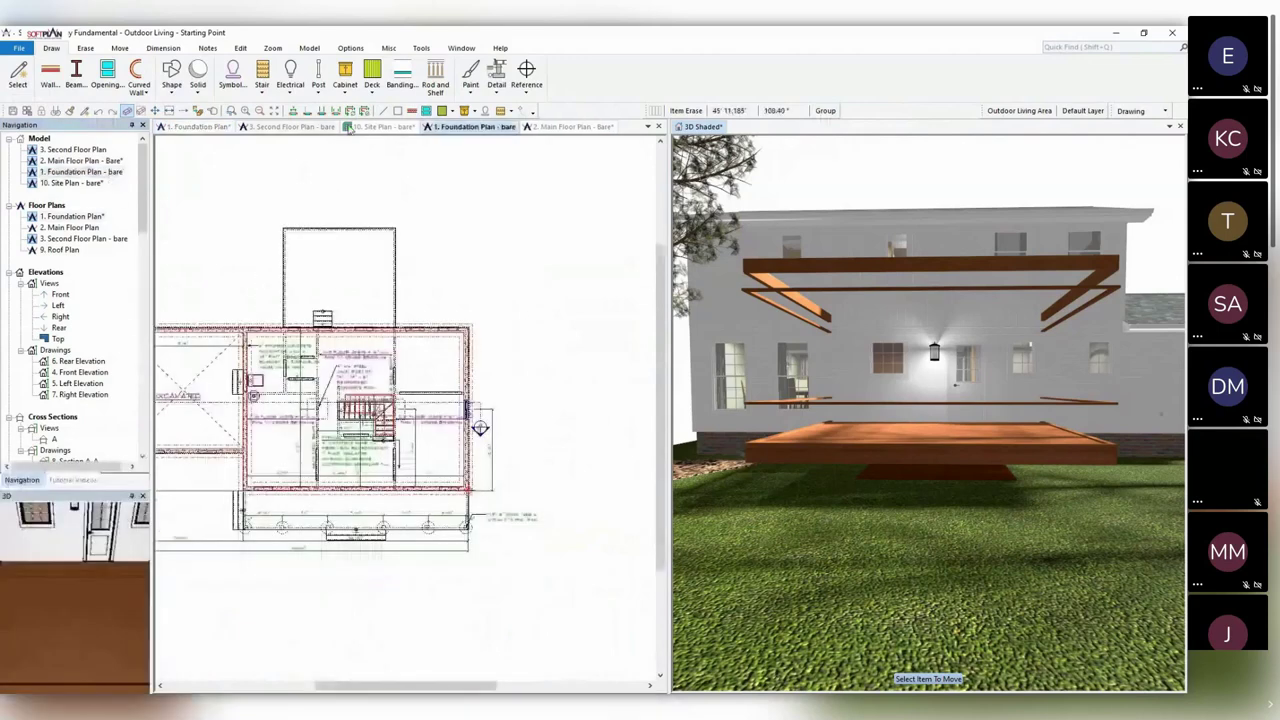
pyautogui.click(200, 127)
pyautogui.rightClick(200, 127)
pyautogui.click(290, 170)
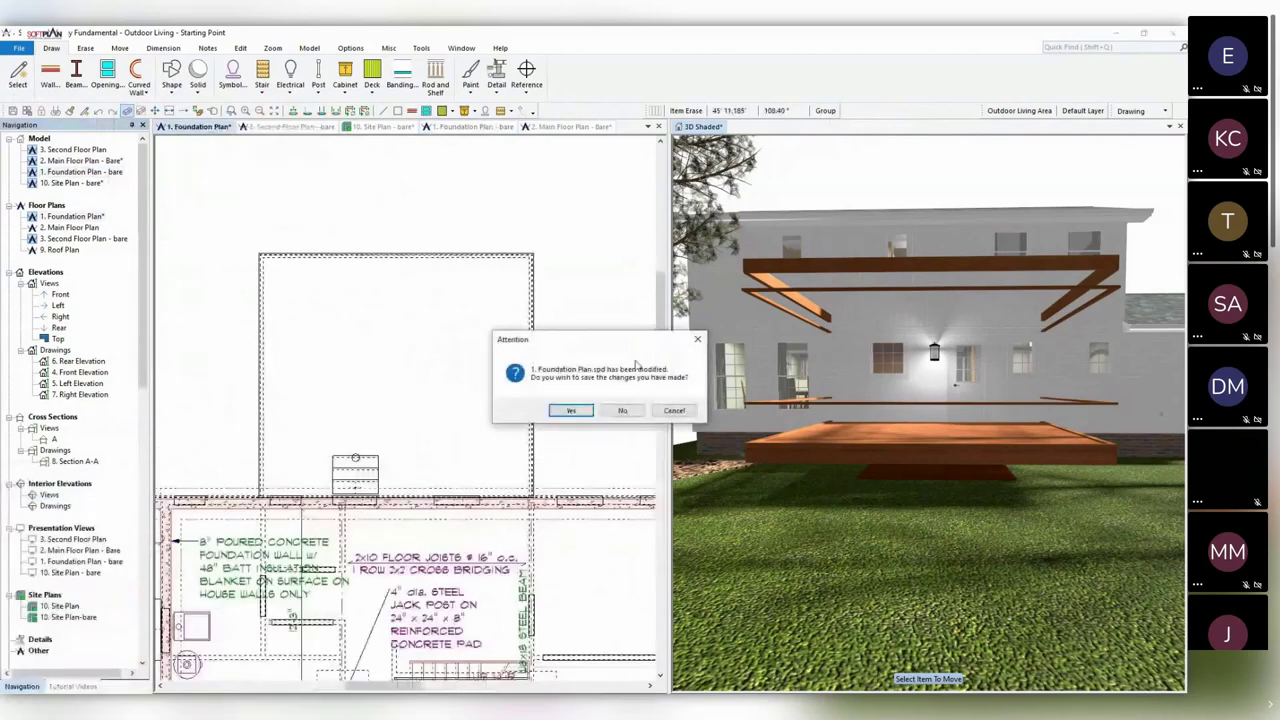
pyautogui.click(622, 410)
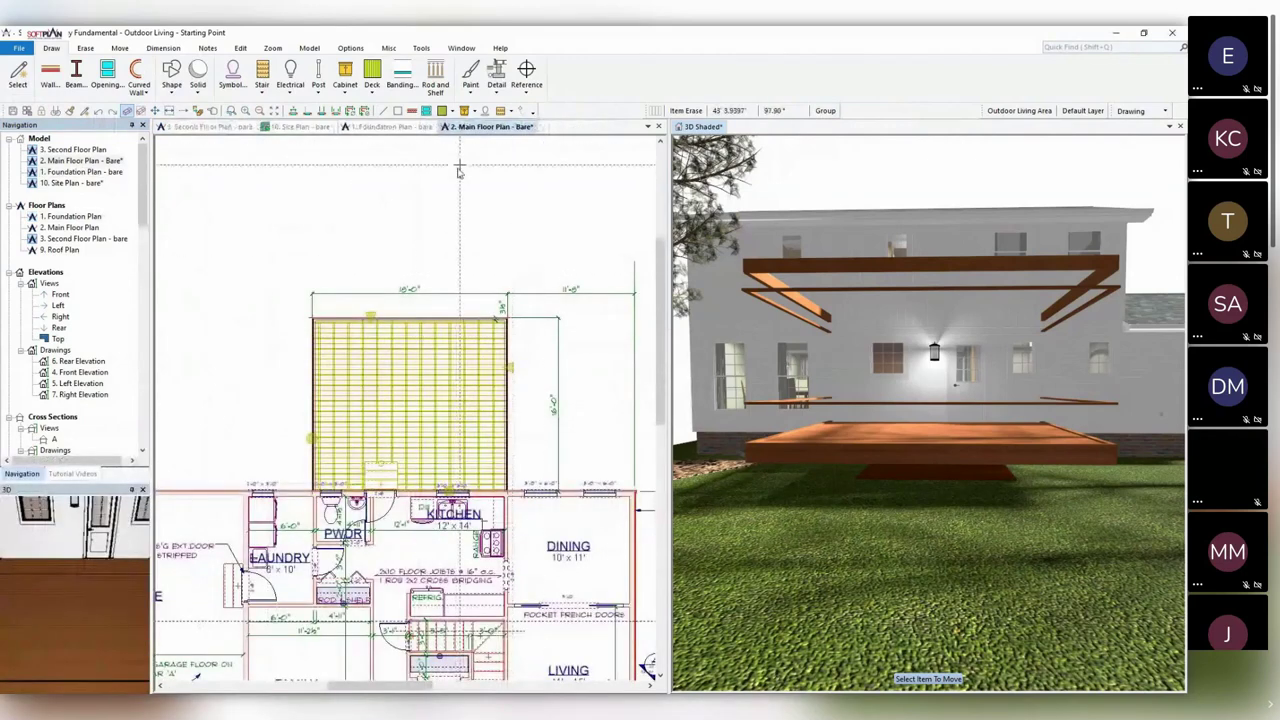
# Remove the existing overlay from the drawing "1. Foundation Plan - bare".
pyautogui.click(385, 127)
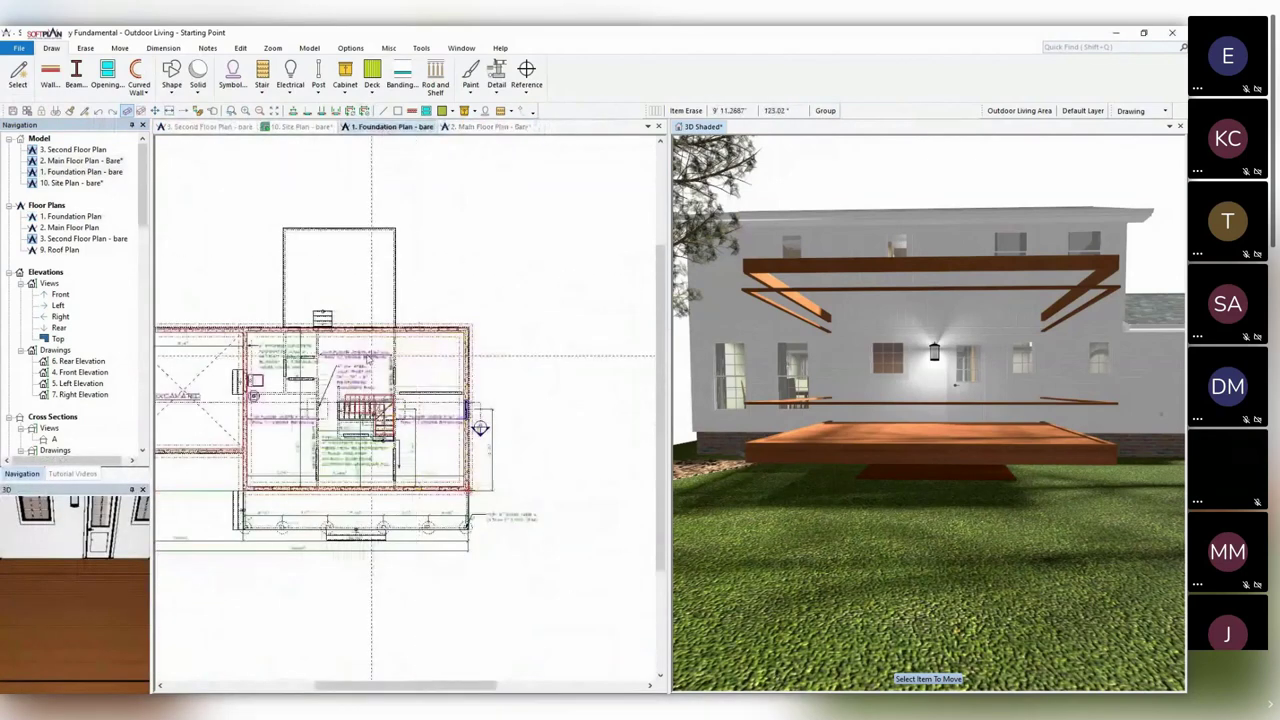
pyautogui.scroll(4, 406, 409)
pyautogui.moveTo(406, 409); pyautogui.dragTo(400, 391, button='middle')
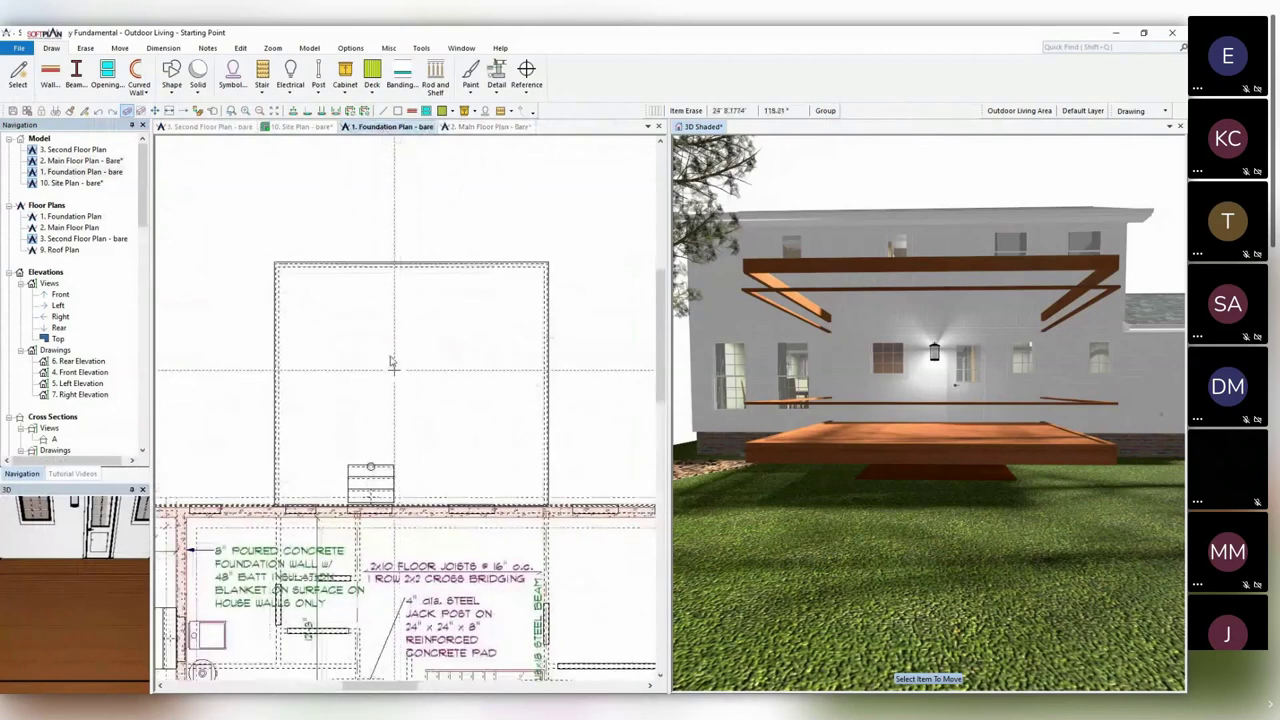
pyautogui.click(27, 51)
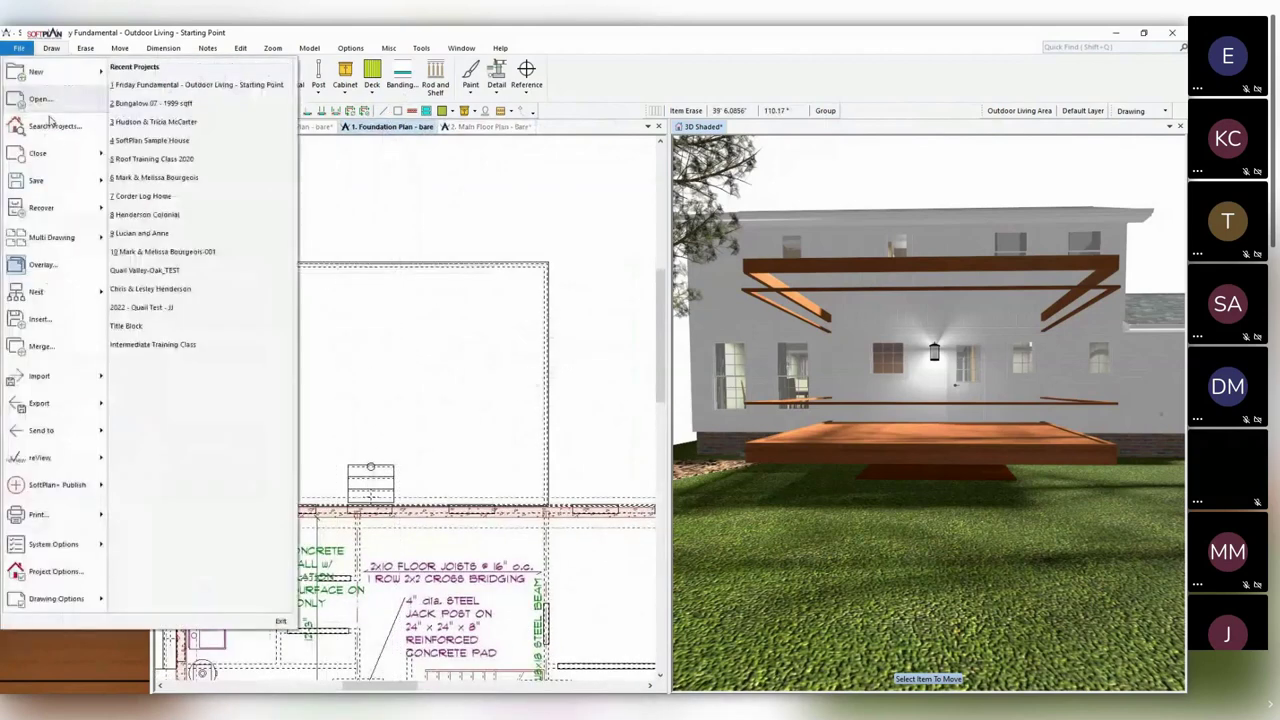
pyautogui.click(57, 265)
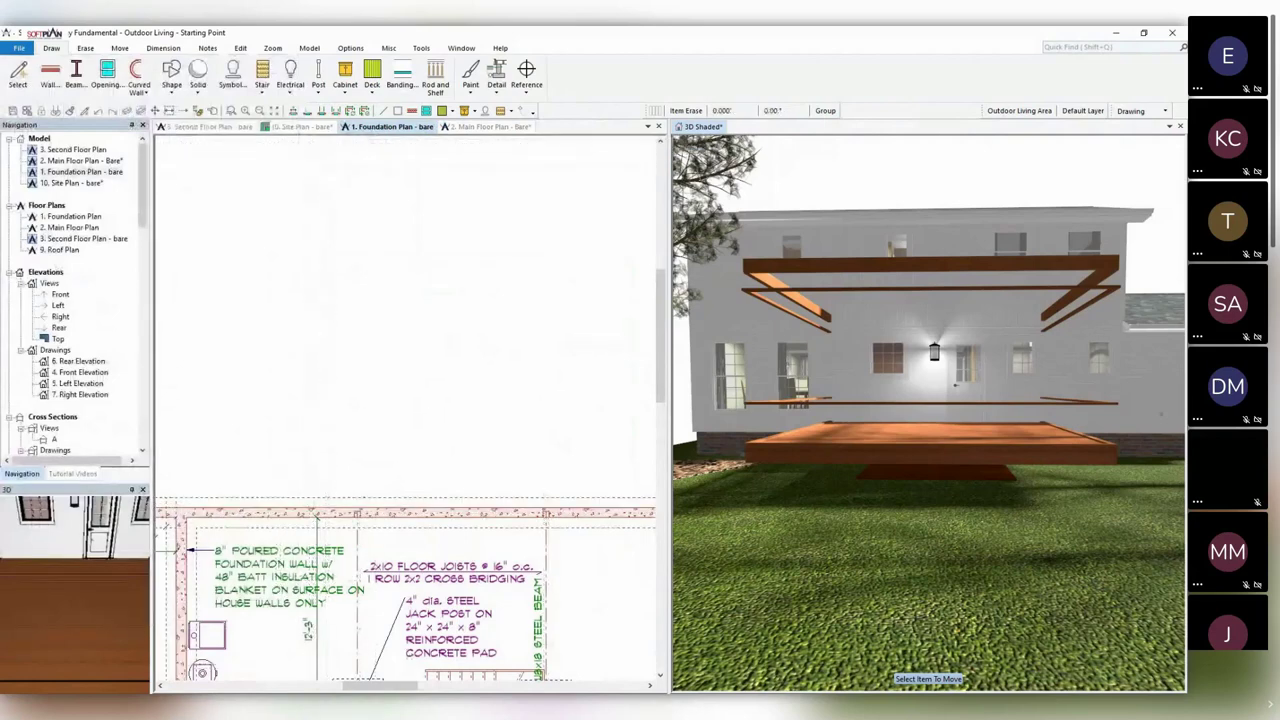
# Overlay the drawing "2. Main Floor Plan - Bare" on the bare foundation plan.
pyautogui.click(19, 48)
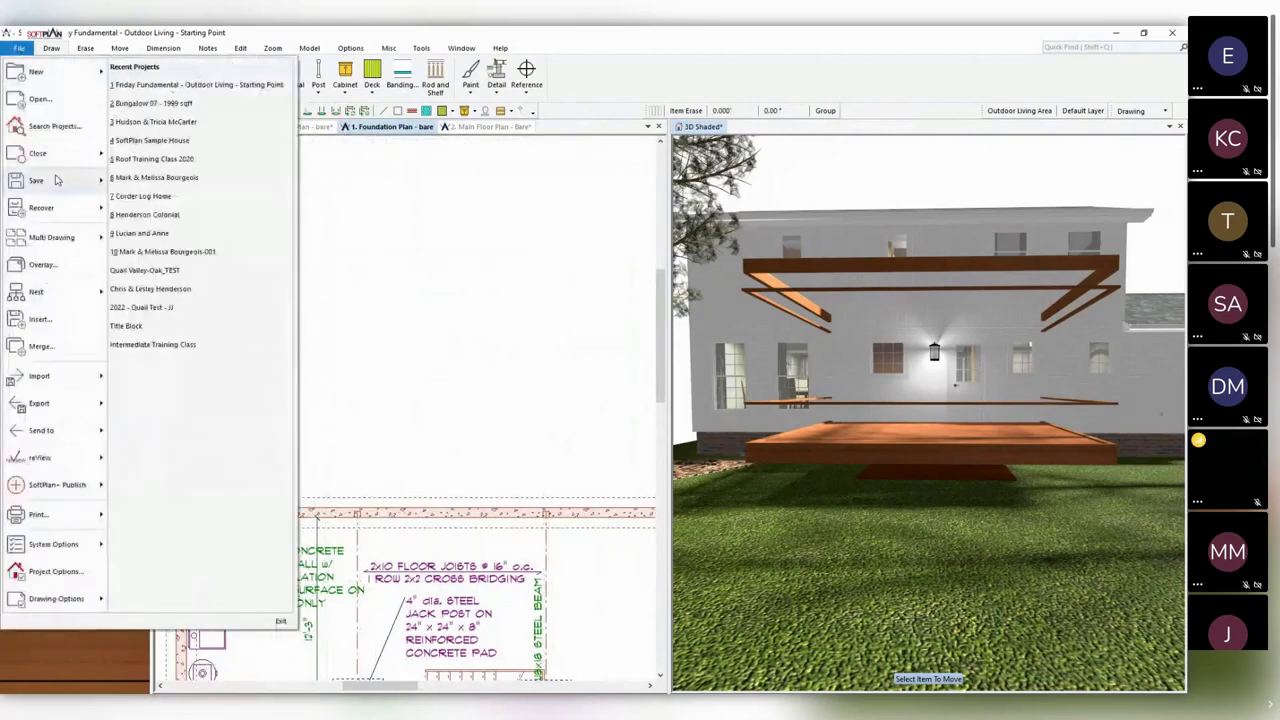
pyautogui.click(60, 267)
pyautogui.hotkey('ctrl', 'o')
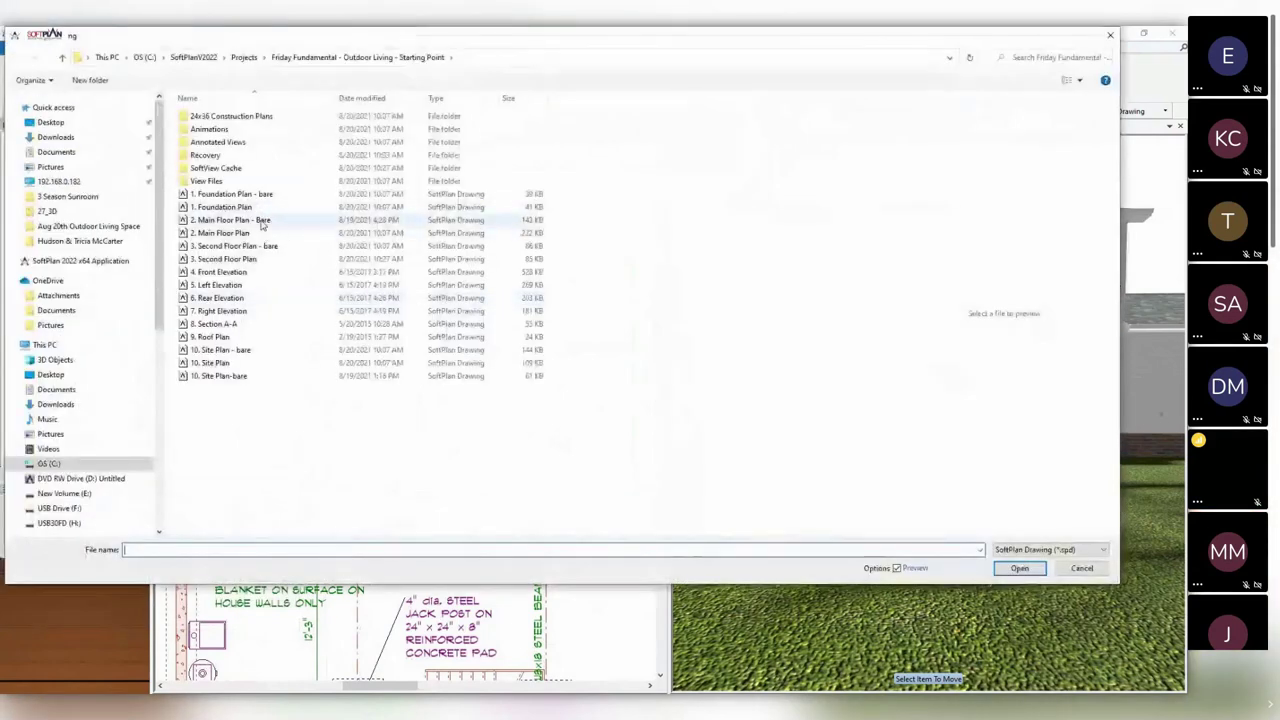
pyautogui.click(264, 222)
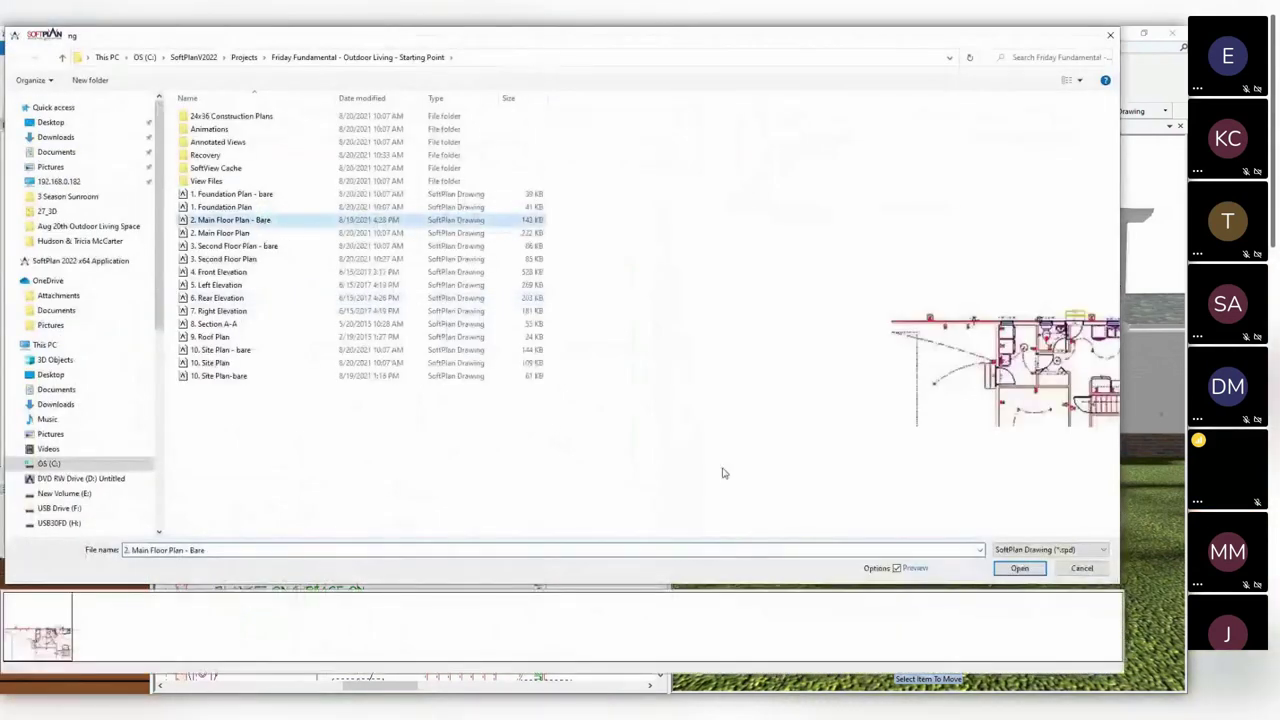
pyautogui.click(1020, 568)
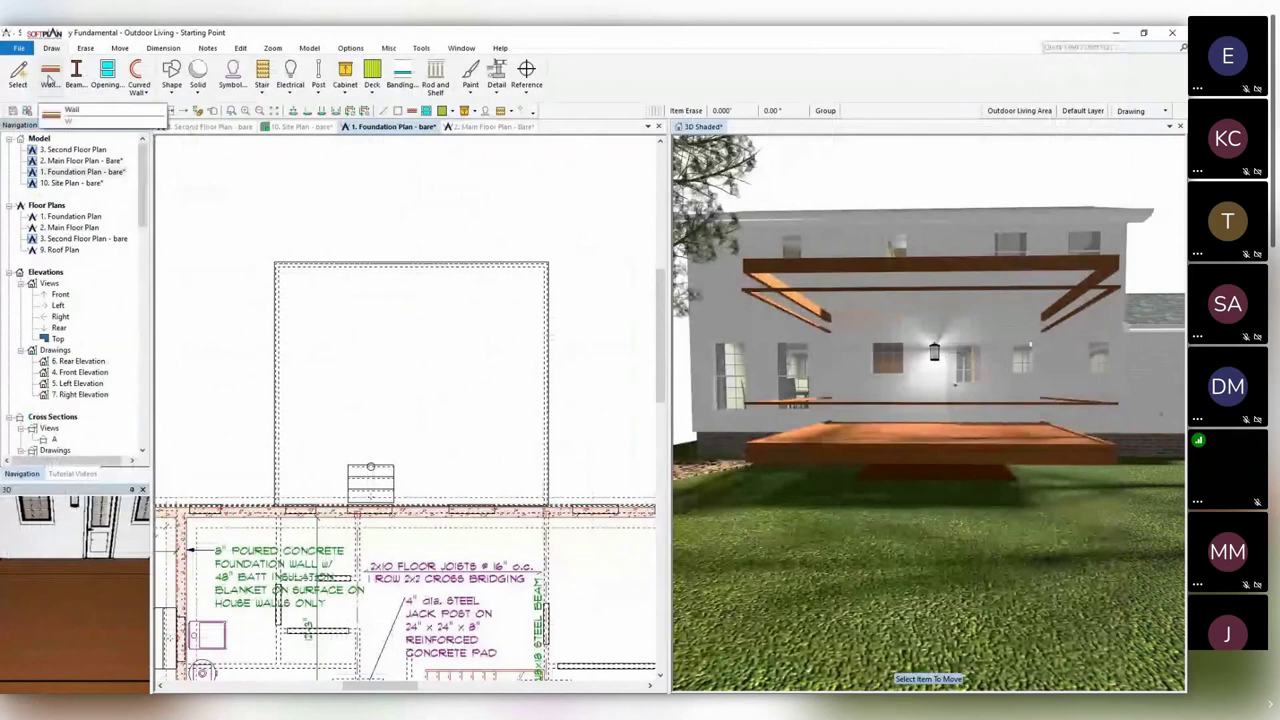
# Draw foundation walls along the three open sides of the overlaid porch outline, running back to the house foundation.
pyautogui.press('Escape')
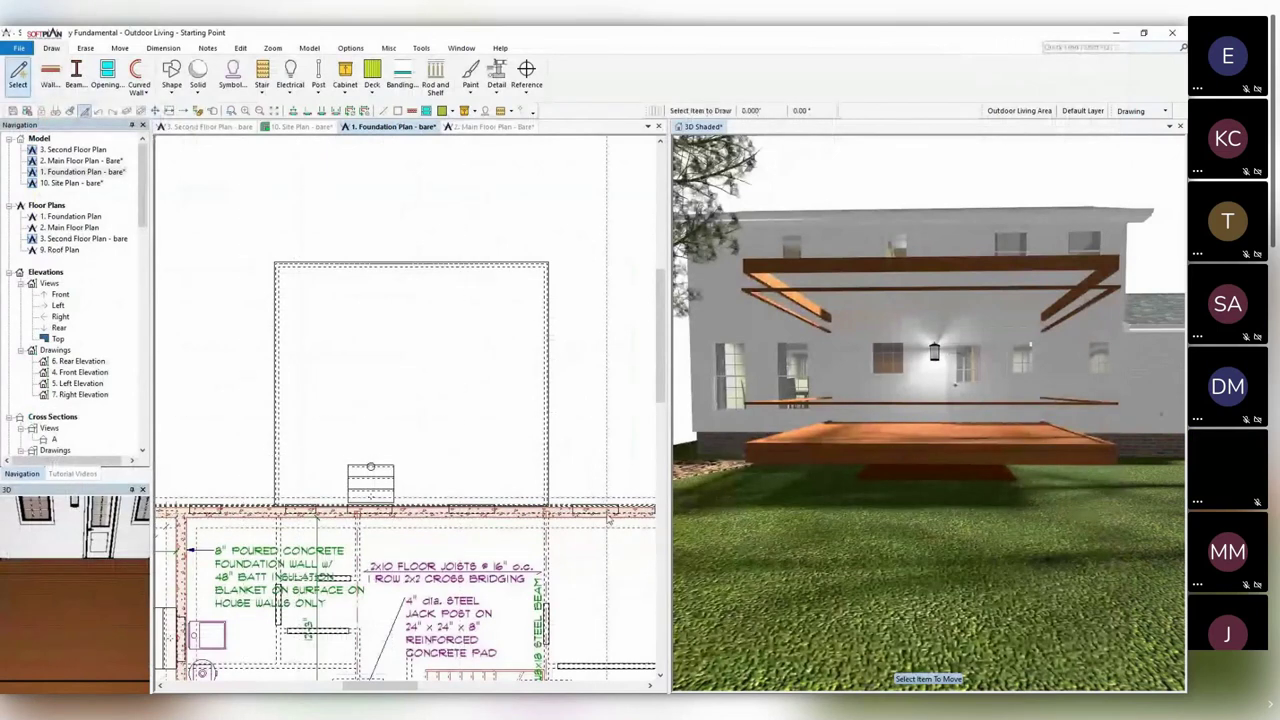
pyautogui.press('w')
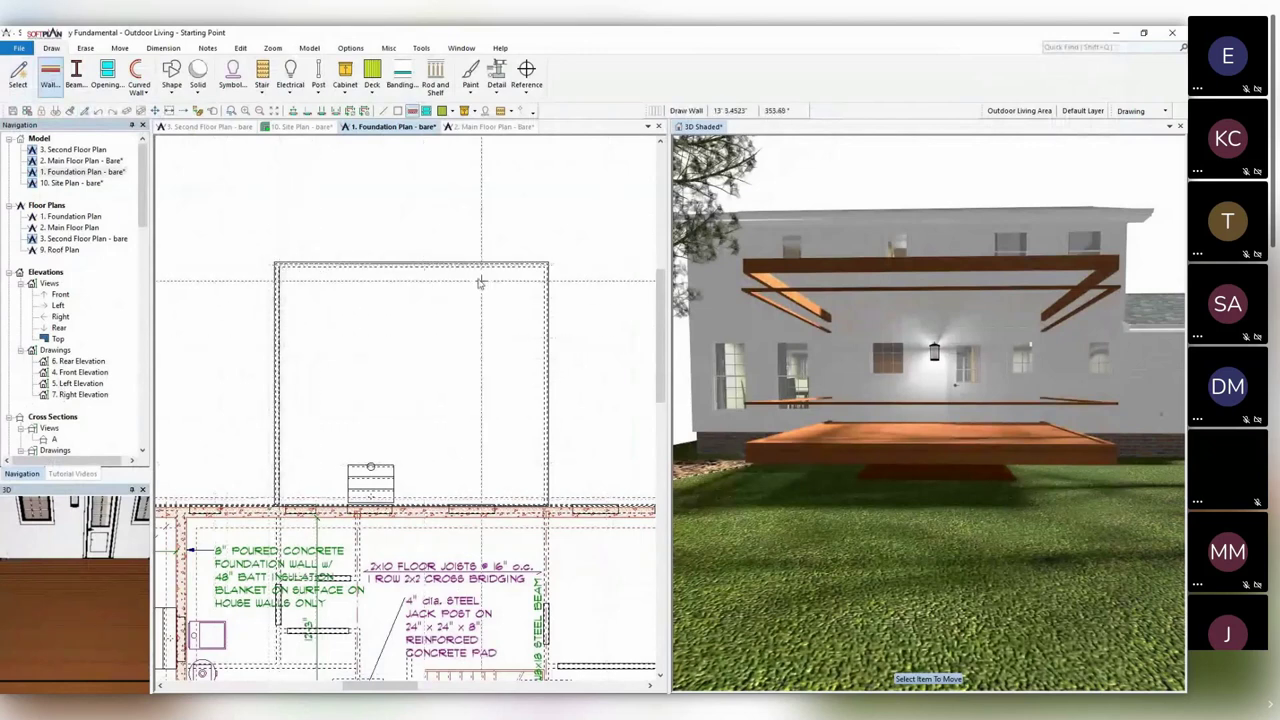
pyautogui.click(278, 266)
pyautogui.click(545, 267)
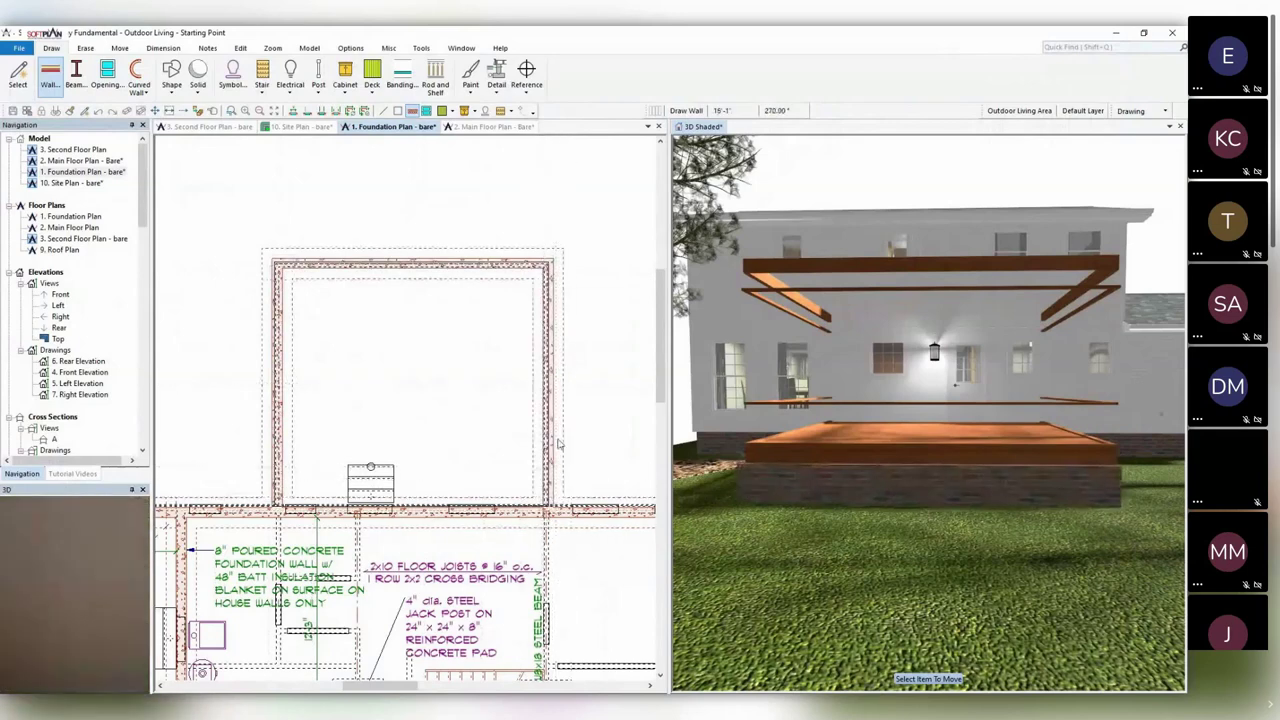
pyautogui.rightClick(569, 476)
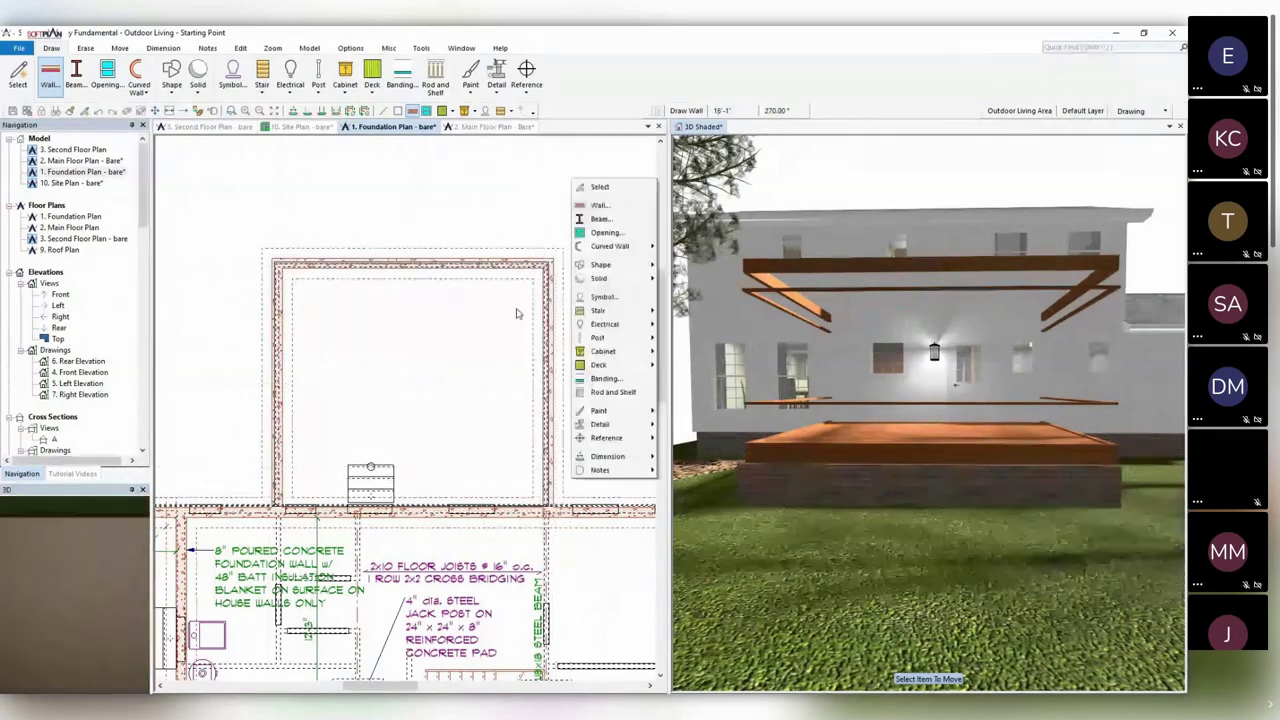
# Move the porch's side and rear foundation walls inward so their outer faces line up with the overlaid porch outline.
pyautogui.click(331, 295)
pyautogui.scroll(3, 290, 281)
pyautogui.click(360, 430)
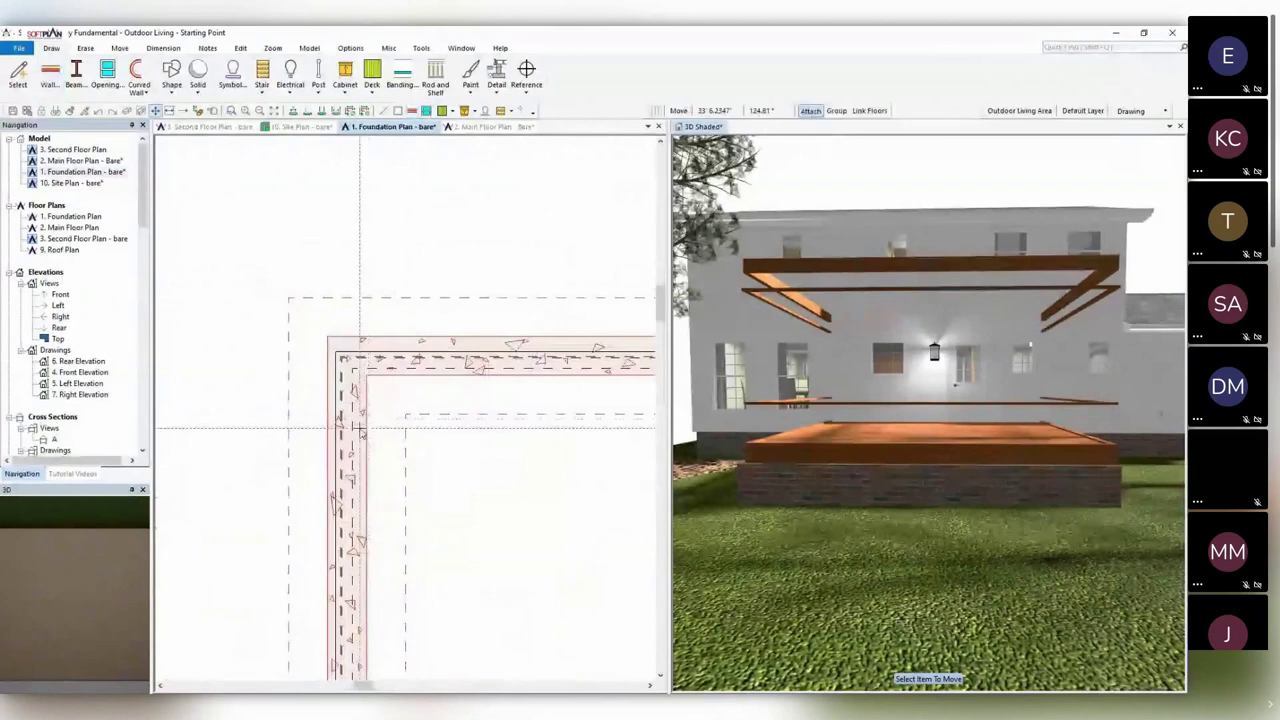
pyautogui.click(364, 431)
pyautogui.moveTo(364, 432); pyautogui.dragTo(430, 352)
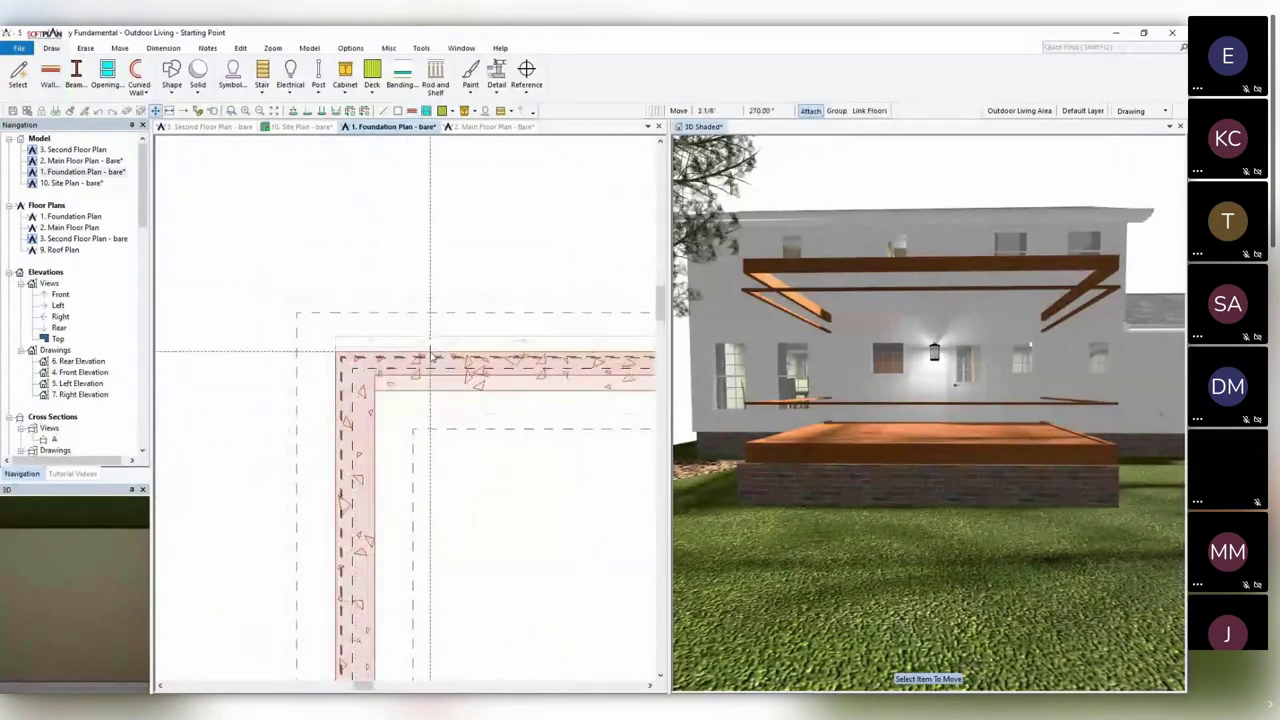
pyautogui.moveTo(468, 467); pyautogui.dragTo(170, 383, button='middle')
pyautogui.scroll(-2, 540, 452)
pyautogui.moveTo(583, 454); pyautogui.dragTo(415, 407, button='middle')
pyautogui.moveTo(416, 407)
pyautogui.mouseDown()
pyautogui.moveTo(371, 409)
pyautogui.moveTo(410, 399)
pyautogui.mouseUp()
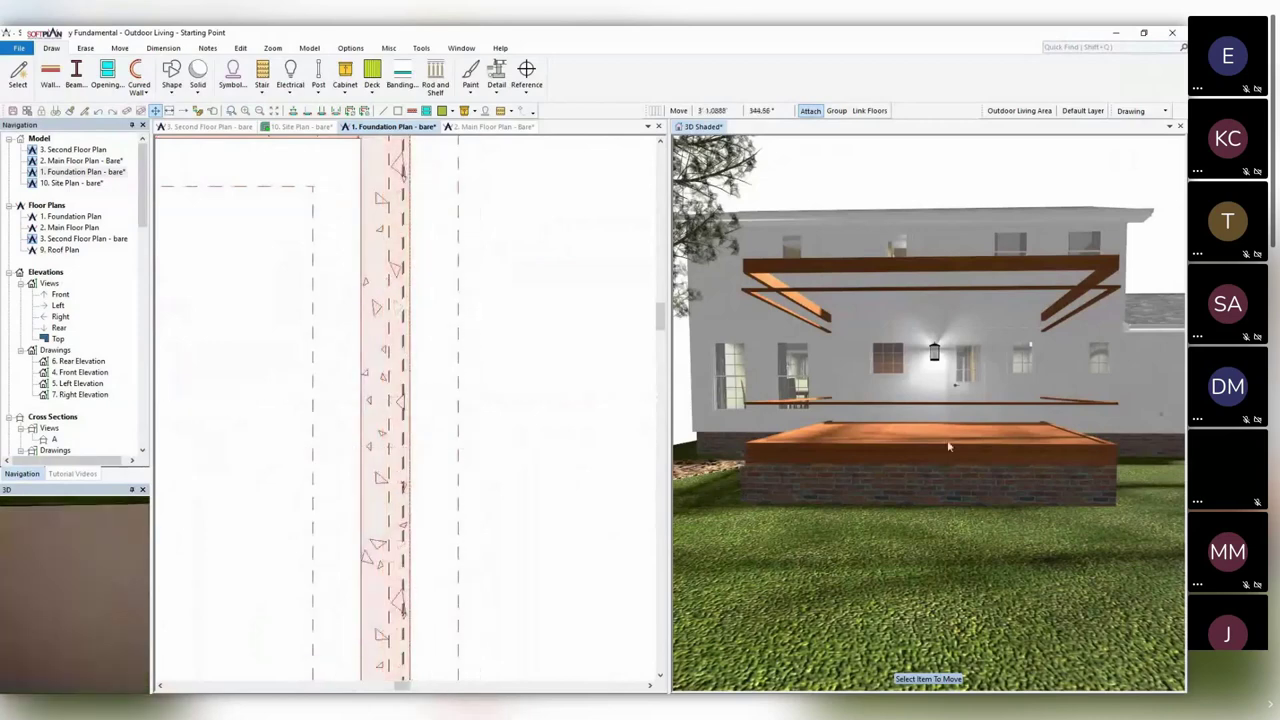
pyautogui.click(943, 447)
pyautogui.moveTo(943, 447); pyautogui.dragTo(911, 452, button='middle')
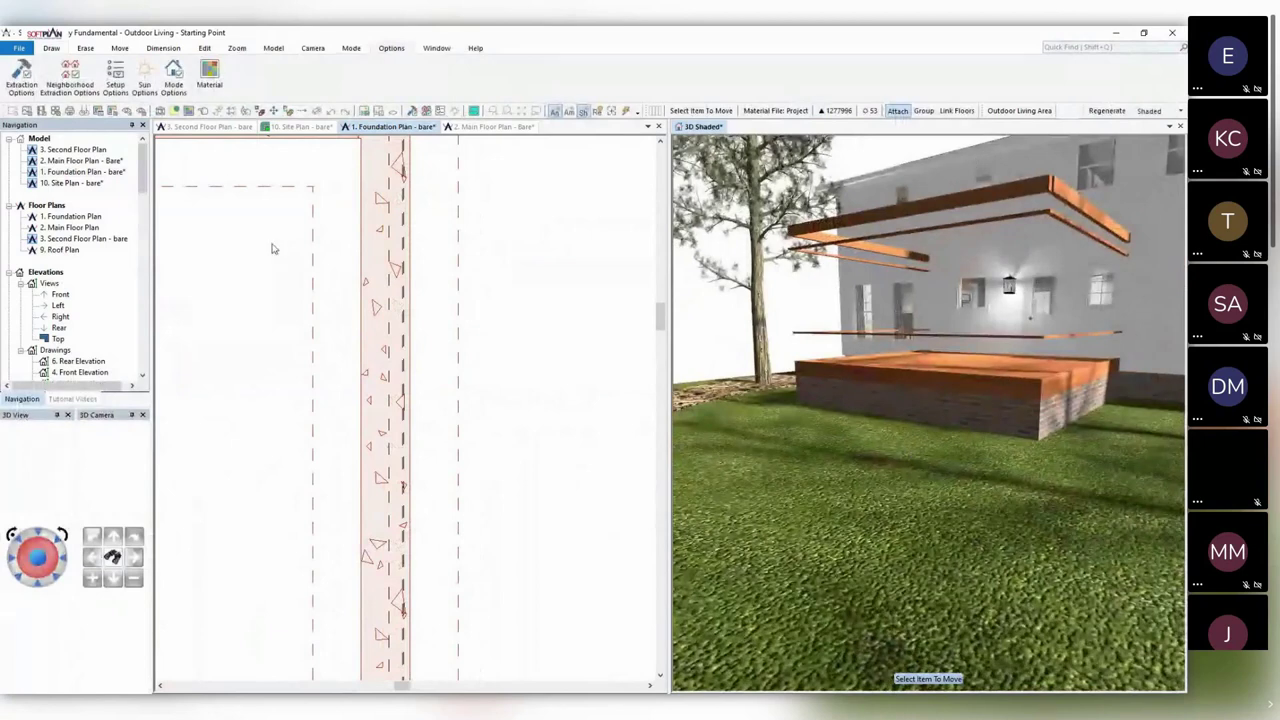
# Place a structural 6x6 pressure treated post at the porch's rear laundry-side corner on the bare main floor plan.
pyautogui.click(489, 127)
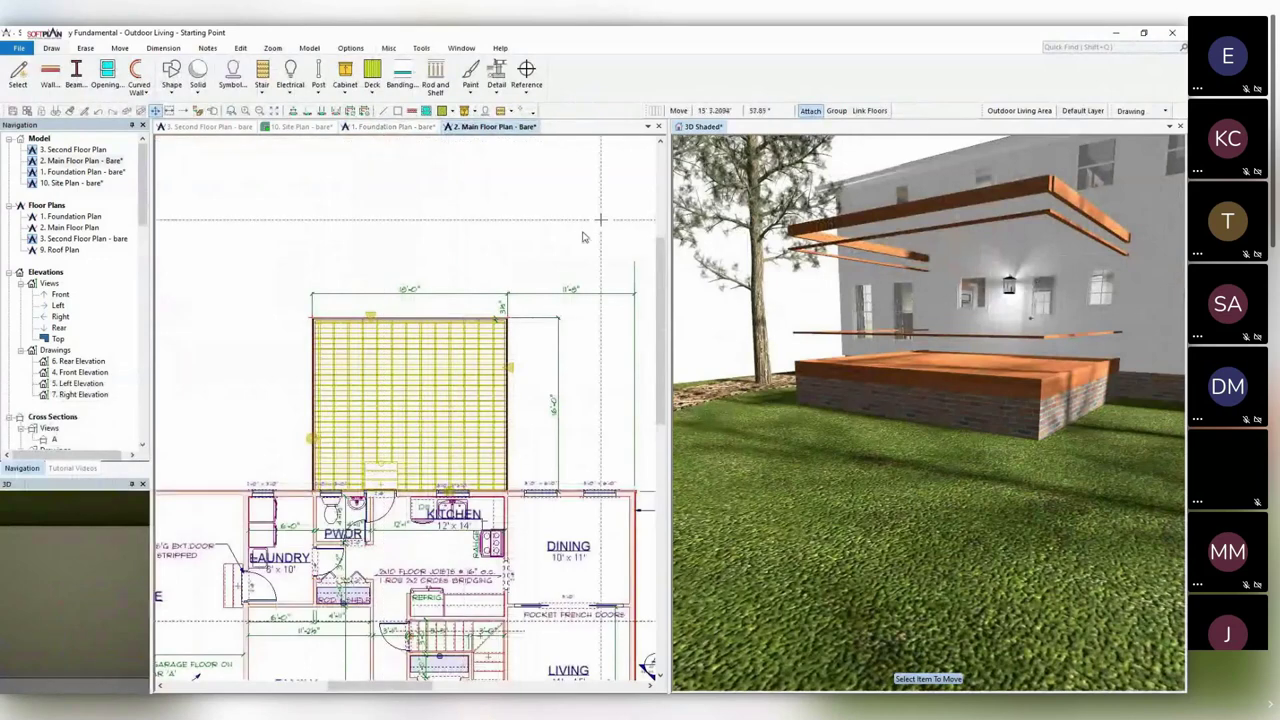
pyautogui.scroll(2, 419, 376)
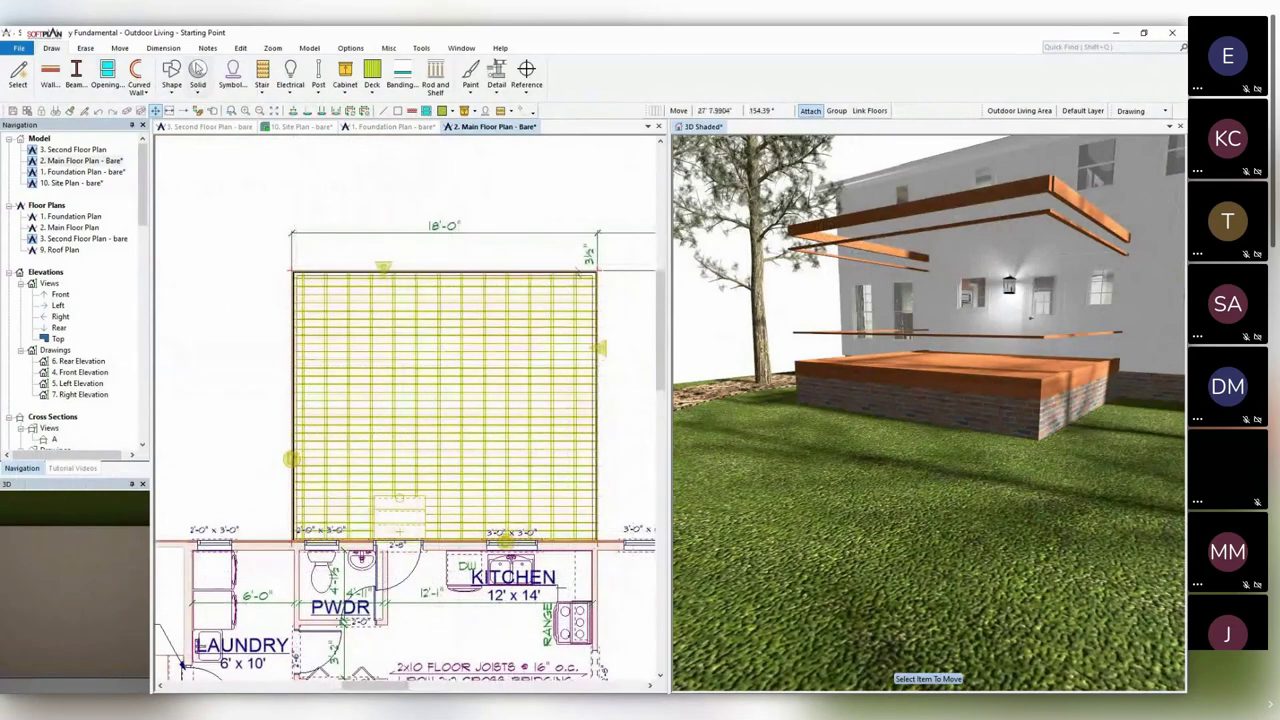
pyautogui.click(372, 86)
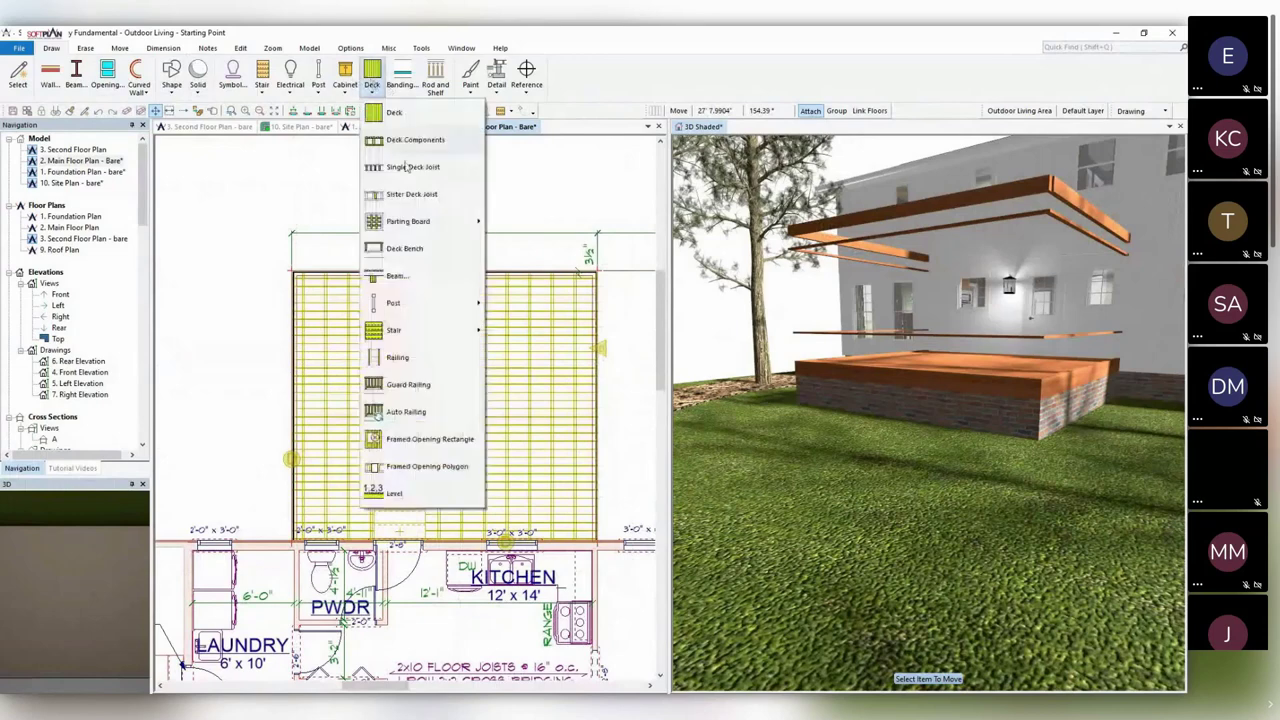
pyautogui.moveTo(441, 305)
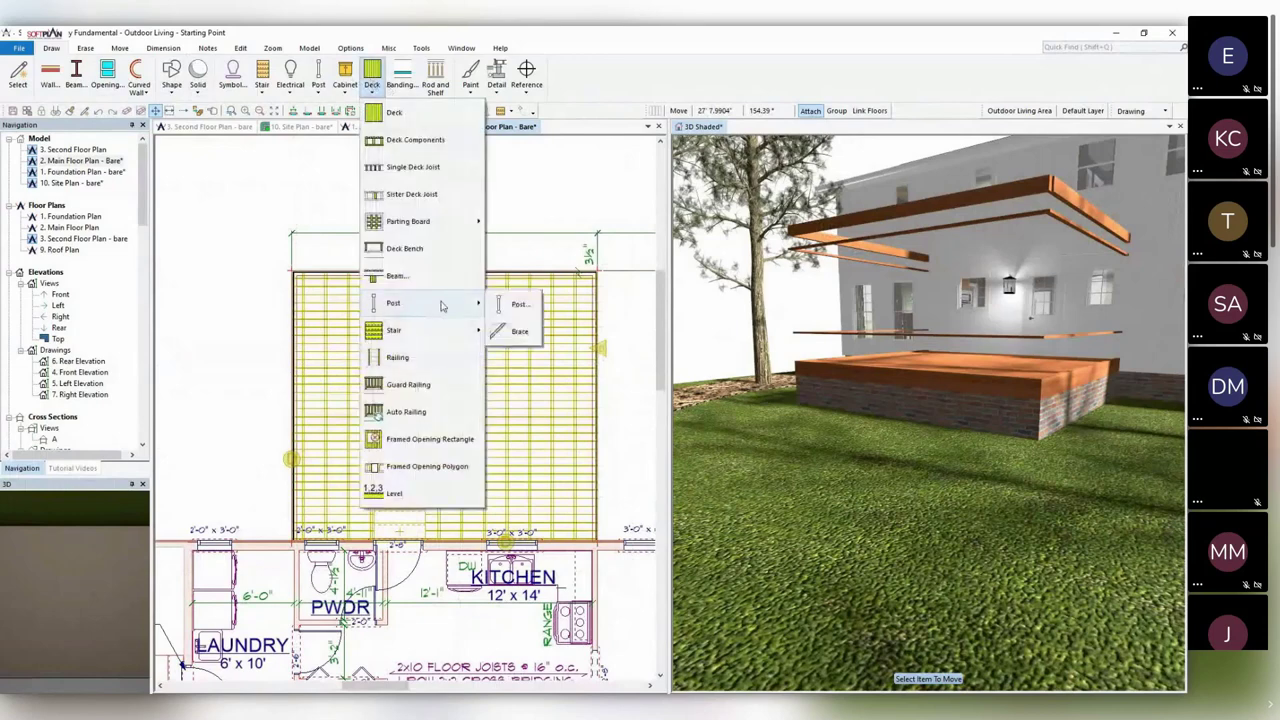
pyautogui.click(517, 306)
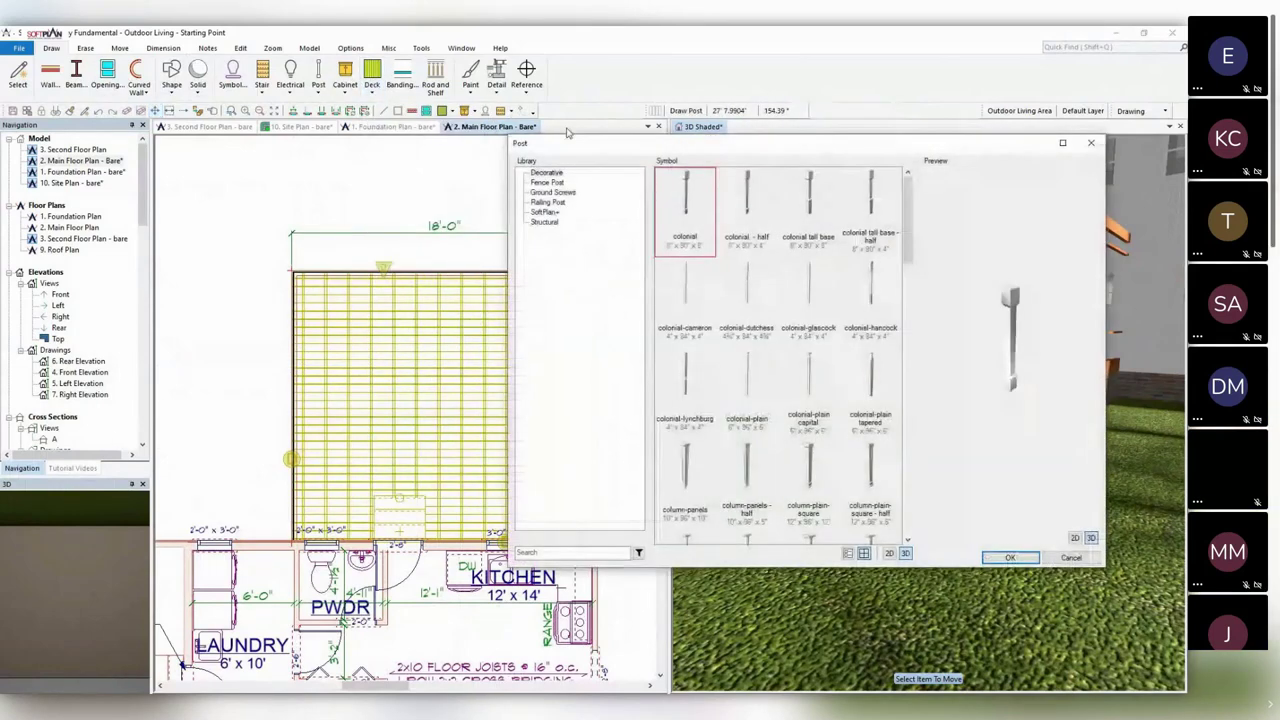
pyautogui.click(545, 221)
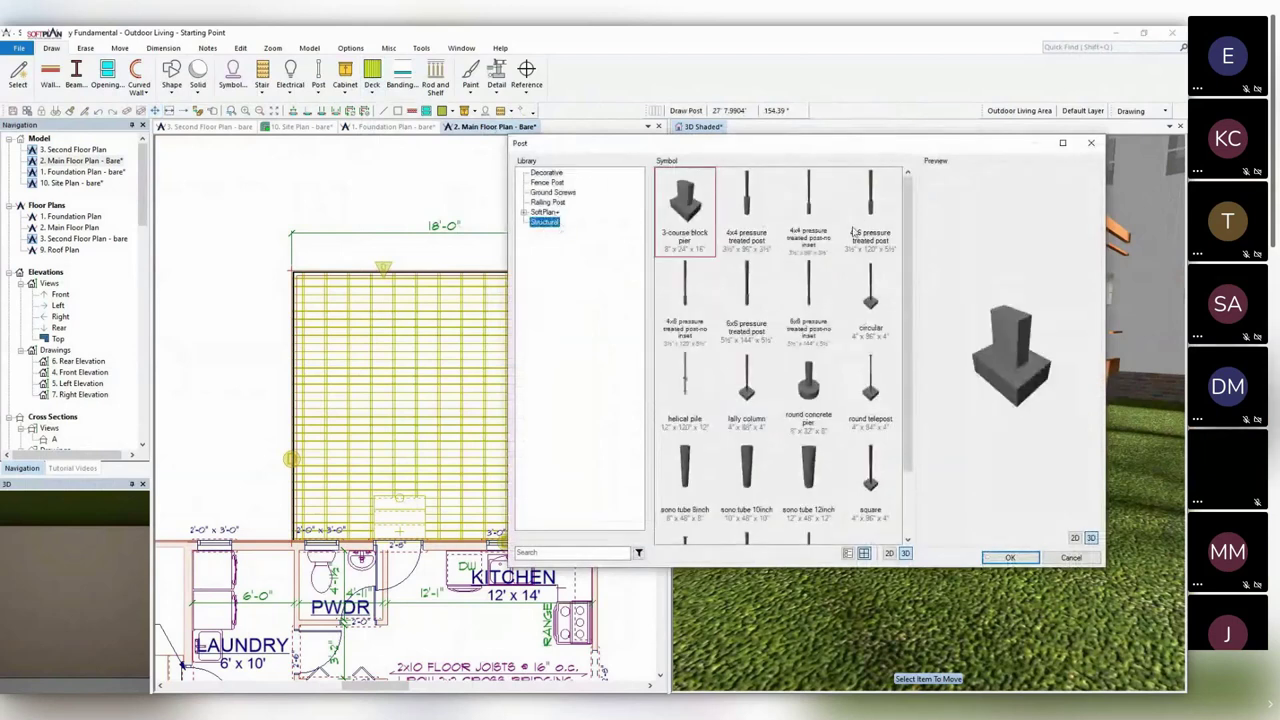
pyautogui.click(740, 296)
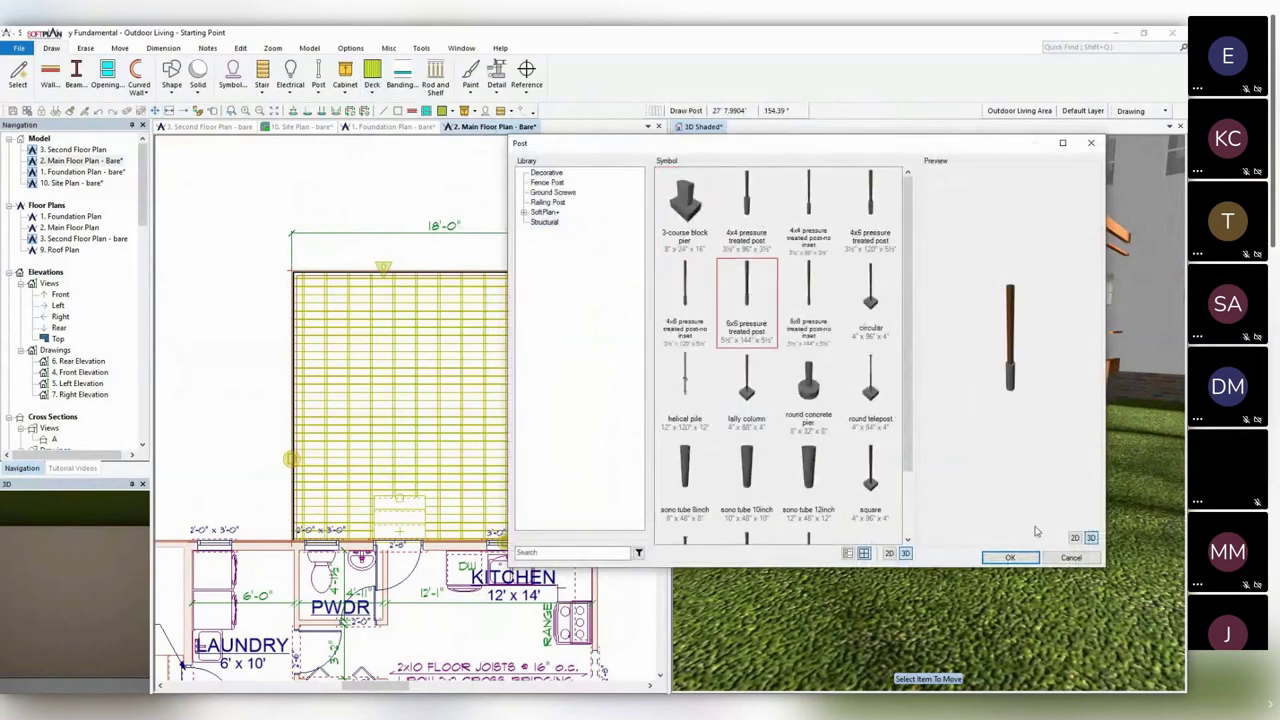
pyautogui.click(1010, 557)
pyautogui.scroll(5, 250, 245)
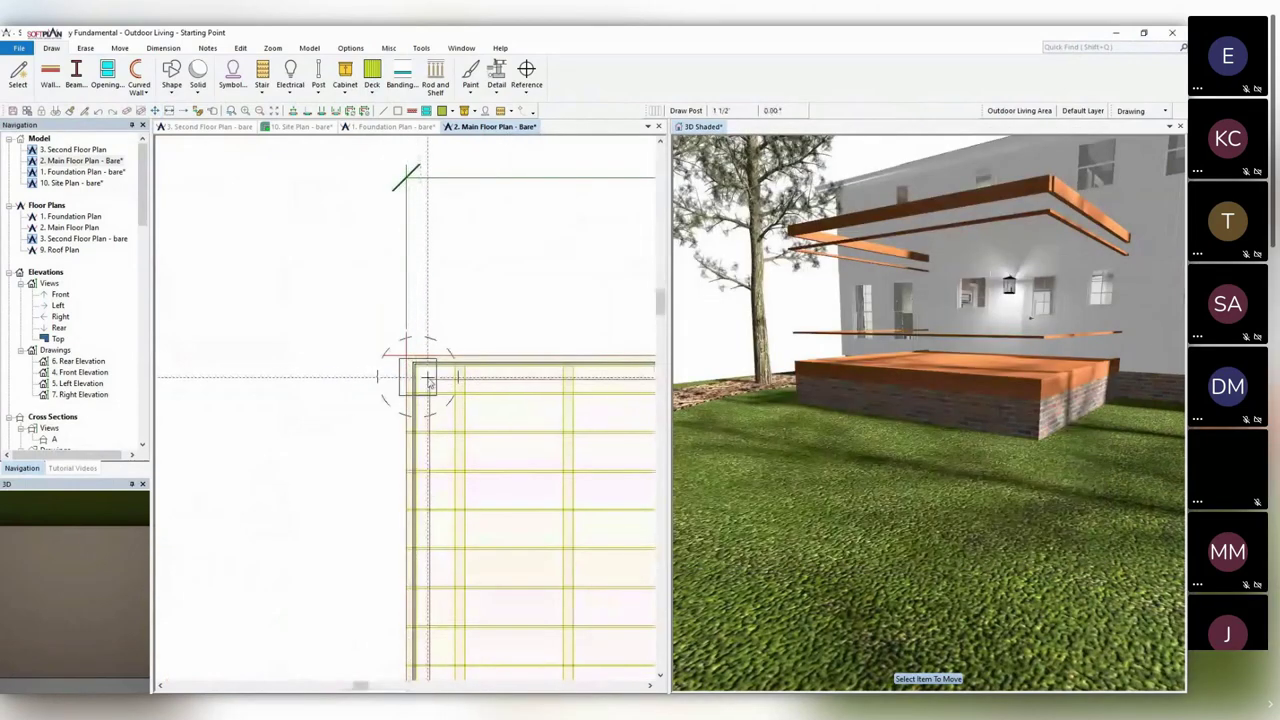
pyautogui.click(427, 380)
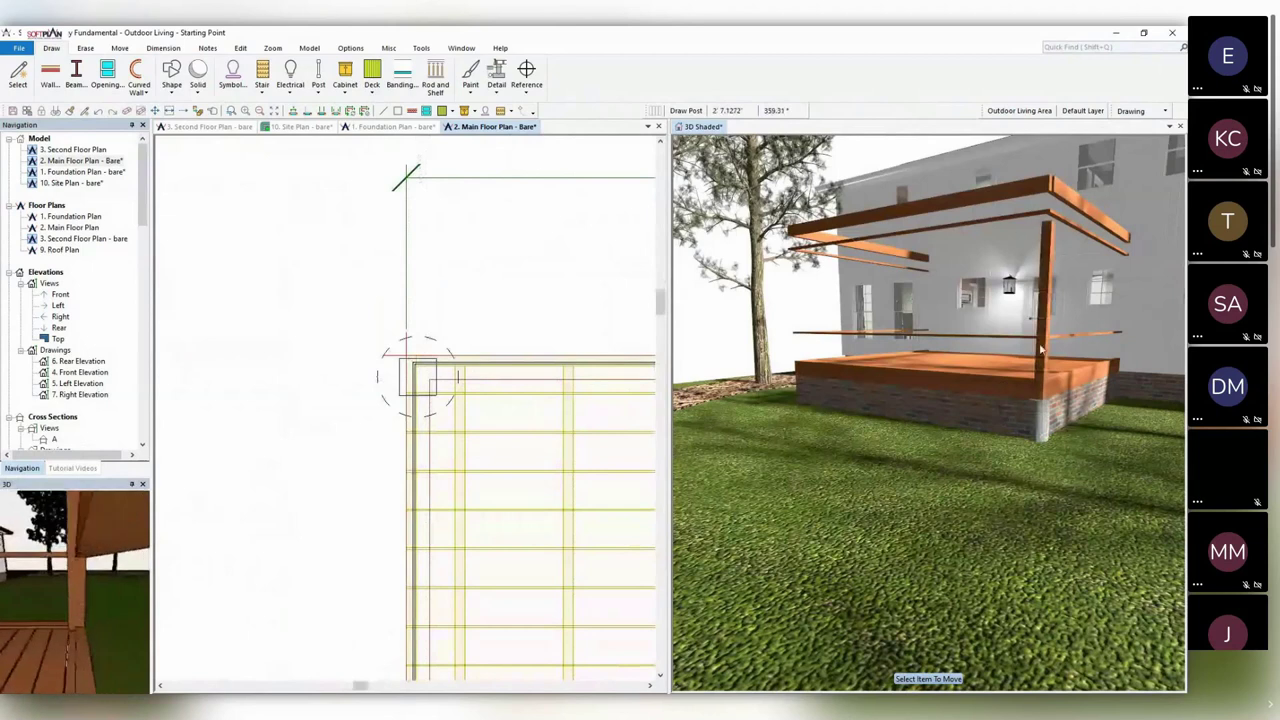
# Move the post inward at the rear corner so its outer faces sit about 1 1/2" inside the porch's side and rear edges.
pyautogui.click(427, 358)
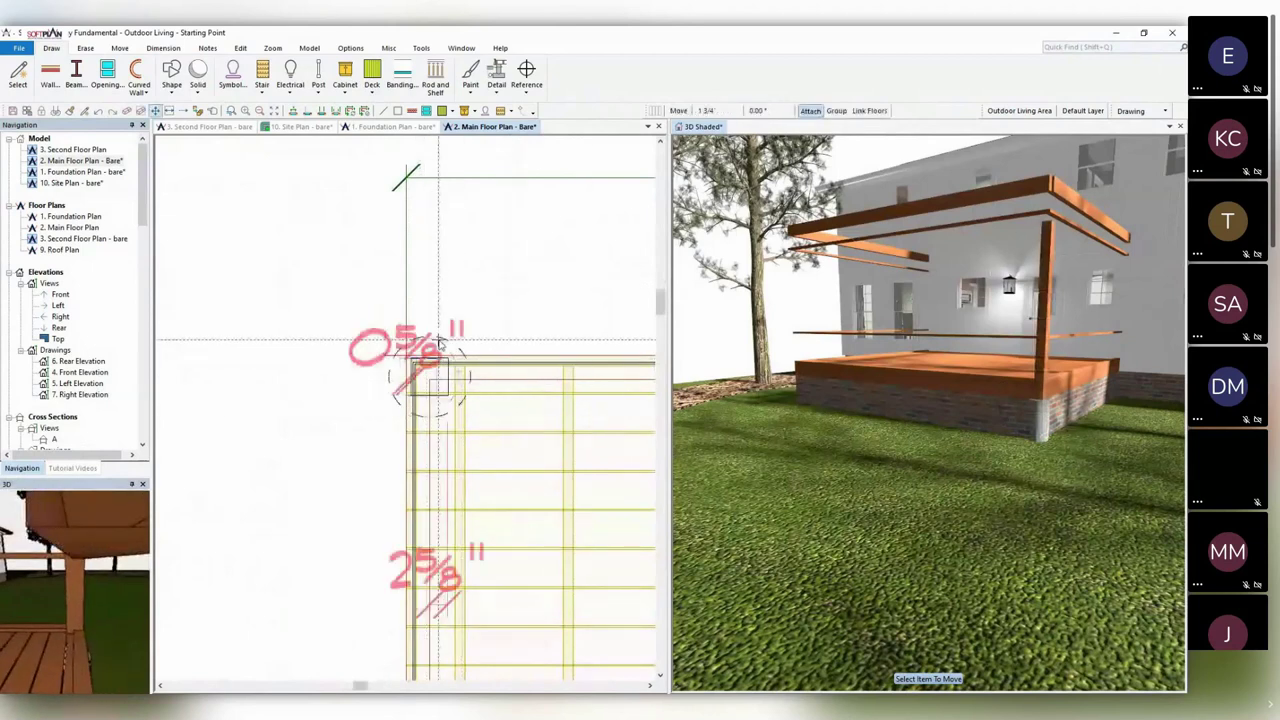
pyautogui.moveTo(439, 343); pyautogui.dragTo(445, 343)
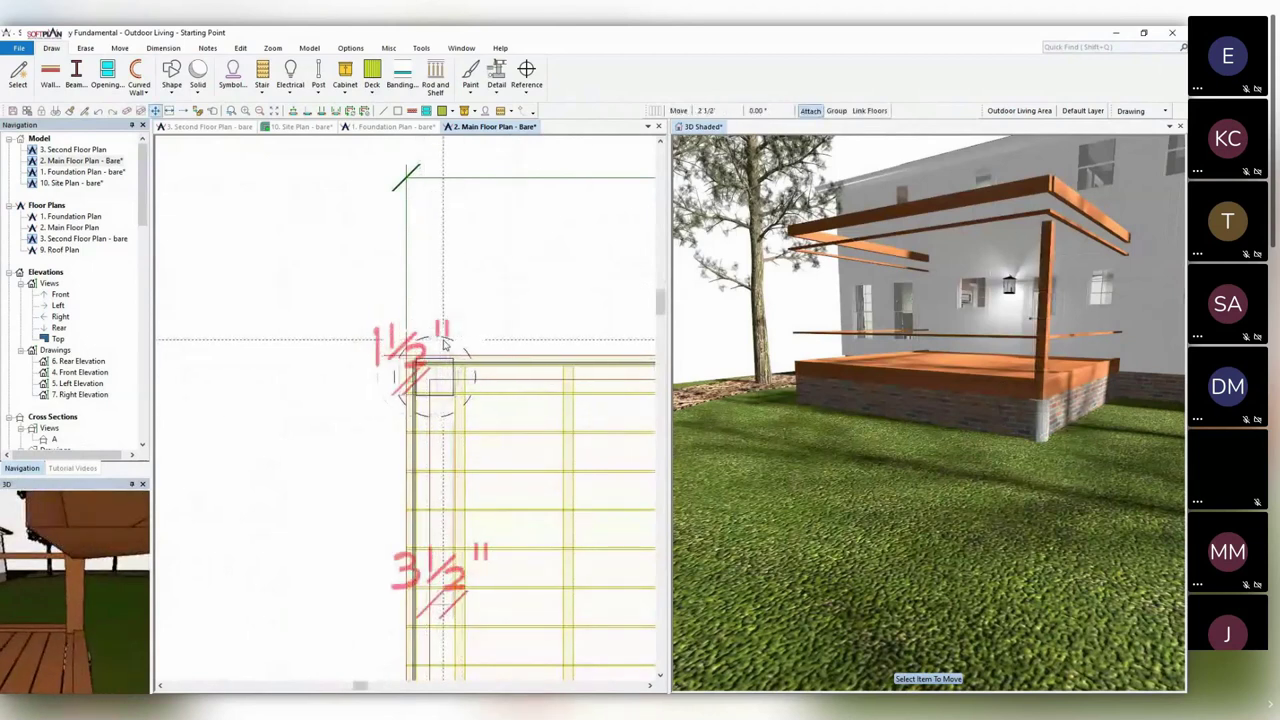
pyautogui.click(443, 340)
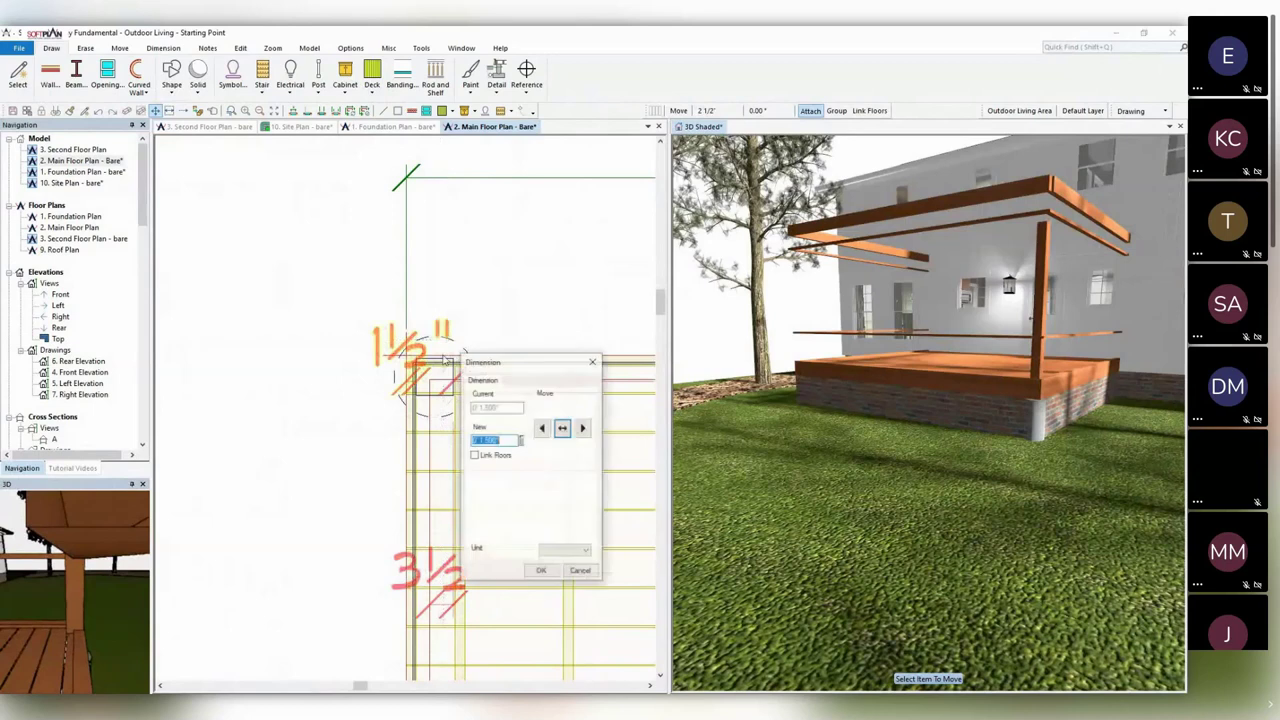
pyautogui.click(593, 361)
pyautogui.moveTo(466, 399); pyautogui.dragTo(465, 404)
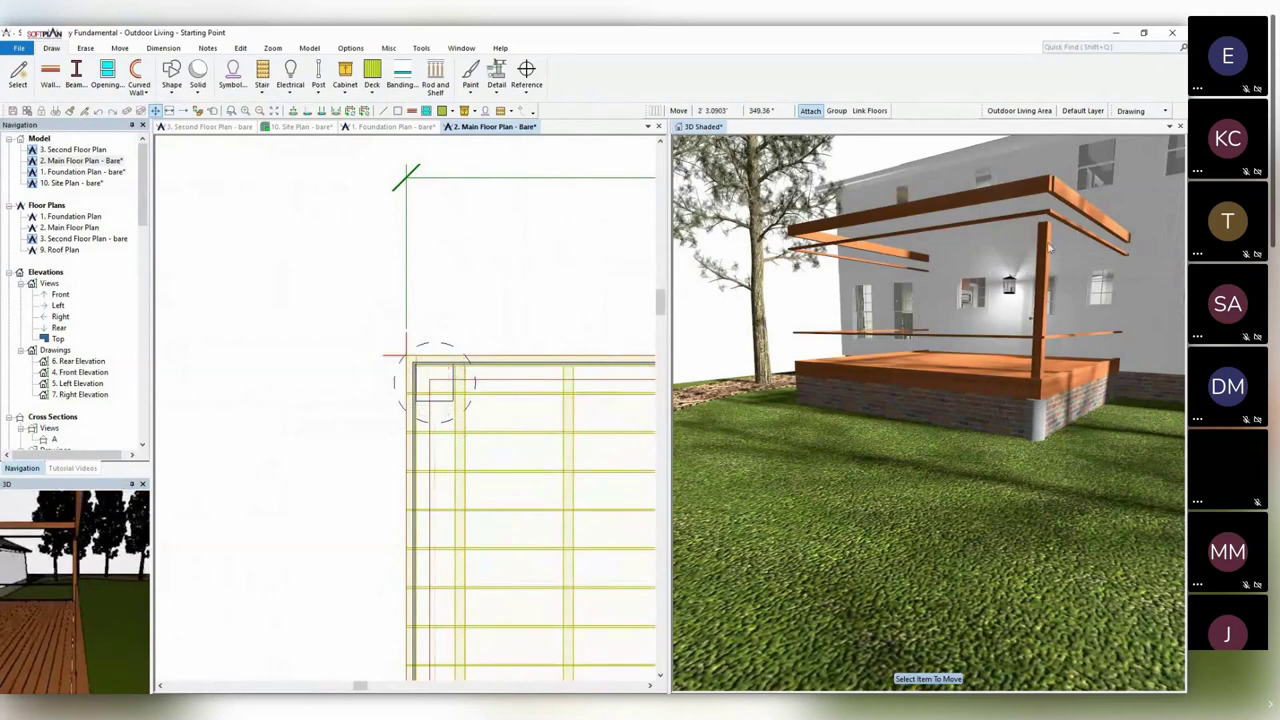
pyautogui.click(1043, 252)
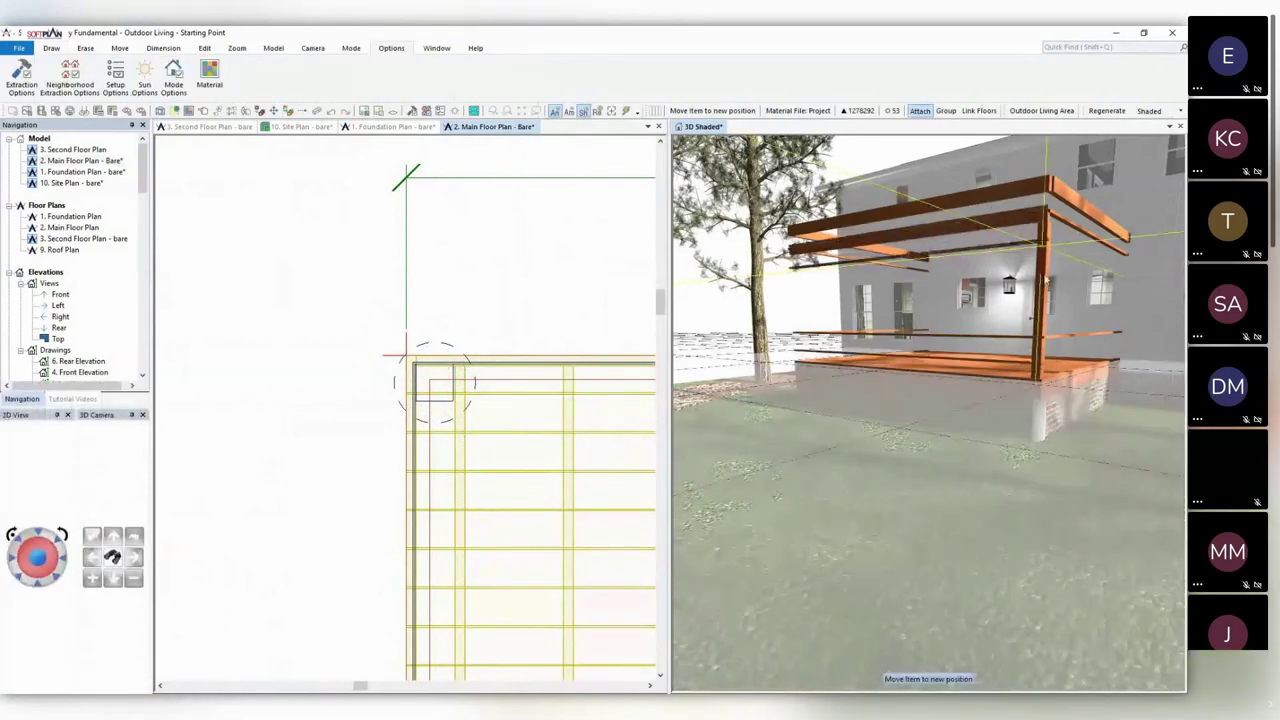
pyautogui.rightClick(1037, 428)
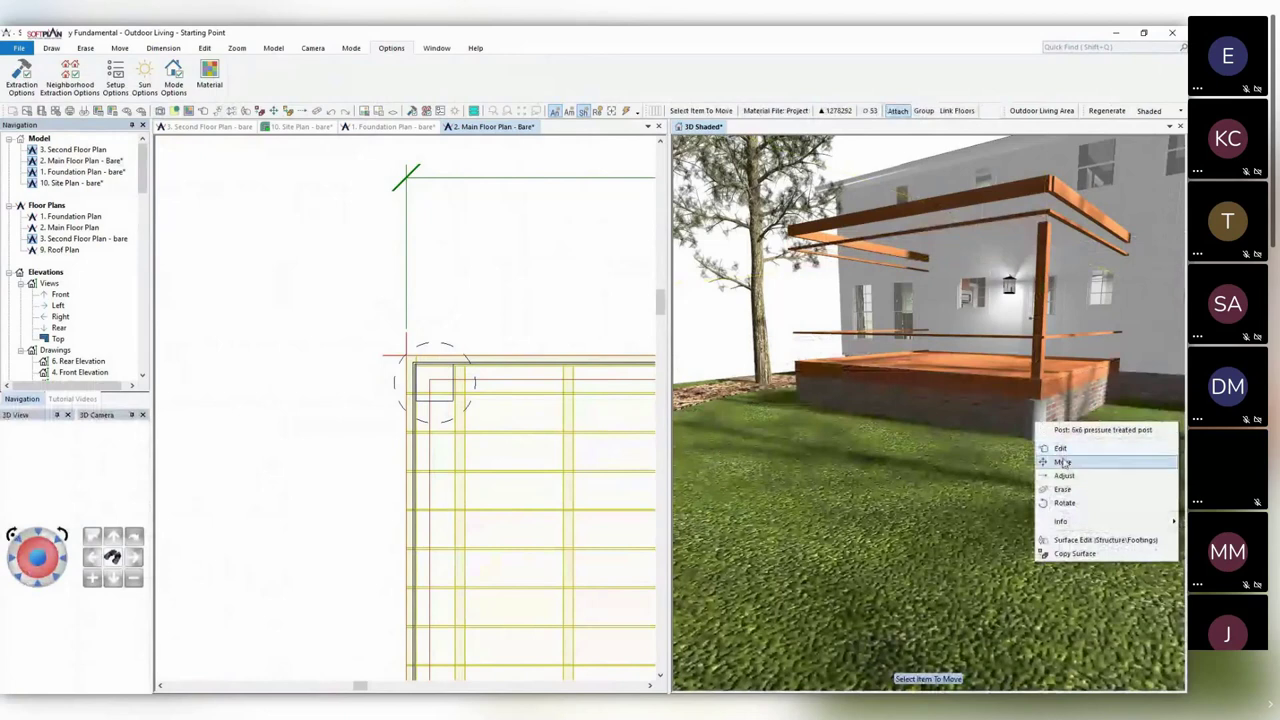
pyautogui.click(1062, 458)
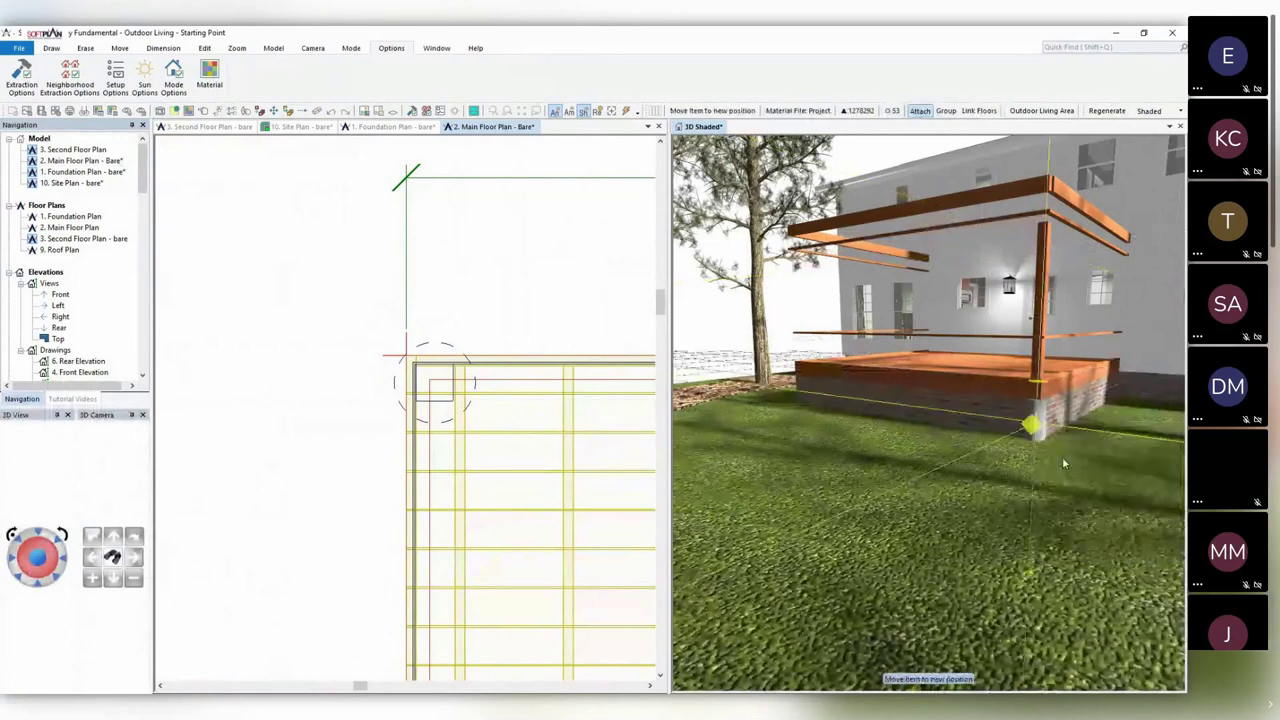
pyautogui.click(1038, 405)
# Edit the corner post's properties and set its downward elevation offset to 6'.
pyautogui.rightClick(1037, 410)
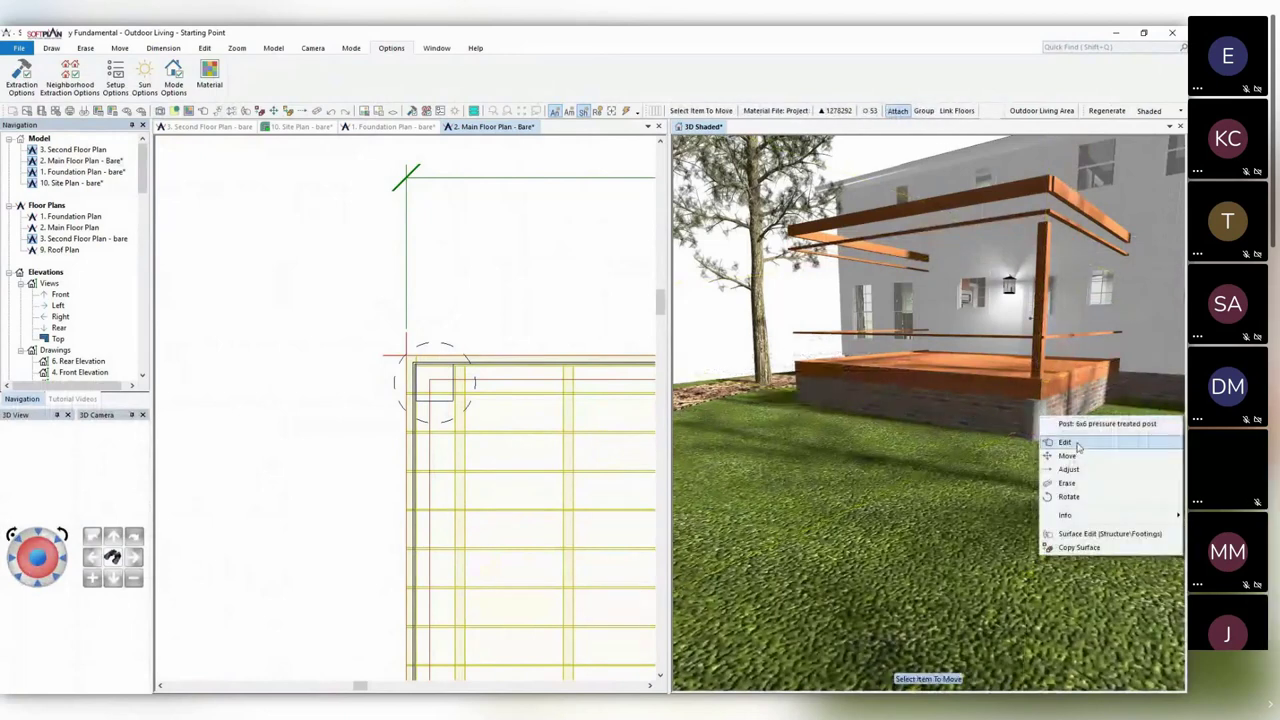
pyautogui.click(876, 430)
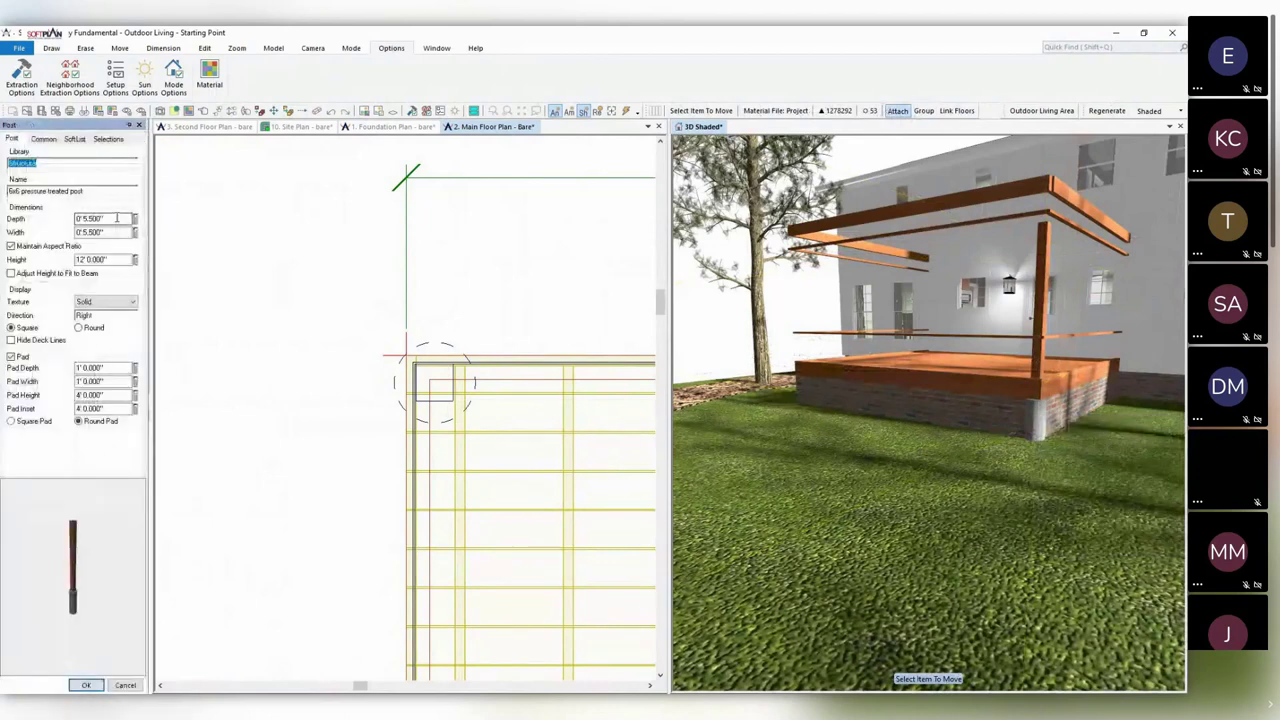
pyautogui.click(43, 138)
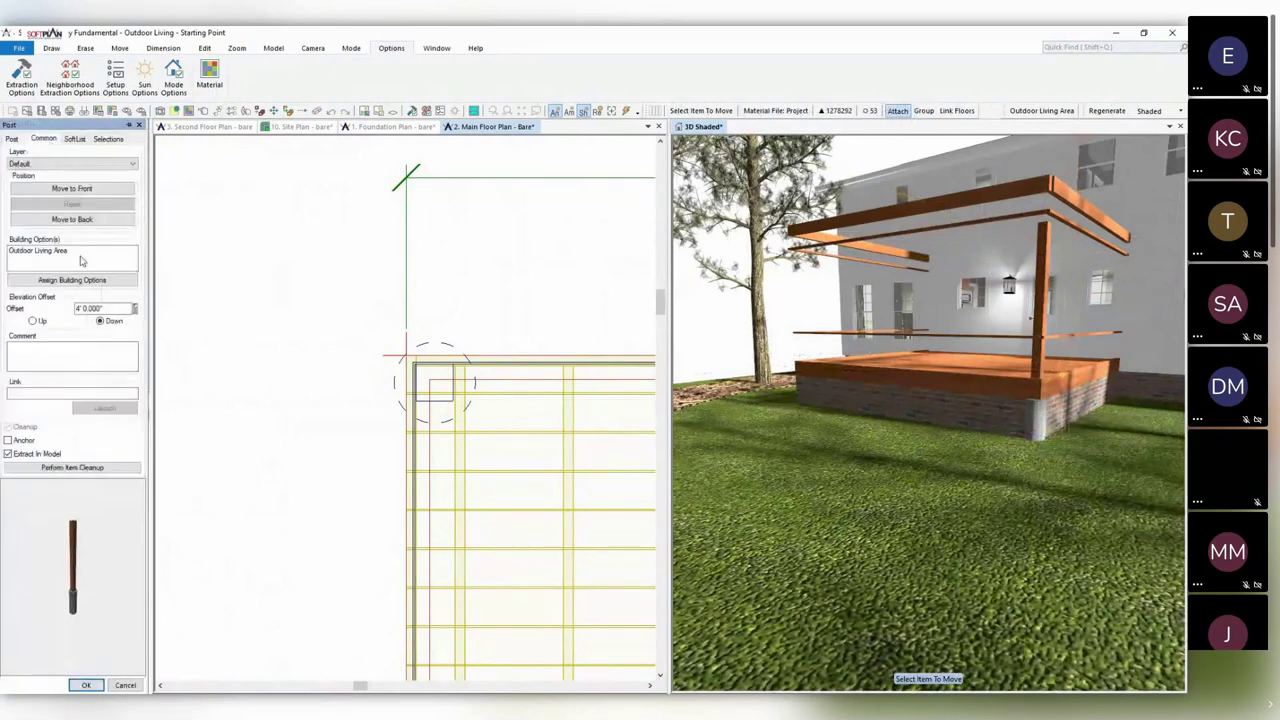
pyautogui.doubleClick(98, 308)
pyautogui.press('Tab')
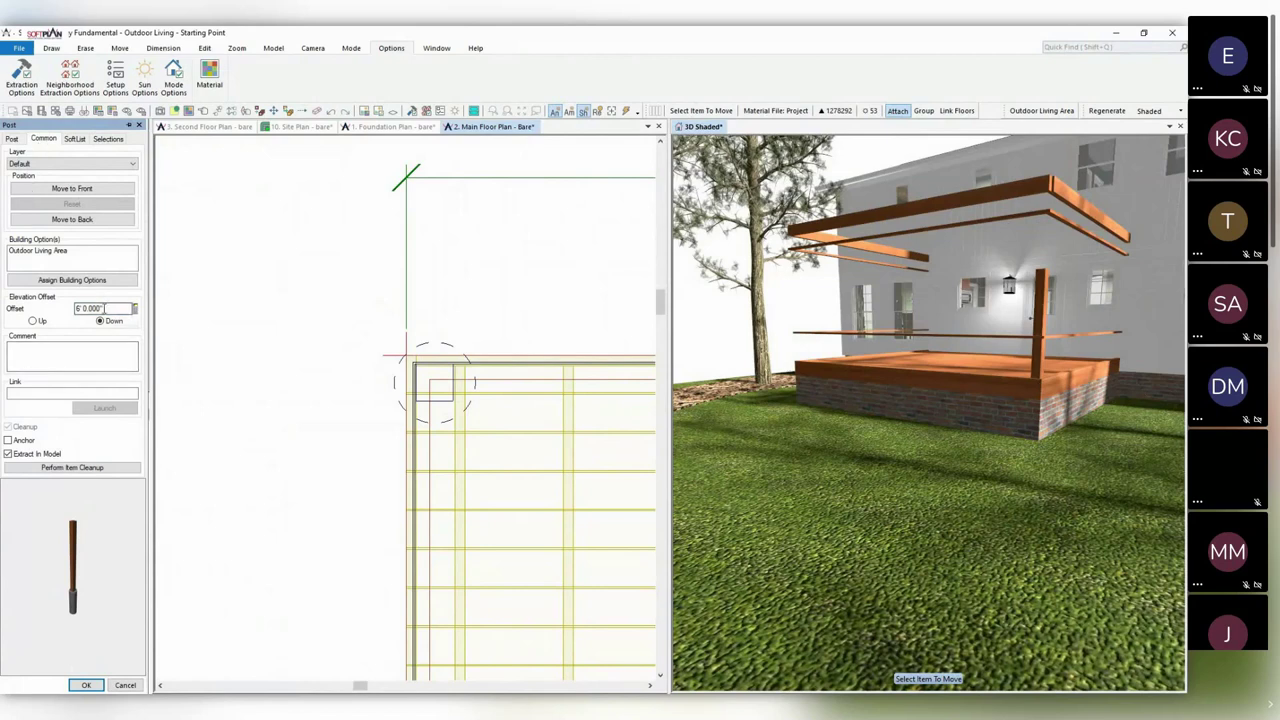
# Set the 6x6 pressure treated corner post's height to 16' and apply the changes.
pyautogui.click(11, 138)
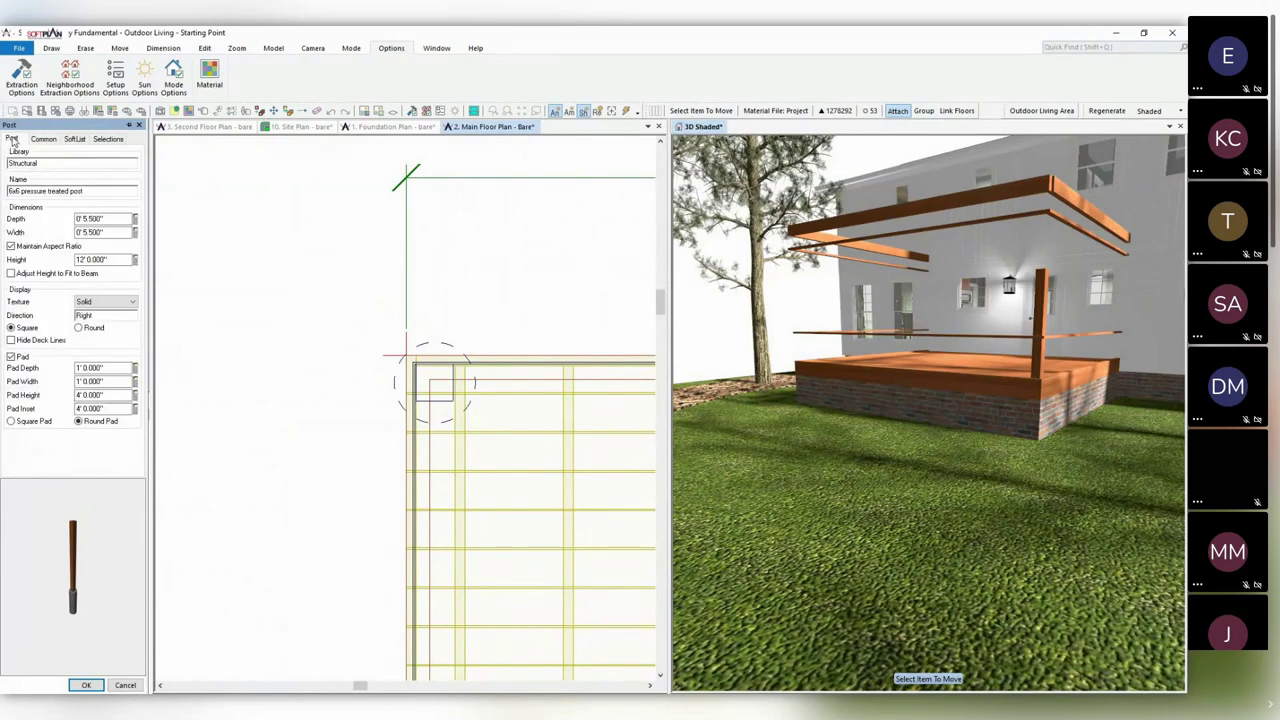
pyautogui.doubleClick(113, 259)
pyautogui.write('16')
pyautogui.press('Tab')
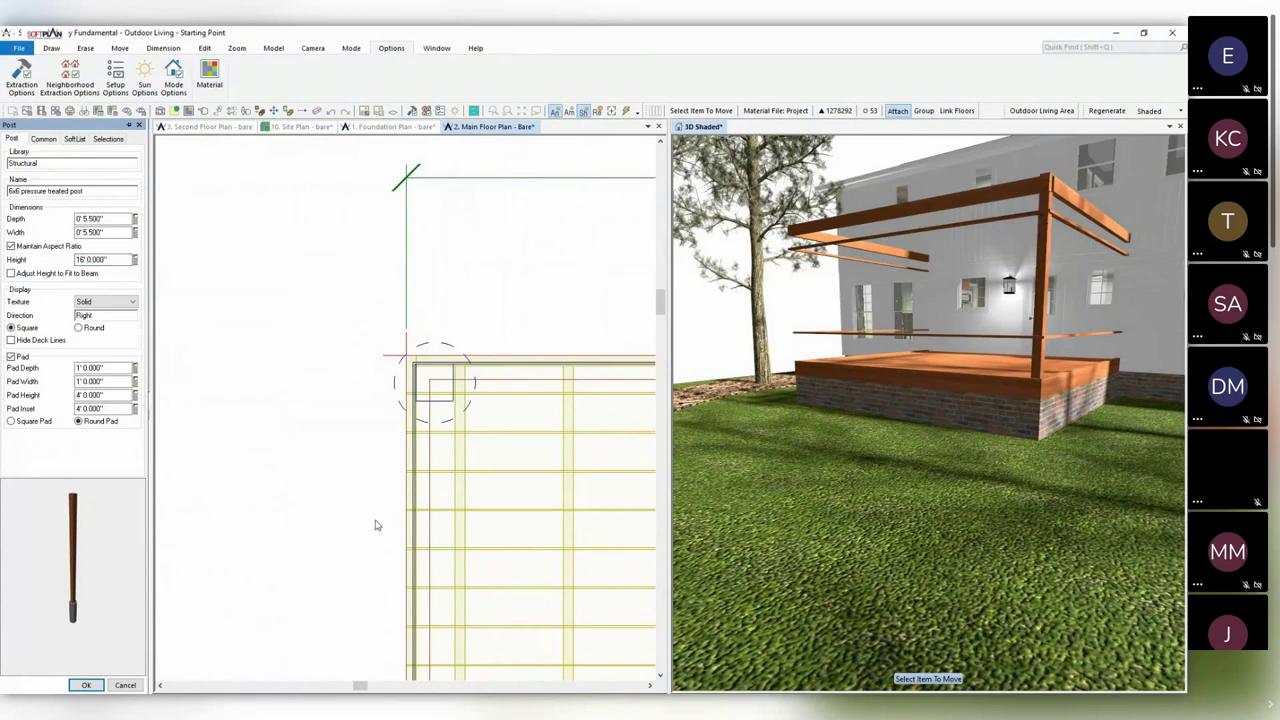
pyautogui.click(86, 685)
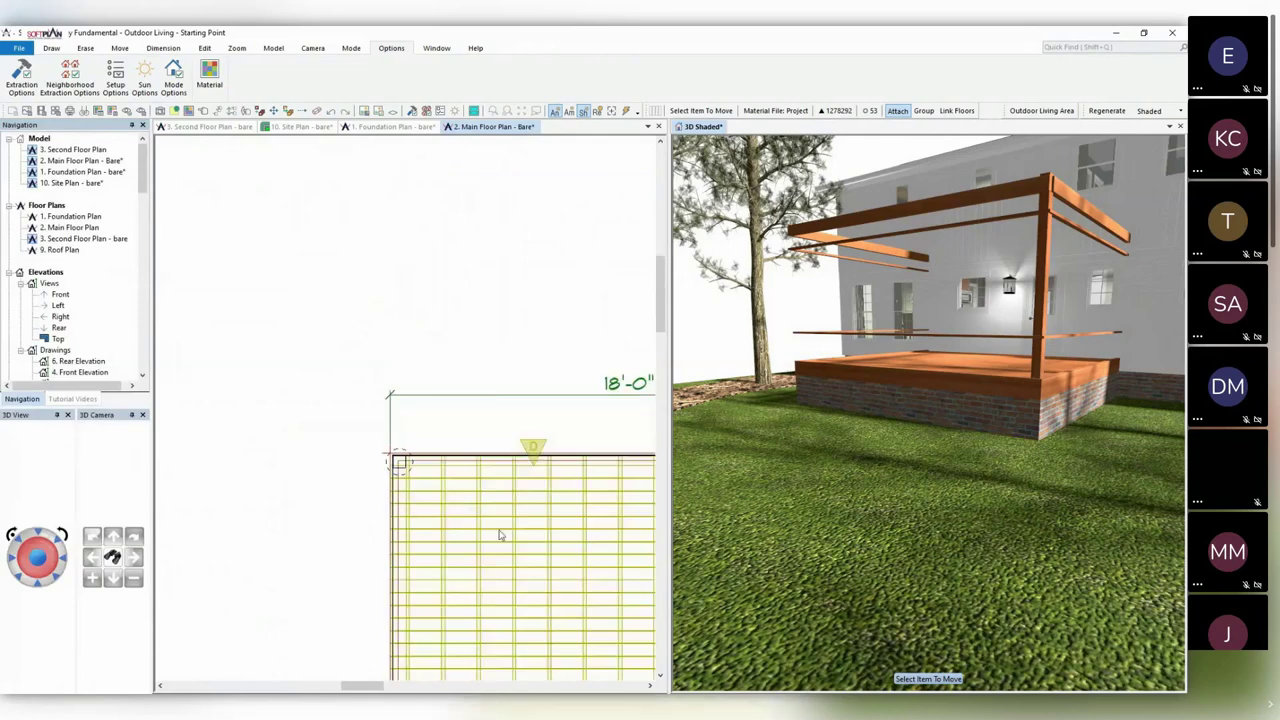
# Block-copy the corner post along the rear wall to the opposite corner as 3 equally spaced copies.
pyautogui.scroll(-3, 521, 547)
pyautogui.click(475, 495)
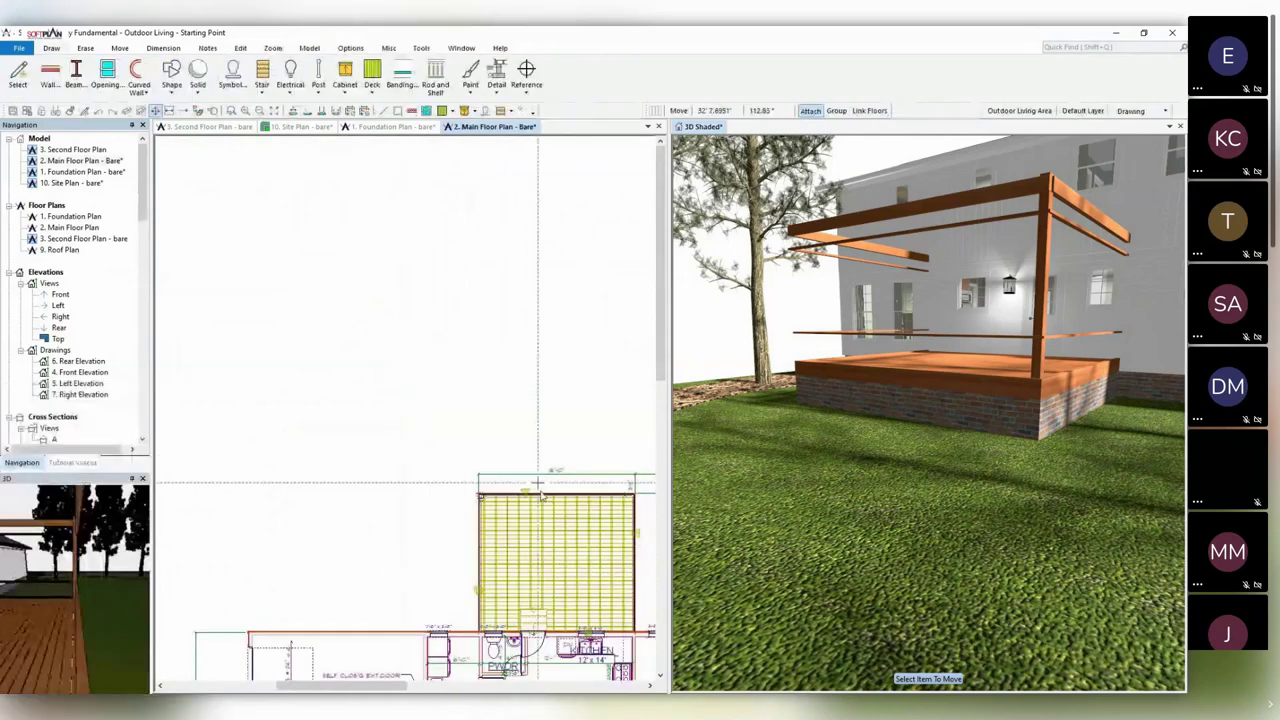
pyautogui.scroll(3, 603, 522)
pyautogui.moveTo(603, 522)
pyautogui.mouseDown(button='middle')
pyautogui.moveTo(416, 406)
pyautogui.moveTo(372, 403)
pyautogui.mouseUp(button='middle')
pyautogui.scroll(1, 400, 393)
pyautogui.scroll(-1, 394, 384)
pyautogui.scroll(-1, 406, 404)
pyautogui.scroll(1, 416, 406)
pyautogui.scroll(1, 387, 398)
pyautogui.scroll(-1, 389, 398)
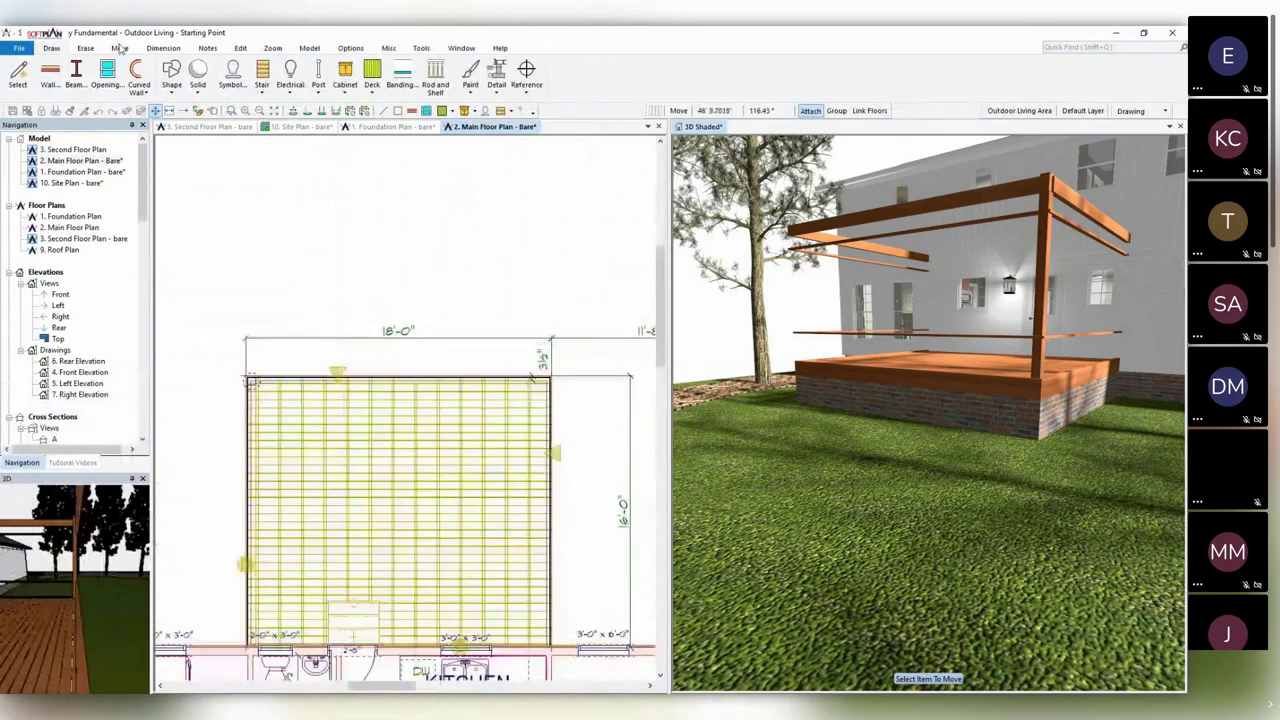
pyautogui.click(119, 48)
pyautogui.click(155, 75)
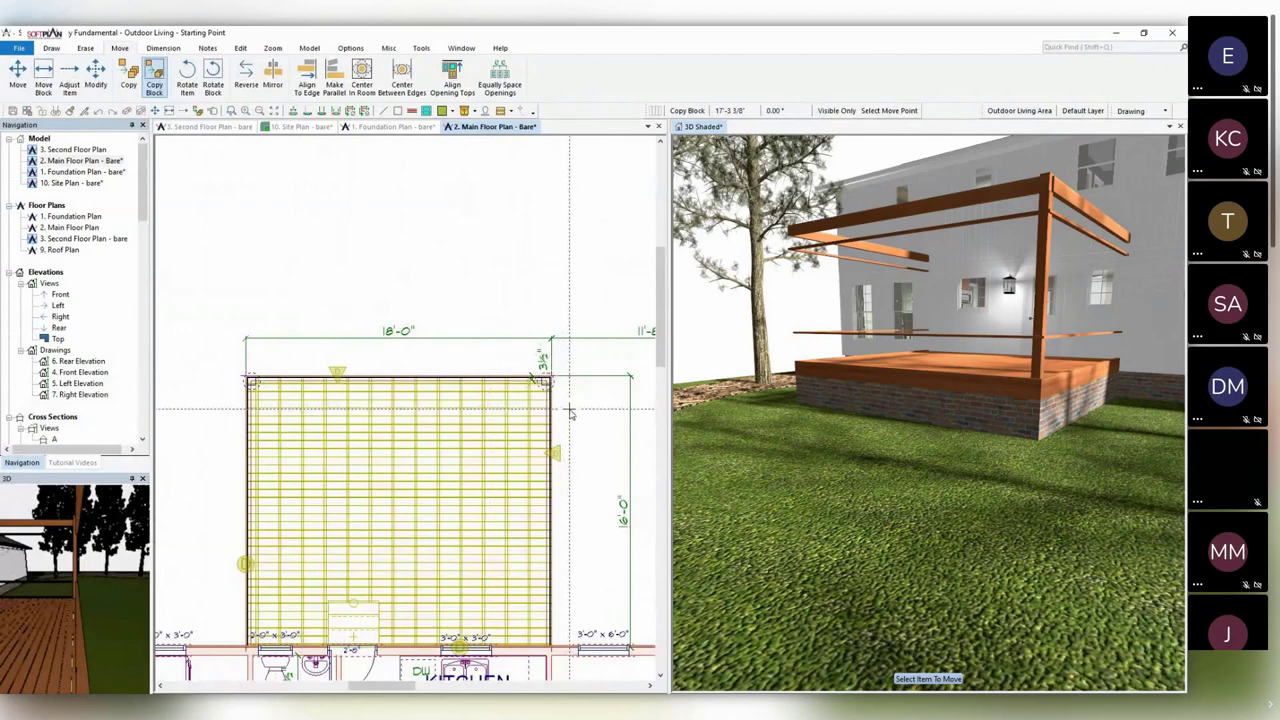
pyautogui.scroll(5, 570, 412)
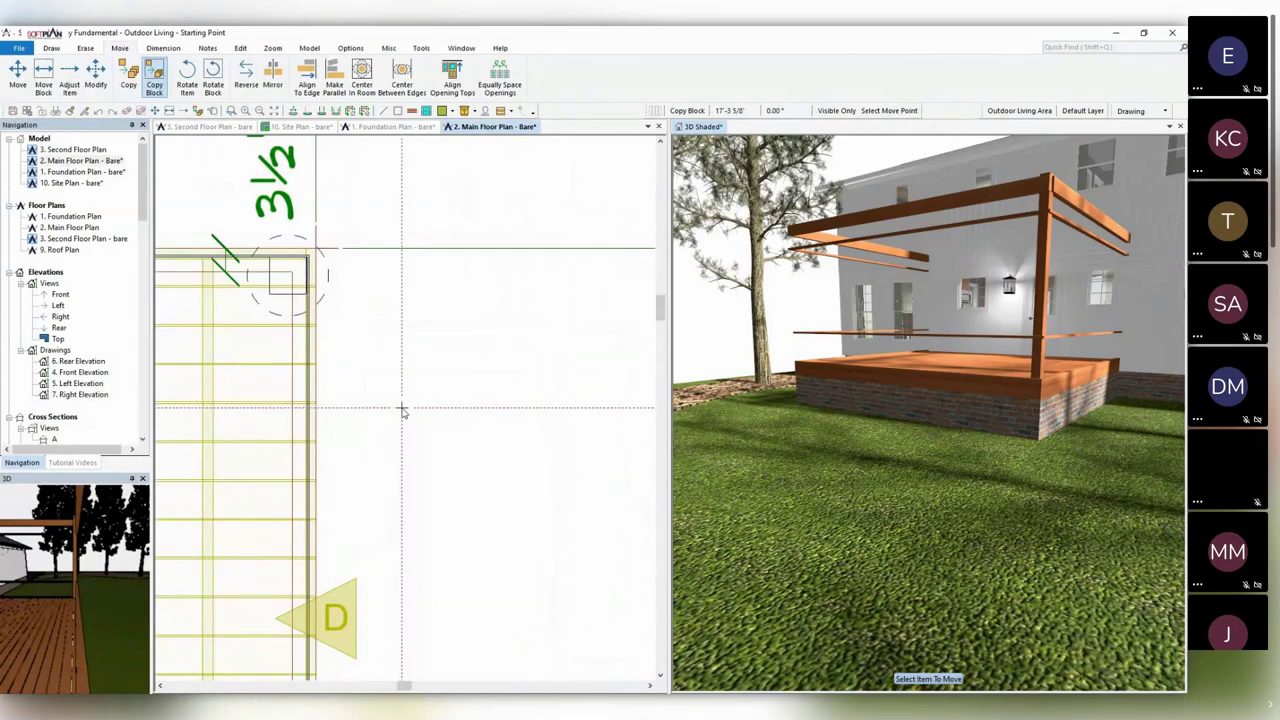
pyautogui.click(401, 410)
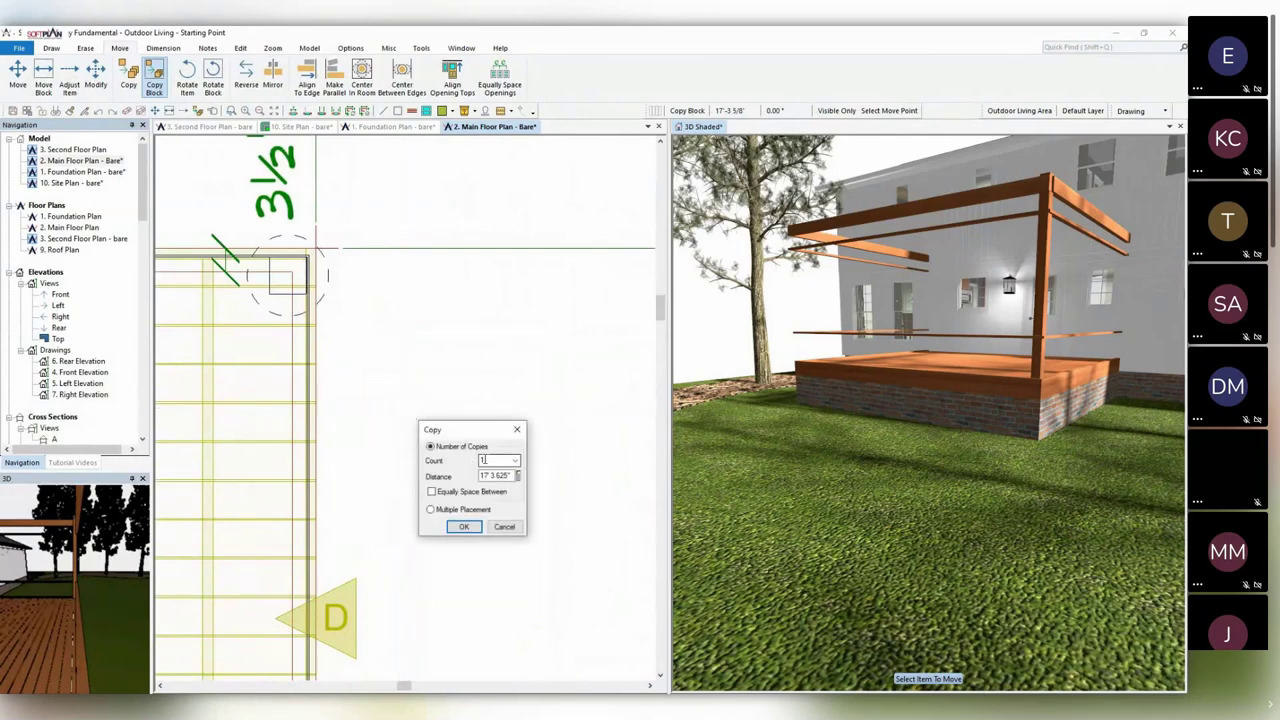
pyautogui.doubleClick(485, 460)
pyautogui.click(457, 494)
pyautogui.doubleClick(491, 460)
pyautogui.click(464, 526)
# Block-copy the powder-room-side corner post 15' 3" toward the house as 3 equally spaced copies.
pyautogui.scroll(-3, 399, 429)
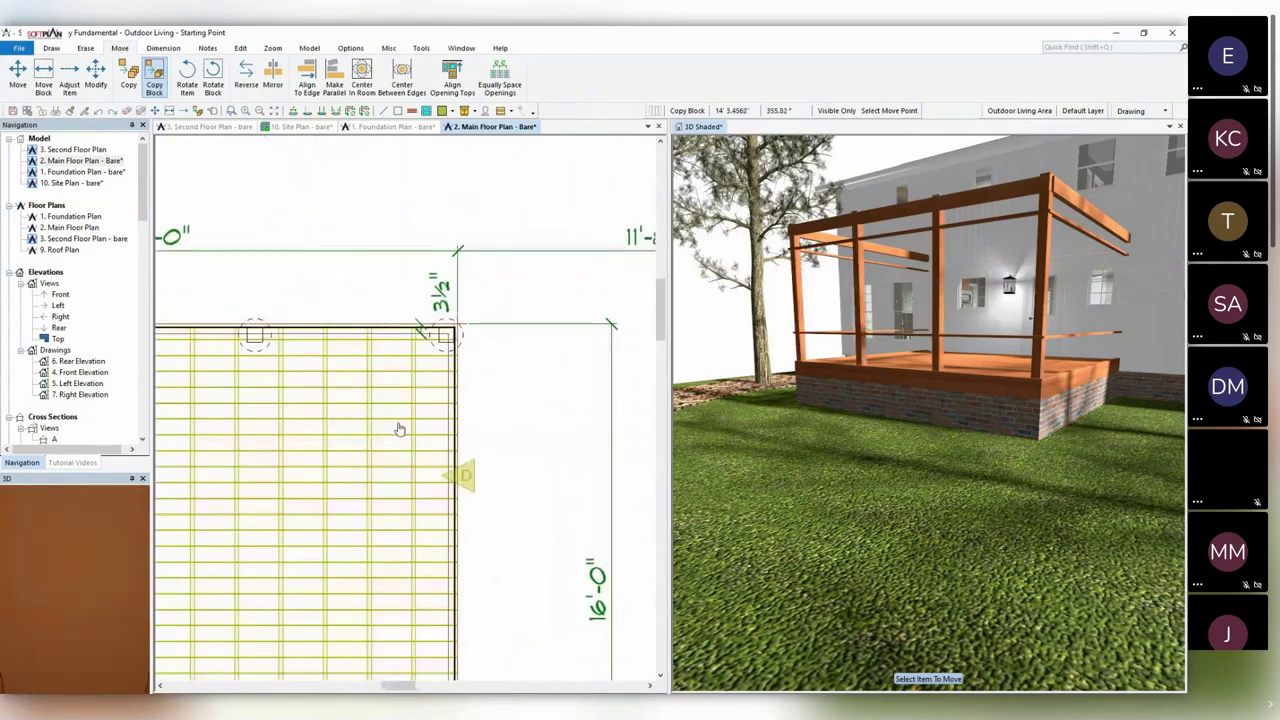
pyautogui.scroll(-4, 399, 429)
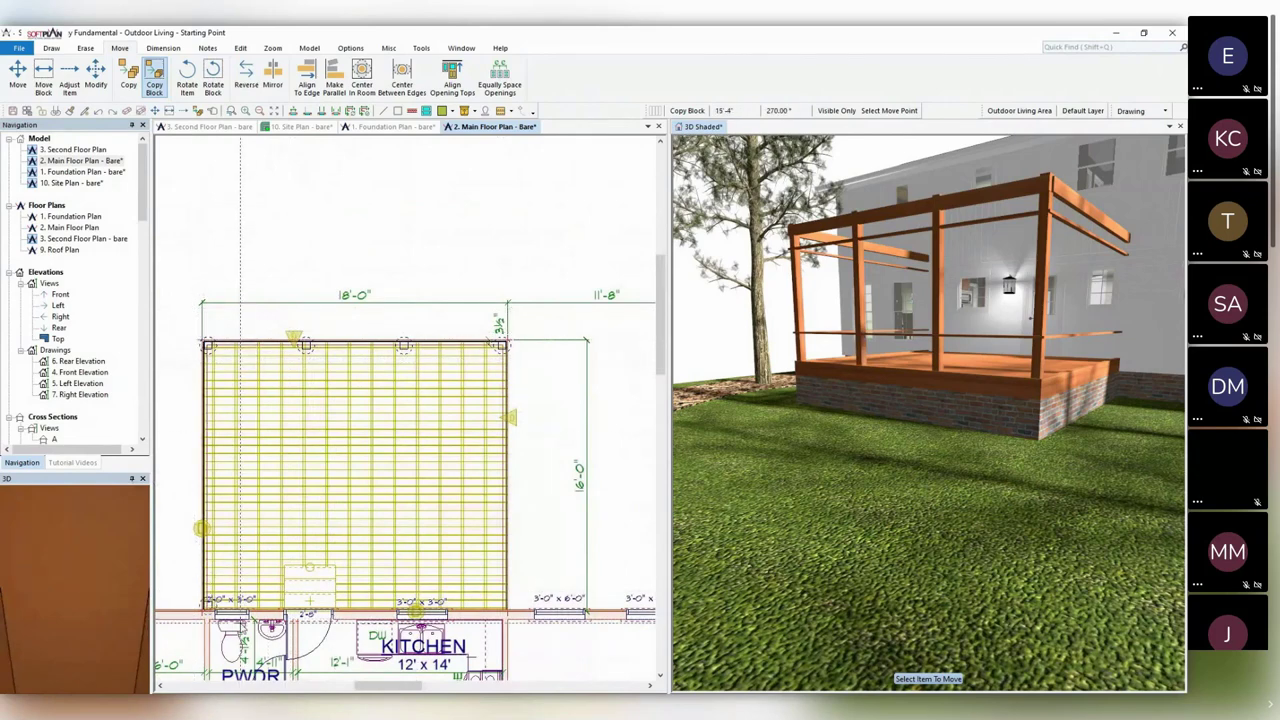
pyautogui.click(240, 621)
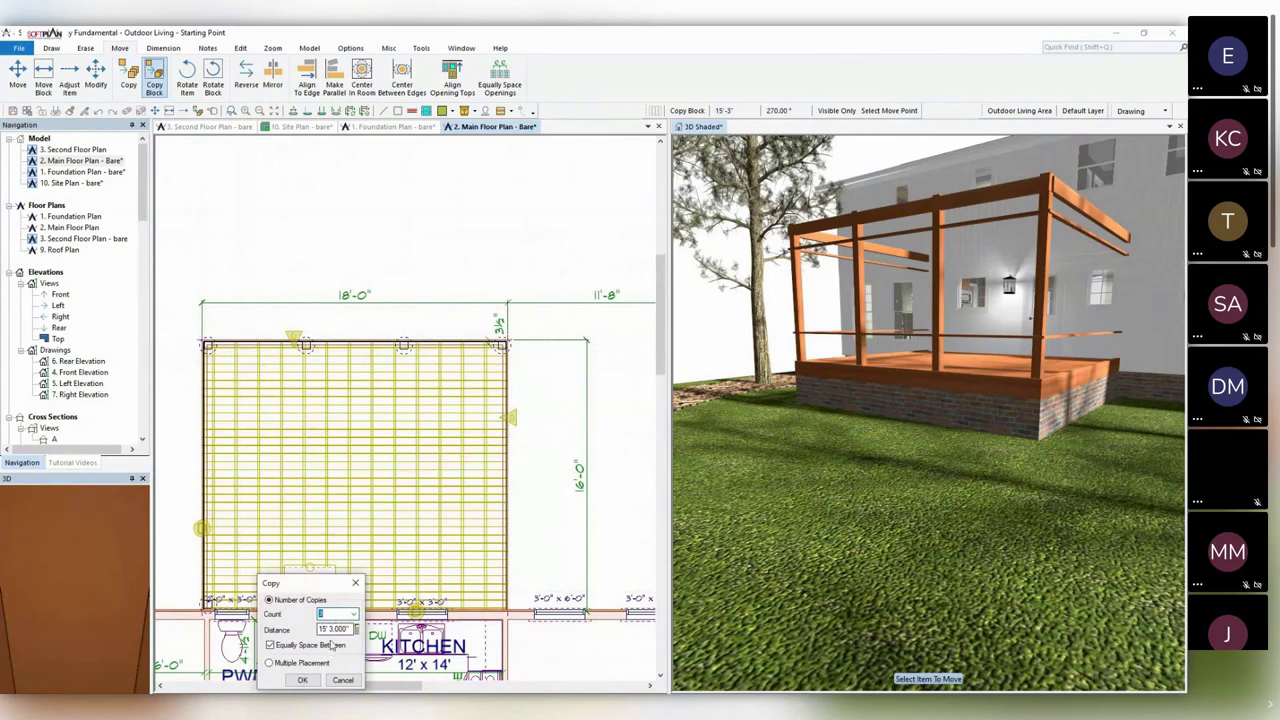
pyautogui.click(302, 680)
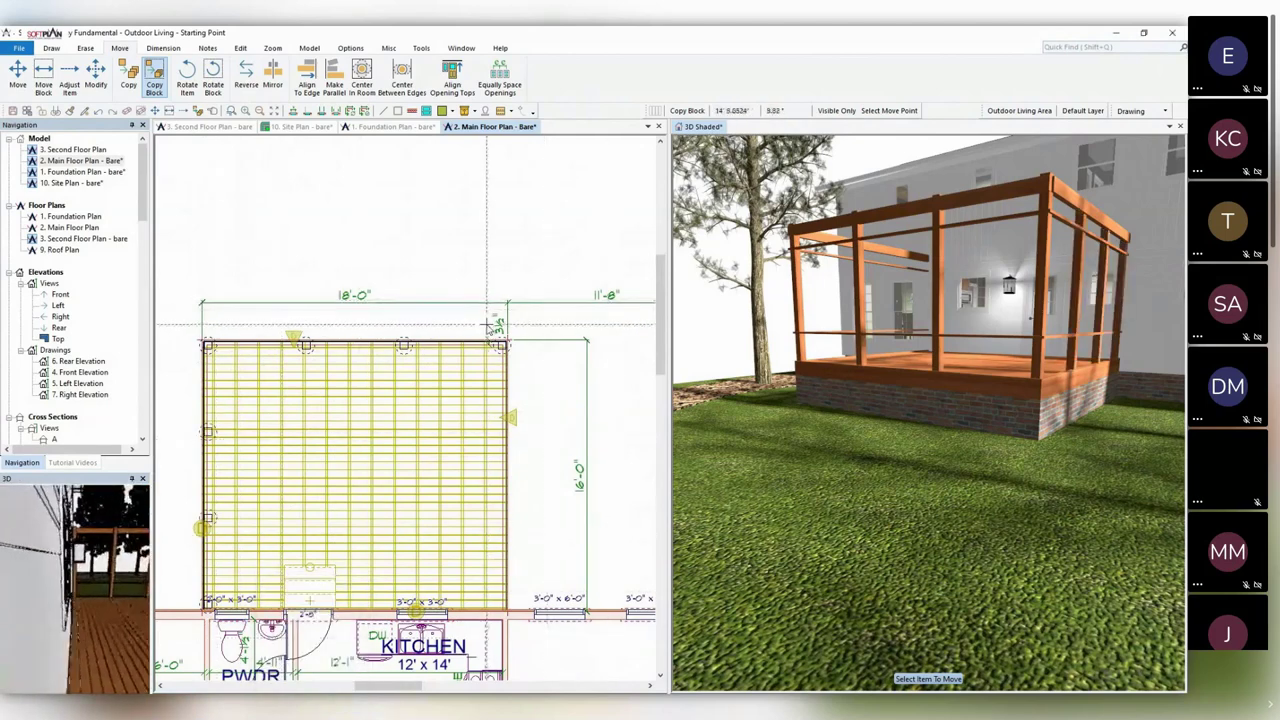
# Block-copy the kitchen-side corner post 15' 3" toward the house, setting 3 copies equally spaced.
pyautogui.click(544, 626)
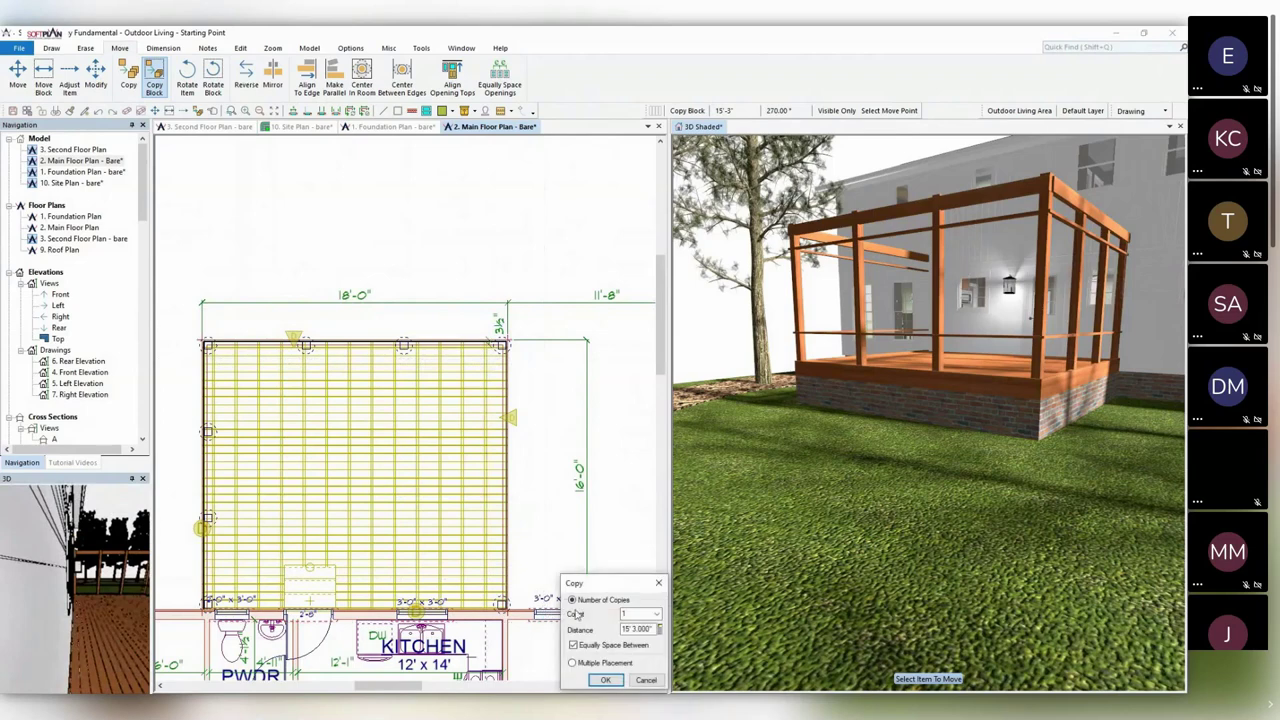
pyautogui.click(656, 614)
pyautogui.click(628, 653)
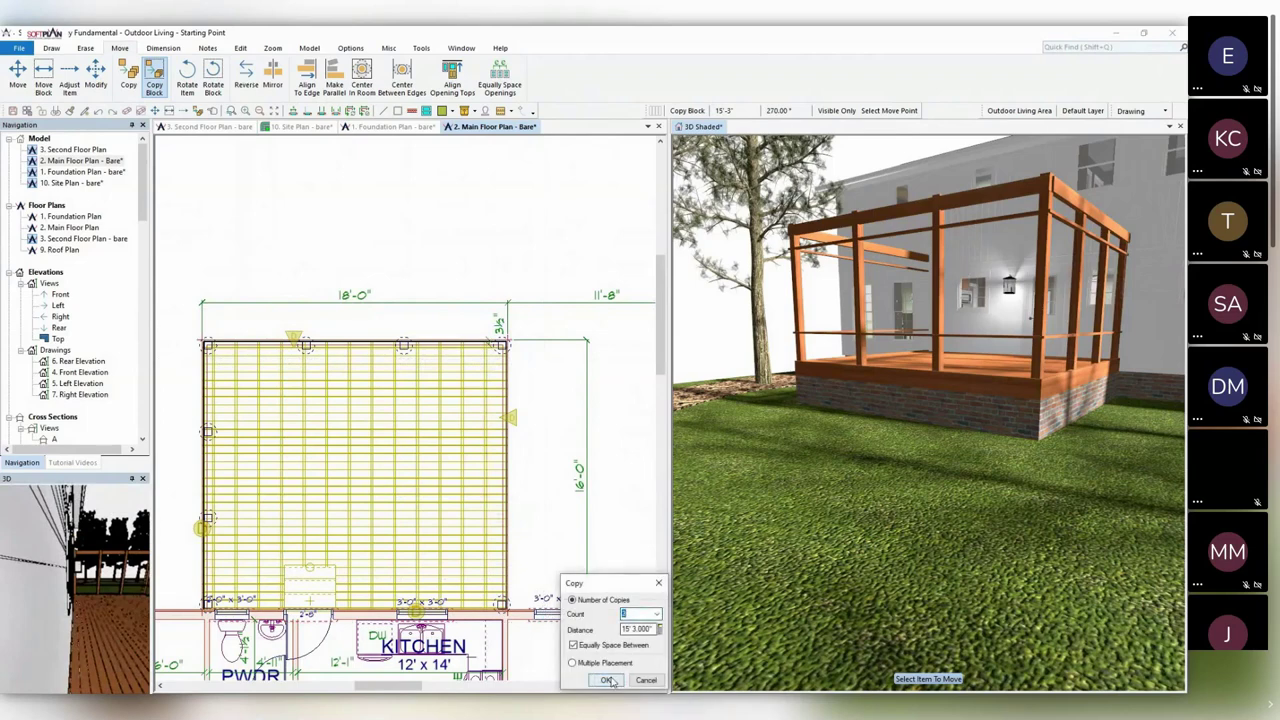
pyautogui.click(606, 680)
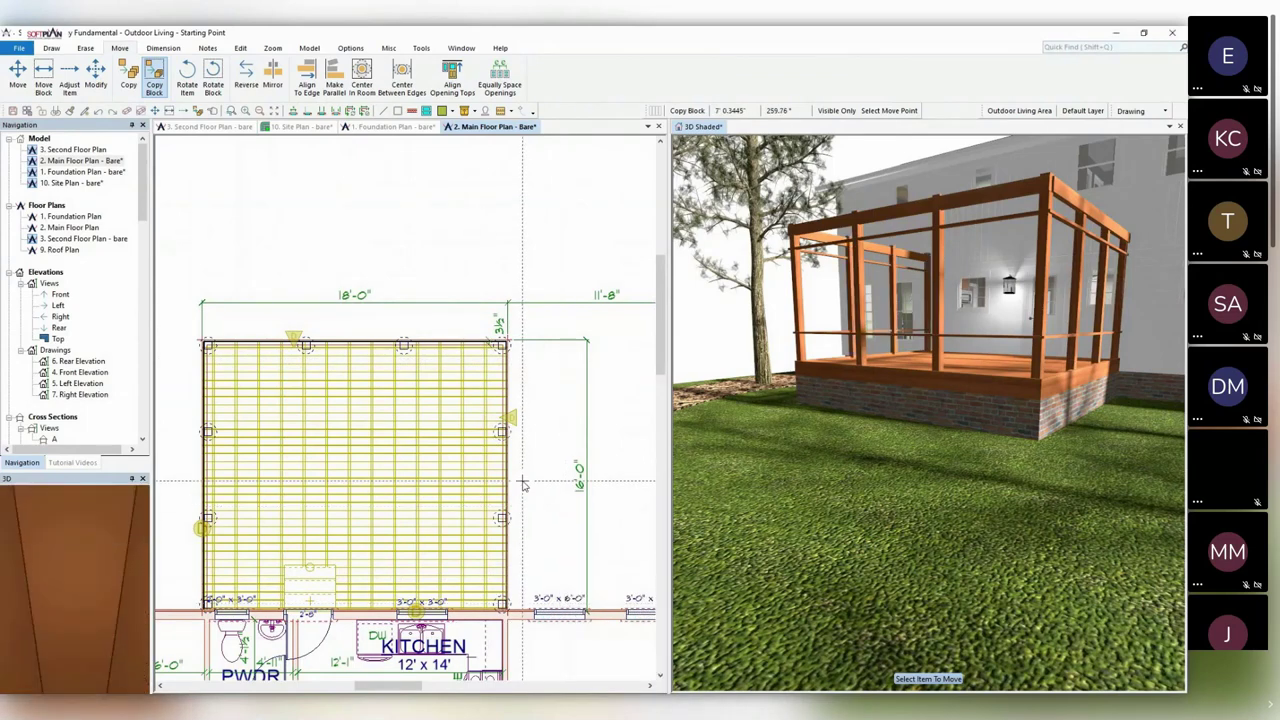
# Try to adjust the height of the powder-room-side screened wall by its top midpoint in the 3D view.
pyautogui.click(1038, 256)
pyautogui.moveTo(1035, 254); pyautogui.dragTo(1040, 261, button='middle')
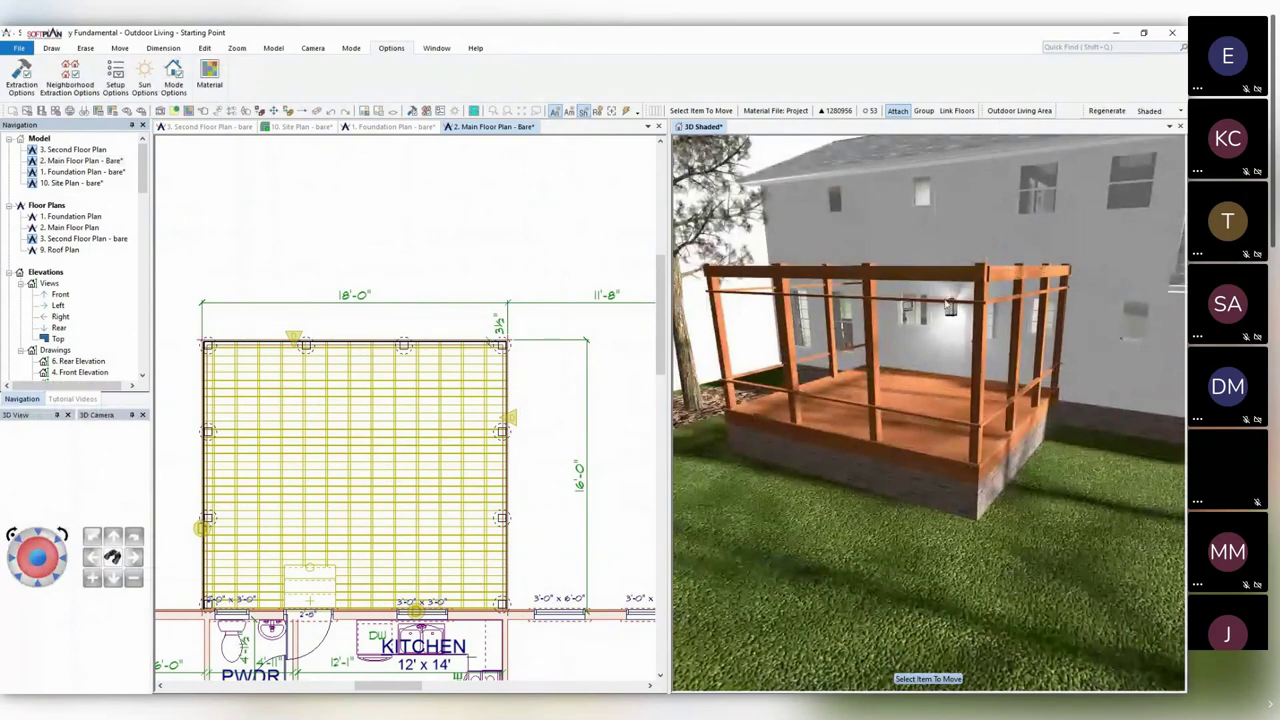
pyautogui.moveTo(948, 303); pyautogui.dragTo(1184, 319, button='middle')
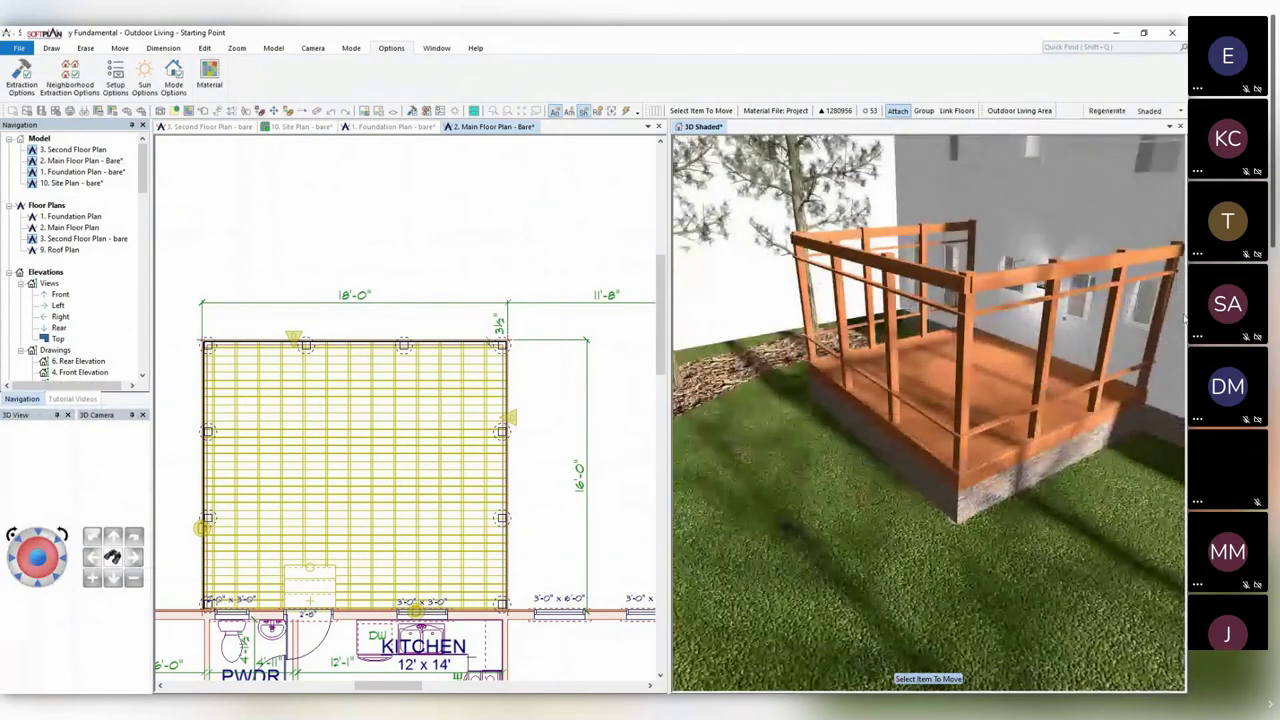
pyautogui.press('Escape')
pyautogui.click(1038, 270)
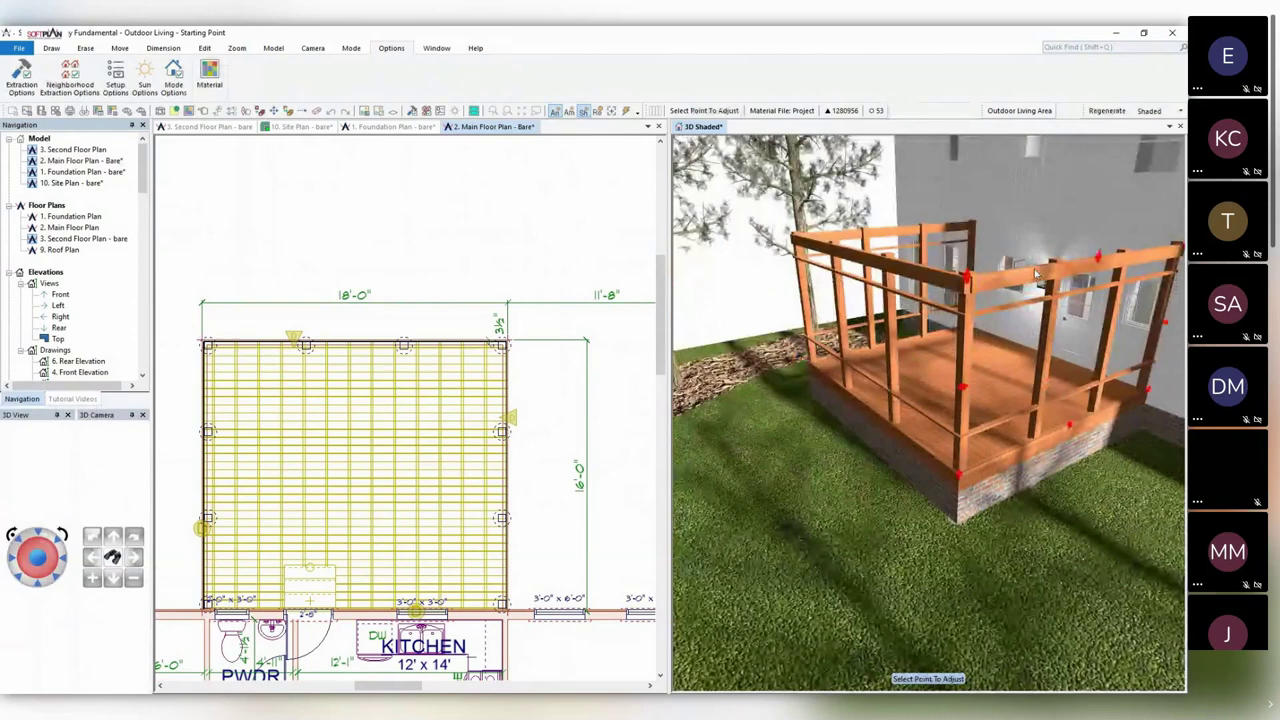
pyautogui.click(1099, 258)
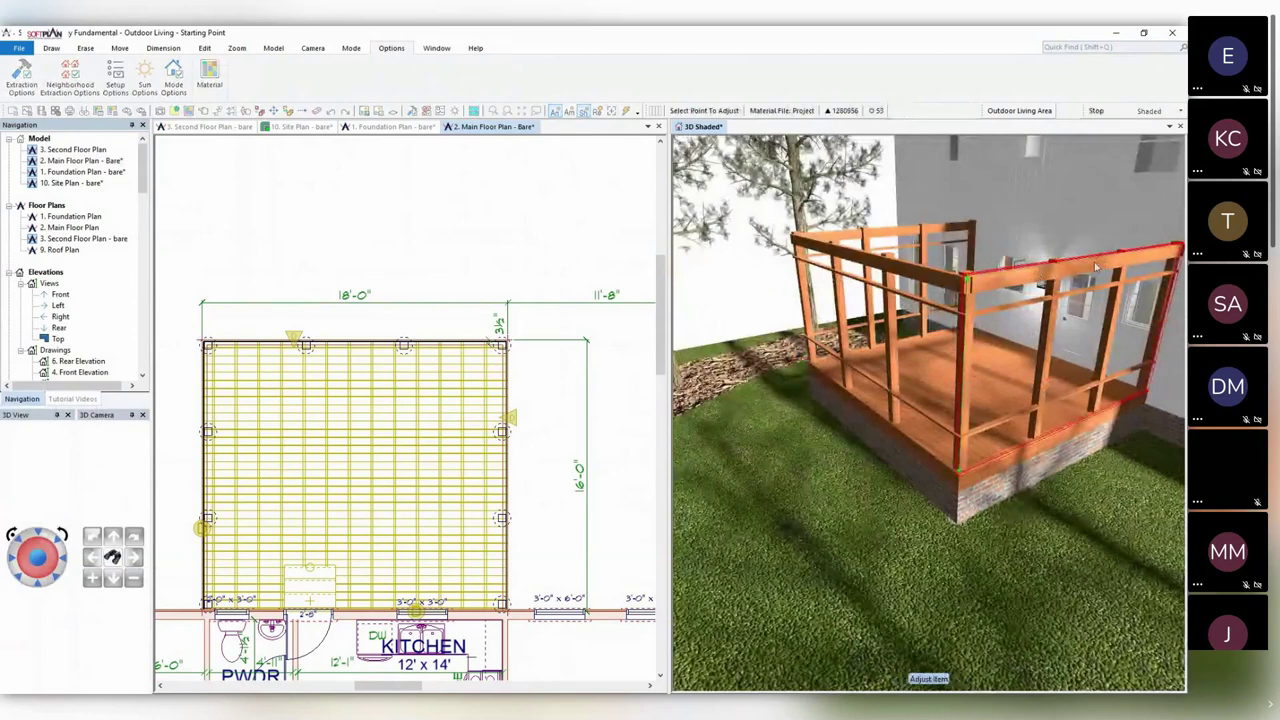
pyautogui.click(1096, 266)
# Check the 3.5" Screened Wall's properties on the porch side and close them without changes.
pyautogui.moveTo(1037, 292); pyautogui.dragTo(1040, 295, button='middle')
pyautogui.moveTo(1040, 296); pyautogui.dragTo(1040, 300)
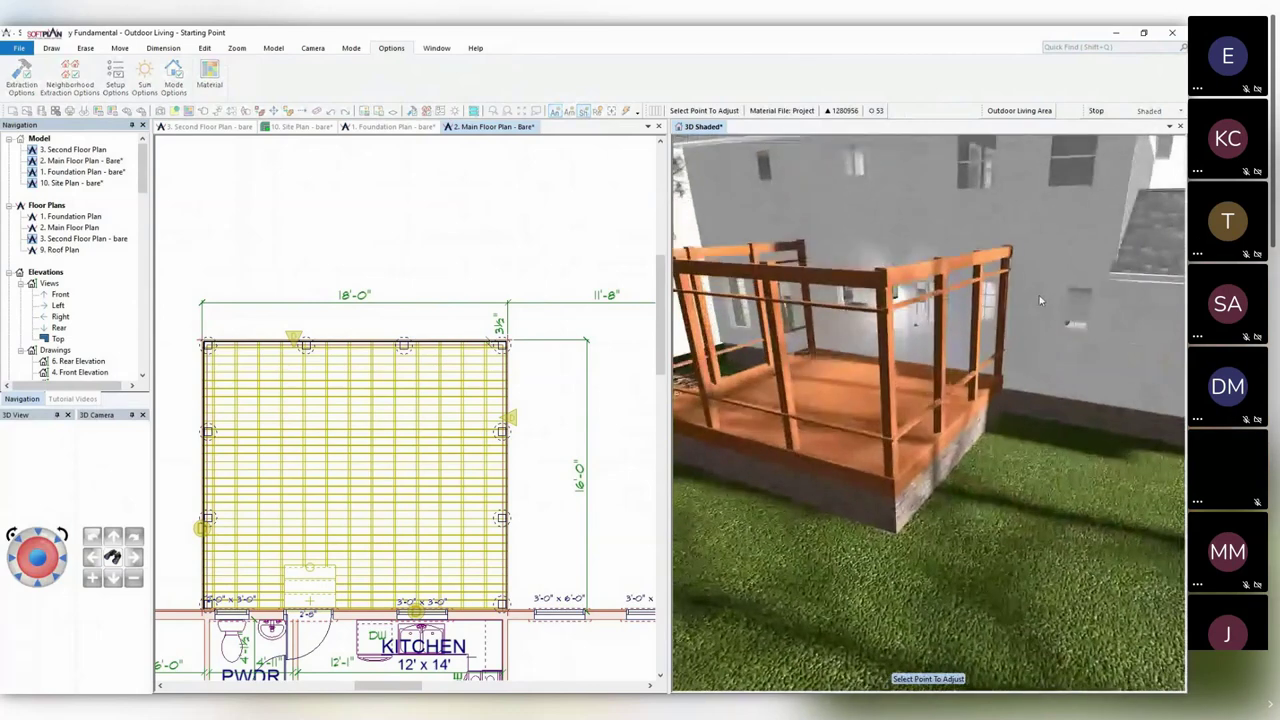
pyautogui.rightClick(928, 277)
pyautogui.rightClick(938, 270)
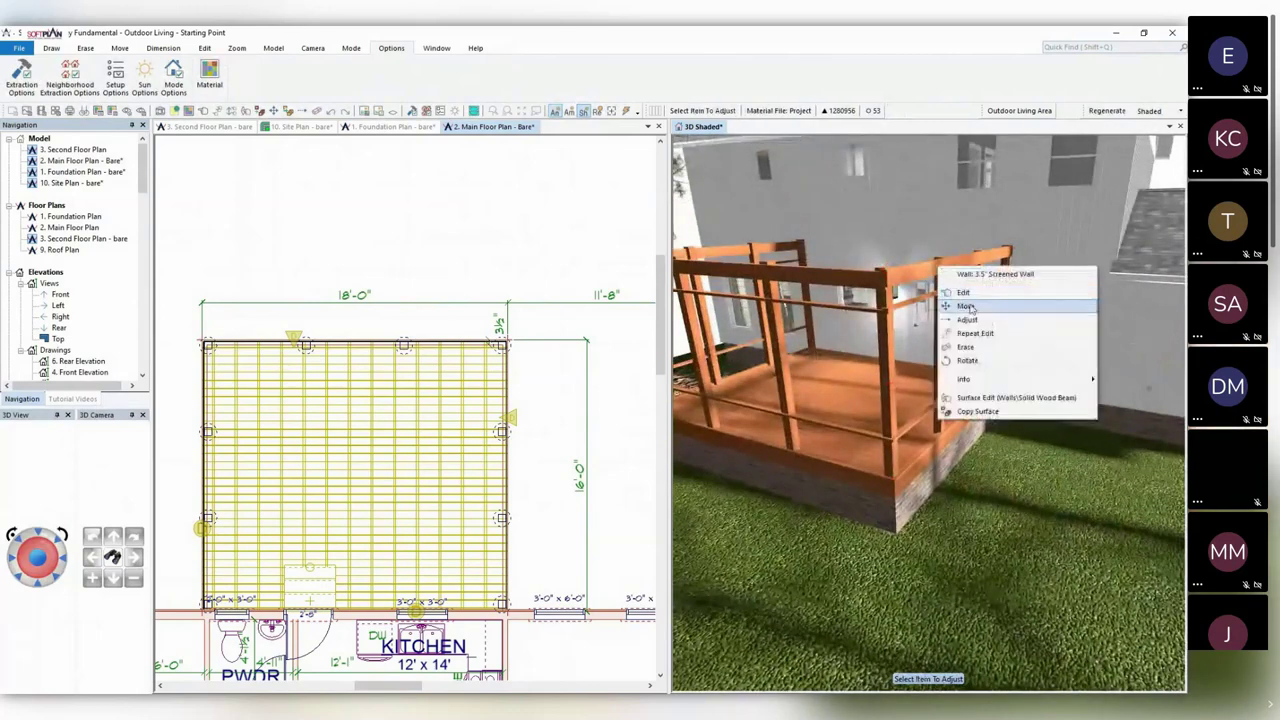
pyautogui.press('Escape')
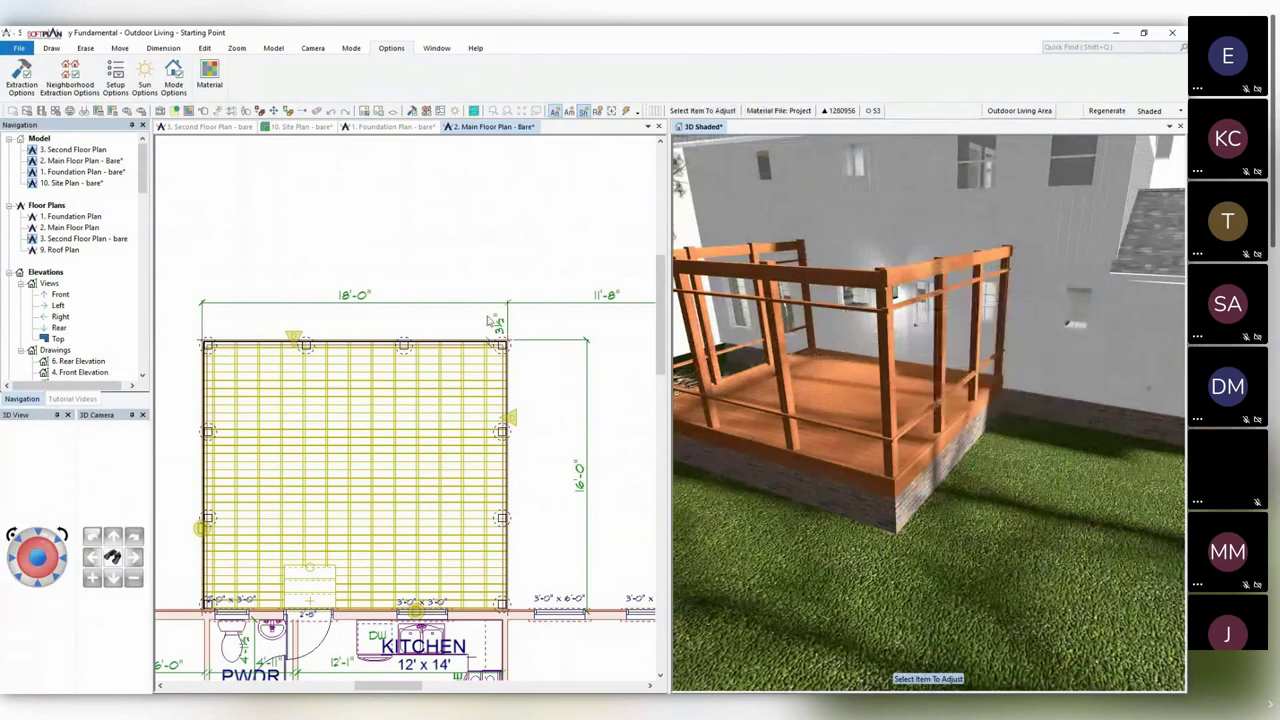
pyautogui.doubleClick(380, 313)
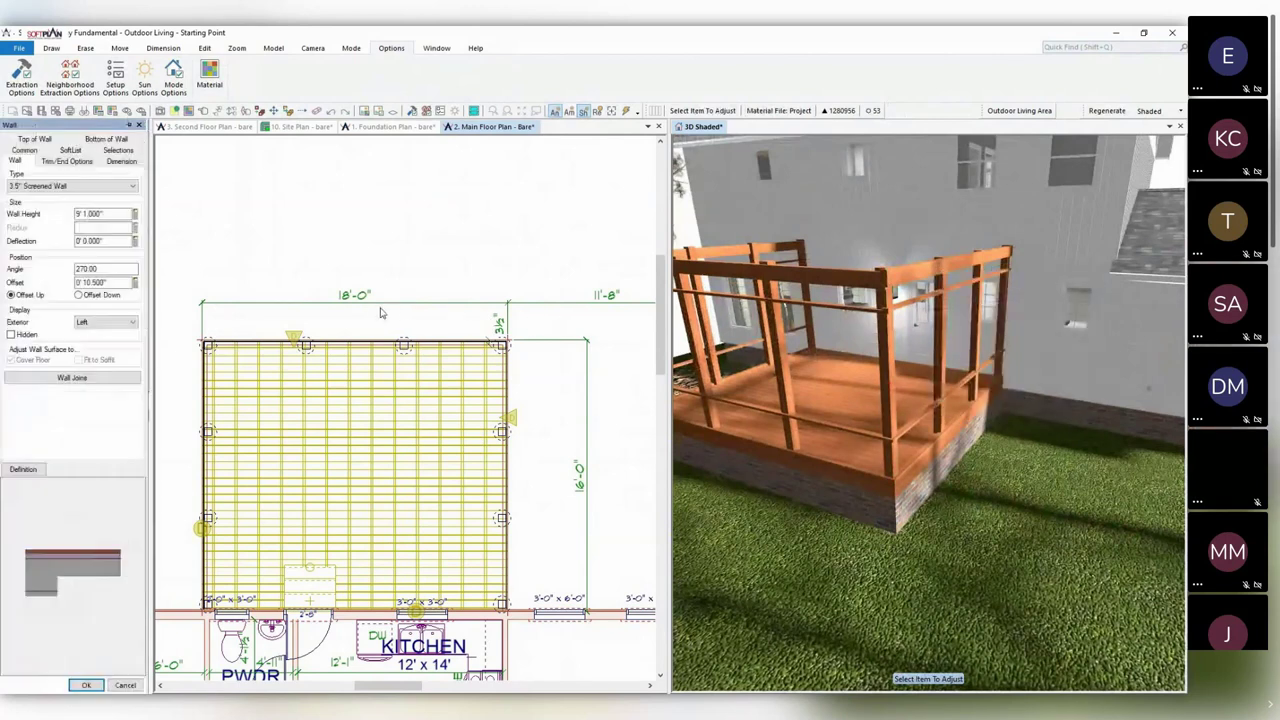
pyautogui.press('Escape')
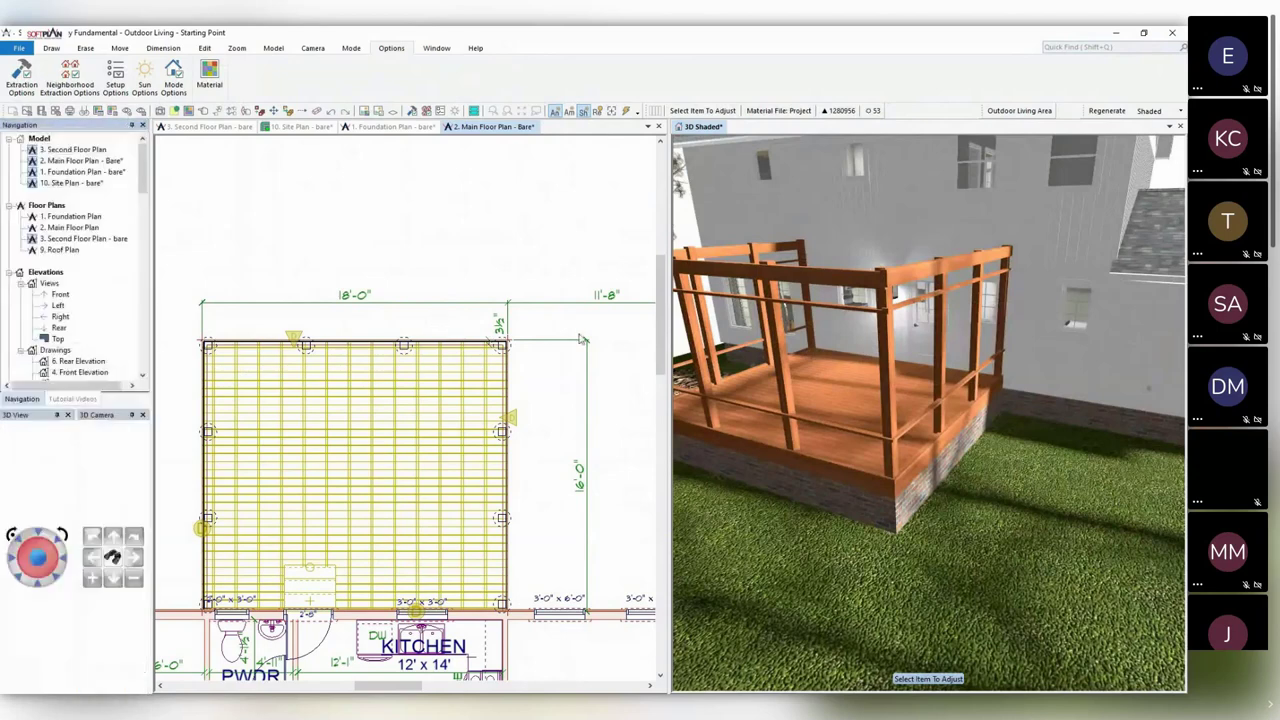
# Set the wall height of the porch's rear 3.5" Screened Wall to 9' 1".
pyautogui.rightClick(786, 279)
pyautogui.click(829, 301)
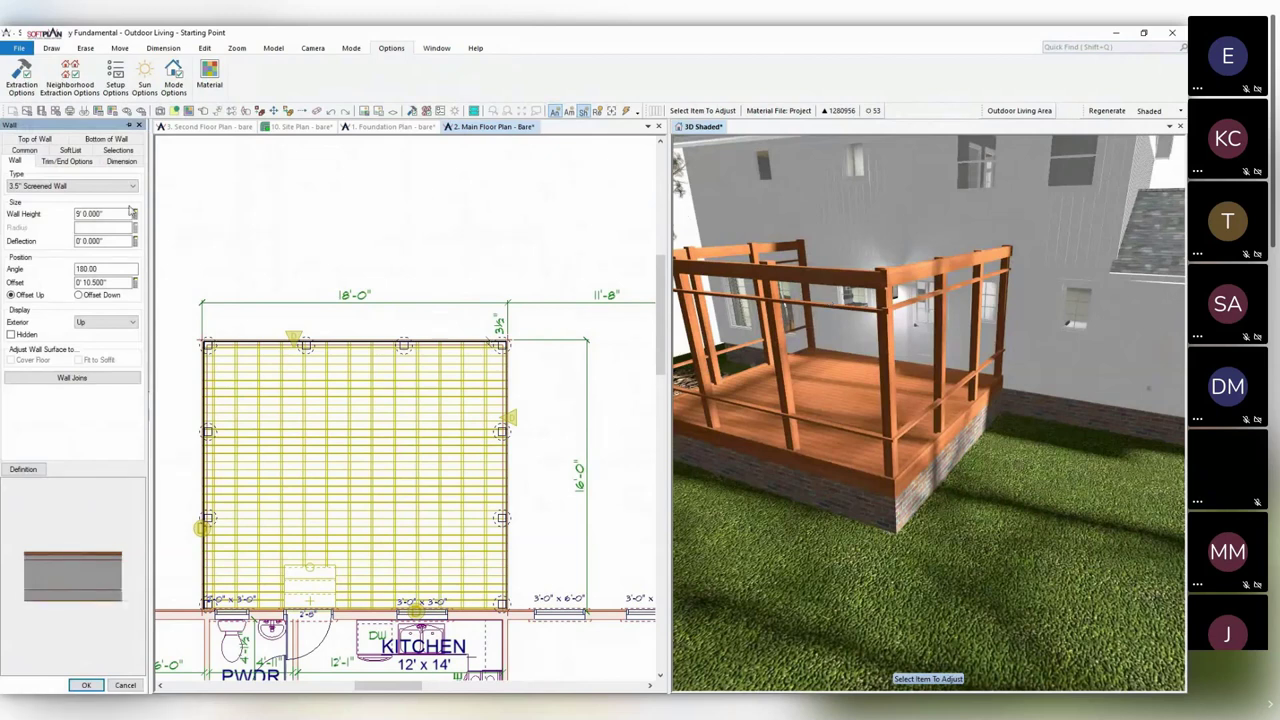
pyautogui.click(115, 214)
pyautogui.write("9'1")
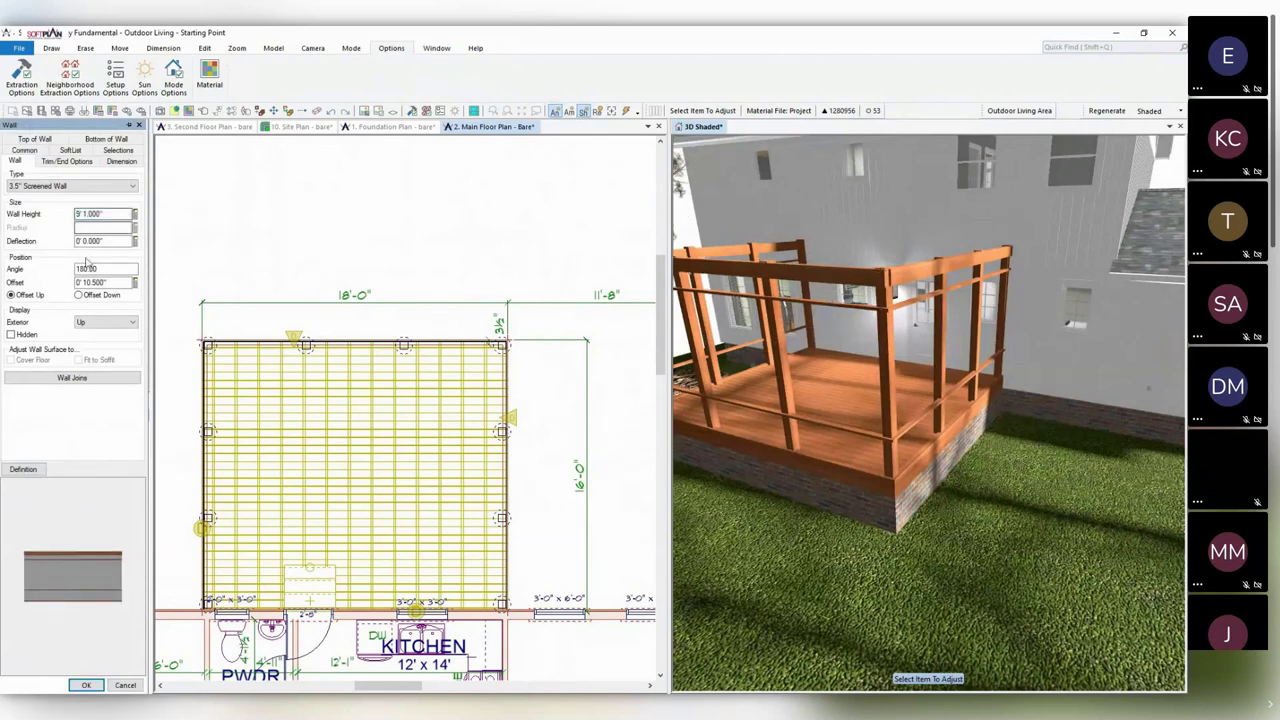
pyautogui.click(86, 685)
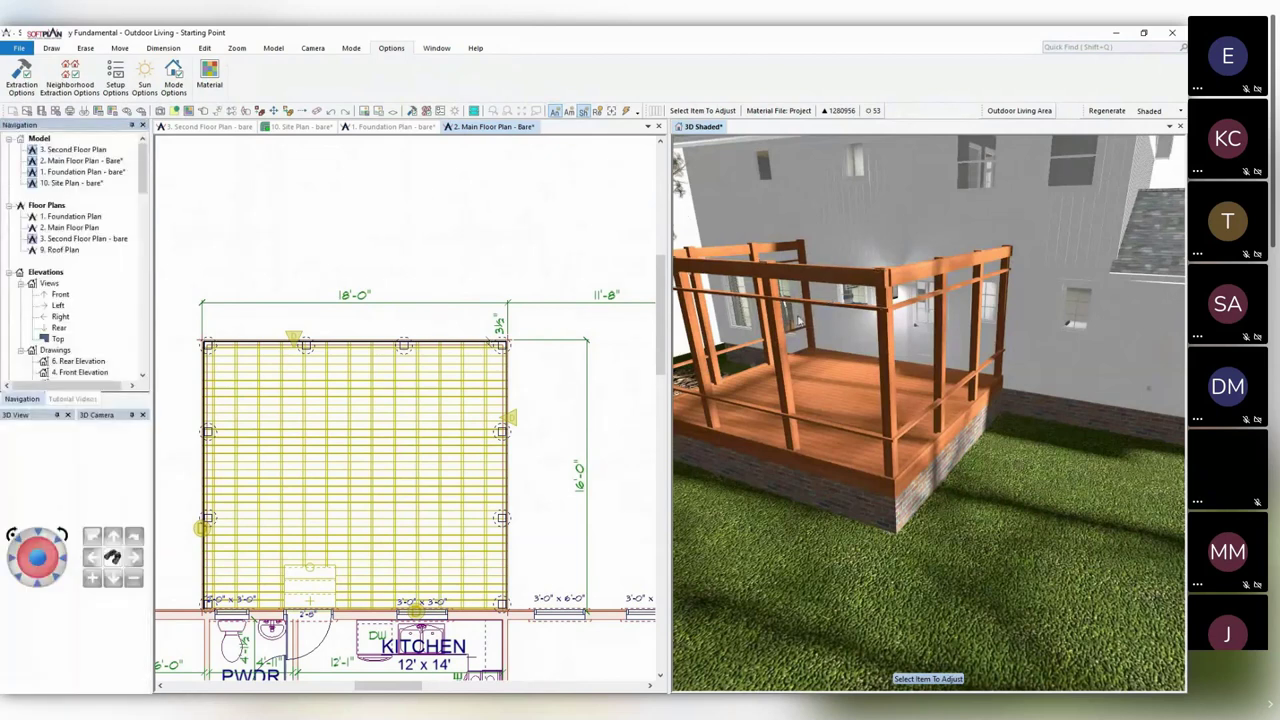
# Repeat the height edit on the kitchen-side screened wall of the porch.
pyautogui.moveTo(801, 322); pyautogui.dragTo(838, 247, button='middle')
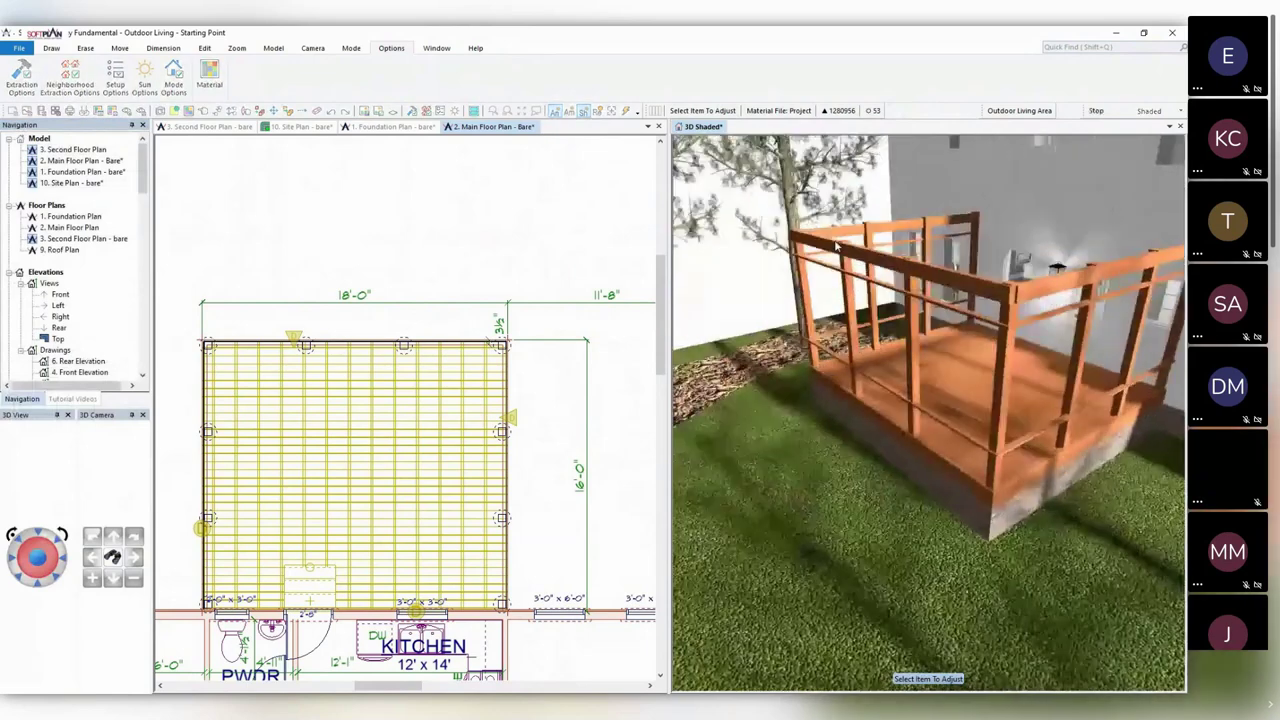
pyautogui.rightClick(900, 231)
pyautogui.click(983, 347)
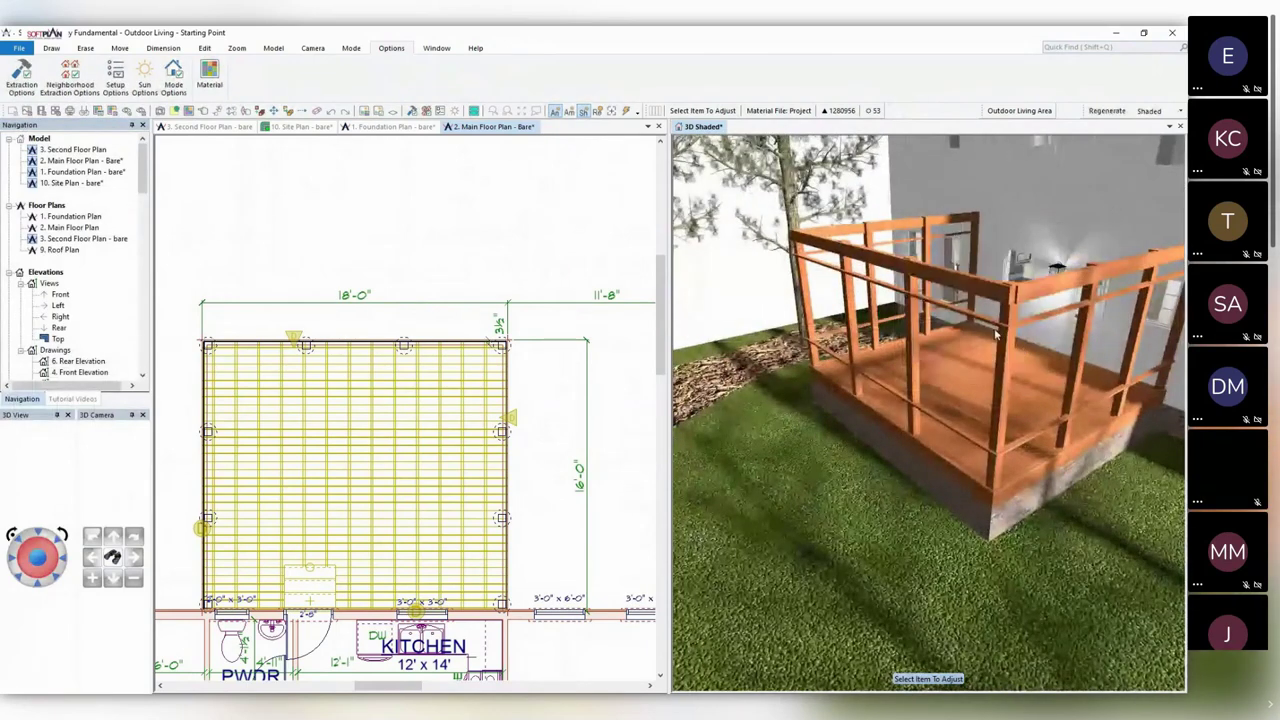
pyautogui.moveTo(963, 347); pyautogui.dragTo(967, 332, button='middle')
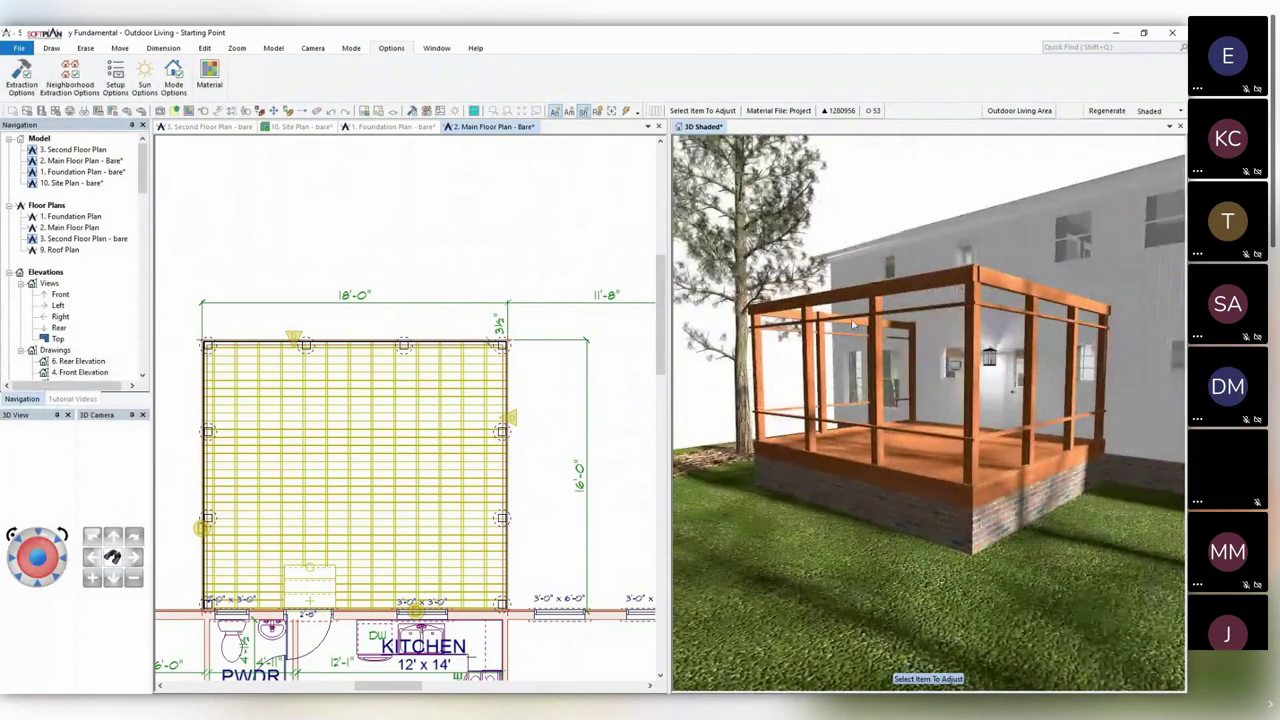
# Bring up the bare second floor plan in roof mode, with the porch outline in view.
pyautogui.click(460, 240)
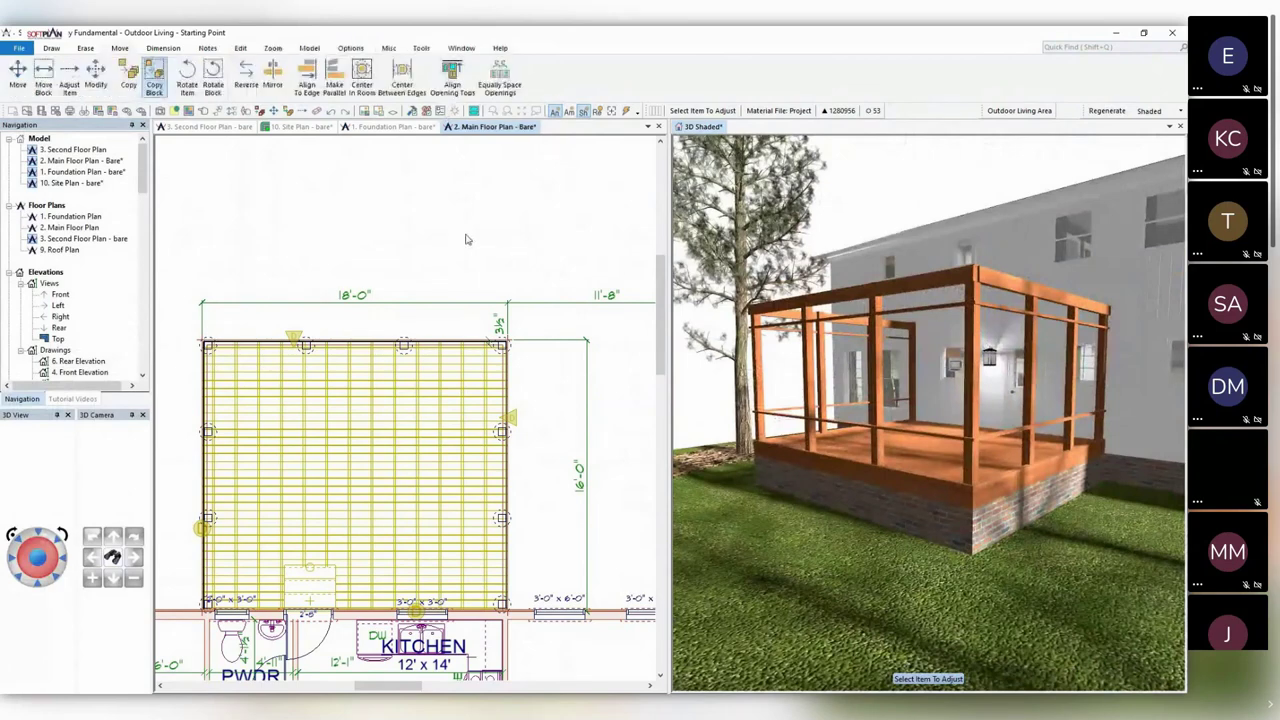
pyautogui.scroll(-3, 468, 255)
pyautogui.moveTo(441, 308); pyautogui.dragTo(453, 285, button='middle')
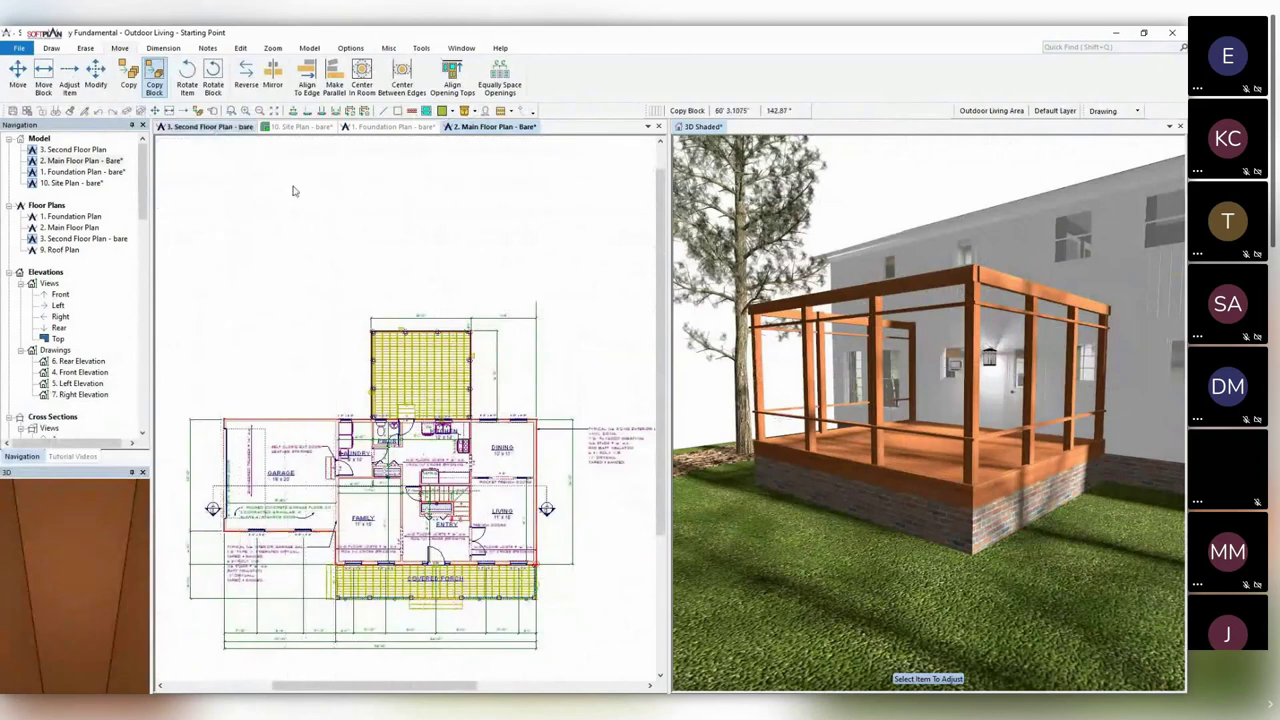
pyautogui.moveTo(429, 314); pyautogui.dragTo(477, 252, button='middle')
pyautogui.press('r')
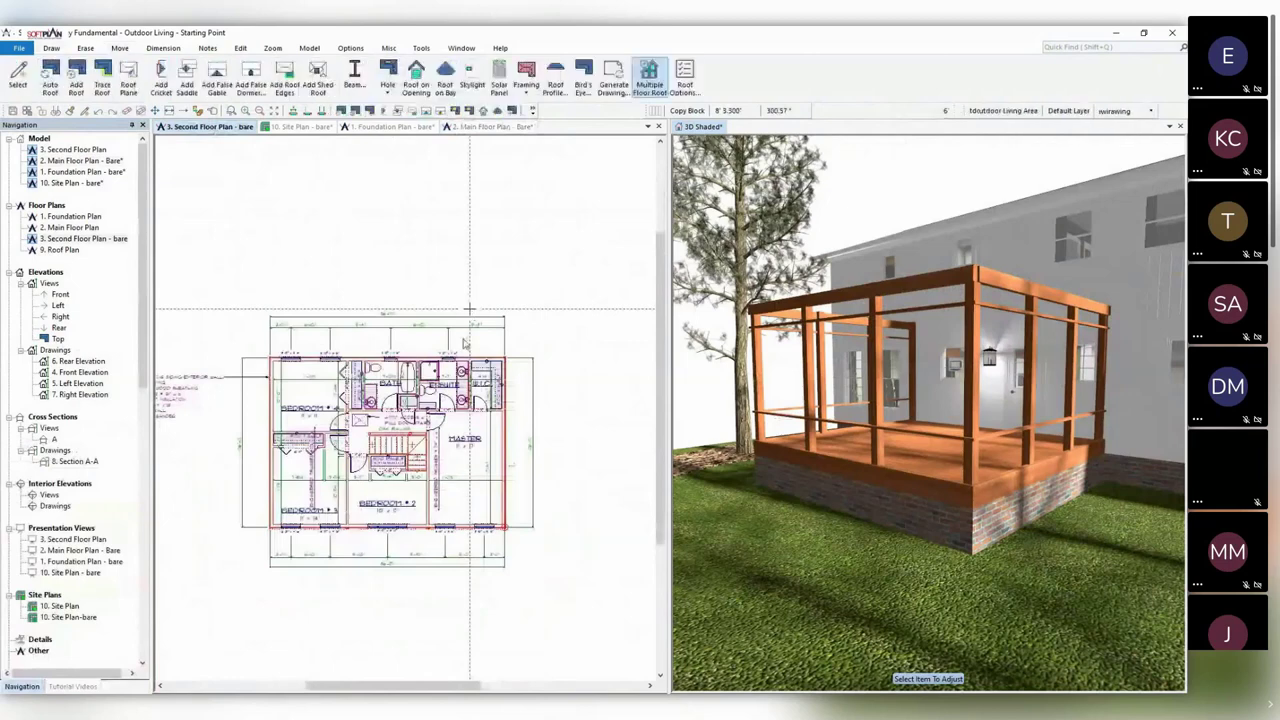
pyautogui.moveTo(429, 429); pyautogui.dragTo(532, 402, button='middle')
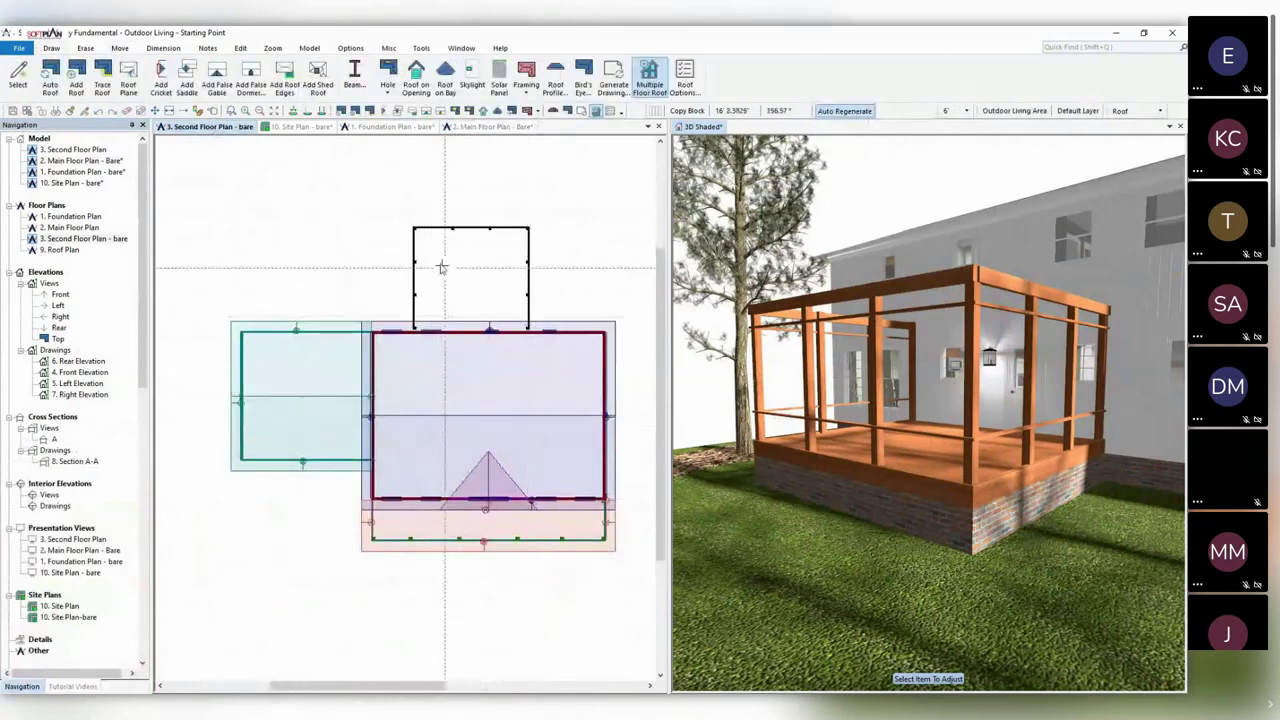
pyautogui.scroll(2, 406, 409)
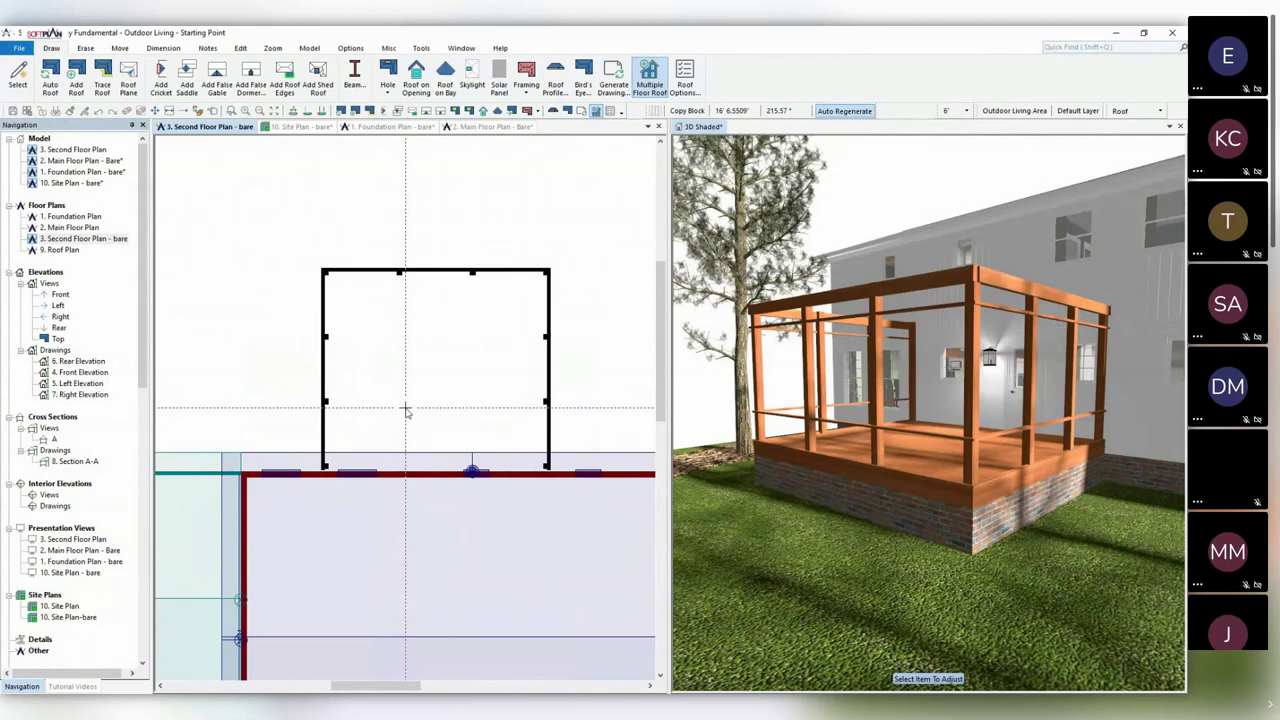
pyautogui.scroll(-2, 437, 200)
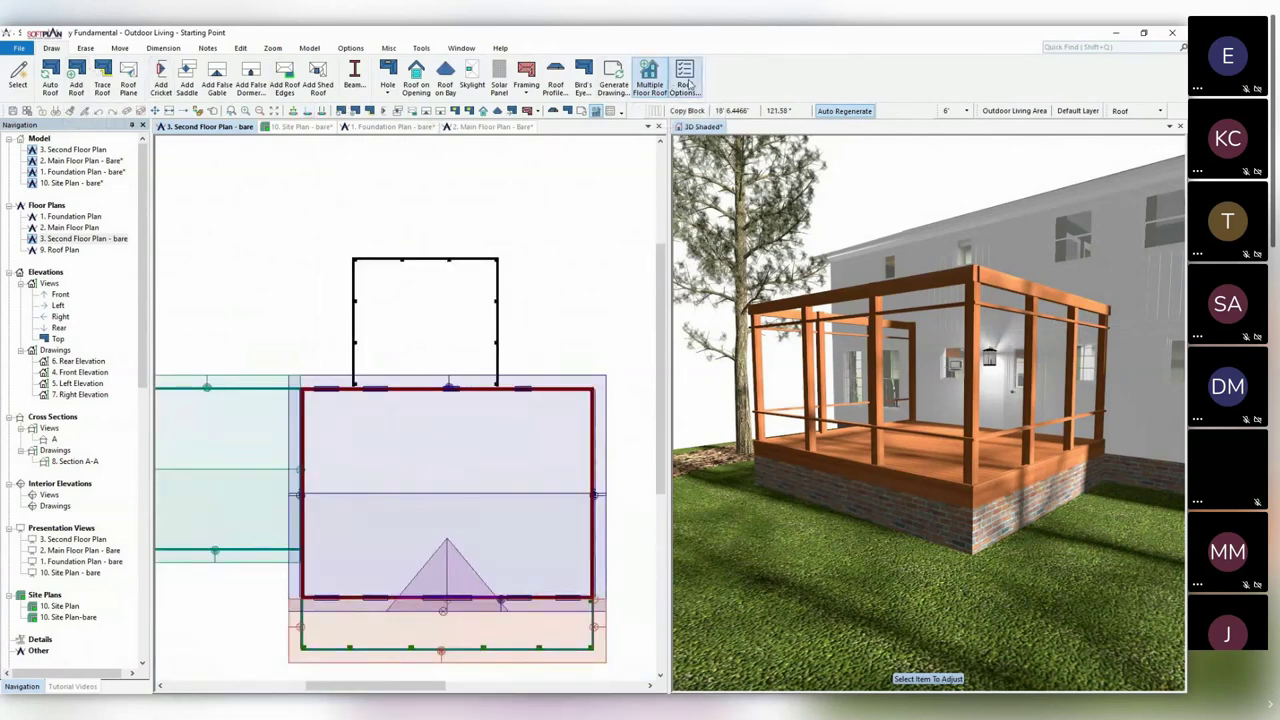
# Set the roof pitch to 5 in the roof options, keeping the 18" overhang.
pyautogui.click(625, 187)
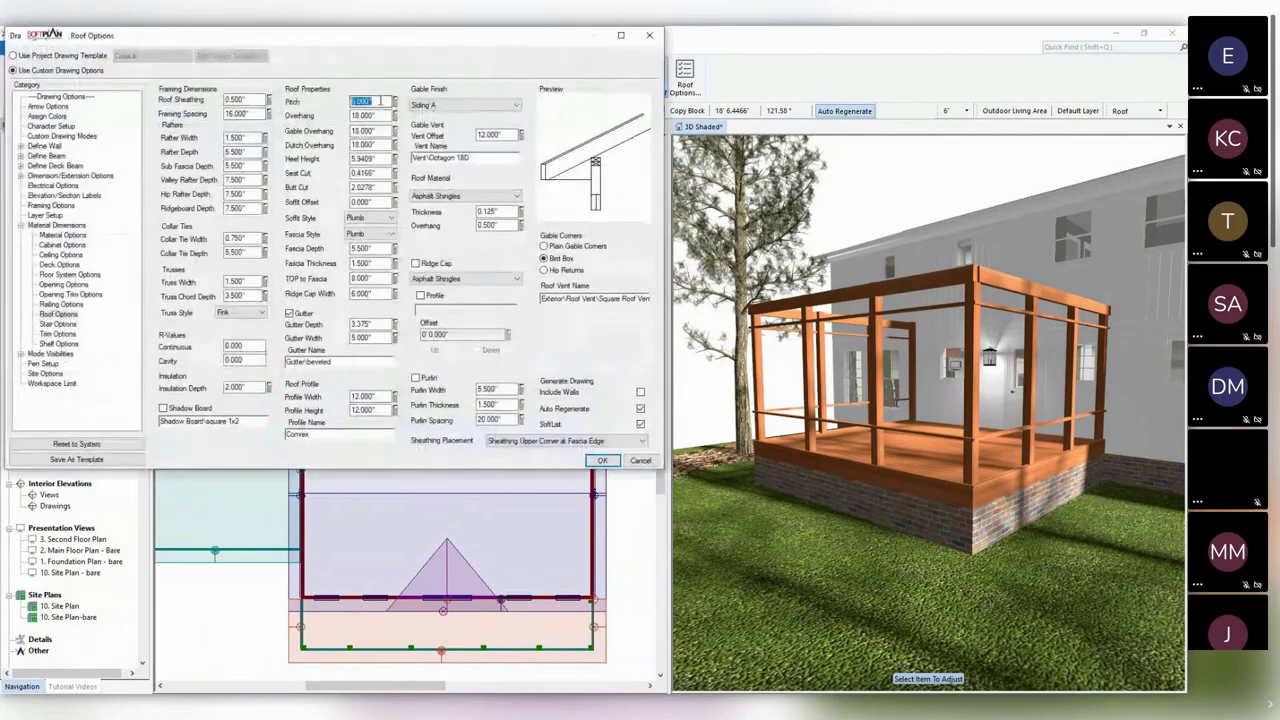
pyautogui.write('5')
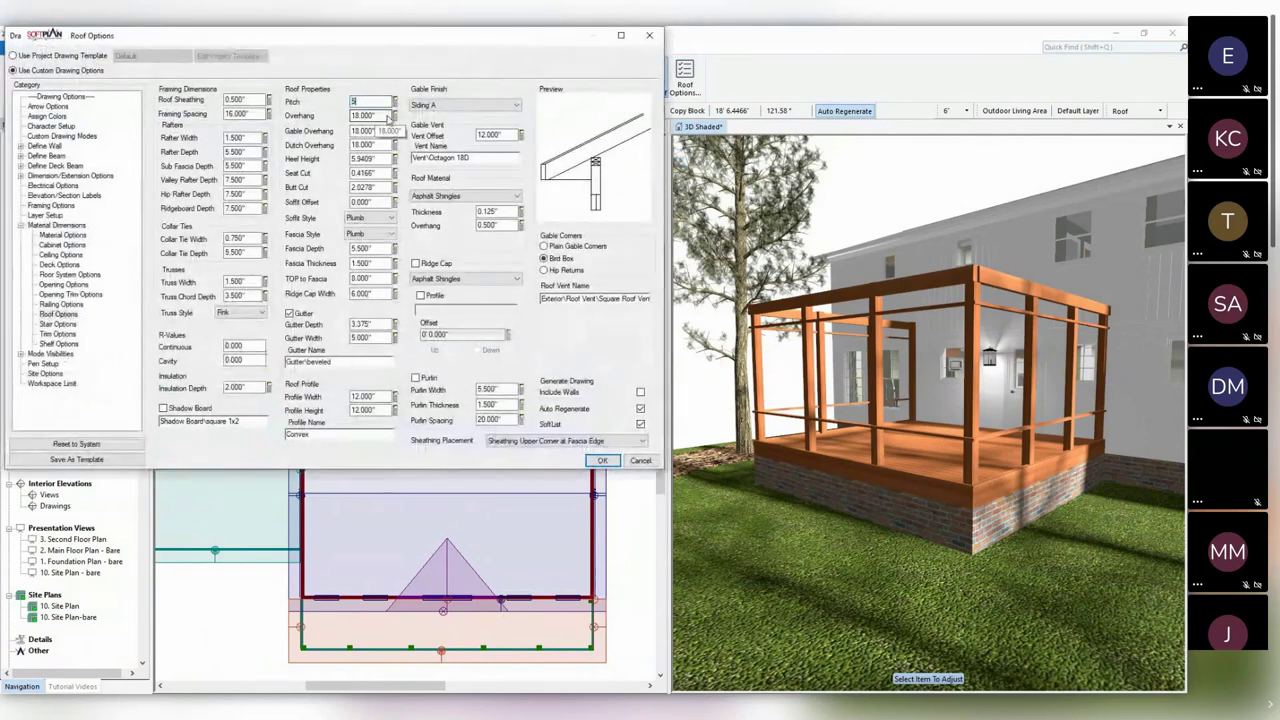
pyautogui.doubleClick(381, 115)
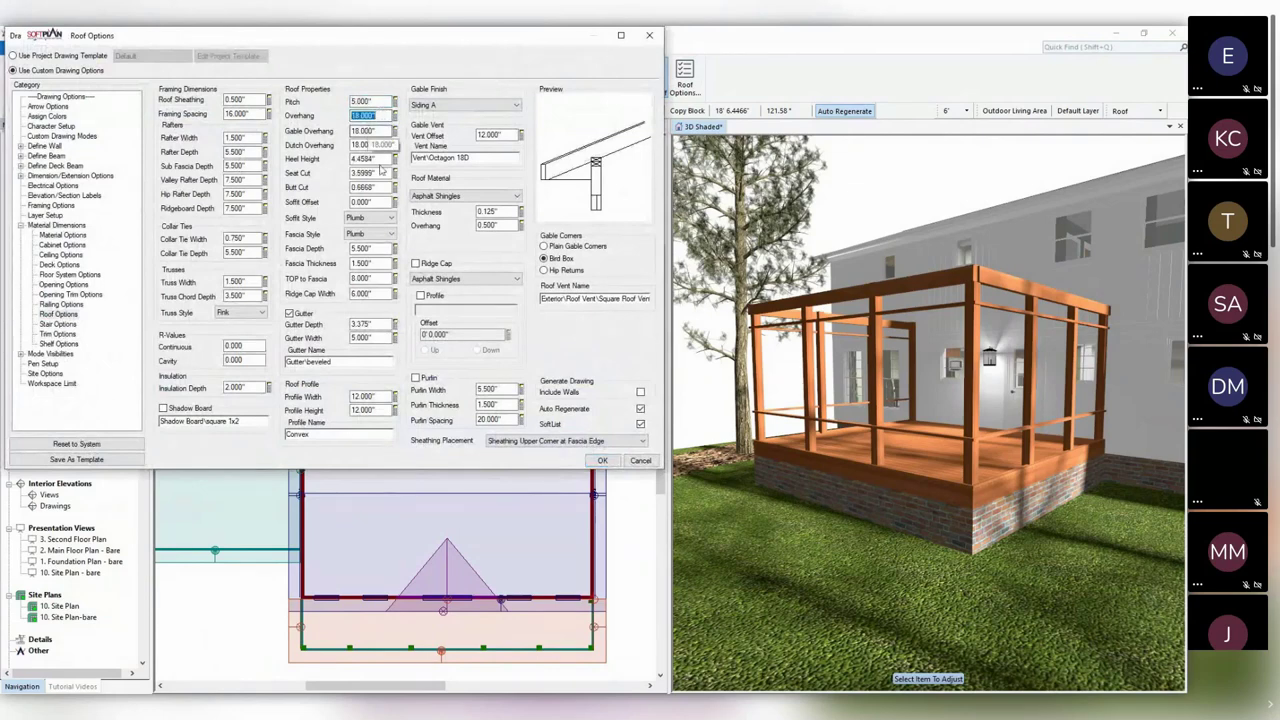
pyautogui.click(602, 461)
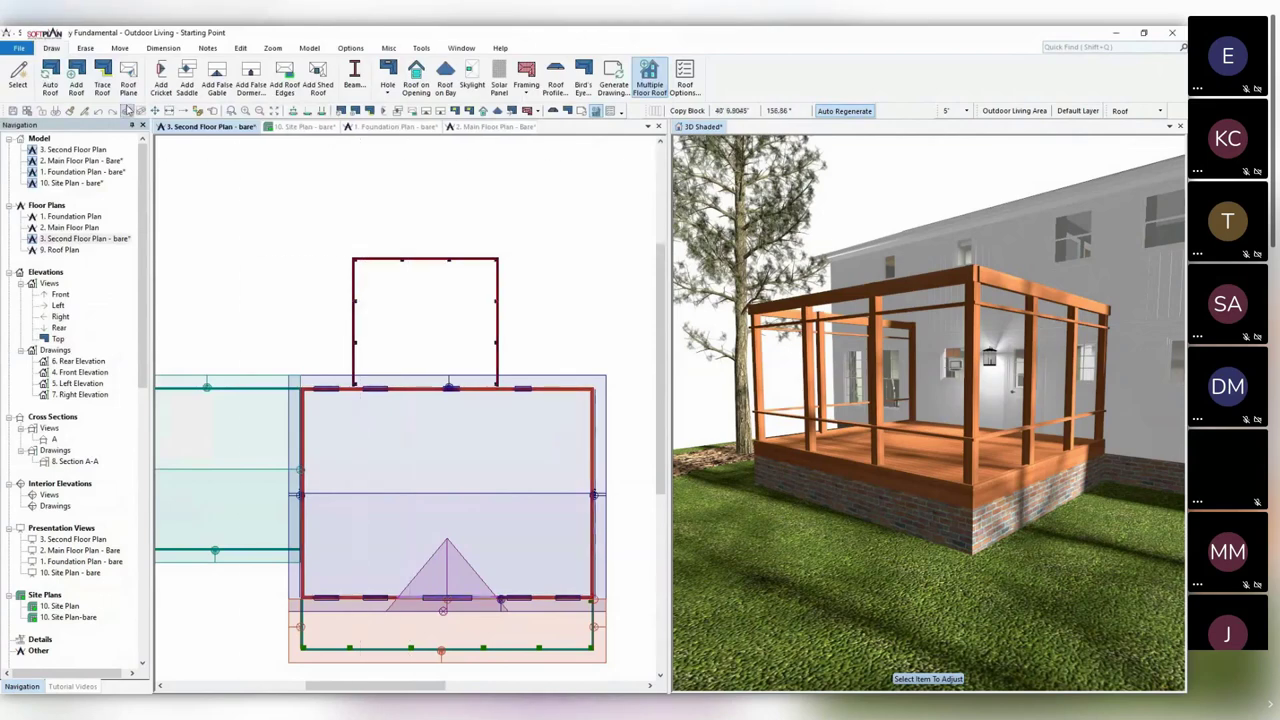
# Trace a roof around the four outer corners of the screened porch, ending at the house wall.
pyautogui.click(102, 78)
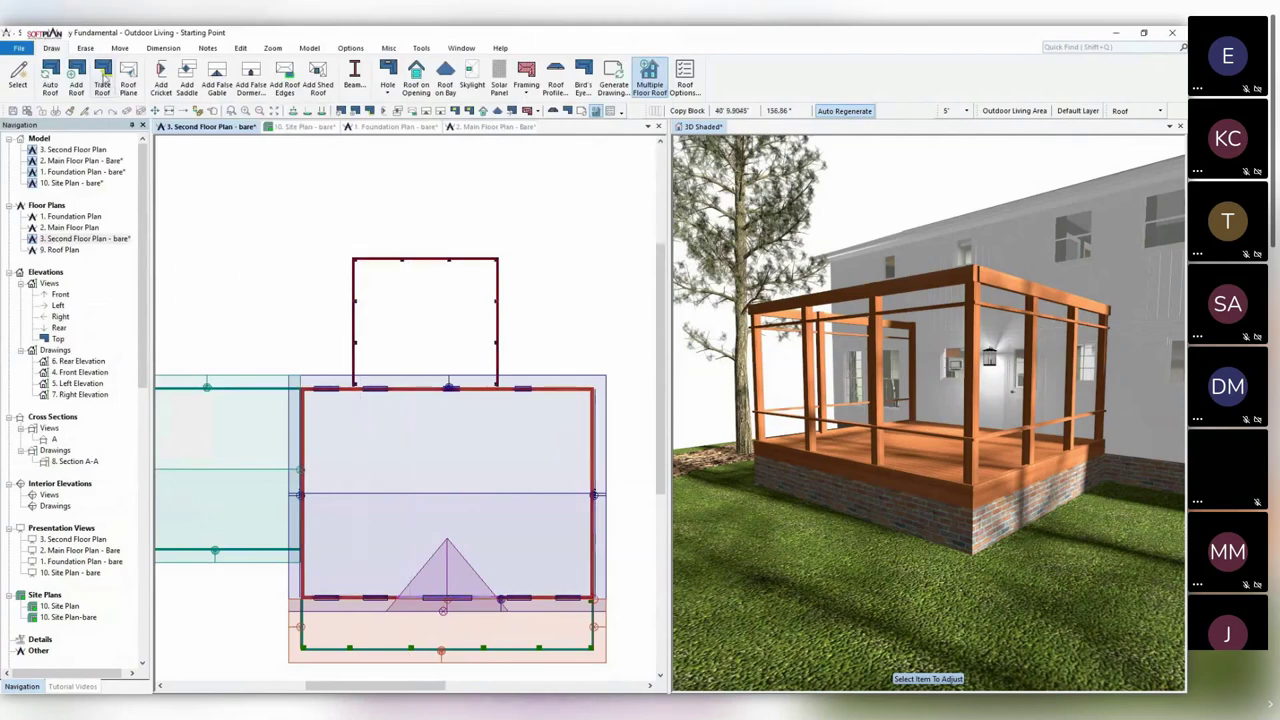
pyautogui.click(501, 257)
pyautogui.click(502, 384)
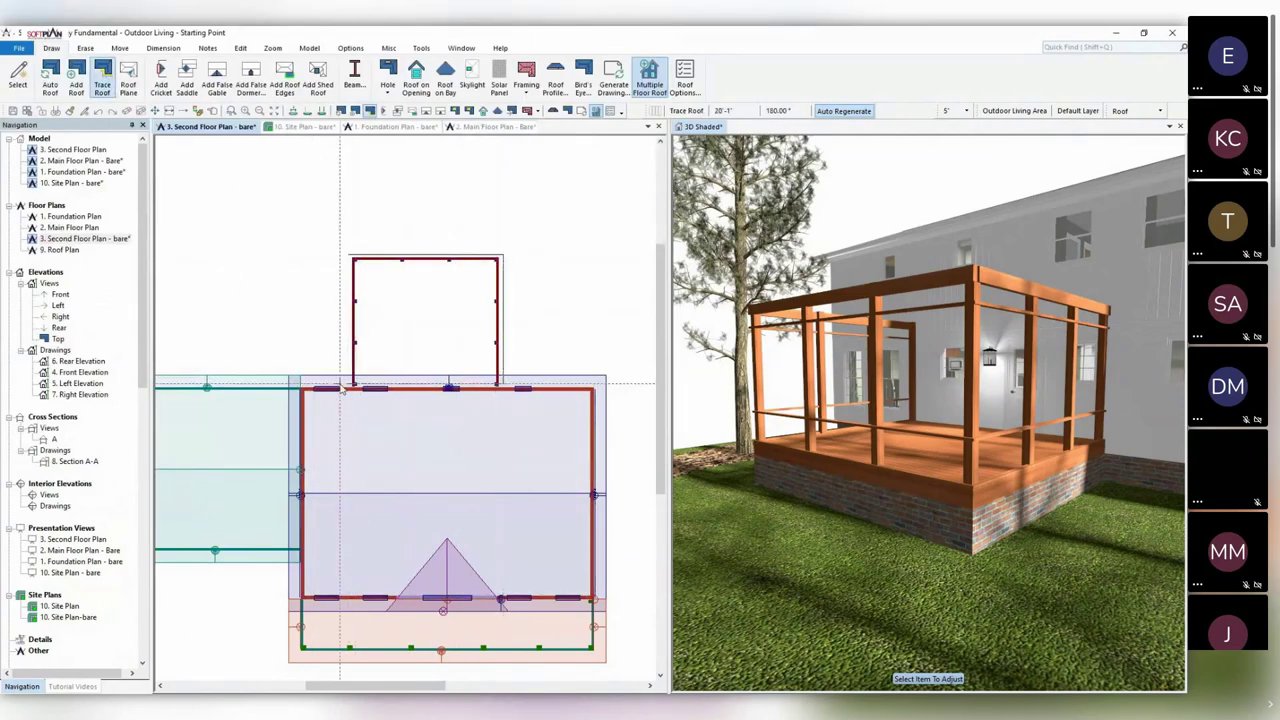
pyautogui.click(352, 386)
pyautogui.click(352, 258)
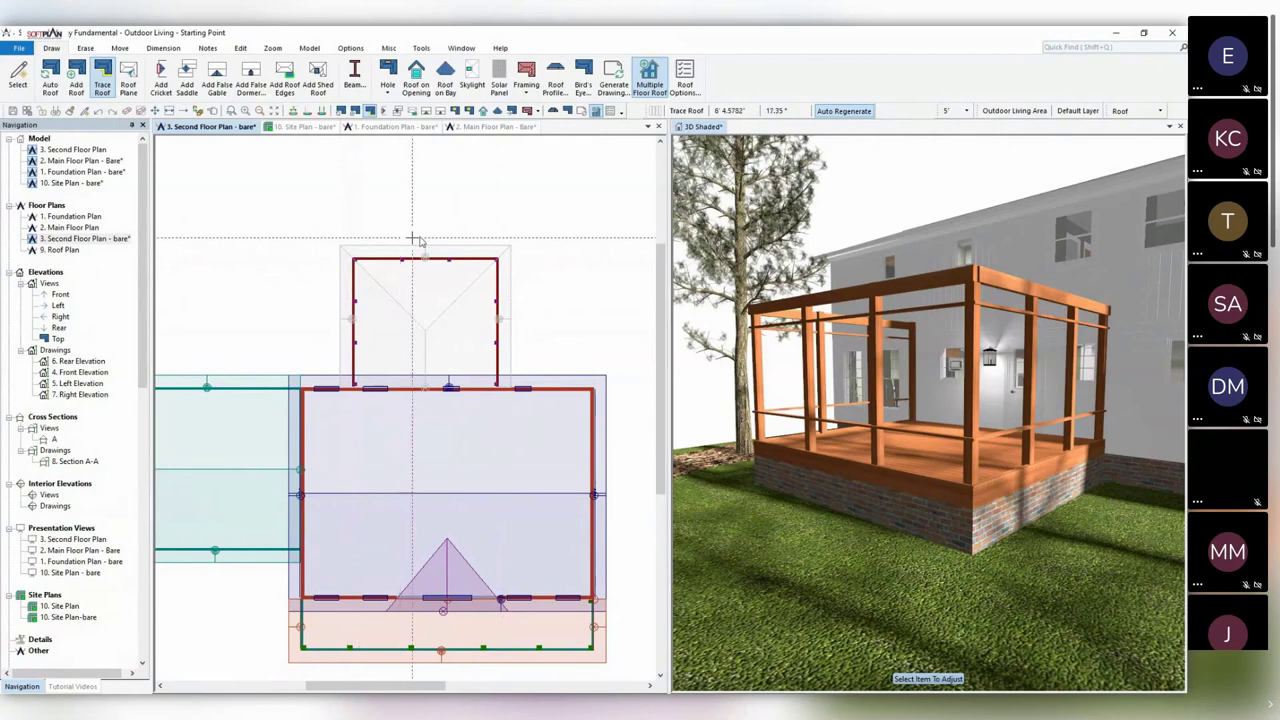
# Change the 3D view's display style to Textured.
pyautogui.click(702, 129)
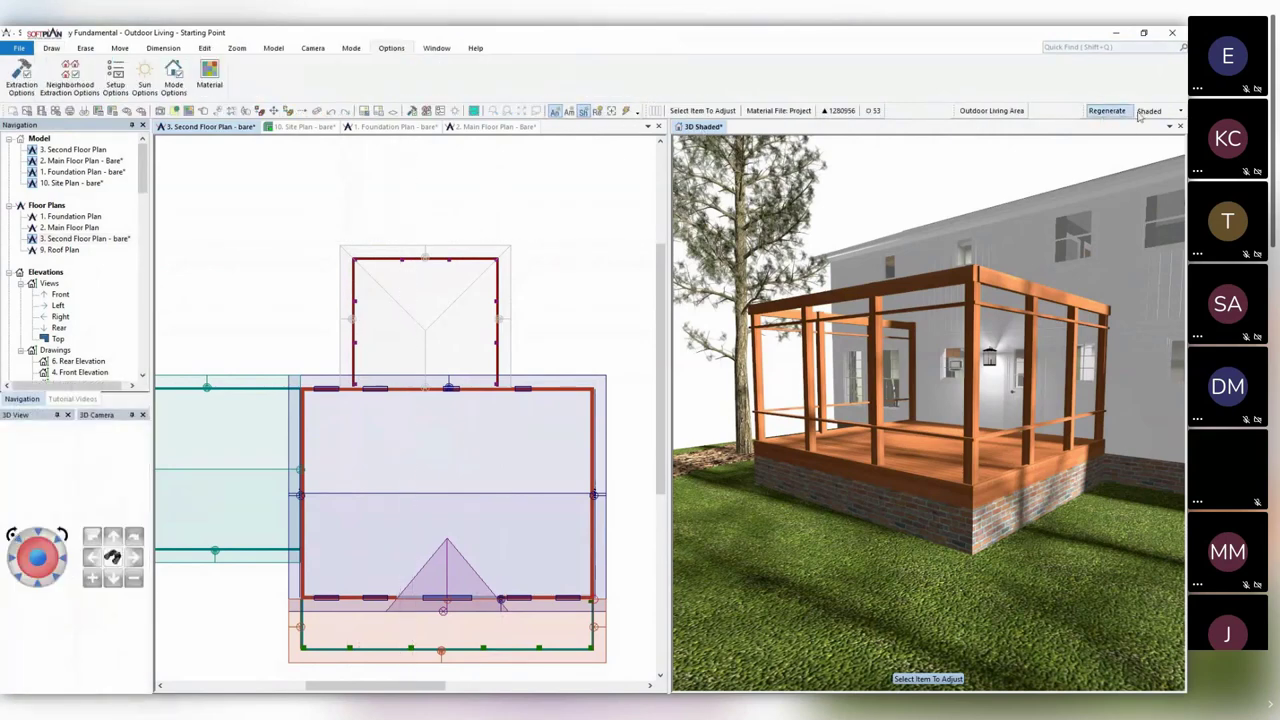
pyautogui.click(1152, 112)
pyautogui.click(1161, 178)
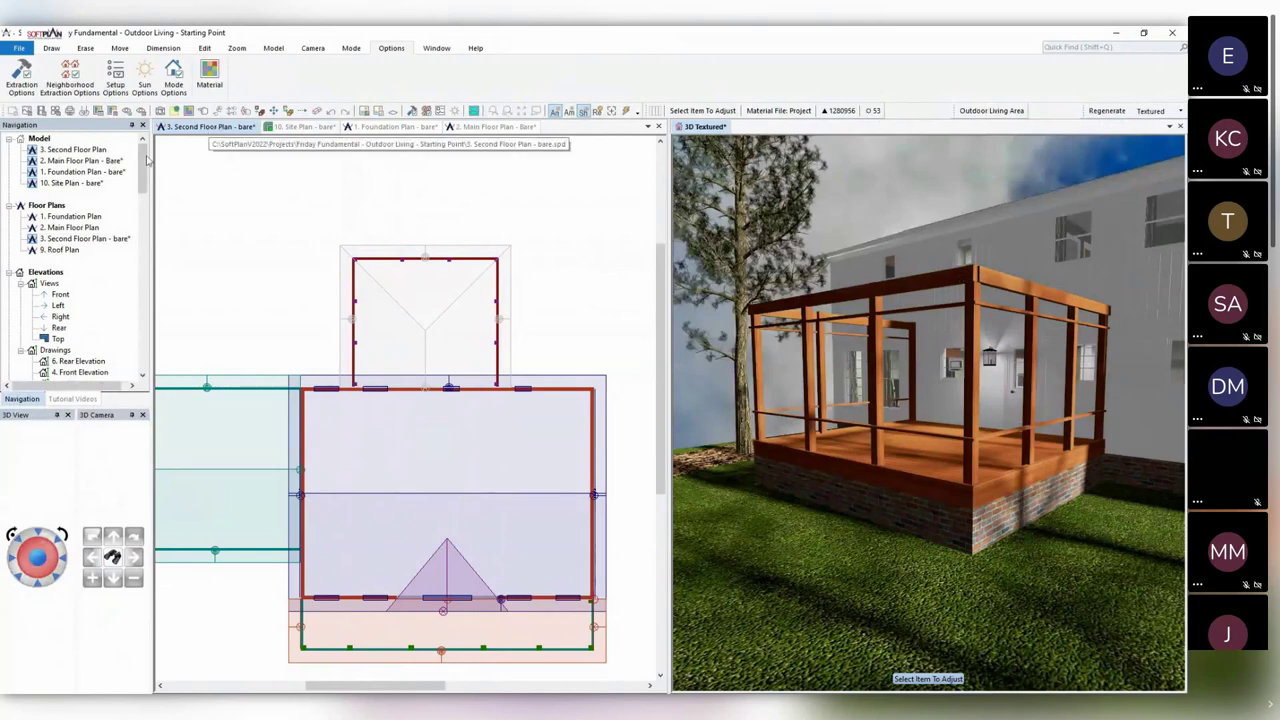
# Remove 3. Second Floor Plan from the model and add 3. Second Floor Plan - bare in its place.
pyautogui.click(88, 150)
pyautogui.rightClick(88, 150)
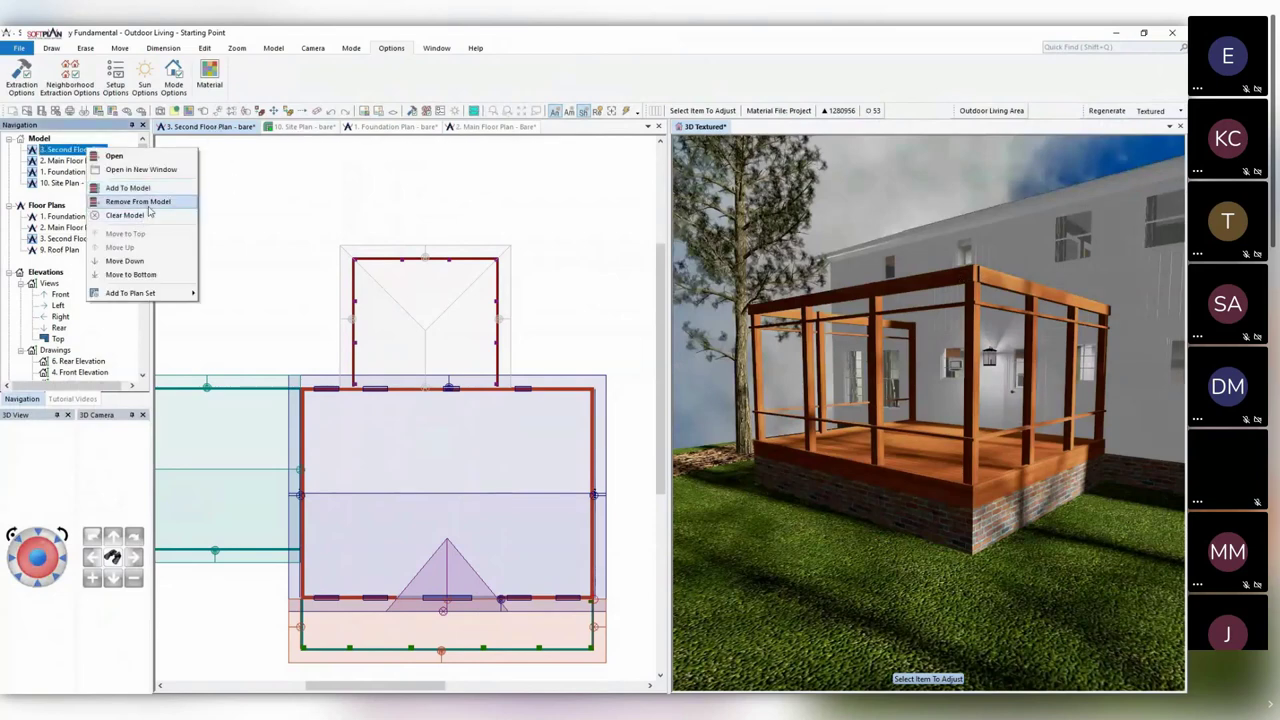
pyautogui.click(143, 220)
pyautogui.rightClick(112, 228)
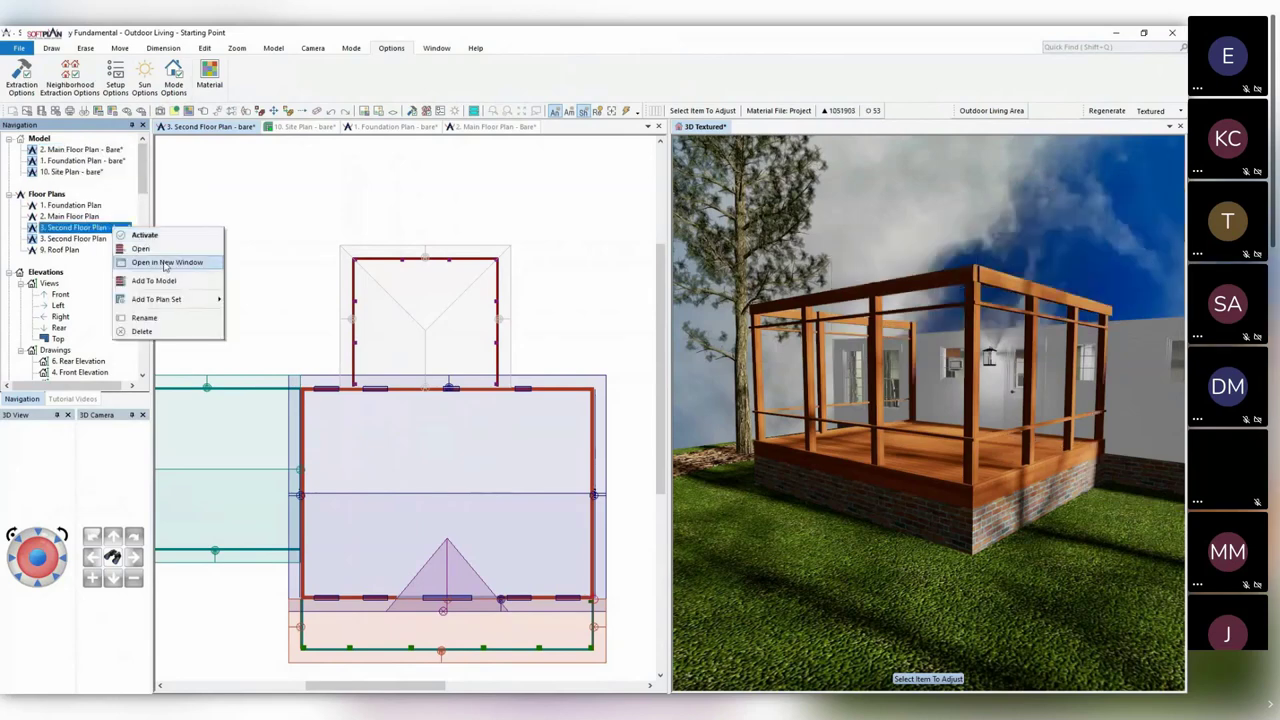
pyautogui.click(160, 281)
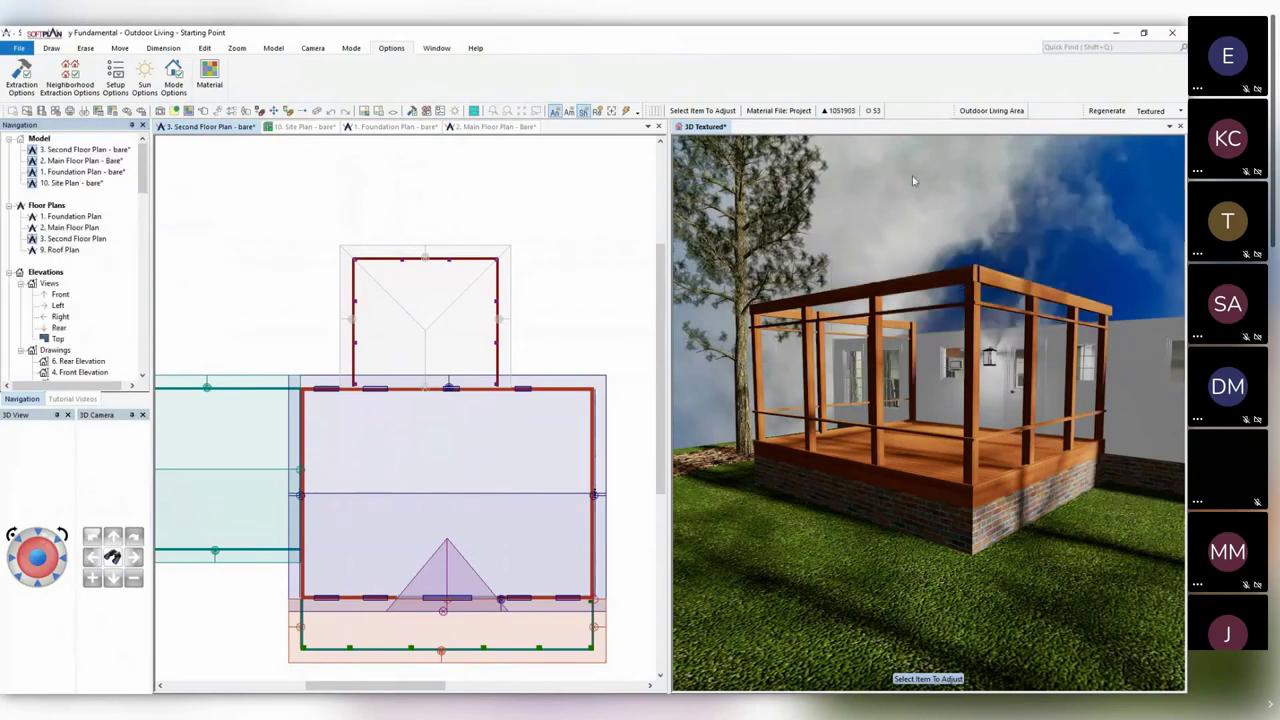
# Regenerate the 3D model and examine the porch roof from the backyard.
pyautogui.click(1112, 113)
pyautogui.moveTo(1074, 266); pyautogui.dragTo(1032, 267, button='middle')
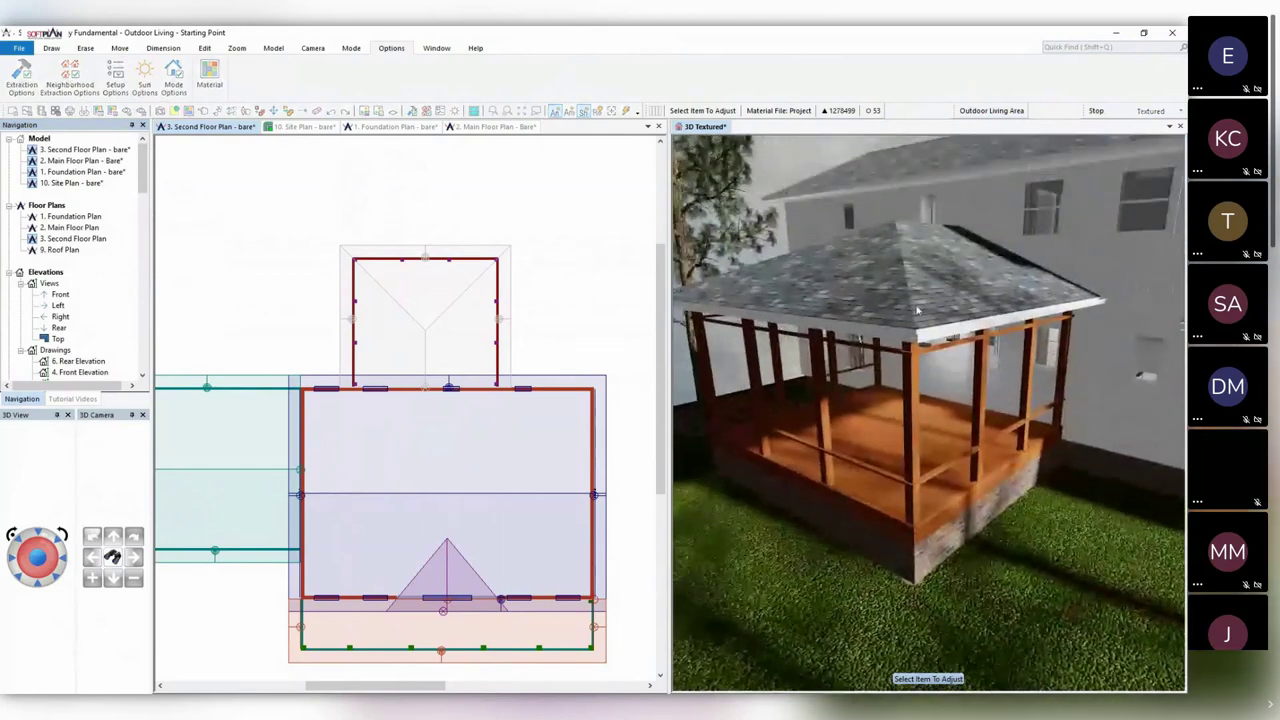
pyautogui.moveTo(819, 308); pyautogui.dragTo(784, 187)
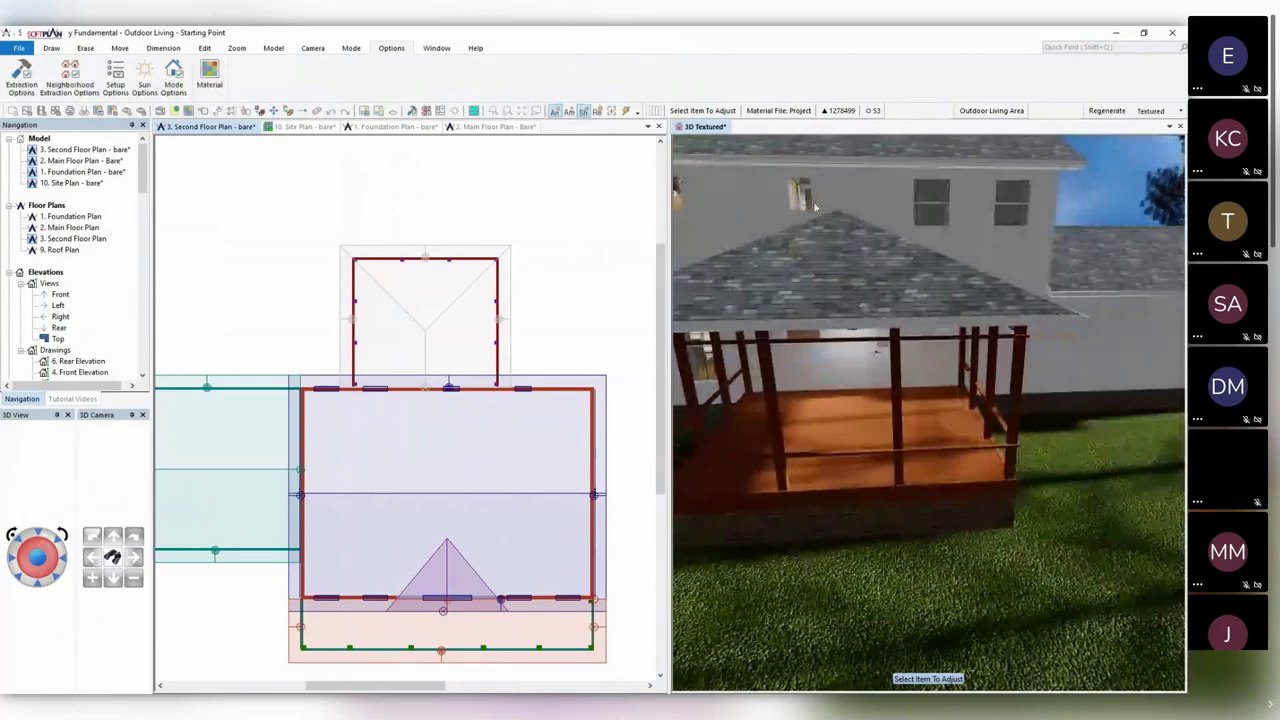
pyautogui.scroll(-5, 800, 272)
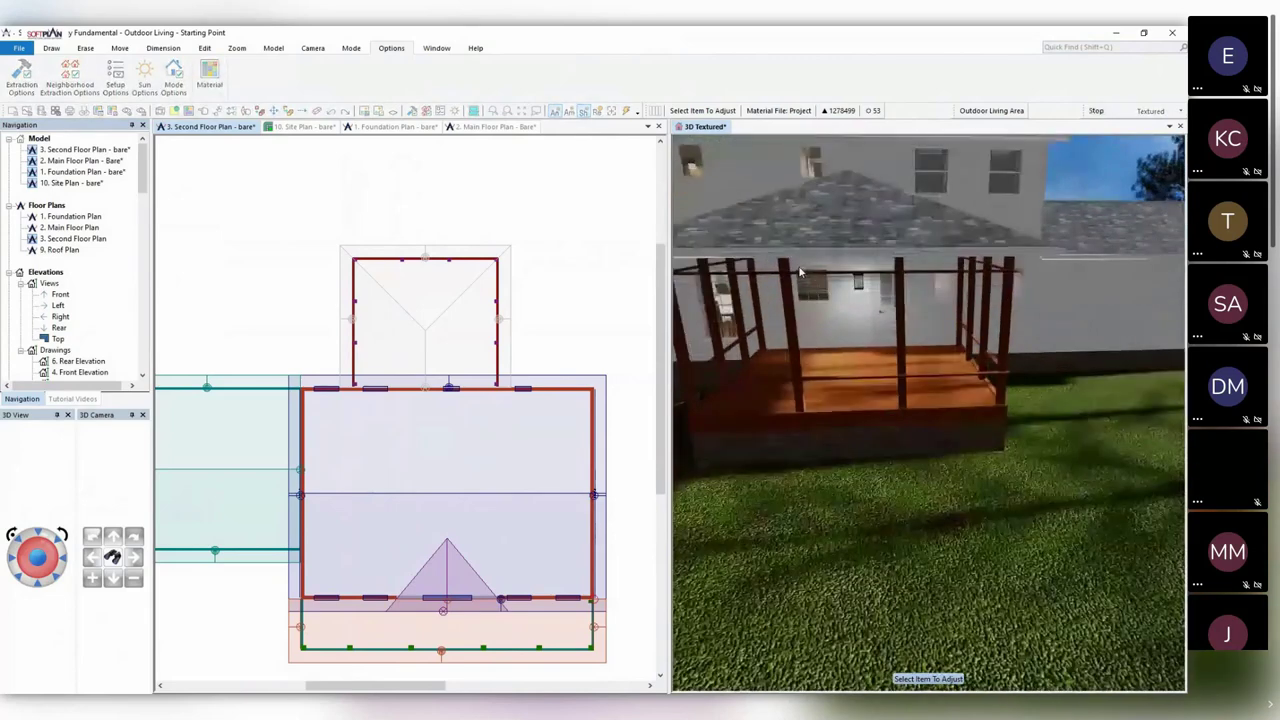
pyautogui.moveTo(800, 272); pyautogui.dragTo(797, 257, button='middle')
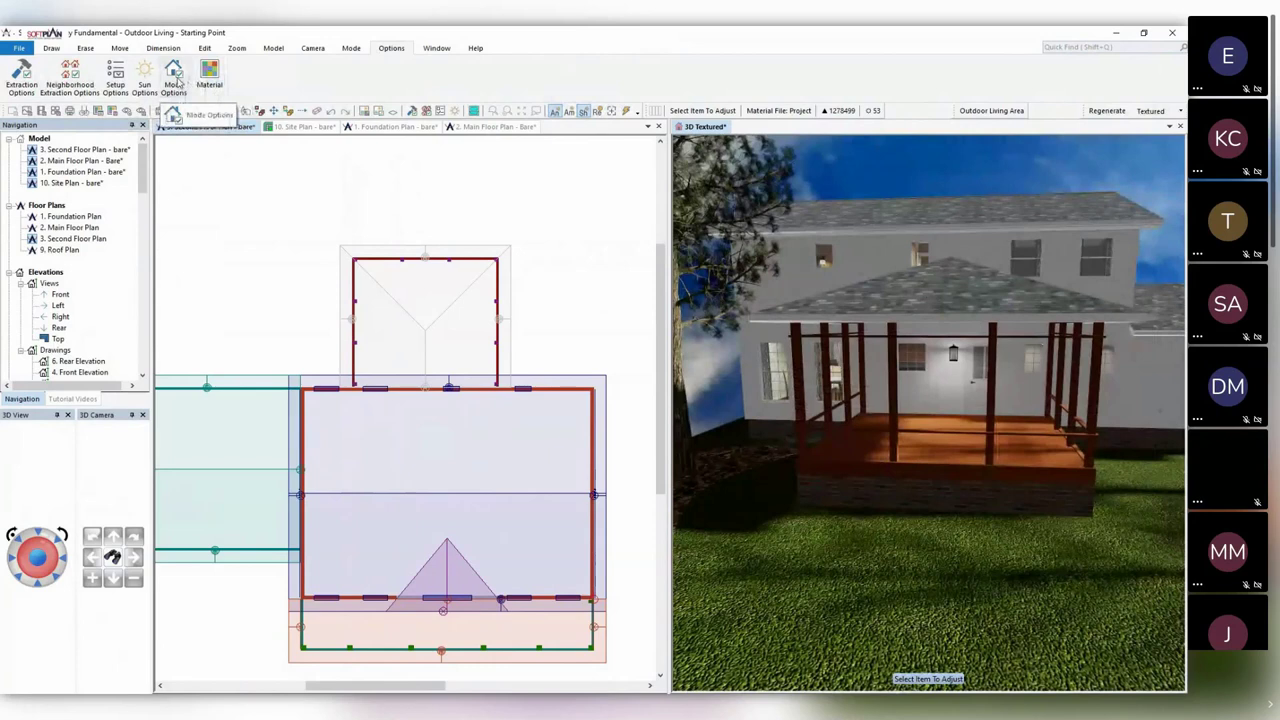
# Apply a gable to the rear edge of the porch roof and examine it in the 3D view.
pyautogui.click(445, 260)
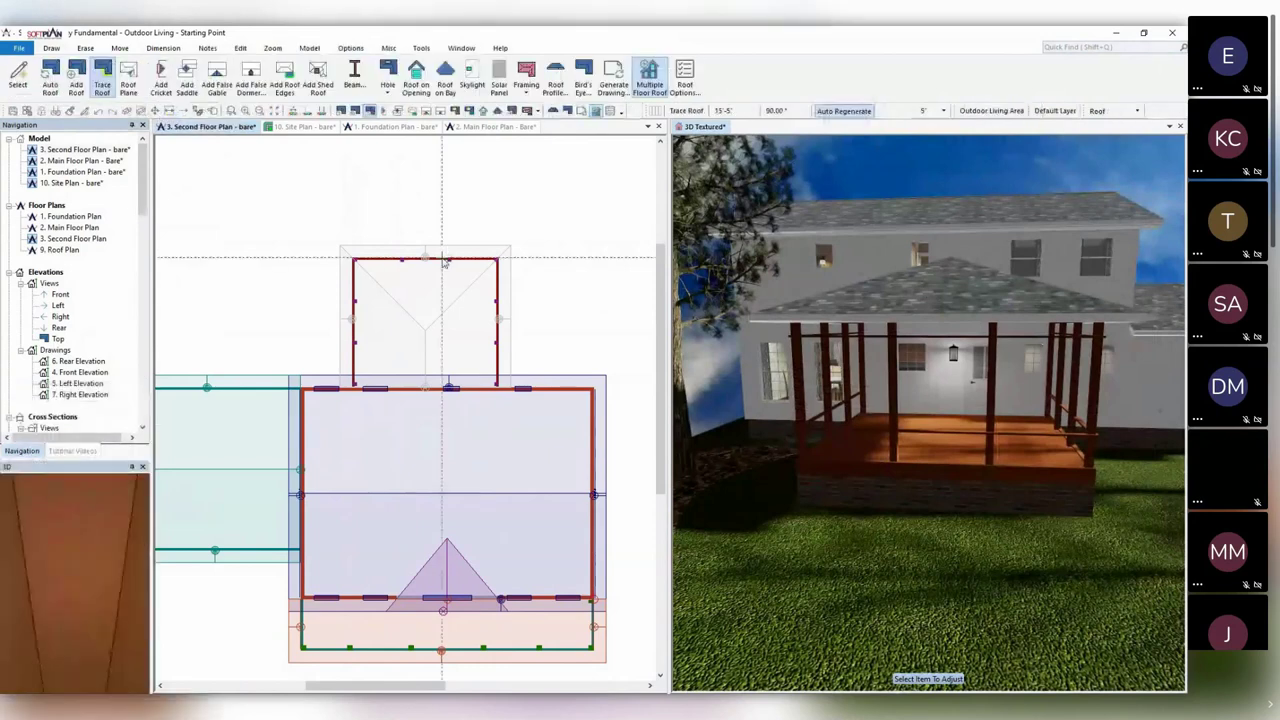
pyautogui.rightClick(447, 247)
pyautogui.click(446, 257)
pyautogui.rightClick(447, 250)
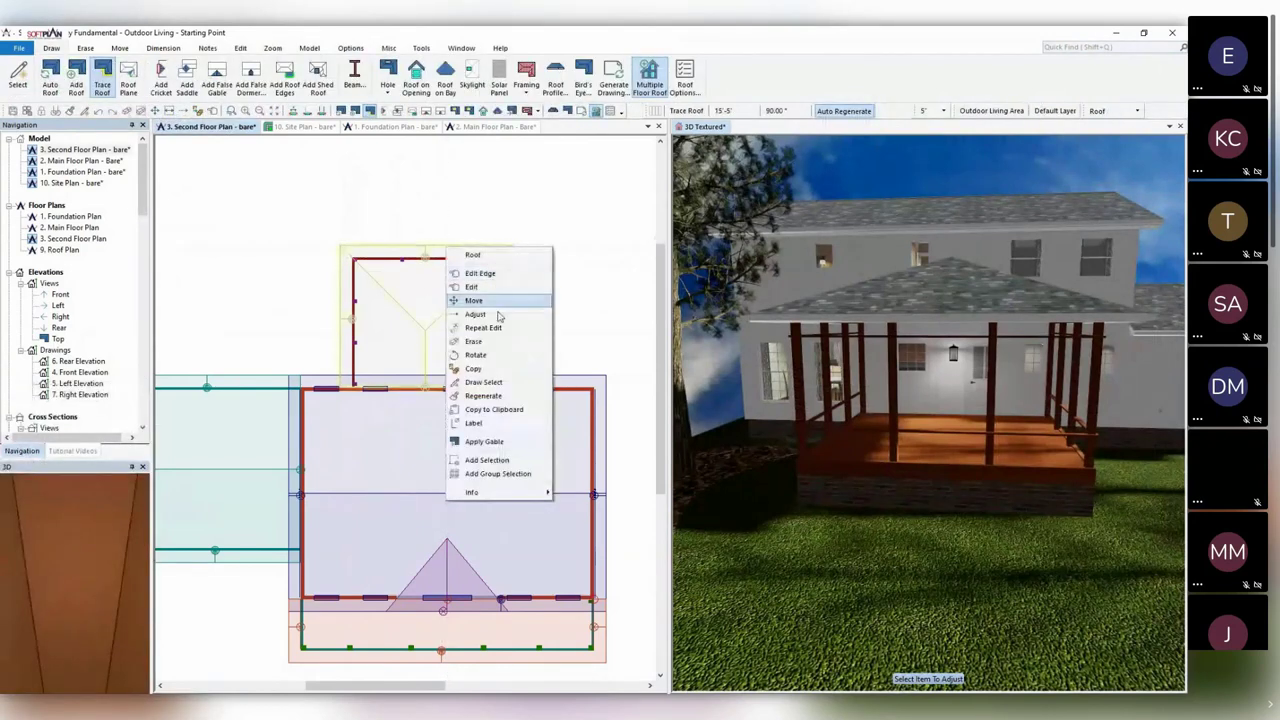
pyautogui.click(524, 441)
pyautogui.click(996, 306)
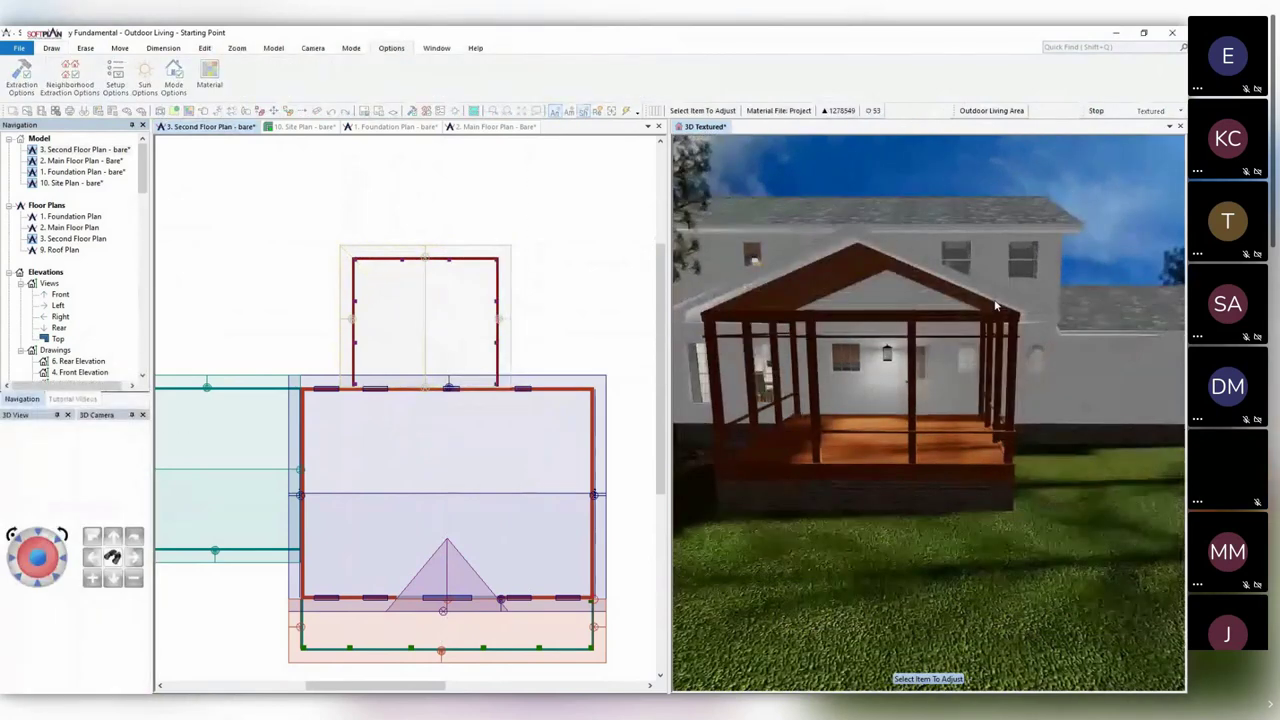
pyautogui.moveTo(996, 306); pyautogui.dragTo(838, 296, button='middle')
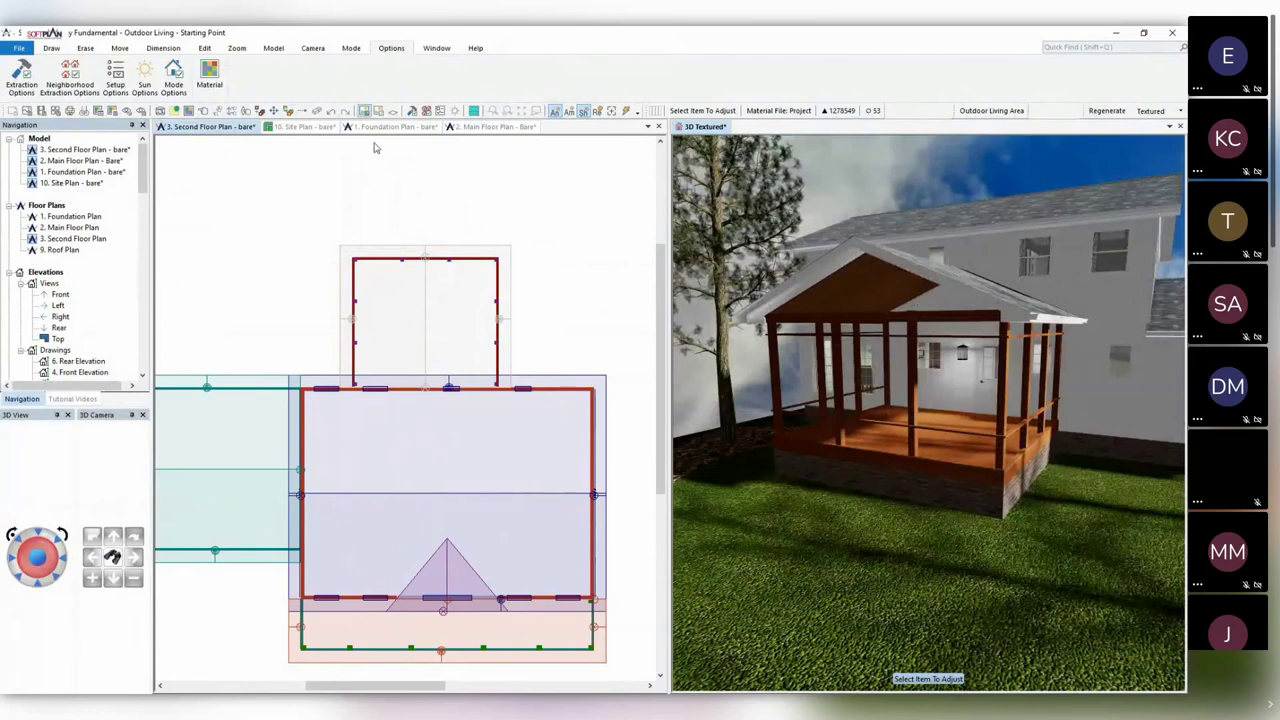
# Set the gable end material of the porch roof's rear edge to Screen.
pyautogui.click(425, 212)
pyautogui.rightClick(449, 251)
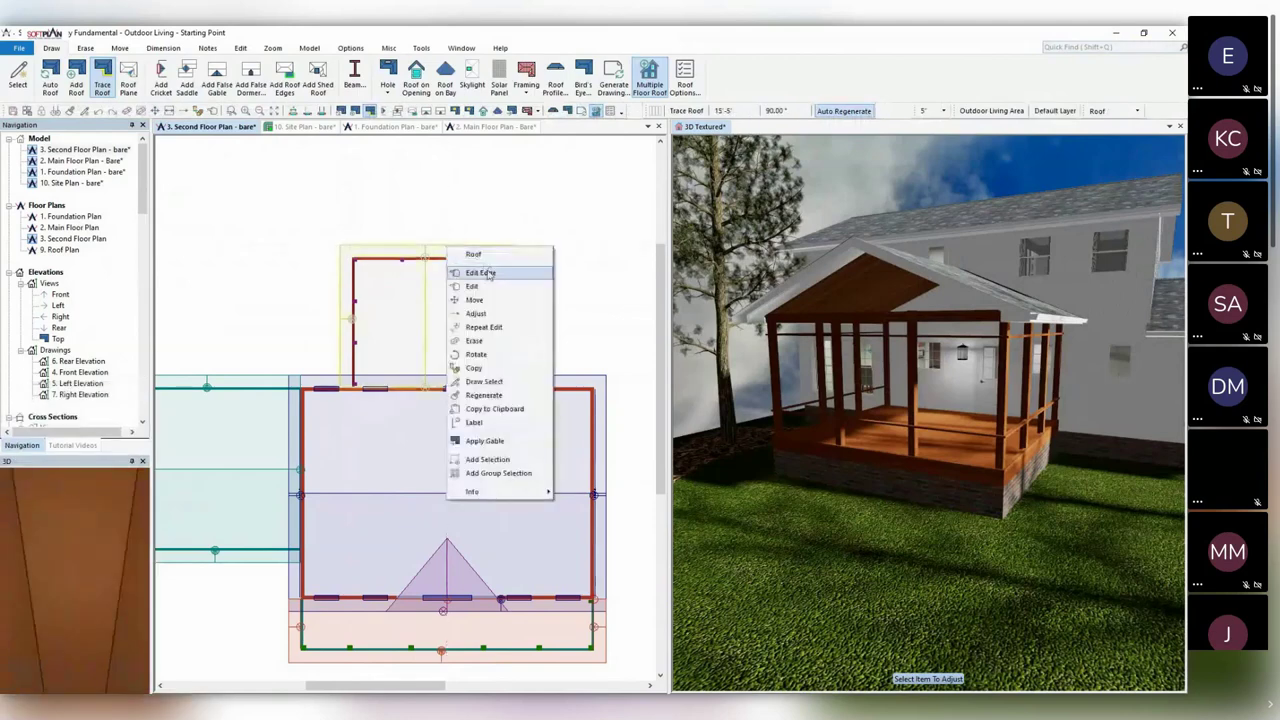
pyautogui.click(484, 273)
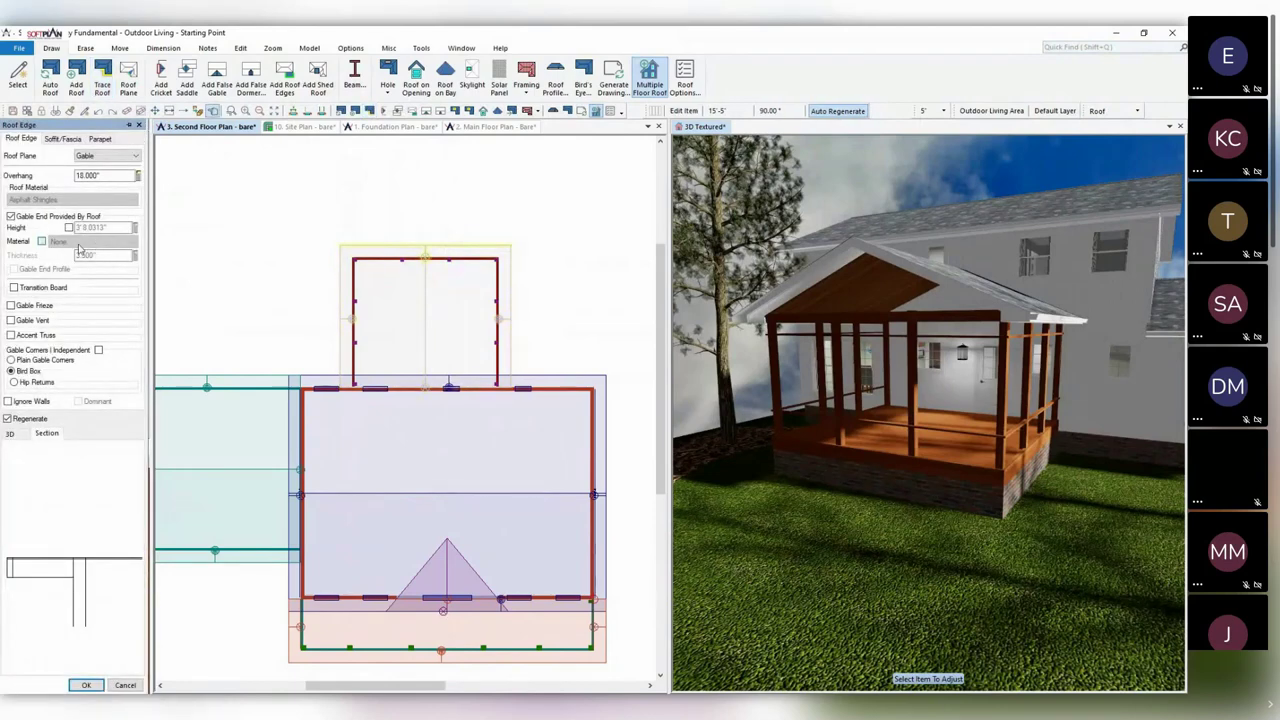
pyautogui.click(85, 246)
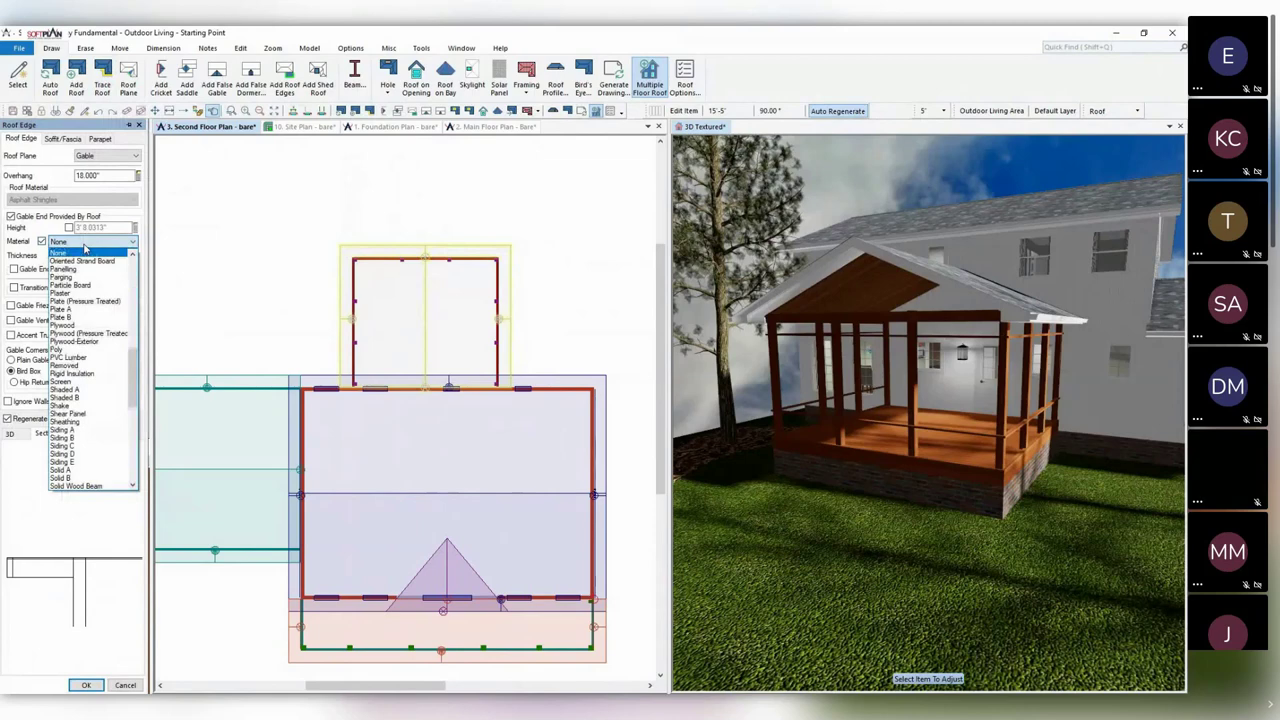
pyautogui.click(62, 381)
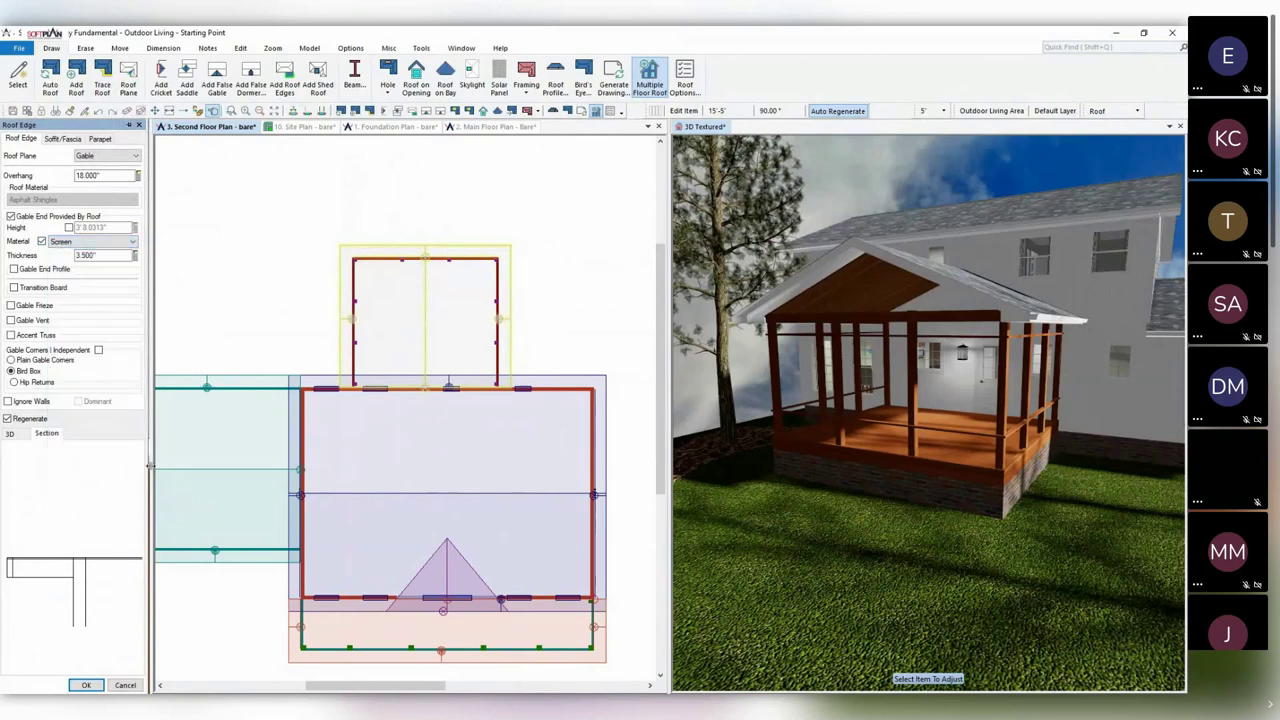
pyautogui.click(96, 683)
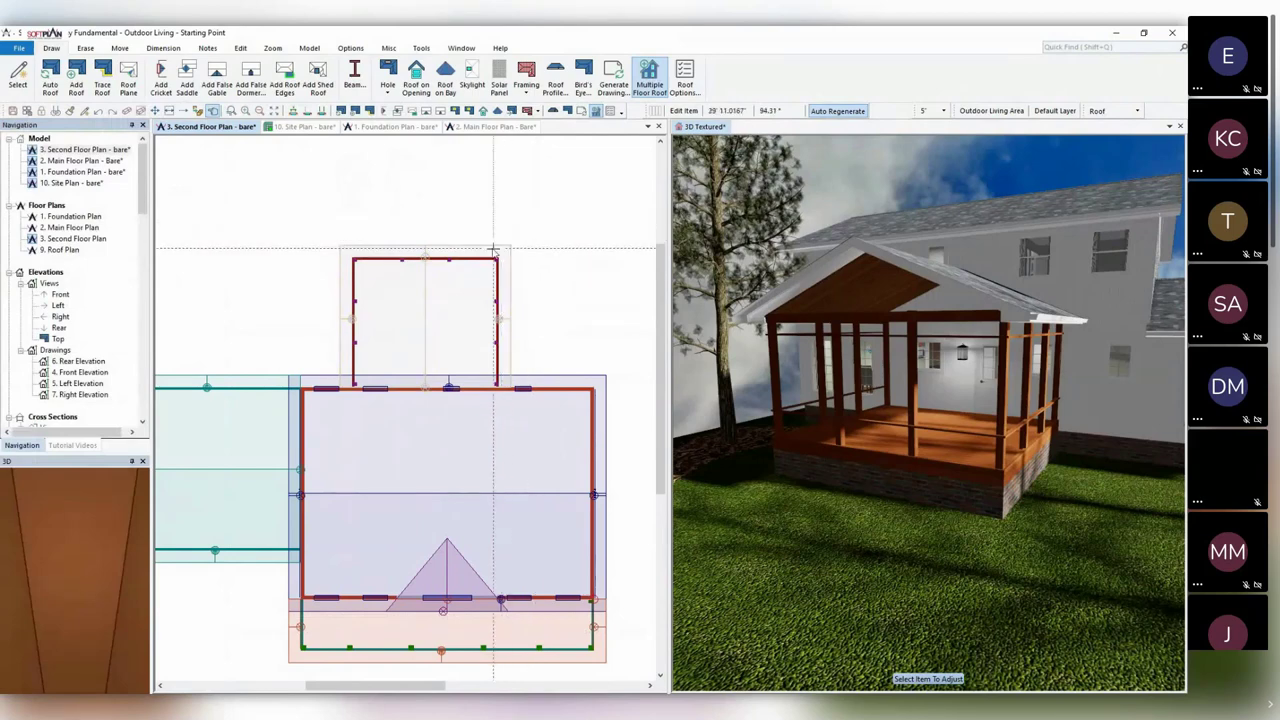
# Draw a roof truss about 21' long across the porch roof along its rear wall.
pyautogui.scroll(2, 439, 355)
pyautogui.moveTo(439, 355); pyautogui.dragTo(474, 277, button='middle')
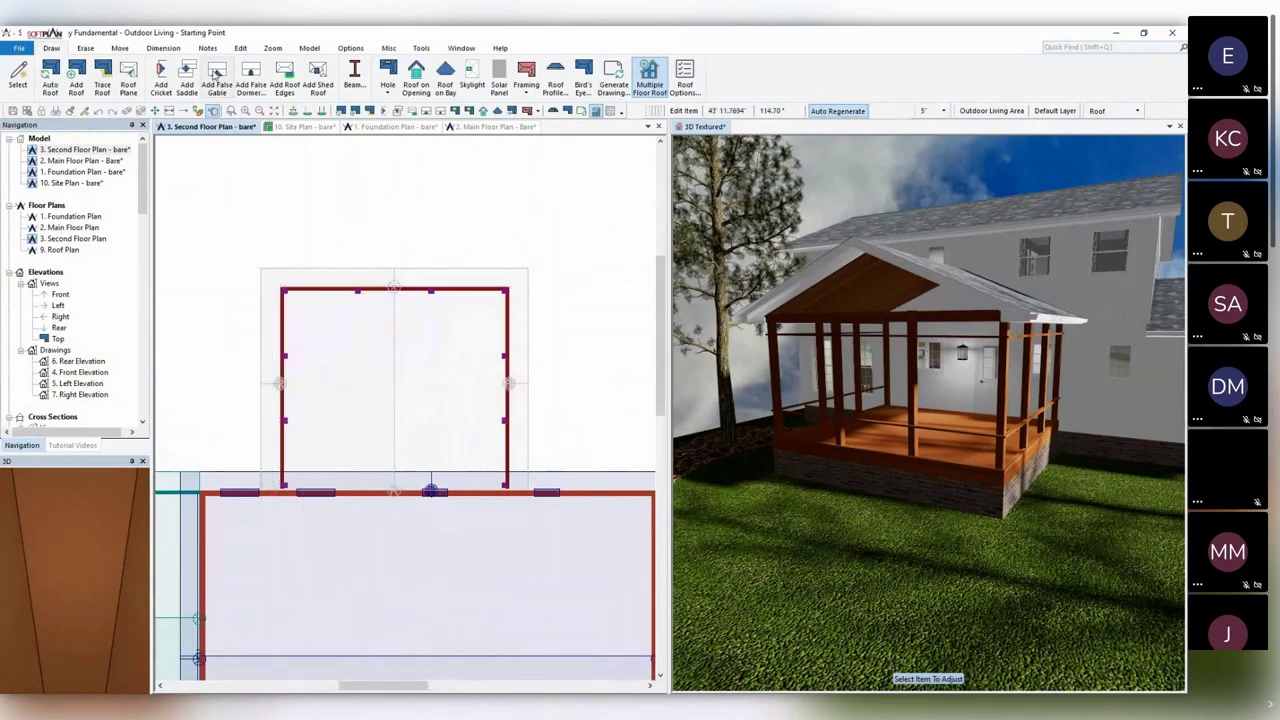
pyautogui.click(527, 89)
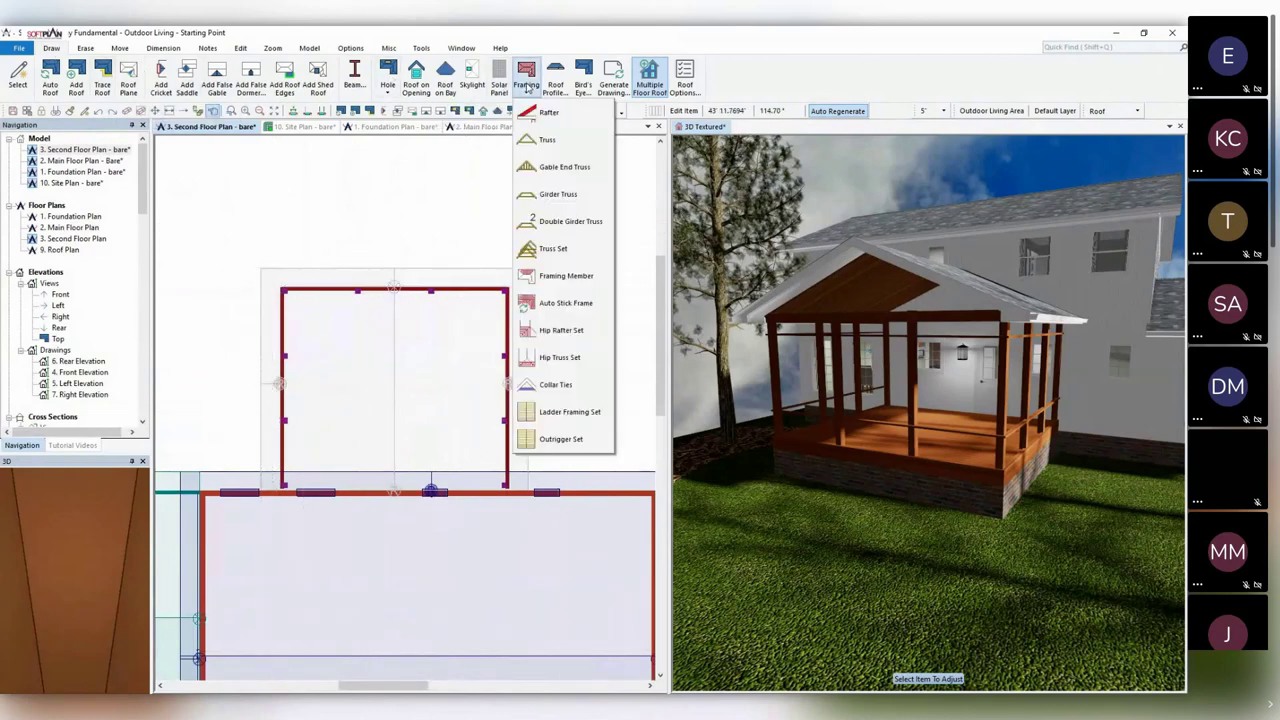
pyautogui.click(570, 143)
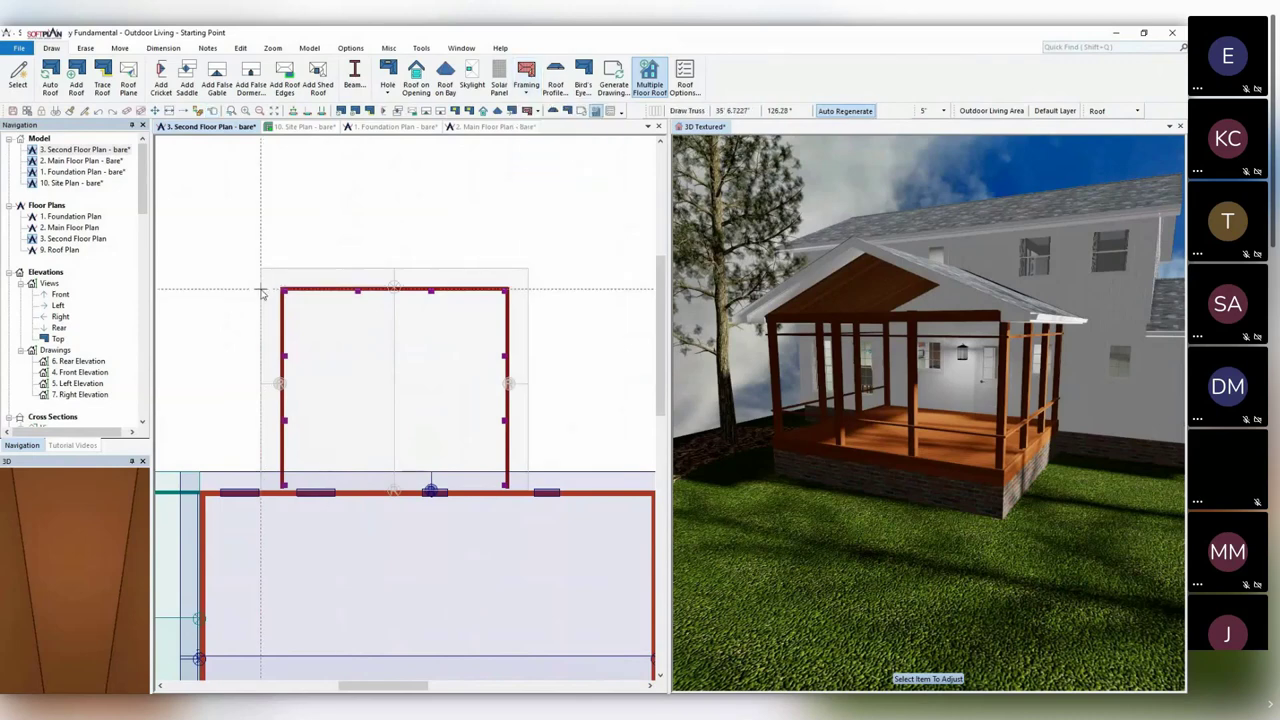
pyautogui.moveTo(260, 291); pyautogui.dragTo(528, 290)
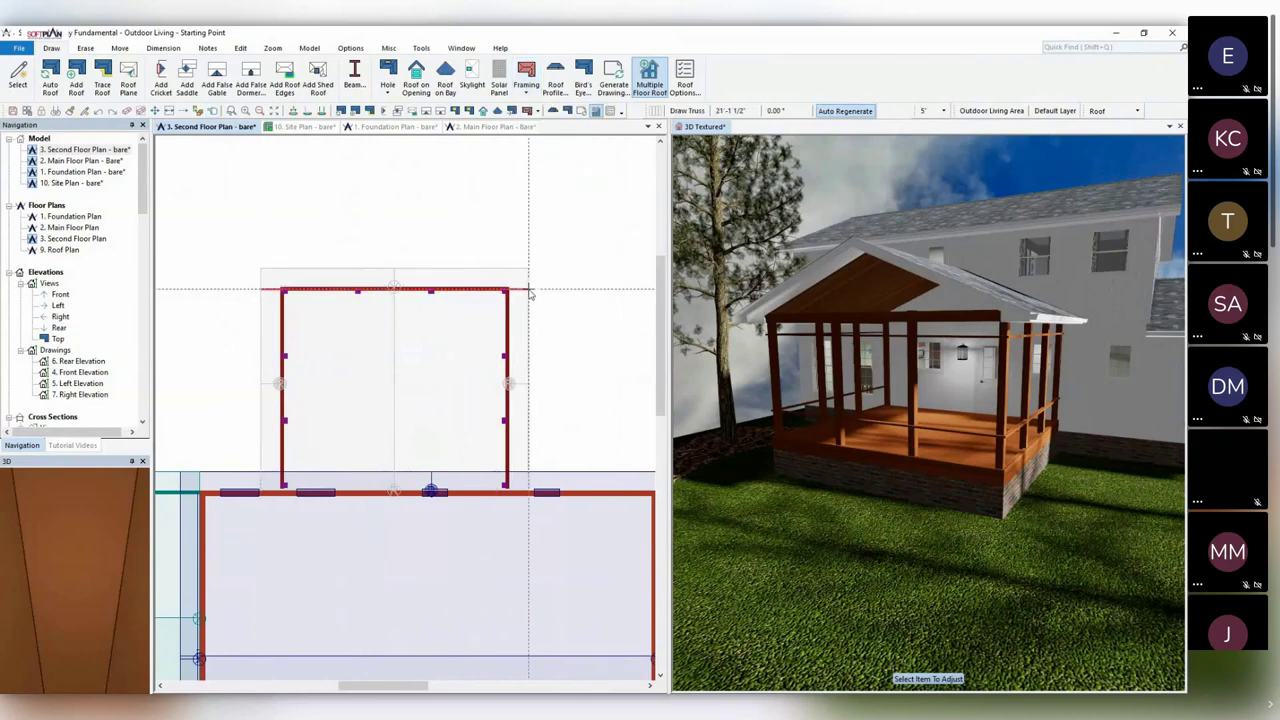
pyautogui.rightClick(848, 285)
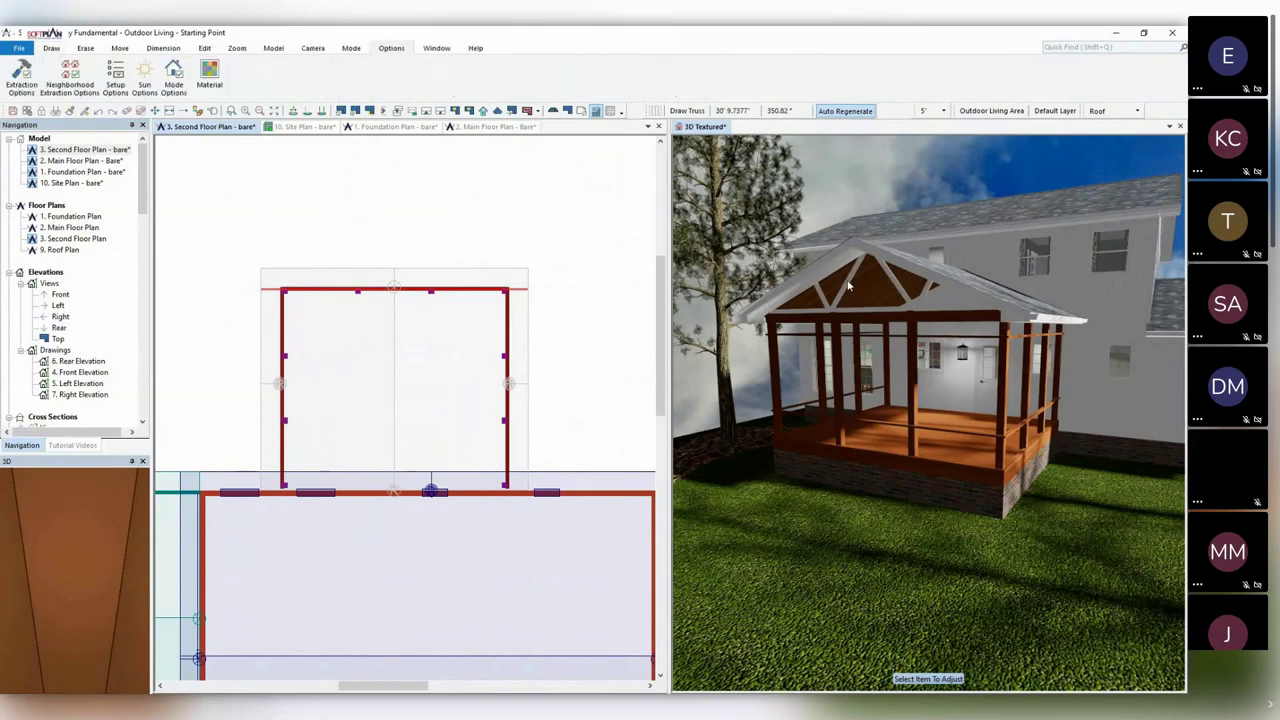
# Change the rear porch truss to the Howe style and set its bottom chord to 5.5".
pyautogui.click(577, 214)
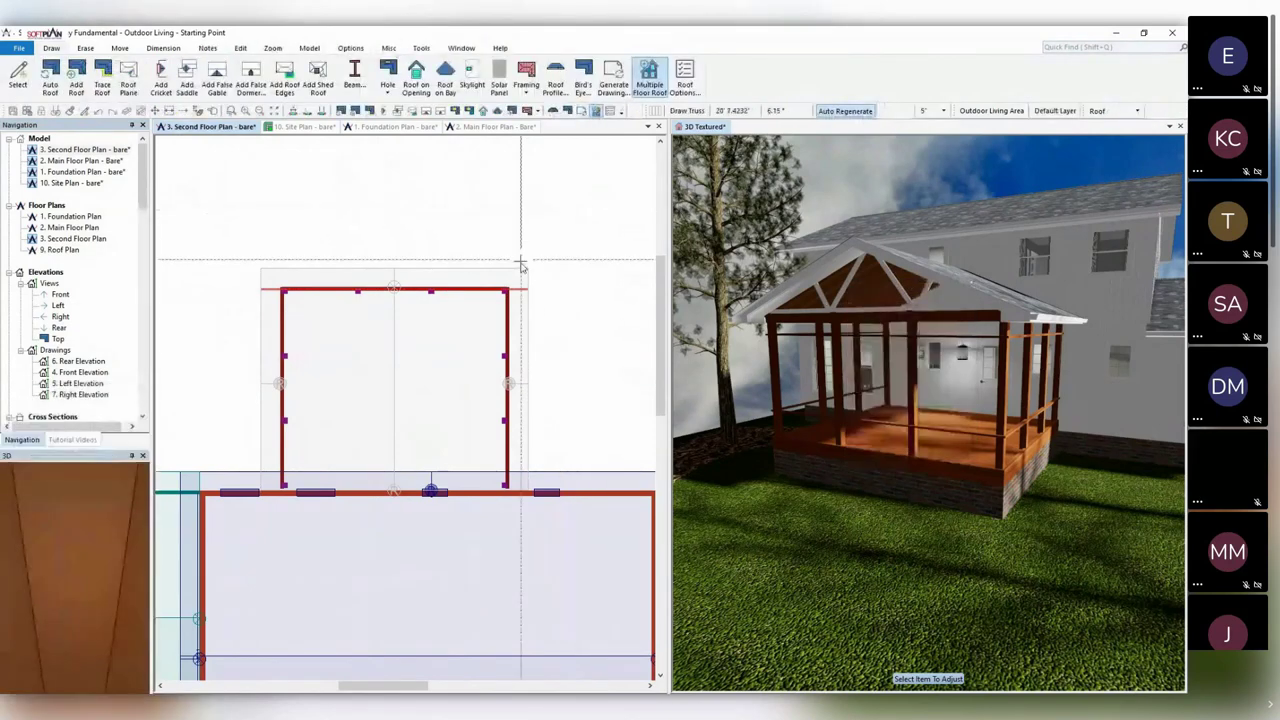
pyautogui.rightClick(512, 290)
pyautogui.moveTo(569, 300)
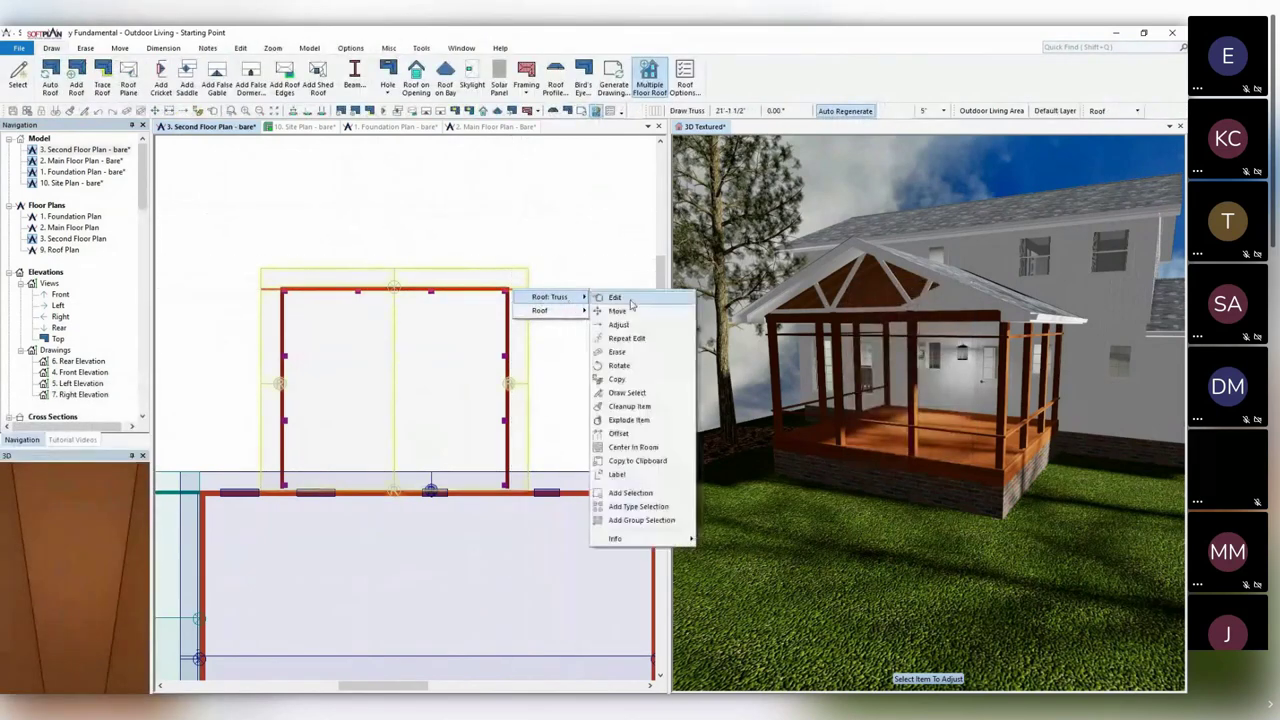
pyautogui.click(655, 299)
pyautogui.doubleClick(281, 288)
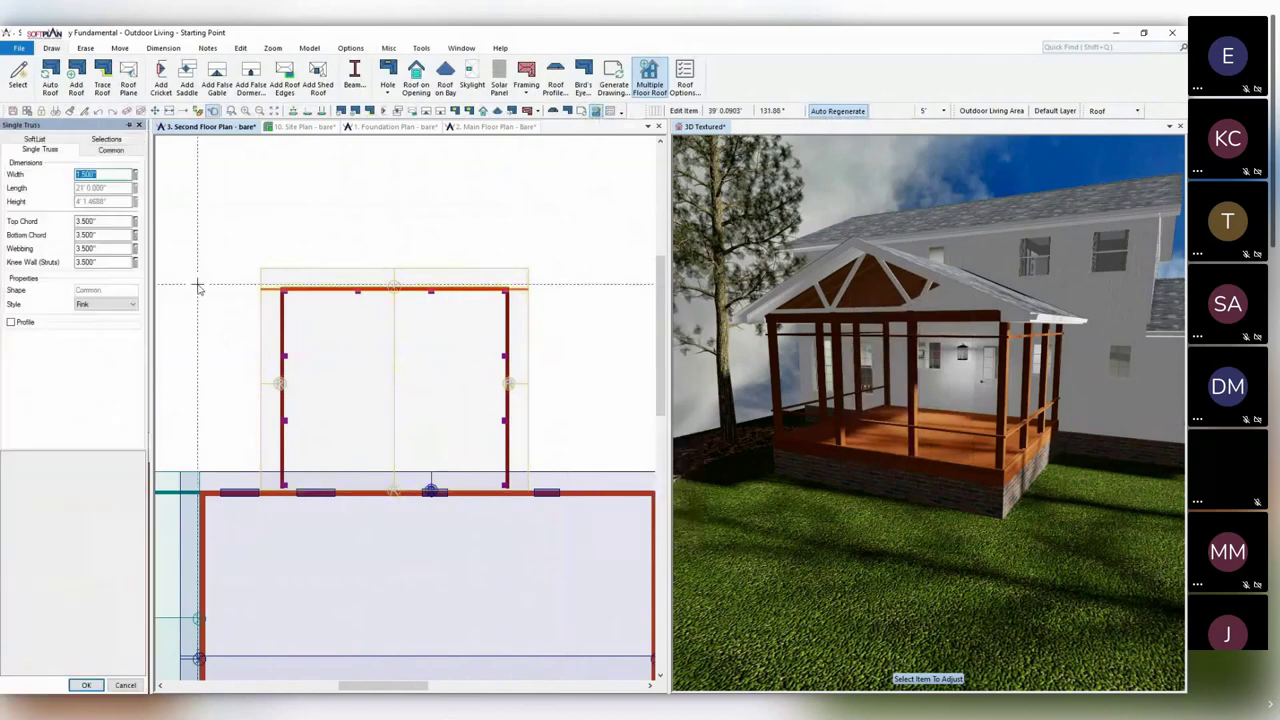
pyautogui.click(105, 305)
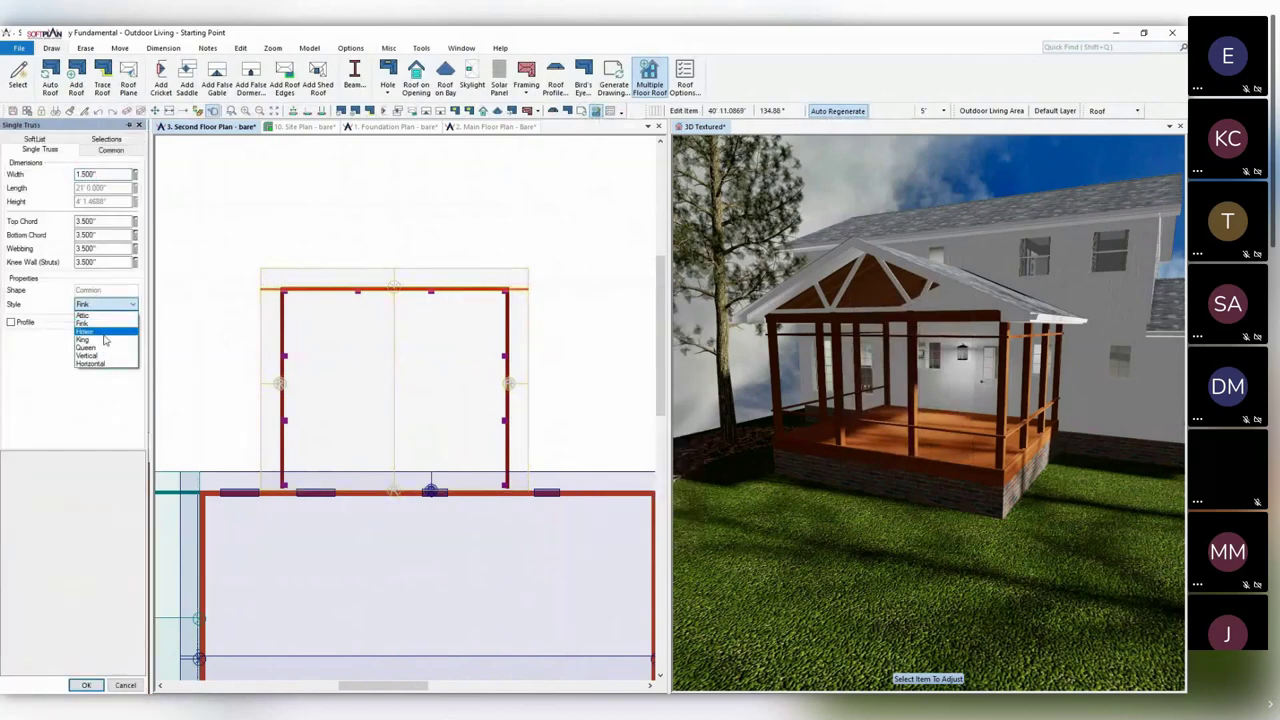
pyautogui.click(86, 331)
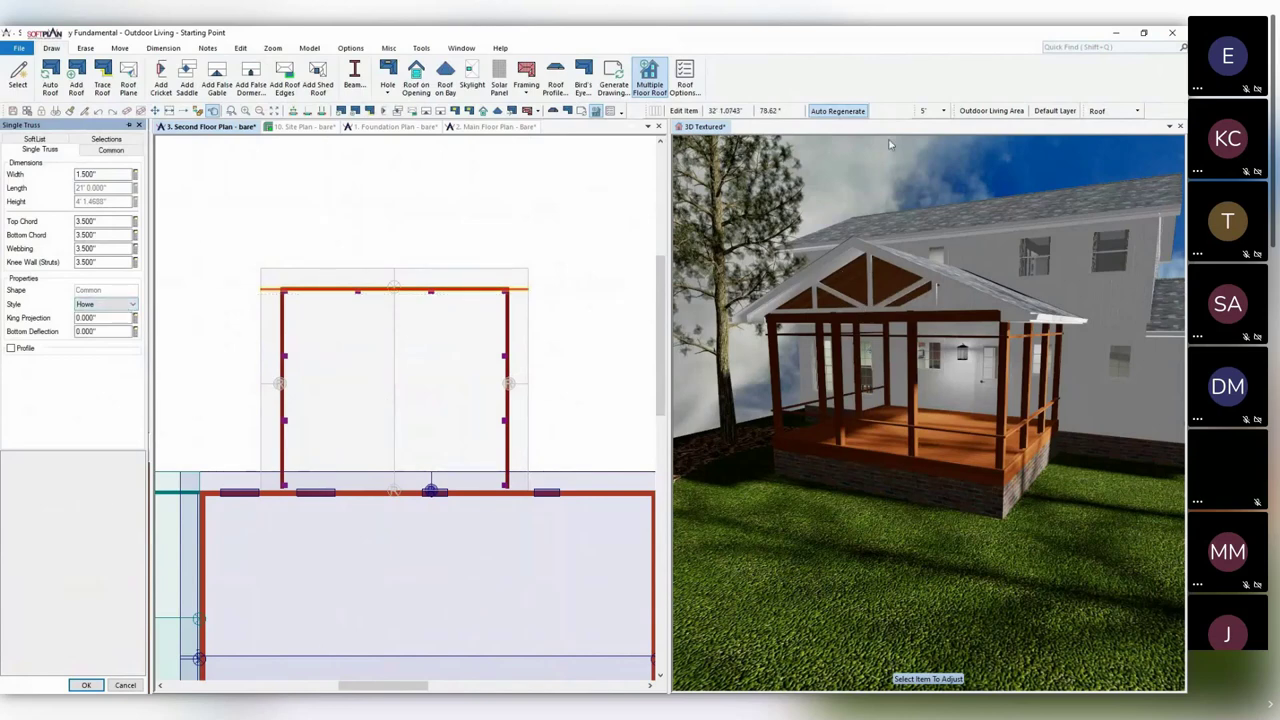
pyautogui.doubleClick(112, 236)
pyautogui.write('5.5')
pyautogui.press('Return')
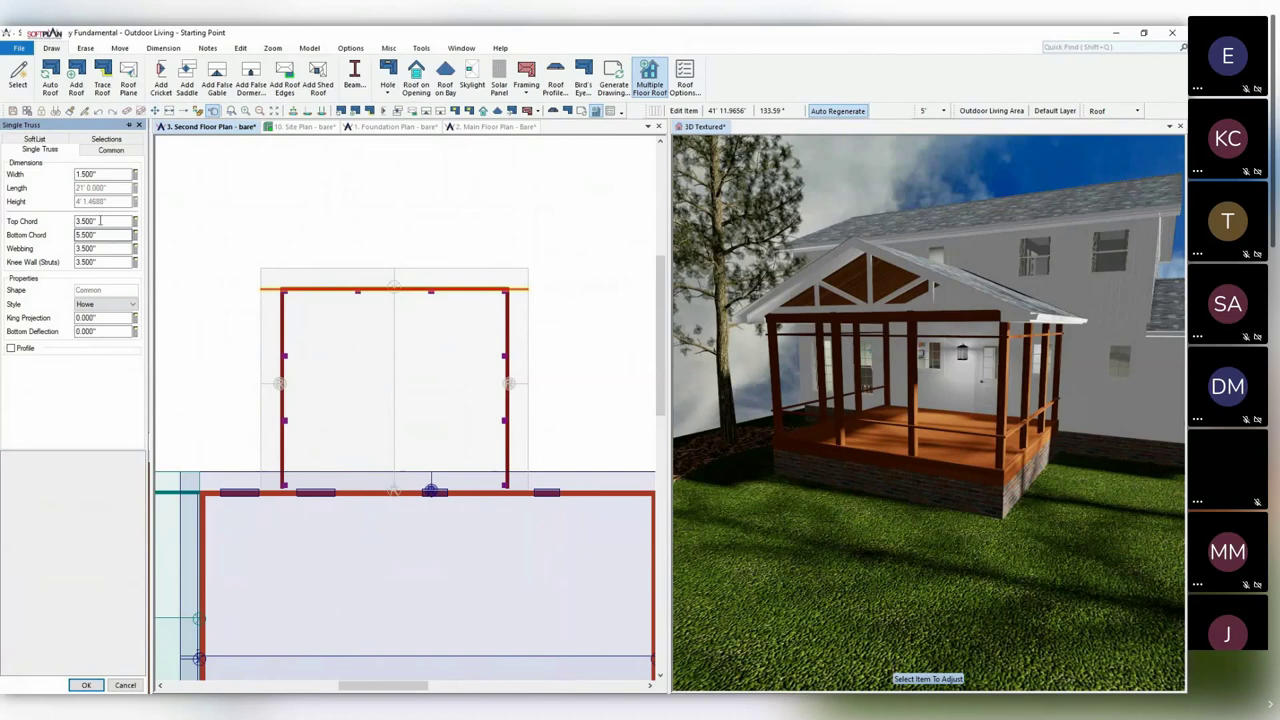
pyautogui.click(97, 684)
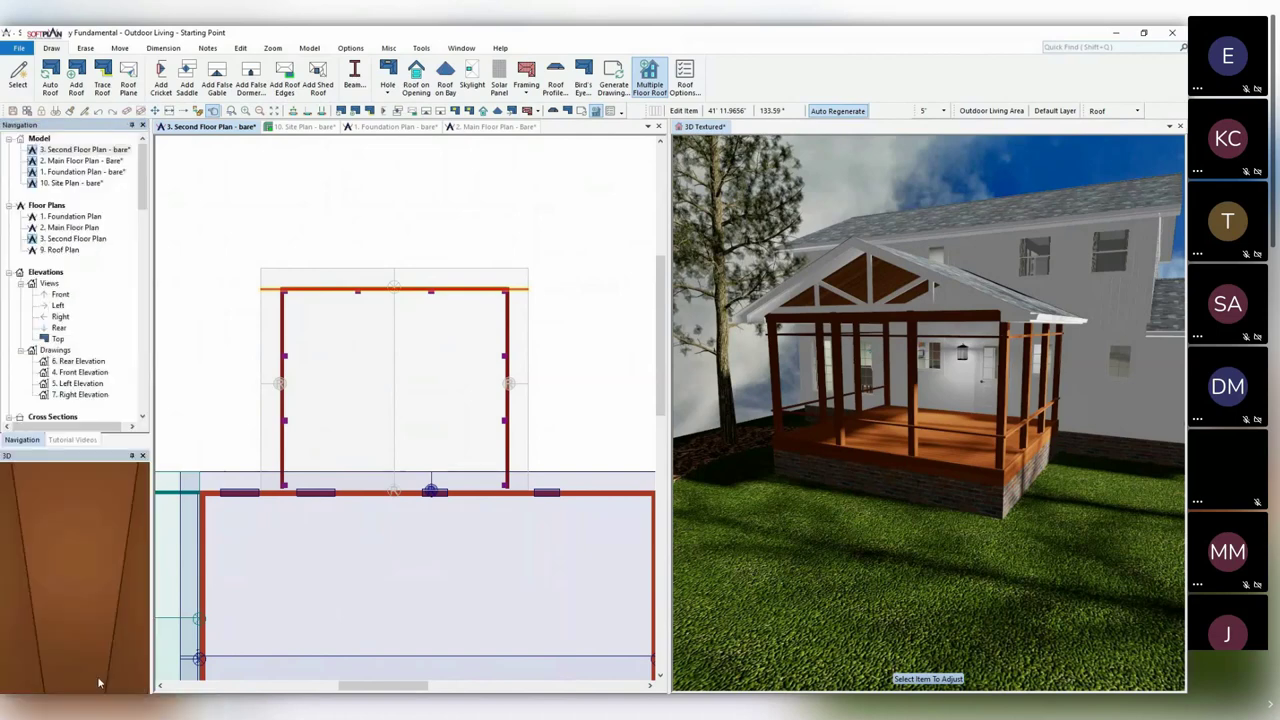
# Offset the rear truss toward the house at 24" spacing with 7 repeats.
pyautogui.press('o')
pyautogui.click(522, 291)
pyautogui.click(520, 318)
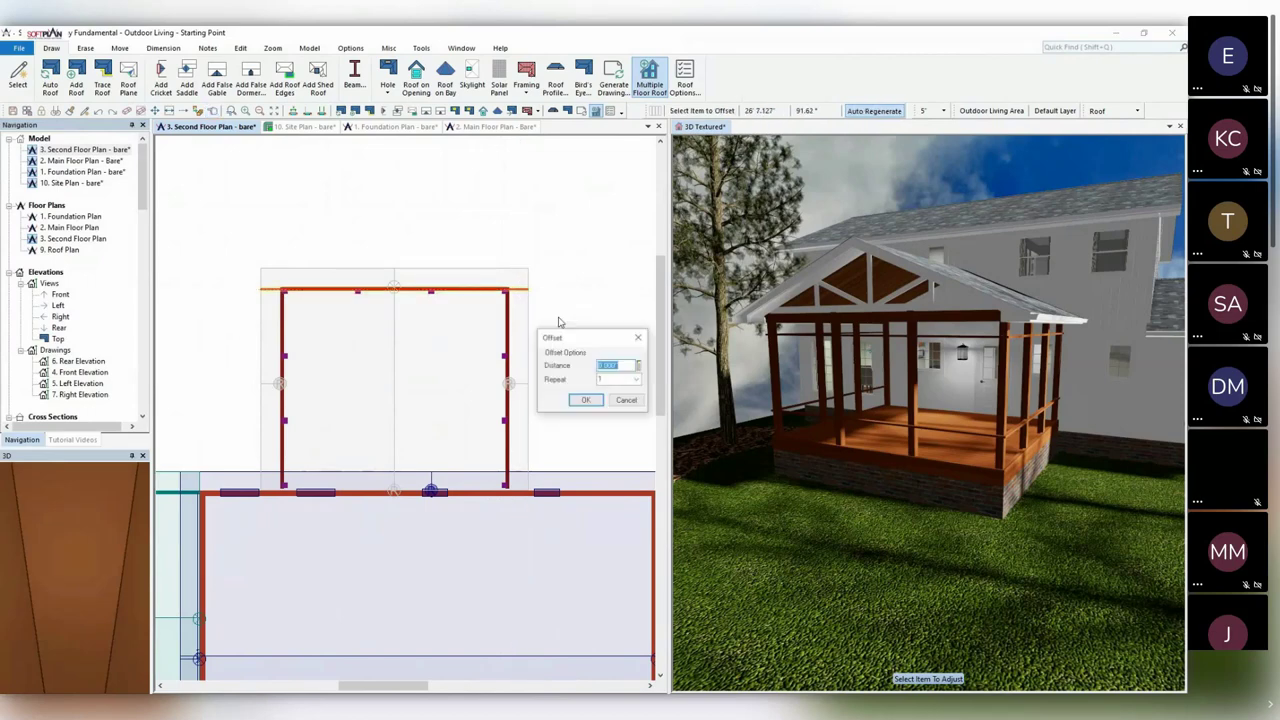
pyautogui.write('32')
pyautogui.doubleClick(618, 366)
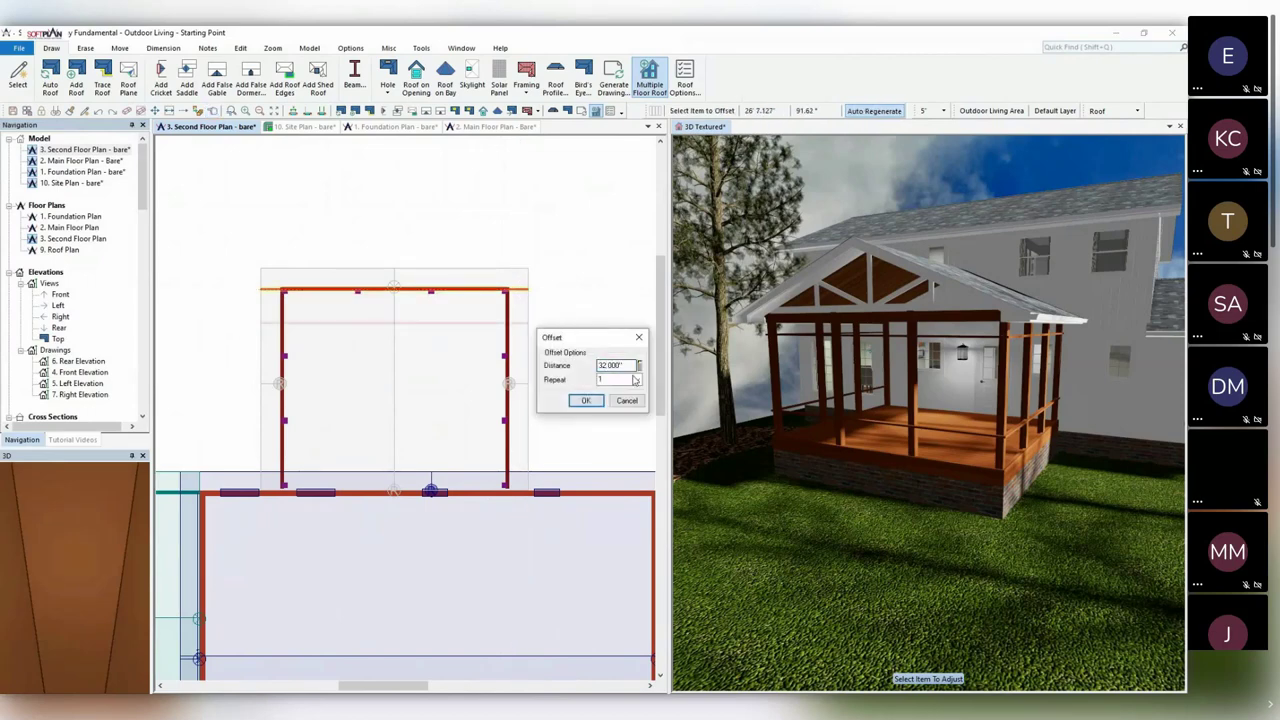
pyautogui.write('24')
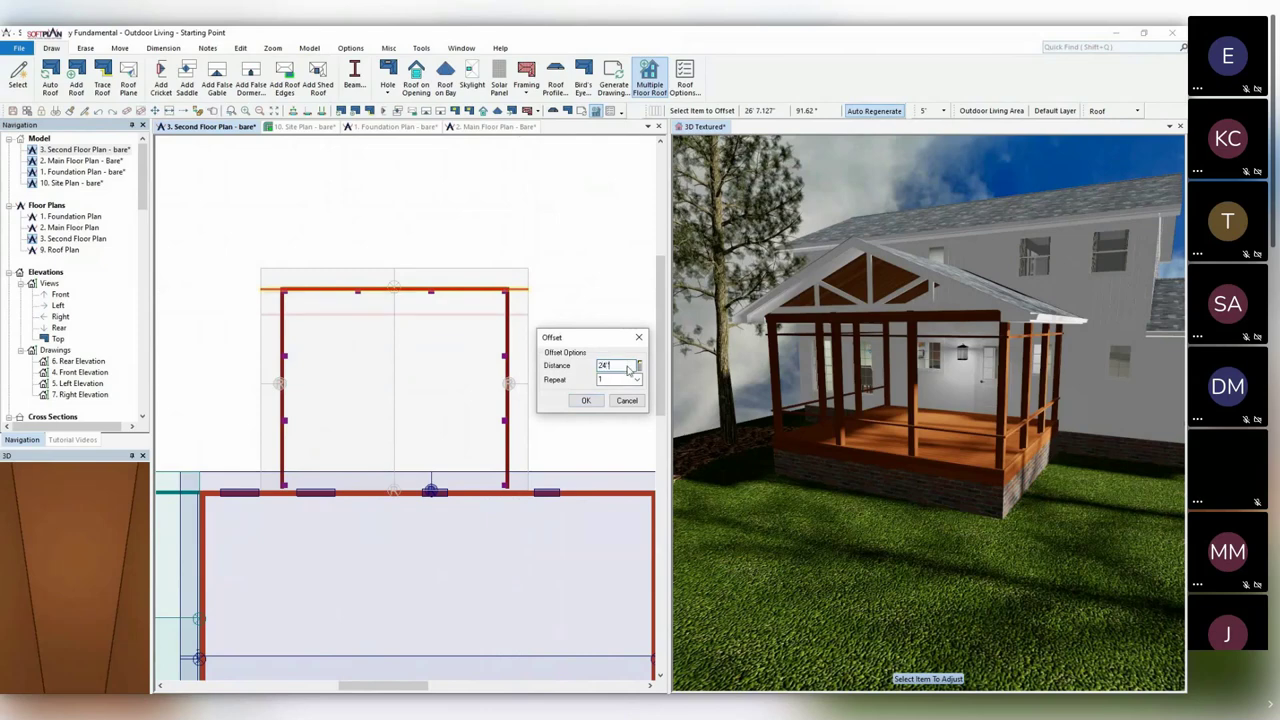
pyautogui.doubleClick(618, 380)
pyautogui.scroll(-6, 618, 380)
pyautogui.click(590, 401)
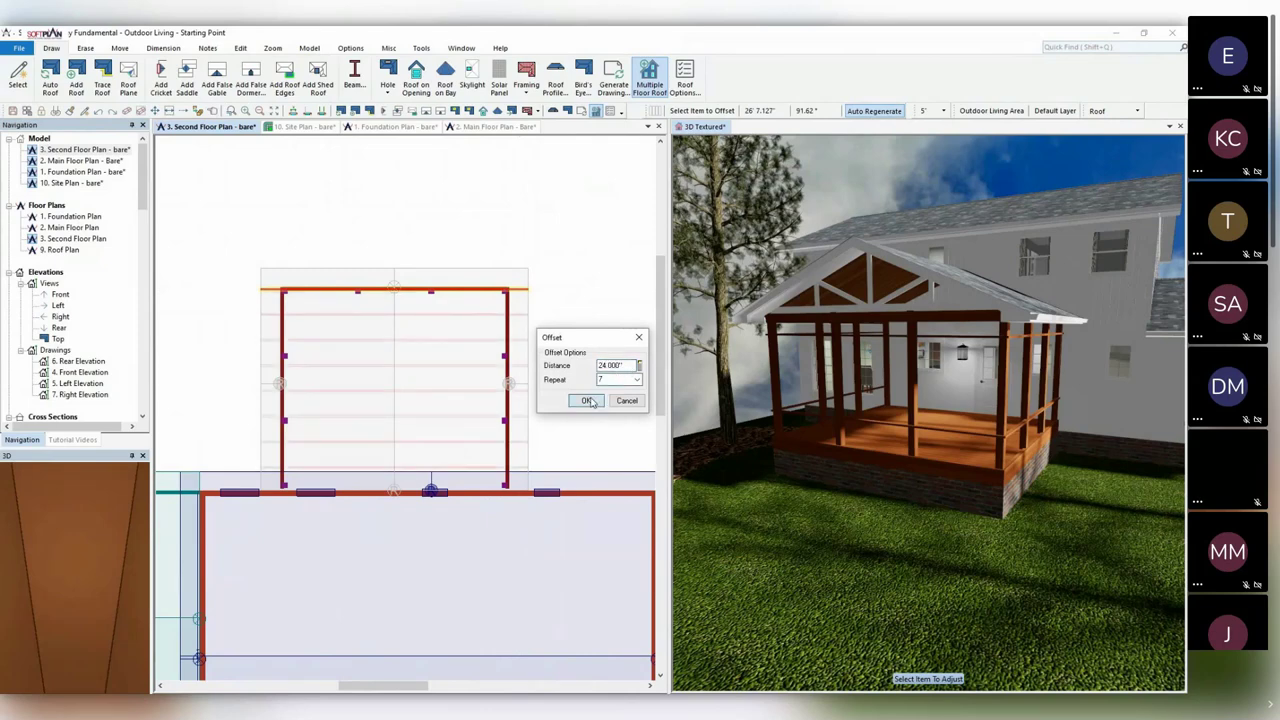
# Copy the wood surface material from a porch post onto the roof trusses in the 3D view.
pyautogui.moveTo(957, 292); pyautogui.dragTo(977, 327, button='middle')
pyautogui.moveTo(977, 327); pyautogui.dragTo(940, 327)
pyautogui.click(115, 558)
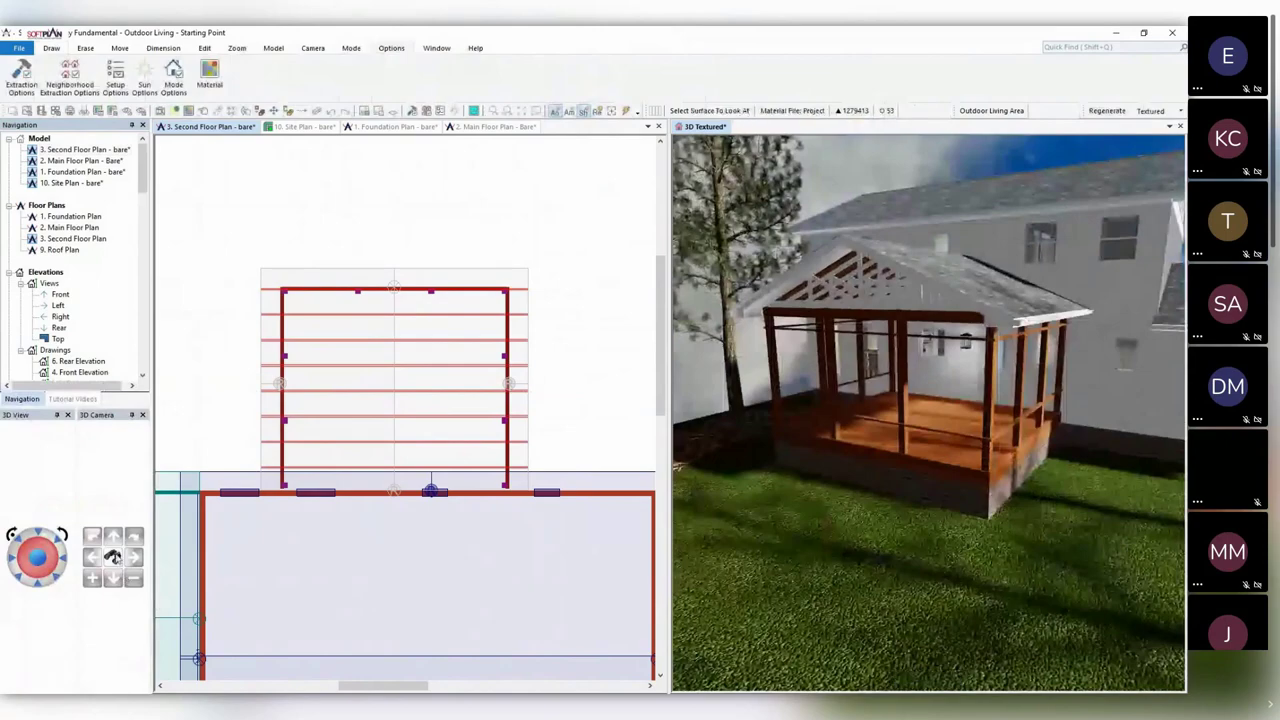
pyautogui.click(913, 320)
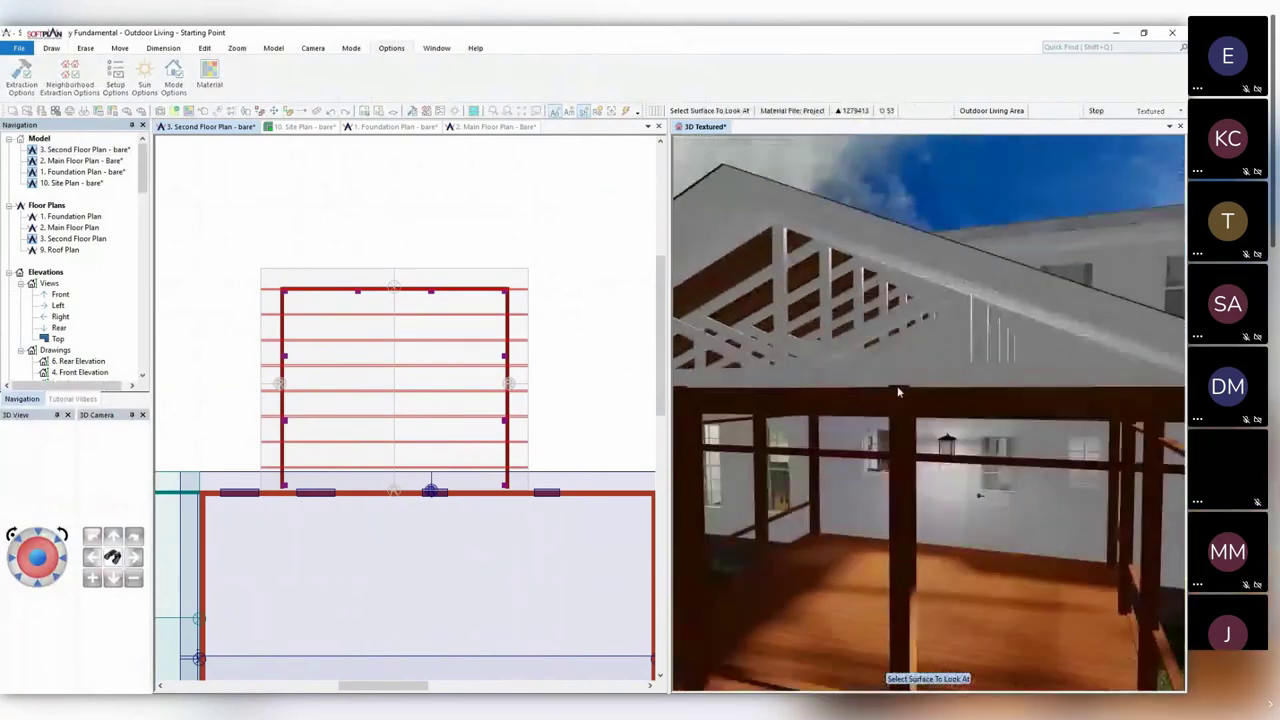
pyautogui.moveTo(872, 368); pyautogui.dragTo(826, 382)
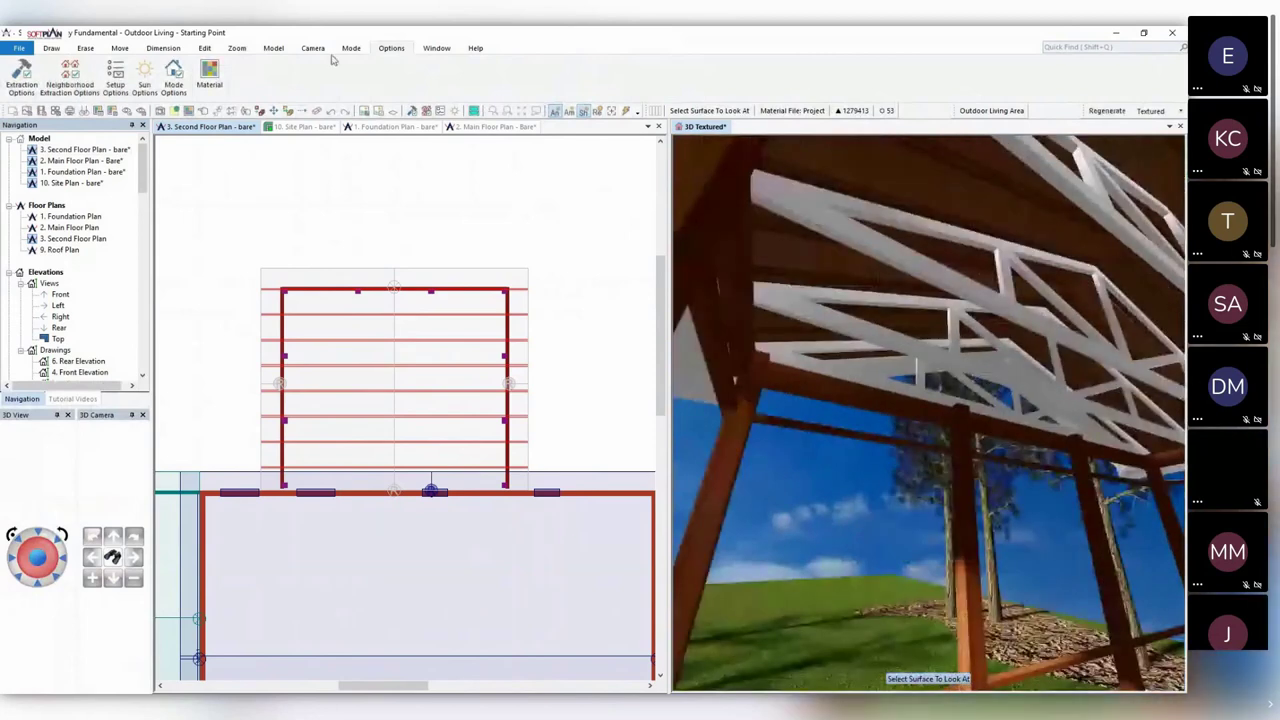
pyautogui.click(233, 50)
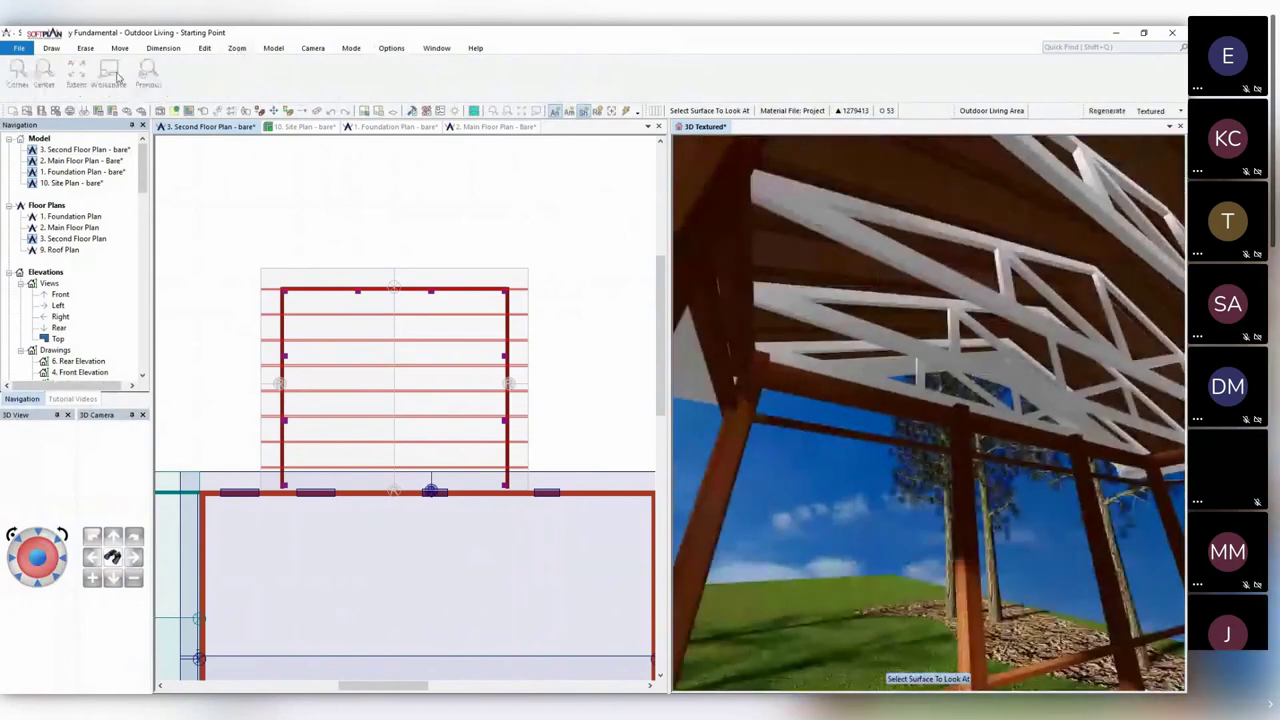
pyautogui.click(204, 48)
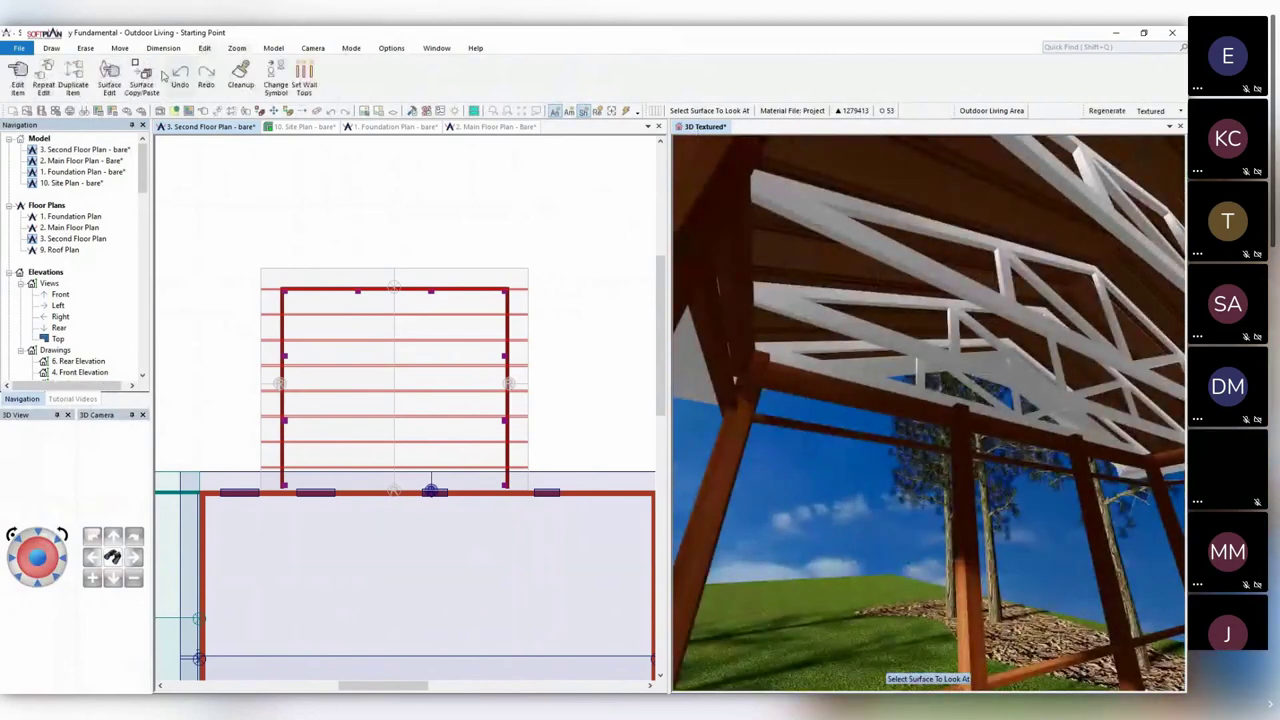
pyautogui.click(141, 76)
pyautogui.click(731, 436)
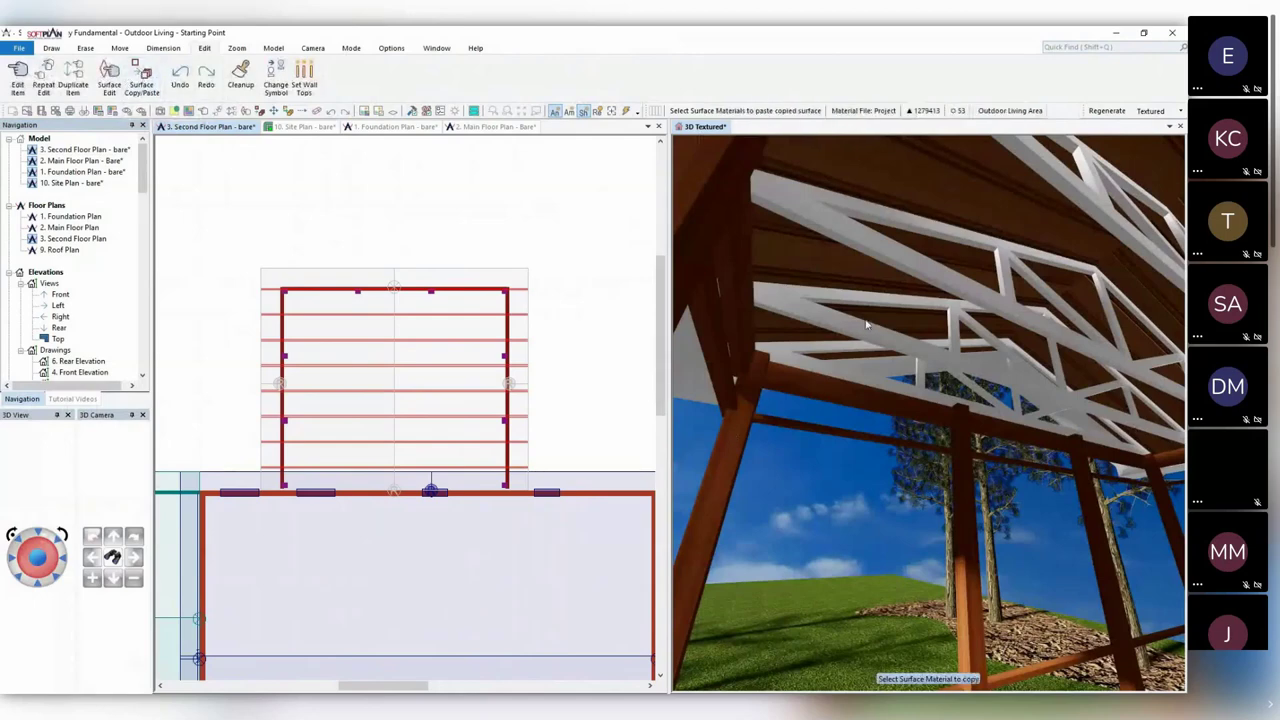
pyautogui.click(865, 329)
# Examine the porch roof trusses in the 3D view from the backyard and from below the roof.
pyautogui.moveTo(865, 329); pyautogui.dragTo(1148, 425, button='middle')
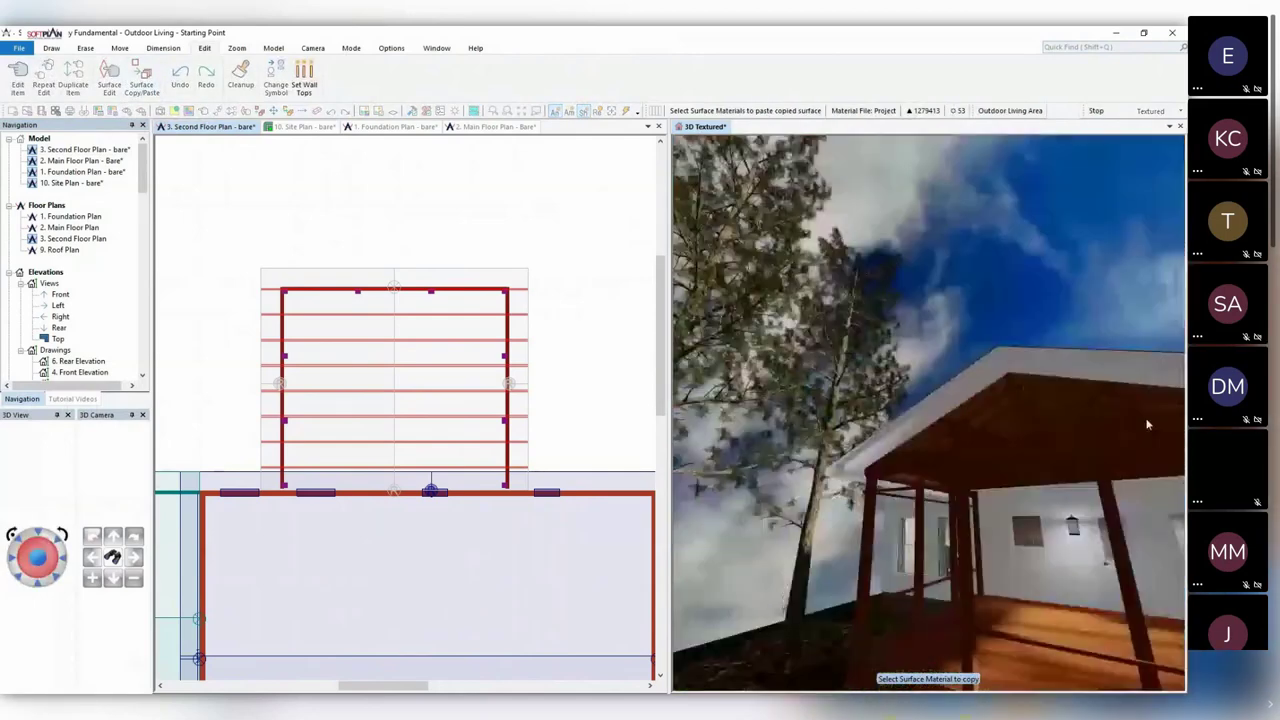
pyautogui.moveTo(1148, 425); pyautogui.dragTo(1053, 443, button='middle')
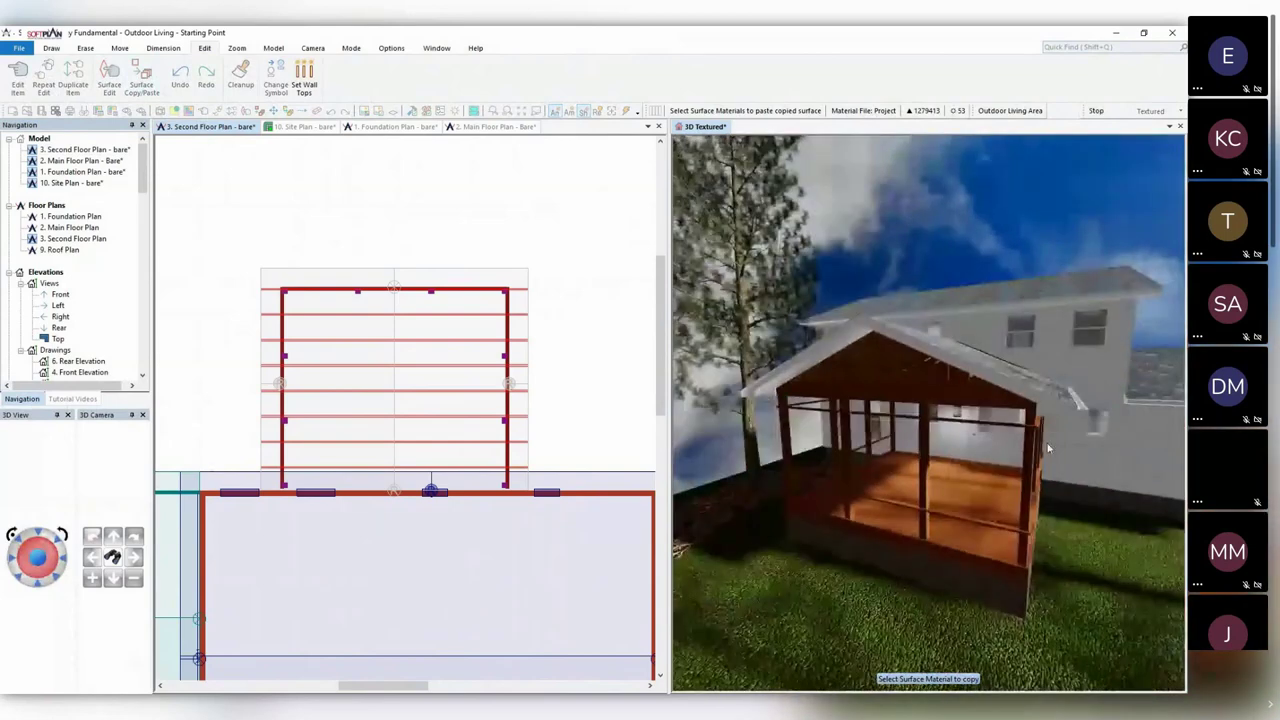
pyautogui.scroll(3, 1048, 447)
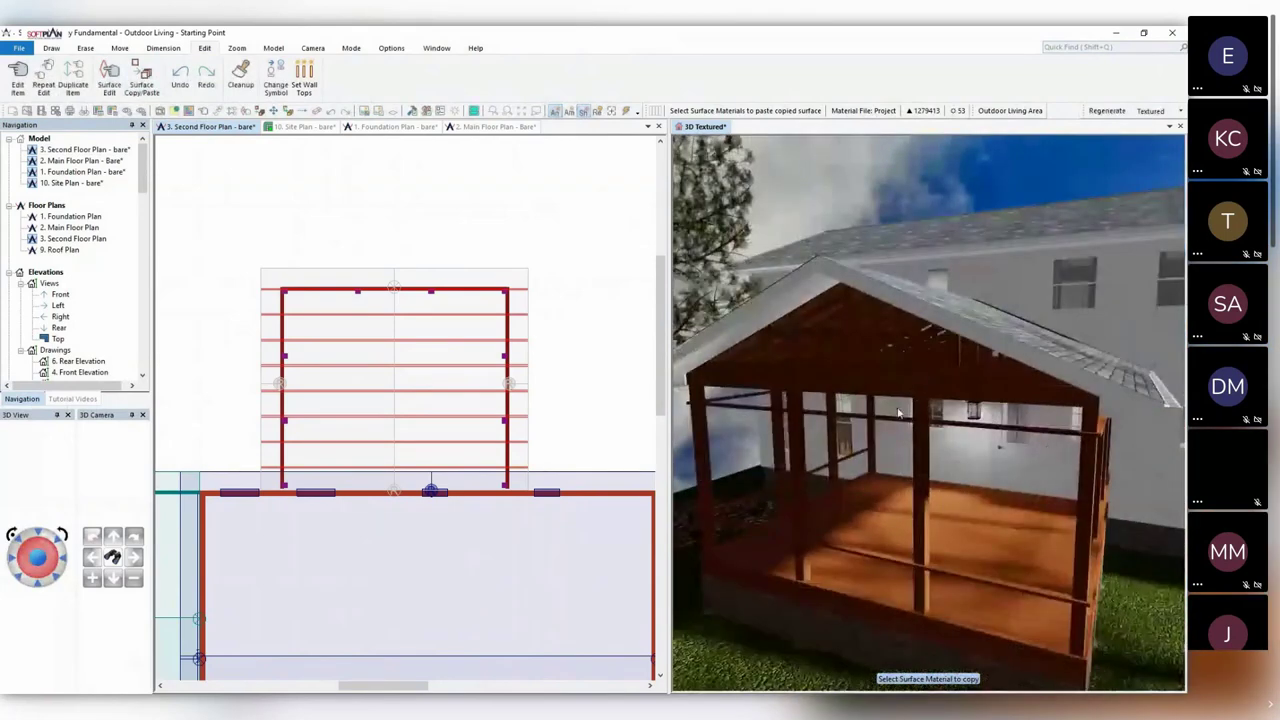
pyautogui.moveTo(898, 413); pyautogui.dragTo(876, 397, button='middle')
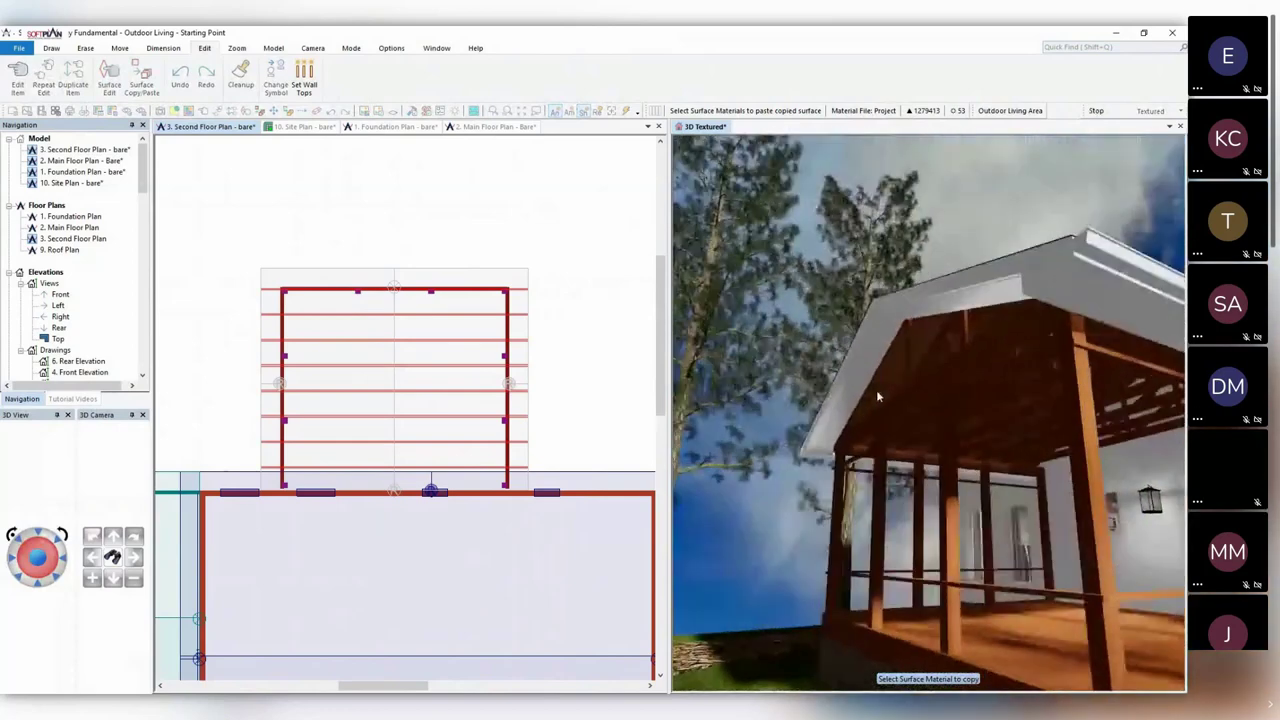
pyautogui.scroll(5, 878, 396)
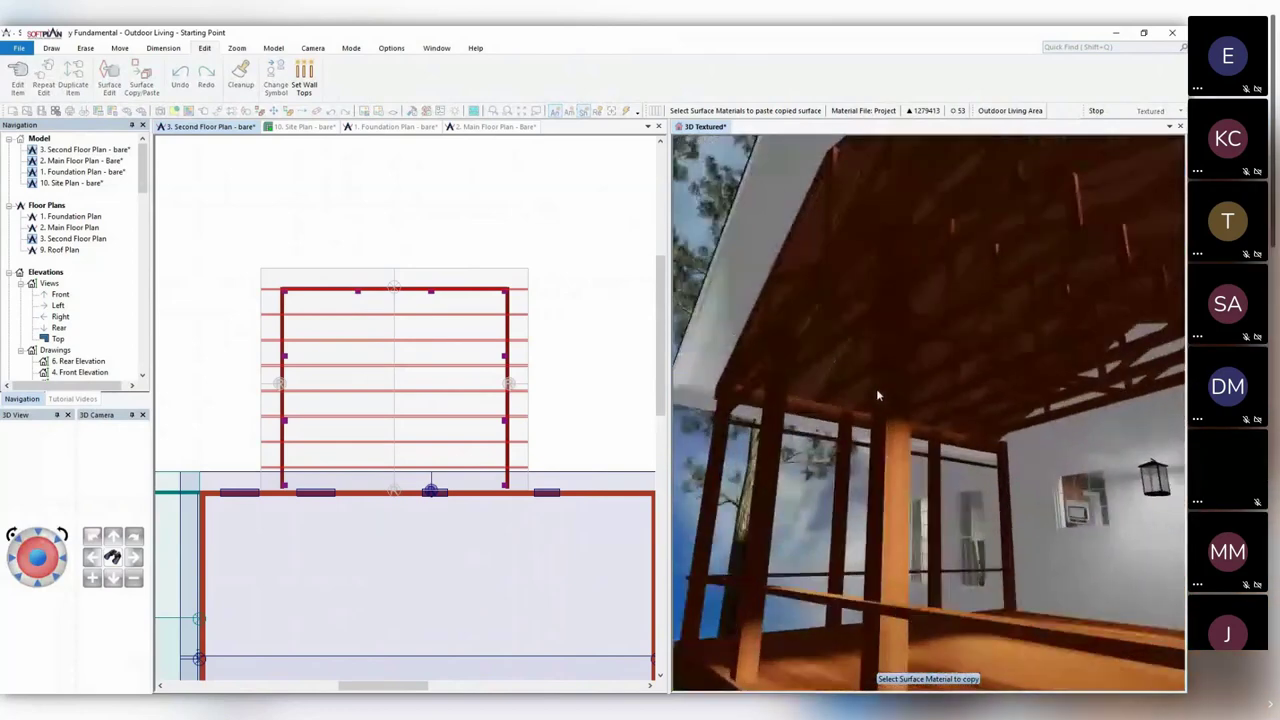
pyautogui.rightClick(964, 323)
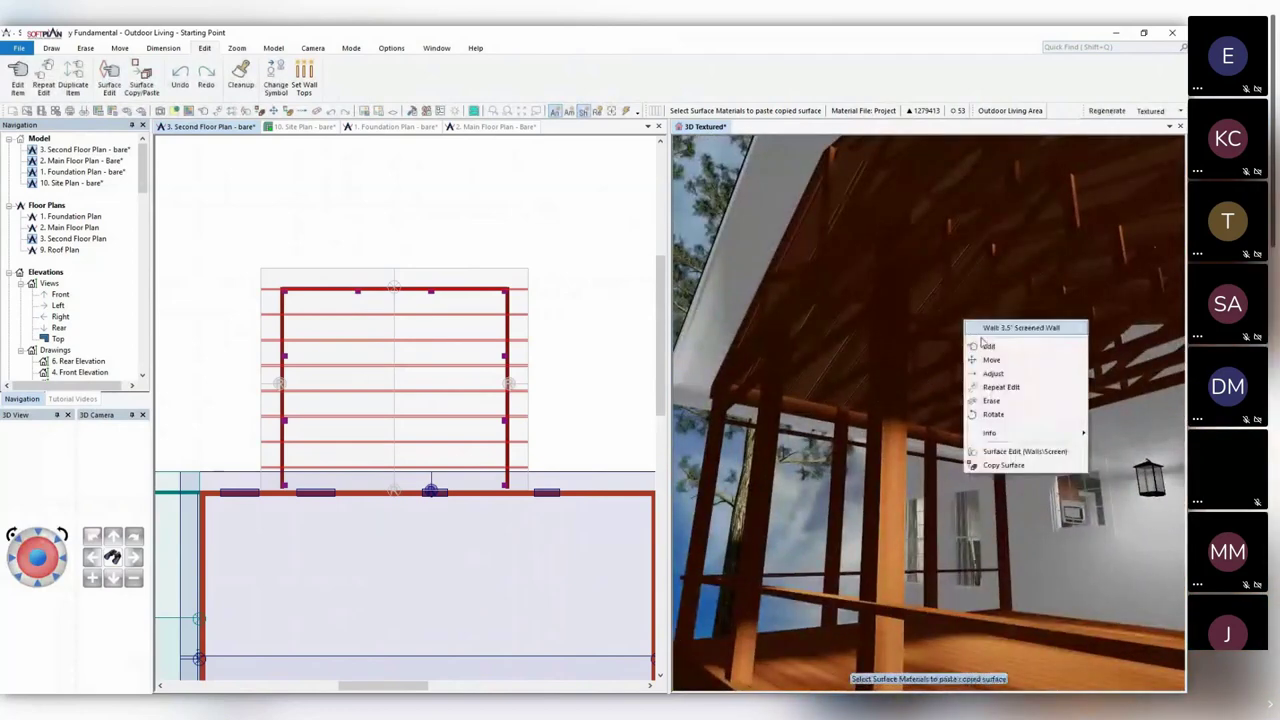
pyautogui.click(857, 70)
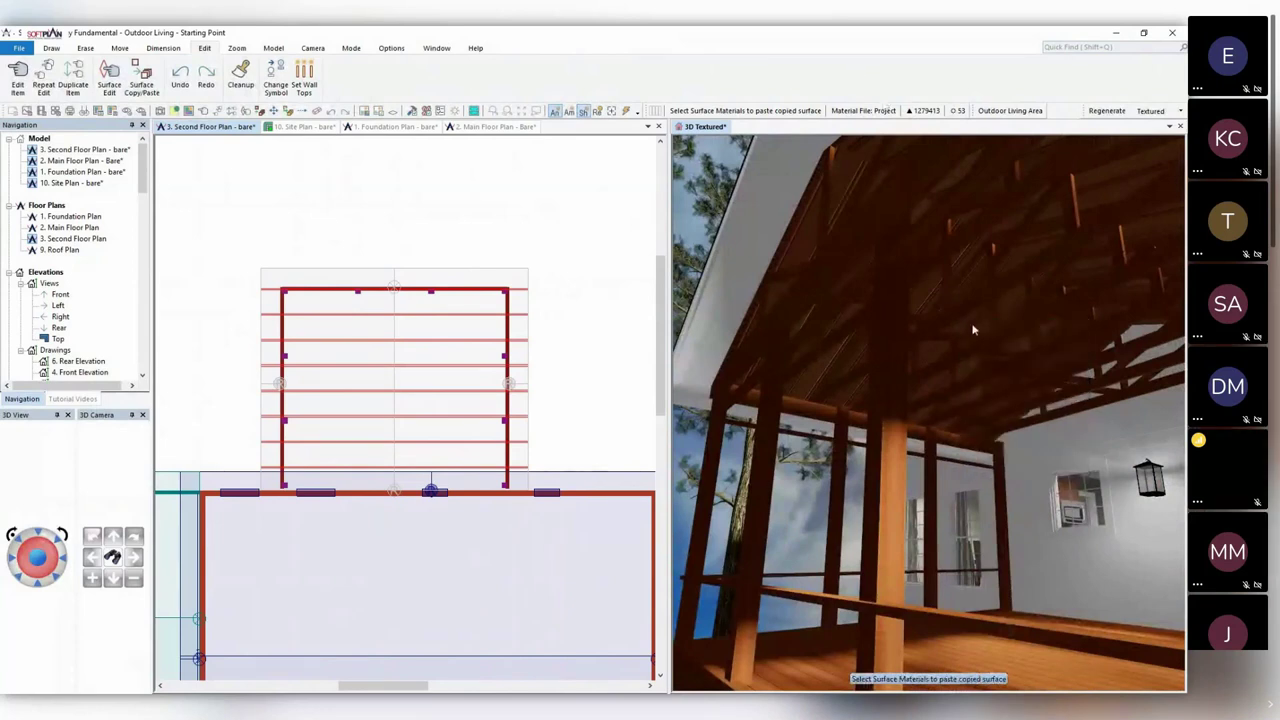
pyautogui.click(209, 185)
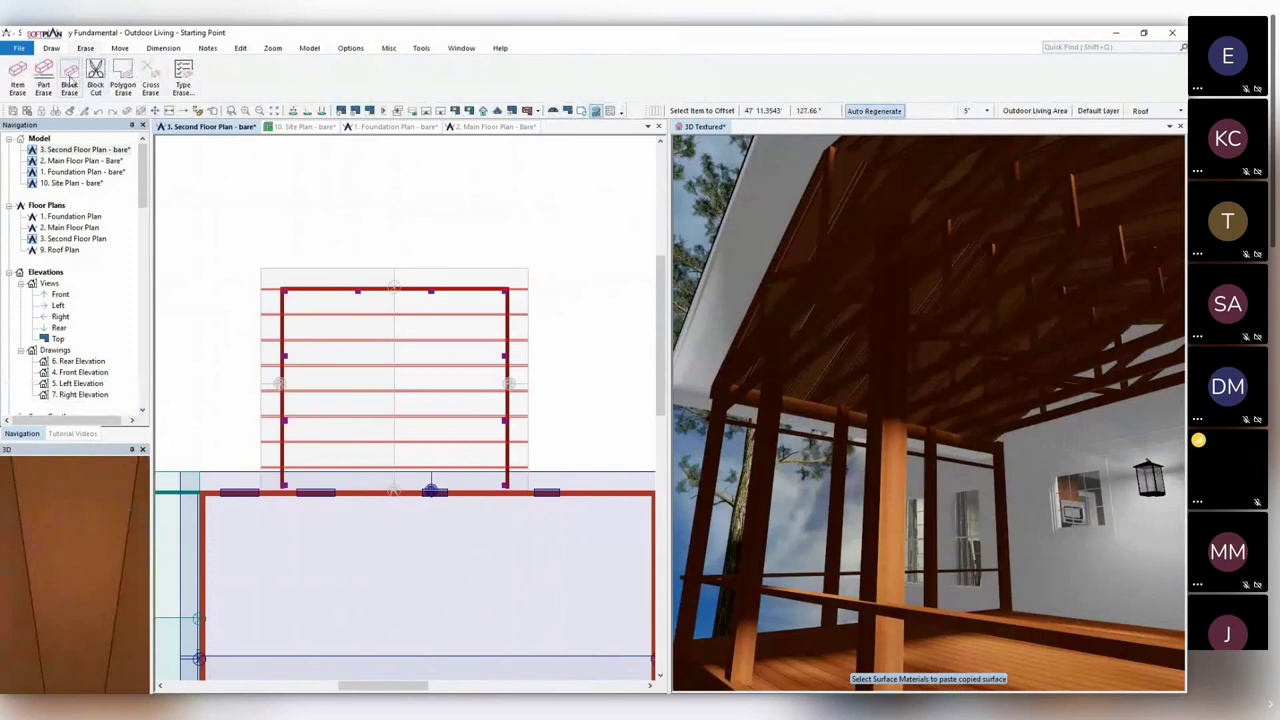
# Block erase all the porch roof trusses except the rearmost one.
pyautogui.click(69, 80)
pyautogui.click(601, 475)
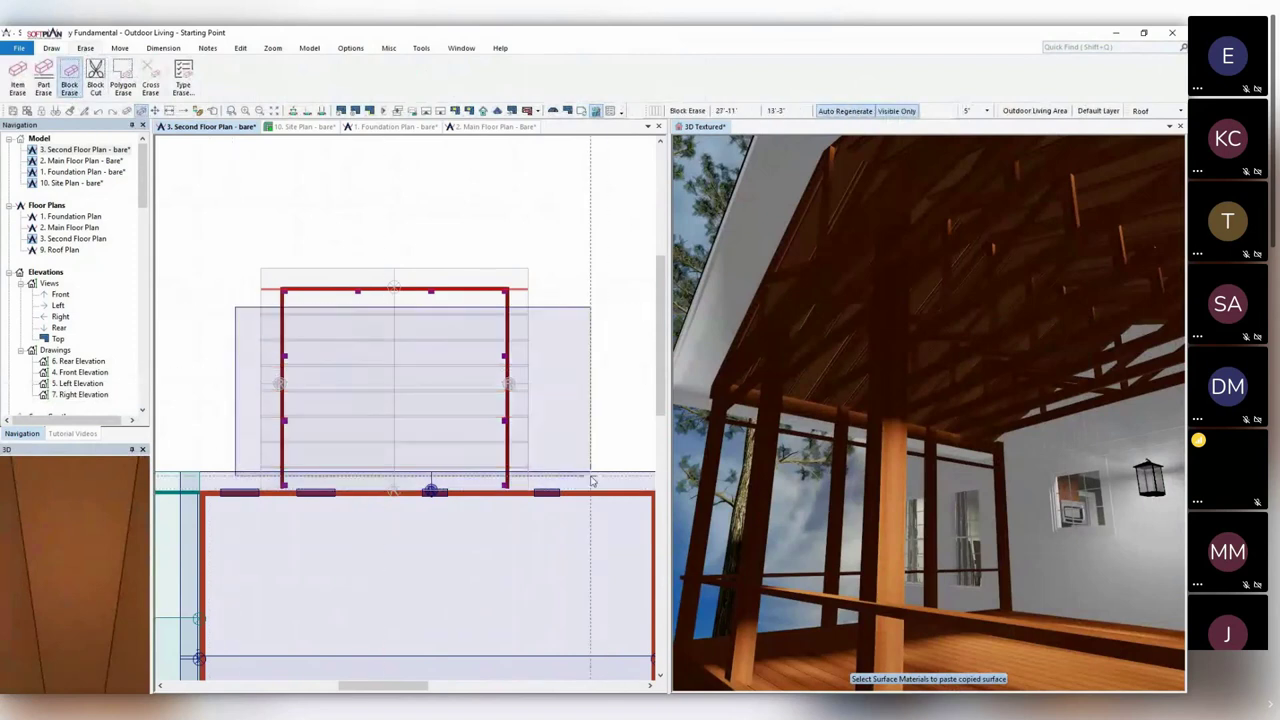
pyautogui.click(951, 323)
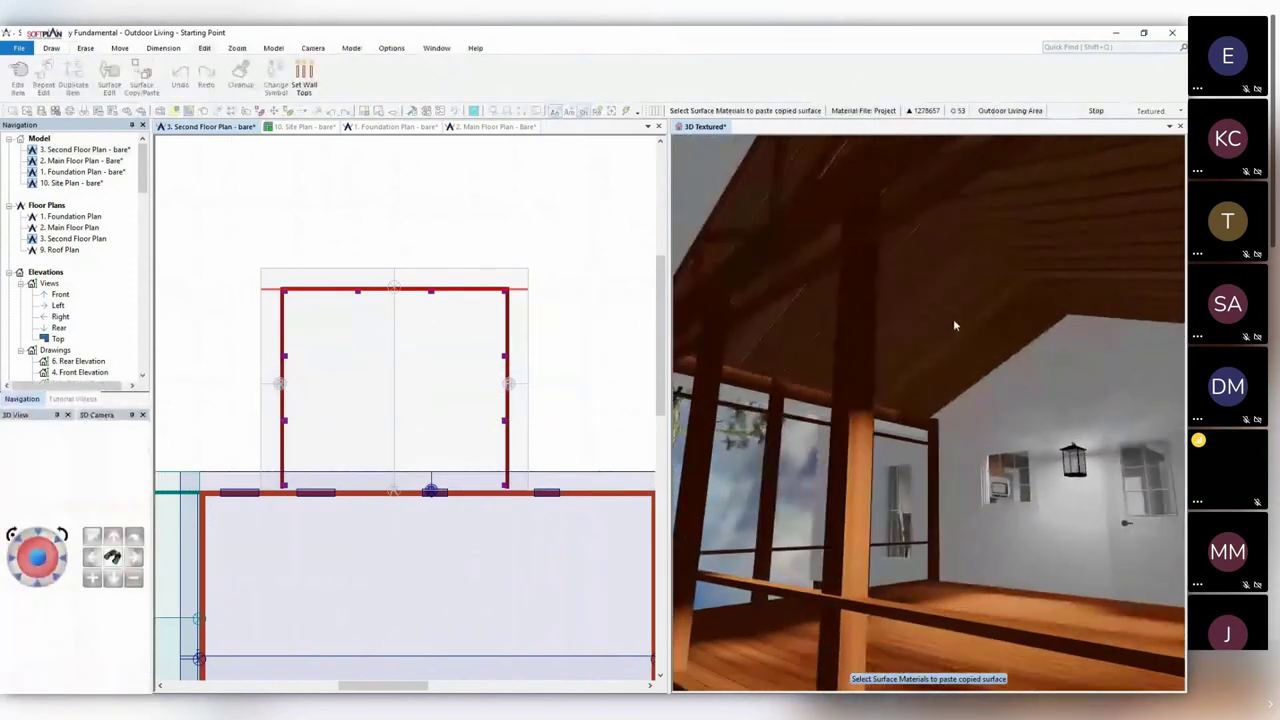
# Draw two 4x8 Wood Beams along the house wall, one from each porch eave to the roof's center ridge.
pyautogui.click(51, 49)
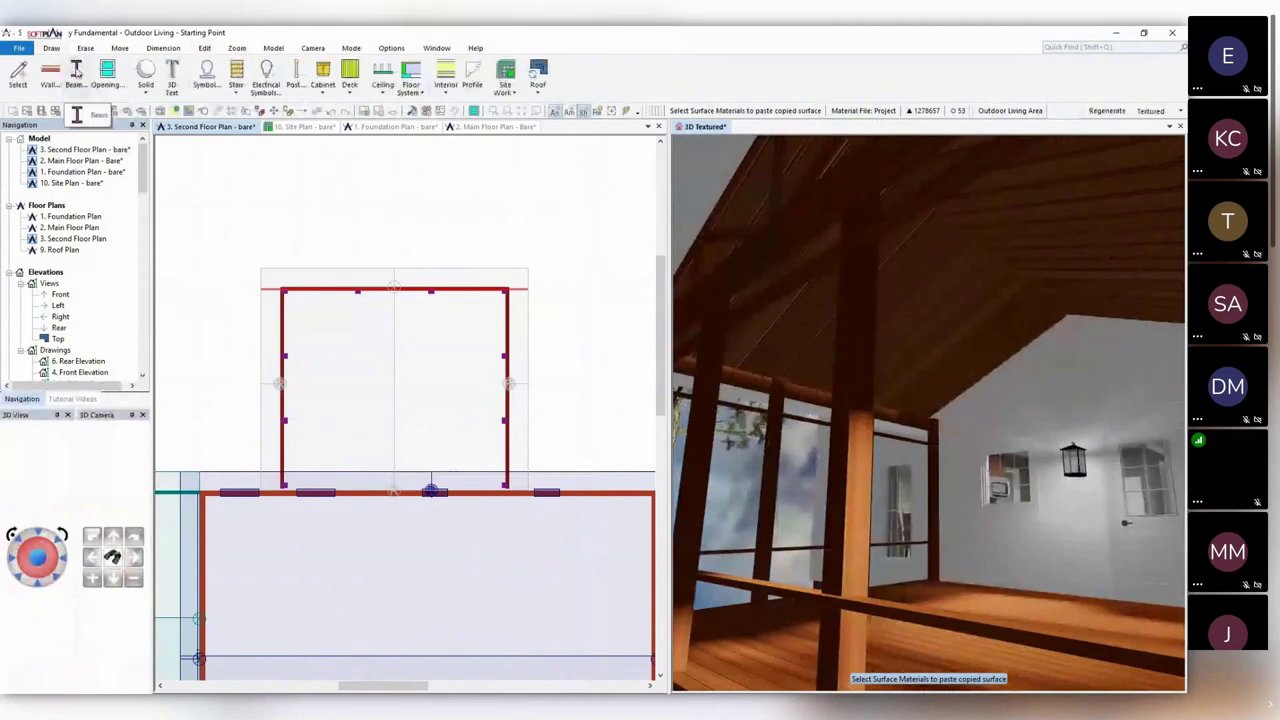
pyautogui.click(77, 76)
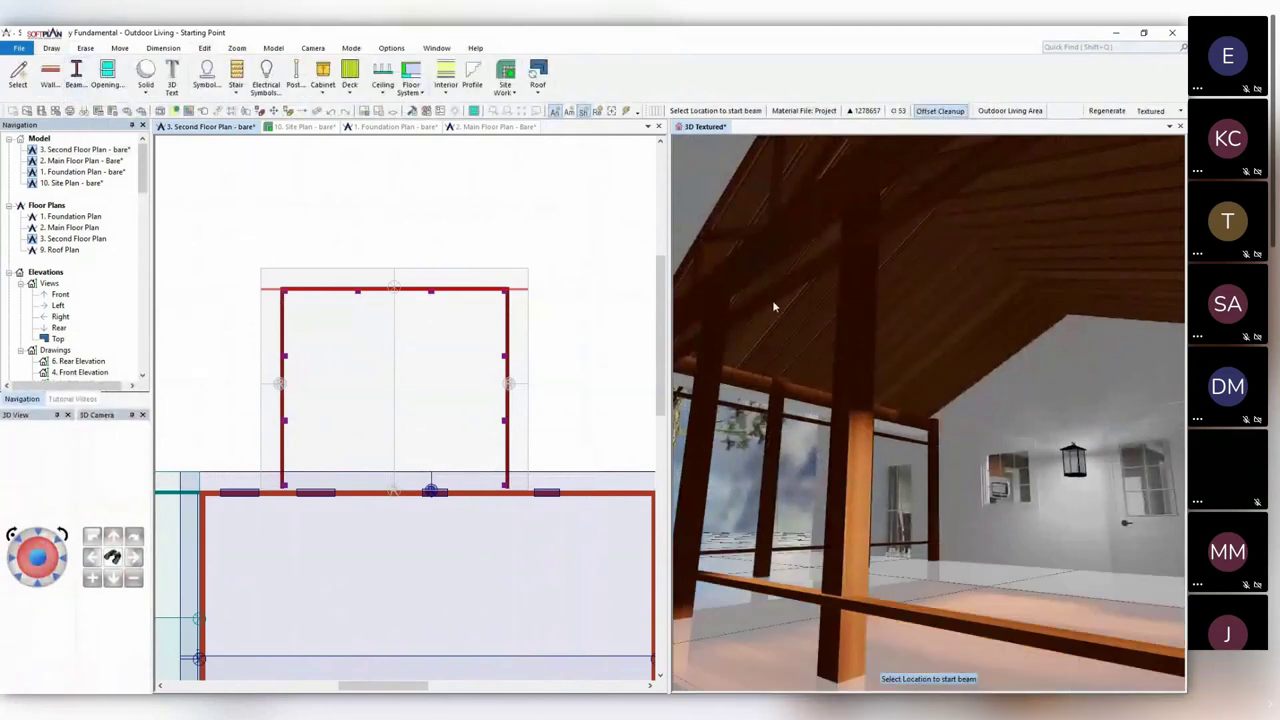
pyautogui.click(85, 48)
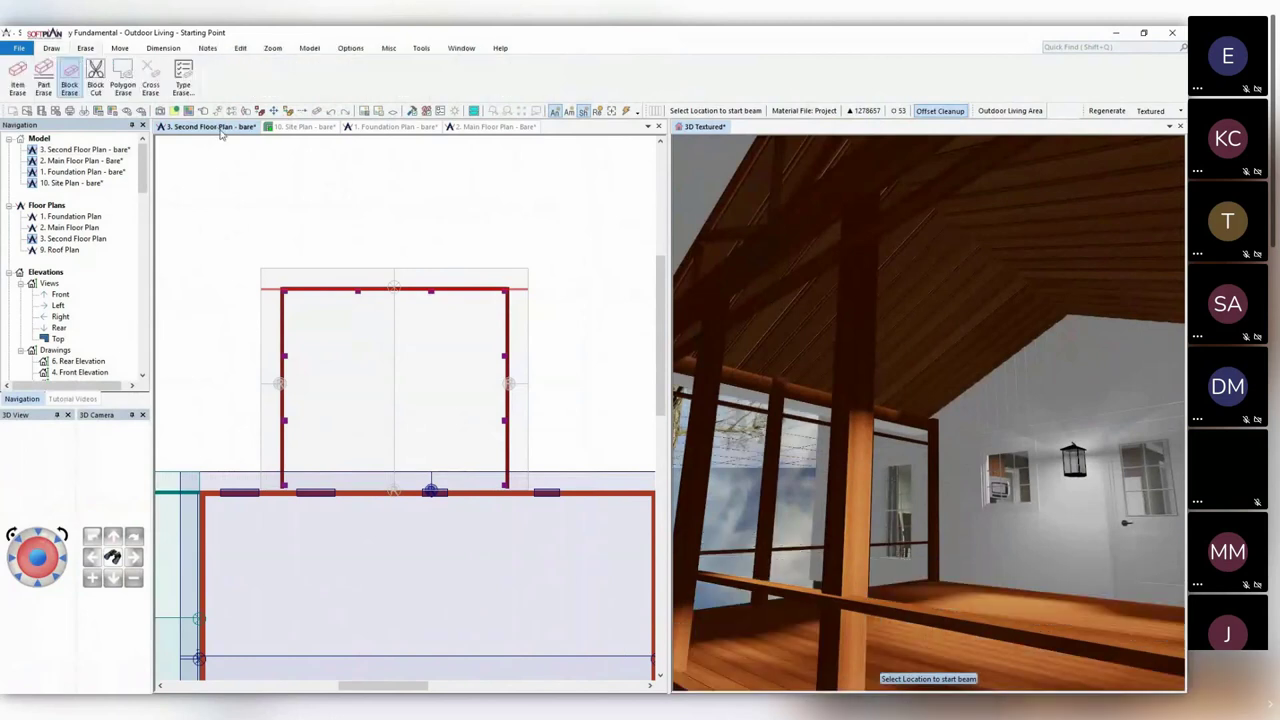
pyautogui.click(51, 48)
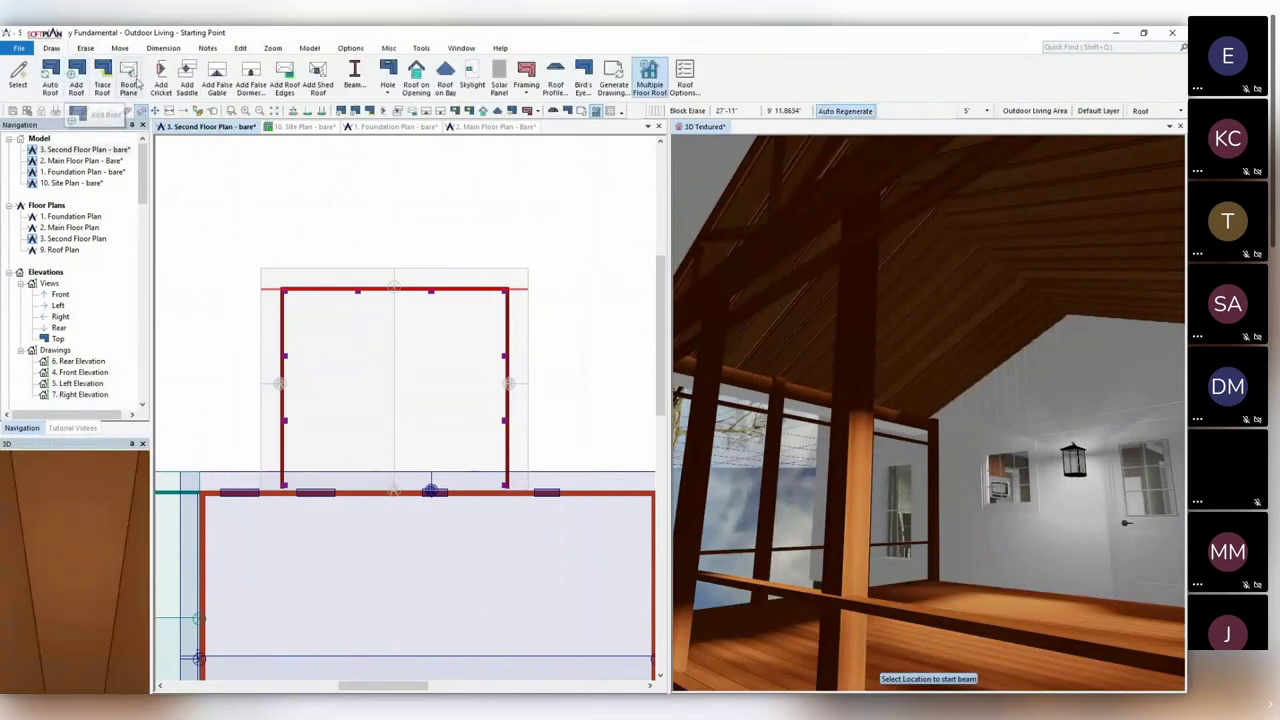
pyautogui.click(356, 85)
pyautogui.click(405, 140)
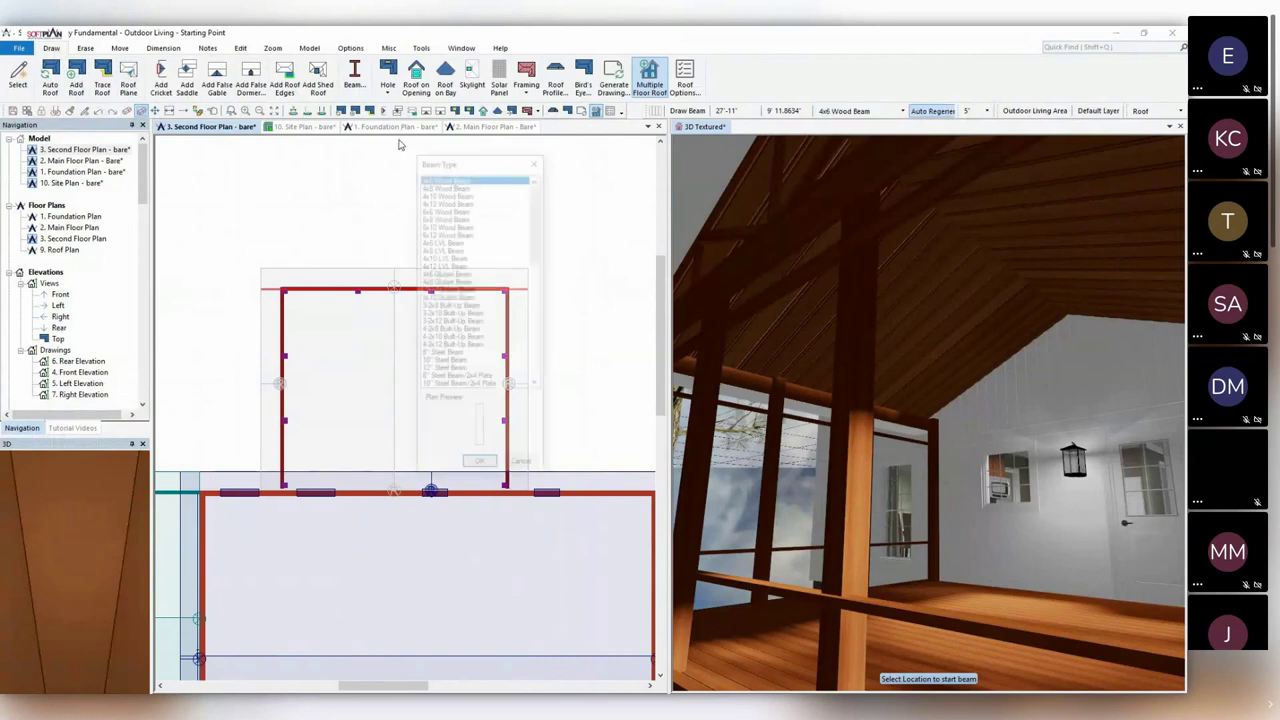
pyautogui.click(460, 186)
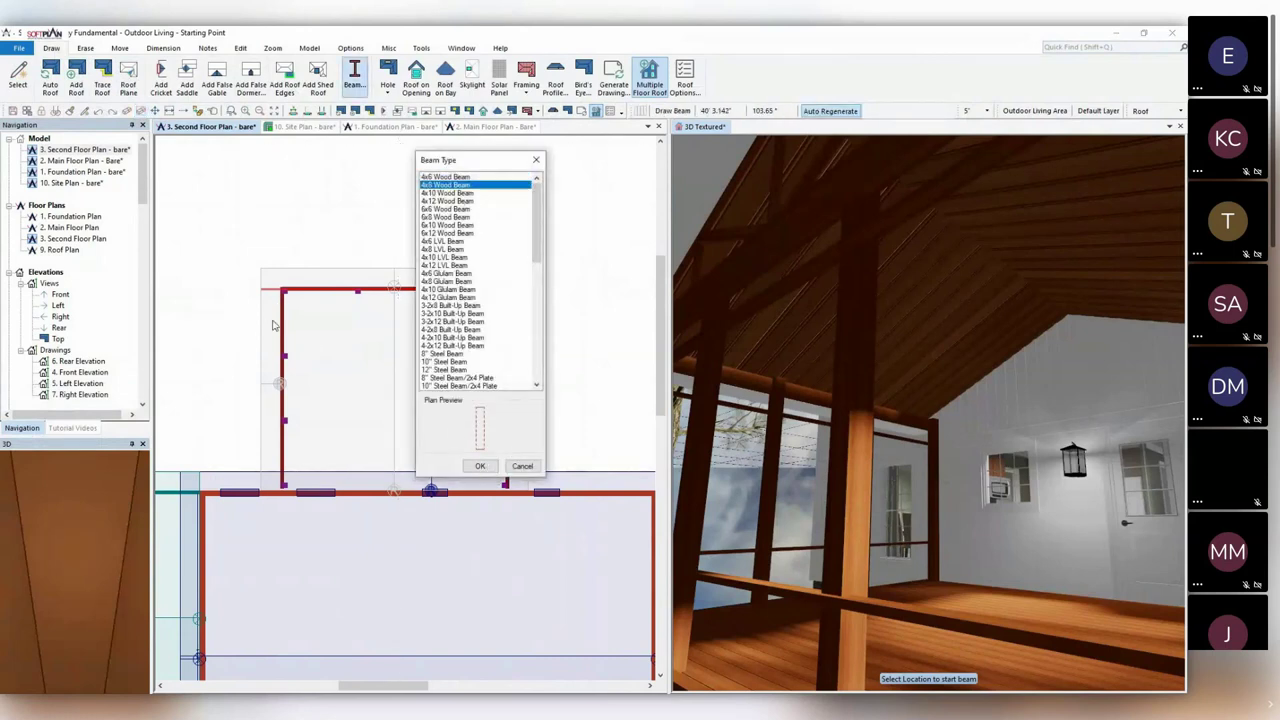
pyautogui.click(480, 466)
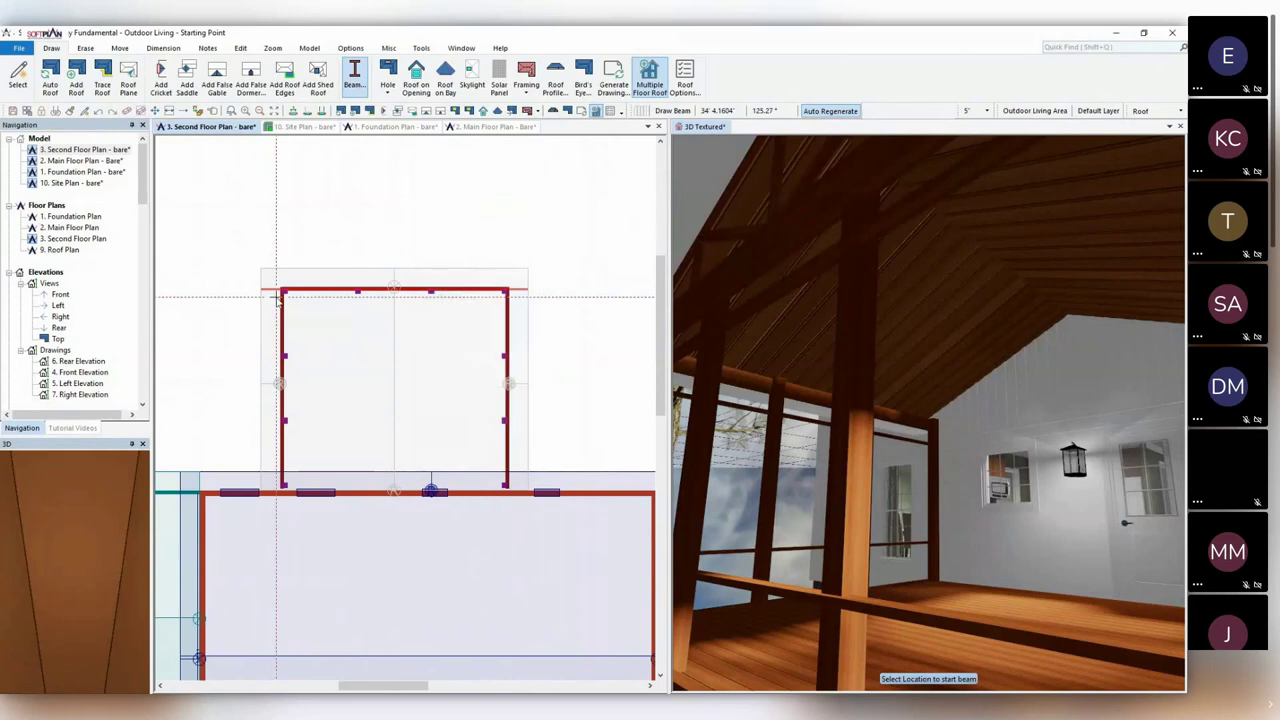
pyautogui.click(261, 489)
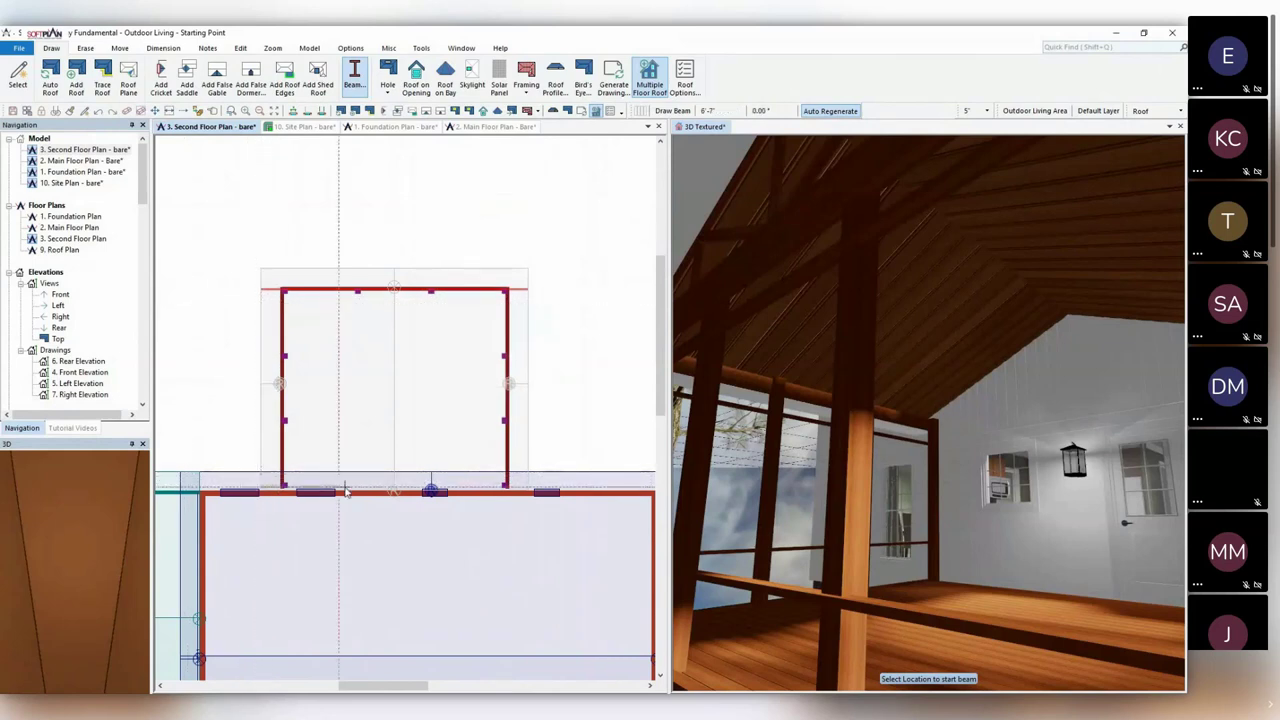
pyautogui.click(393, 488)
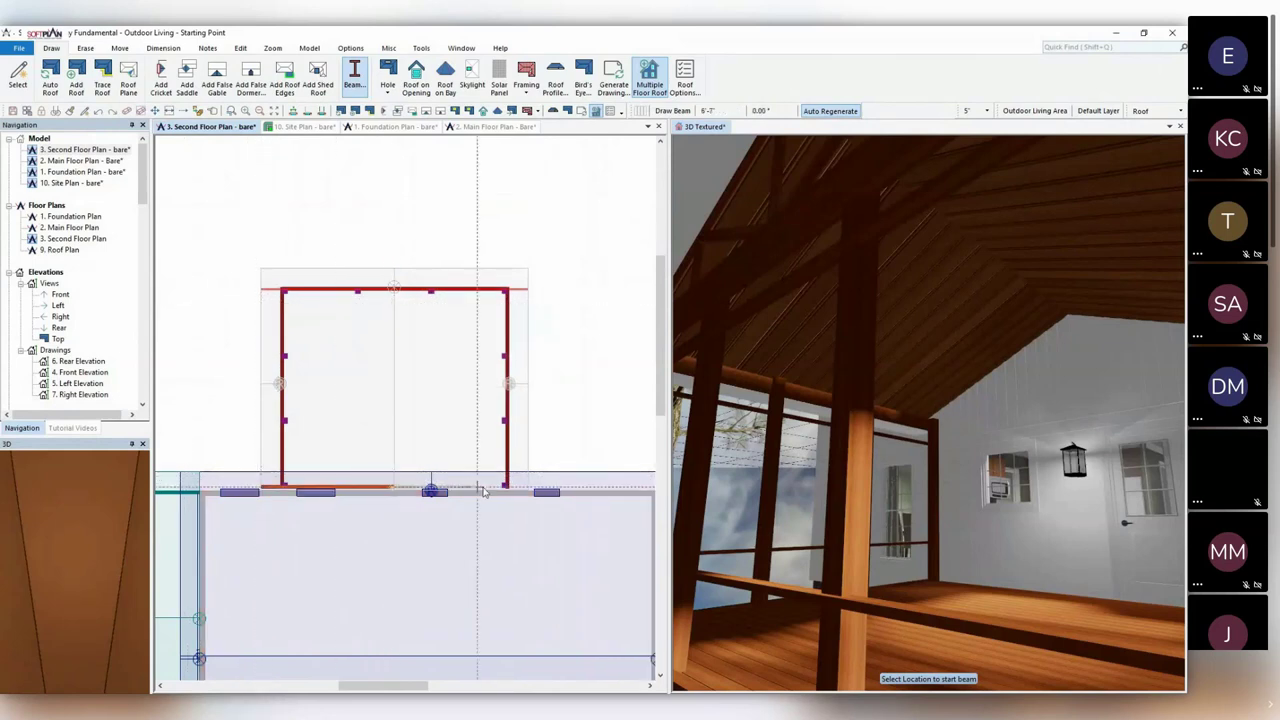
pyautogui.click(528, 488)
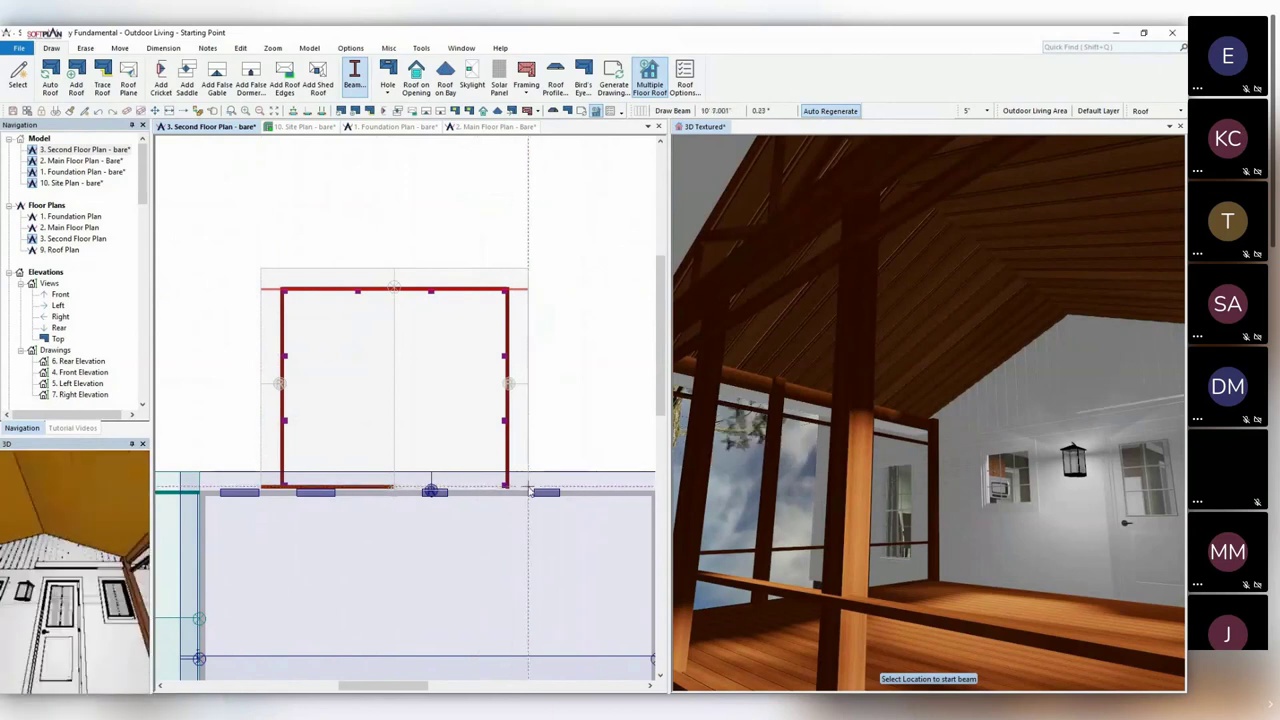
pyautogui.click(396, 488)
# Edit the beam on the side nearest the door and try fitting its top to the roof.
pyautogui.rightClick(413, 489)
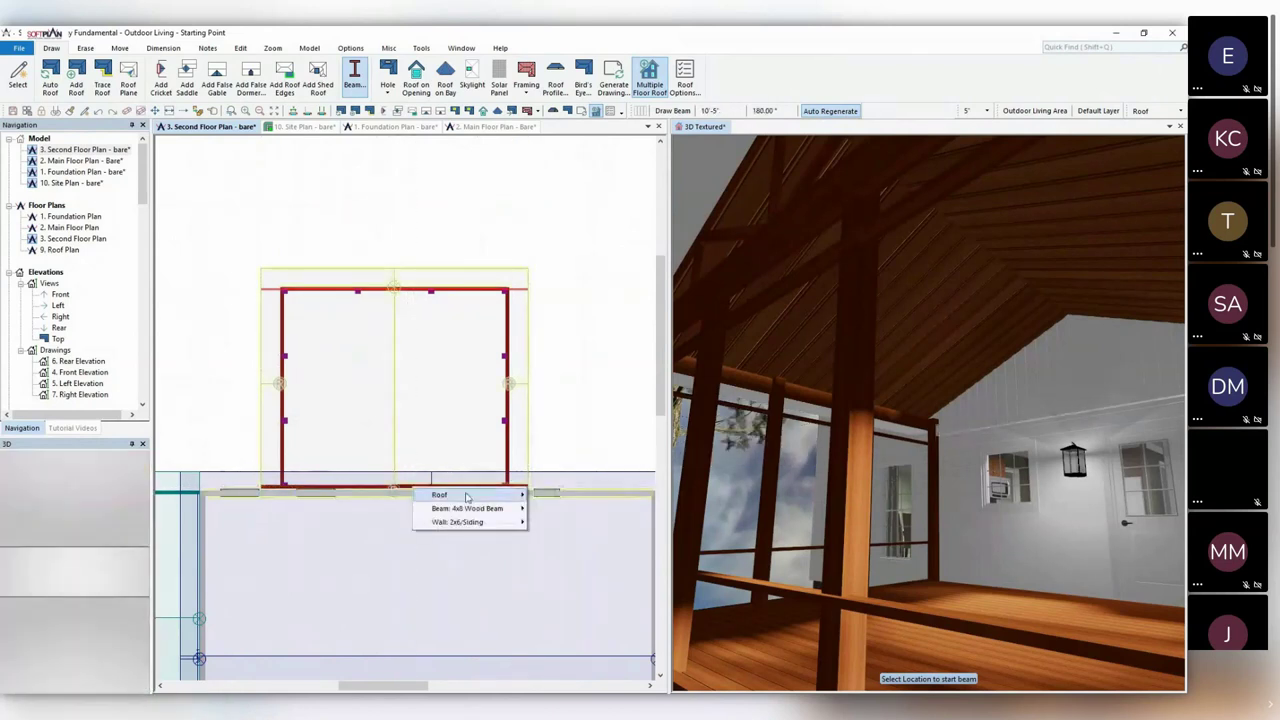
pyautogui.moveTo(467, 511)
pyautogui.click(573, 298)
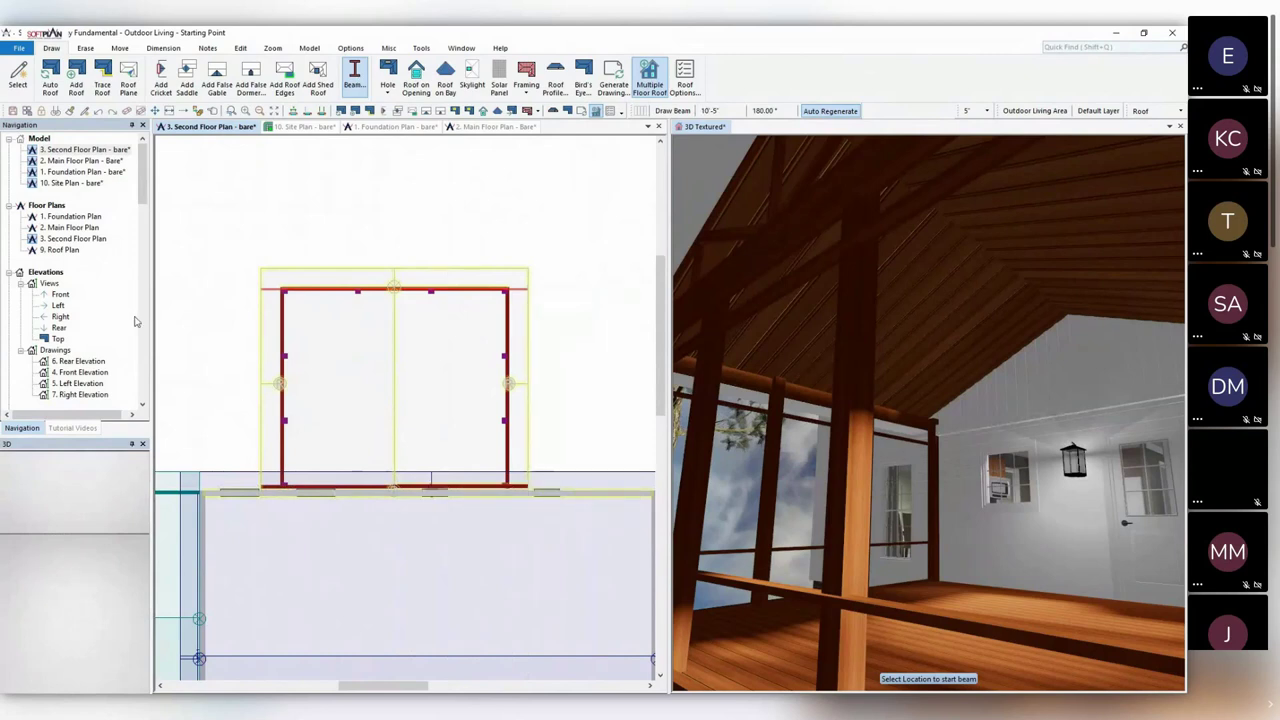
pyautogui.click(95, 283)
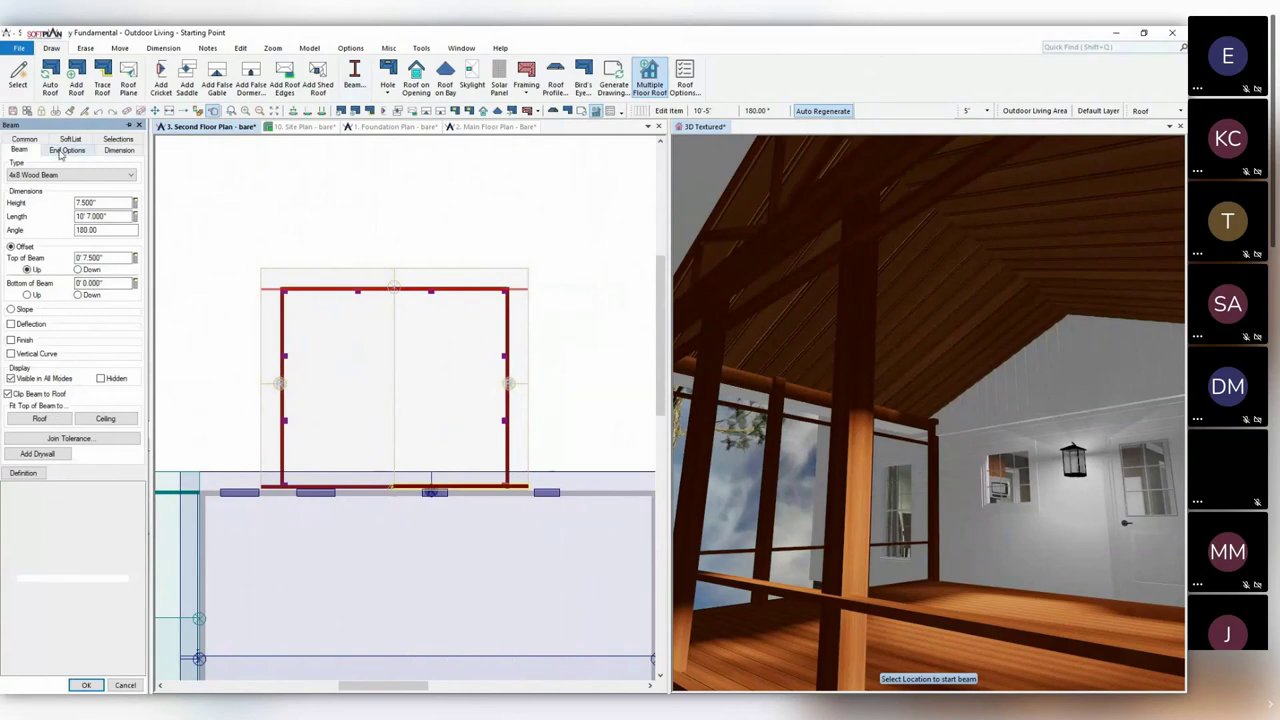
pyautogui.click(40, 419)
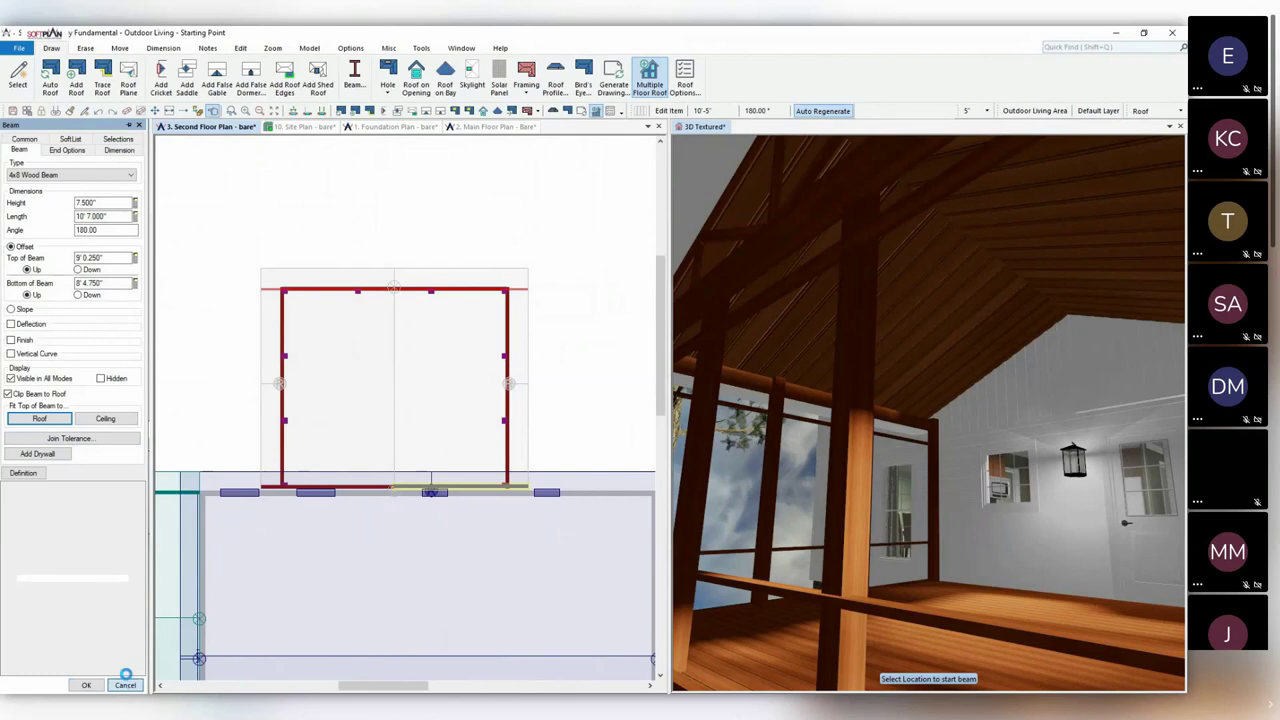
pyautogui.click(125, 684)
# Move both beams as a block about 14' away from the house wall, to just inside the rear porch wall.
pyautogui.click(119, 48)
pyautogui.click(43, 75)
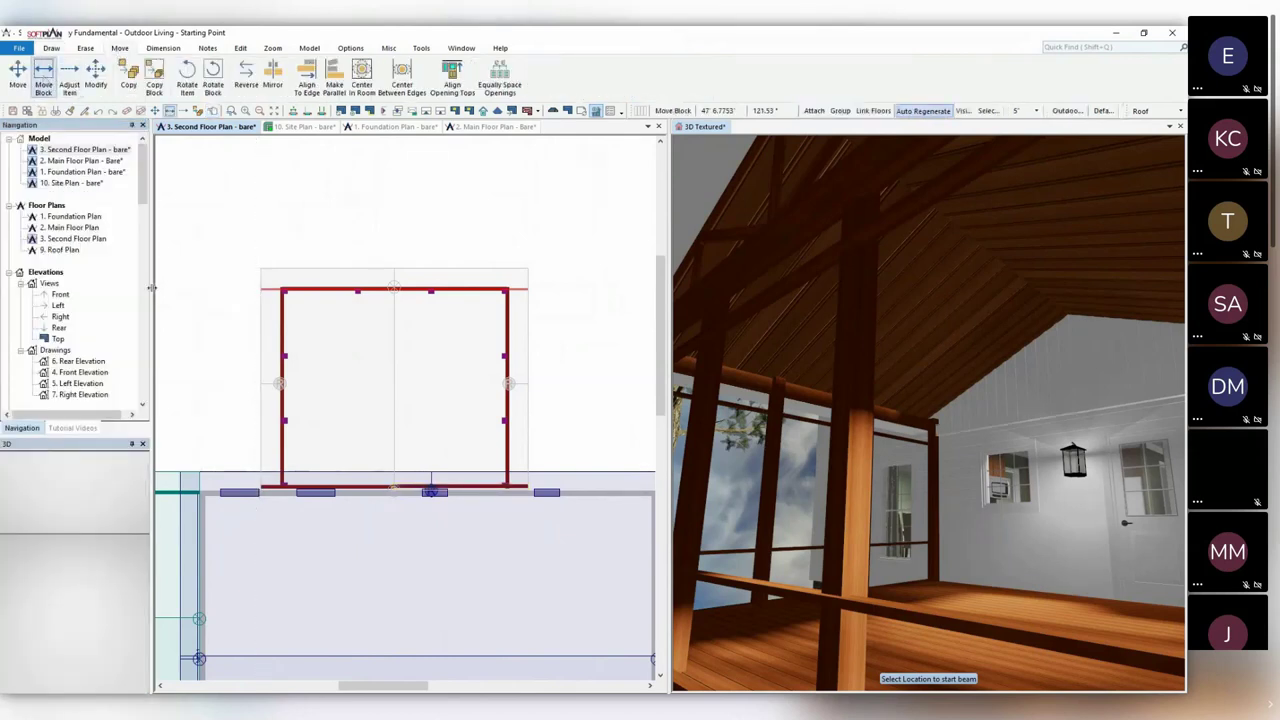
pyautogui.moveTo(234, 451); pyautogui.dragTo(559, 495)
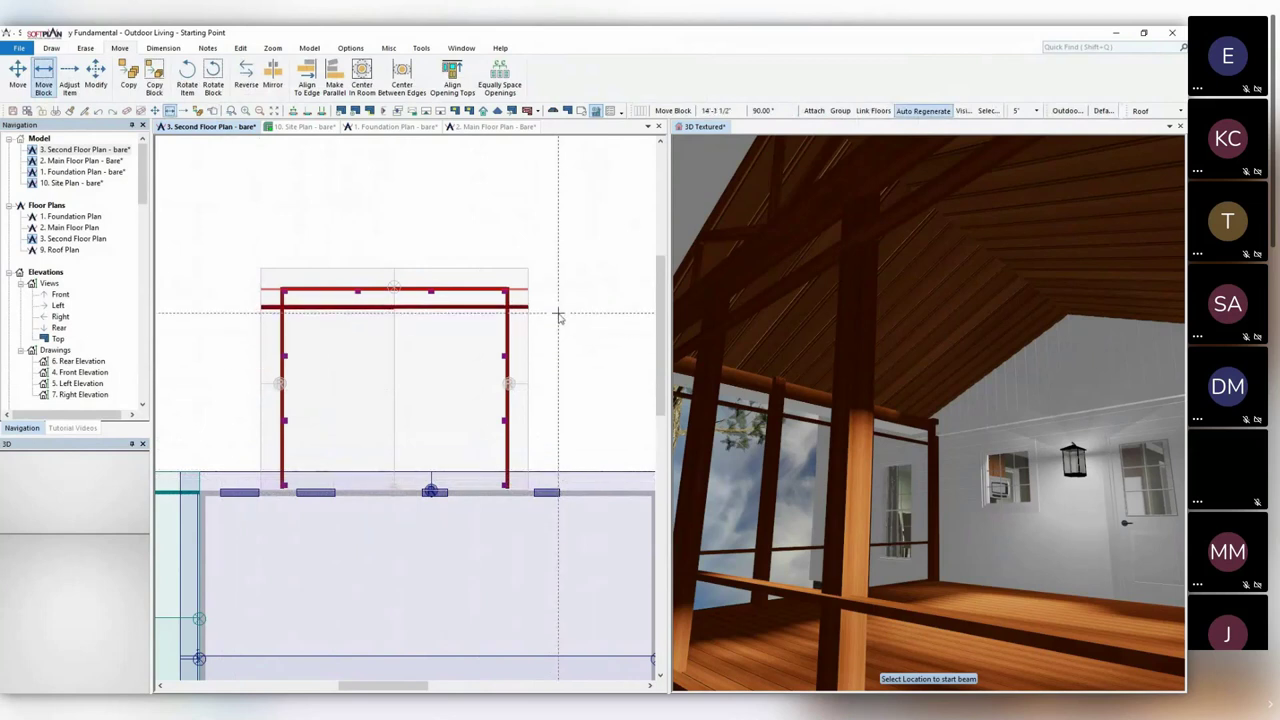
pyautogui.click(463, 310)
# Try fitting the top of one moved 4x8 beam to the roof slope, and discard the trial beams to restore the trusses.
pyautogui.rightClick(462, 310)
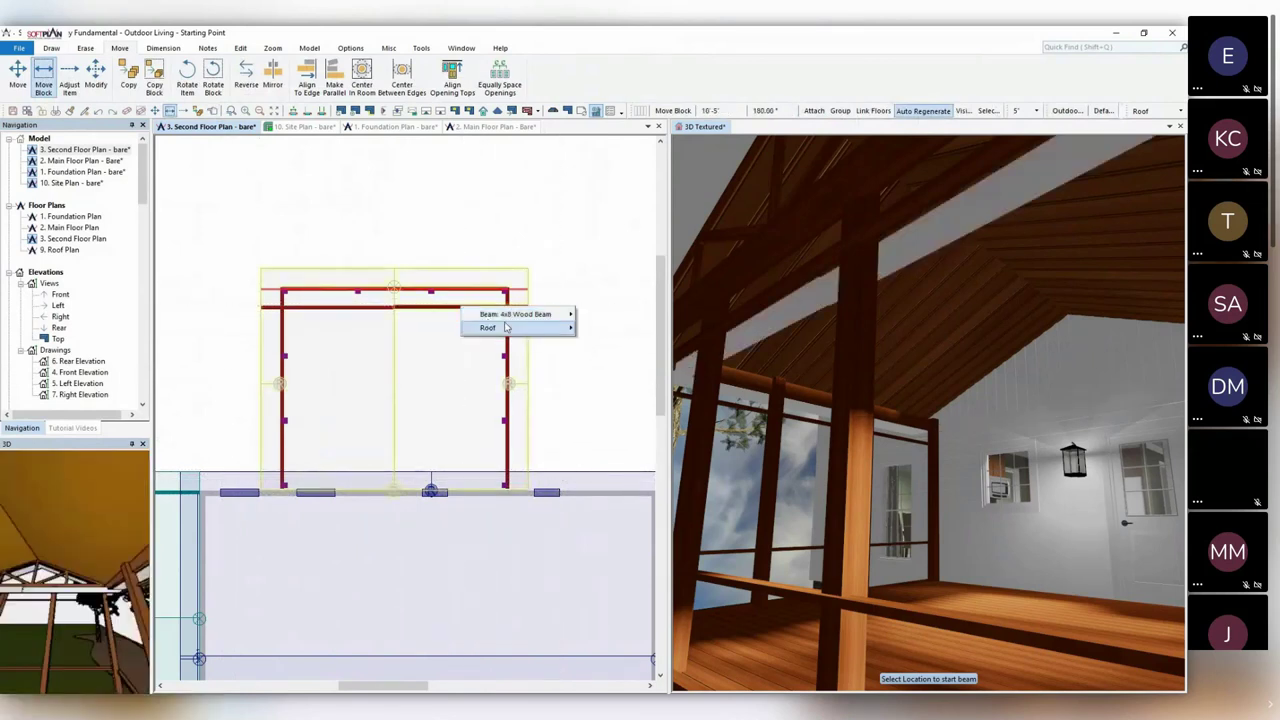
pyautogui.moveTo(530, 314)
pyautogui.click(603, 318)
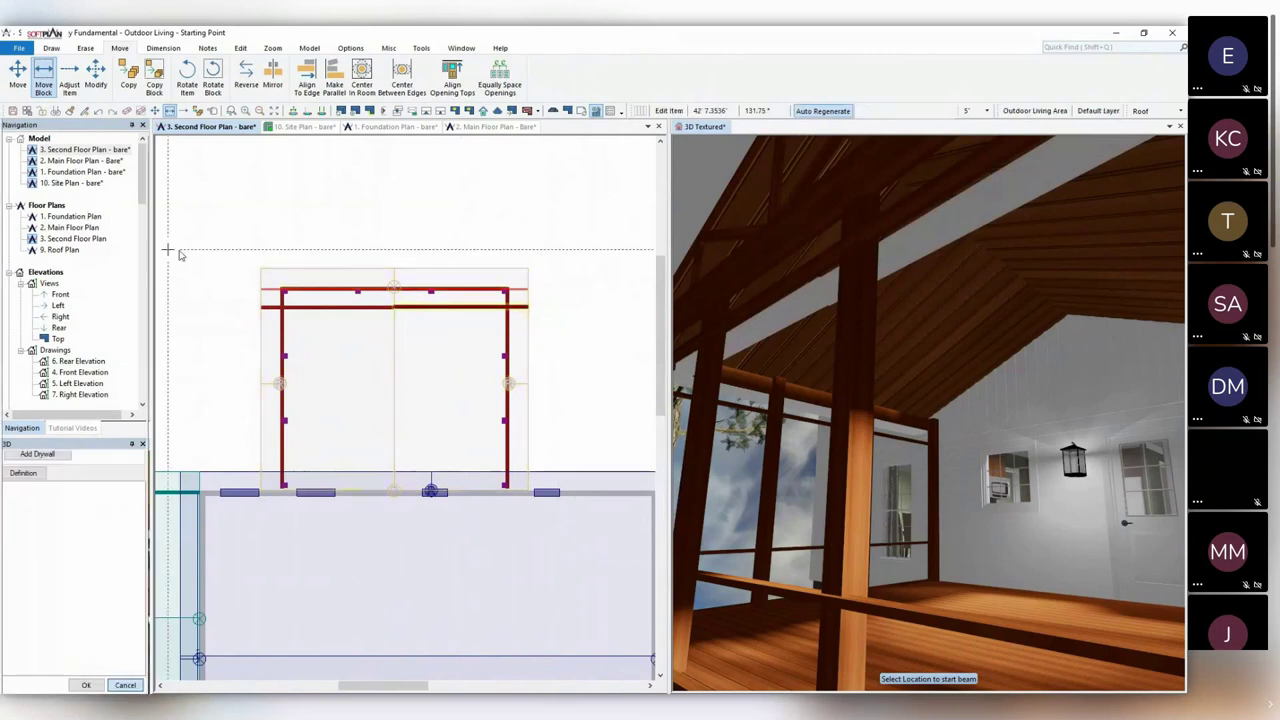
pyautogui.click(56, 421)
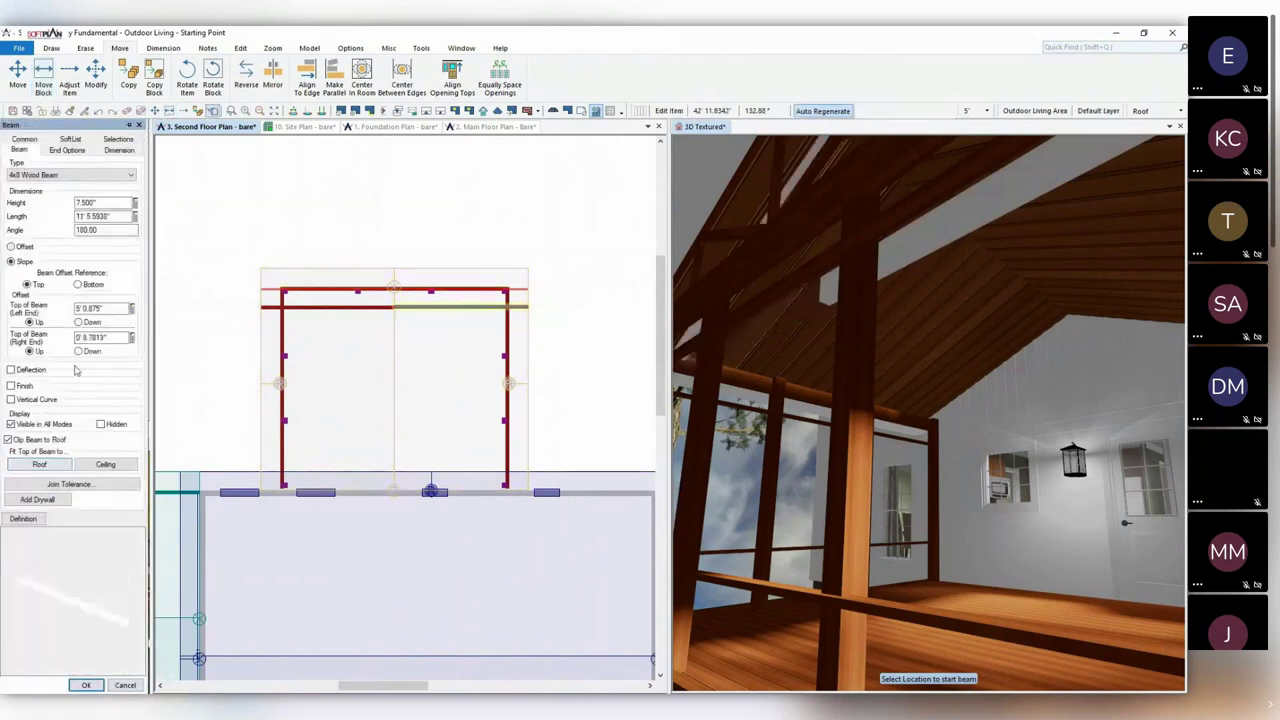
pyautogui.click(97, 310)
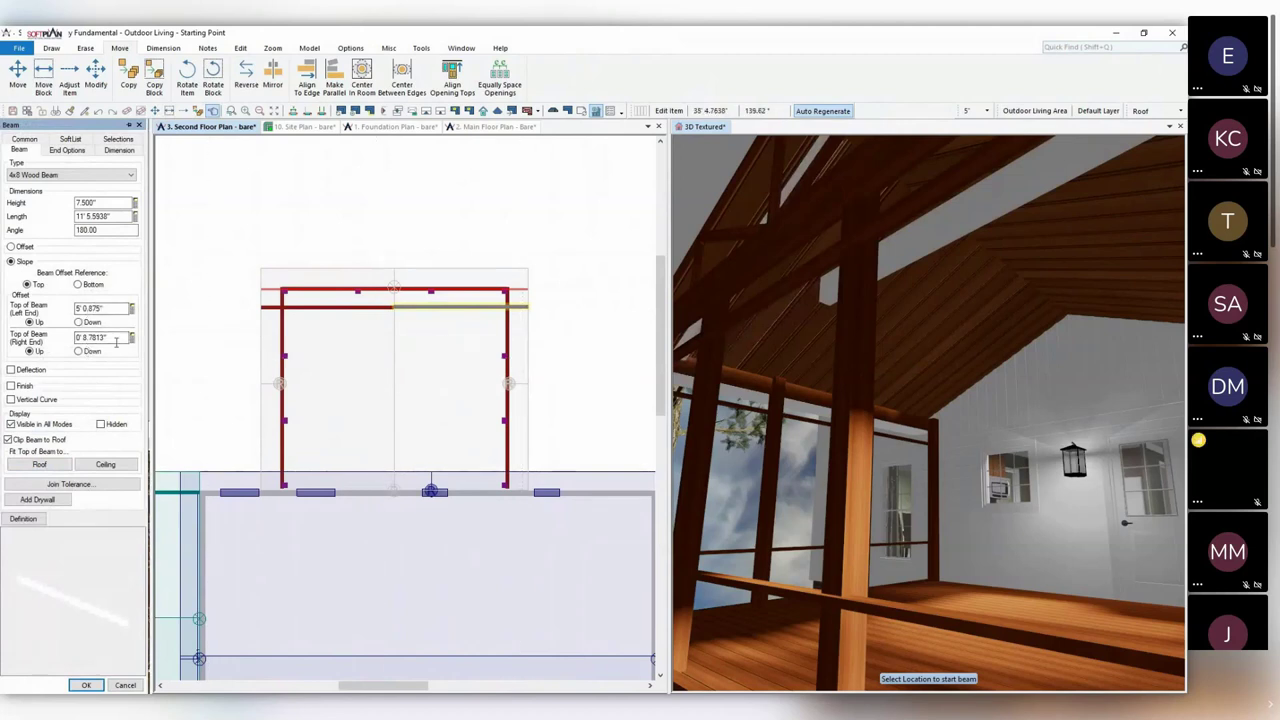
pyautogui.click(115, 310)
pyautogui.click(125, 686)
pyautogui.click(86, 49)
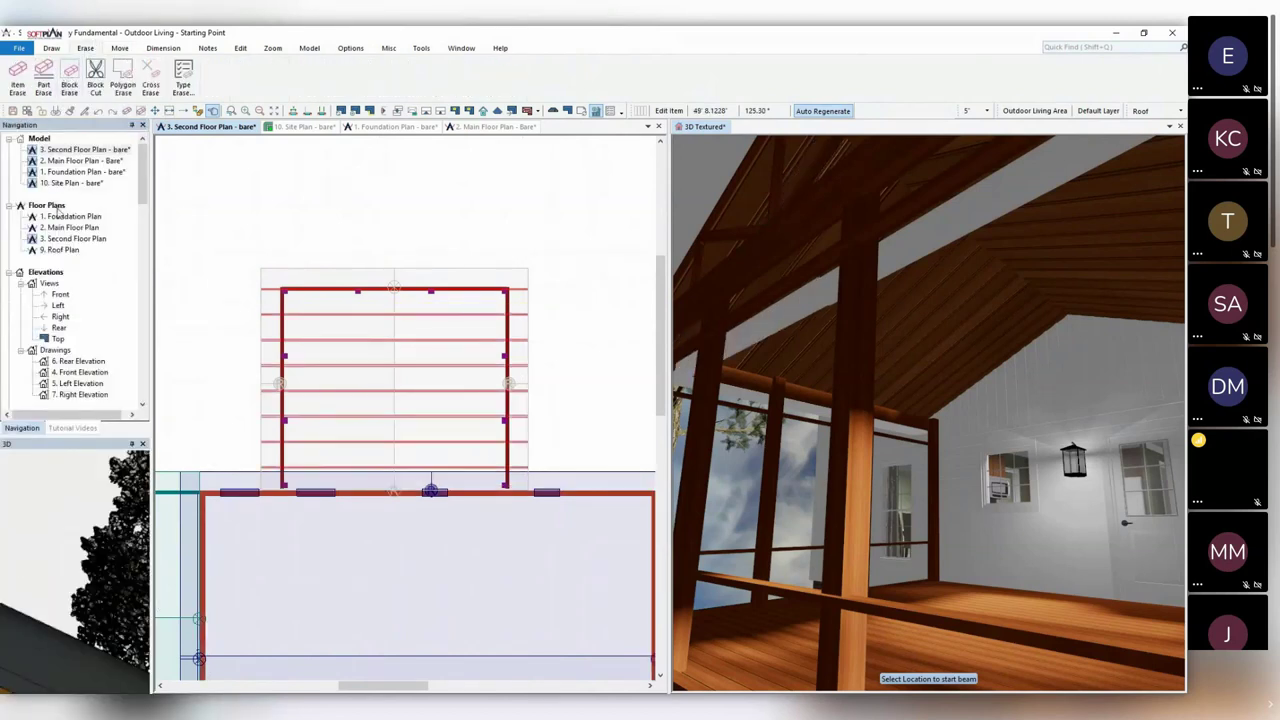
# Insert a 32x80 Metal Screen FH Wide Rail exterior door in the porch's side screen wall, between the house and the nearest post.
pyautogui.moveTo(1072, 442); pyautogui.dragTo(1089, 465)
pyautogui.scroll(-8, 1090, 466)
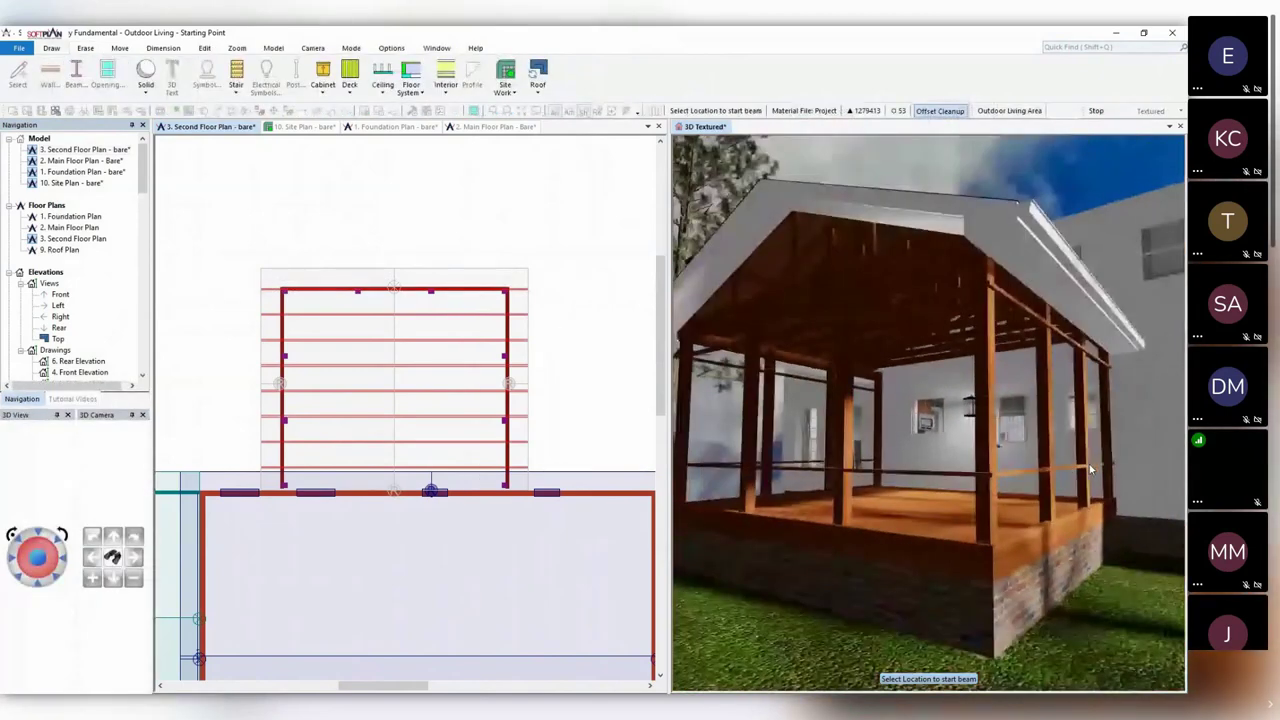
pyautogui.scroll(-10, 1090, 468)
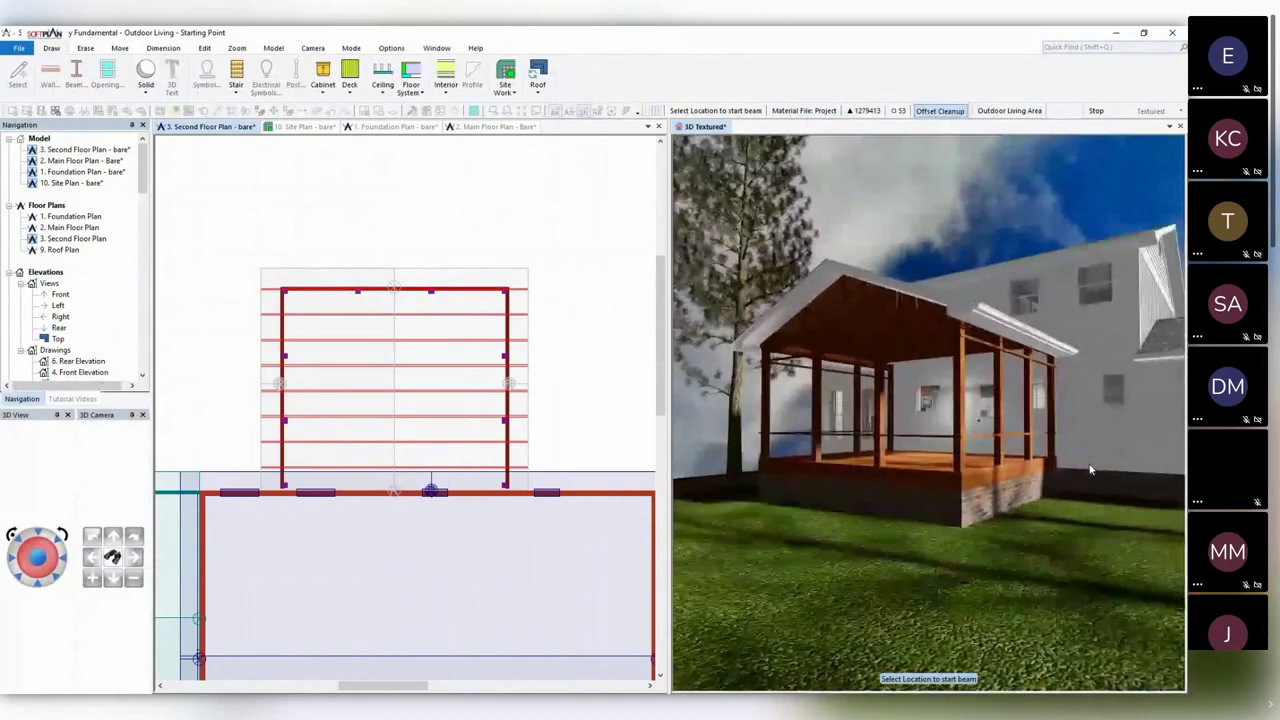
pyautogui.scroll(-5, 1090, 468)
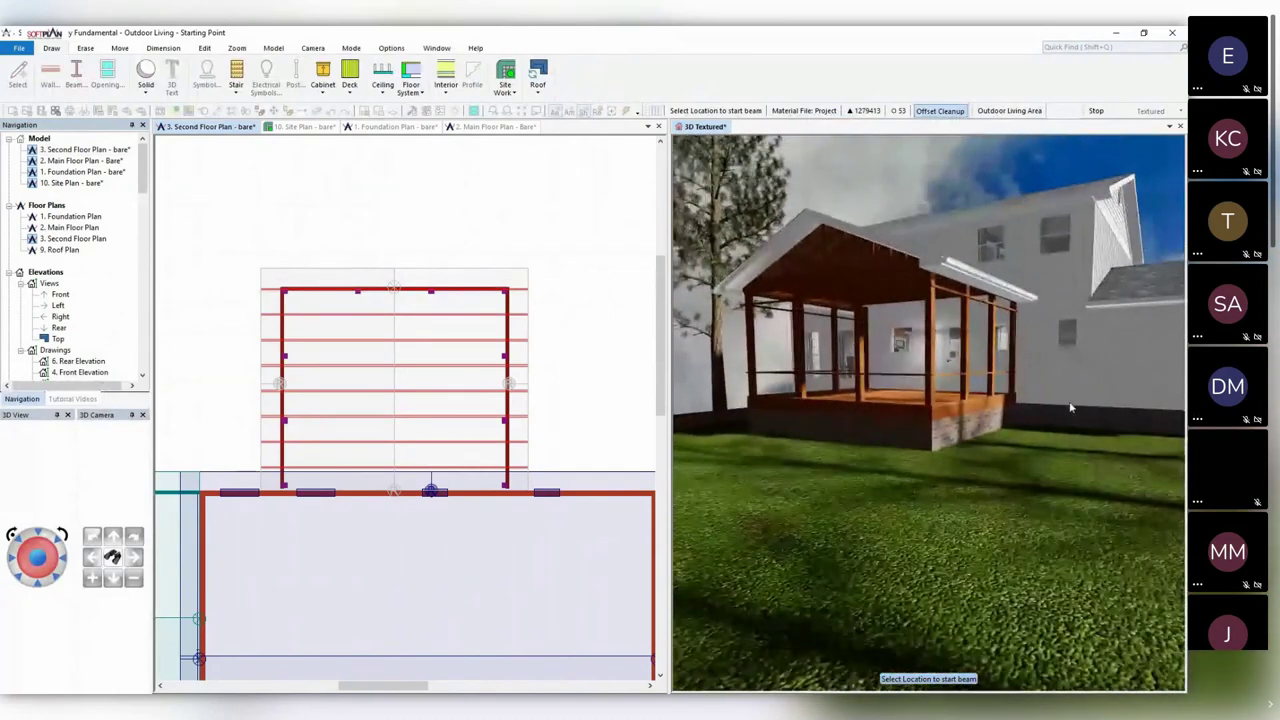
pyautogui.moveTo(1070, 406); pyautogui.dragTo(1046, 415, button='middle')
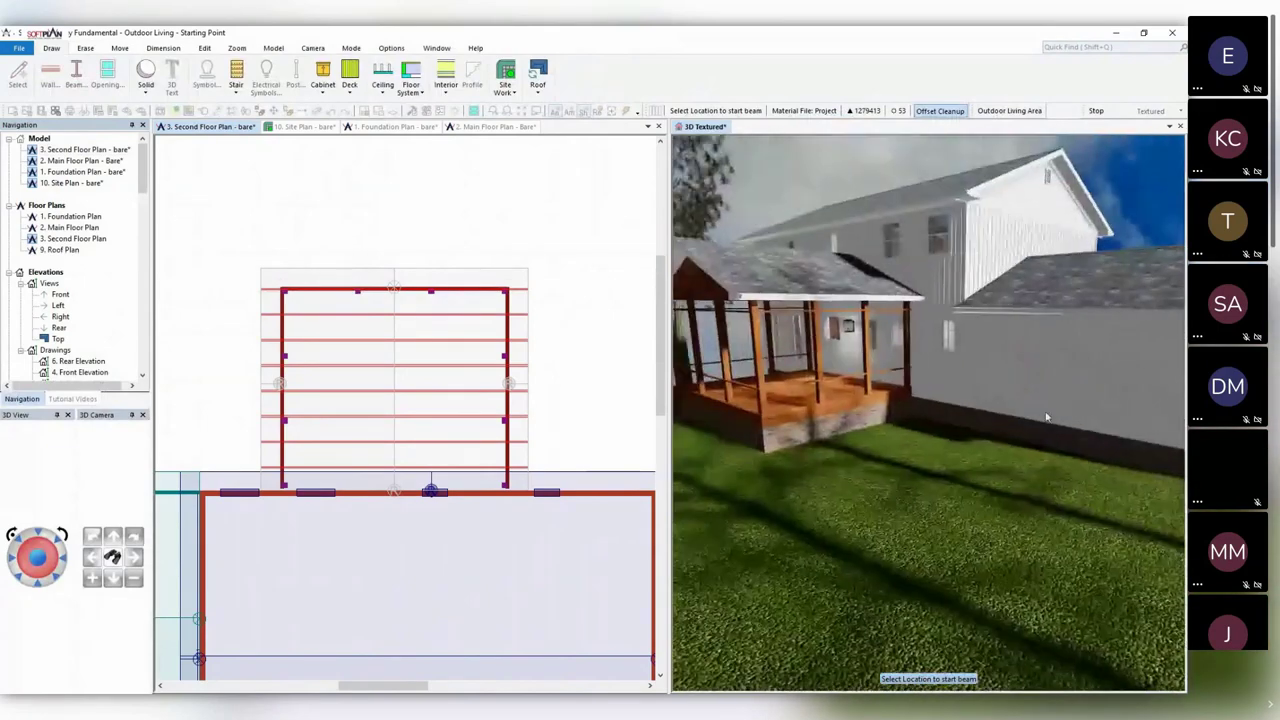
pyautogui.moveTo(1047, 417); pyautogui.dragTo(961, 371)
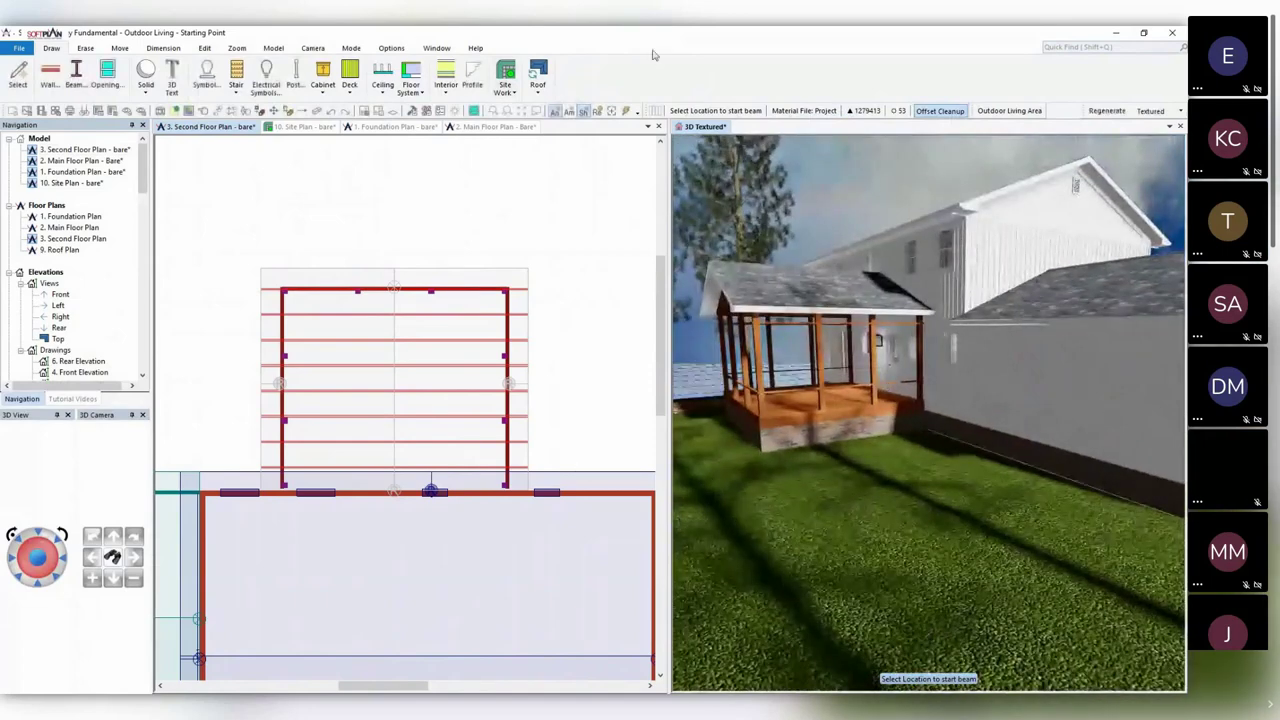
pyautogui.click(108, 70)
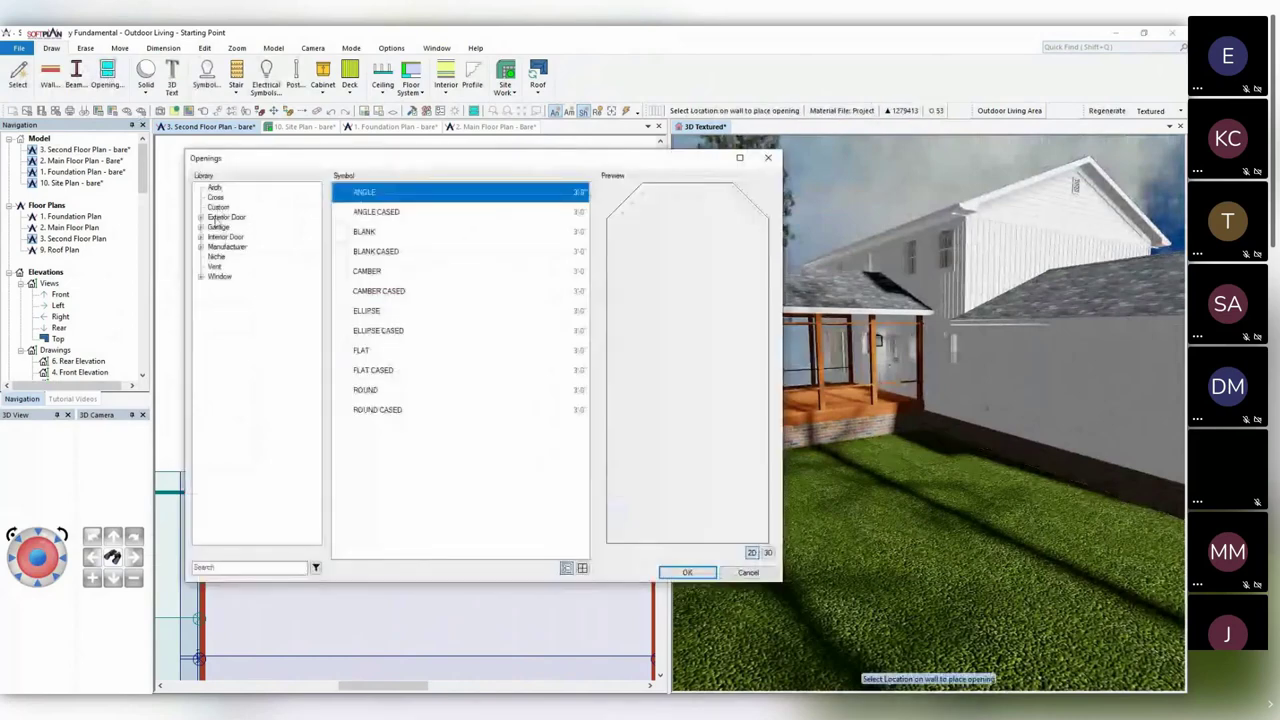
pyautogui.click(215, 219)
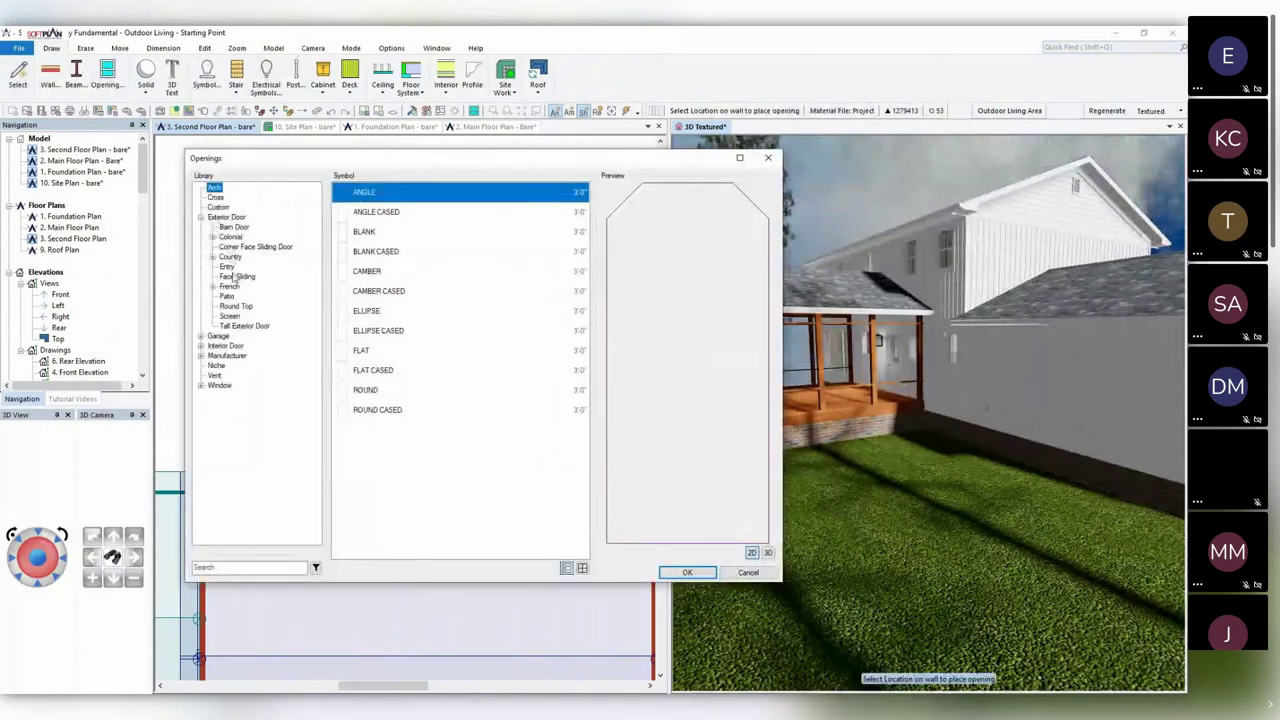
pyautogui.click(230, 316)
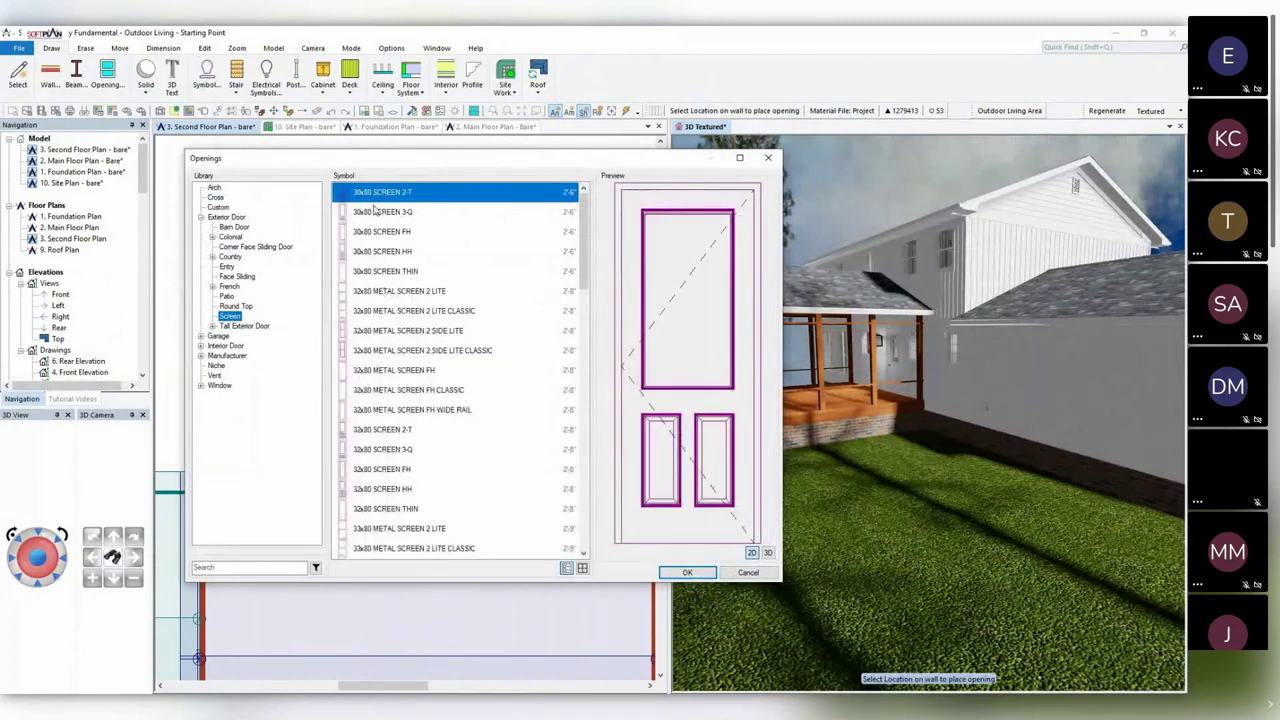
pyautogui.click(387, 391)
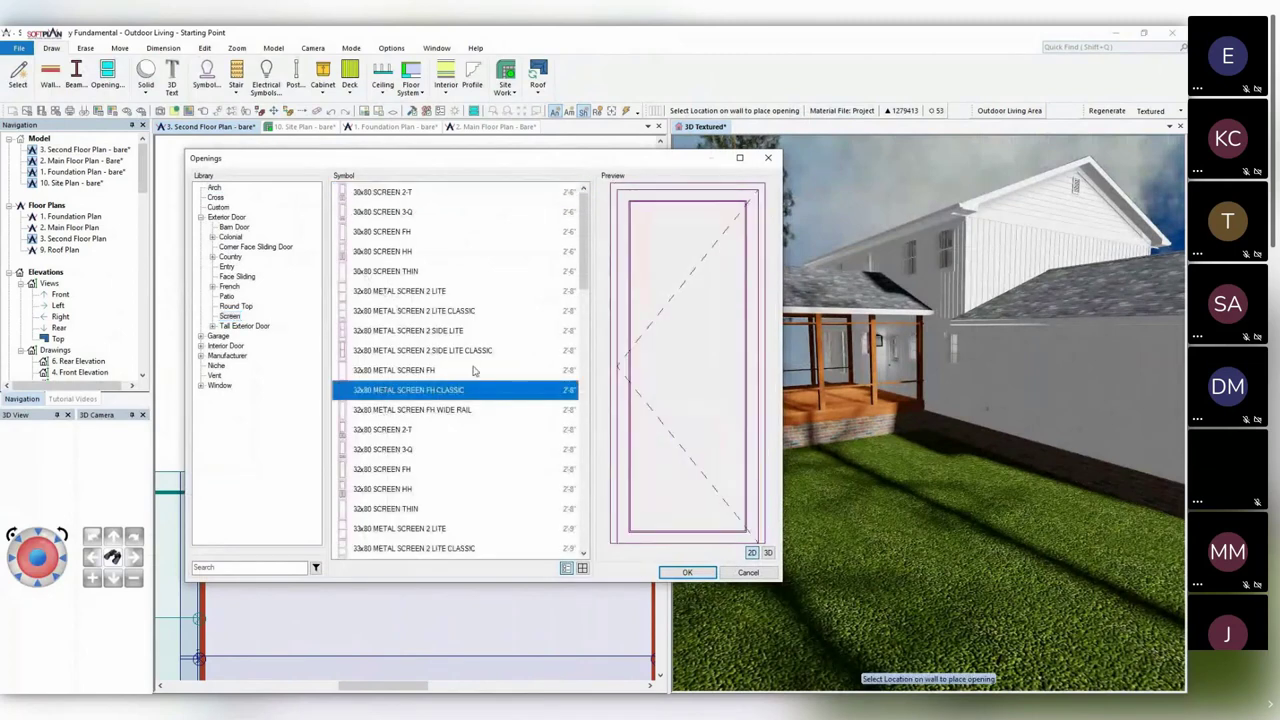
pyautogui.click(376, 370)
pyautogui.click(396, 410)
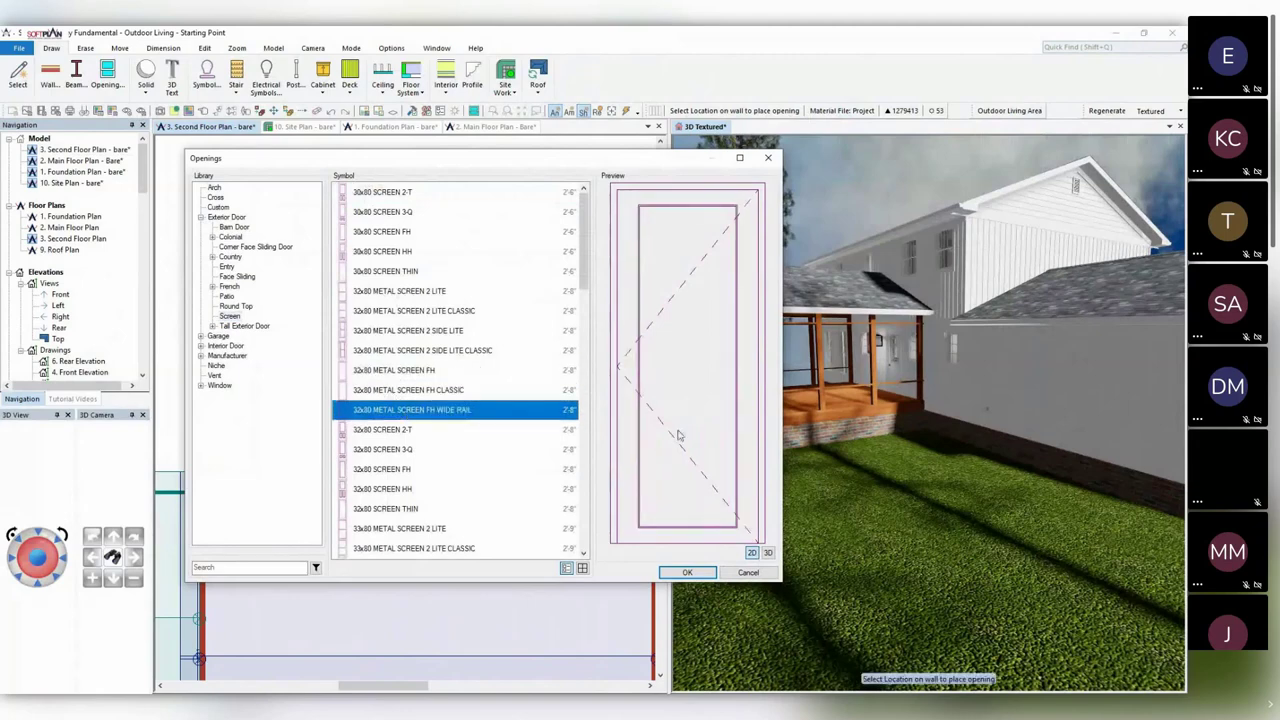
pyautogui.click(687, 572)
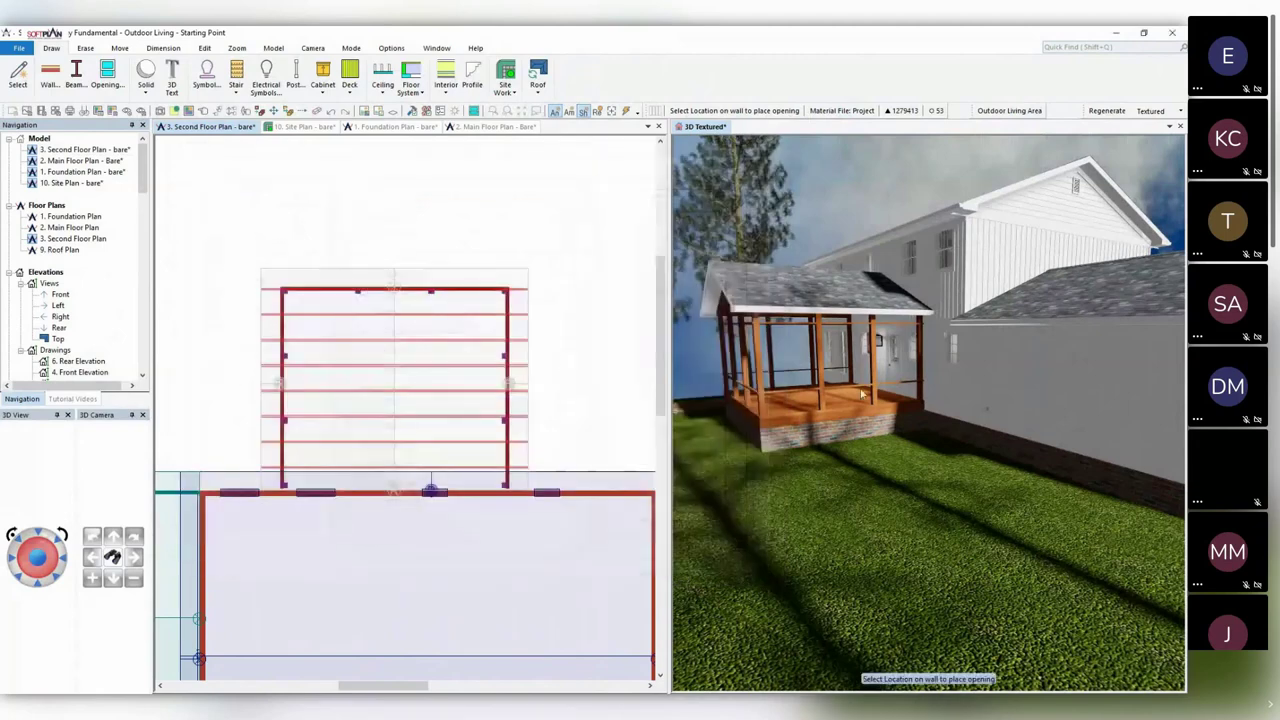
pyautogui.click(895, 370)
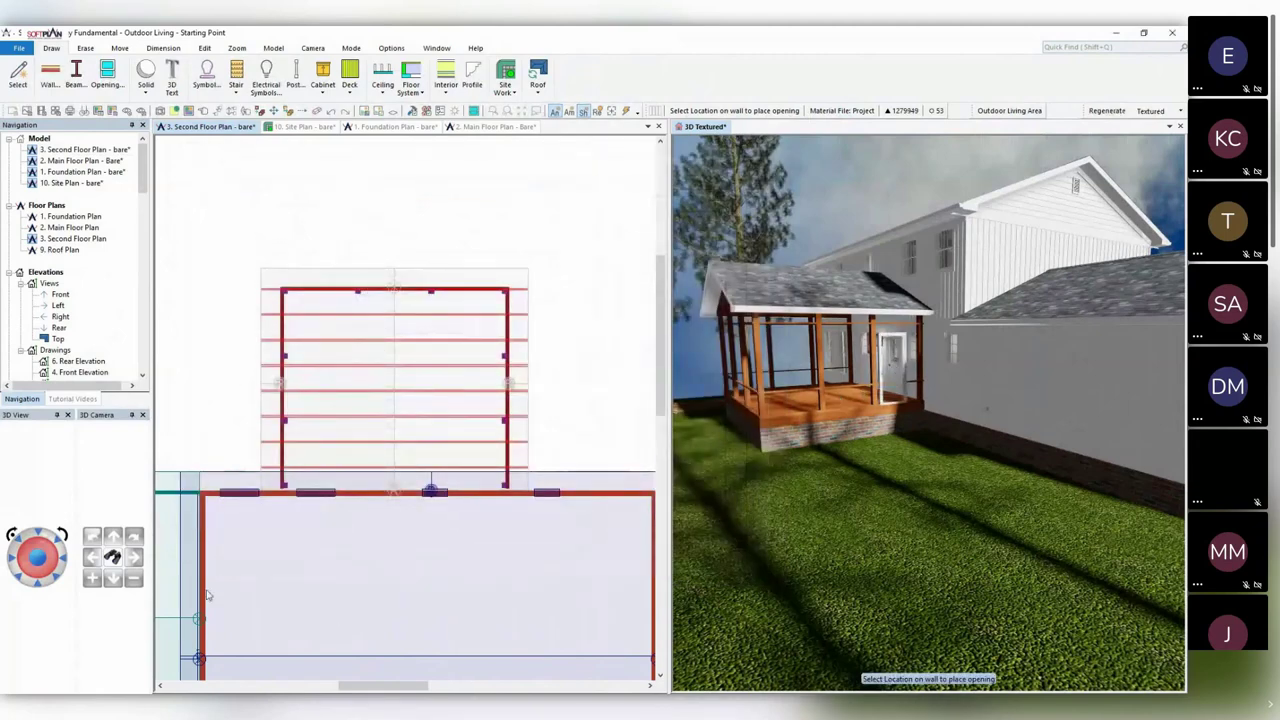
# Face the screen door in the 3D view and shift it along the porch's side wall so it sits against the adjoining post.
pyautogui.click(117, 561)
pyautogui.click(890, 379)
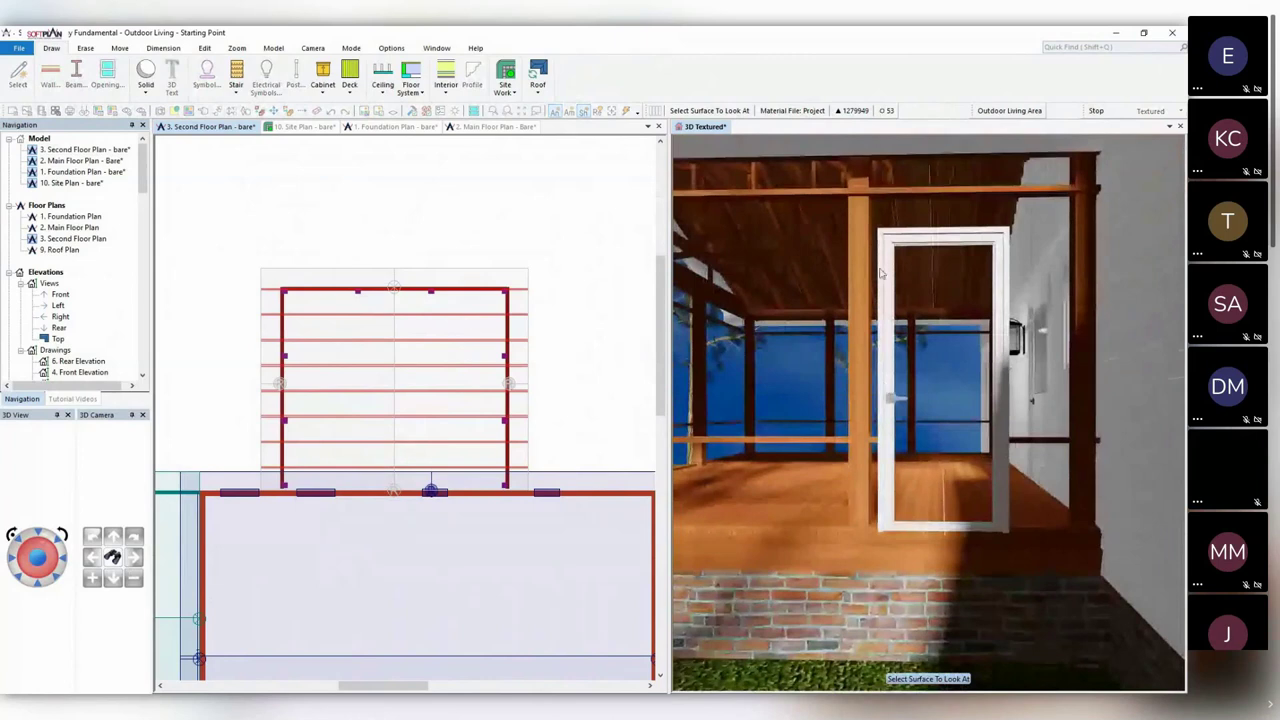
pyautogui.press('Escape')
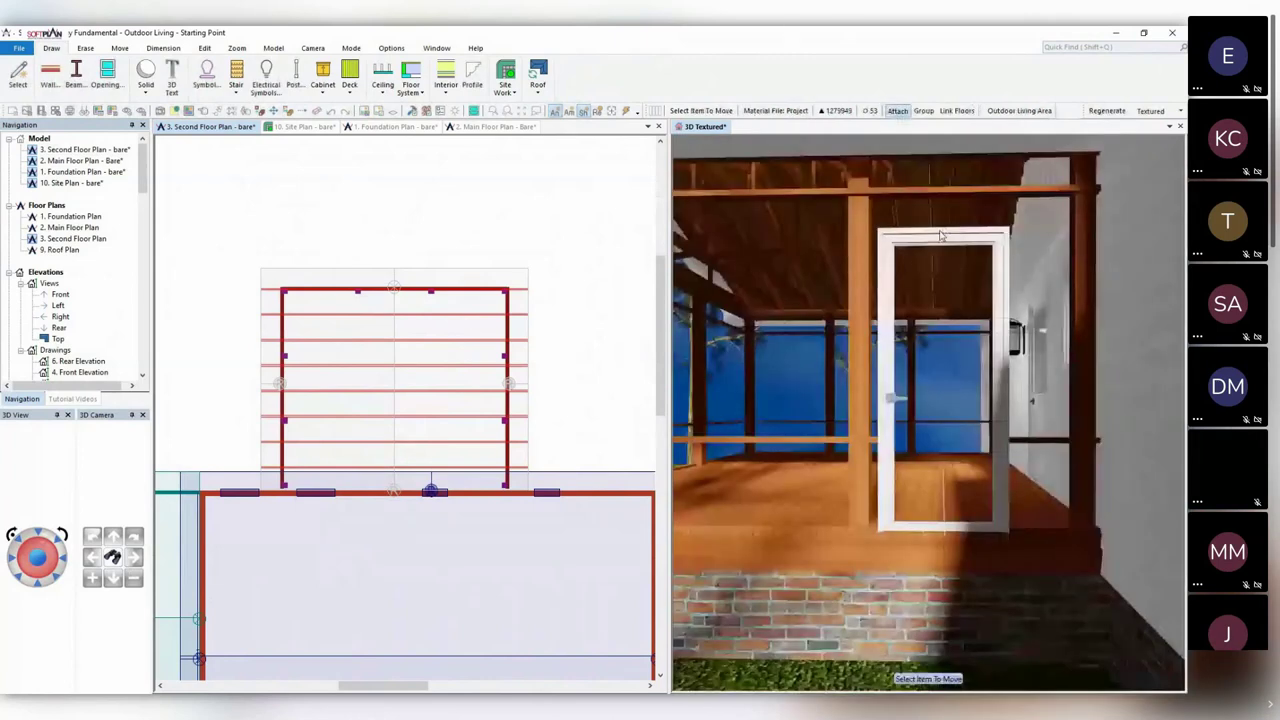
pyautogui.click(939, 236)
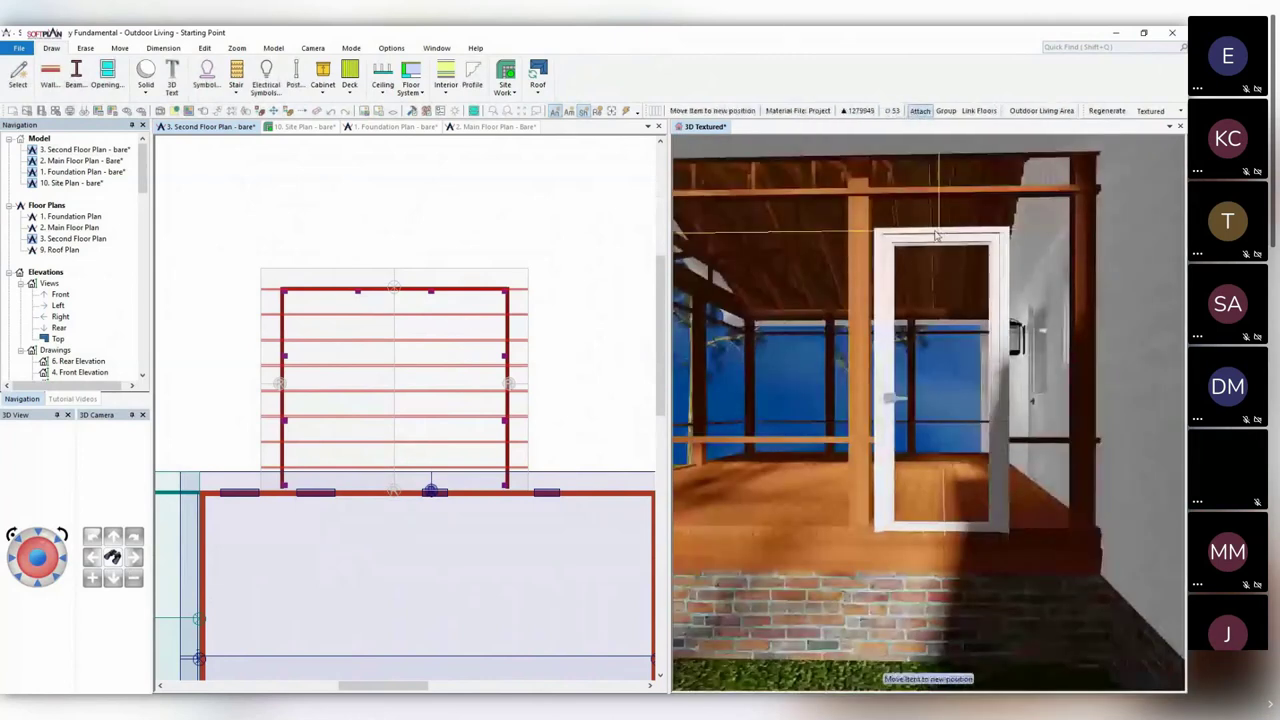
pyautogui.click(933, 238)
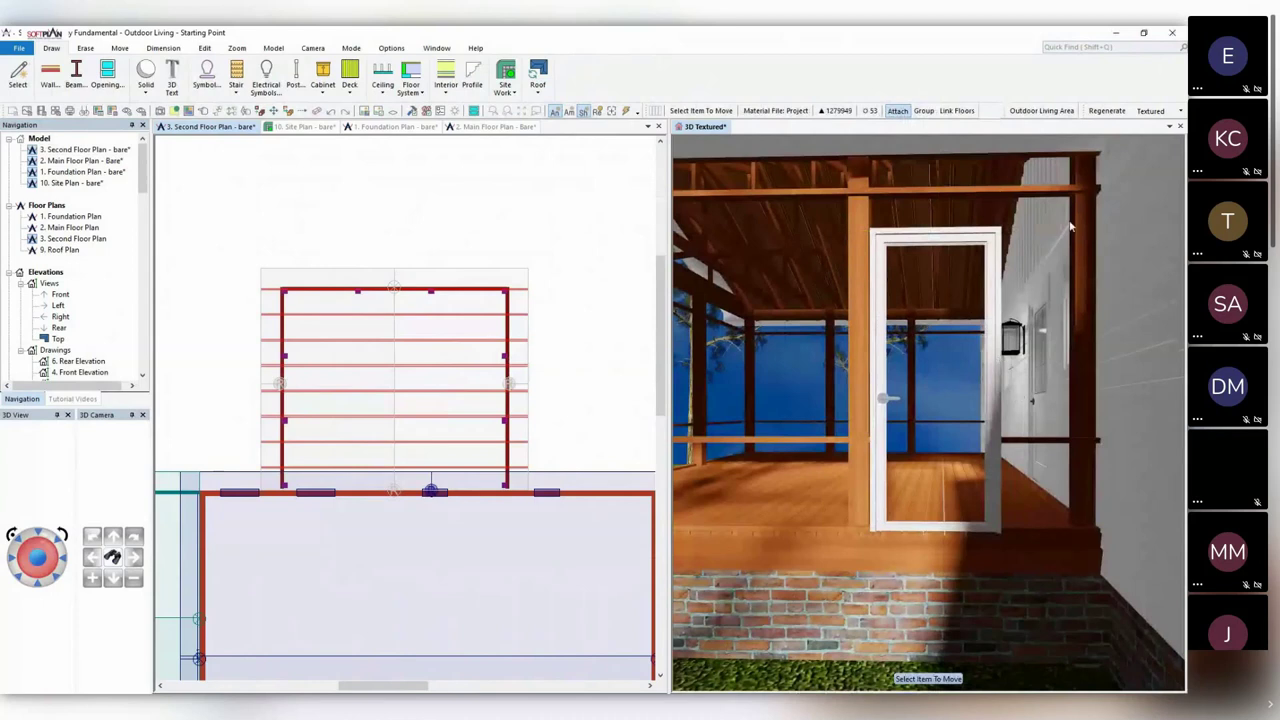
pyautogui.press('c')
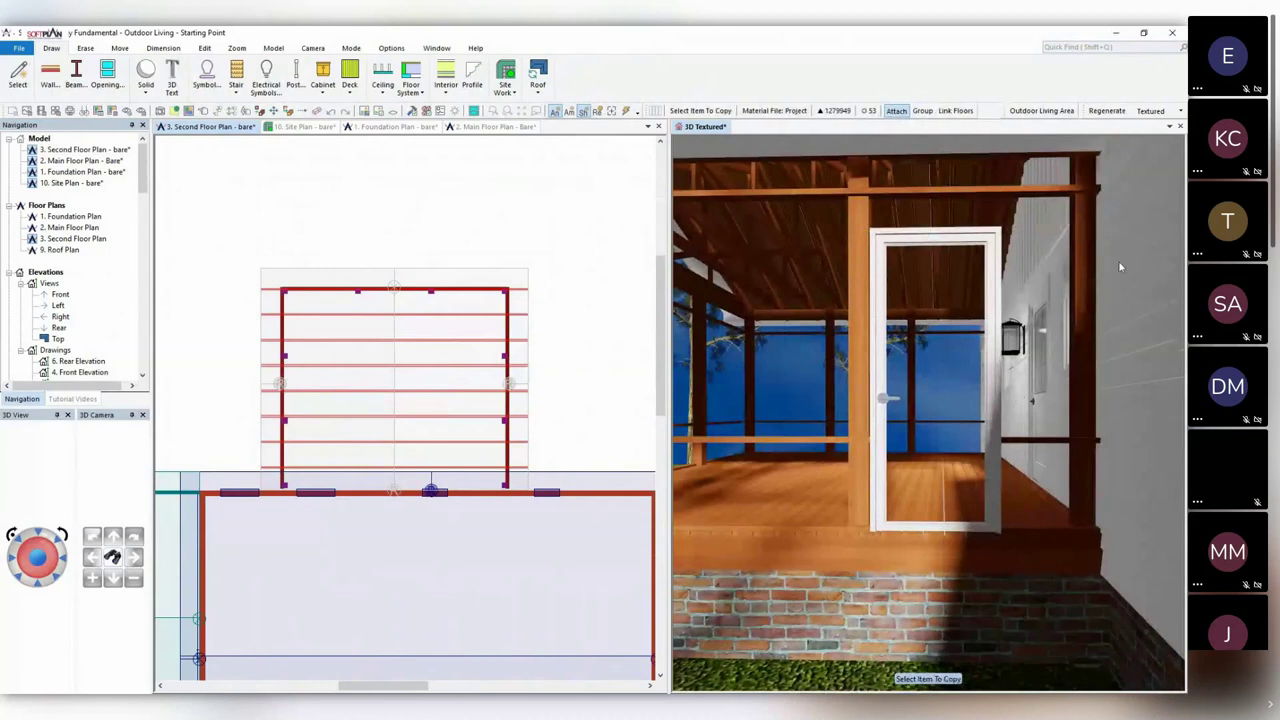
pyautogui.click(1089, 175)
pyautogui.press('Escape')
pyautogui.click(400, 340)
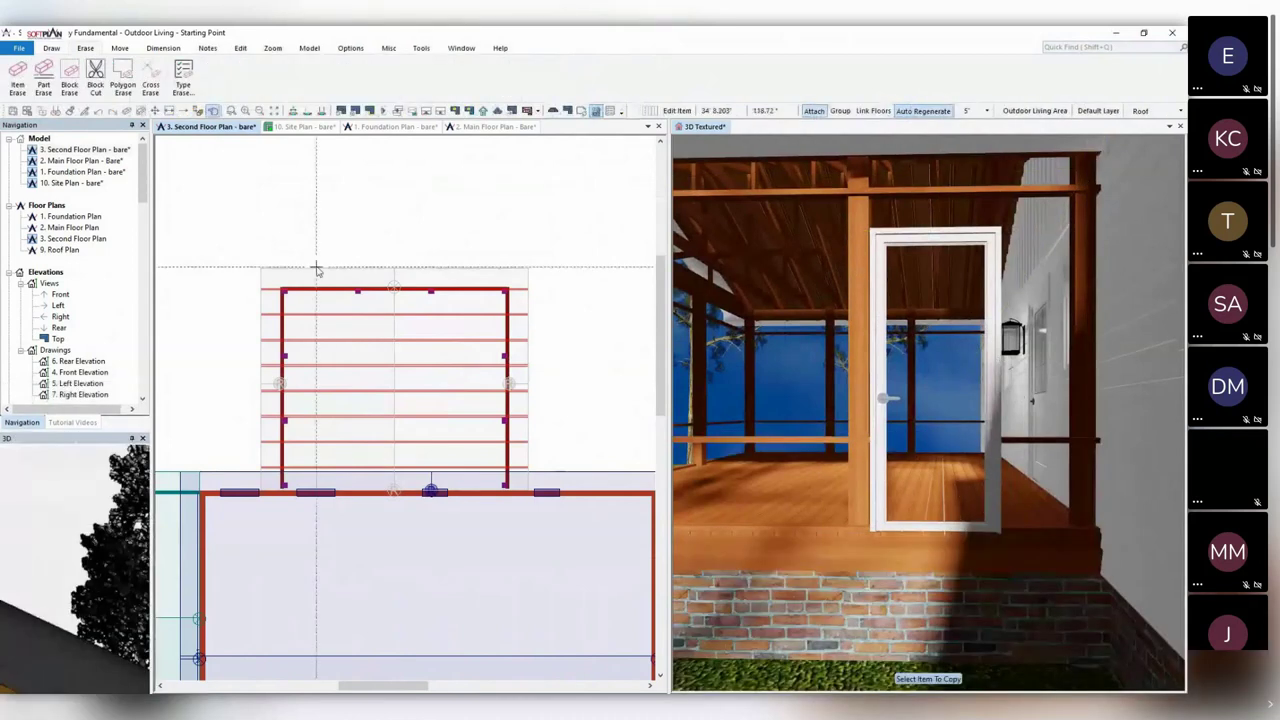
pyautogui.press('Escape')
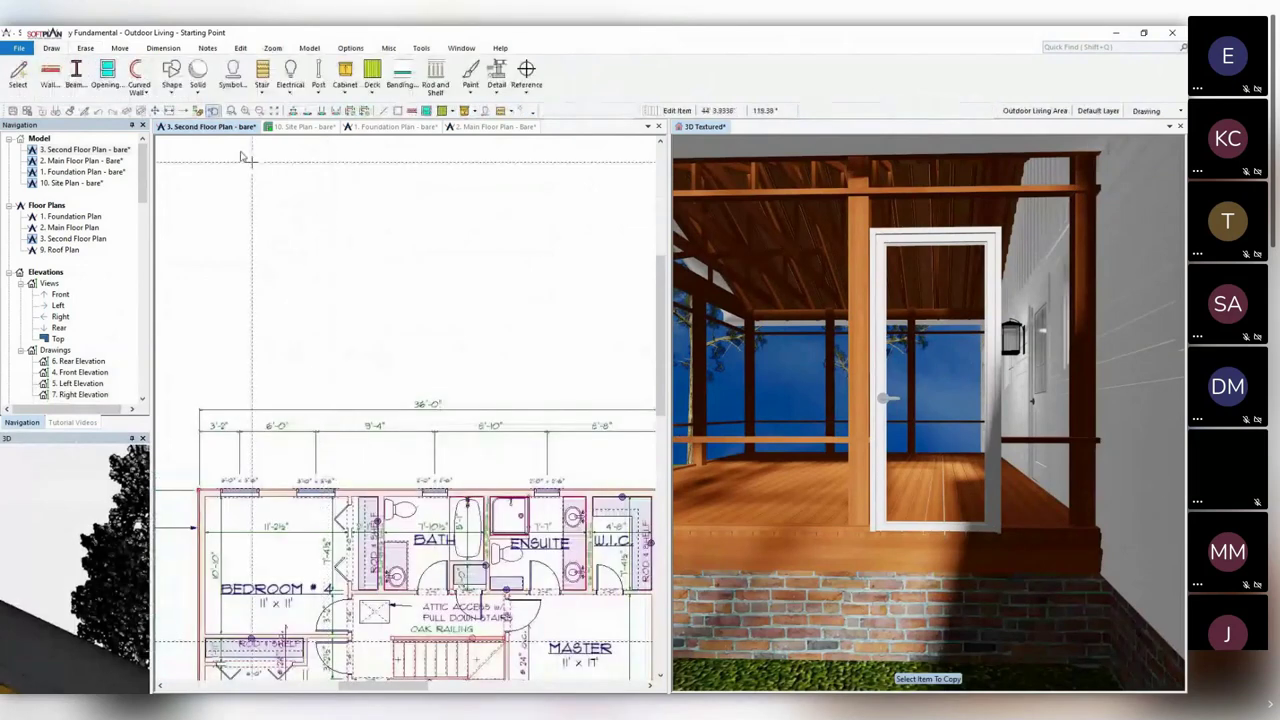
# On the main floor plan, move the 6x6 pressure treated post at the house wall out to the near edge of the screen door.
pyautogui.click(482, 127)
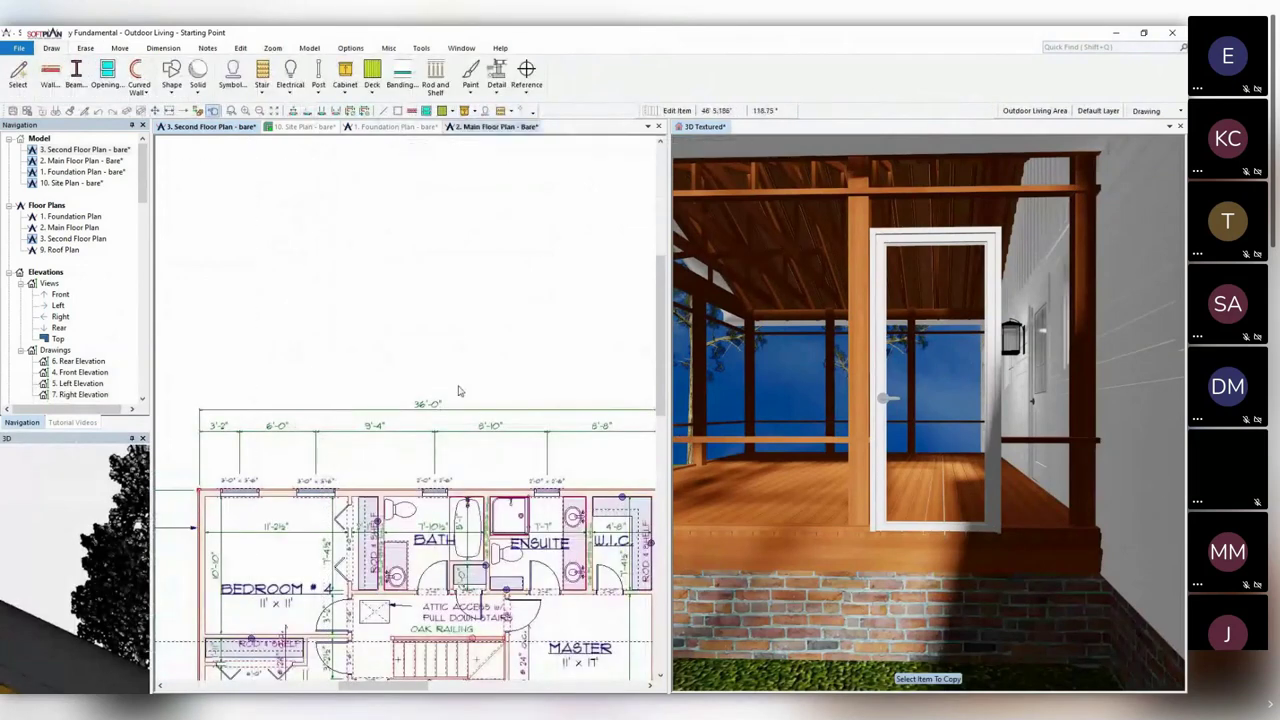
pyautogui.scroll(10, 450, 405)
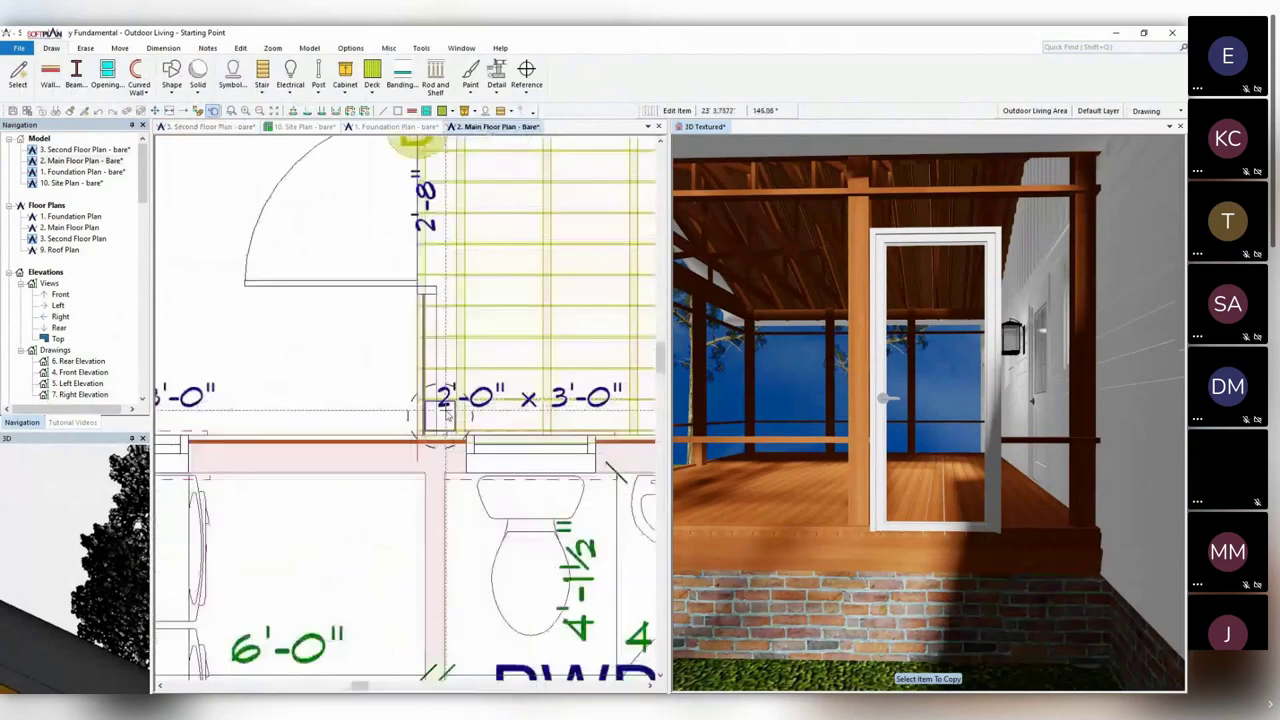
pyautogui.rightClick(447, 415)
pyautogui.moveTo(500, 419)
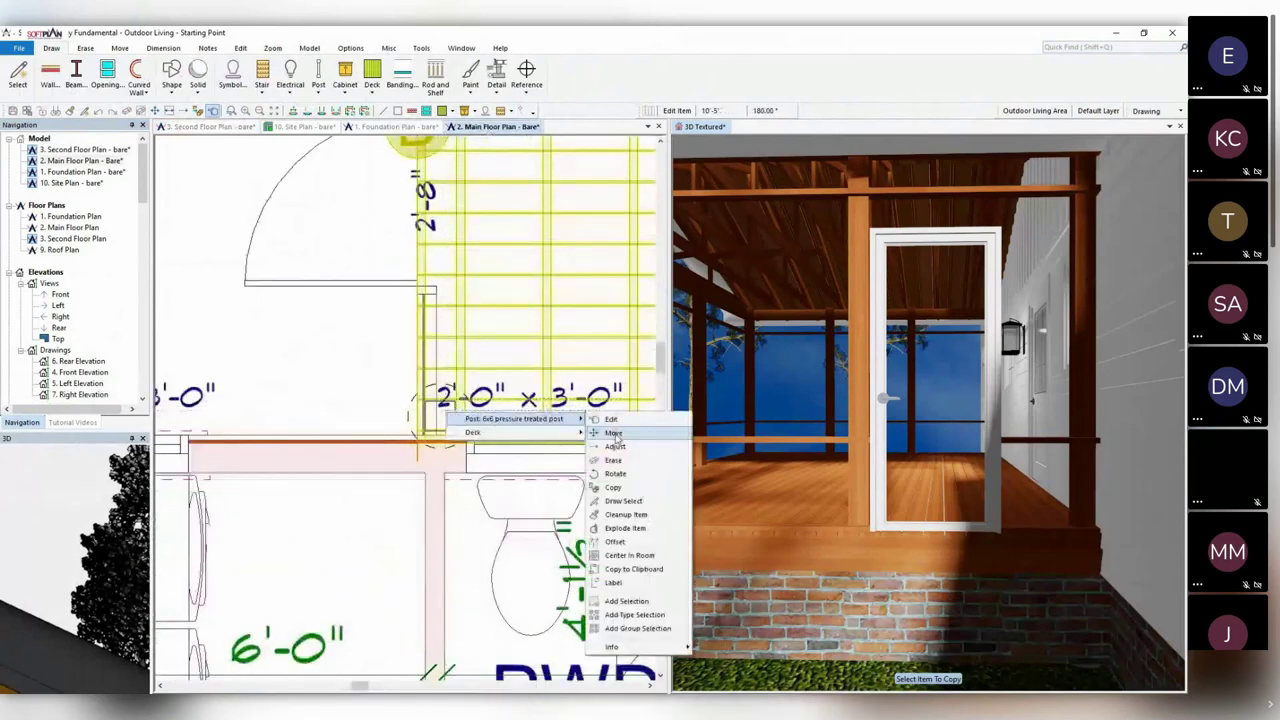
pyautogui.click(614, 433)
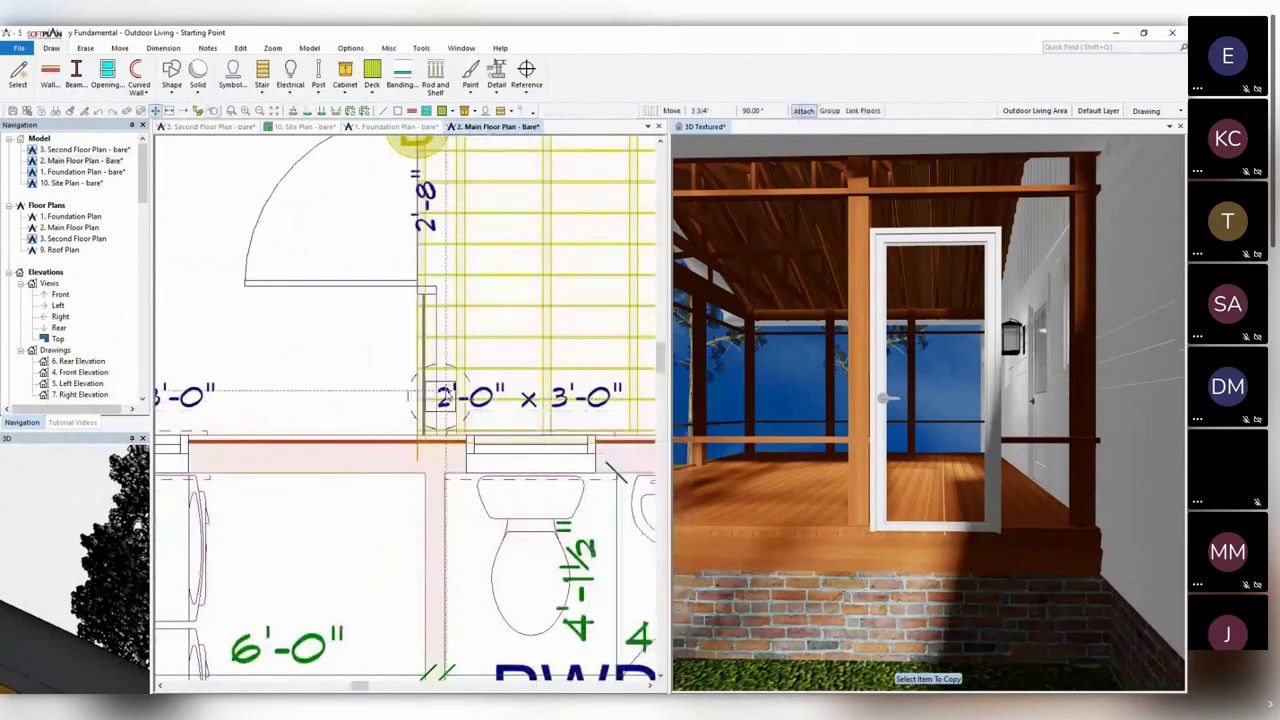
pyautogui.click(445, 308)
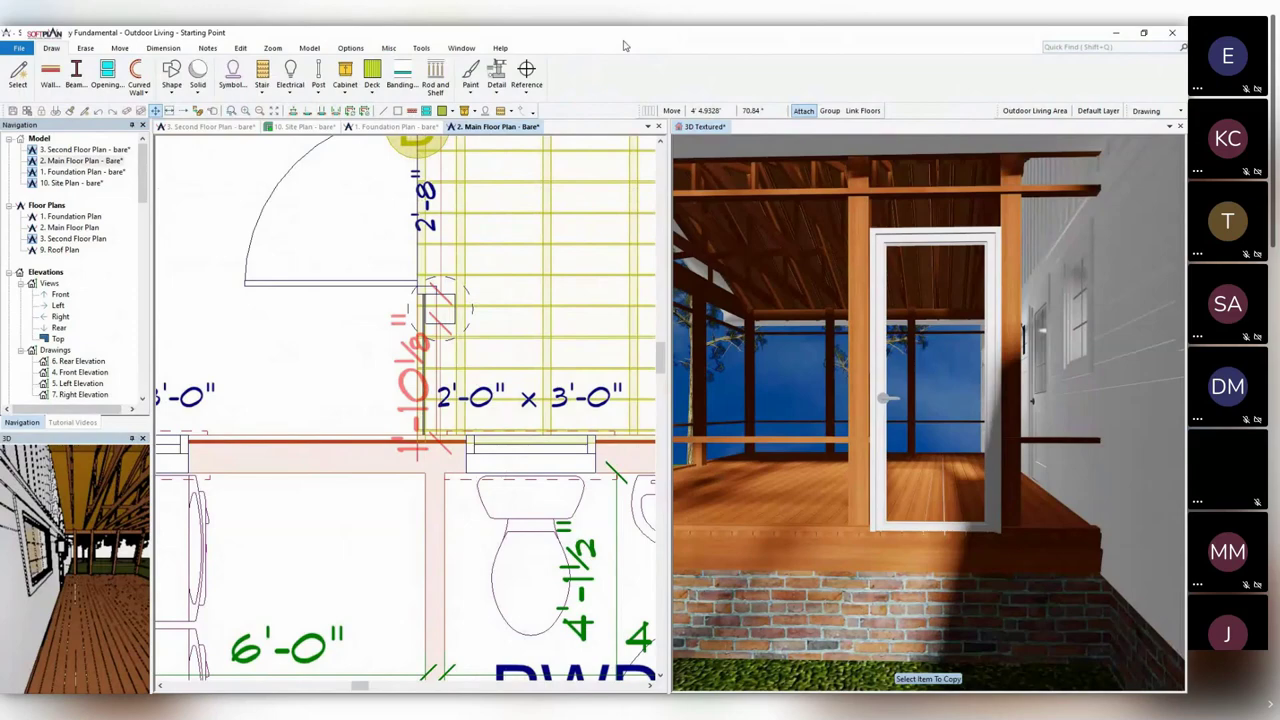
# Copy the post beside the screen door once, 1' 8.625" back toward the house wall, and check the porch in 3D.
pyautogui.click(691, 129)
pyautogui.moveTo(765, 302); pyautogui.dragTo(821, 299, button='middle')
pyautogui.scroll(-5, 821, 299)
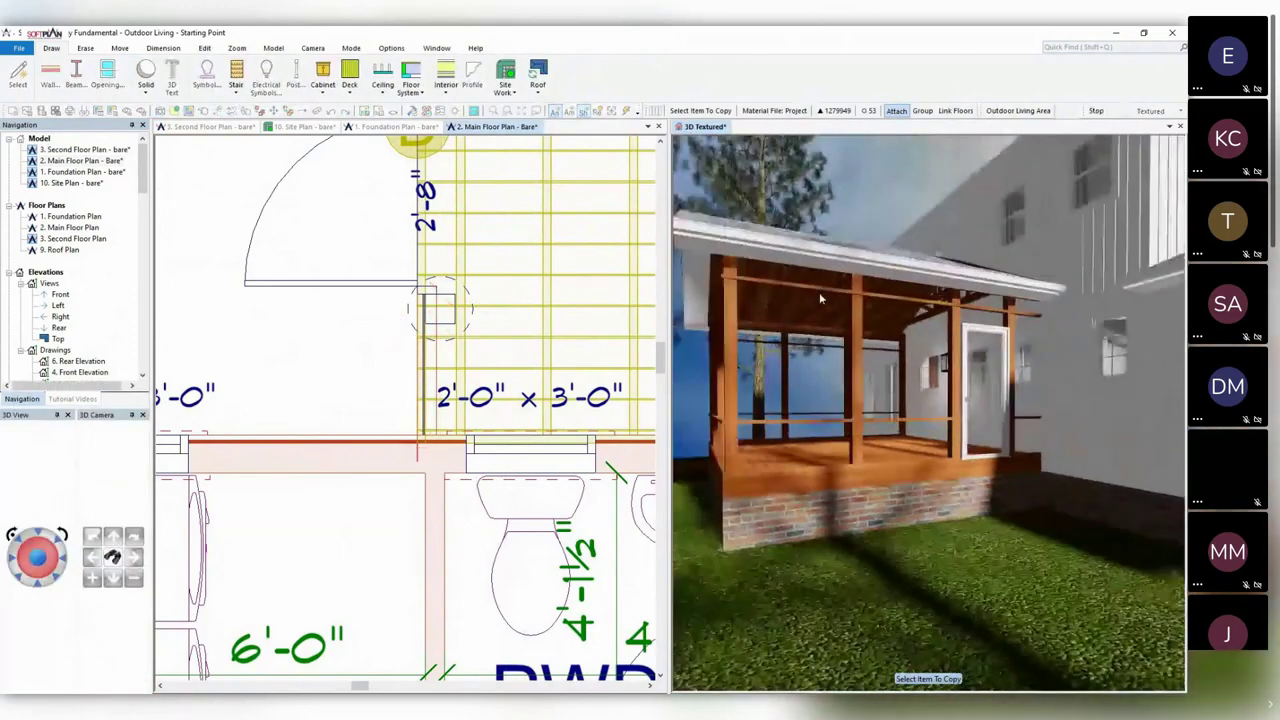
pyautogui.click(278, 362)
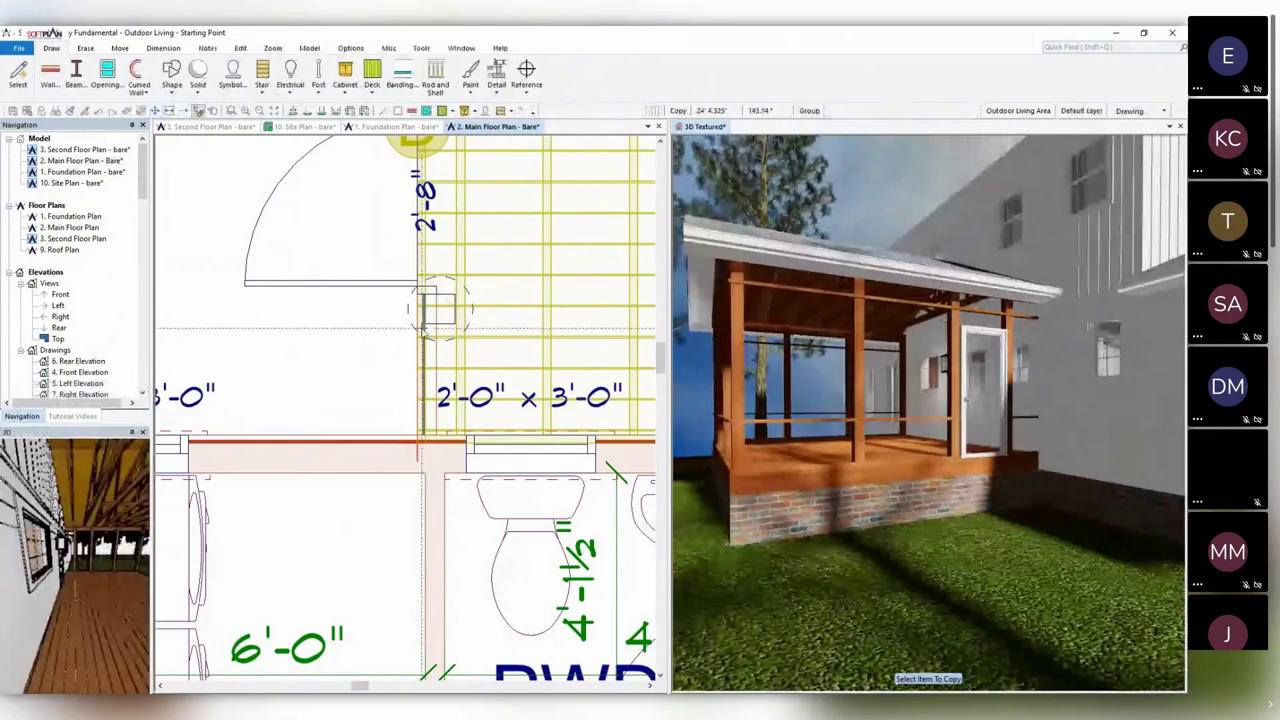
pyautogui.click(119, 48)
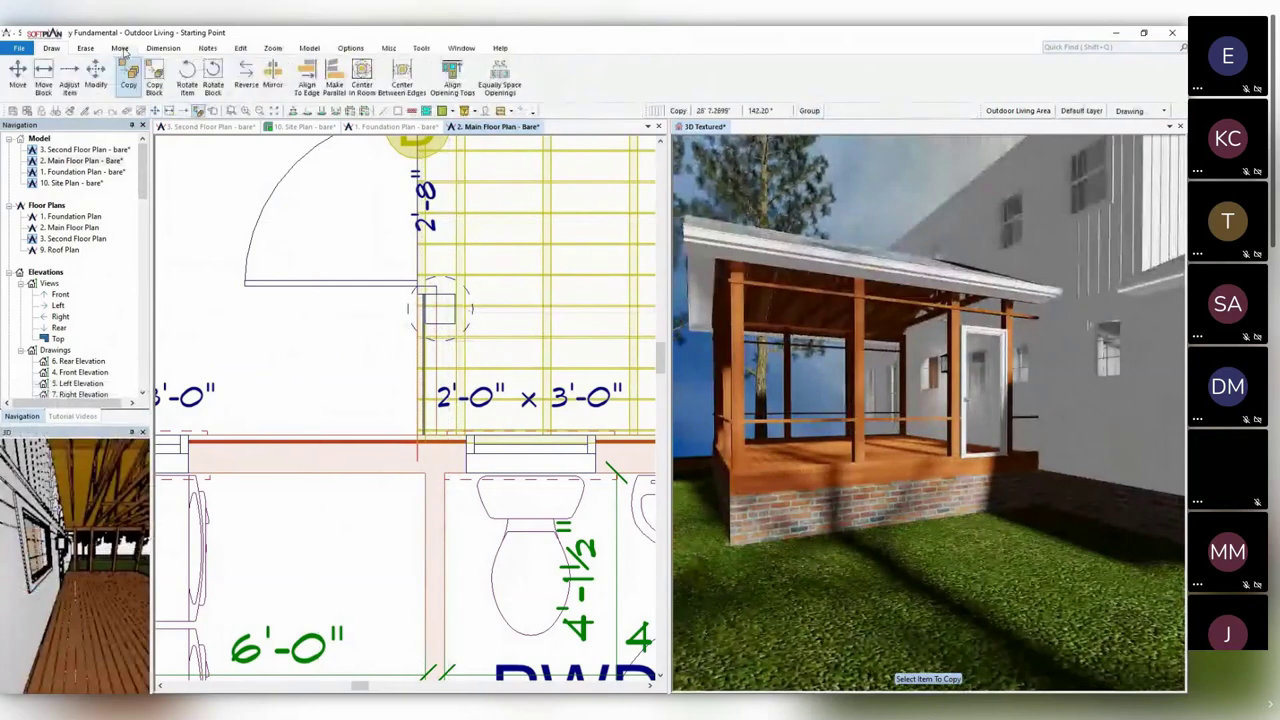
pyautogui.moveTo(440, 316); pyautogui.dragTo(441, 431)
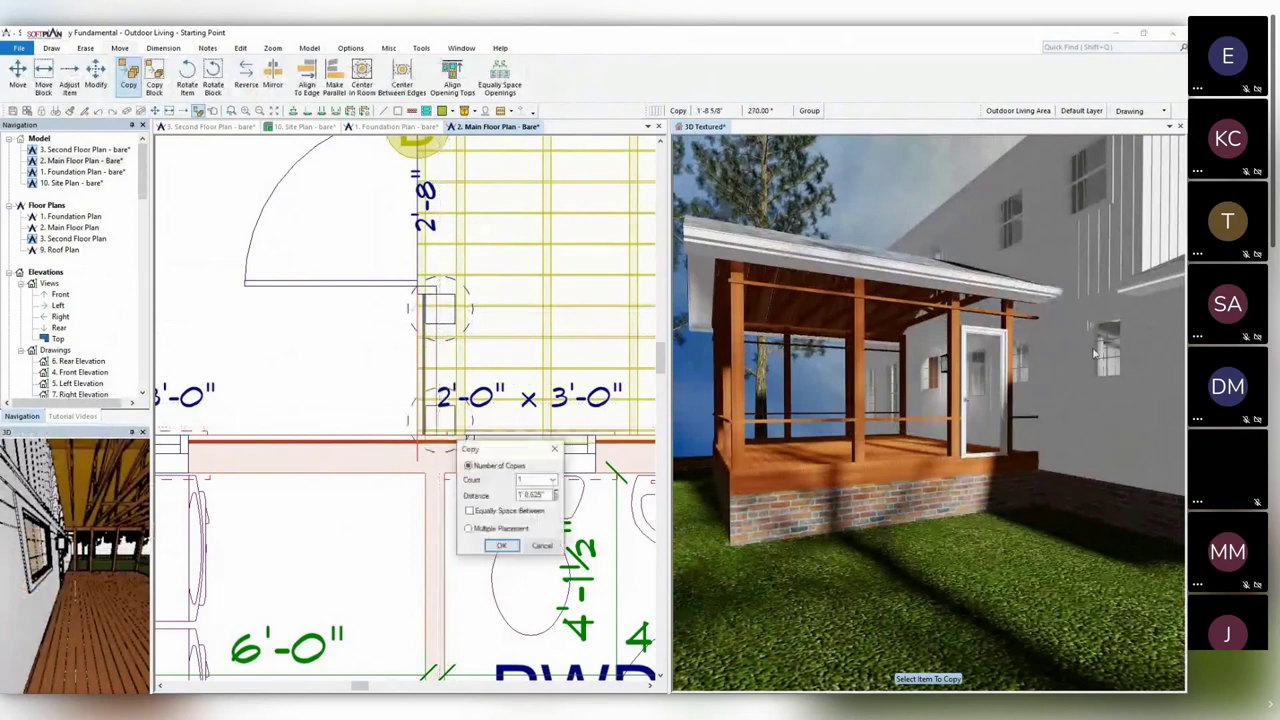
pyautogui.click(511, 546)
pyautogui.moveTo(848, 399); pyautogui.dragTo(855, 399, button='middle')
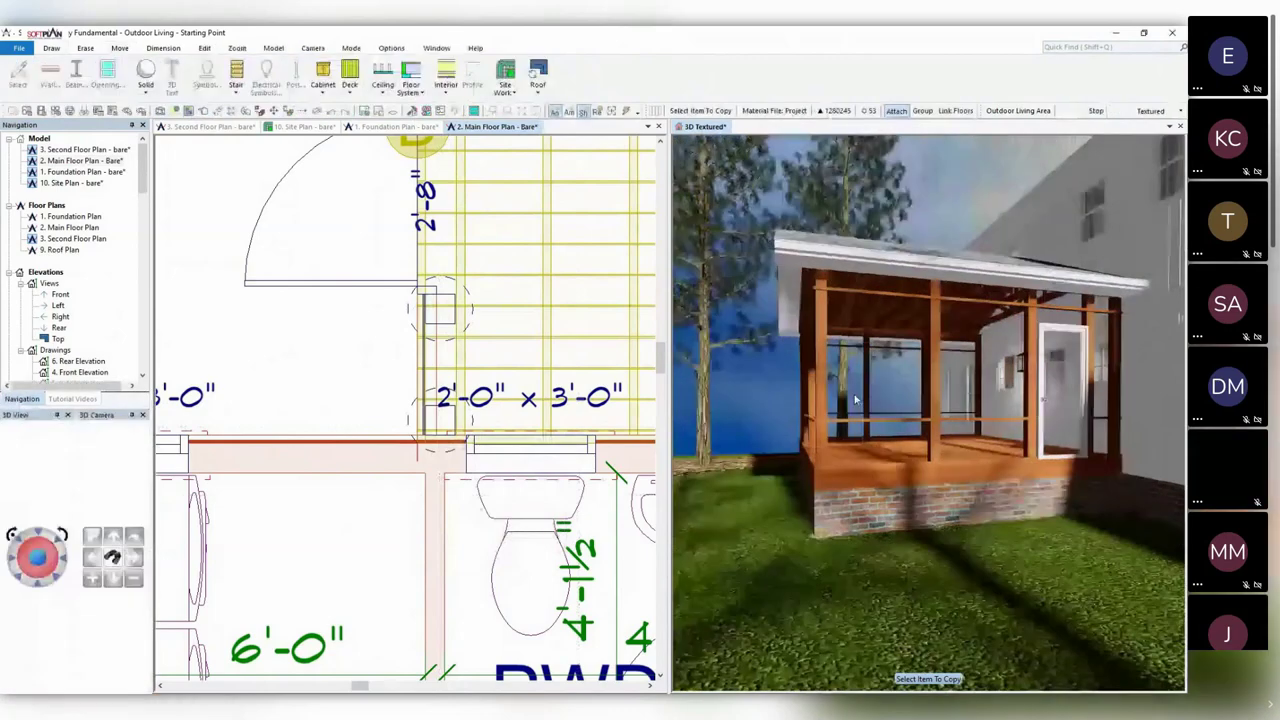
pyautogui.moveTo(855, 400); pyautogui.dragTo(948, 405)
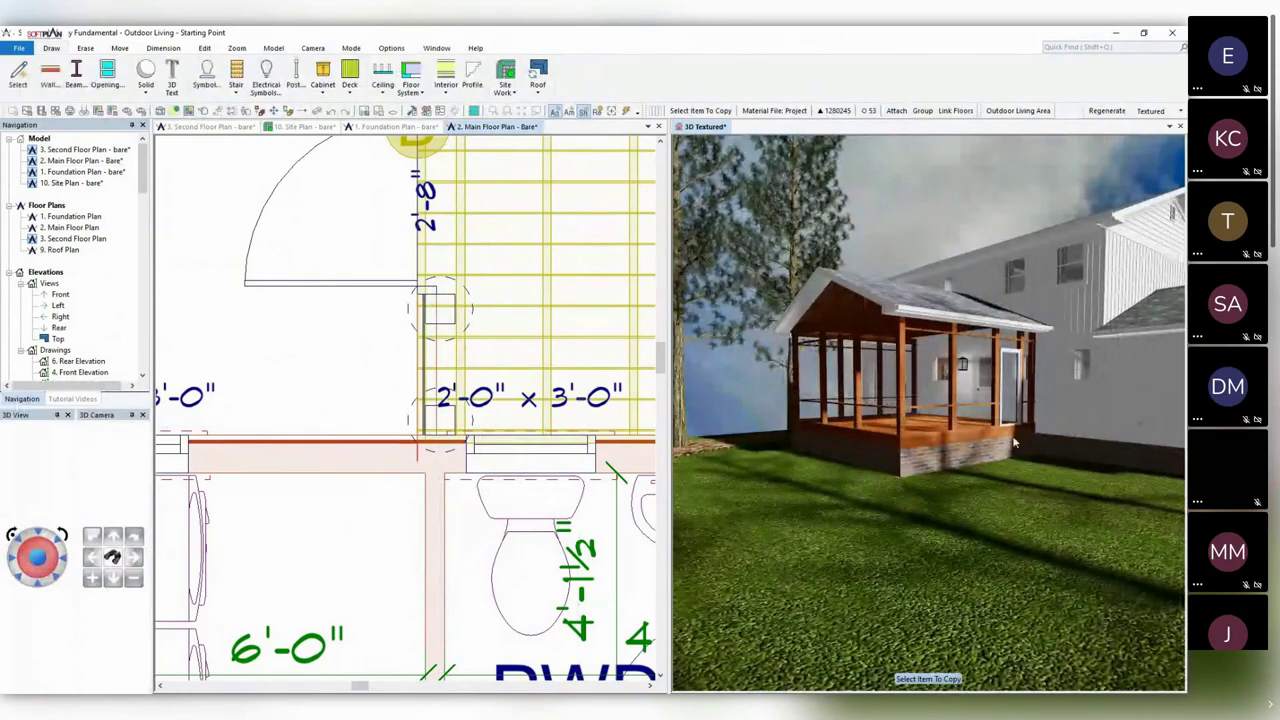
pyautogui.moveTo(1016, 443); pyautogui.dragTo(1020, 442)
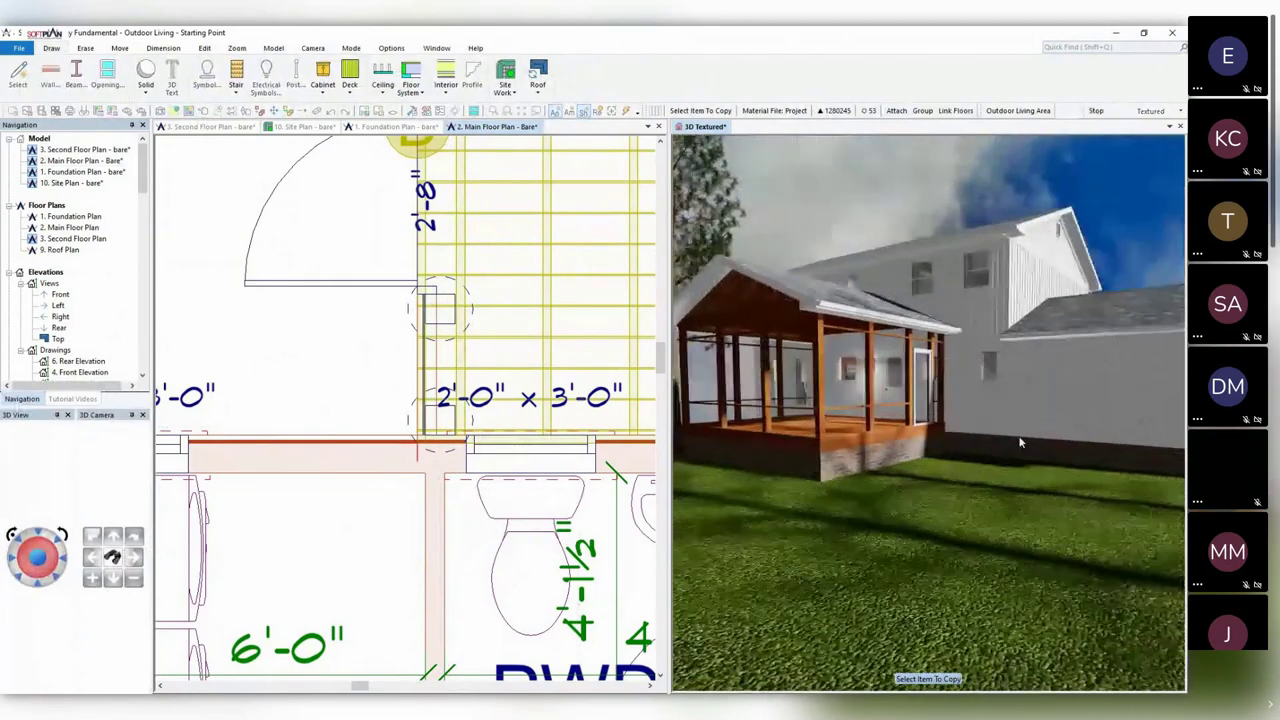
# Draw an L-shaped deck behind the garage, about 24' deep and 14' wide at its outer end, stepping in about 13'-3 1/2" and running about 12'-5" to the porch.
pyautogui.click(283, 344)
pyautogui.scroll(-5, 306, 325)
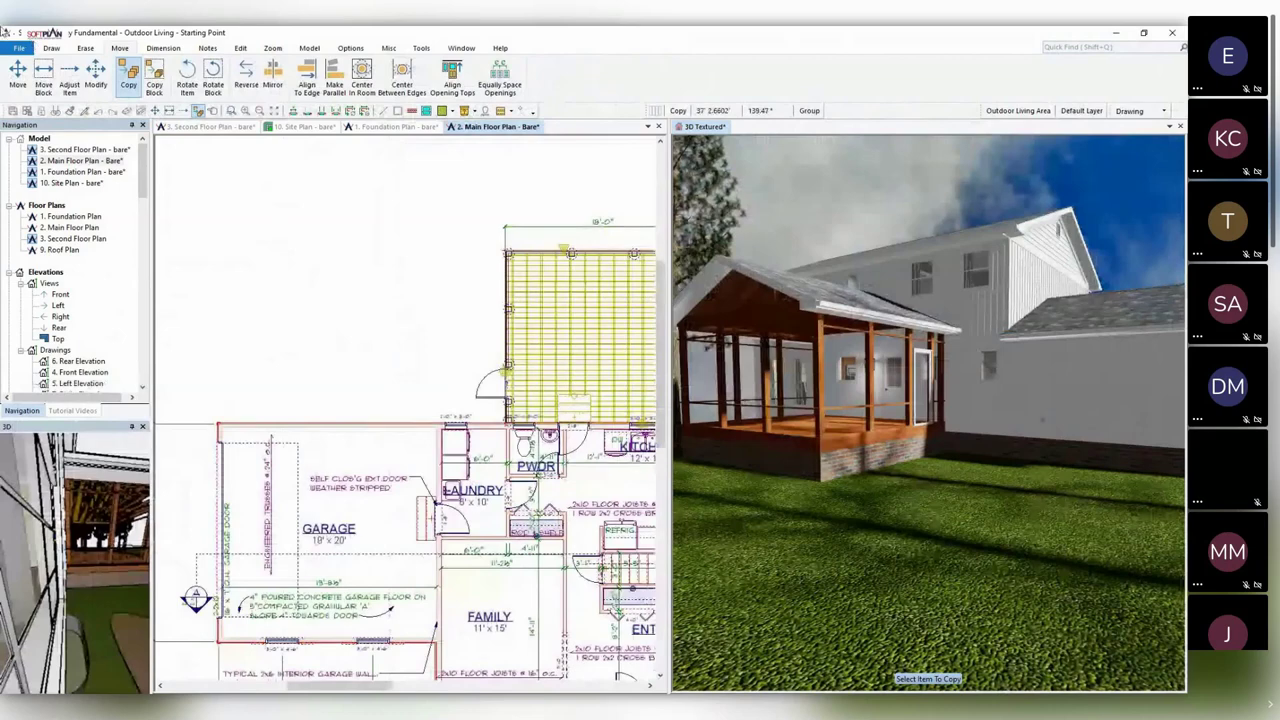
pyautogui.click(51, 48)
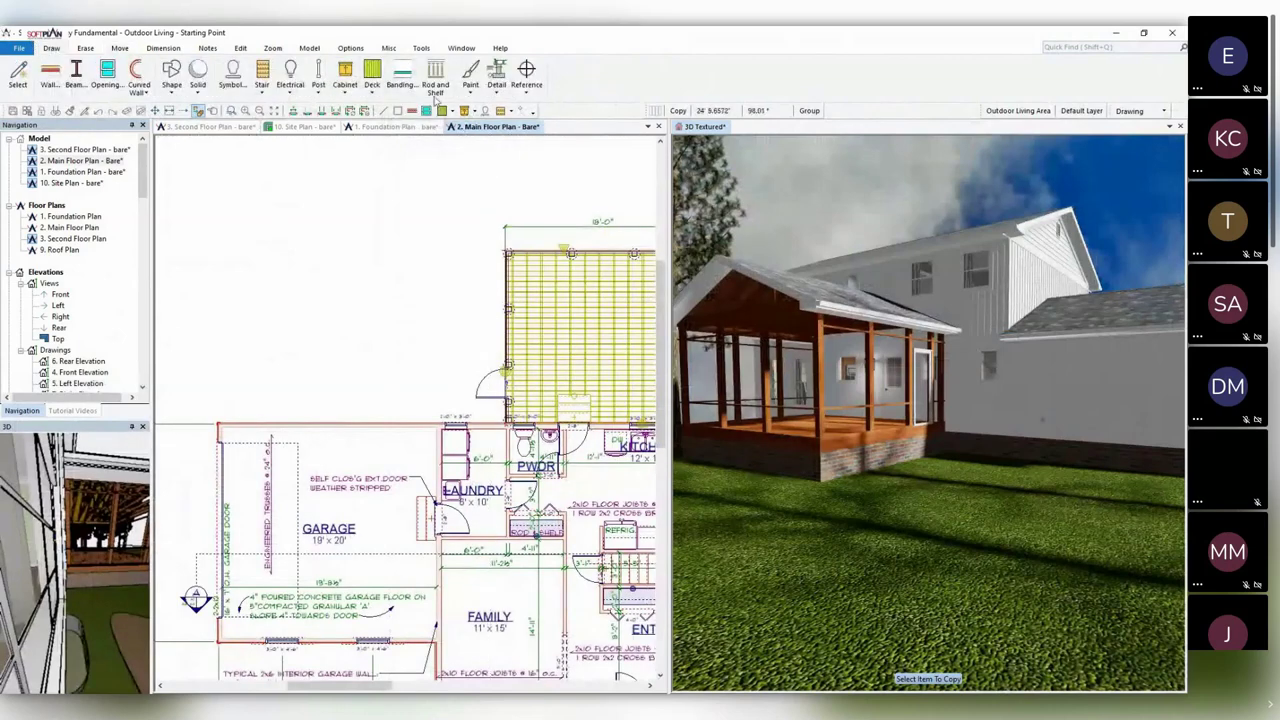
pyautogui.click(372, 80)
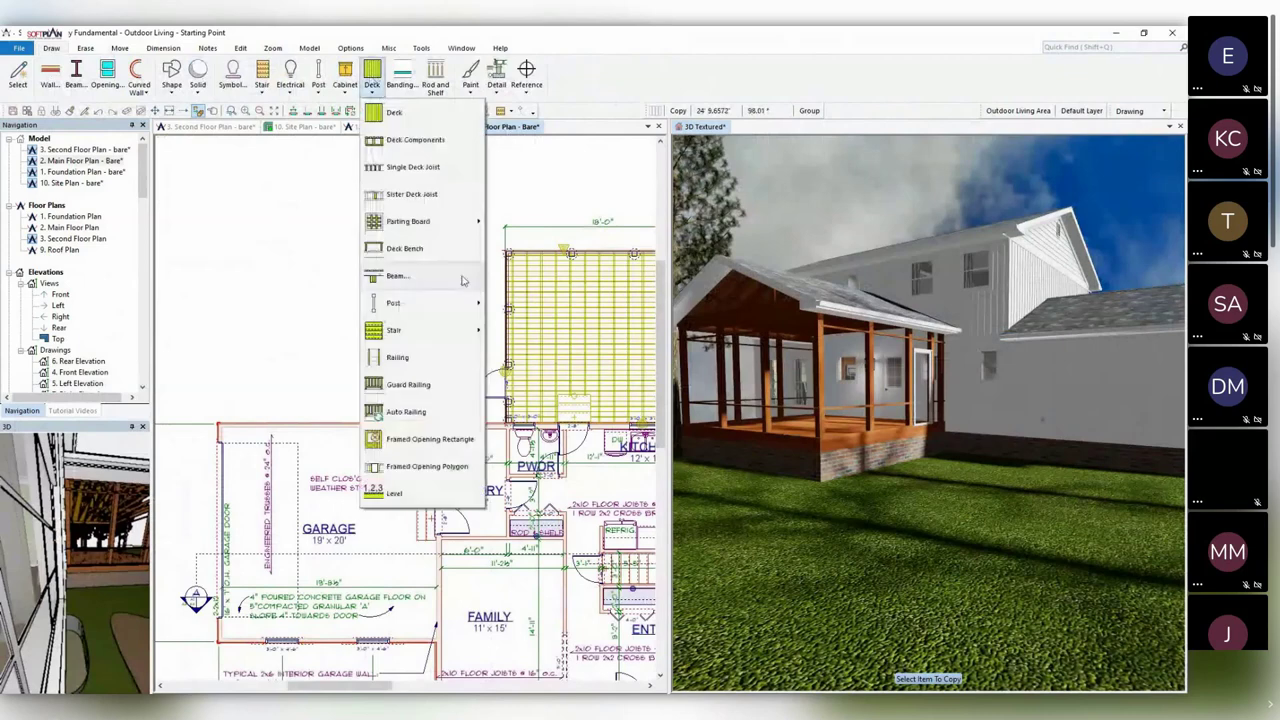
pyautogui.click(419, 121)
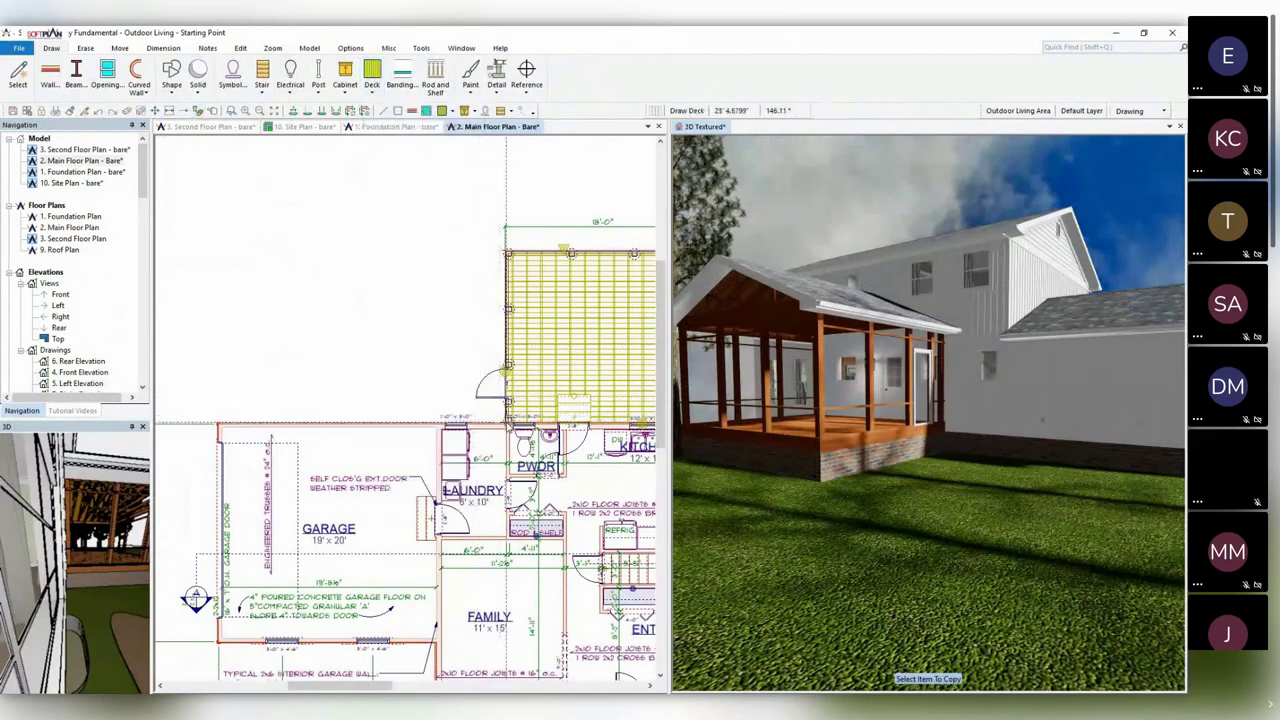
pyautogui.click(218, 427)
pyautogui.scroll(2, 216, 221)
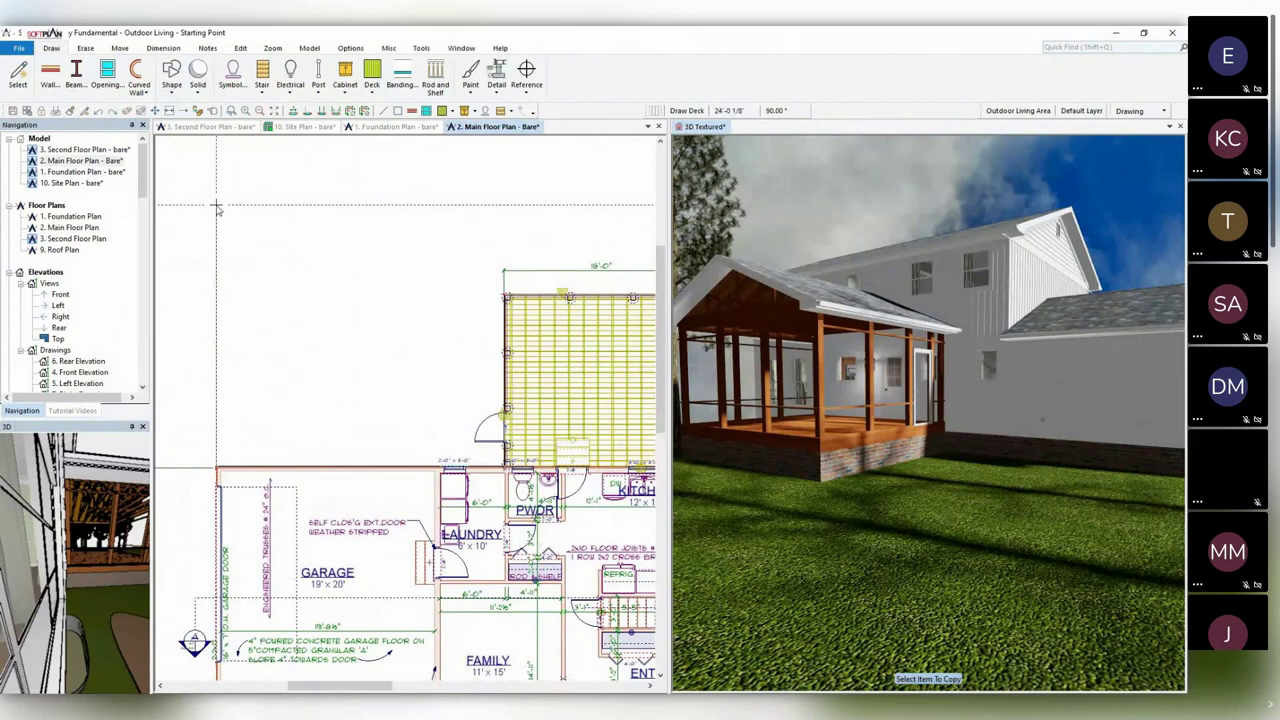
pyautogui.click(216, 206)
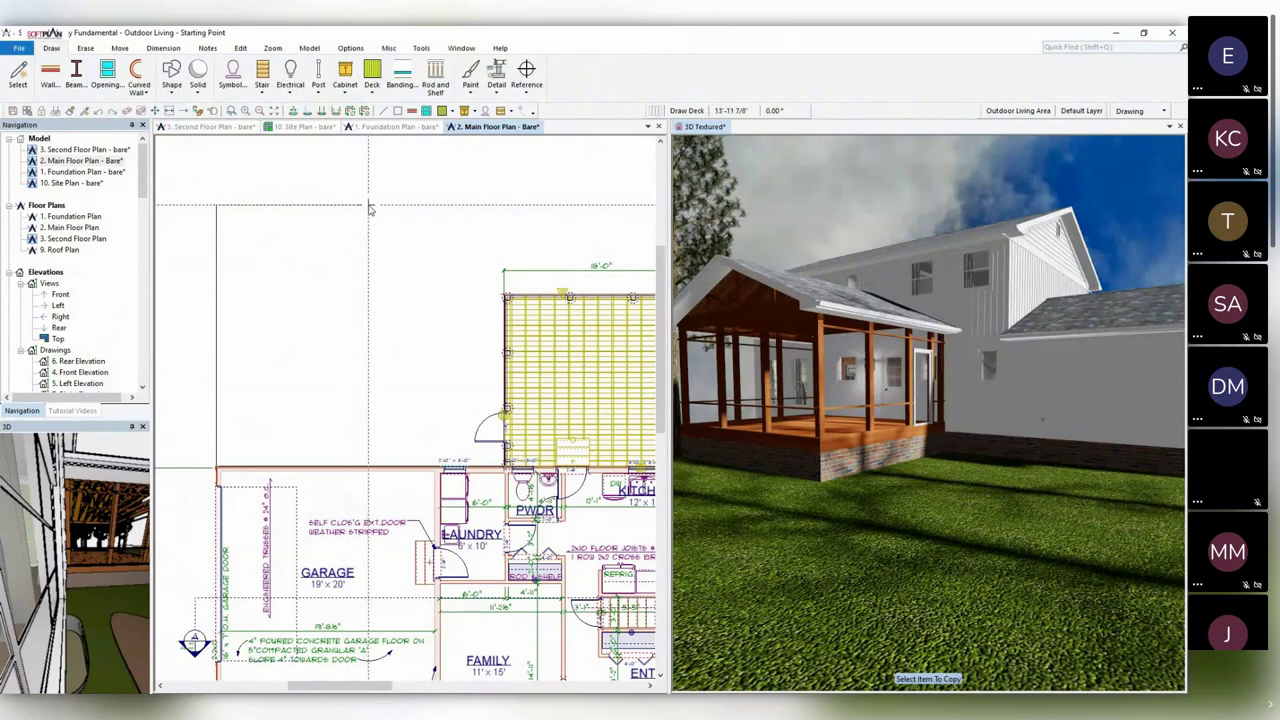
pyautogui.click(369, 207)
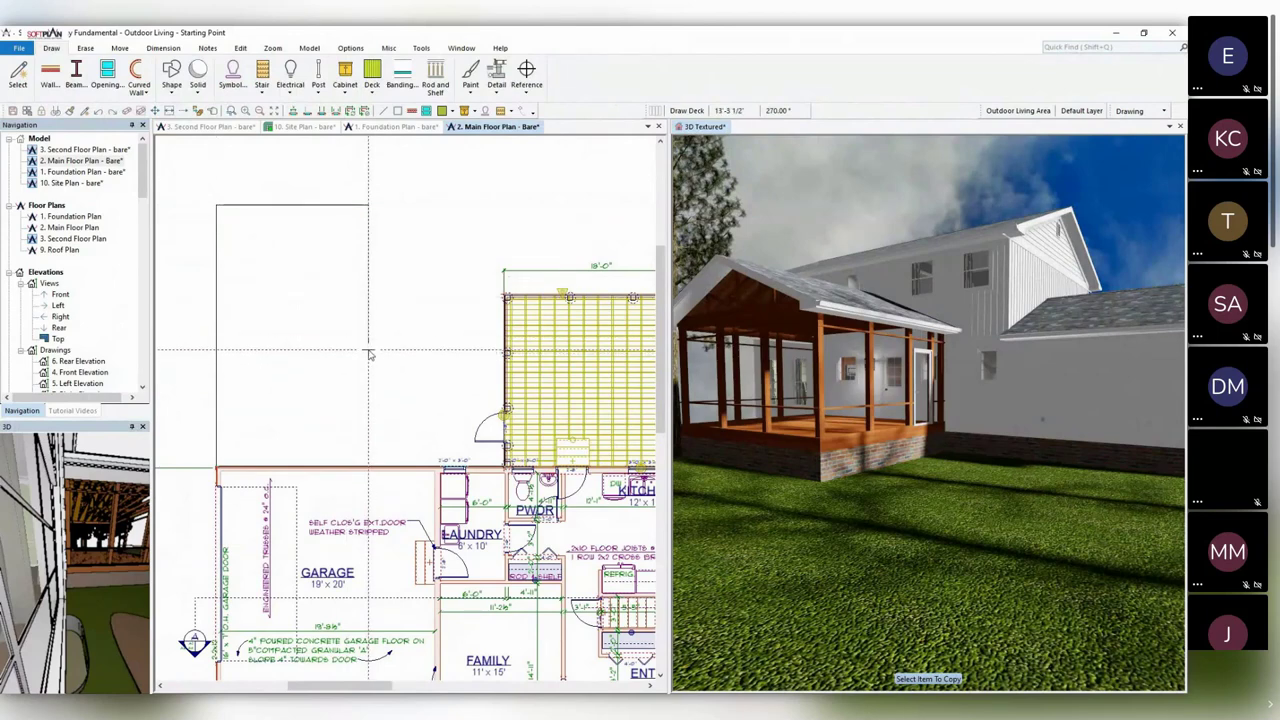
pyautogui.click(369, 352)
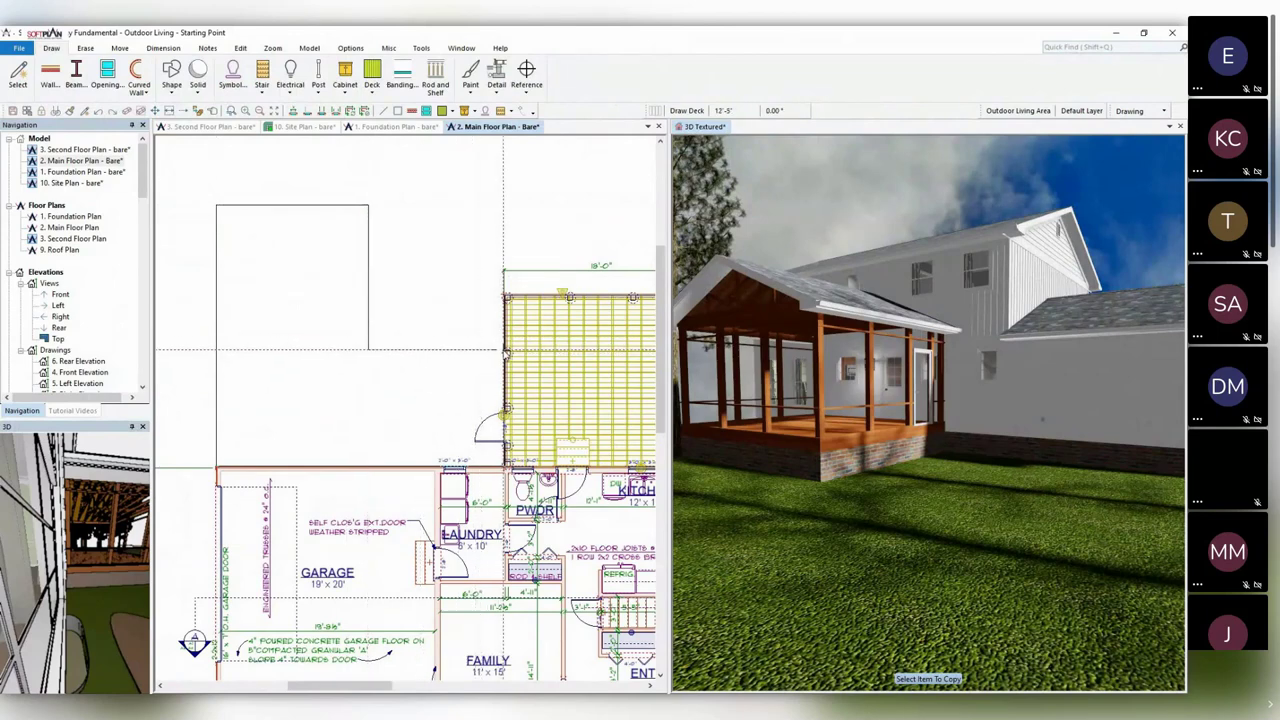
pyautogui.click(505, 352)
pyautogui.doubleClick(505, 465)
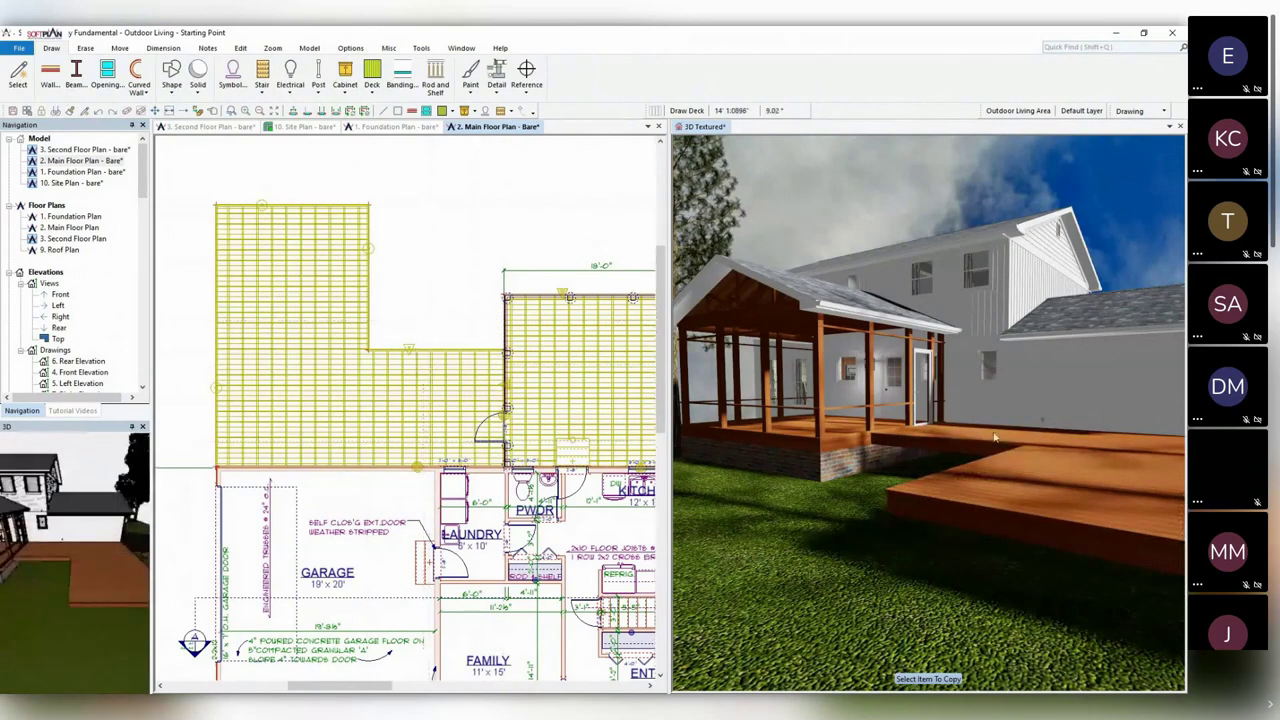
# Set the L-shaped deck's elevation offset to 1' 3" down and check its height against the porch in 3D.
pyautogui.rightClick(305, 346)
pyautogui.click(345, 373)
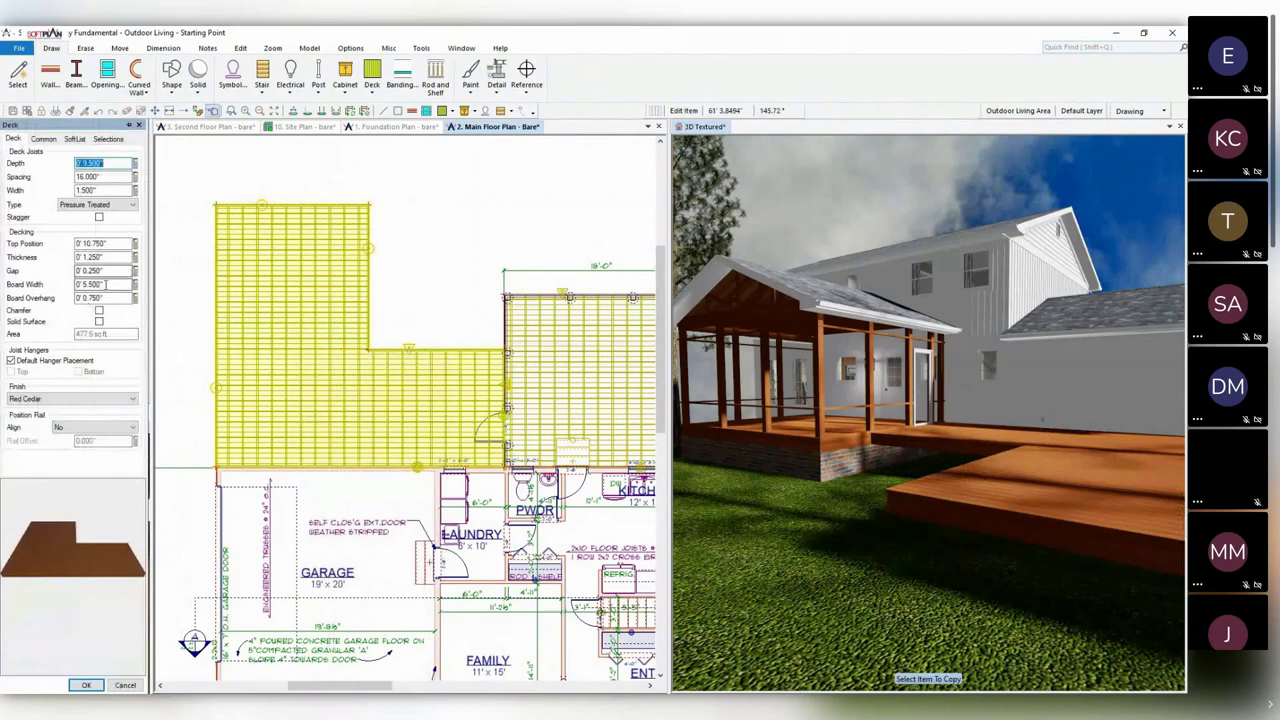
pyautogui.click(44, 139)
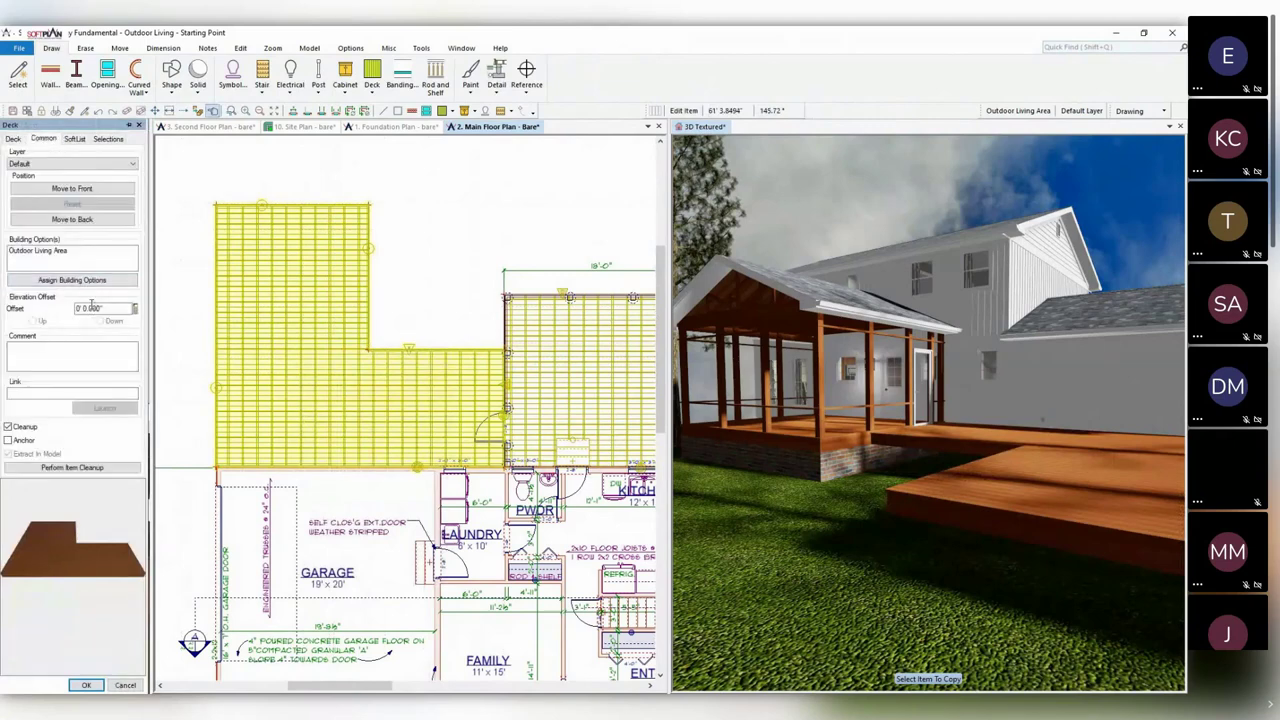
pyautogui.click(111, 308)
pyautogui.write('15')
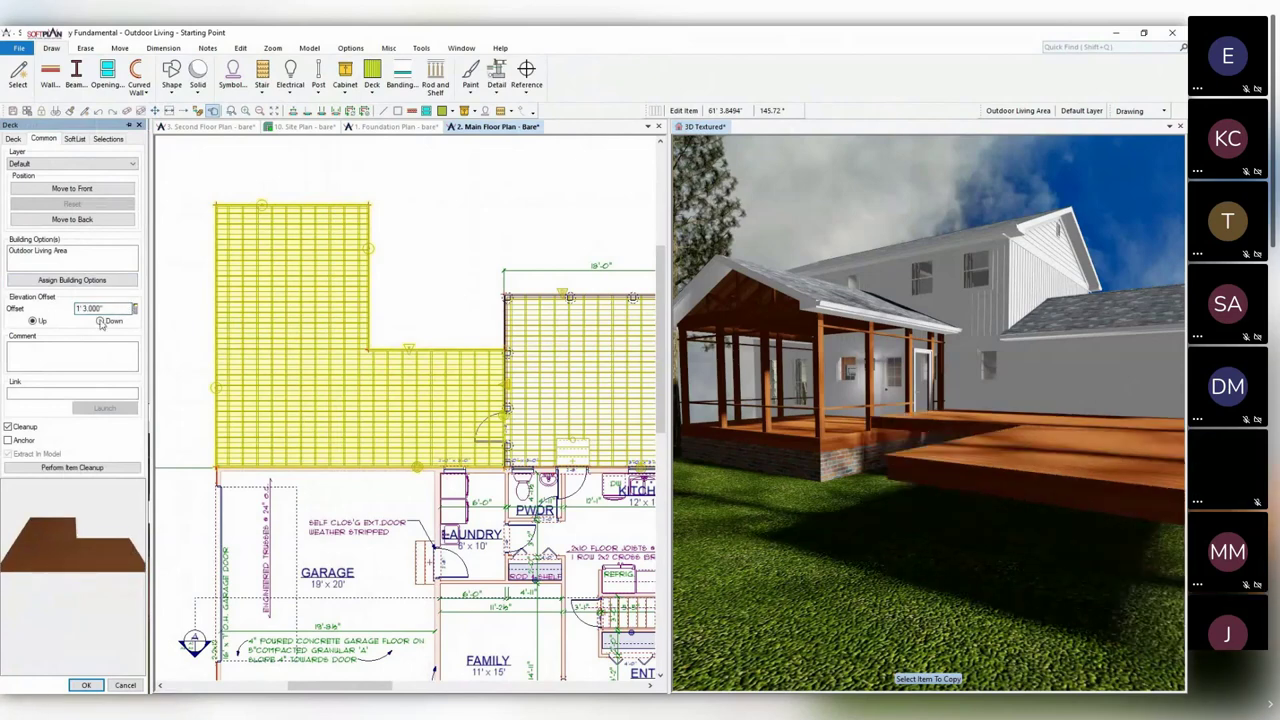
pyautogui.click(100, 321)
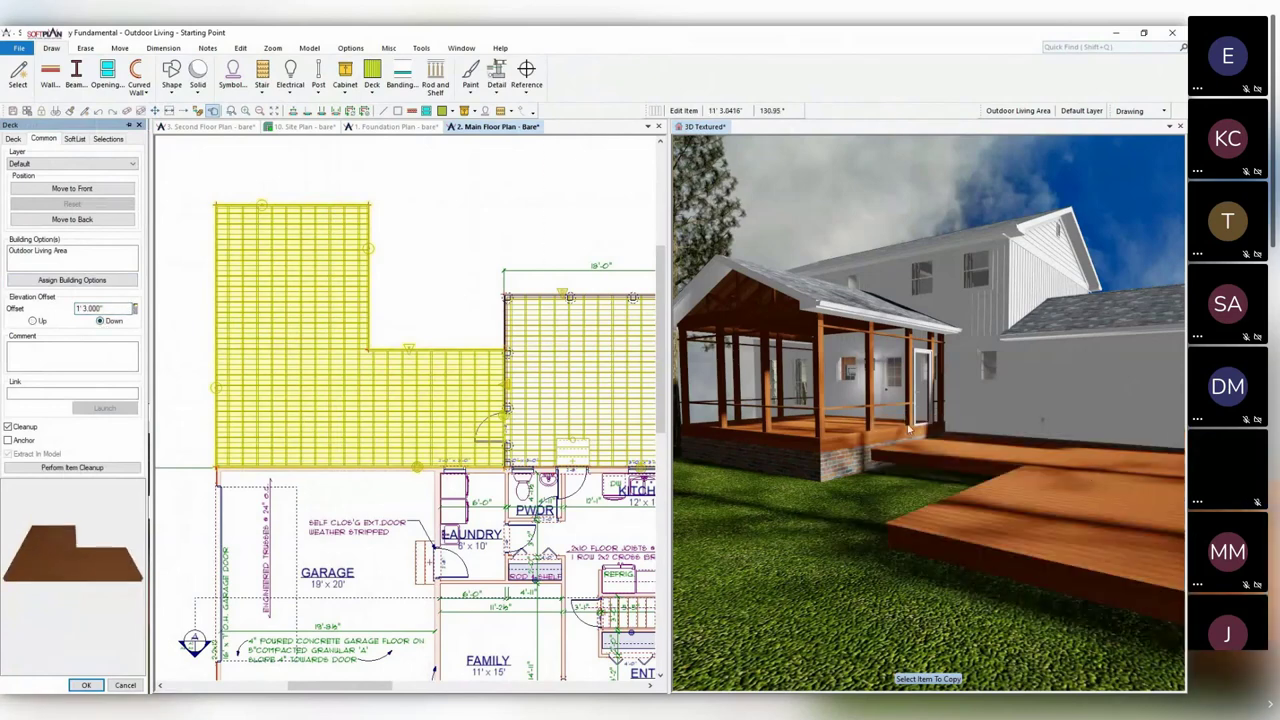
pyautogui.click(86, 685)
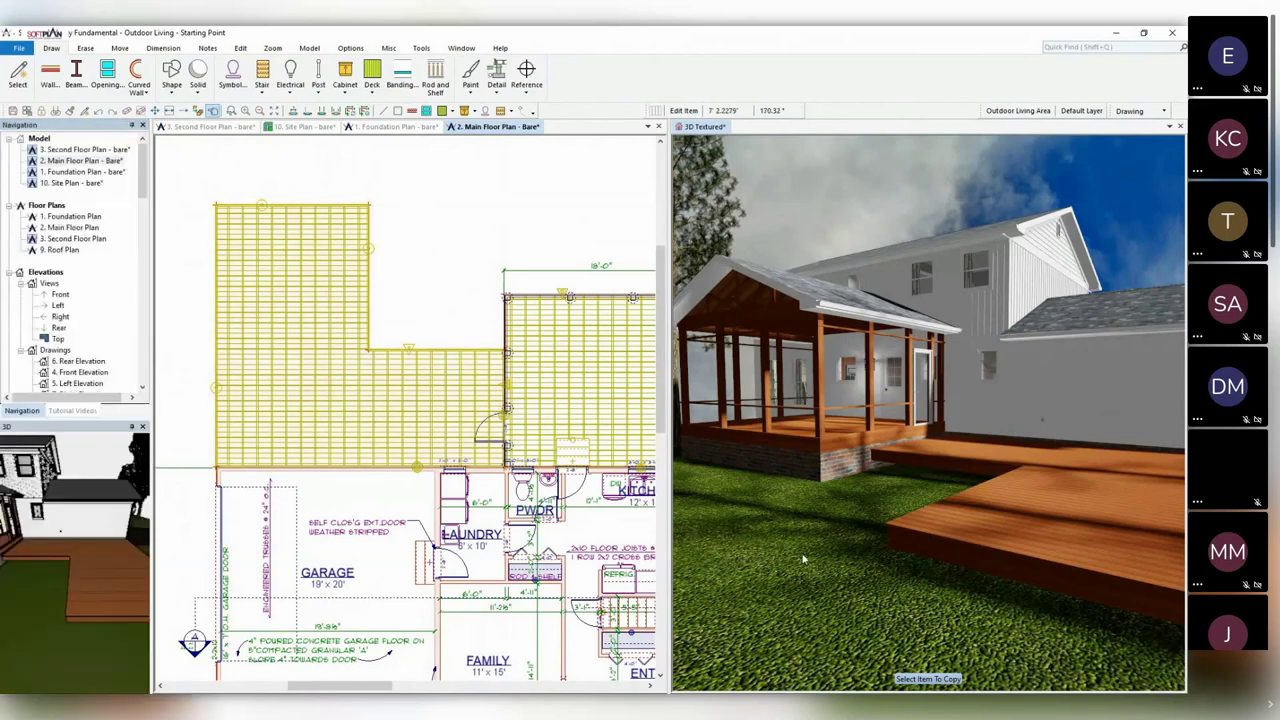
pyautogui.moveTo(803, 559); pyautogui.dragTo(975, 396, button='middle')
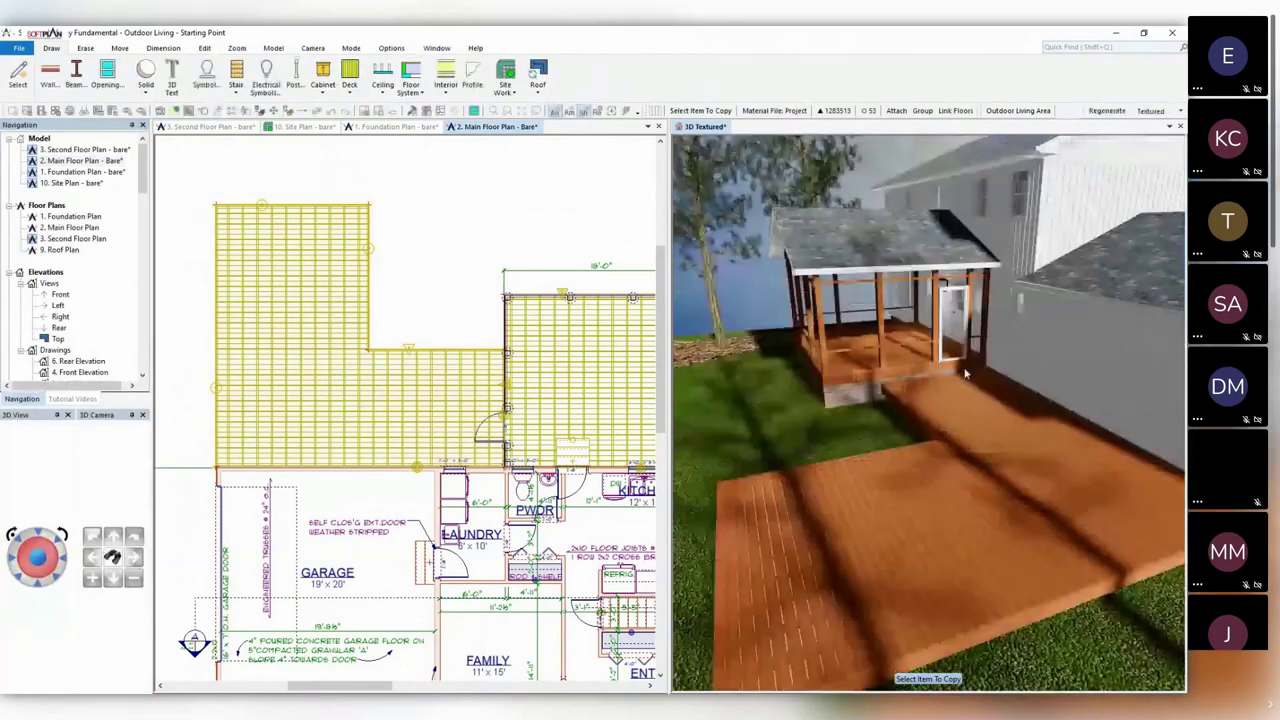
pyautogui.moveTo(958, 462); pyautogui.dragTo(914, 630)
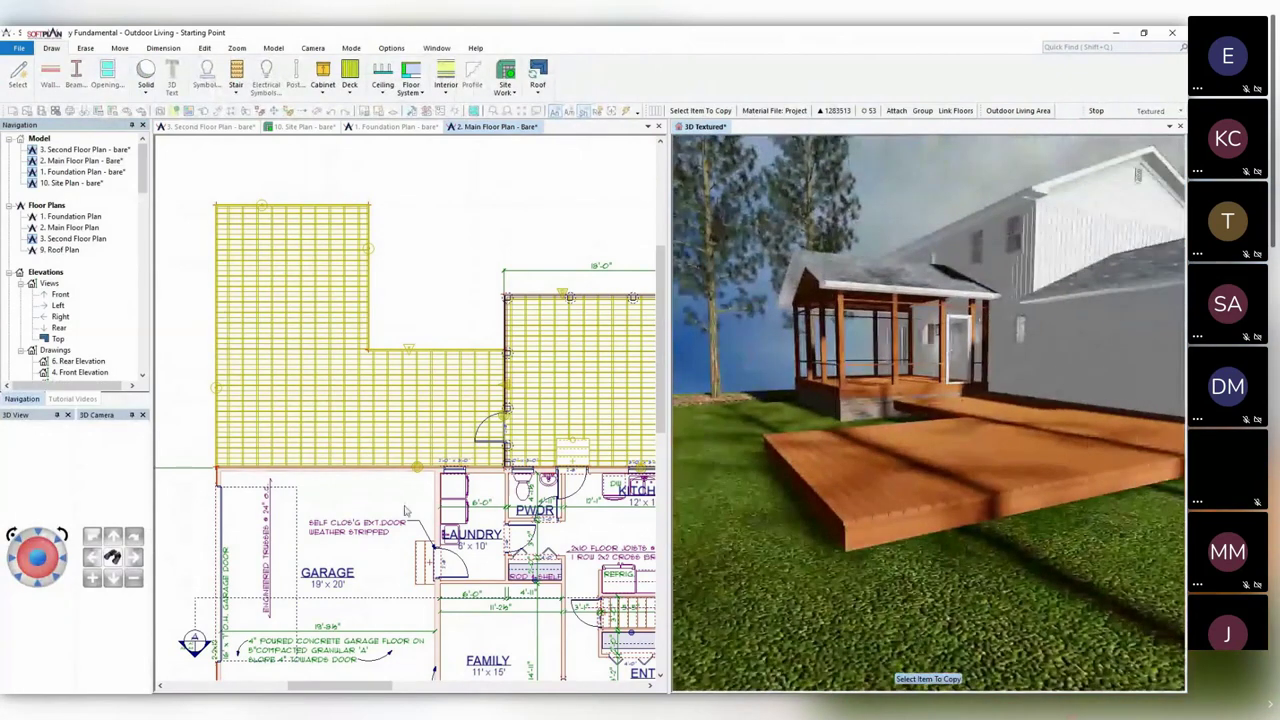
pyautogui.click(333, 390)
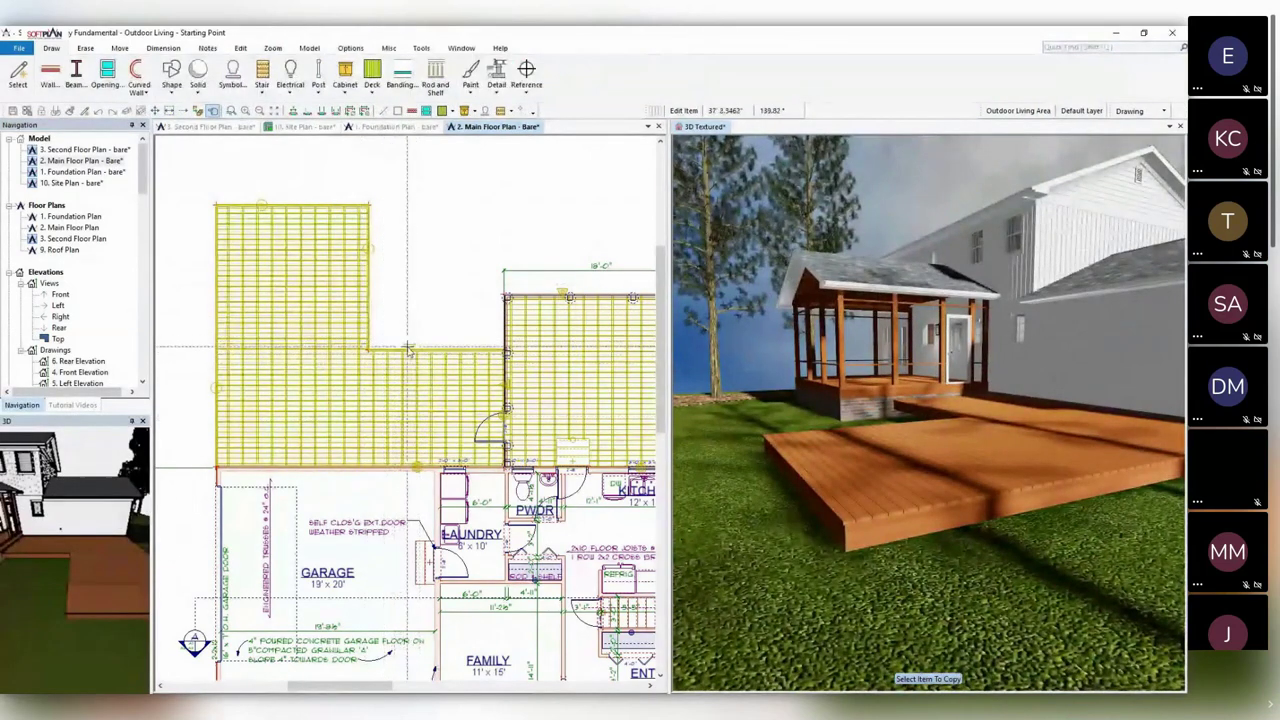
pyautogui.rightClick(408, 348)
pyautogui.click(441, 375)
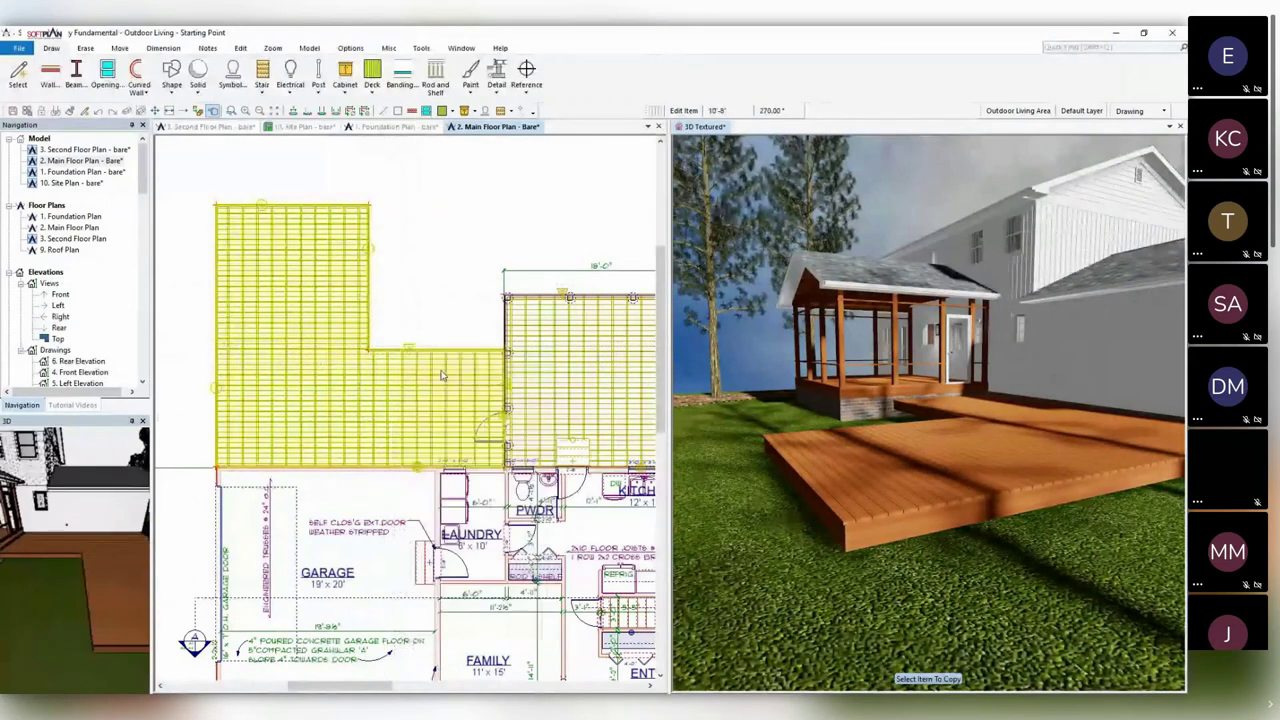
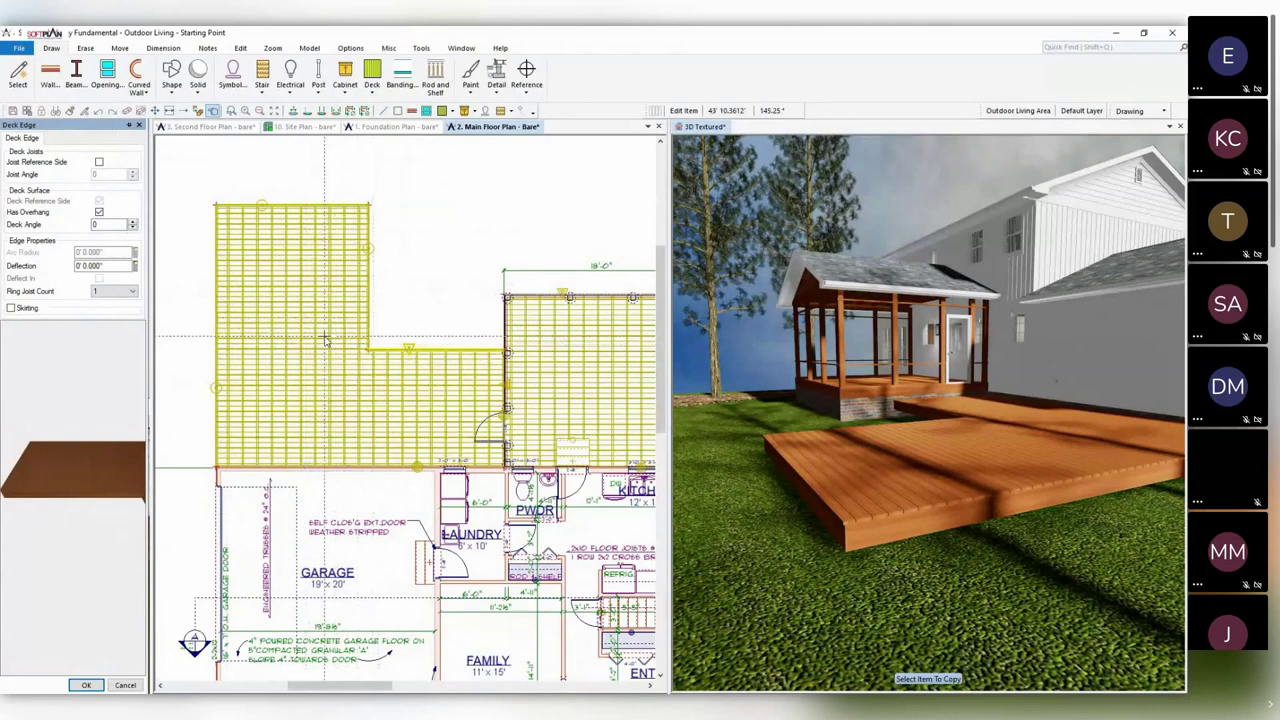
pyautogui.click(125, 685)
# Erase the L-shaped deck behind the garage from the main floor plan.
pyautogui.click(86, 49)
pyautogui.click(95, 75)
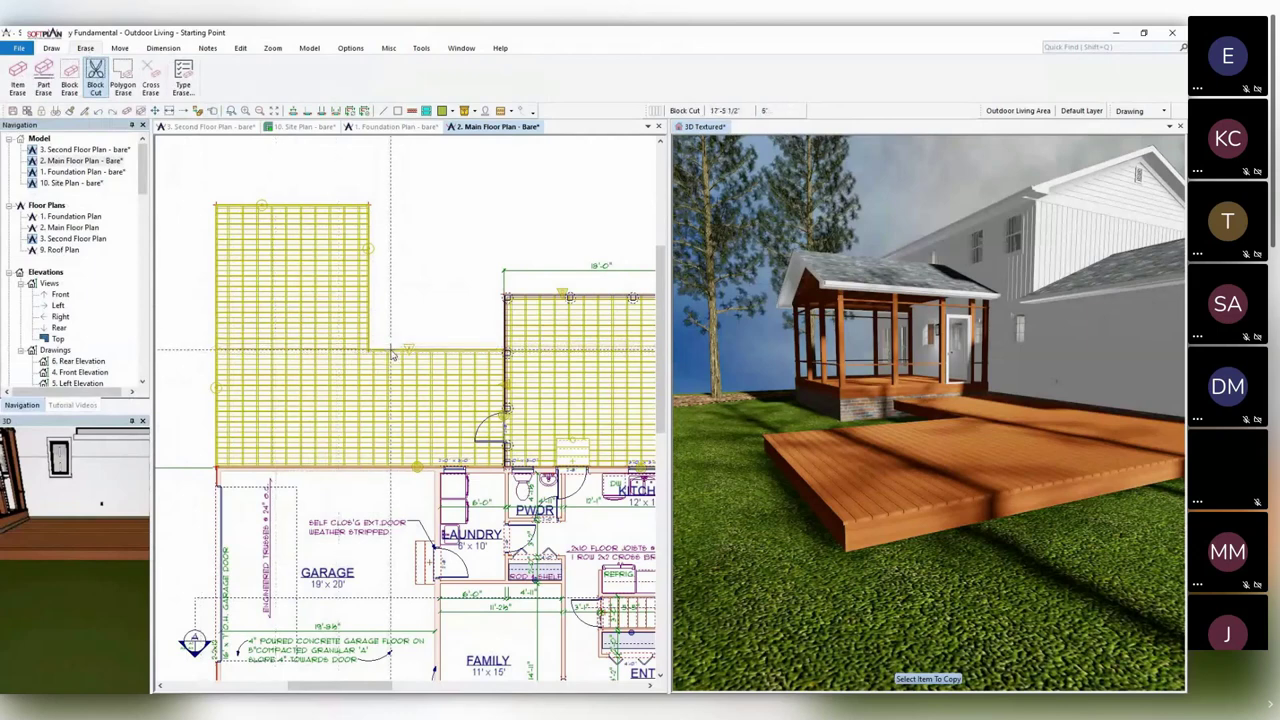
pyautogui.press('Delete')
pyautogui.click(337, 348)
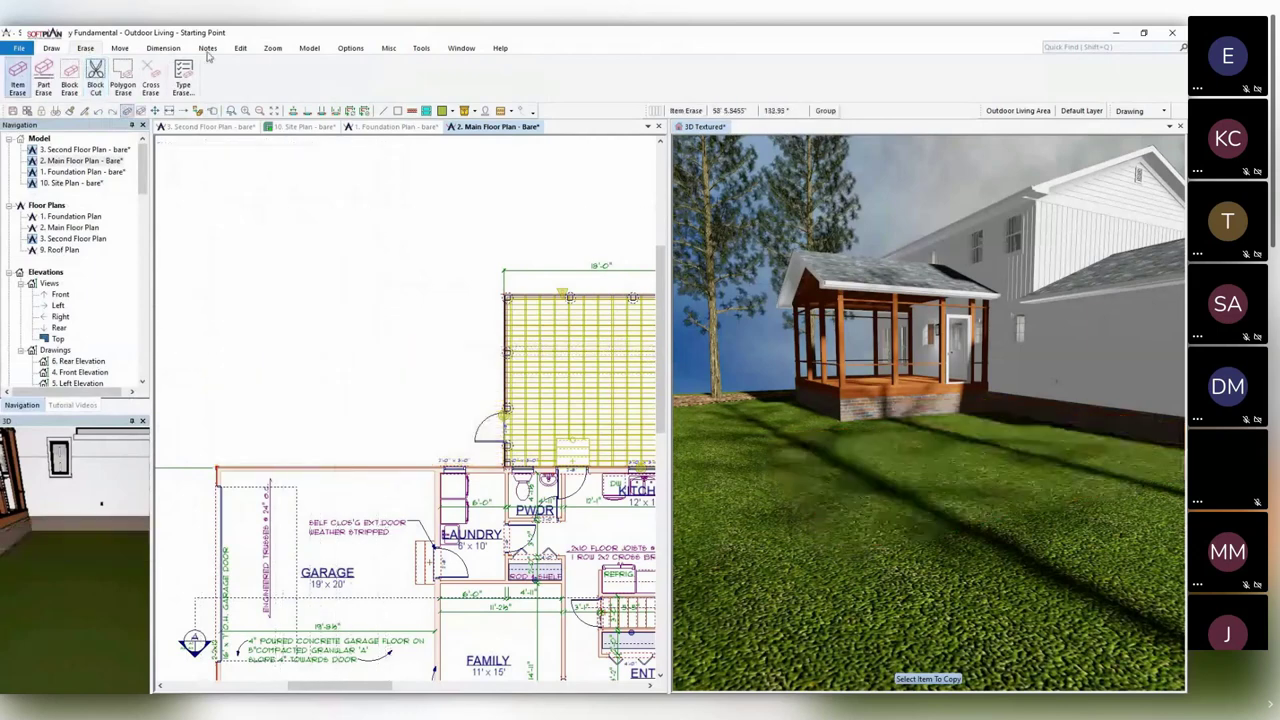
# Draw a rectangular deck behind the garage, from the garage's outer corner to the porch, about 10'-9" deep.
pyautogui.click(51, 48)
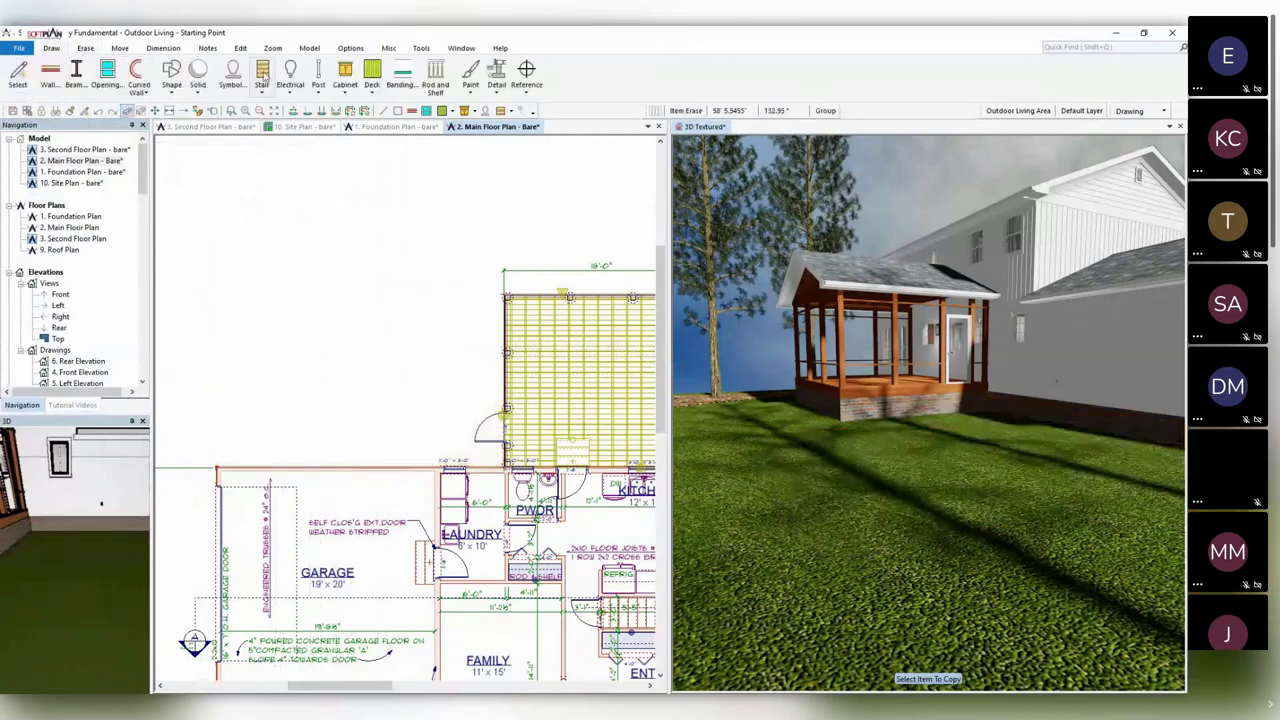
pyautogui.click(372, 80)
pyautogui.click(397, 114)
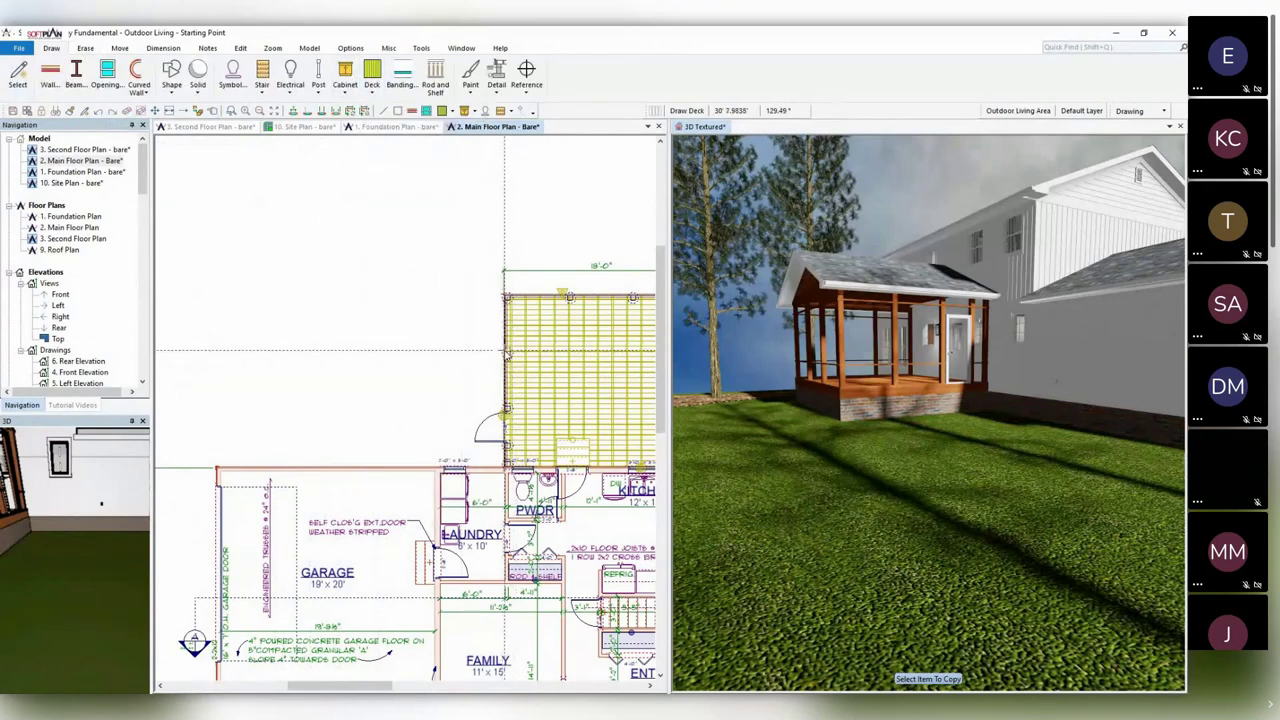
pyautogui.moveTo(220, 352)
pyautogui.mouseDown()
pyautogui.moveTo(224, 441)
pyautogui.moveTo(300, 460)
pyautogui.moveTo(504, 467)
pyautogui.mouseUp()
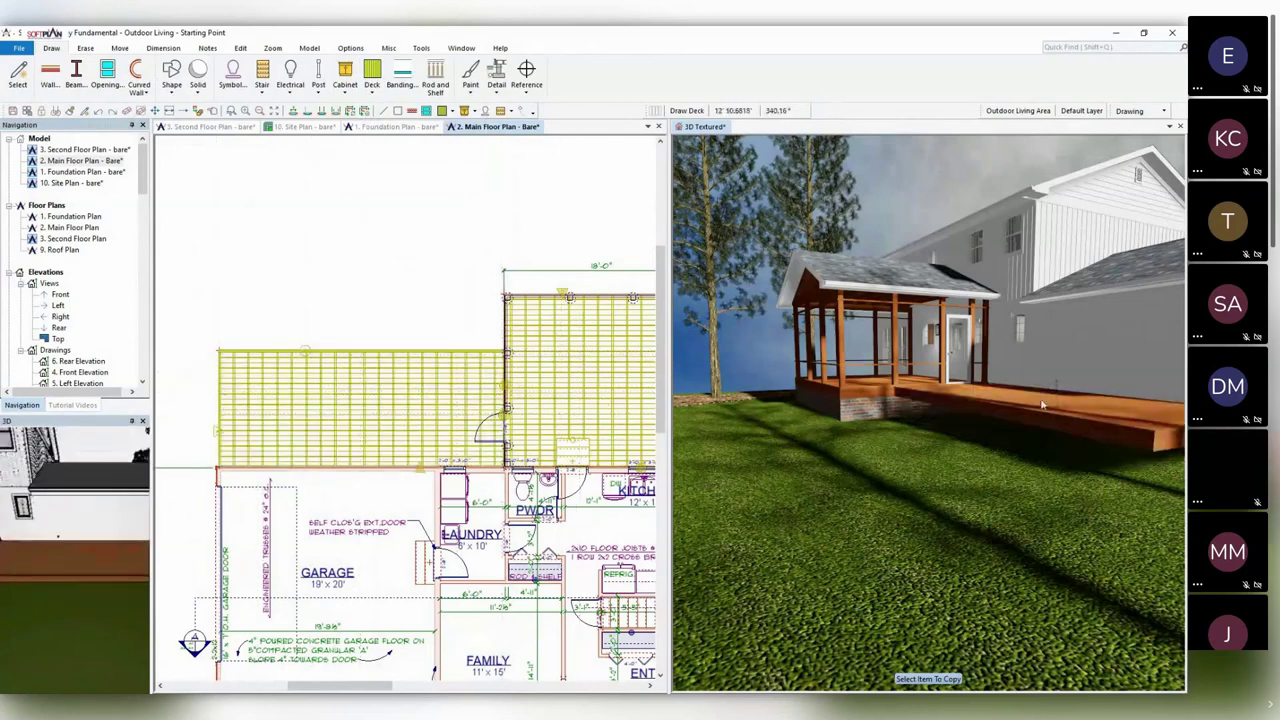
# Dimension the new deck's depth in line with the garage's 20'-0" dimension and set it to 12'-0".
pyautogui.scroll(2, 581, 381)
pyautogui.scroll(-1, 581, 381)
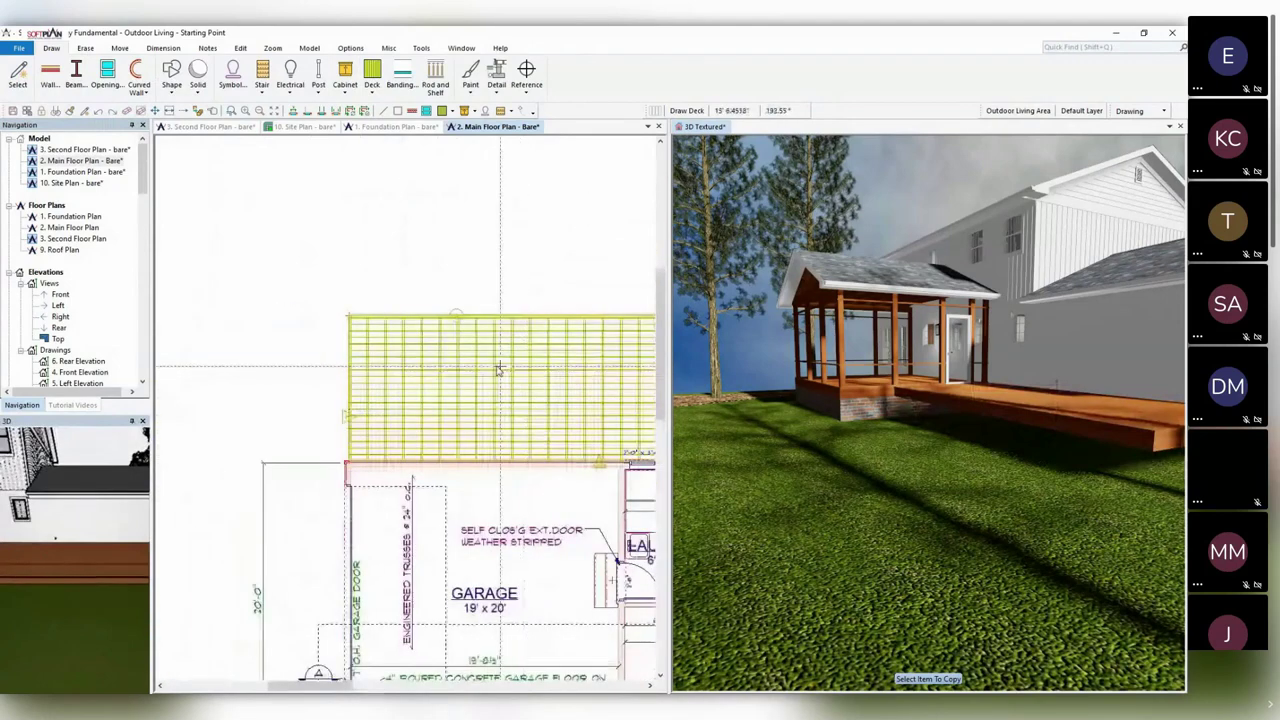
pyautogui.click(210, 313)
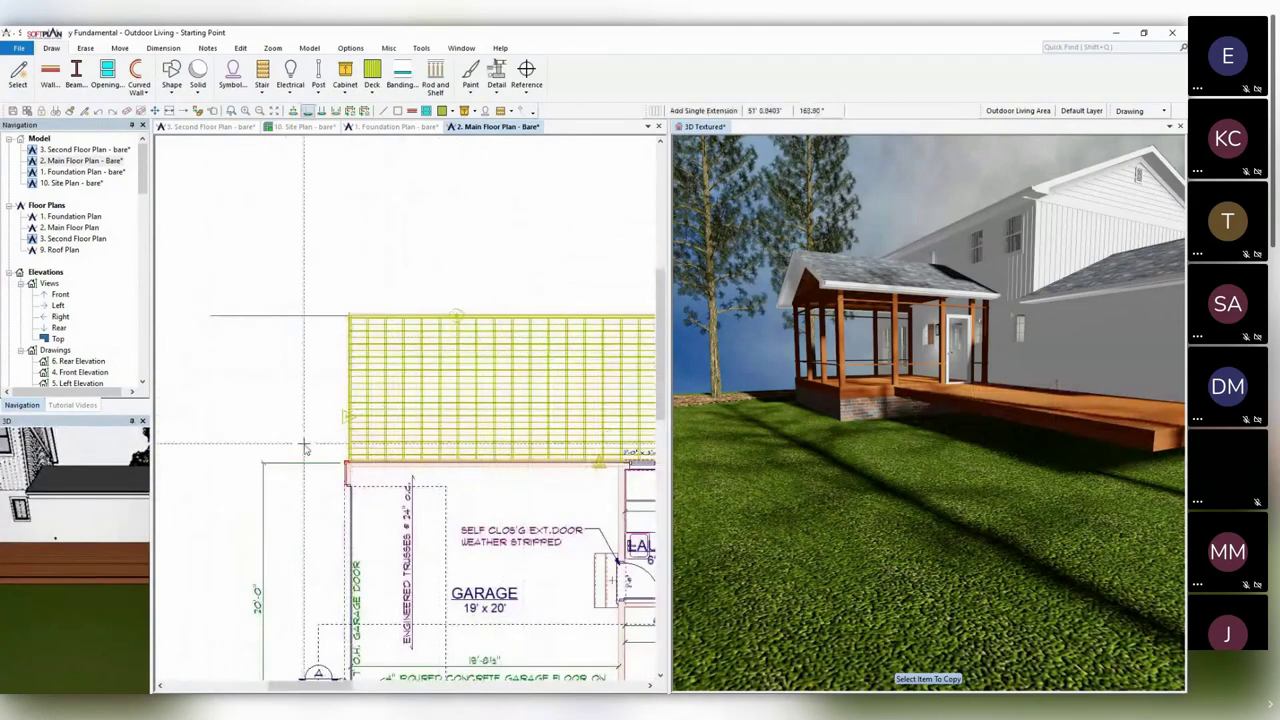
pyautogui.press('d')
pyautogui.click(265, 464)
pyautogui.click(265, 313)
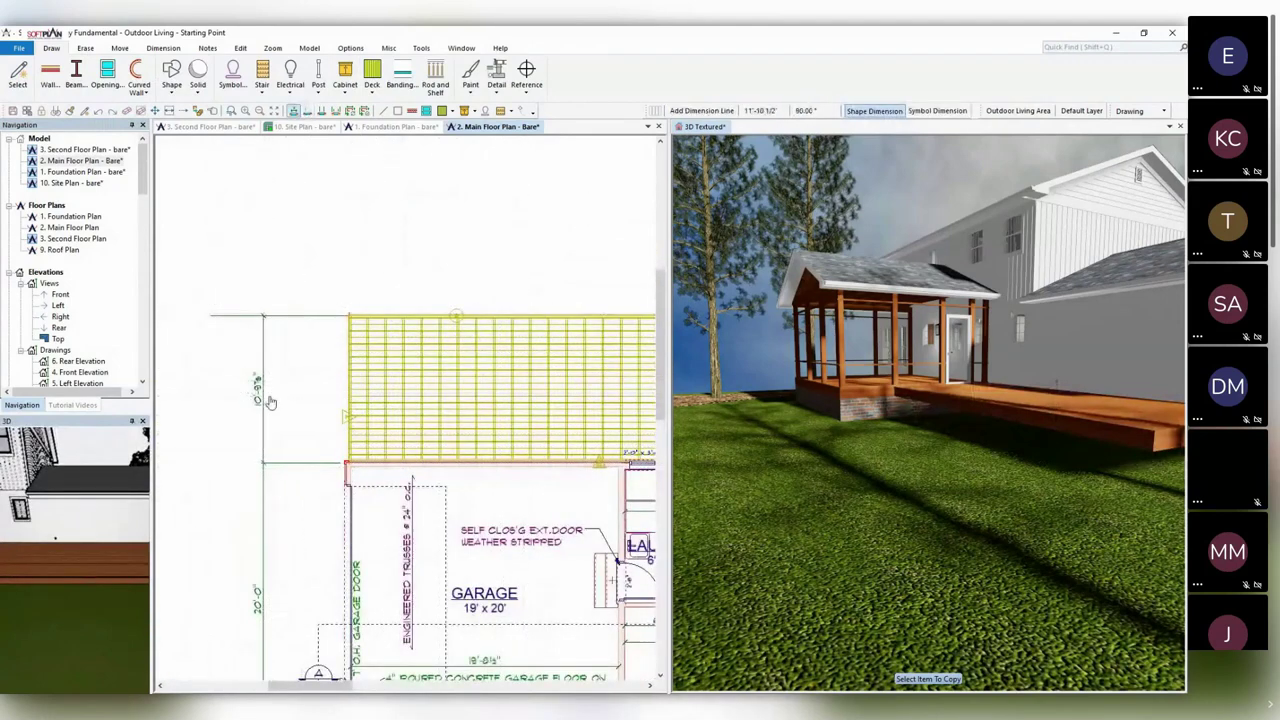
pyautogui.rightClick(265, 394)
pyautogui.click(306, 427)
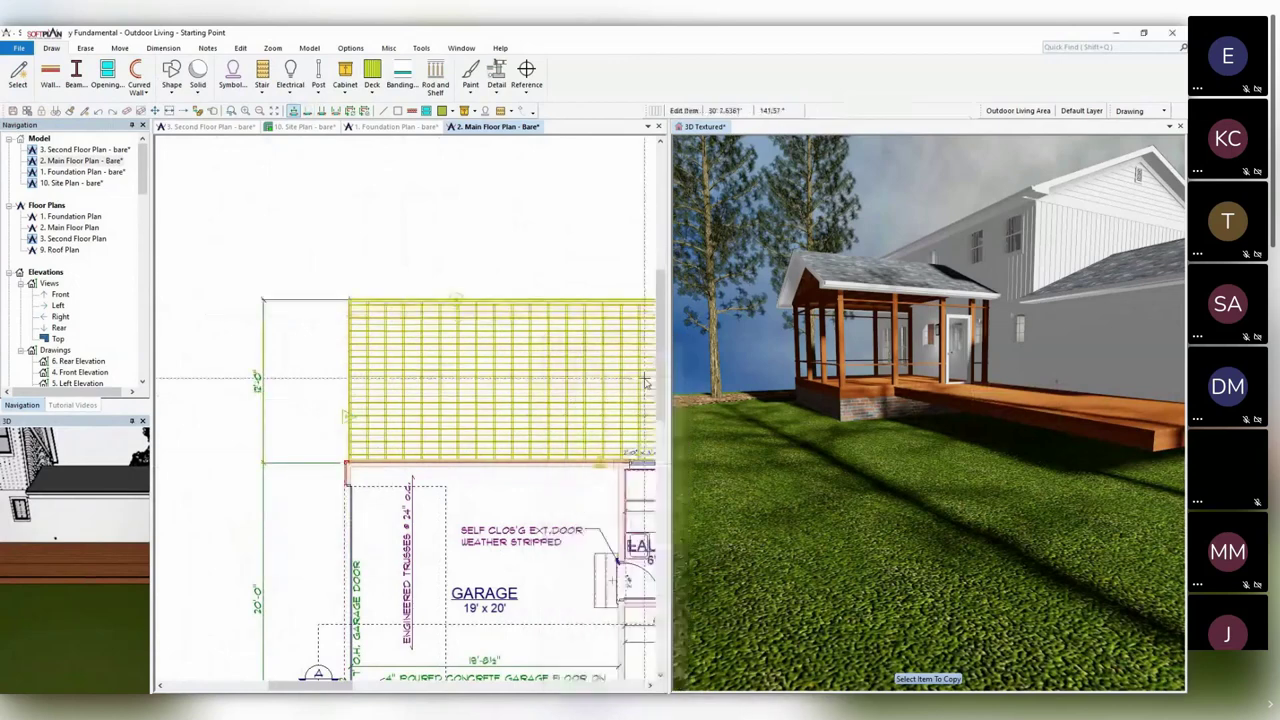
# Set the rectangular deck's elevation offset to 0' 7.500" down.
pyautogui.scroll(-3, 441, 388)
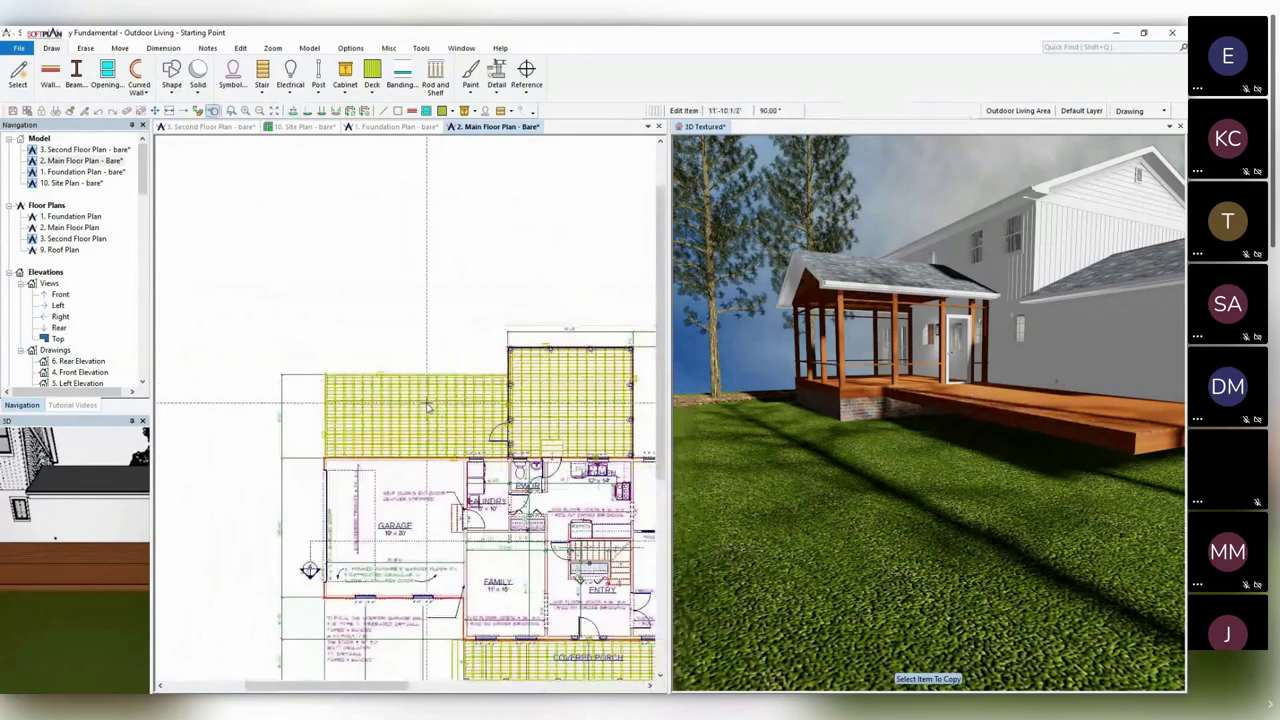
pyautogui.rightClick(425, 401)
pyautogui.click(452, 428)
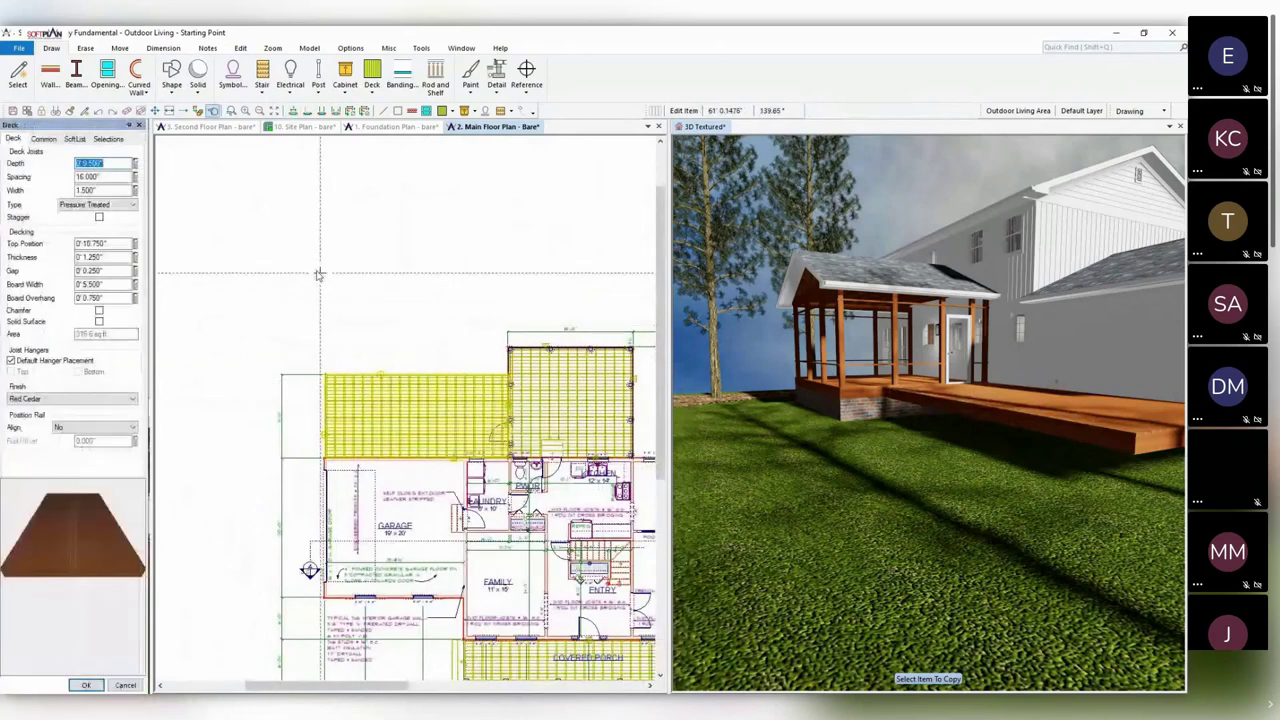
pyautogui.click(43, 138)
pyautogui.click(107, 307)
pyautogui.write('3')
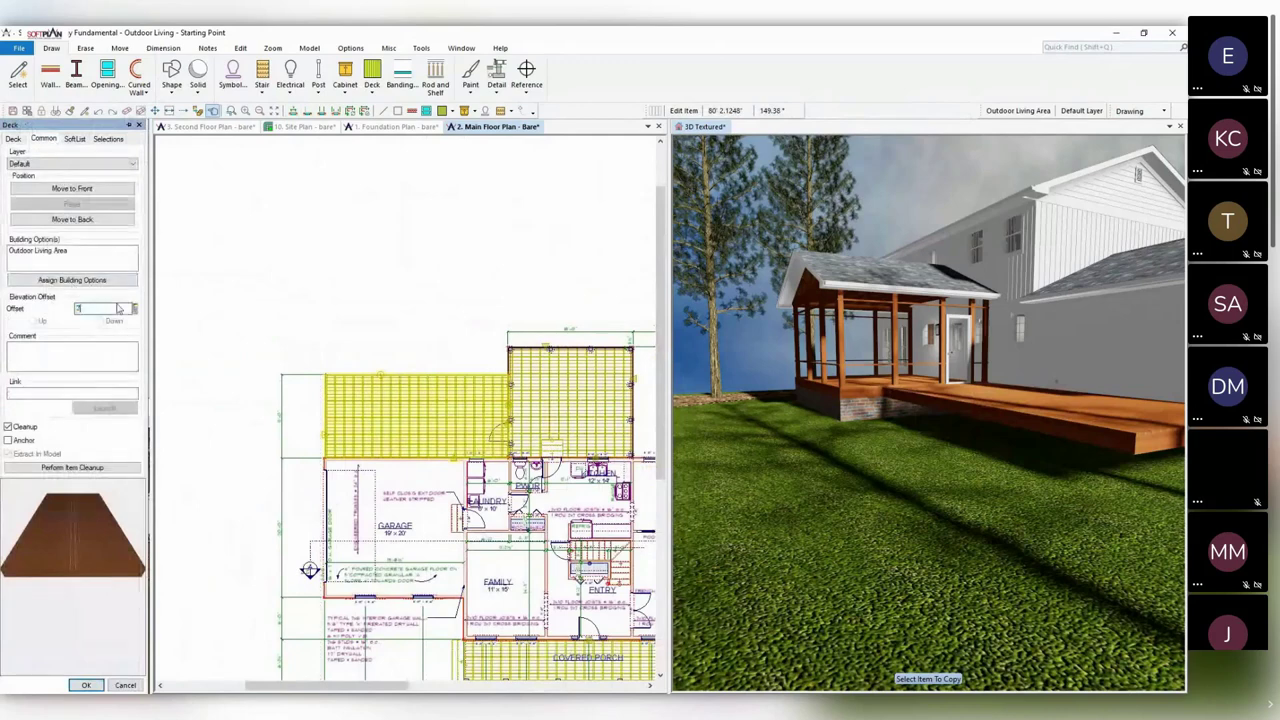
pyautogui.write('.5')
pyautogui.press('Tab')
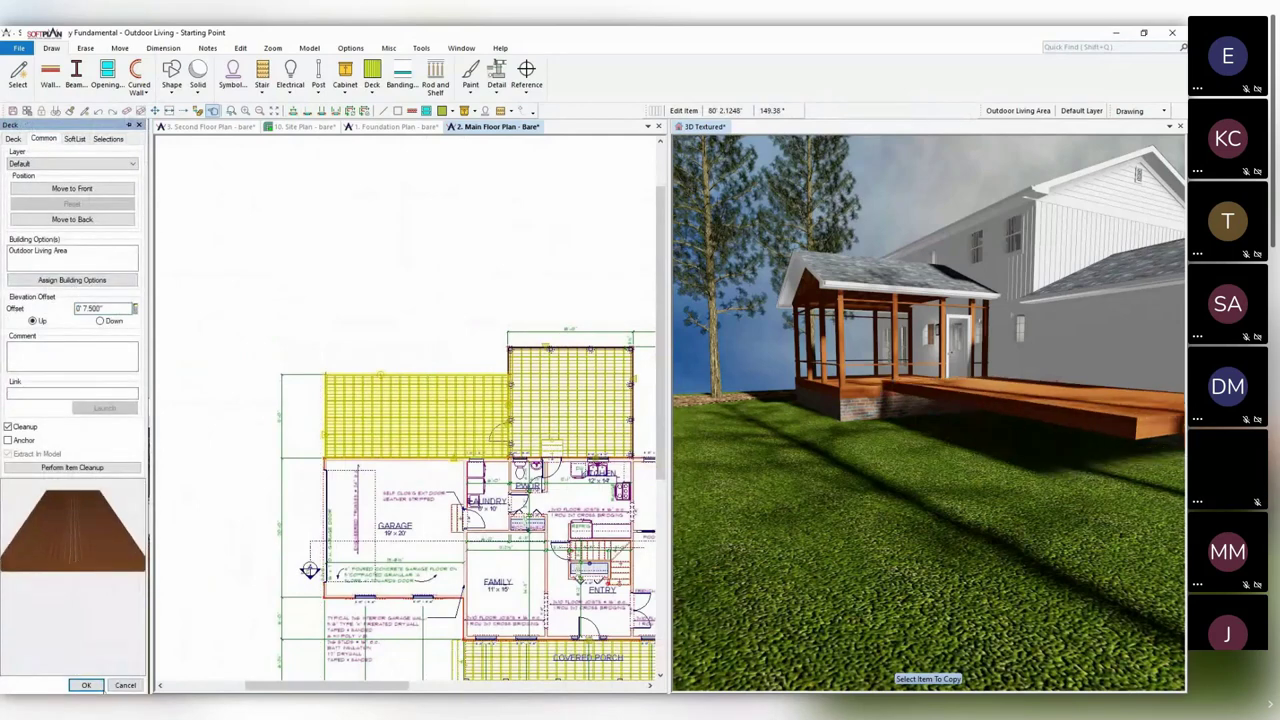
pyautogui.click(100, 321)
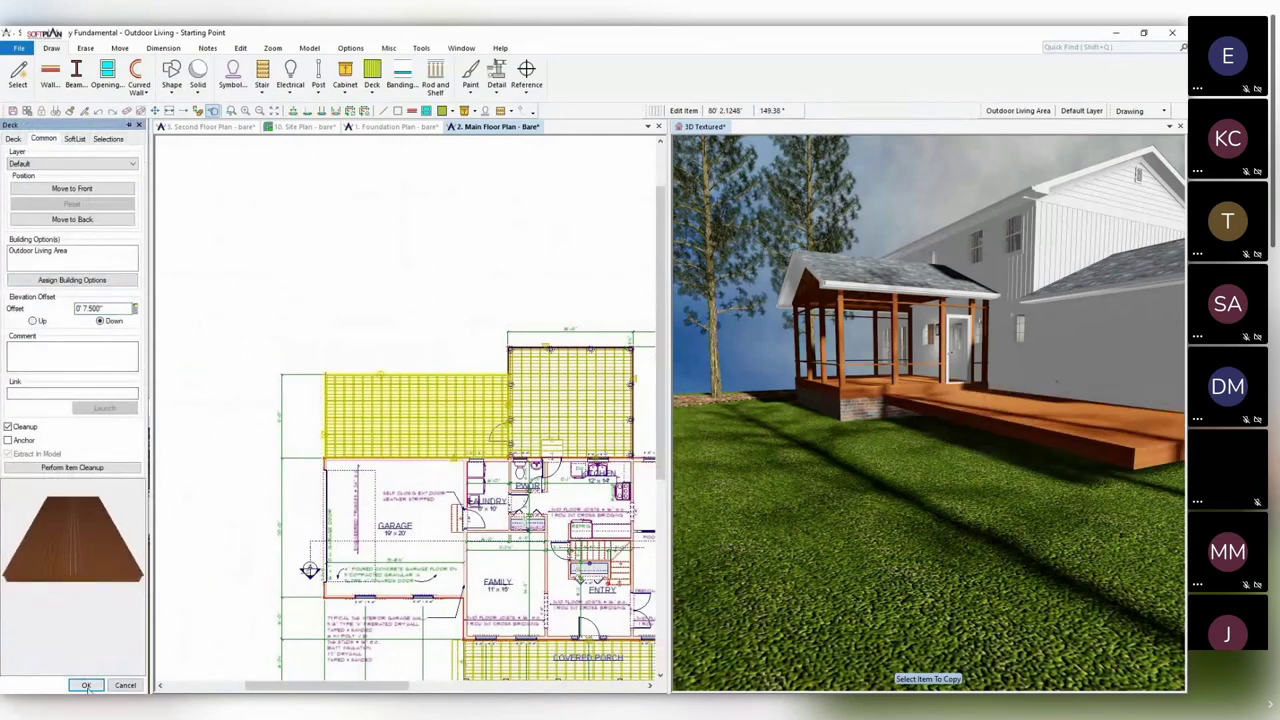
pyautogui.click(86, 686)
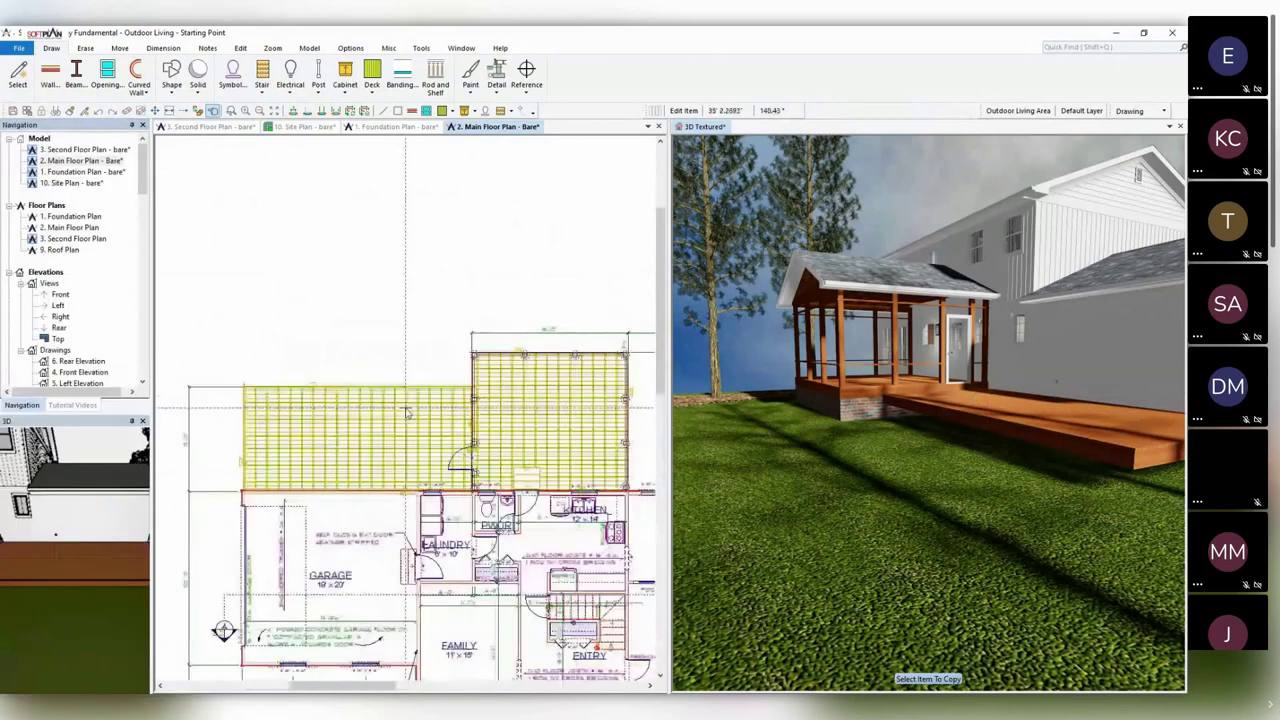
# Add a parting board border along the rectangular deck's edges and check it in 3D.
pyautogui.scroll(3, 407, 412)
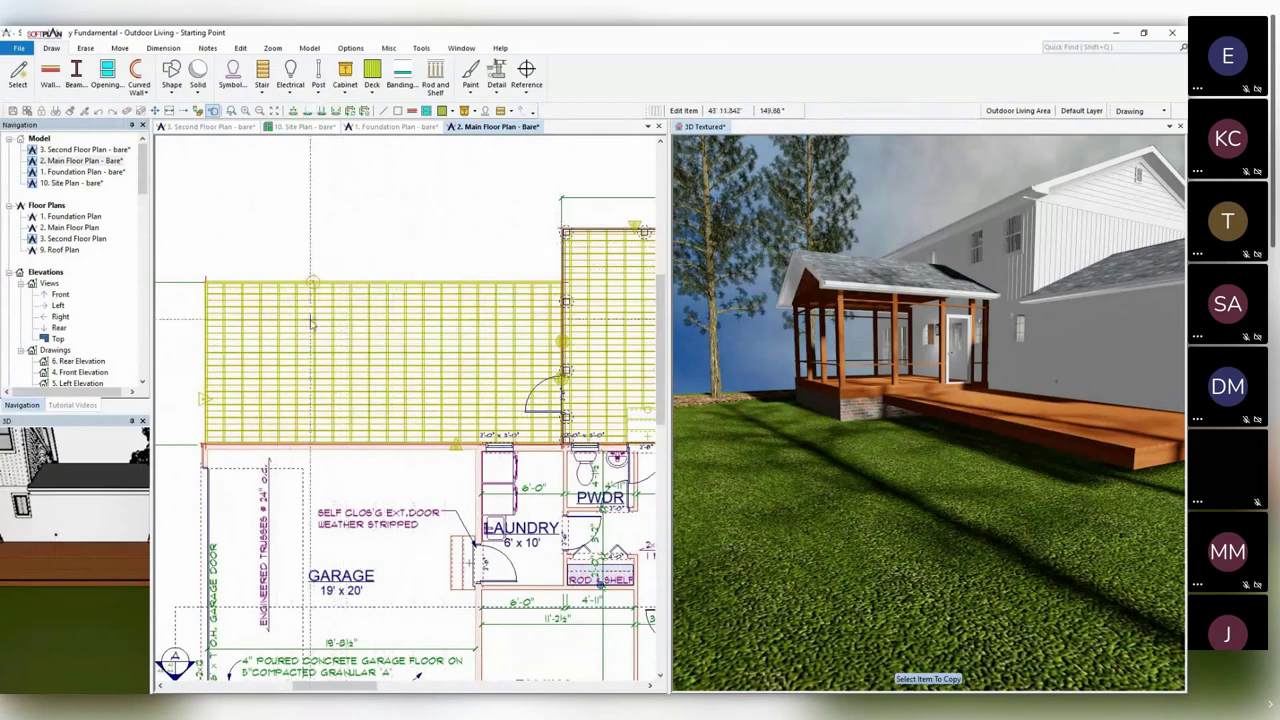
pyautogui.click(376, 74)
pyautogui.moveTo(435, 232)
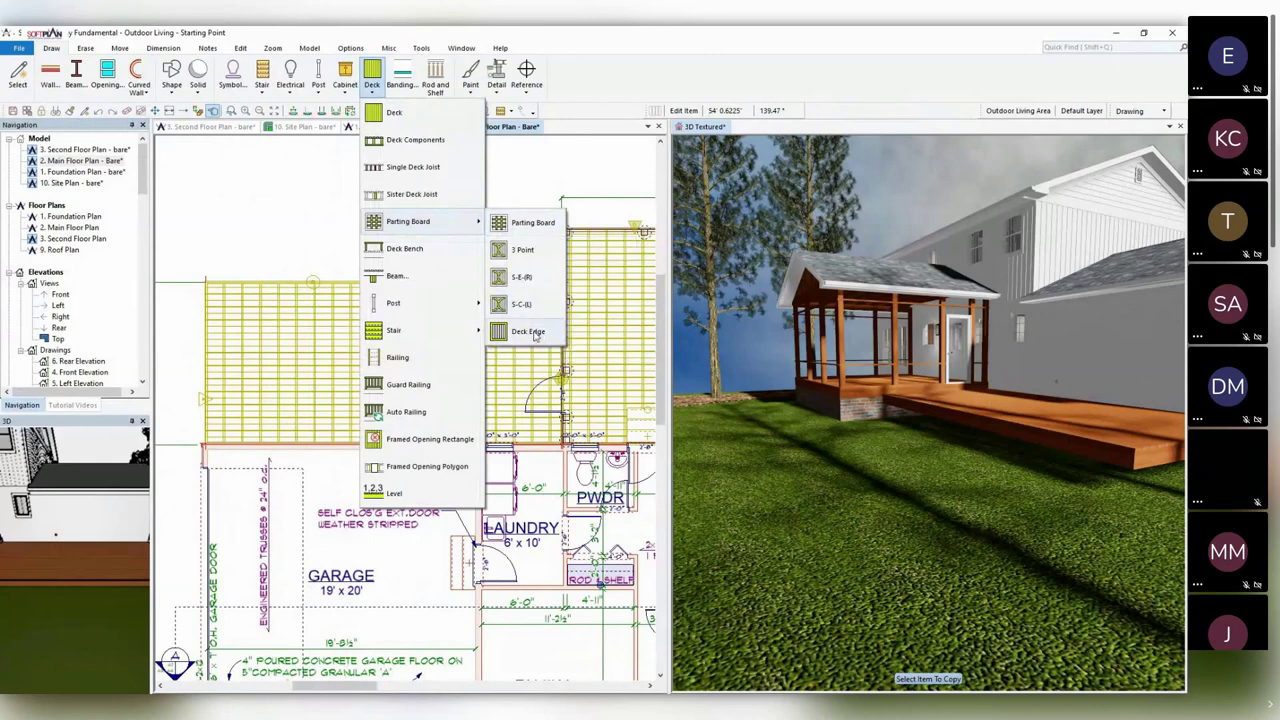
pyautogui.click(547, 230)
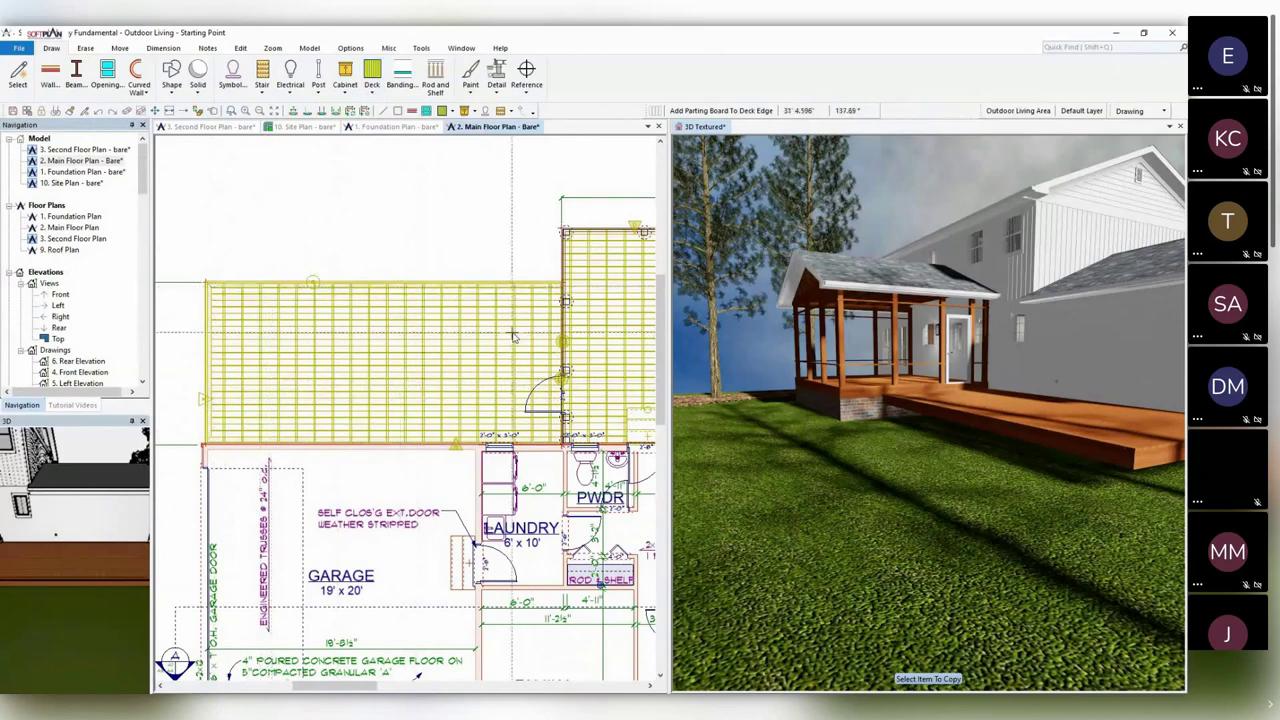
pyautogui.moveTo(1060, 411); pyautogui.dragTo(1058, 424, button='middle')
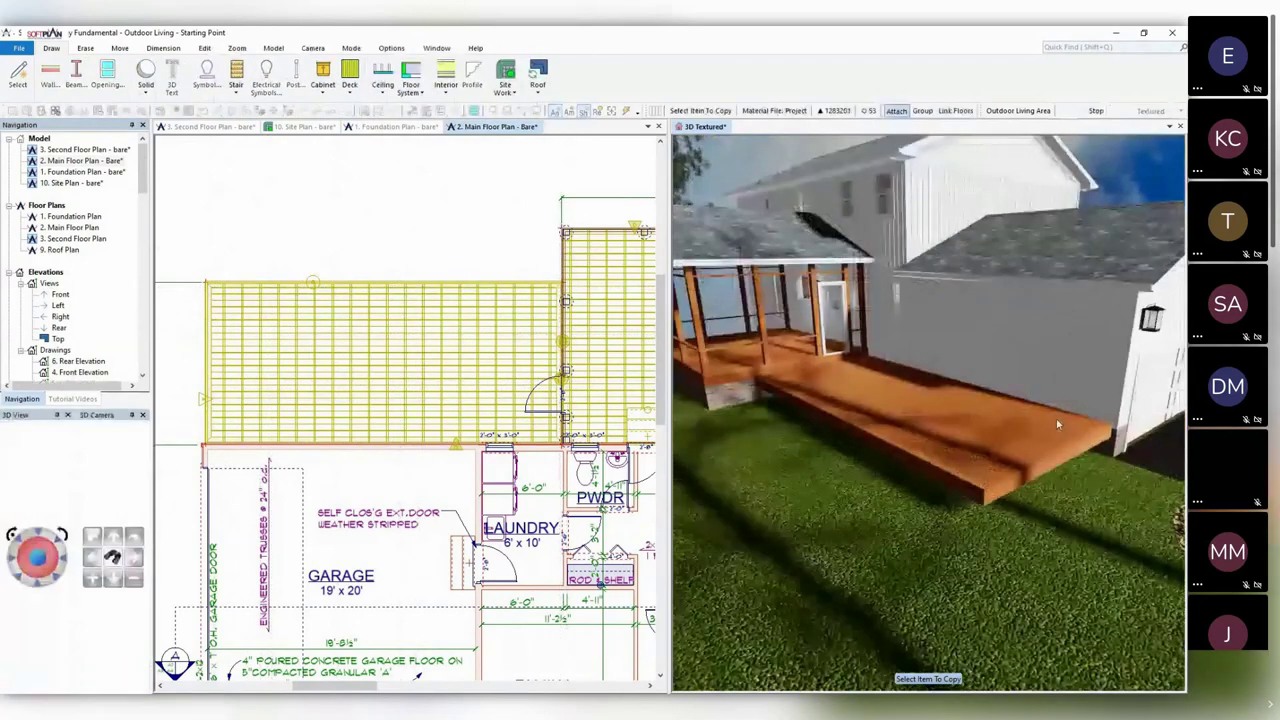
pyautogui.moveTo(1058, 425); pyautogui.dragTo(1022, 508)
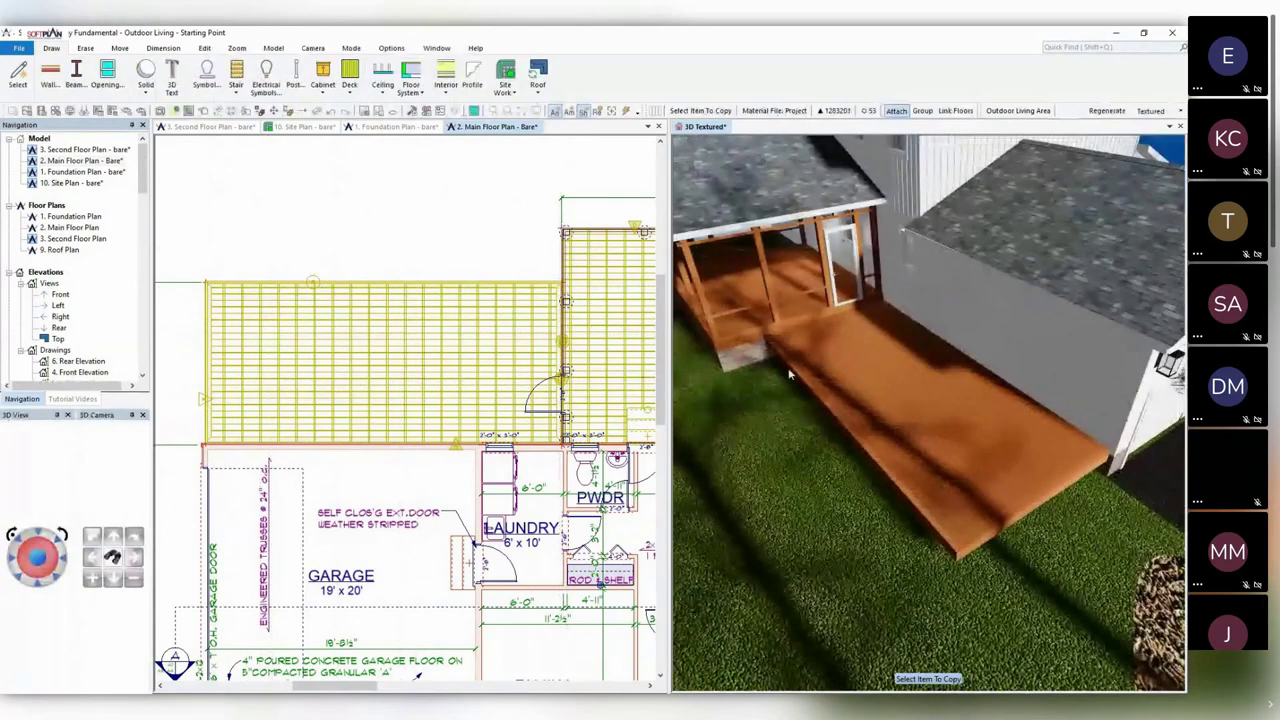
# Draw a parting board across the middle of the deck, from its outer edge to the garage wall, and check it in 3D.
pyautogui.click(376, 261)
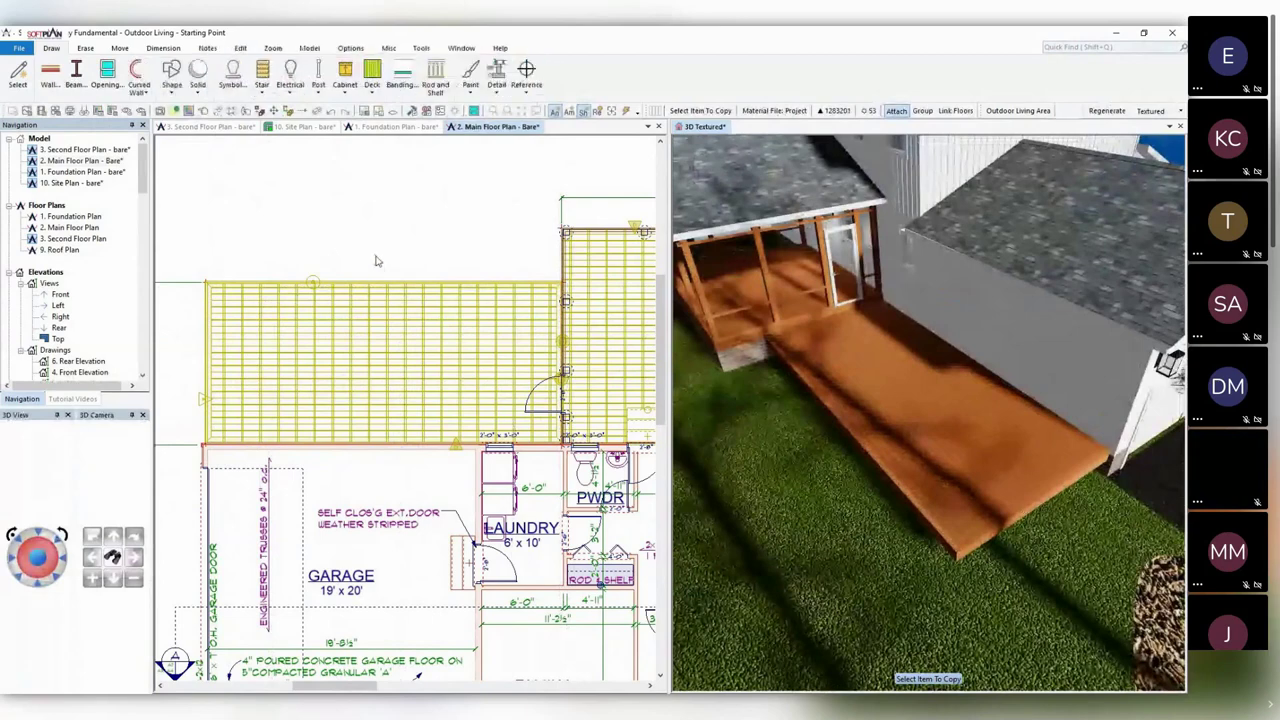
pyautogui.click(366, 84)
pyautogui.click(376, 78)
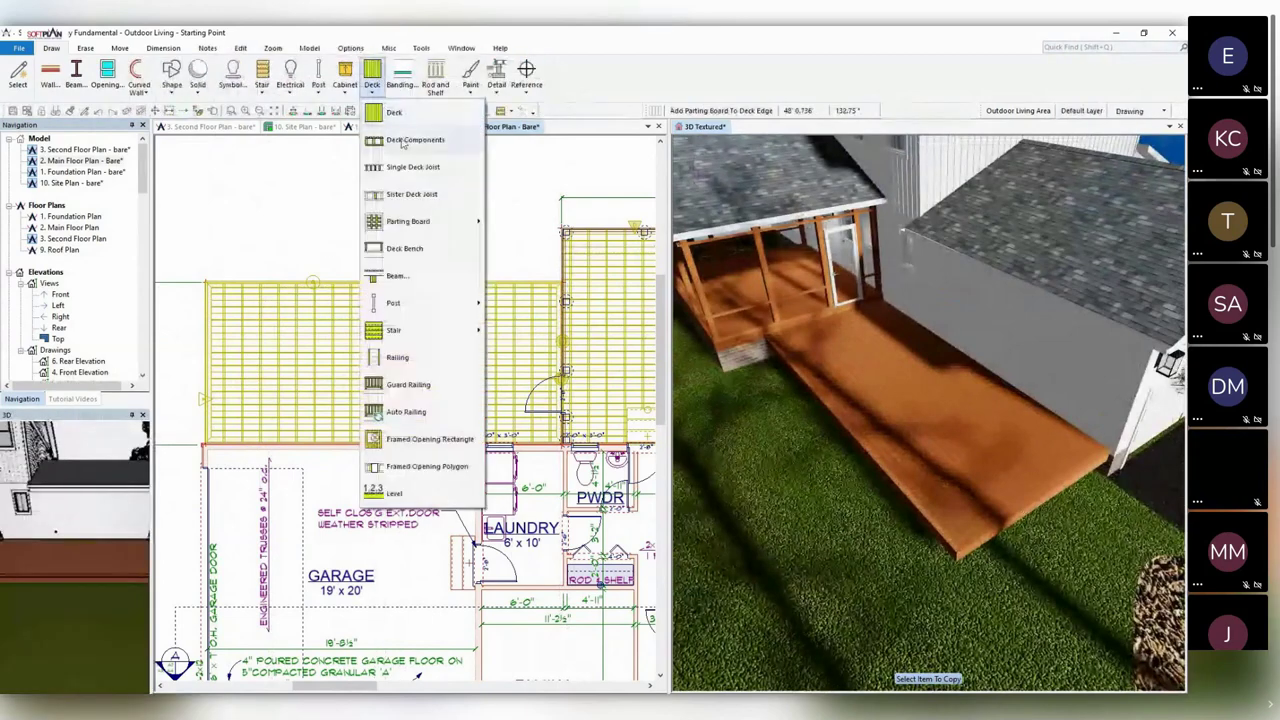
pyautogui.moveTo(445, 226)
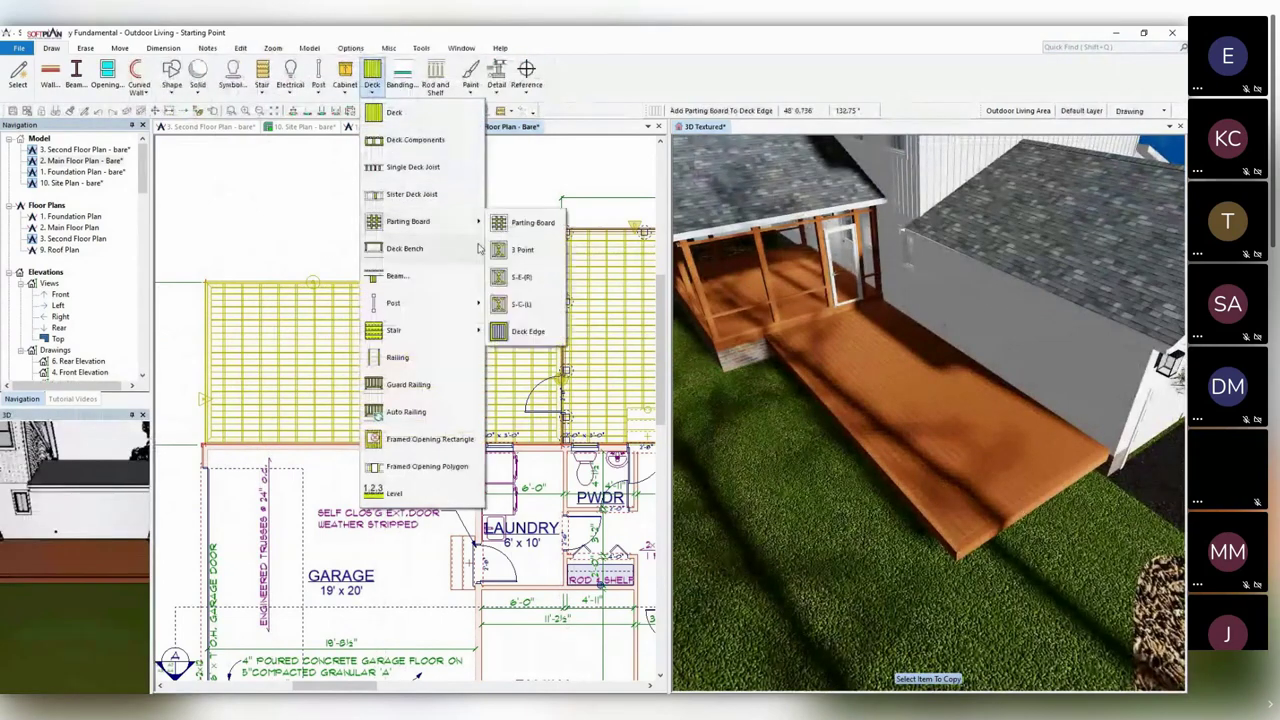
pyautogui.click(530, 222)
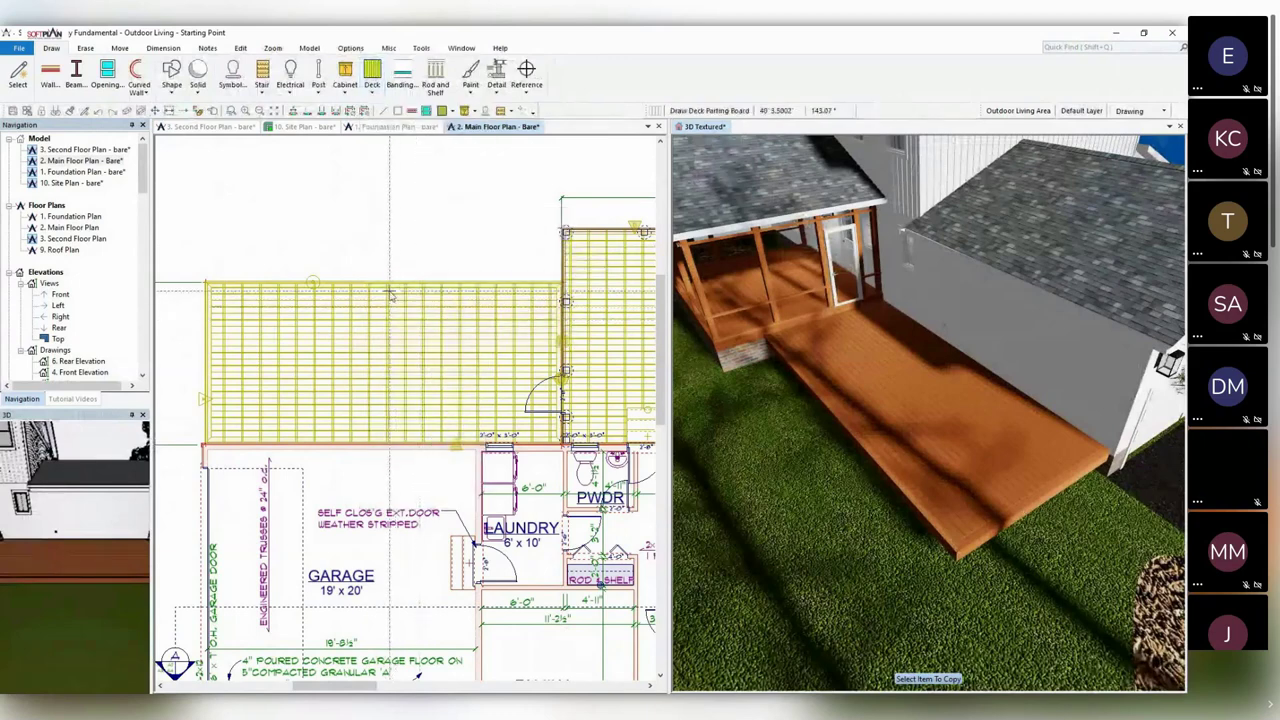
pyautogui.click(385, 286)
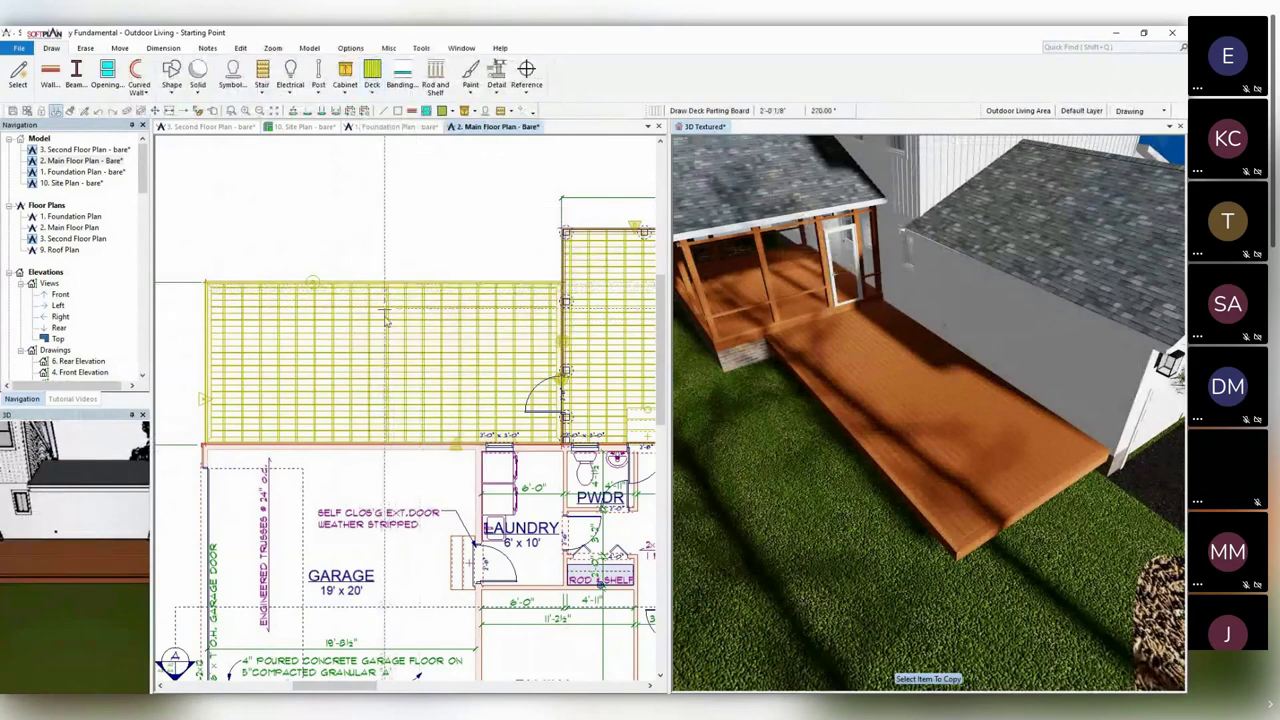
pyautogui.click(386, 444)
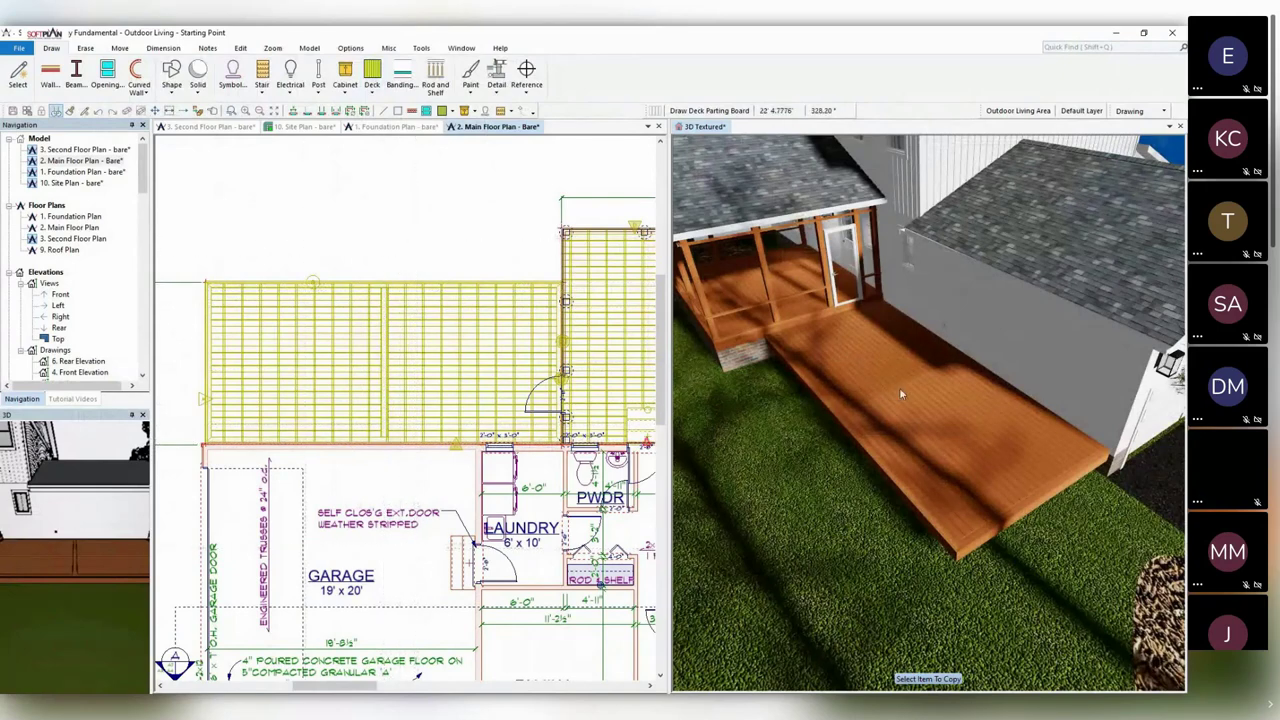
pyautogui.moveTo(900, 390); pyautogui.dragTo(917, 402, button='middle')
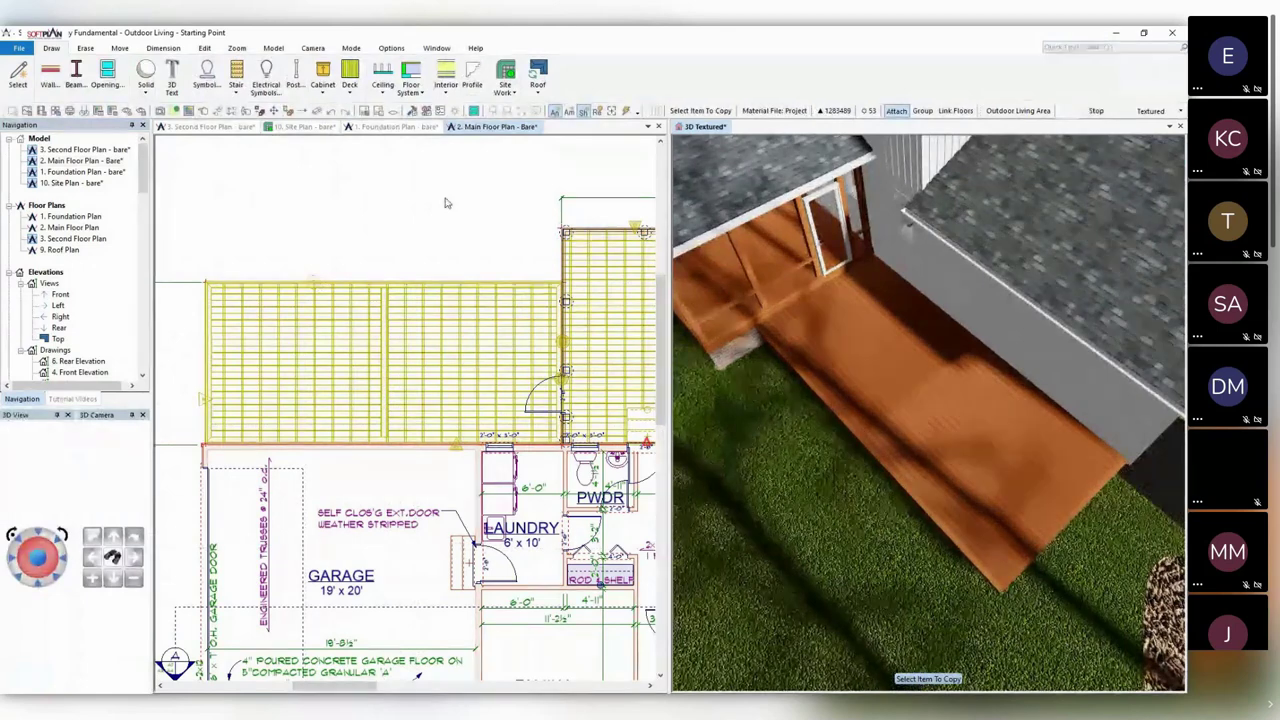
# Make the rectangular deck's end edge farthest from the porch the decking reference side, with a deck angle of 45.
pyautogui.click(457, 234)
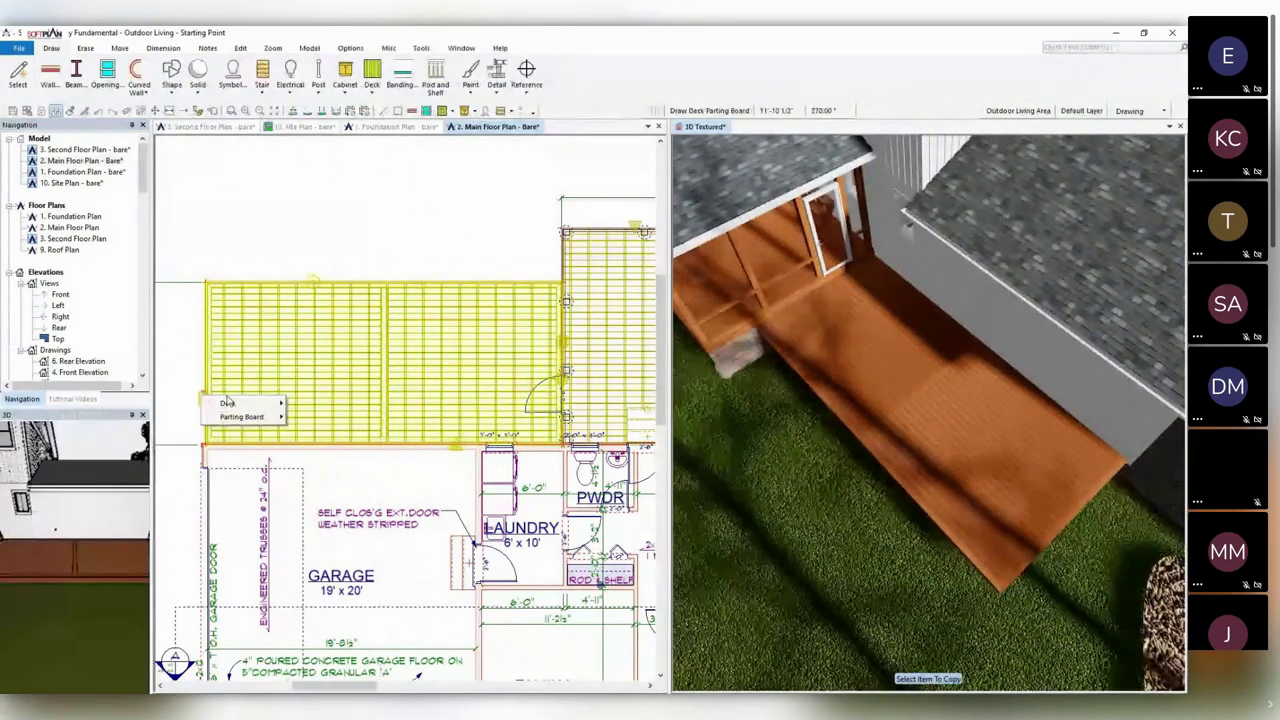
pyautogui.rightClick(204, 398)
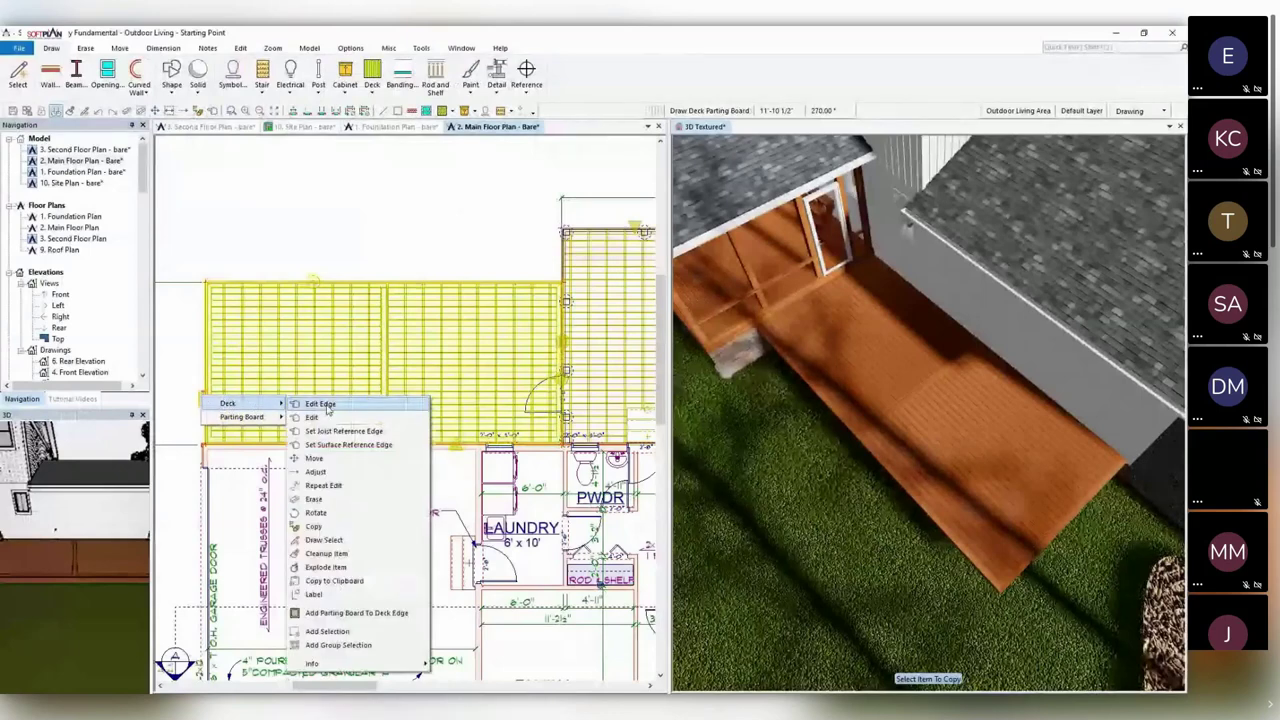
pyautogui.click(324, 404)
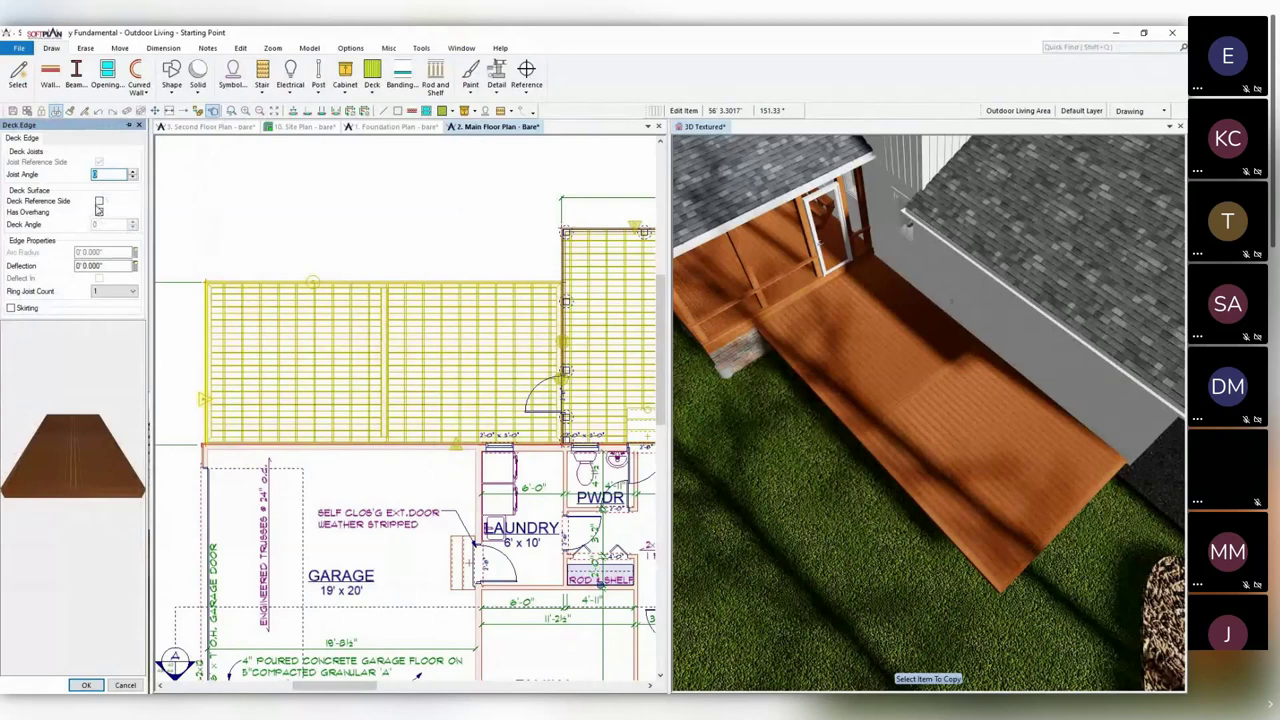
pyautogui.click(99, 210)
pyautogui.click(118, 225)
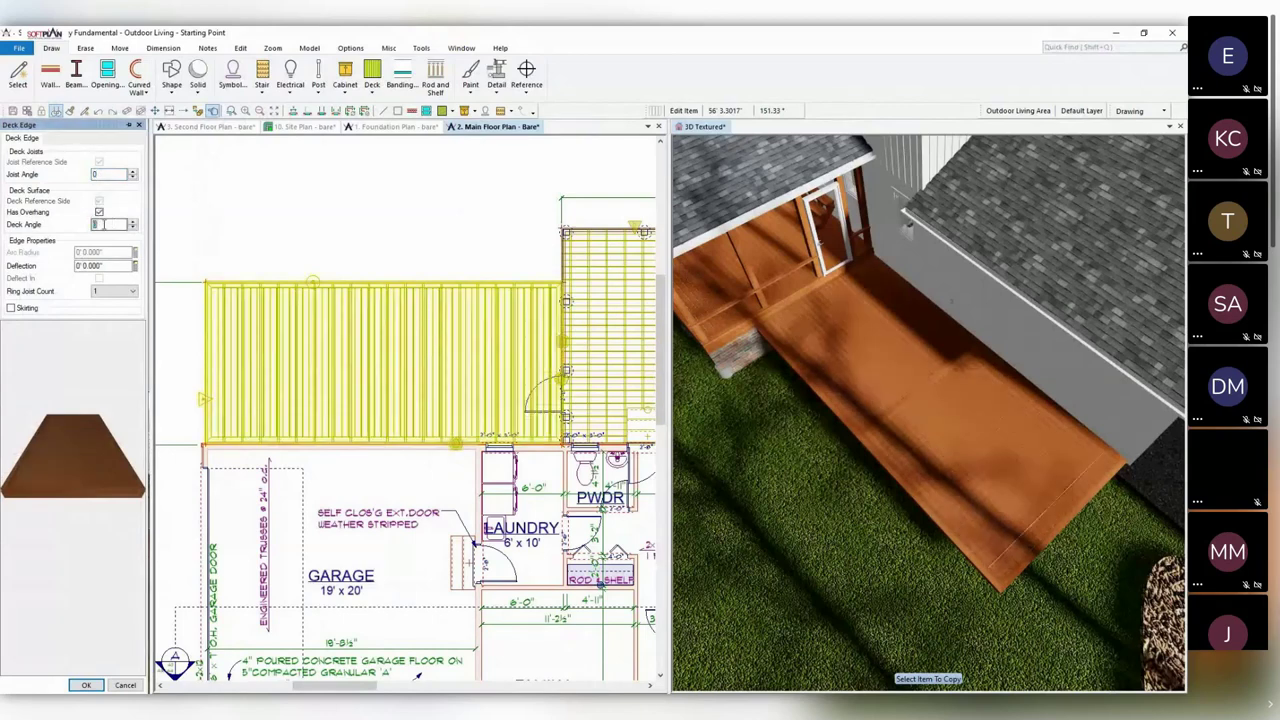
pyautogui.press('Tab')
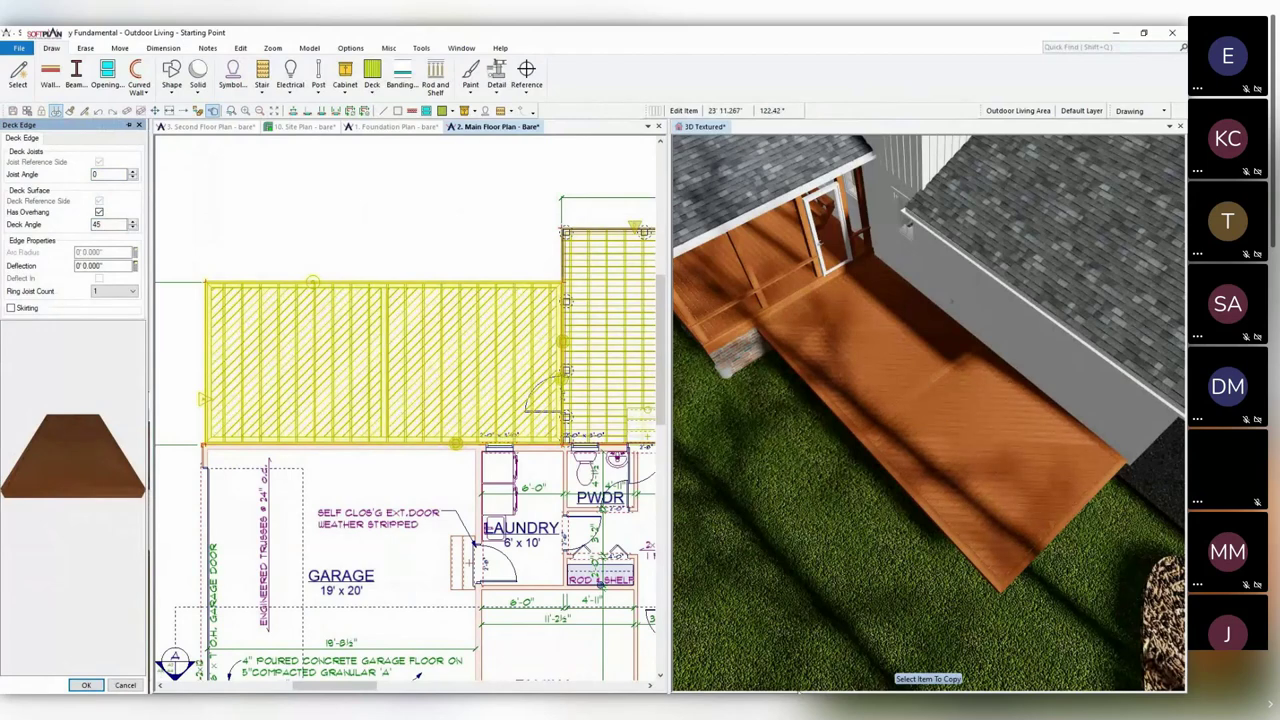
pyautogui.click(86, 685)
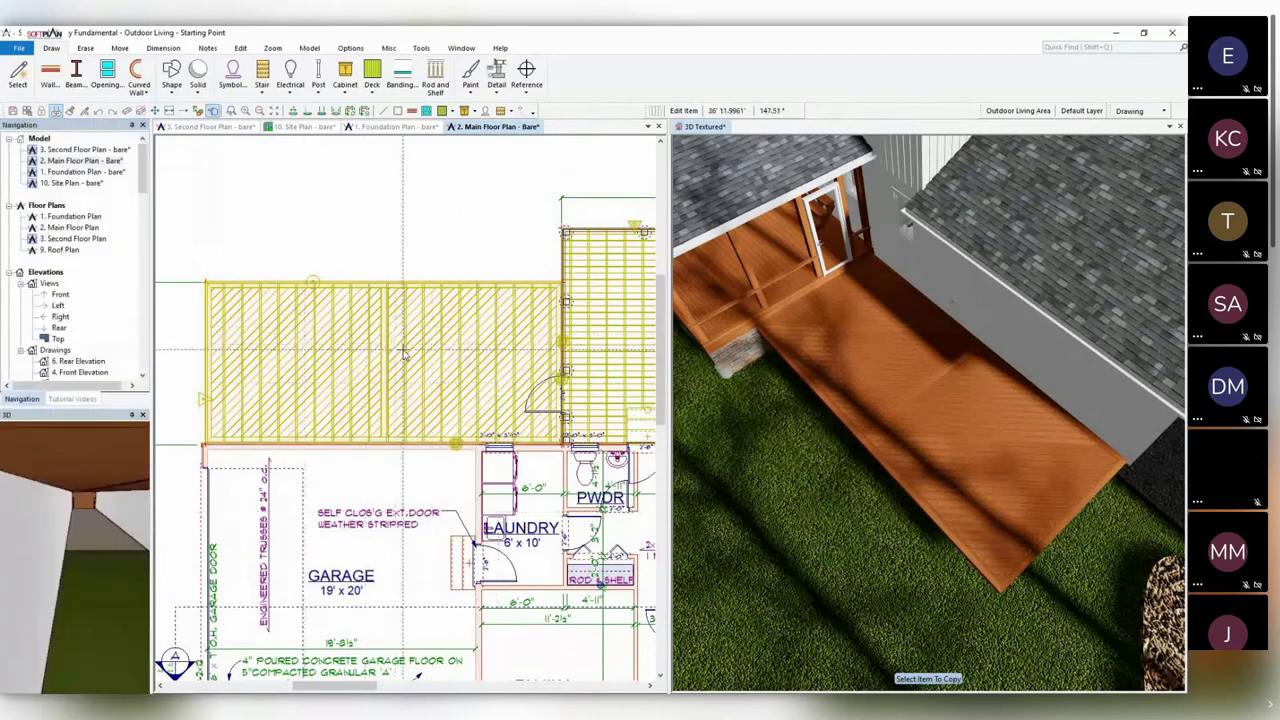
# Draw a rectangular deck about 13'-6" wide off the outer edge of the 12' deep deck, from its outer corner to the parting board.
pyautogui.scroll(-2, 405, 240)
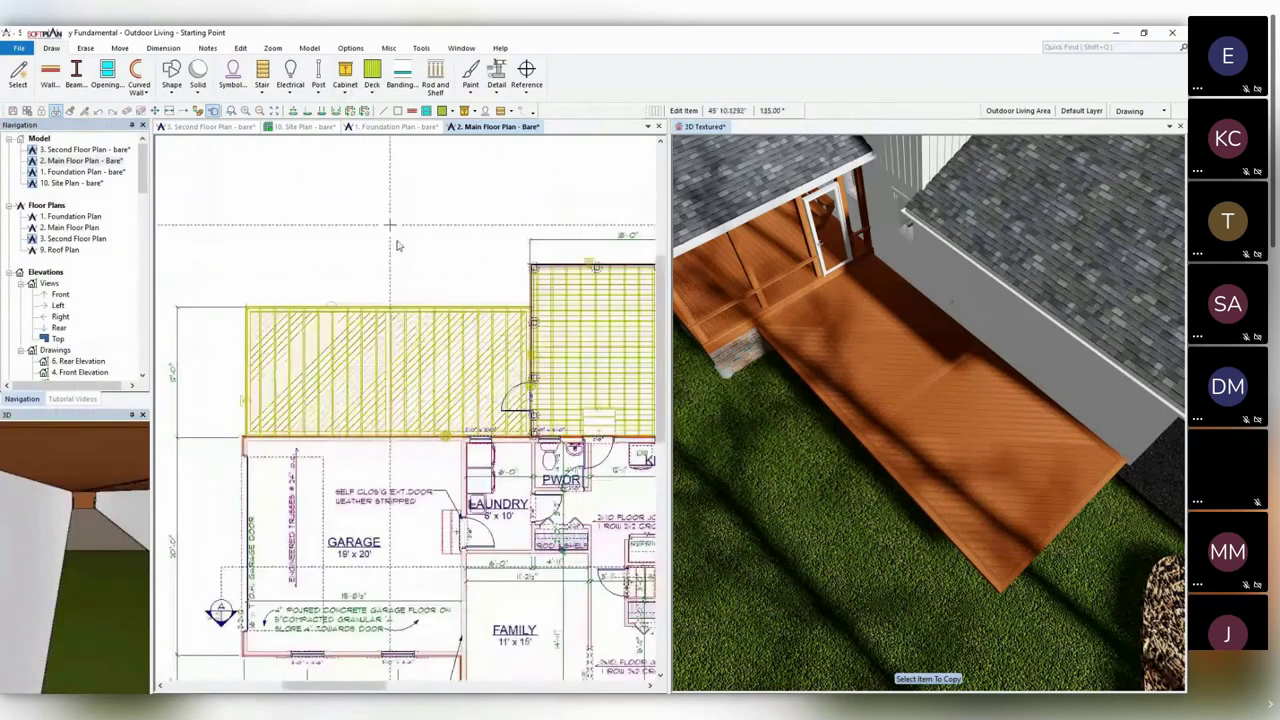
pyautogui.click(378, 72)
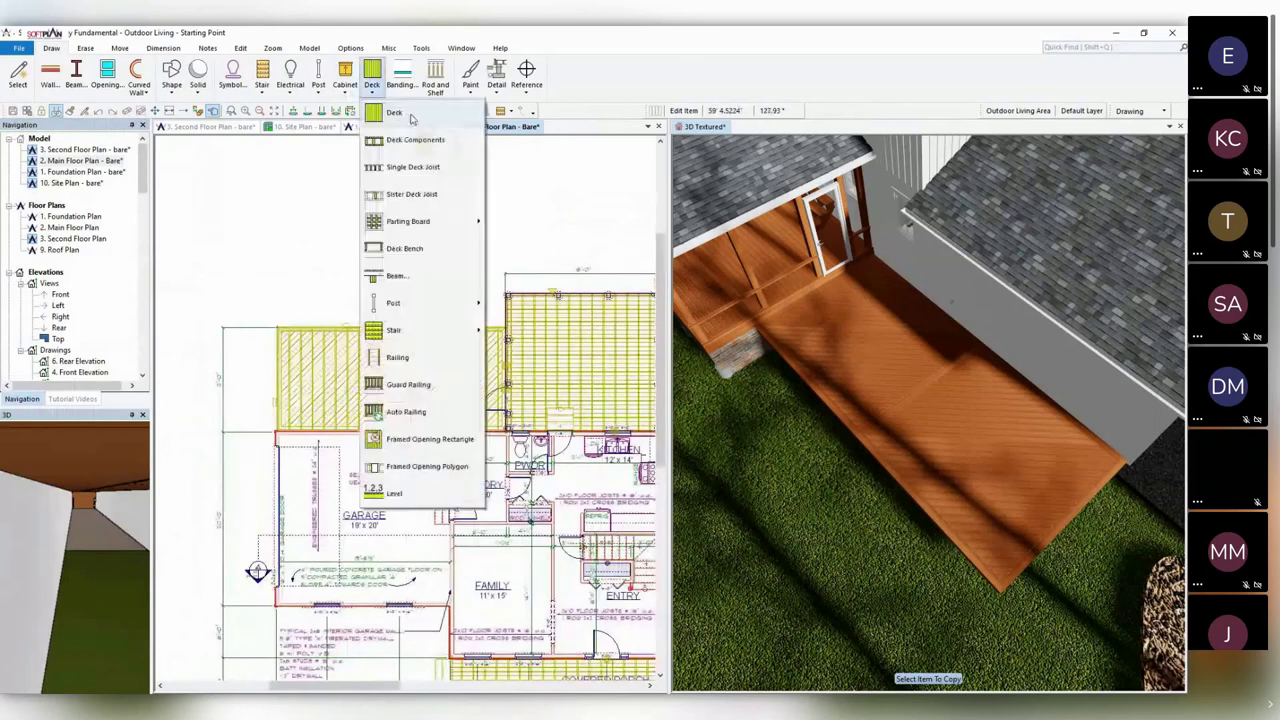
pyautogui.click(425, 137)
pyautogui.click(277, 327)
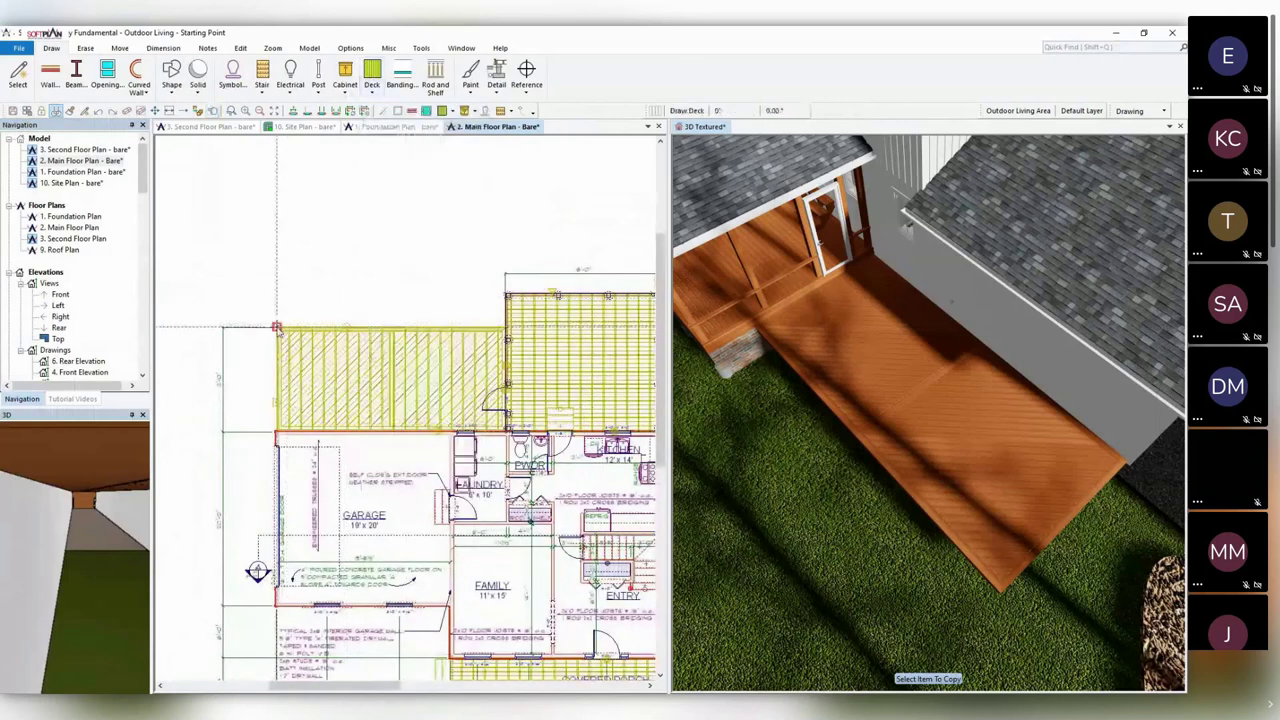
pyautogui.click(277, 244)
pyautogui.click(393, 245)
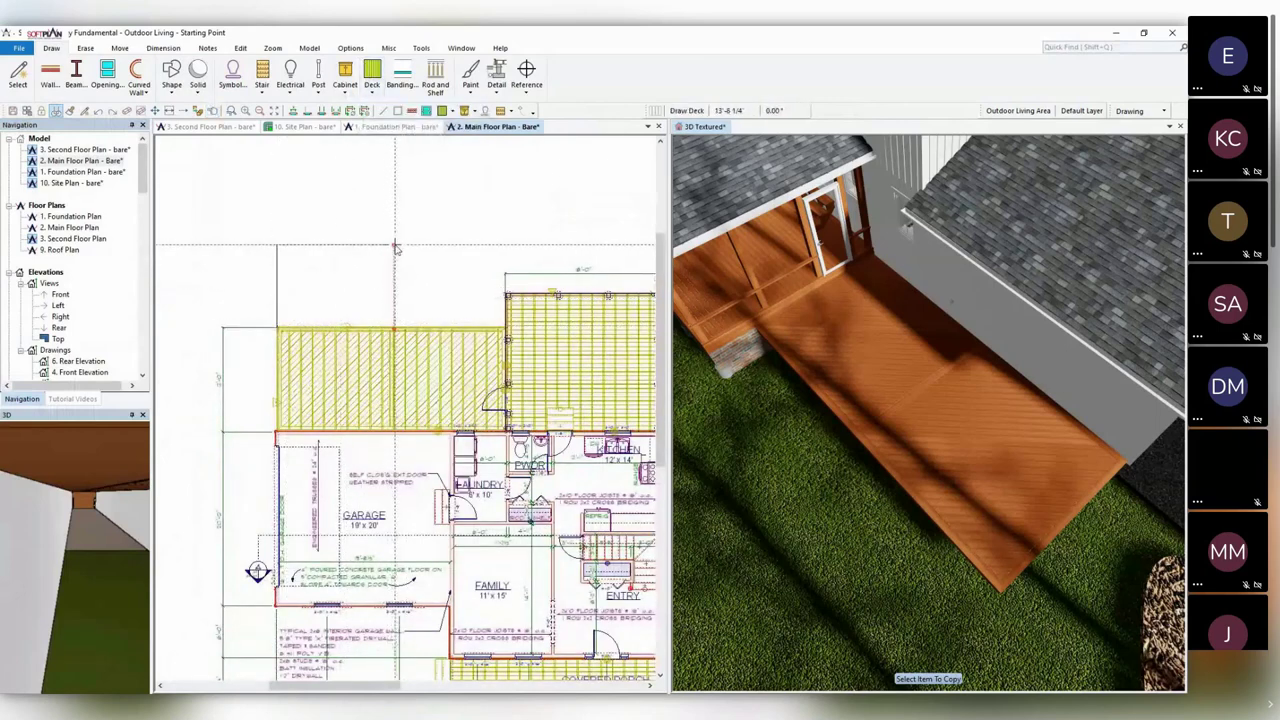
pyautogui.click(393, 327)
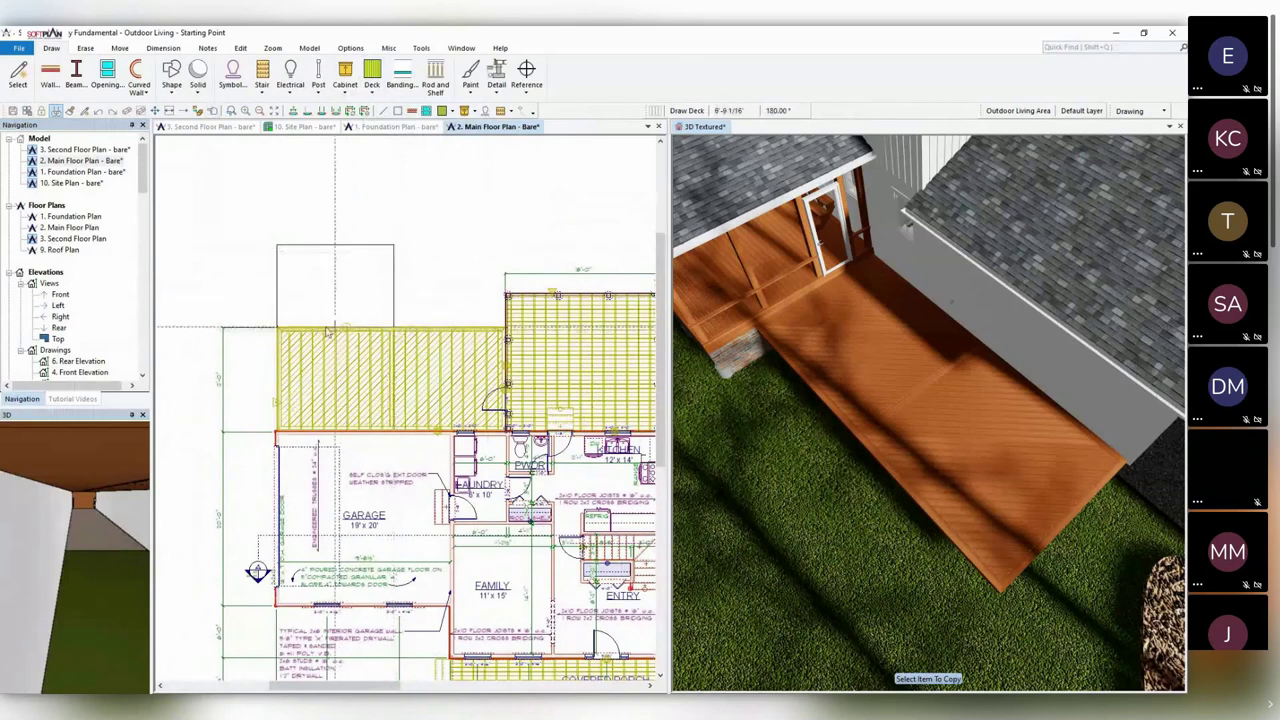
pyautogui.click(279, 327)
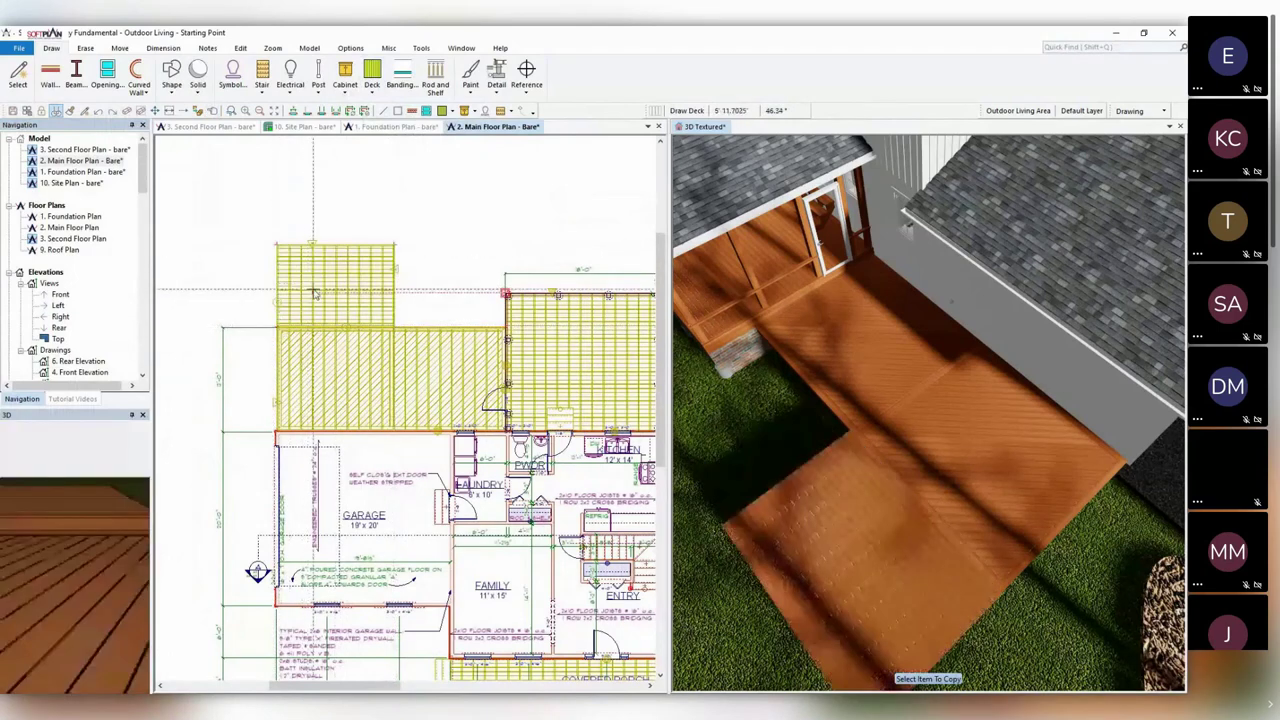
# Set the newly added deck's elevation offset to 1' 3.000" down and check the step between the decks in 3D.
pyautogui.scroll(3, 481, 430)
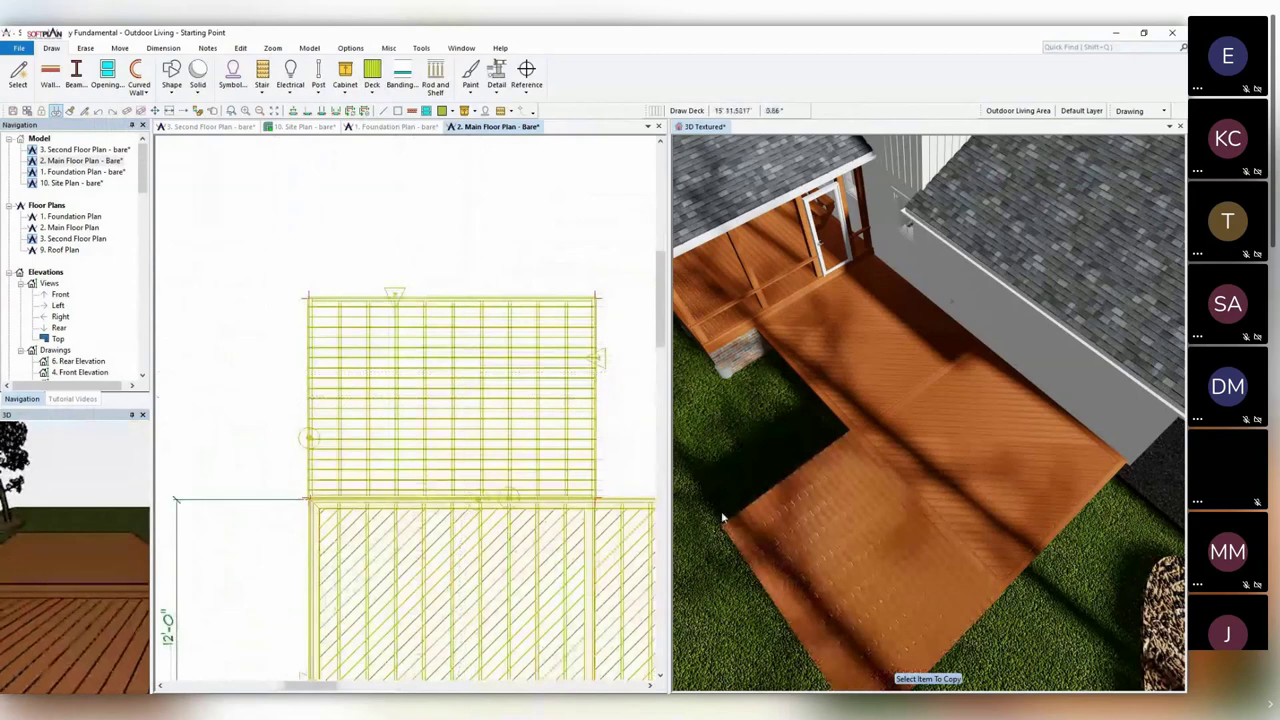
pyautogui.moveTo(895, 530); pyautogui.dragTo(876, 415, button='middle')
pyautogui.click(474, 420)
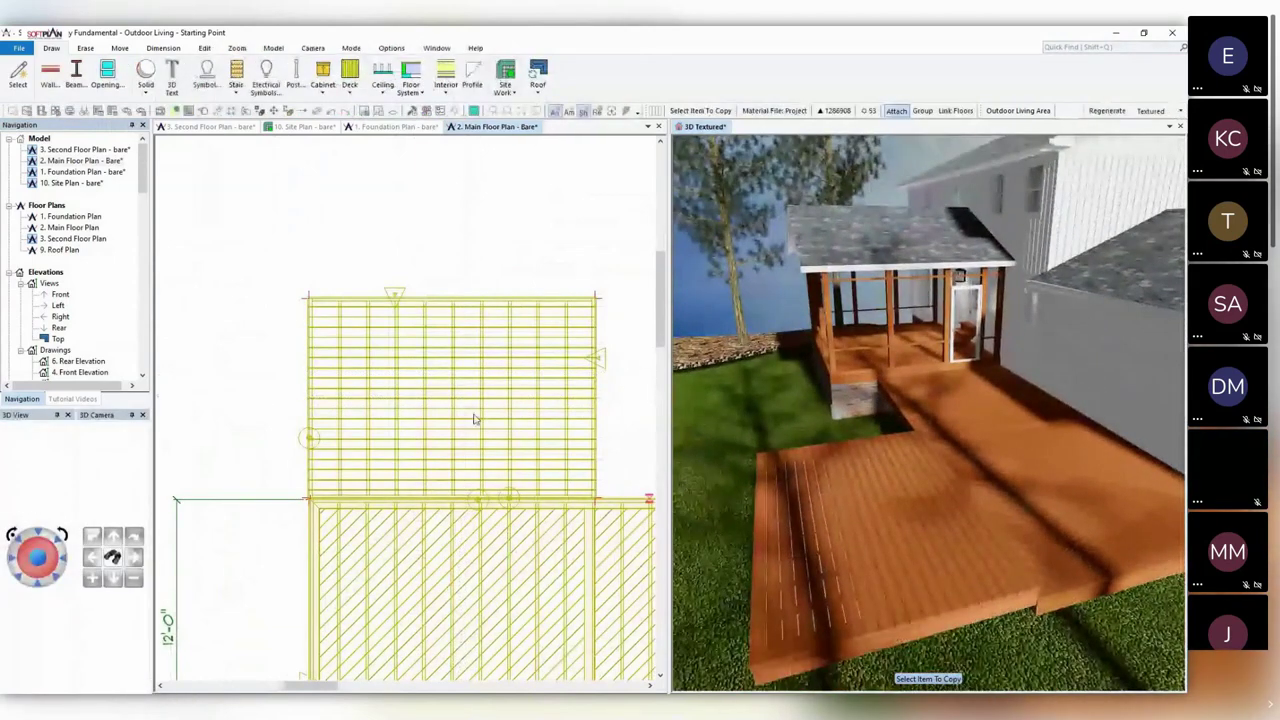
pyautogui.rightClick(480, 401)
pyautogui.click(518, 425)
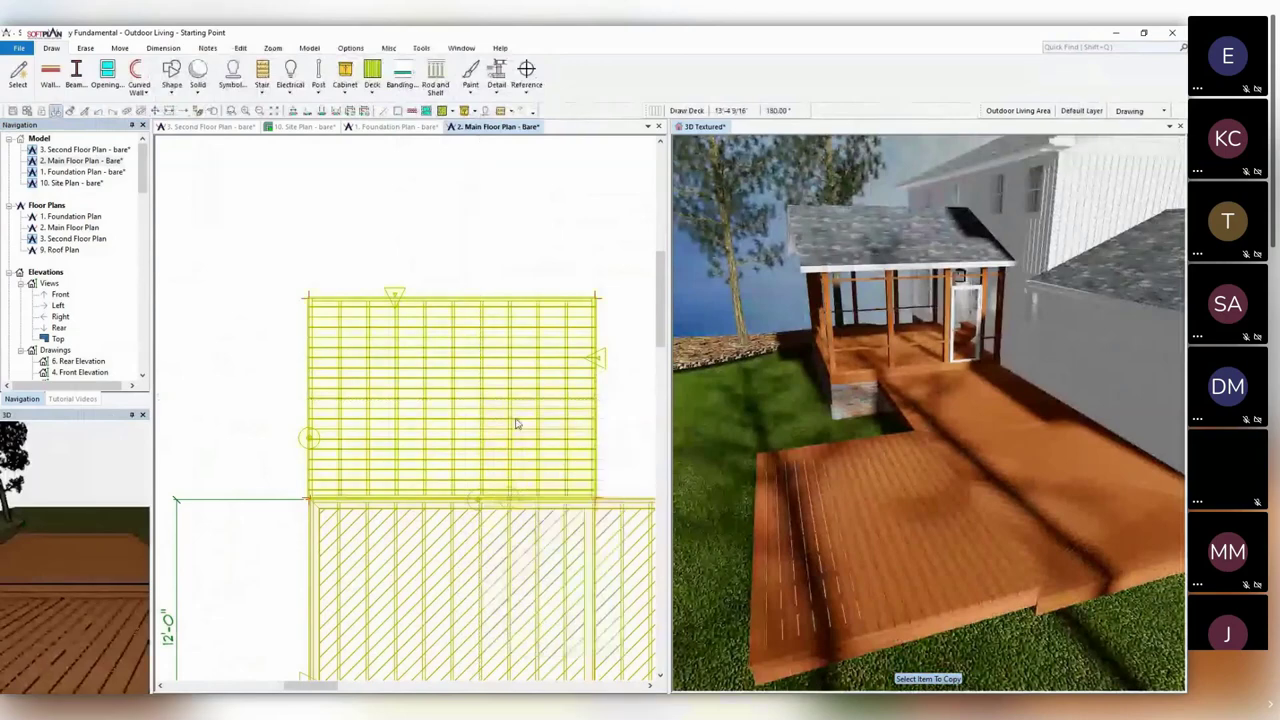
pyautogui.doubleClick(450, 320)
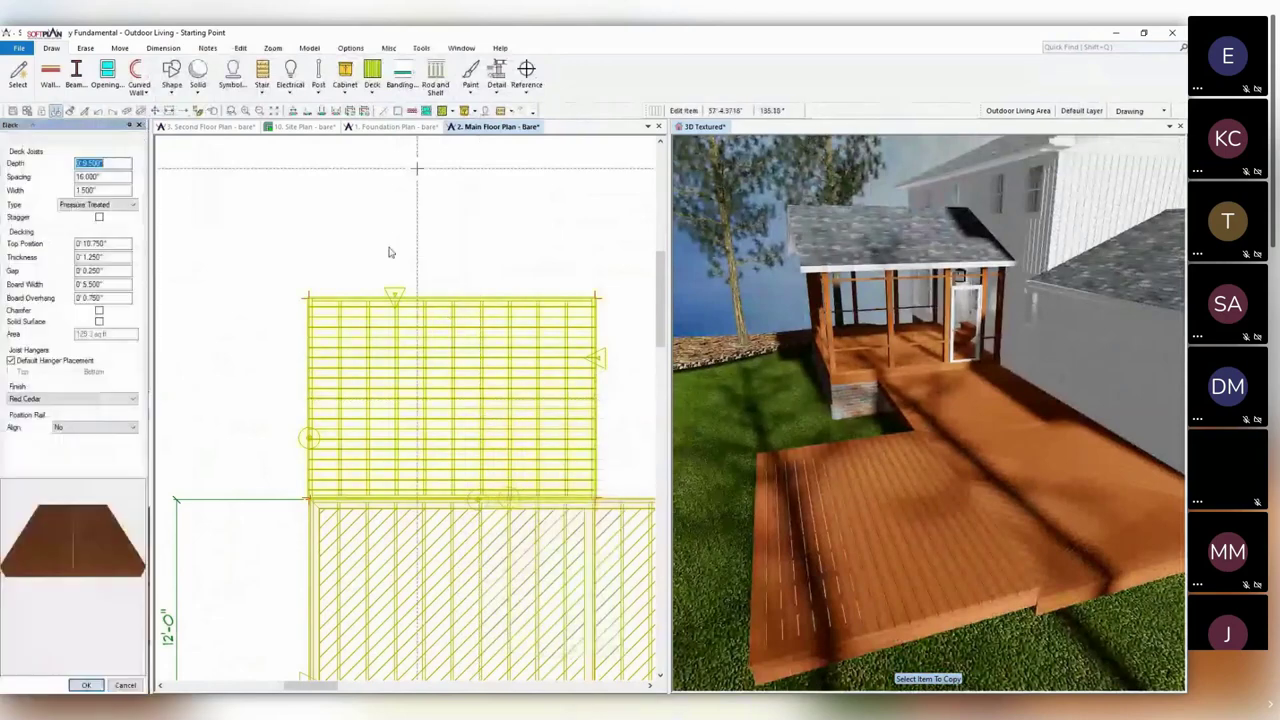
pyautogui.click(43, 138)
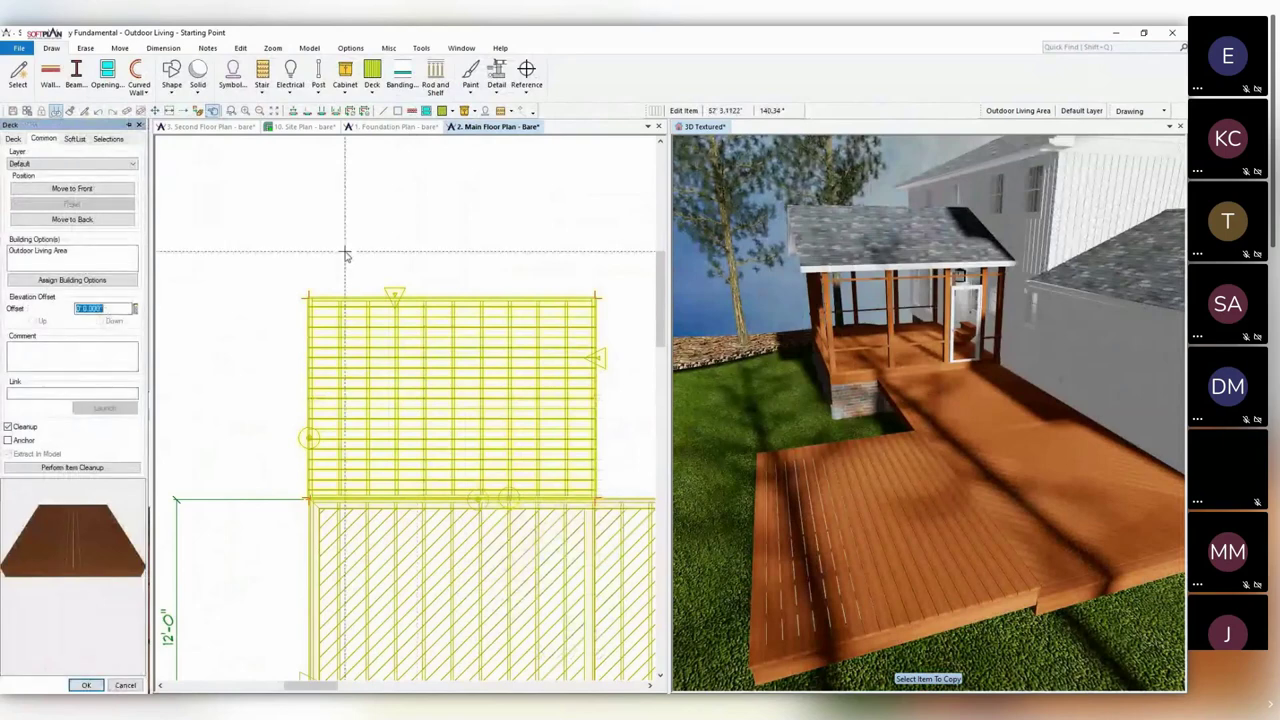
pyautogui.write('15')
pyautogui.press('Tab')
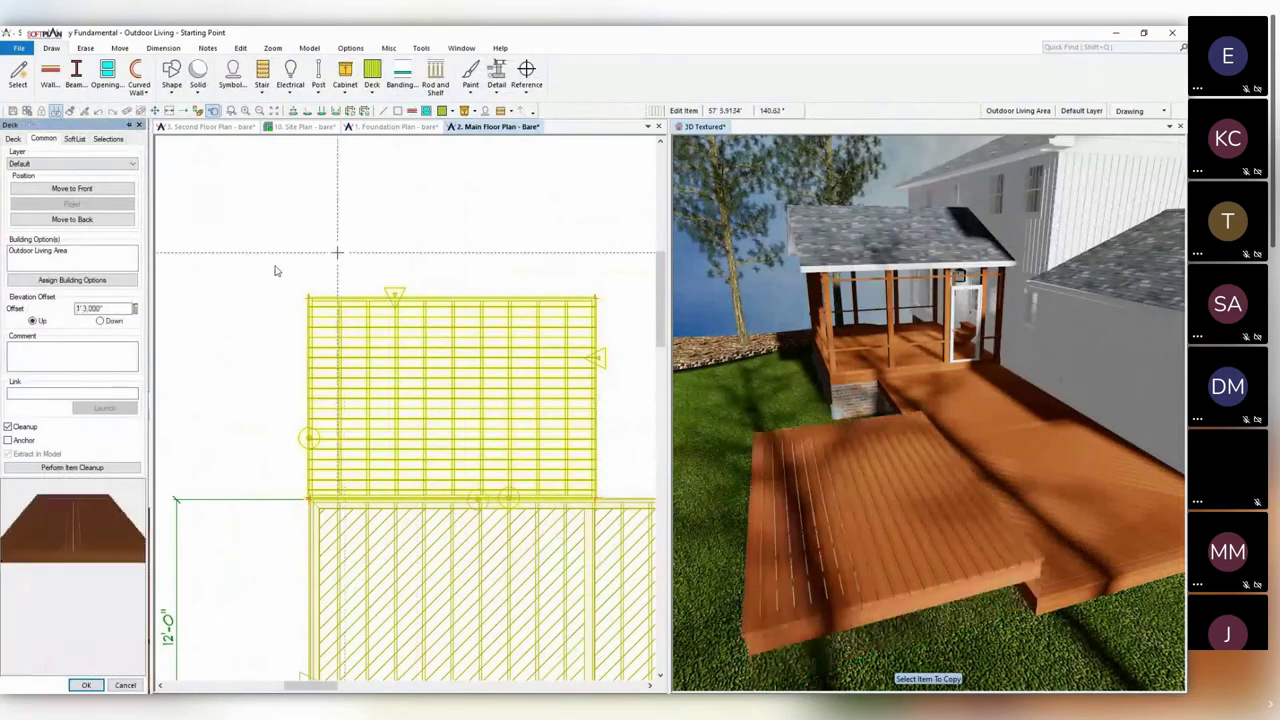
pyautogui.click(101, 321)
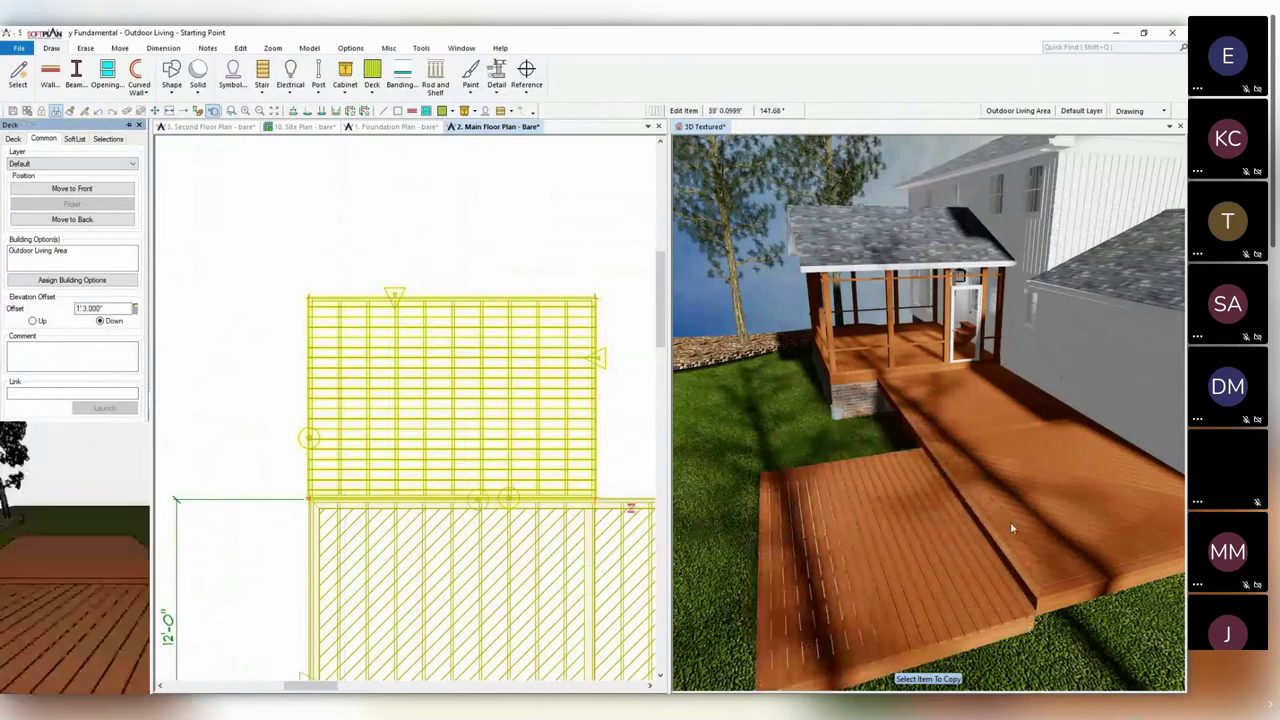
pyautogui.moveTo(1014, 519); pyautogui.dragTo(927, 575, button='middle')
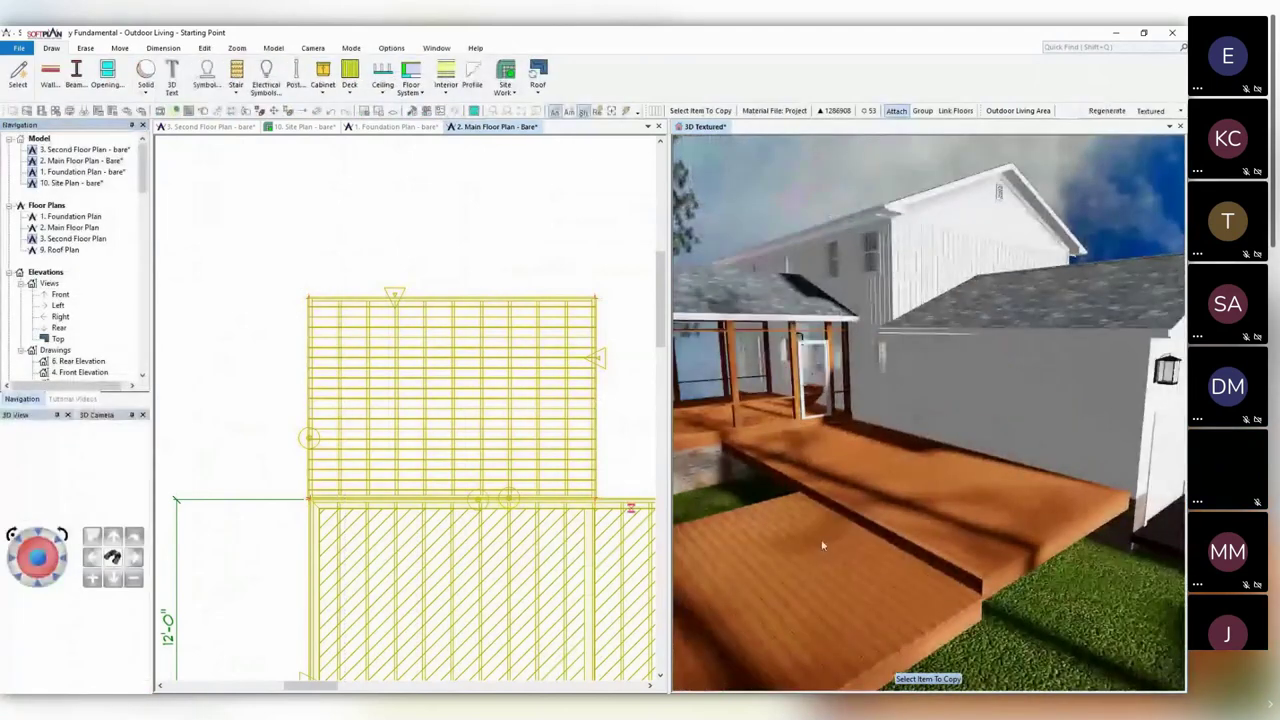
pyautogui.click(459, 266)
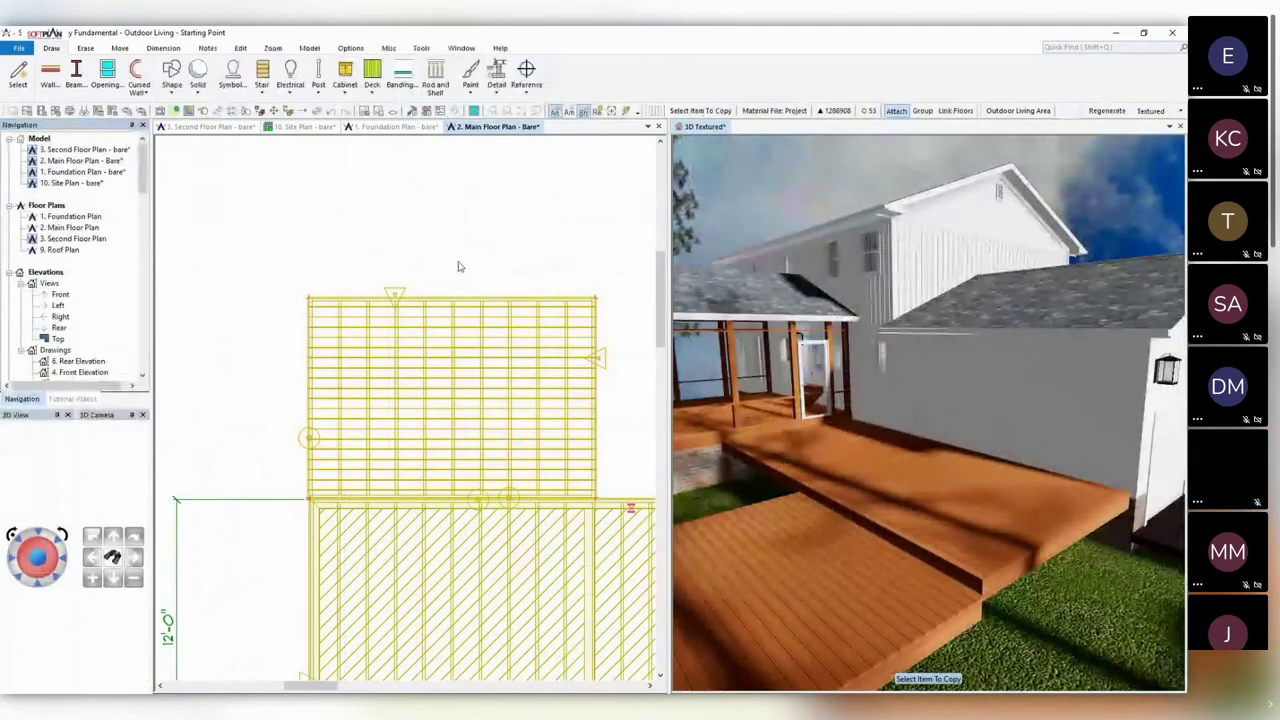
# Chamfer both outer corners of the lowest deck with a length of 4' 0.000" and check the shape in 3D.
pyautogui.click(420, 49)
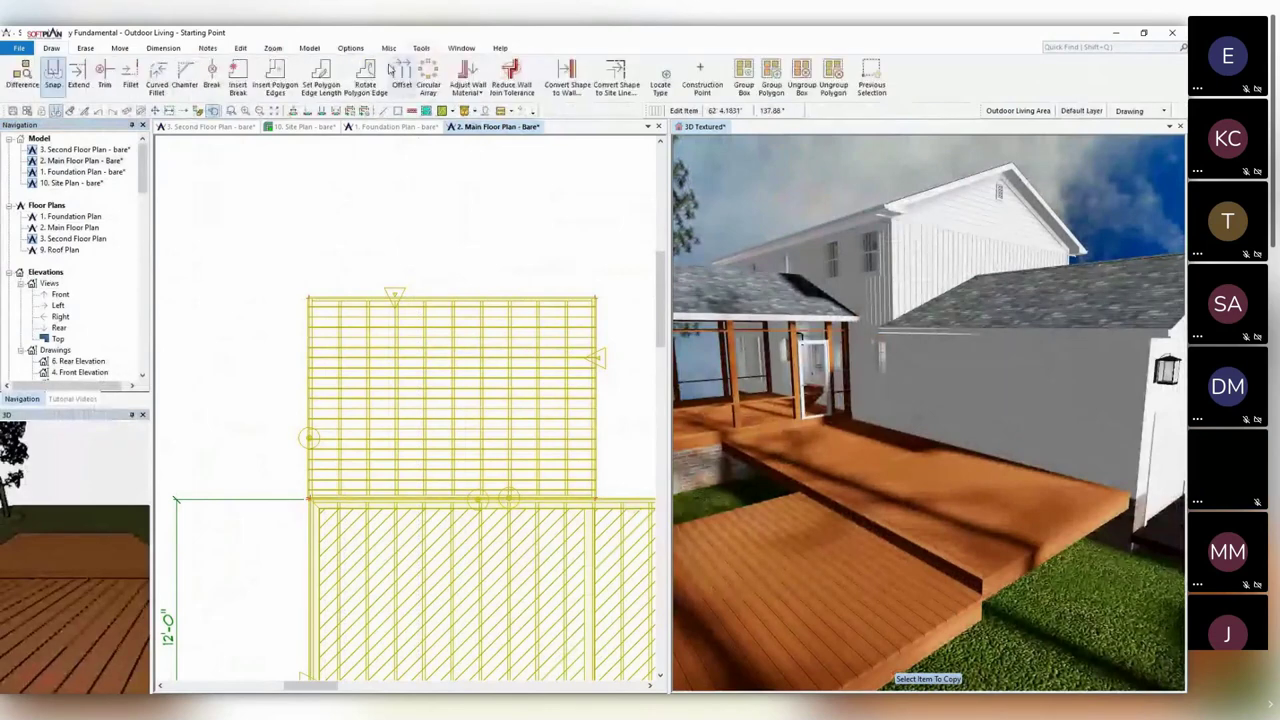
pyautogui.click(184, 78)
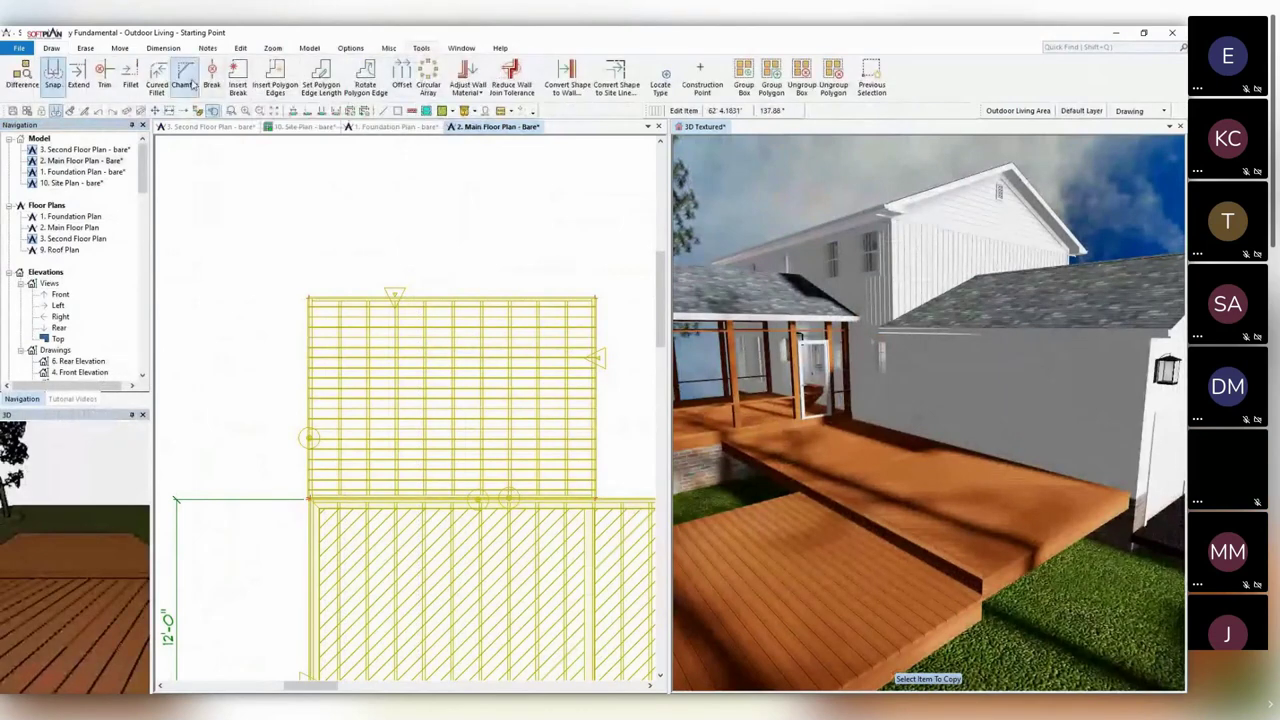
pyautogui.click(327, 299)
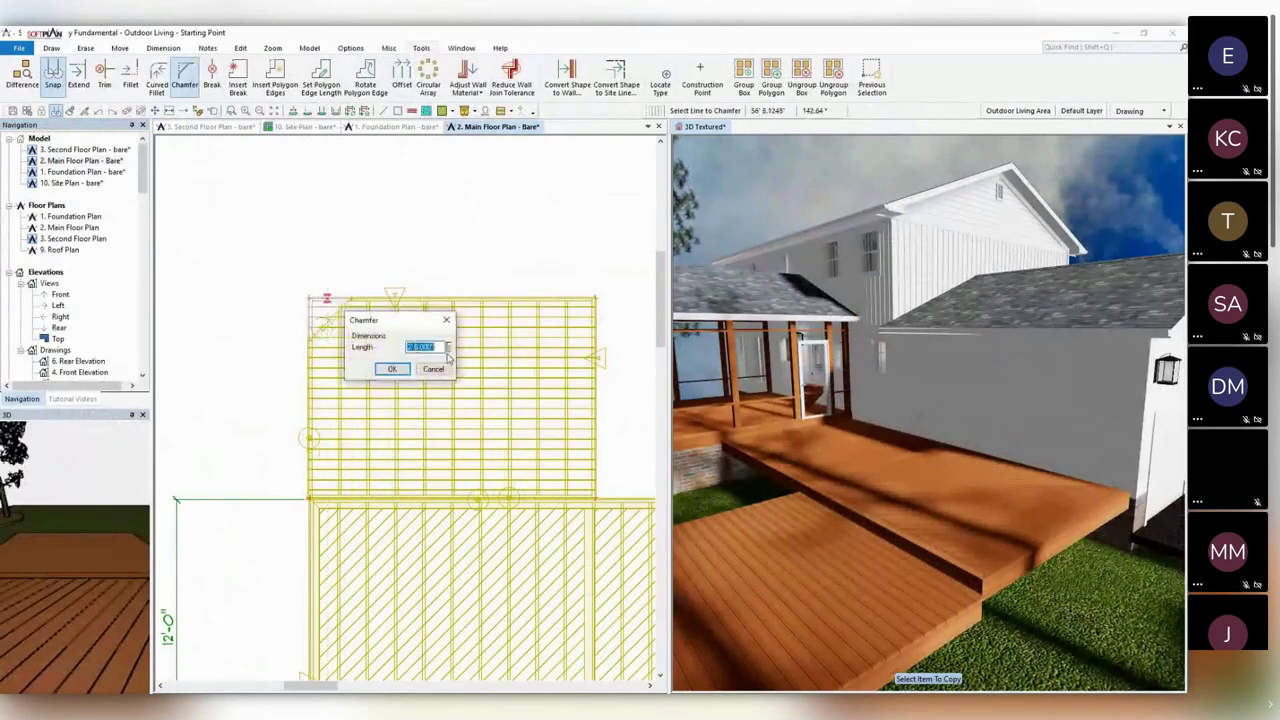
pyautogui.write('4')
pyautogui.press('Tab')
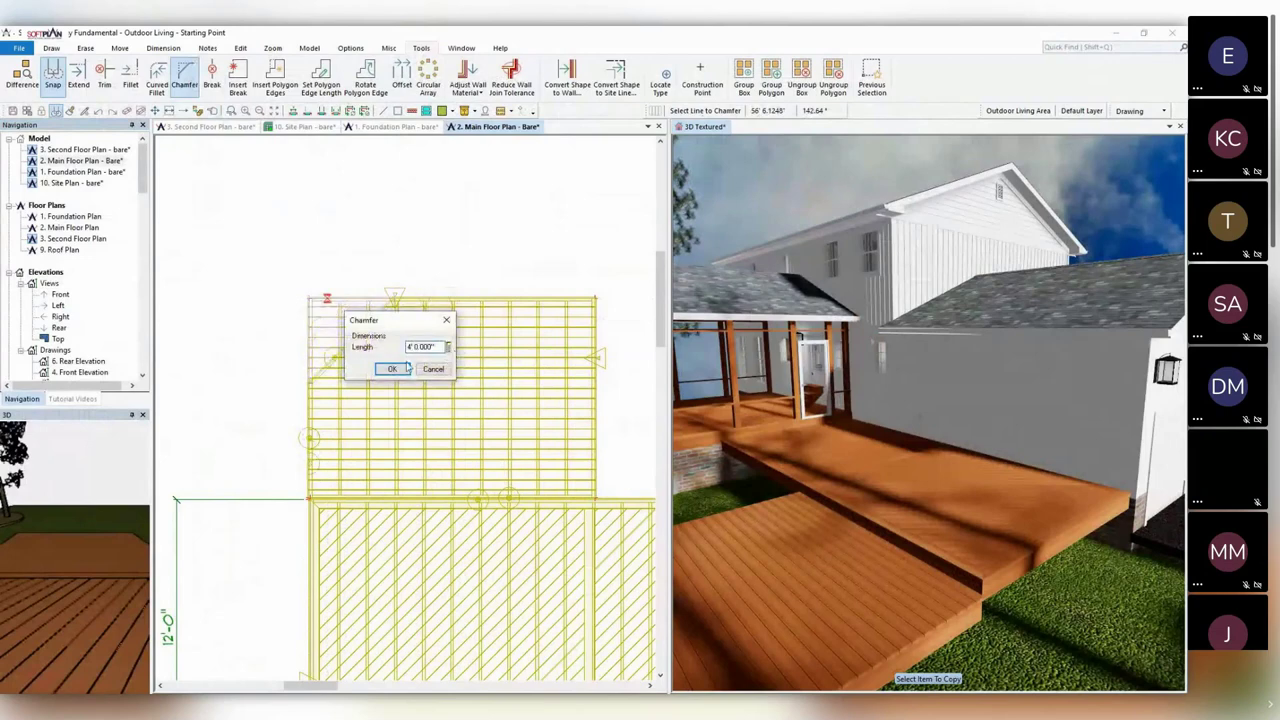
pyautogui.click(392, 368)
pyautogui.click(595, 355)
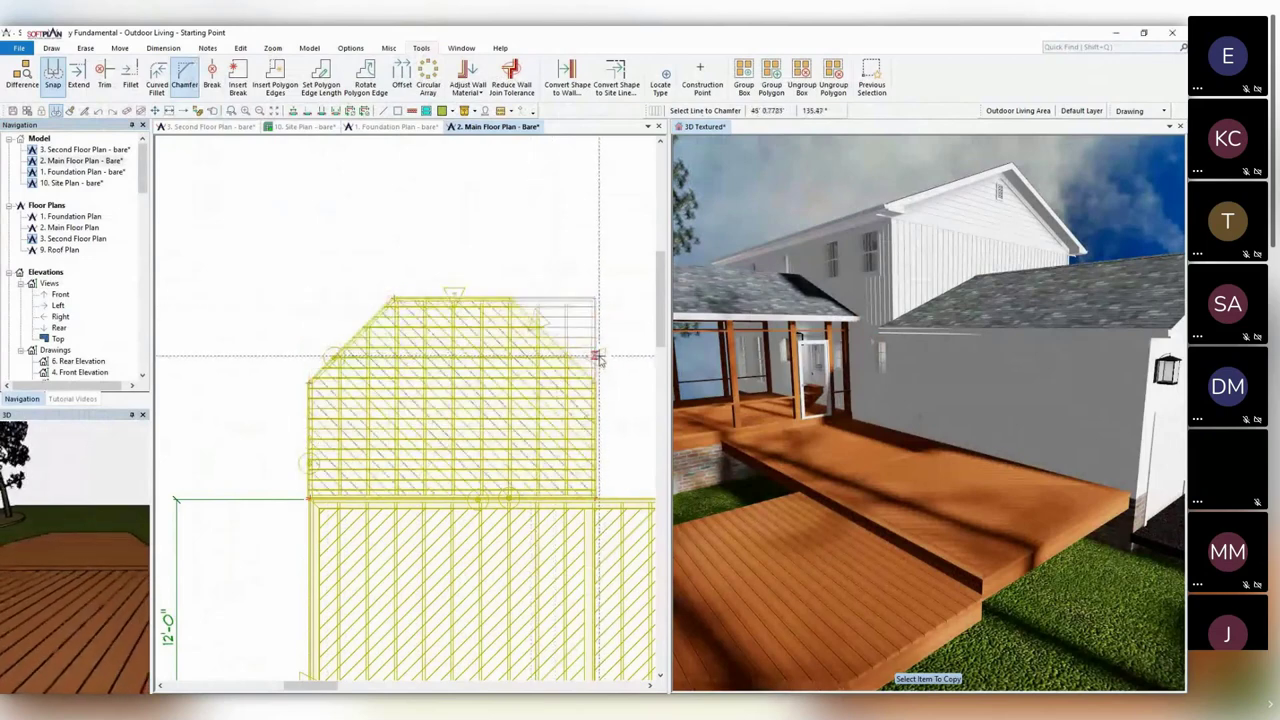
pyautogui.click(659, 428)
pyautogui.moveTo(786, 560); pyautogui.dragTo(806, 554, button='middle')
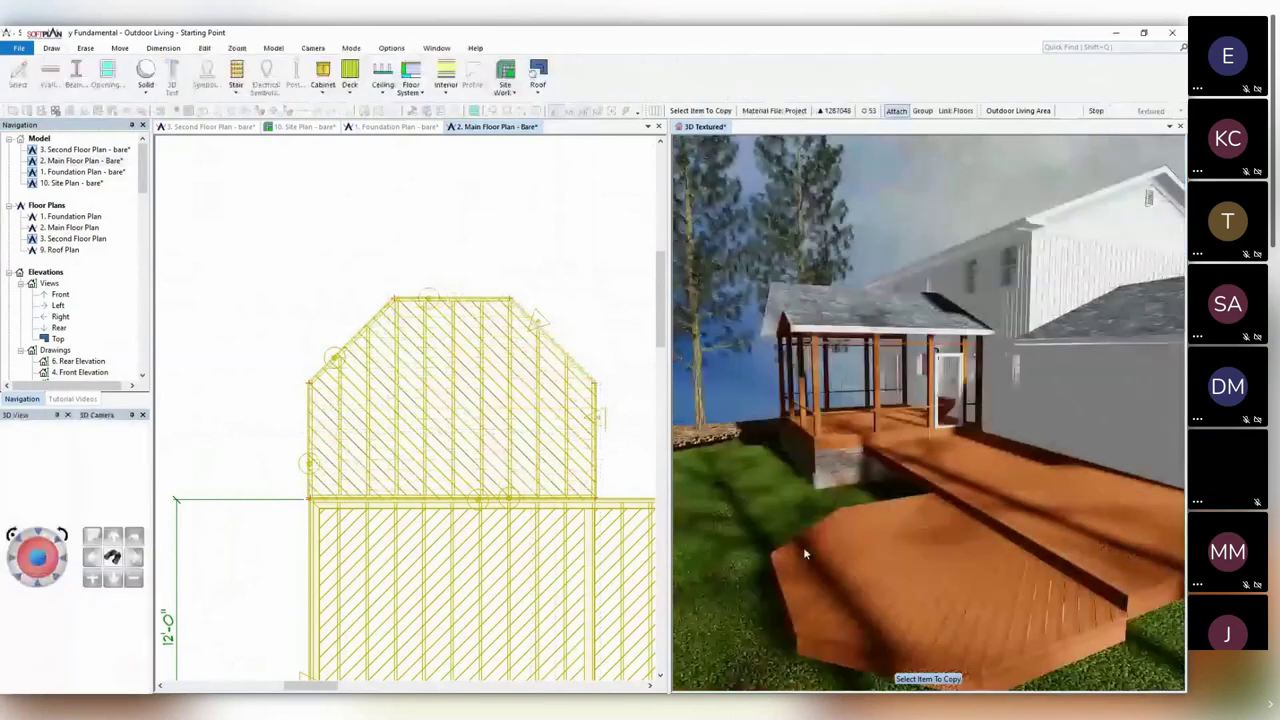
pyautogui.moveTo(805, 553); pyautogui.dragTo(614, 410)
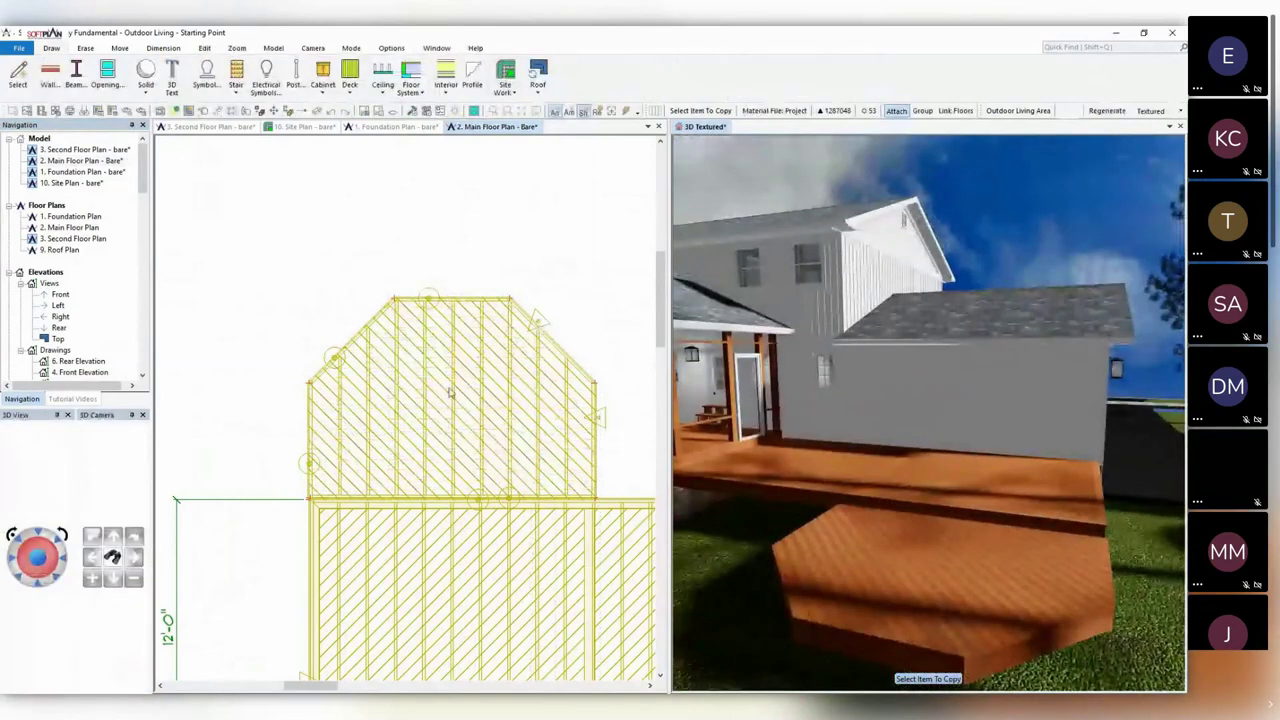
# Set the chamfered deck's outer straight edge as its surface reference edge and check the decking direction in 3D.
pyautogui.click(464, 299)
pyautogui.rightClick(460, 298)
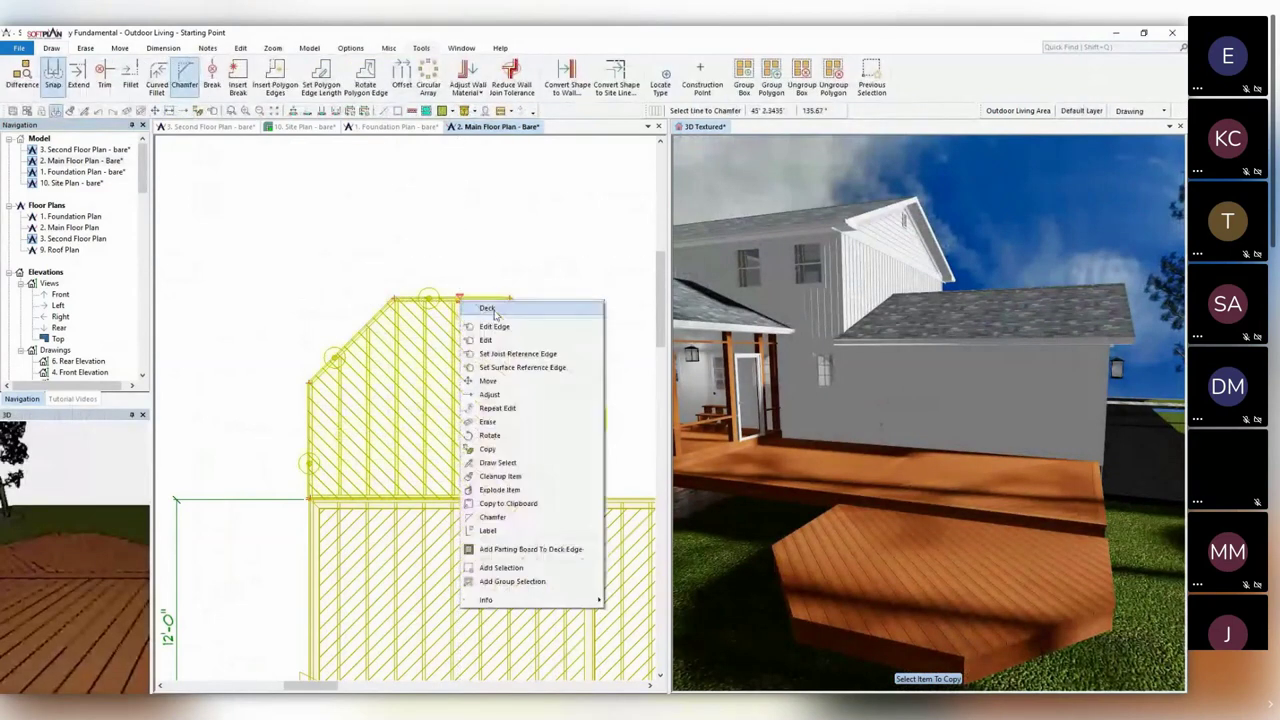
pyautogui.click(508, 368)
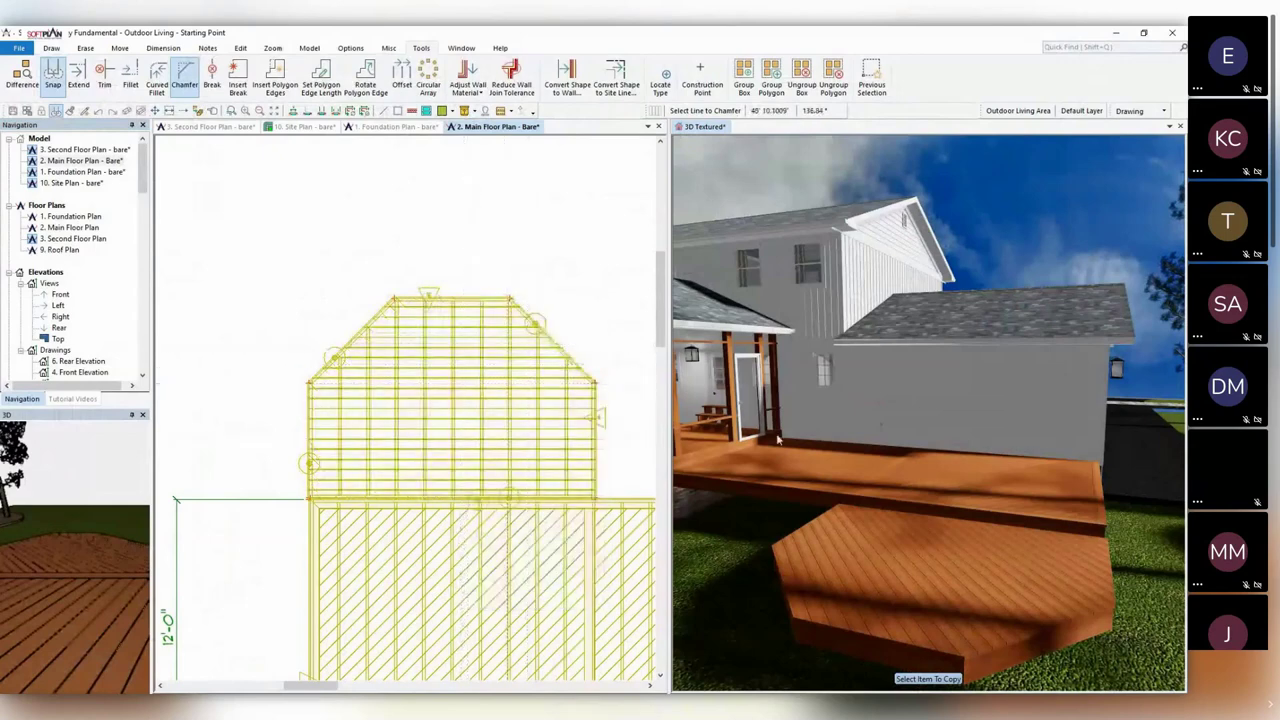
pyautogui.moveTo(965, 551); pyautogui.dragTo(942, 557, button='middle')
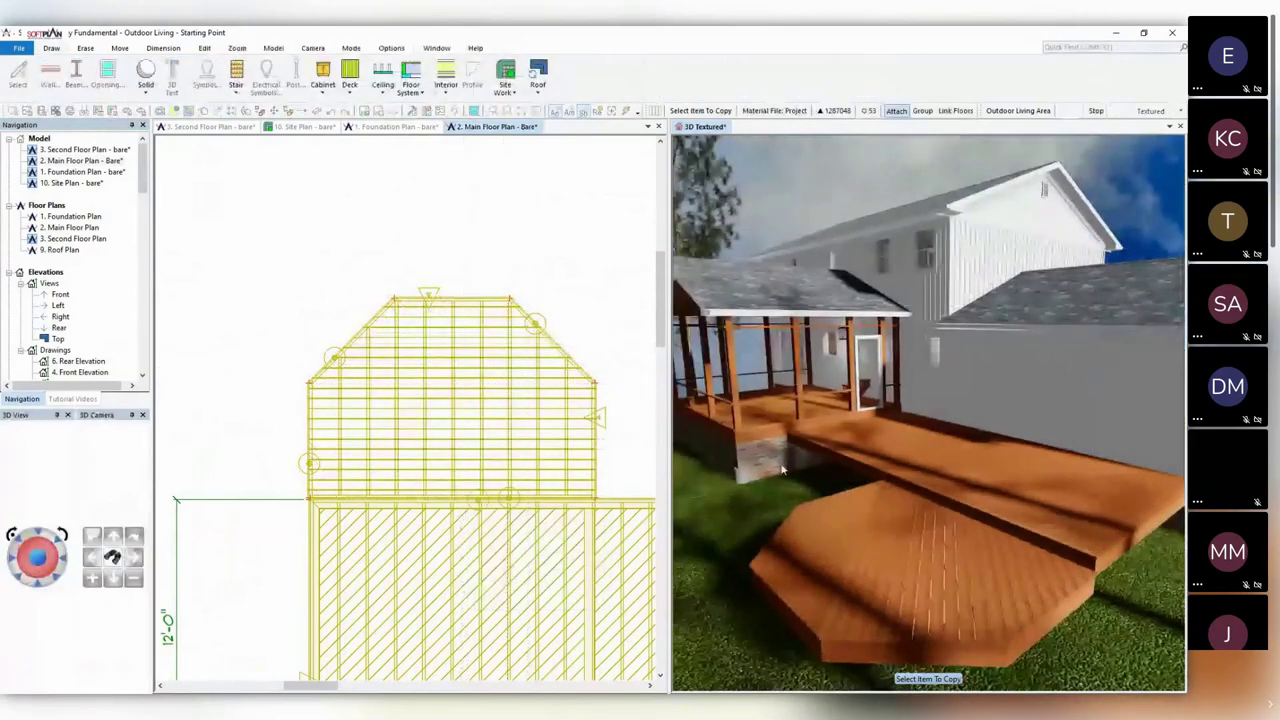
pyautogui.click(549, 296)
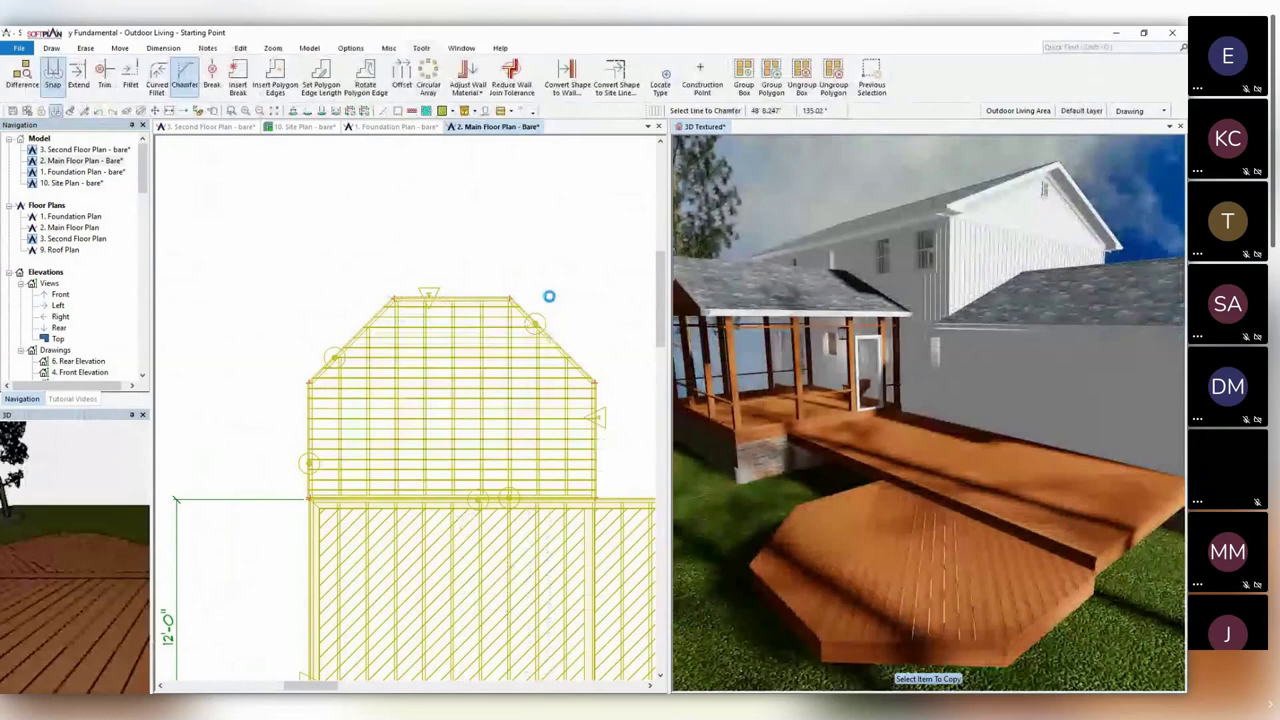
pyautogui.click(905, 532)
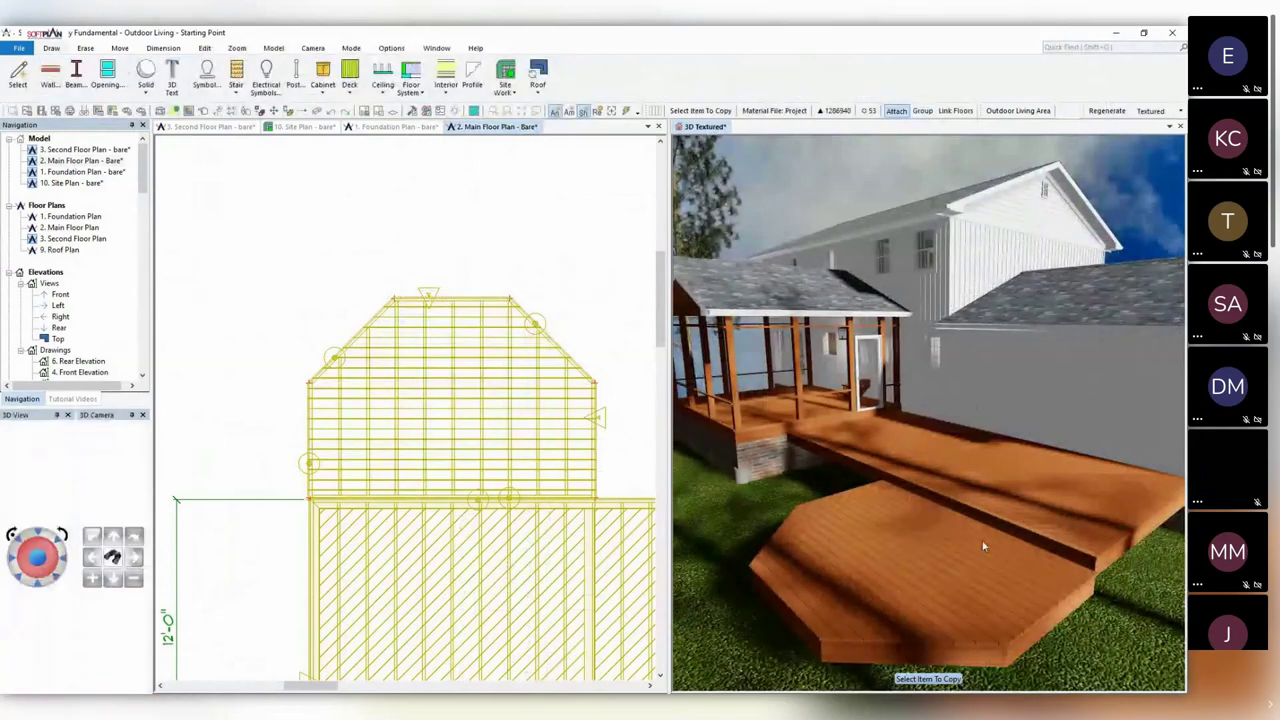
pyautogui.moveTo(995, 535); pyautogui.dragTo(1003, 535, button='middle')
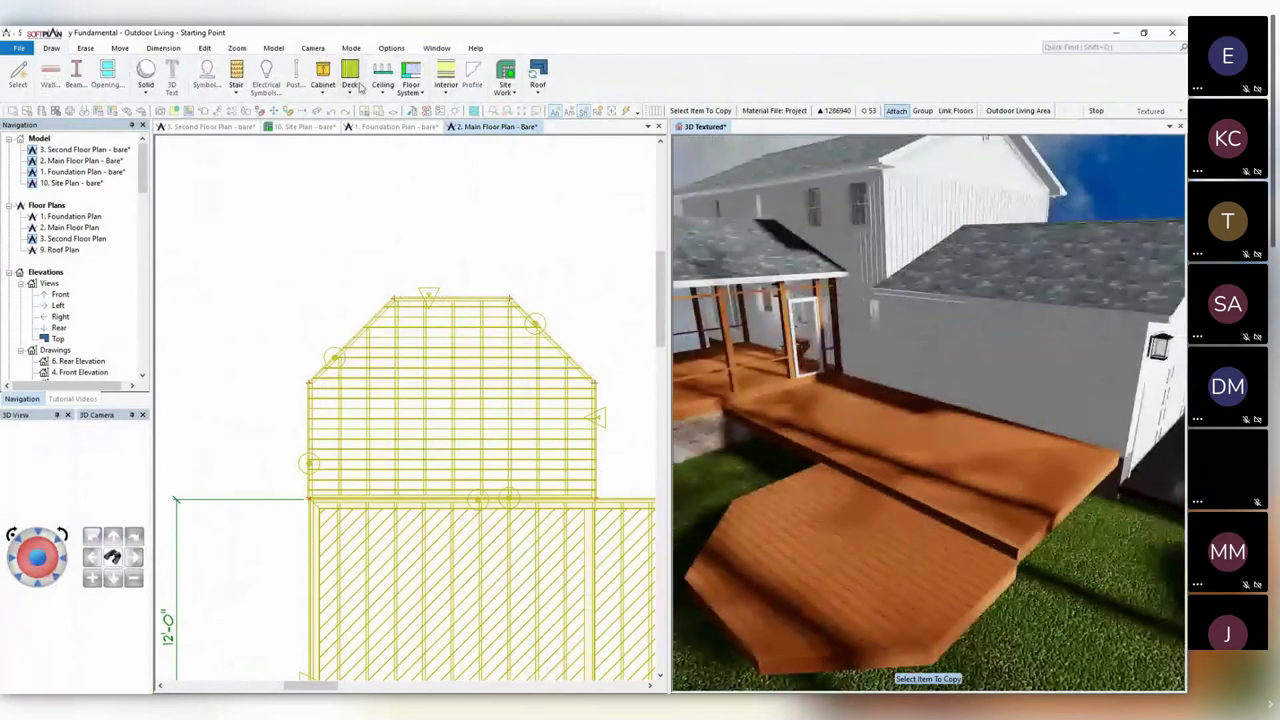
# Try to add a parting board along the chamfered deck's outer edges using the Deck Edge option.
pyautogui.click(348, 80)
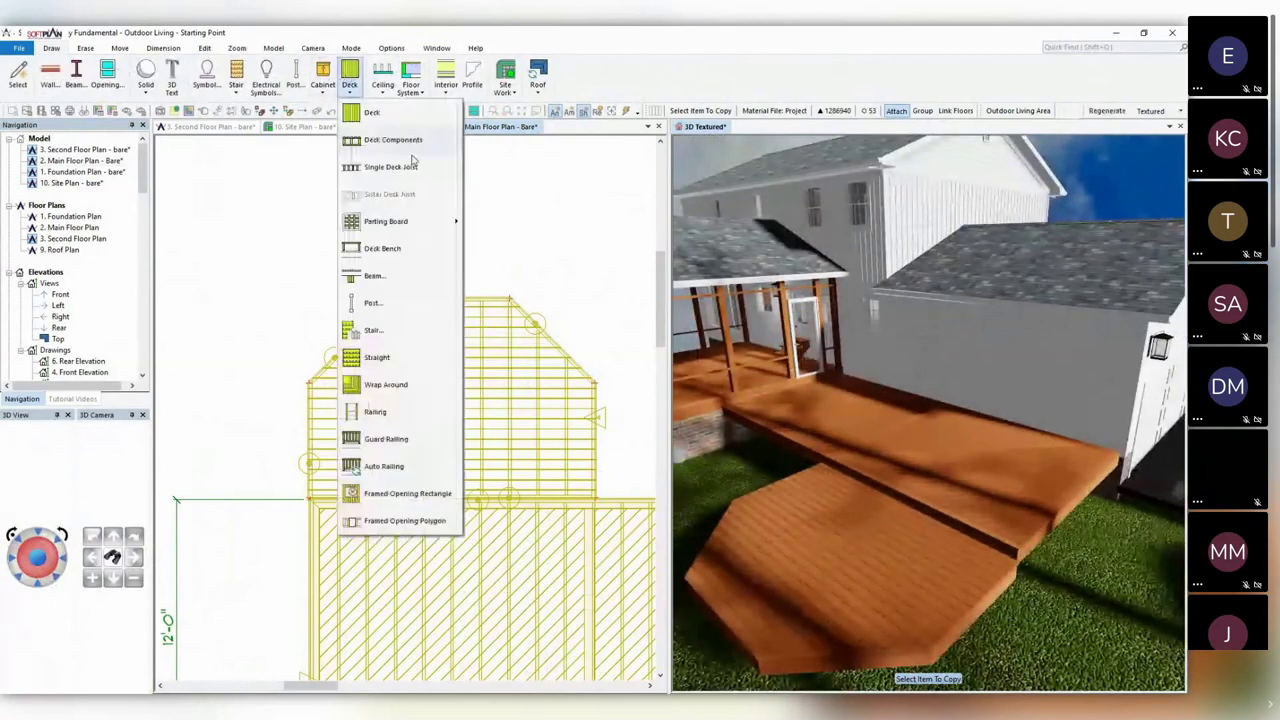
pyautogui.moveTo(414, 228)
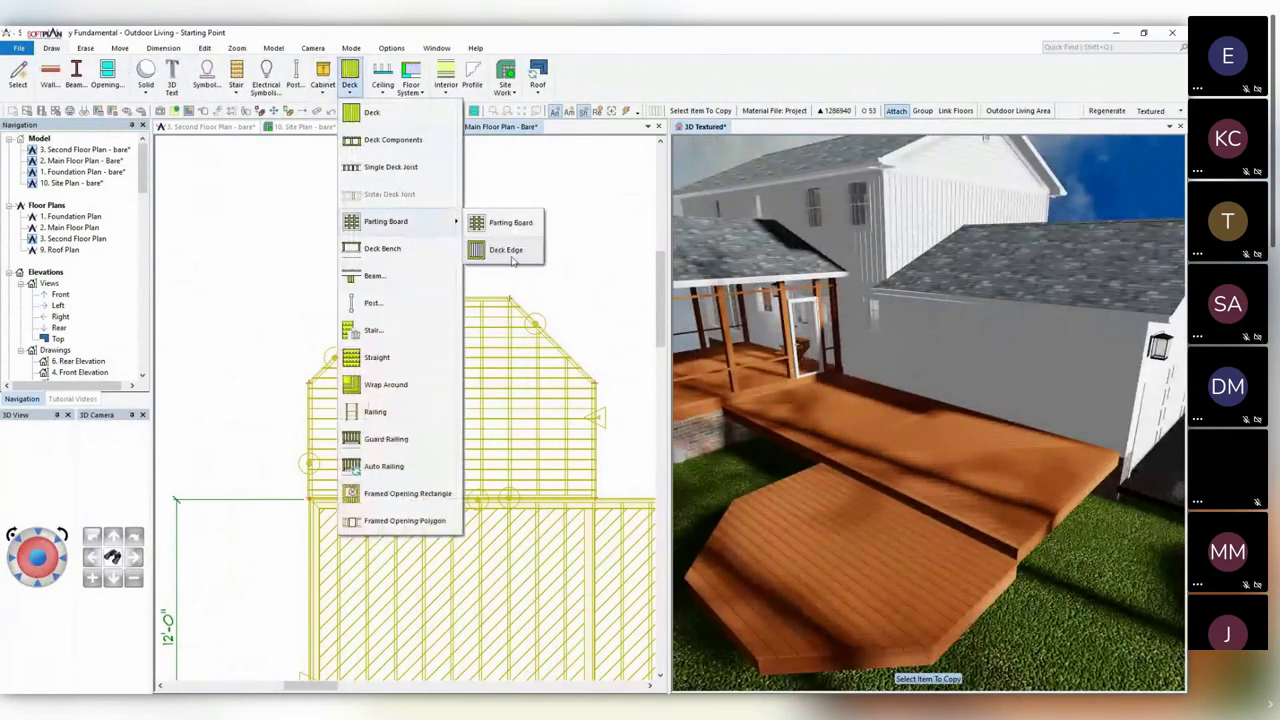
pyautogui.click(505, 250)
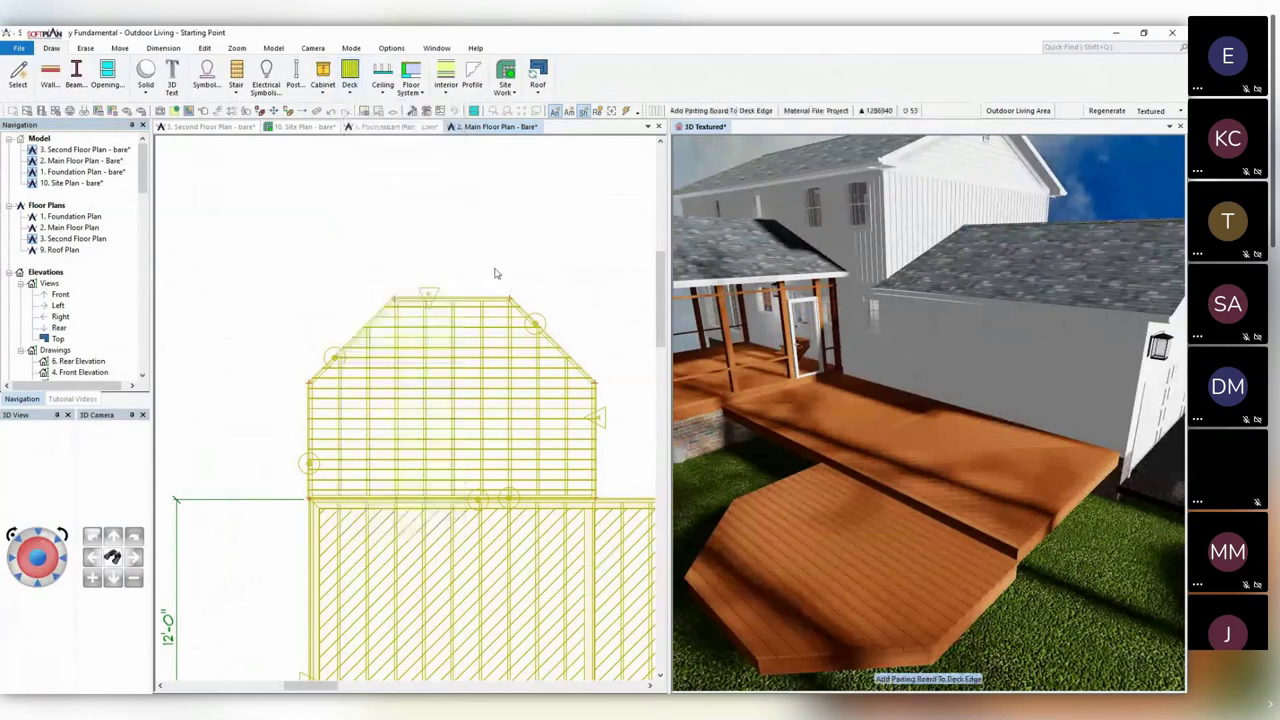
pyautogui.click(481, 305)
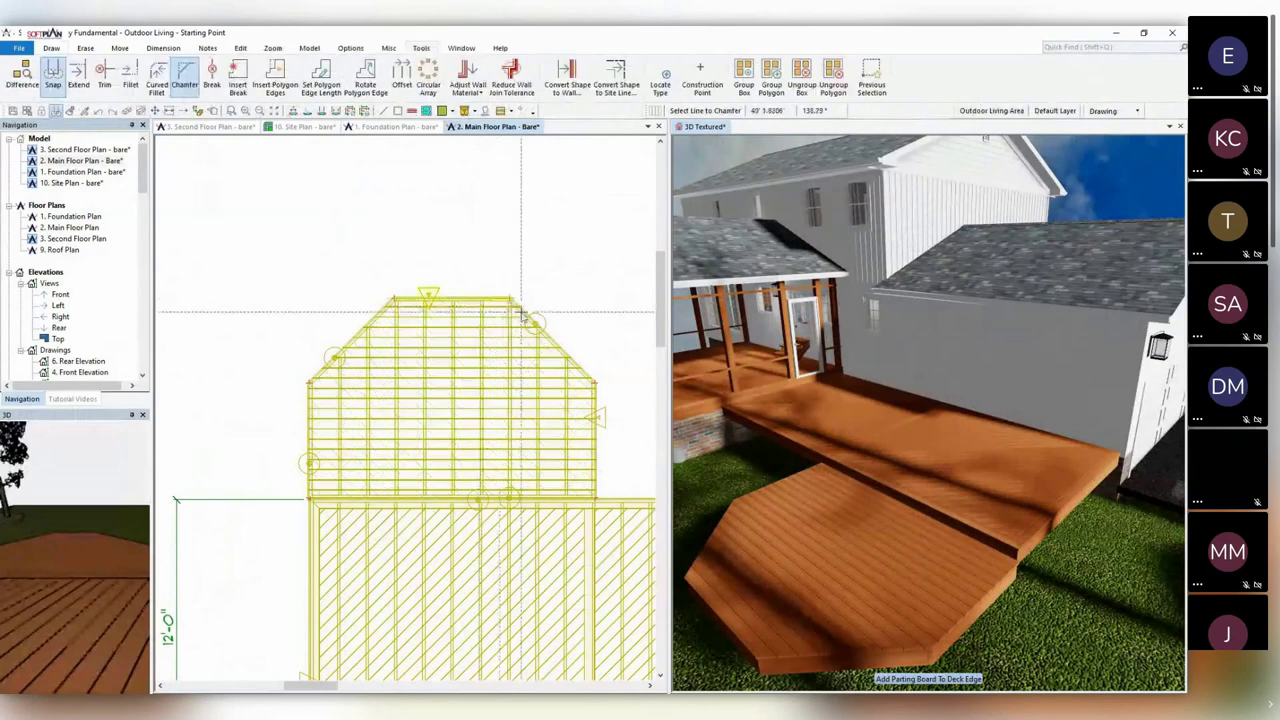
pyautogui.click(525, 318)
pyautogui.click(587, 382)
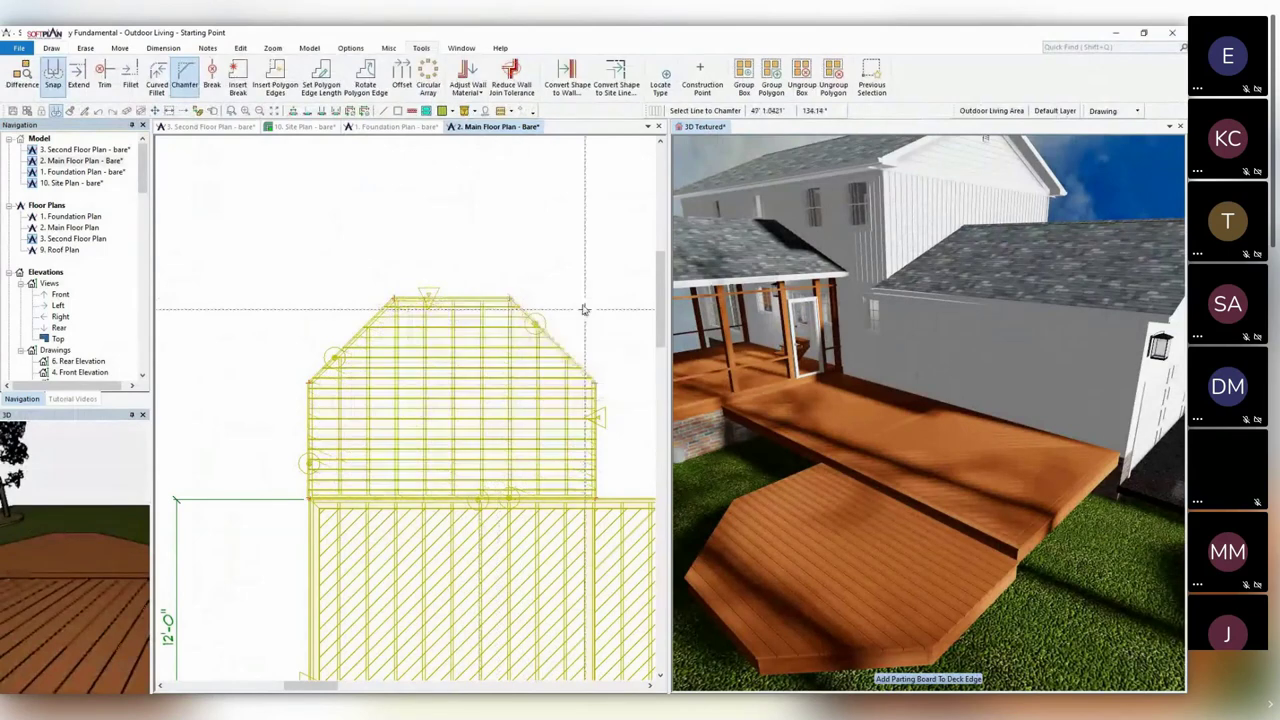
pyautogui.click(50, 48)
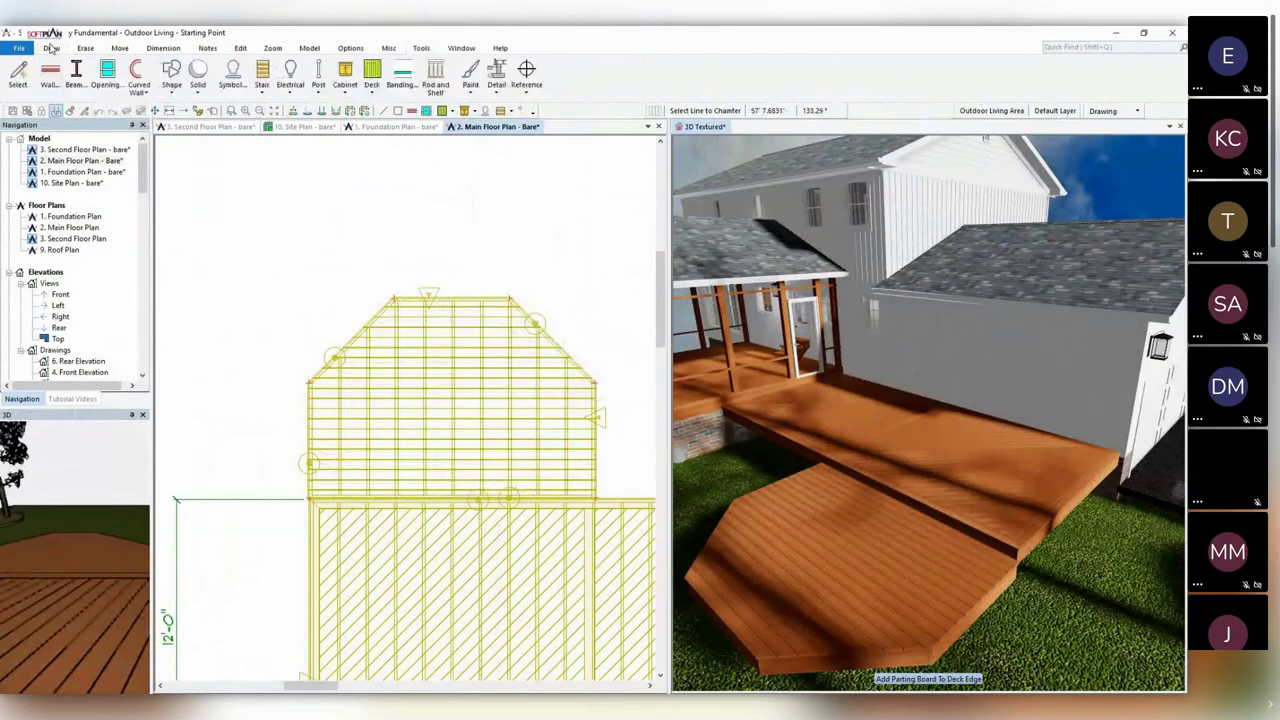
pyautogui.click(374, 78)
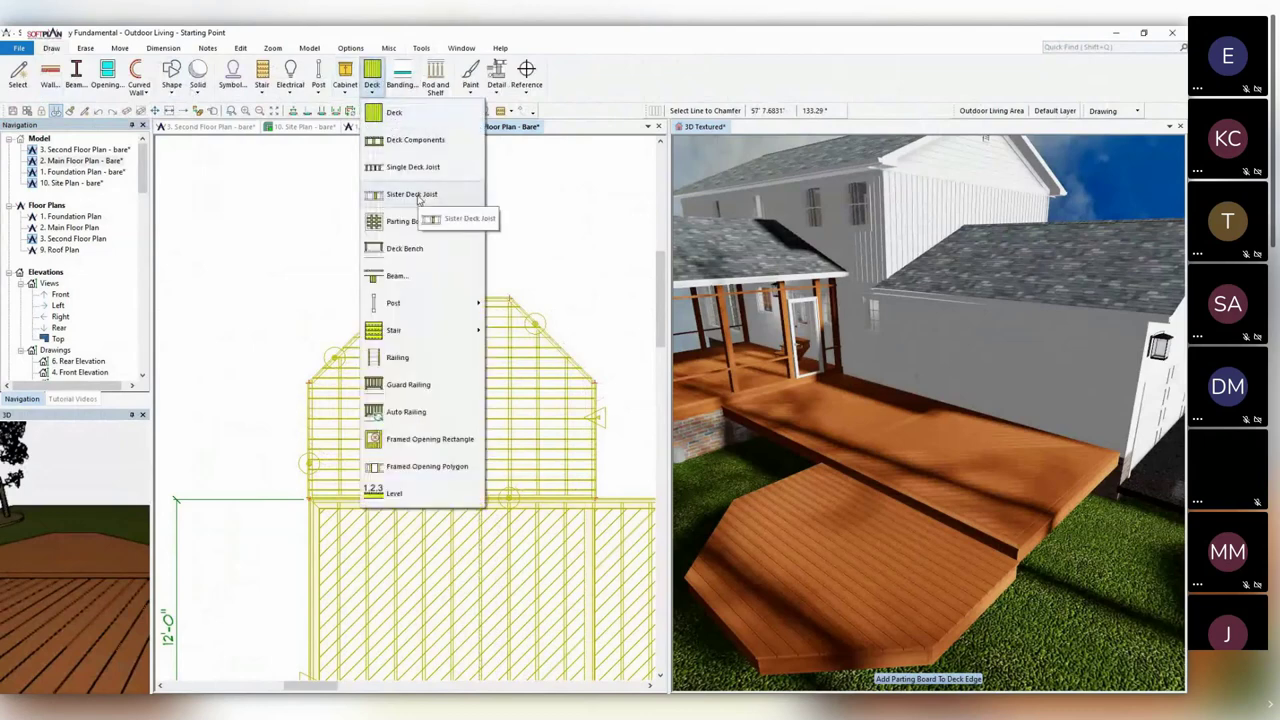
pyautogui.click(407, 250)
# Turn on skirting for the exposed end edge of the 12' deep deck and set its placement to Below.
pyautogui.scroll(-5, 404, 350)
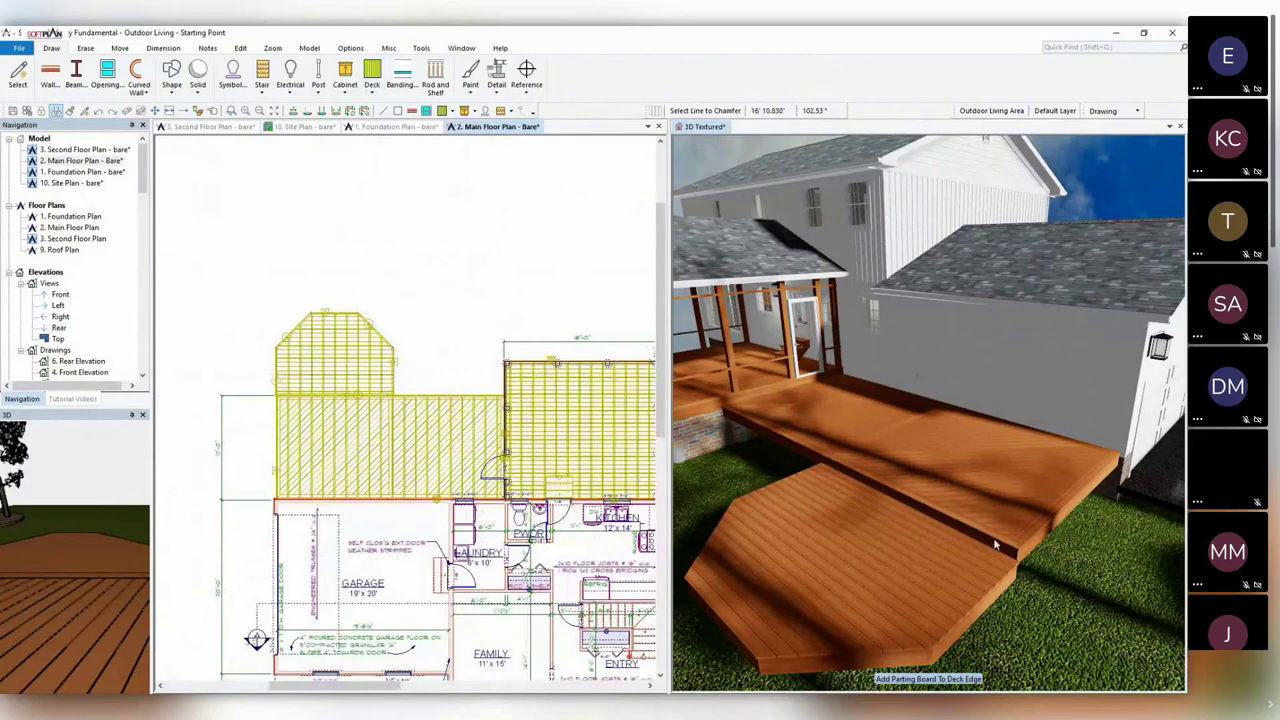
pyautogui.moveTo(994, 541); pyautogui.dragTo(979, 521, button='middle')
pyautogui.moveTo(979, 517); pyautogui.dragTo(1045, 560)
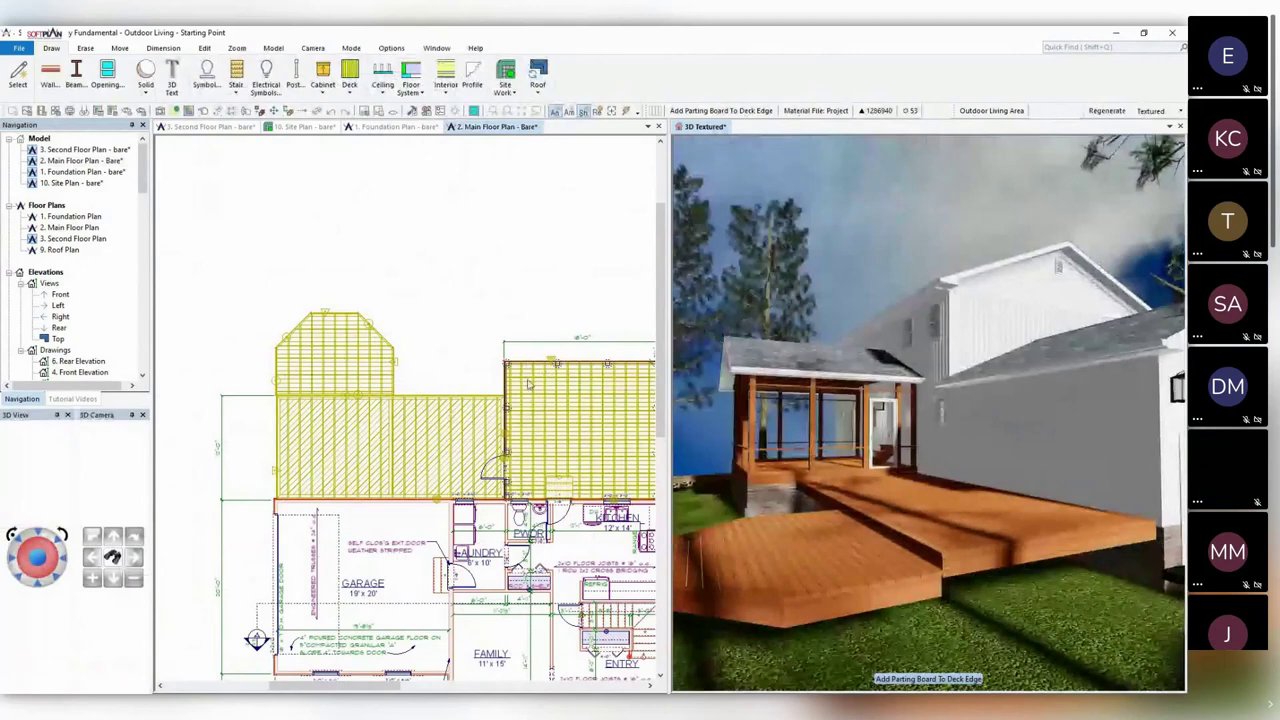
pyautogui.rightClick(1012, 563)
pyautogui.click(1070, 440)
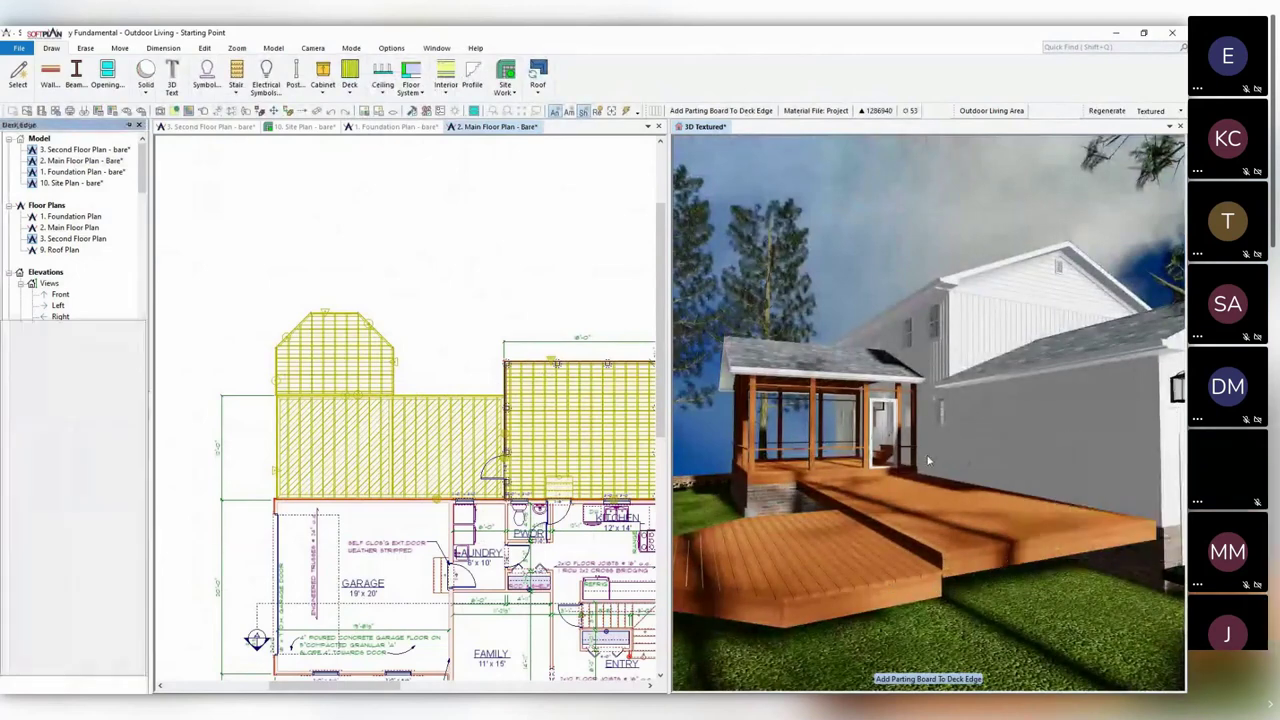
pyautogui.click(28, 309)
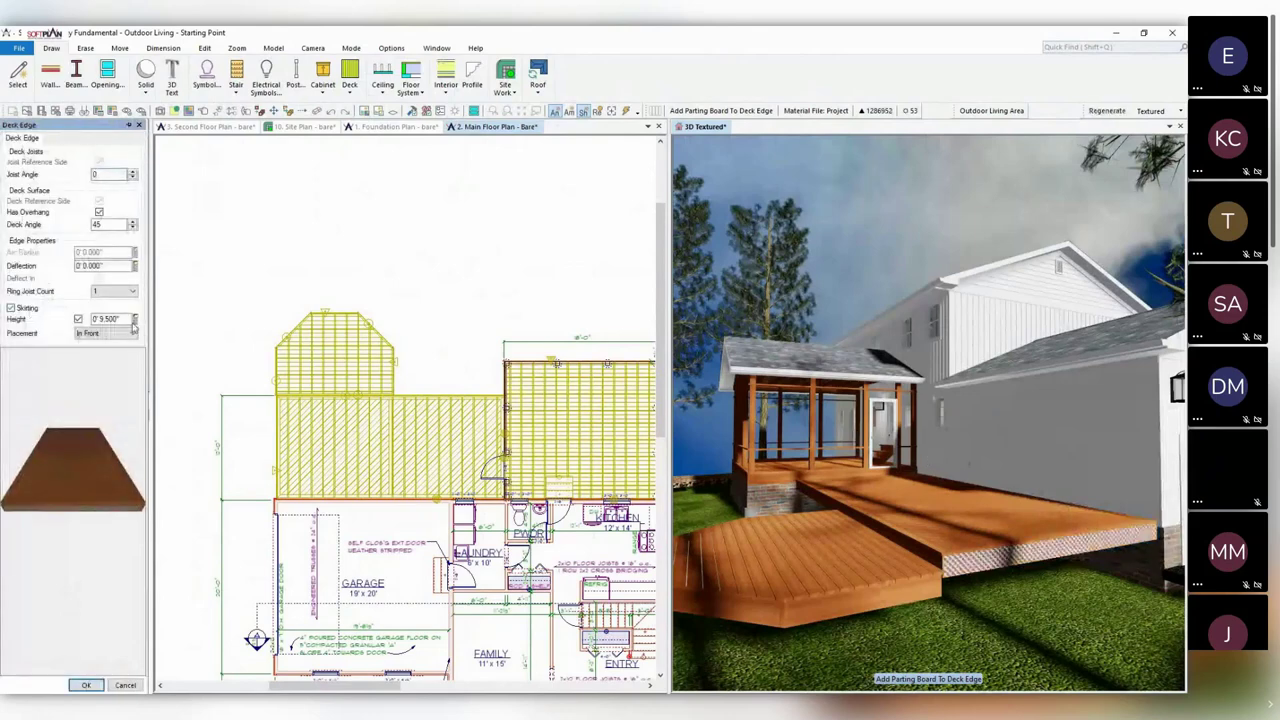
pyautogui.click(118, 333)
pyautogui.click(126, 352)
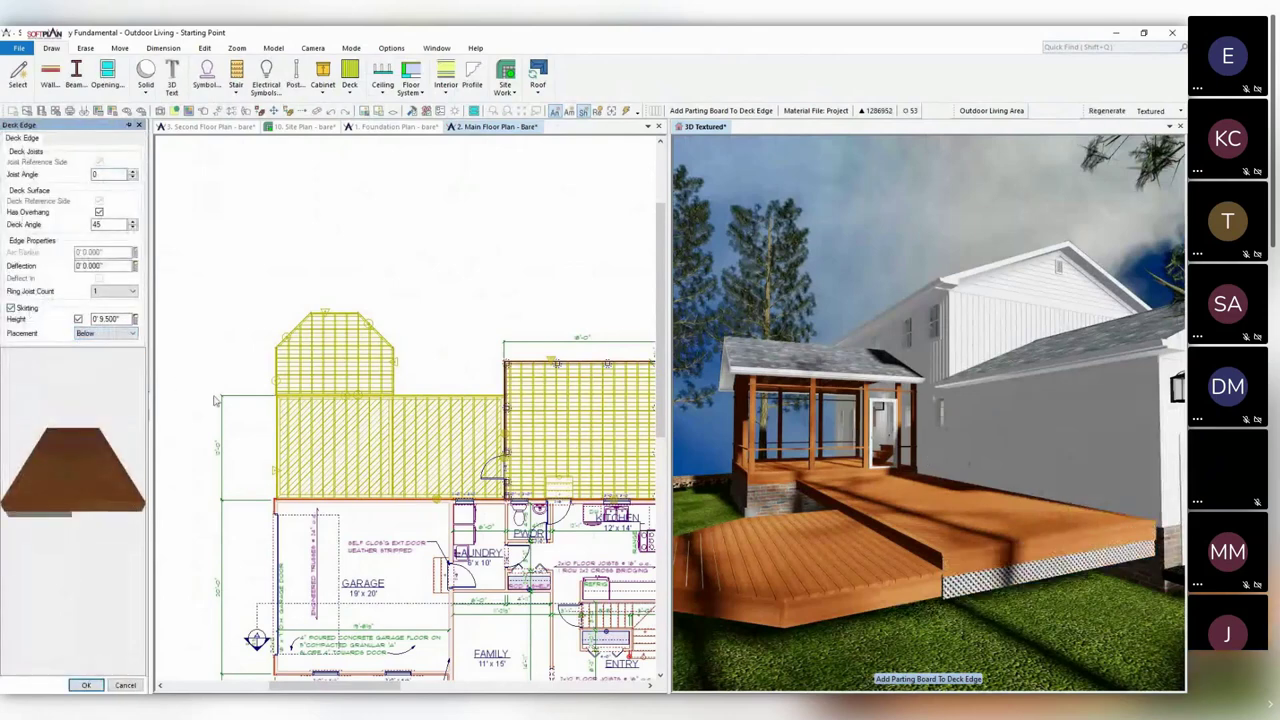
# Try a skirting height of 1' 3.000", set it to 2' 0.000" and accept the deck edge settings.
pyautogui.doubleClick(121, 318)
pyautogui.write('15')
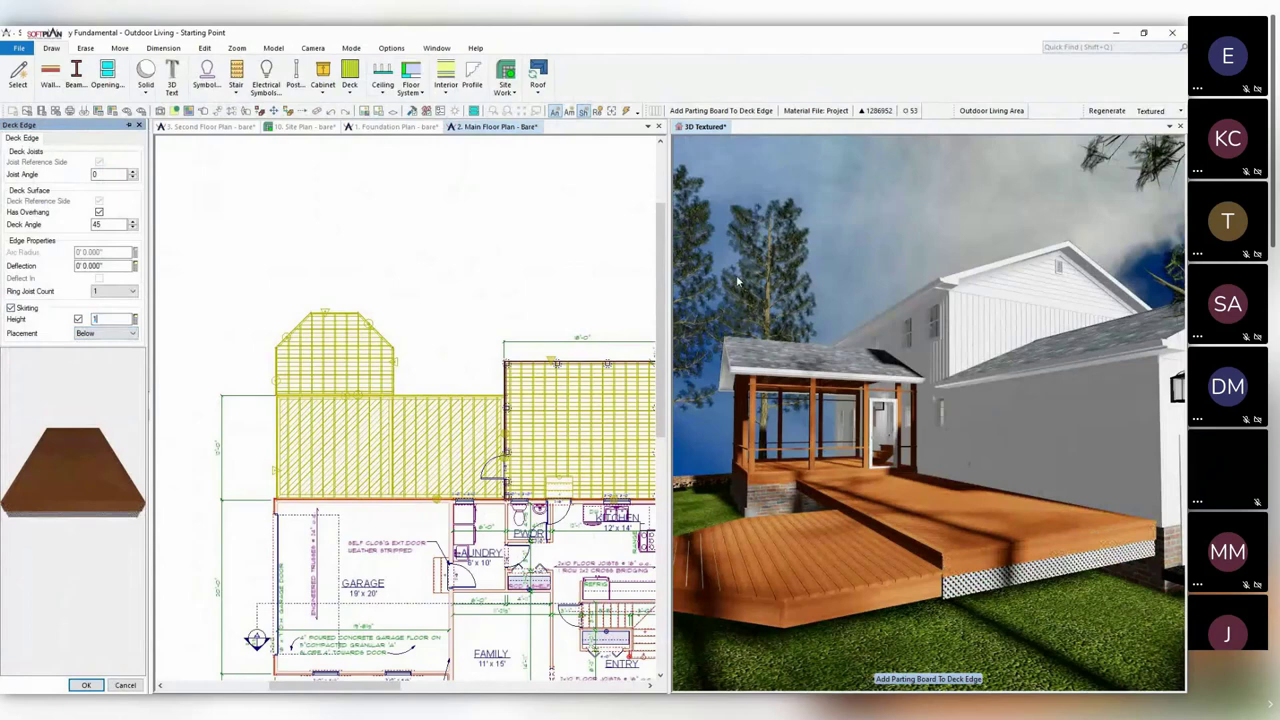
pyautogui.press('Return')
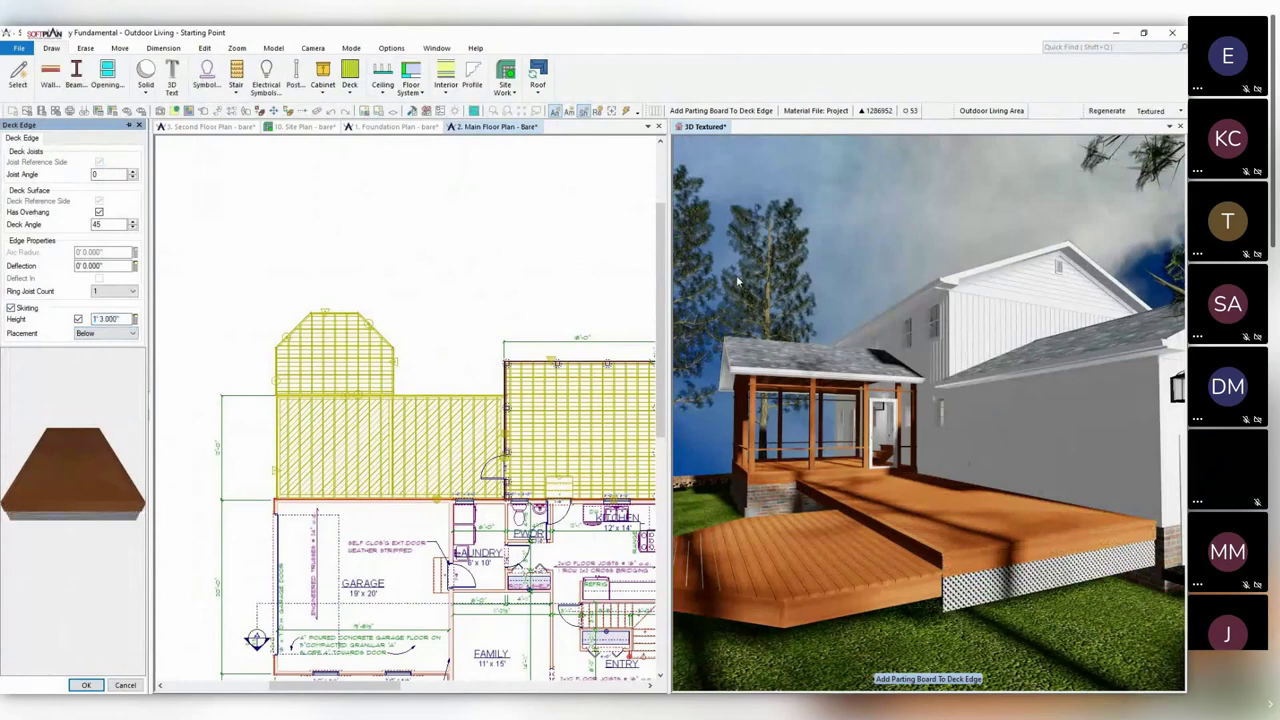
pyautogui.doubleClick(126, 318)
pyautogui.write('24')
pyautogui.press('Tab')
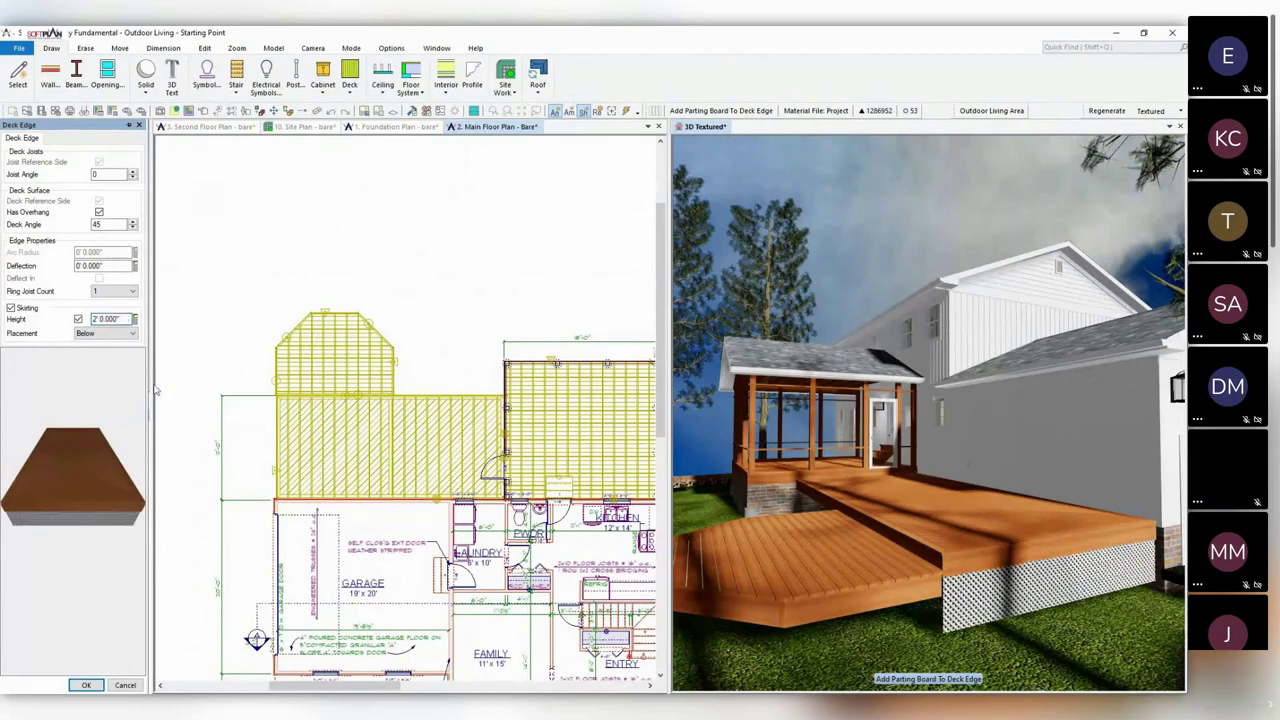
pyautogui.click(98, 686)
# Repeat the skirting edit on the 12' deep deck's long outer edge beside the chamfered deck and check it in 3D.
pyautogui.rightClick(823, 620)
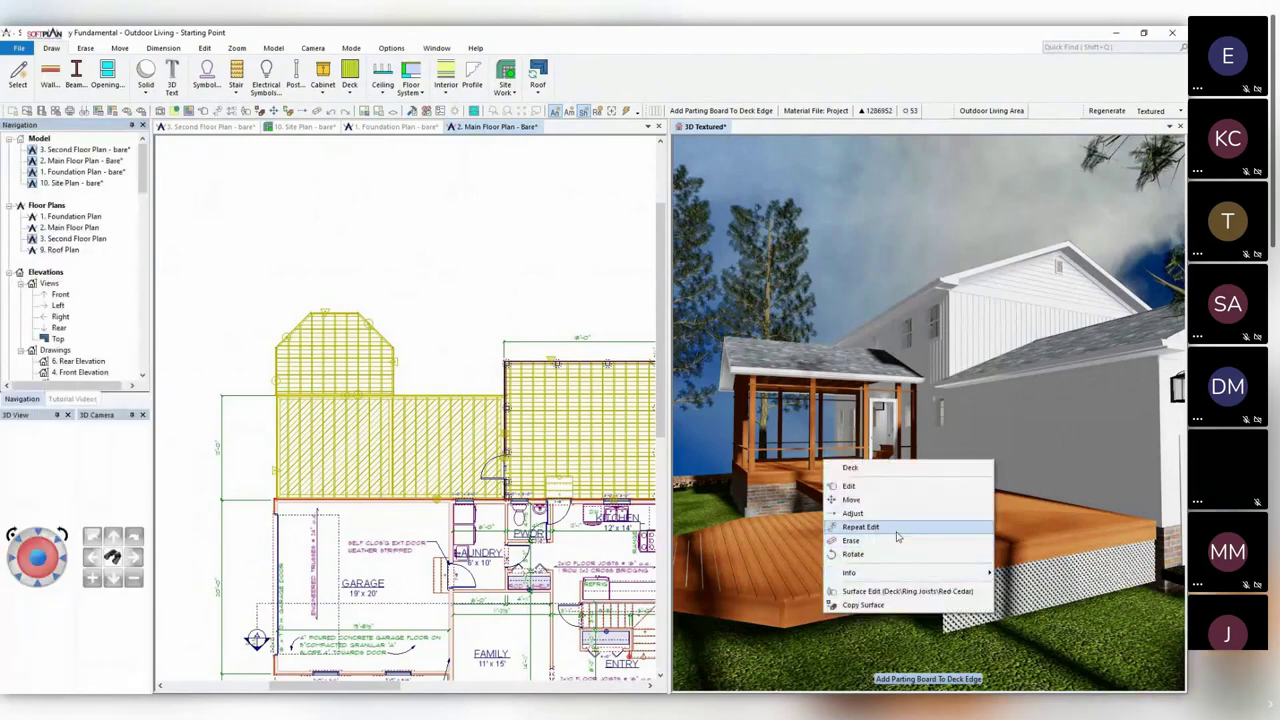
pyautogui.moveTo(776, 510); pyautogui.dragTo(822, 511)
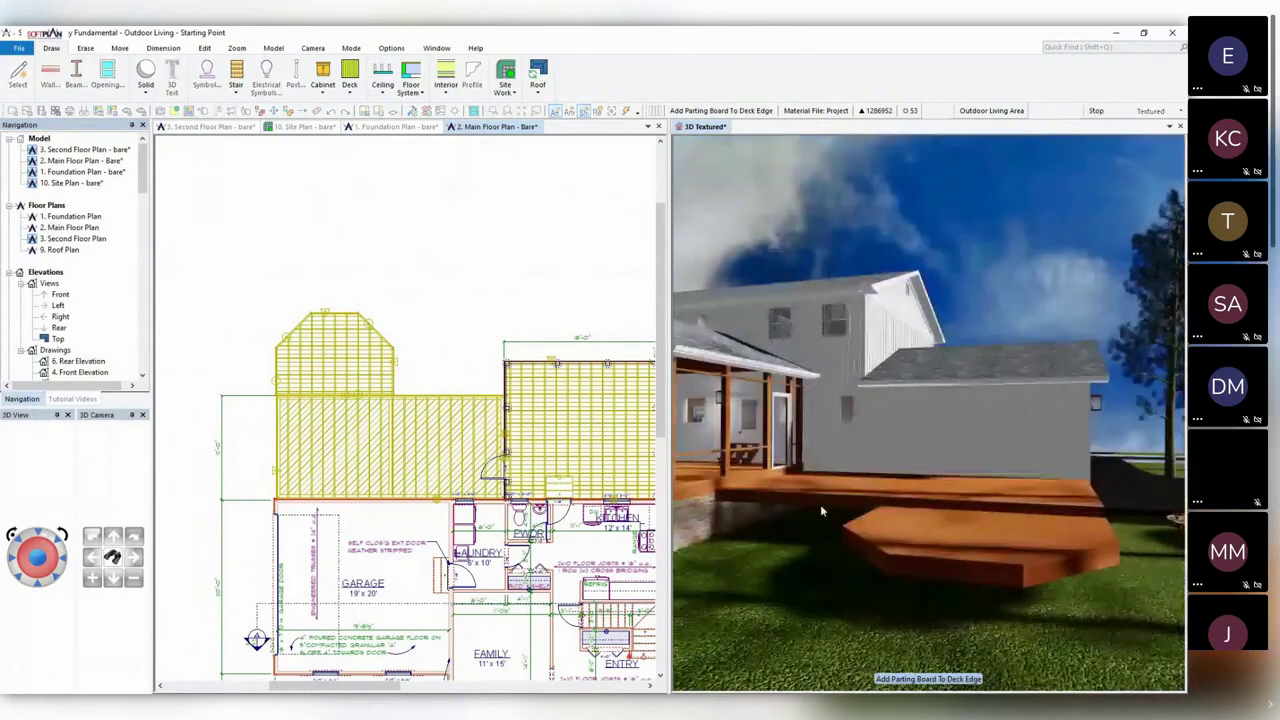
pyautogui.rightClick(821, 511)
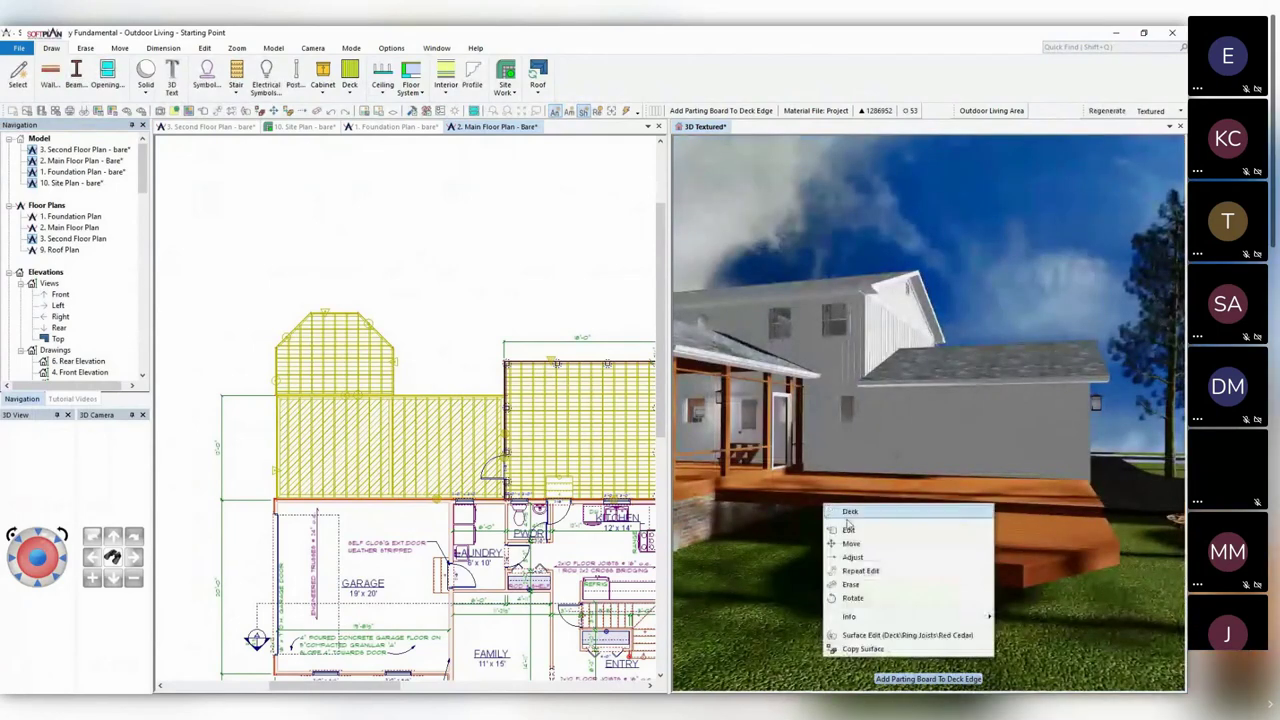
pyautogui.click(873, 570)
pyautogui.moveTo(958, 533); pyautogui.dragTo(1008, 558)
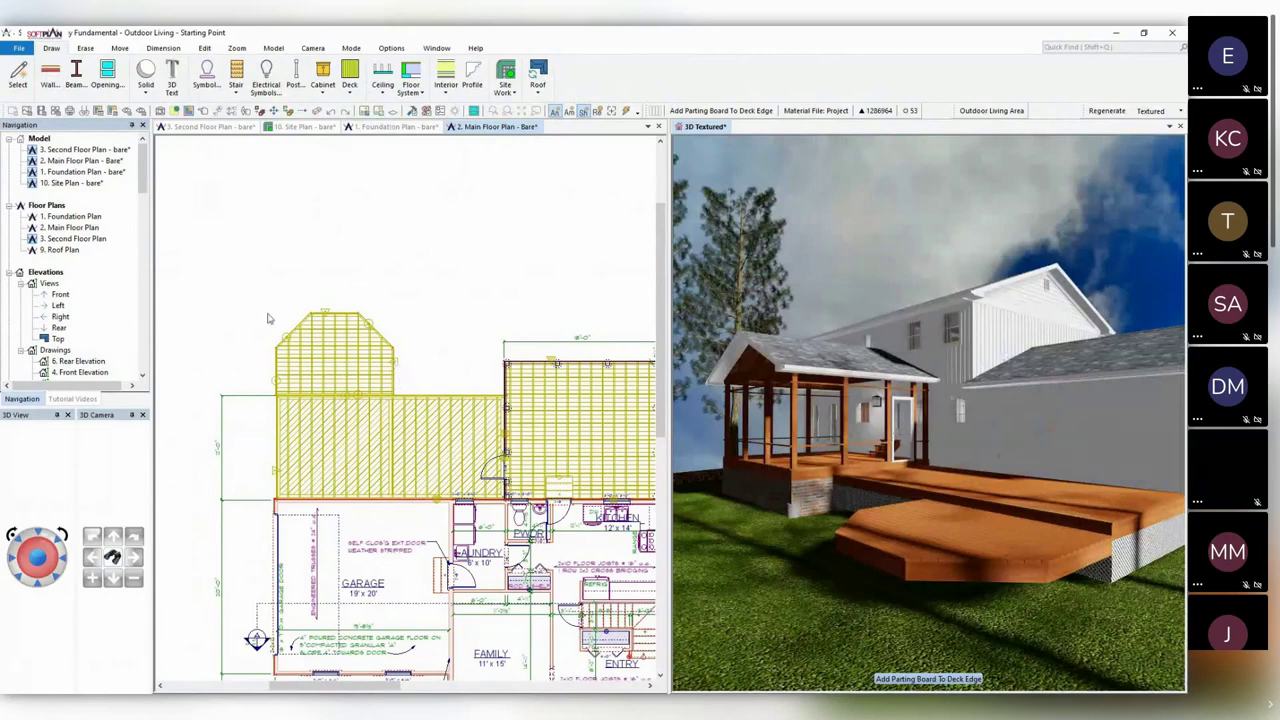
pyautogui.click(400, 390)
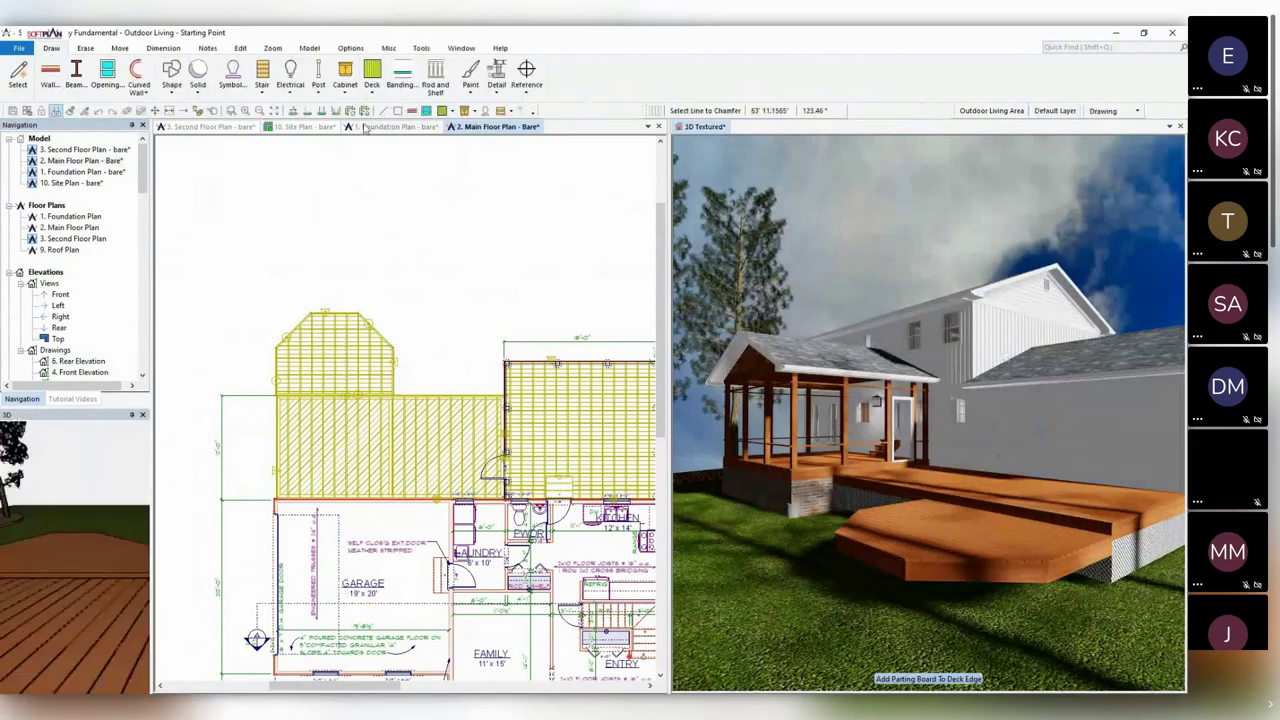
# Draw a wrap-around deck stair along the outer edges of the angled lower deck and inspect it in 3D.
pyautogui.click(372, 80)
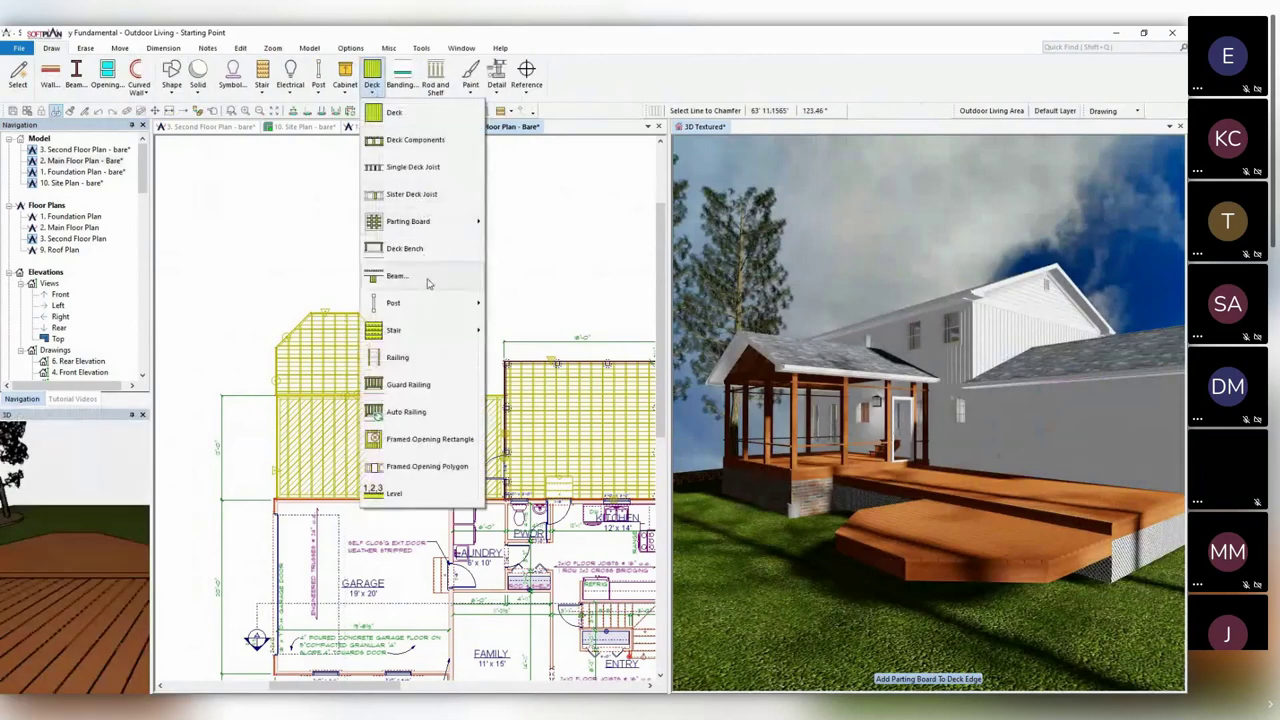
pyautogui.moveTo(418, 335)
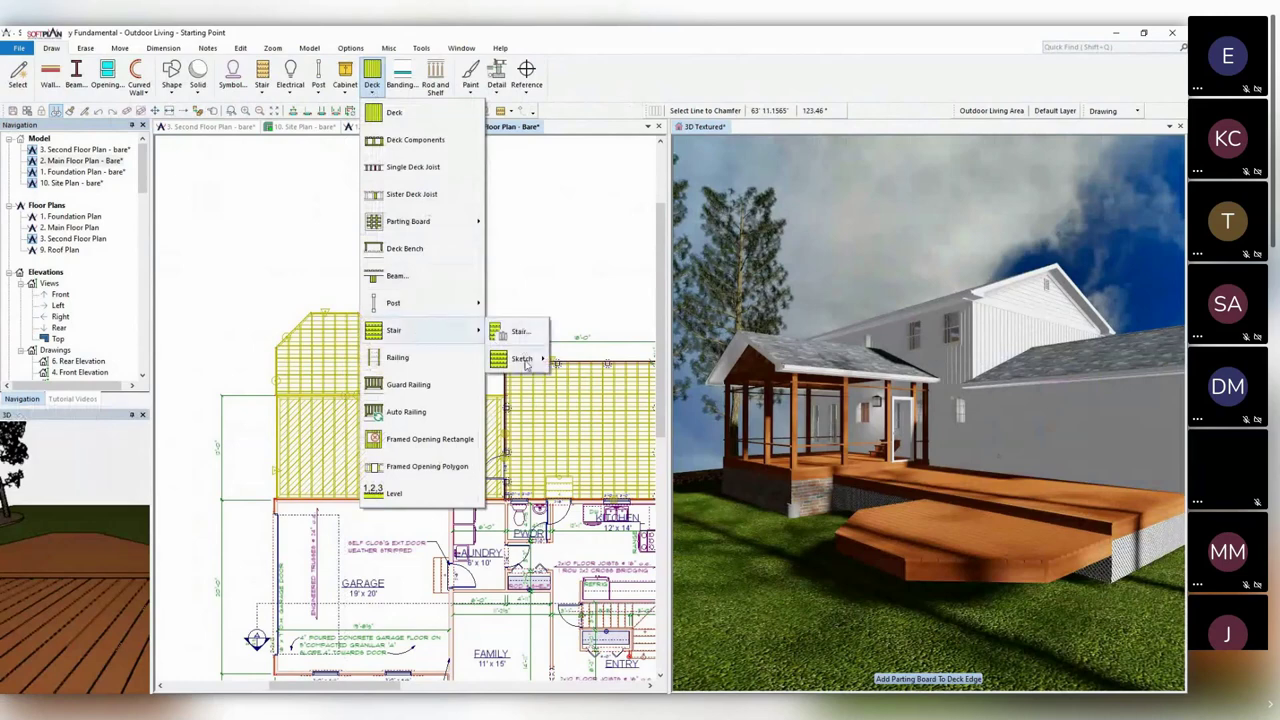
pyautogui.moveTo(525, 360)
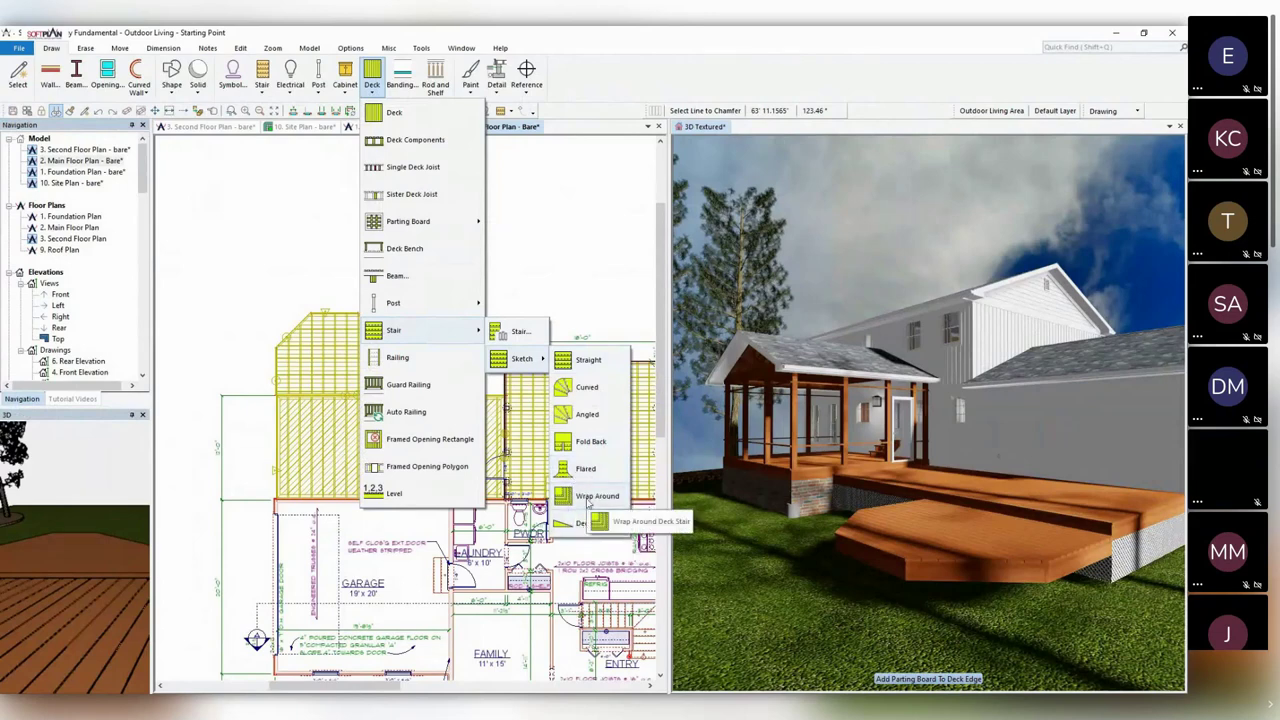
pyautogui.click(588, 497)
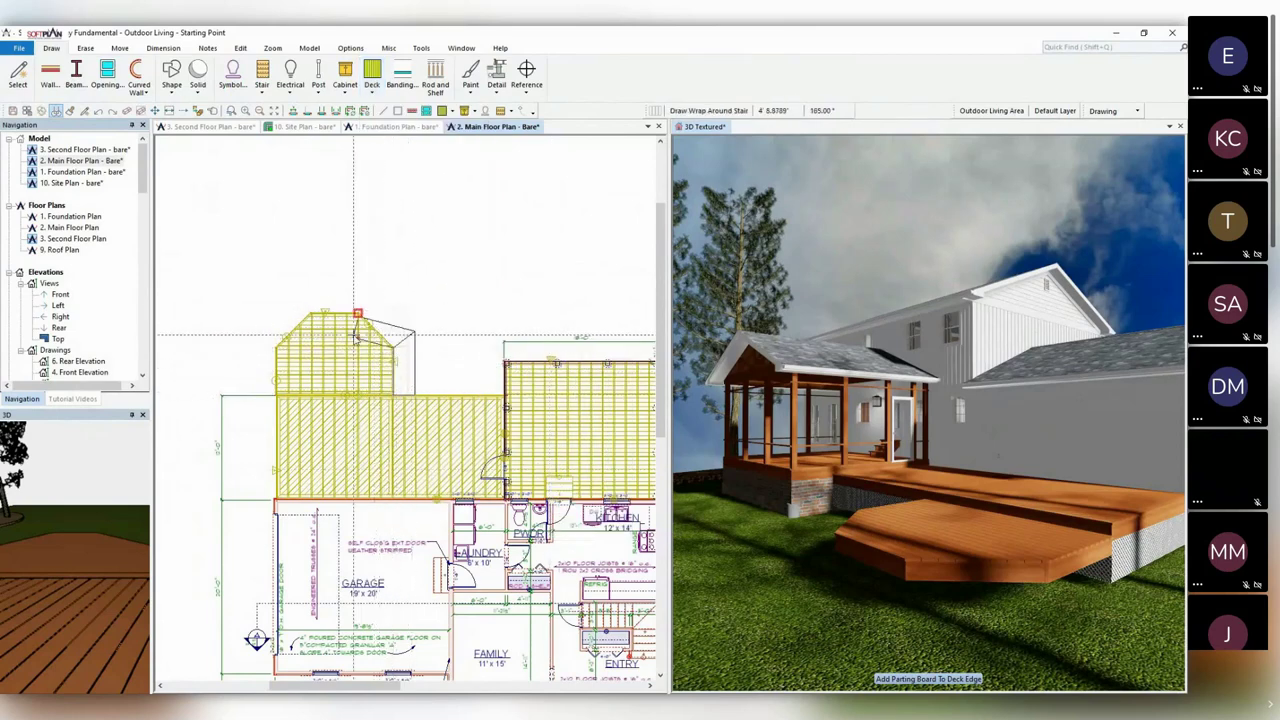
pyautogui.moveTo(365, 314)
pyautogui.mouseDown()
pyautogui.moveTo(305, 312)
pyautogui.moveTo(272, 342)
pyautogui.moveTo(277, 397)
pyautogui.mouseUp()
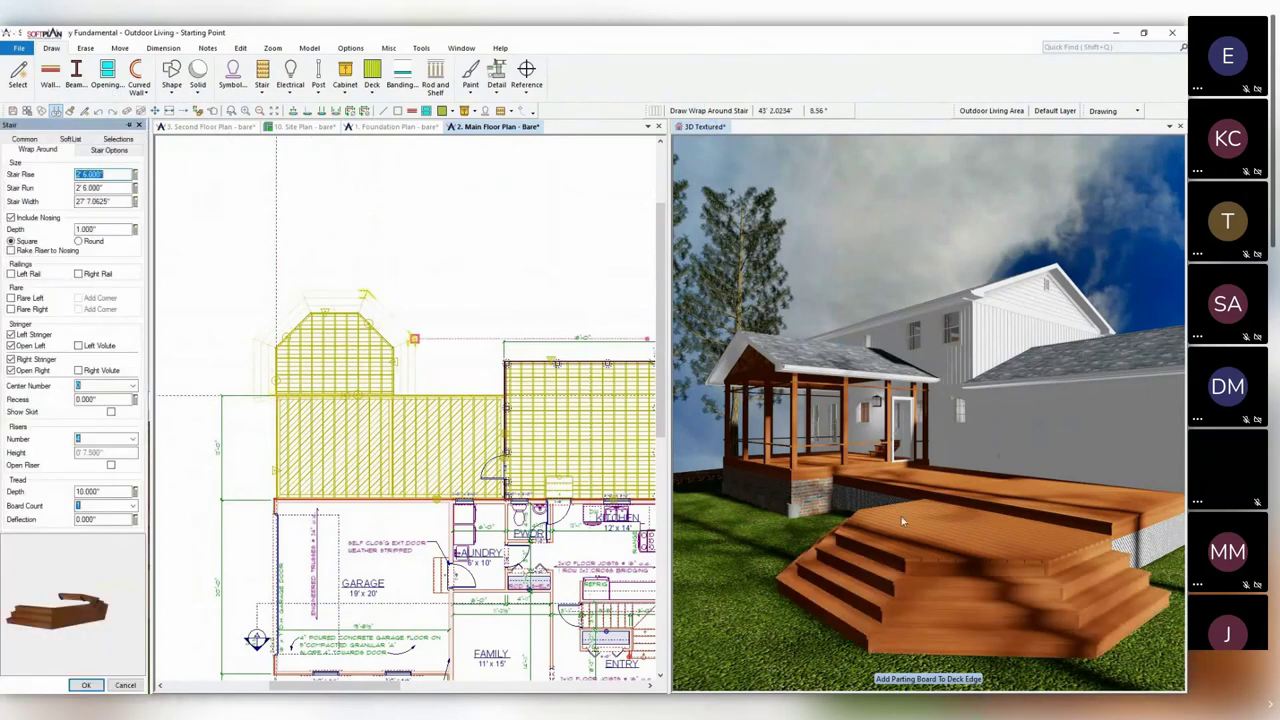
pyautogui.moveTo(901, 516); pyautogui.dragTo(929, 520, button='middle')
pyautogui.moveTo(929, 517); pyautogui.dragTo(878, 336)
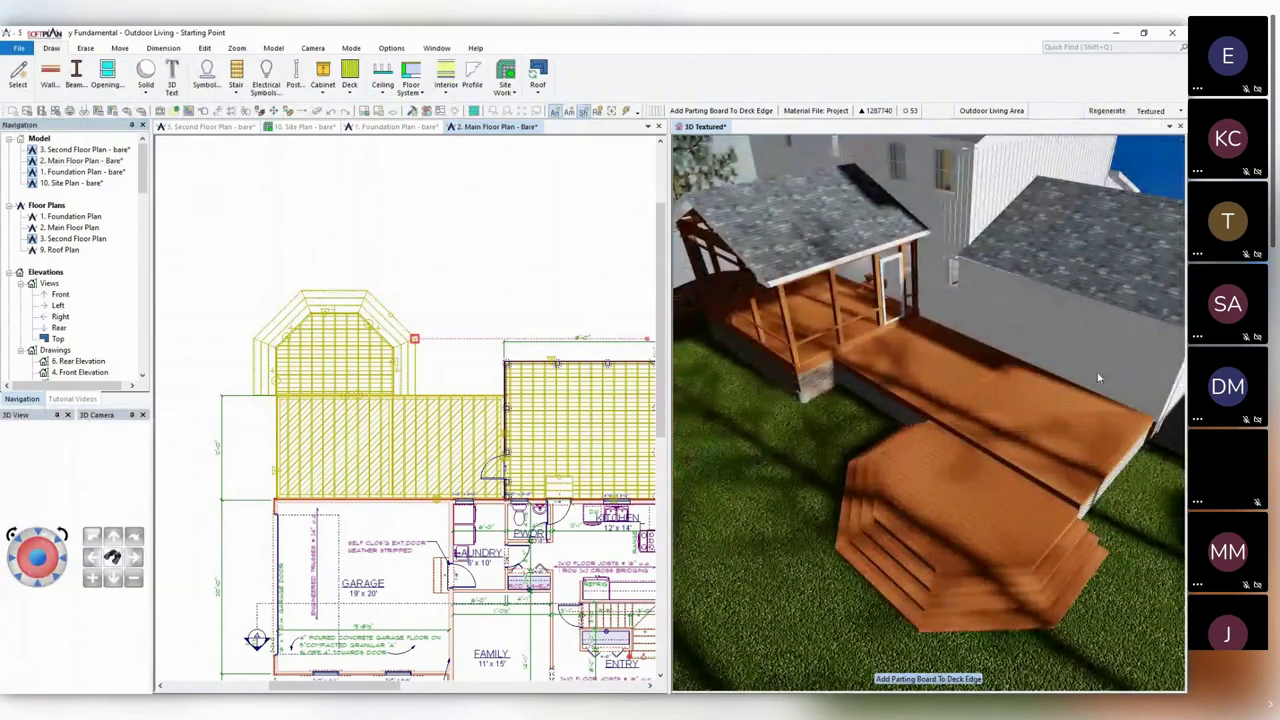
pyautogui.click(471, 290)
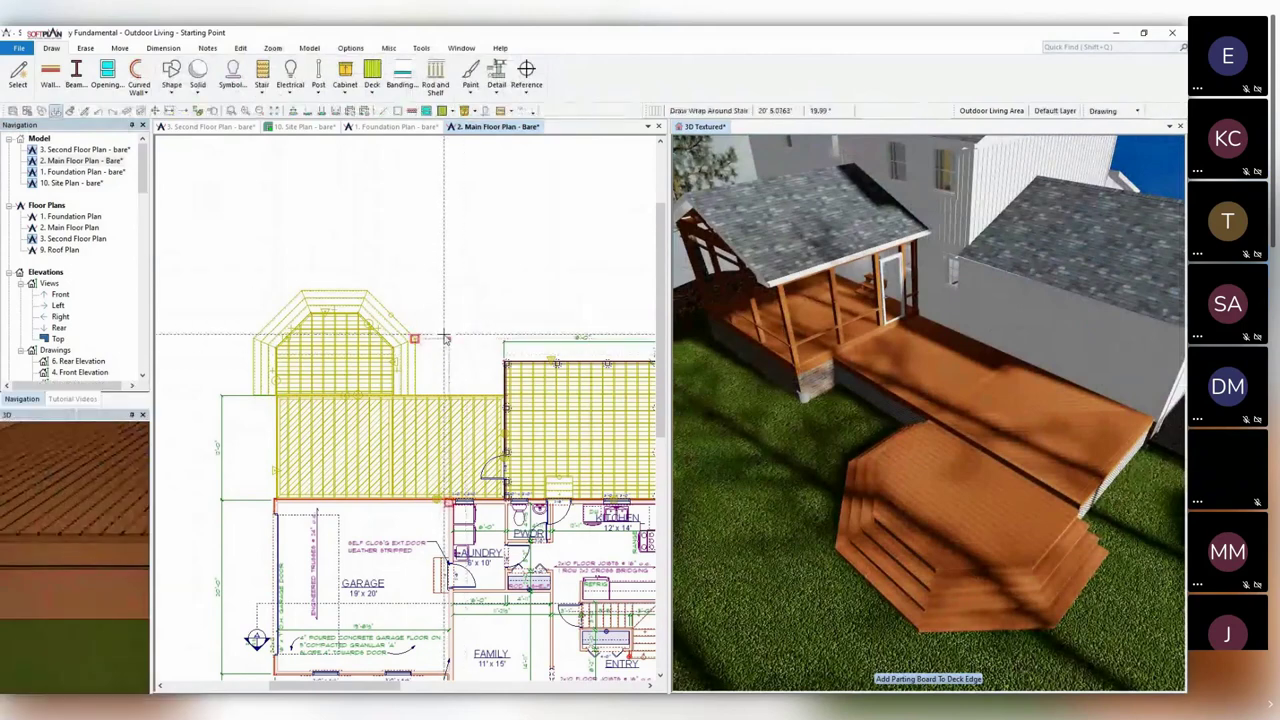
# Draw a horizontal cable deck railing along the upper deck's outer edge, between the porch and the lower deck.
pyautogui.scroll(3, 447, 395)
pyautogui.scroll(2, 406, 410)
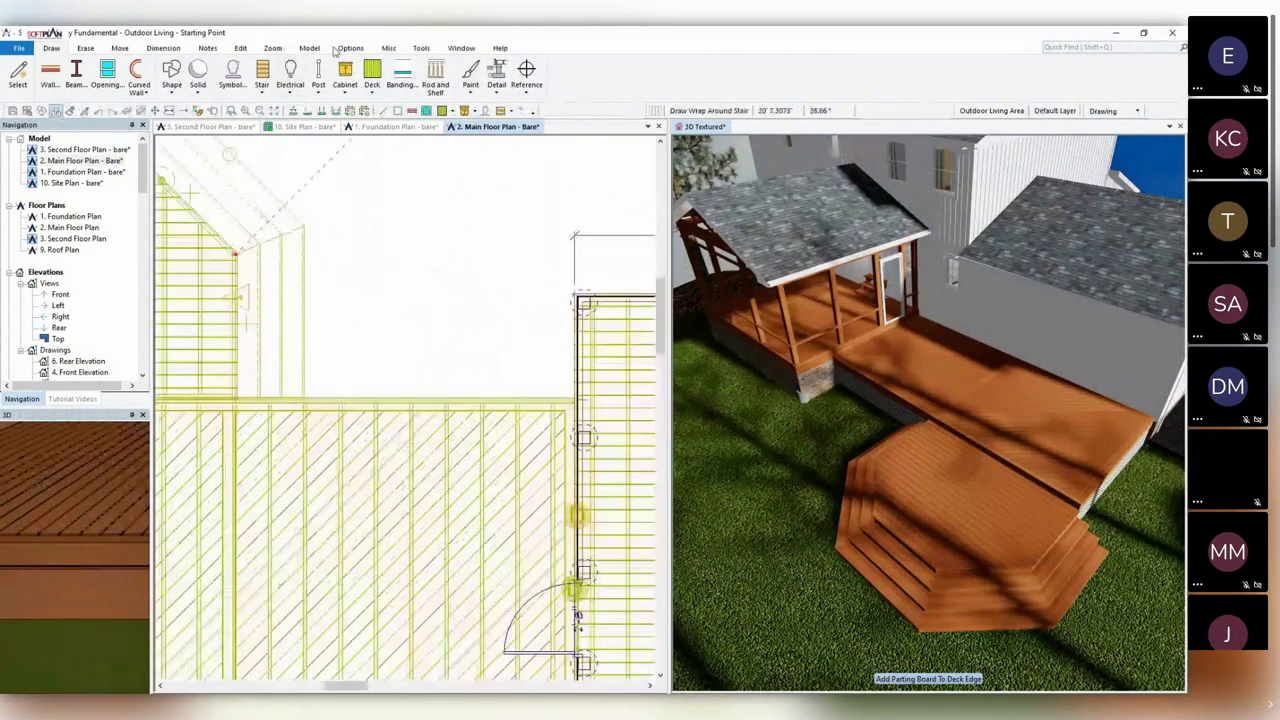
pyautogui.click(372, 78)
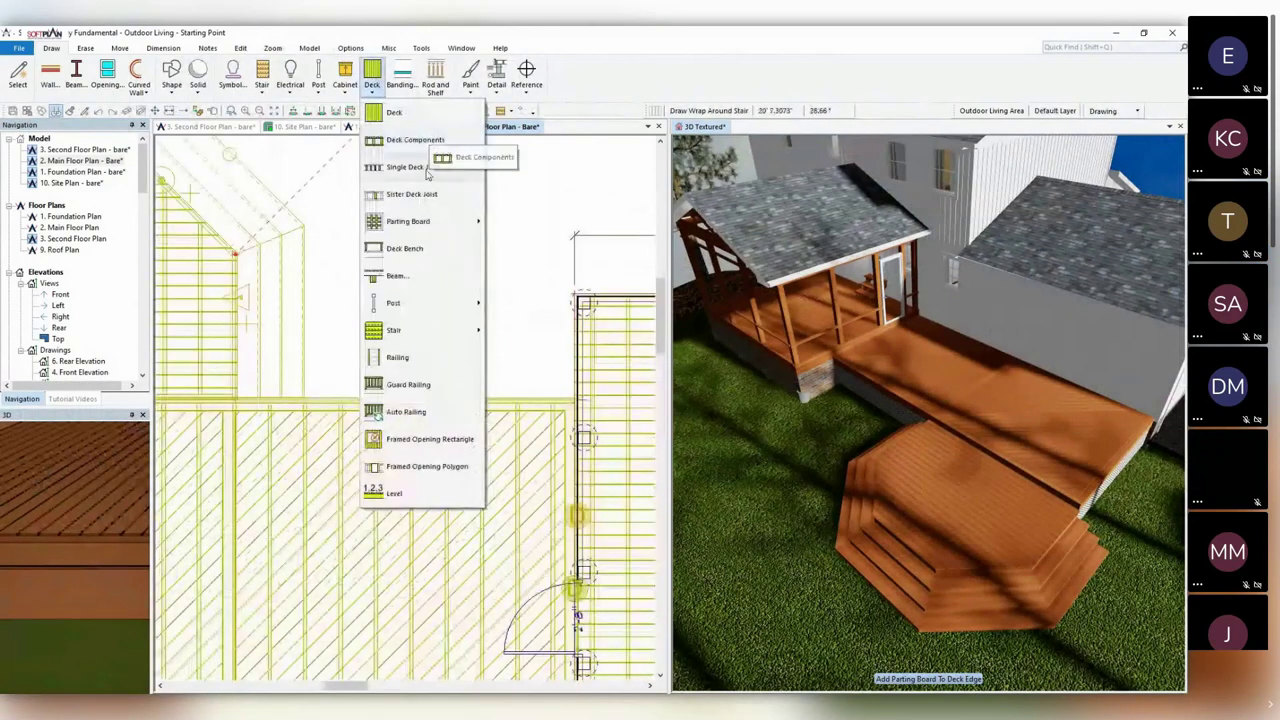
pyautogui.click(408, 362)
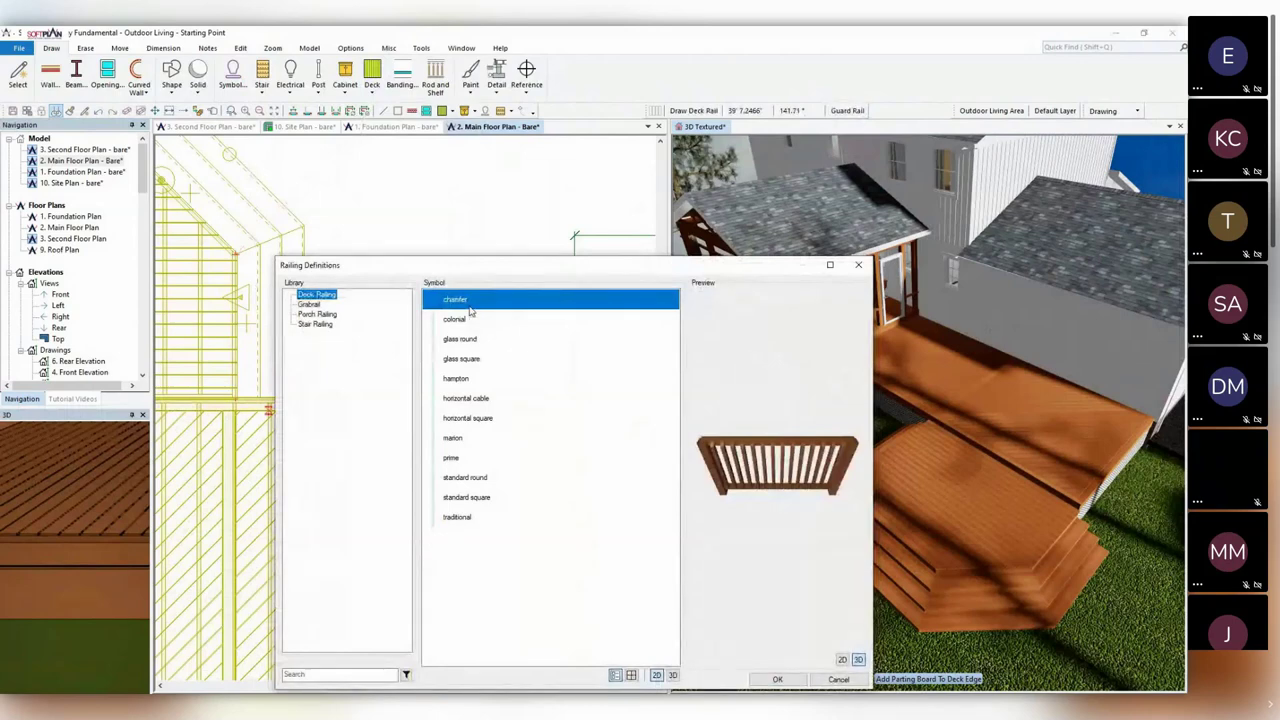
pyautogui.click(475, 499)
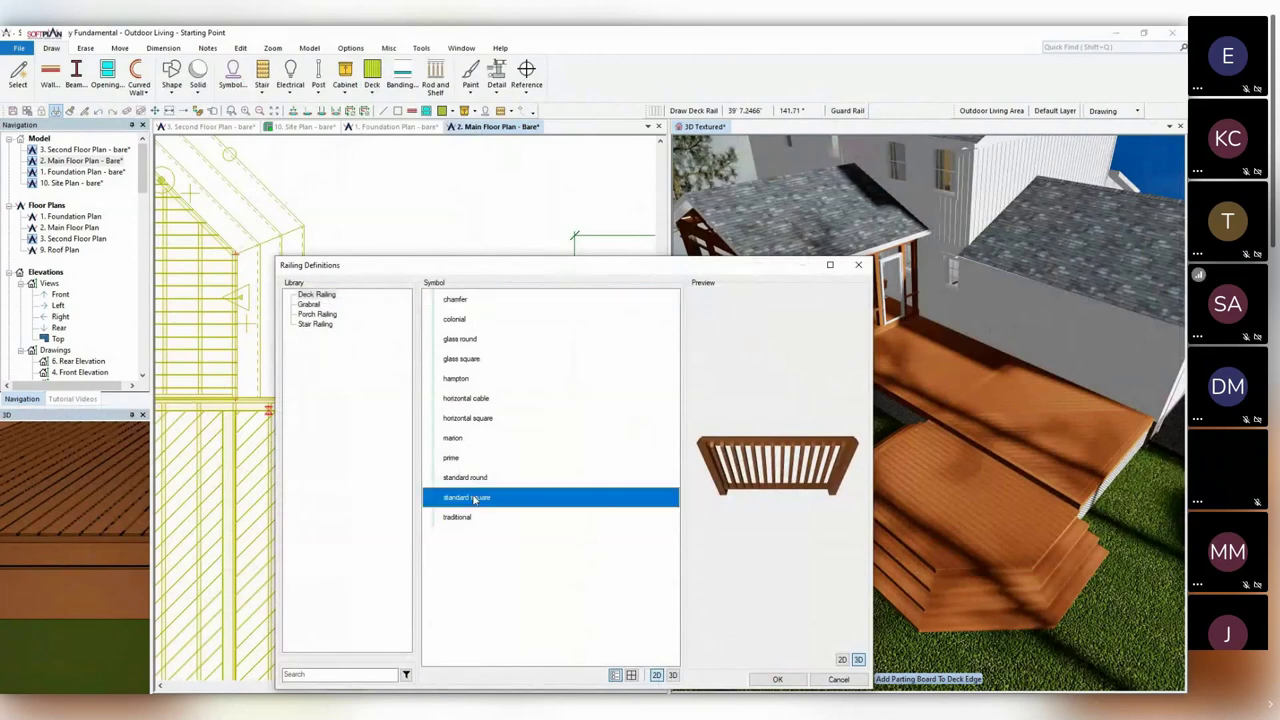
pyautogui.click(467, 420)
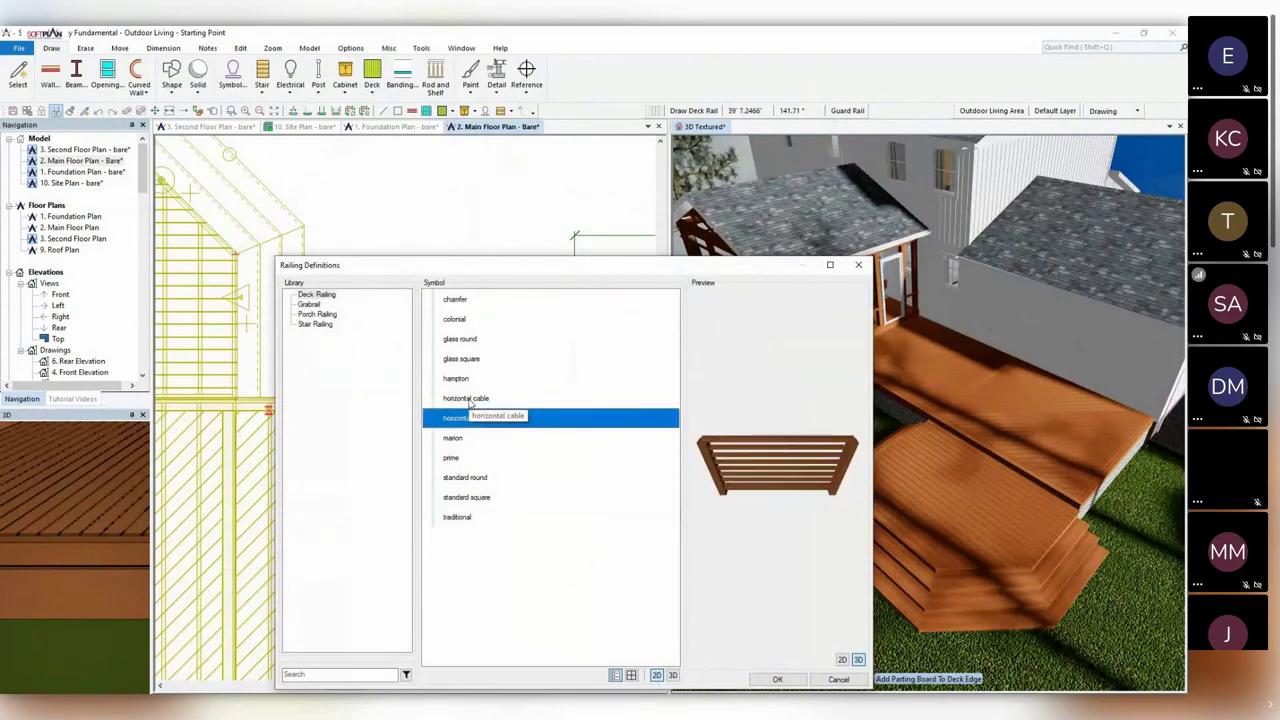
pyautogui.click(468, 399)
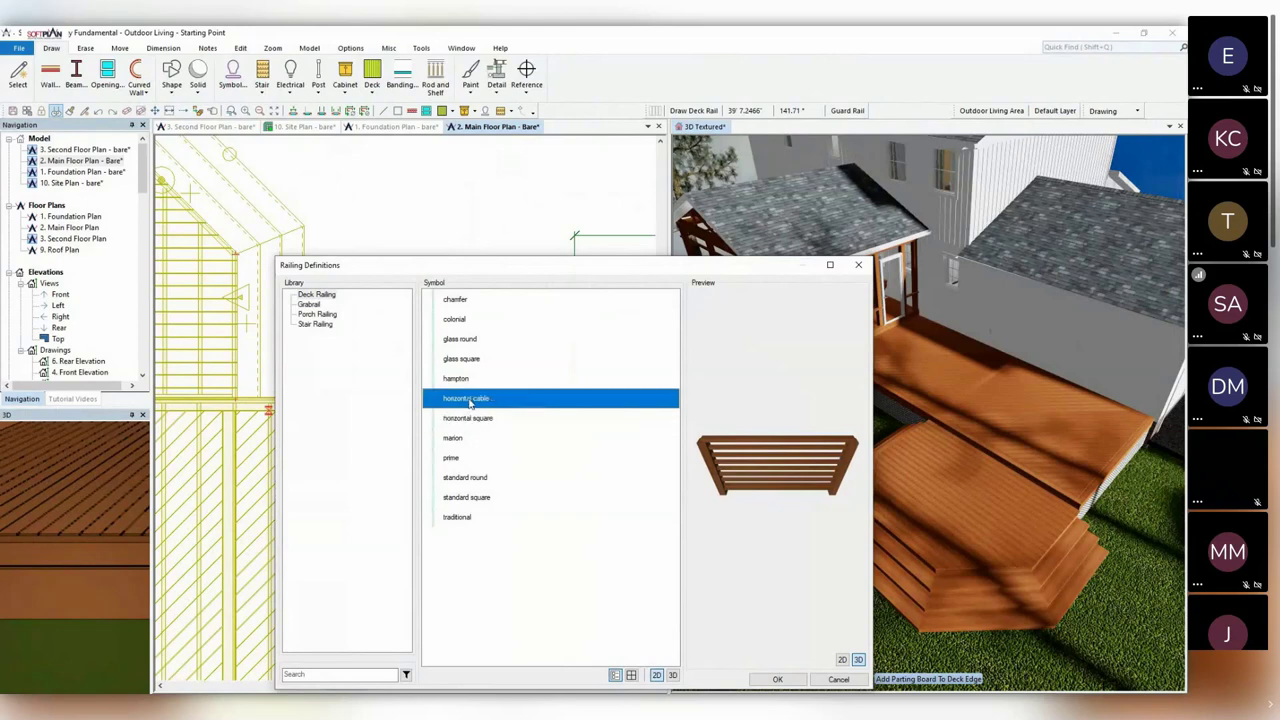
pyautogui.click(779, 680)
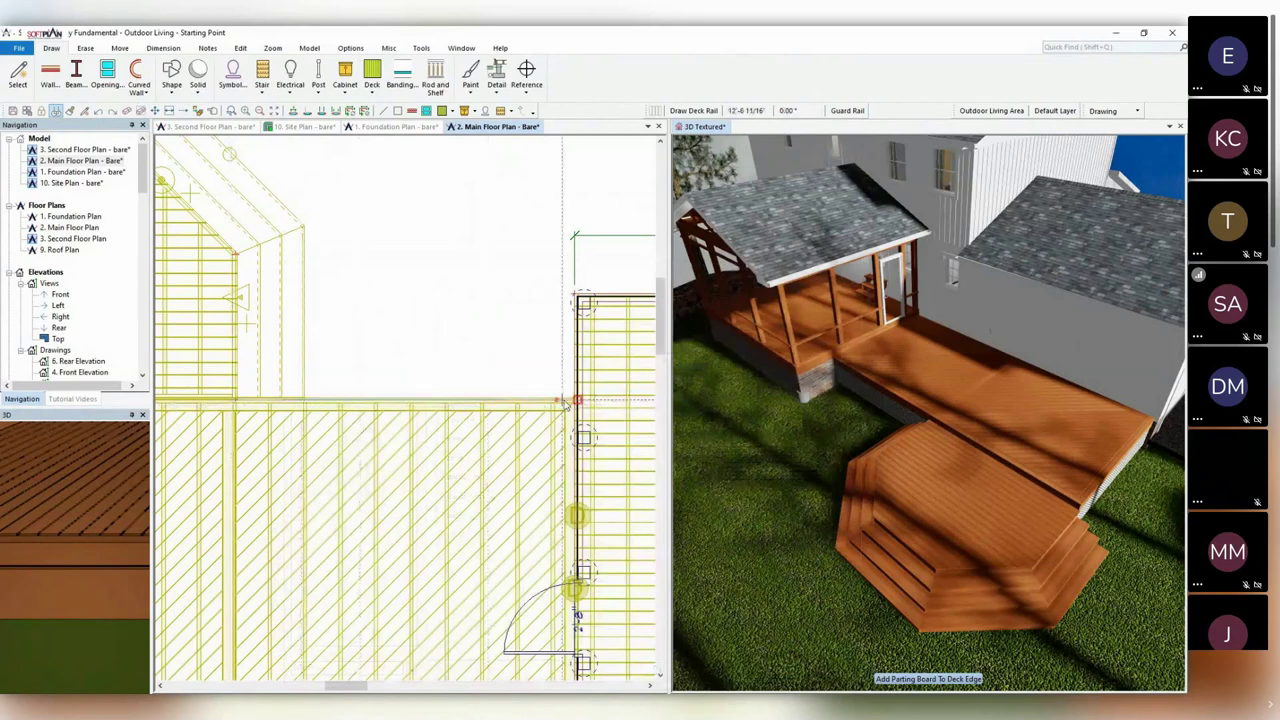
pyautogui.click(563, 403)
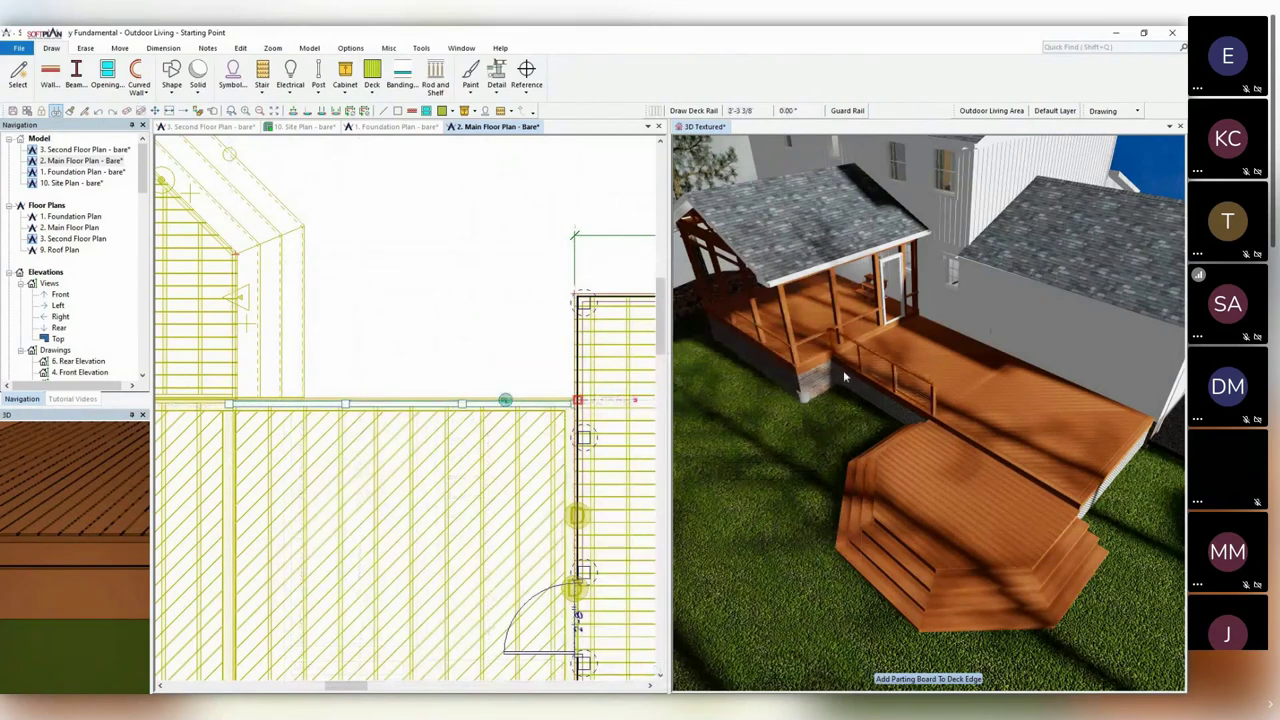
pyautogui.click(706, 137)
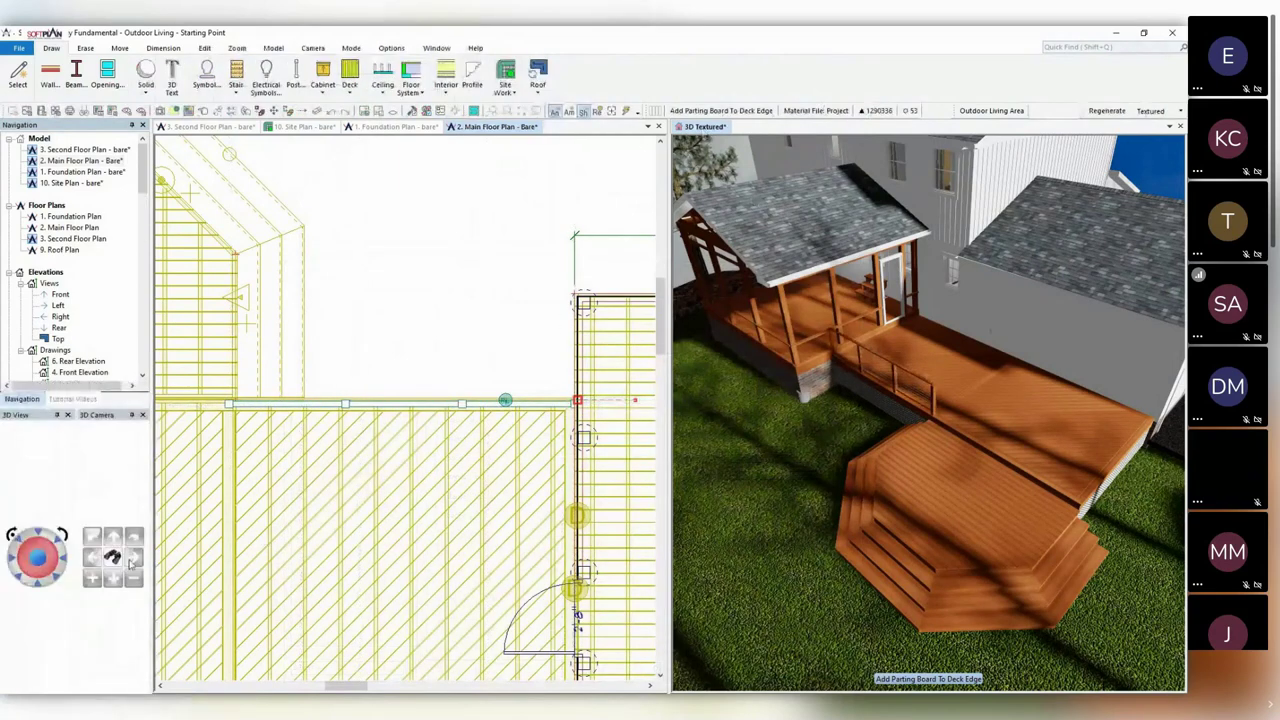
pyautogui.click(866, 362)
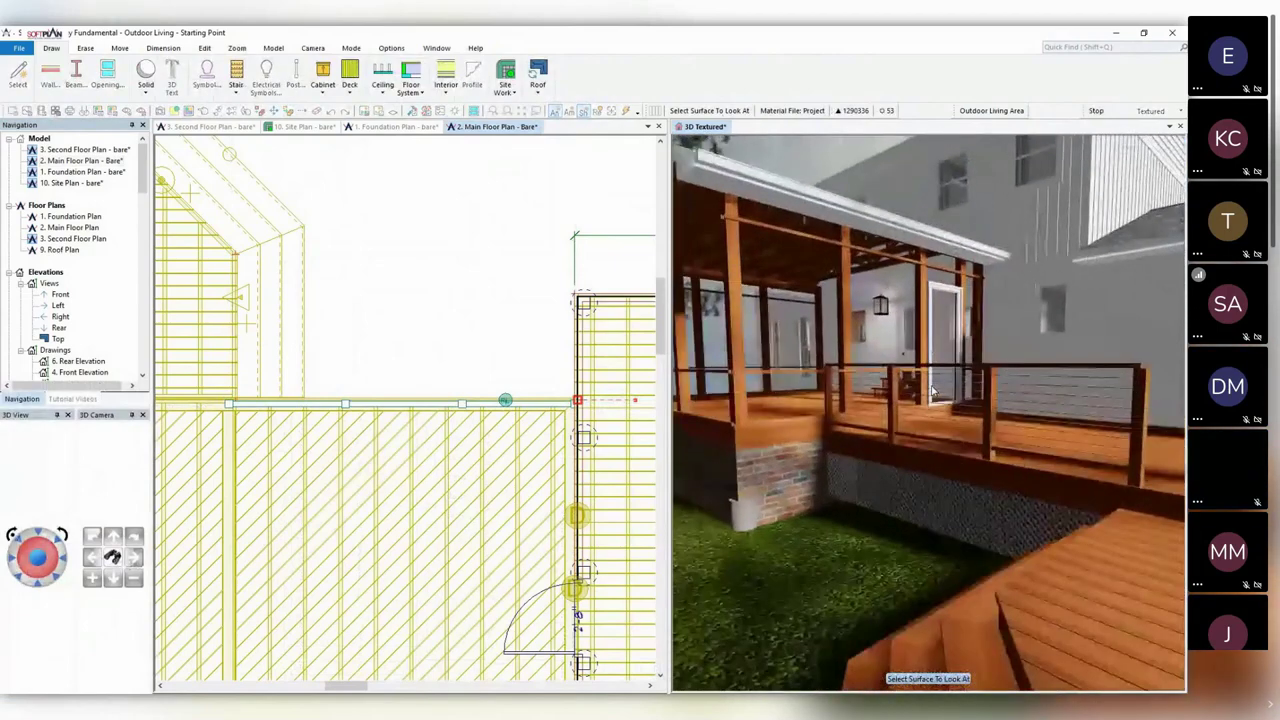
pyautogui.click(463, 274)
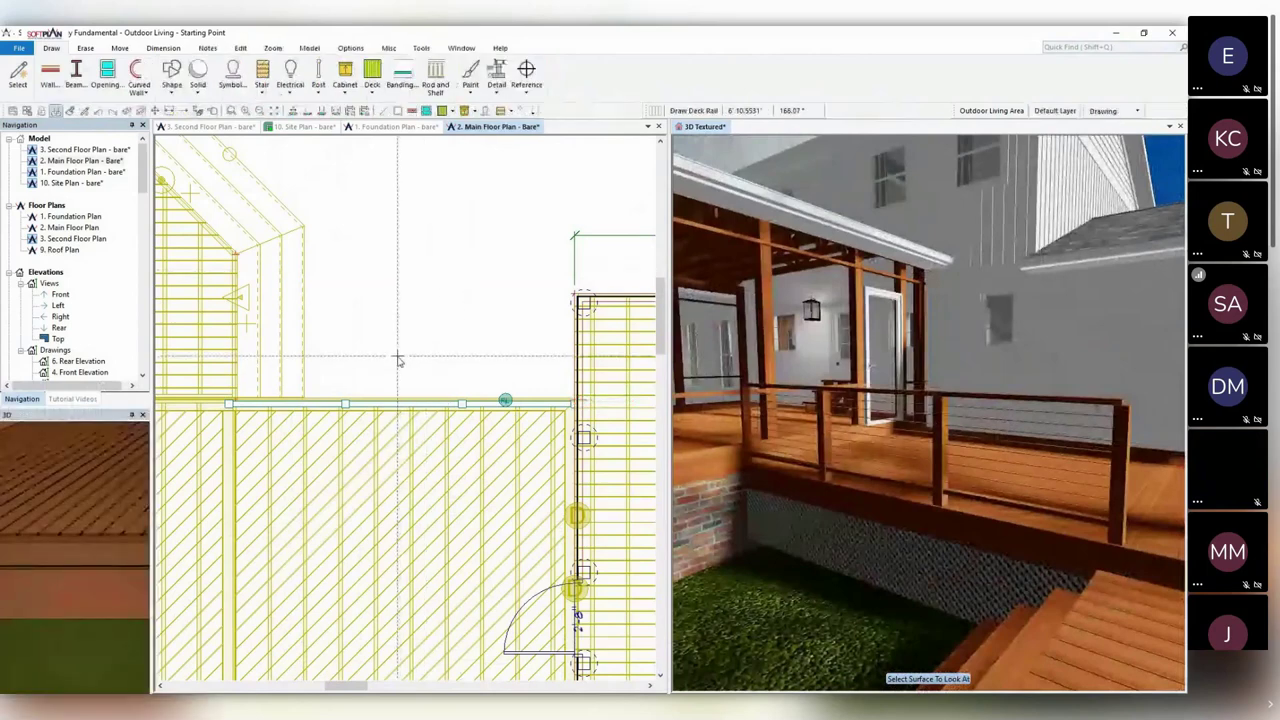
# Edit the new deck railing to use a custom assembly and go through its toerail, handrail and grabrail parts.
pyautogui.rightClick(383, 405)
pyautogui.moveTo(445, 418)
pyautogui.click(528, 413)
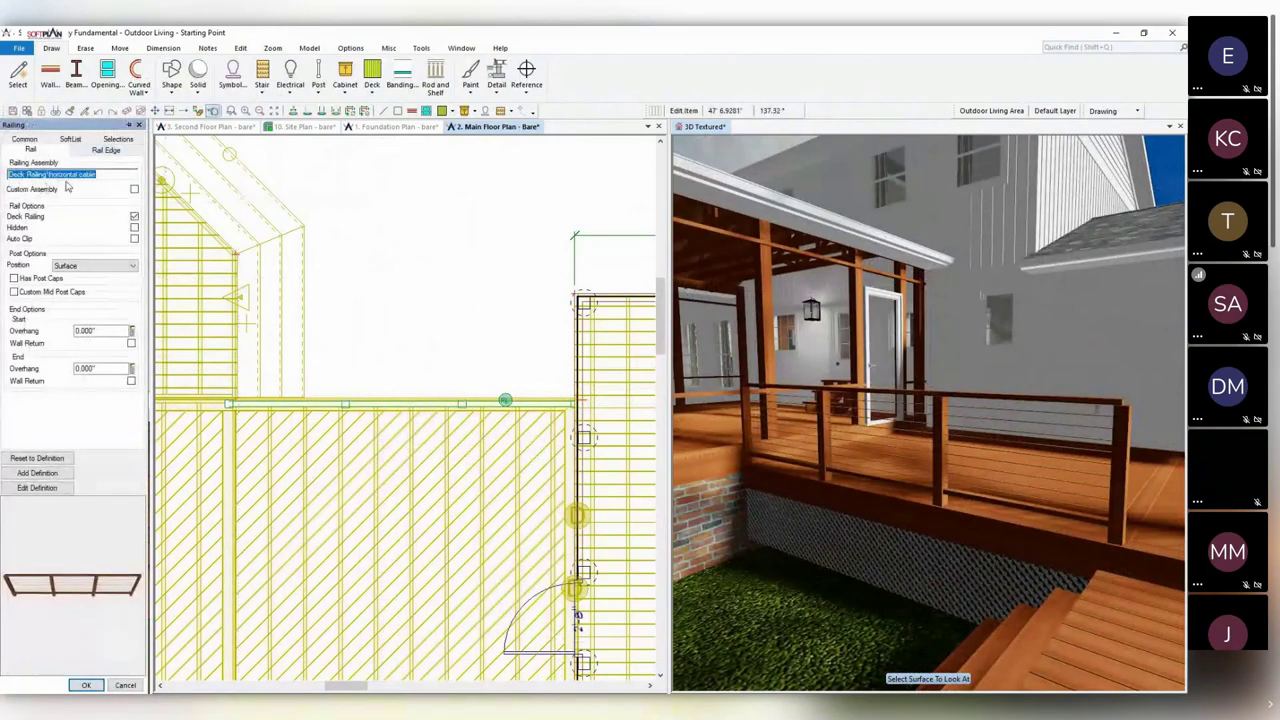
pyautogui.click(135, 189)
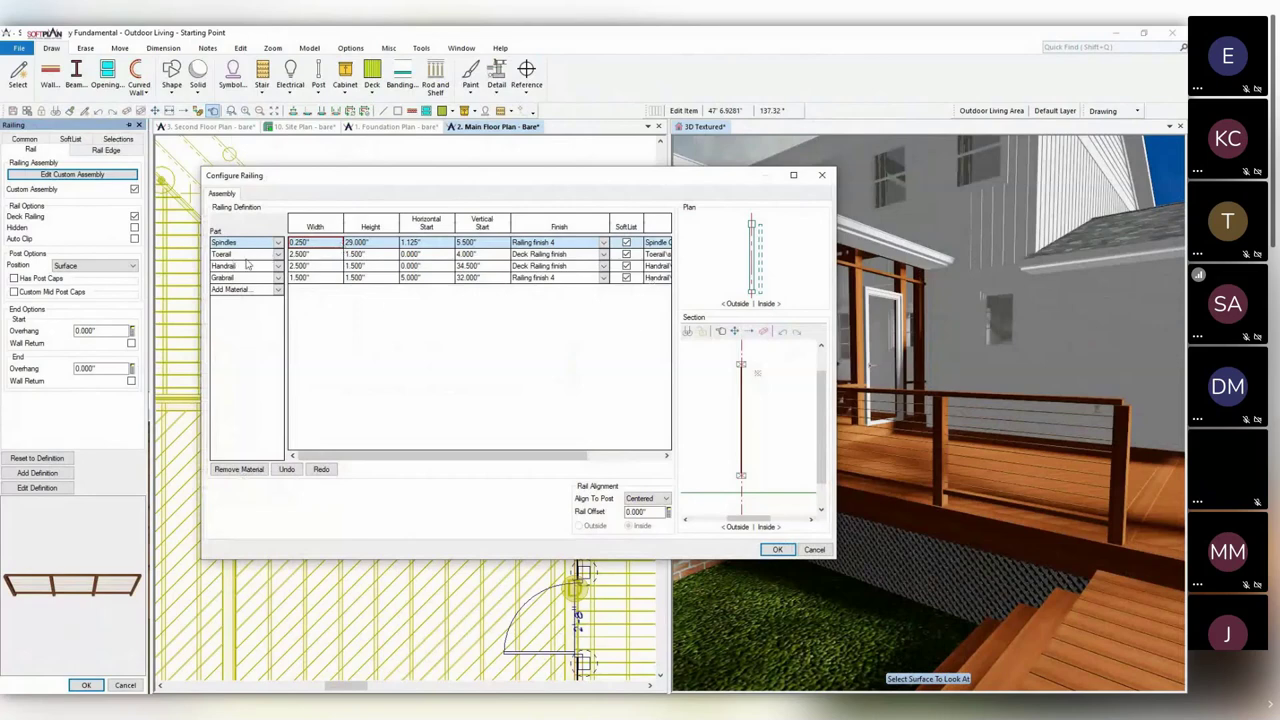
pyautogui.click(242, 259)
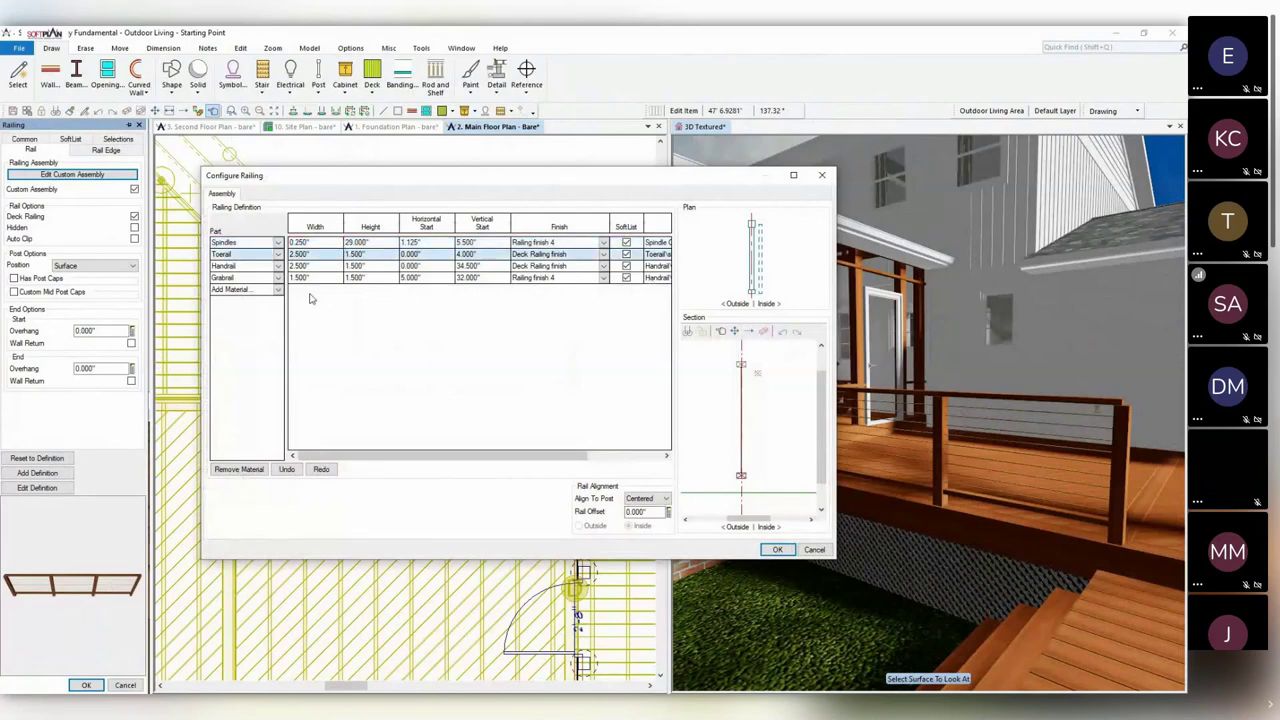
pyautogui.click(244, 267)
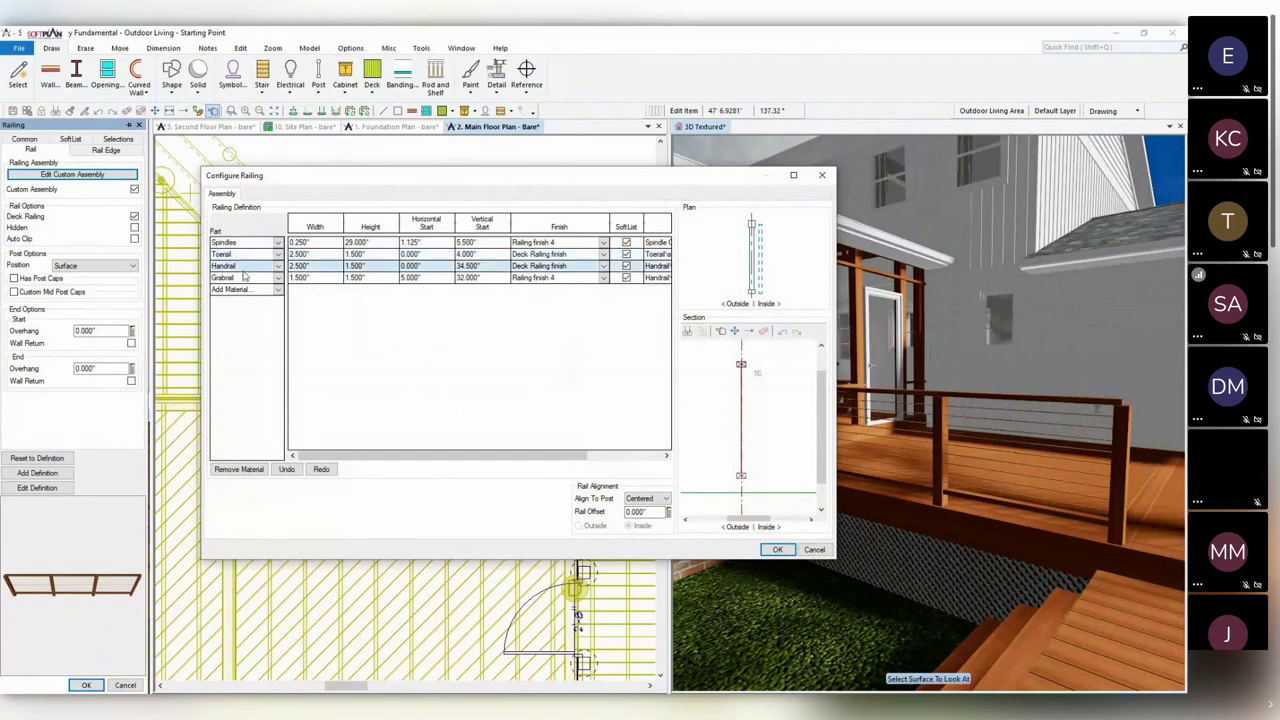
pyautogui.click(245, 279)
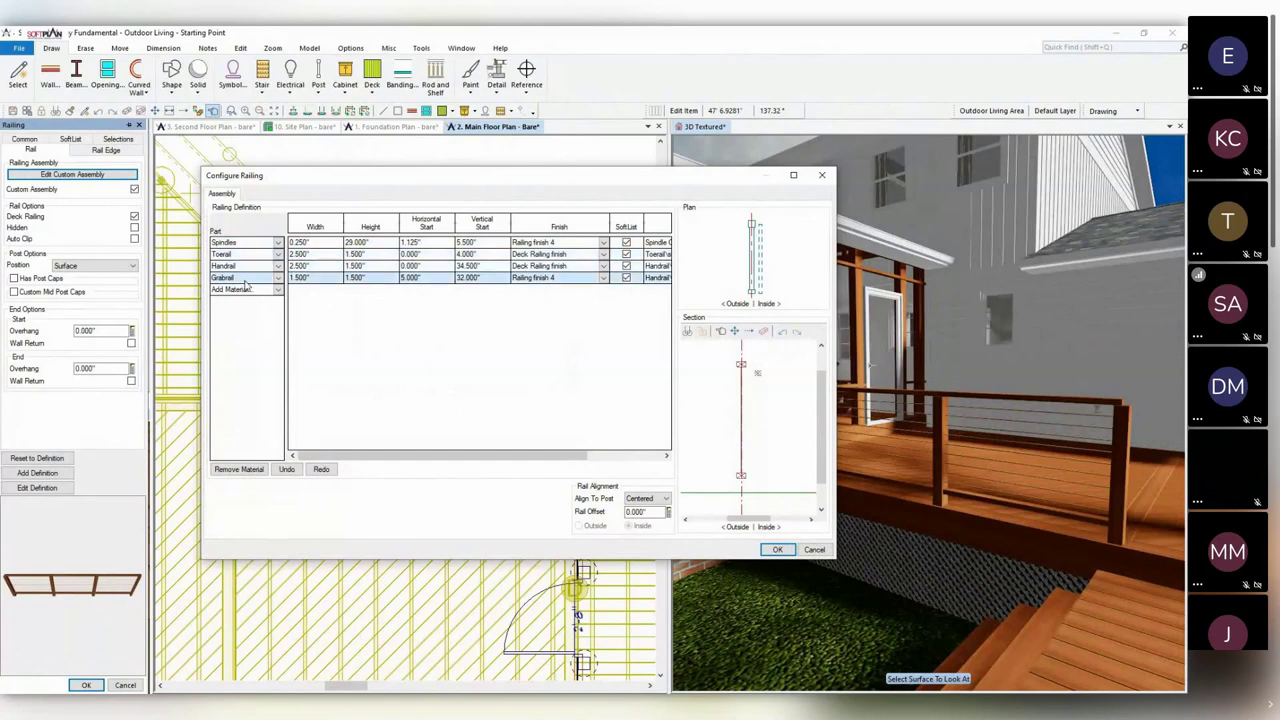
# Add a second Handrail part to the railing assembly and set its width to 4".
pyautogui.click(279, 290)
pyautogui.click(279, 290)
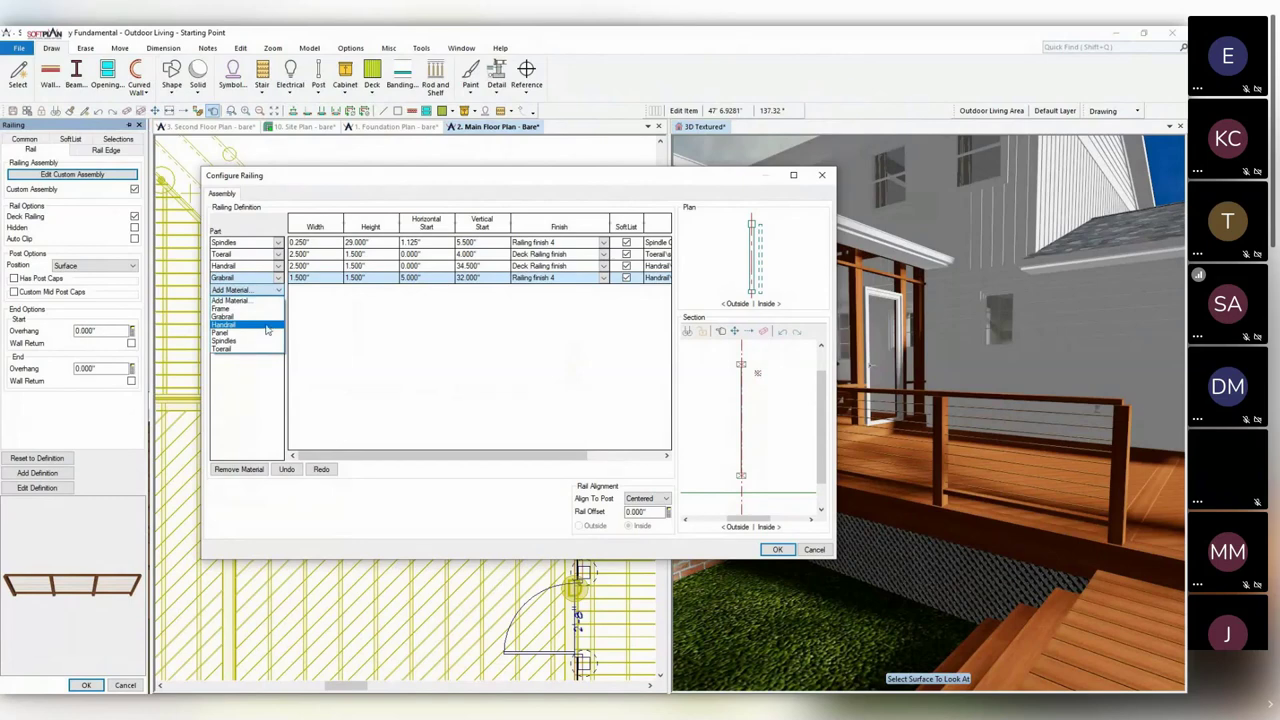
pyautogui.click(267, 327)
pyautogui.click(321, 290)
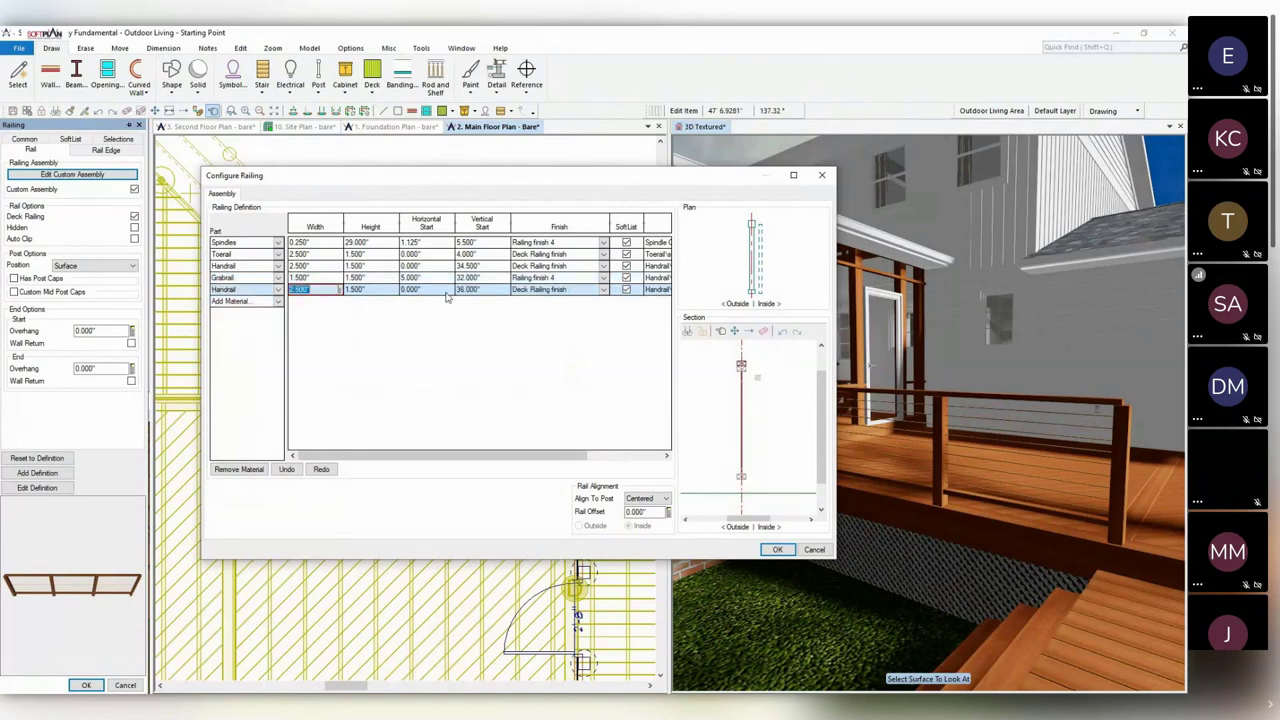
pyautogui.write('4.5')
pyautogui.press('Return')
pyautogui.click(340, 279)
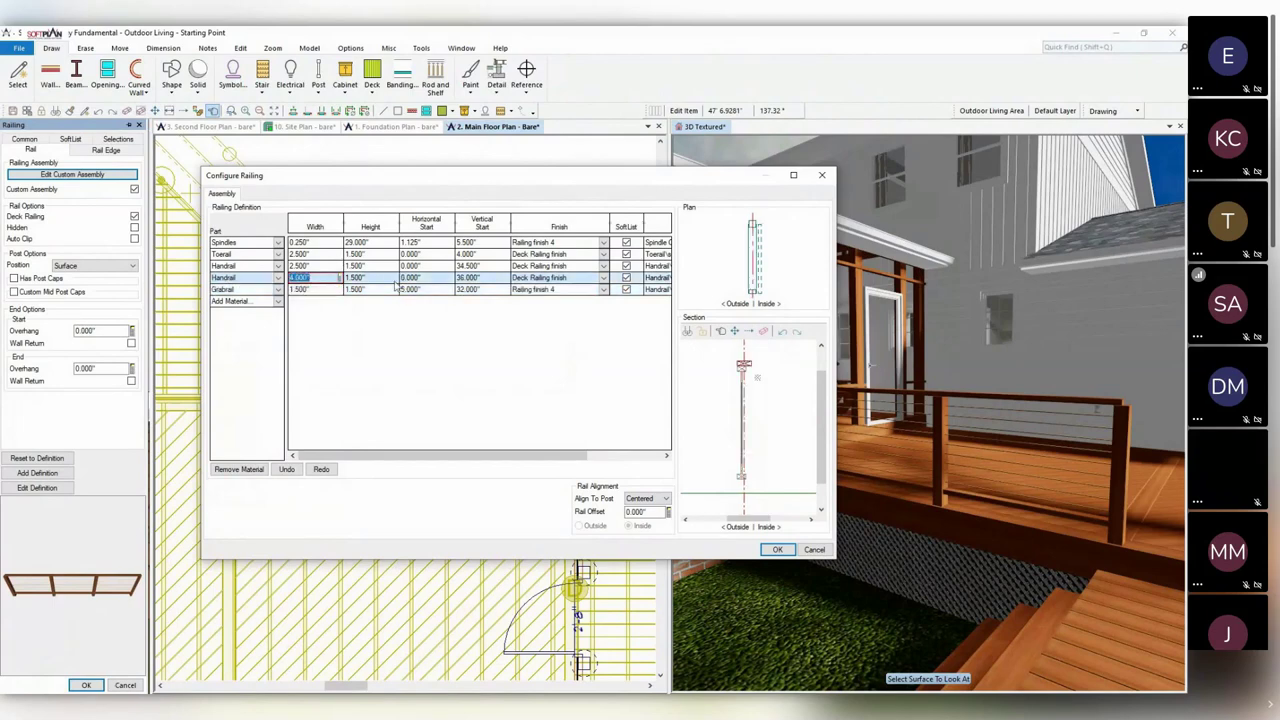
pyautogui.write('4')
pyautogui.press('Return')
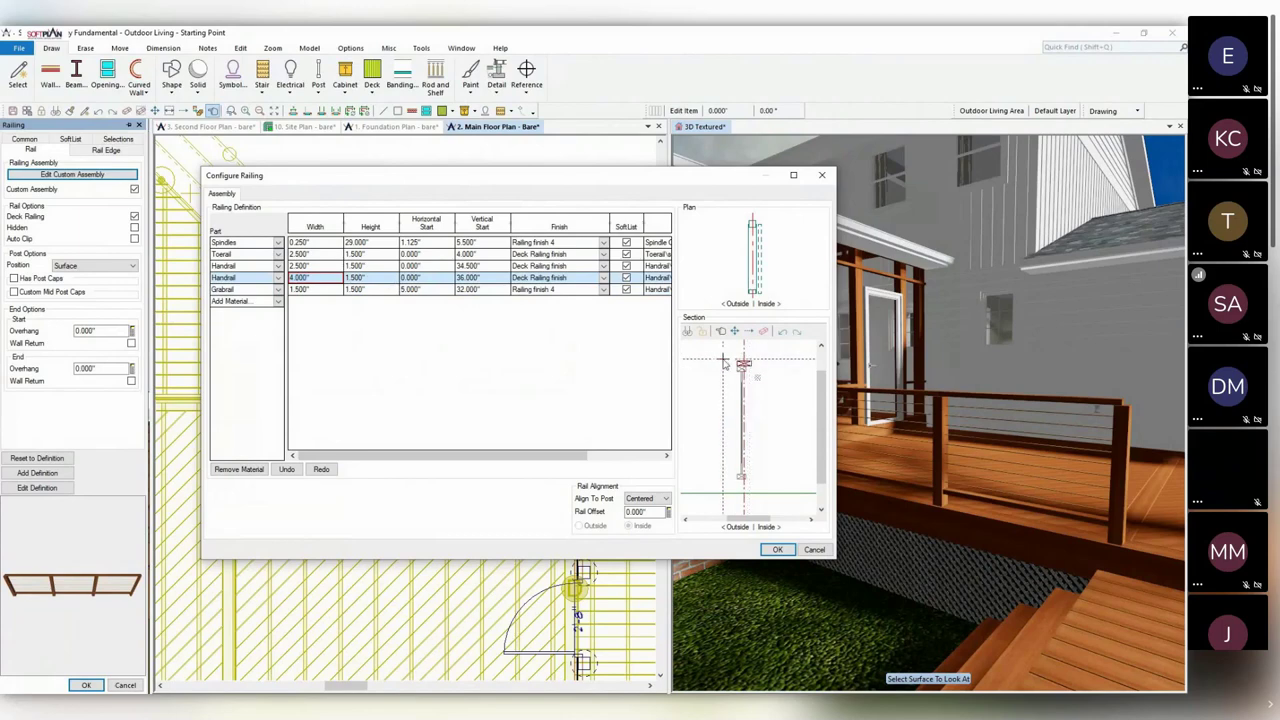
# Move the 4" handrail in the section view to a vertical start of 35.75" and a horizontal start of 0.5".
pyautogui.click(734, 330)
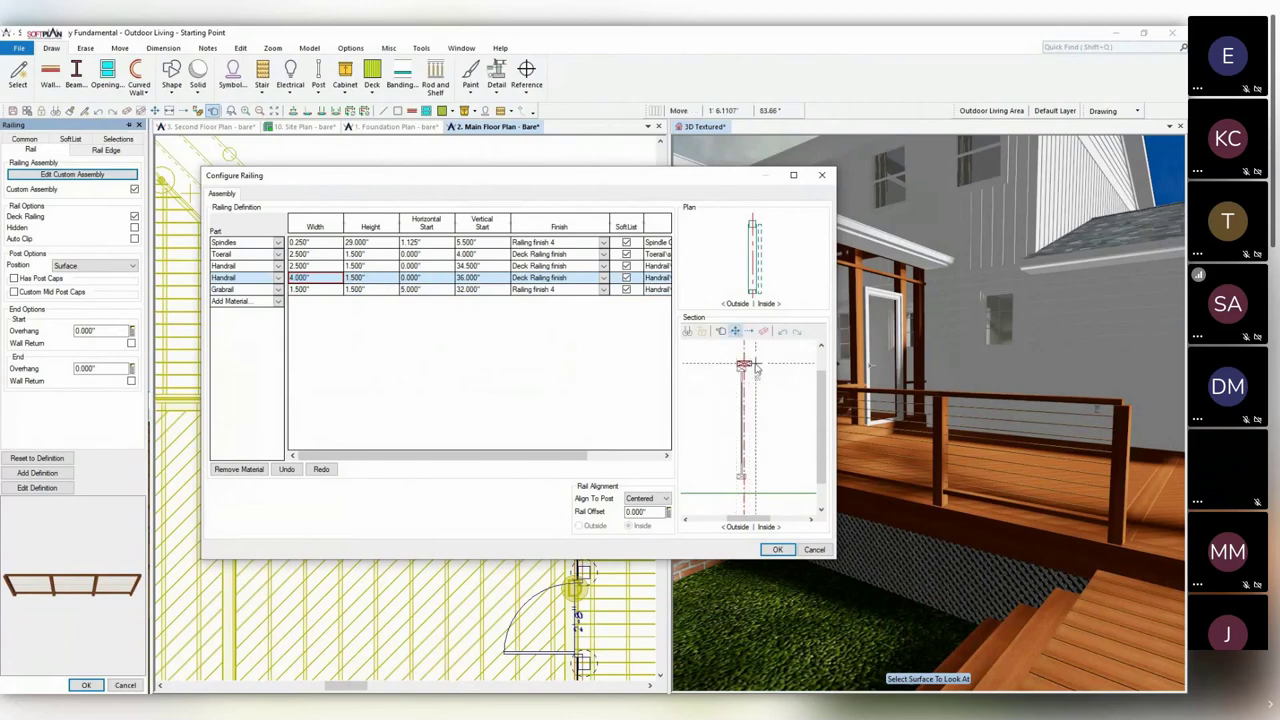
pyautogui.click(751, 364)
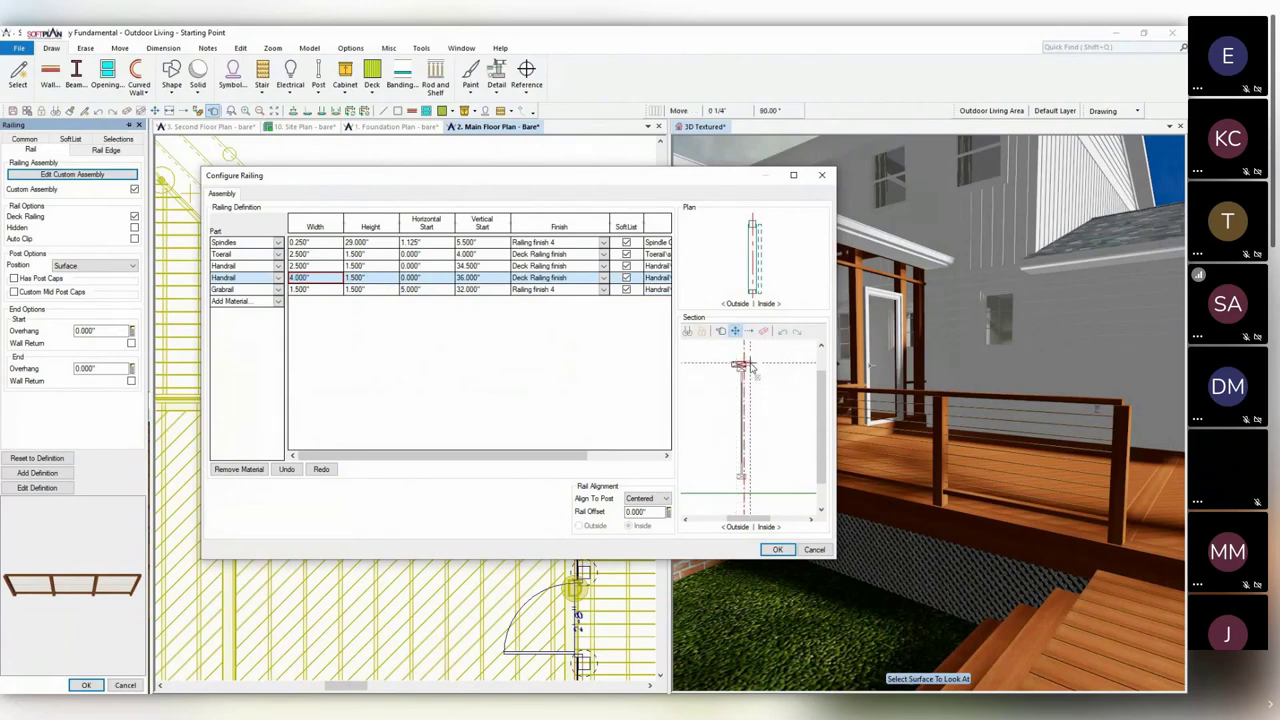
pyautogui.click(751, 364)
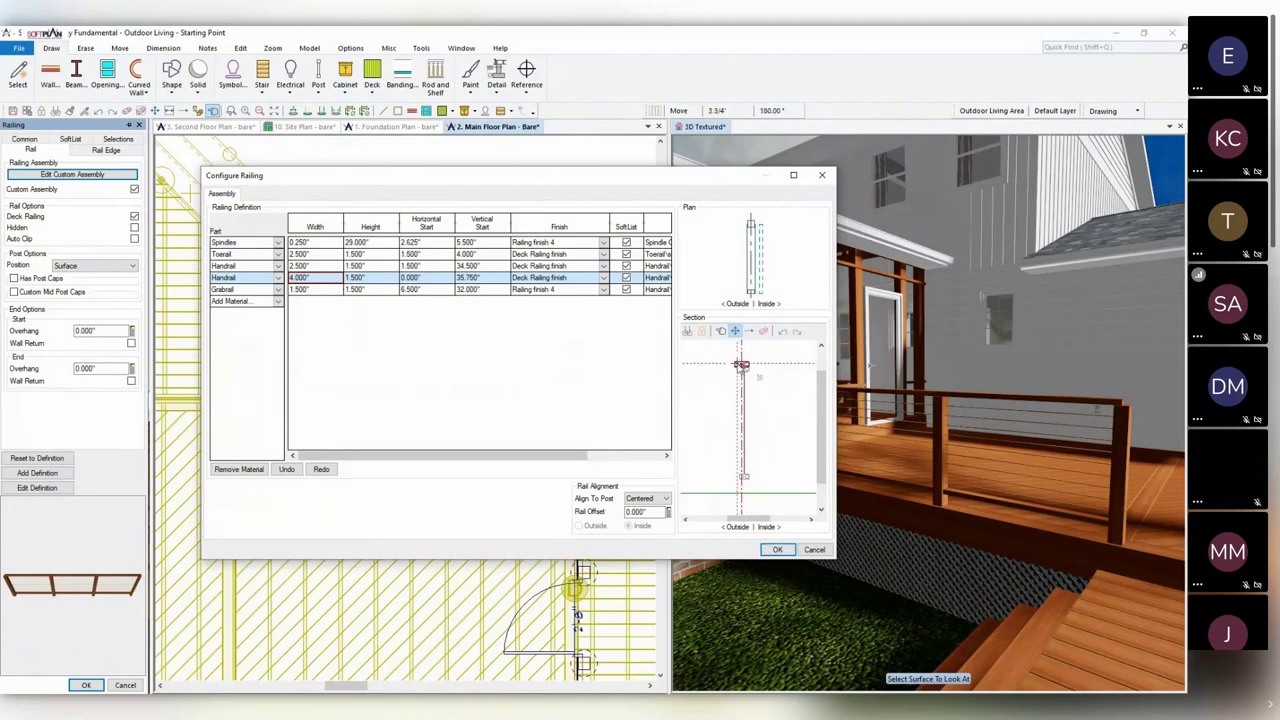
pyautogui.click(738, 363)
pyautogui.click(745, 364)
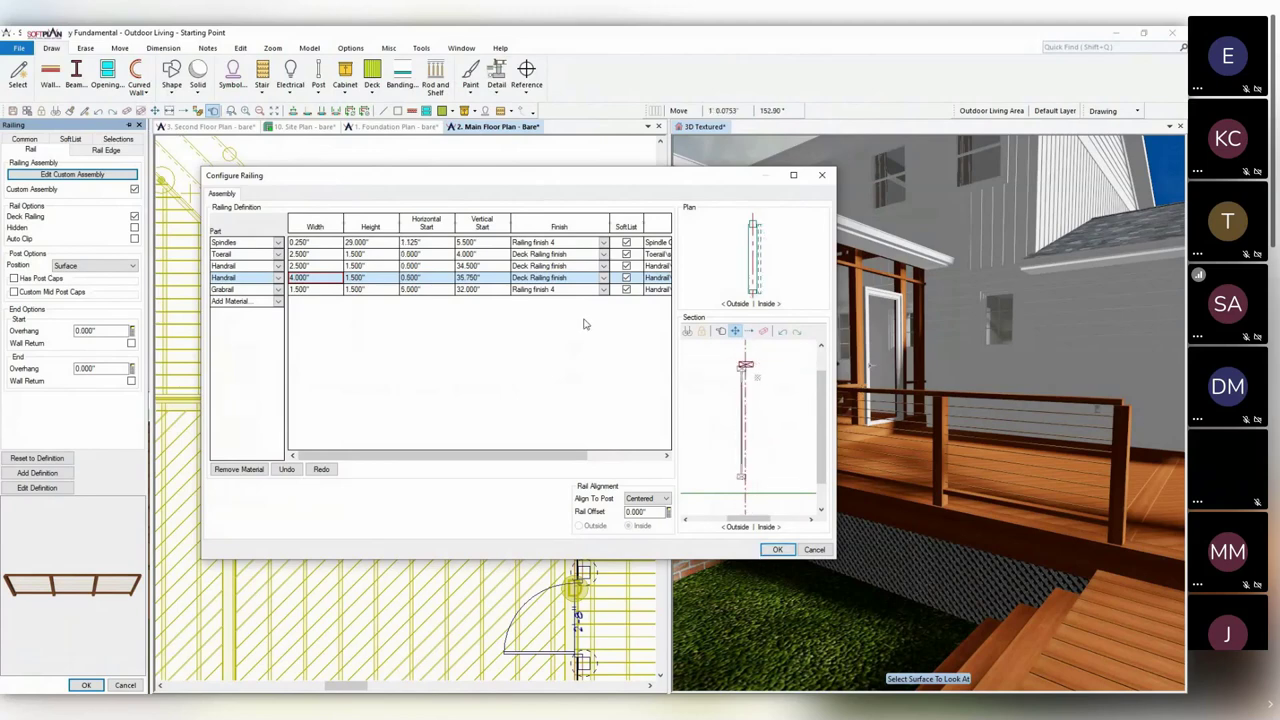
# Try a 1" horizontal start for the 4" handrail, and set it back to 0".
pyautogui.click(433, 279)
pyautogui.write('1')
pyautogui.press('Return')
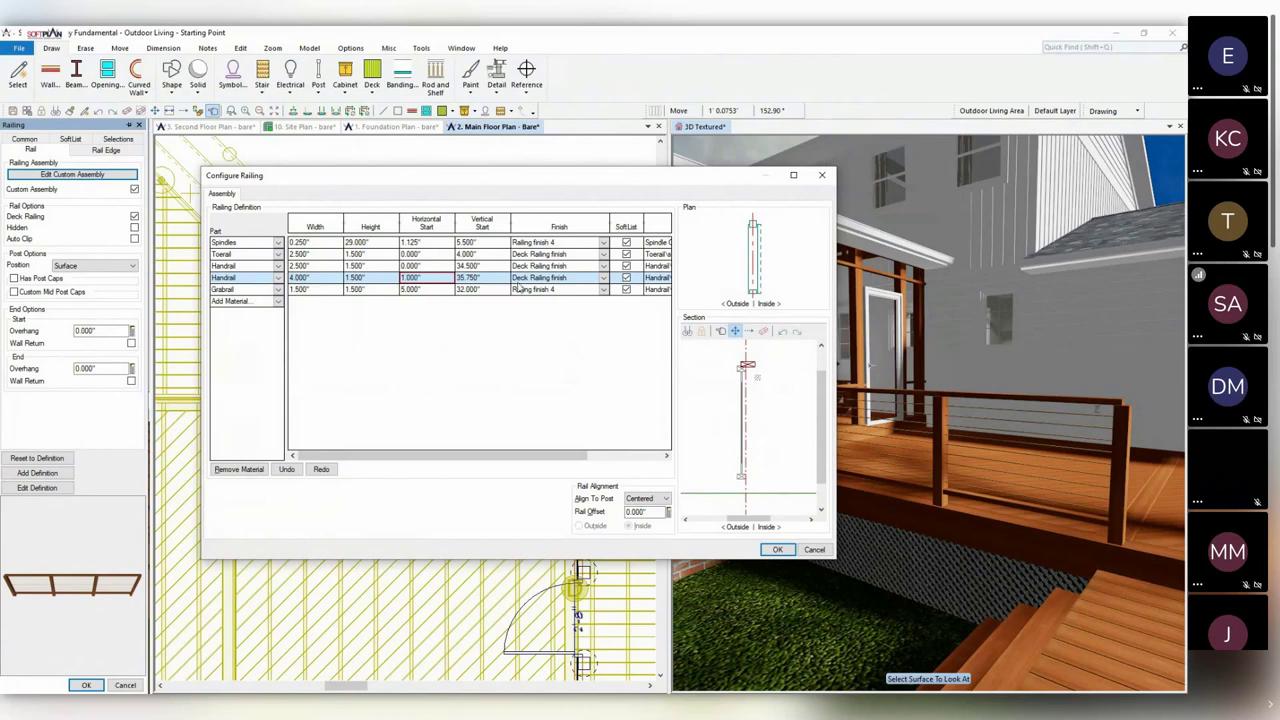
pyautogui.click(441, 279)
pyautogui.write('0')
pyautogui.press('Return')
# Shift the 4" handrail outward in the section so the other rails start 1.5" farther in, and apply the custom assembly.
pyautogui.click(735, 332)
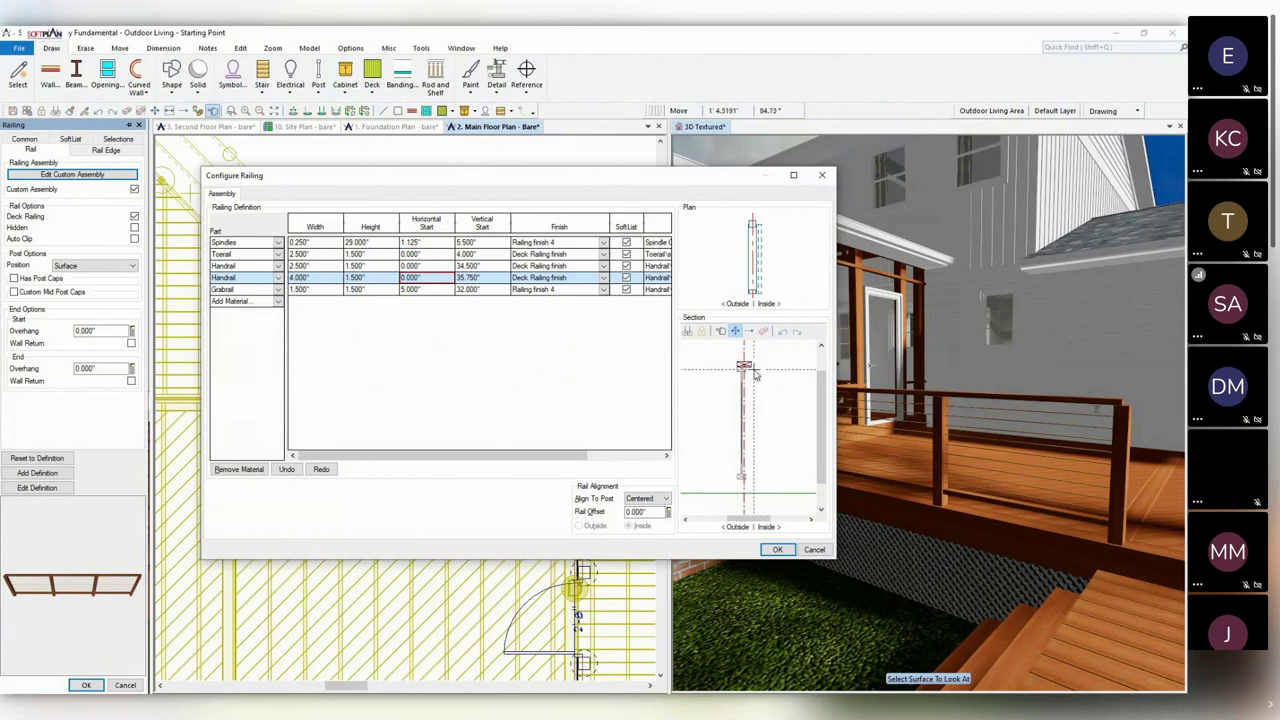
pyautogui.click(751, 365)
pyautogui.click(747, 365)
pyautogui.moveTo(748, 368); pyautogui.dragTo(747, 367)
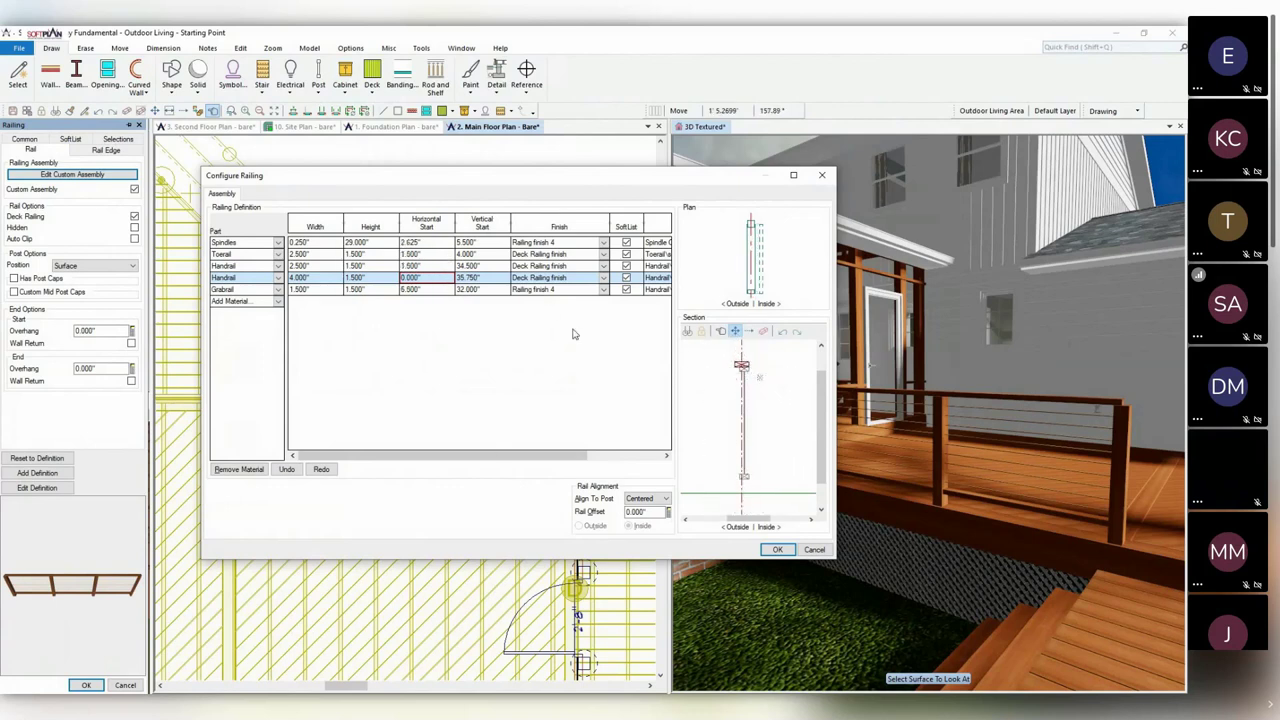
pyautogui.click(778, 551)
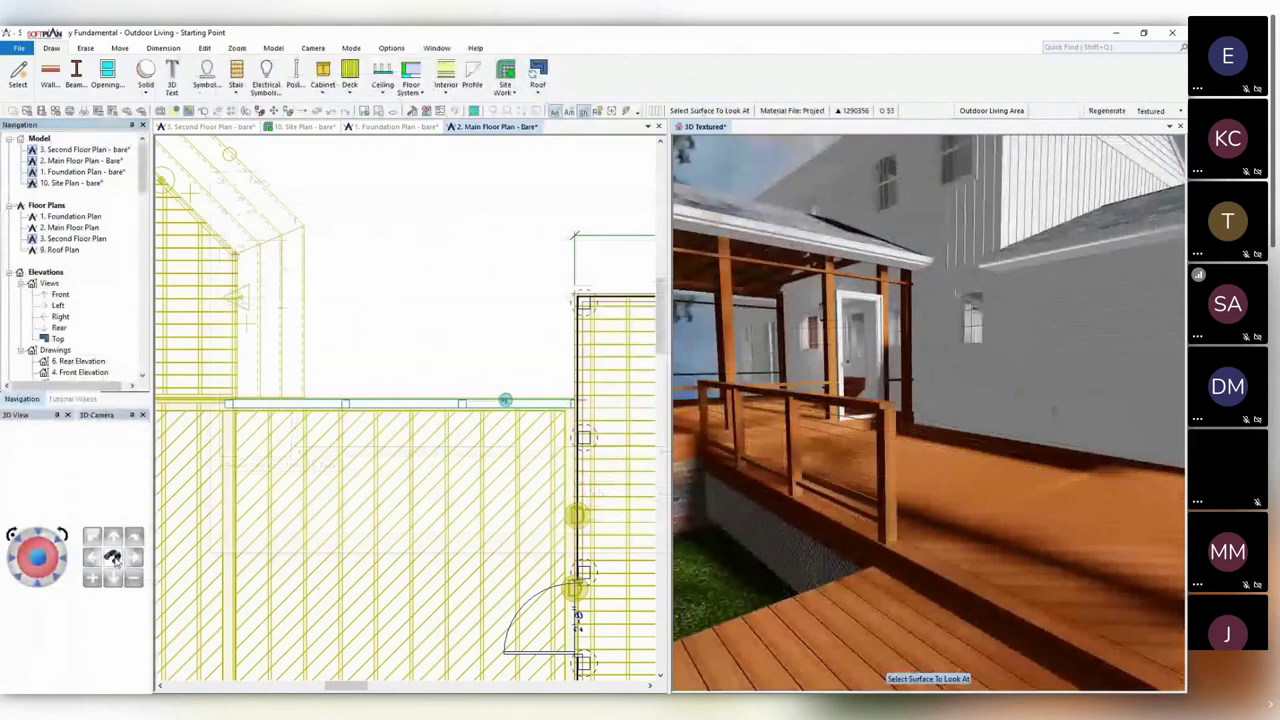
# Set the height of the cable railing's end post beside the stair platform to 3' 2".
pyautogui.click(879, 416)
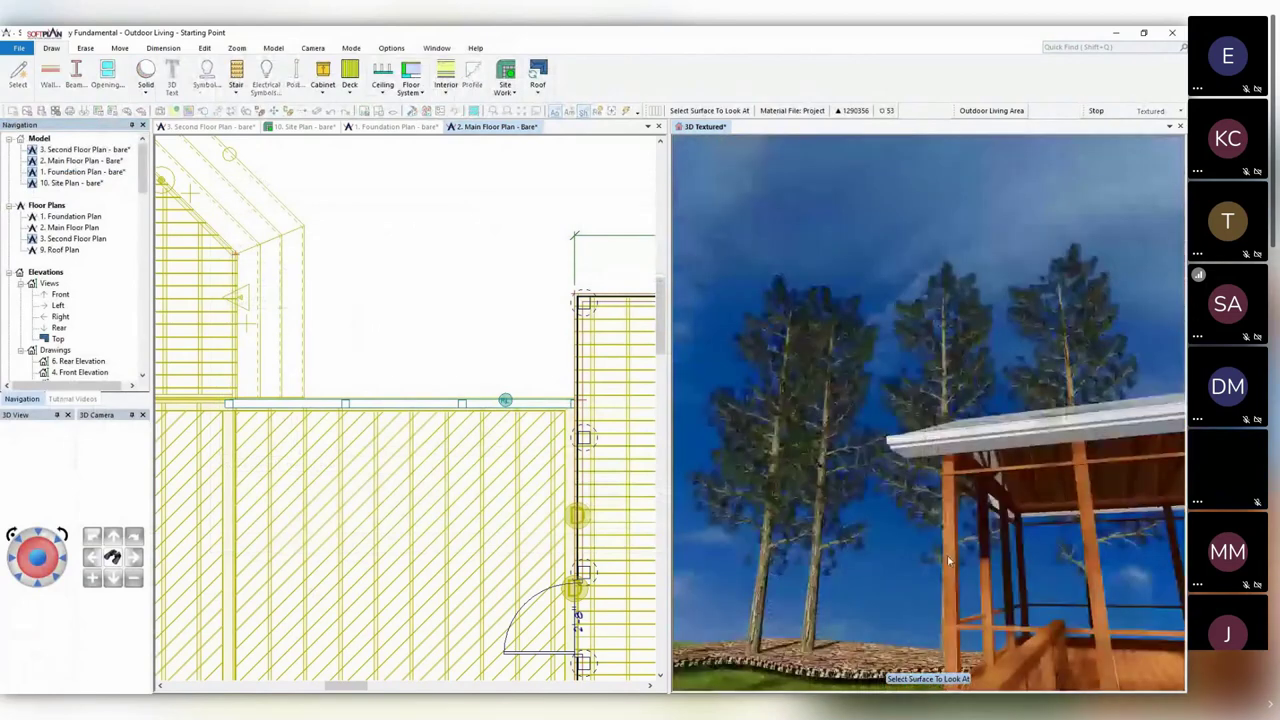
pyautogui.click(140, 573)
pyautogui.click(140, 573)
pyautogui.click(925, 437)
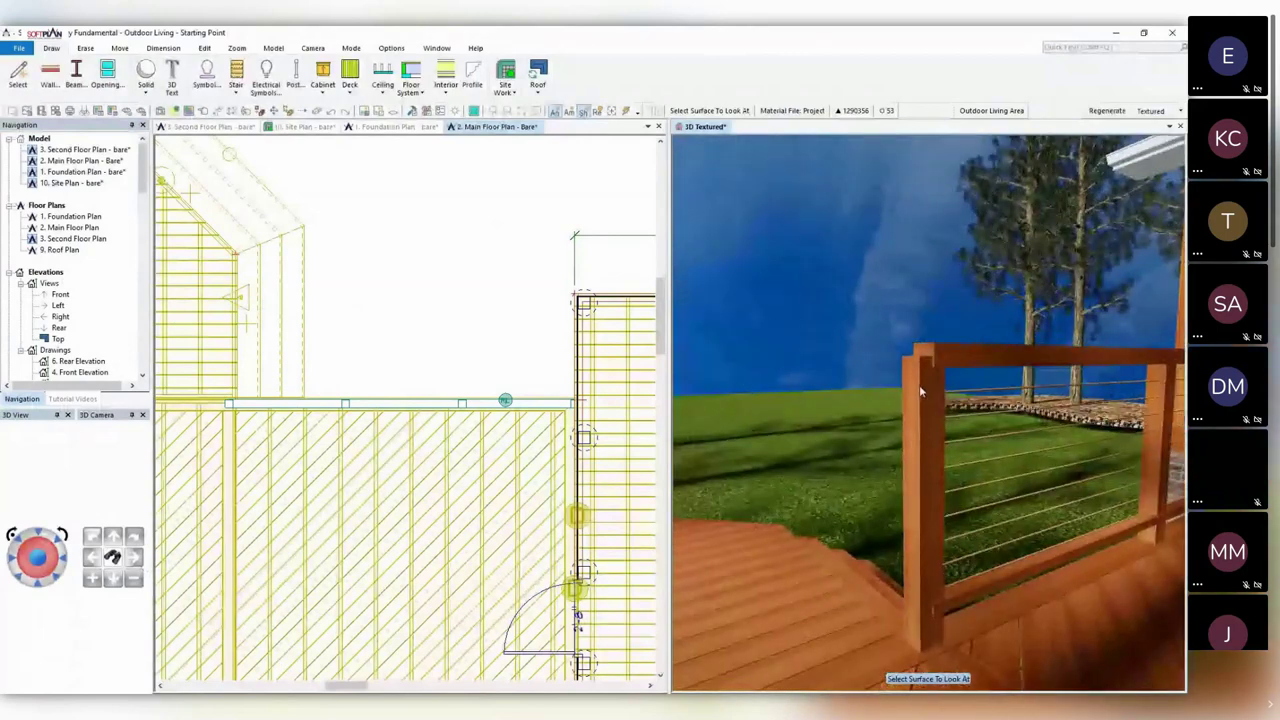
pyautogui.rightClick(920, 387)
pyautogui.click(943, 411)
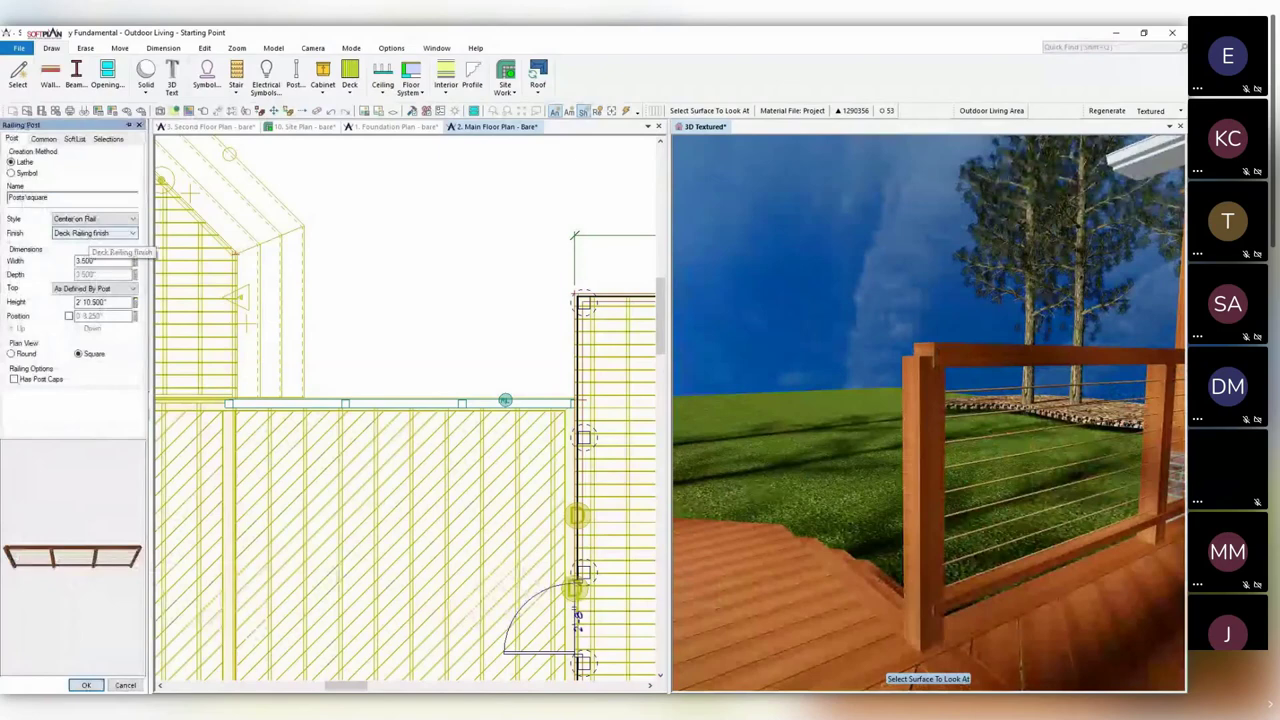
pyautogui.click(105, 302)
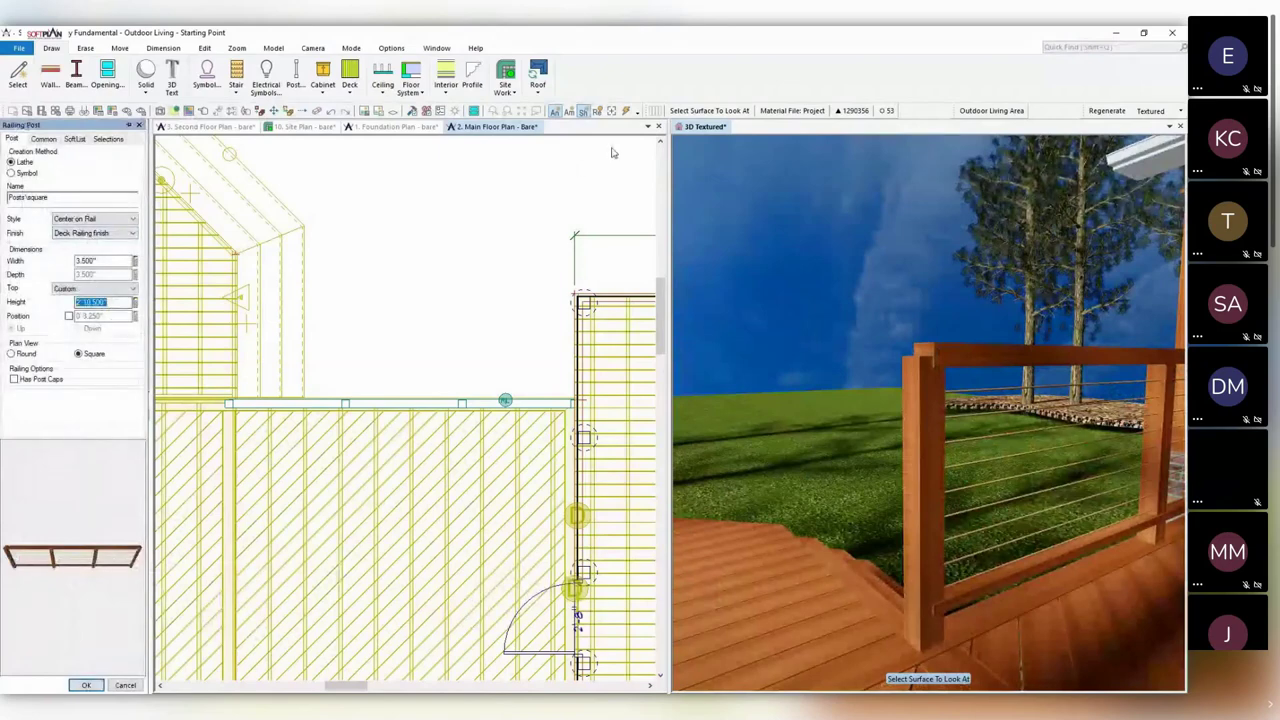
pyautogui.write("3'2")
pyautogui.press('Tab')
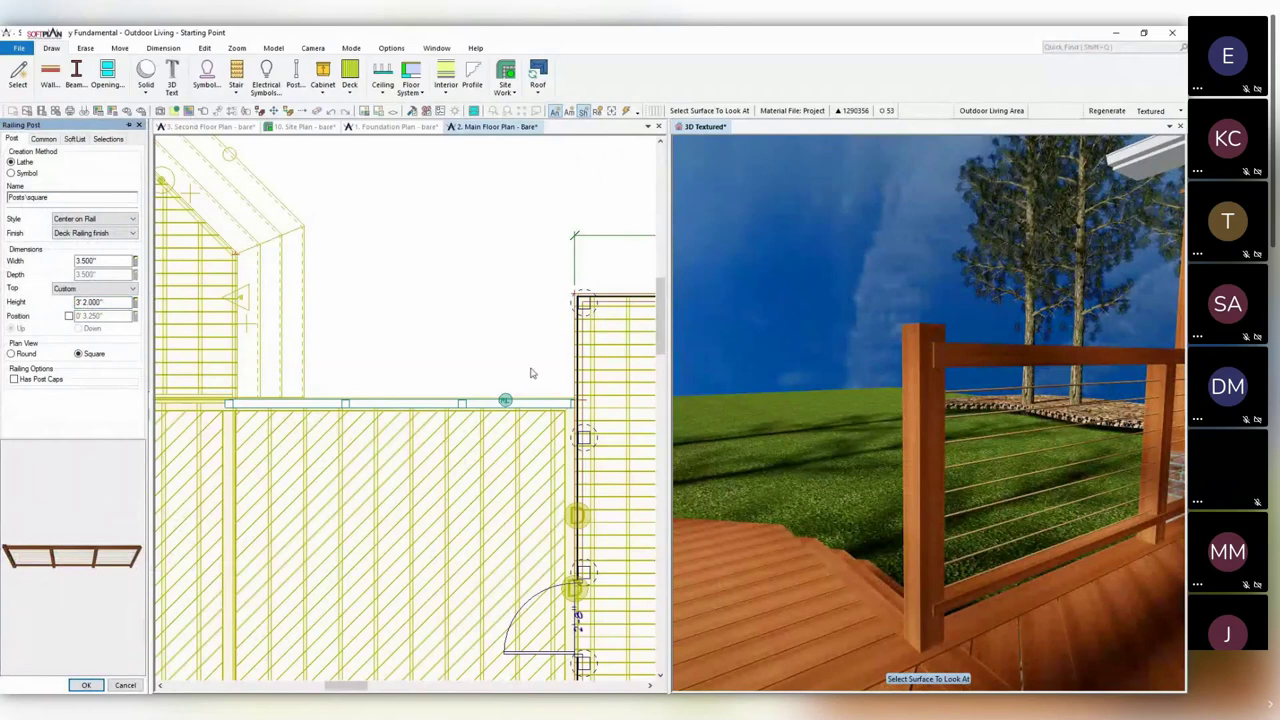
# Enable post caps on the railing post and assign the "post cap light-round" symbol, keeping the Center on Rail style.
pyautogui.click(110, 220)
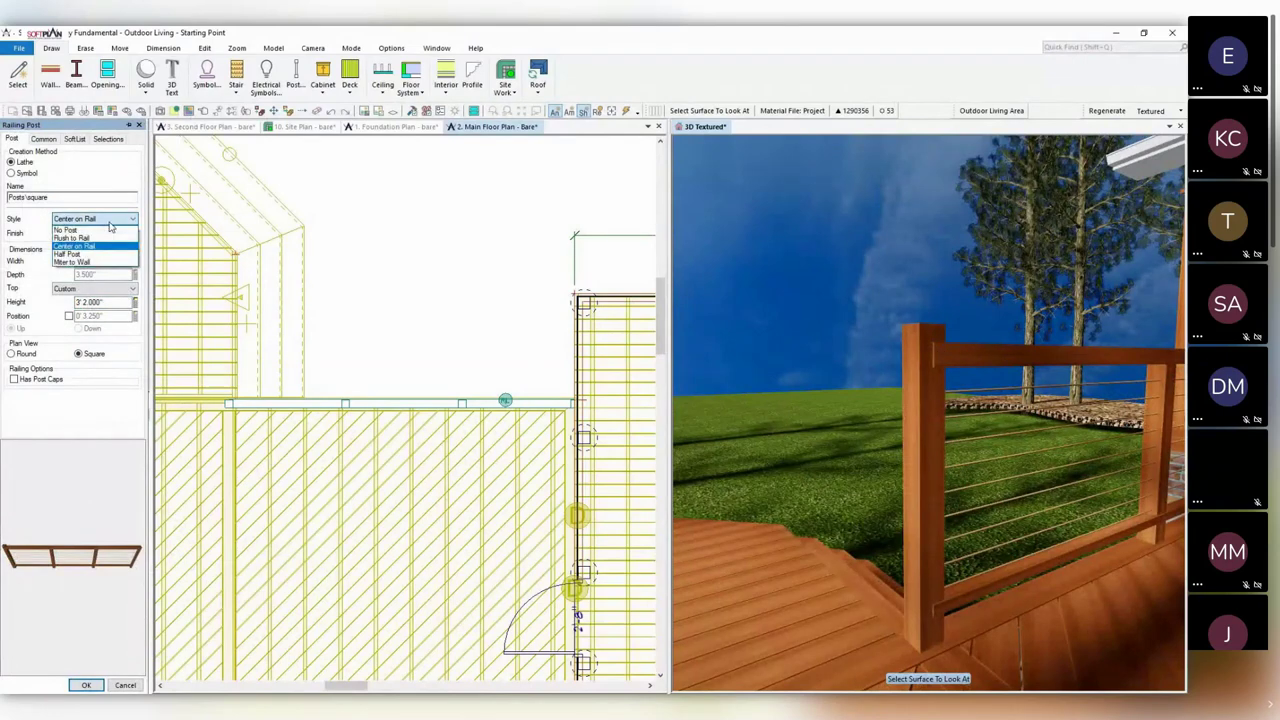
pyautogui.click(109, 224)
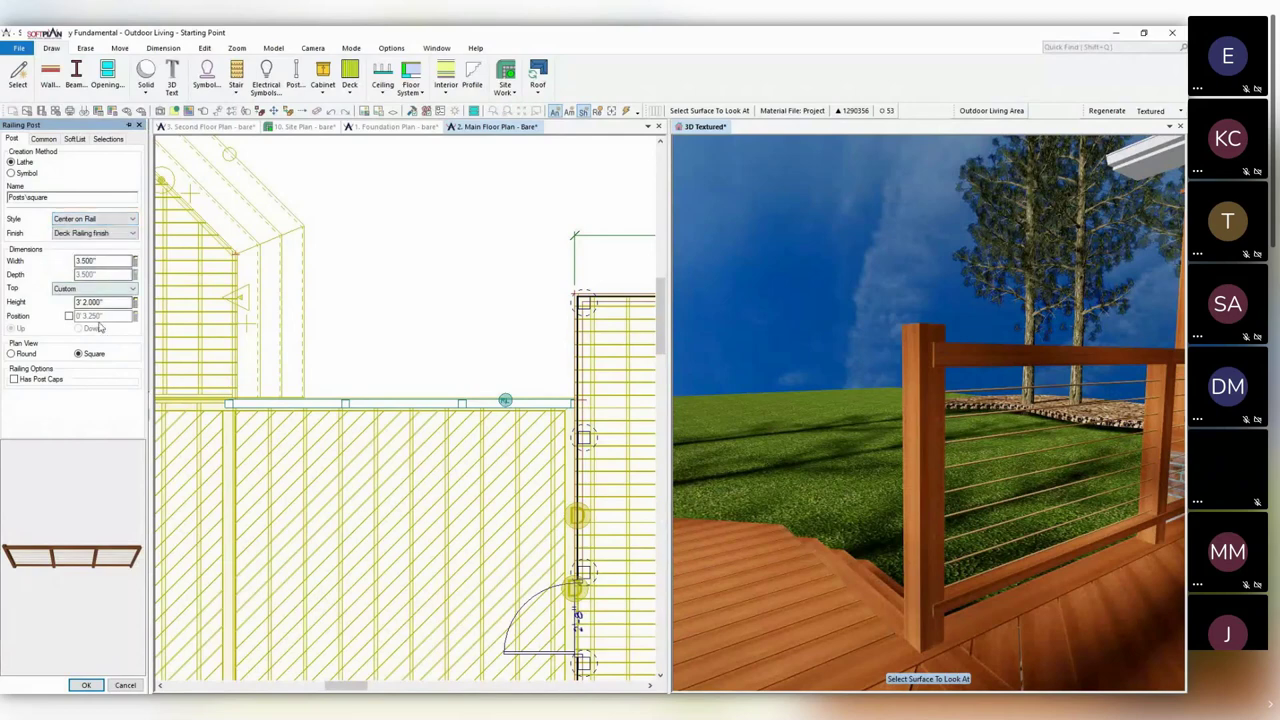
pyautogui.click(28, 380)
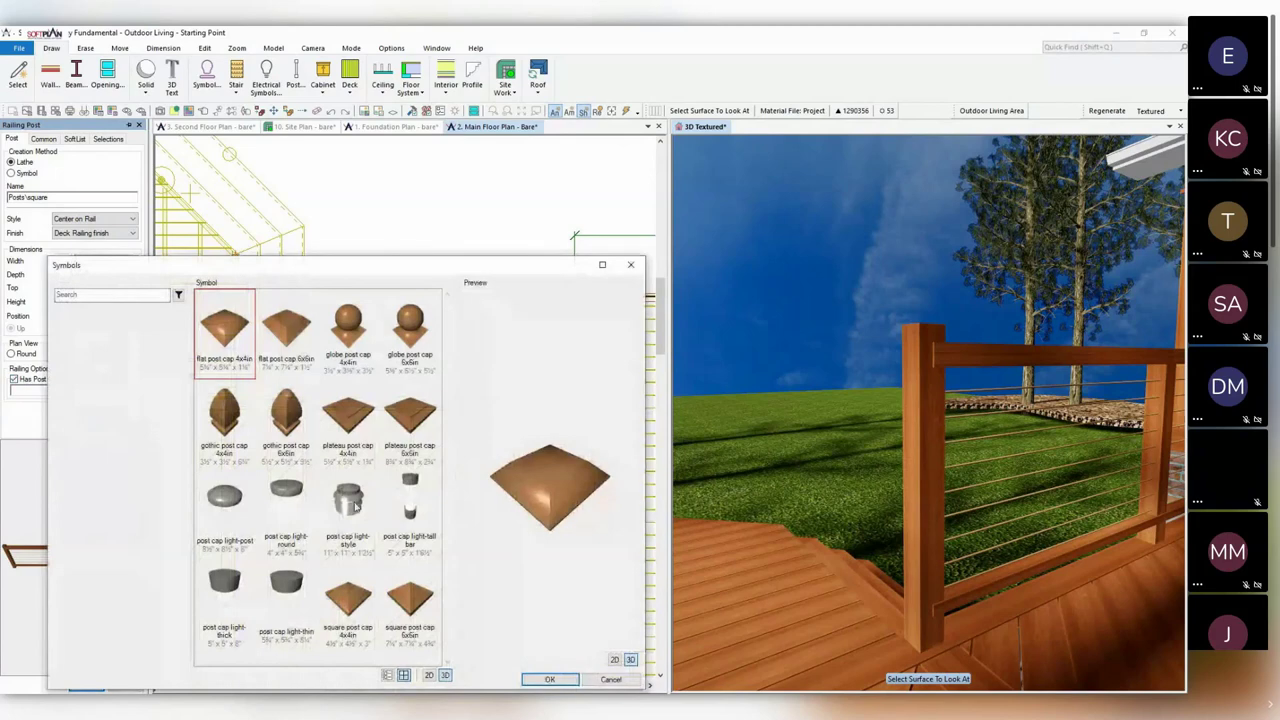
pyautogui.click(288, 505)
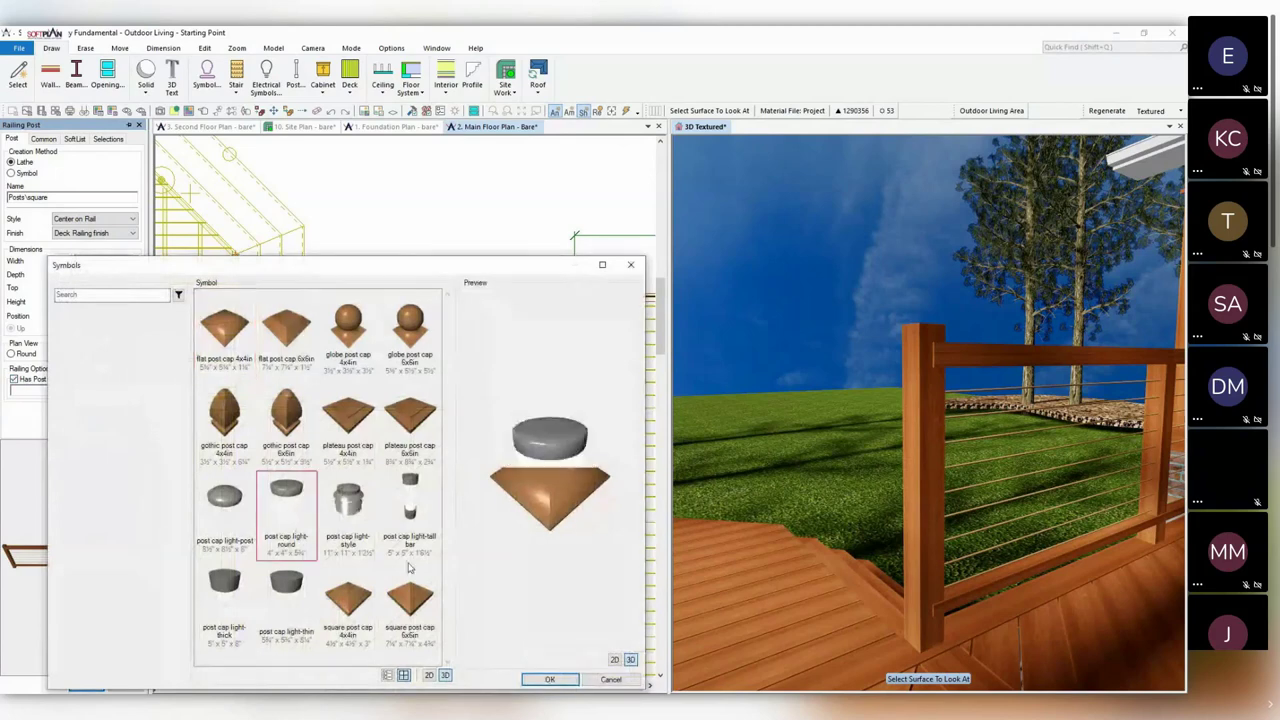
pyautogui.click(549, 679)
pyautogui.click(910, 433)
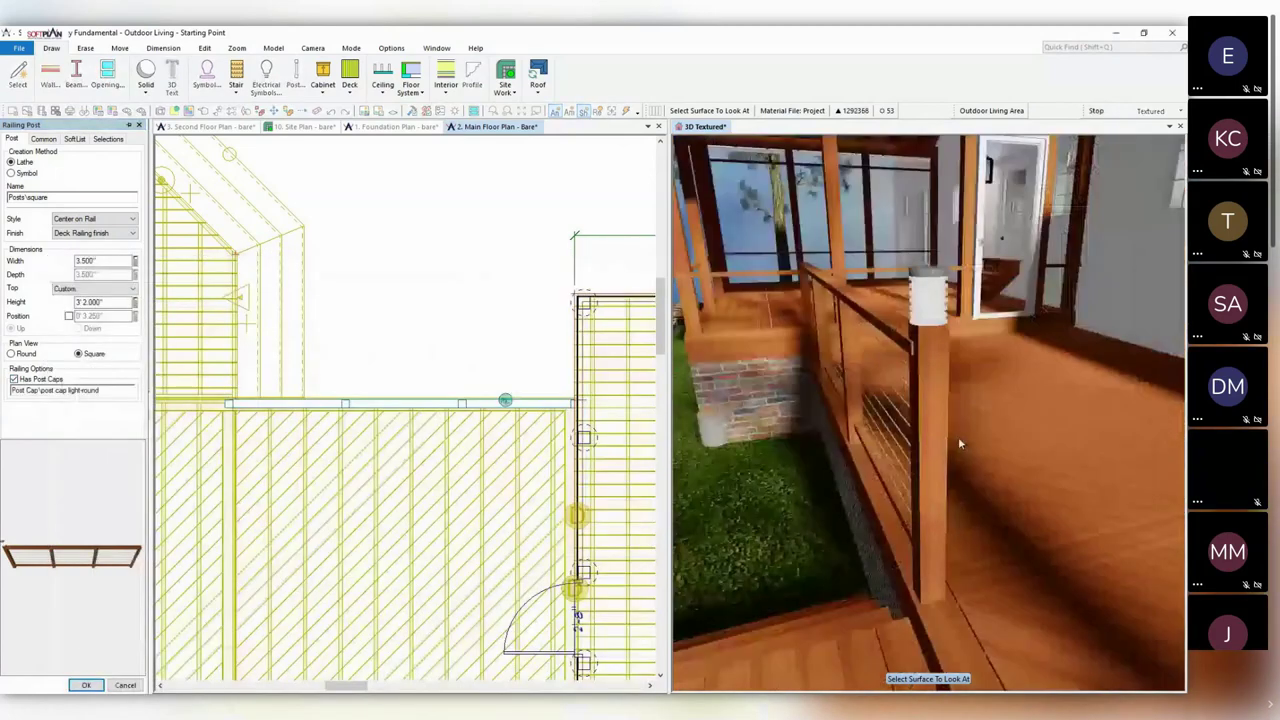
pyautogui.click(963, 442)
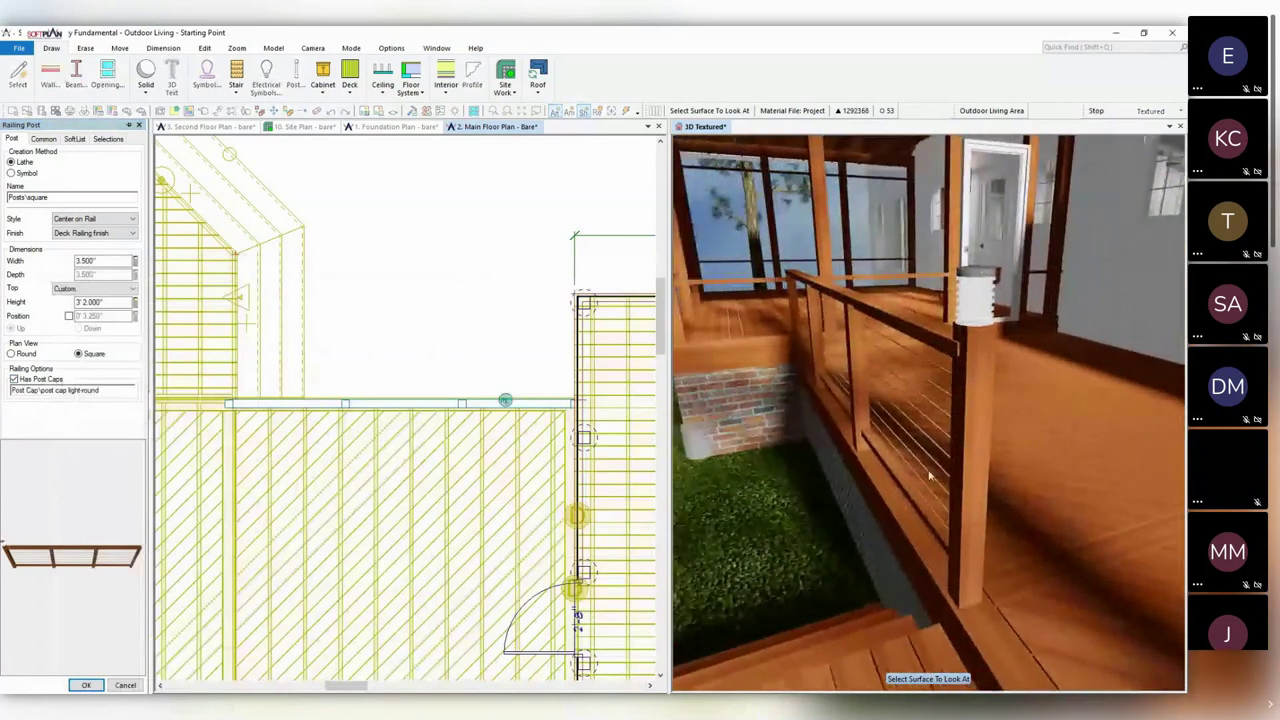
pyautogui.click(863, 375)
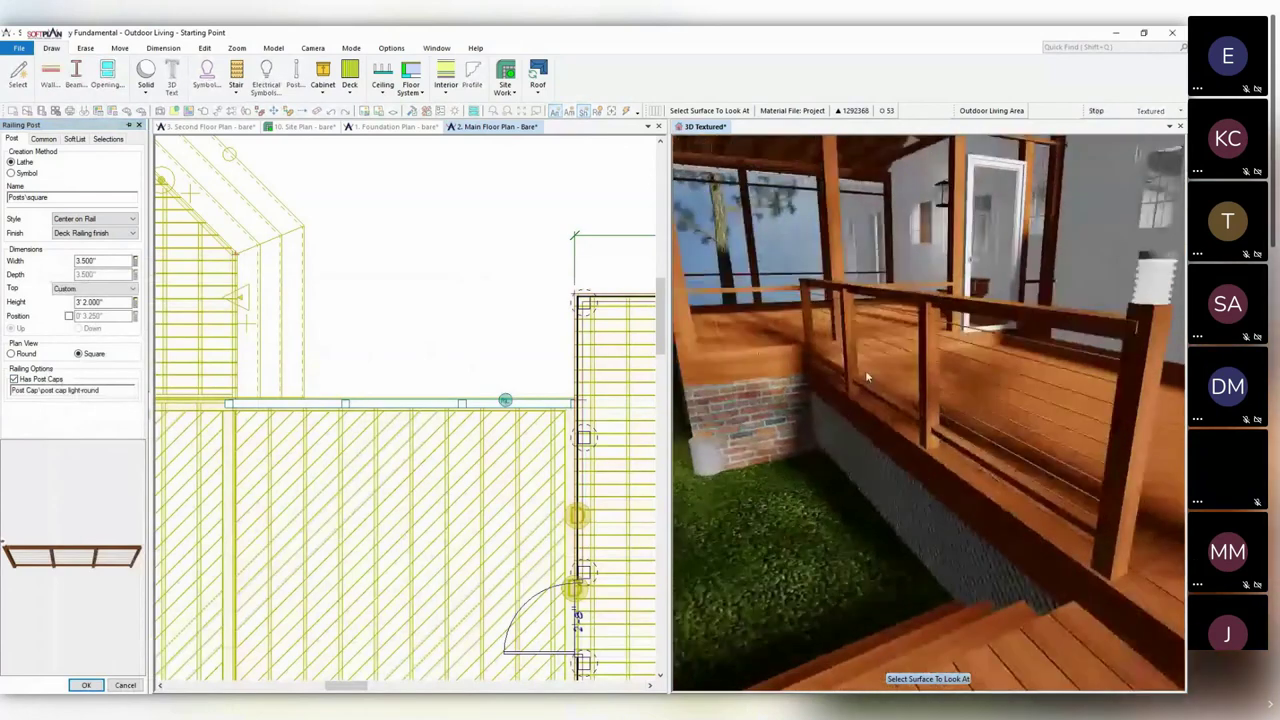
# Change the railing post at the screened porch wall to the Center on Rail style with a height of 38".
pyautogui.click(457, 358)
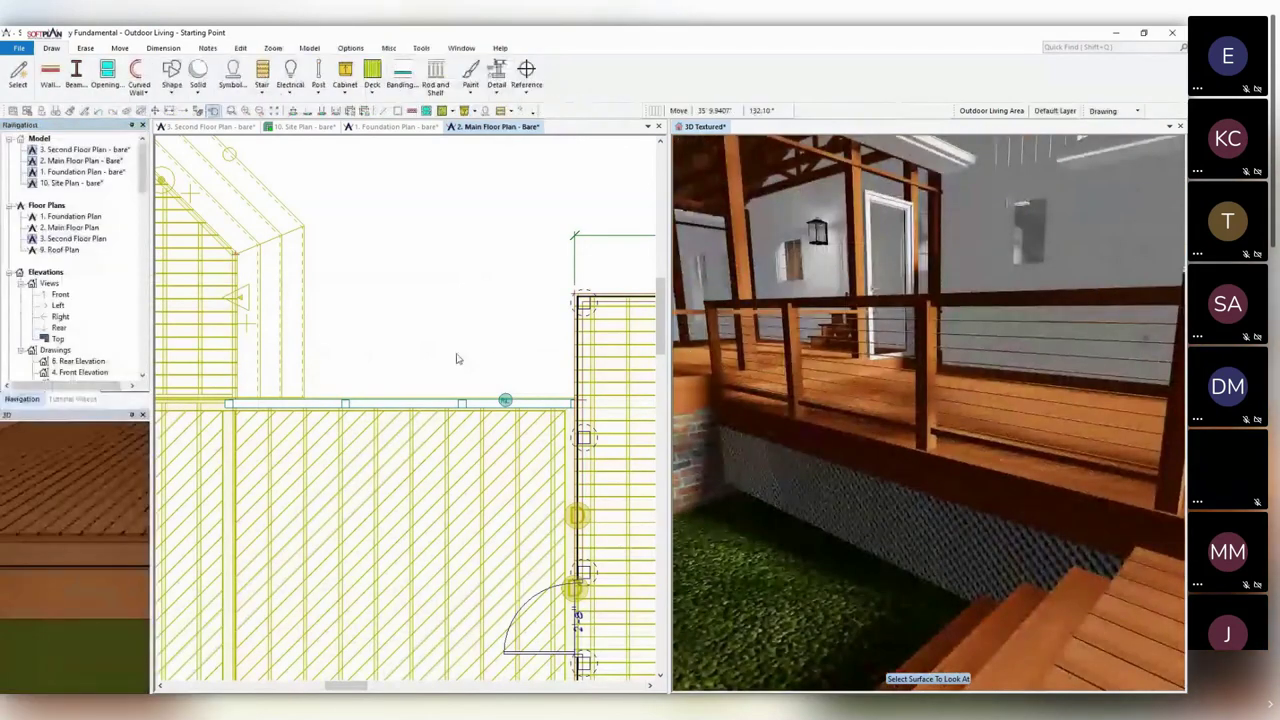
pyautogui.rightClick(577, 406)
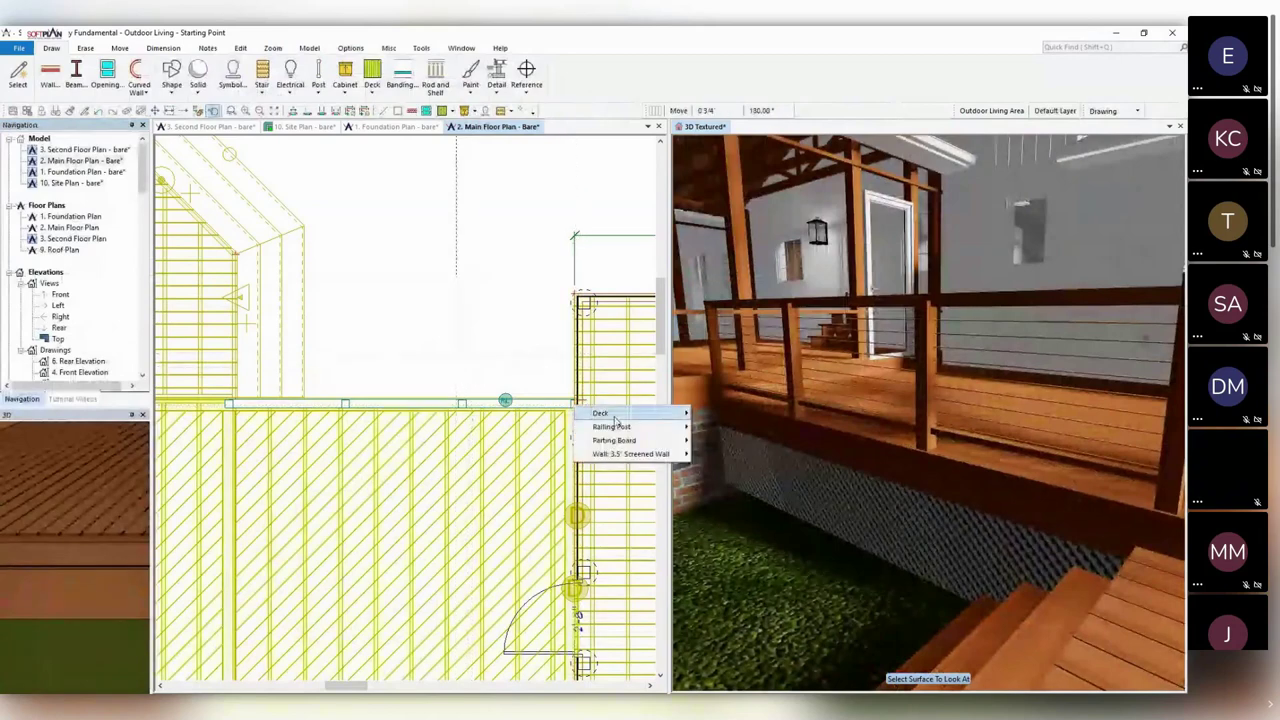
pyautogui.moveTo(619, 427)
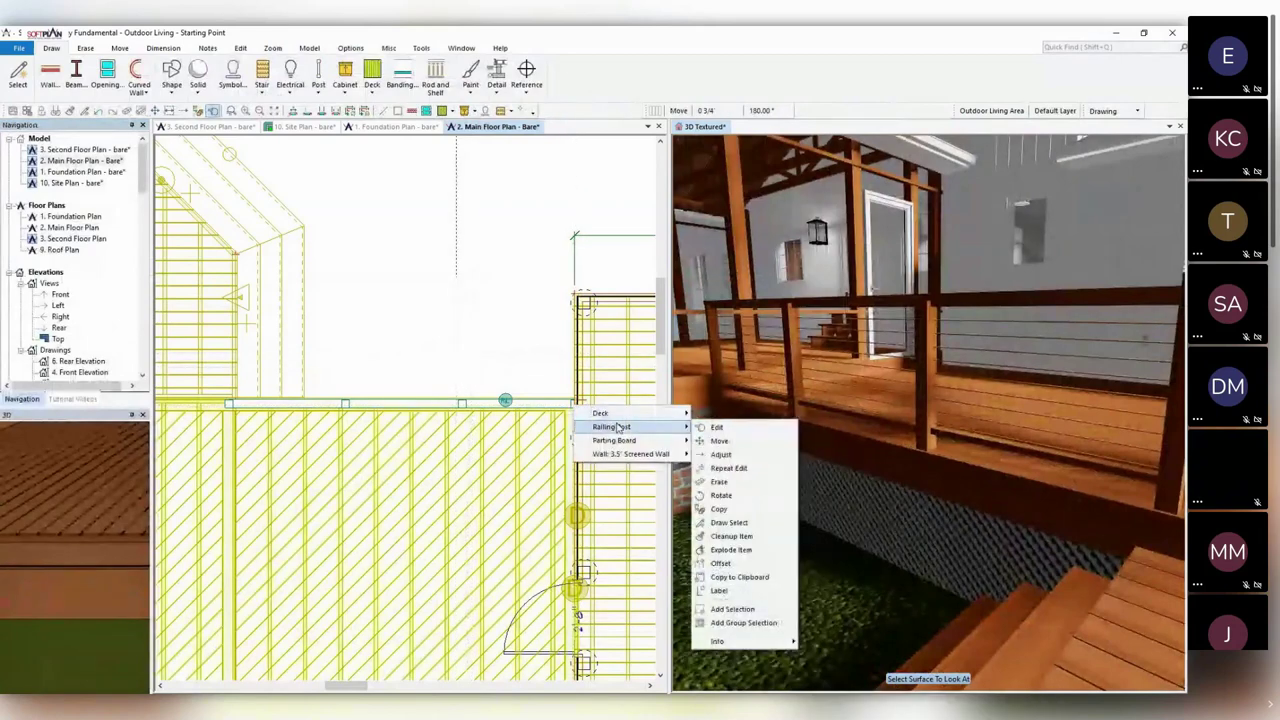
pyautogui.click(693, 430)
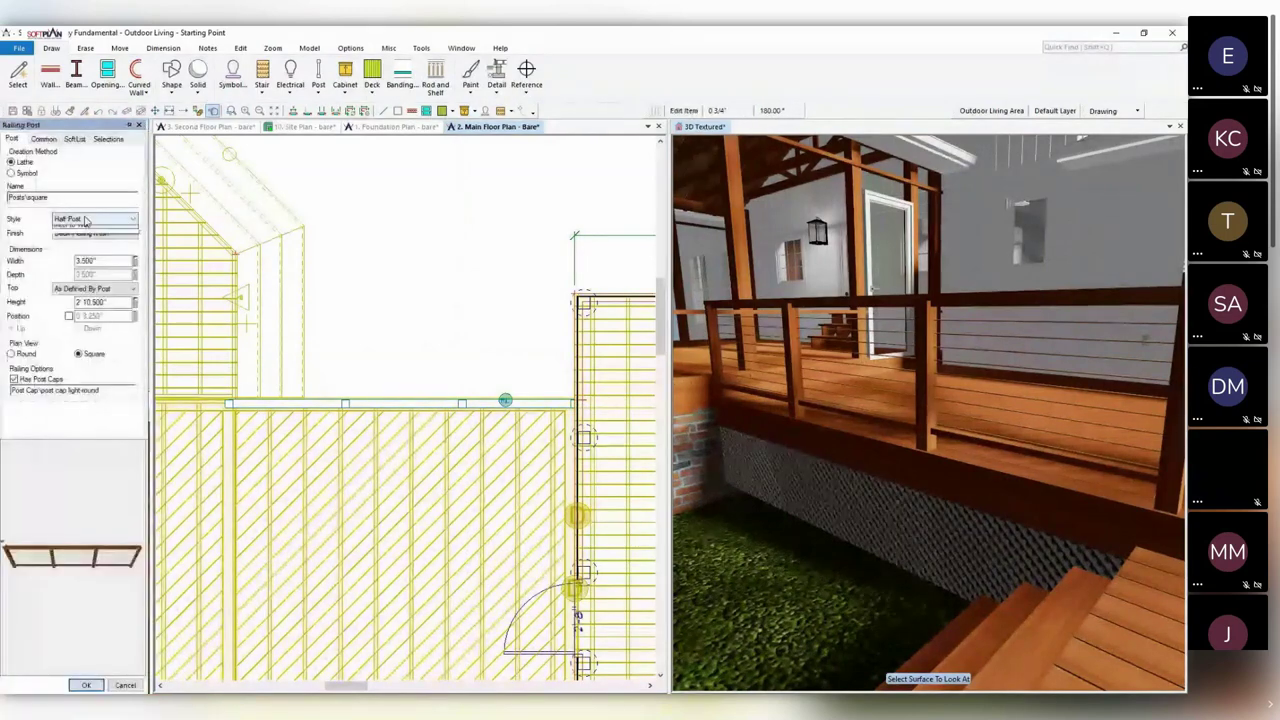
pyautogui.click(95, 218)
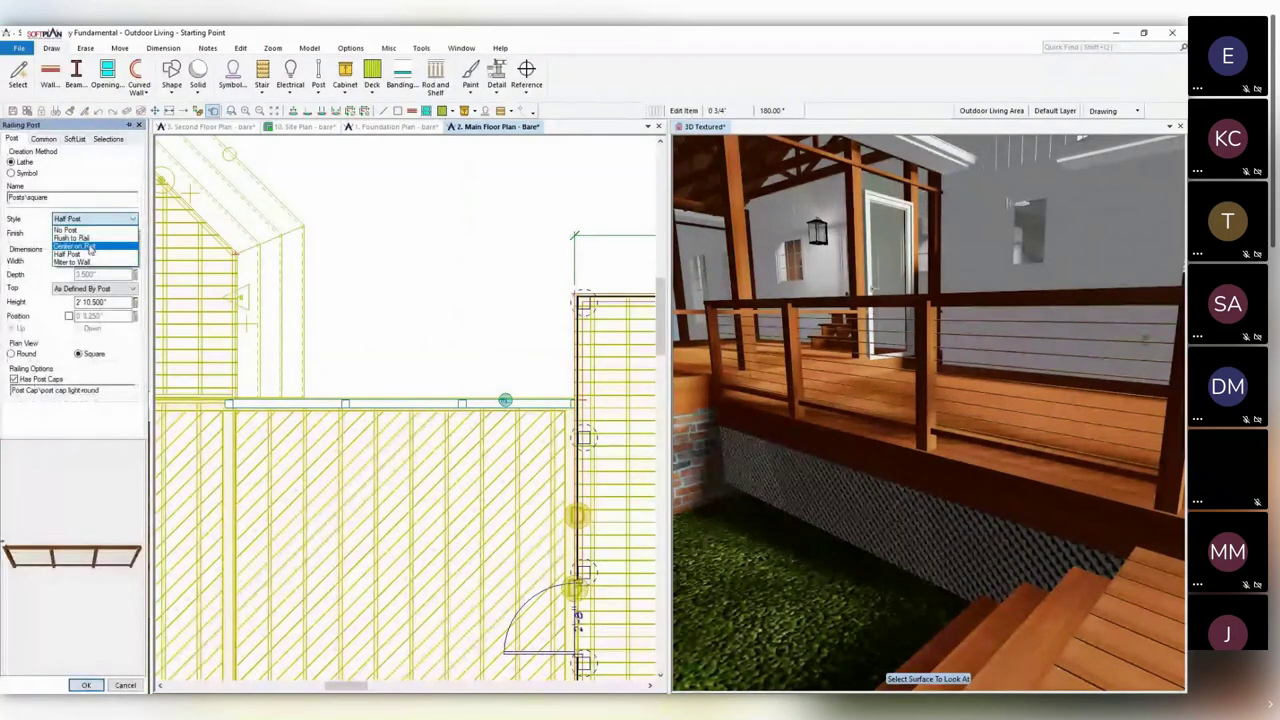
pyautogui.click(90, 246)
pyautogui.moveTo(77, 301); pyautogui.dragTo(111, 300)
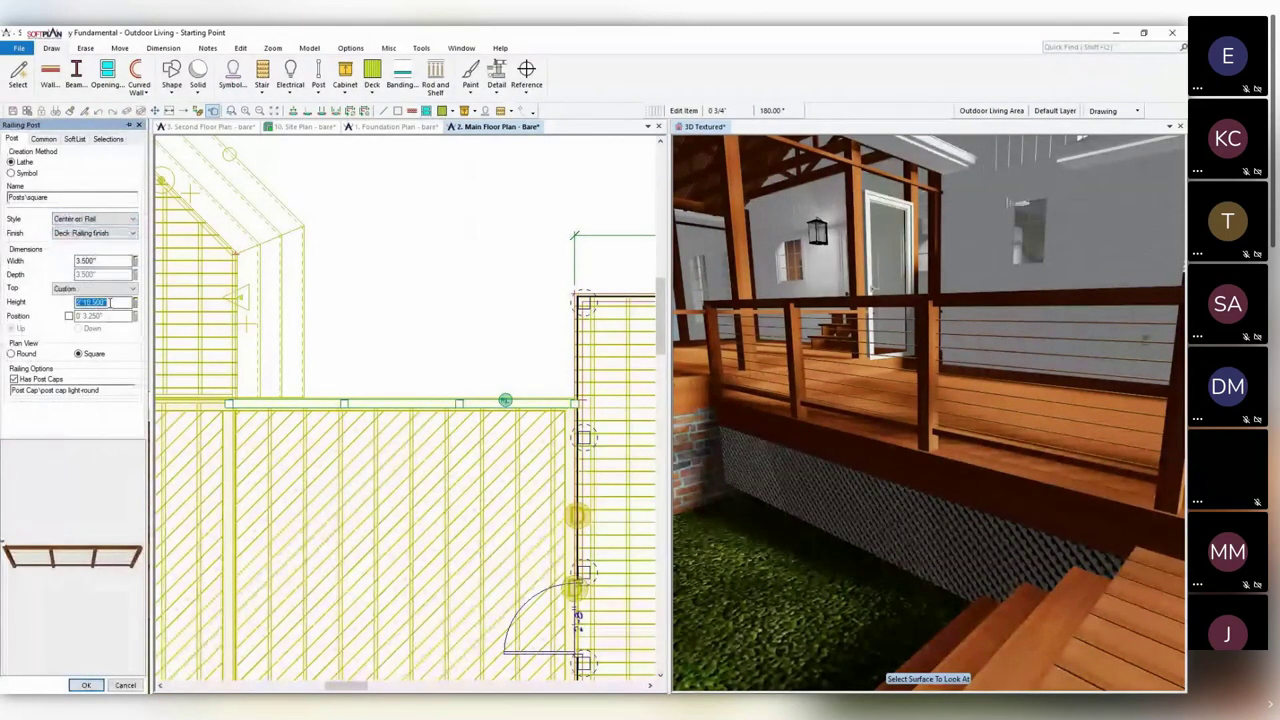
pyautogui.write('38')
pyautogui.press('Tab')
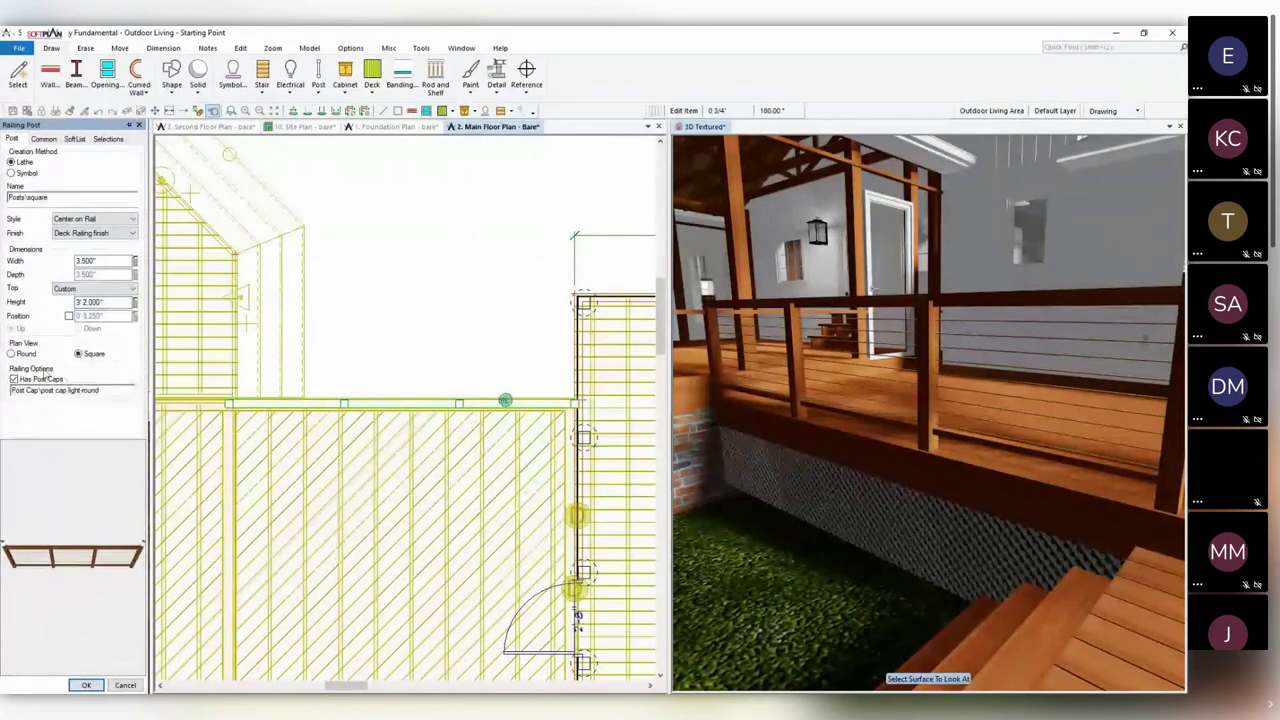
pyautogui.click(86, 685)
# Examine the capped railing posts, deck and wrap-around stair from several angles in the 3D view.
pyautogui.click(985, 400)
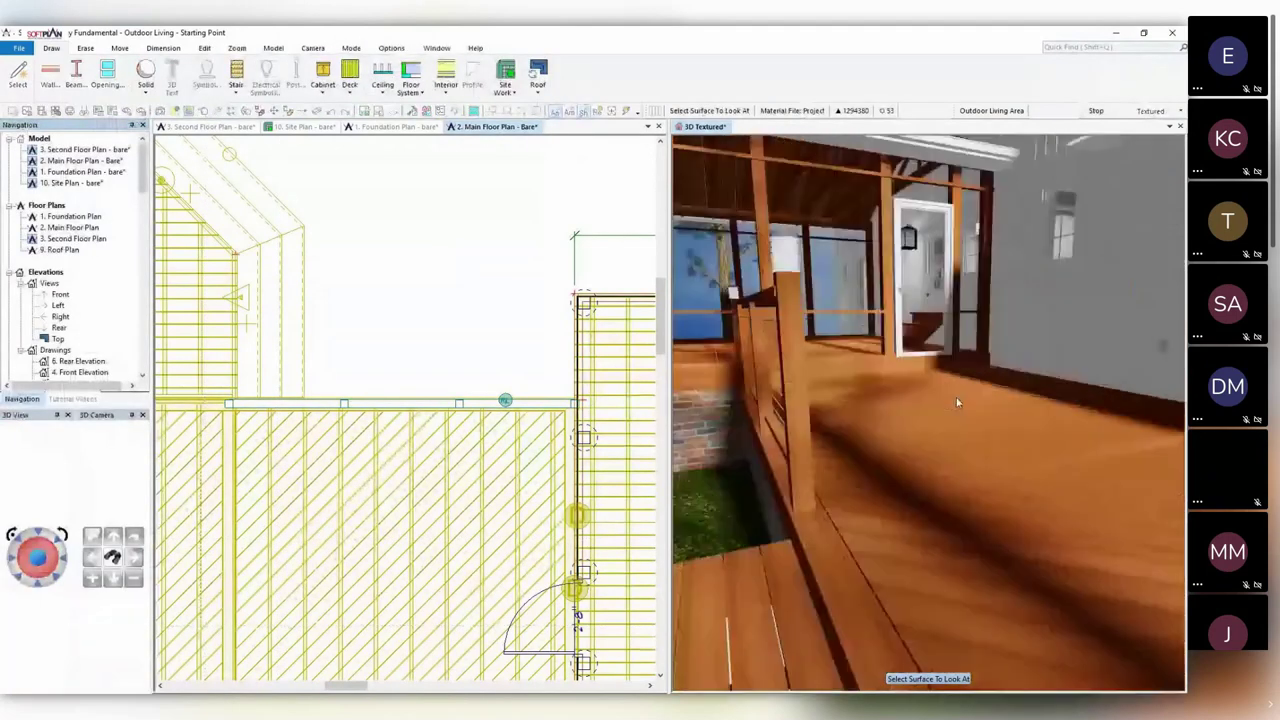
pyautogui.scroll(-4, 950, 402)
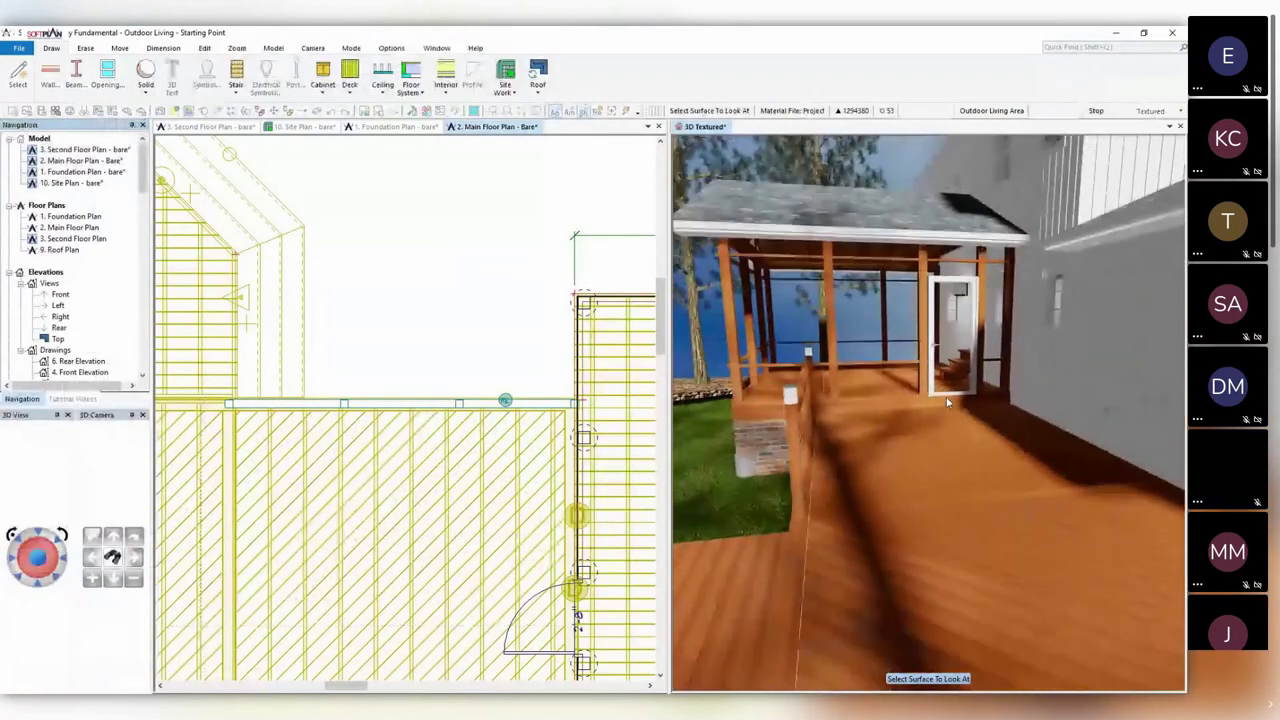
pyautogui.click(880, 401)
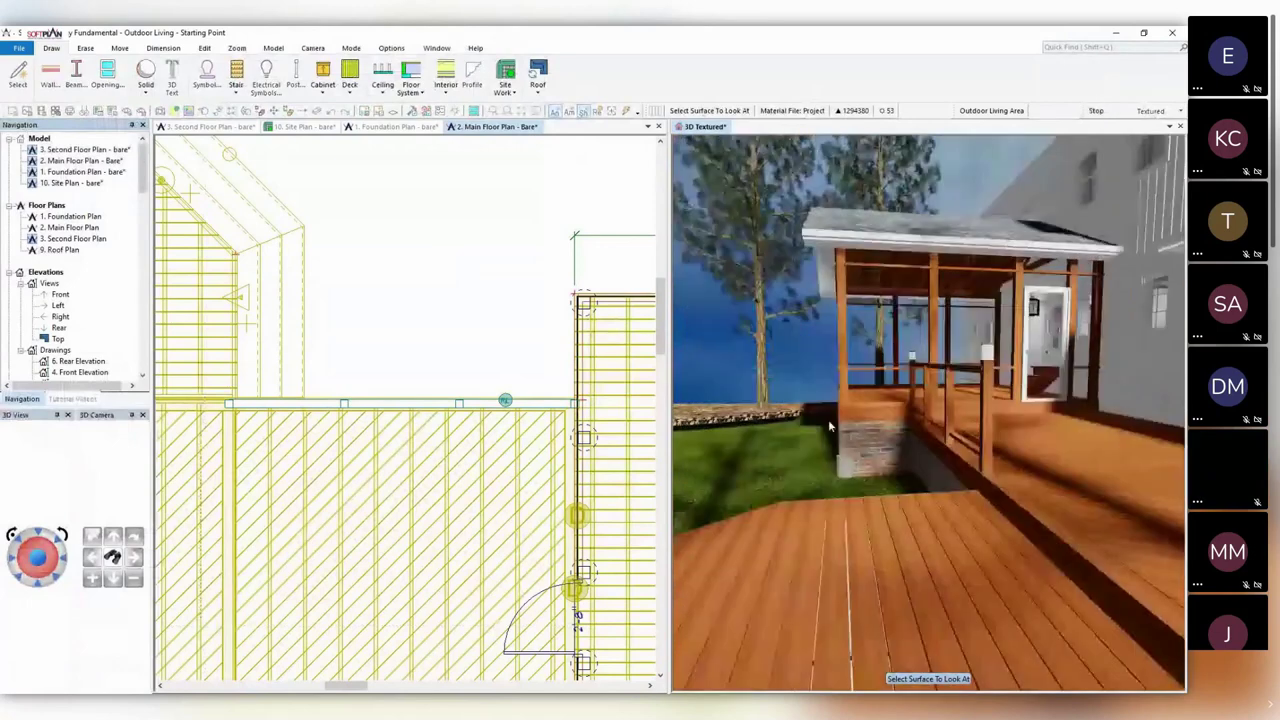
pyautogui.click(847, 410)
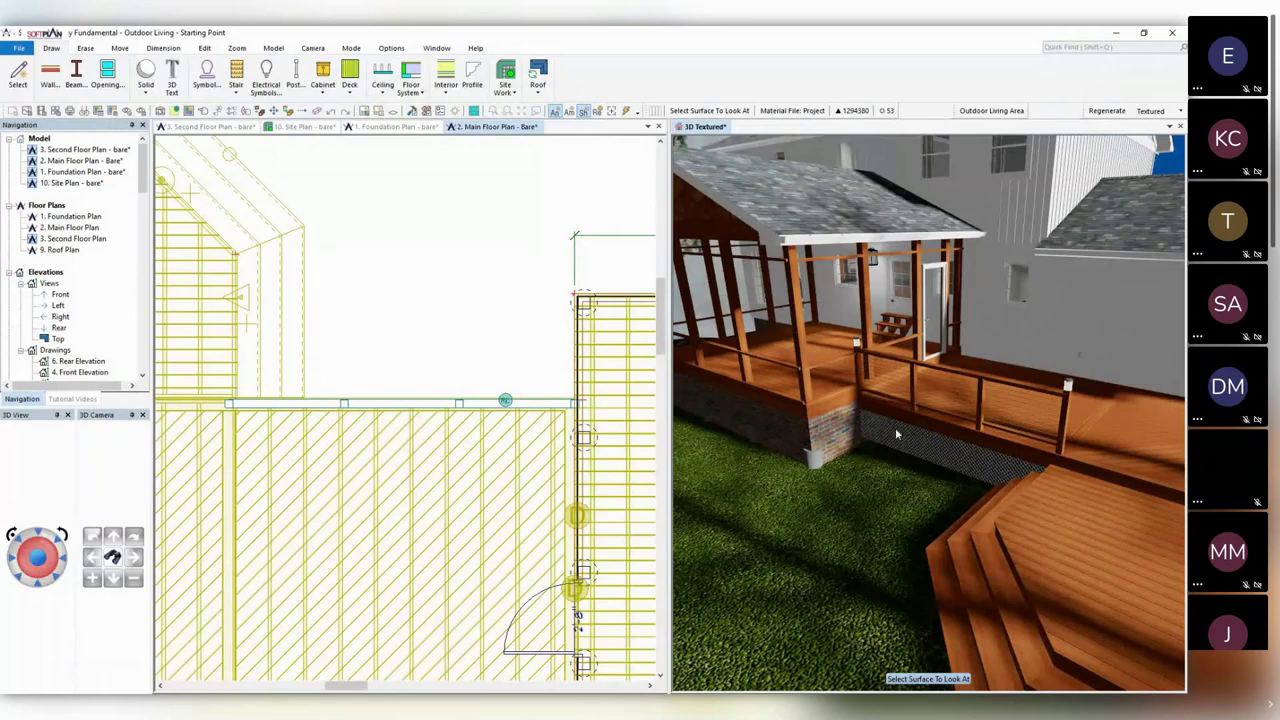
pyautogui.click(136, 558)
pyautogui.click(136, 558)
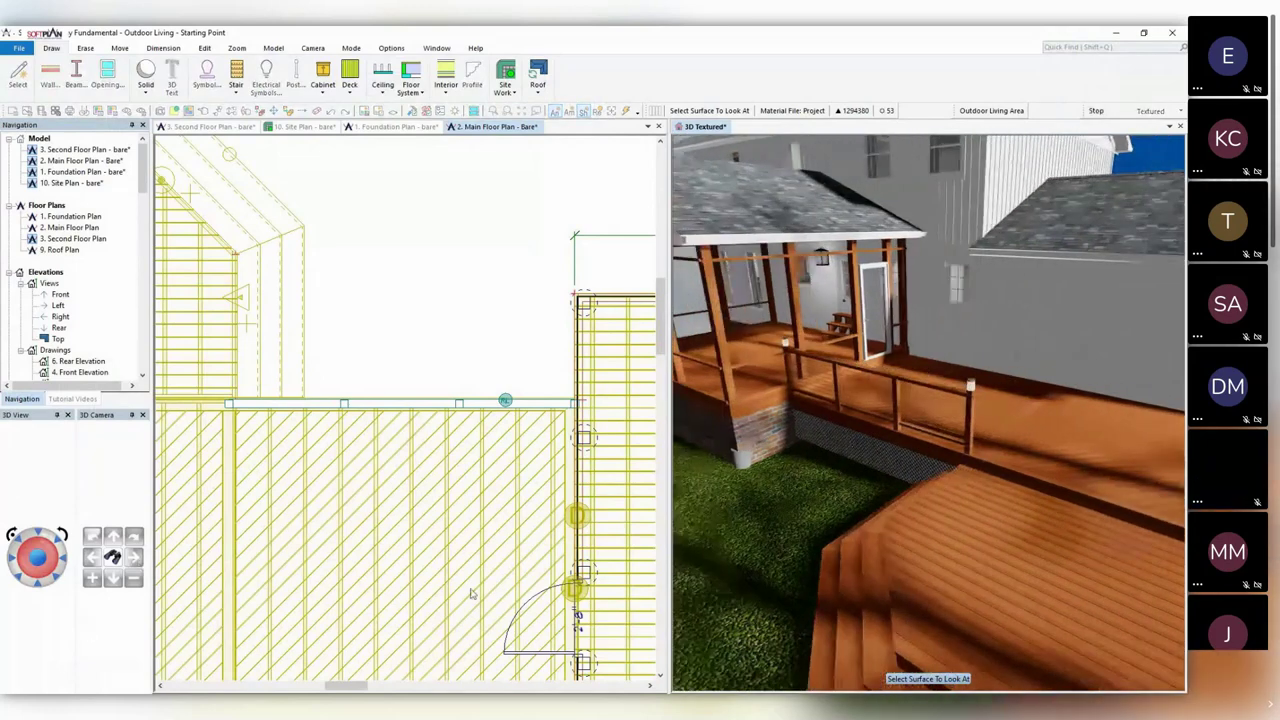
pyautogui.click(132, 580)
pyautogui.click(132, 580)
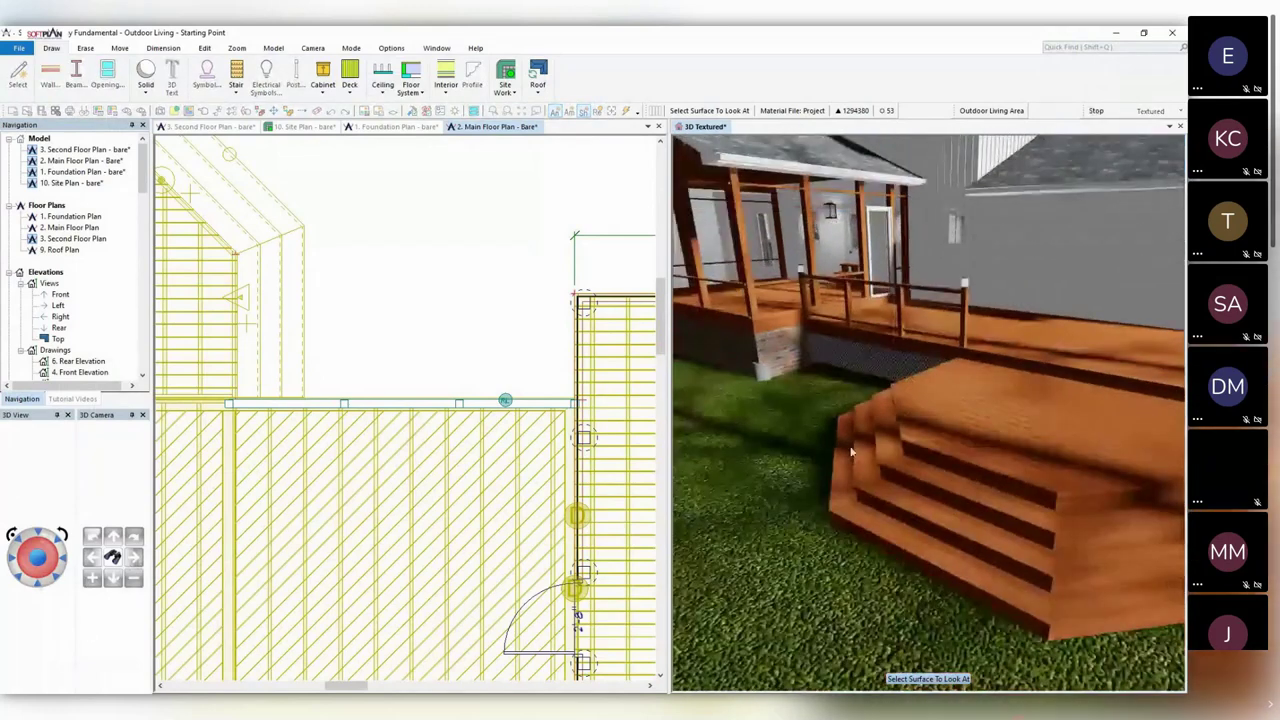
pyautogui.click(990, 440)
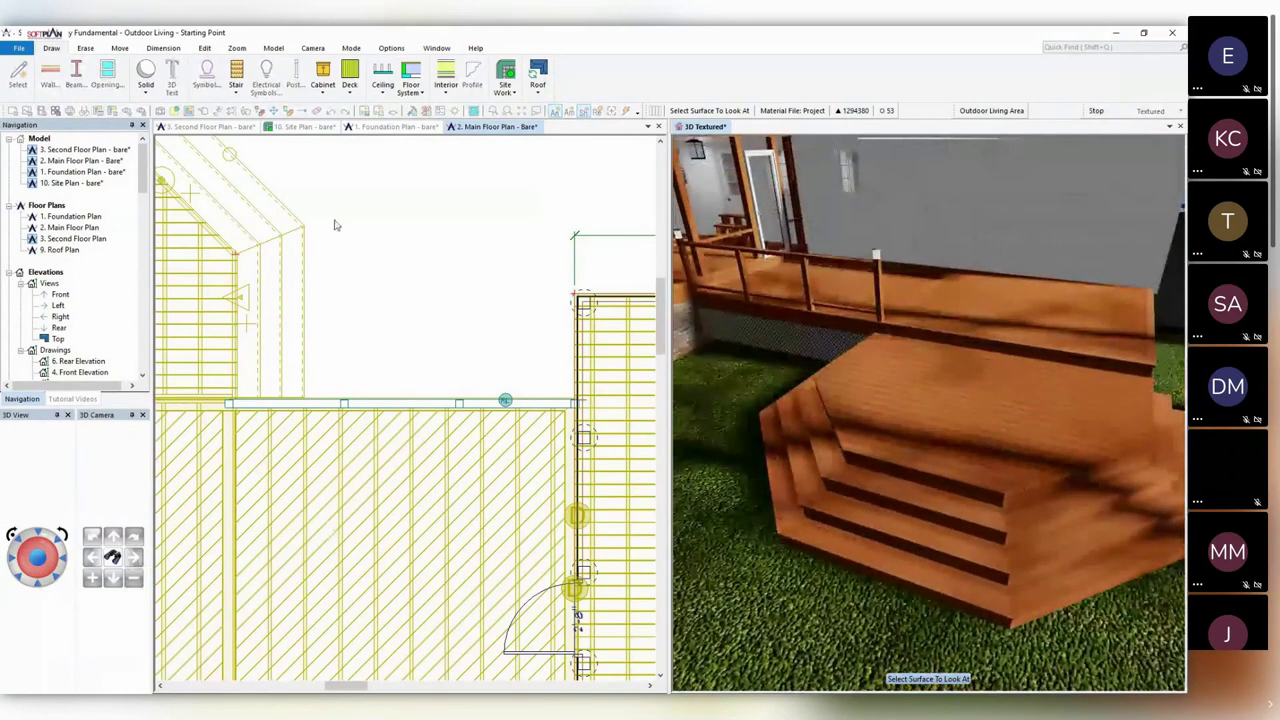
# Draw a Privacy Wall about 11'-8" long on the deck's open side edge, from the rear garage corner to the deck's outer corner.
pyautogui.click(391, 257)
pyautogui.scroll(-3, 297, 388)
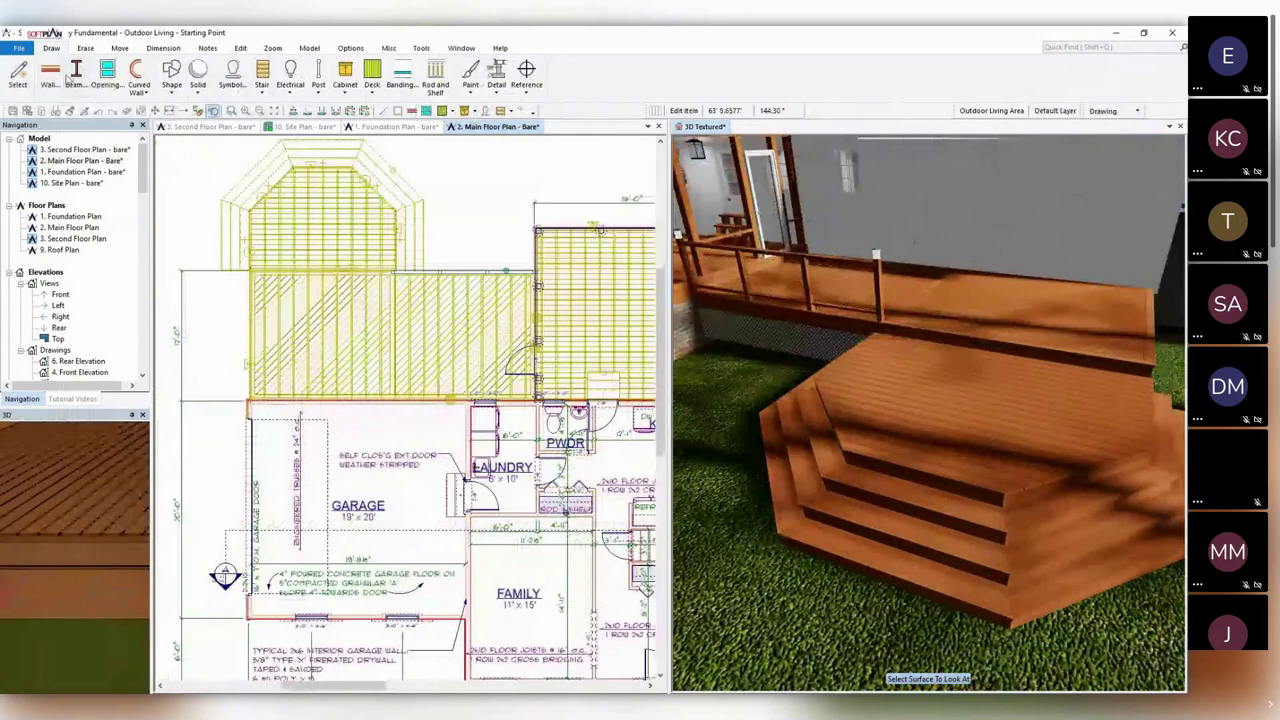
pyautogui.click(53, 78)
pyautogui.rightClick(203, 205)
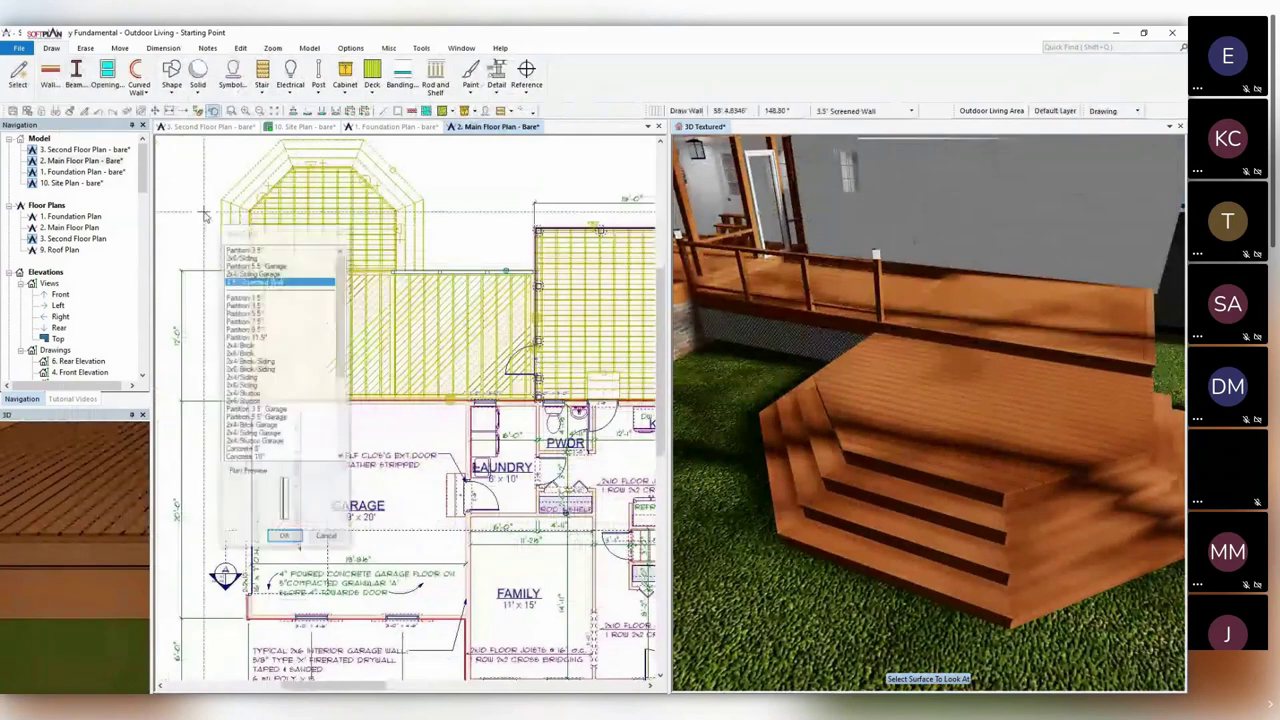
pyautogui.click(322, 280)
pyautogui.scroll(-5, 333, 290)
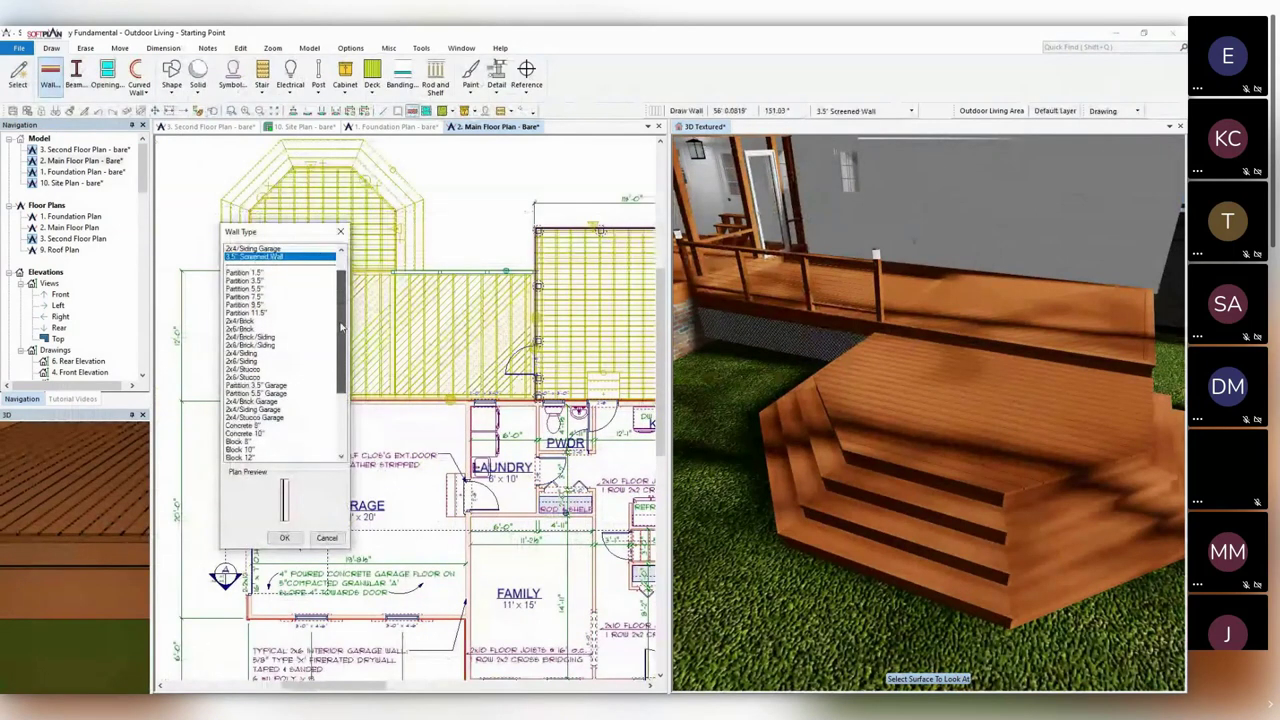
pyautogui.click(246, 457)
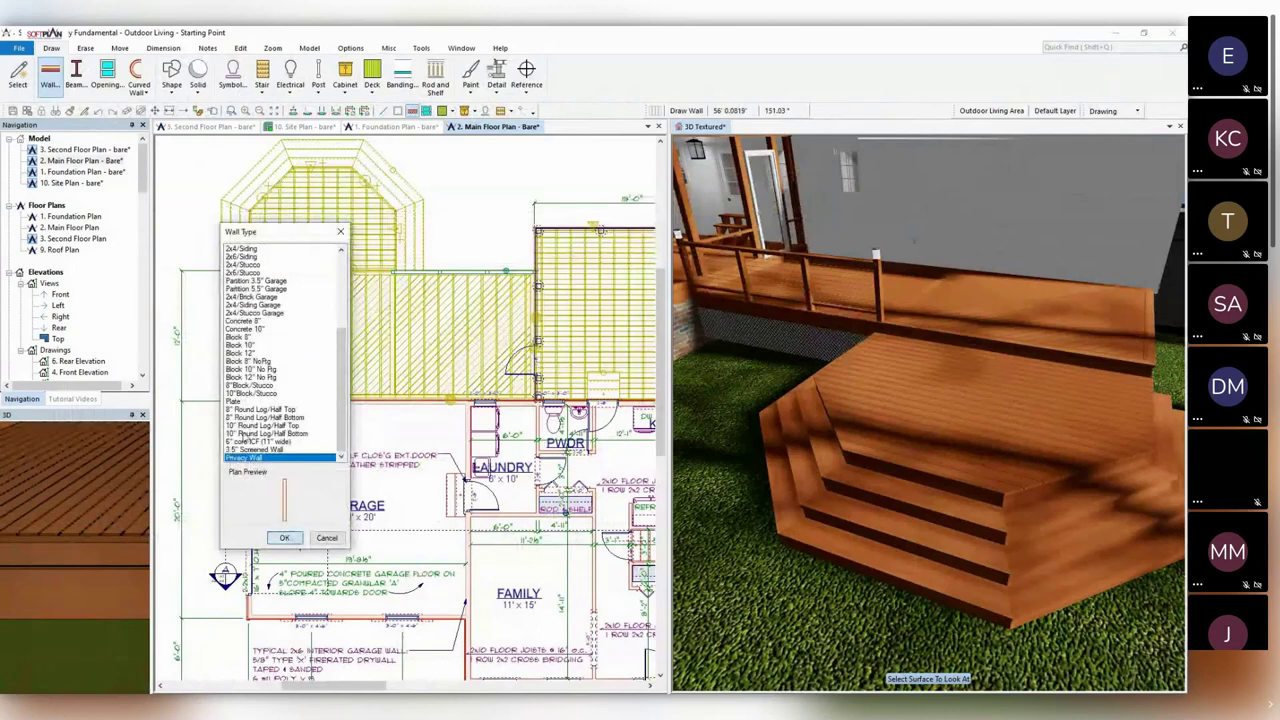
pyautogui.press('Return')
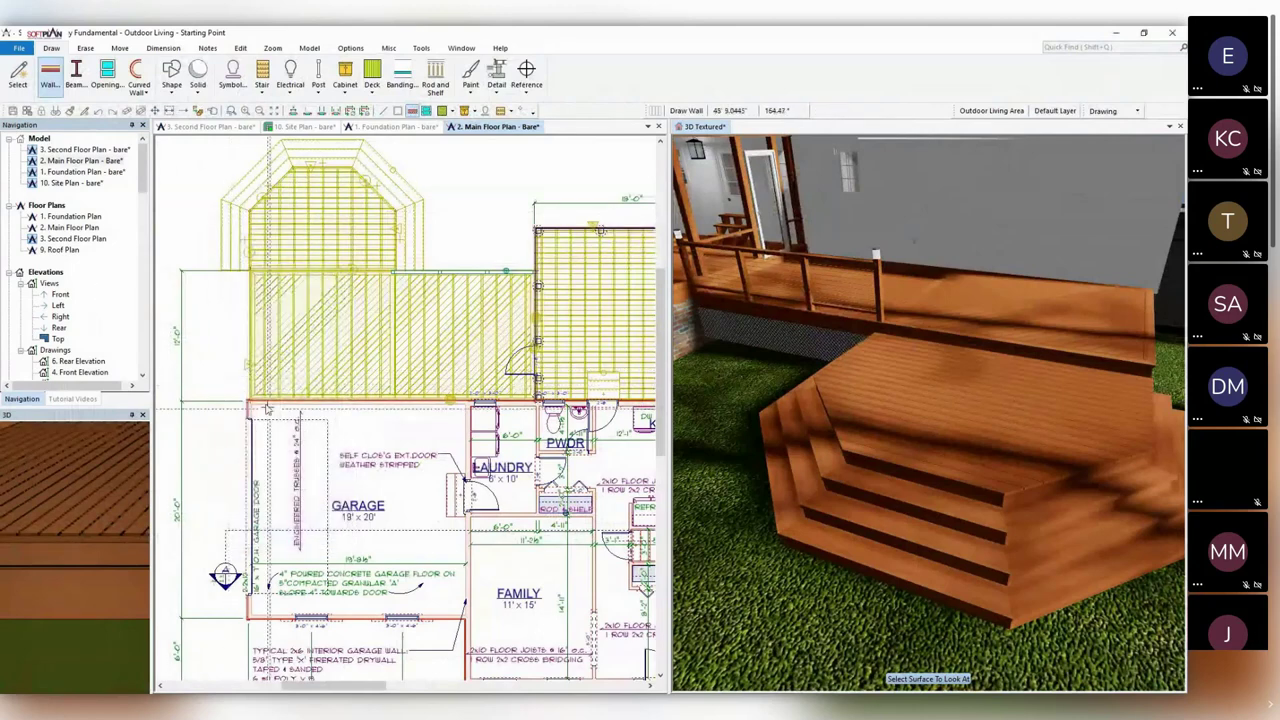
pyautogui.click(253, 398)
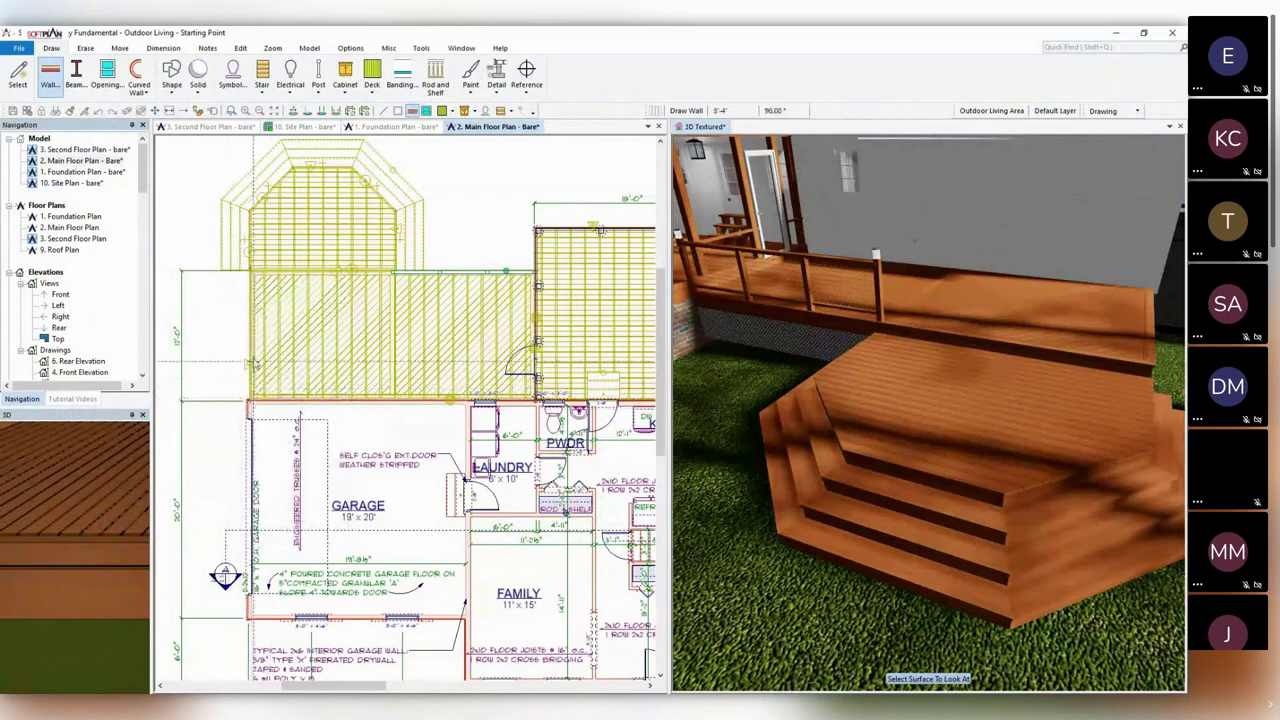
pyautogui.click(253, 272)
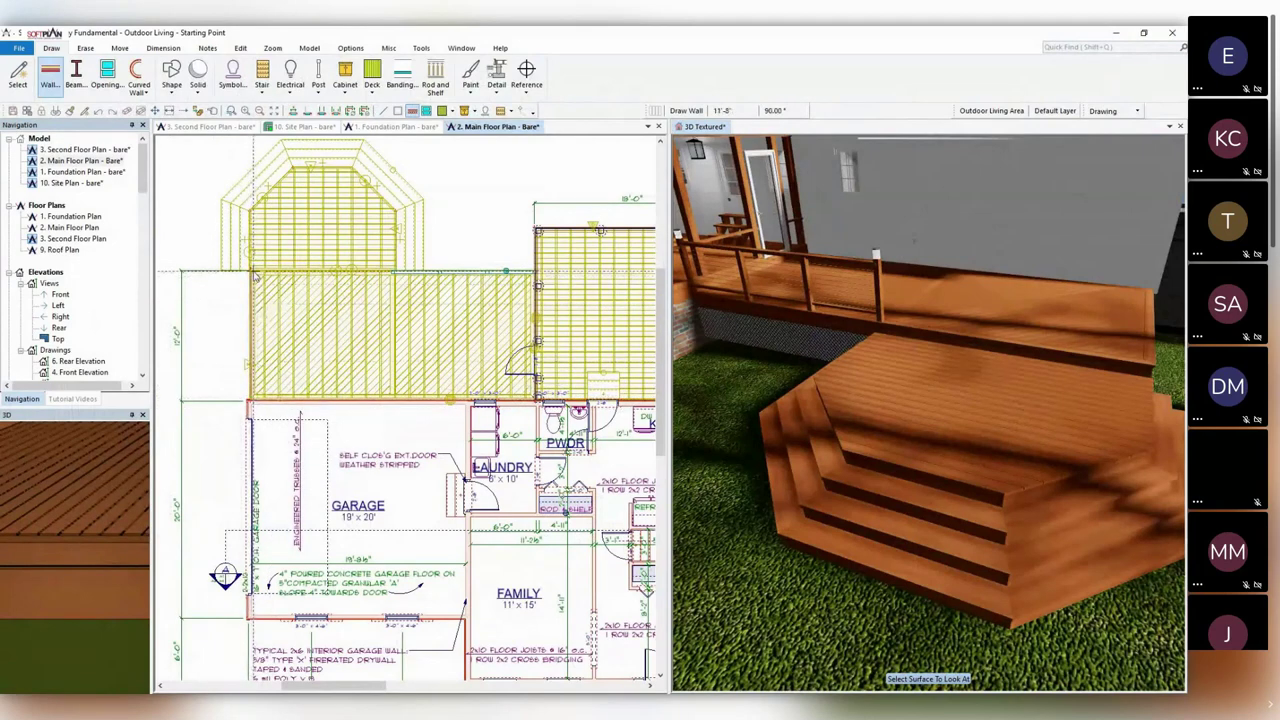
pyautogui.click(1027, 306)
pyautogui.moveTo(1026, 305); pyautogui.dragTo(1016, 307)
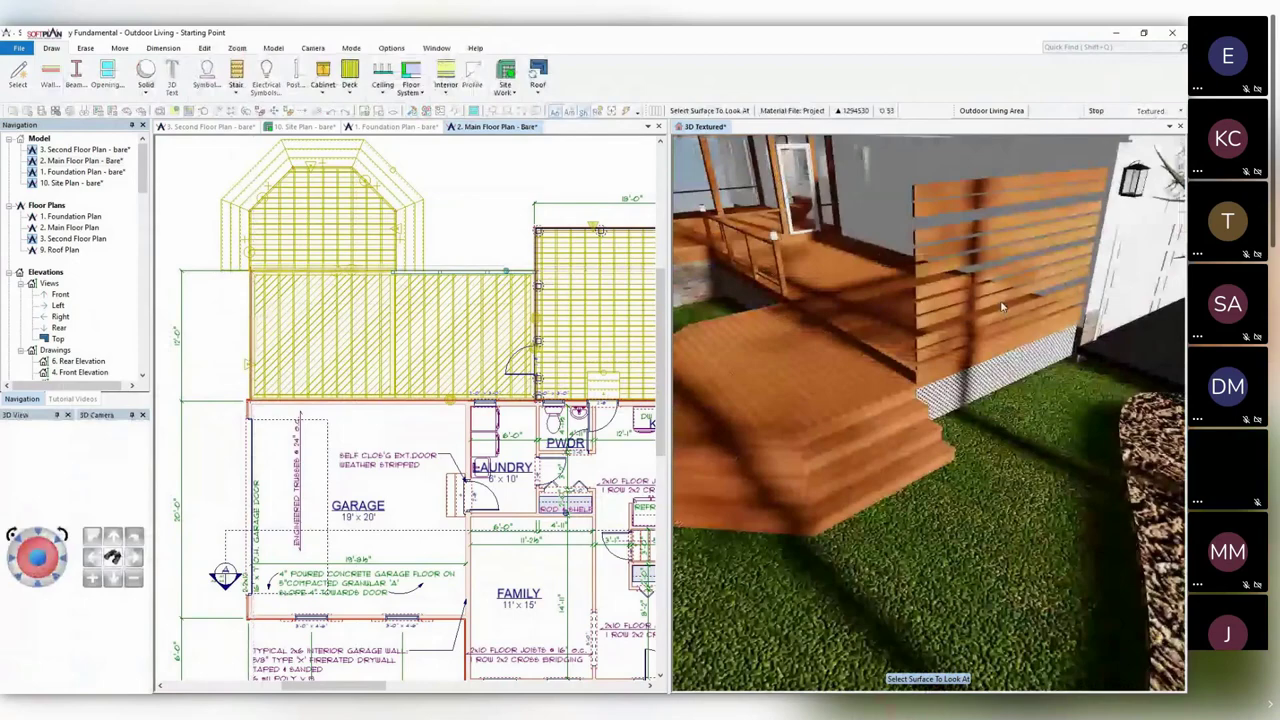
pyautogui.scroll(3, 995, 276)
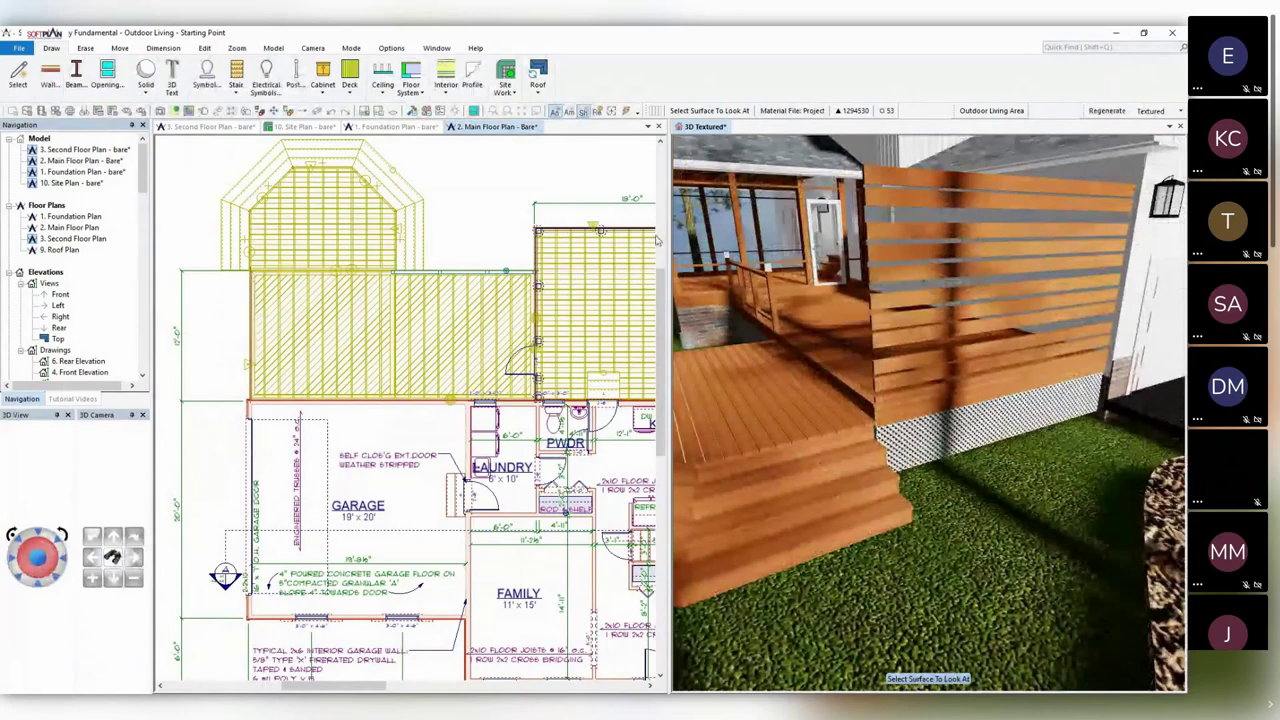
# Open the Privacy Wall's definition and review the sizes and vertical positions of its pressure-treated plates.
pyautogui.rightClick(913, 238)
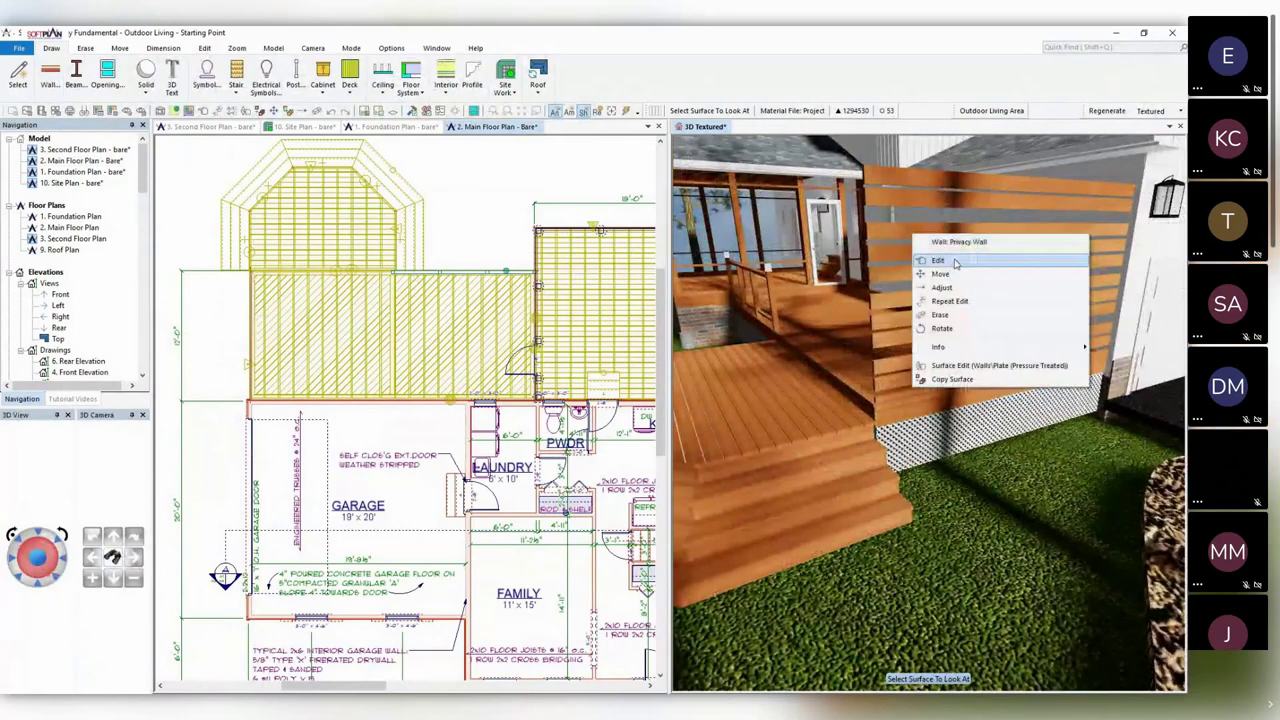
pyautogui.click(953, 265)
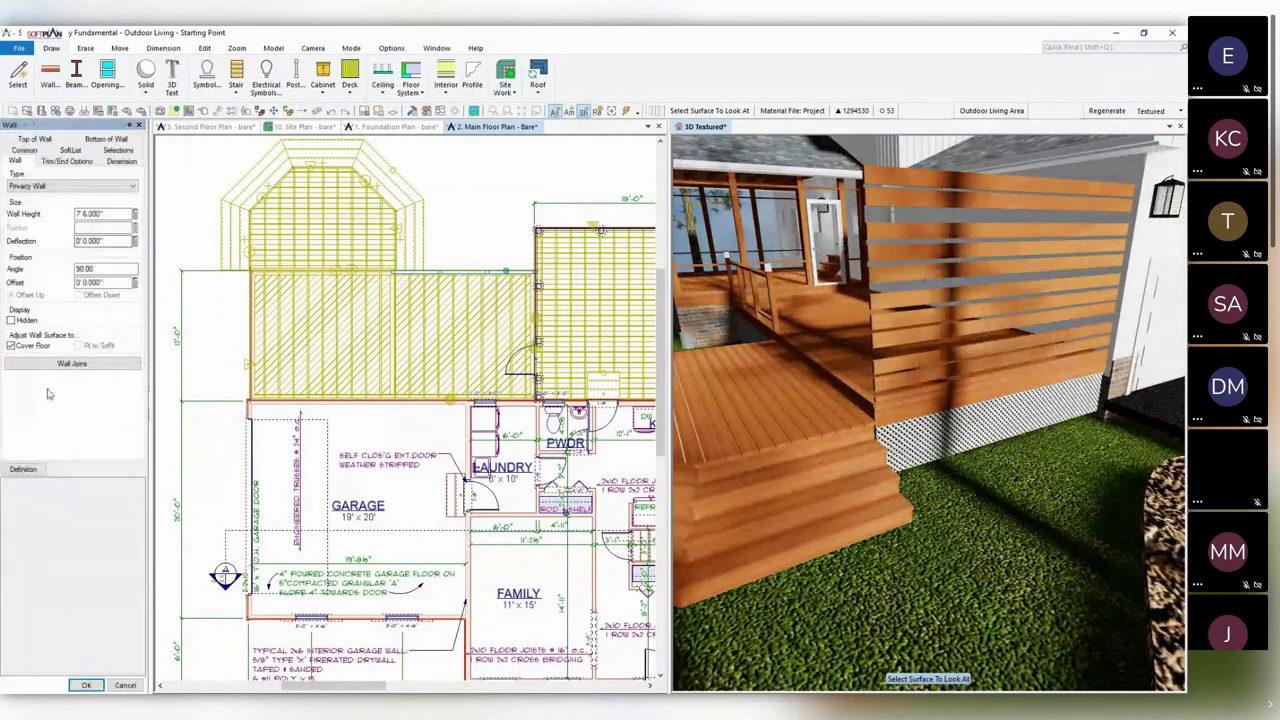
pyautogui.click(23, 470)
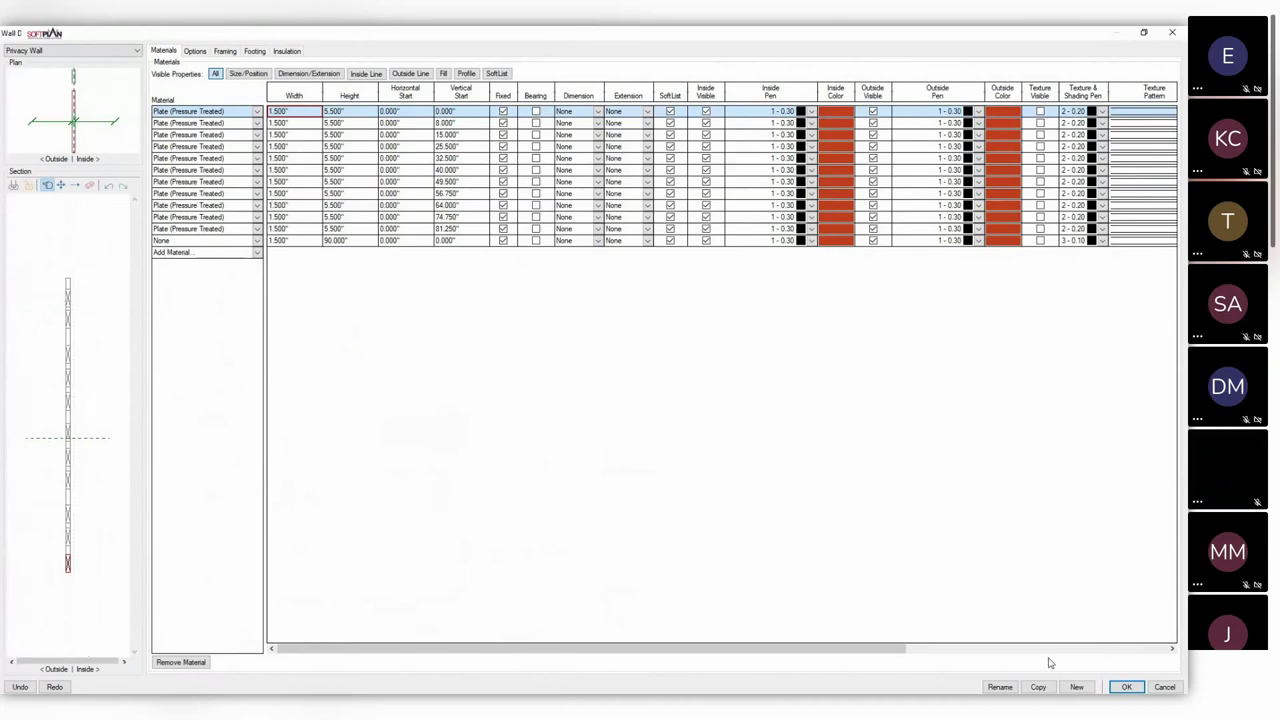
pyautogui.click(1127, 687)
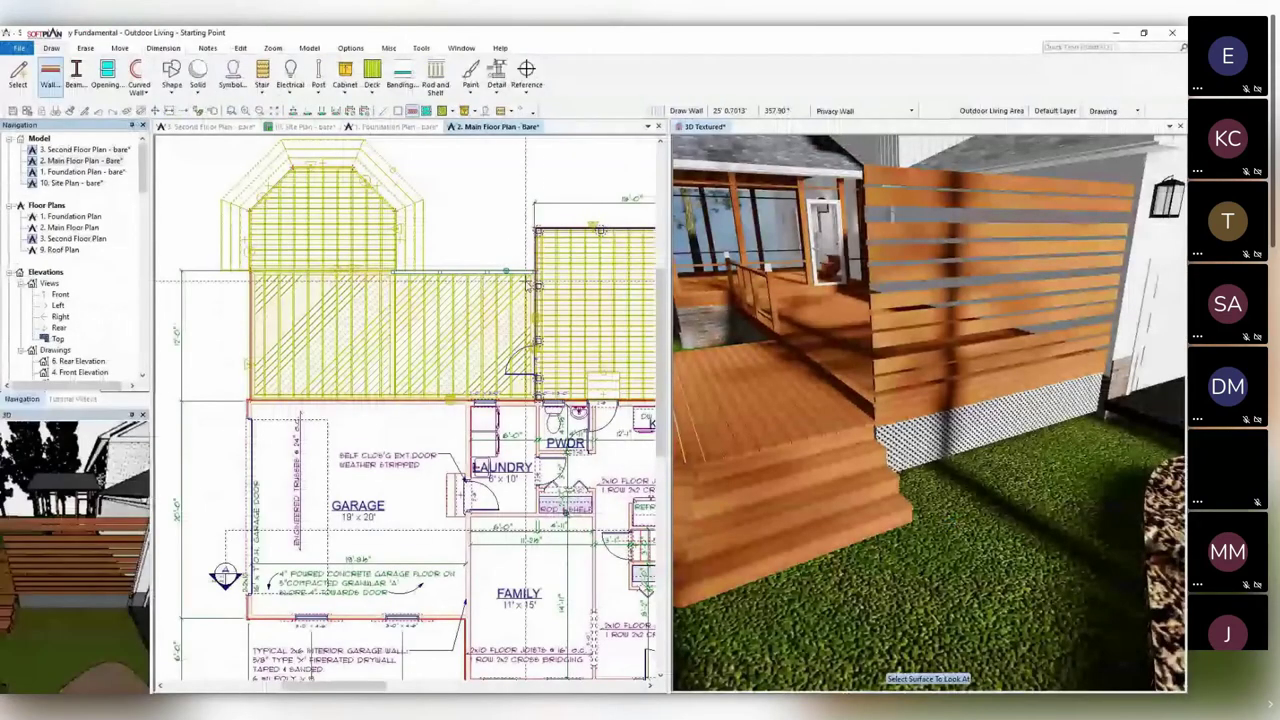
# Copy a screened porch post as a block to the deck's outer corner at the privacy wall's end, with one copy.
pyautogui.click(119, 48)
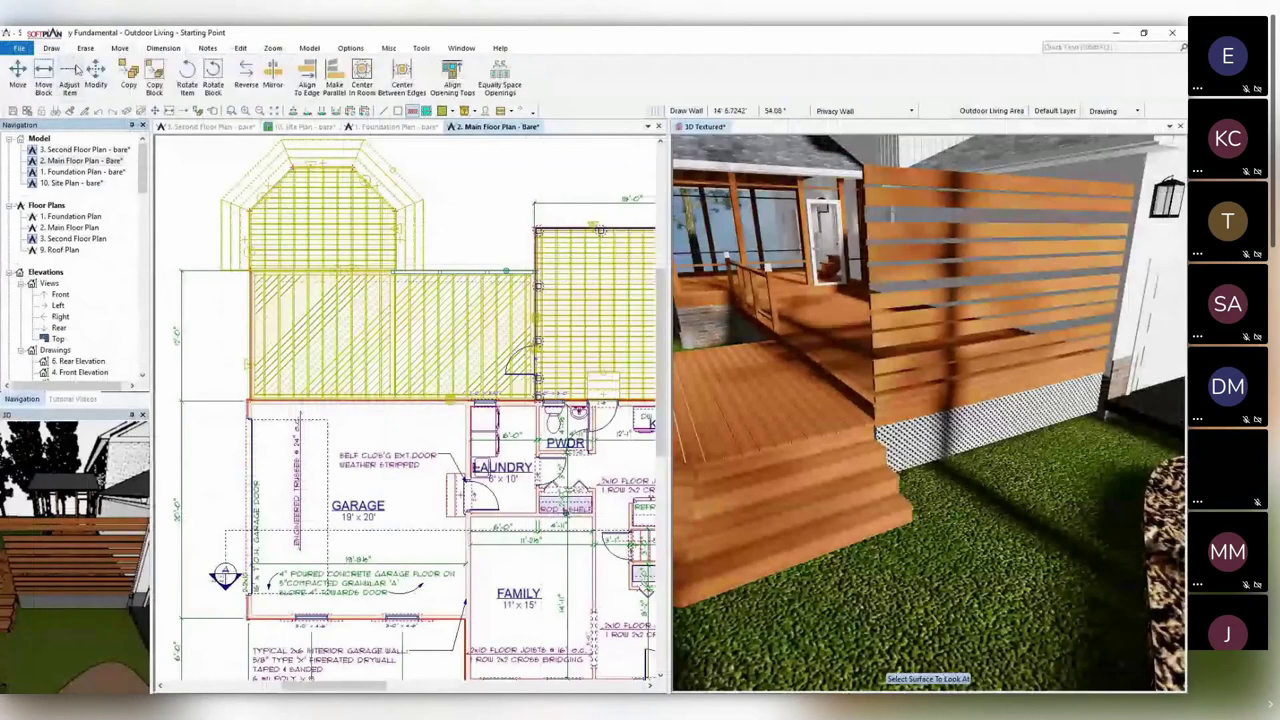
pyautogui.click(154, 74)
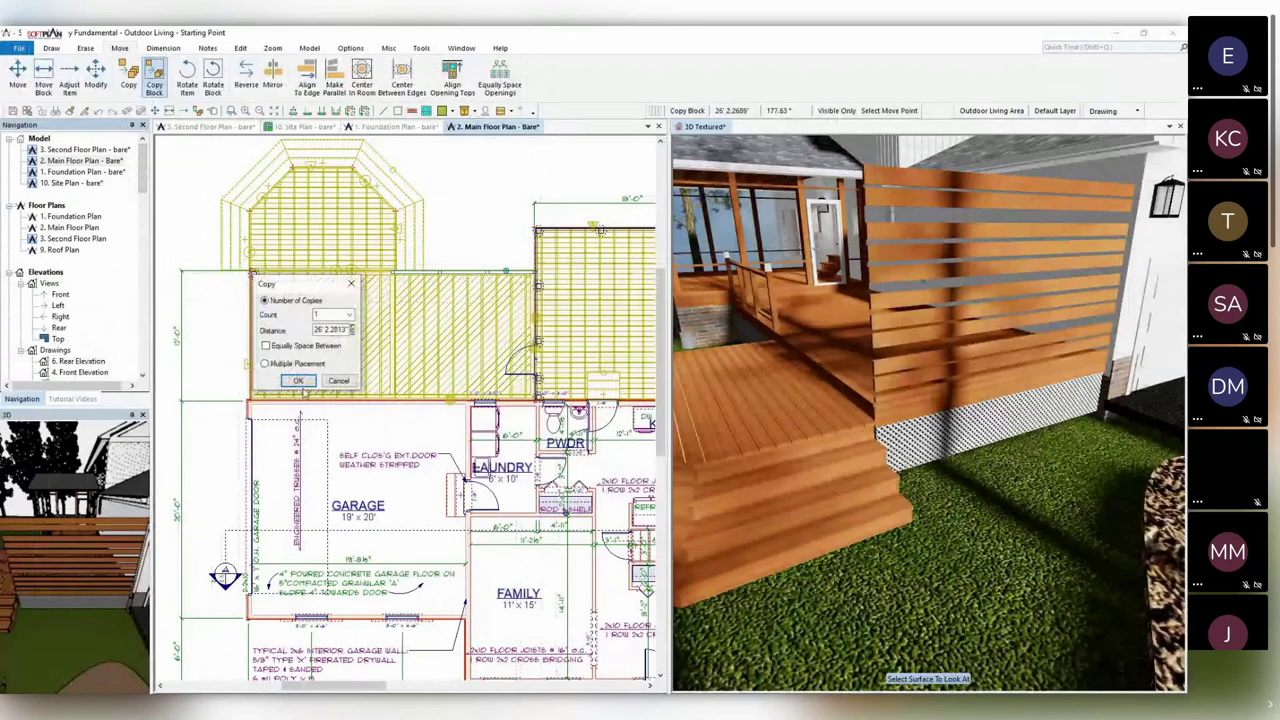
pyautogui.click(303, 383)
# Lower the top of the copied corner post in the 3D view to the top of the privacy wall.
pyautogui.moveTo(825, 338); pyautogui.dragTo(873, 304)
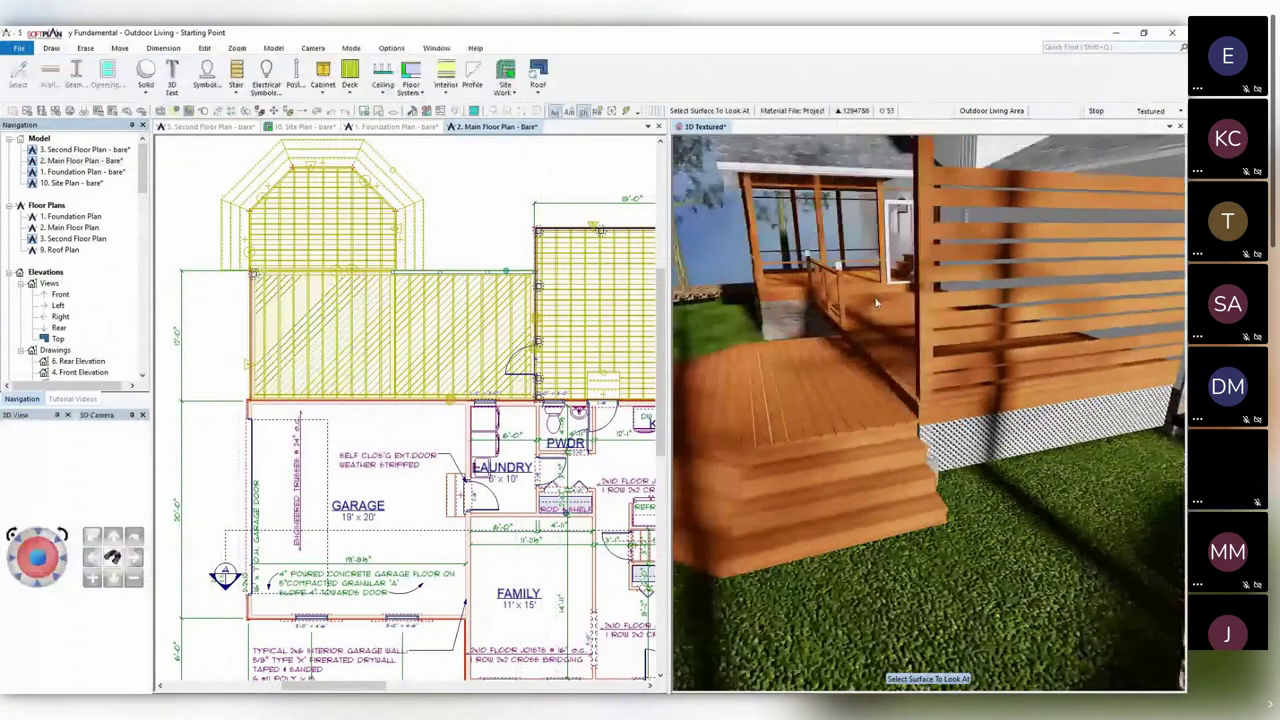
pyautogui.moveTo(873, 304); pyautogui.dragTo(873, 412, button='middle')
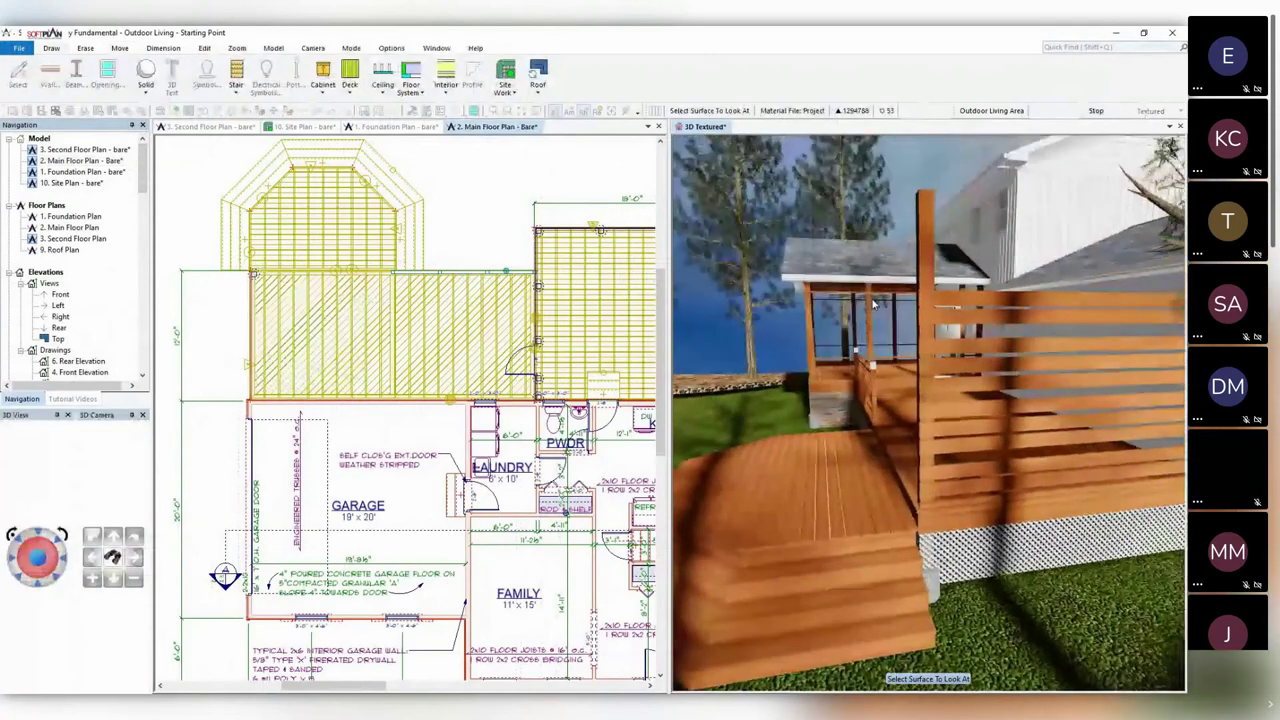
pyautogui.click(931, 212)
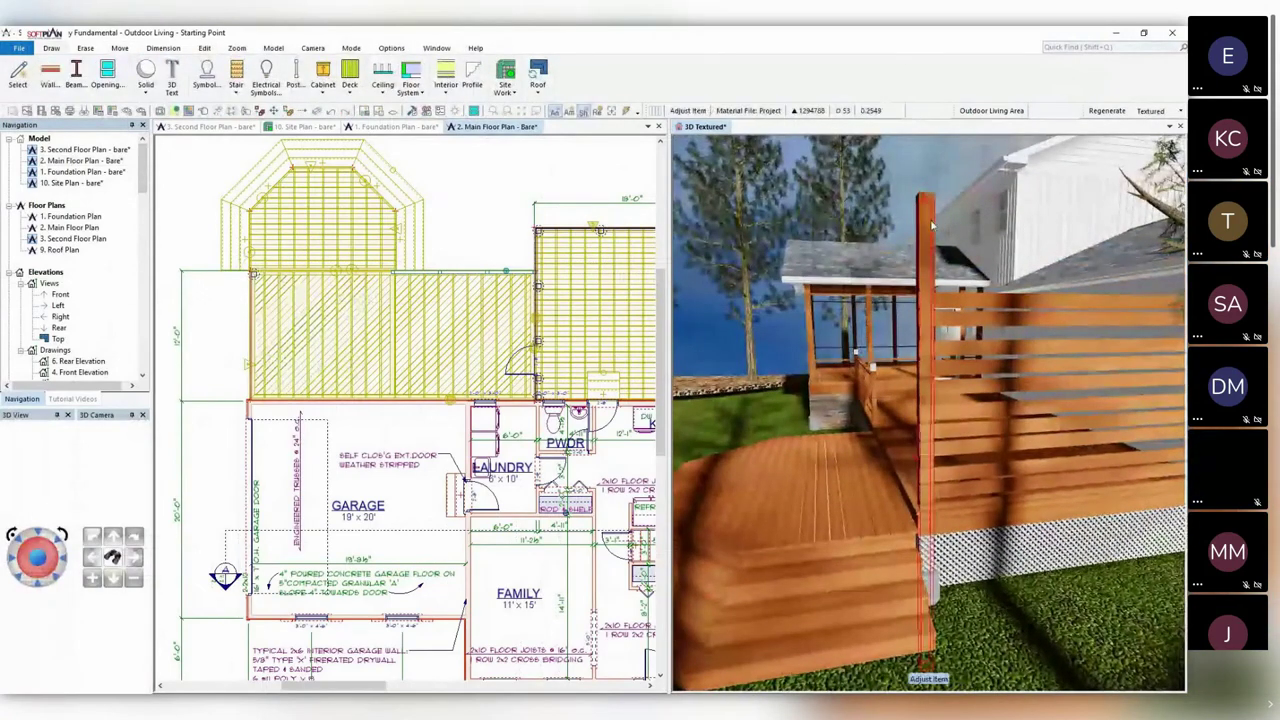
pyautogui.click(936, 299)
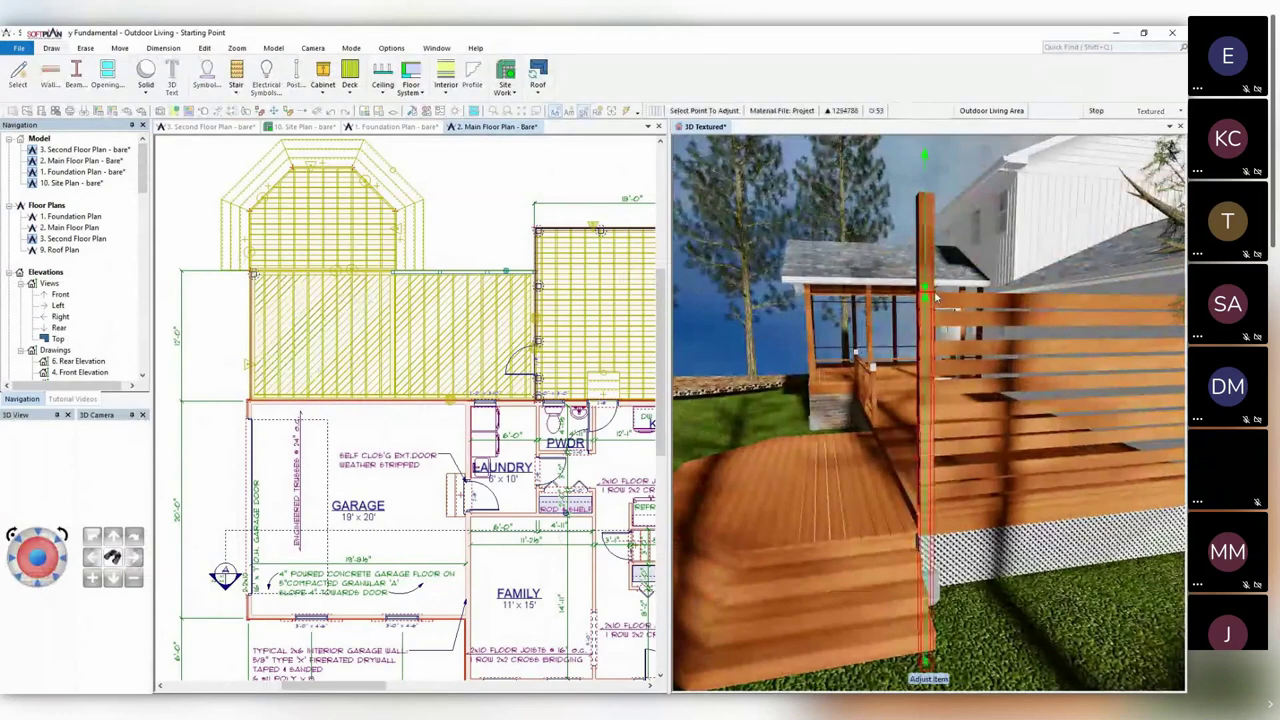
pyautogui.press('Right')
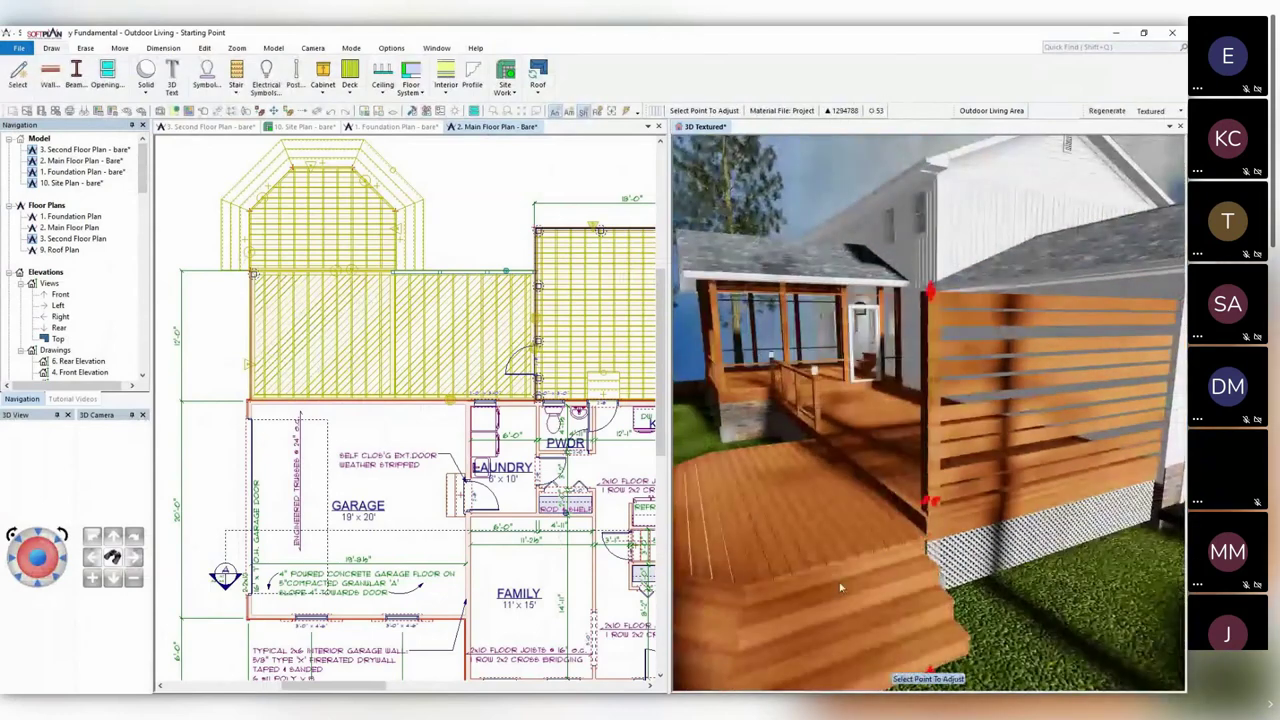
pyautogui.moveTo(951, 556); pyautogui.dragTo(915, 572, button='middle')
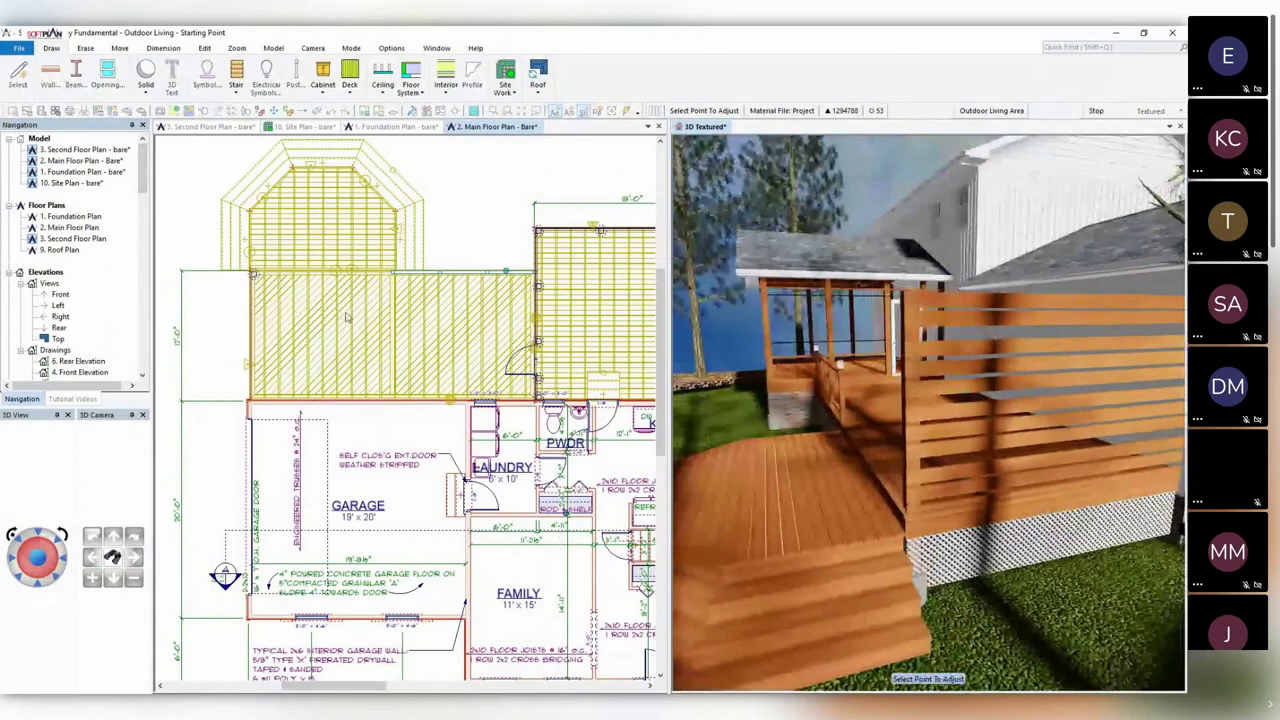
# Copy the corner post 11'-3" along the privacy wall to the garage end, with equal spacing adding a middle post.
pyautogui.click(226, 303)
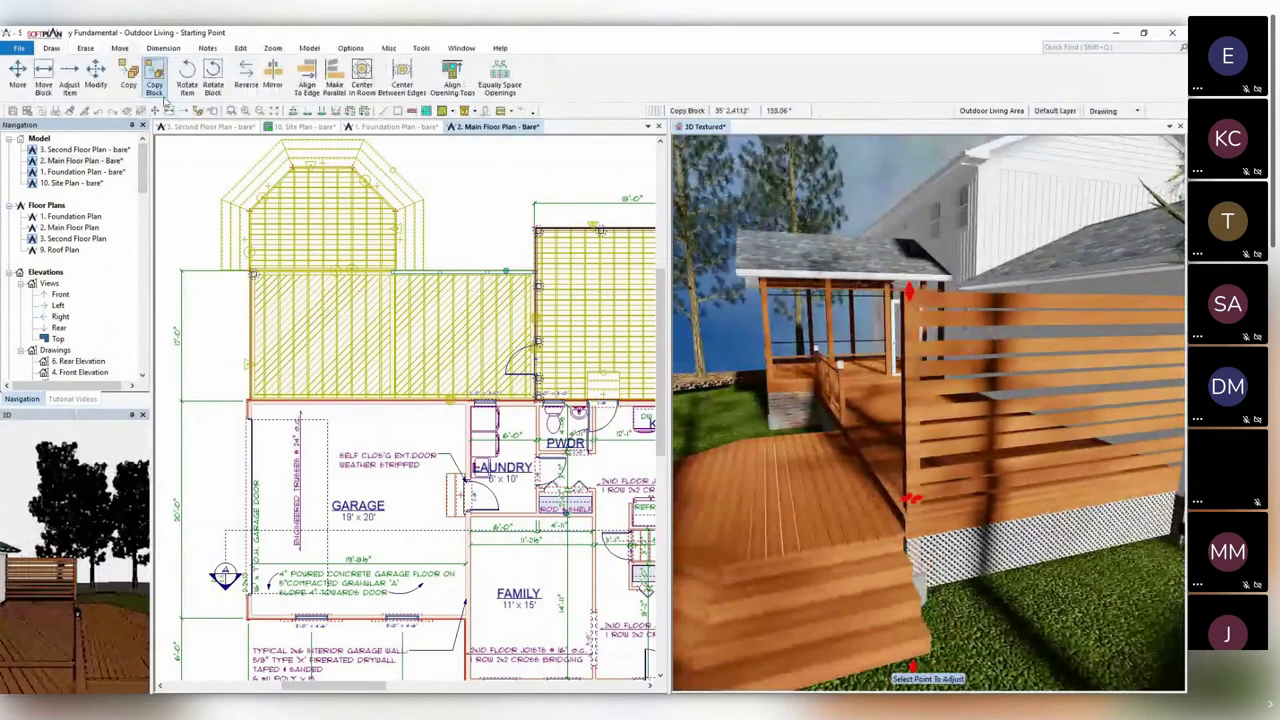
pyautogui.scroll(3, 390, 340)
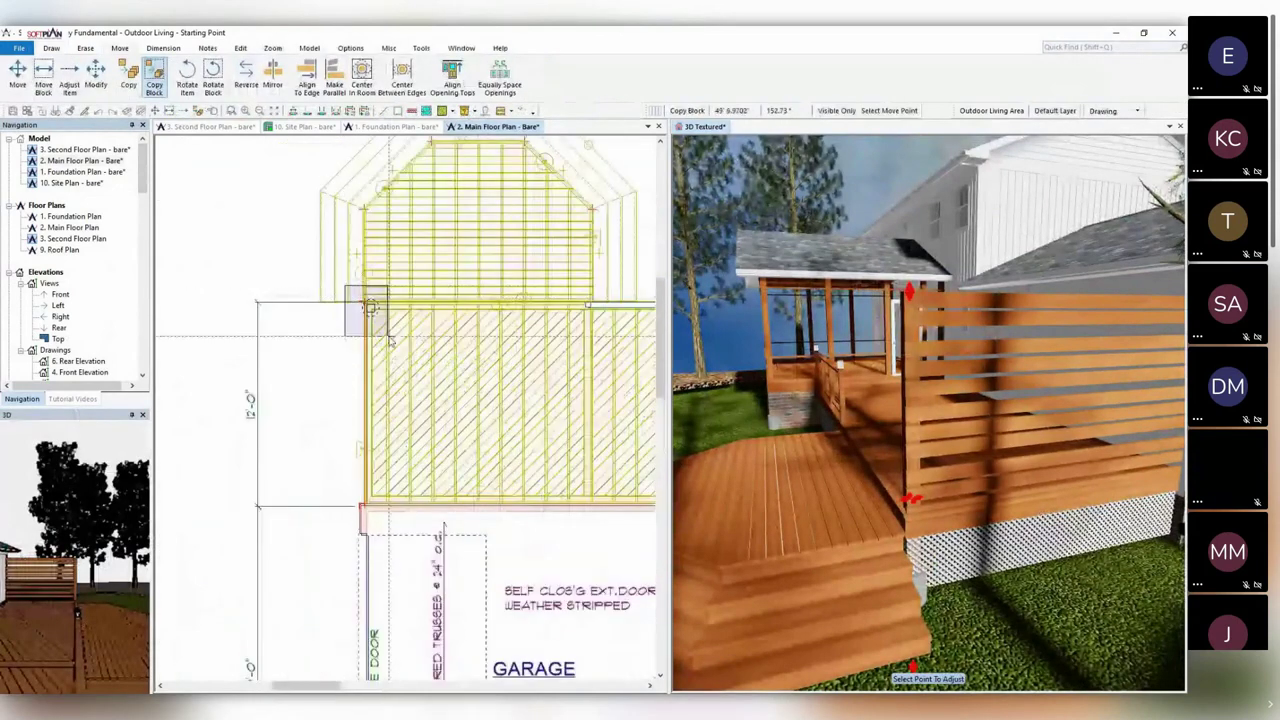
pyautogui.click(396, 533)
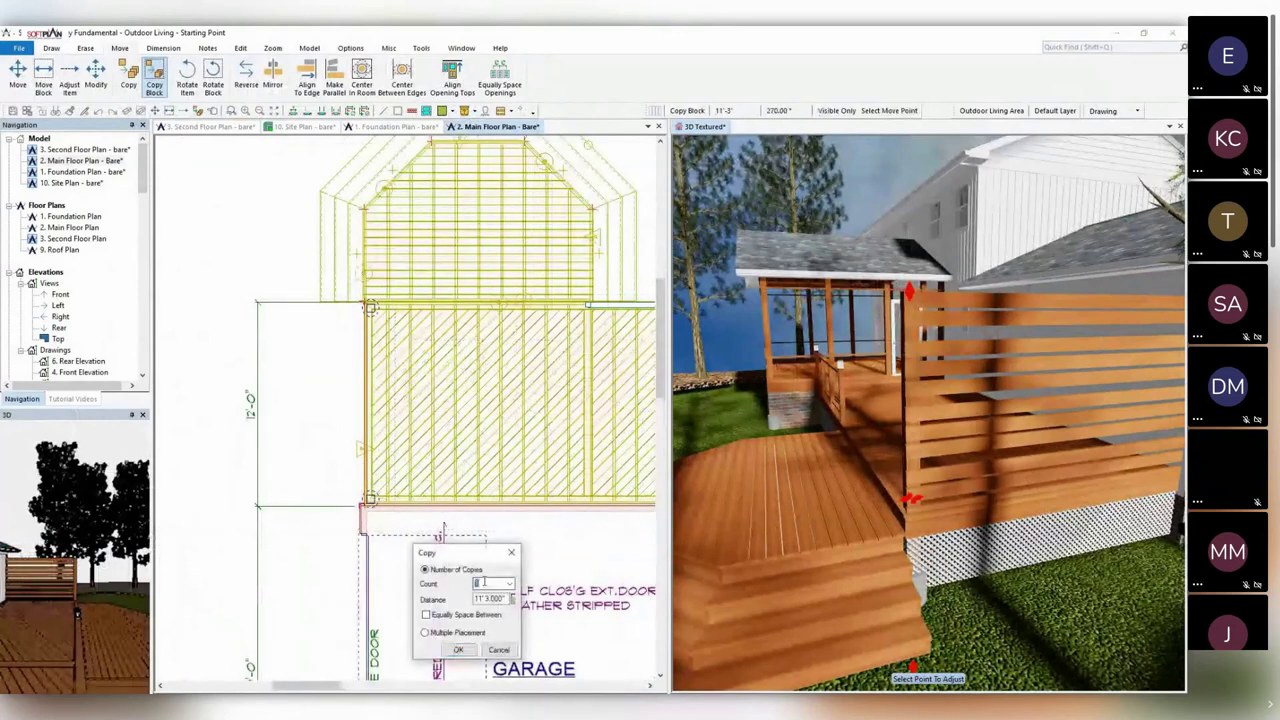
pyautogui.click(466, 651)
pyautogui.click(454, 617)
pyautogui.click(460, 650)
# Switch to the site plan and examine the yard around the deck, wrap-around stair and screened porch.
pyautogui.moveTo(1014, 394); pyautogui.dragTo(1106, 330, button='middle')
pyautogui.moveTo(802, 472); pyautogui.dragTo(820, 448)
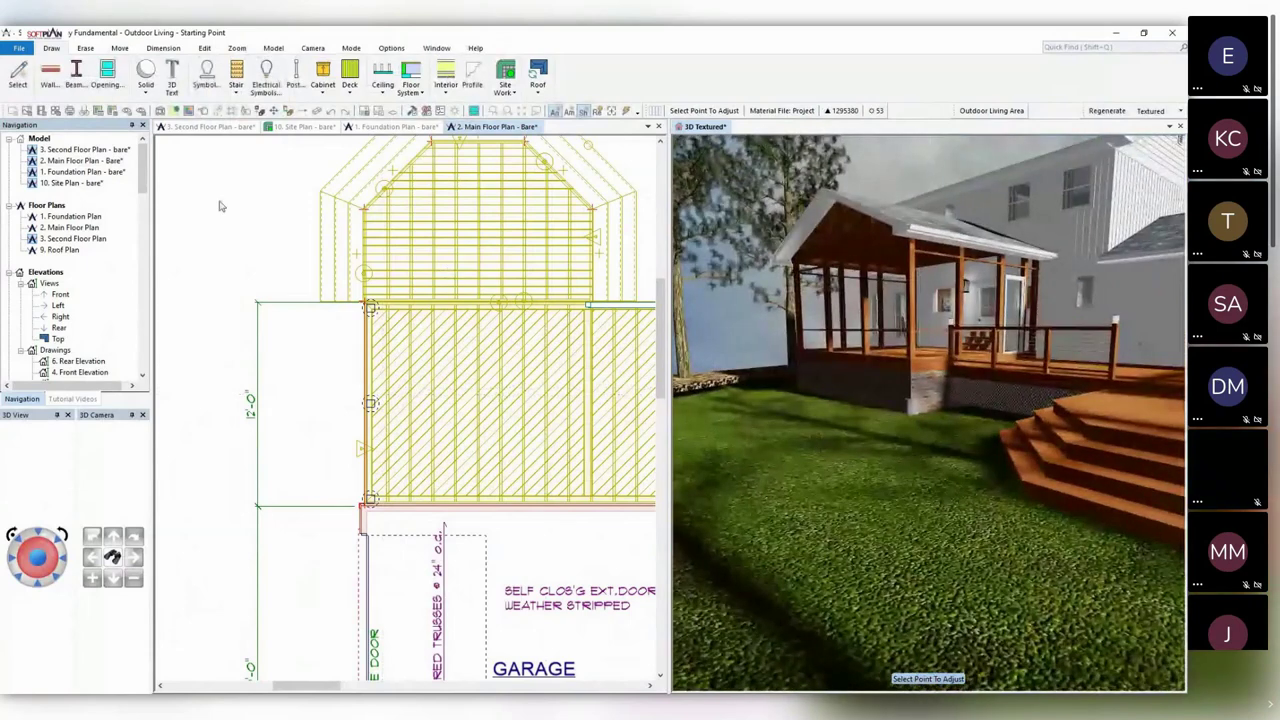
pyautogui.hotkey('ctrl', 'c')
pyautogui.click(246, 191)
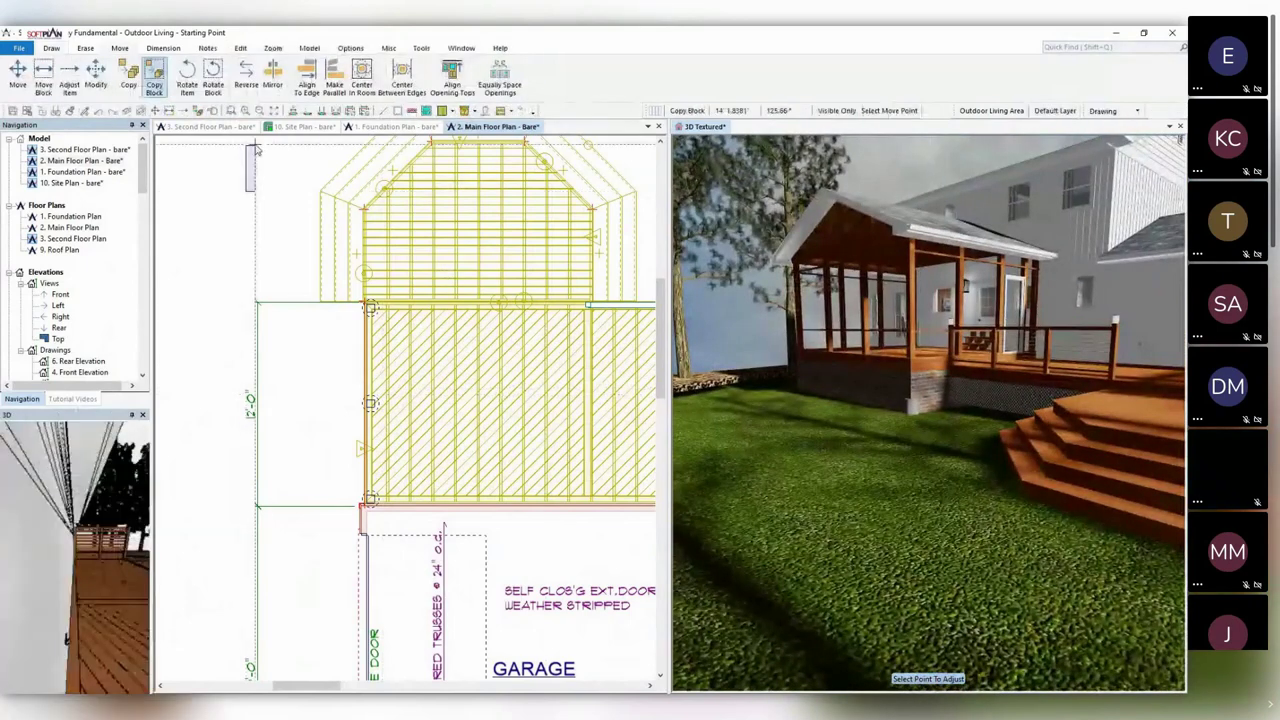
pyautogui.click(305, 126)
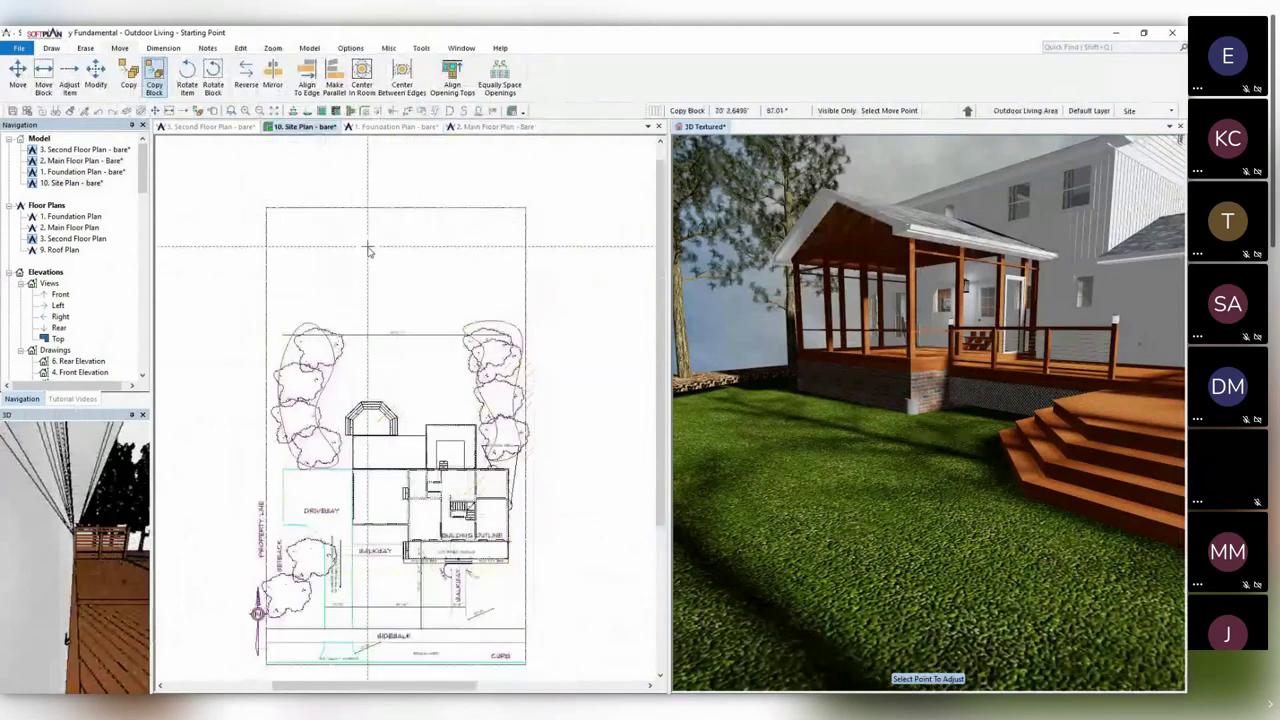
pyautogui.scroll(-2, 365, 260)
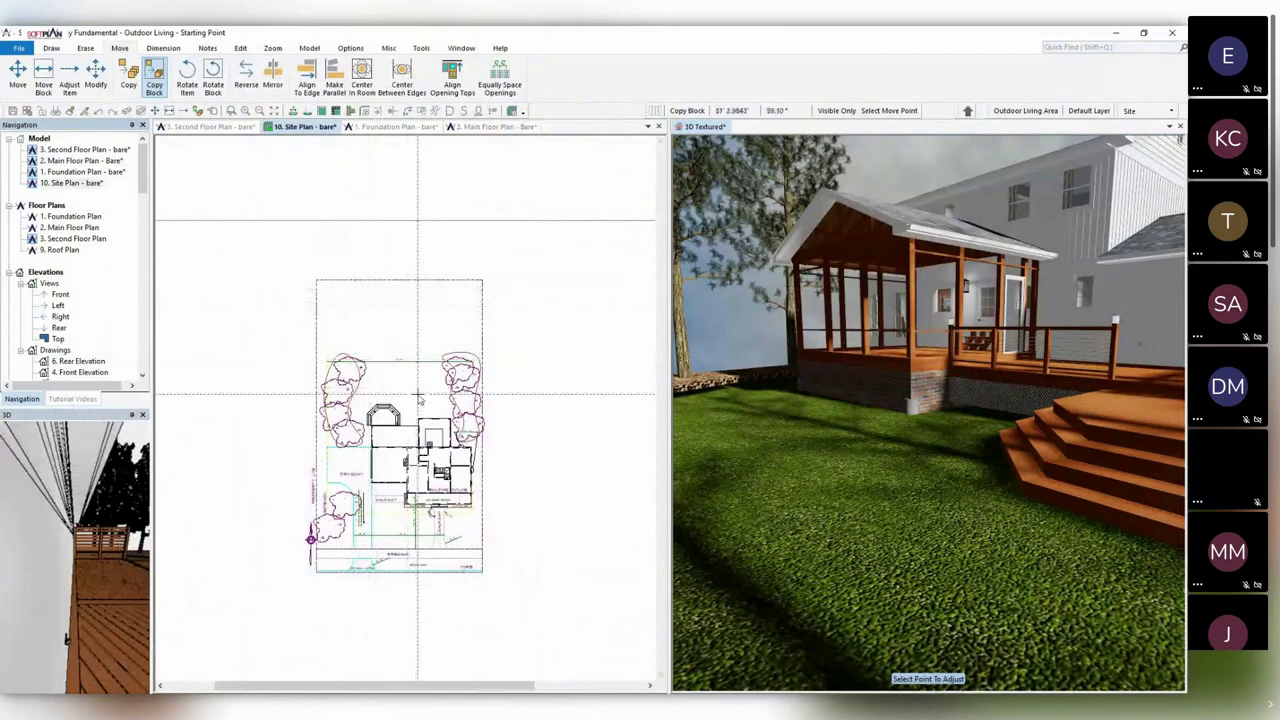
pyautogui.scroll(1, 405, 368)
pyautogui.scroll(1, 388, 372)
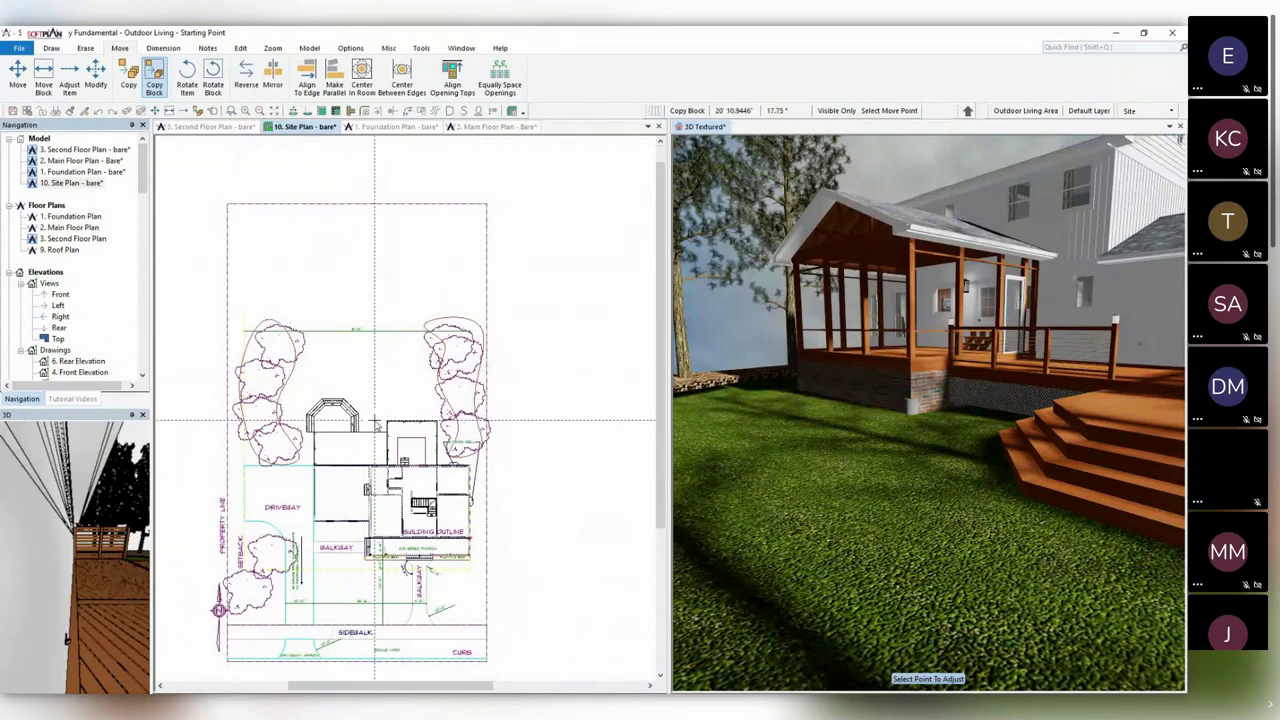
pyautogui.scroll(3, 380, 420)
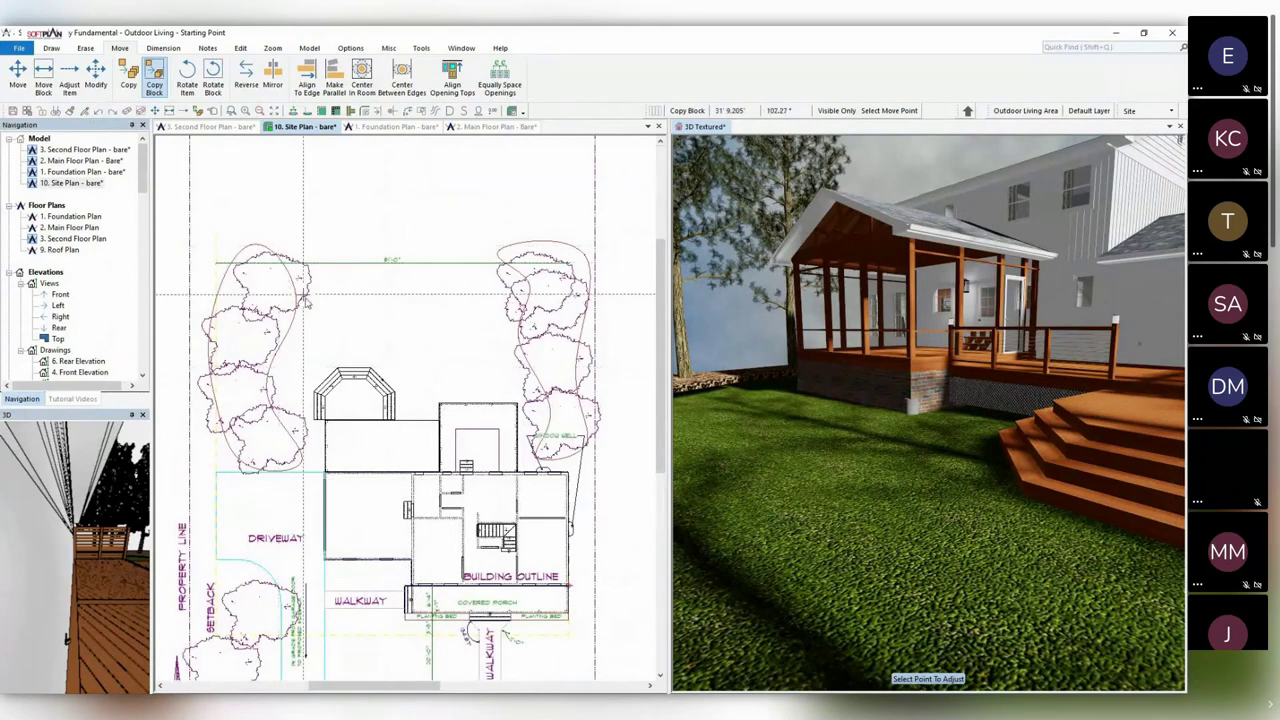
pyautogui.scroll(2, 360, 390)
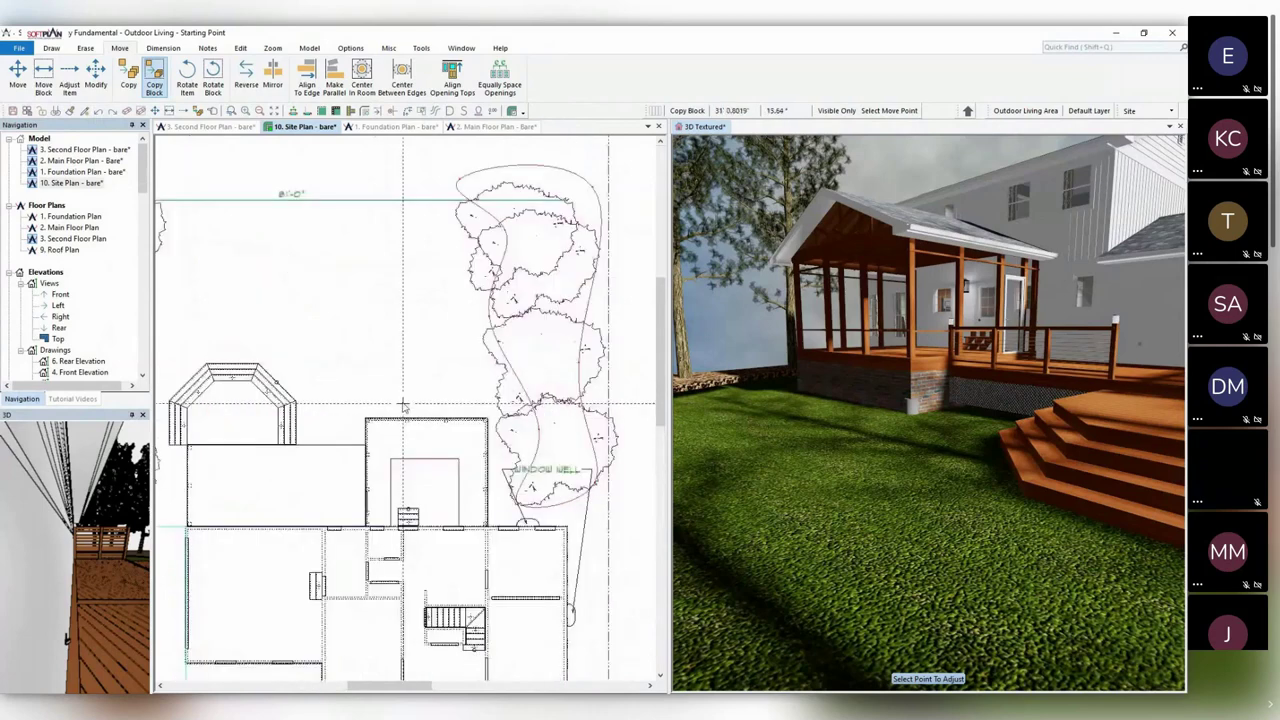
pyautogui.moveTo(311, 363); pyautogui.dragTo(392, 365, button='middle')
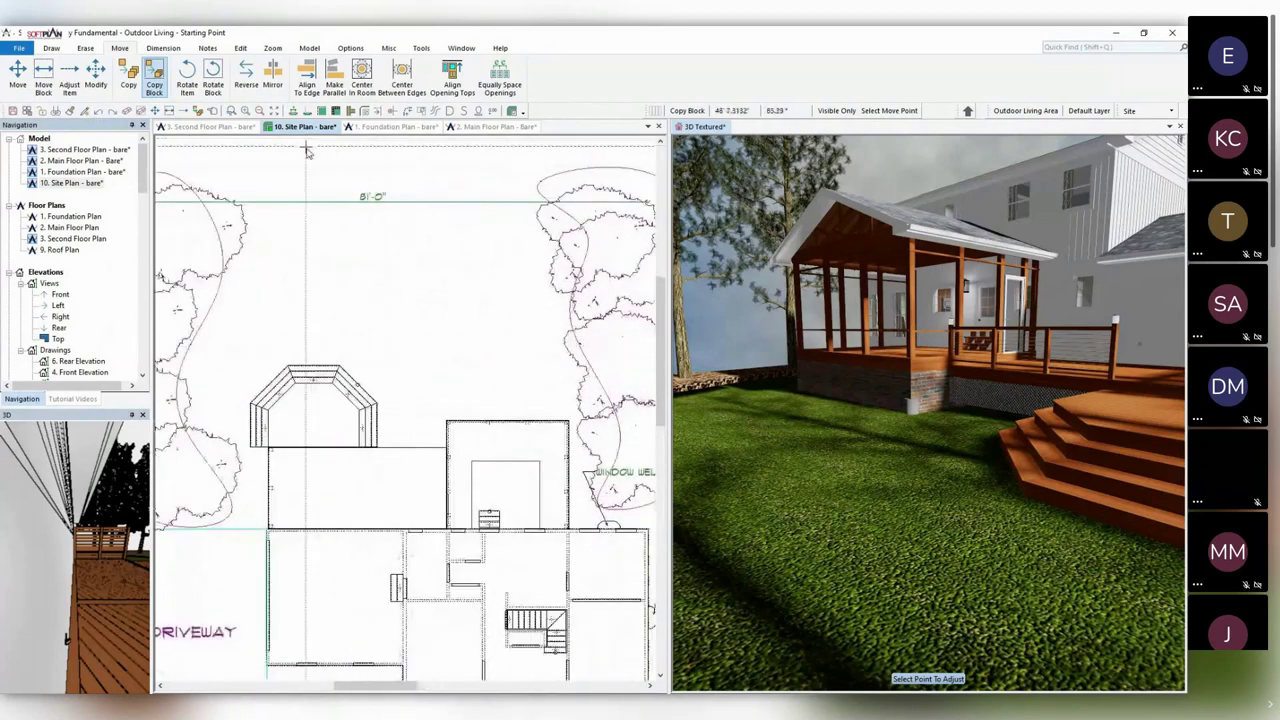
pyautogui.scroll(1, 430, 359)
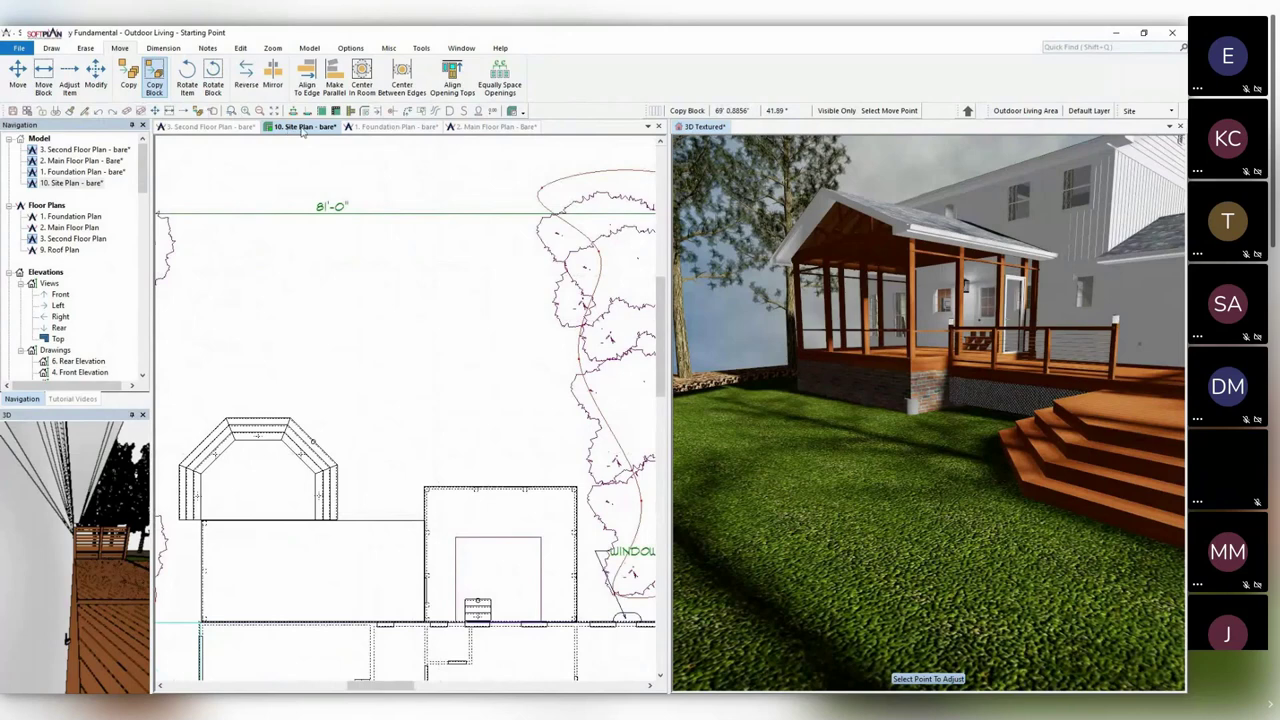
# Draw a rectangular Patio about 25' deep with the Line method, enclosing the wrap-around stair and reaching the screened porch wall.
pyautogui.click(52, 48)
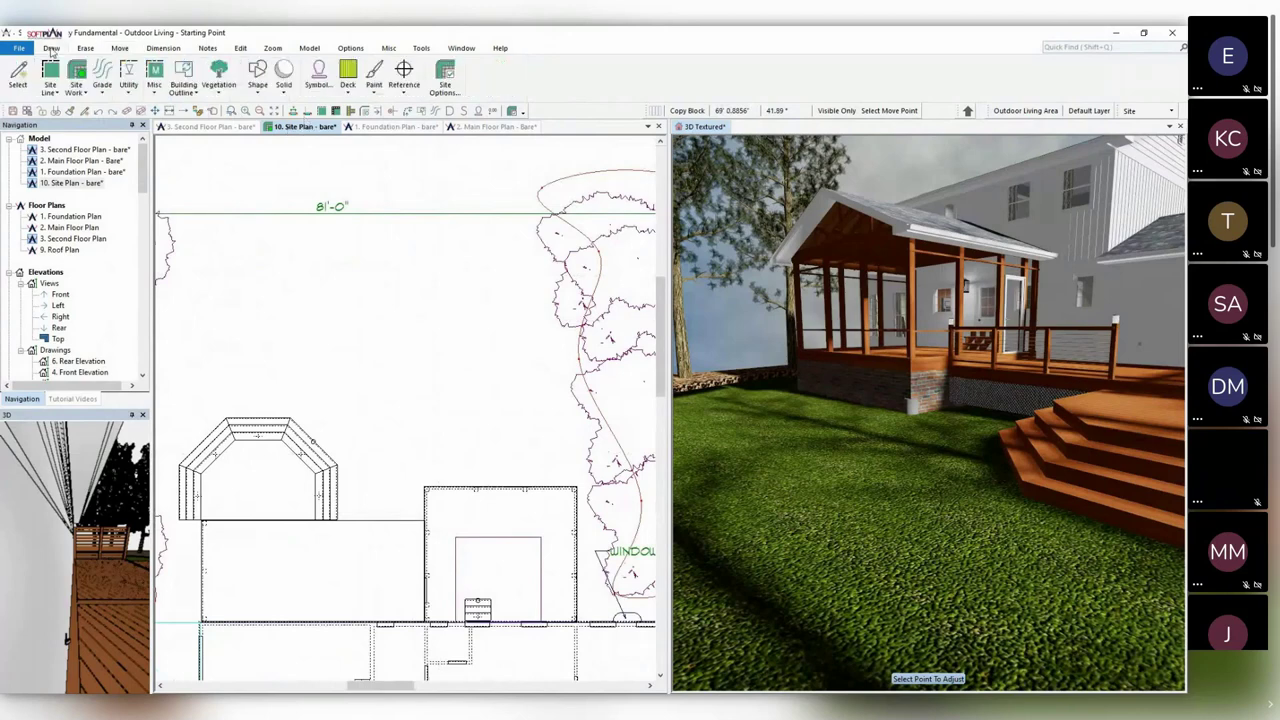
pyautogui.click(77, 84)
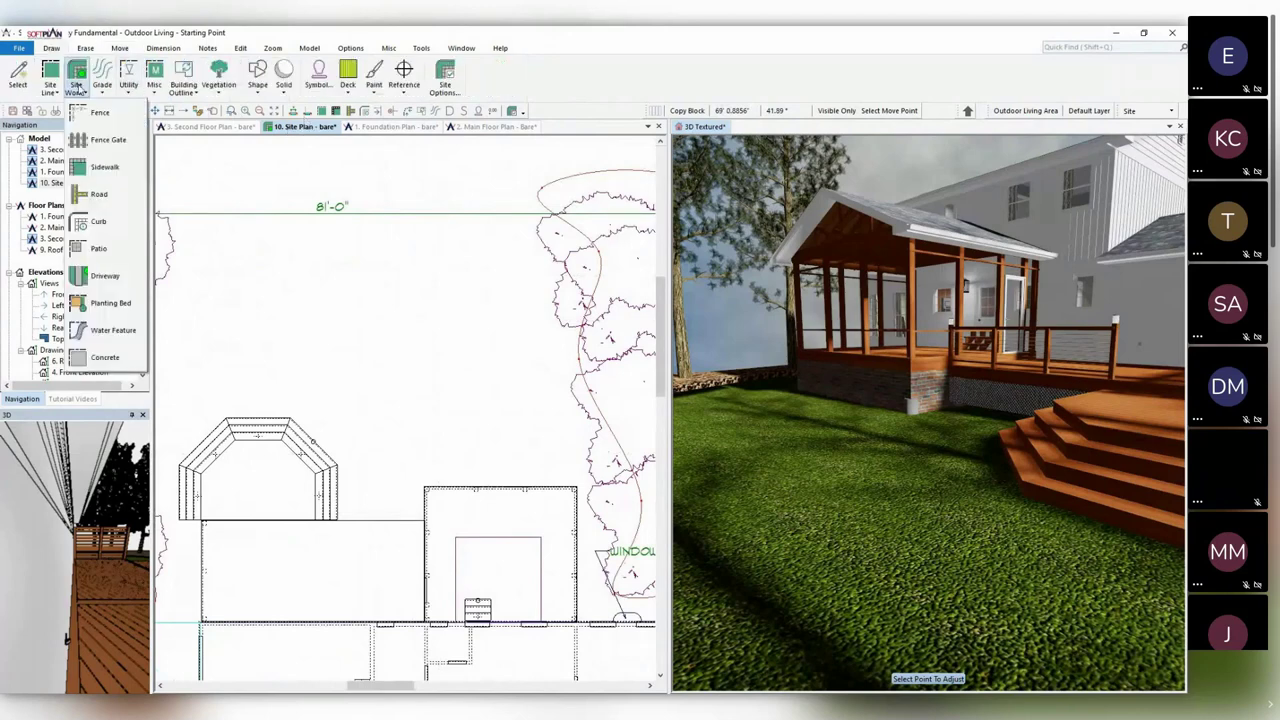
pyautogui.click(112, 248)
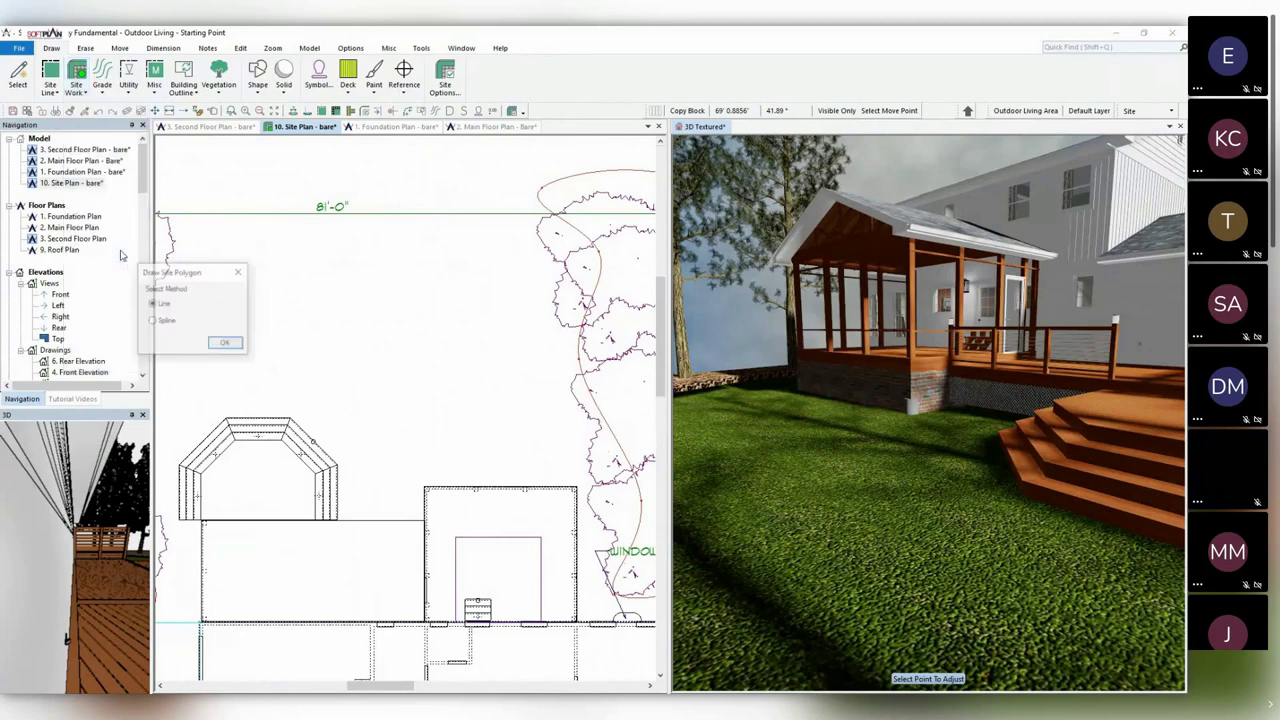
pyautogui.click(225, 343)
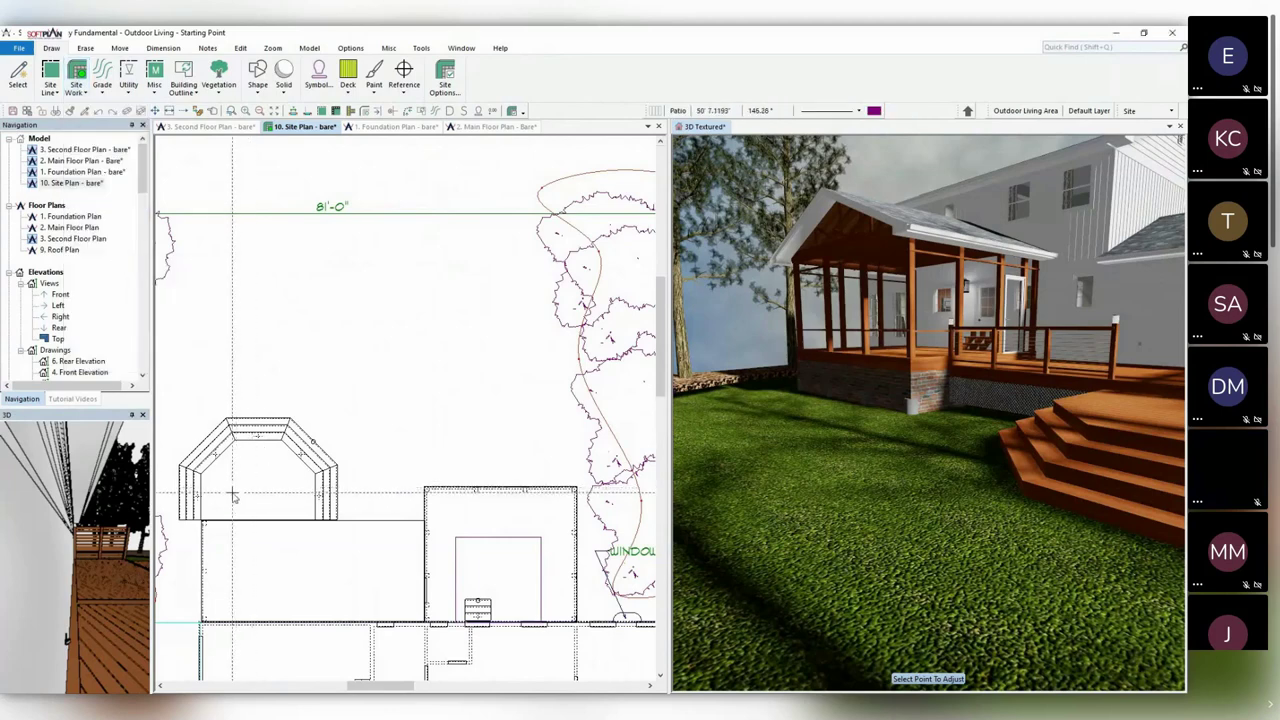
pyautogui.moveTo(218, 498); pyautogui.dragTo(263, 416, button='middle')
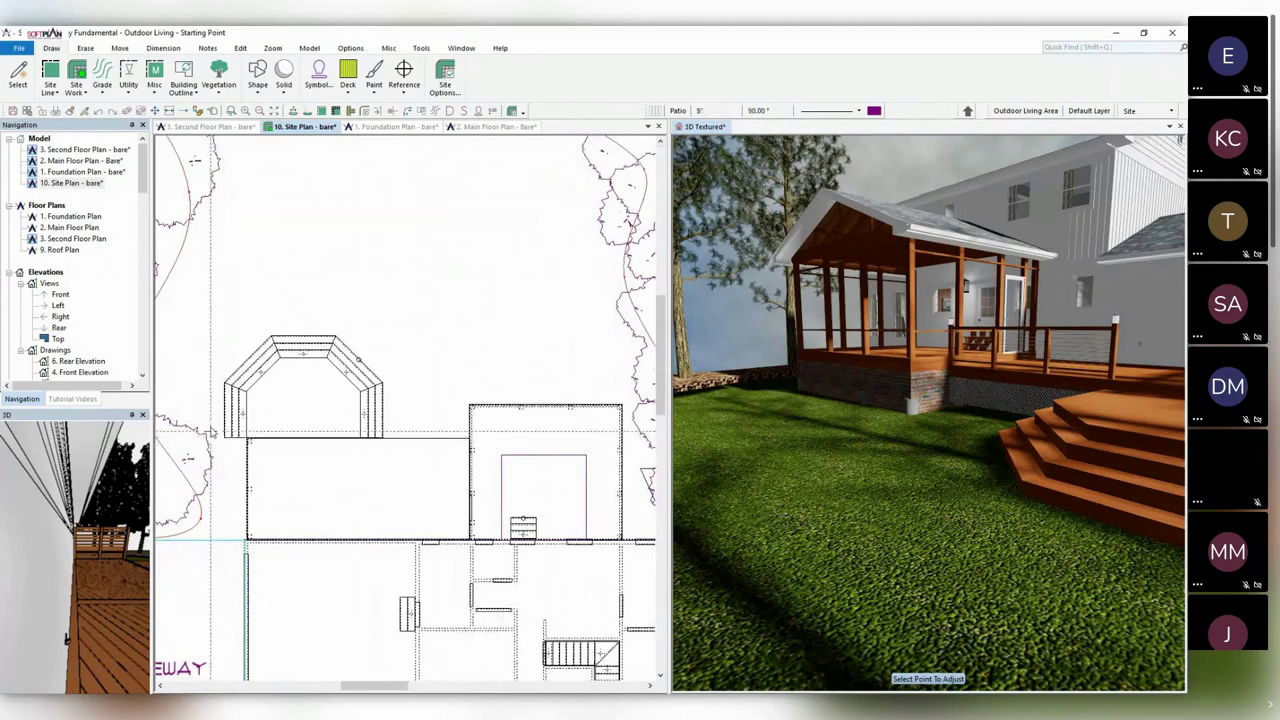
pyautogui.click(211, 229)
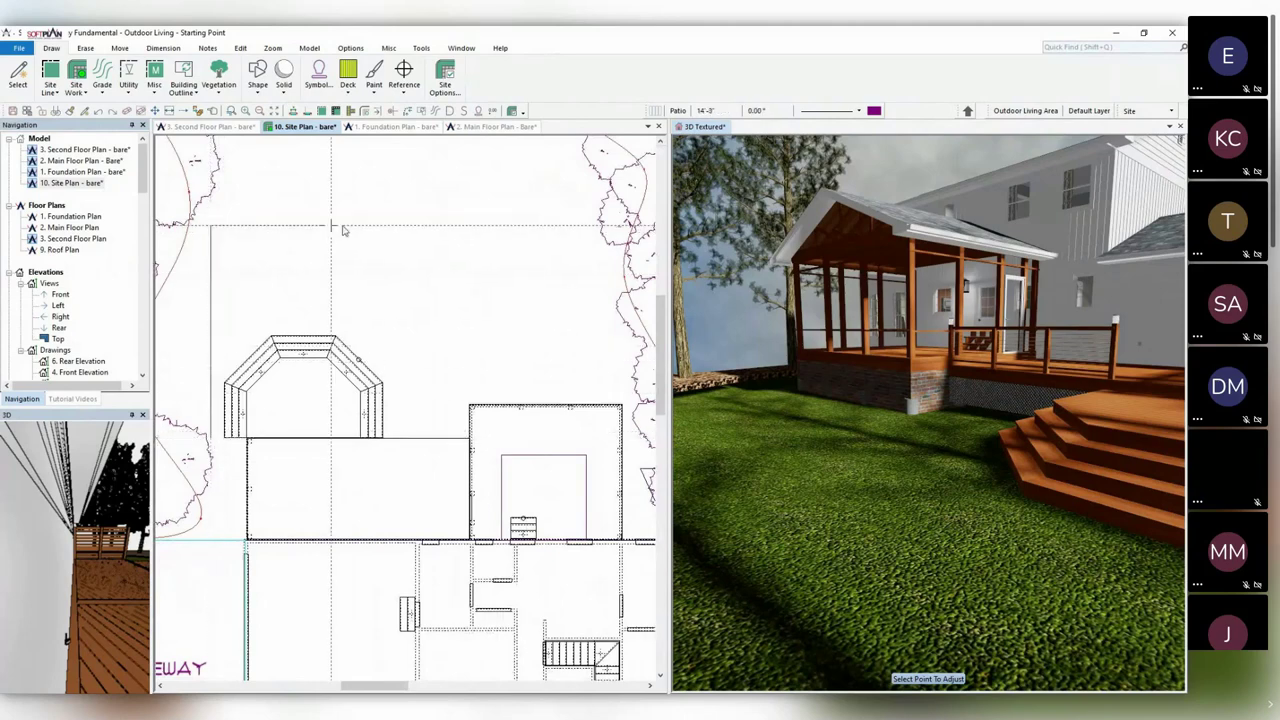
pyautogui.click(468, 227)
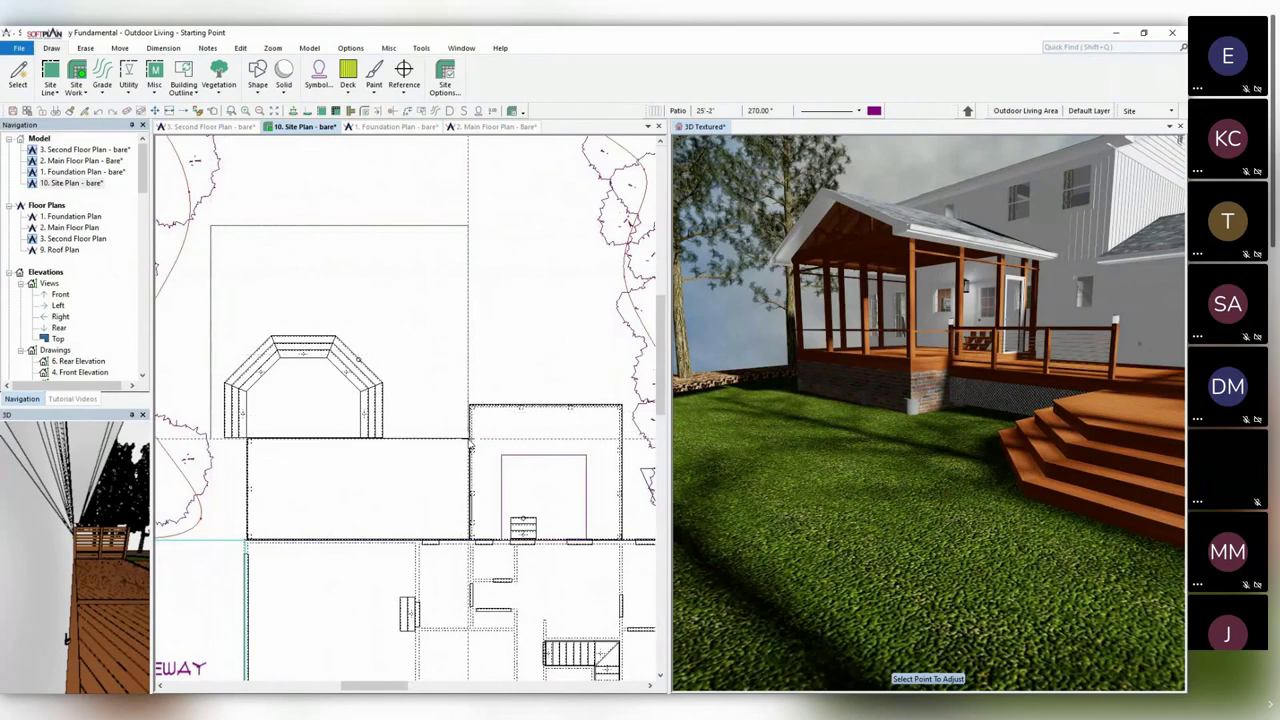
pyautogui.click(468, 438)
pyautogui.click(214, 438)
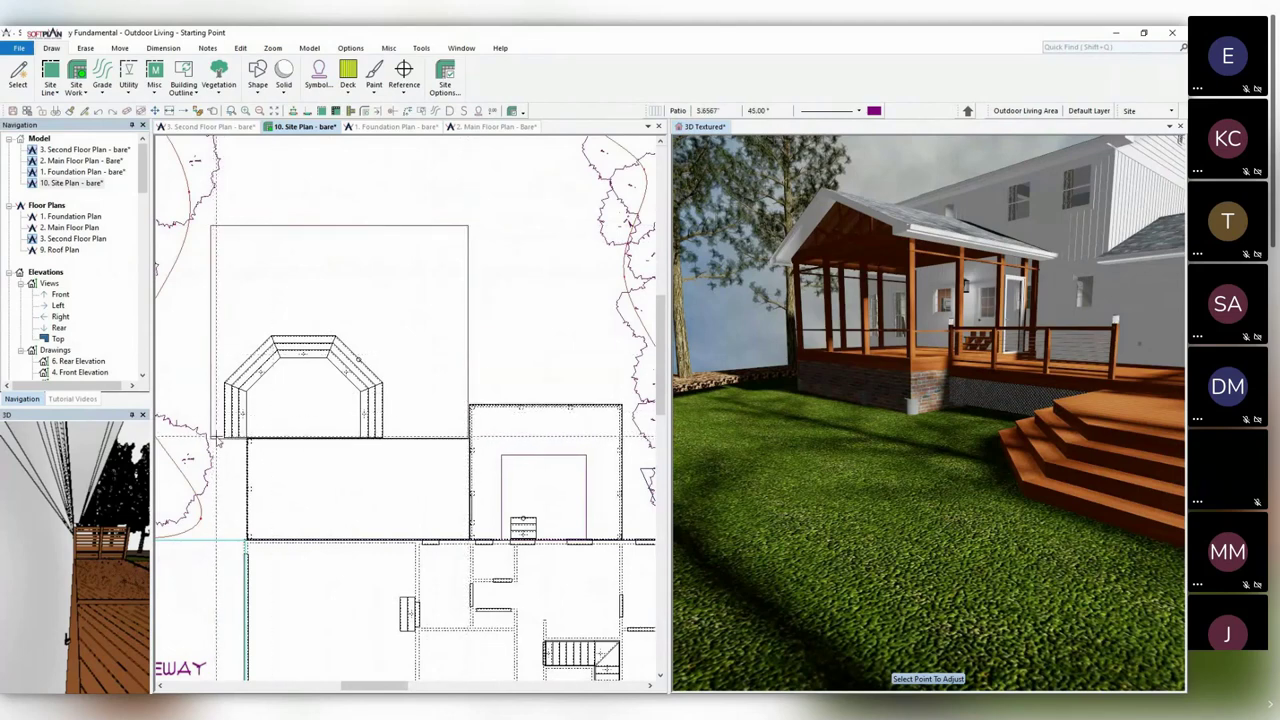
# Change the patio's surface texture to the dark asphalt from the Site textures.
pyautogui.click(886, 566)
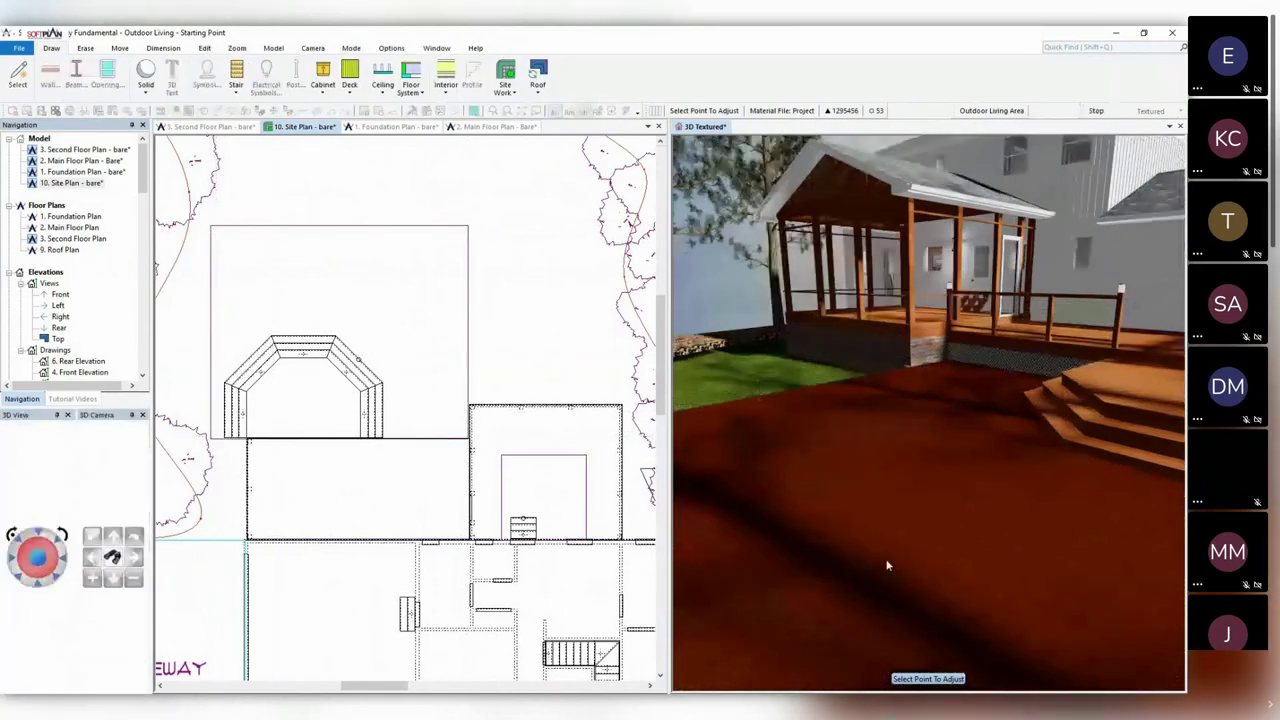
pyautogui.moveTo(886, 566); pyautogui.dragTo(920, 517)
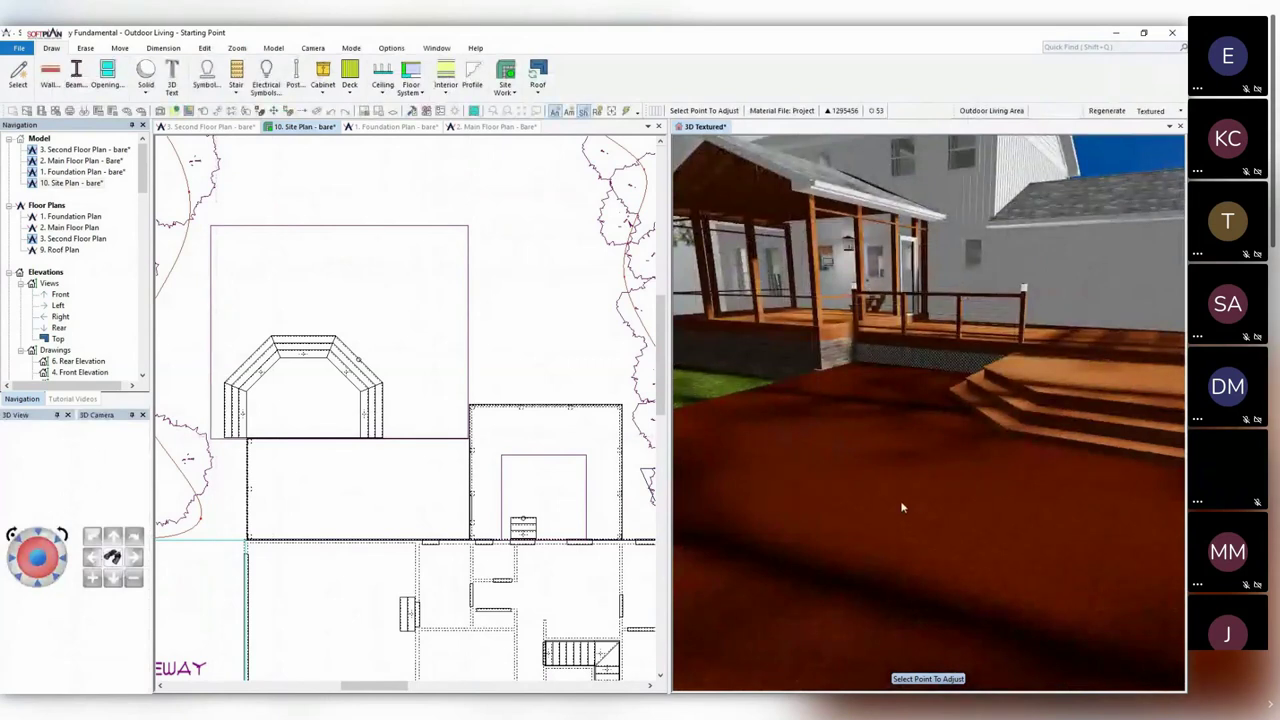
pyautogui.rightClick(941, 523)
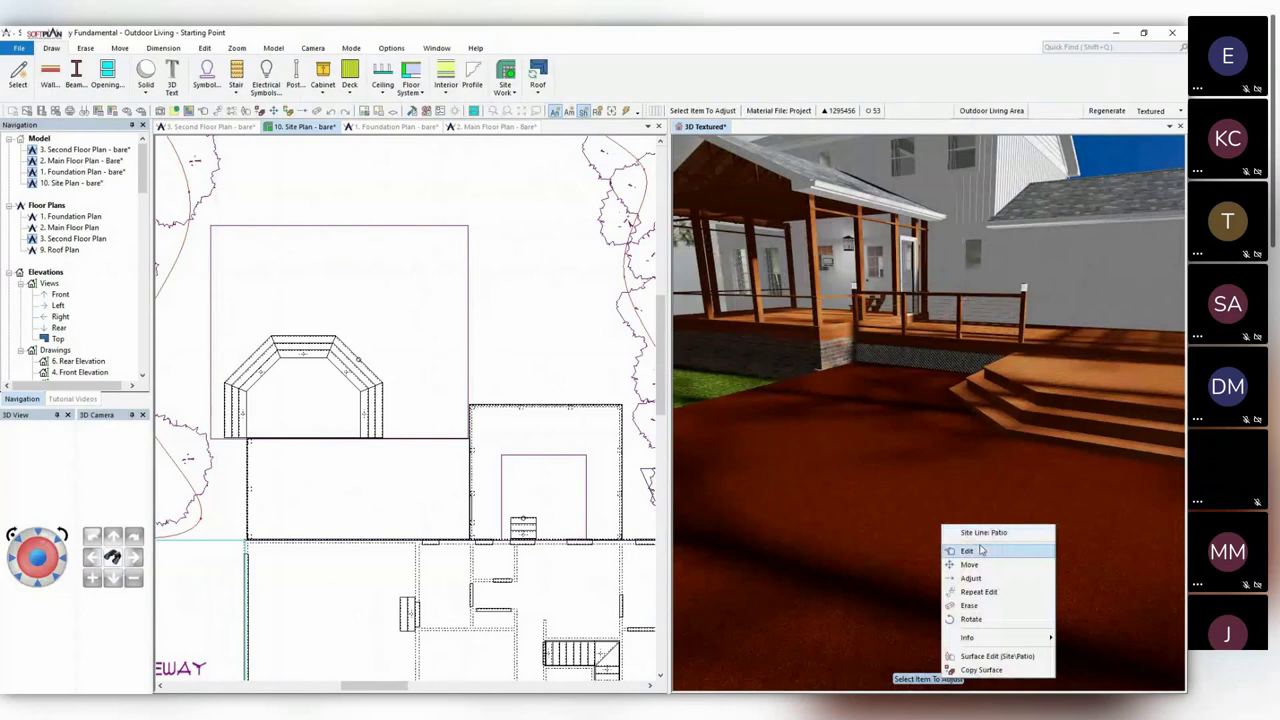
pyautogui.click(990, 655)
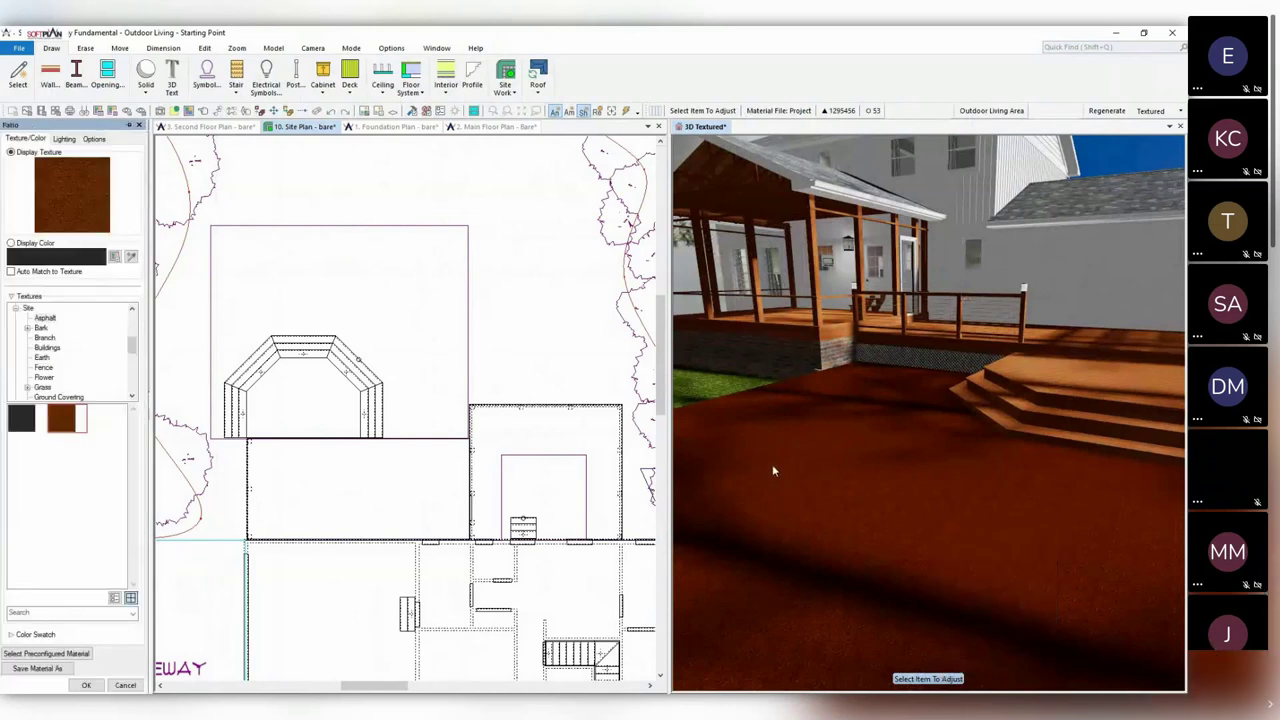
pyautogui.click(23, 420)
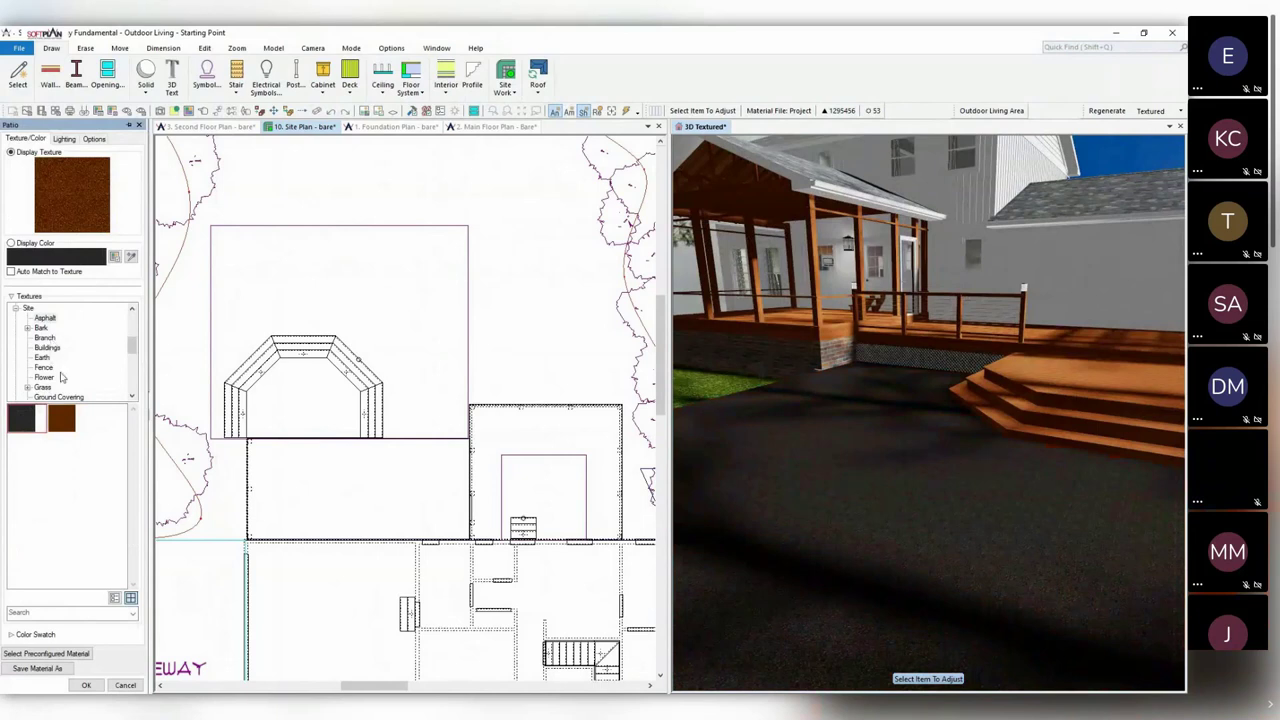
pyautogui.click(87, 685)
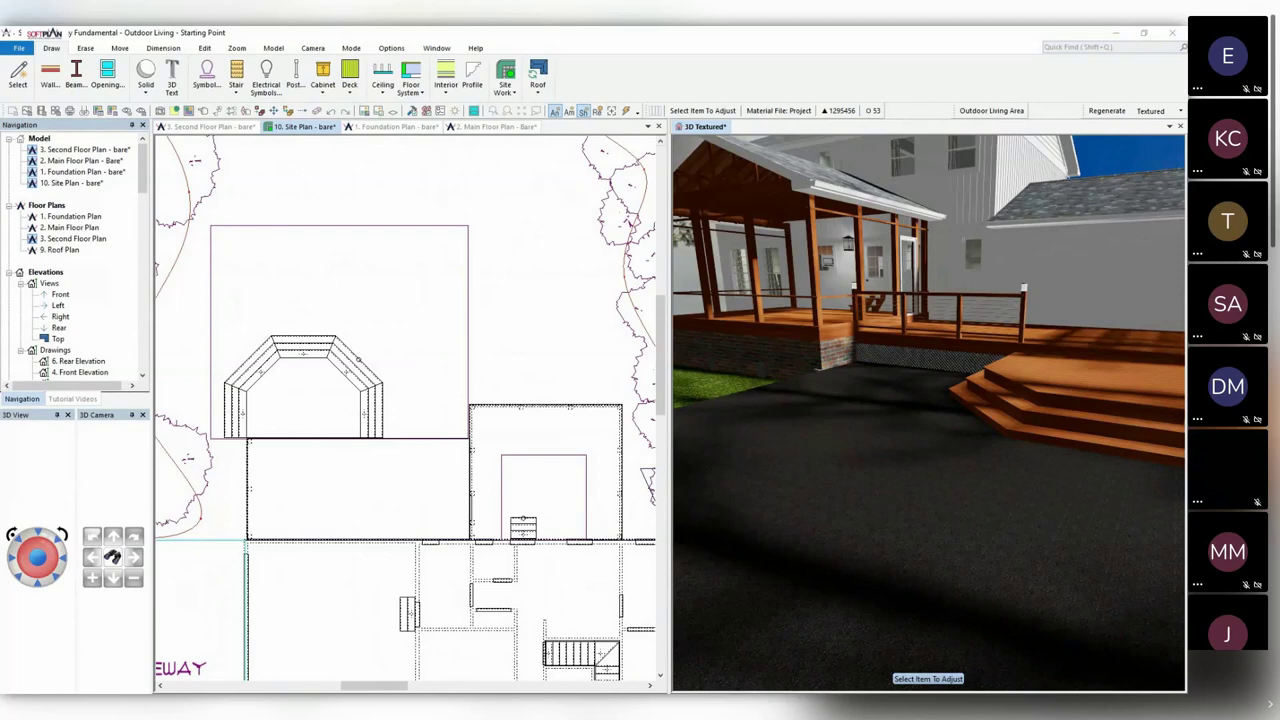
# Switch to the browser's patio stone texture image and the Snipping Tool, placing the captured snip beside its source image.
pyautogui.moveTo(1279, 50); pyautogui.dragTo(788, 55)
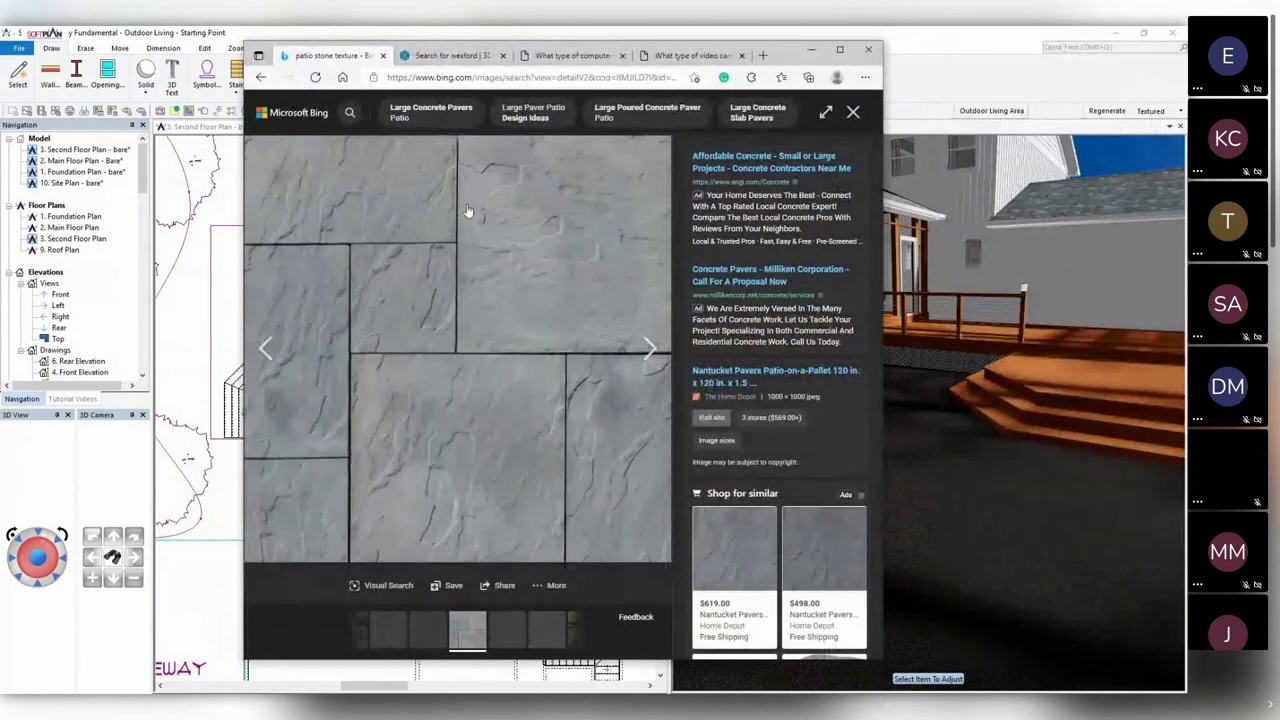
pyautogui.moveTo(1187, 43); pyautogui.dragTo(636, 69)
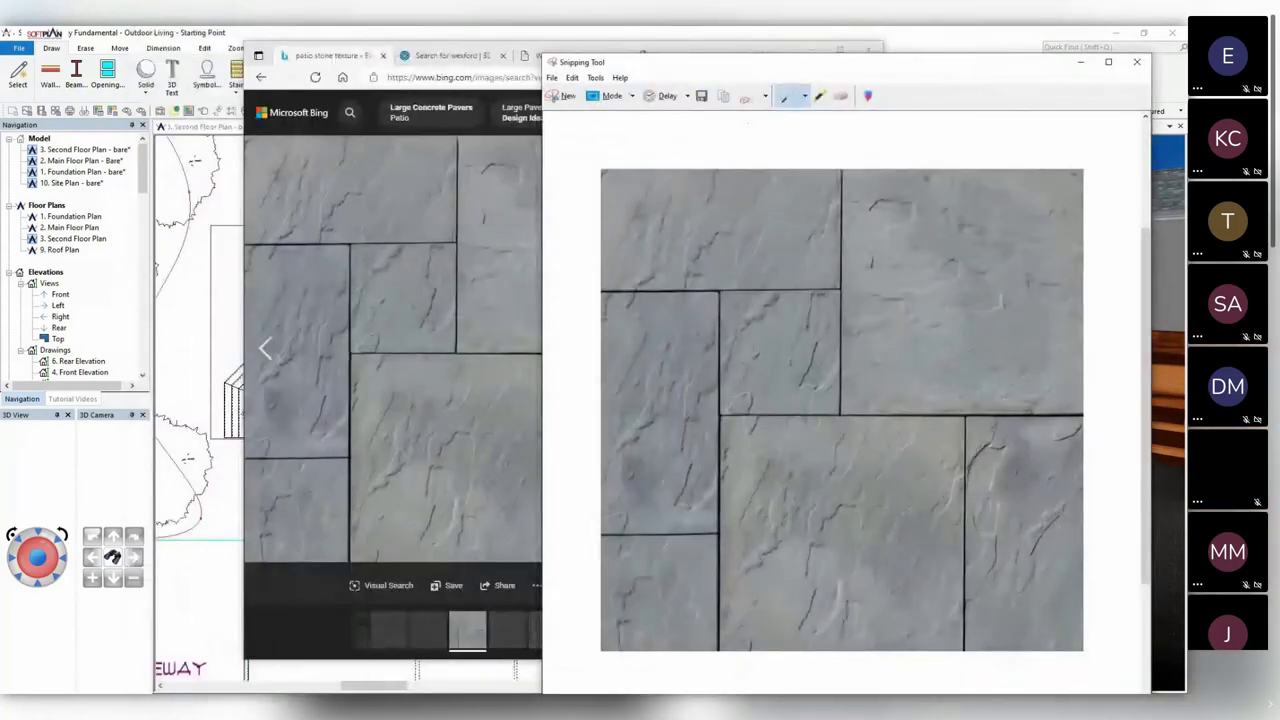
pyautogui.moveTo(764, 57); pyautogui.dragTo(764, 33)
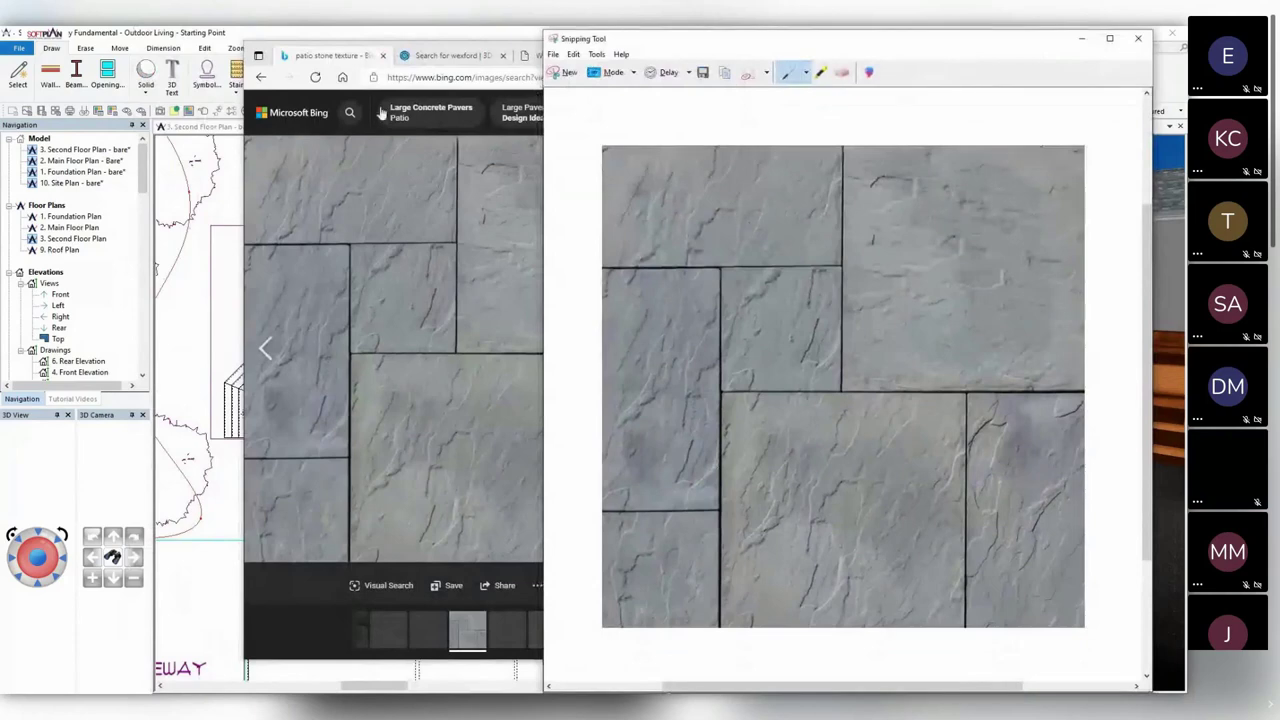
pyautogui.moveTo(683, 45); pyautogui.dragTo(960, 77)
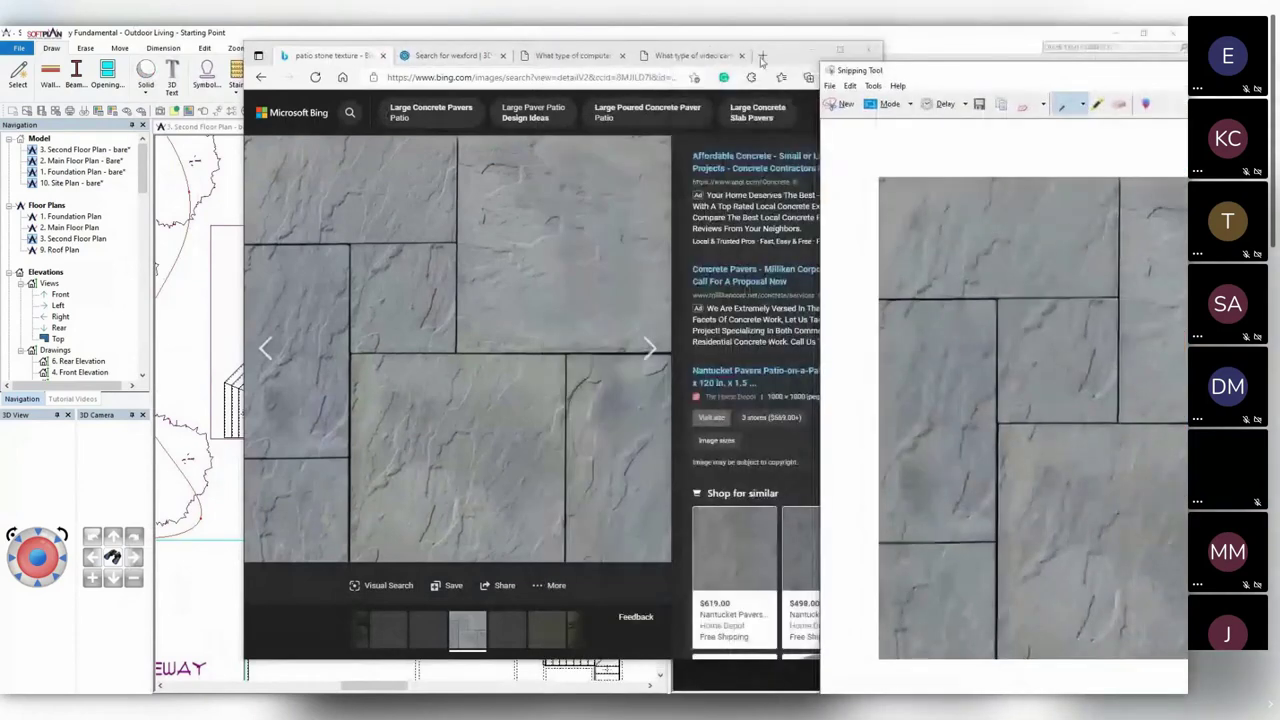
pyautogui.moveTo(762, 60); pyautogui.dragTo(537, 53)
pyautogui.moveTo(961, 78); pyautogui.dragTo(598, 43)
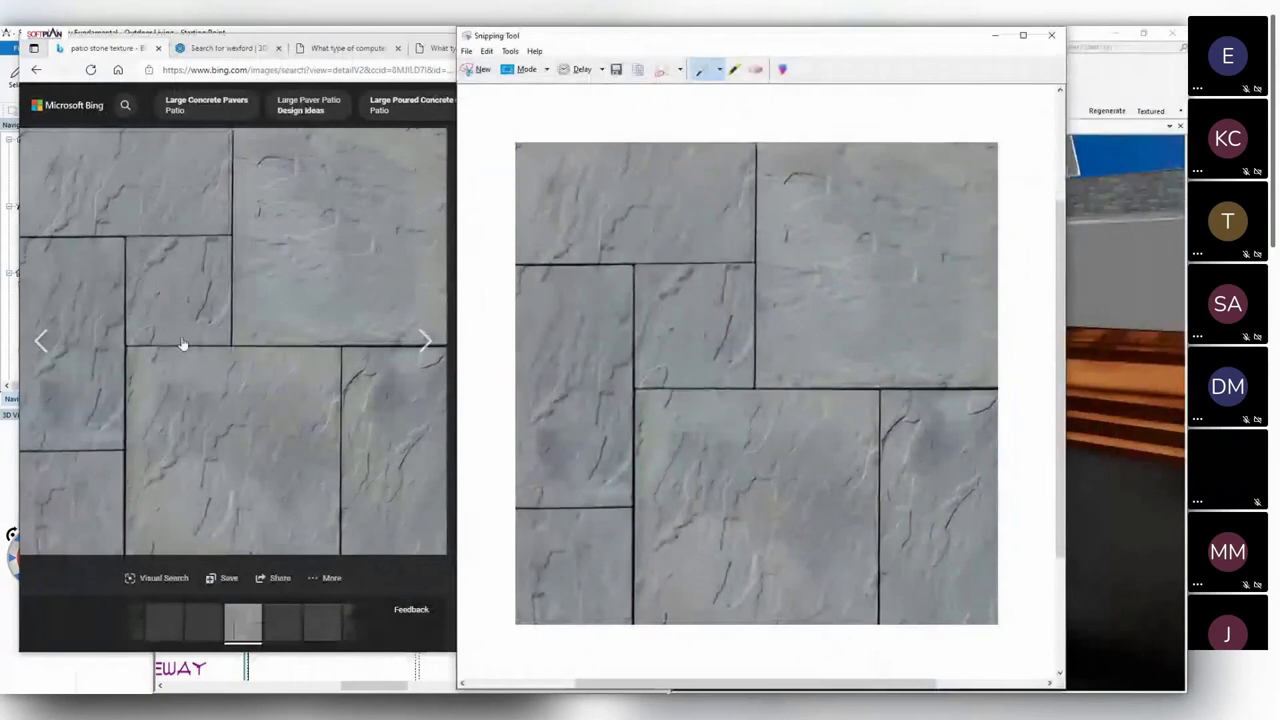
# Check the Exterior Finish > Brick > Wall bitmap folder as the snip's save location, cancel saving, and return to the SoftPlan model.
pyautogui.click(466, 50)
pyautogui.click(482, 84)
pyautogui.hotkey('ctrl', 's')
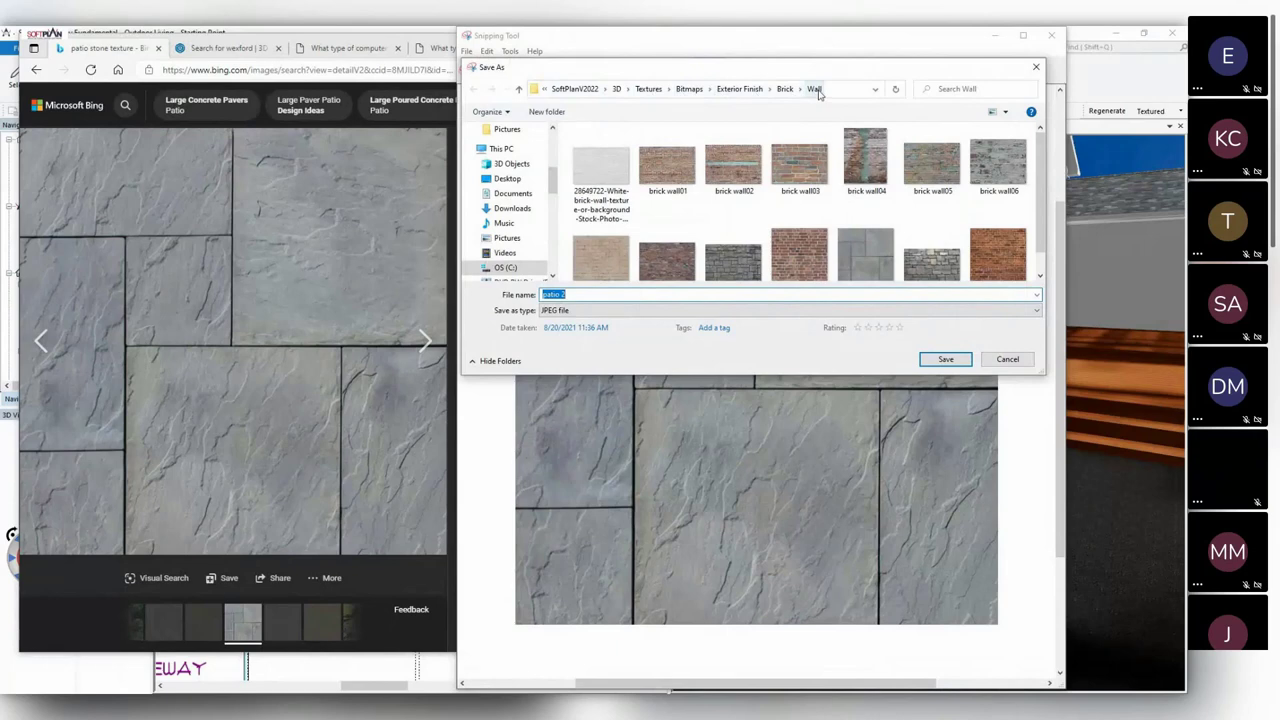
pyautogui.click(1007, 359)
pyautogui.click(994, 35)
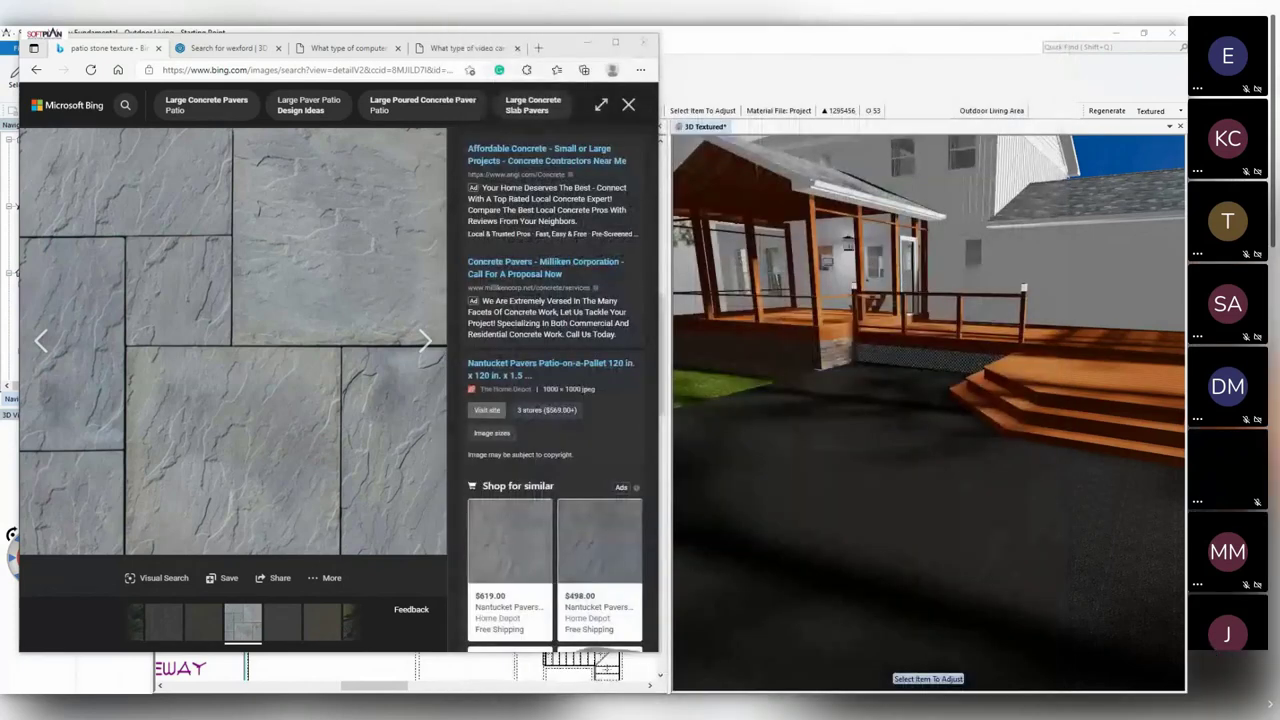
pyautogui.moveTo(562, 49); pyautogui.dragTo(598, 57)
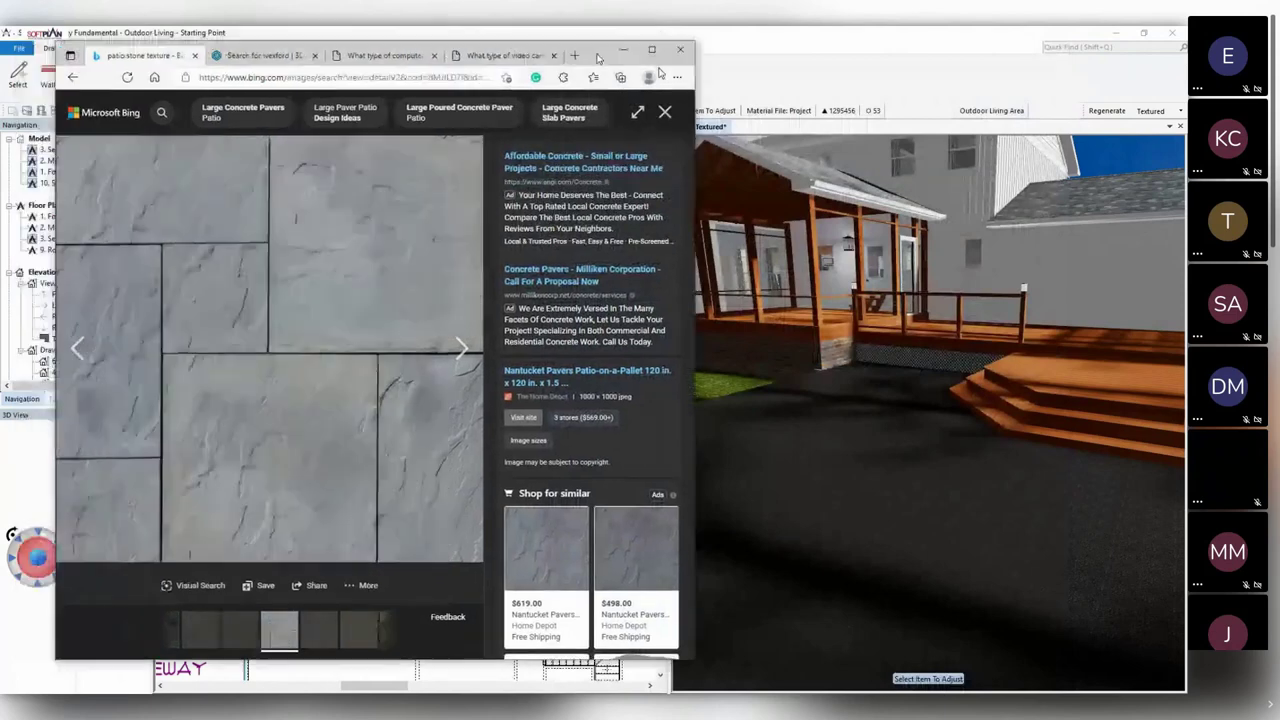
pyautogui.click(624, 50)
# Apply the gray stone paver texture from Exterior Finish > Brick > Wall to the patio surface.
pyautogui.rightClick(924, 506)
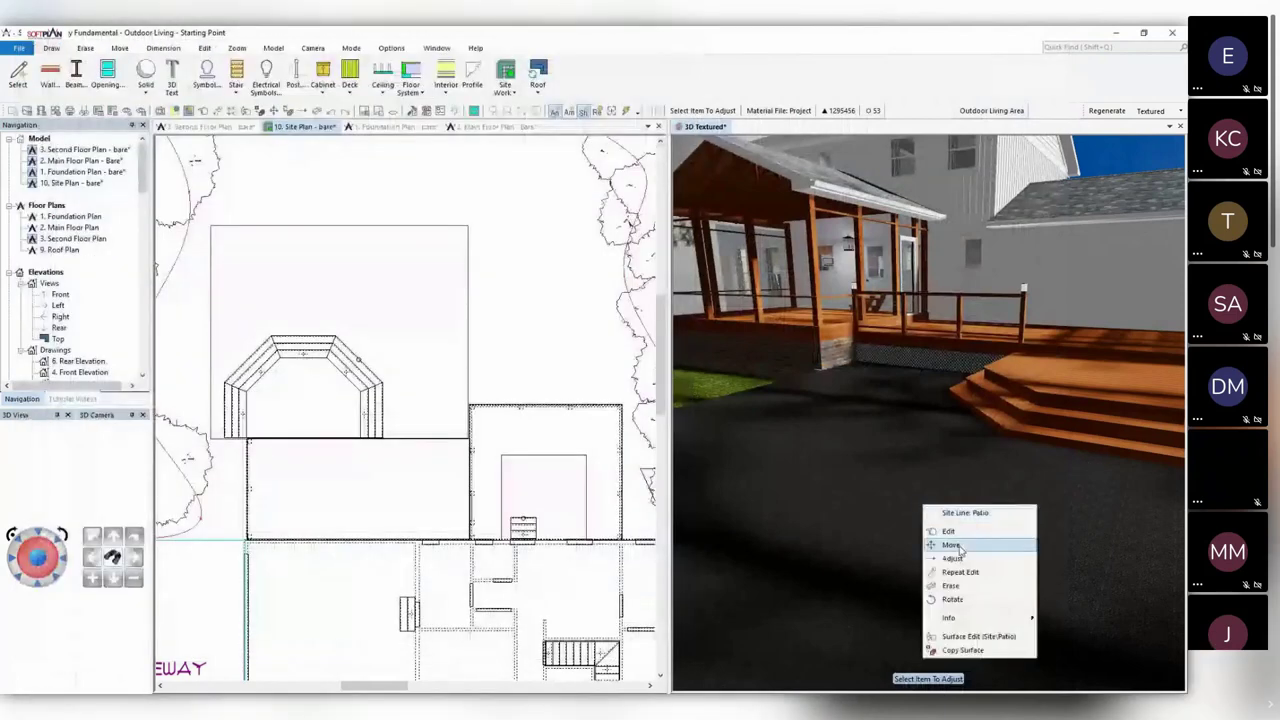
pyautogui.click(988, 638)
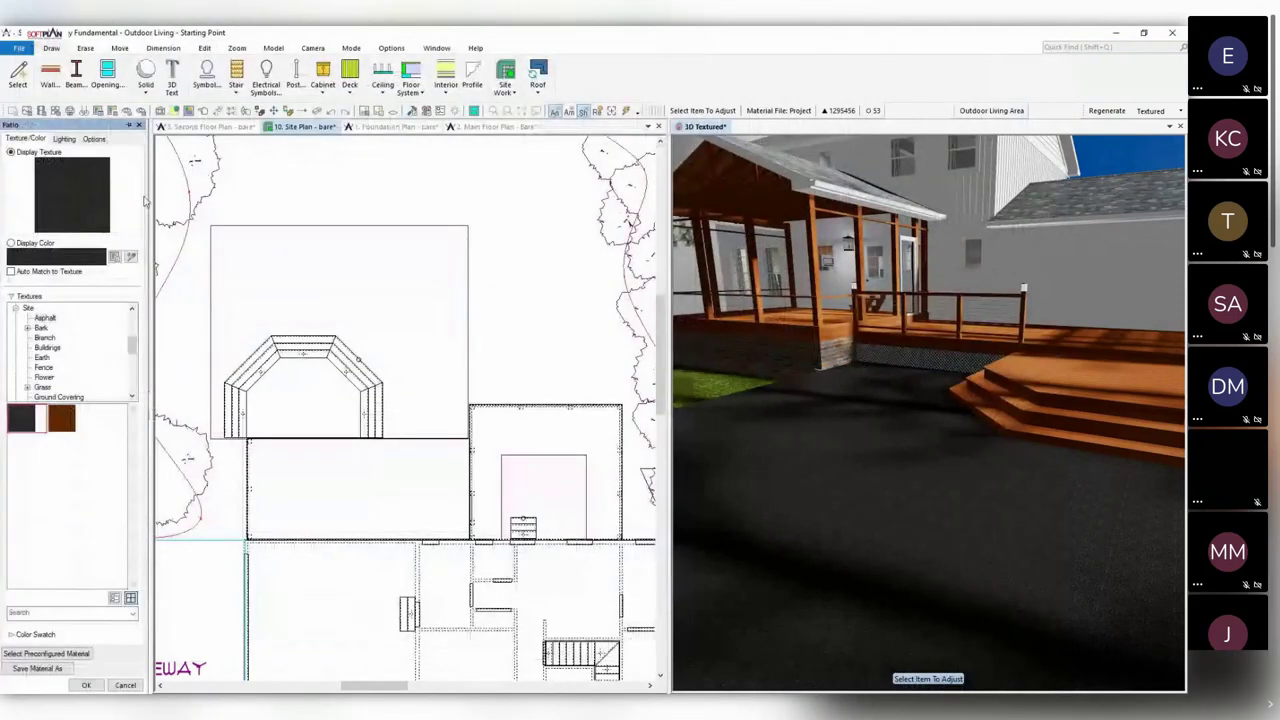
pyautogui.moveTo(131, 345); pyautogui.dragTo(131, 318)
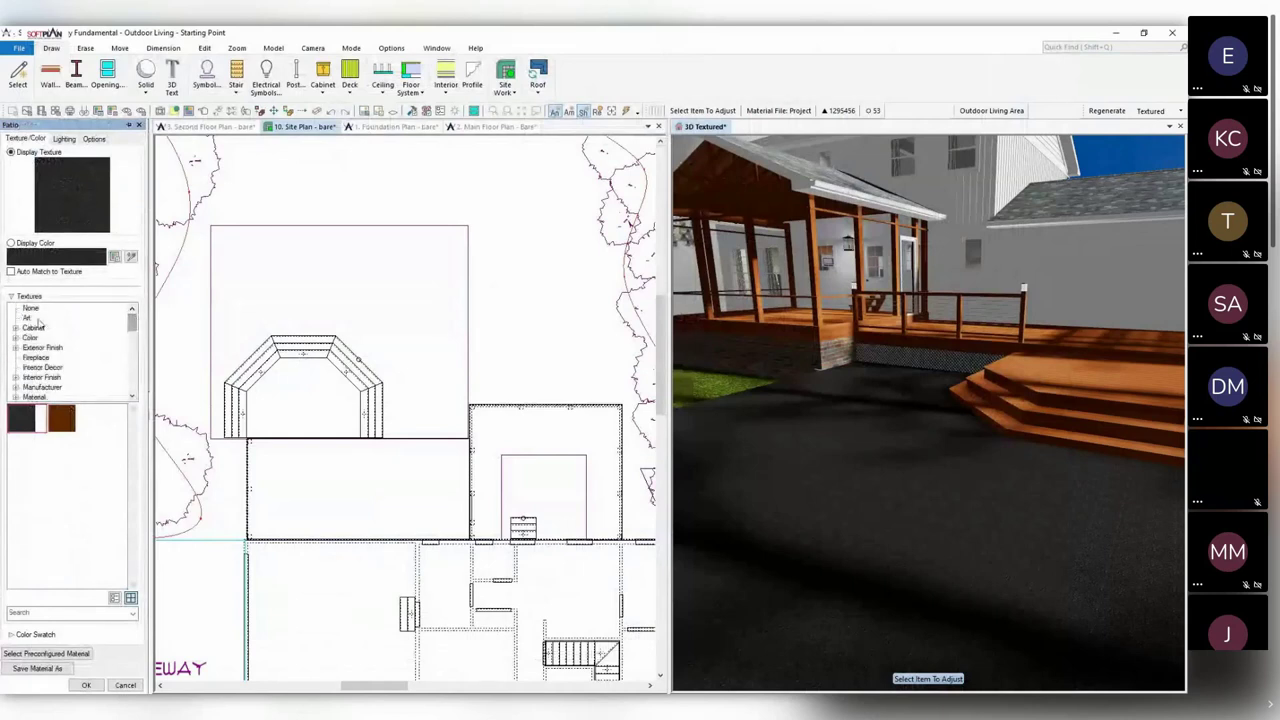
pyautogui.click(31, 348)
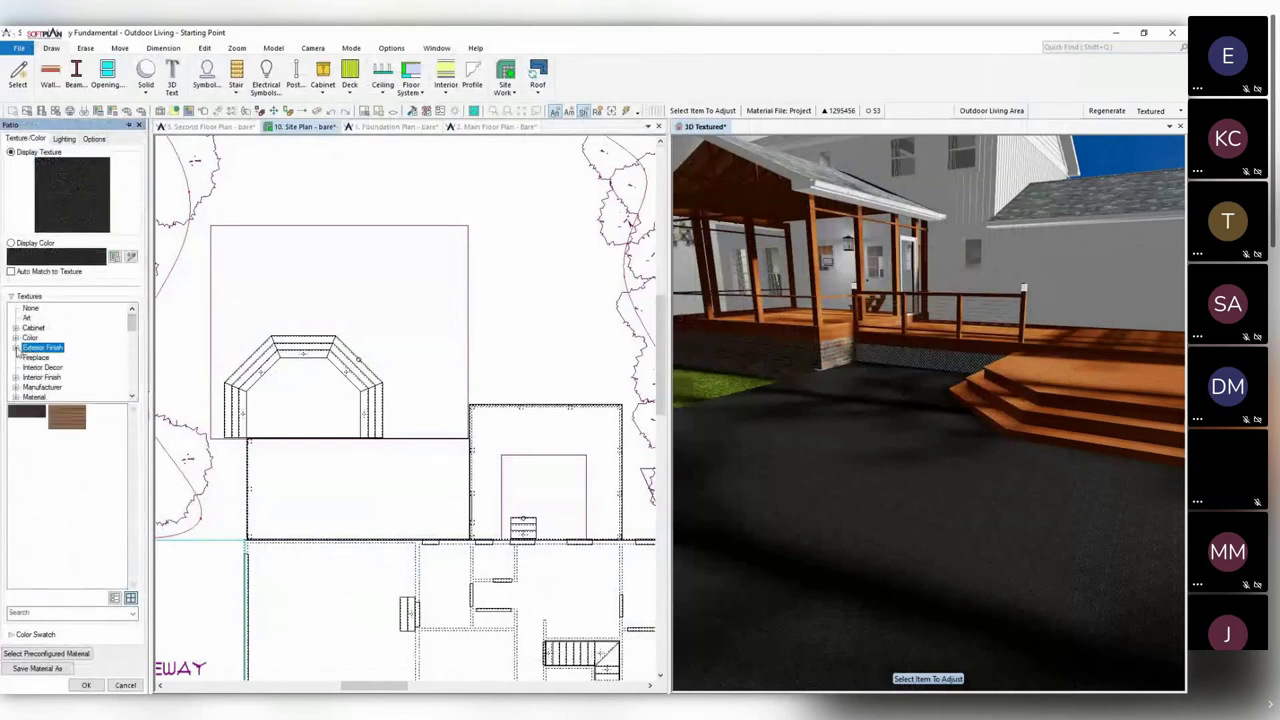
pyautogui.click(16, 348)
pyautogui.click(28, 318)
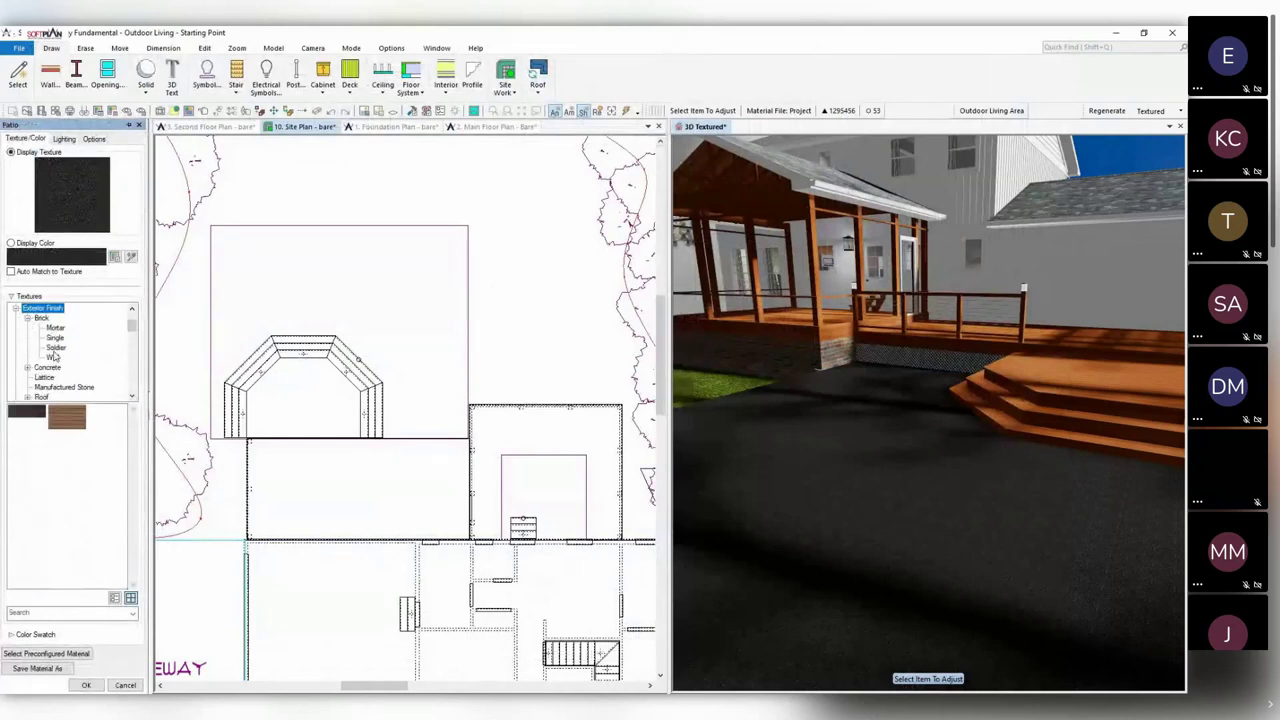
pyautogui.click(53, 357)
pyautogui.click(109, 541)
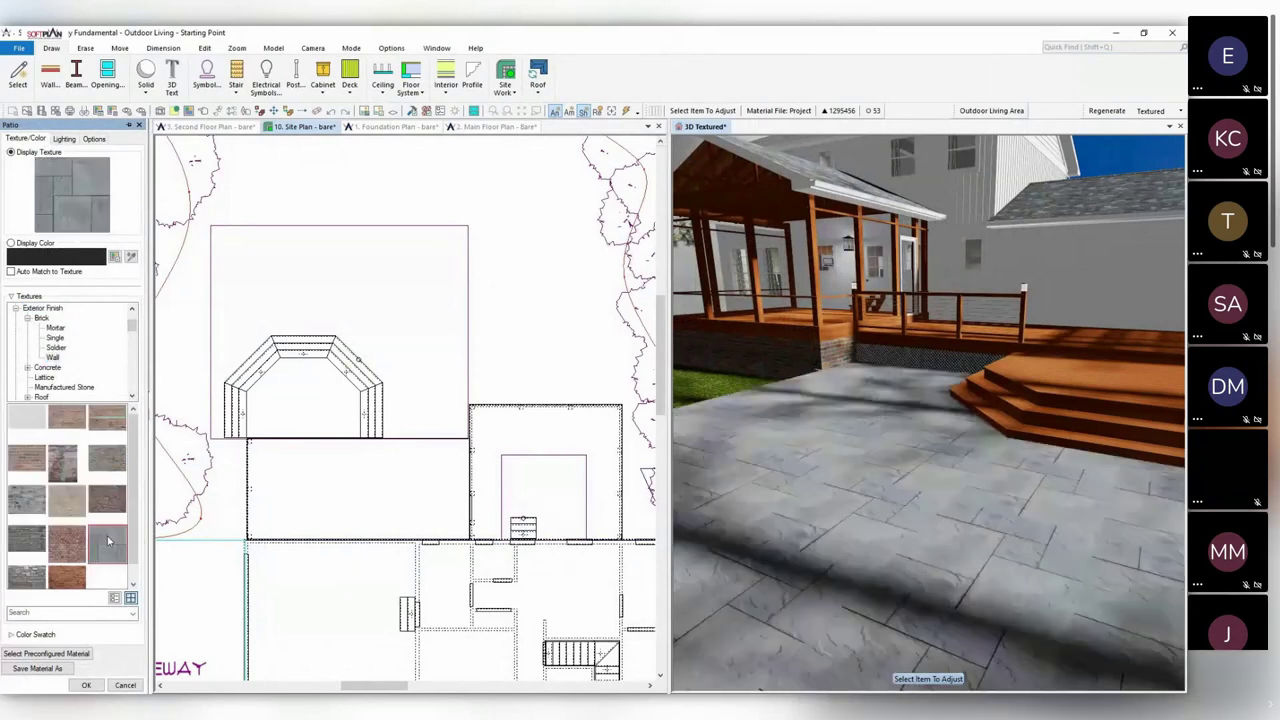
pyautogui.click(87, 686)
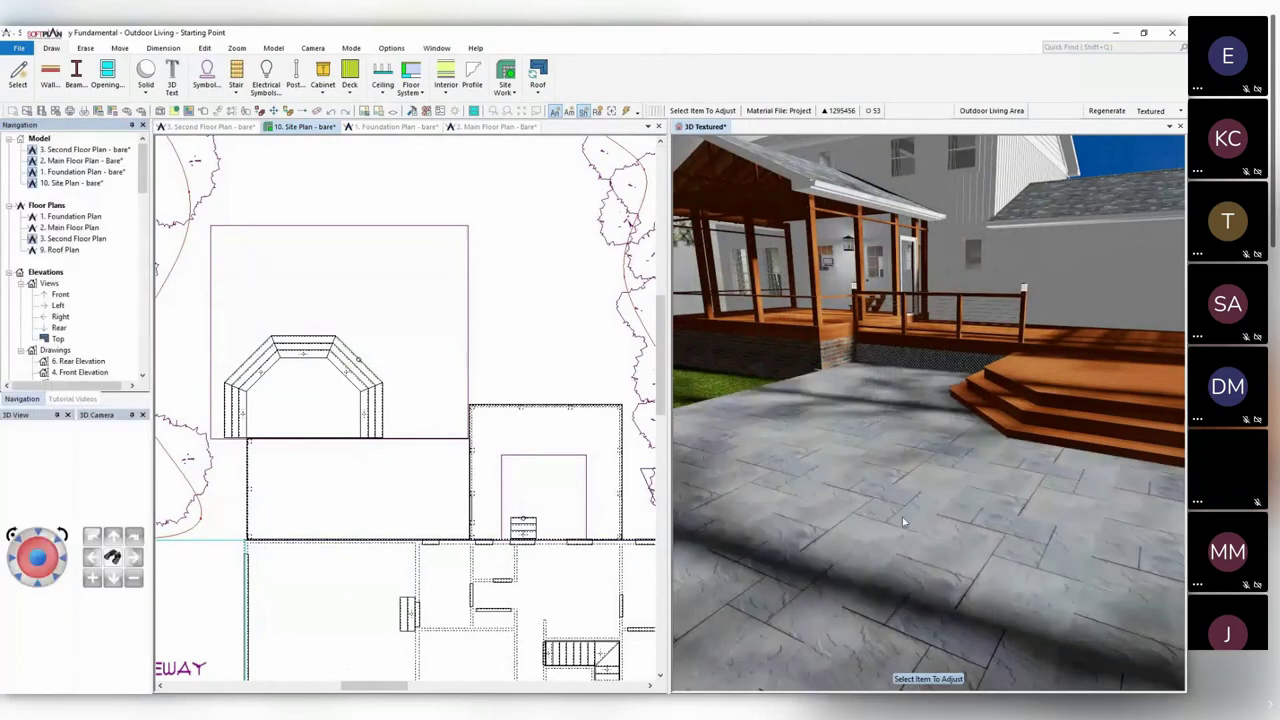
# Examine the stone patio in 3D from several angles around the wrap-around stair, porch and lawn edge.
pyautogui.moveTo(903, 519); pyautogui.dragTo(902, 535, button='middle')
pyautogui.click(135, 579)
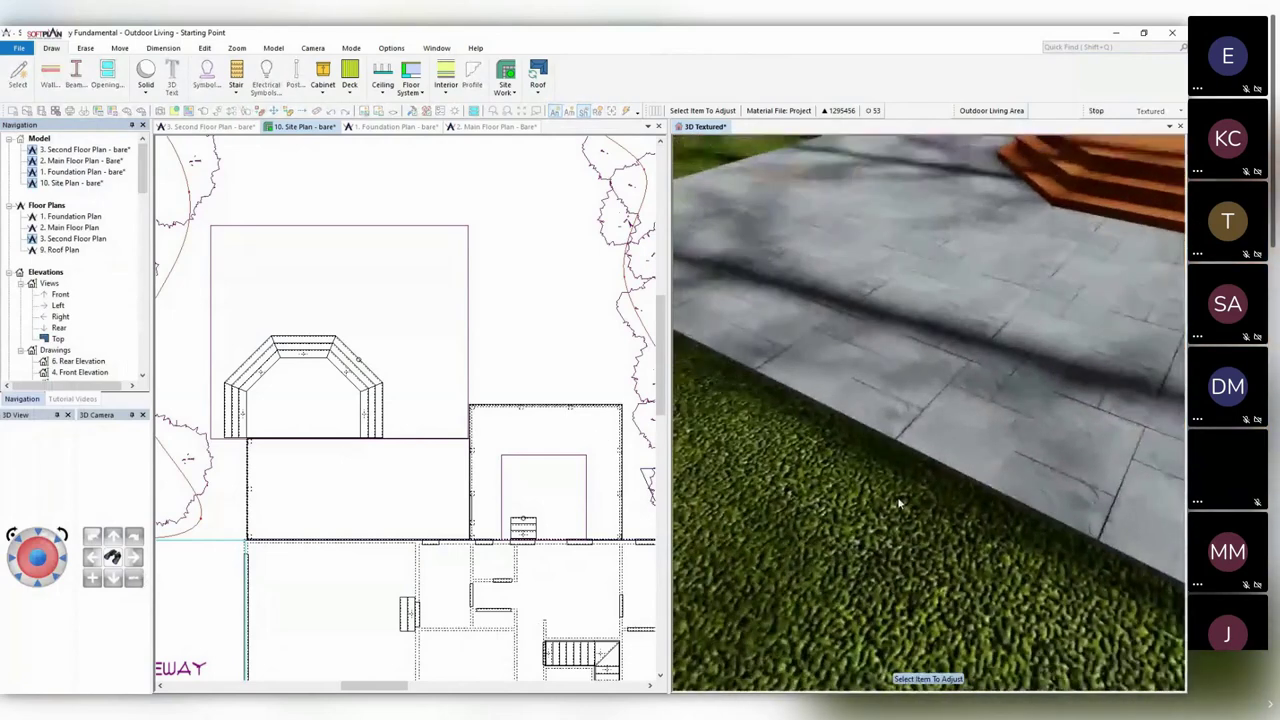
pyautogui.moveTo(897, 506); pyautogui.dragTo(908, 481, button='middle')
pyautogui.moveTo(907, 482); pyautogui.dragTo(884, 502)
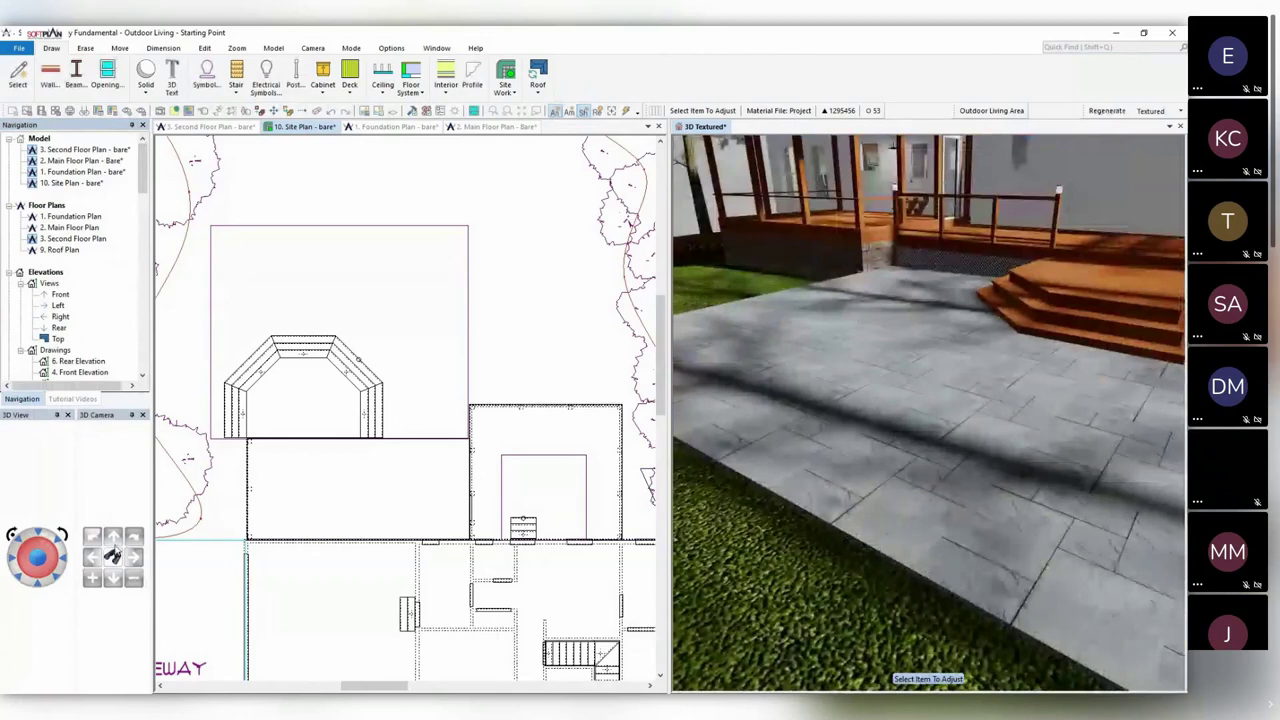
pyautogui.click(115, 543)
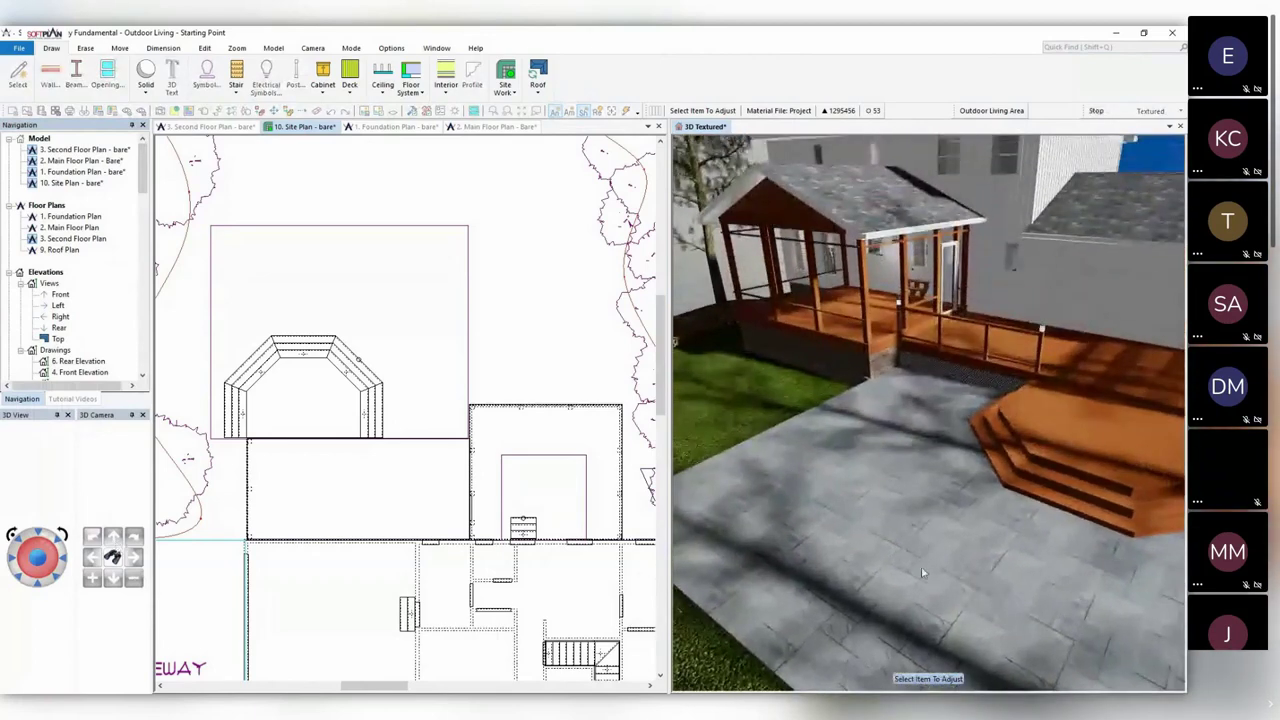
pyautogui.moveTo(923, 573); pyautogui.dragTo(947, 588)
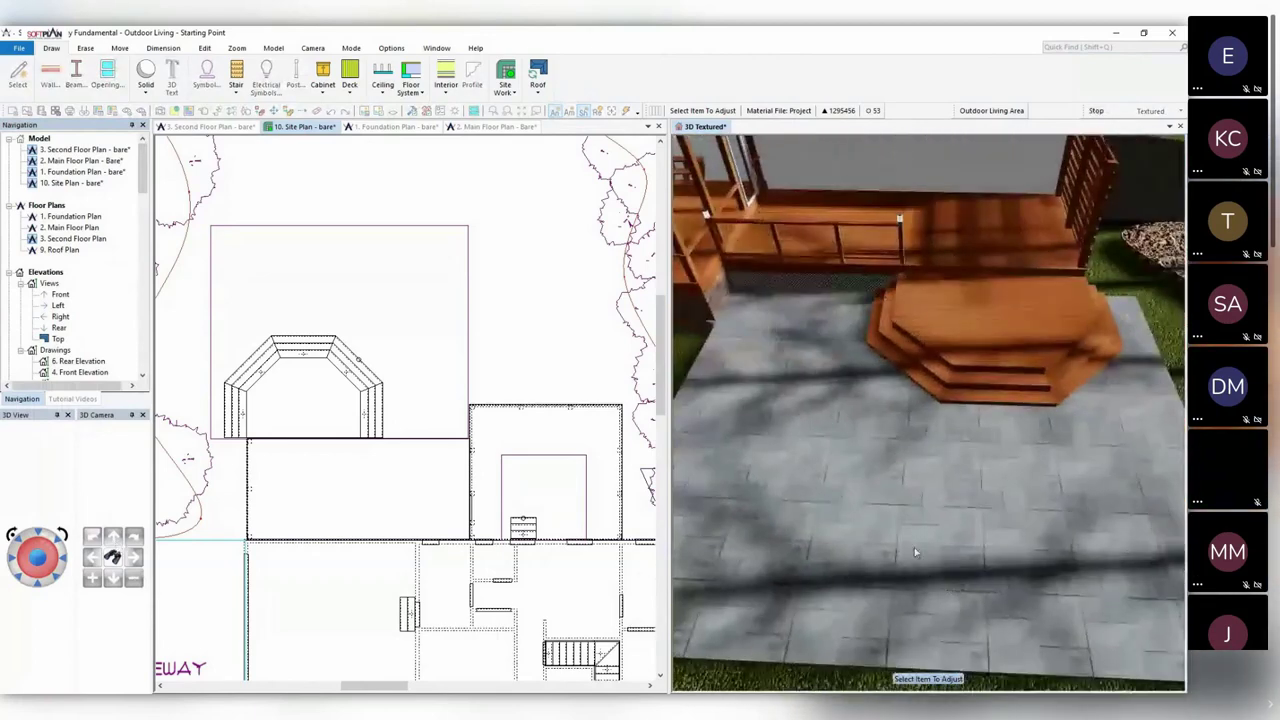
pyautogui.moveTo(914, 547); pyautogui.dragTo(893, 542)
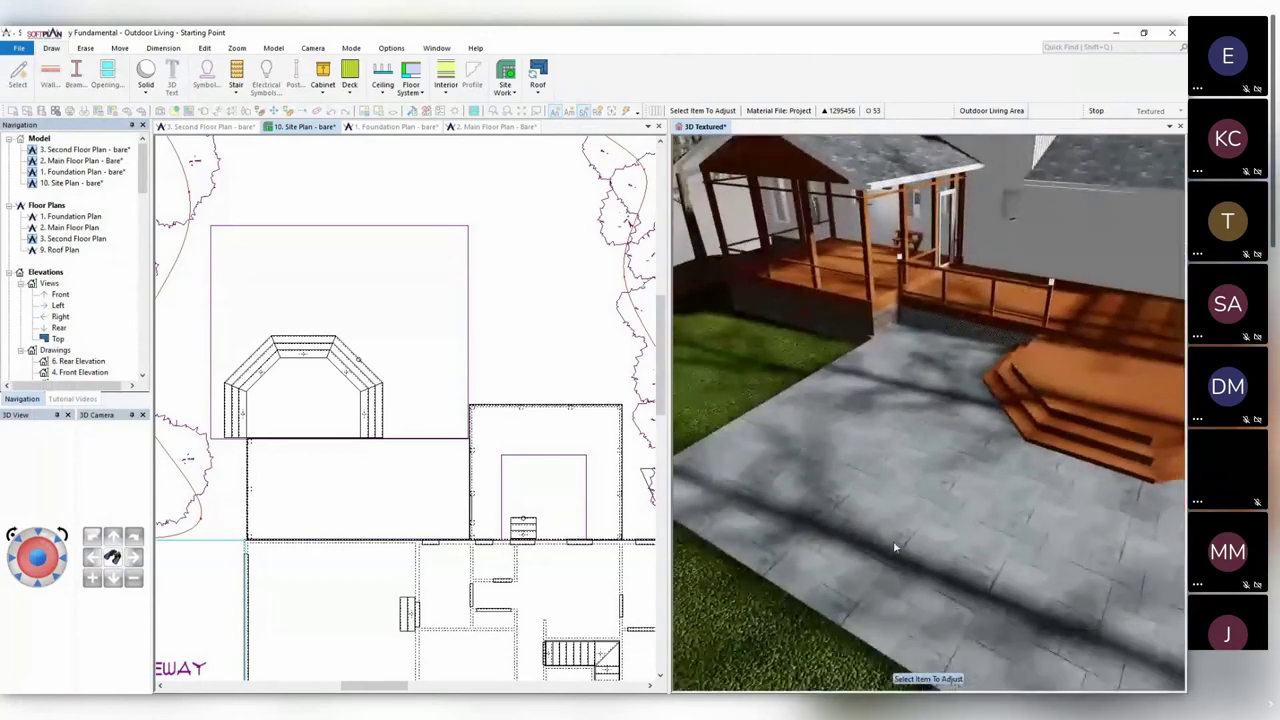
pyautogui.scroll(4, 895, 547)
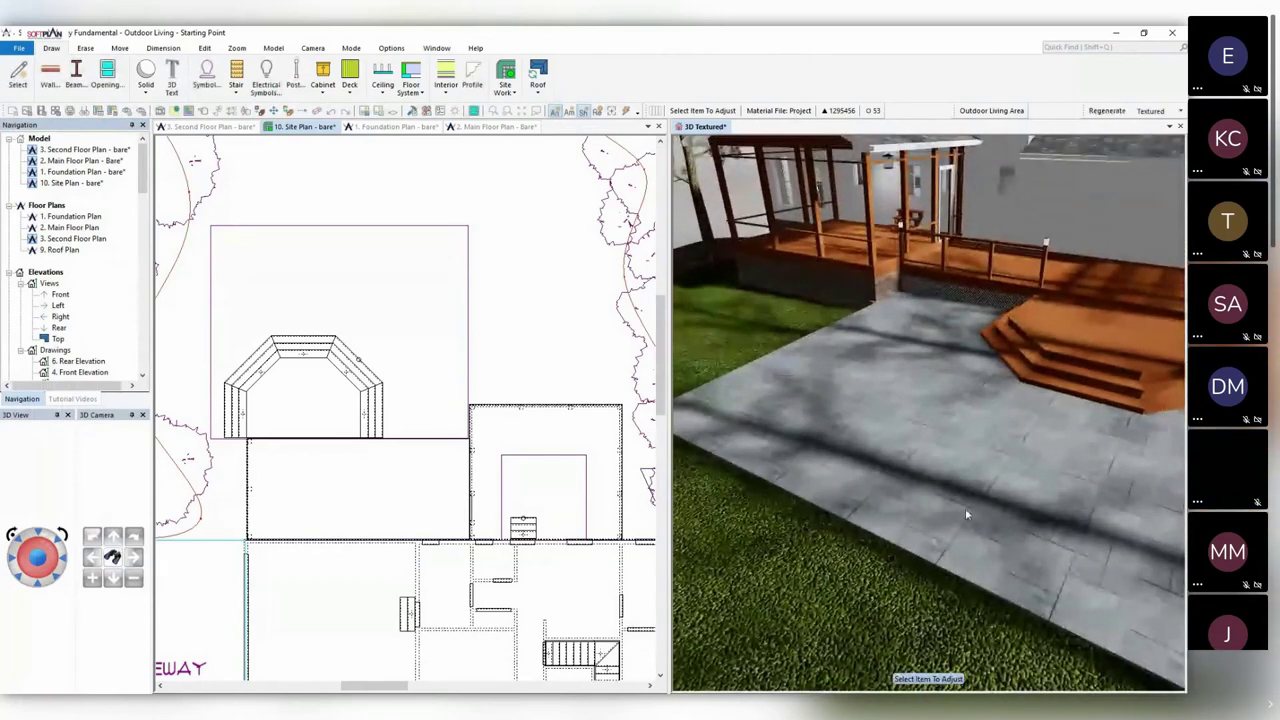
# Open the patio's properties and fit its site polygon to the ground.
pyautogui.rightClick(1007, 524)
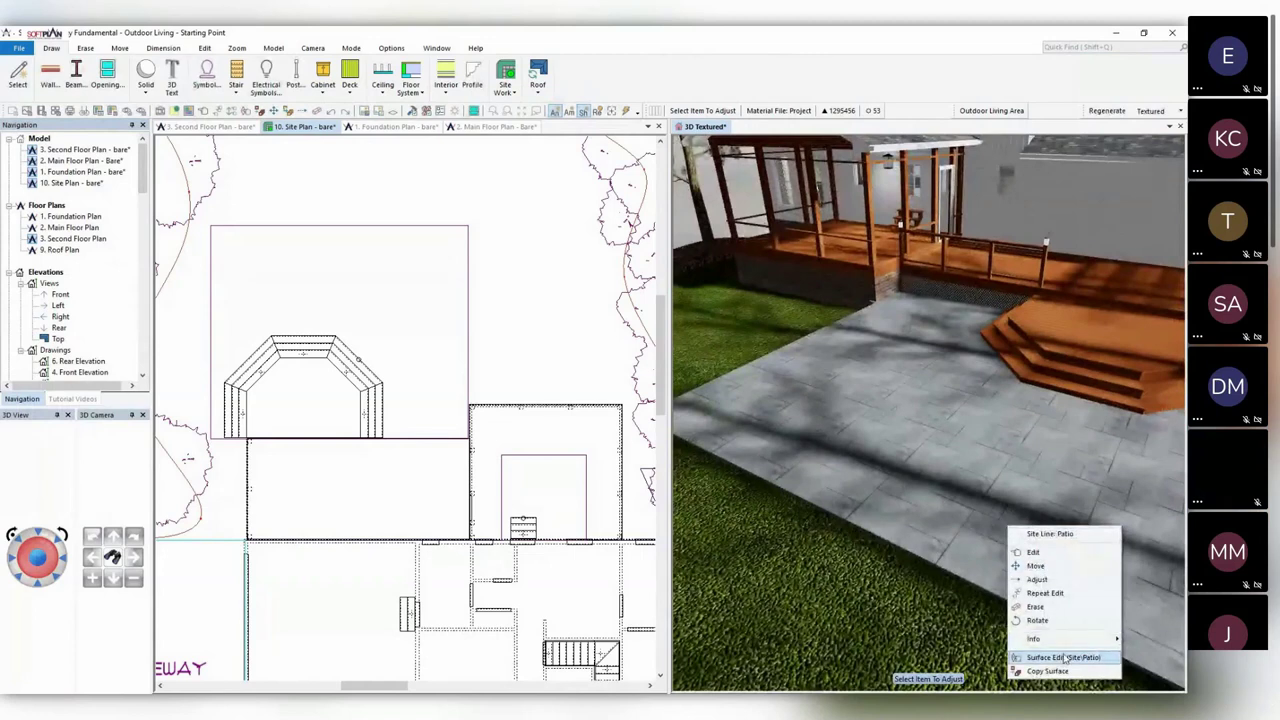
pyautogui.click(1062, 554)
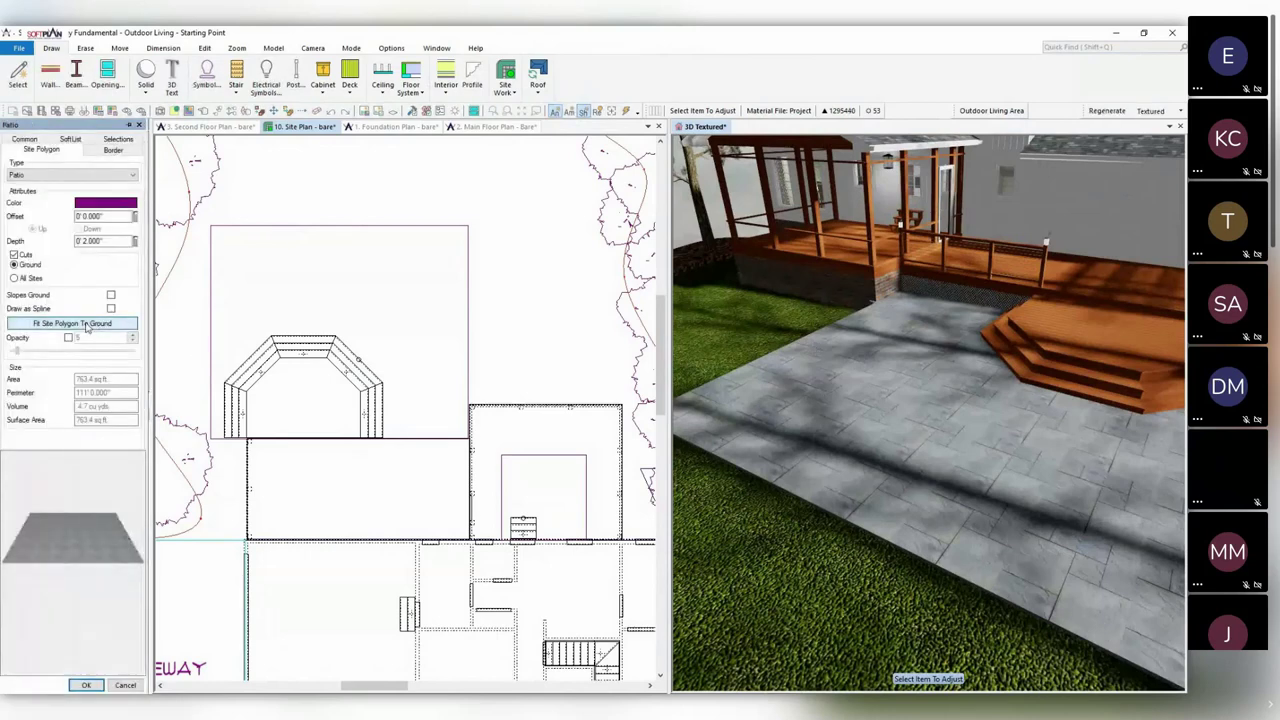
pyautogui.click(87, 324)
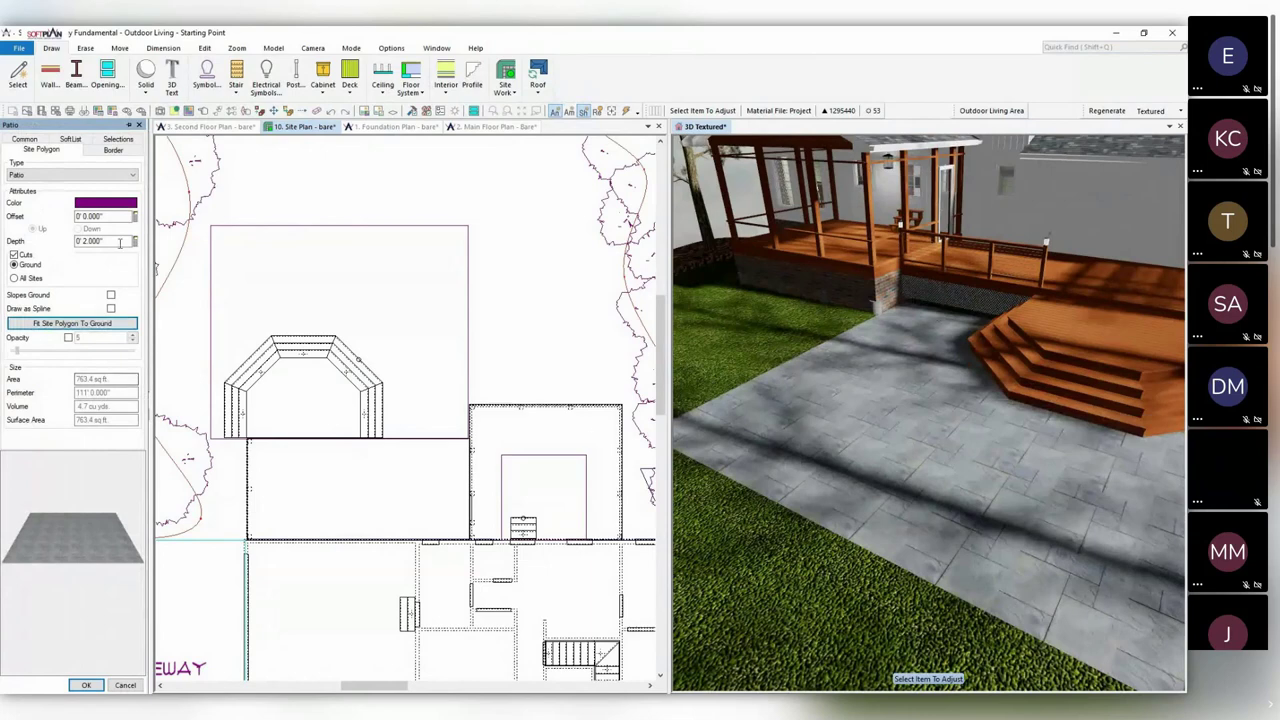
# Try a patio offset of 1" upward, and settle on an upward offset of 0.5".
pyautogui.click(110, 217)
pyautogui.write("1'")
pyautogui.press('Tab')
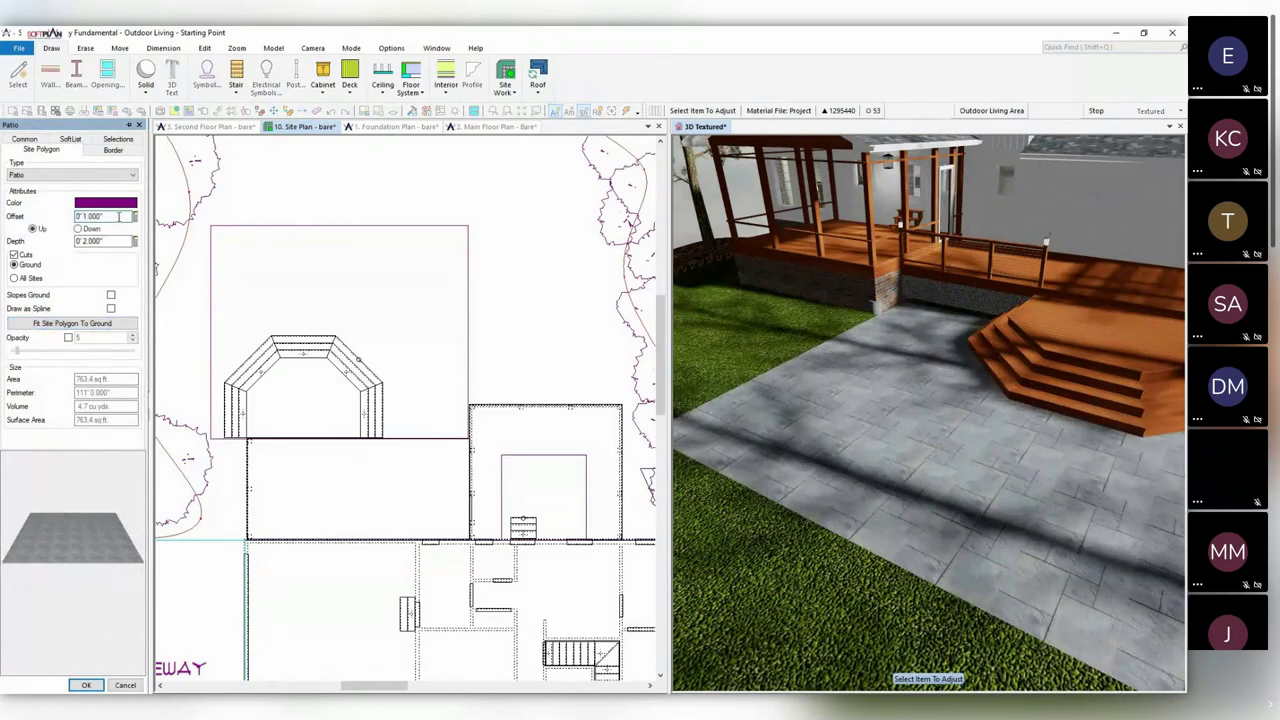
pyautogui.click(119, 217)
pyautogui.write('.5')
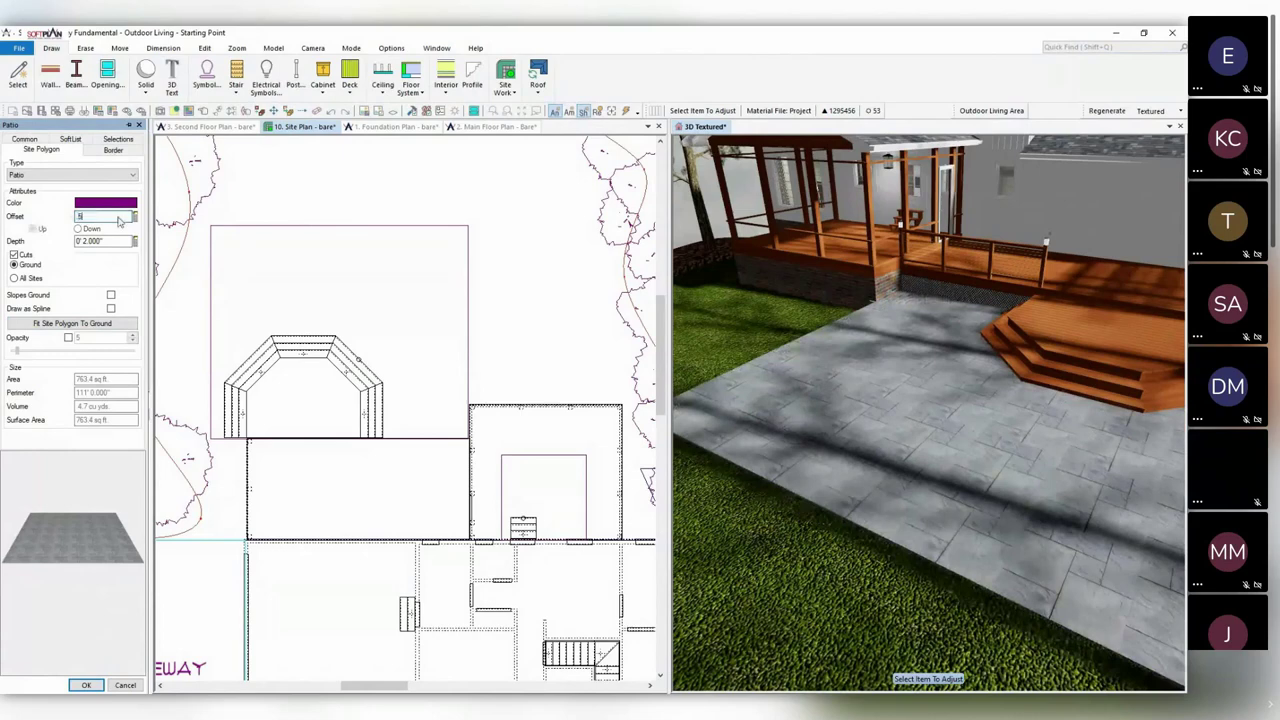
pyautogui.press('Tab')
# Accept the patio properties with the 0.5" upward offset and check the patio against the lawn in 3D.
pyautogui.doubleClick(115, 217)
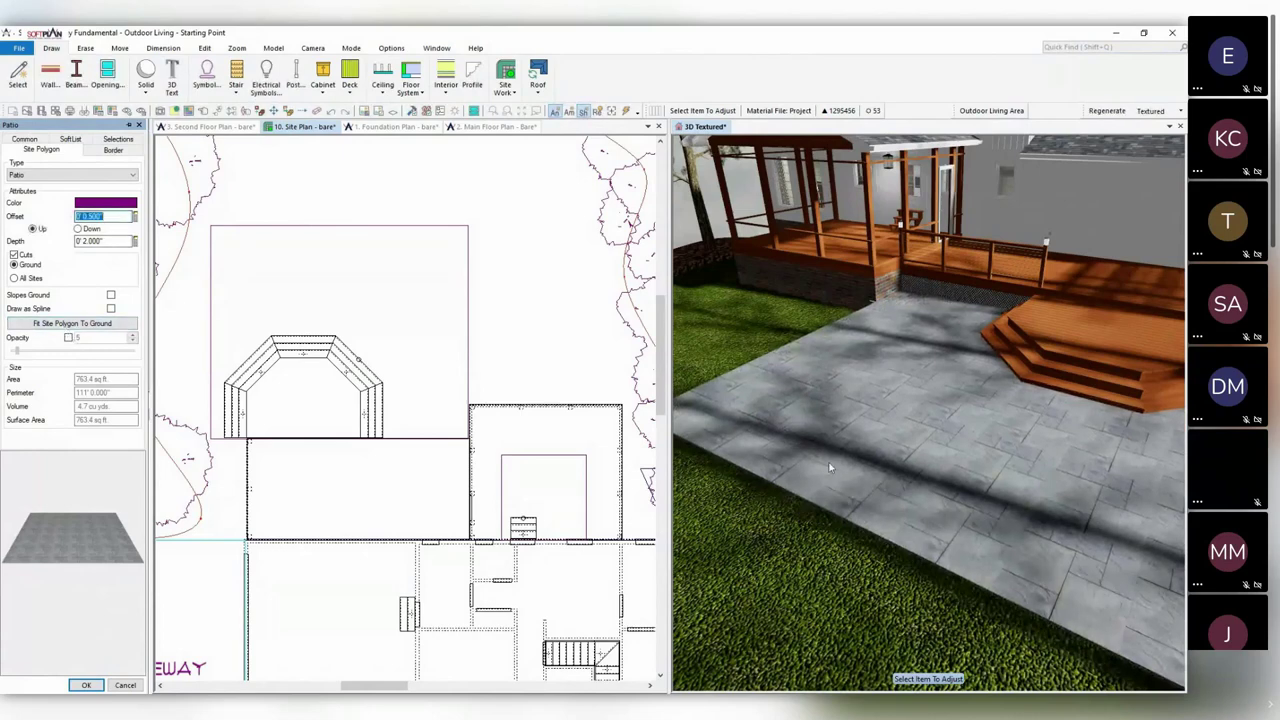
pyautogui.moveTo(855, 502); pyautogui.dragTo(867, 471, button='middle')
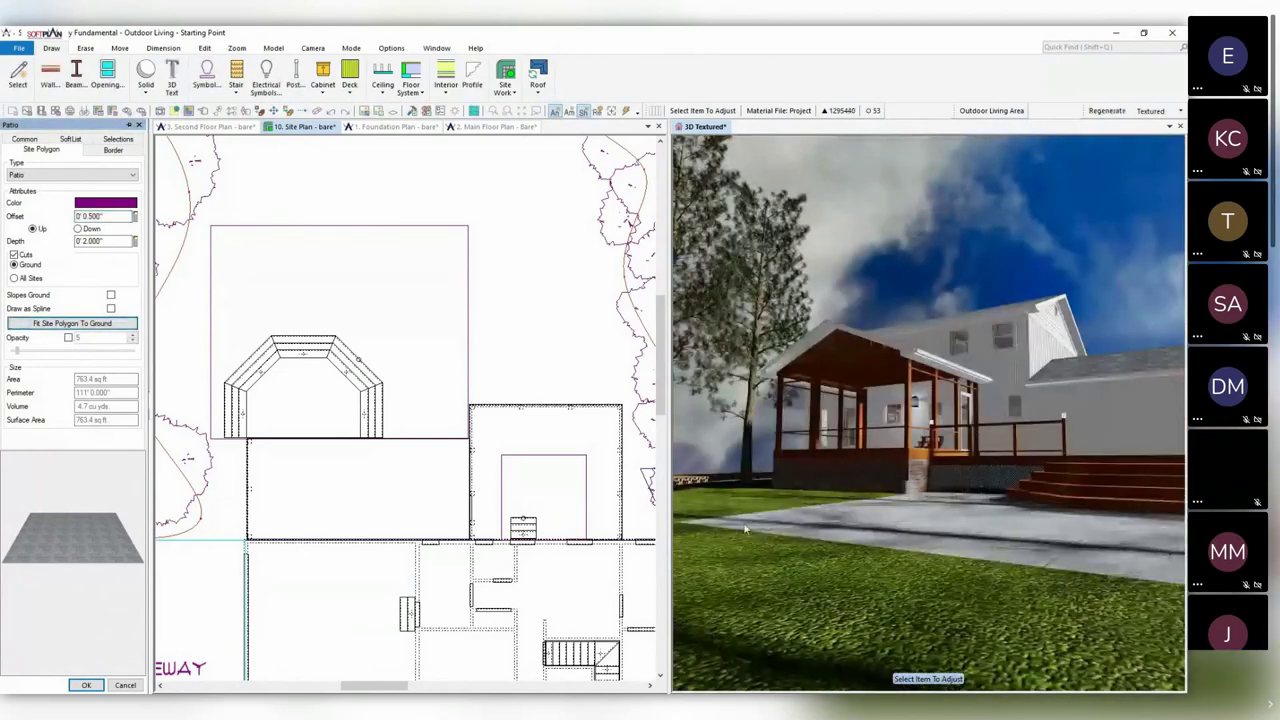
pyautogui.click(104, 241)
pyautogui.click(105, 216)
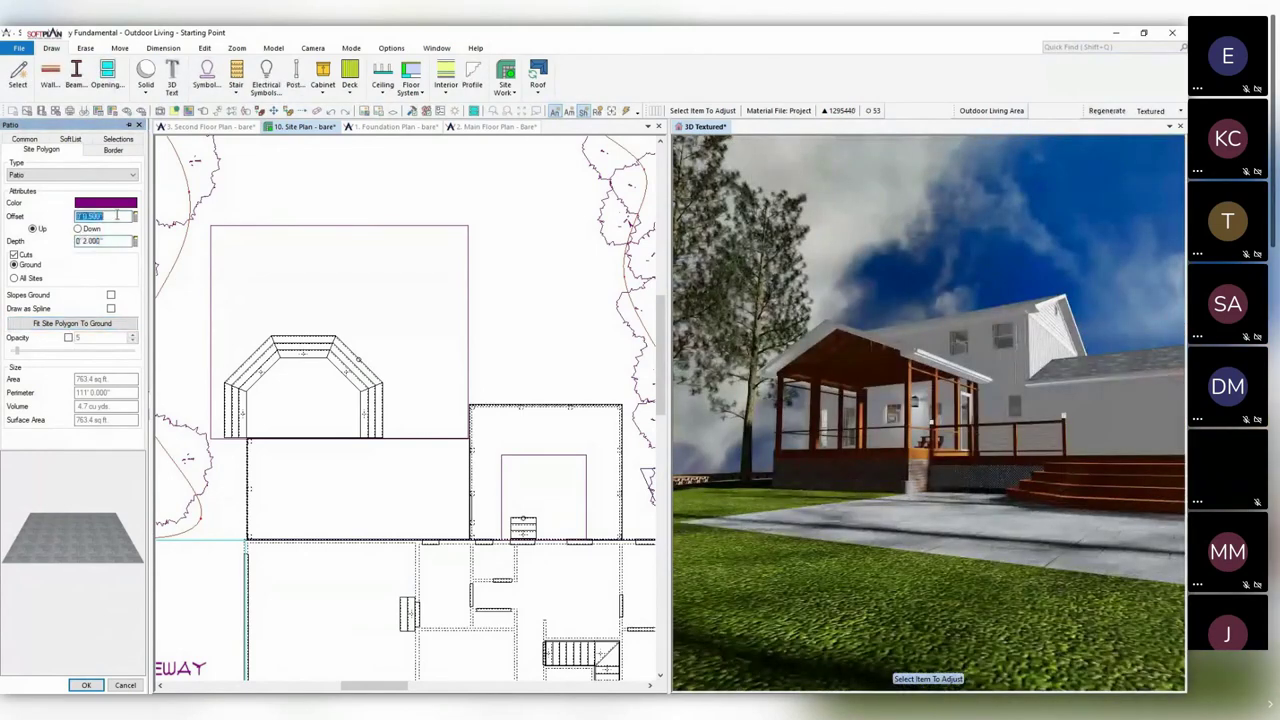
pyautogui.click(88, 686)
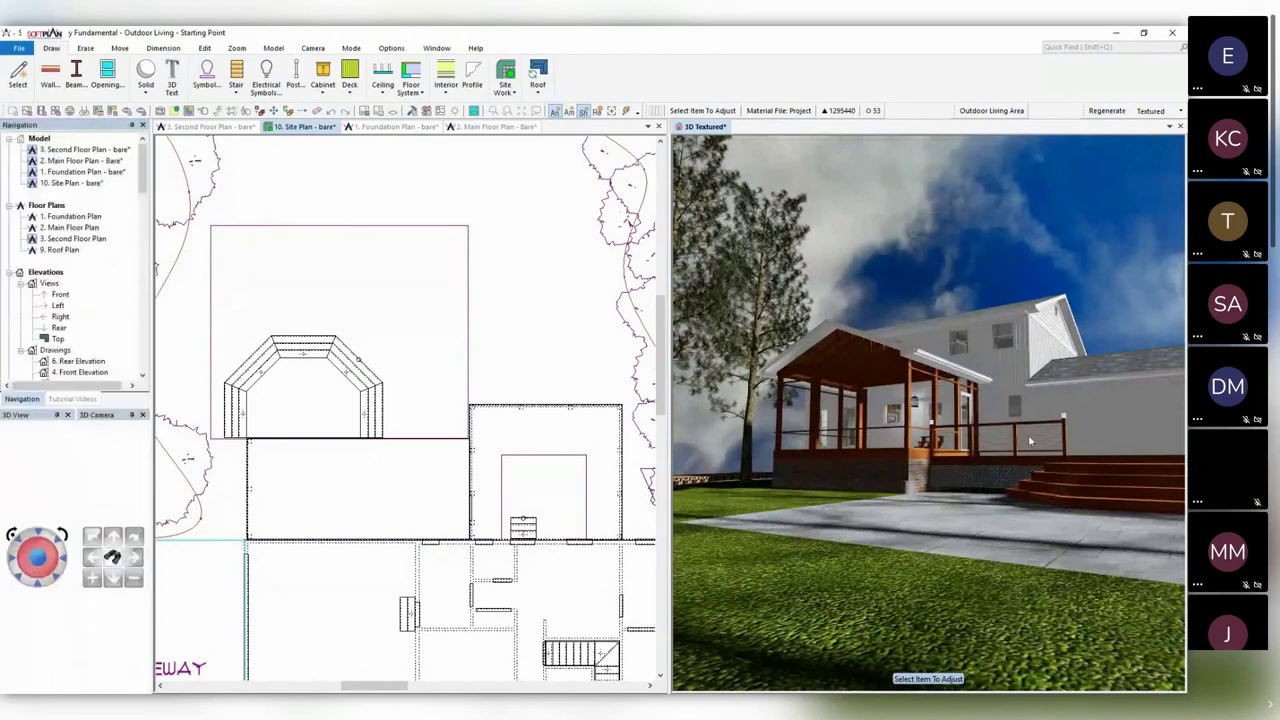
pyautogui.moveTo(1031, 442); pyautogui.dragTo(1010, 482, button='middle')
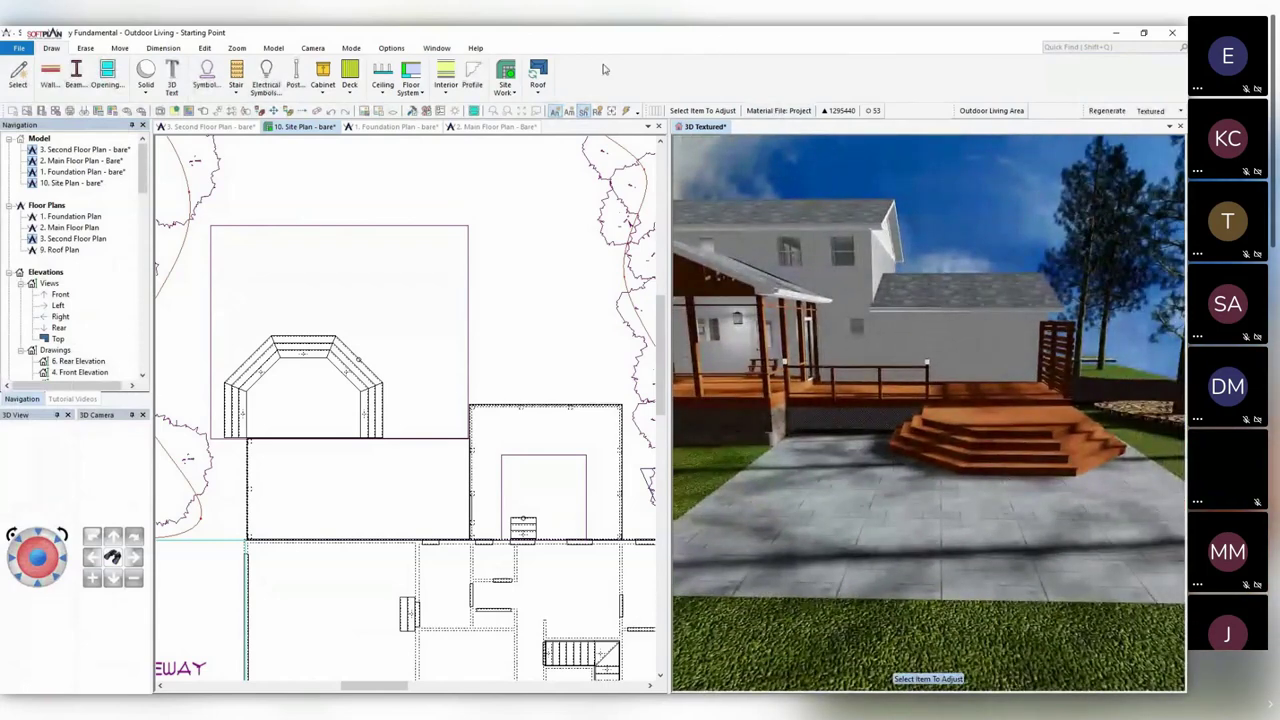
# Switch the site plan from Site mode to Drawing mode.
pyautogui.click(378, 220)
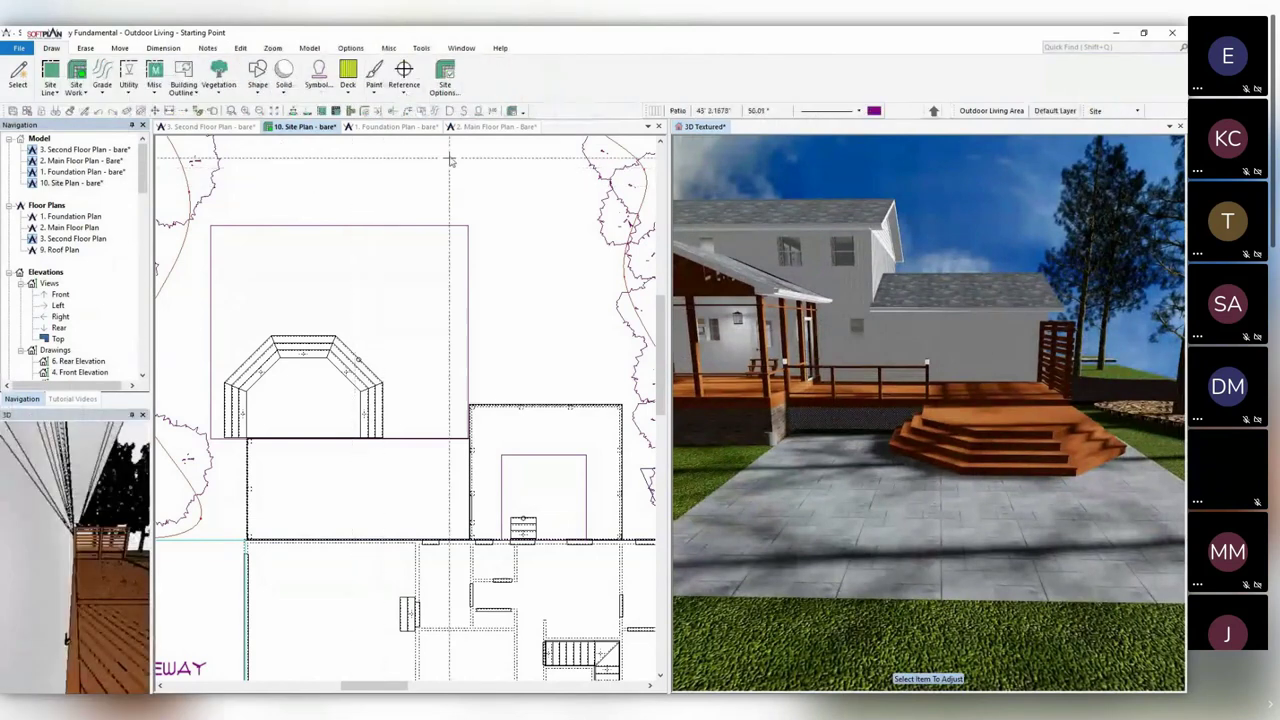
pyautogui.click(1115, 111)
pyautogui.click(1117, 126)
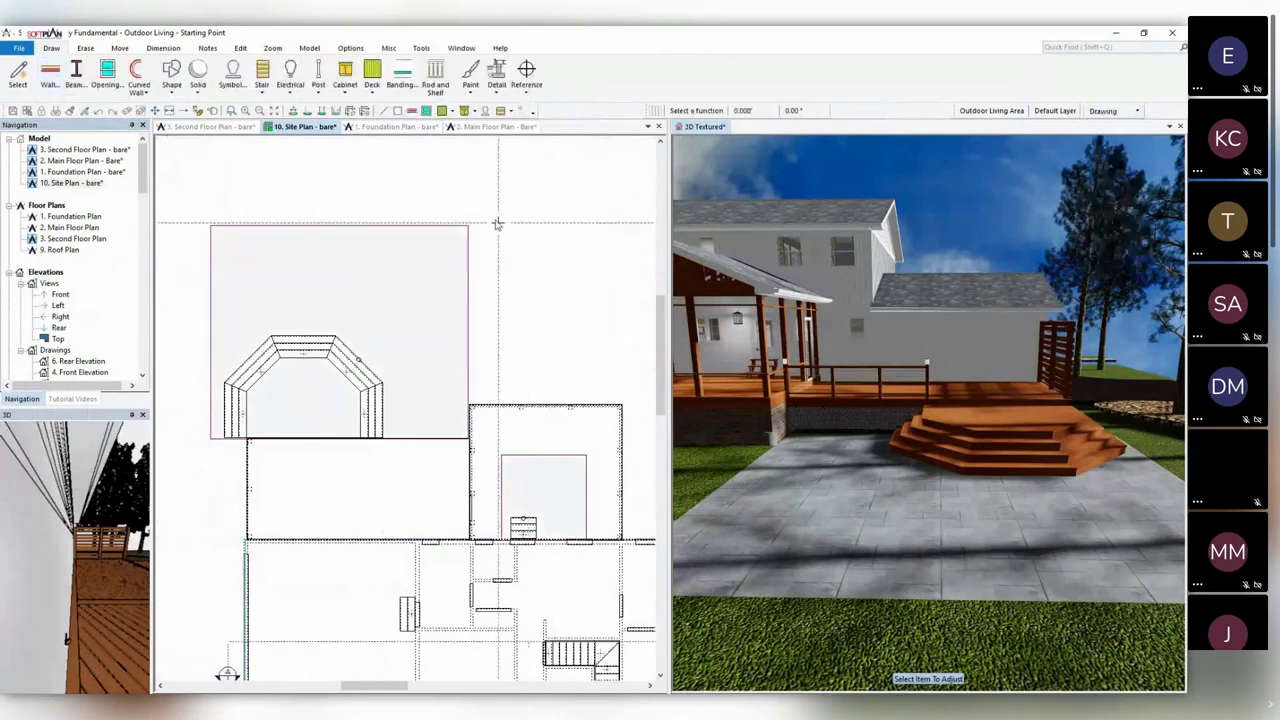
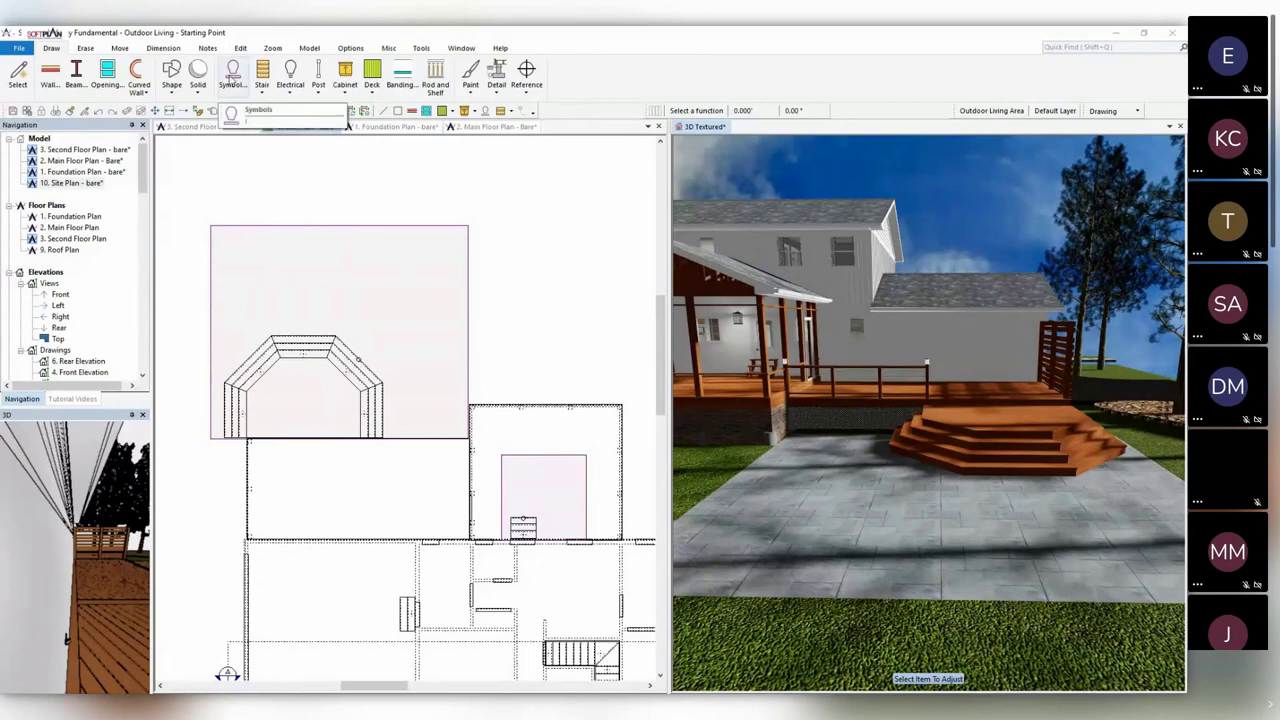
# Search the symbol library for "kalam" and place the Hybrid Fire Built-in Grill K1000HB on the patio beyond the wrap-around stair.
pyautogui.click(238, 86)
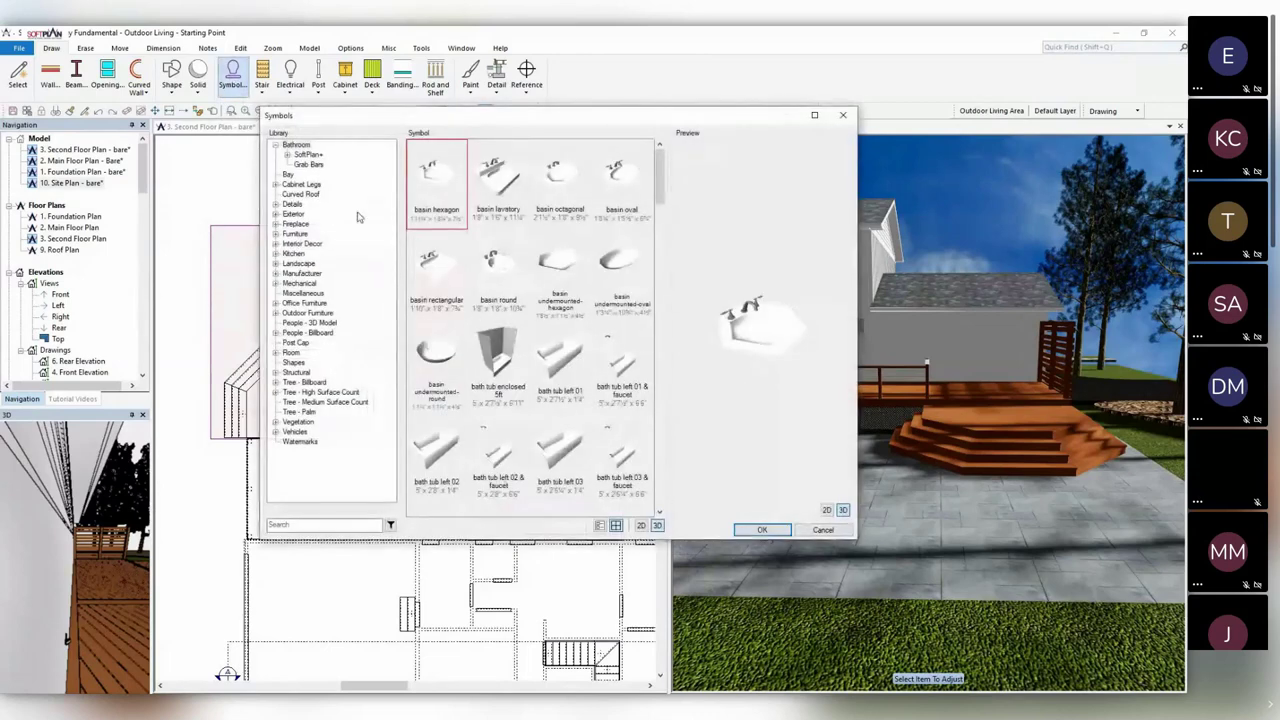
pyautogui.click(310, 524)
pyautogui.write('kal')
pyautogui.press('Return')
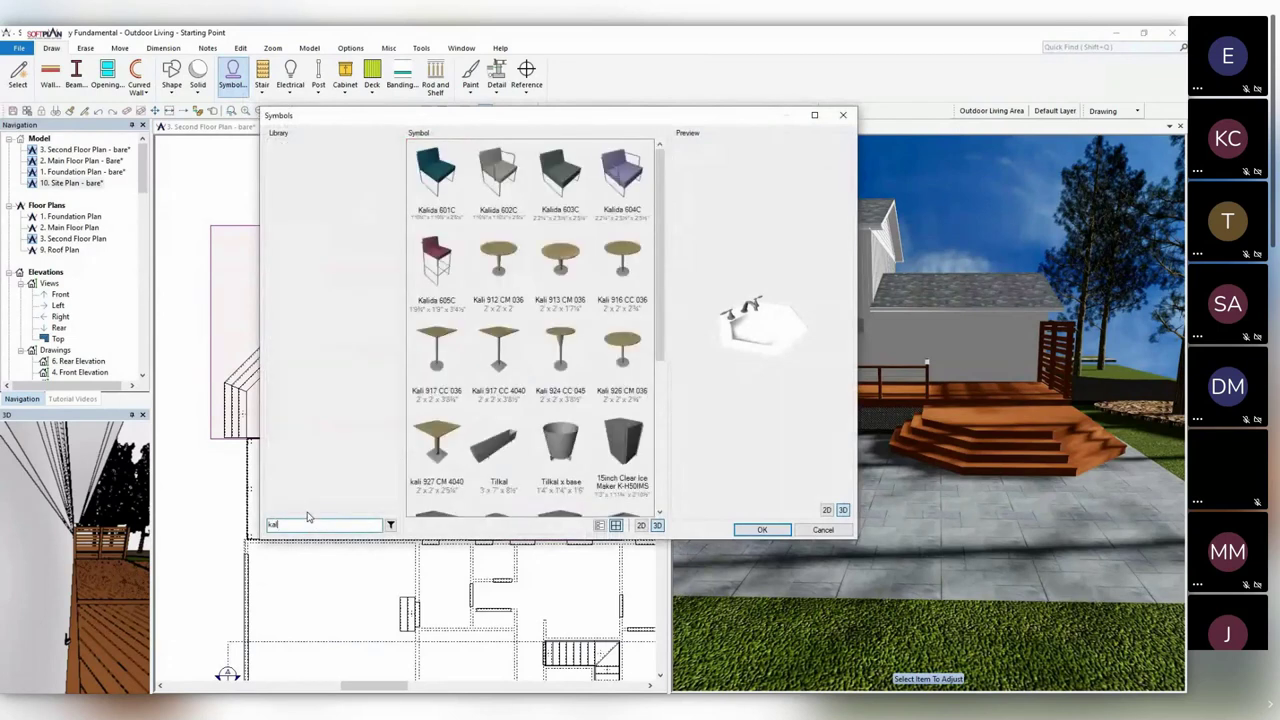
pyautogui.write('am')
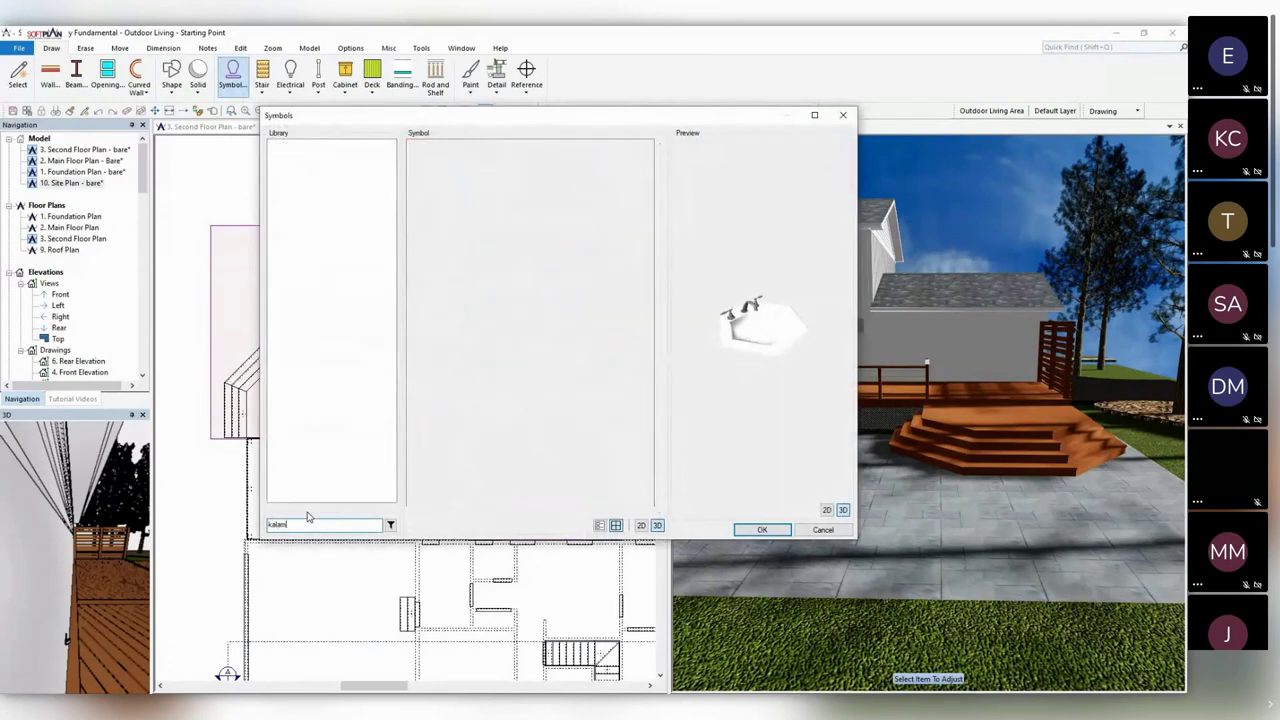
pyautogui.press('Return')
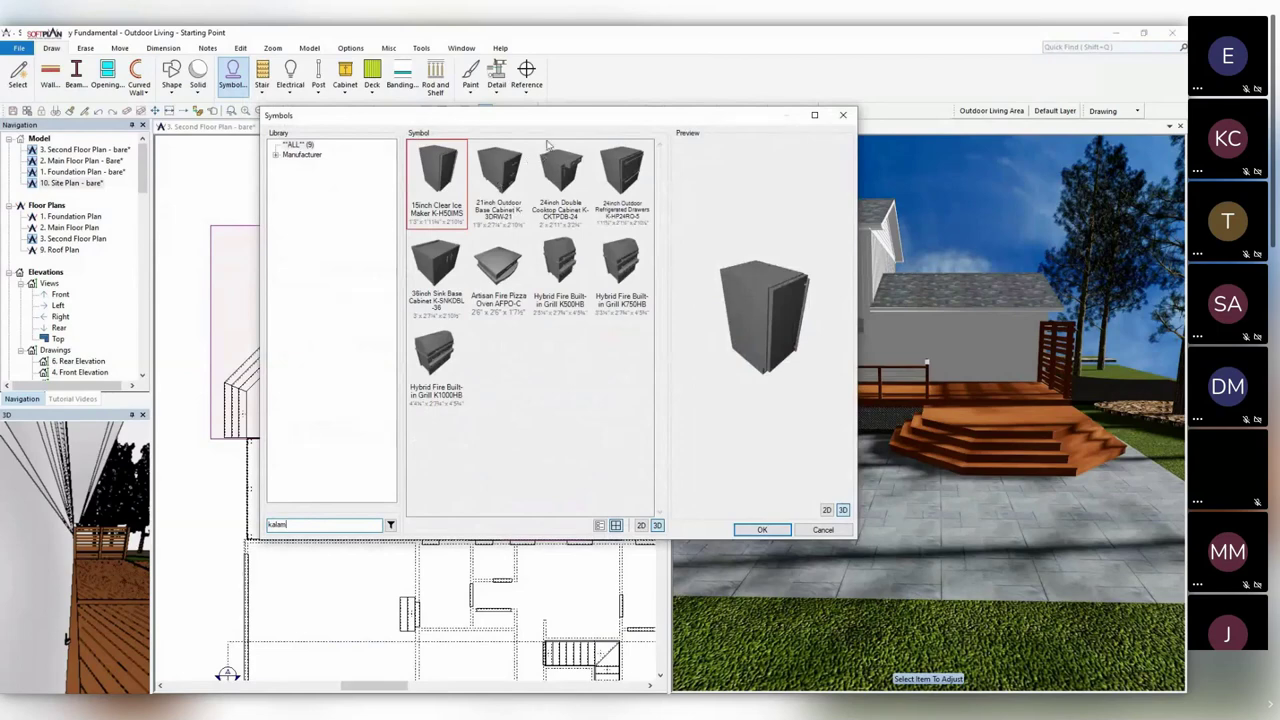
pyautogui.moveTo(505, 121); pyautogui.dragTo(767, 133)
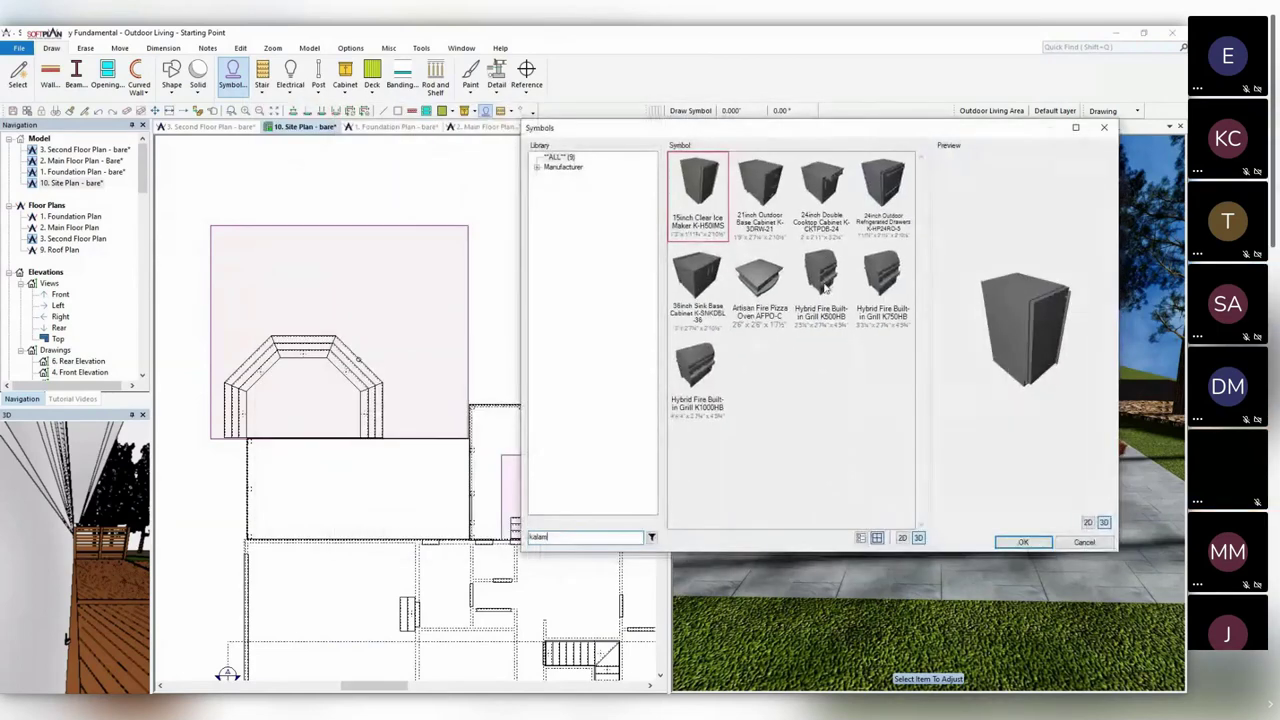
pyautogui.click(697, 365)
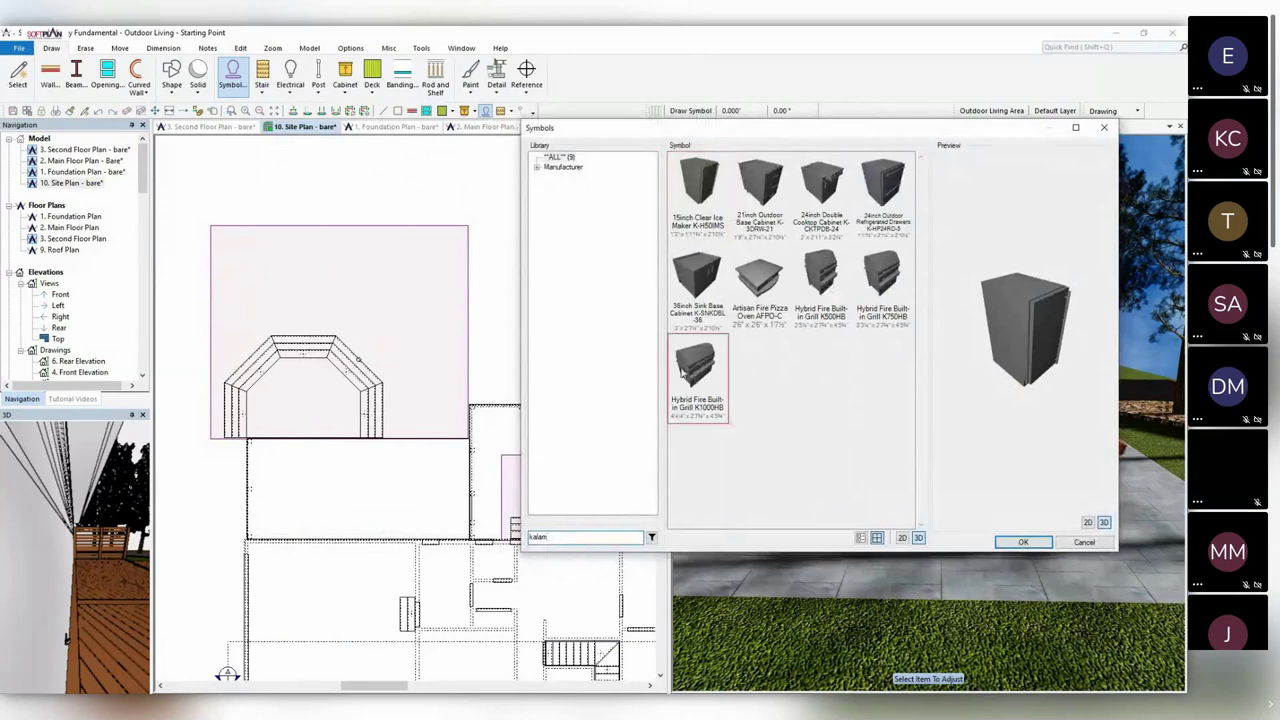
pyautogui.click(372, 260)
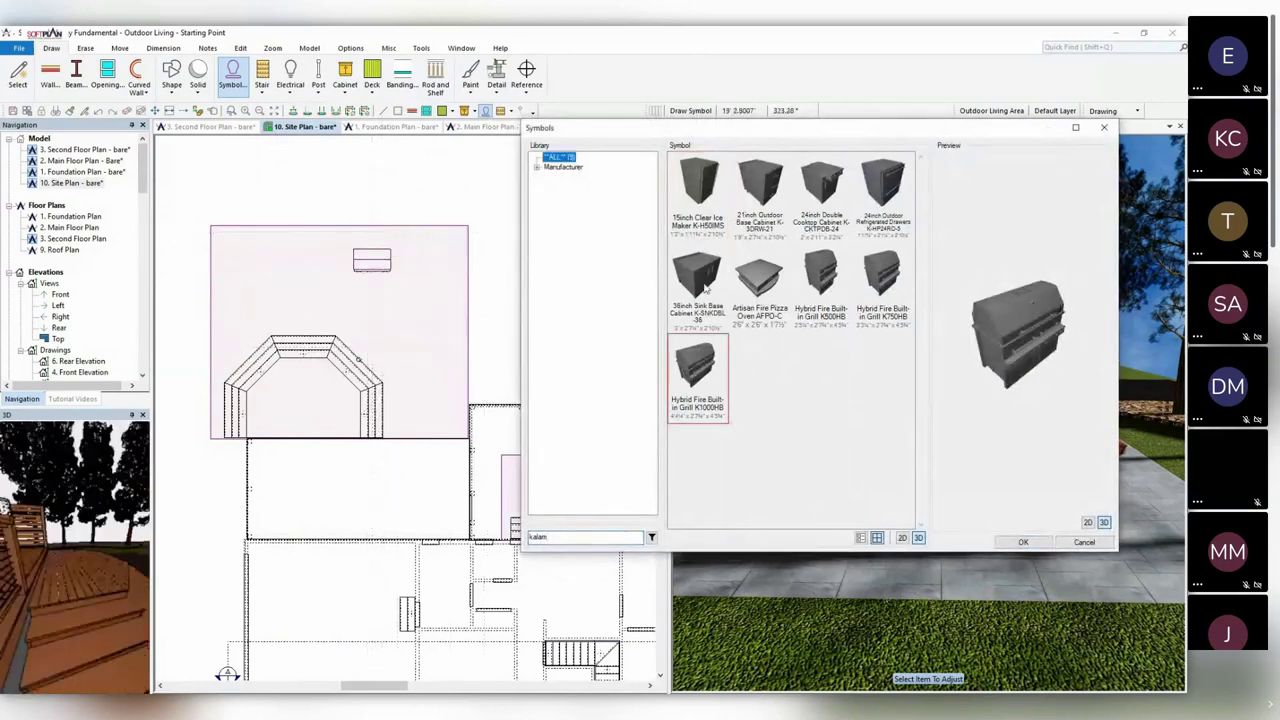
# Place the 24inch Outdoor Refrigerated Drawers left of the grill and two adjacent 21inch Outdoor Base Cabinets to its right.
pyautogui.click(705, 287)
pyautogui.click(886, 189)
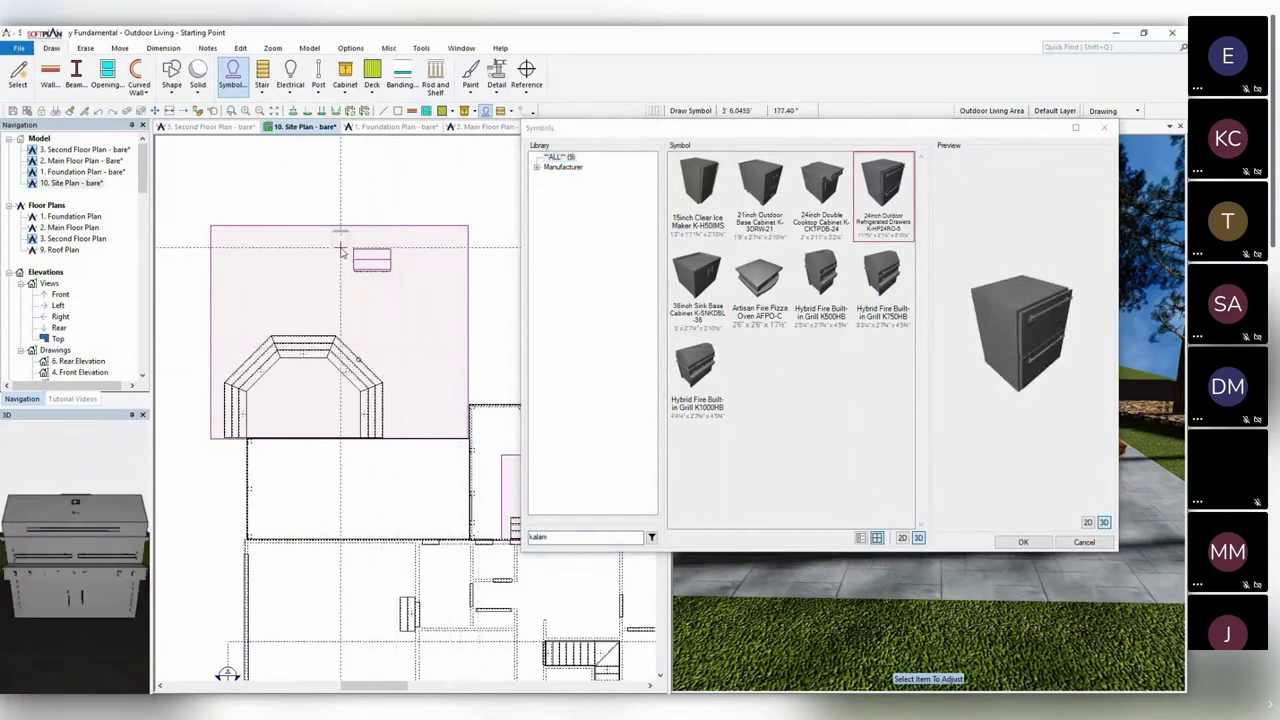
pyautogui.click(341, 252)
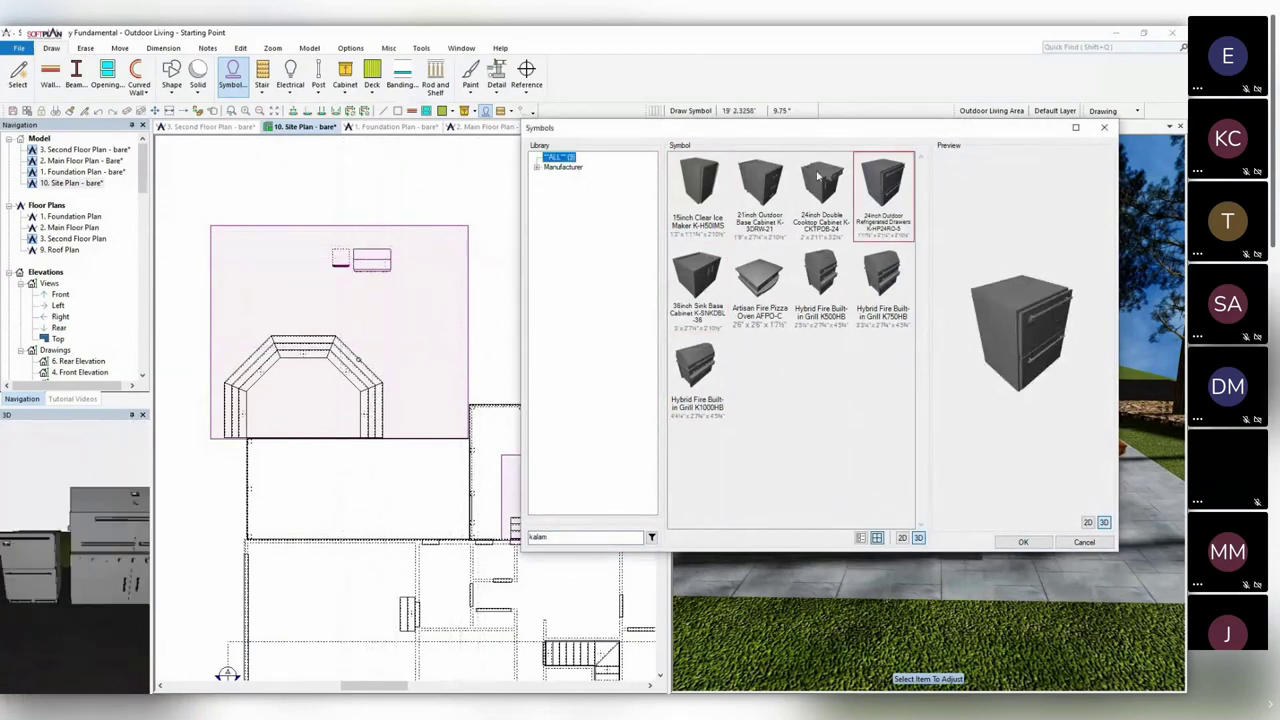
pyautogui.click(770, 183)
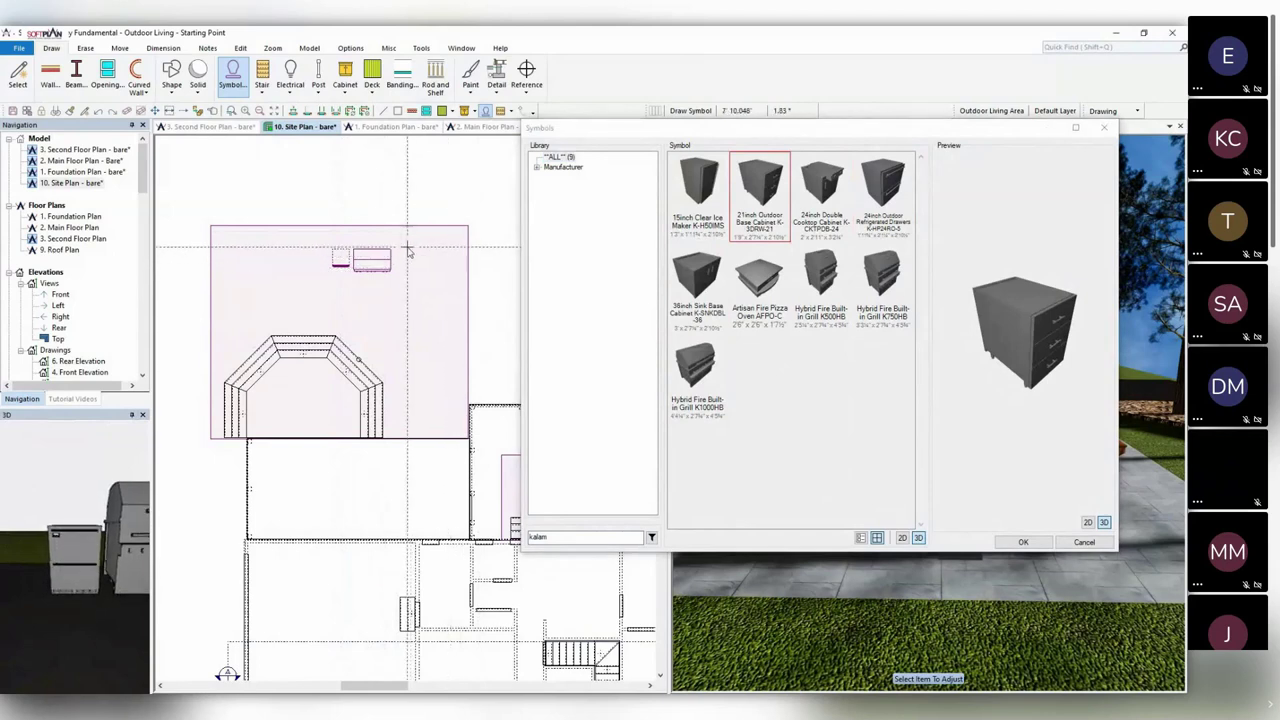
pyautogui.click(409, 253)
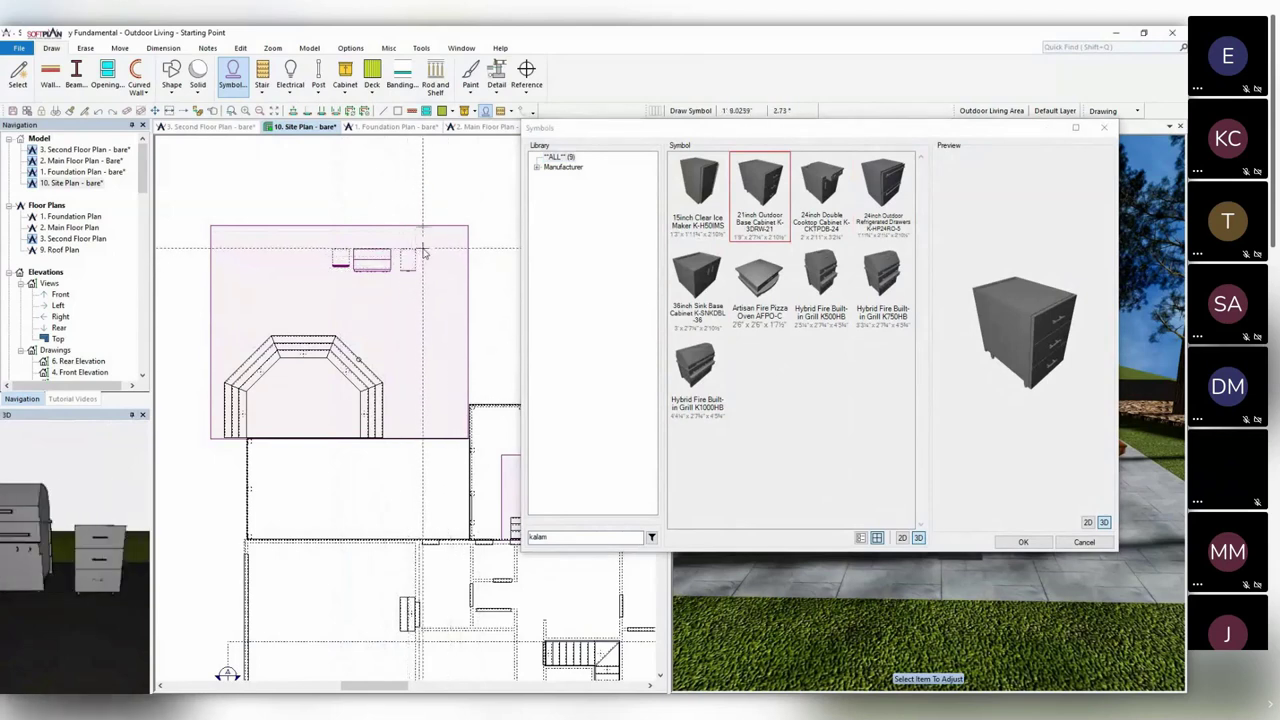
pyautogui.click(424, 253)
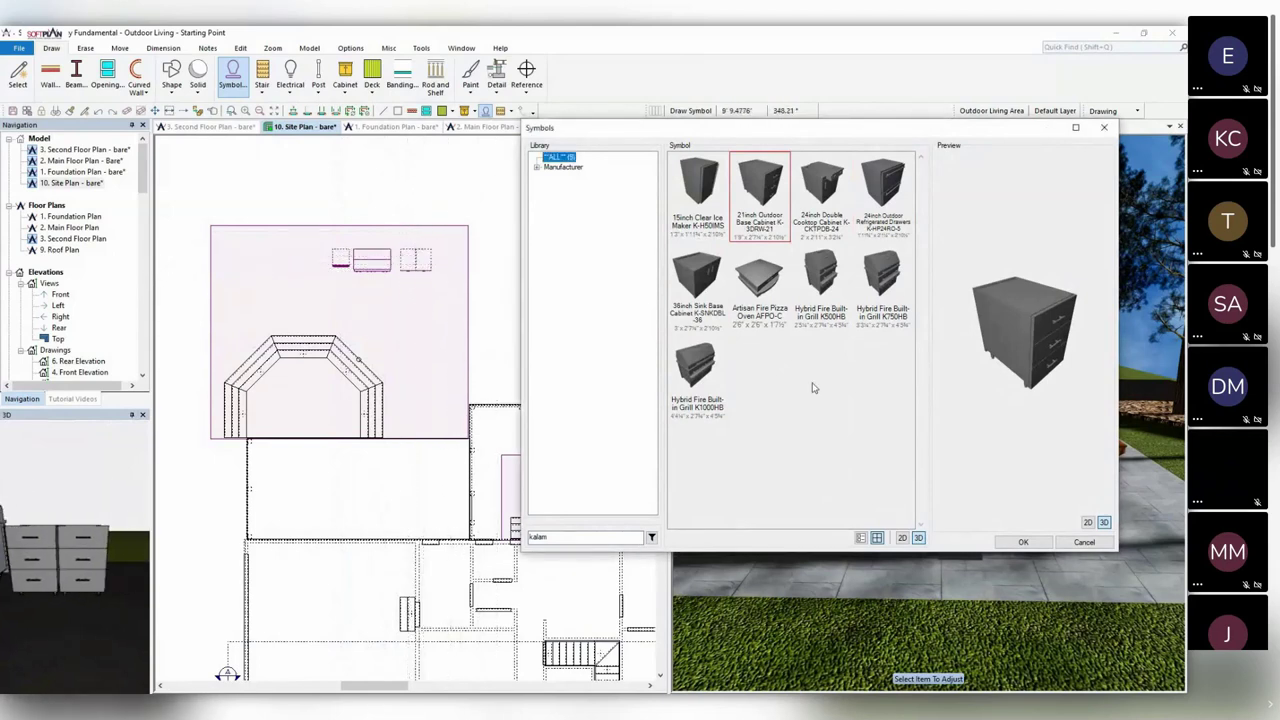
pyautogui.click(1023, 541)
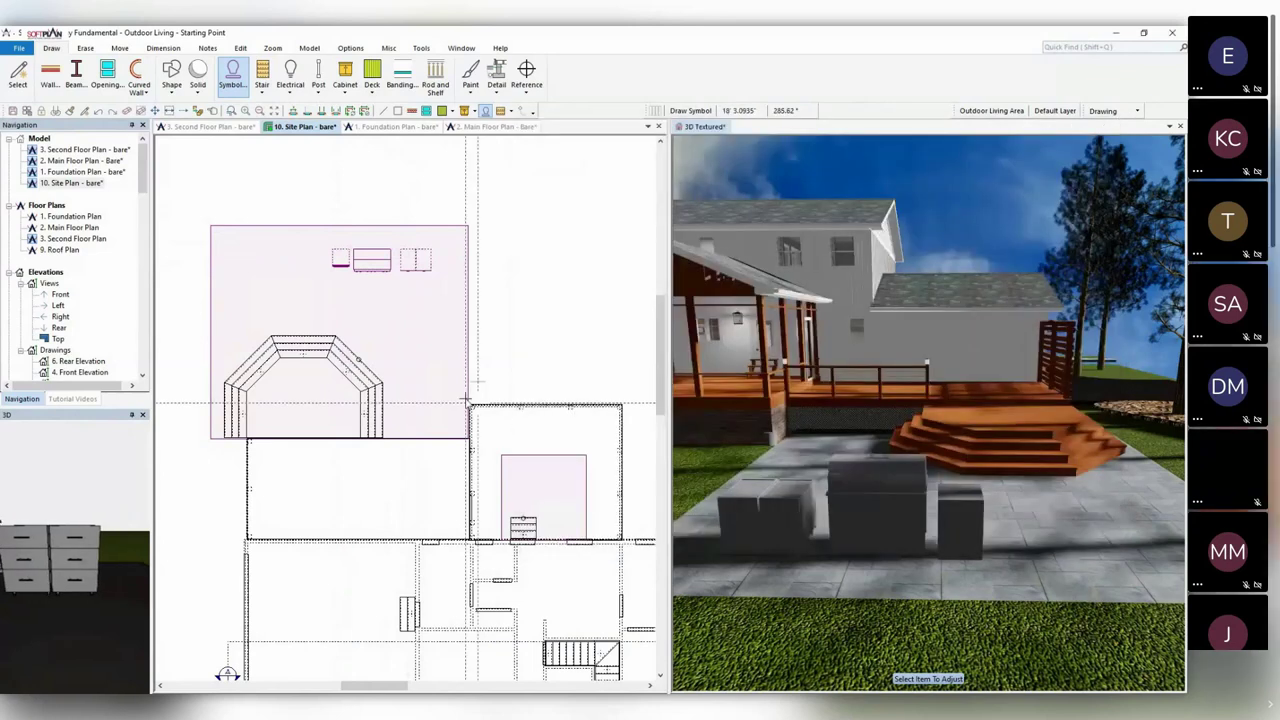
# Align the refrigerated drawers' back edge with the grill, move the drawers and both base cabinets flush against it, and check the row in 3D.
pyautogui.scroll(3, 406, 410)
pyautogui.click(119, 48)
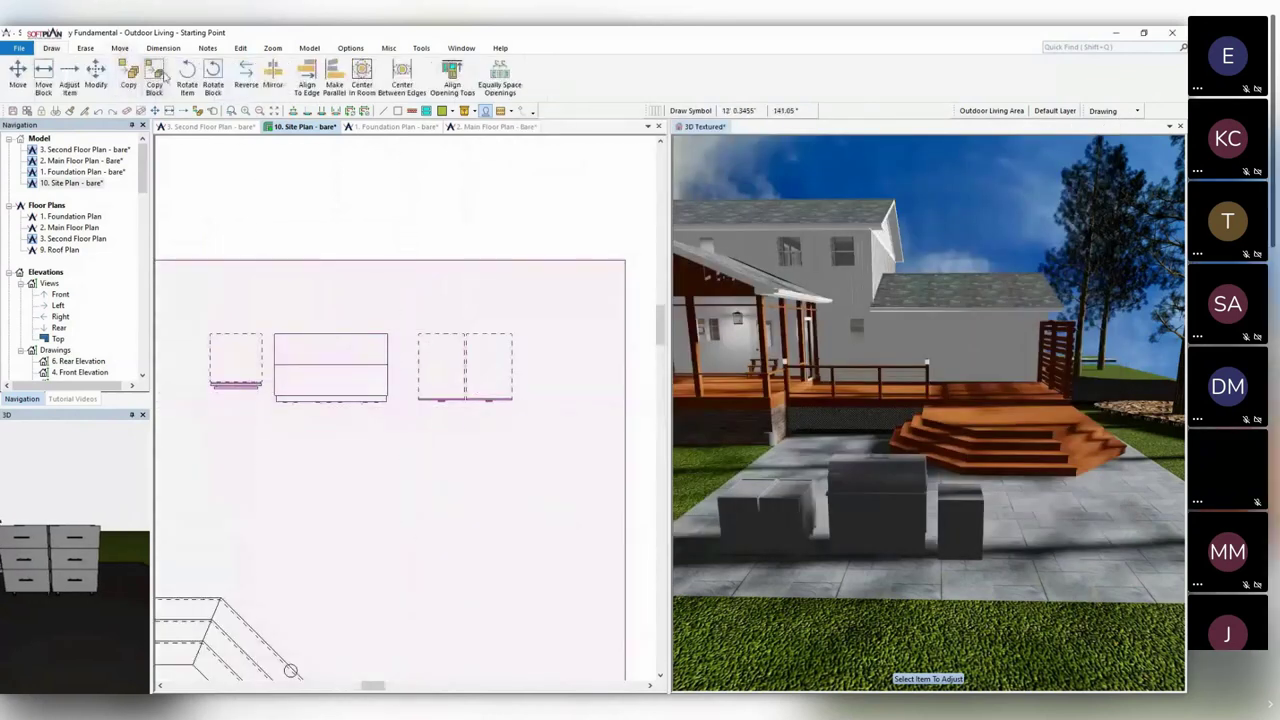
pyautogui.click(306, 78)
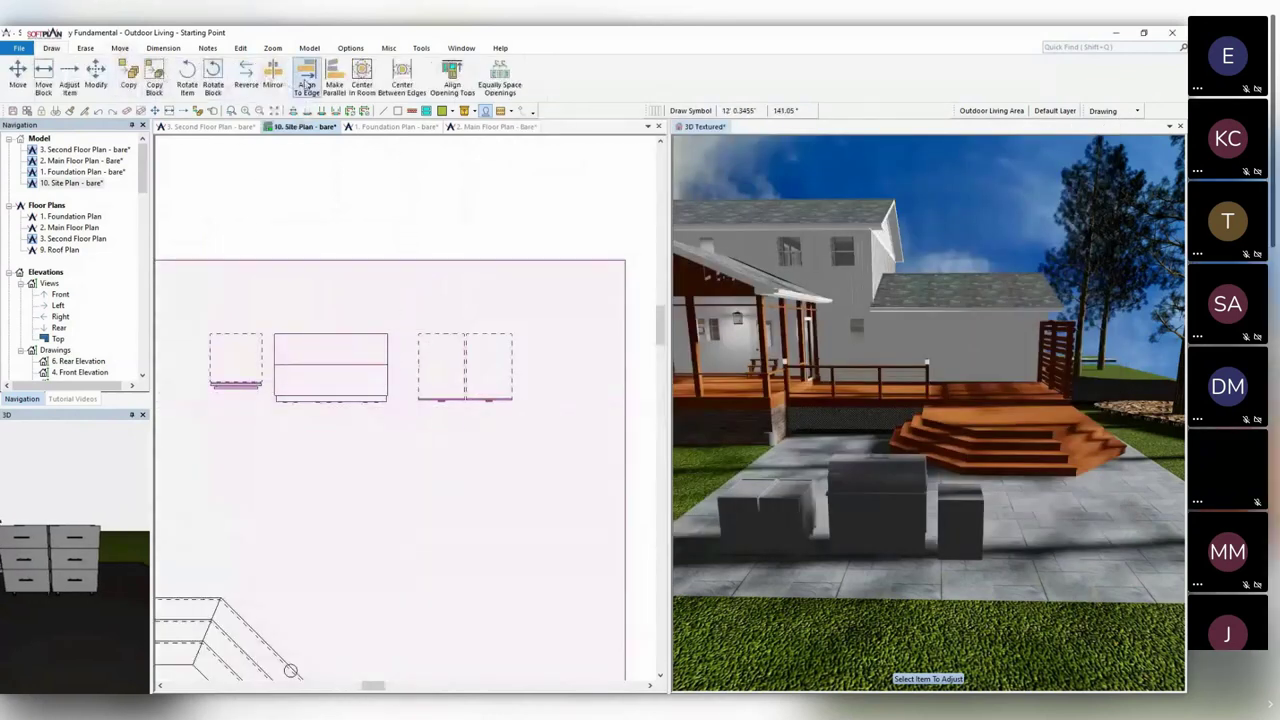
pyautogui.click(330, 334)
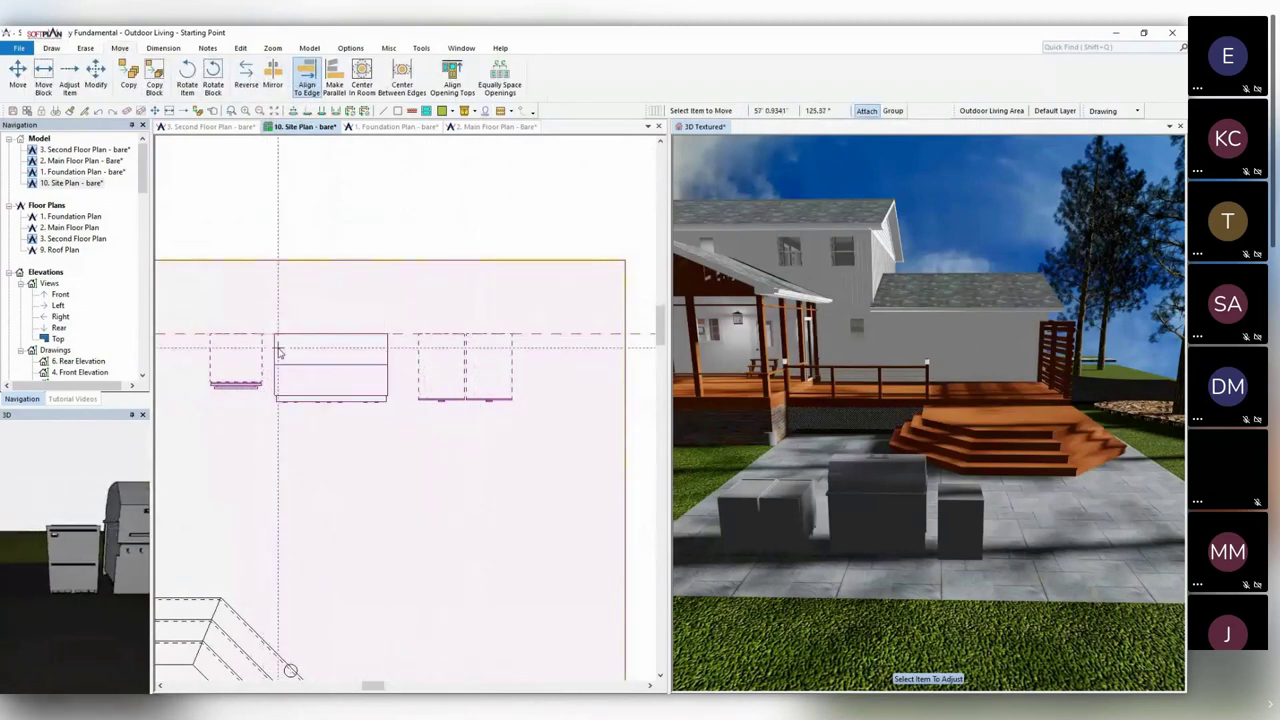
pyautogui.click(262, 352)
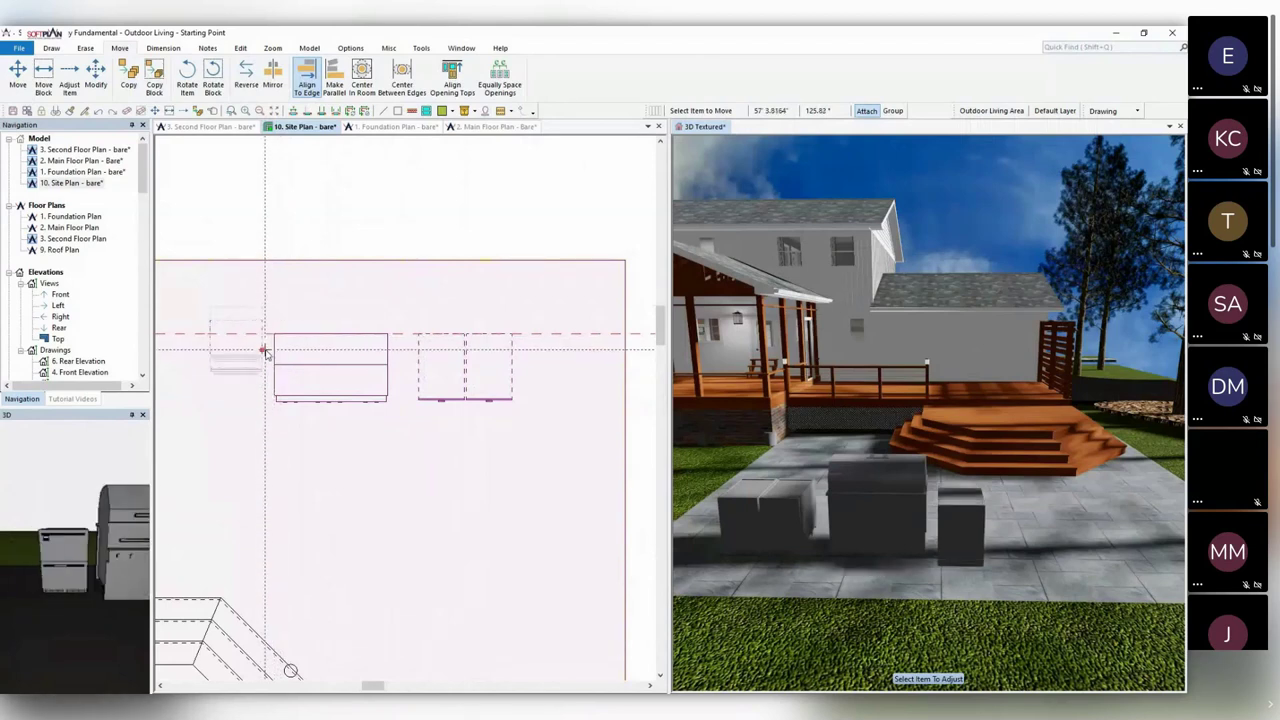
pyautogui.click(237, 355)
pyautogui.moveTo(236, 360); pyautogui.dragTo(462, 340)
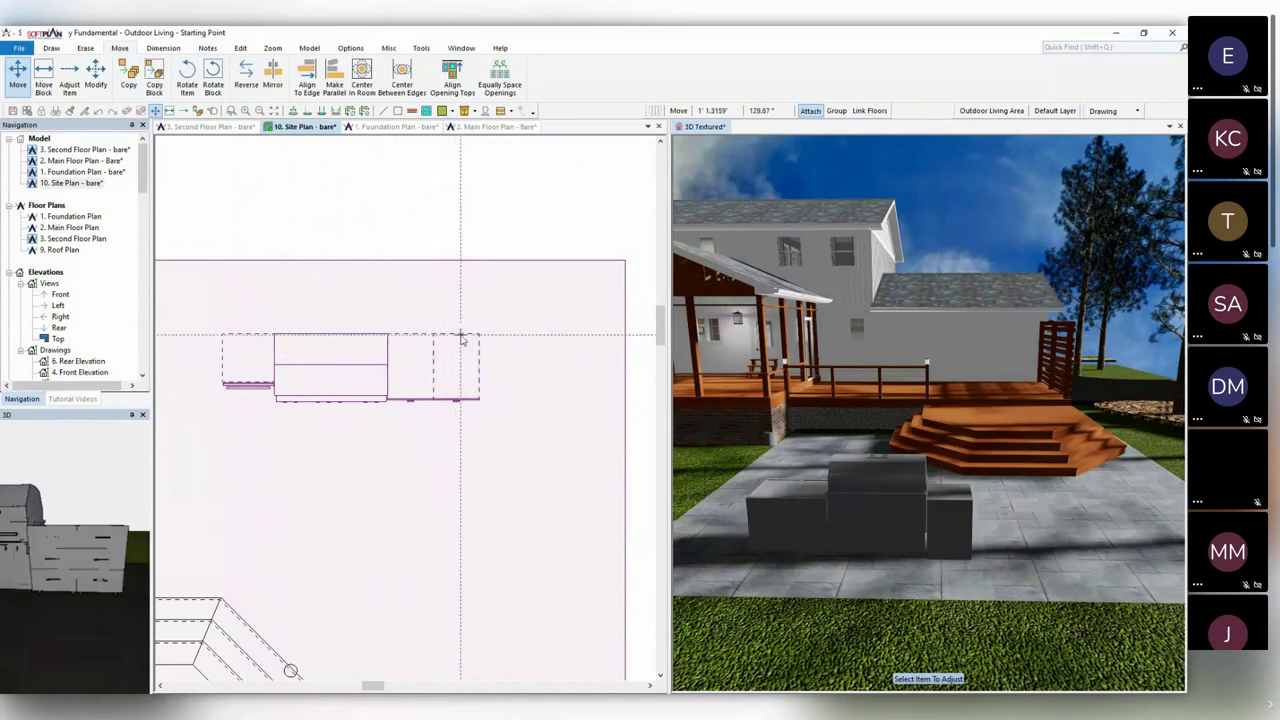
pyautogui.scroll(-2, 462, 340)
pyautogui.moveTo(855, 494); pyautogui.dragTo(806, 503, button='middle')
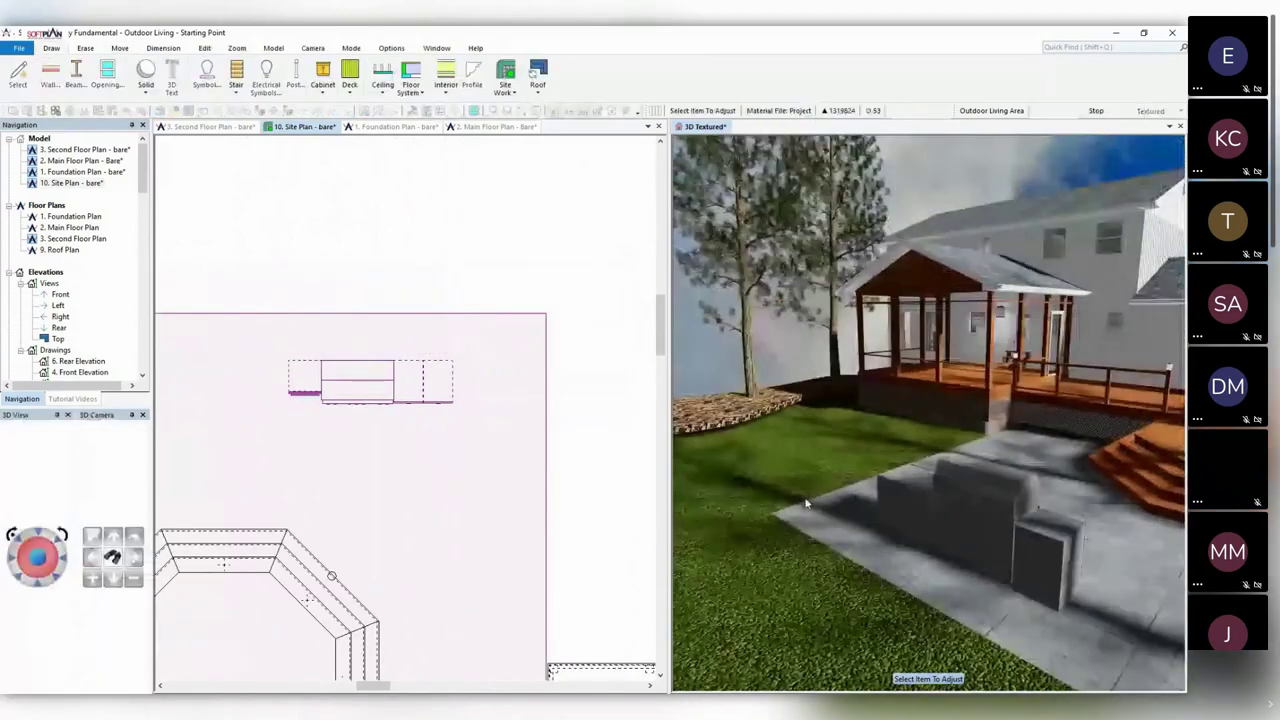
pyautogui.moveTo(806, 503); pyautogui.dragTo(740, 487)
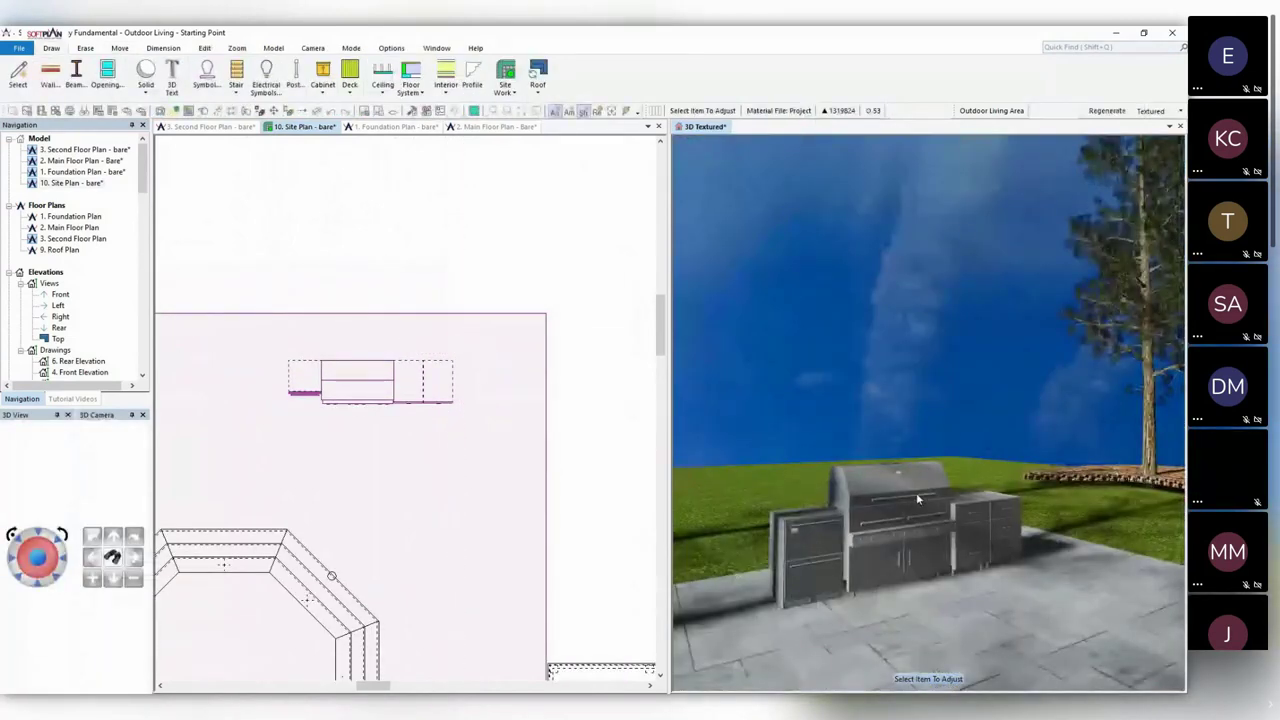
# Start a new wall on the site plan using the Block 8" No Ftg wall type.
pyautogui.click(273, 243)
pyautogui.scroll(-2, 471, 366)
pyautogui.scroll(-1, 626, 469)
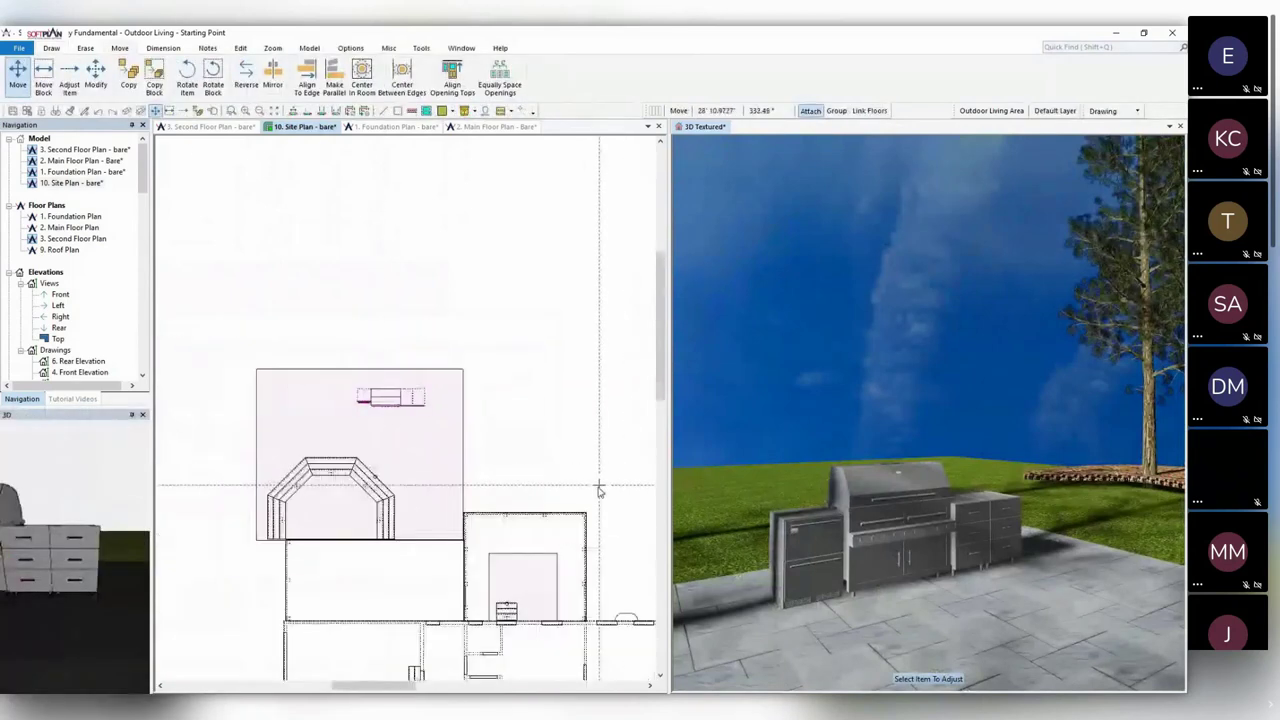
pyautogui.click(51, 48)
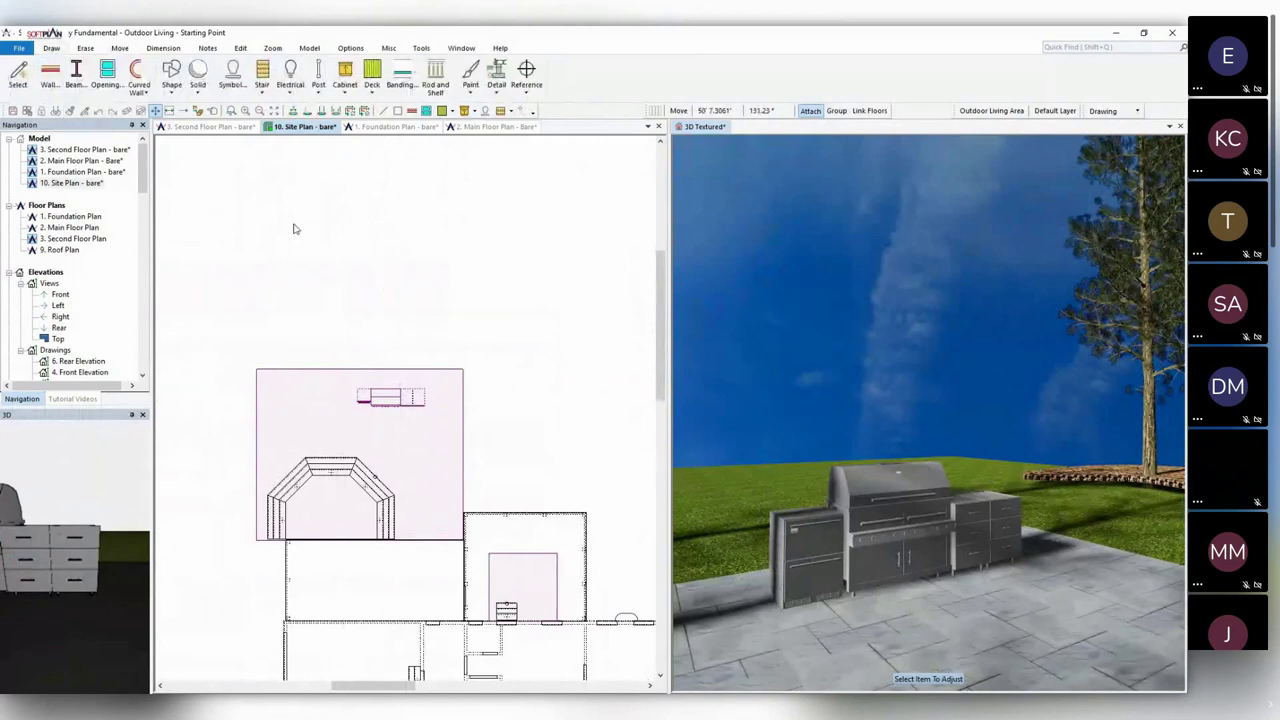
pyautogui.press('w')
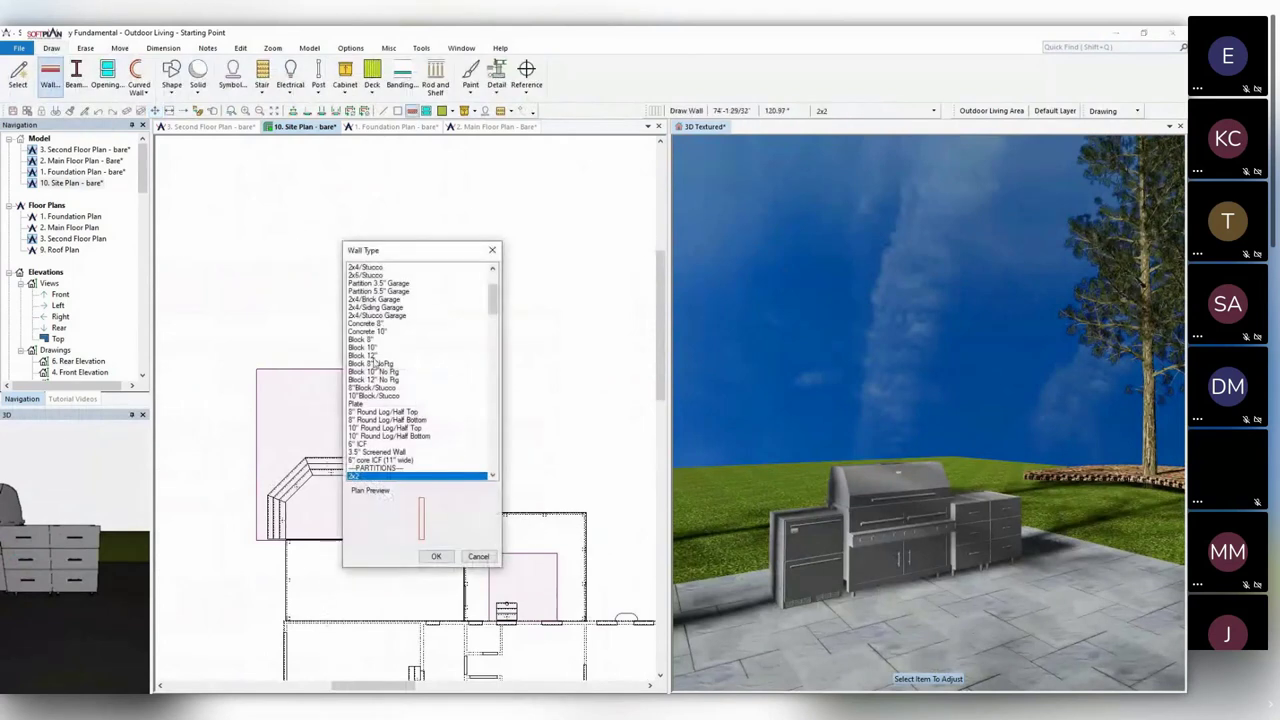
pyautogui.scroll(3, 380, 317)
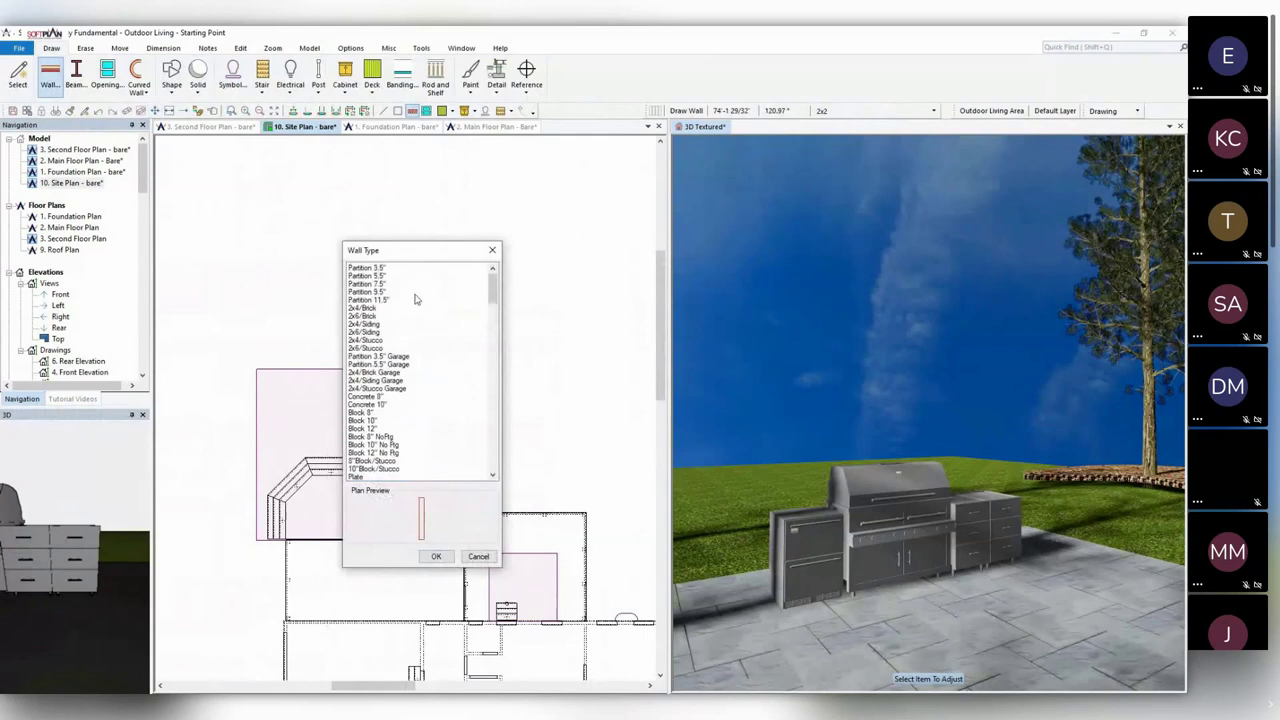
pyautogui.click(373, 372)
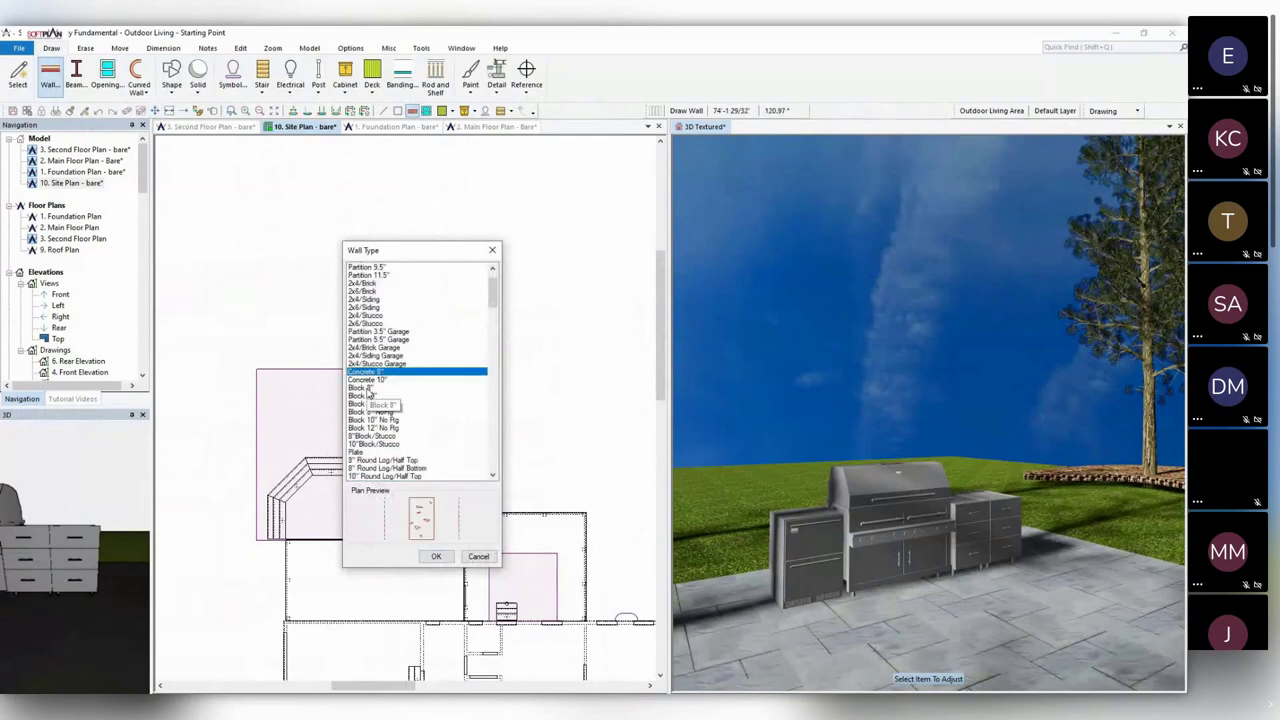
pyautogui.click(368, 389)
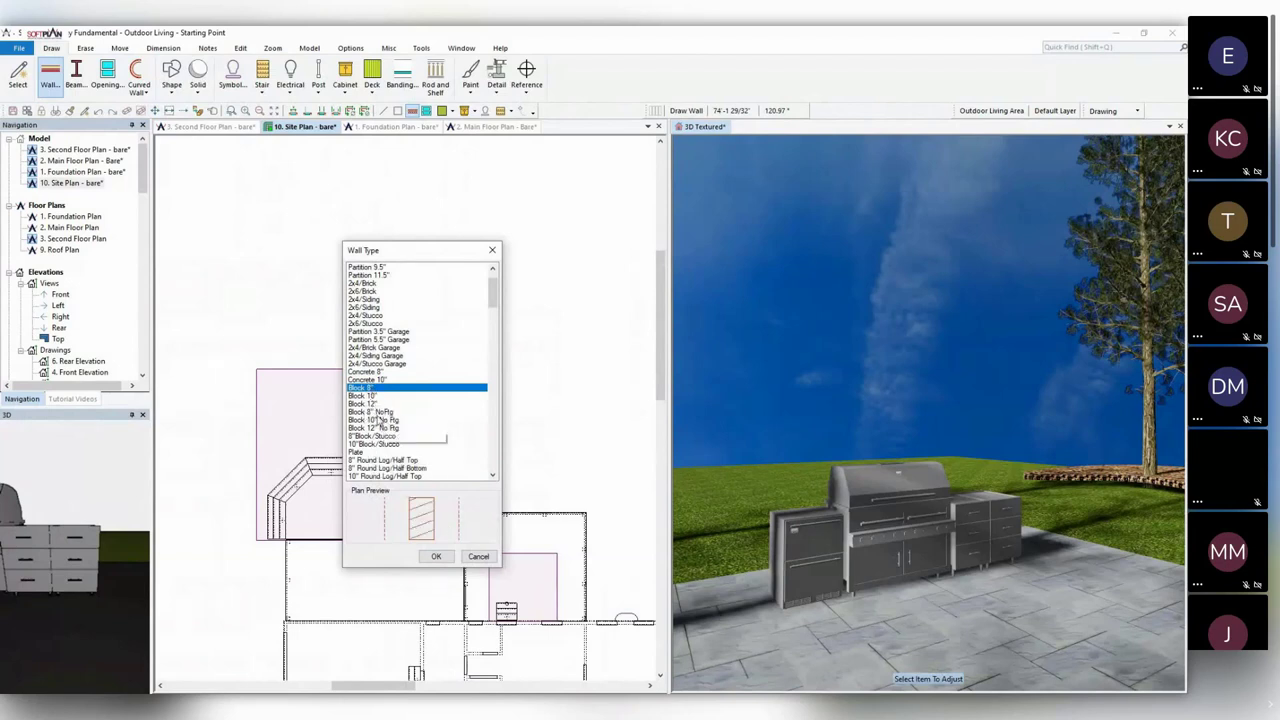
pyautogui.click(377, 412)
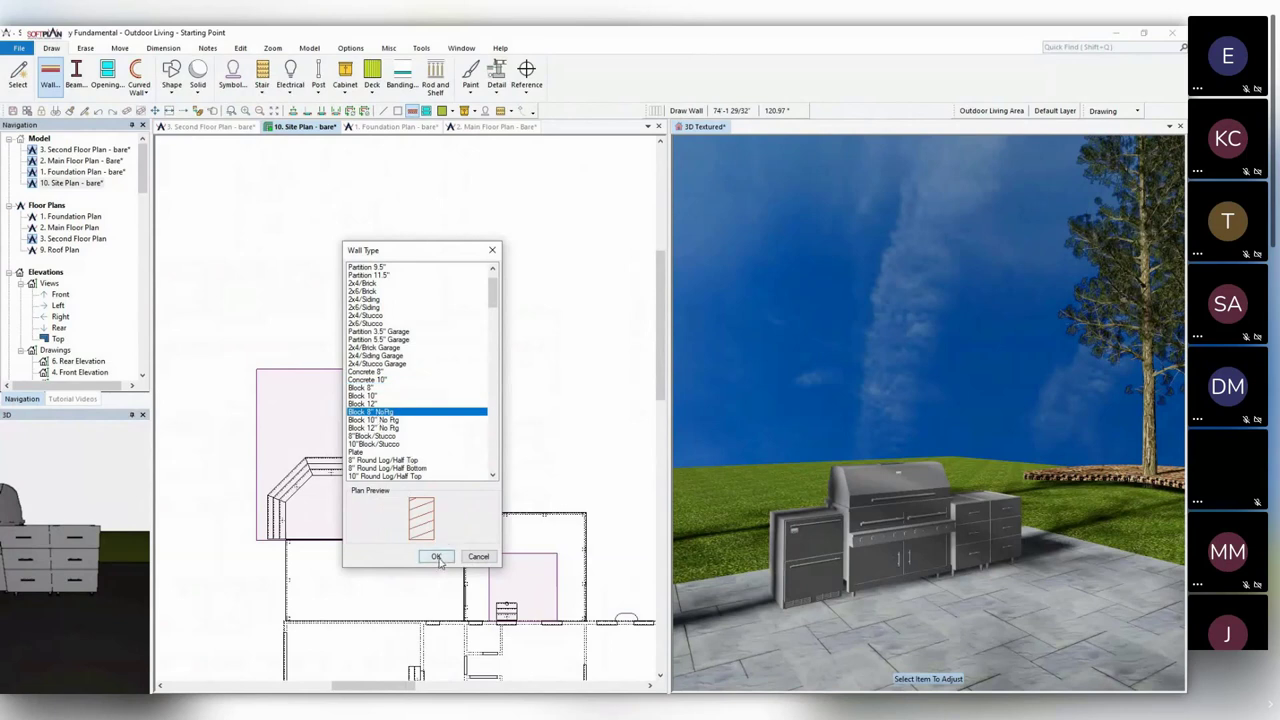
pyautogui.press('Return')
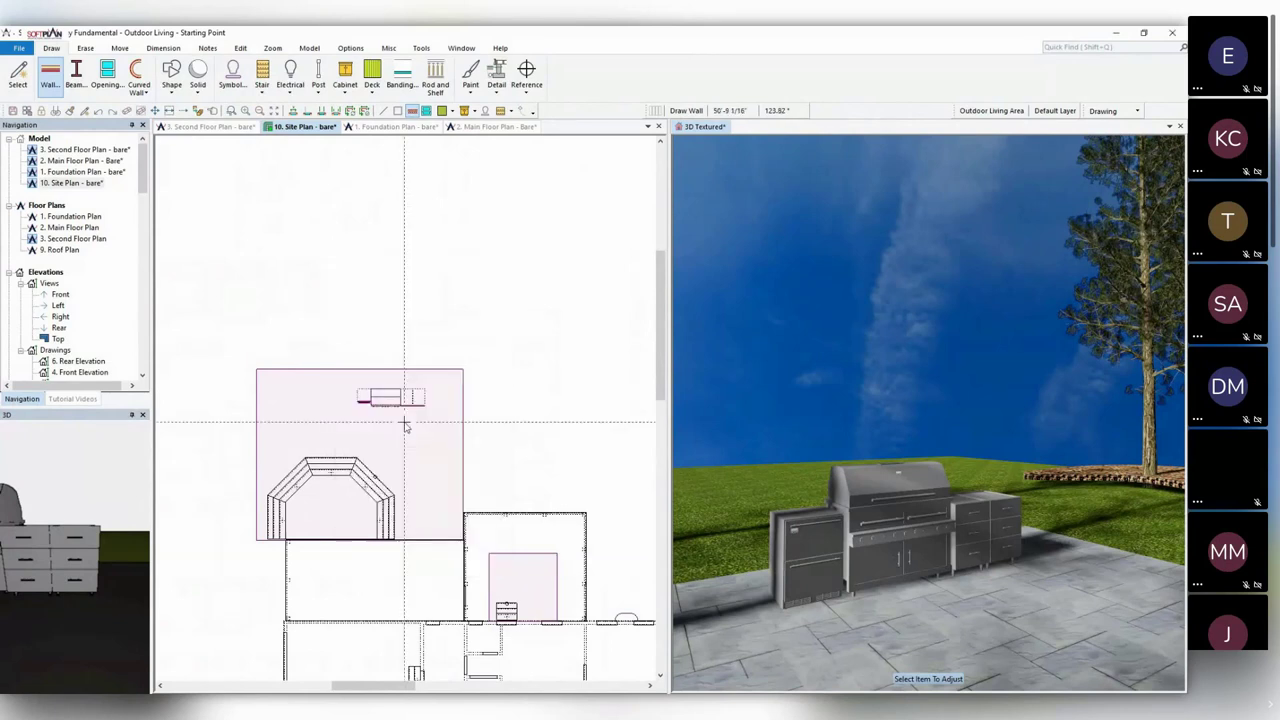
# Draw connected block walls along the left side, back and right side of the outdoor kitchen row.
pyautogui.scroll(5, 401, 406)
pyautogui.click(277, 422)
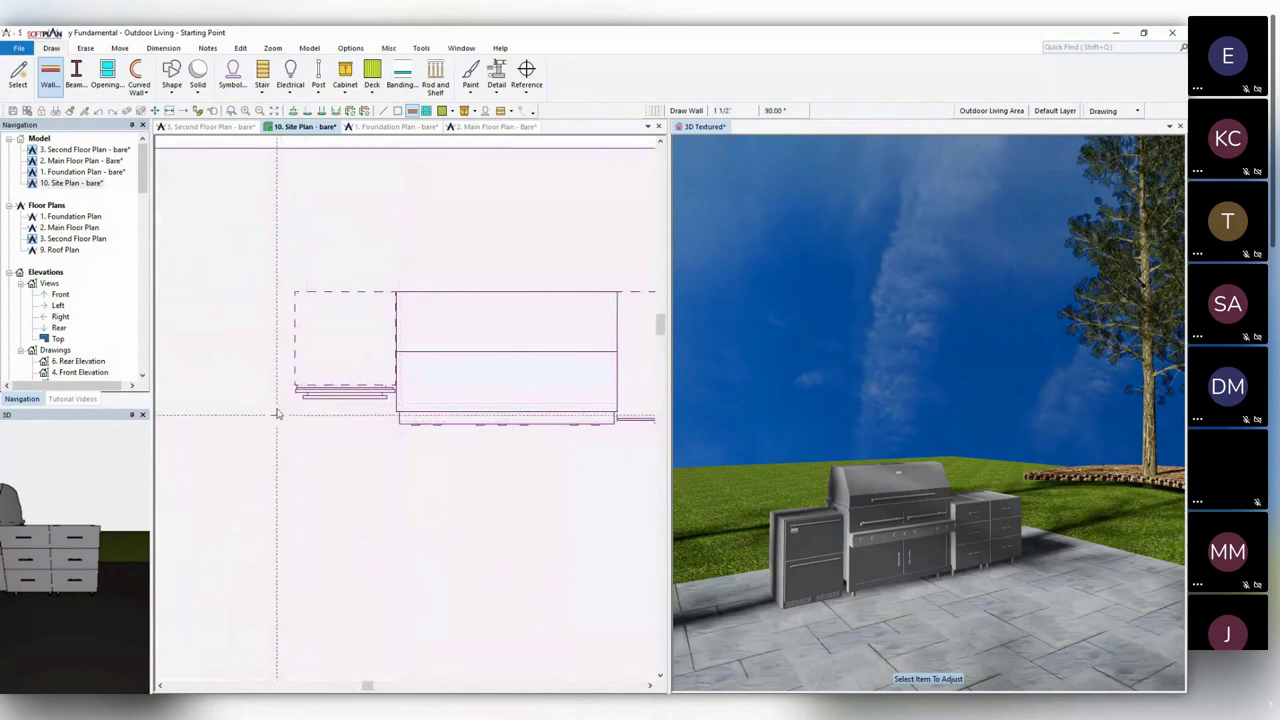
pyautogui.click(271, 284)
pyautogui.moveTo(546, 286); pyautogui.dragTo(369, 291, button='middle')
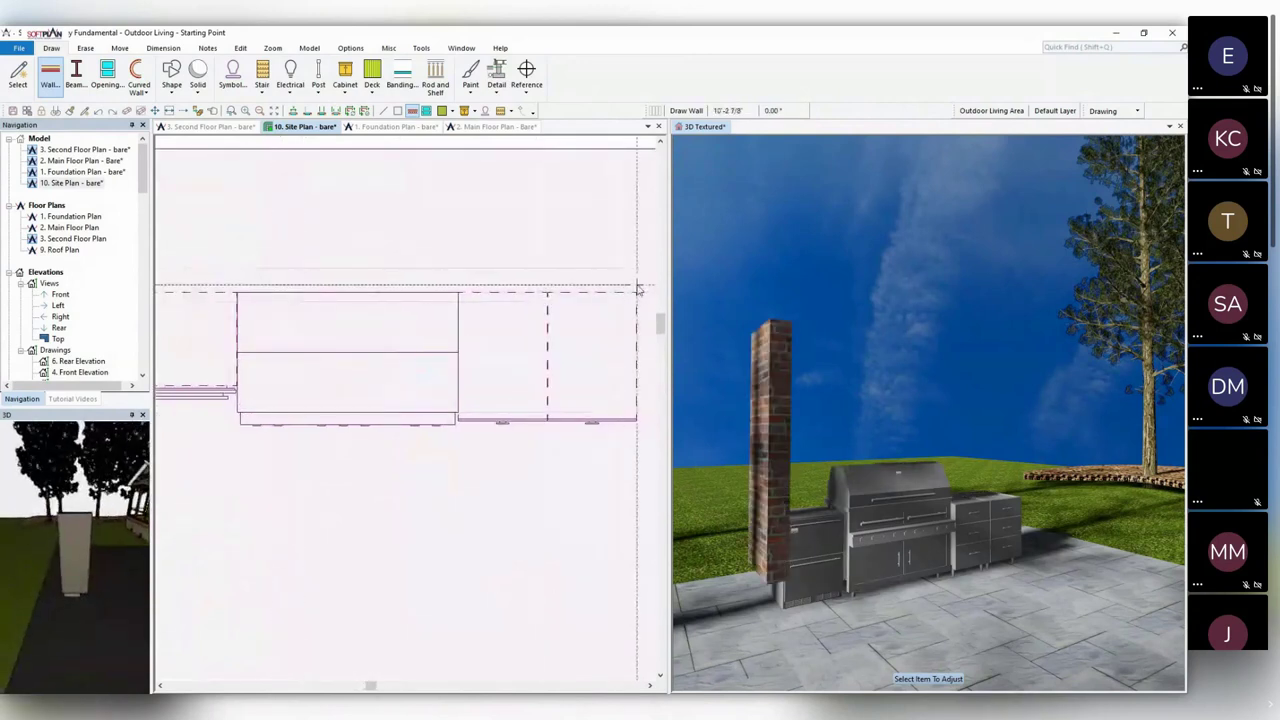
pyautogui.click(643, 286)
pyautogui.click(643, 421)
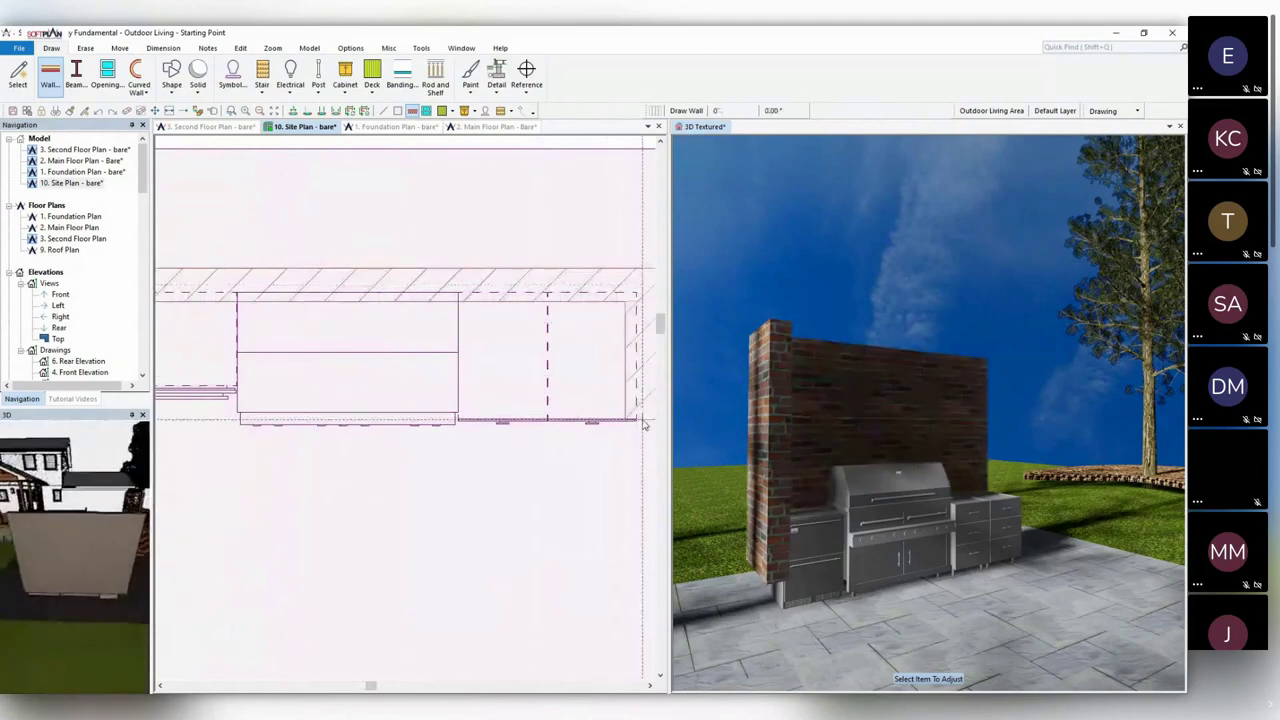
pyautogui.scroll(-2, 600, 373)
pyautogui.scroll(-1, 600, 373)
pyautogui.scroll(2, 515, 355)
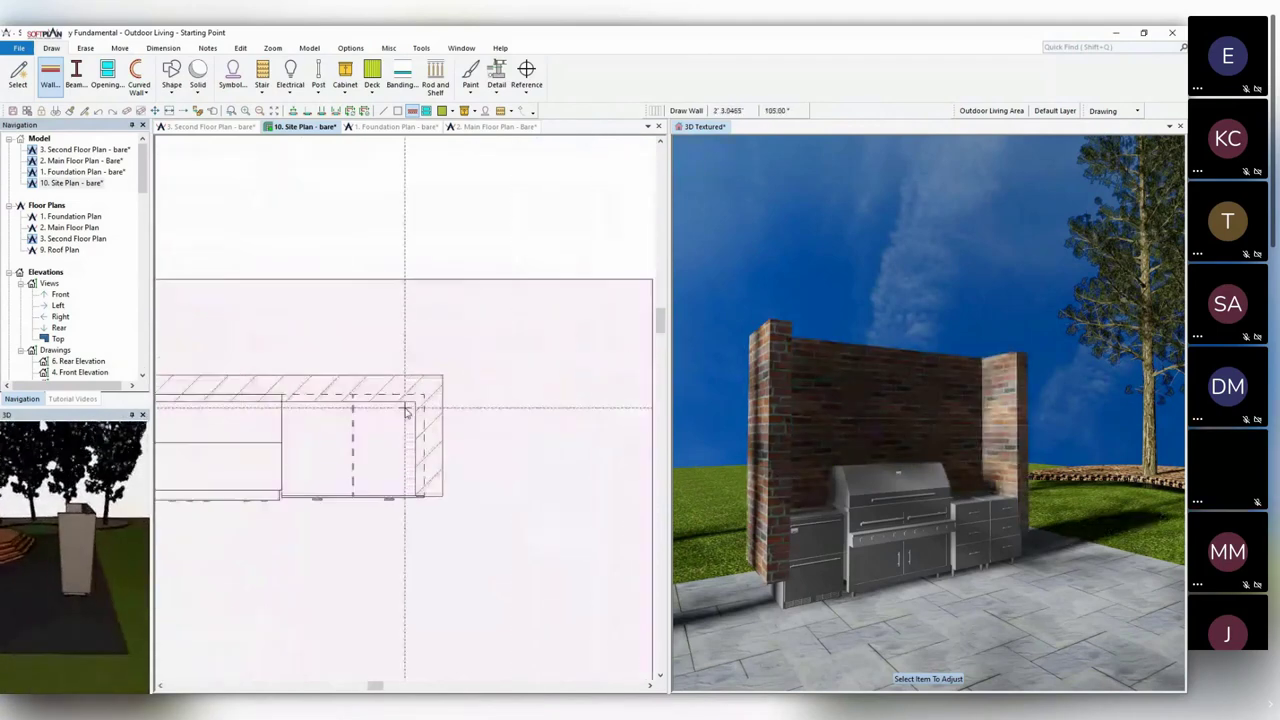
# Turn off Attach and move the right, back and left block walls outward until they sit flush against the kitchen units.
pyautogui.press('m')
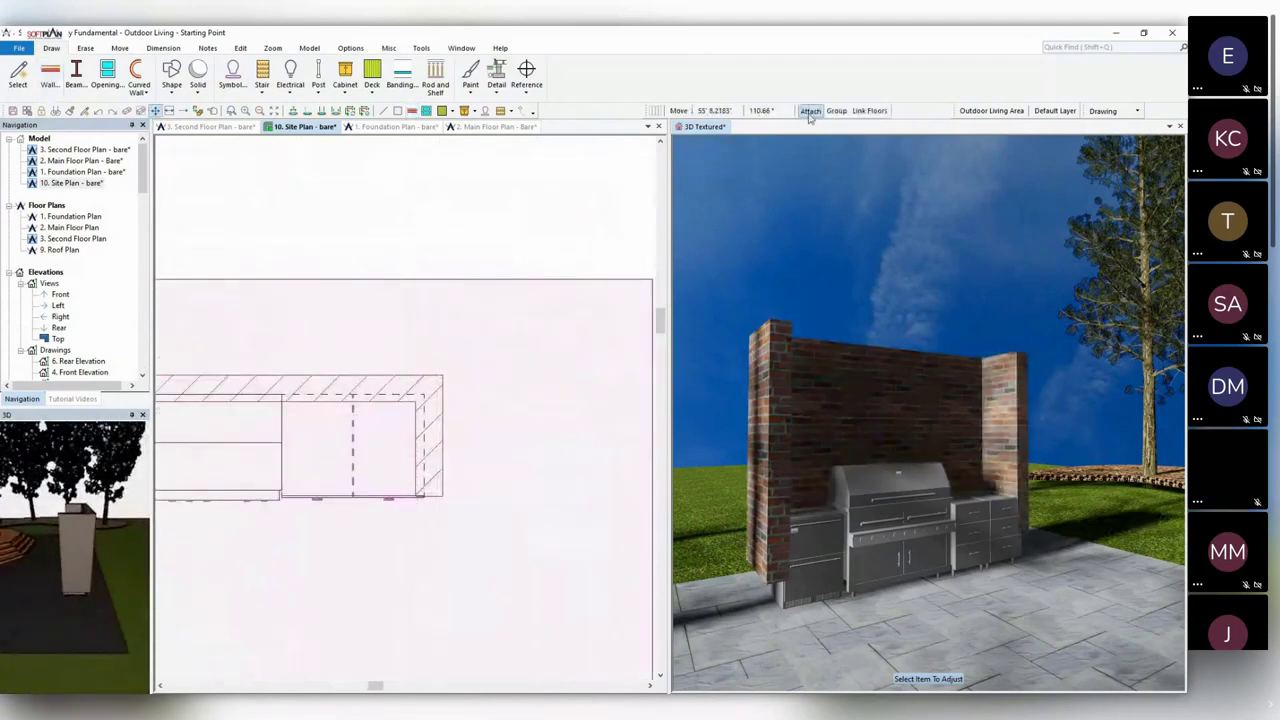
pyautogui.click(810, 116)
pyautogui.click(443, 410)
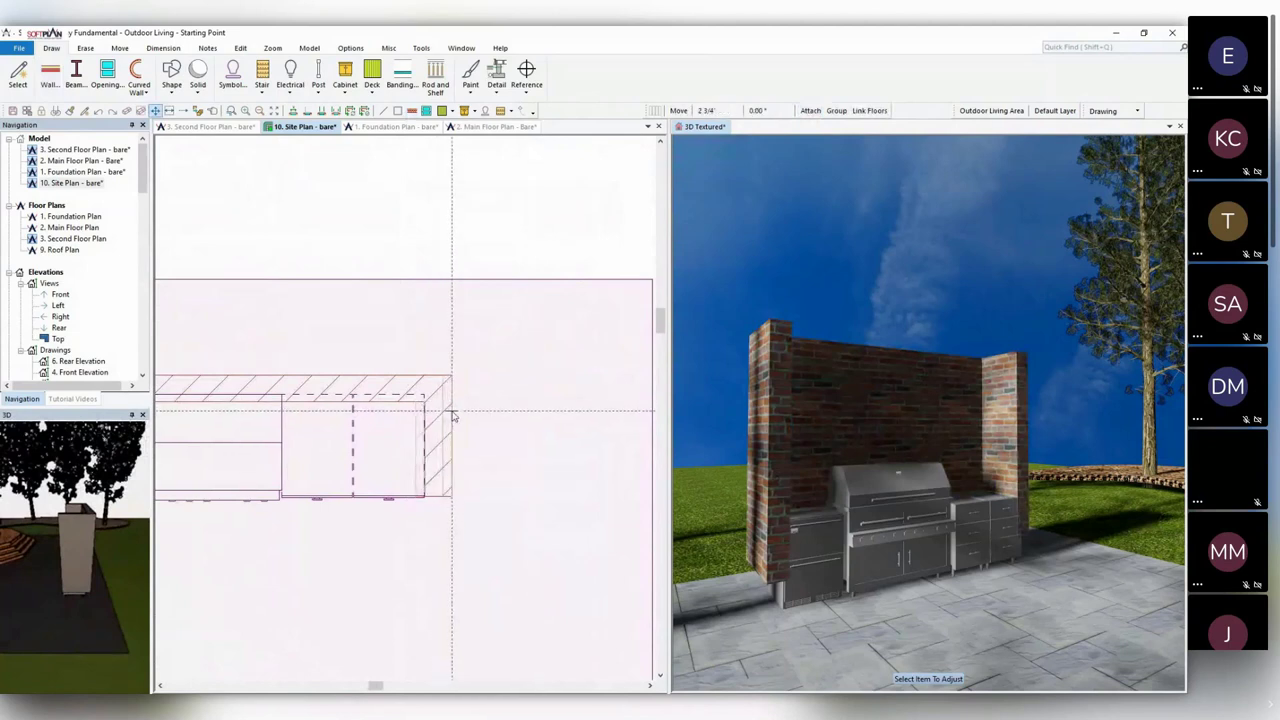
pyautogui.click(452, 411)
pyautogui.click(394, 391)
pyautogui.click(394, 383)
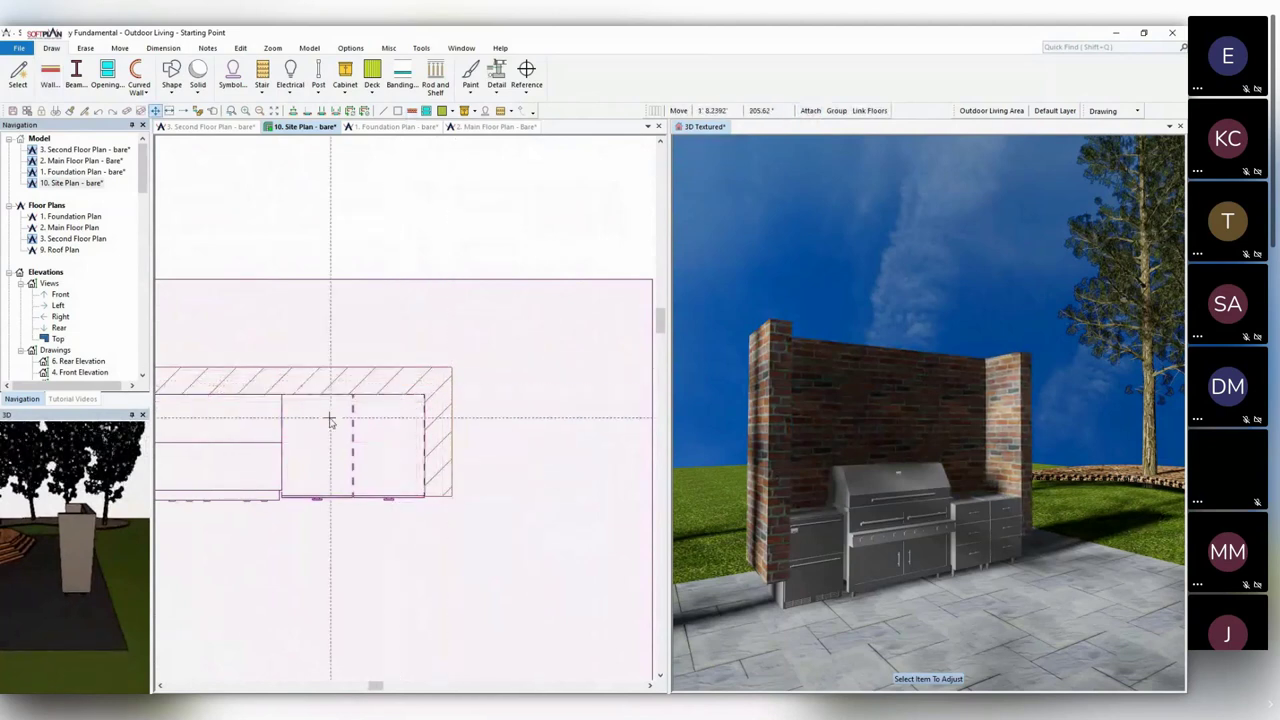
pyautogui.moveTo(331, 418); pyautogui.dragTo(547, 401, button='middle')
pyautogui.click(227, 471)
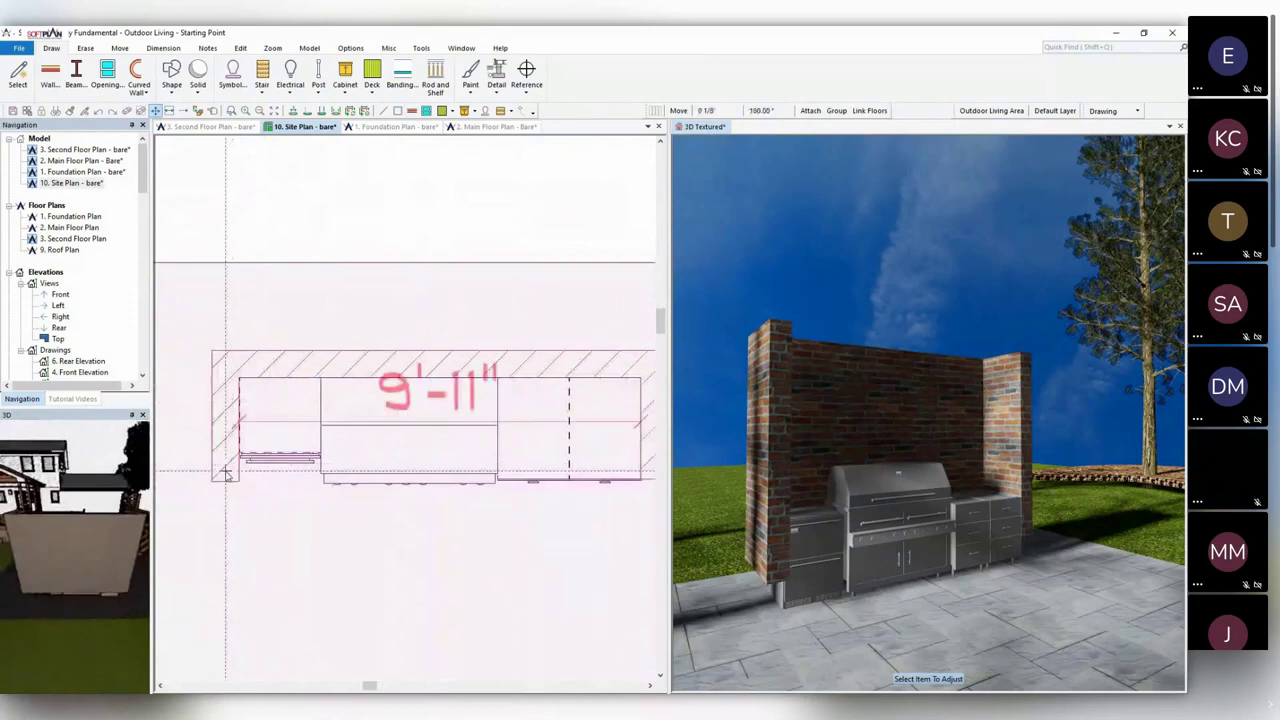
# Adjust both side walls to end just behind the cabinet fronts and move the refrigerated drawers forward about 7 inches to line up with them.
pyautogui.scroll(-2, 242, 472)
pyautogui.moveTo(264, 483); pyautogui.dragTo(401, 400, button='middle')
pyautogui.scroll(1, 403, 384)
pyautogui.click(441, 373)
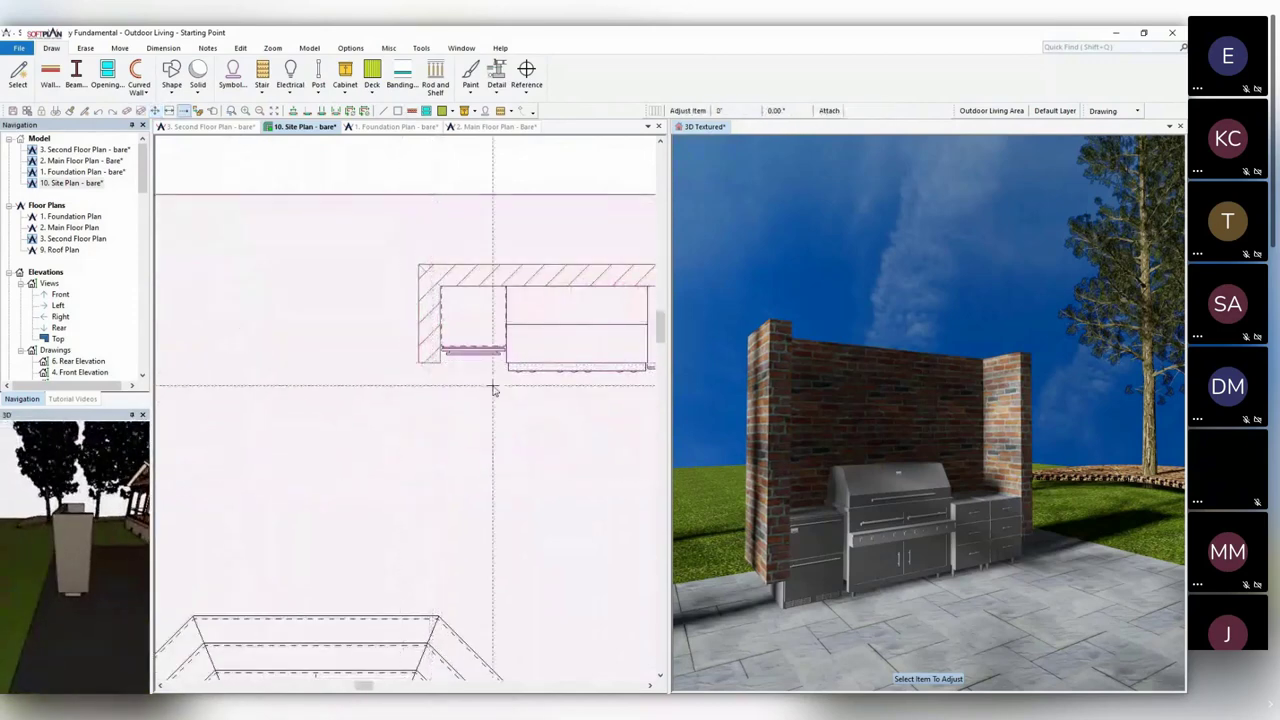
pyautogui.moveTo(493, 390); pyautogui.dragTo(357, 380, button='middle')
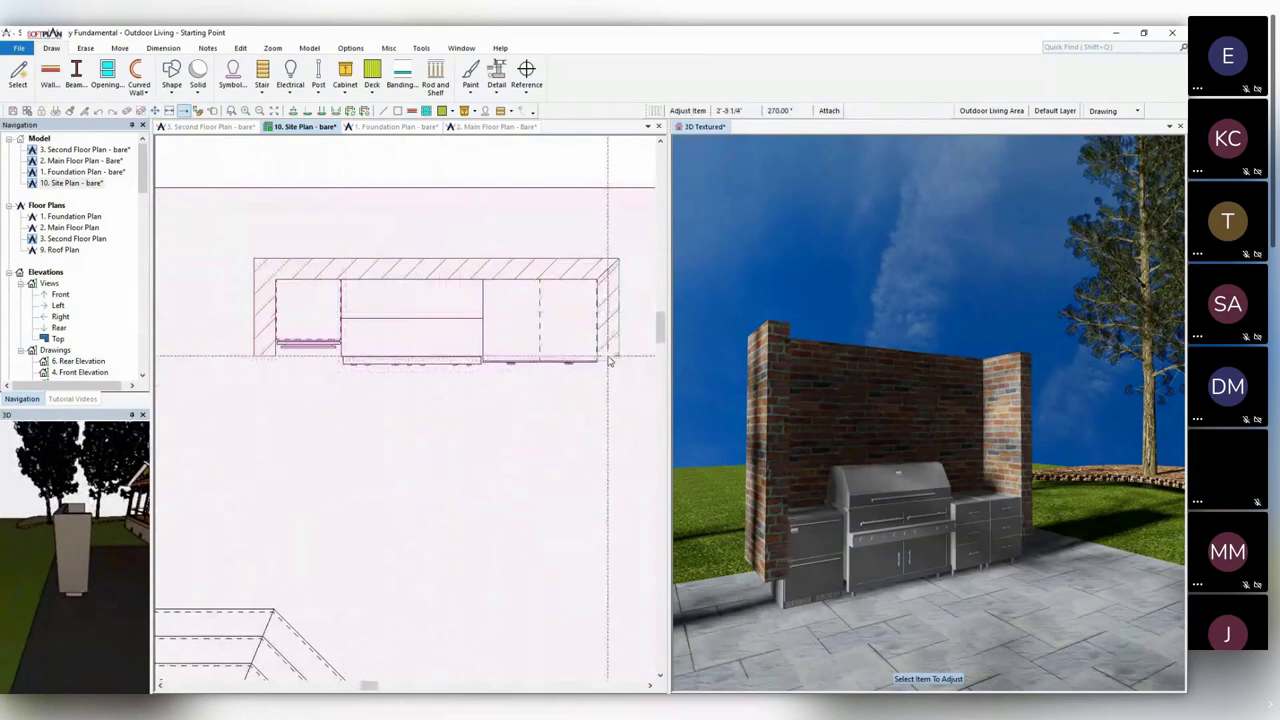
pyautogui.click(320, 318)
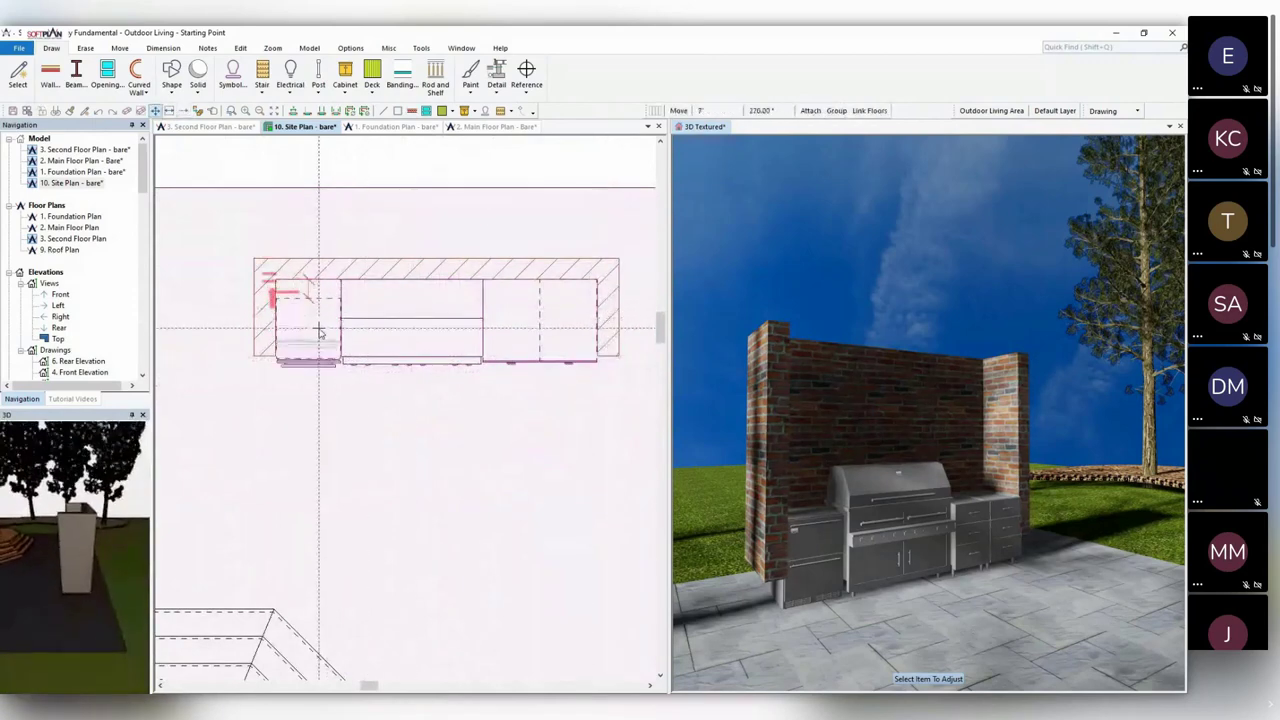
# Set the height of all three block walls to 3' with a position offset of 1' 3" down.
pyautogui.click(240, 48)
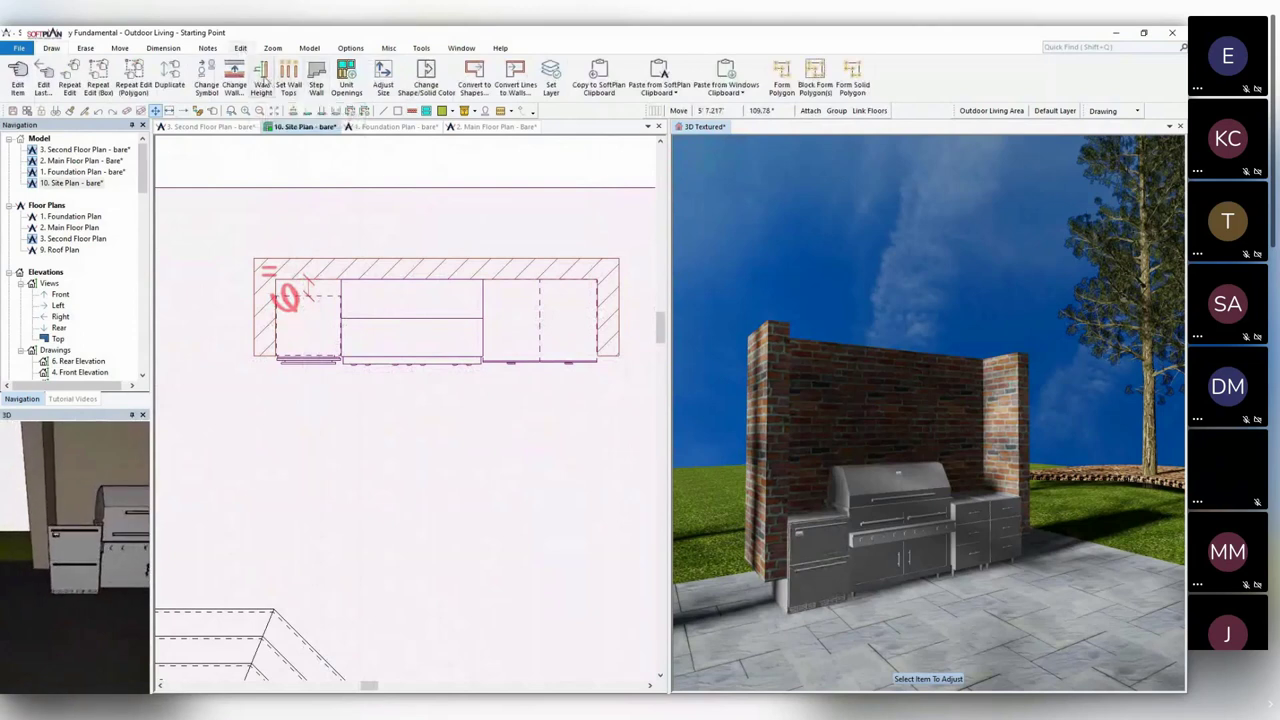
pyautogui.click(262, 80)
pyautogui.moveTo(210, 190); pyautogui.dragTo(610, 408)
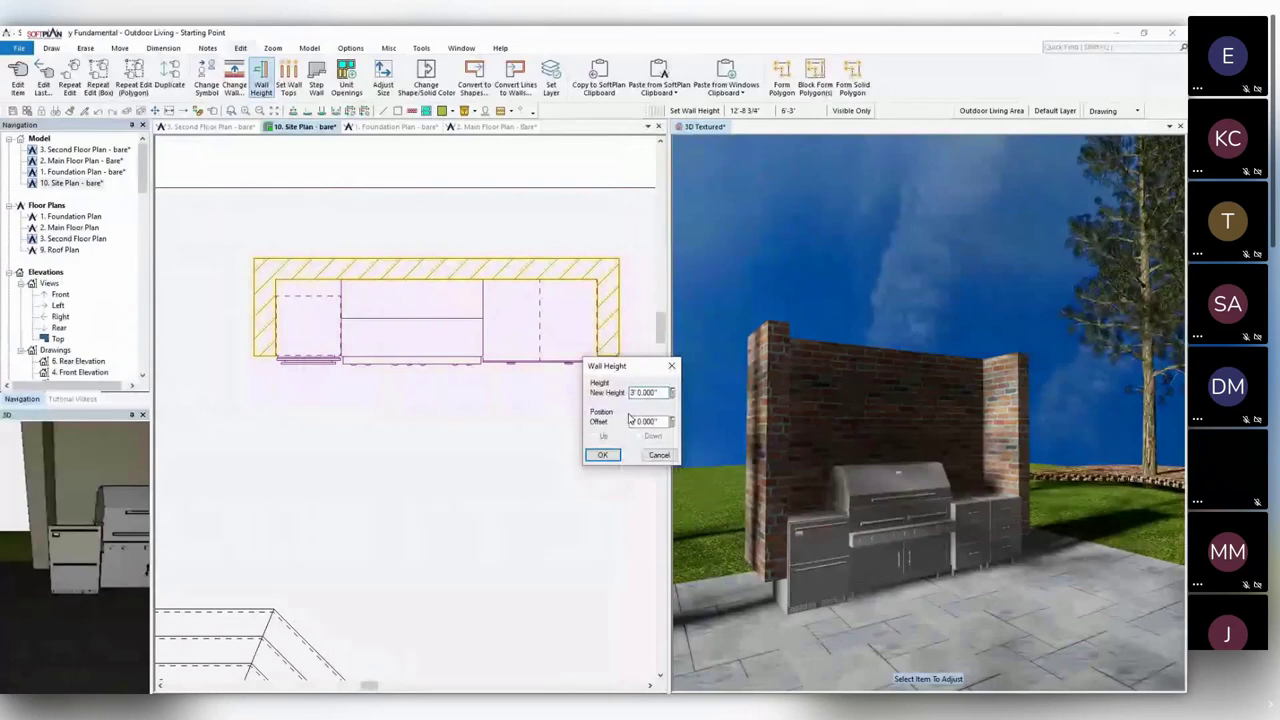
pyautogui.doubleClick(660, 421)
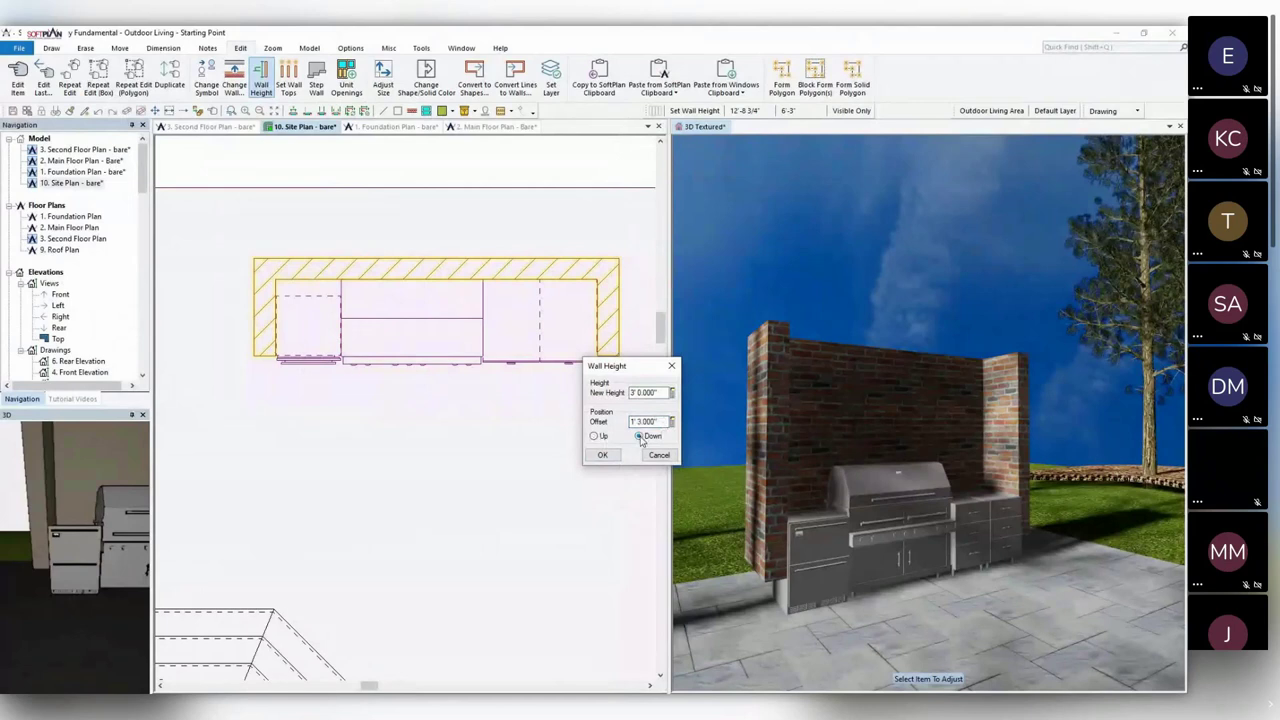
pyautogui.click(603, 455)
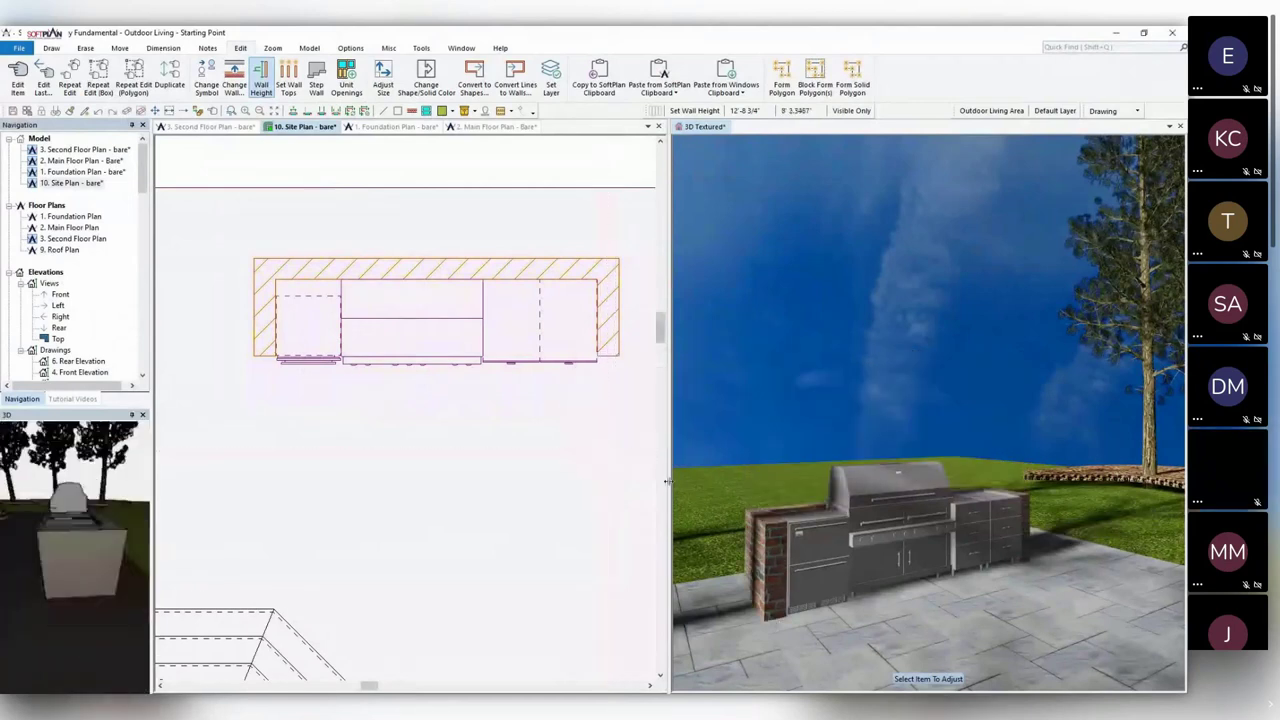
# Draw a countertop about 4'-3" deep over the block walls and cabinets, overhanging at the back and leaving the grill opening clear.
pyautogui.moveTo(862, 525); pyautogui.dragTo(731, 524)
pyautogui.click(233, 213)
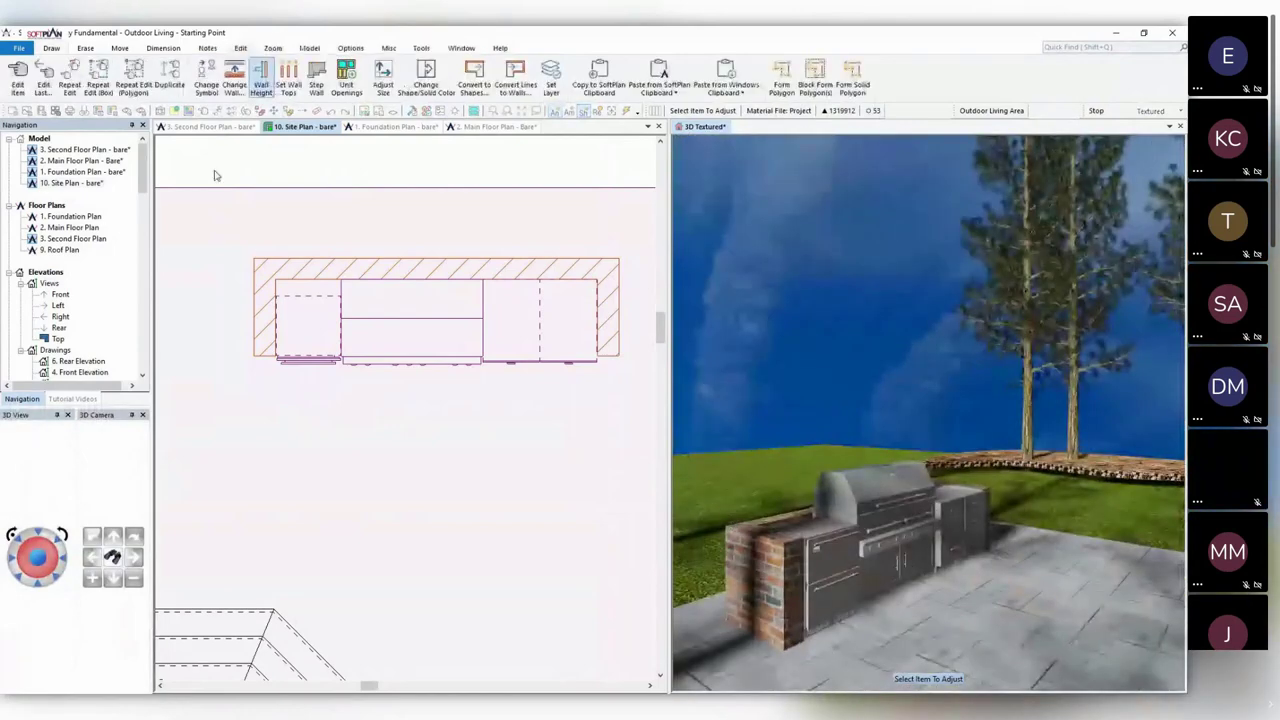
pyautogui.click(54, 49)
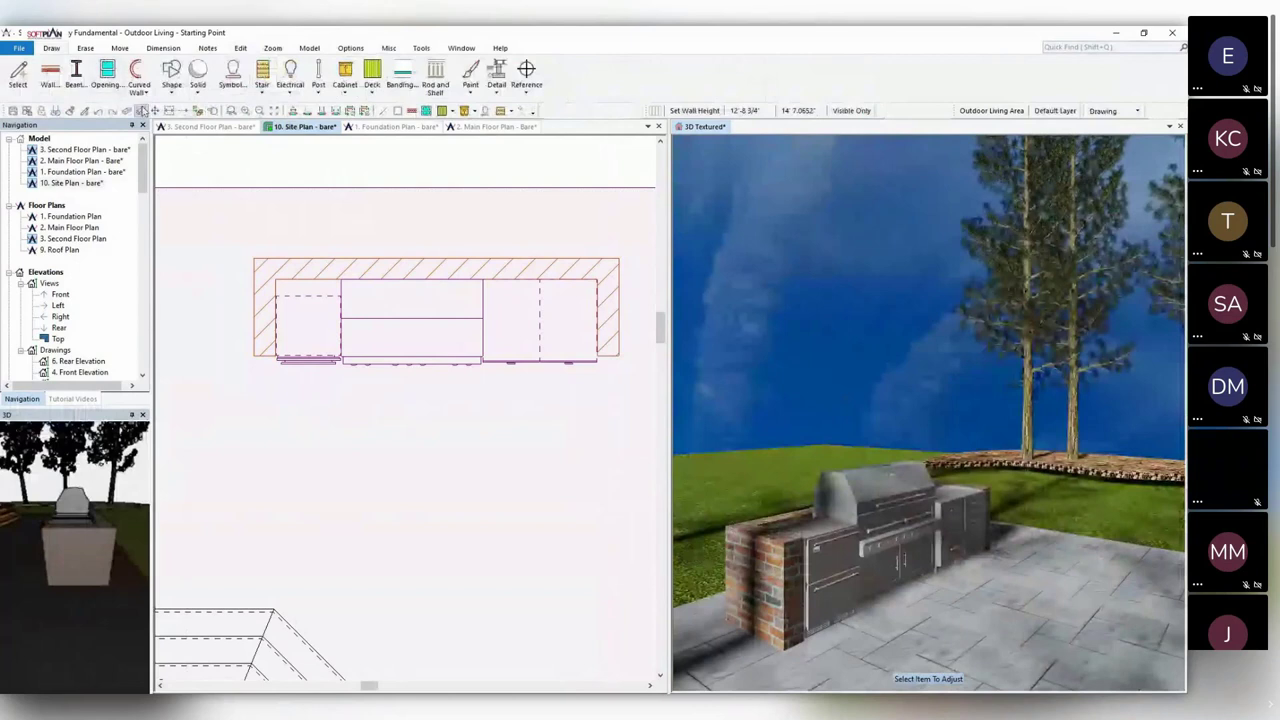
pyautogui.click(345, 82)
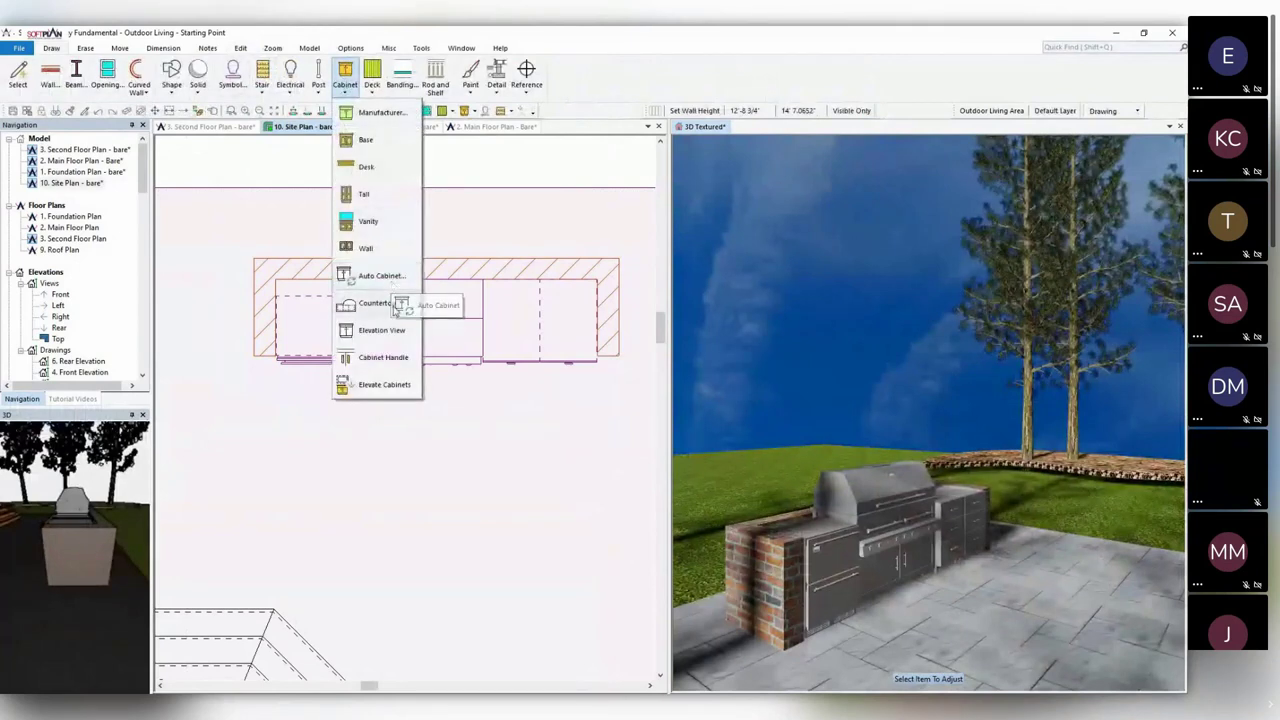
pyautogui.click(385, 303)
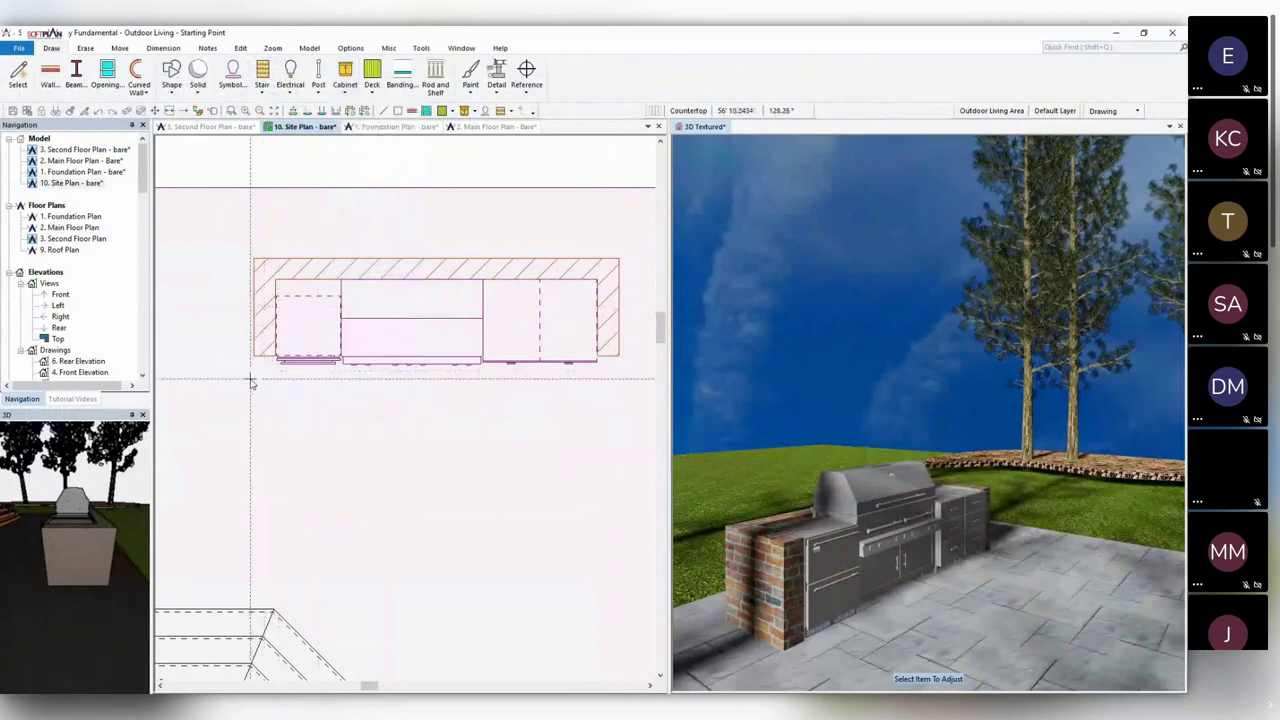
pyautogui.click(251, 228)
pyautogui.click(622, 229)
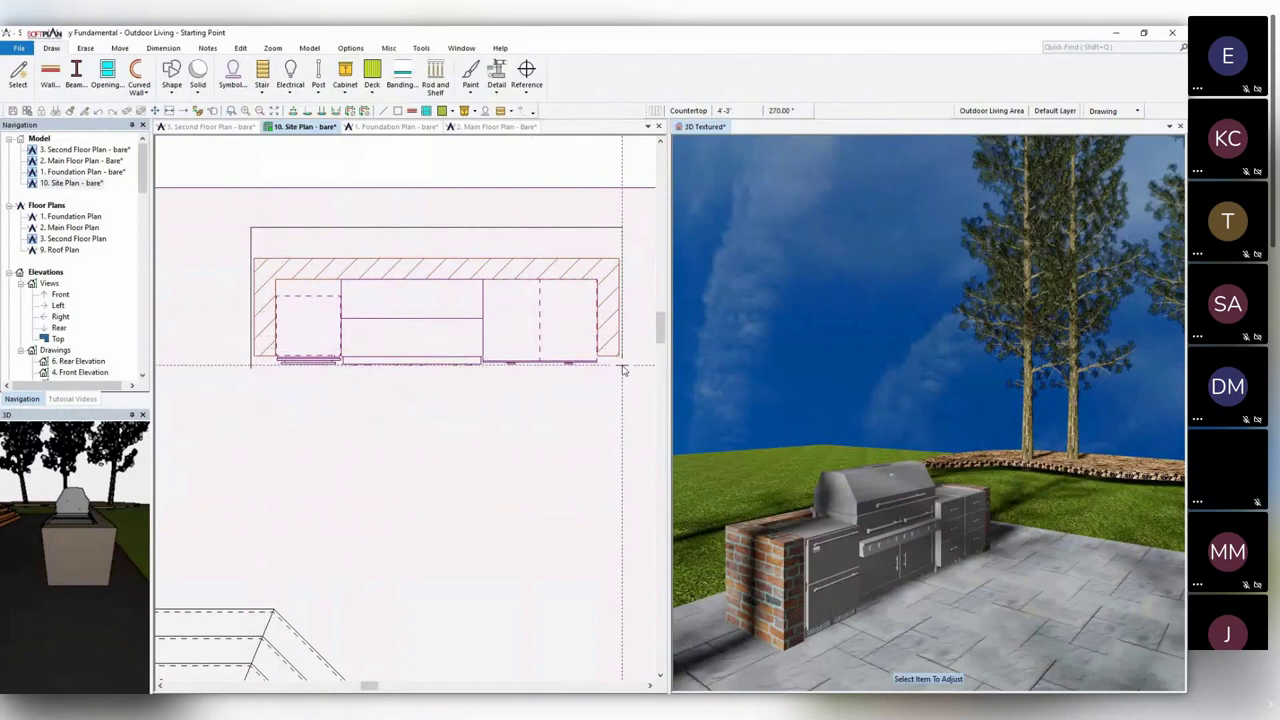
pyautogui.click(622, 366)
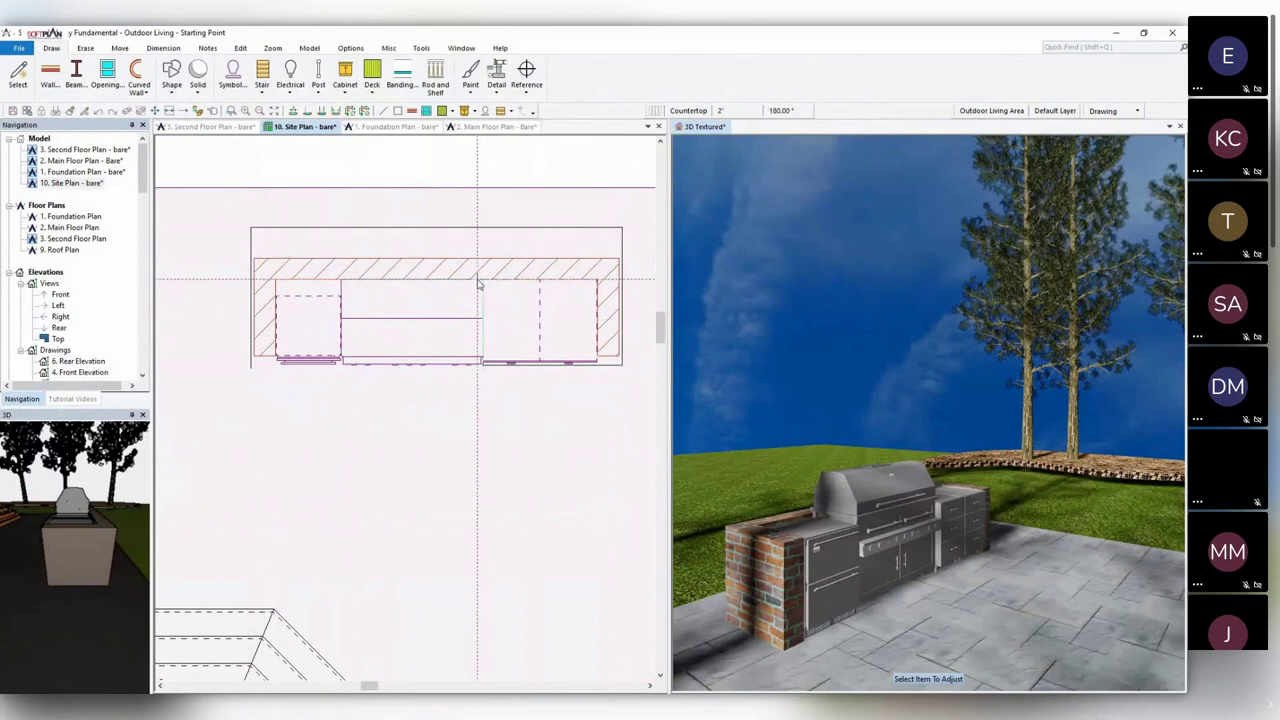
pyautogui.click(341, 279)
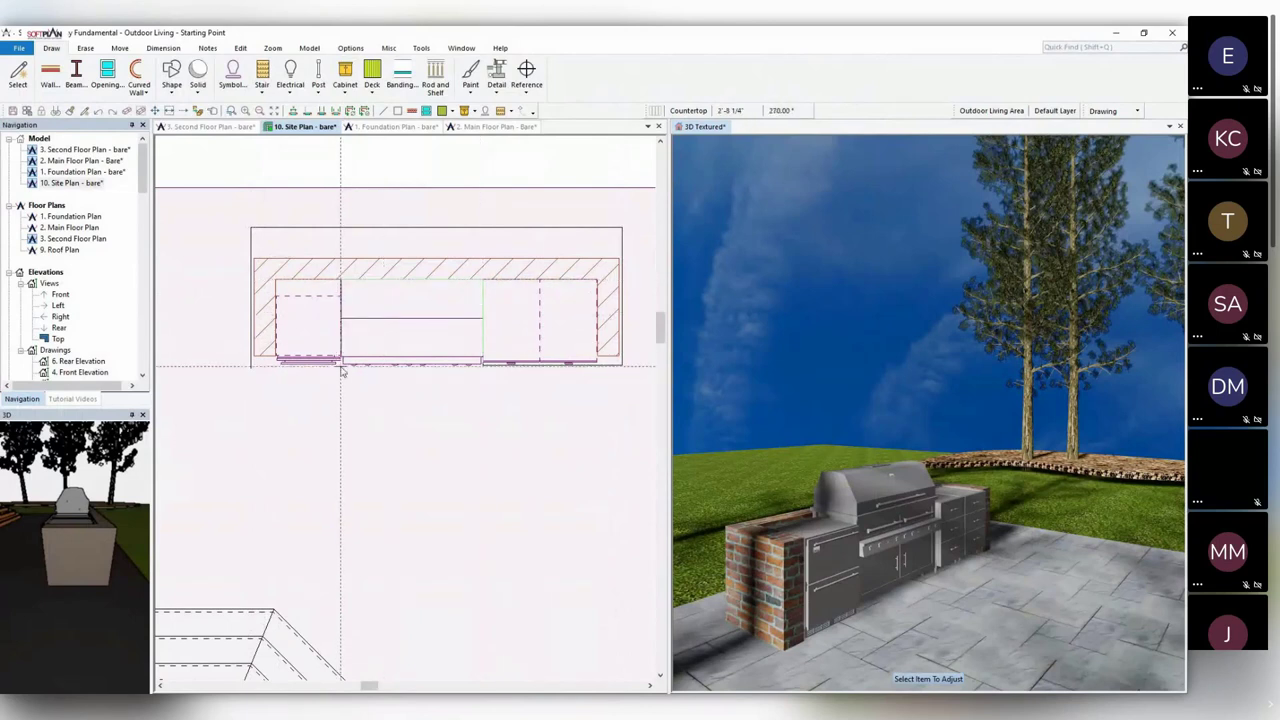
pyautogui.click(251, 367)
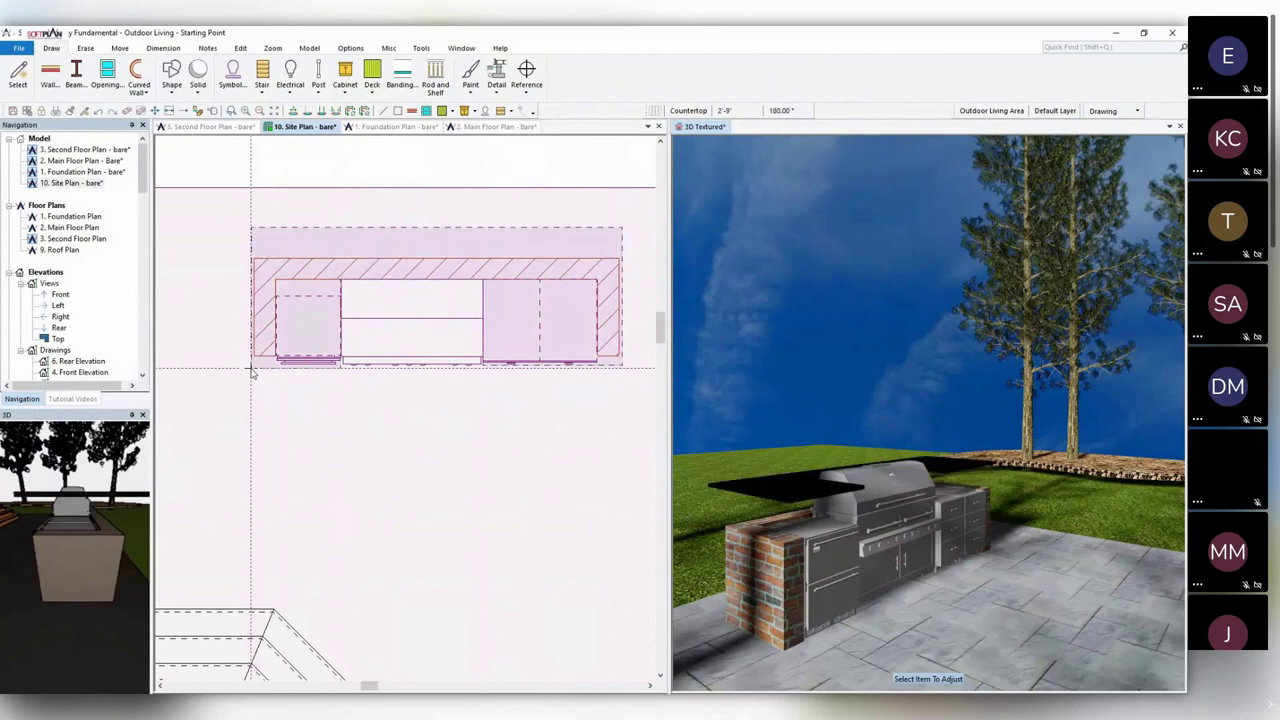
# Set the countertop's elevation offset to 20" and turn off its Cleanup option.
pyautogui.click(794, 494)
pyautogui.rightClick(795, 495)
pyautogui.click(829, 520)
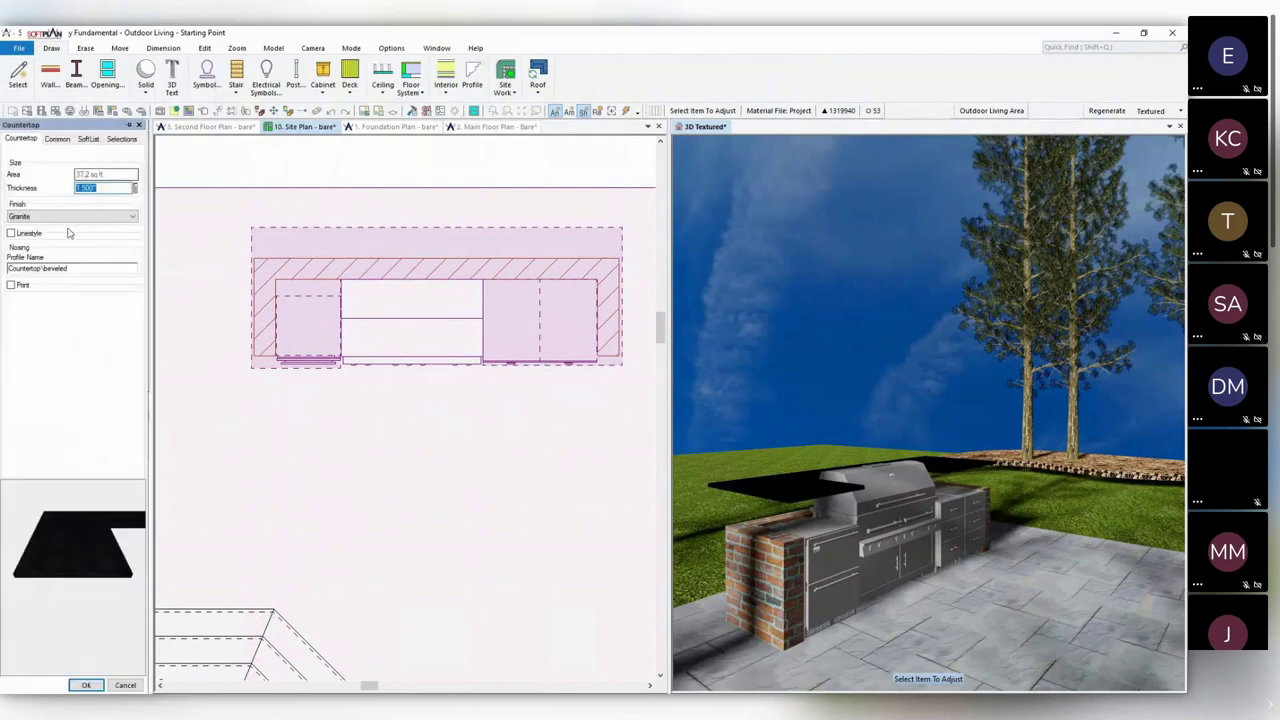
pyautogui.click(60, 140)
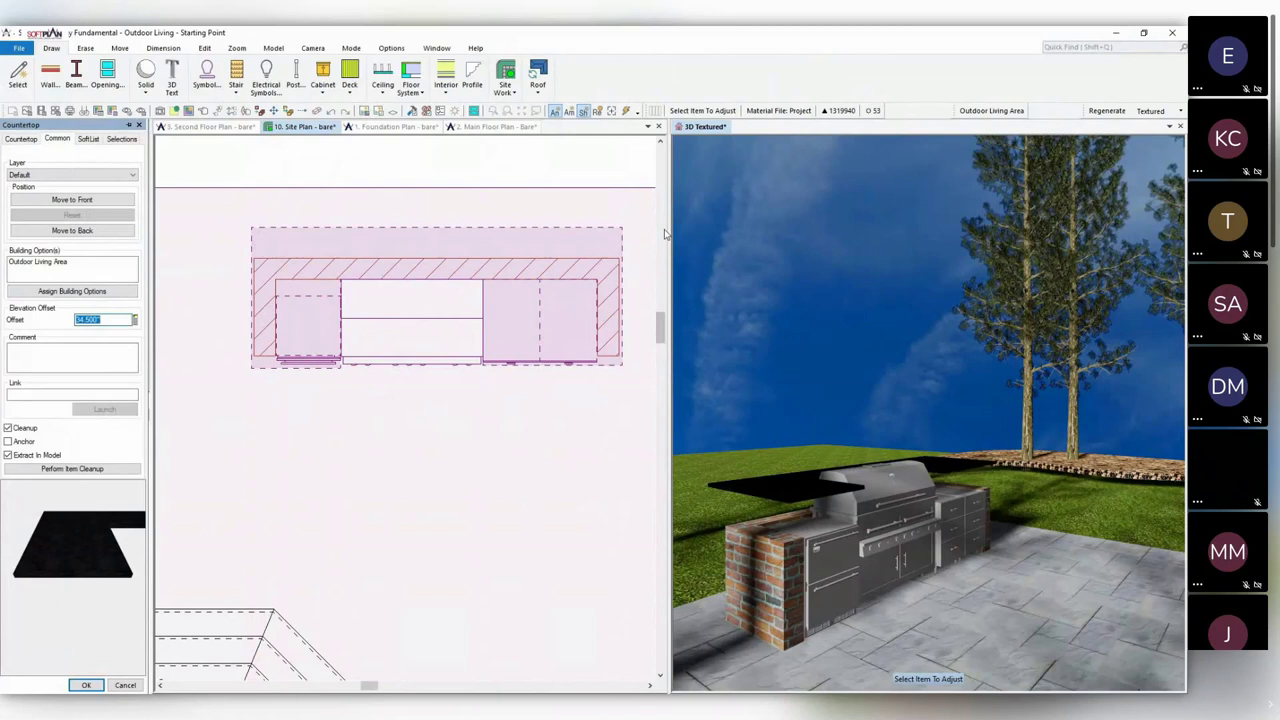
pyautogui.write('20')
pyautogui.press('Return')
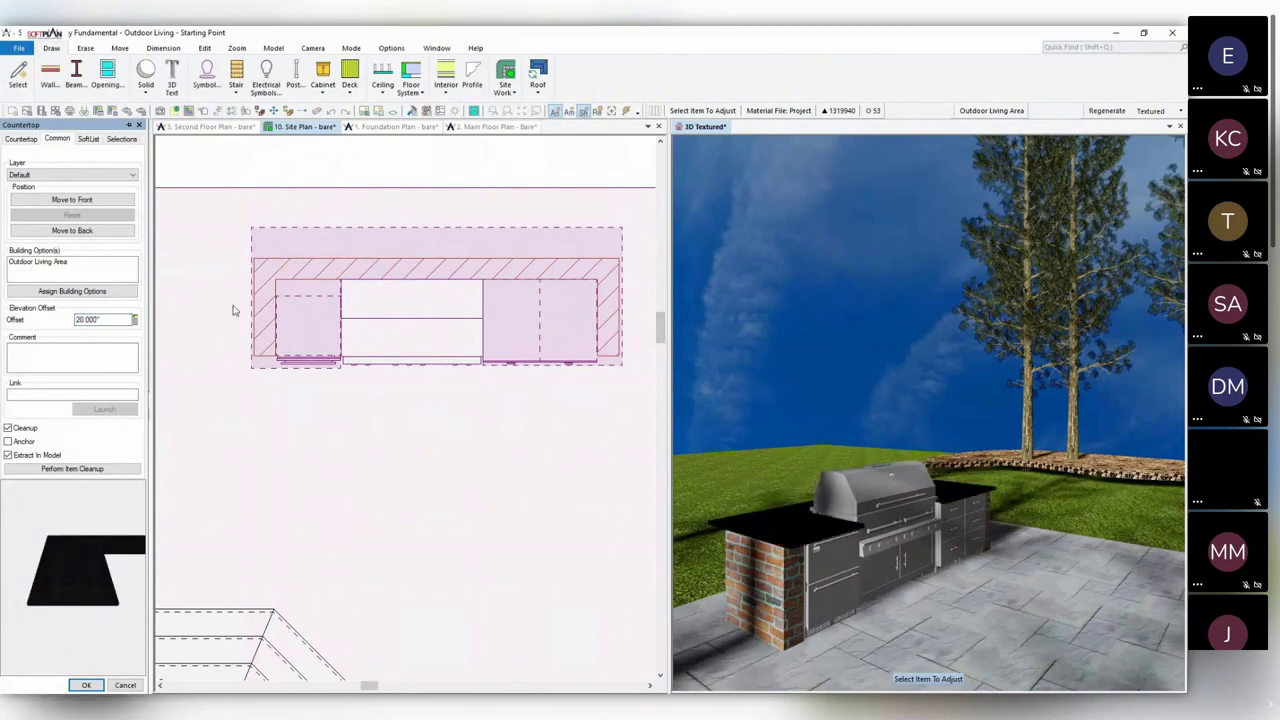
pyautogui.click(27, 429)
pyautogui.click(79, 687)
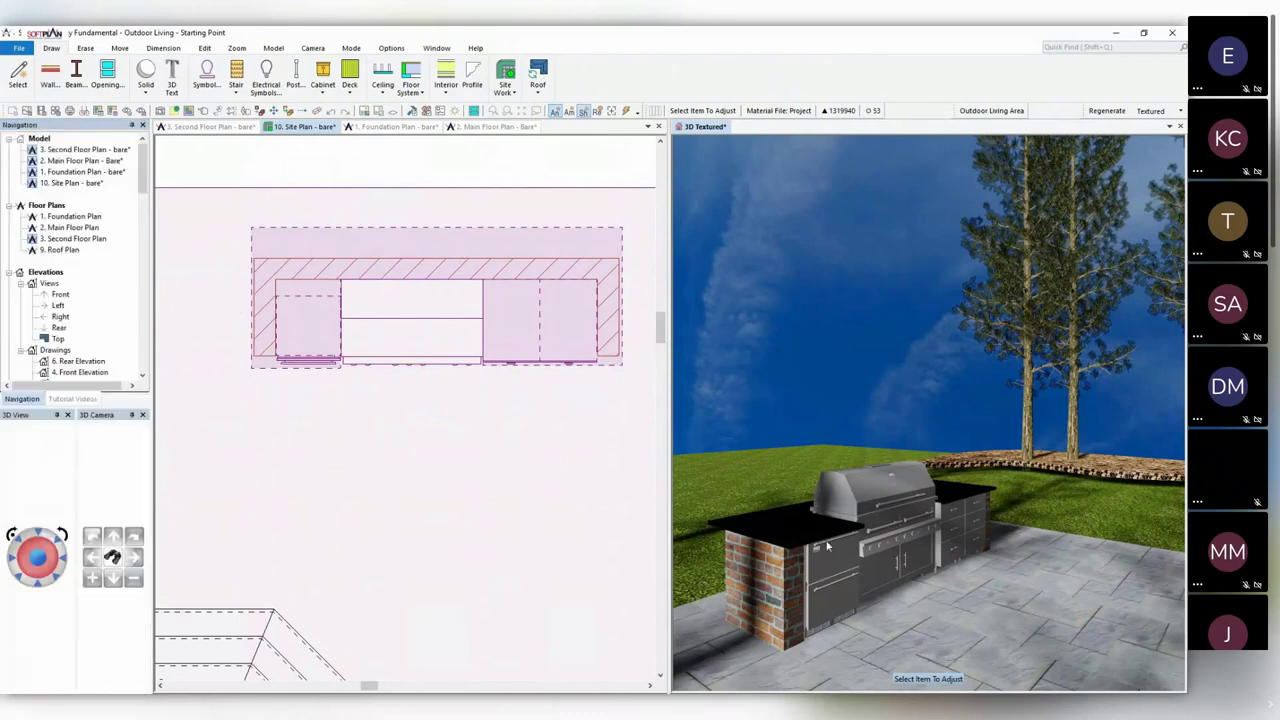
# Examine the outdoor kitchen from several sides in the 3D view and its position on the patio in the site plan.
pyautogui.moveTo(829, 546); pyautogui.dragTo(898, 550, button='middle')
pyautogui.moveTo(896, 543); pyautogui.dragTo(876, 548)
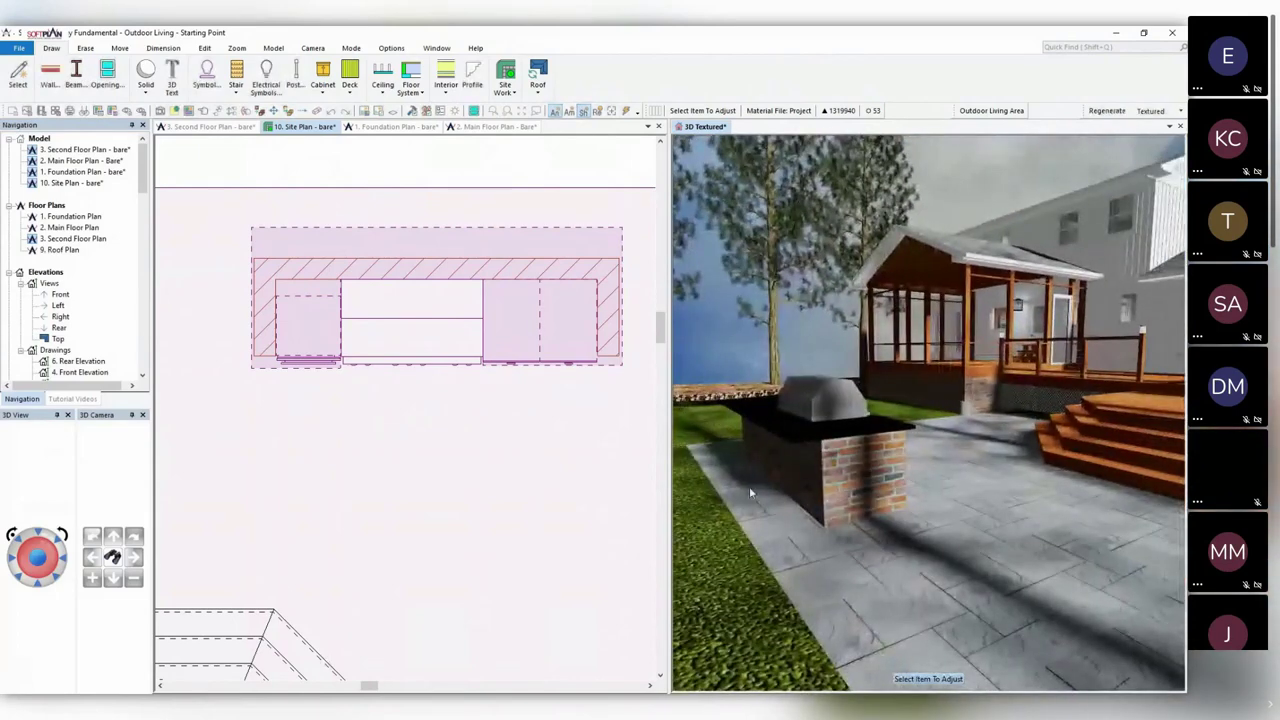
pyautogui.moveTo(860, 440); pyautogui.dragTo(805, 350)
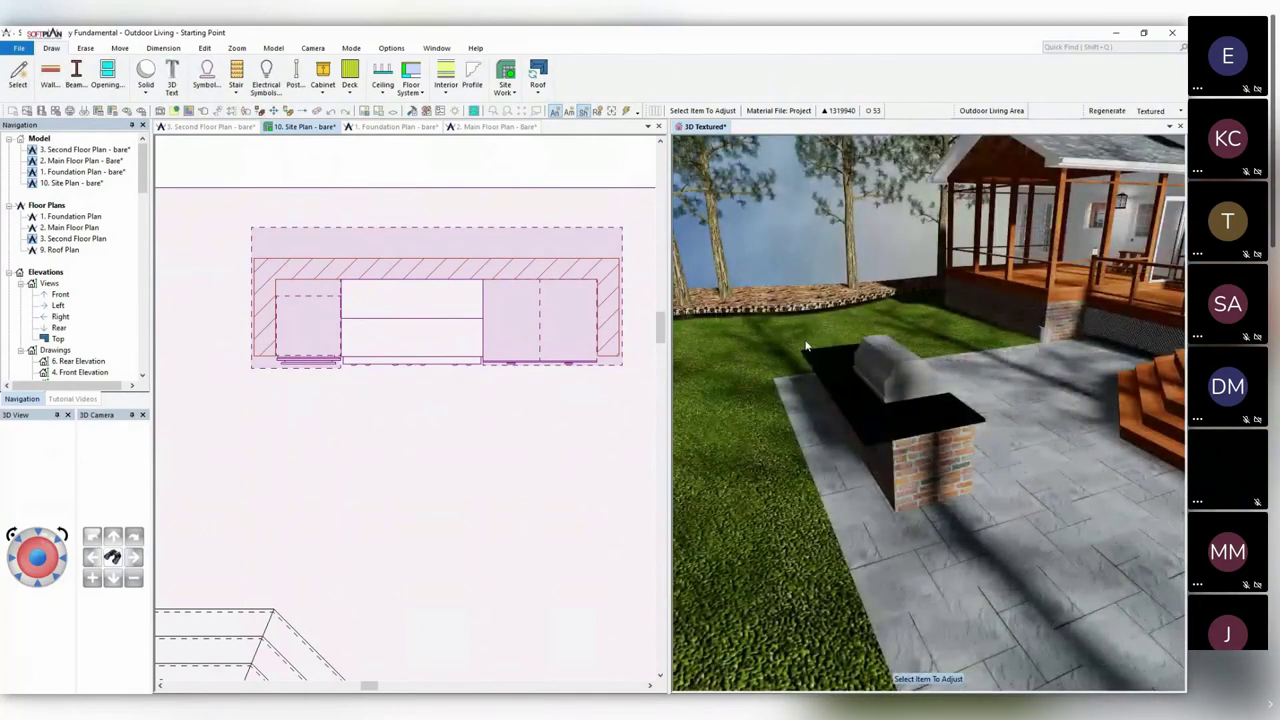
pyautogui.click(440, 457)
pyautogui.scroll(-3, 486, 430)
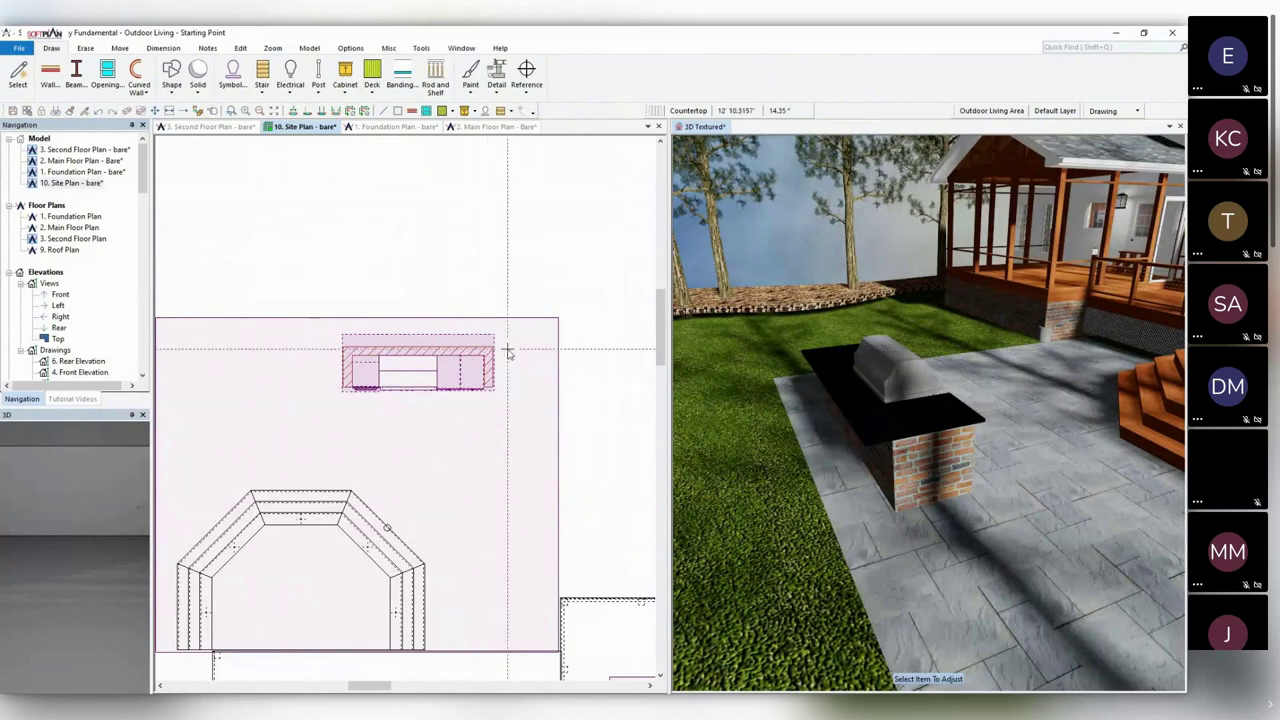
pyautogui.scroll(3, 420, 400)
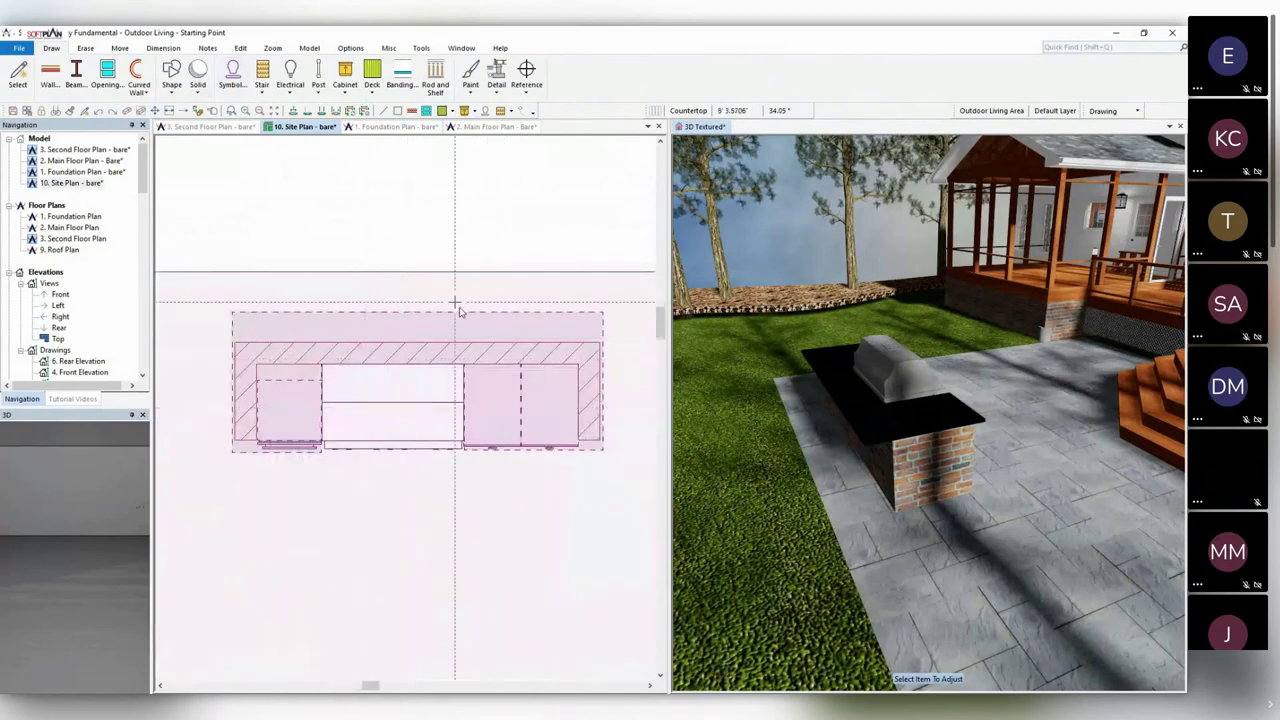
pyautogui.scroll(-2, 429, 447)
pyautogui.moveTo(429, 445); pyautogui.dragTo(460, 241, button='middle')
pyautogui.moveTo(323, 387); pyautogui.dragTo(437, 280, button='middle')
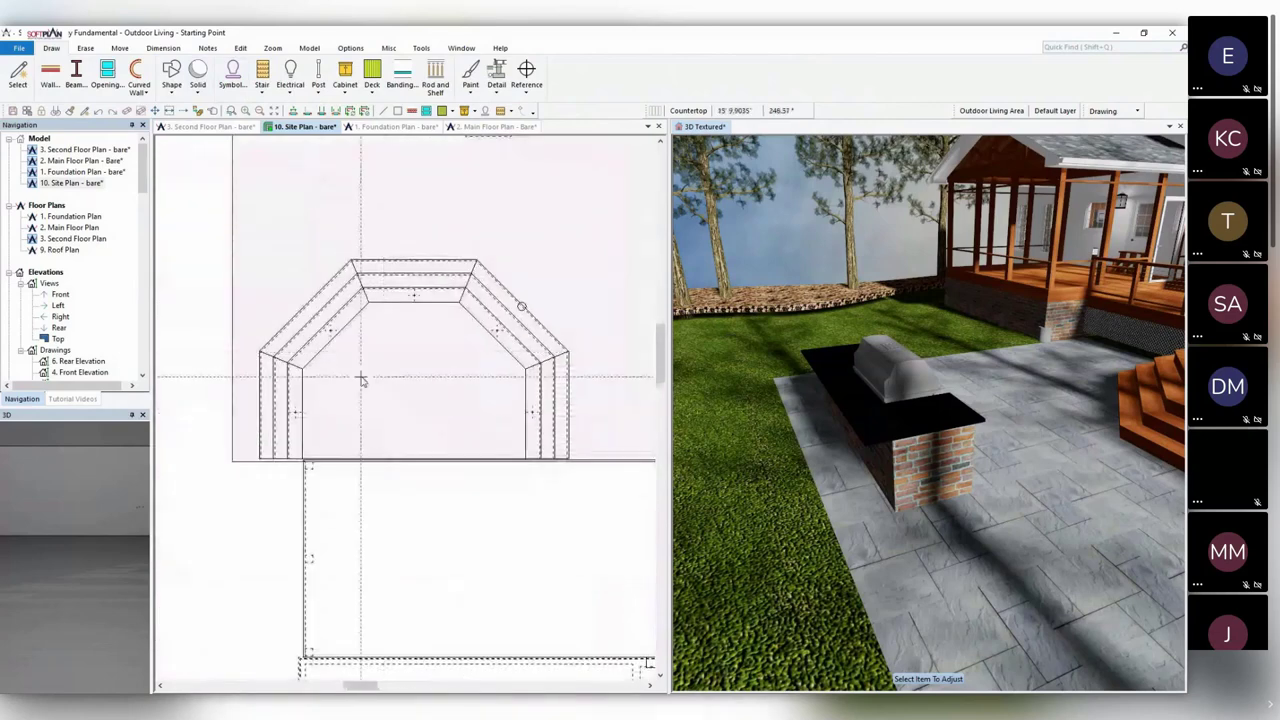
pyautogui.scroll(-2, 363, 375)
pyautogui.scroll(4, 468, 220)
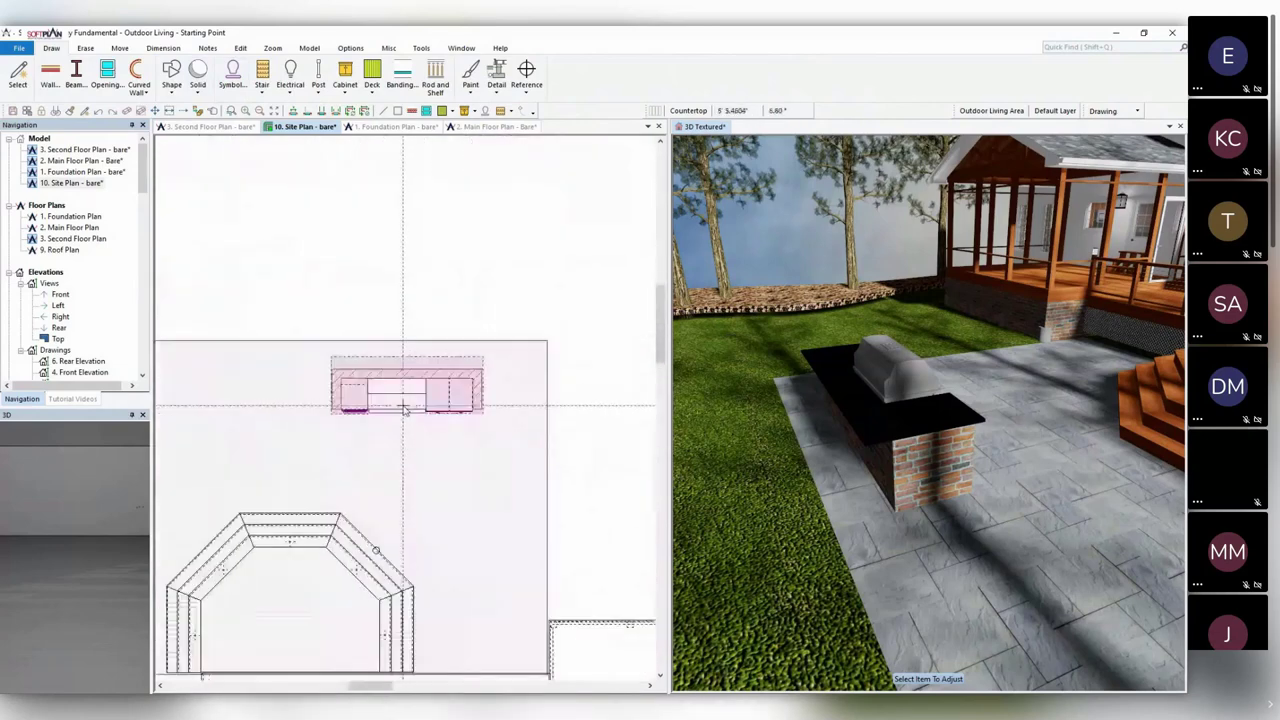
# Place a structural "6x6 pressure treated post-no inset" at the rear left corner of the countertop overhang.
pyautogui.click(318, 72)
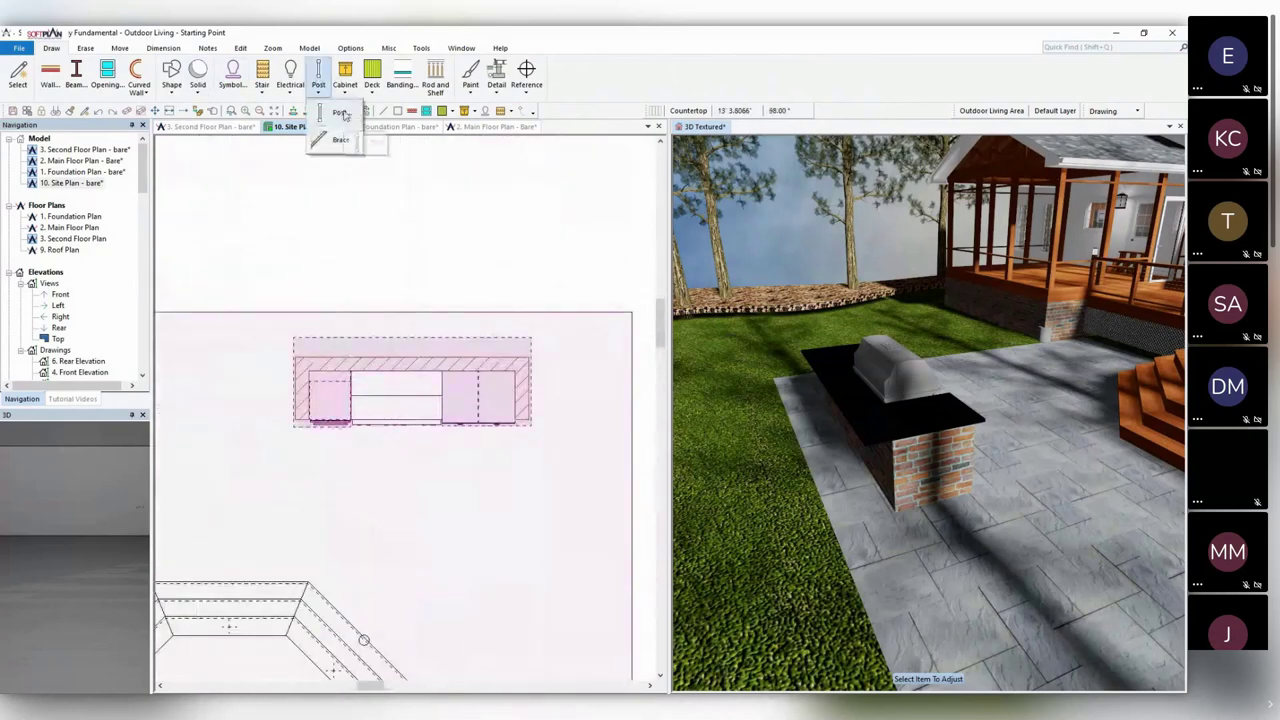
pyautogui.click(345, 142)
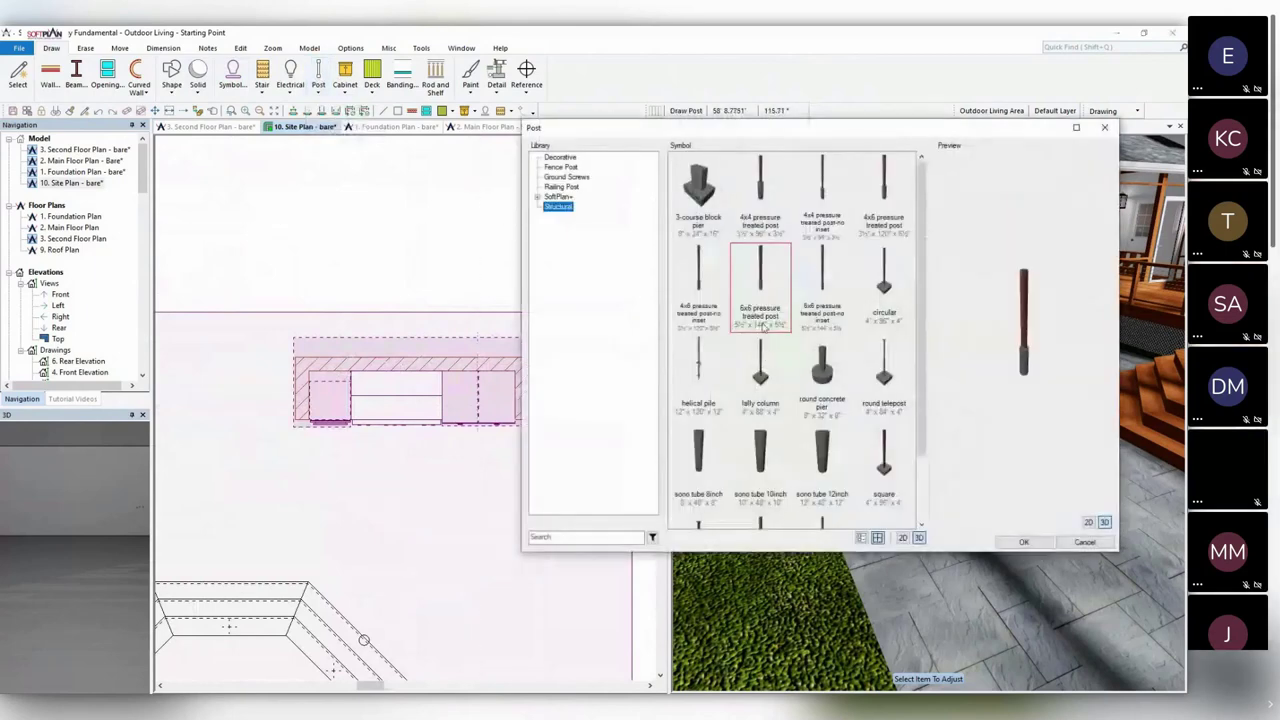
pyautogui.click(823, 272)
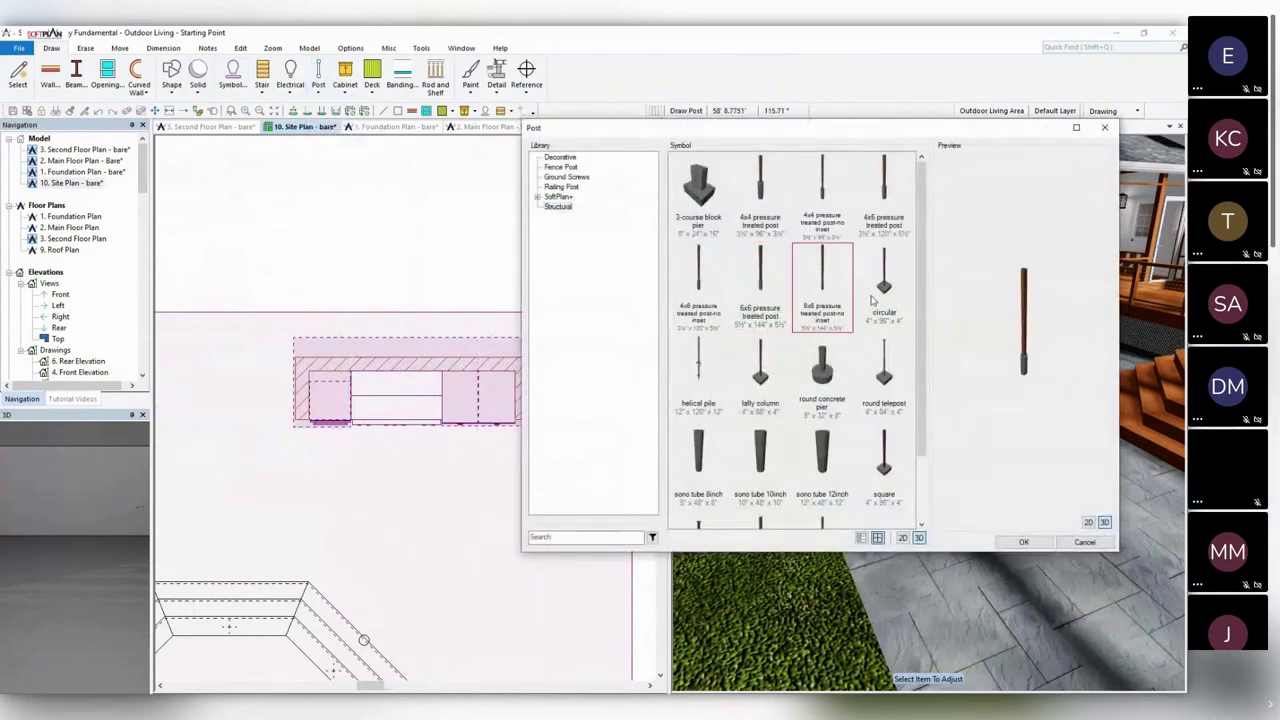
pyautogui.click(1024, 543)
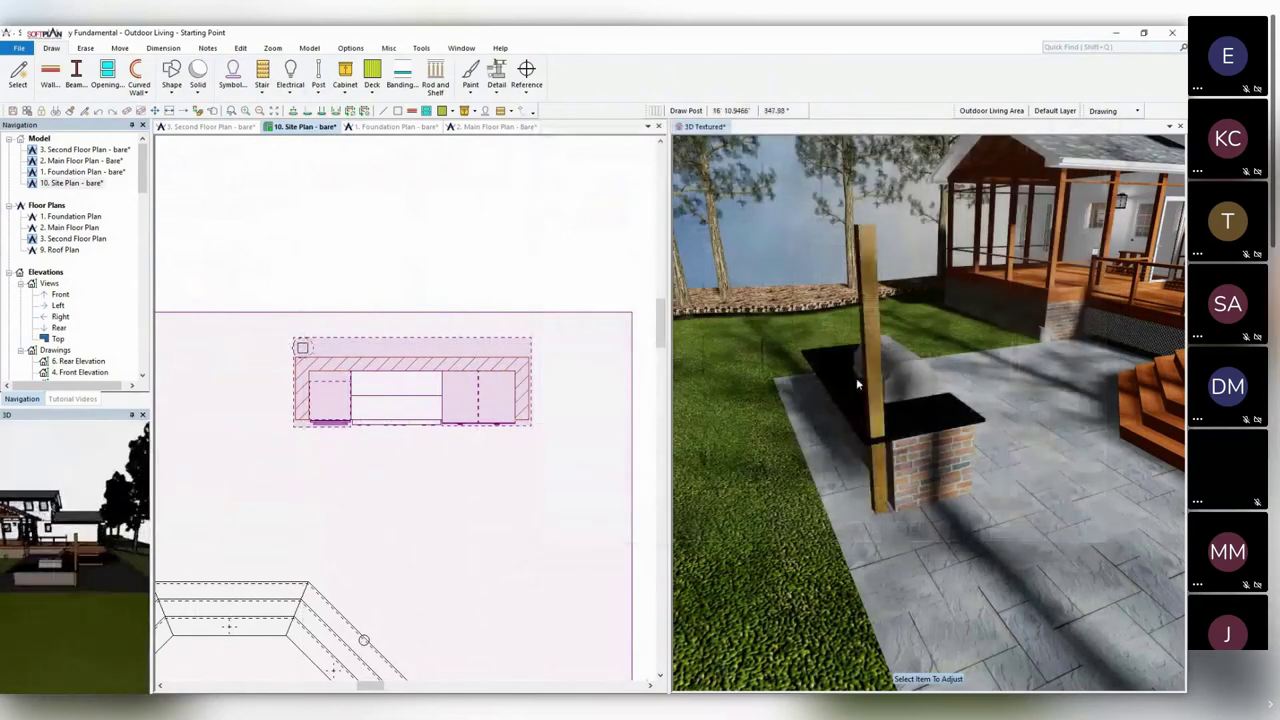
# Move the post forward about 9 3/4" onto the rear left corner of the block walls.
pyautogui.moveTo(892, 405); pyautogui.dragTo(862, 388, button='middle')
pyautogui.scroll(3, 410, 359)
pyautogui.click(231, 316)
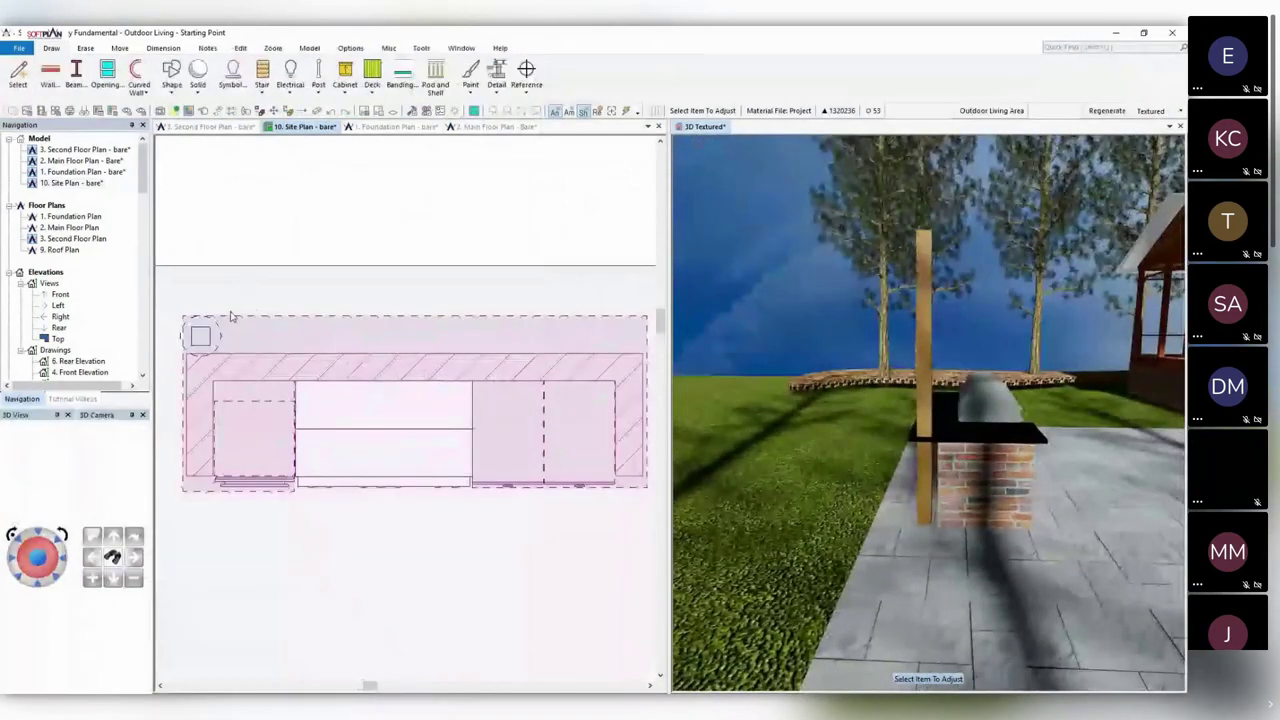
pyautogui.moveTo(200, 336); pyautogui.dragTo(200, 368)
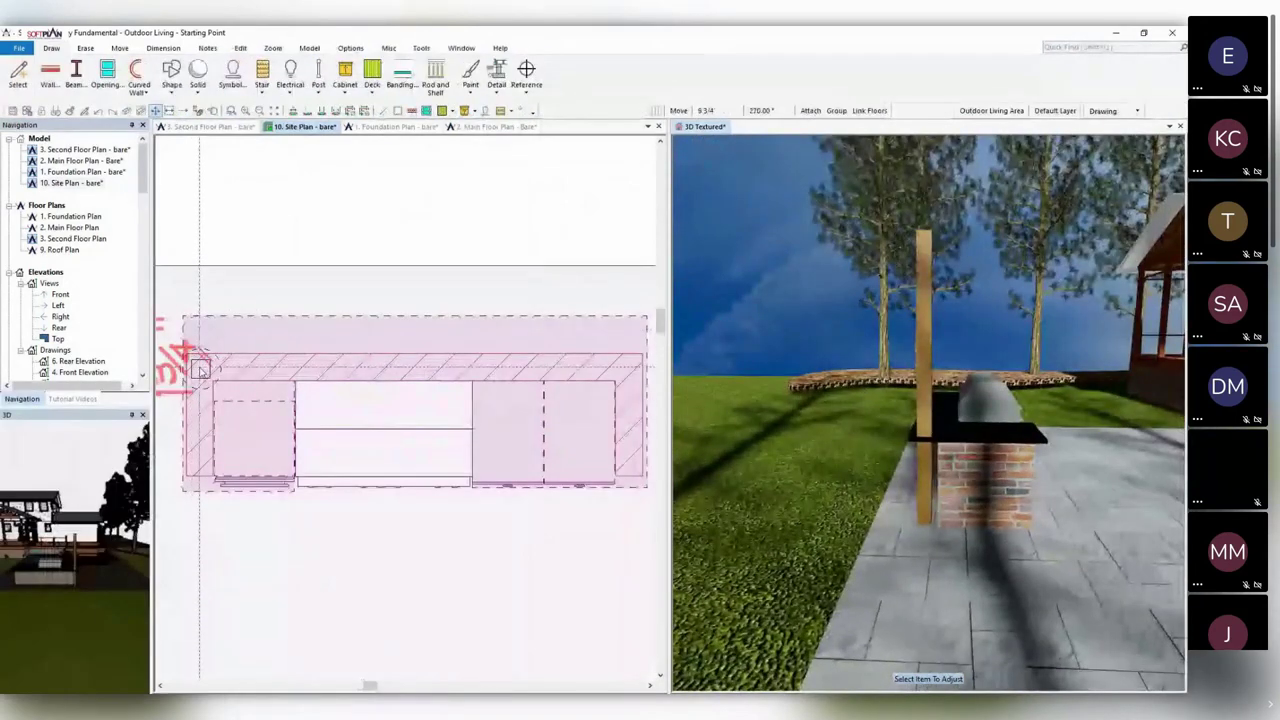
pyautogui.click(200, 370)
# Block-copy the post about 10'-6 1/2" along the back wall to the opposite rear corner.
pyautogui.press('c')
pyautogui.click(200, 370)
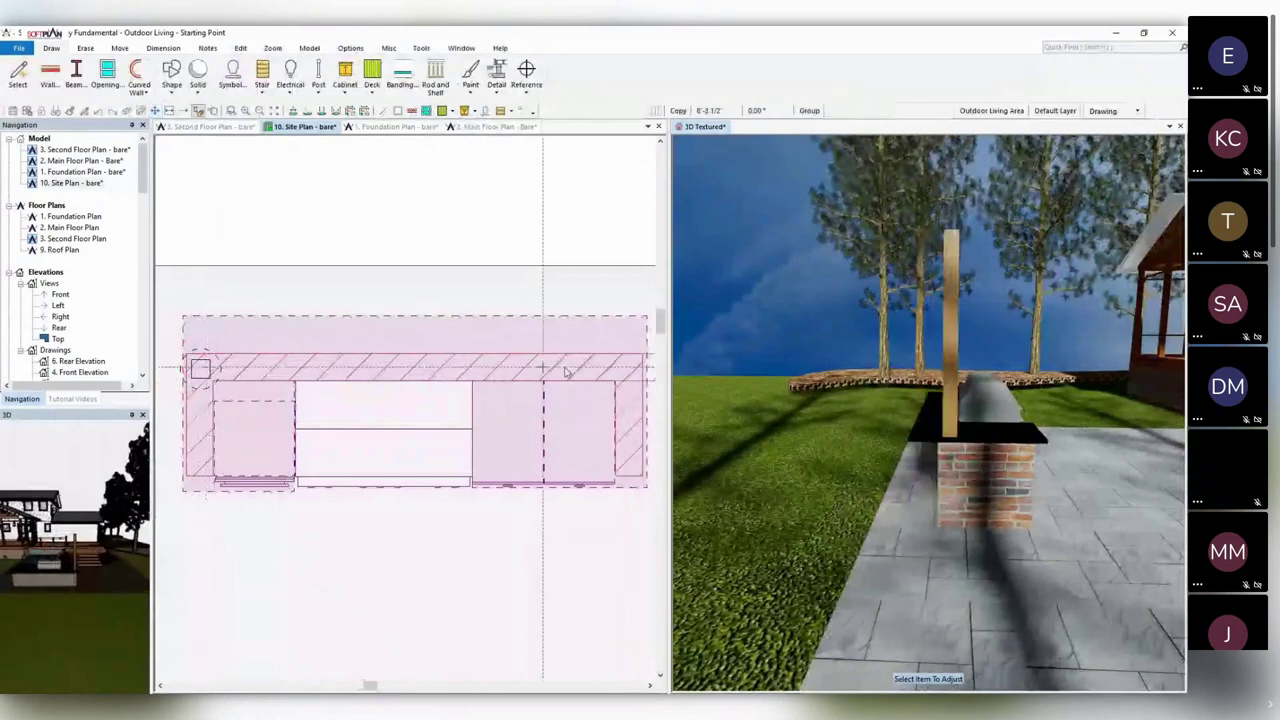
pyautogui.click(119, 48)
pyautogui.click(154, 75)
pyautogui.scroll(-1, 329, 234)
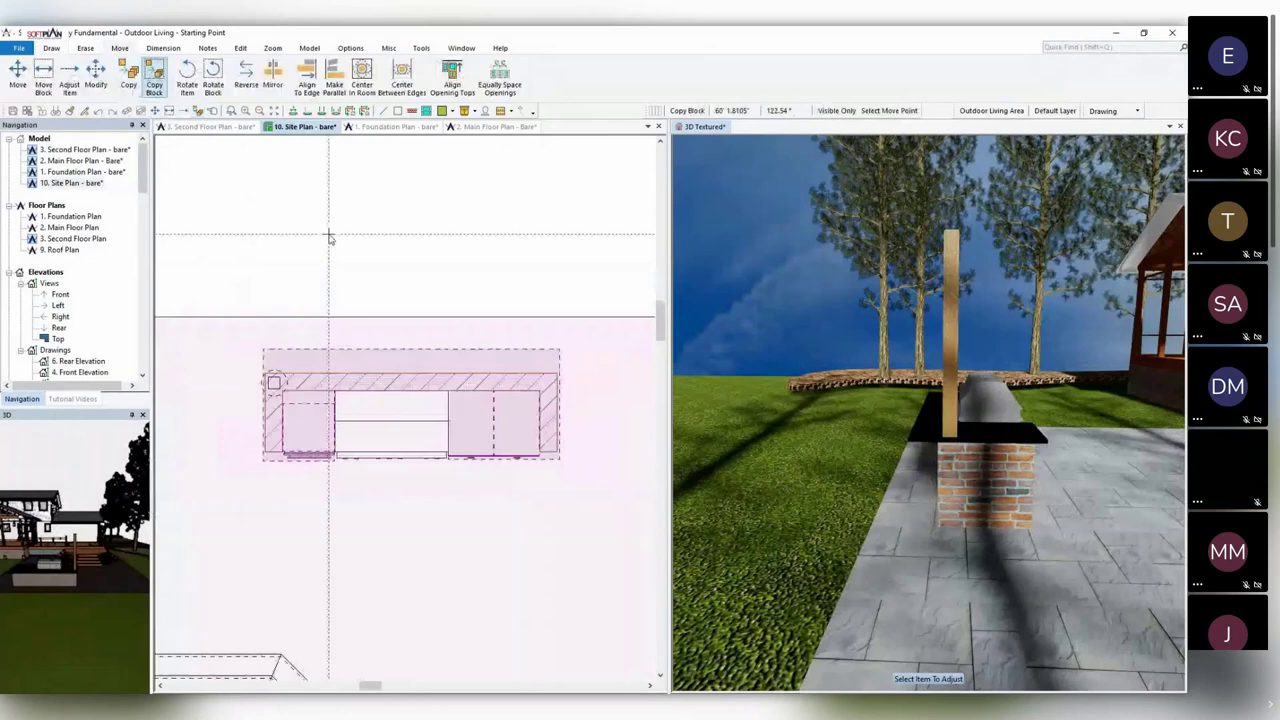
pyautogui.click(222, 352)
pyautogui.click(317, 411)
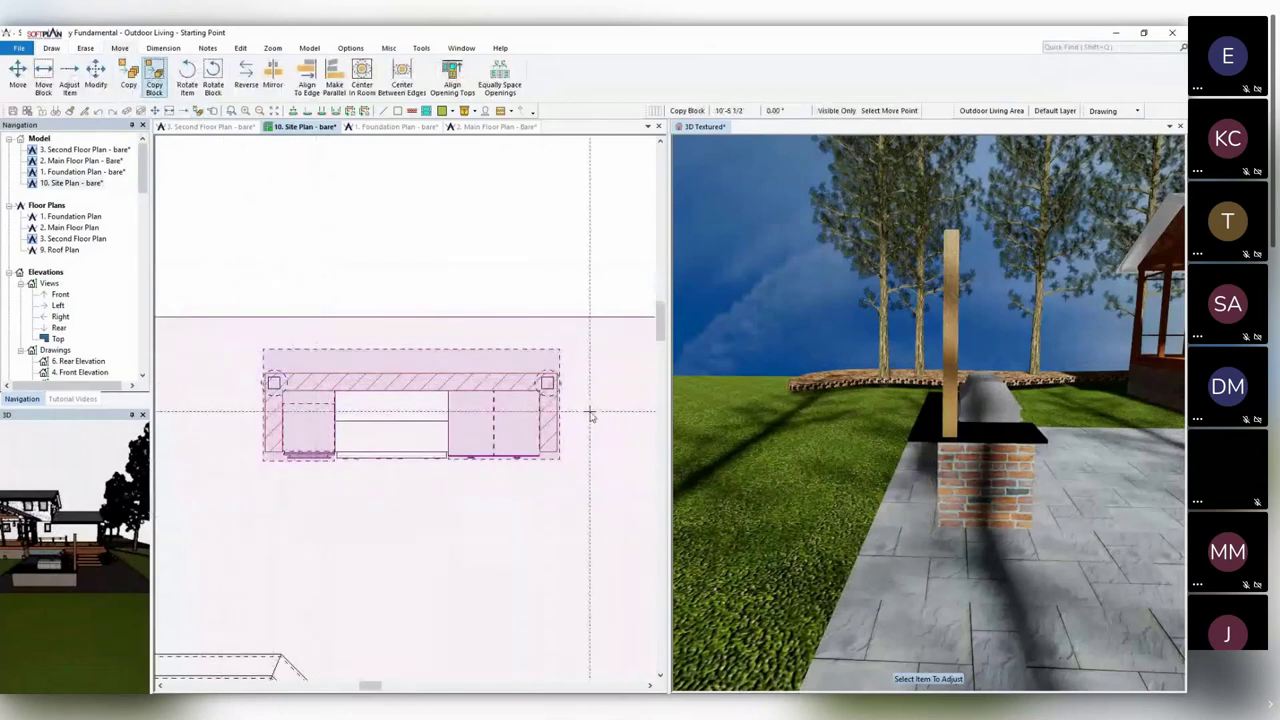
pyautogui.click(590, 412)
pyautogui.click(687, 575)
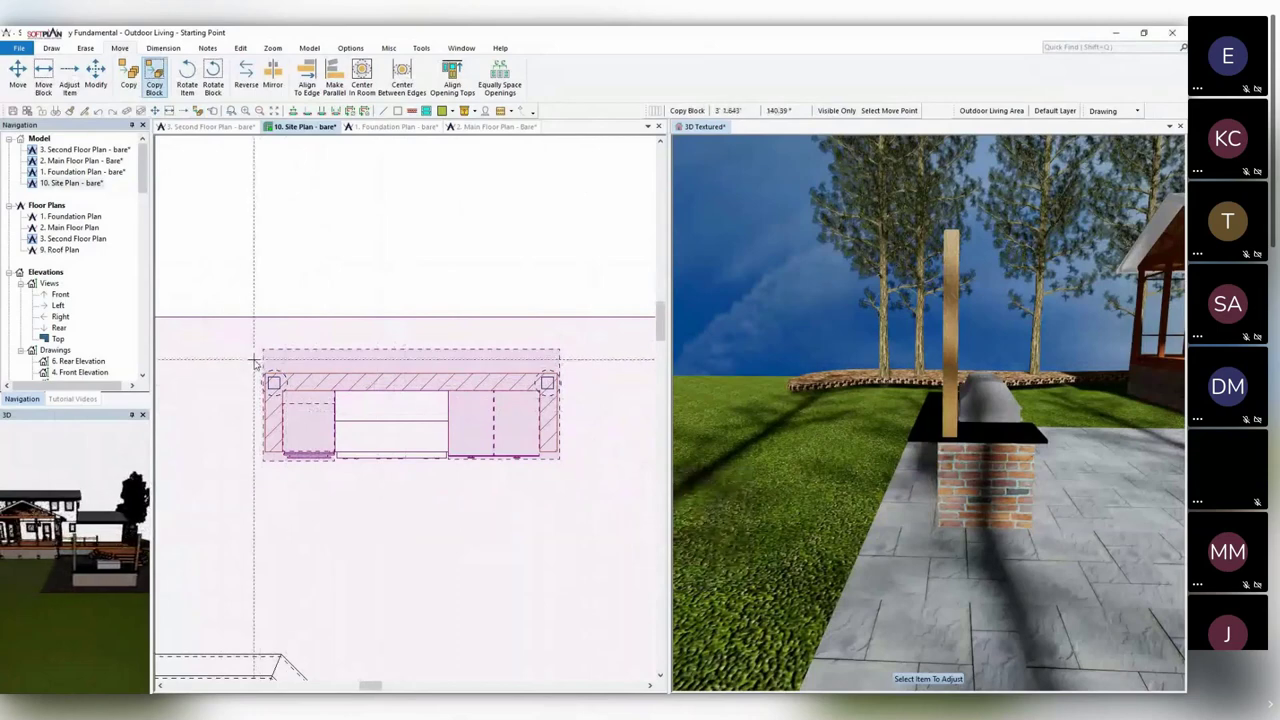
# Block-copy each rear post forward 2'-5 1/8" to the front end of its side wall, one copy each.
pyautogui.click(255, 360)
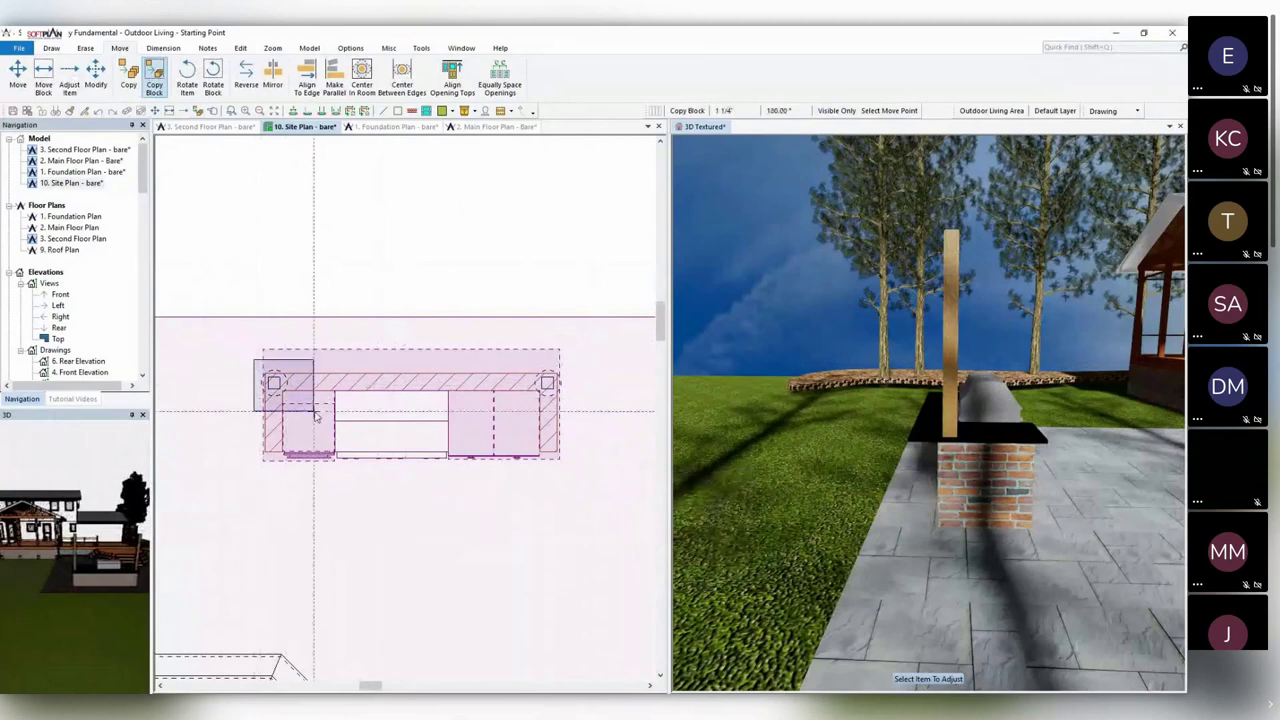
pyautogui.click(315, 478)
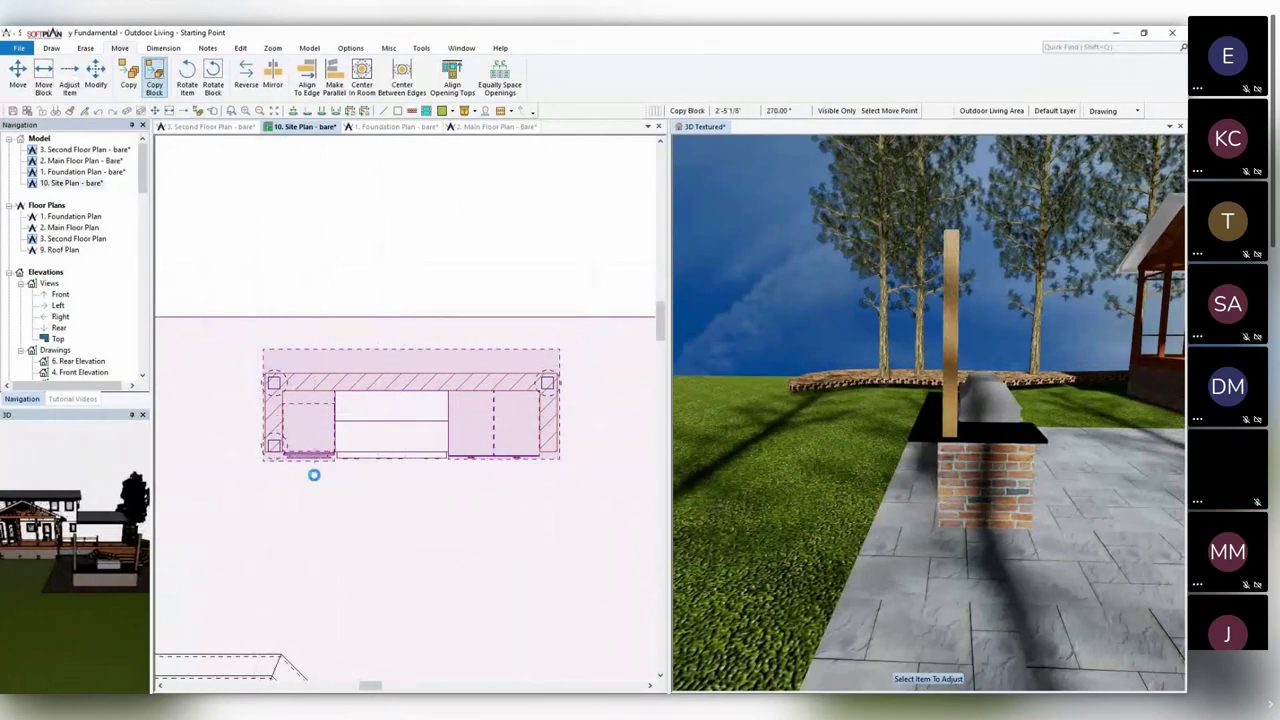
pyautogui.click(377, 594)
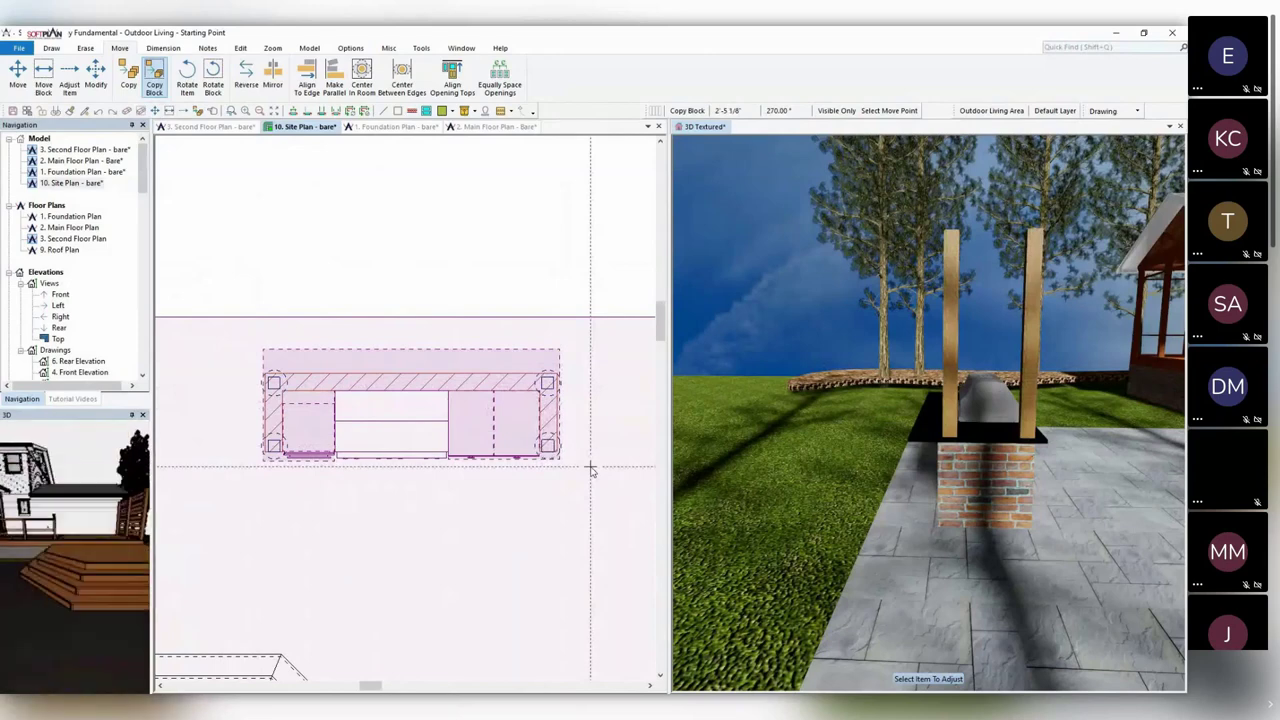
pyautogui.click(590, 466)
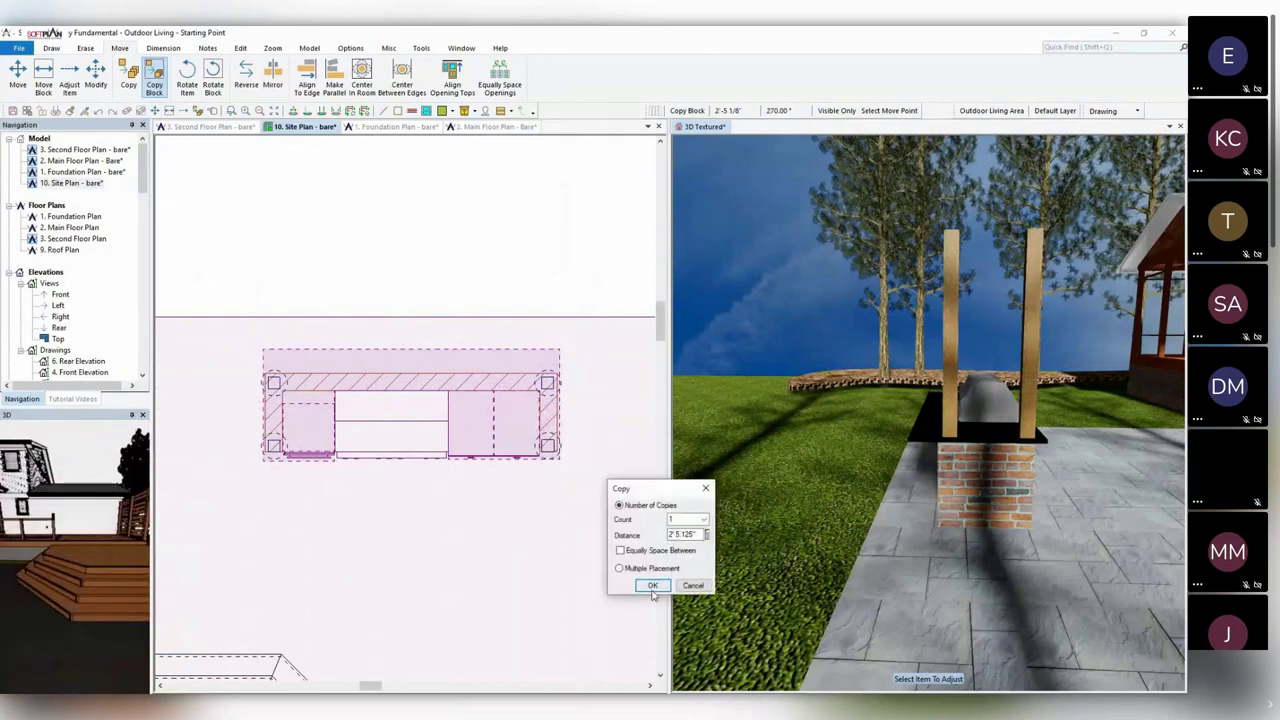
pyautogui.click(652, 586)
pyautogui.click(986, 369)
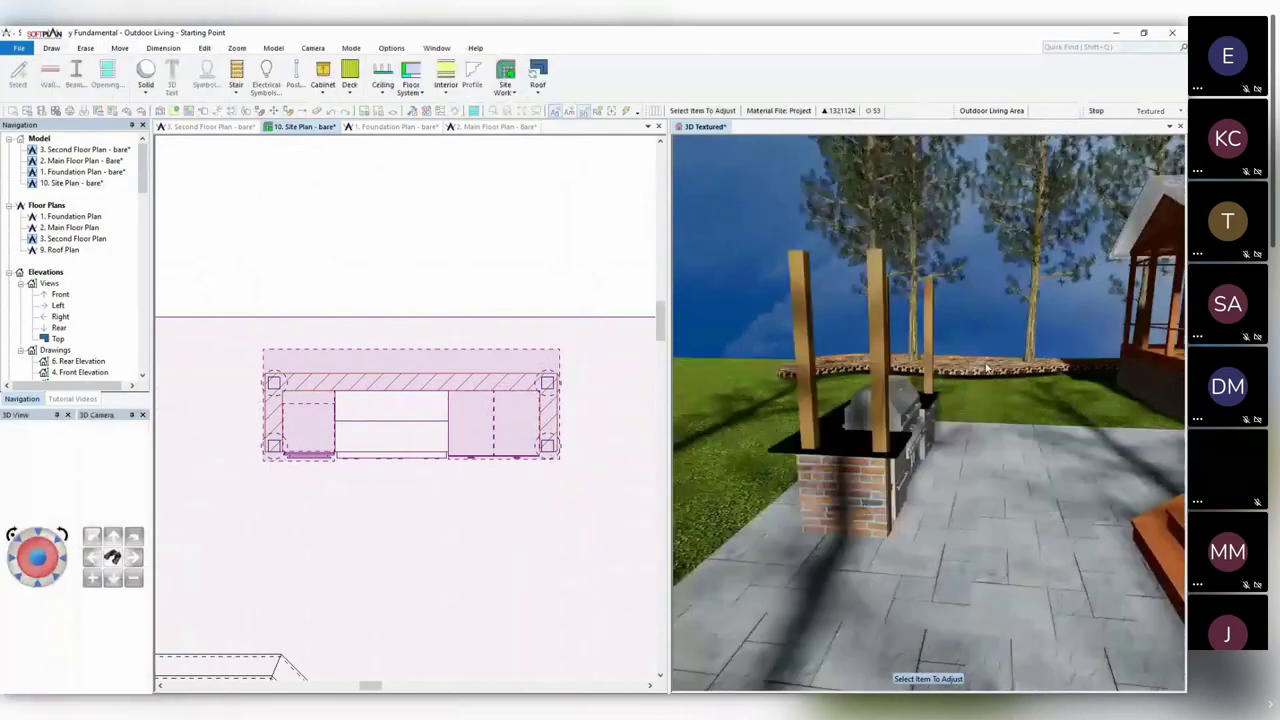
pyautogui.moveTo(986, 369); pyautogui.dragTo(842, 388)
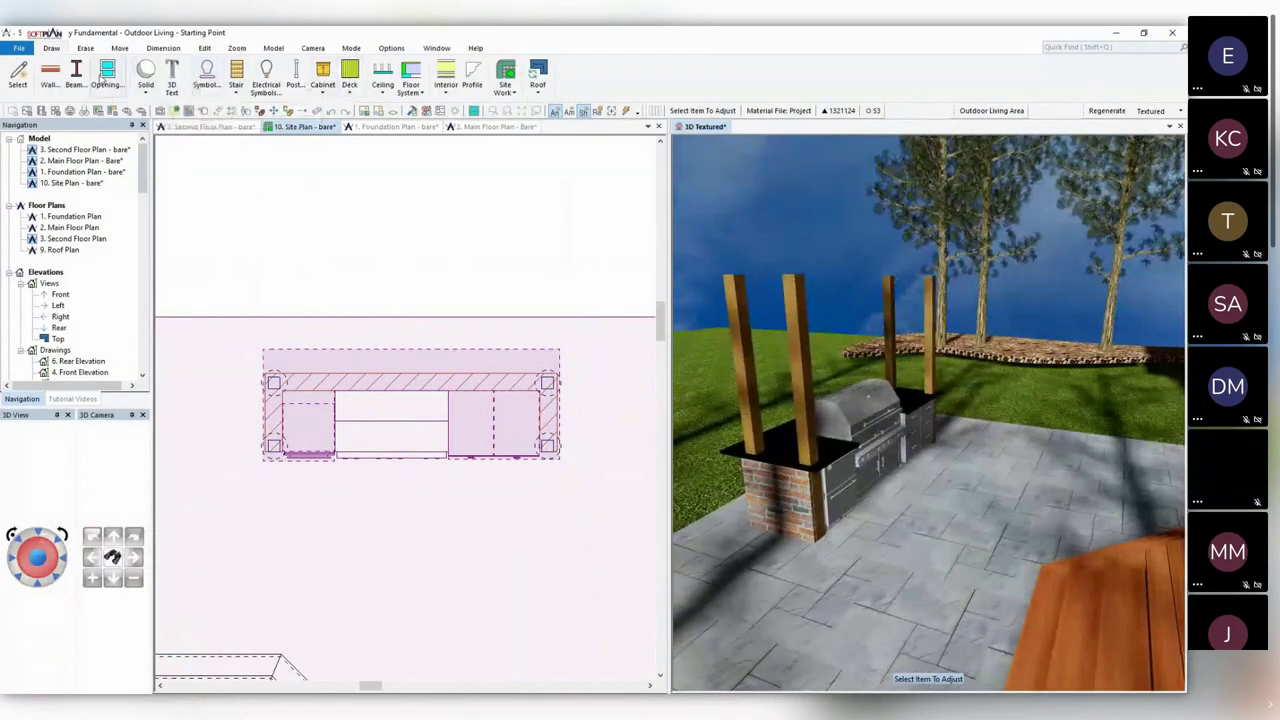
pyautogui.click(76, 74)
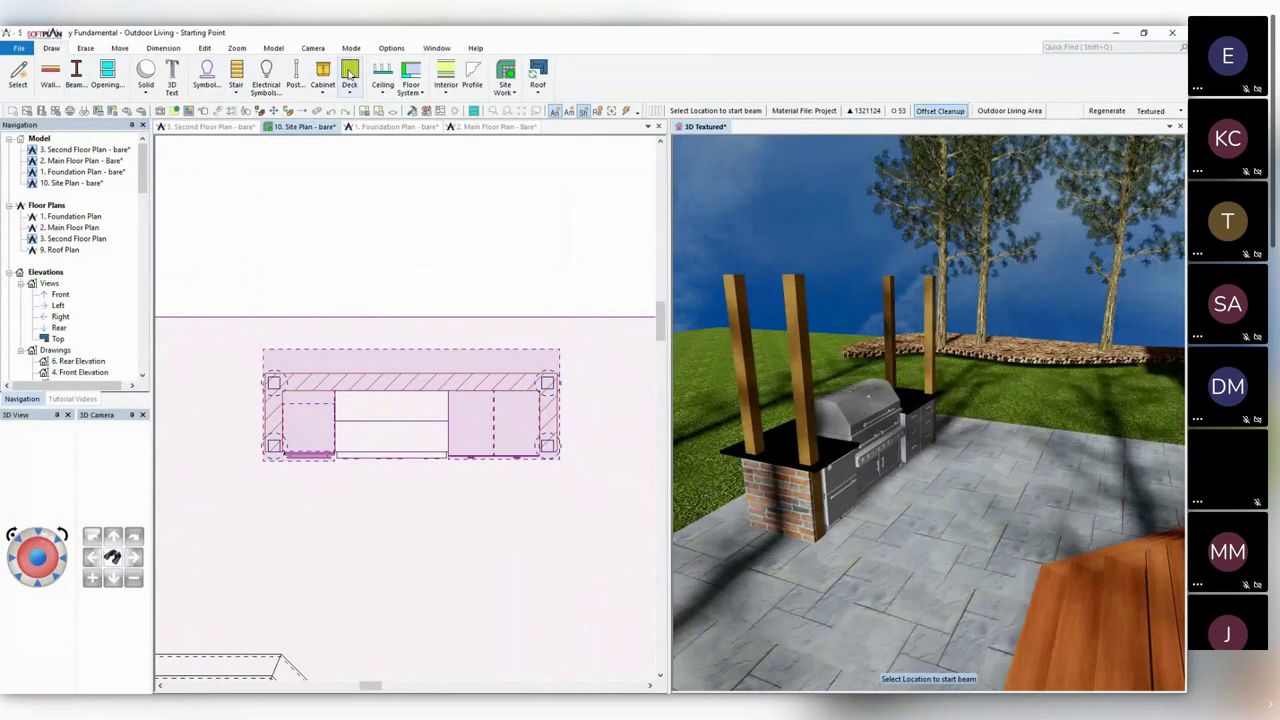
pyautogui.click(349, 73)
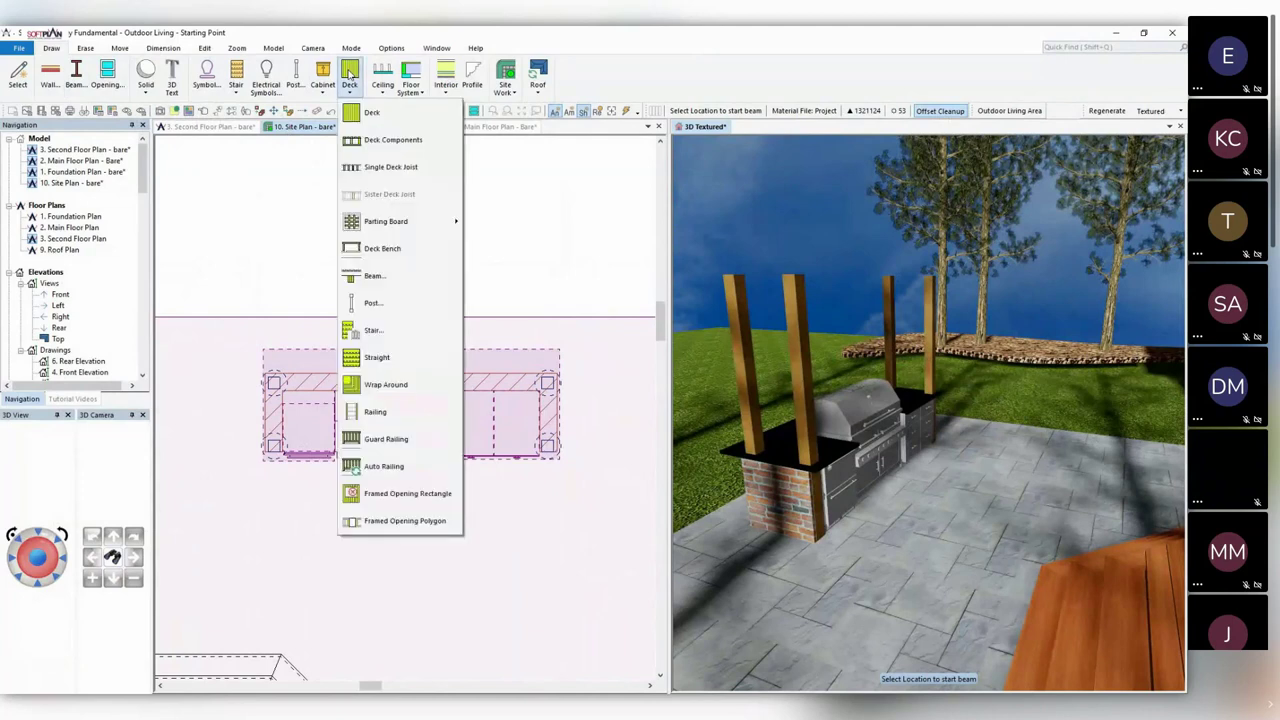
pyautogui.click(378, 277)
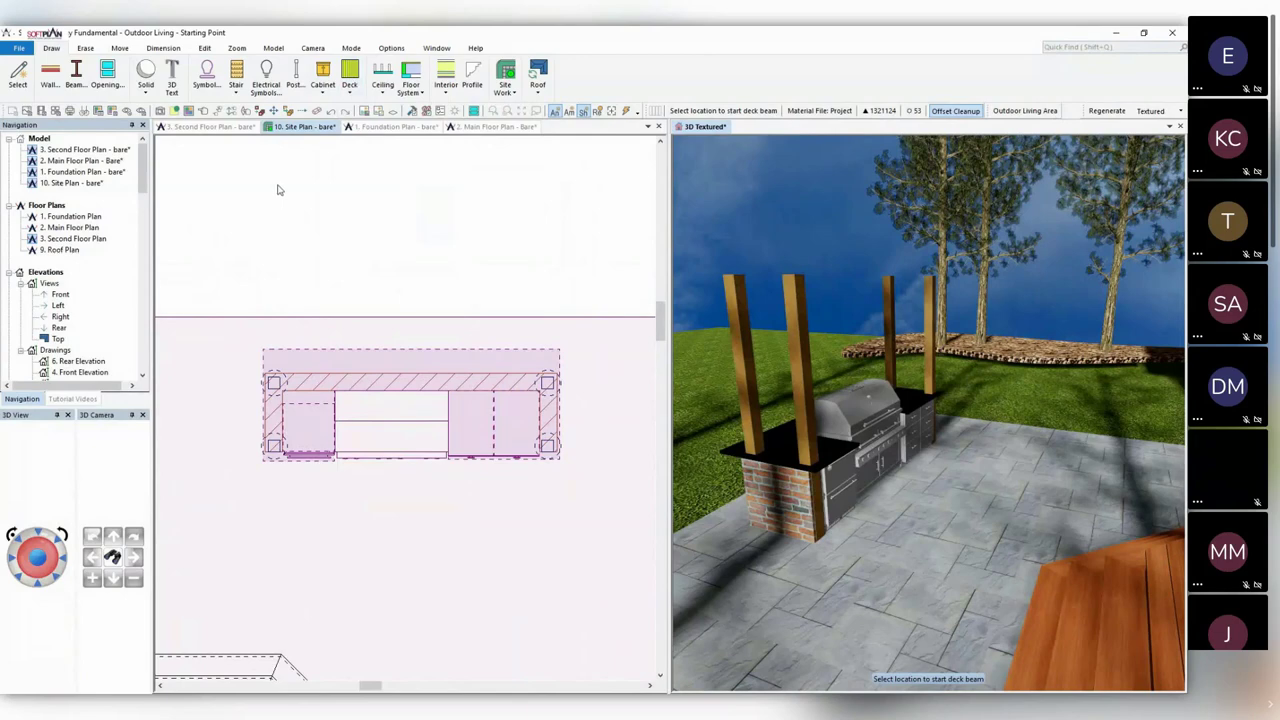
pyautogui.click(276, 217)
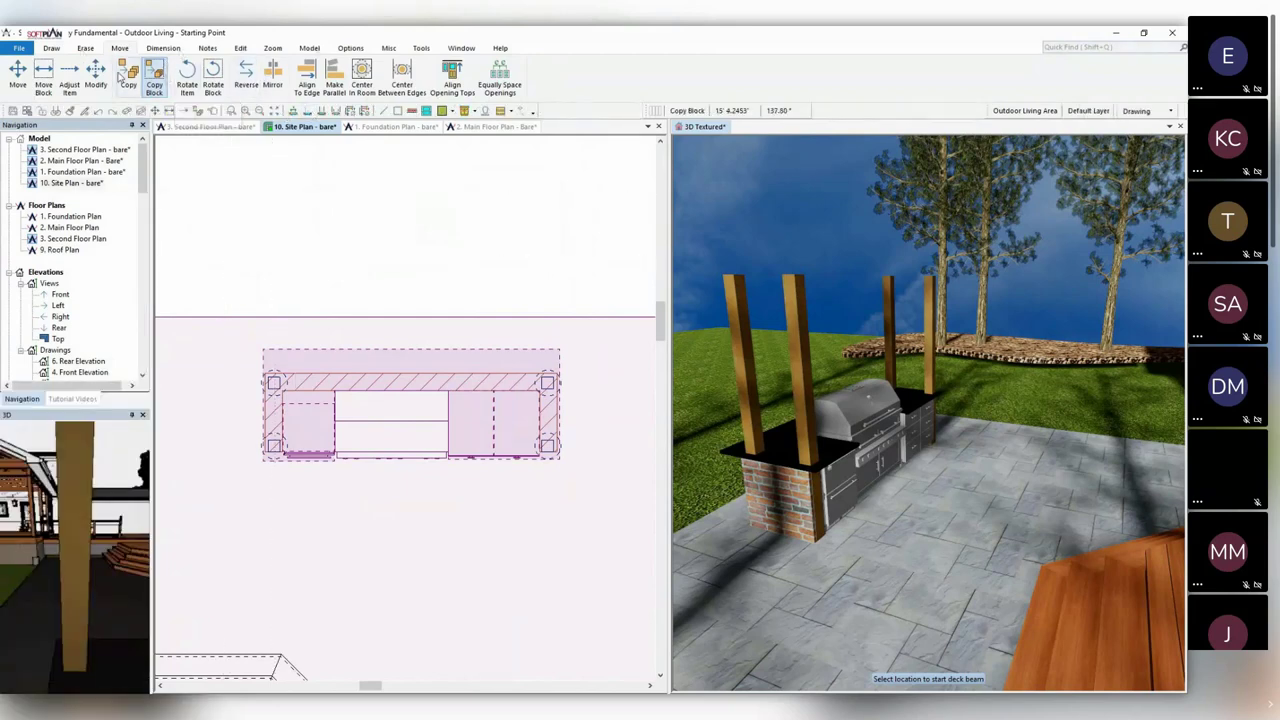
# Draw a 2x10 Pressure Treated deck beam through the two front posts in the site plan, extending past both ends of the kitchen.
pyautogui.click(20, 48)
pyautogui.click(51, 48)
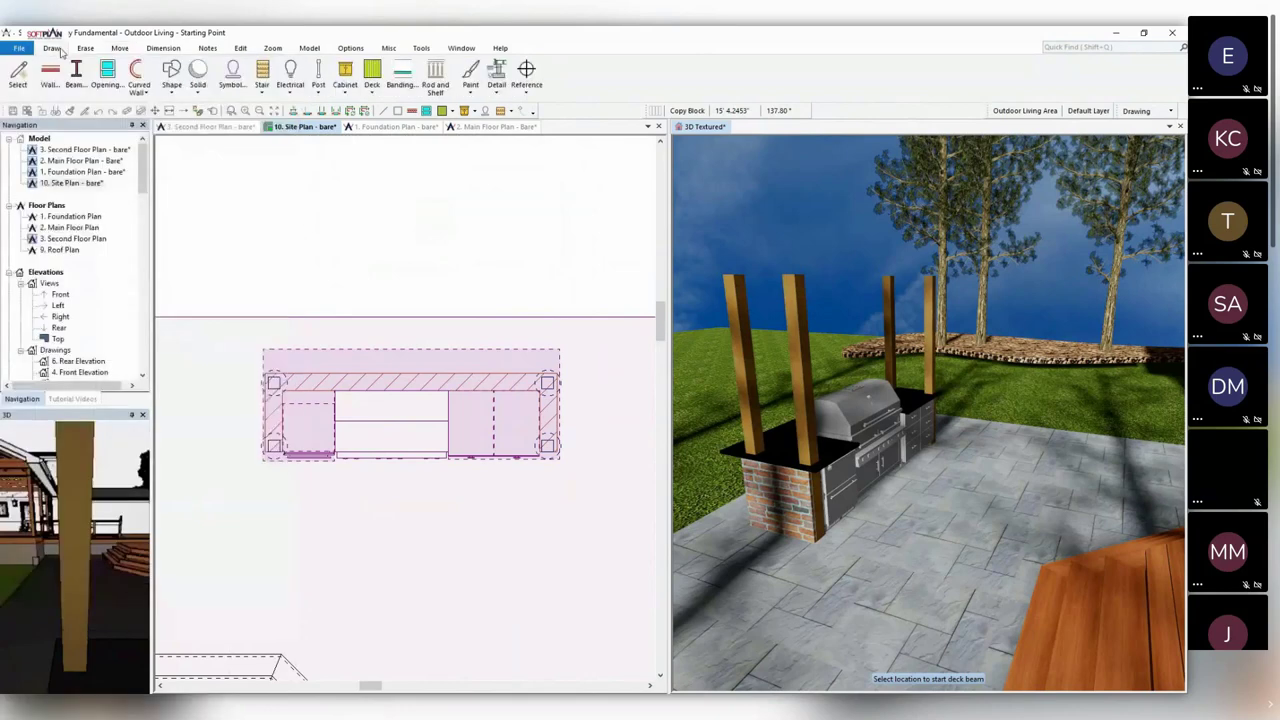
pyautogui.click(372, 75)
pyautogui.click(409, 277)
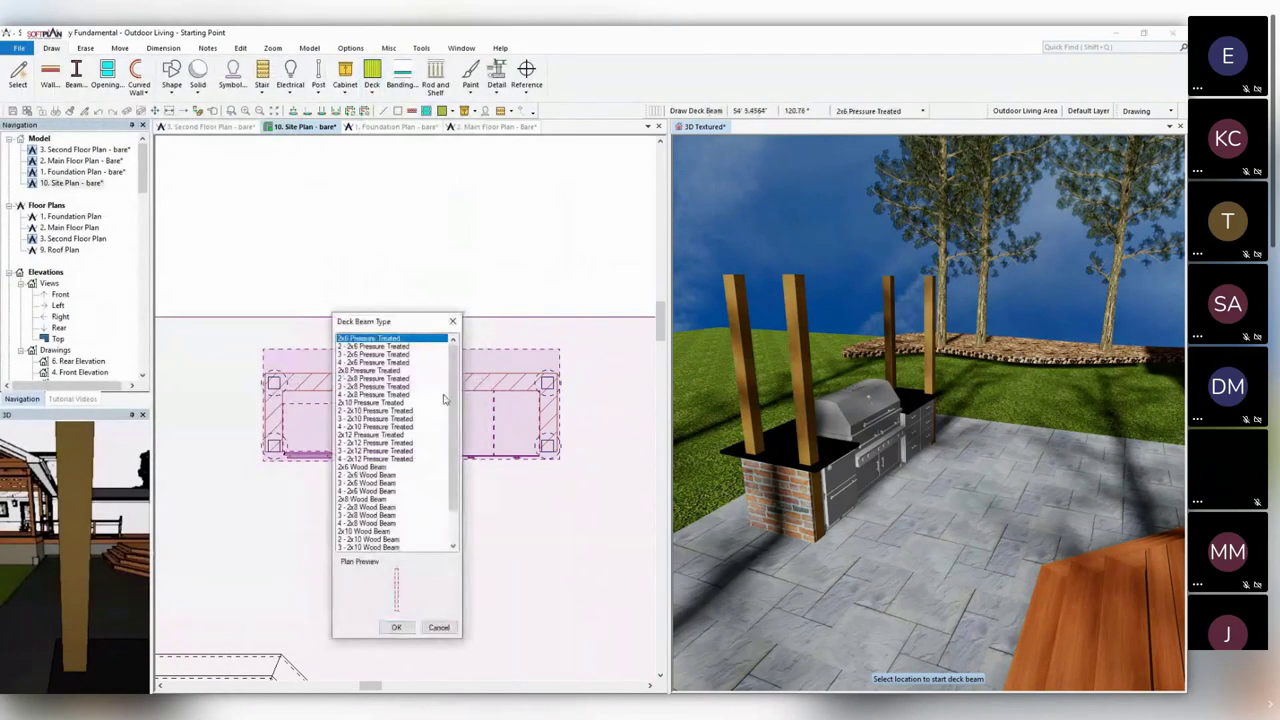
pyautogui.click(372, 403)
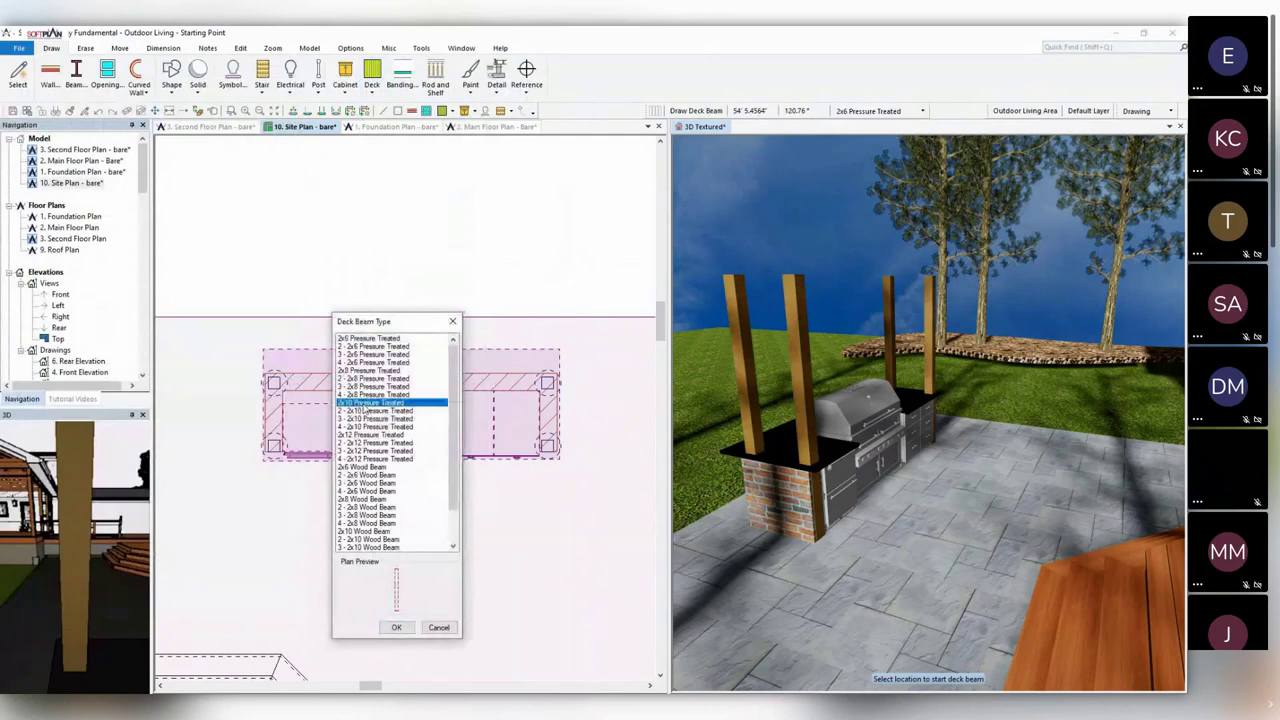
pyautogui.click(396, 627)
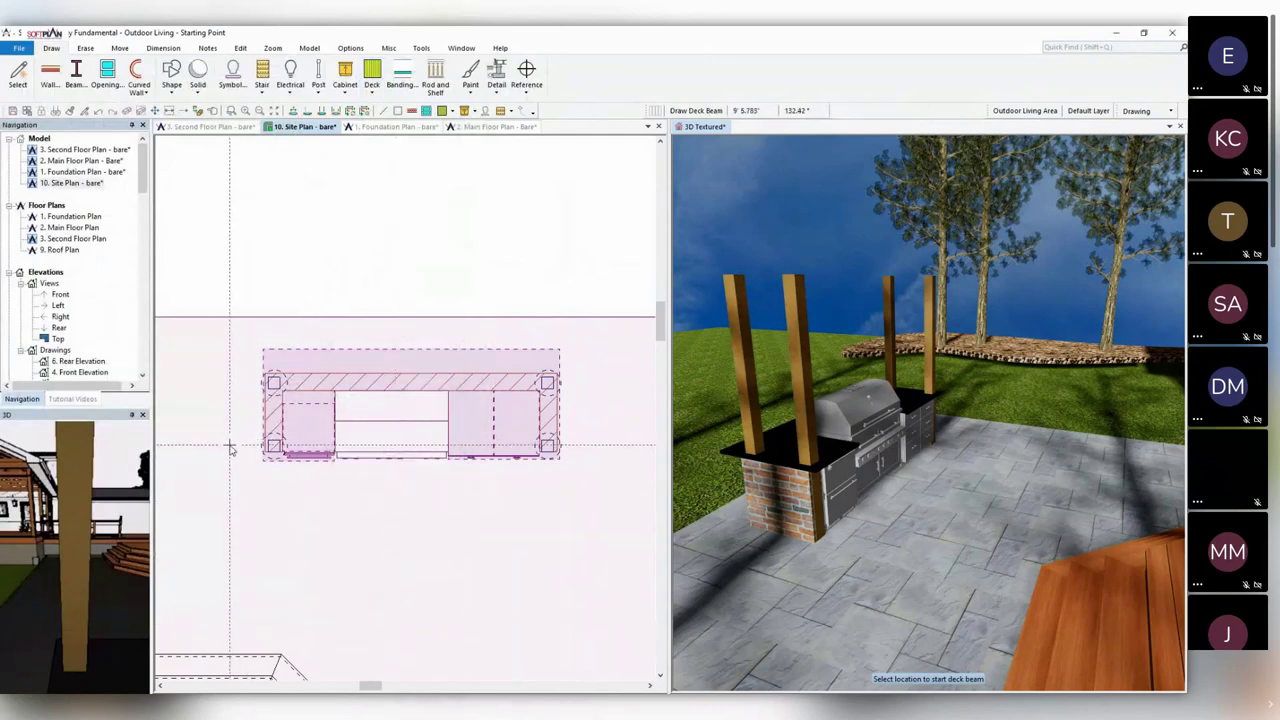
pyautogui.click(598, 449)
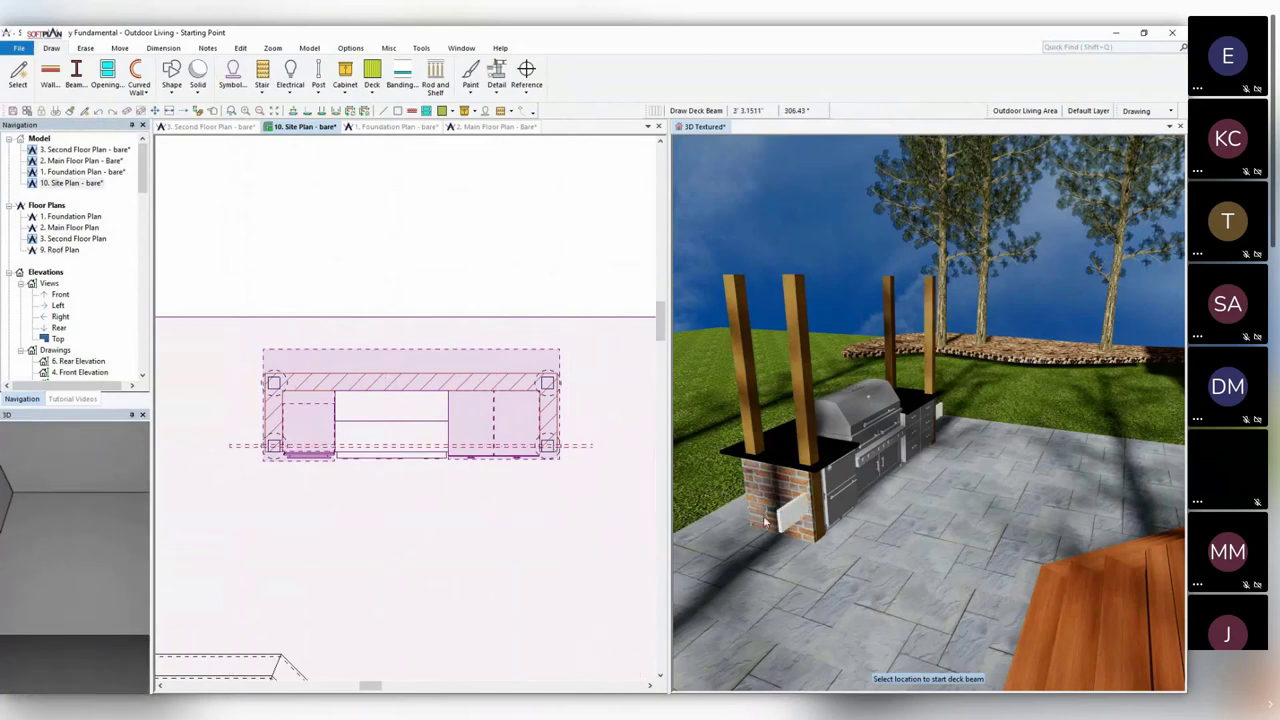
pyautogui.click(797, 519)
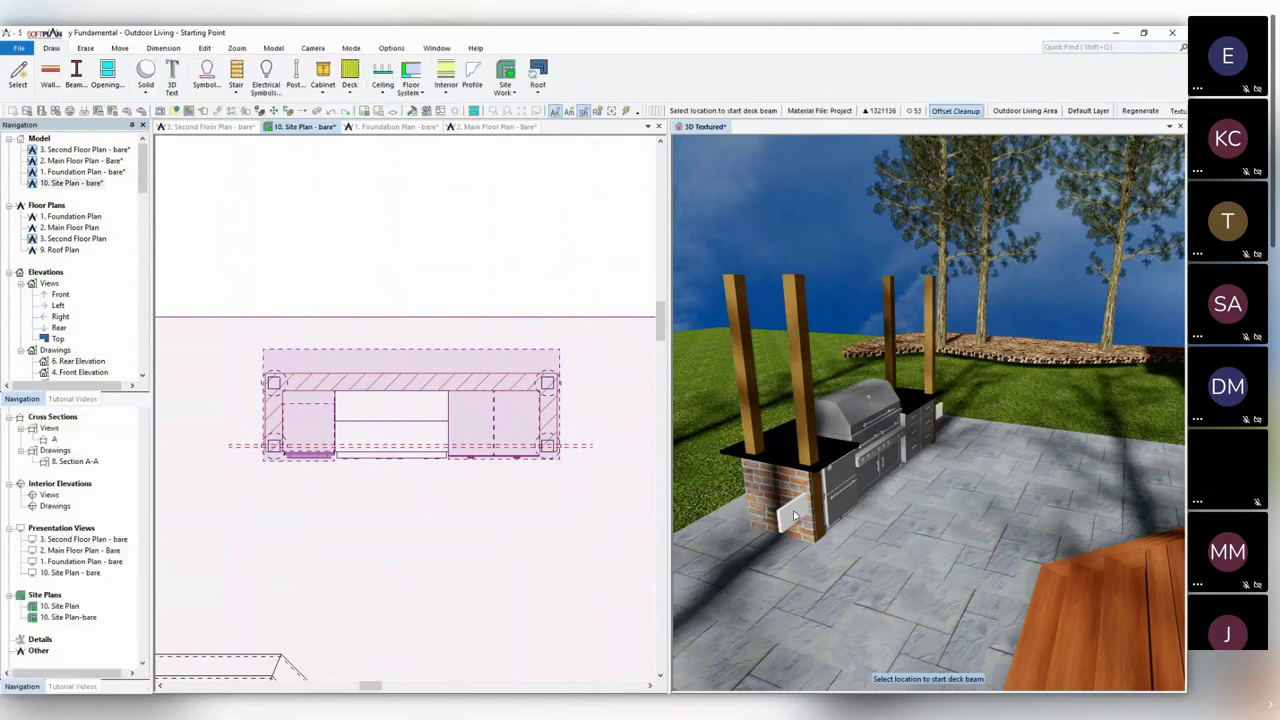
pyautogui.click(255, 125)
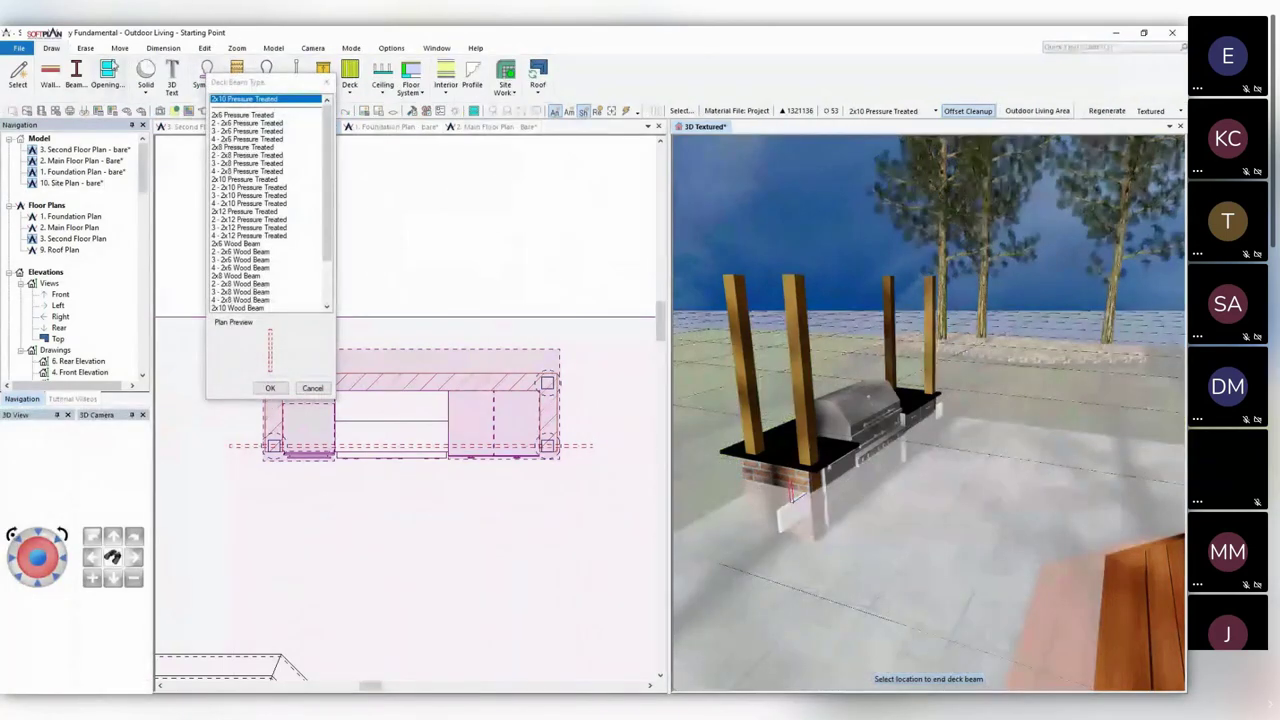
pyautogui.press('Escape')
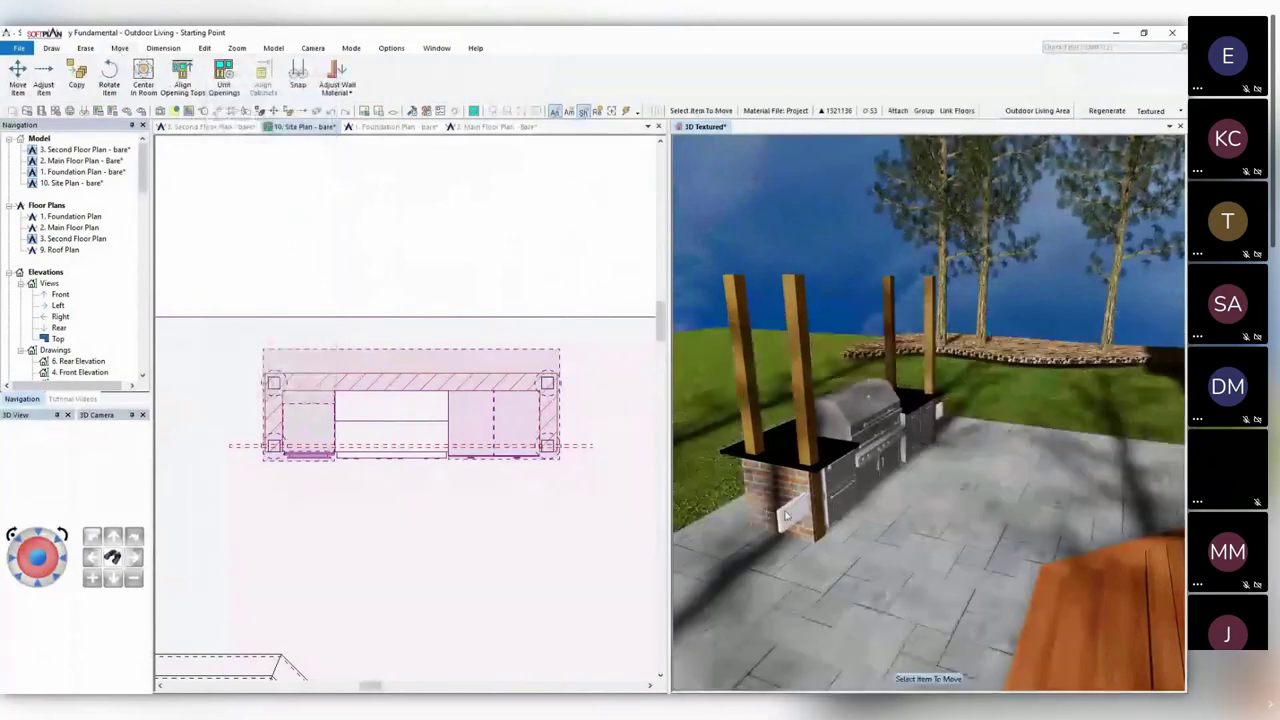
# Raise the deck beam in the 3D view to the tops of the front posts.
pyautogui.click(788, 516)
pyautogui.moveTo(771, 310); pyautogui.dragTo(766, 268)
pyautogui.press('Escape')
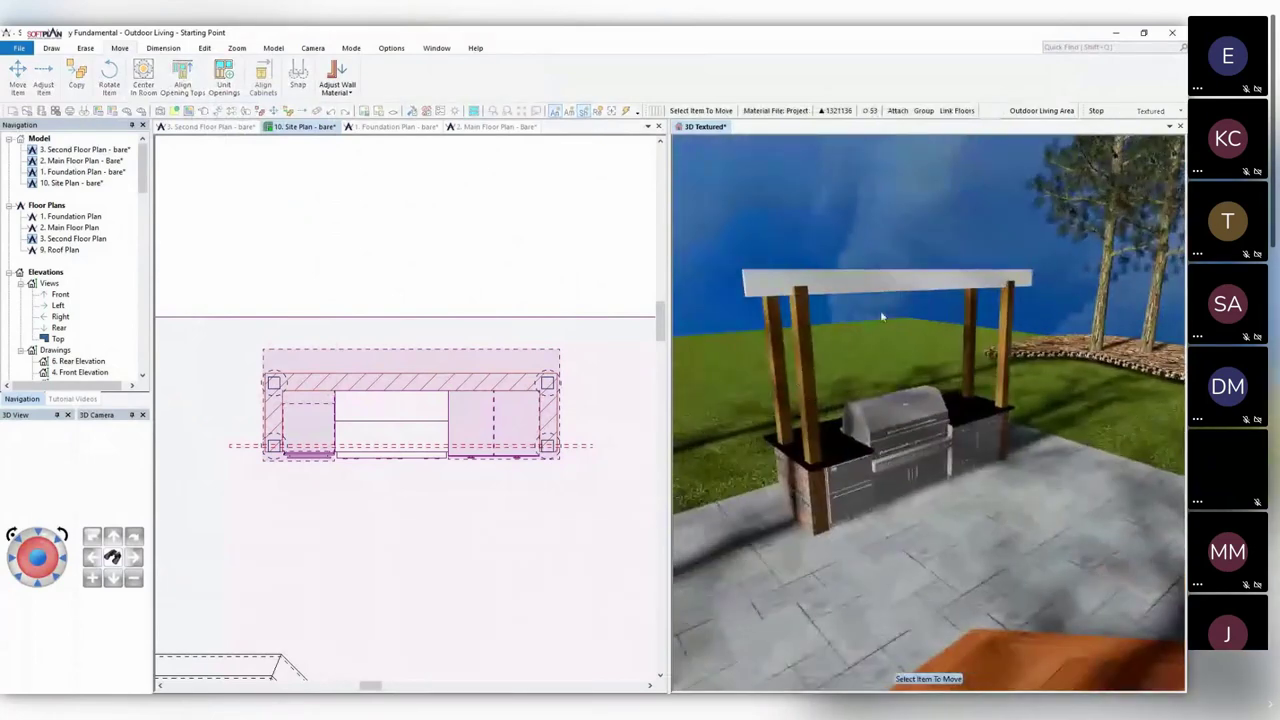
# Set both the left and right end styles of the front deck beam to Profile, using the chamfer beam-end profile.
pyautogui.rightClick(843, 282)
pyautogui.click(875, 320)
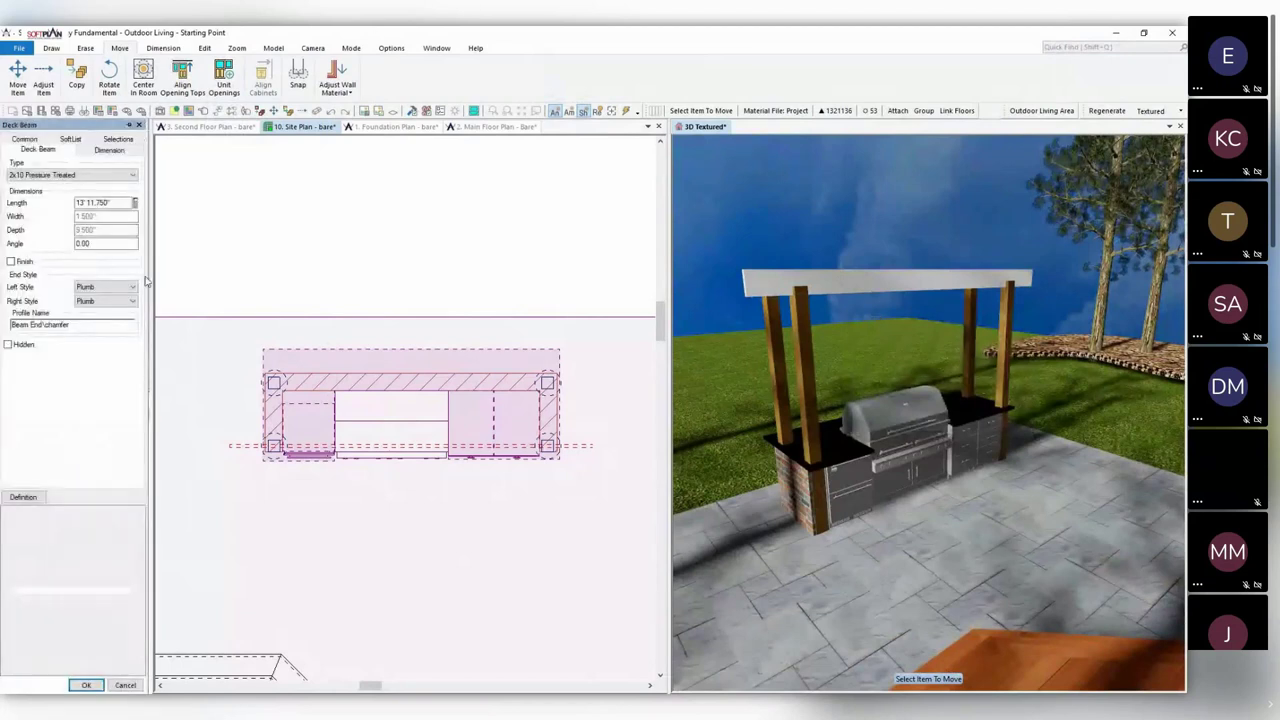
pyautogui.click(105, 287)
pyautogui.click(95, 305)
pyautogui.click(105, 301)
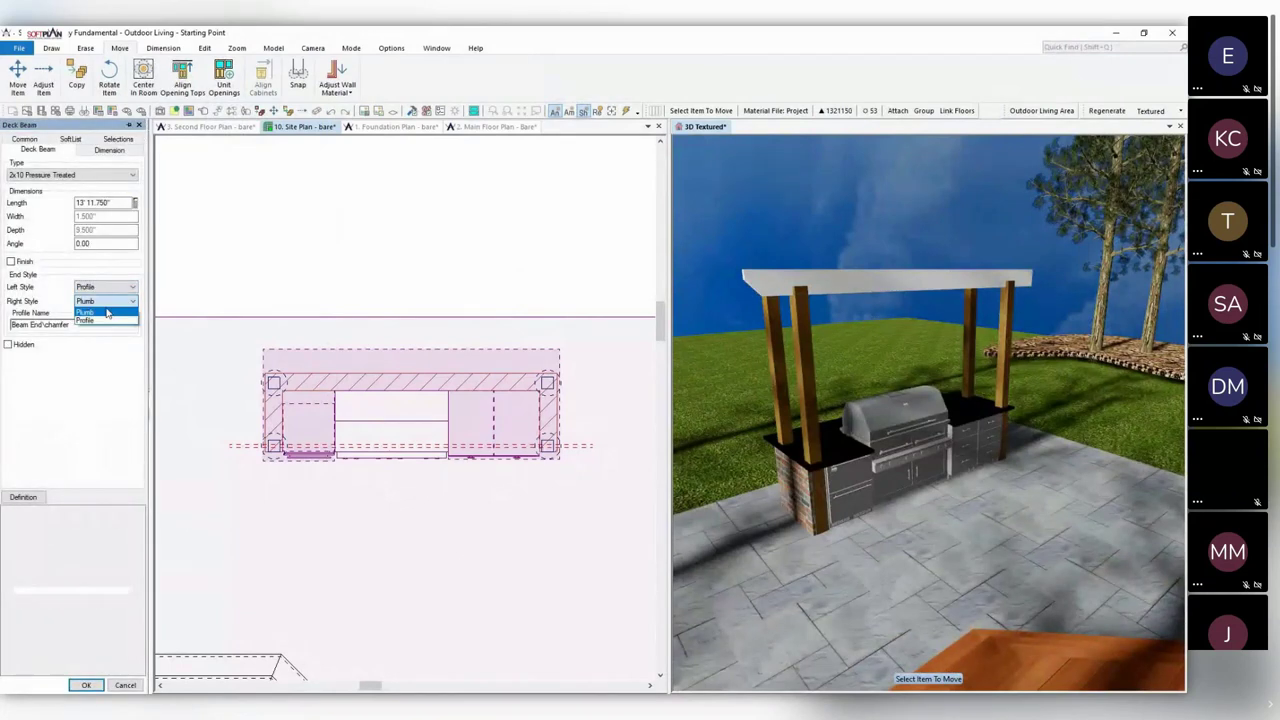
pyautogui.click(100, 320)
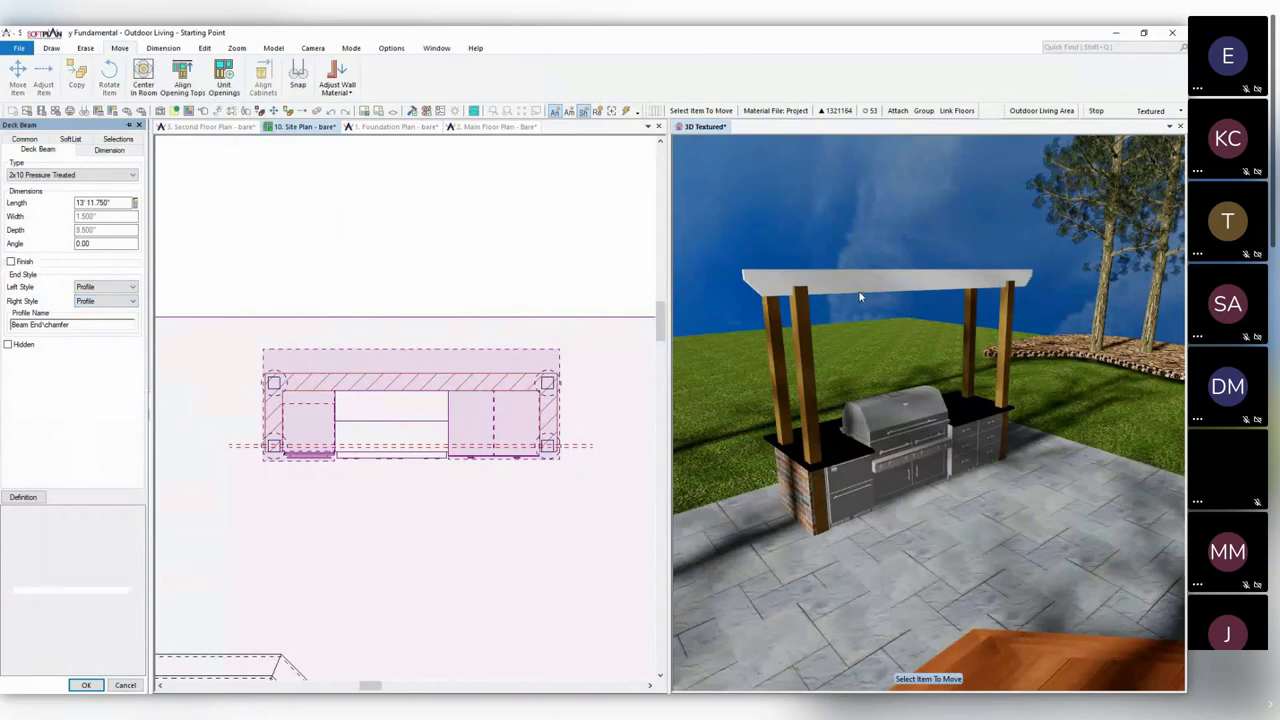
pyautogui.moveTo(860, 295); pyautogui.dragTo(850, 302, button='middle')
pyautogui.moveTo(849, 300); pyautogui.dragTo(848, 296)
# Try to move the front deck beam back onto the rear posts in the site plan.
pyautogui.click(602, 419)
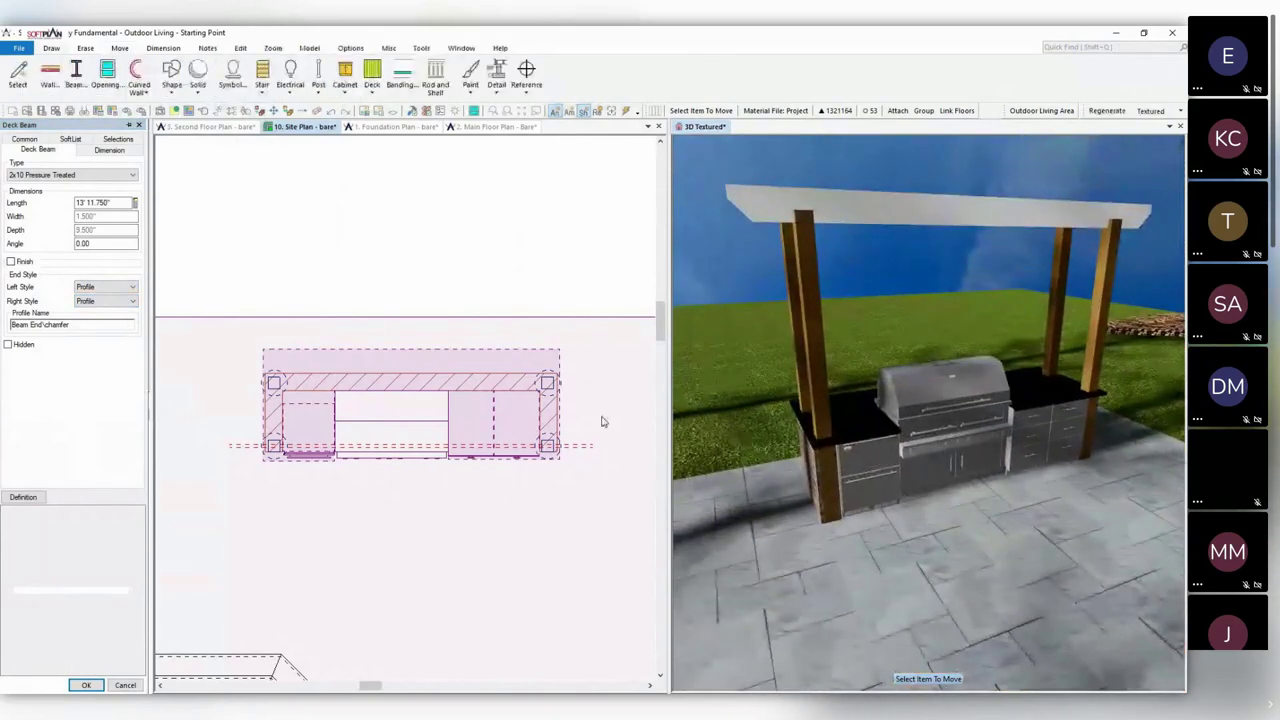
pyautogui.click(576, 449)
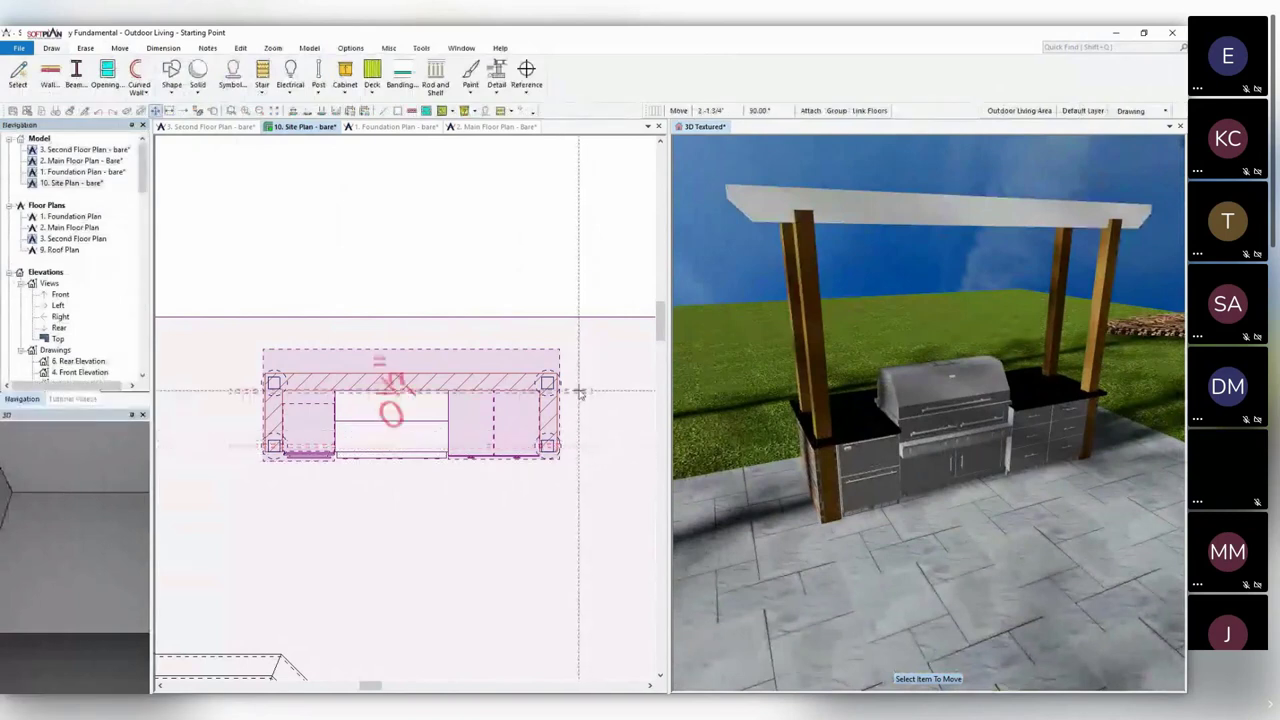
pyautogui.click(580, 382)
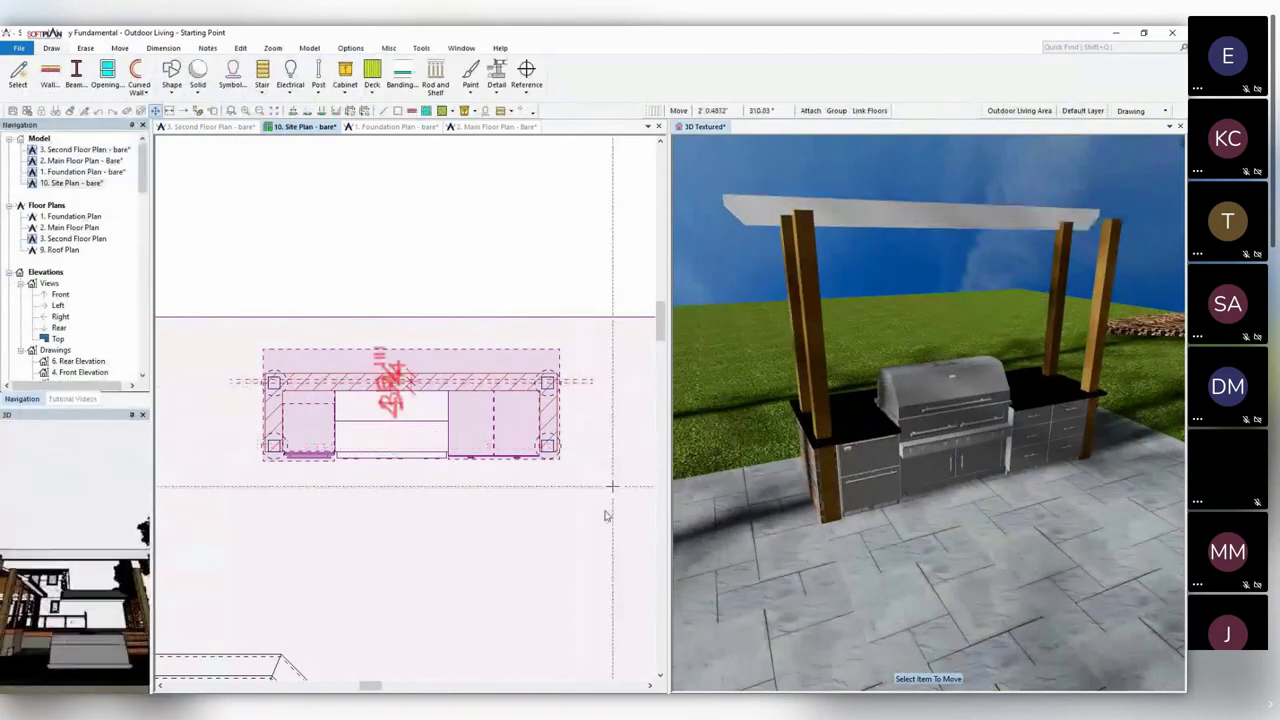
pyautogui.click(521, 428)
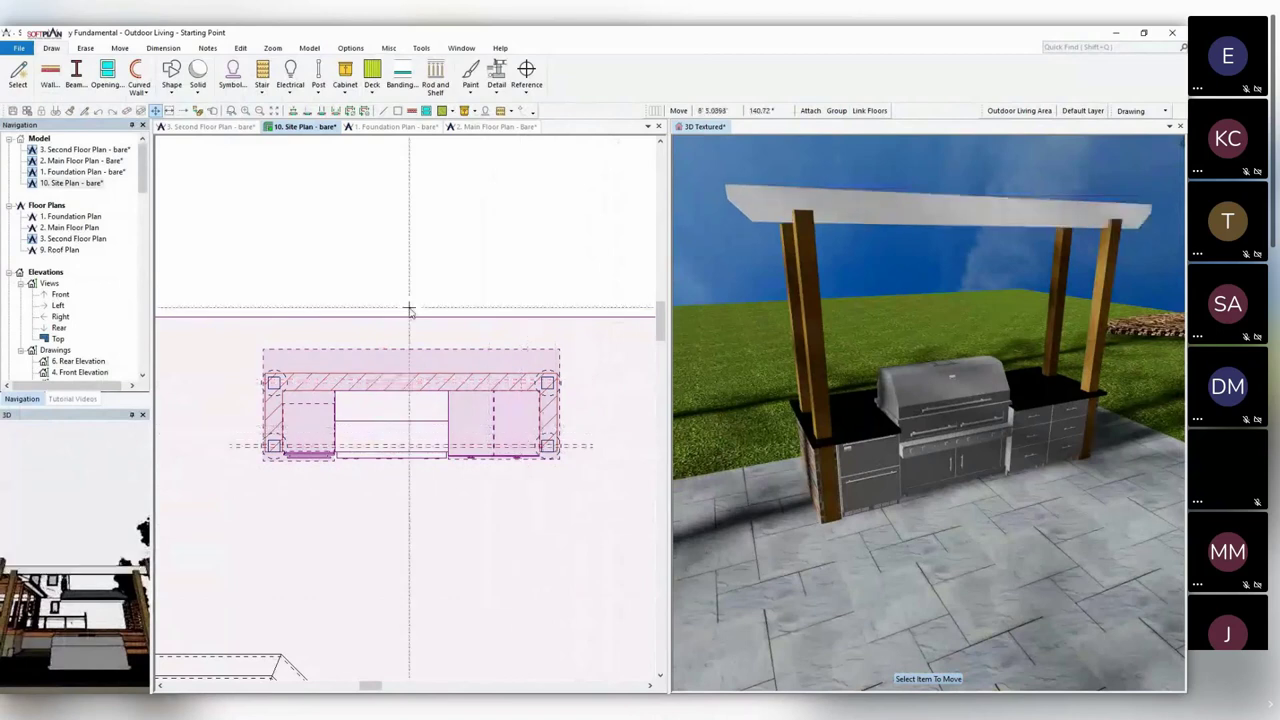
# Copy the front deck beam 2'-5 3/4" back over the rear posts in the site plan, with a count of 1.
pyautogui.click(115, 49)
pyautogui.click(129, 78)
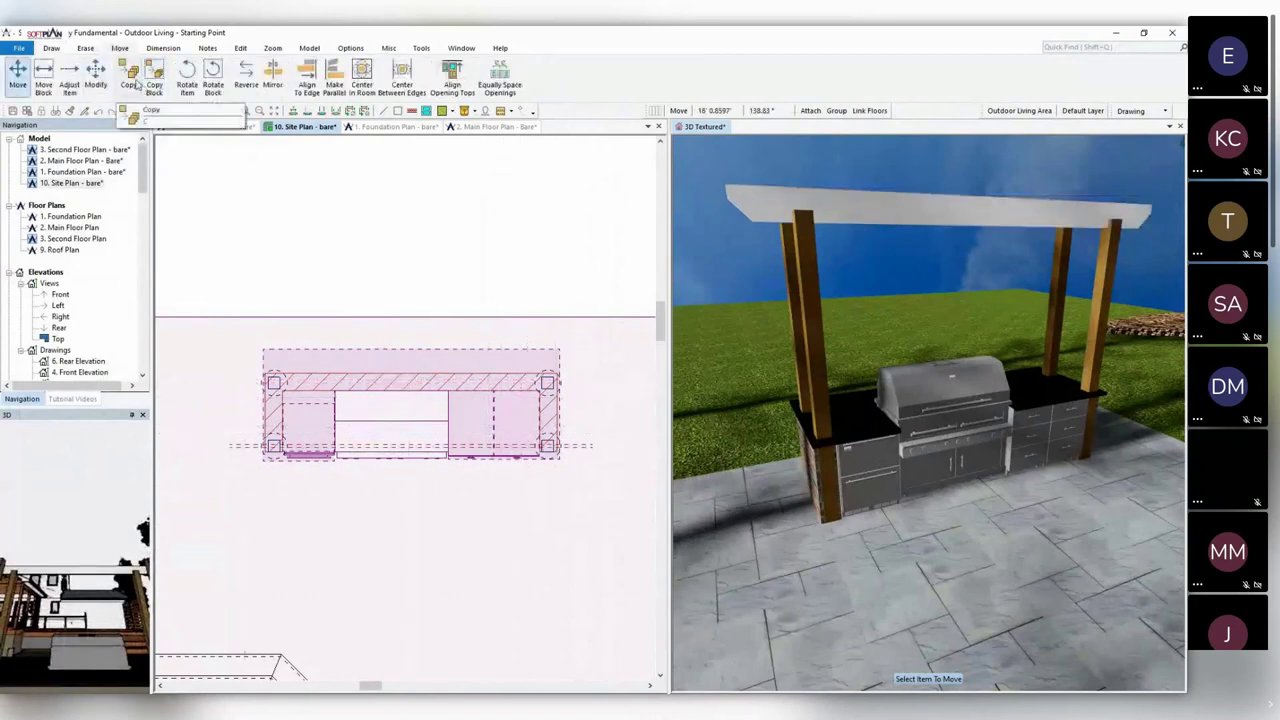
pyautogui.click(589, 383)
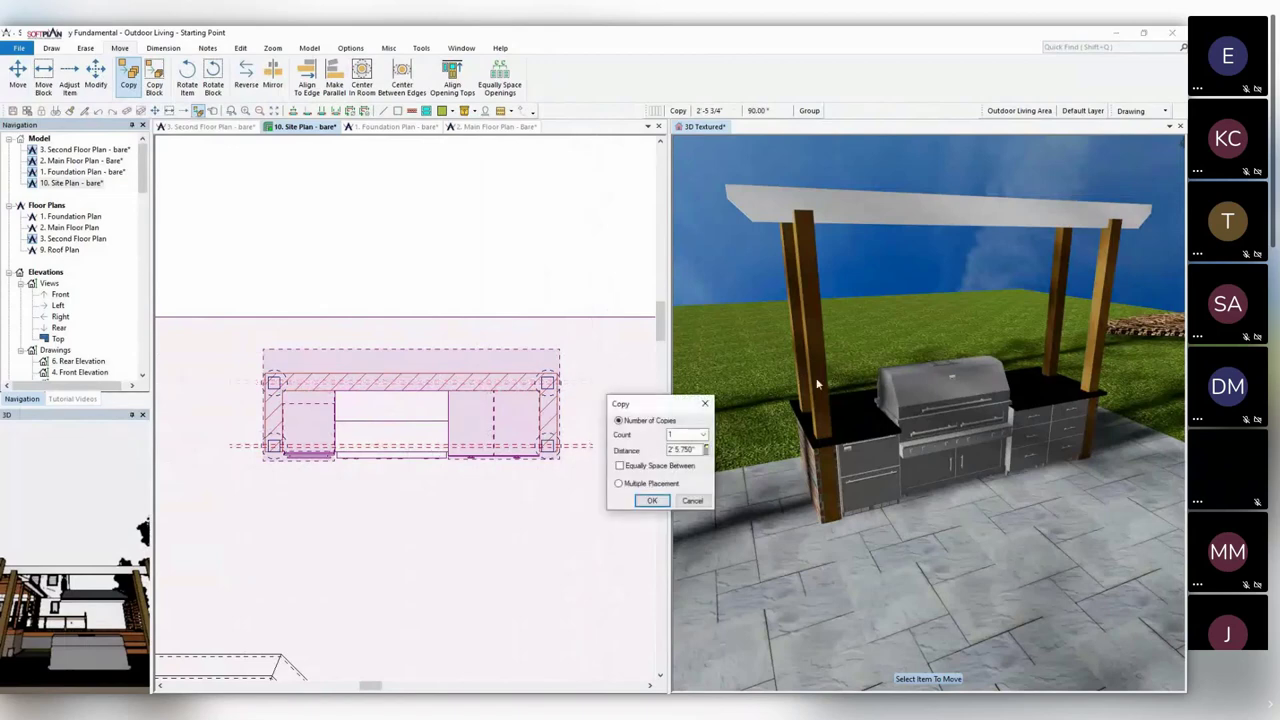
pyautogui.click(652, 501)
pyautogui.moveTo(770, 410); pyautogui.dragTo(825, 447, button='middle')
pyautogui.moveTo(824, 447); pyautogui.dragTo(834, 422)
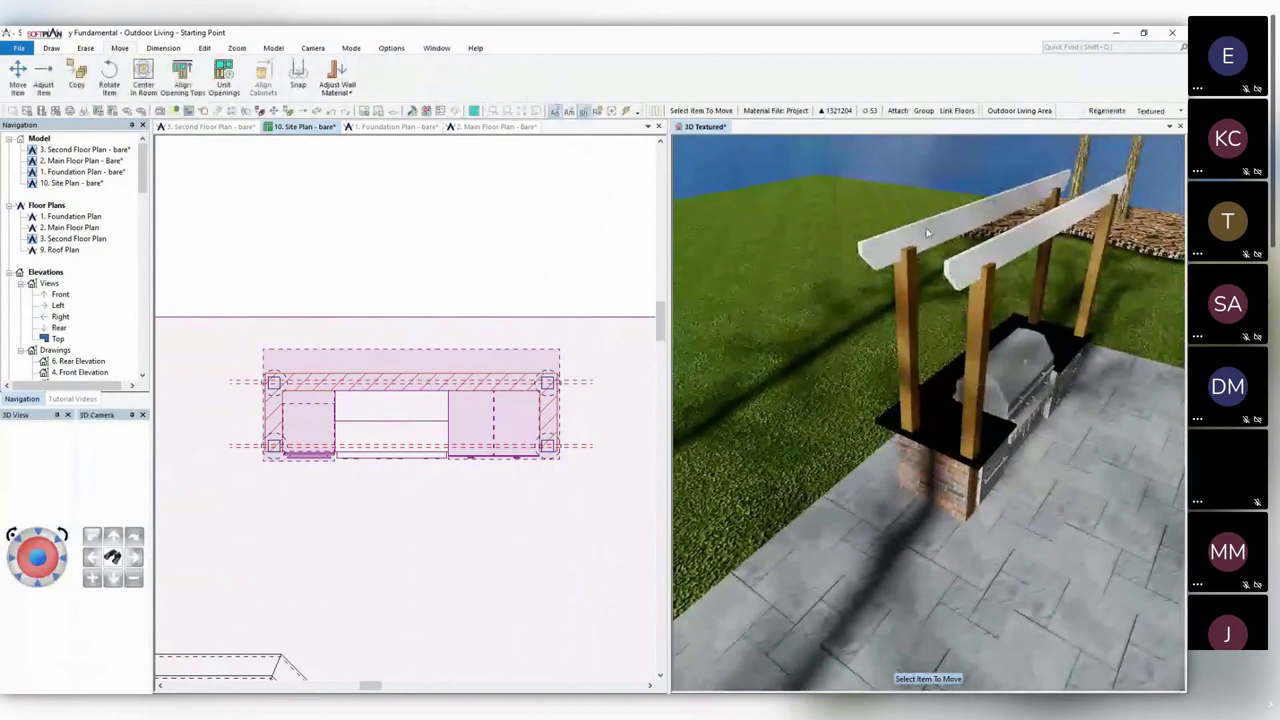
pyautogui.click(54, 49)
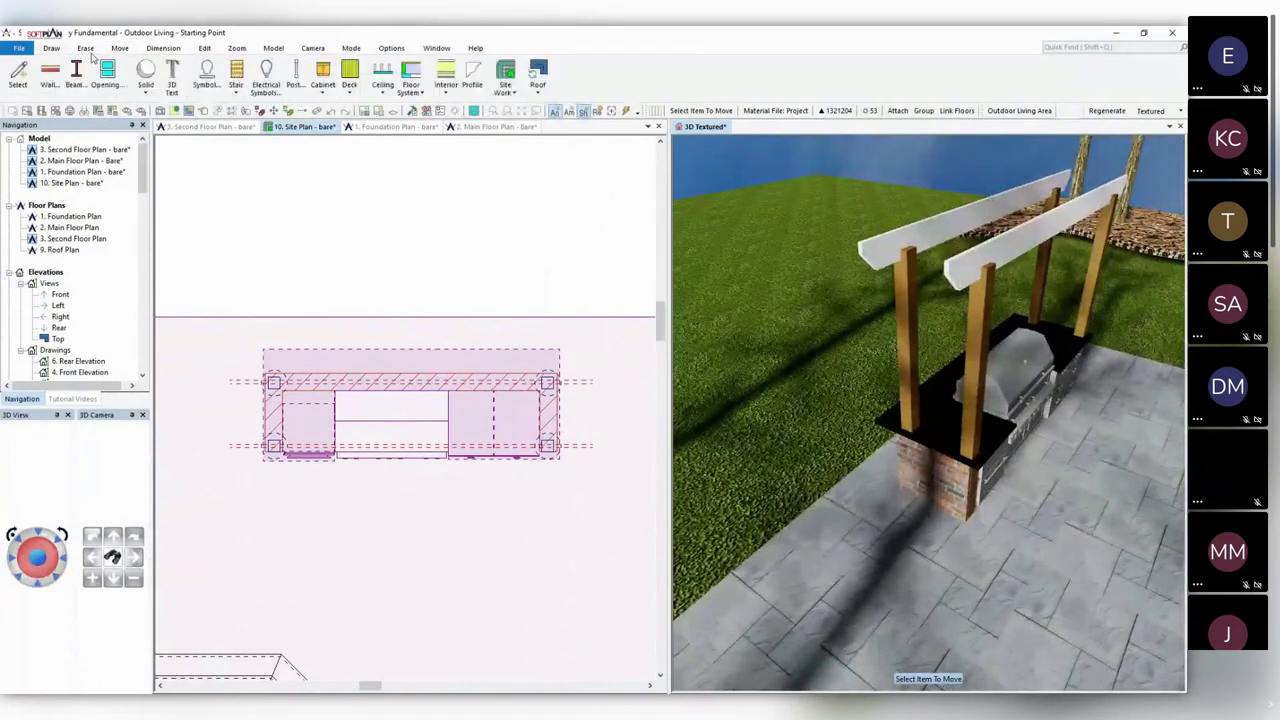
pyautogui.click(349, 74)
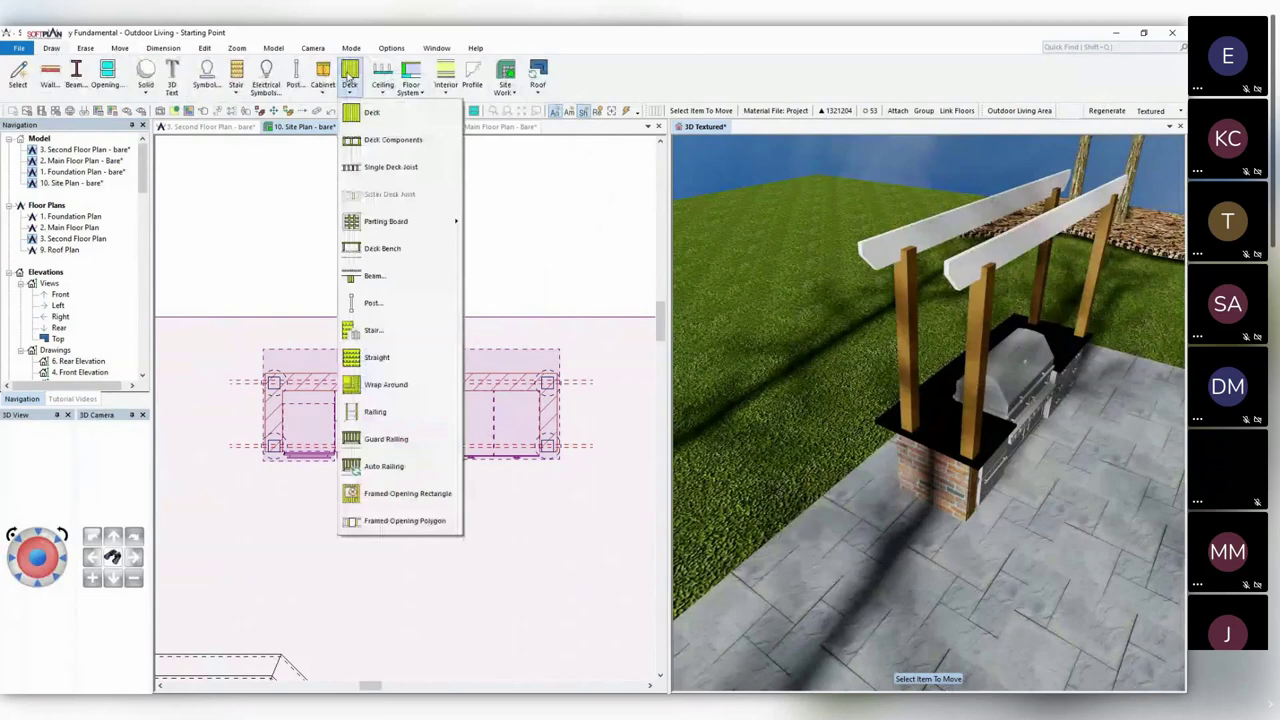
pyautogui.click(384, 170)
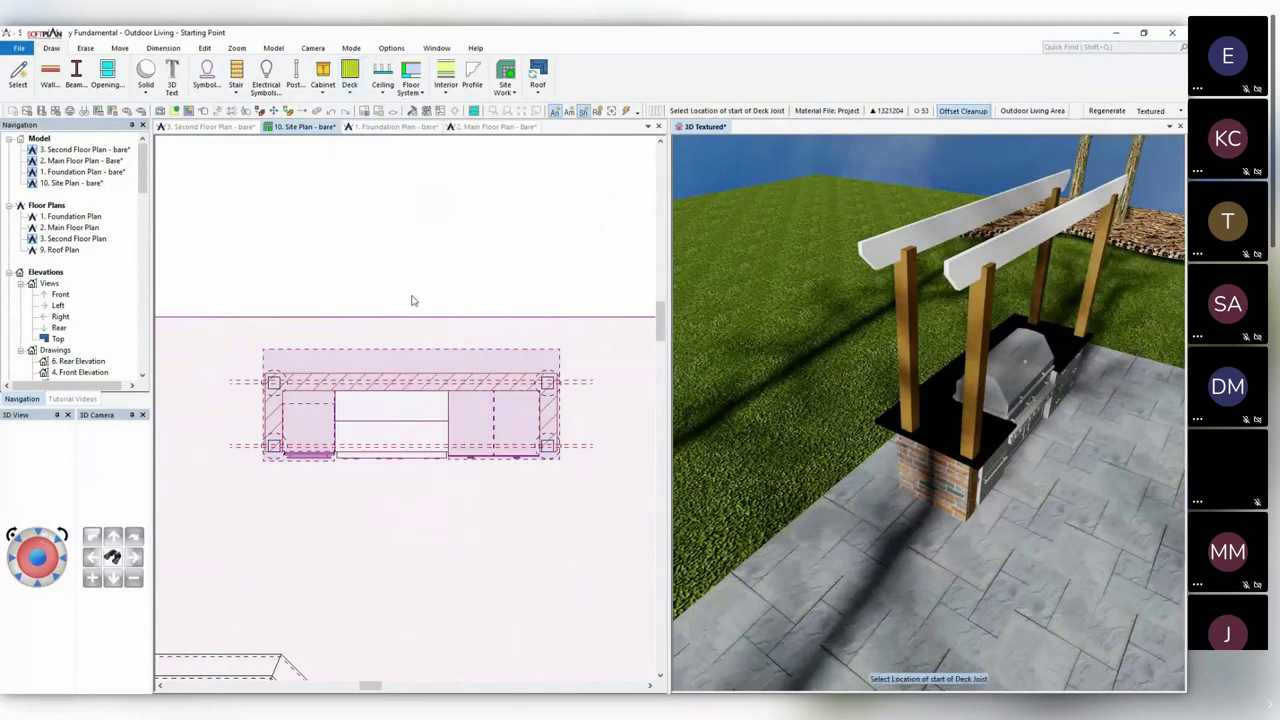
# Draw a single deck joist about 4'-5 3/4" long in the site plan, crossing both beams near the middle of the kitchen.
pyautogui.click(414, 275)
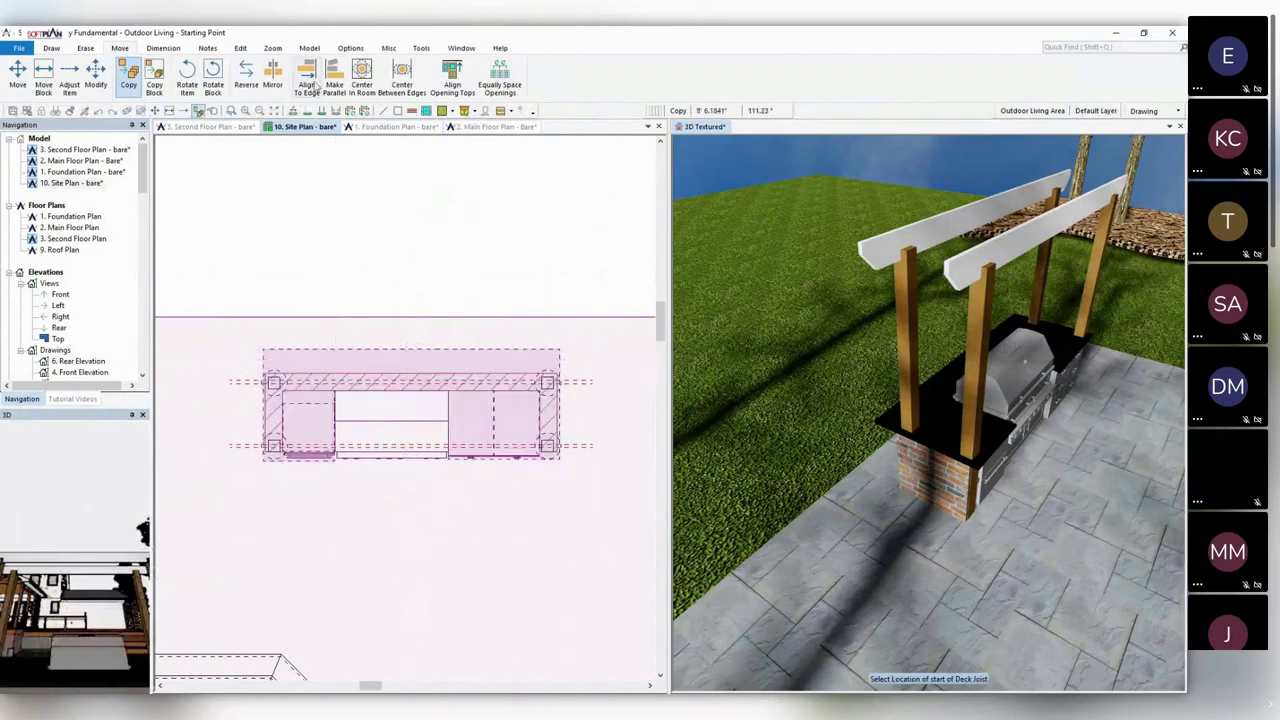
pyautogui.click(53, 48)
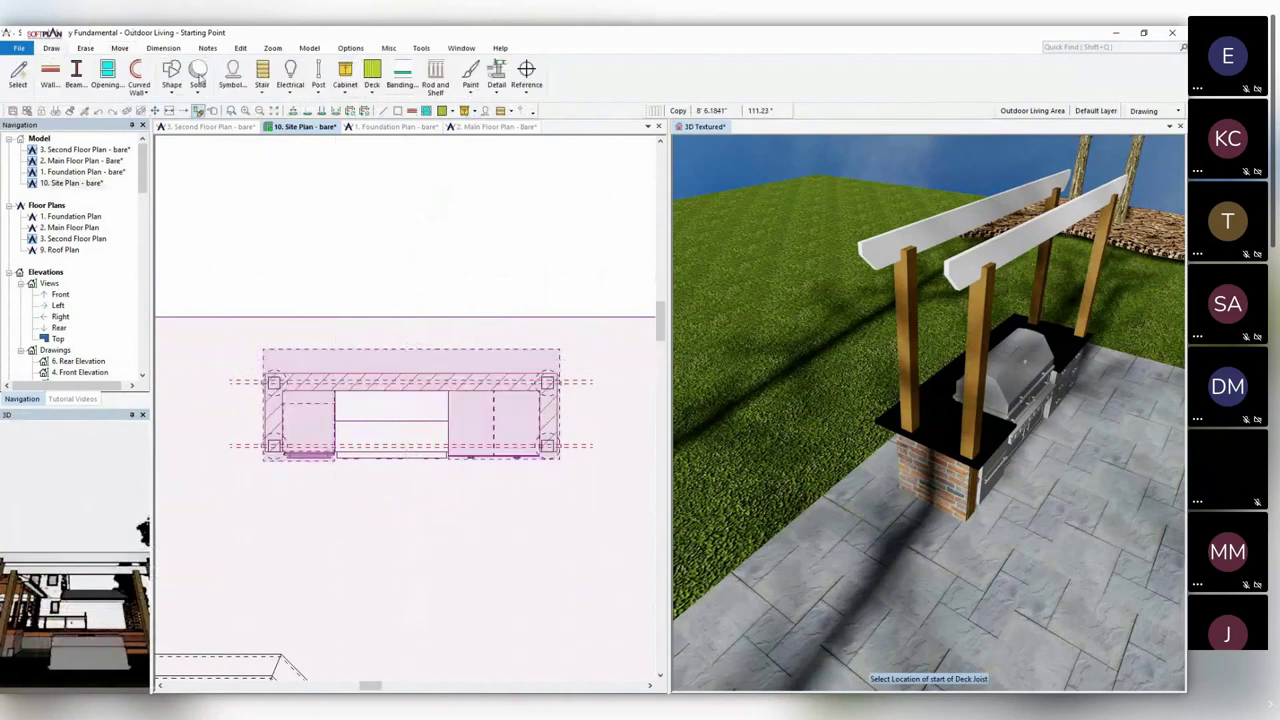
pyautogui.click(372, 78)
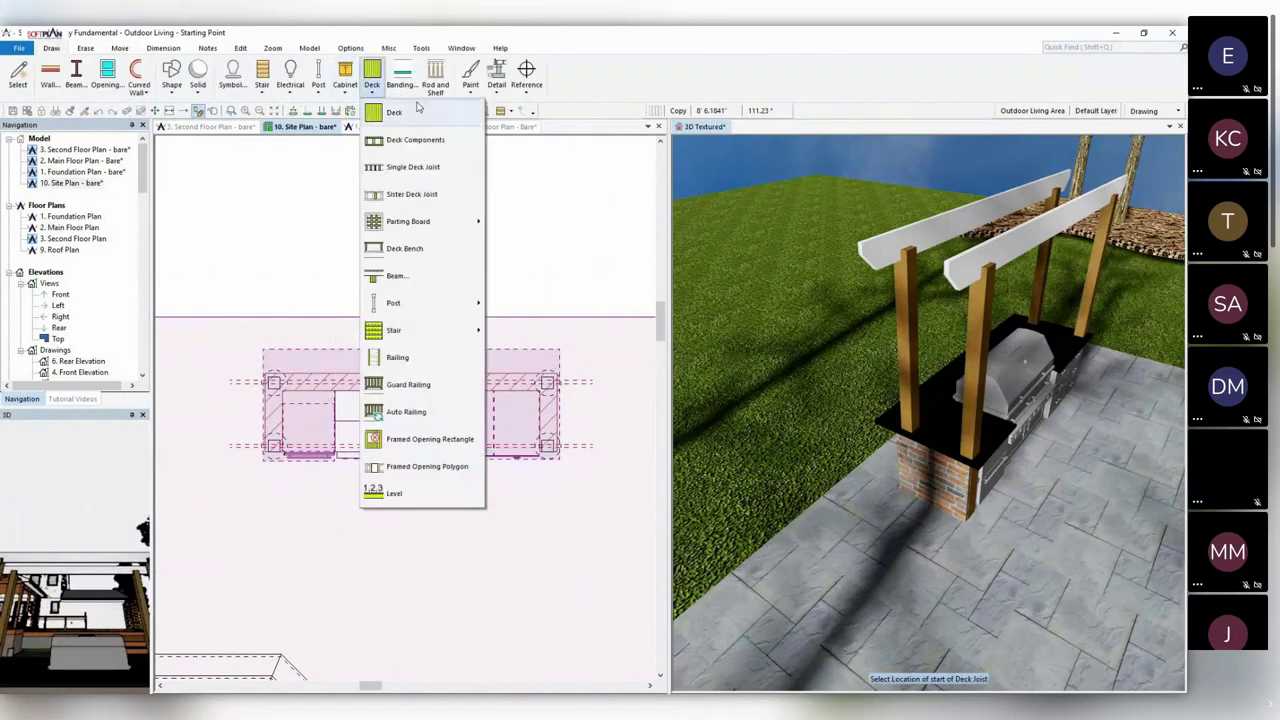
pyautogui.click(416, 168)
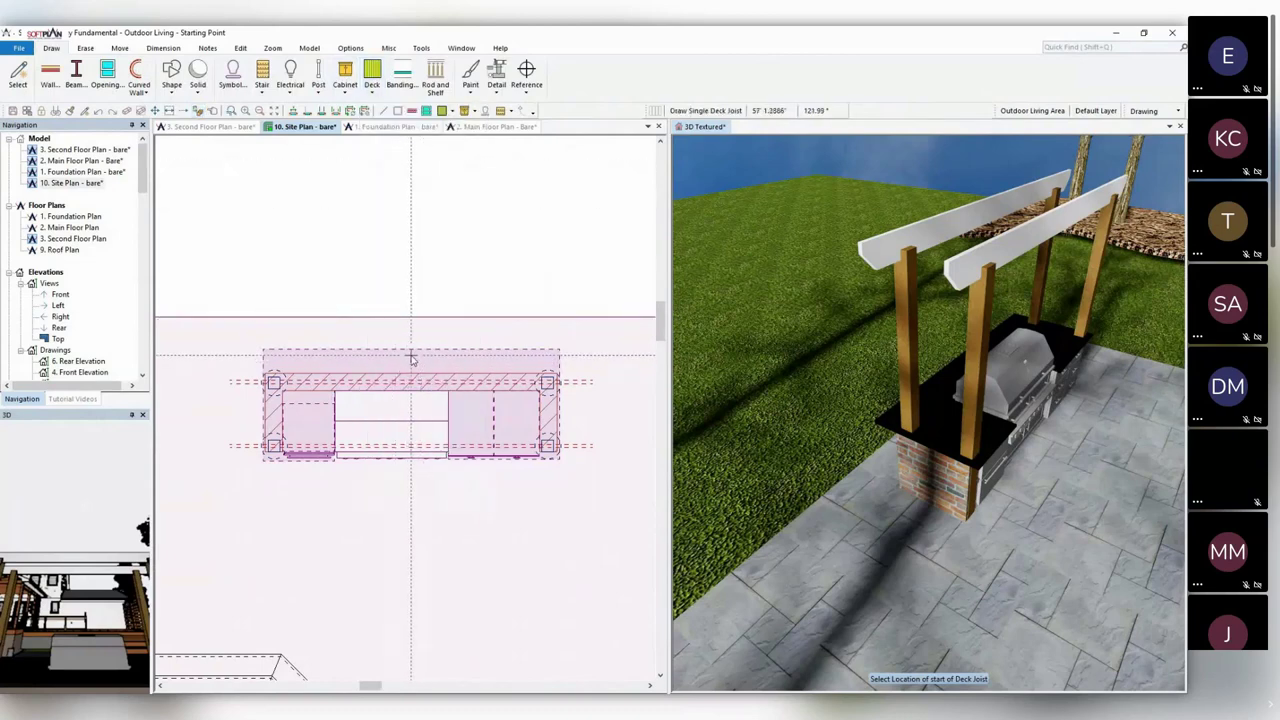
pyautogui.moveTo(411, 357); pyautogui.dragTo(411, 471)
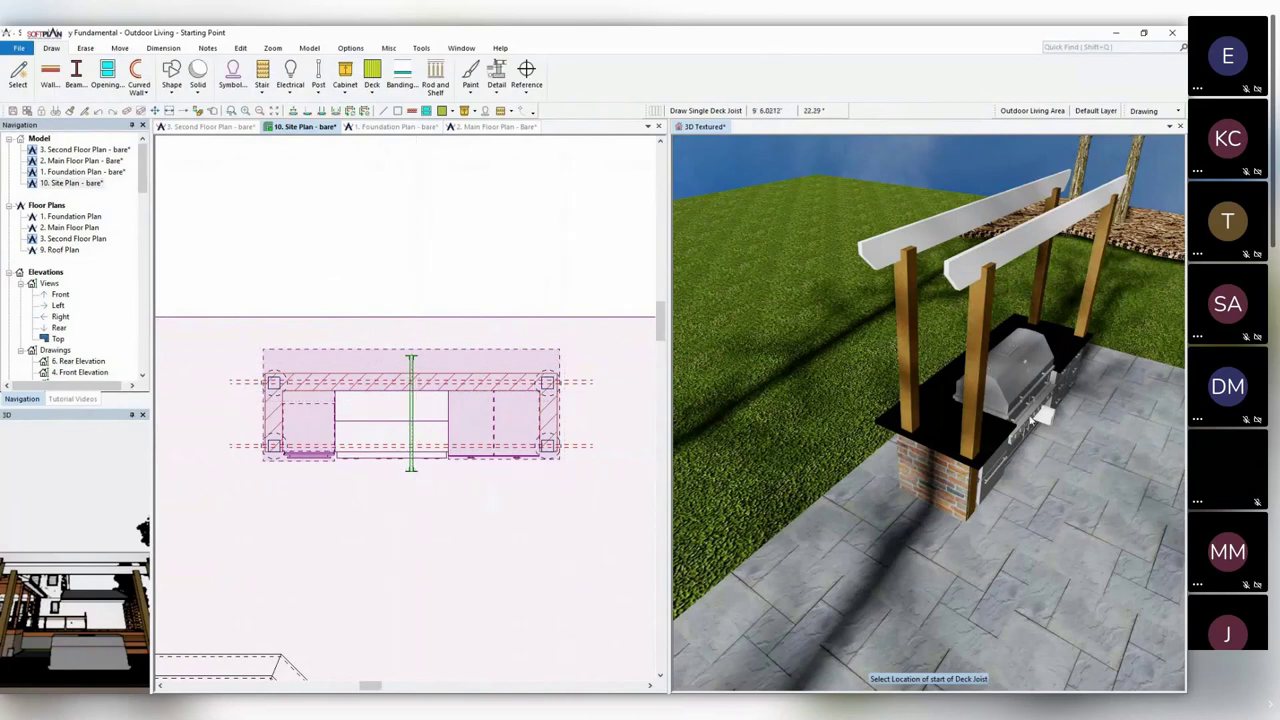
# Turn off default hanger placement for the deck joist and set its offset to 12' up.
pyautogui.rightClick(413, 466)
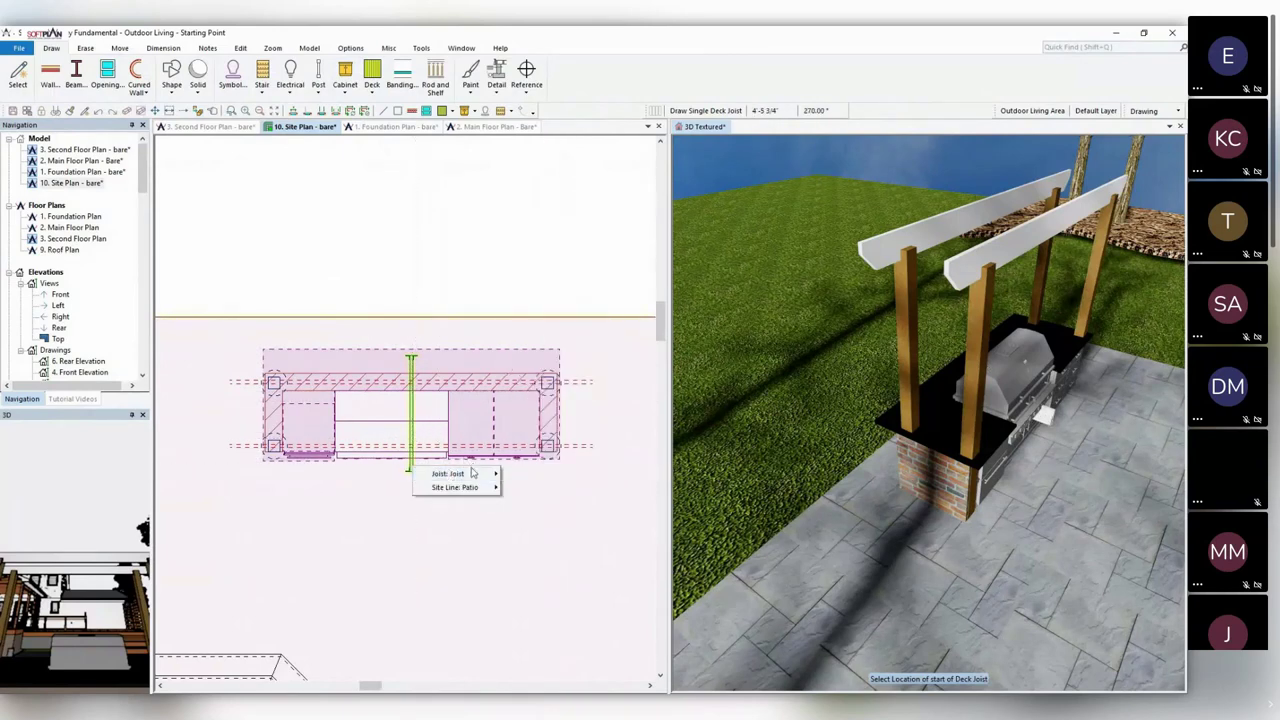
pyautogui.moveTo(473, 473)
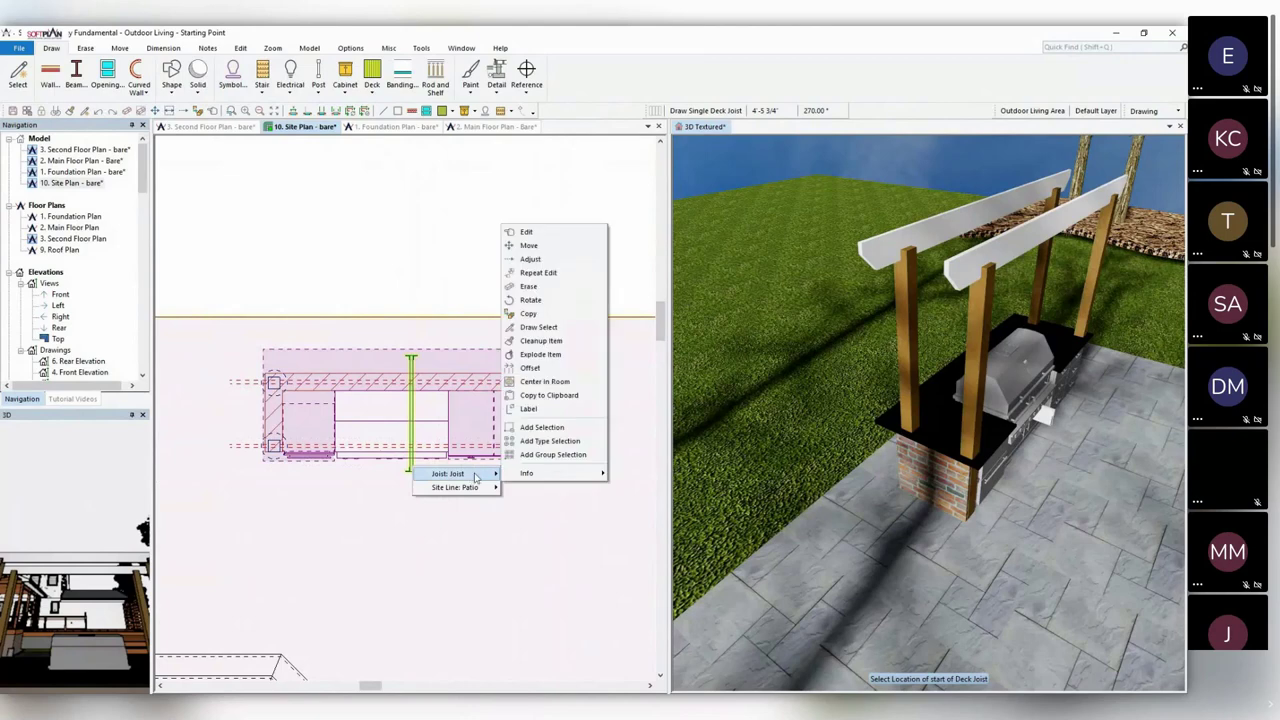
pyautogui.click(545, 234)
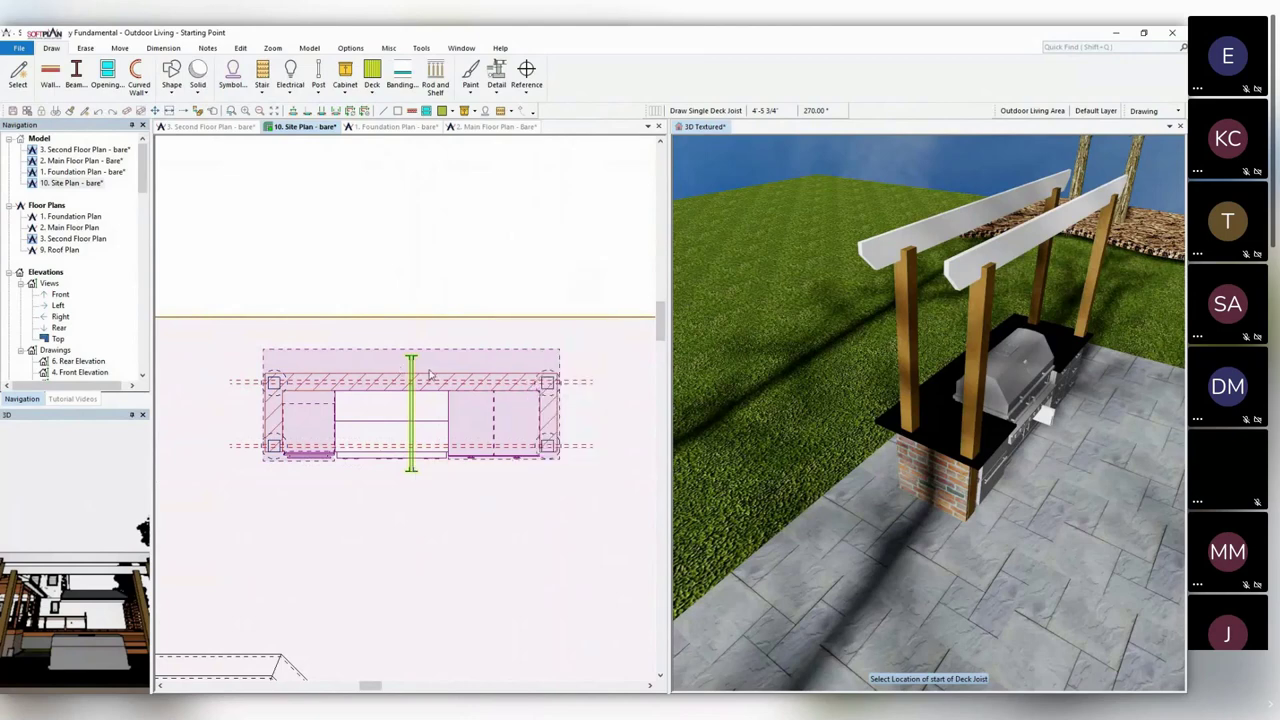
pyautogui.click(333, 318)
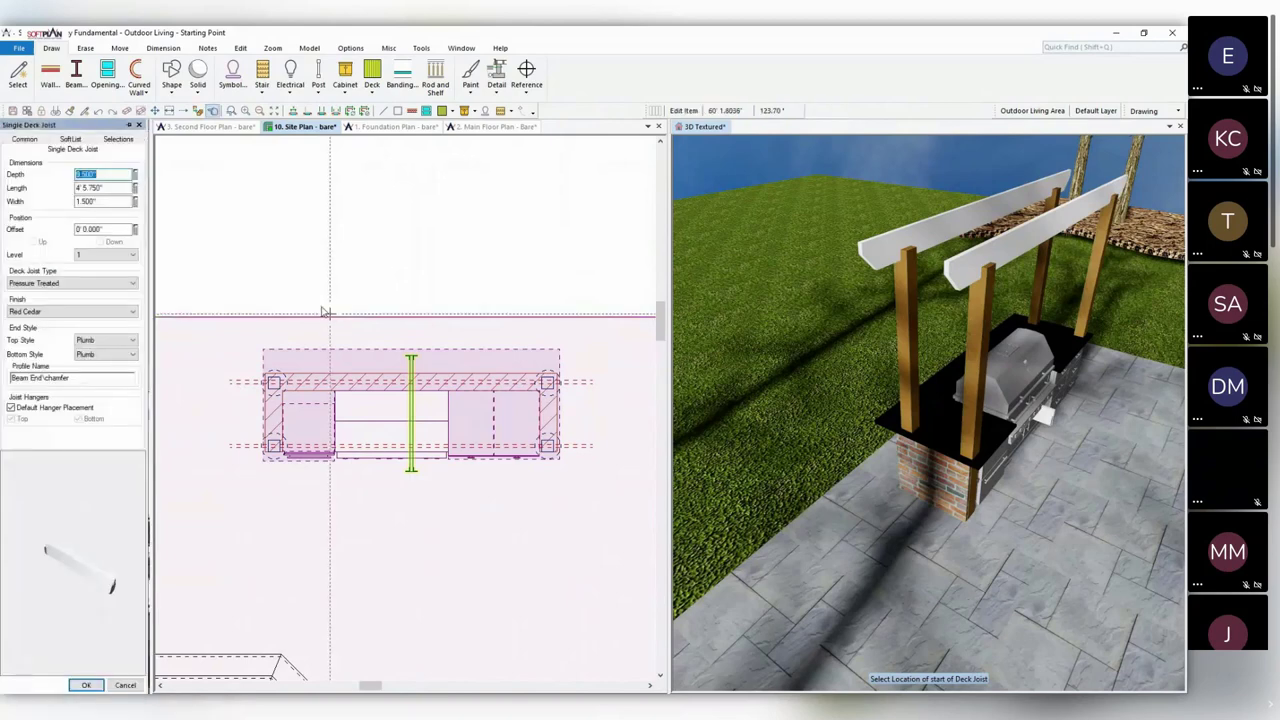
pyautogui.click(46, 409)
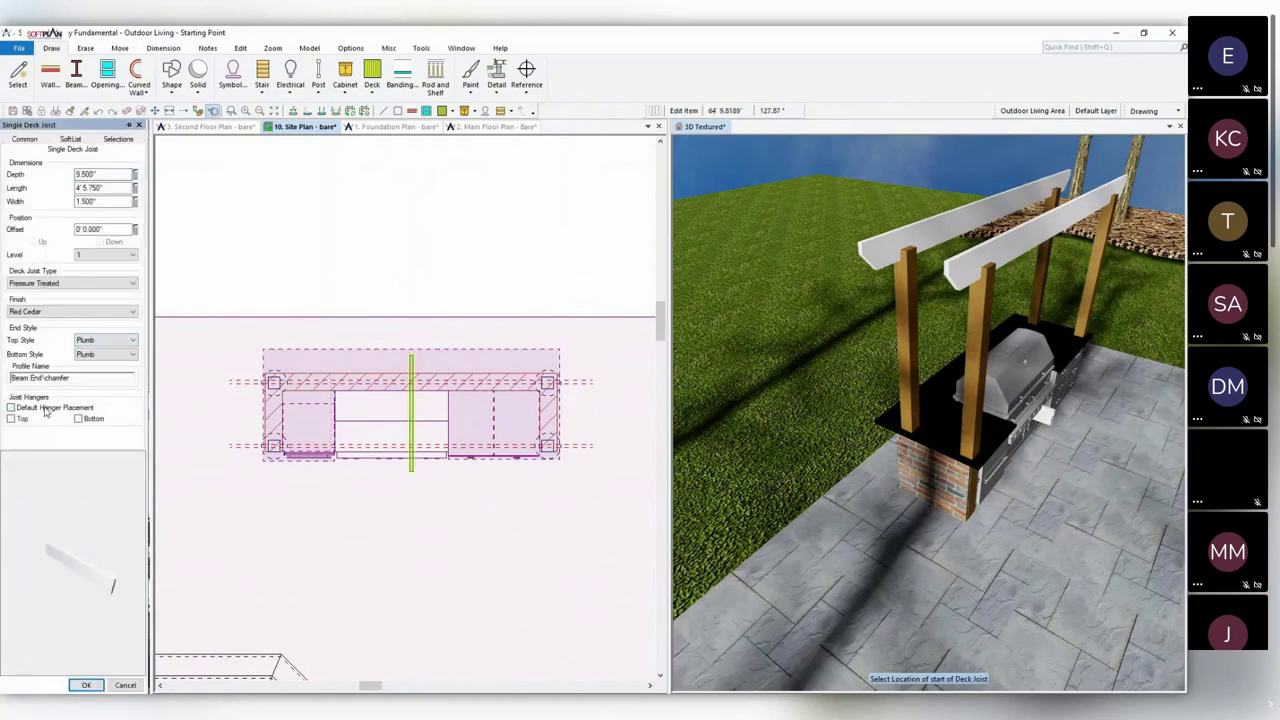
pyautogui.click(108, 229)
pyautogui.write('12')
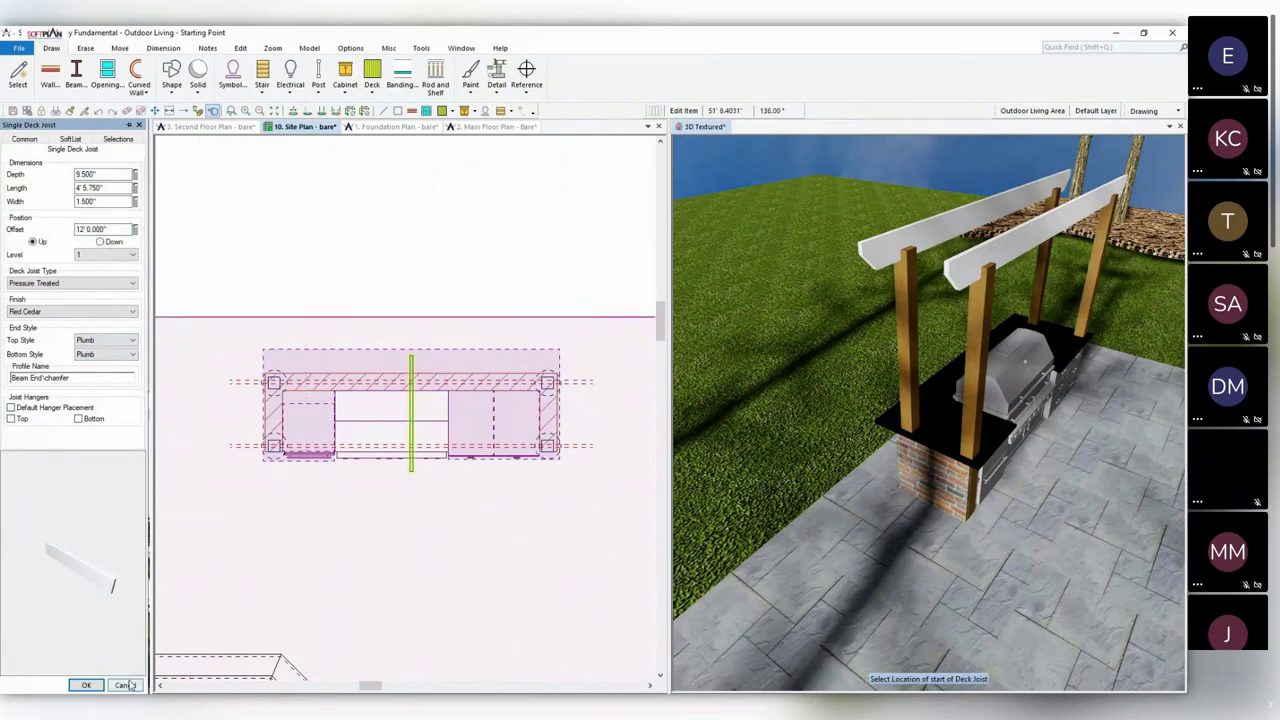
pyautogui.click(86, 685)
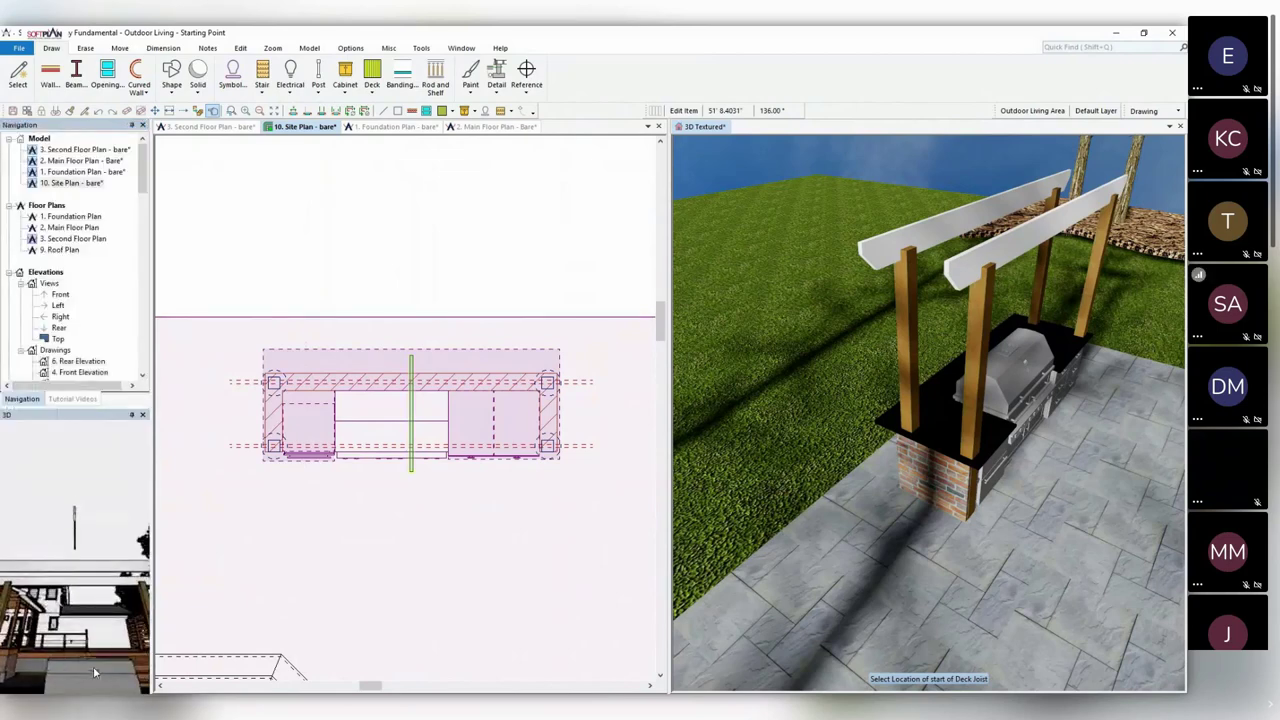
# Lower the deck joist in the 3D view onto the two beams, to an offset of about 8'-2 7/8".
pyautogui.click(711, 129)
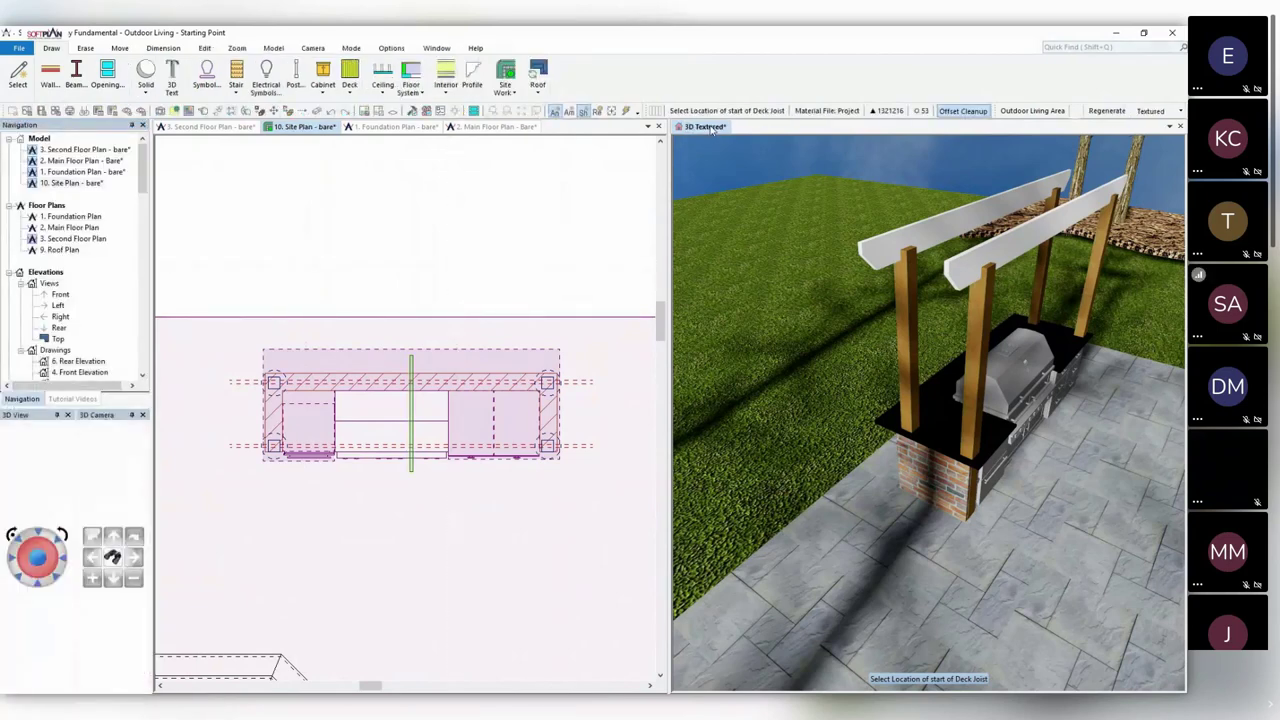
pyautogui.press('Up')
pyautogui.press('Right')
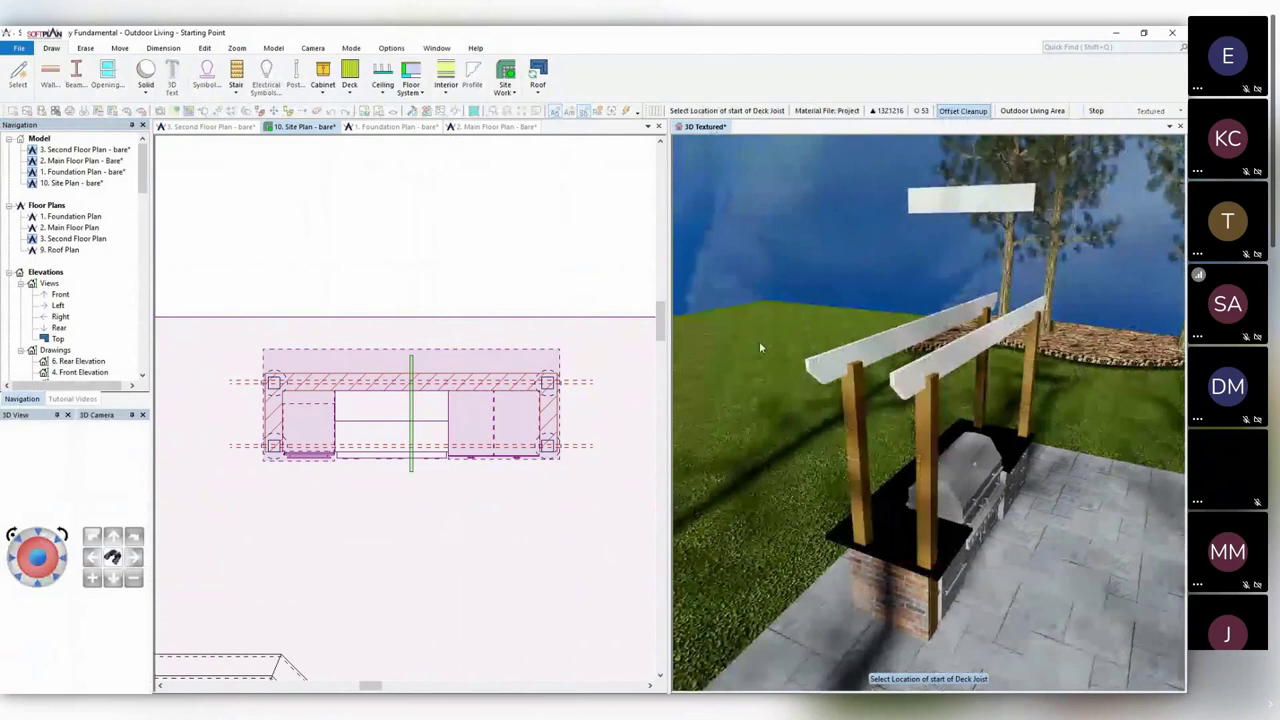
pyautogui.click(119, 48)
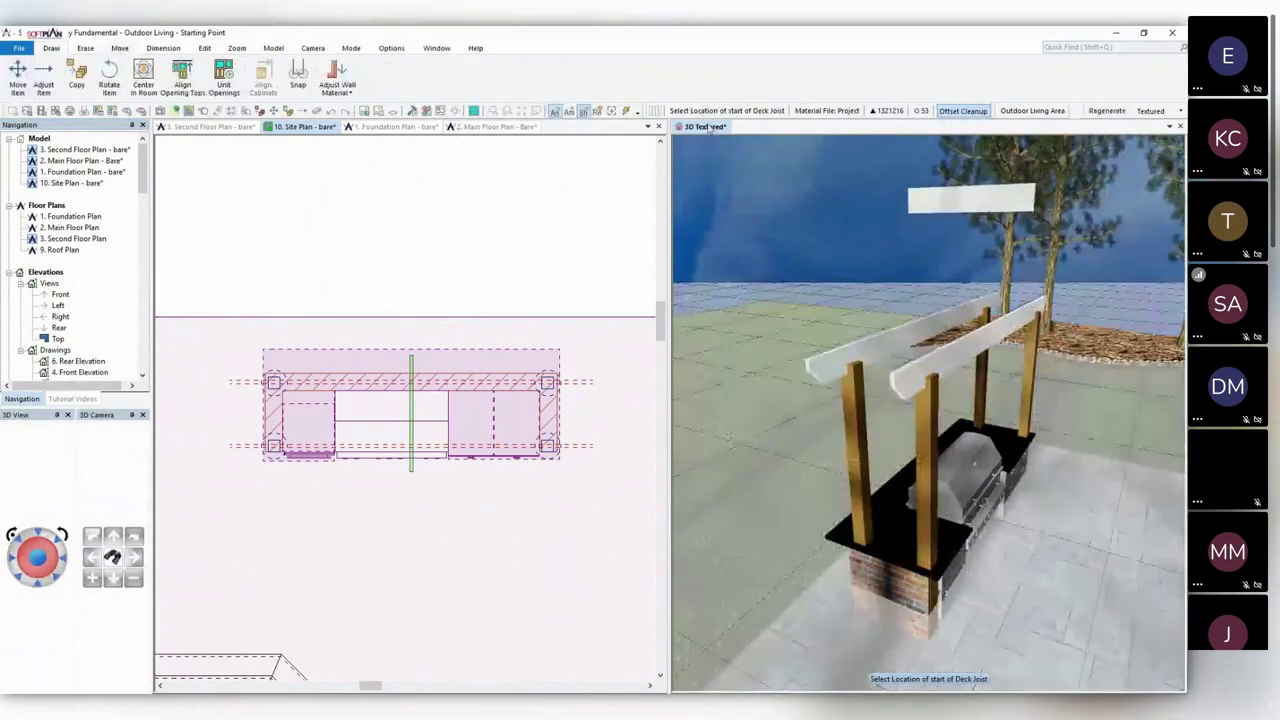
pyautogui.click(26, 84)
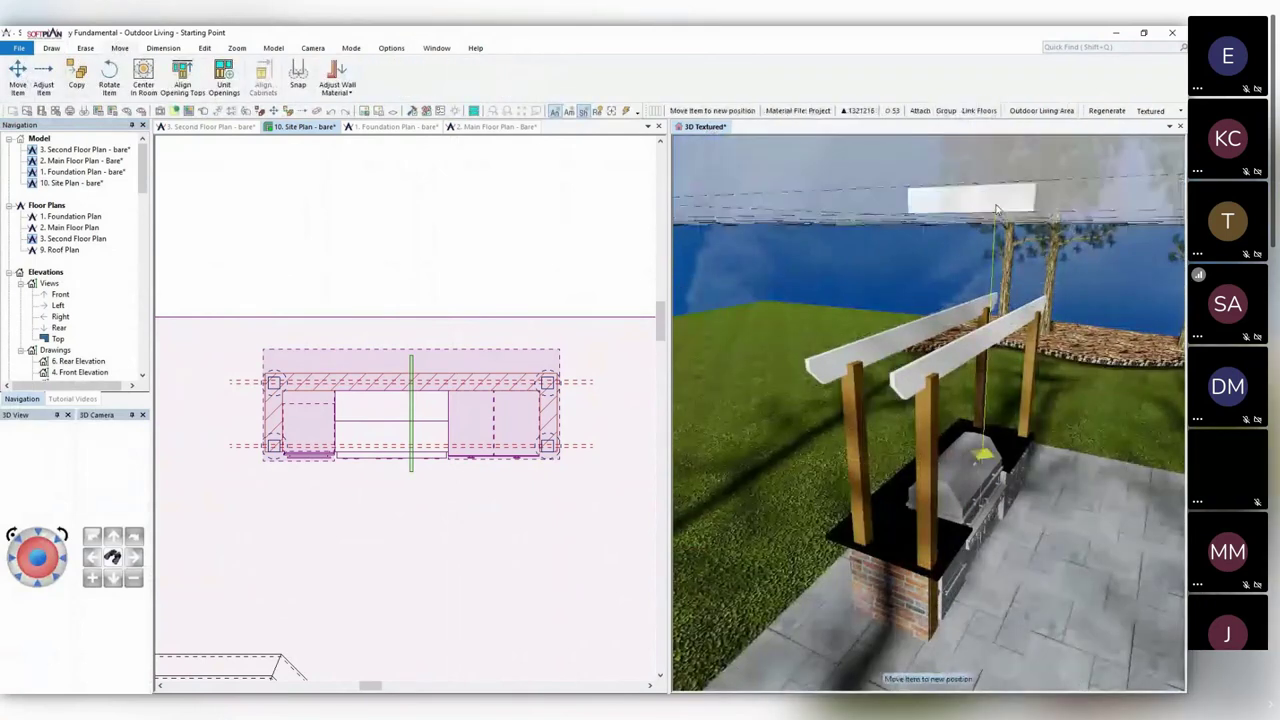
pyautogui.rightClick(996, 327)
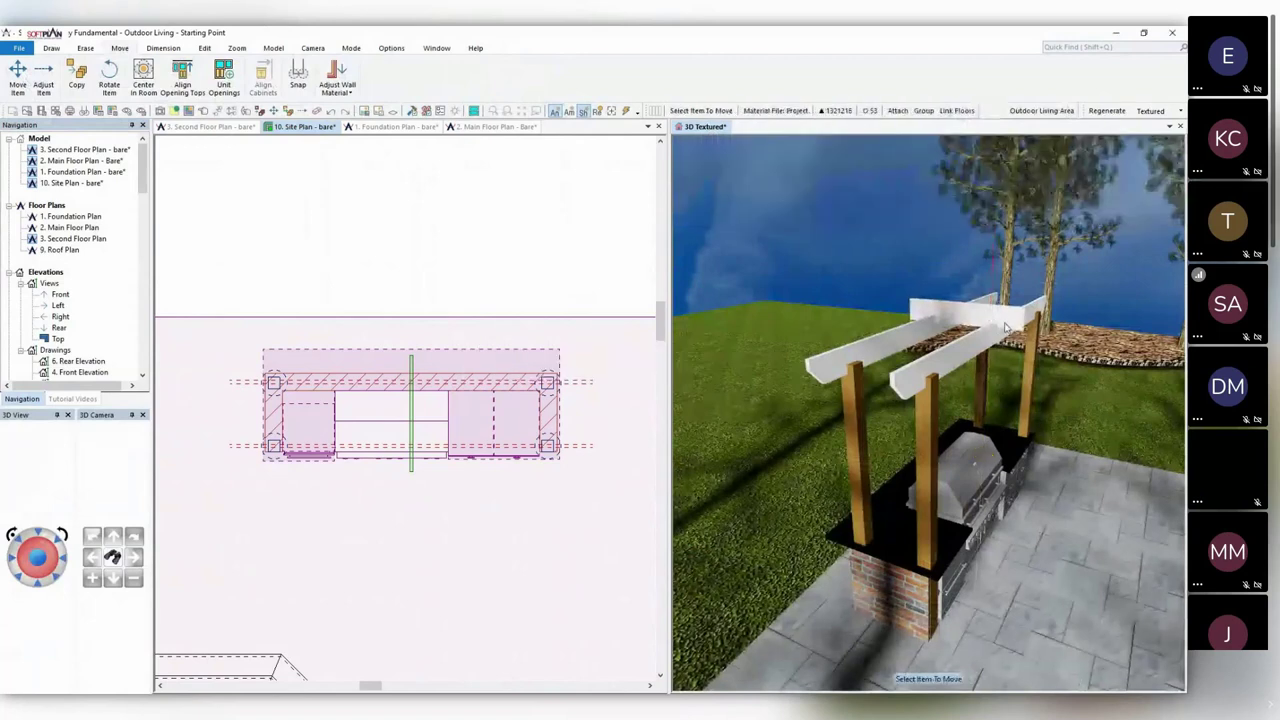
# Set both the top and bottom end styles of the deck joist to Profile, using the chamfer beam-end profile.
pyautogui.rightClick(1007, 320)
pyautogui.click(1034, 346)
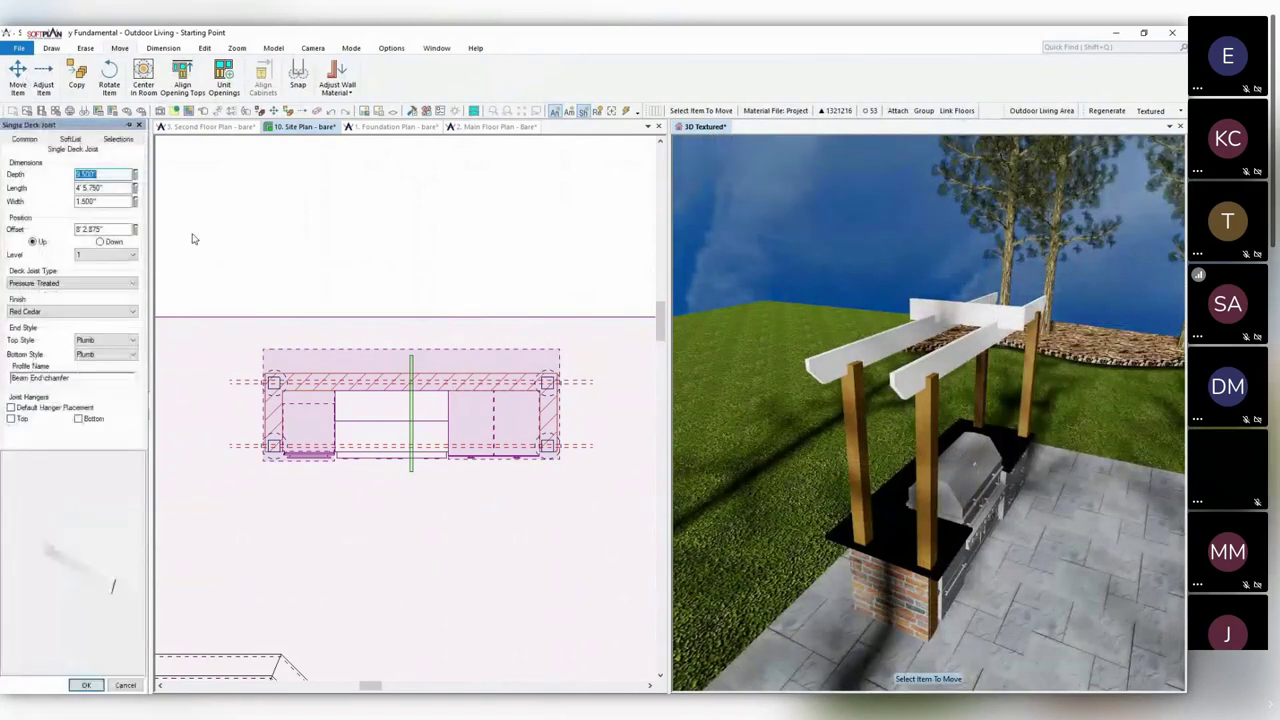
pyautogui.click(100, 341)
pyautogui.click(100, 360)
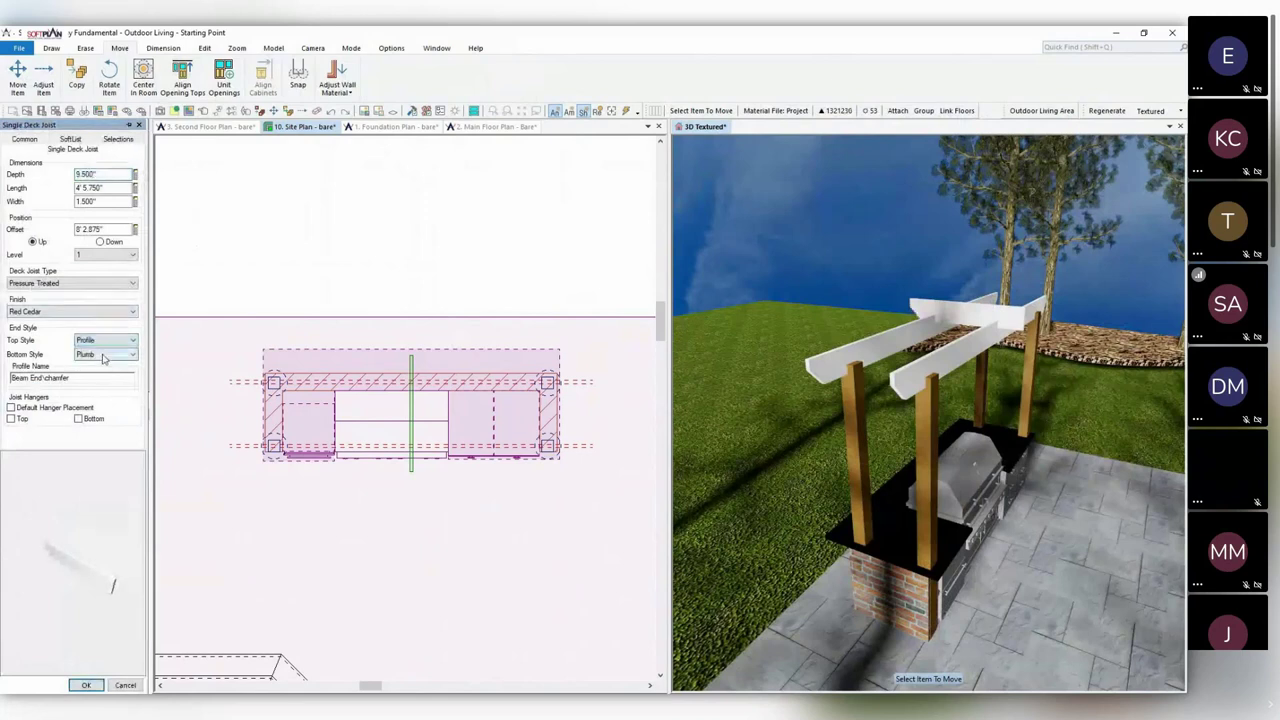
pyautogui.click(104, 354)
pyautogui.click(110, 380)
pyautogui.click(86, 685)
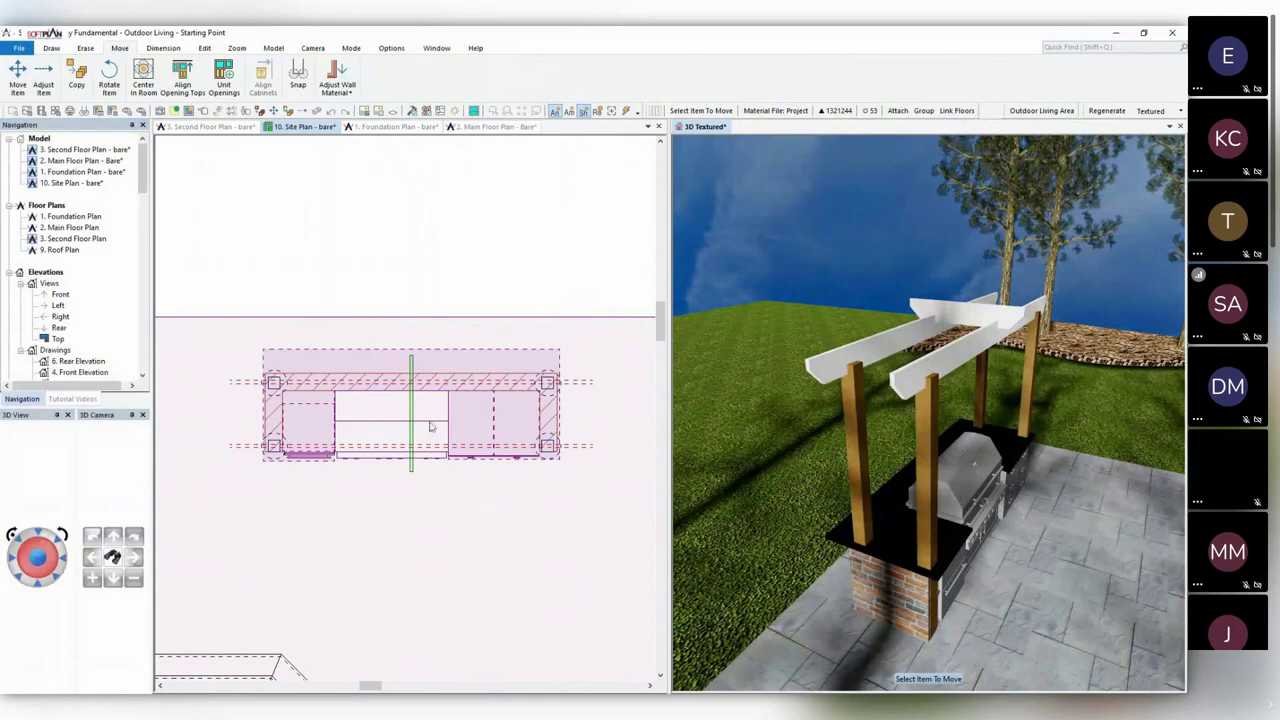
pyautogui.click(390, 48)
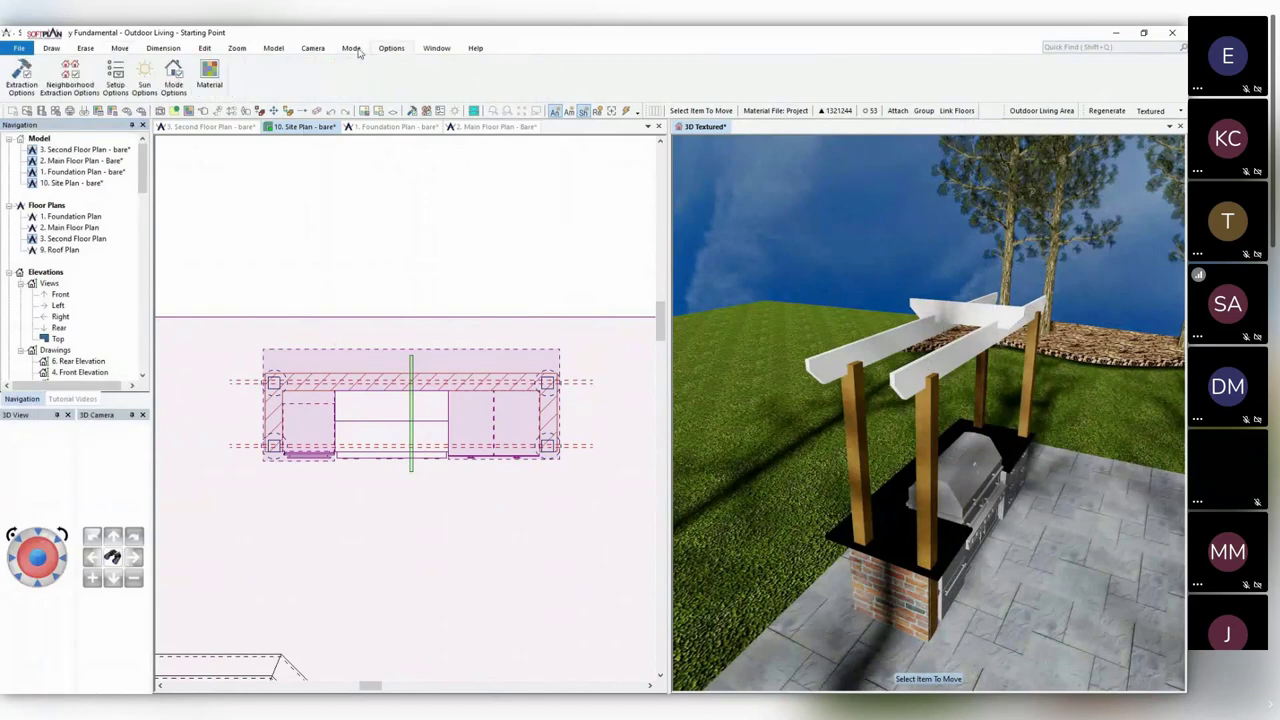
pyautogui.click(322, 137)
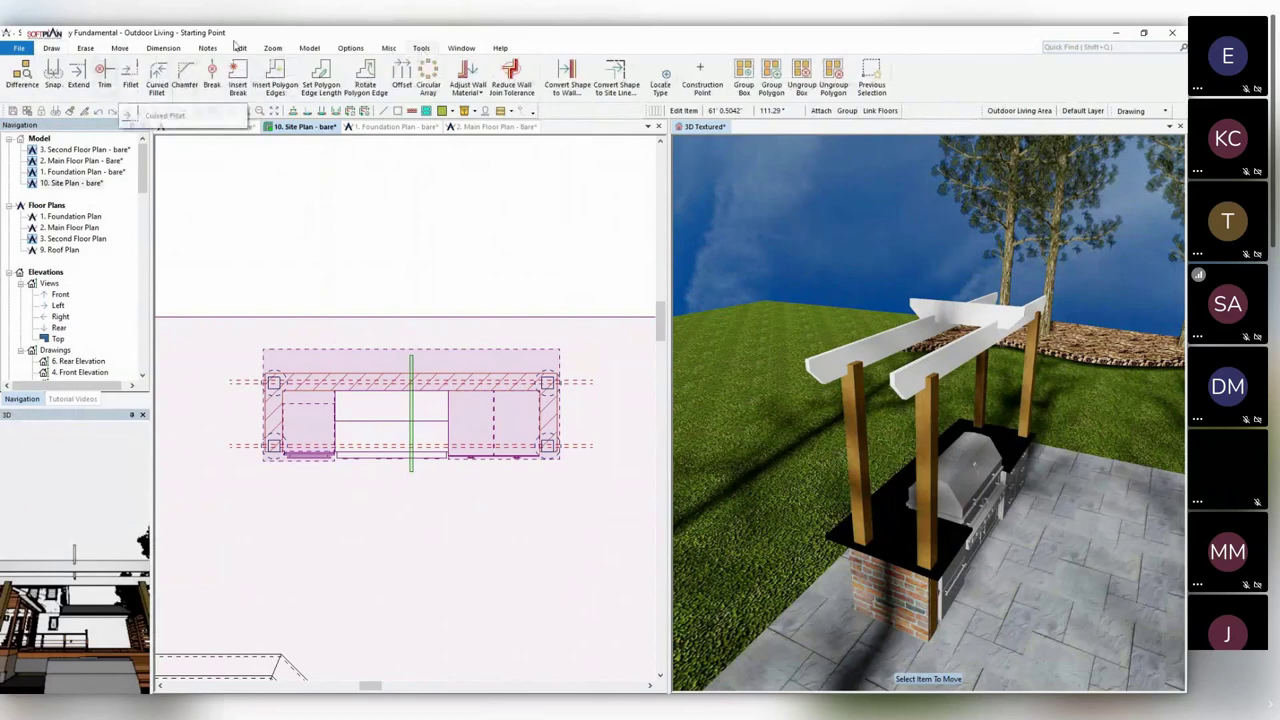
# Offset the deck joist at 12" spacing with 6 repeats to each side, spanning the full length of the pergola beams.
pyautogui.click(401, 75)
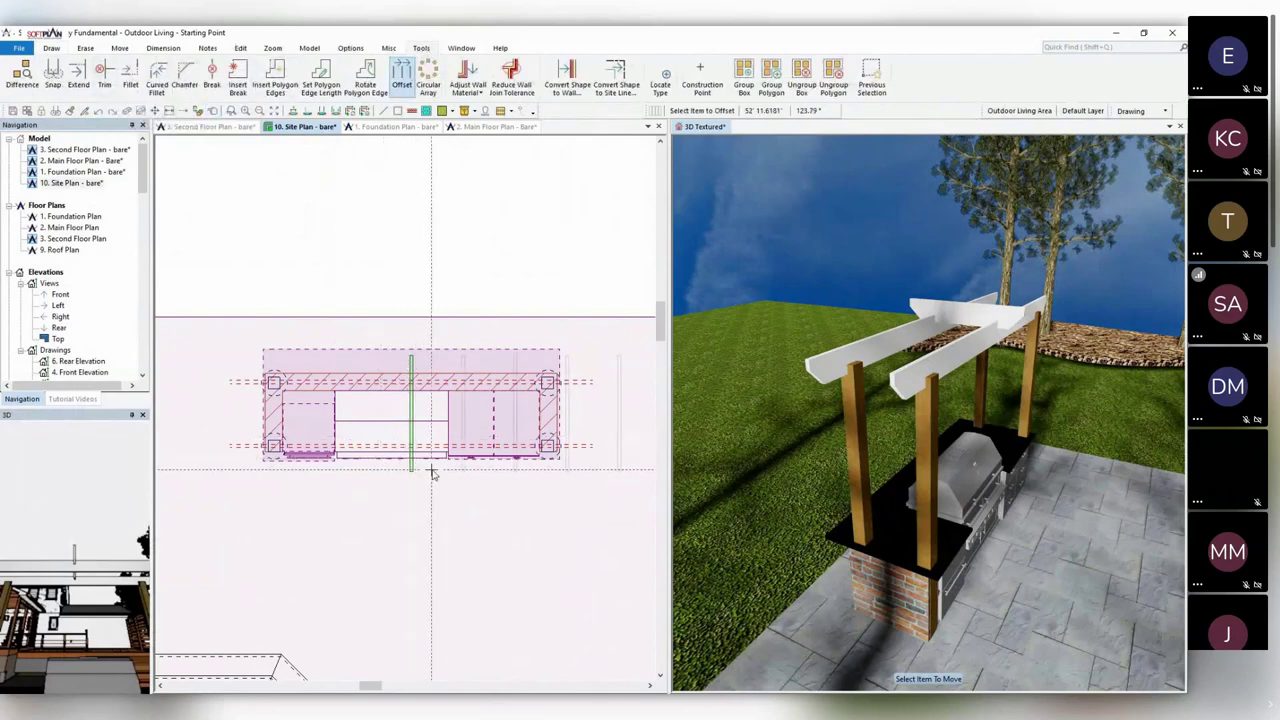
pyautogui.click(487, 479)
pyautogui.write('12.000"')
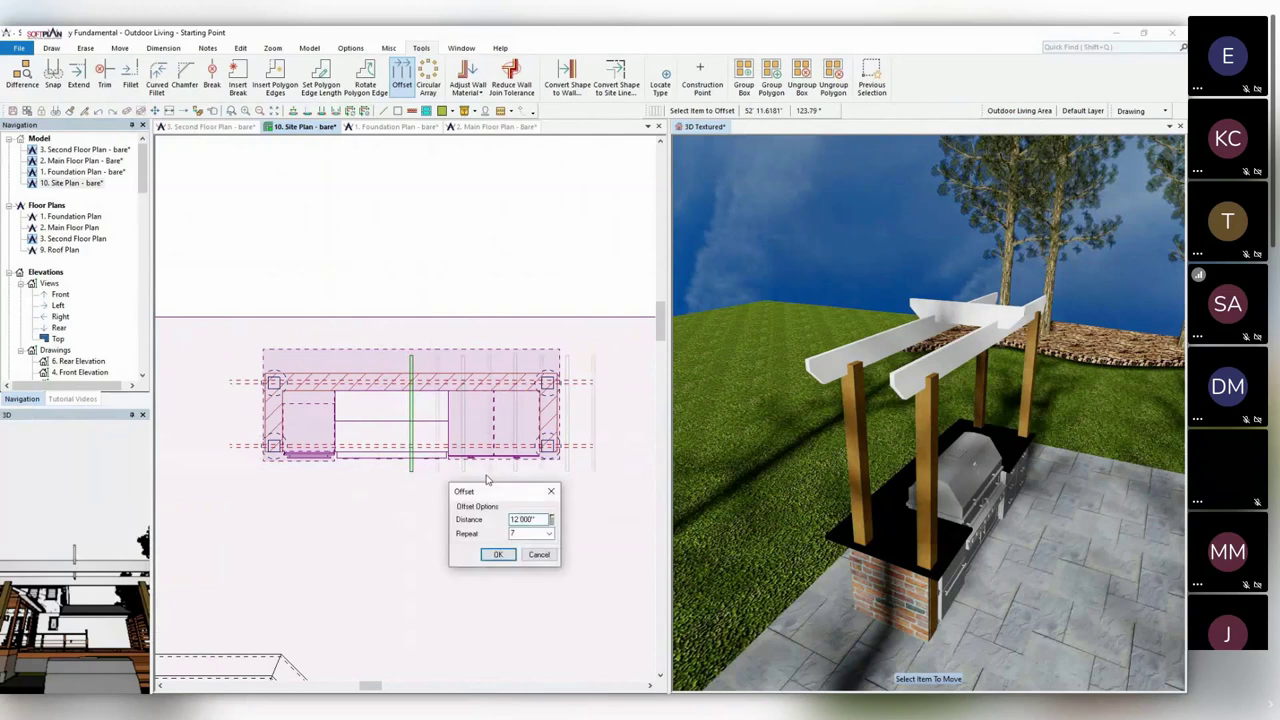
pyautogui.doubleClick(538, 534)
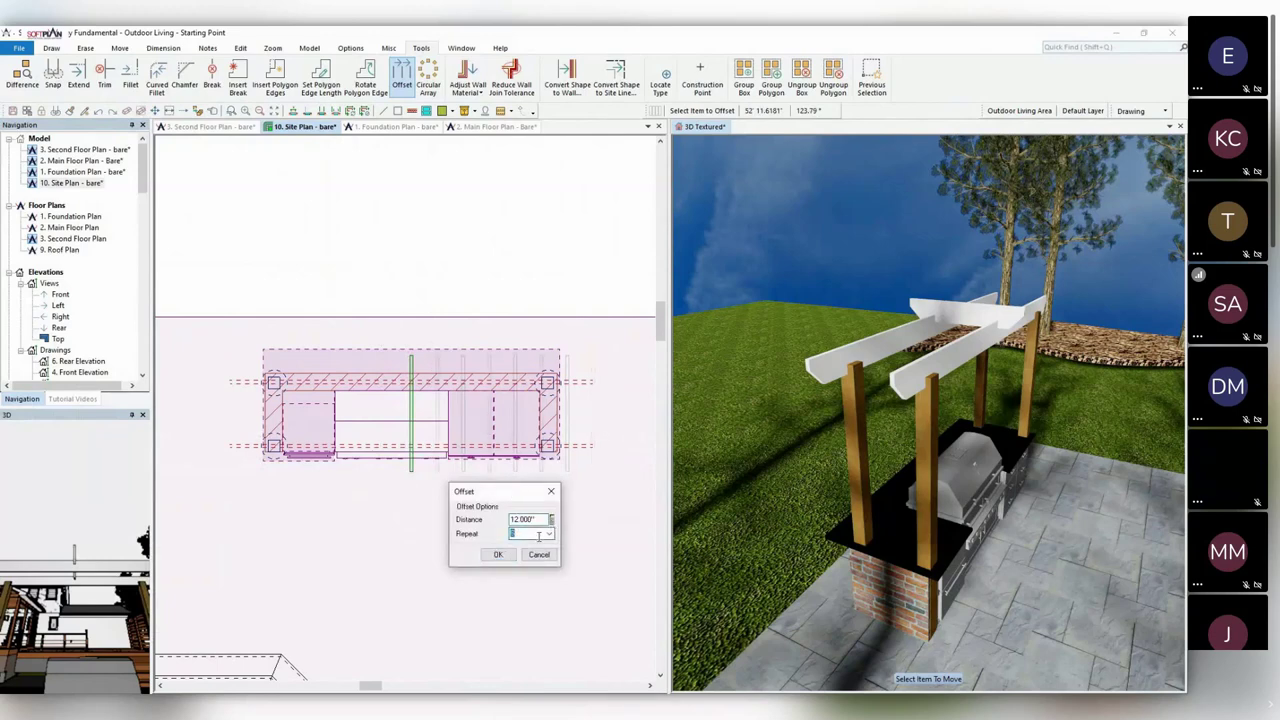
pyautogui.write('6')
pyautogui.click(500, 555)
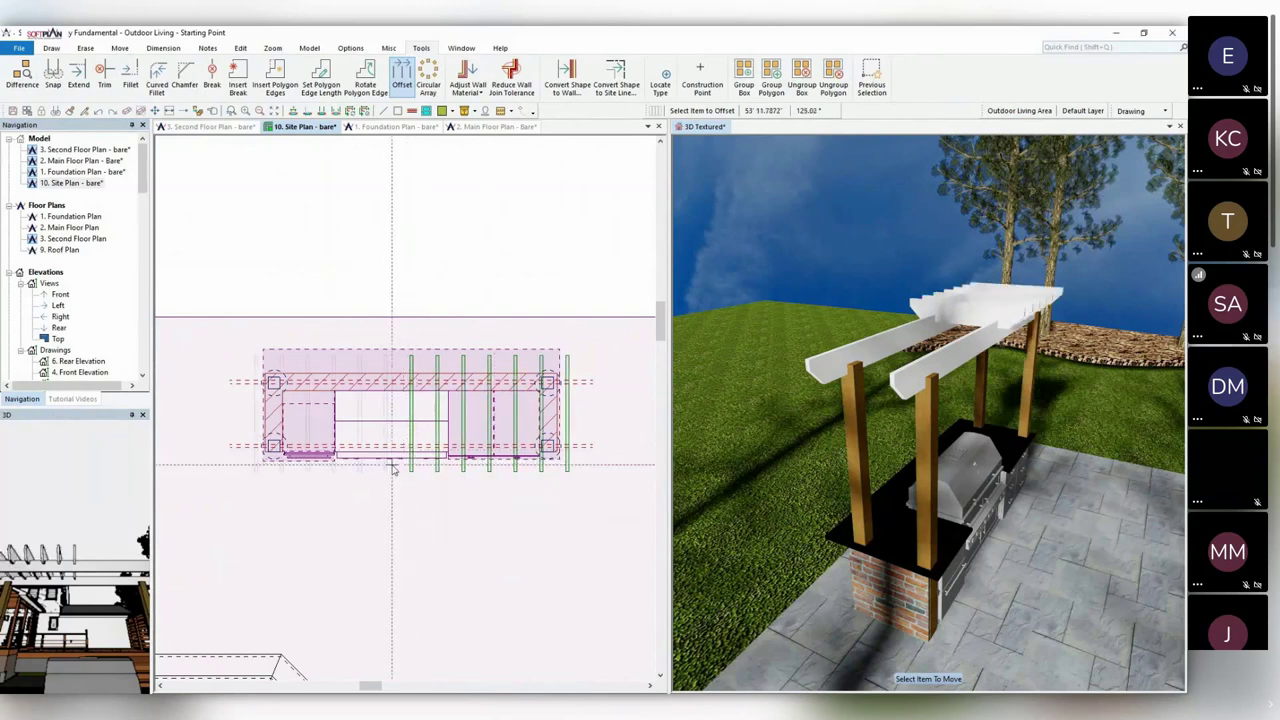
pyautogui.click(392, 468)
pyautogui.click(456, 553)
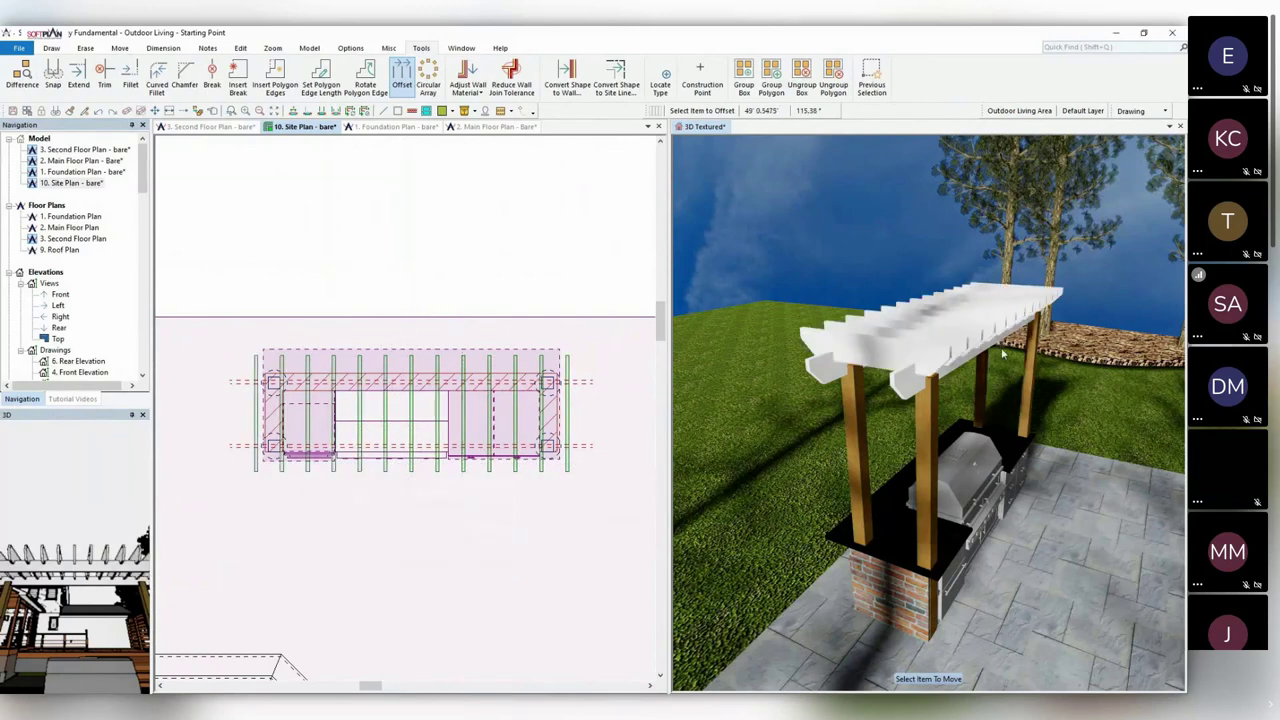
# Copy the white surface material of the pergola joists and paste it onto the wooden posts.
pyautogui.moveTo(1003, 352); pyautogui.dragTo(978, 338, button='middle')
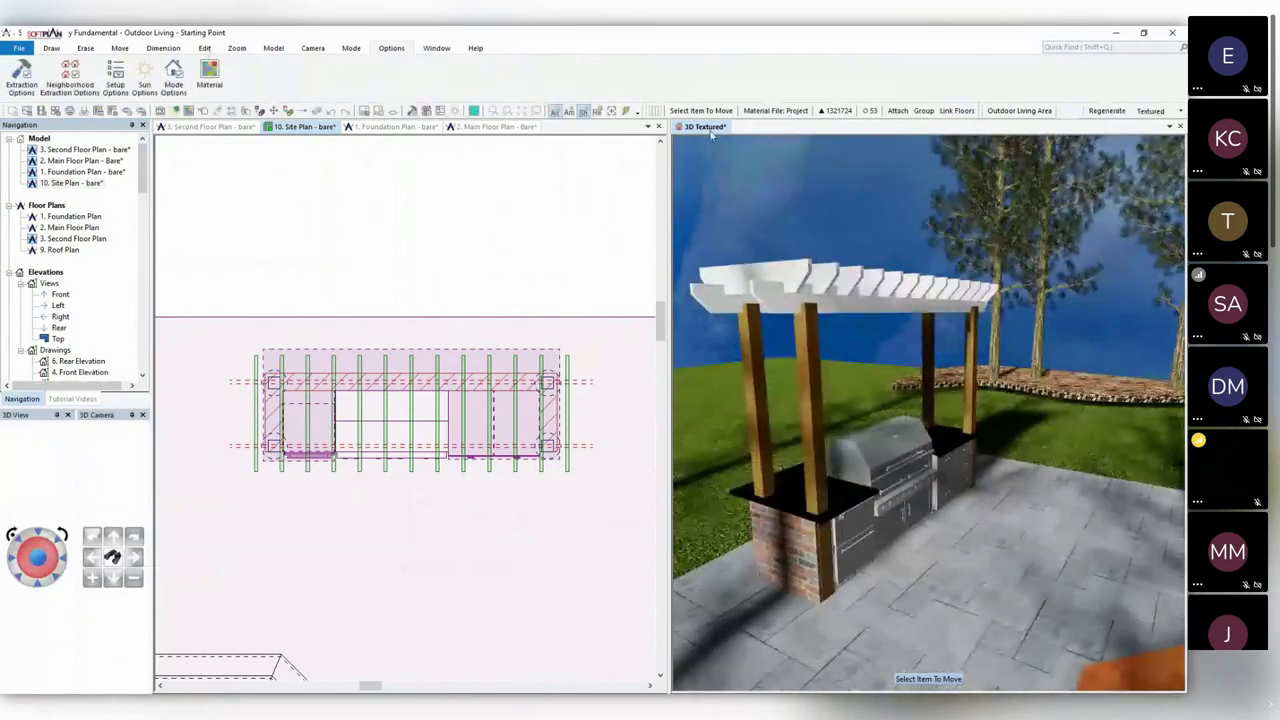
pyautogui.click(206, 49)
pyautogui.click(141, 74)
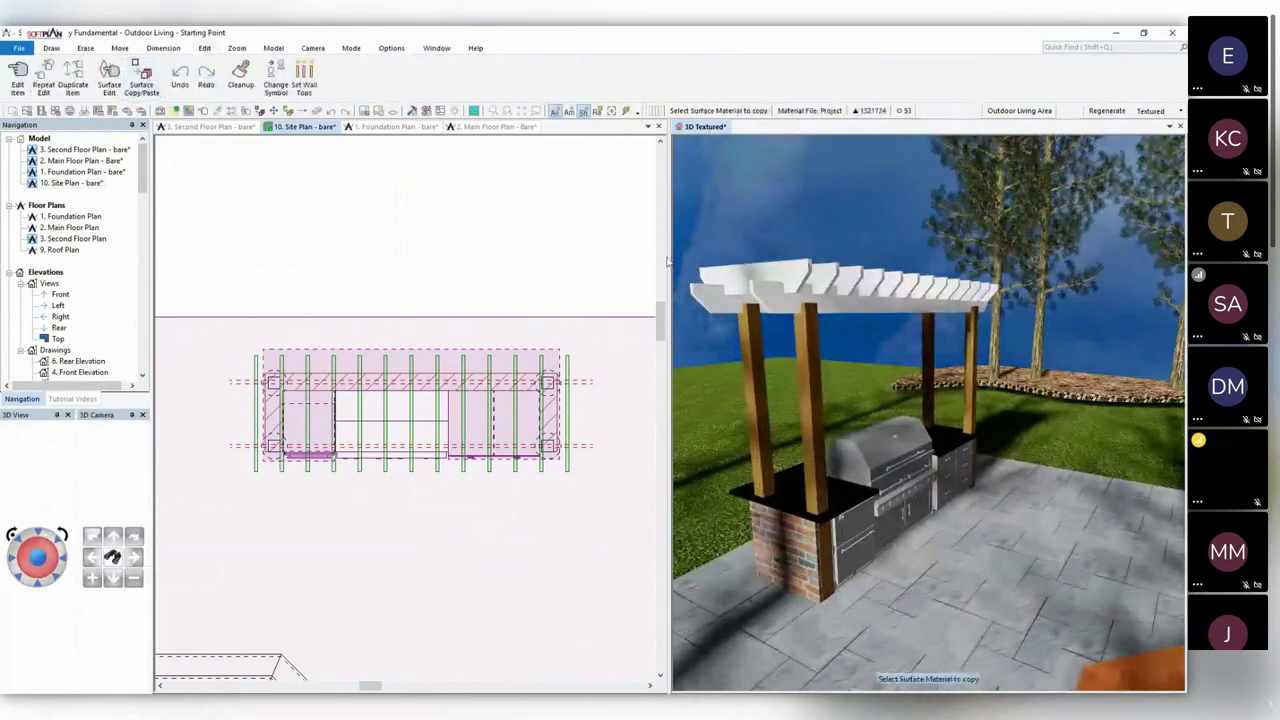
pyautogui.click(782, 275)
pyautogui.click(806, 318)
pyautogui.moveTo(909, 500); pyautogui.dragTo(968, 497, button='middle')
pyautogui.scroll(-5, 968, 497)
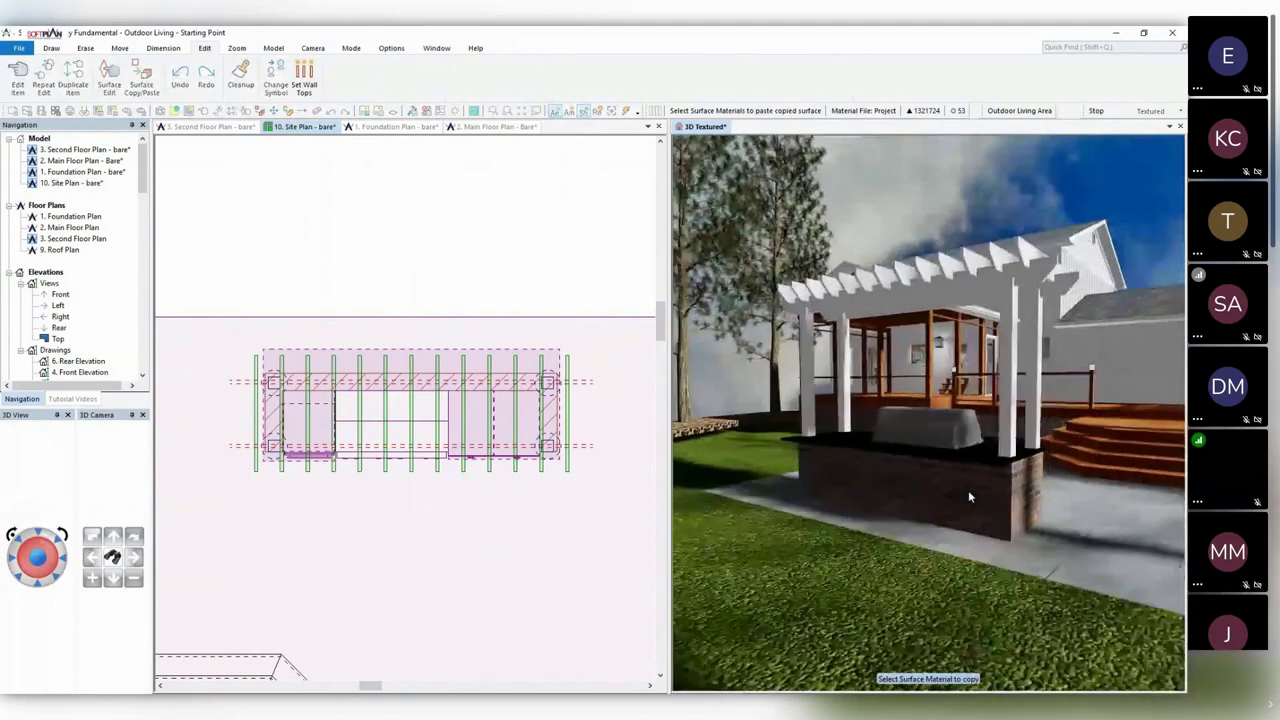
pyautogui.moveTo(972, 439); pyautogui.dragTo(898, 440, button='middle')
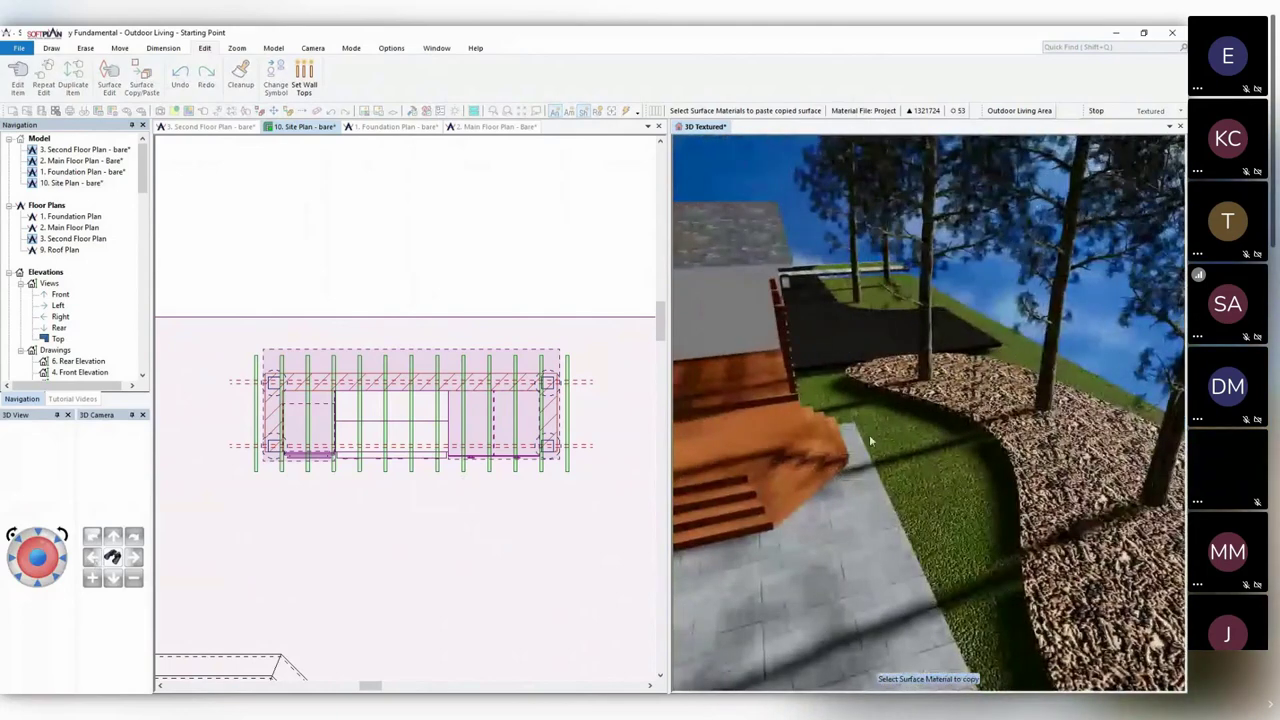
pyautogui.moveTo(881, 614); pyautogui.dragTo(914, 605, button='middle')
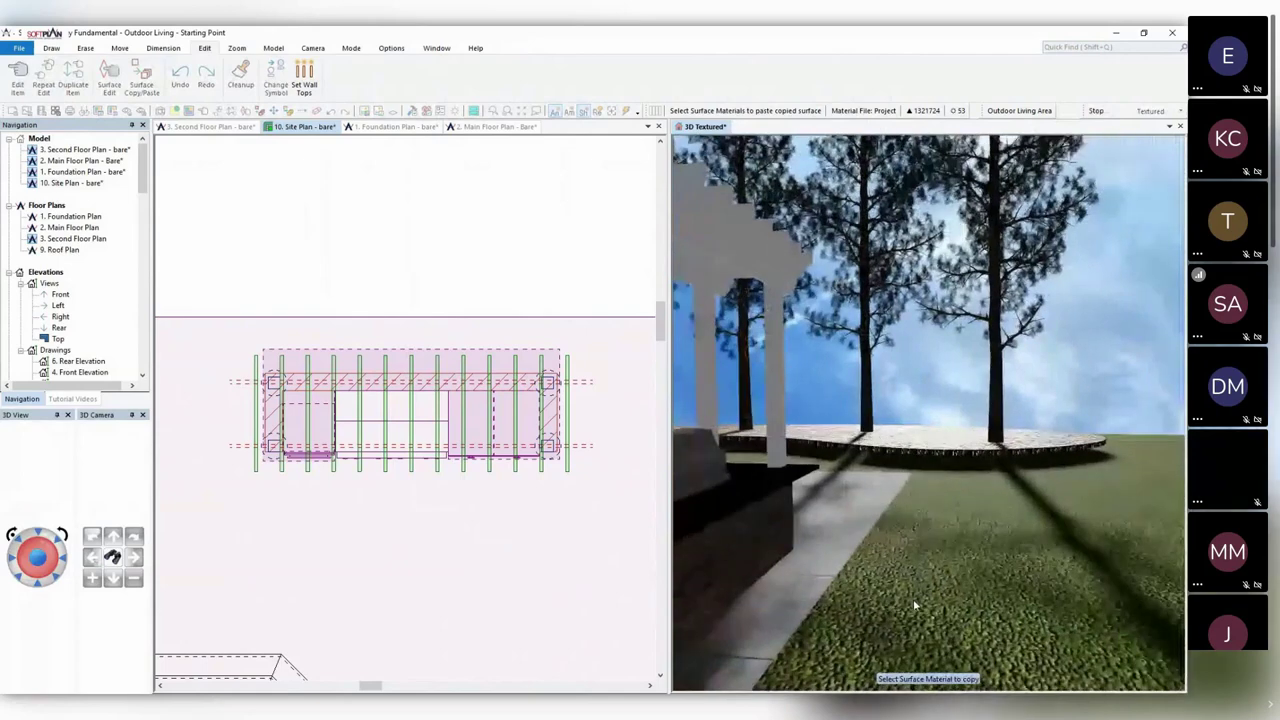
# Fit the planting bed to the ground and lower it slightly in the 3D view.
pyautogui.rightClick(952, 422)
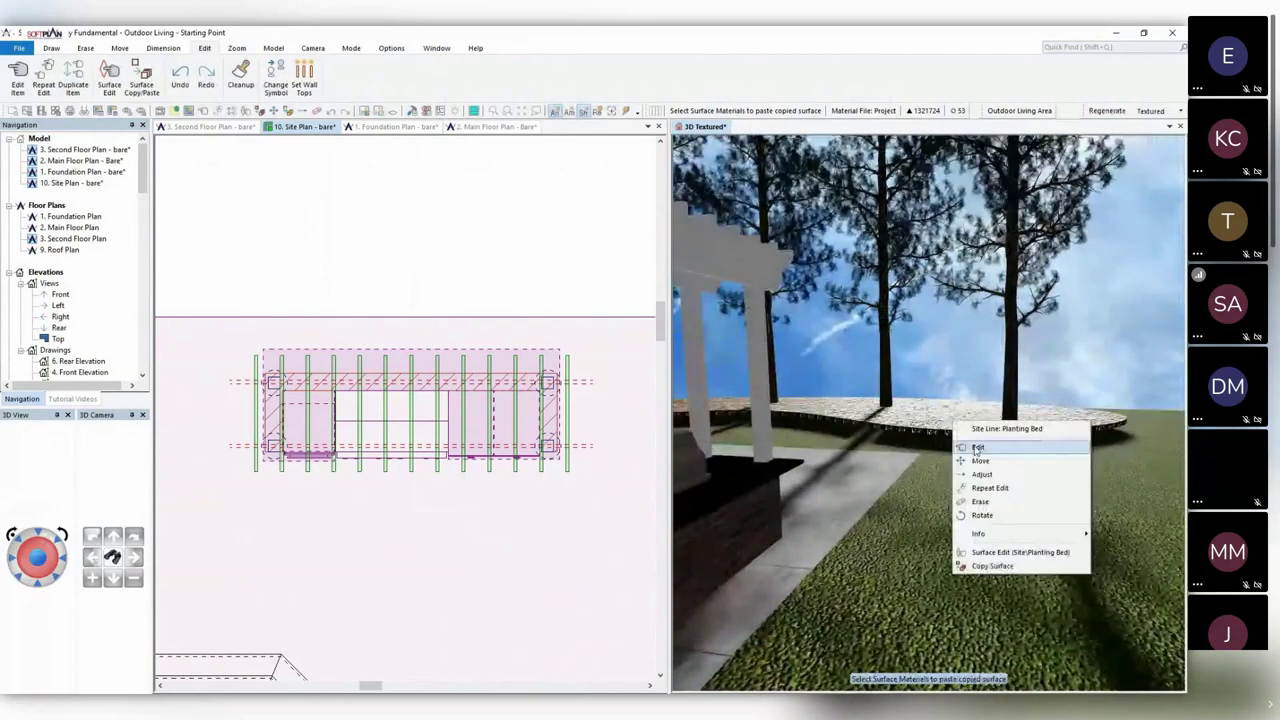
pyautogui.click(975, 447)
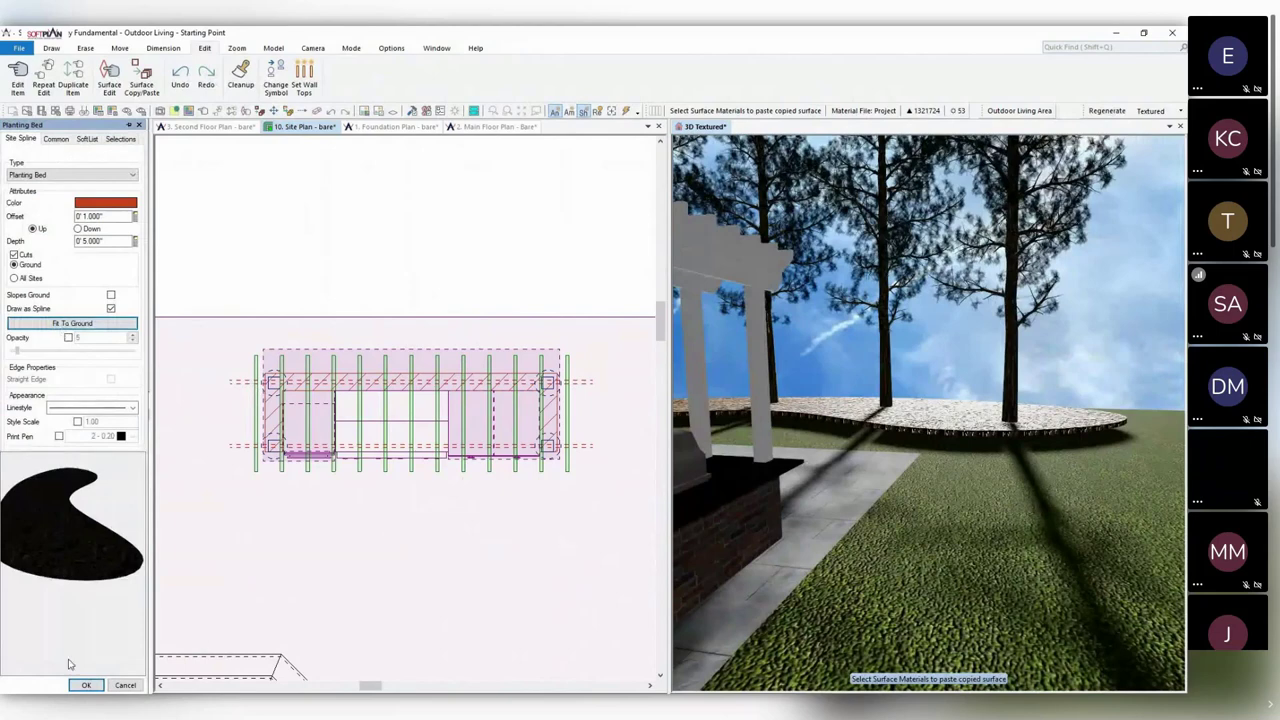
pyautogui.click(86, 685)
pyautogui.moveTo(1030, 569); pyautogui.dragTo(1163, 386)
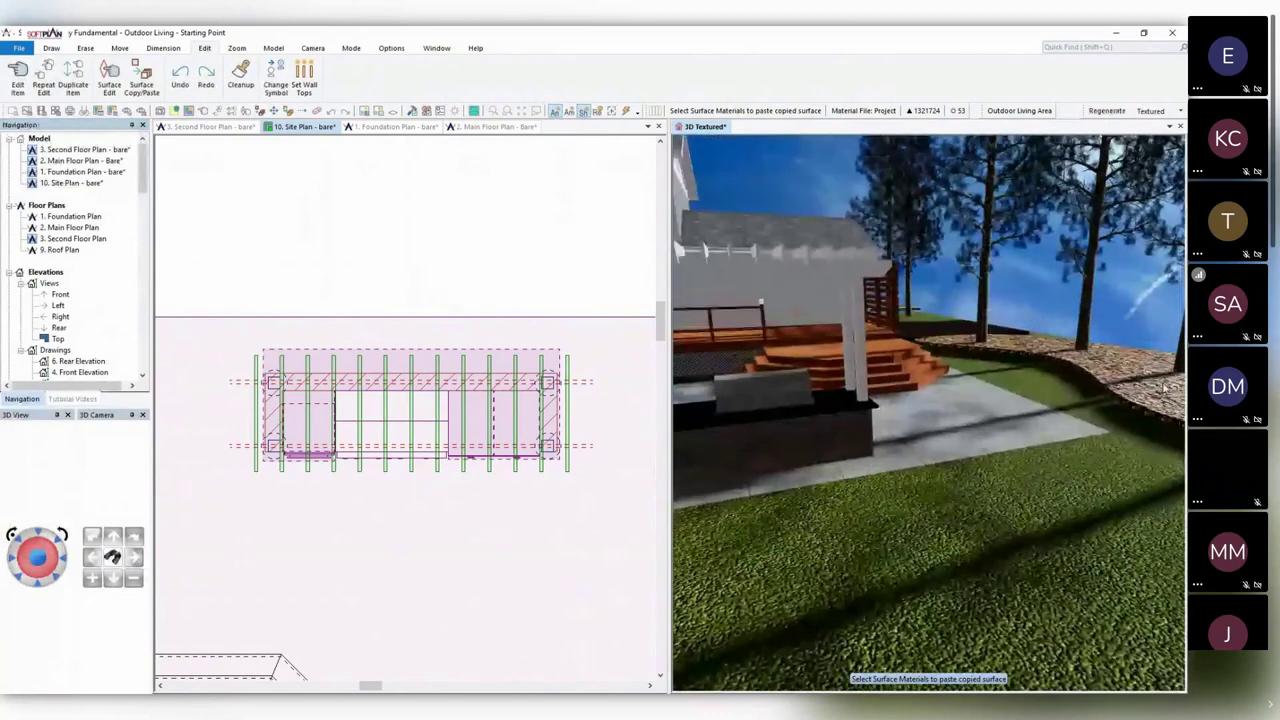
pyautogui.press('Escape')
pyautogui.click(1156, 410)
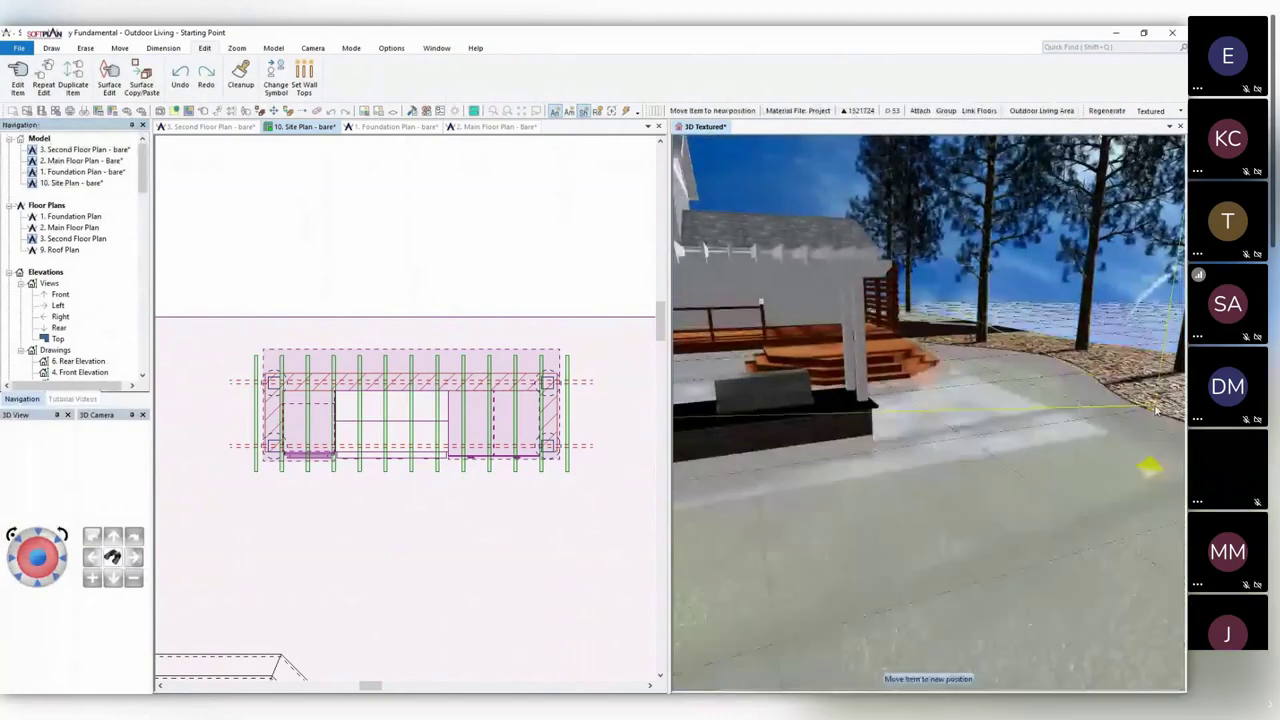
pyautogui.click(1155, 415)
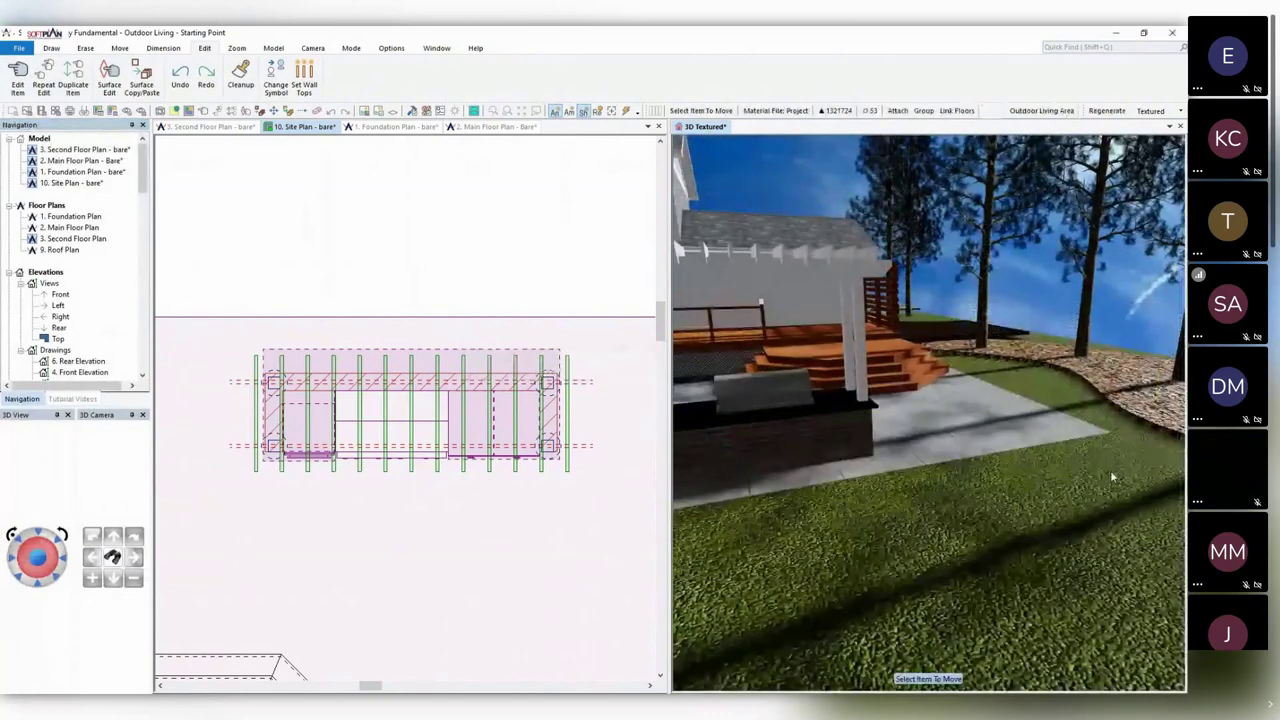
pyautogui.moveTo(1110, 470); pyautogui.dragTo(1011, 480)
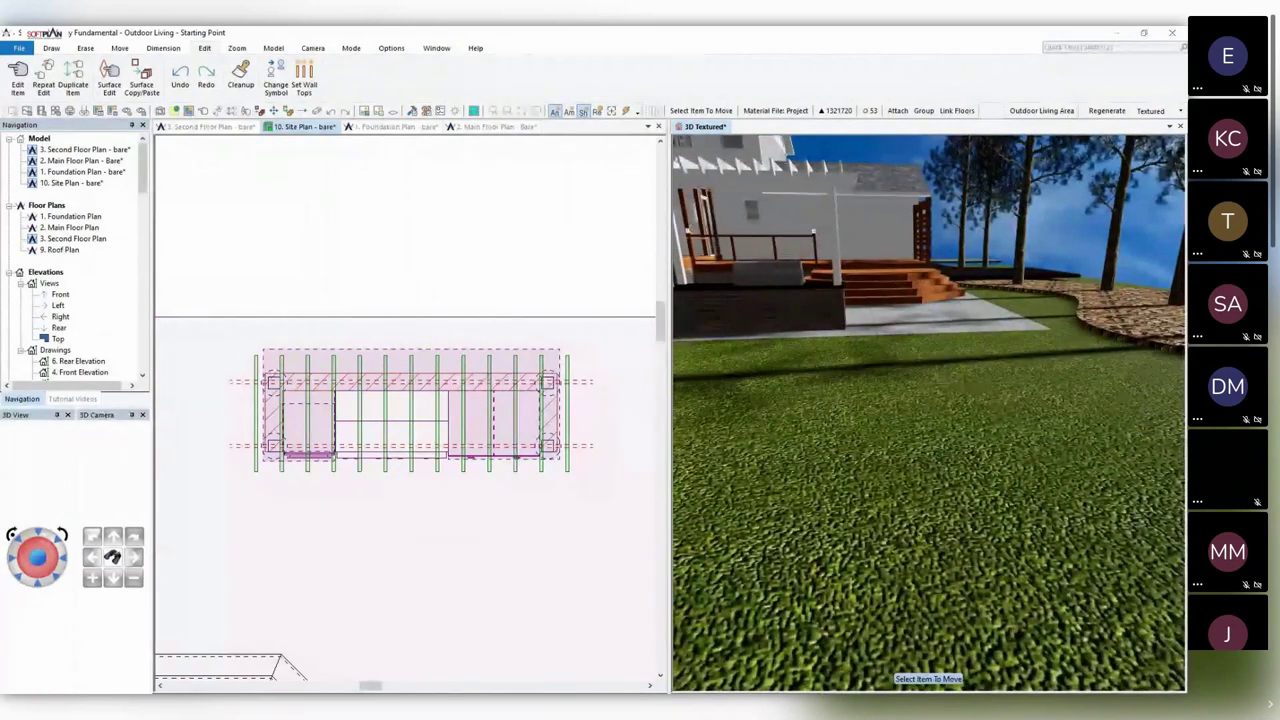
# Switch to the browser's 3D Warehouse results for wexford, view the Wexford Fire Pit's download formats, and return to SoftPlan.
pyautogui.moveTo(1073, 100); pyautogui.dragTo(876, 82)
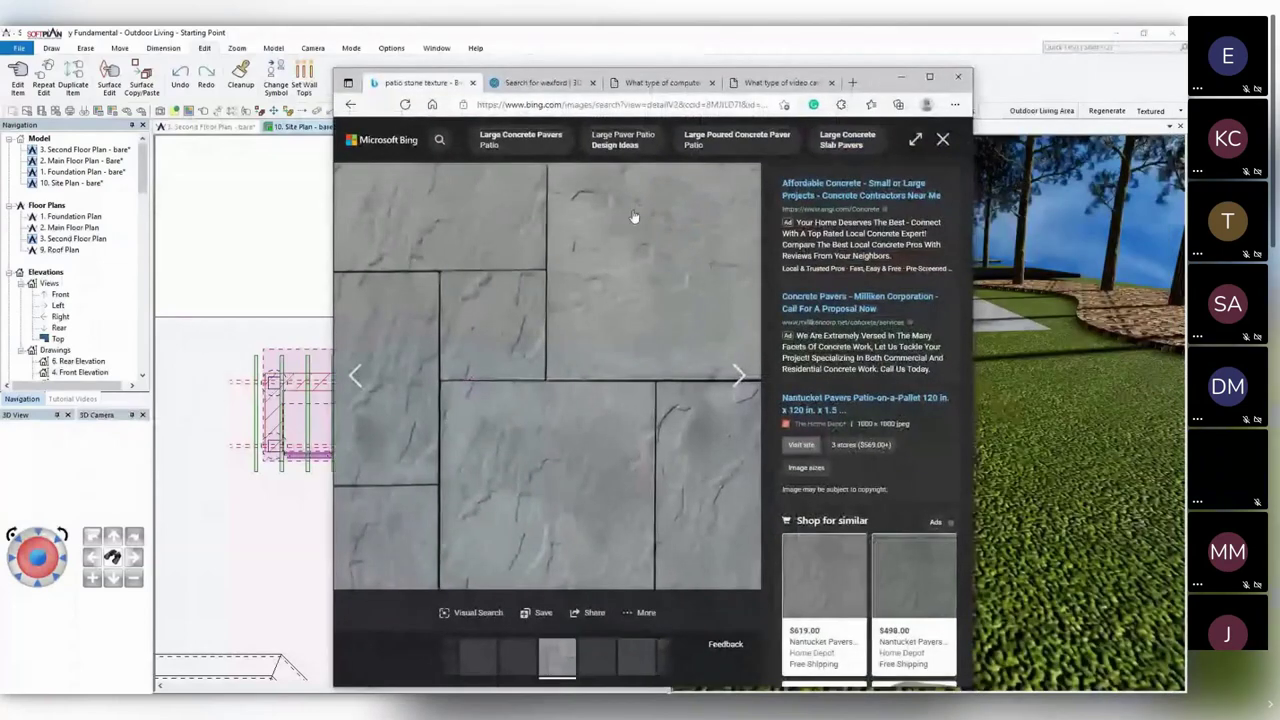
pyautogui.click(540, 82)
pyautogui.moveTo(876, 86); pyautogui.dragTo(811, 58)
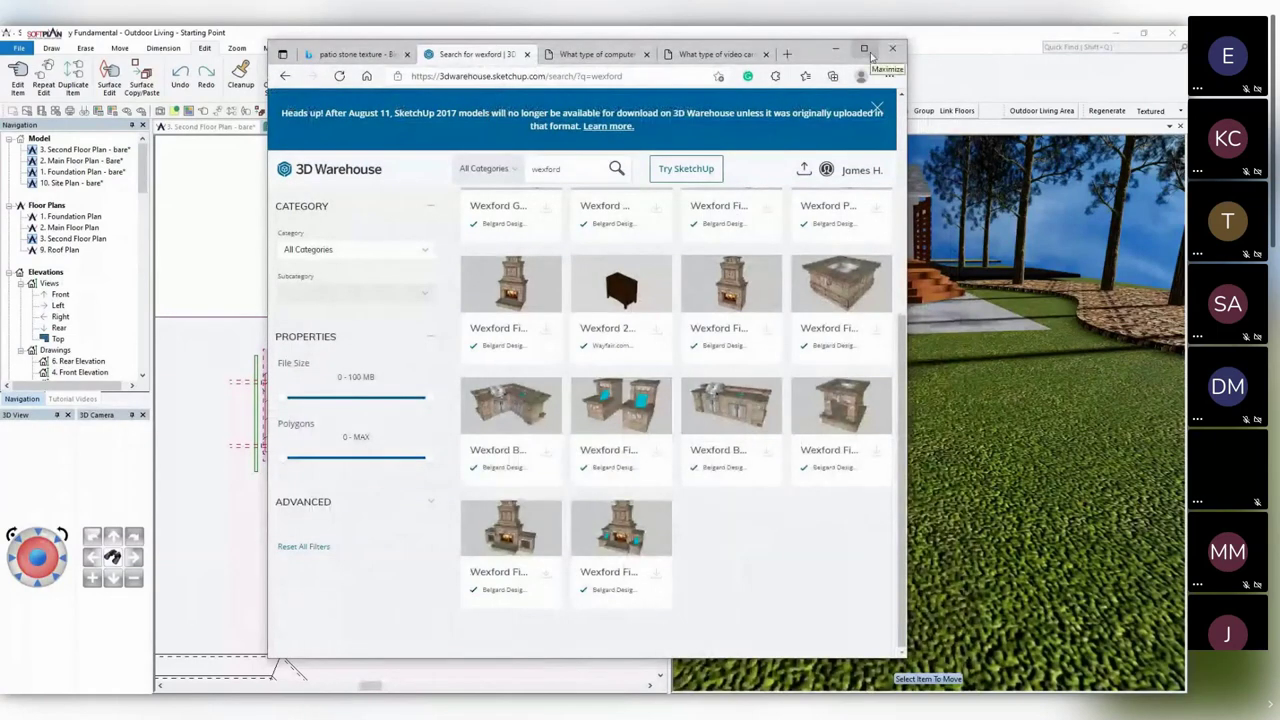
pyautogui.click(858, 170)
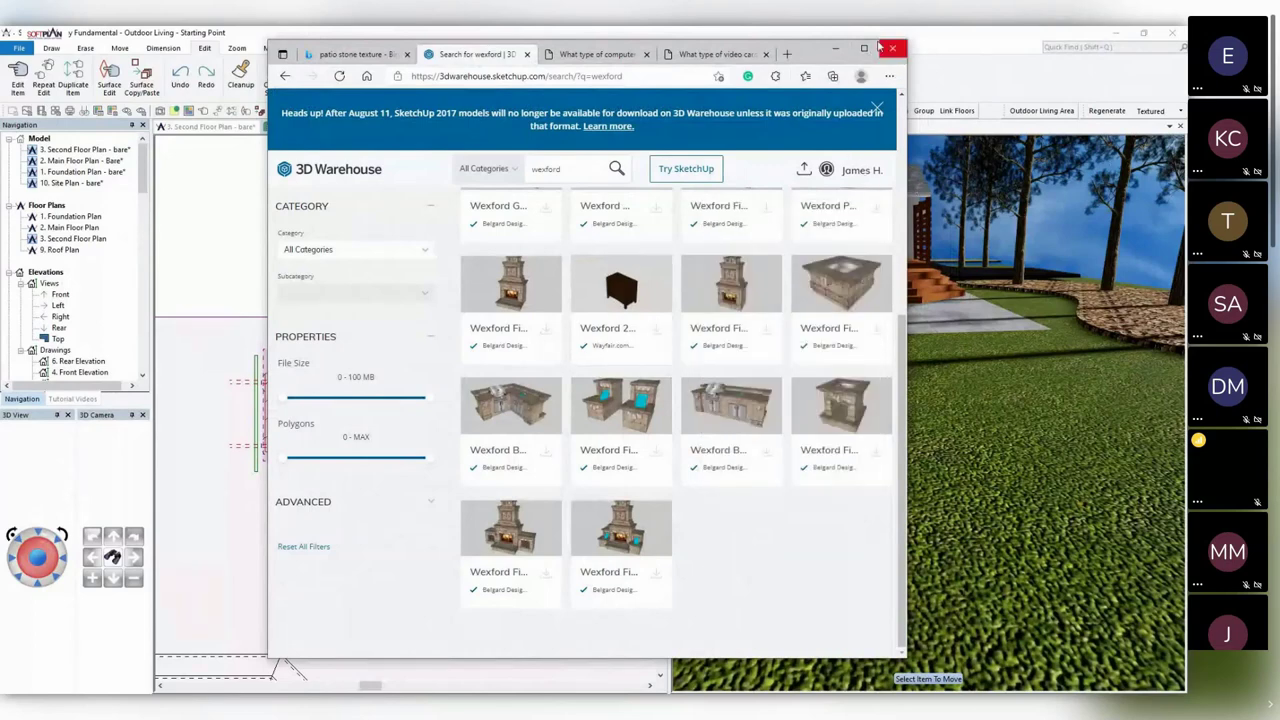
pyautogui.click(864, 48)
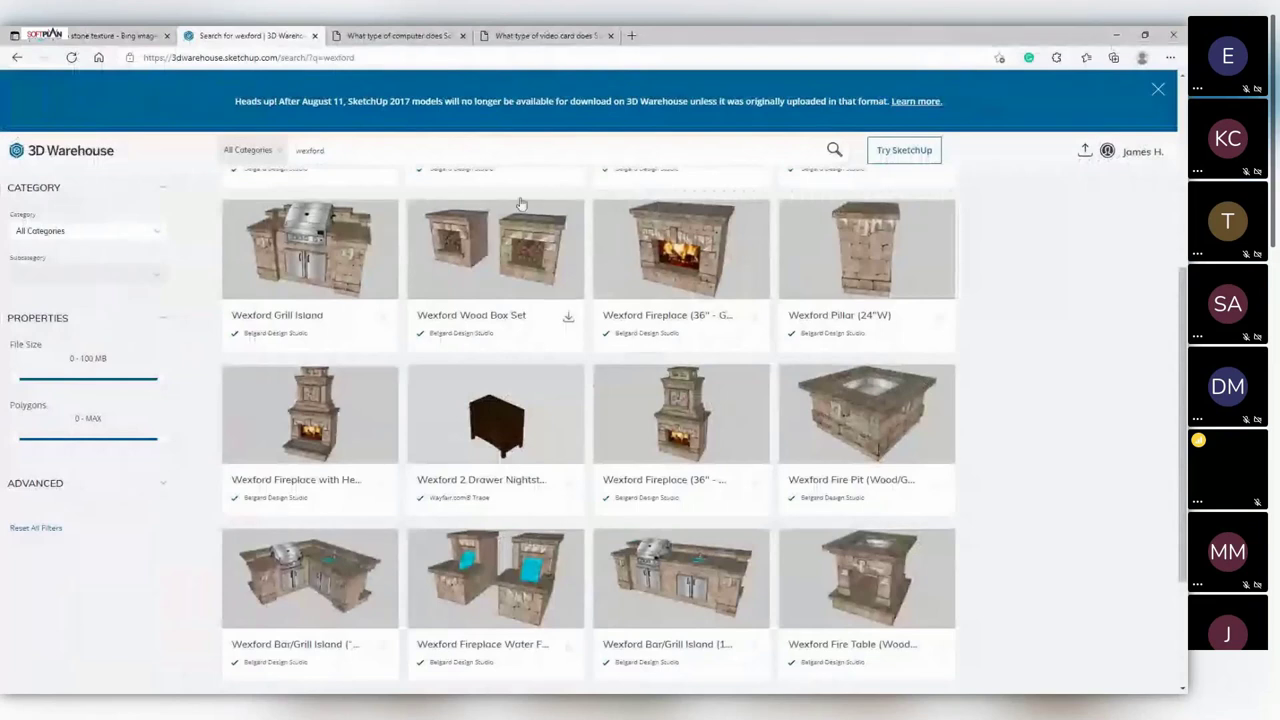
pyautogui.click(361, 158)
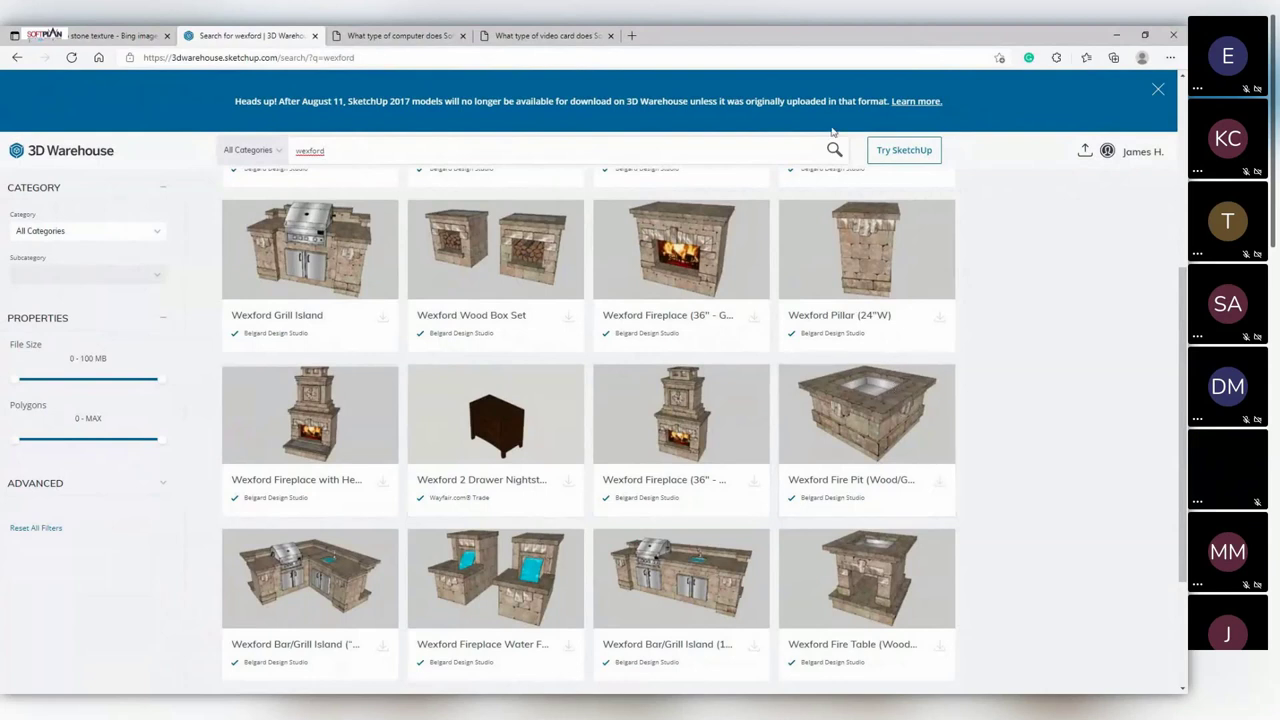
pyautogui.click(937, 484)
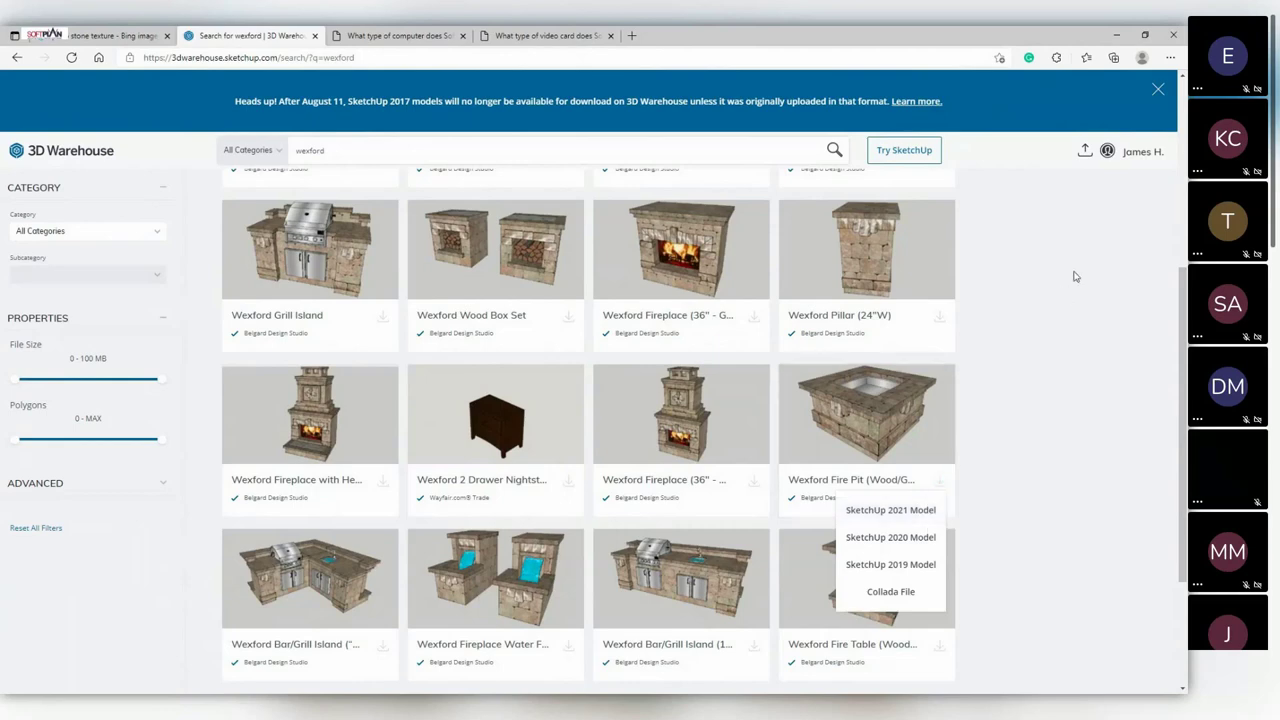
pyautogui.moveTo(880, 41); pyautogui.dragTo(1279, 42)
# Open the System Library configuration for symbols and select the Outdoor Furniture library.
pyautogui.scroll(-3, 386, 297)
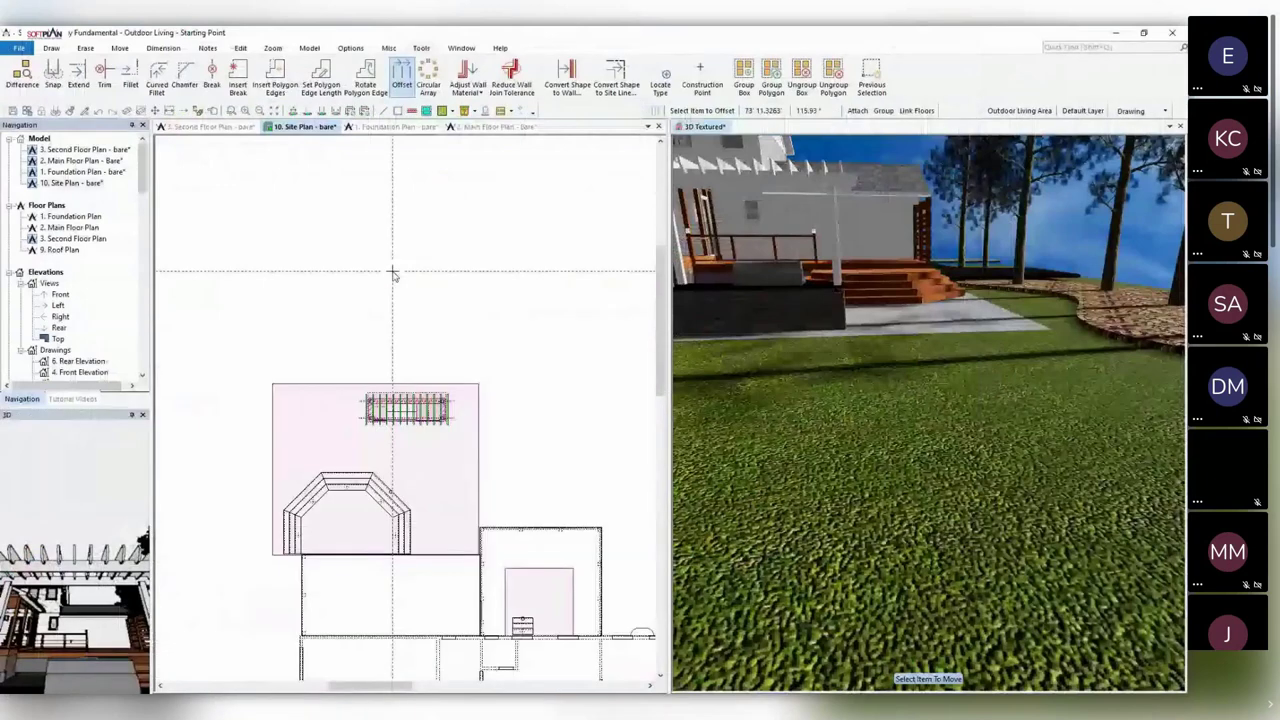
pyautogui.click(18, 47)
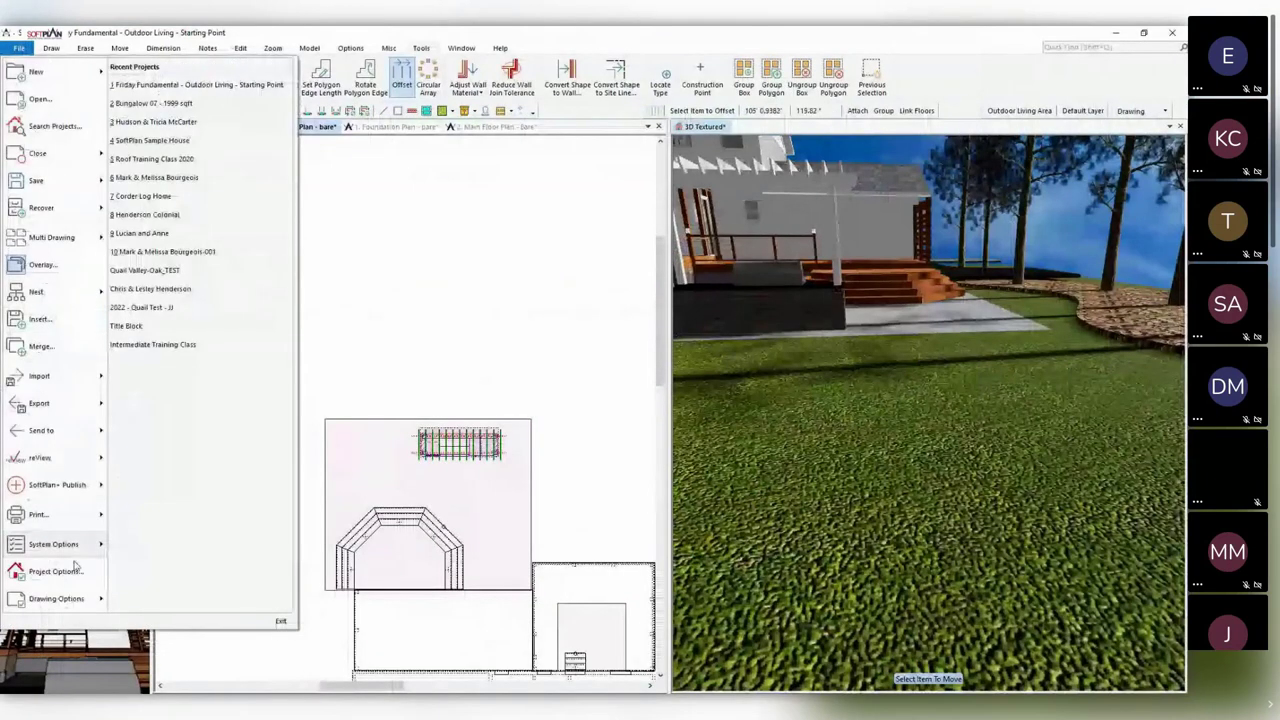
pyautogui.moveTo(60, 544)
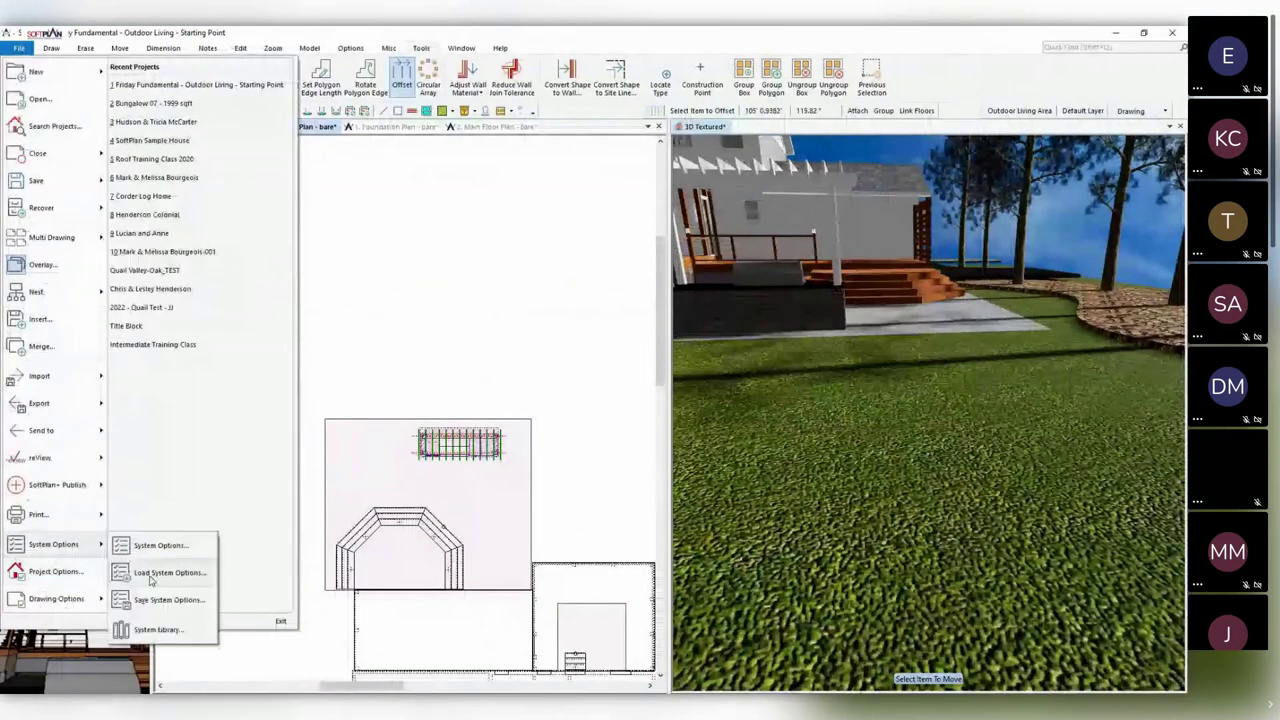
pyautogui.click(160, 629)
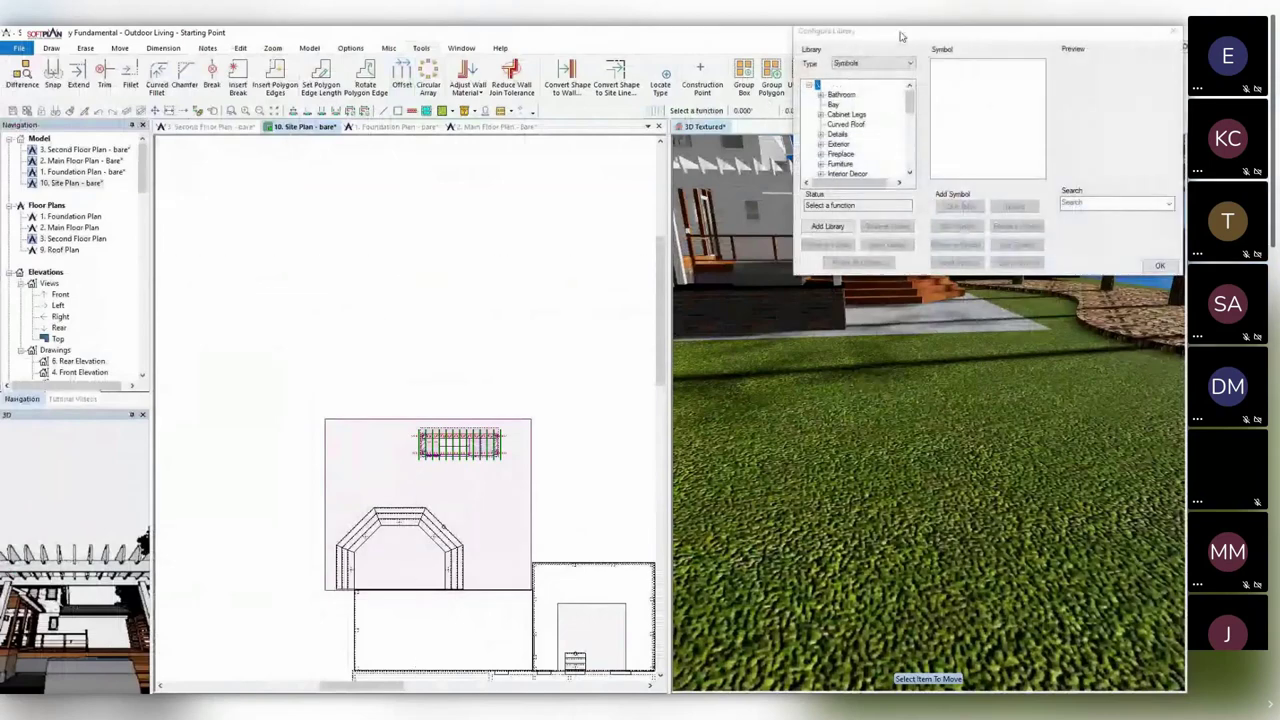
pyautogui.moveTo(353, 288); pyautogui.dragTo(354, 310)
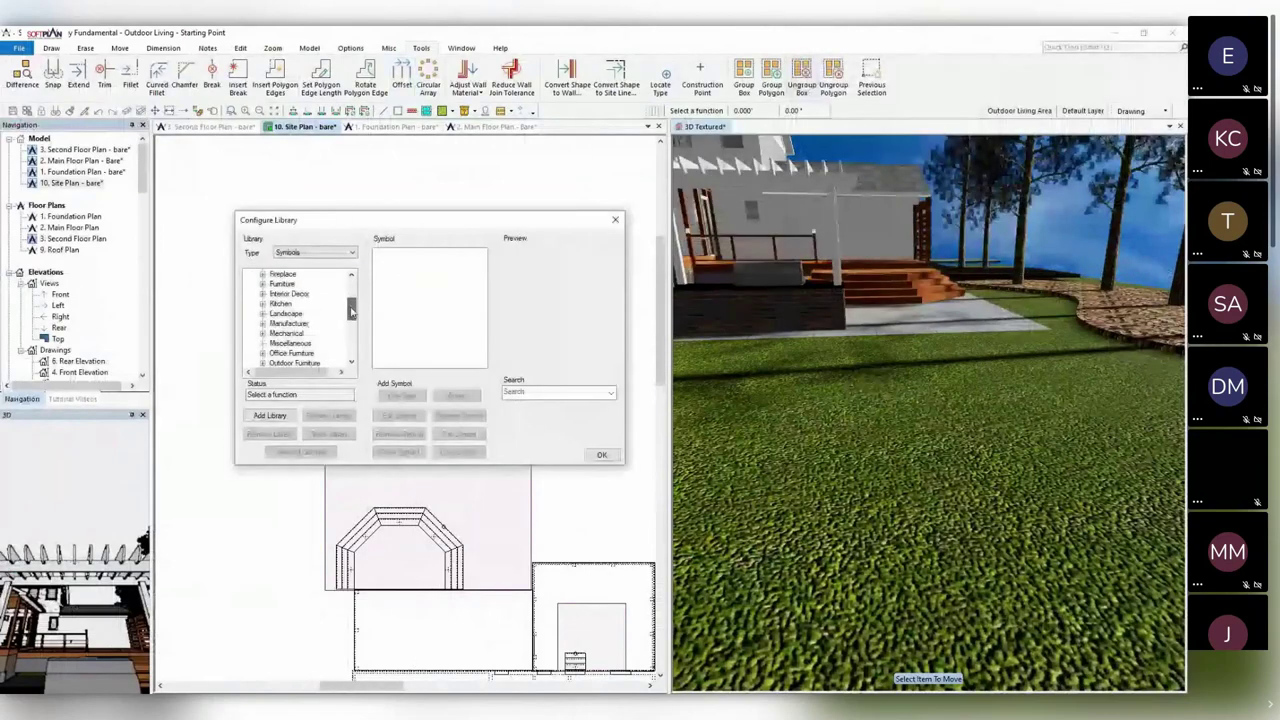
pyautogui.click(291, 353)
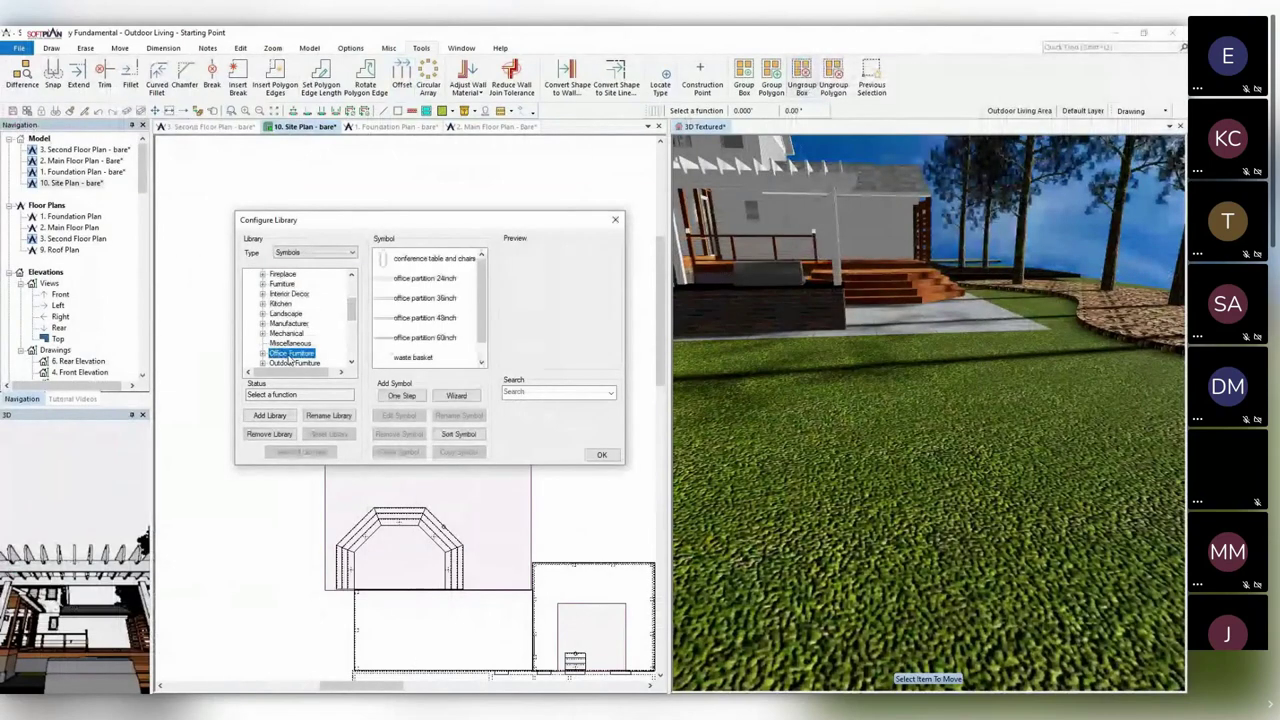
pyautogui.click(292, 362)
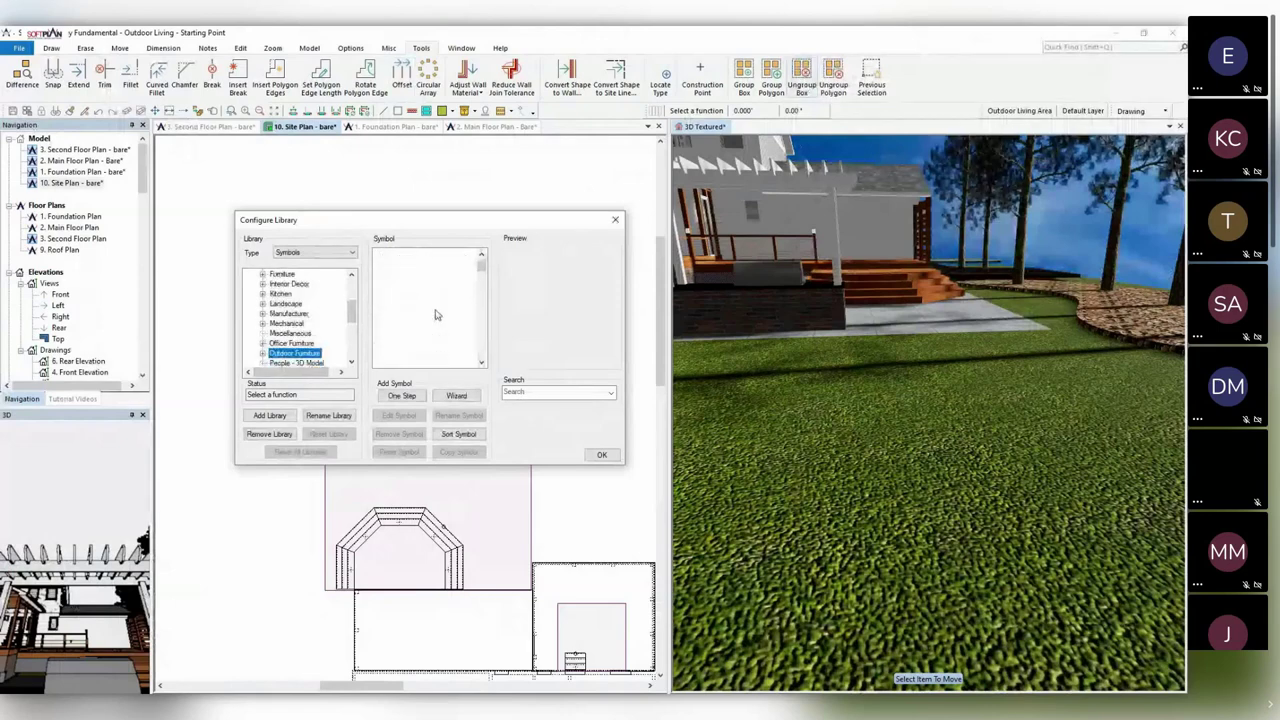
# Start a new Outdoor Furniture symbol with the wizard, named Wexford Fire Pit, without an on-screen plan view symbol.
pyautogui.click(450, 396)
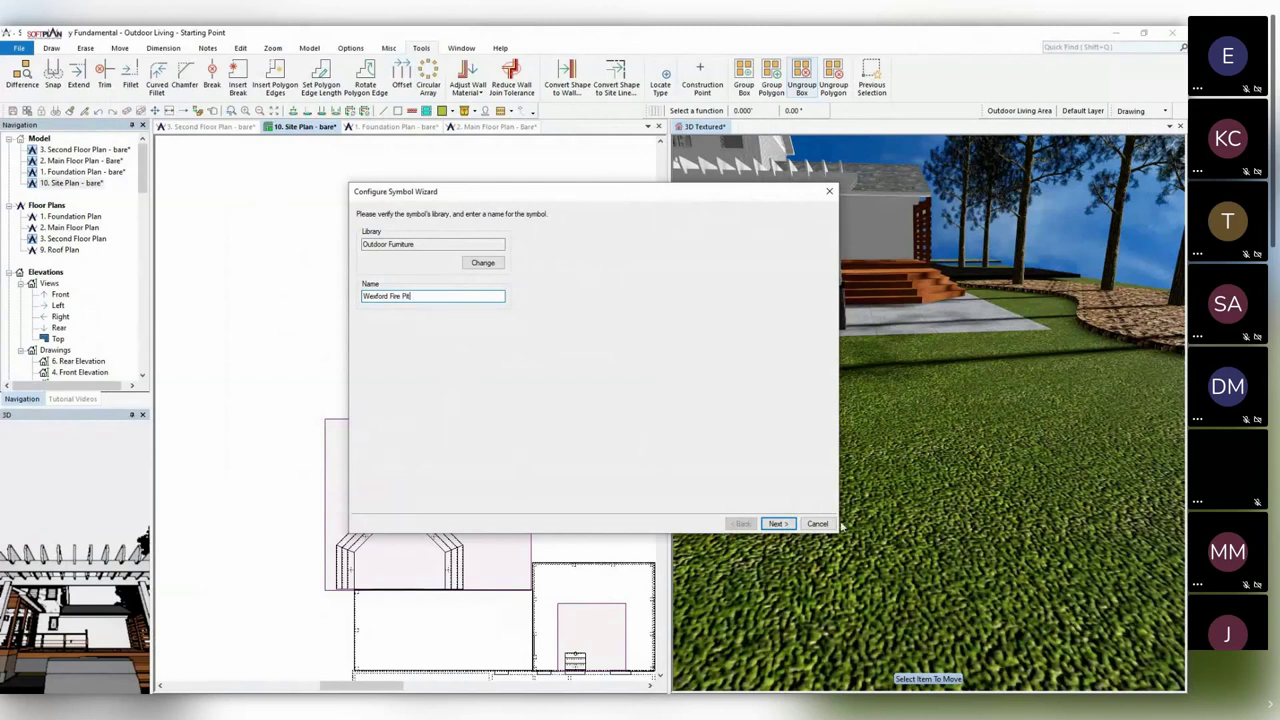
pyautogui.click(777, 523)
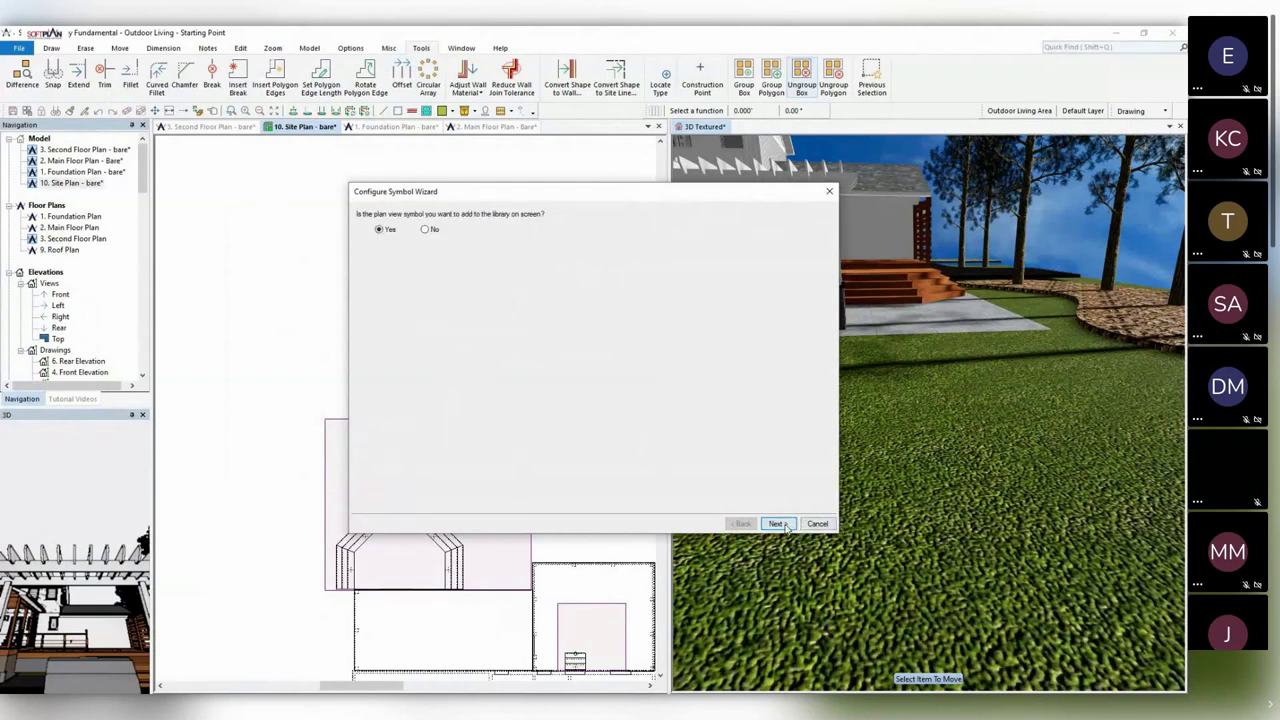
pyautogui.click(431, 234)
pyautogui.click(777, 523)
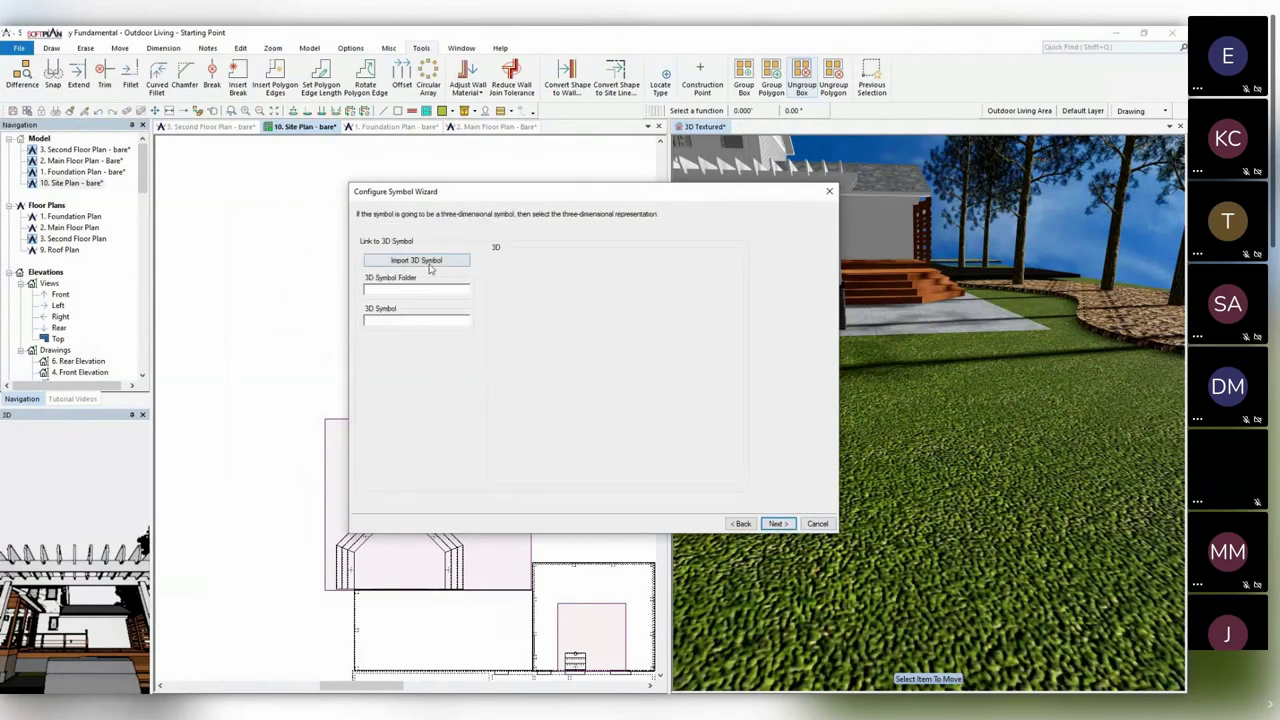
# Choose Wexford+Fire+Pit (1).skp from the Desktop as the 3D symbol to import.
pyautogui.click(416, 260)
pyautogui.click(560, 335)
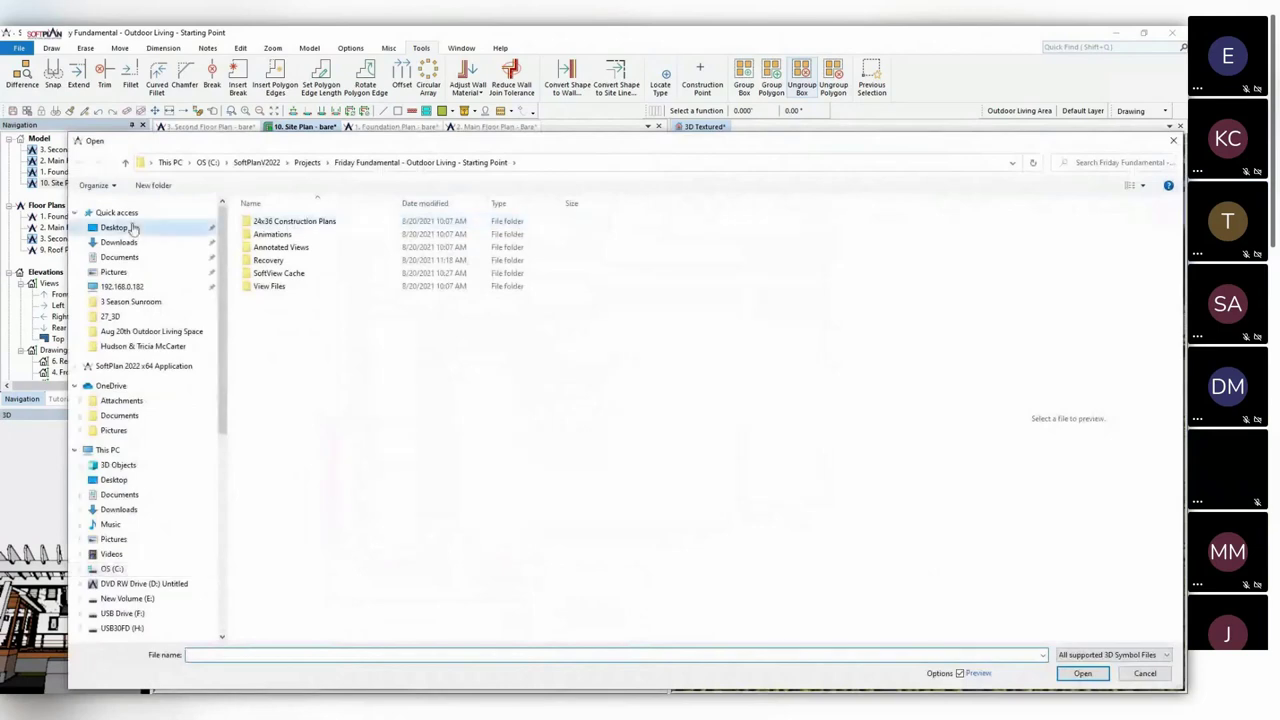
pyautogui.click(140, 228)
pyautogui.click(308, 230)
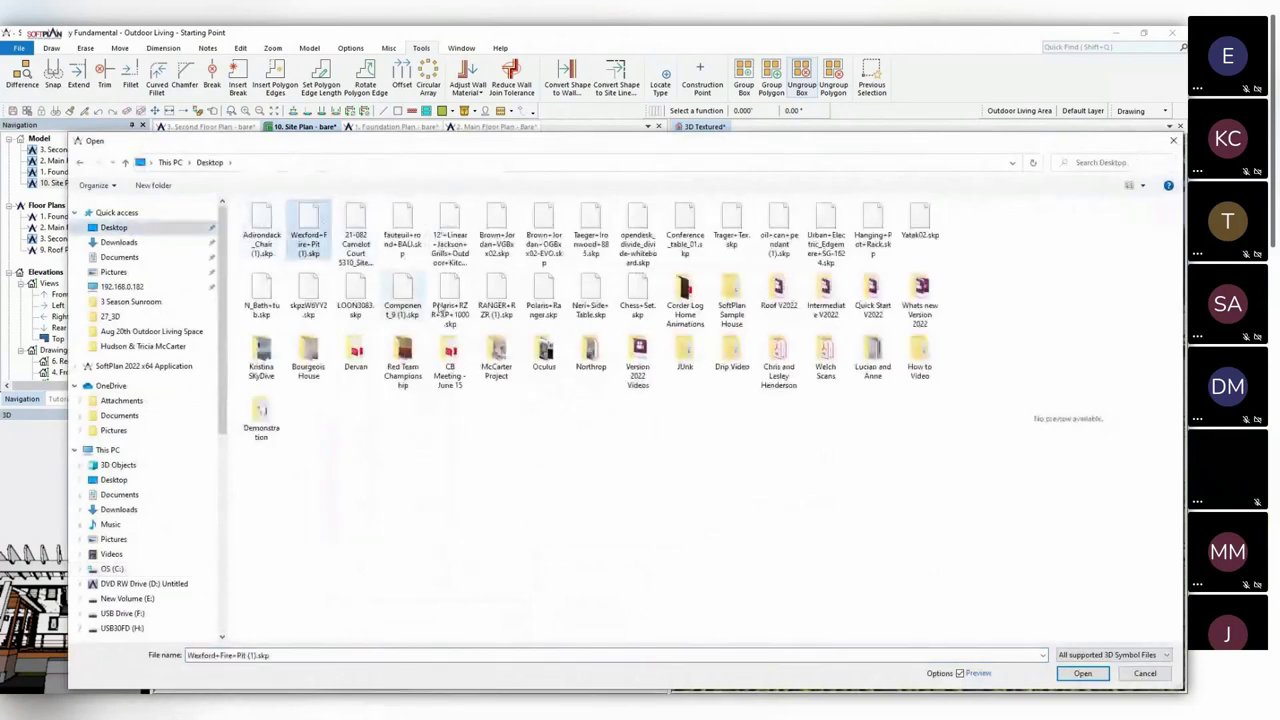
pyautogui.click(1083, 673)
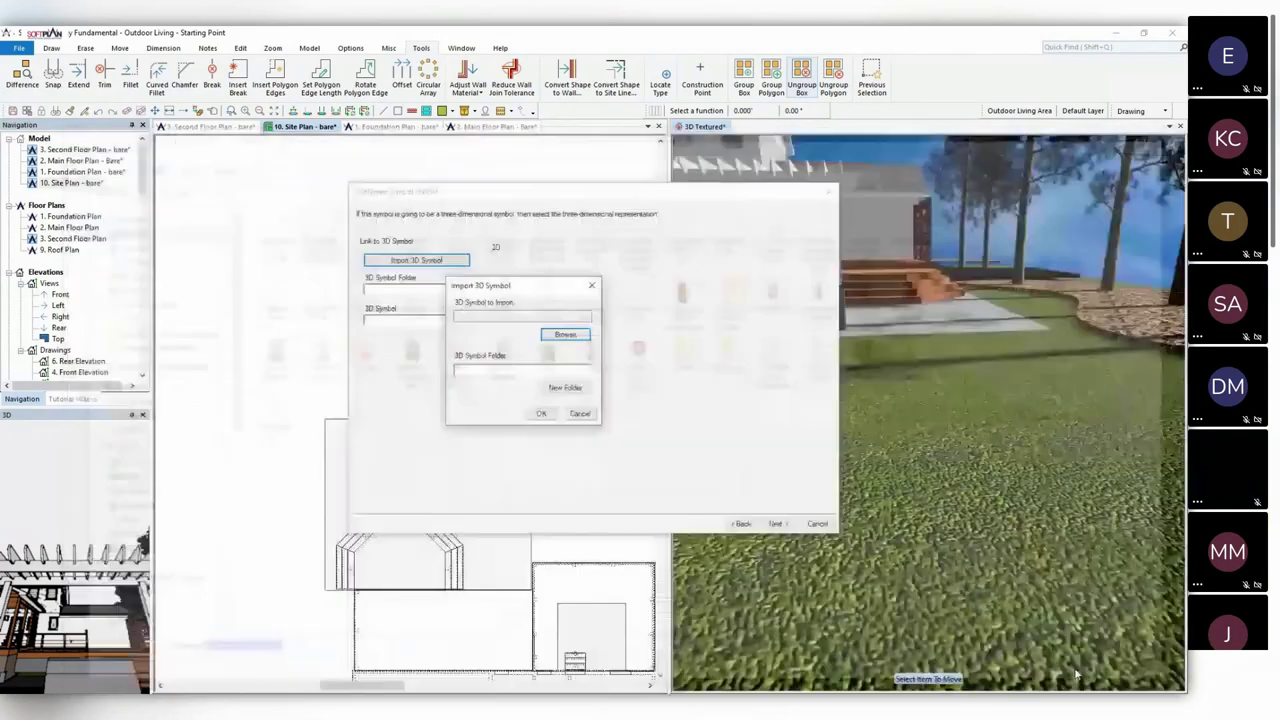
# Assign the Outdoor Furniture library as the 3D symbol folder and import the fire pit into it.
pyautogui.click(570, 390)
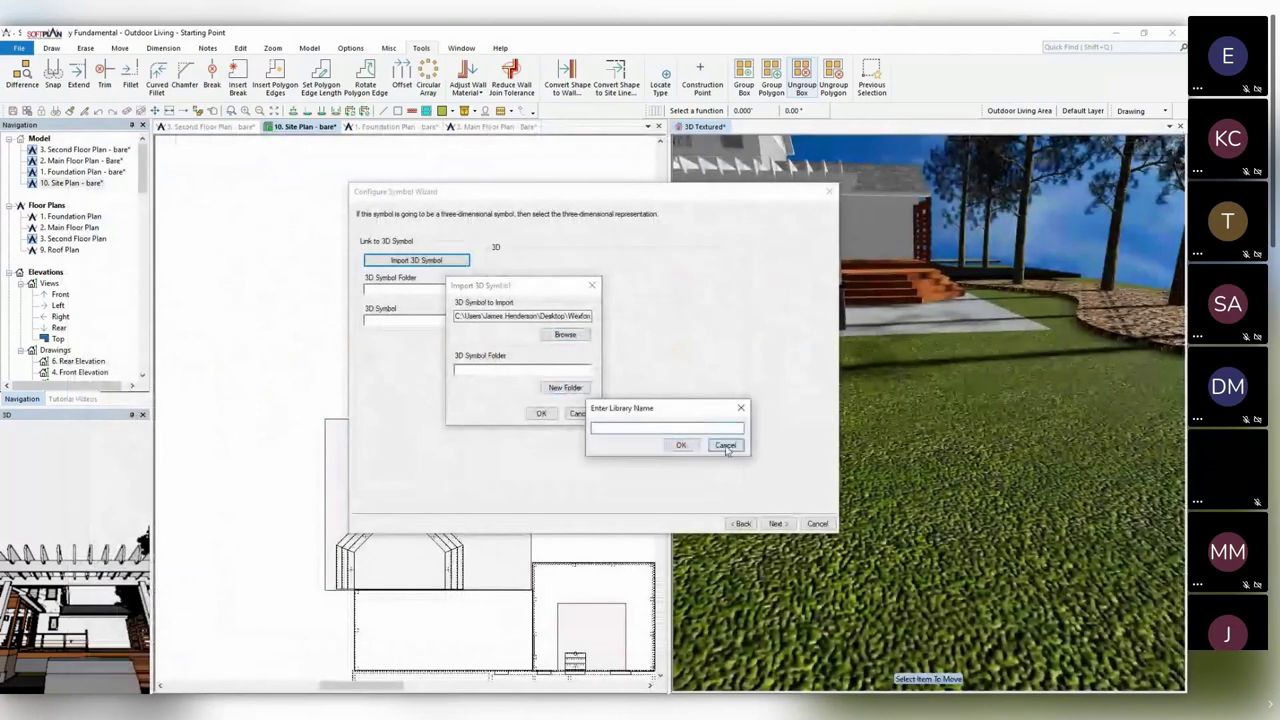
pyautogui.click(724, 443)
pyautogui.click(543, 372)
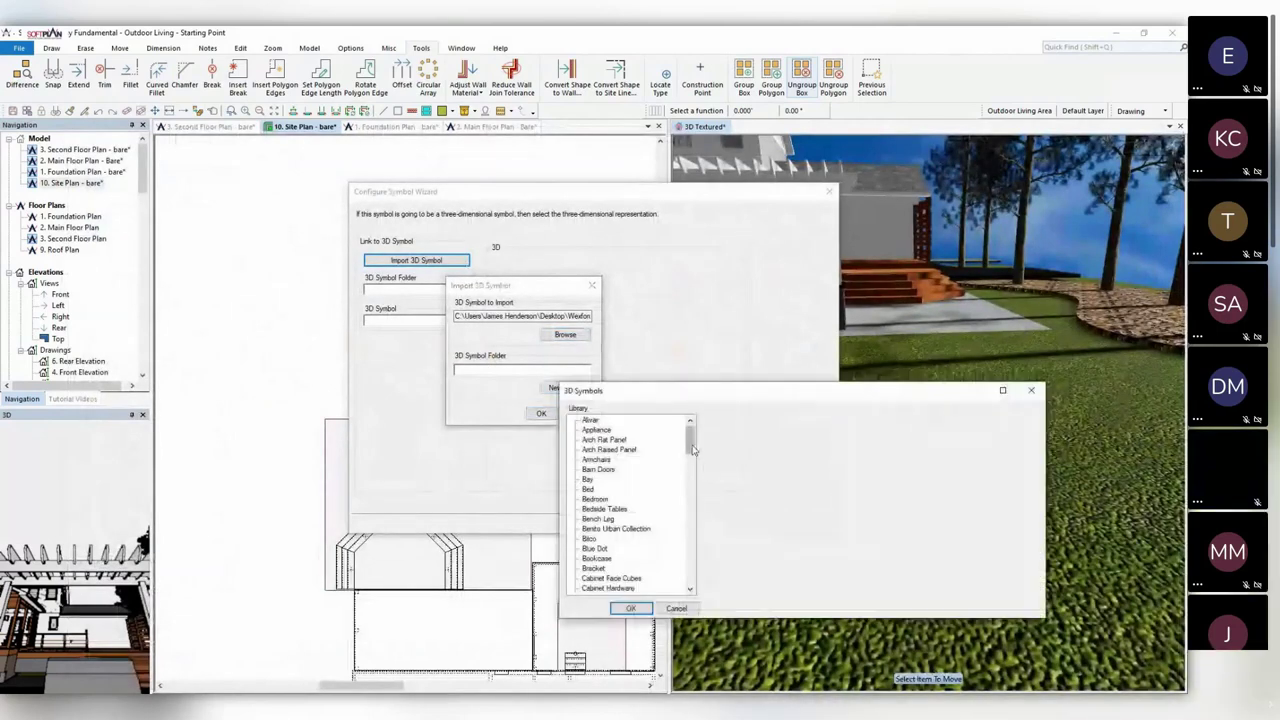
pyautogui.moveTo(688, 447); pyautogui.dragTo(690, 545)
pyautogui.click(612, 422)
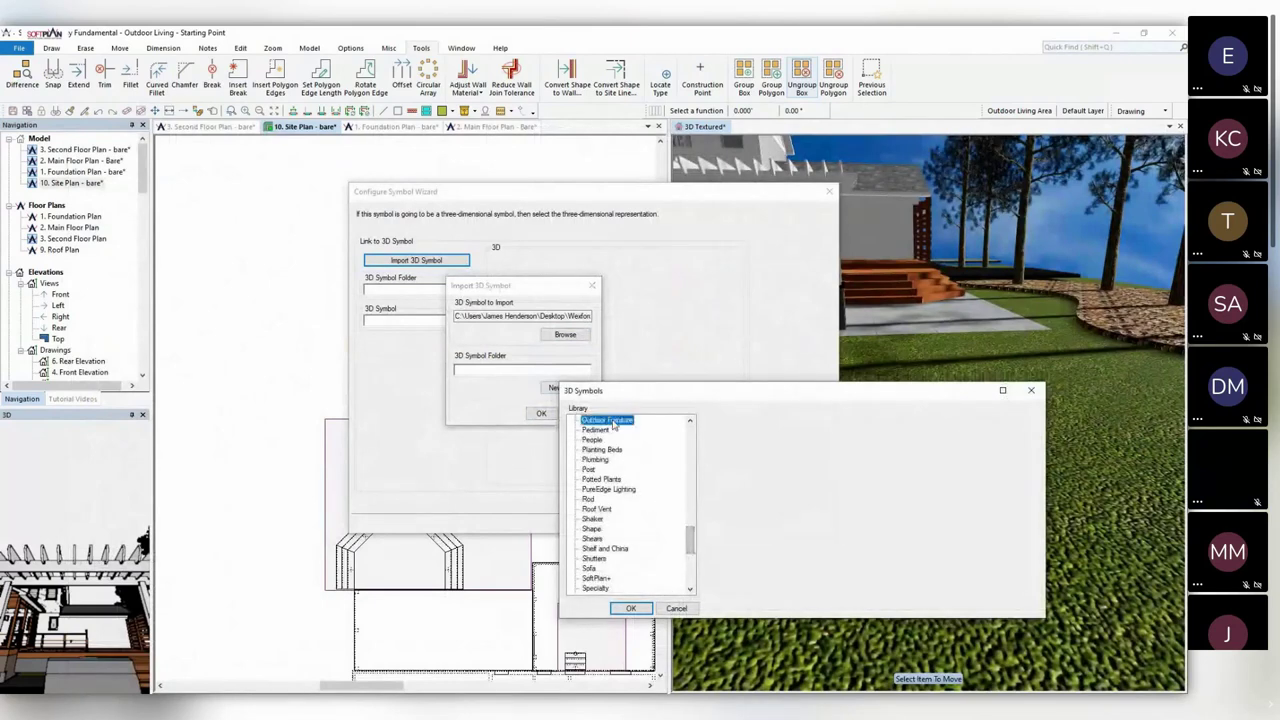
pyautogui.click(631, 607)
pyautogui.click(539, 413)
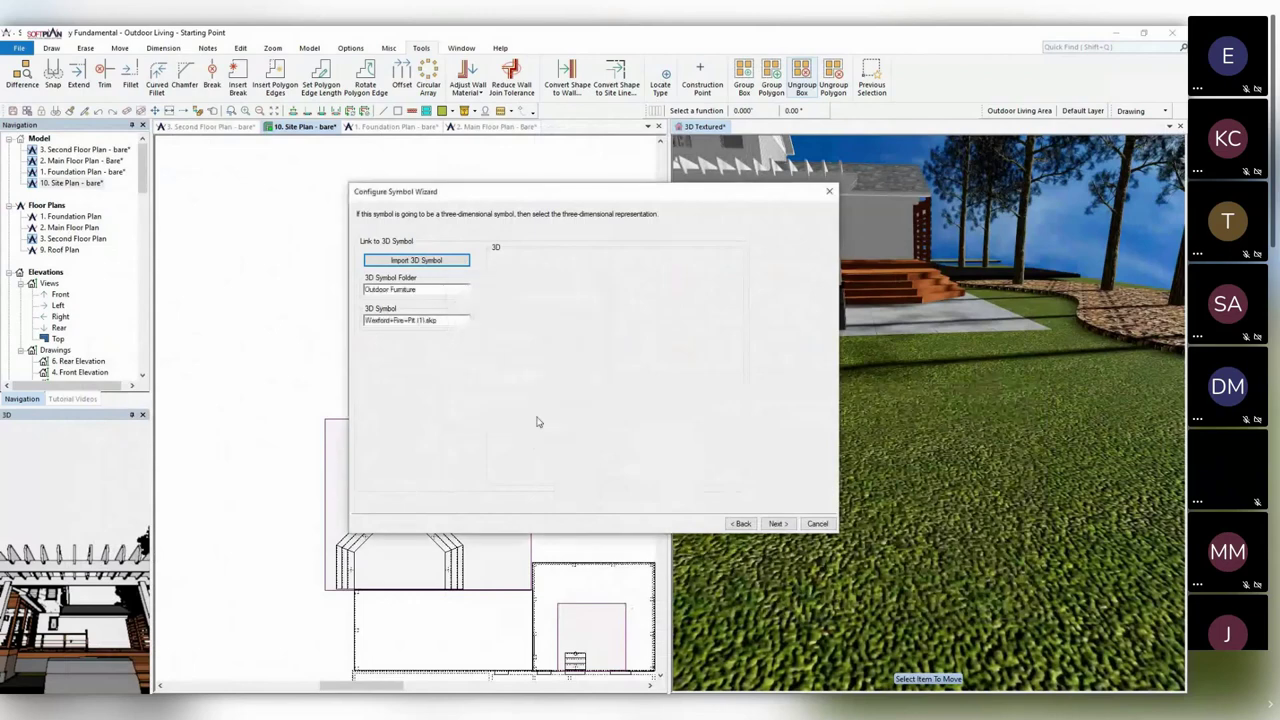
# Inspect the fire pit's 3D preview and accept its view orientations, layer textures and dimensions.
pyautogui.moveTo(604, 356); pyautogui.dragTo(628, 345)
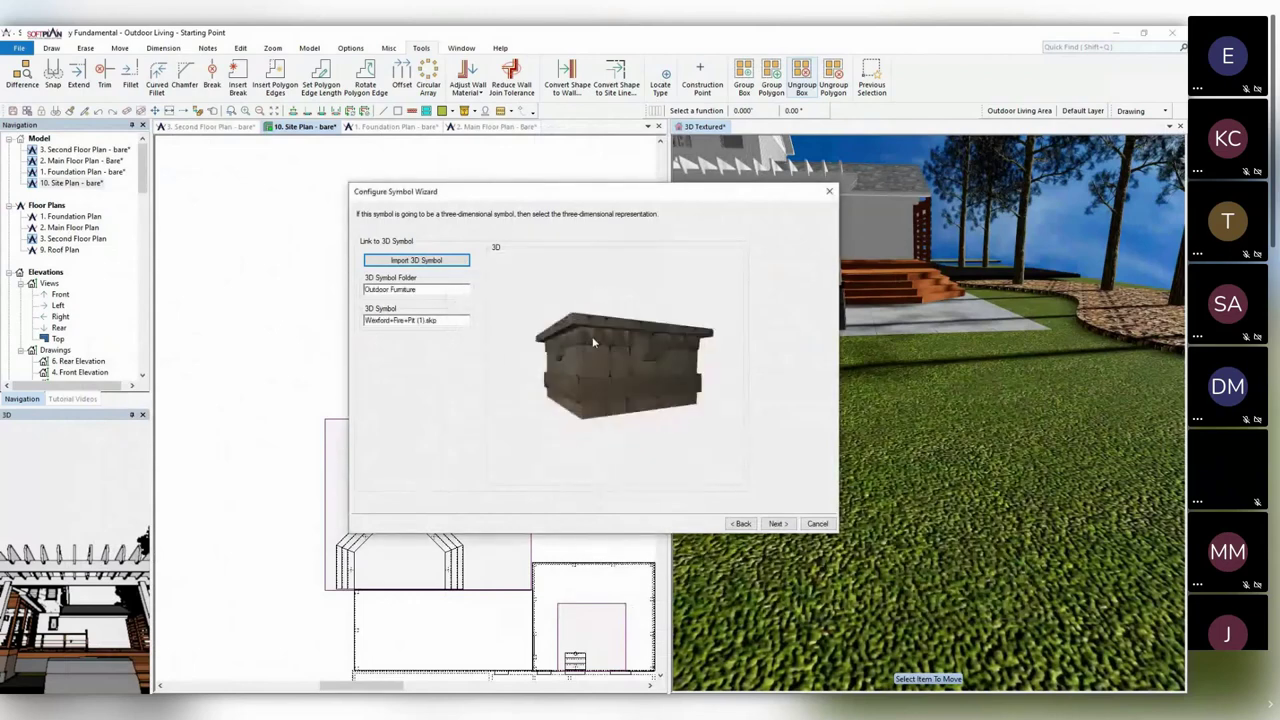
pyautogui.click(777, 524)
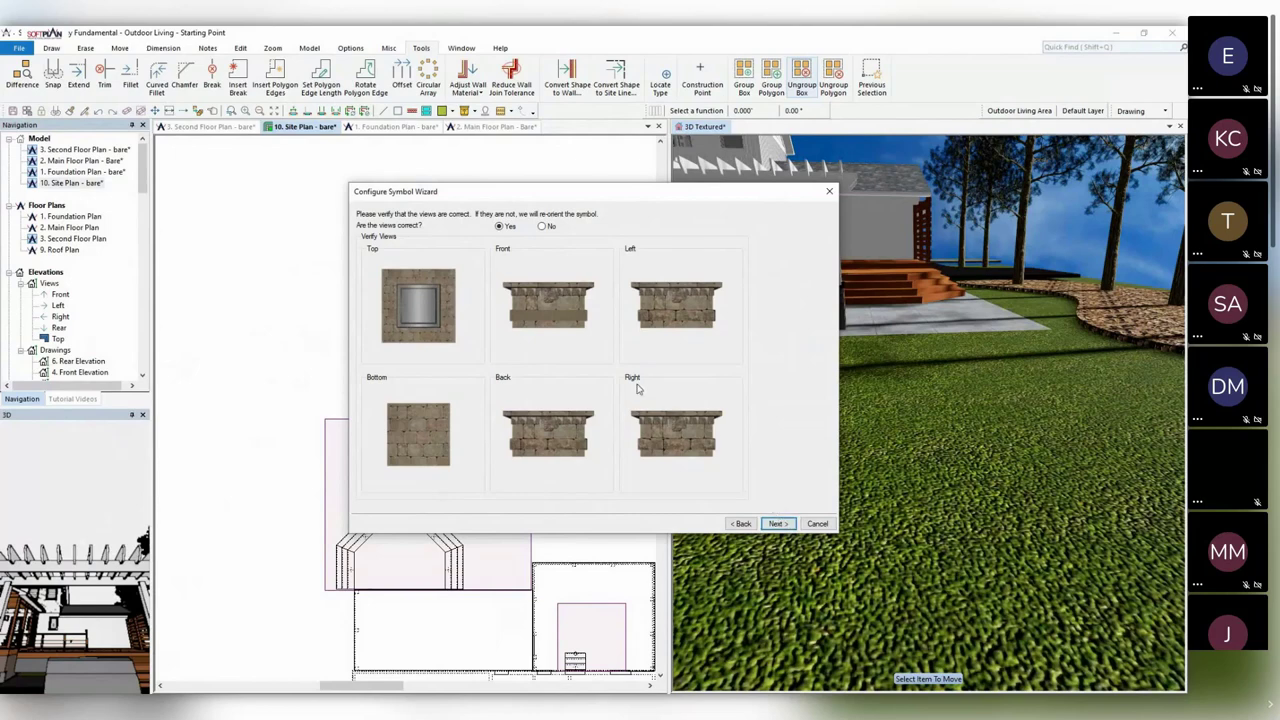
pyautogui.click(784, 525)
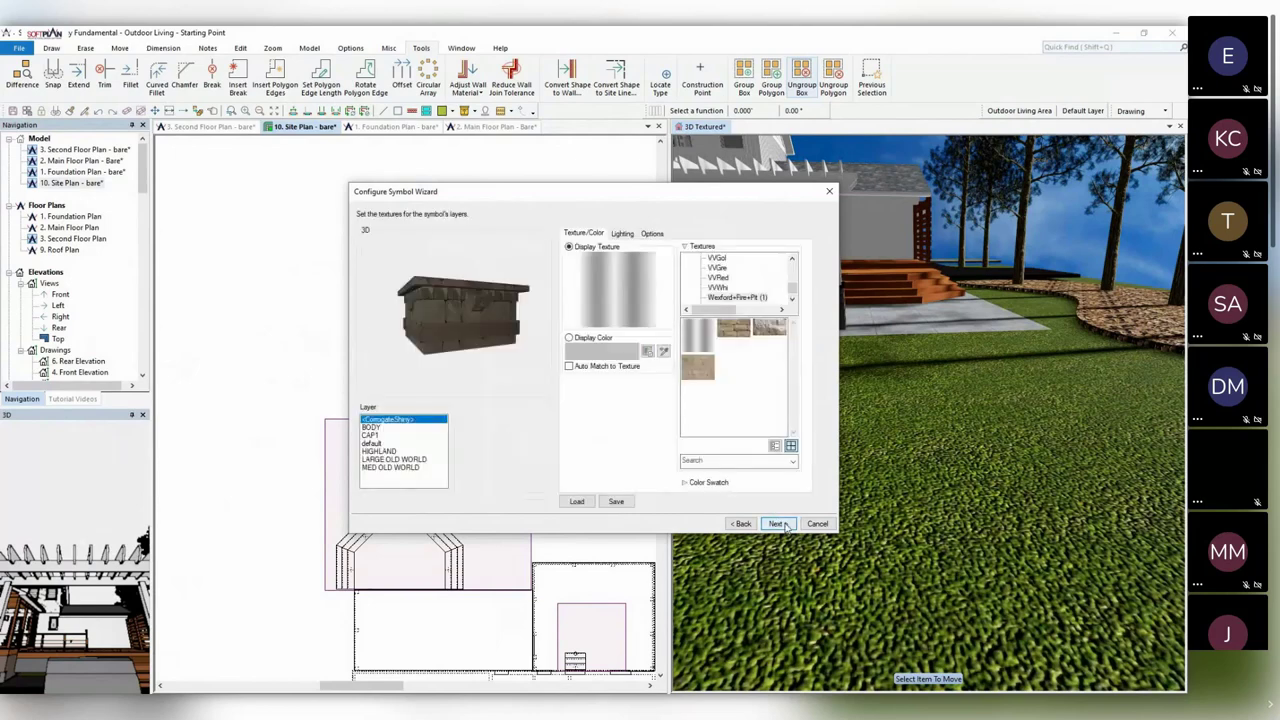
pyautogui.click(777, 524)
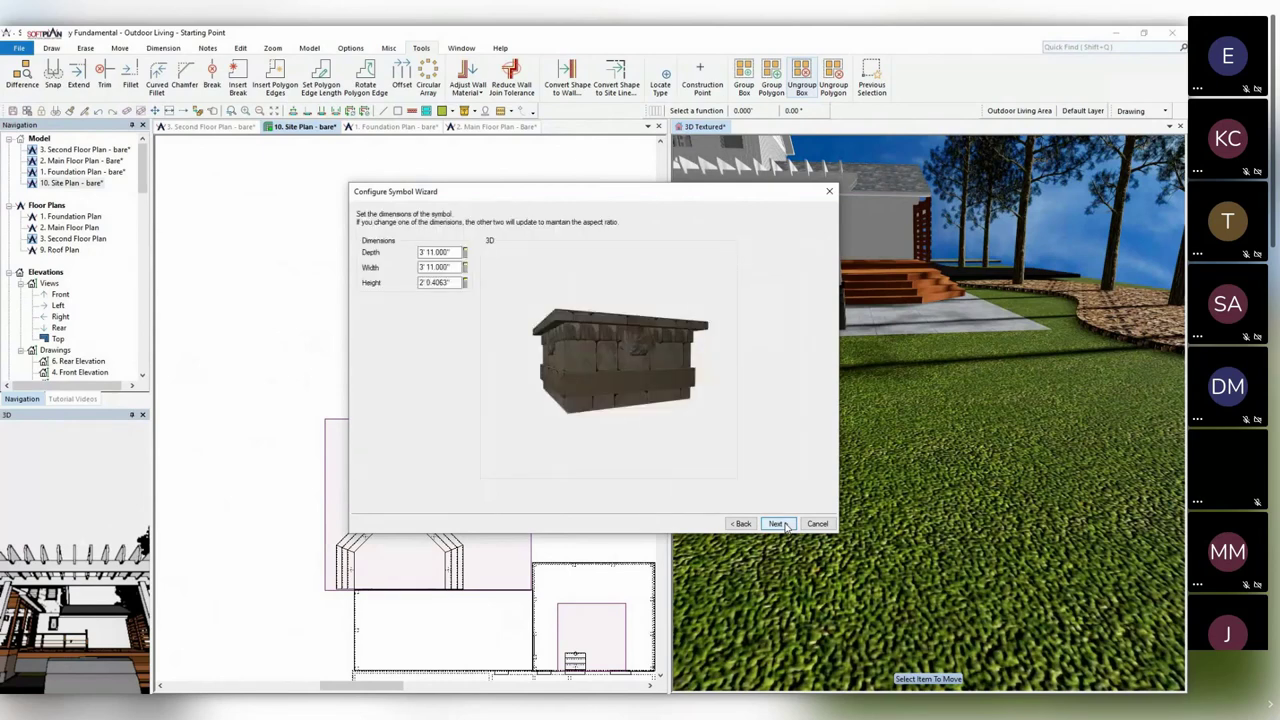
pyautogui.click(777, 524)
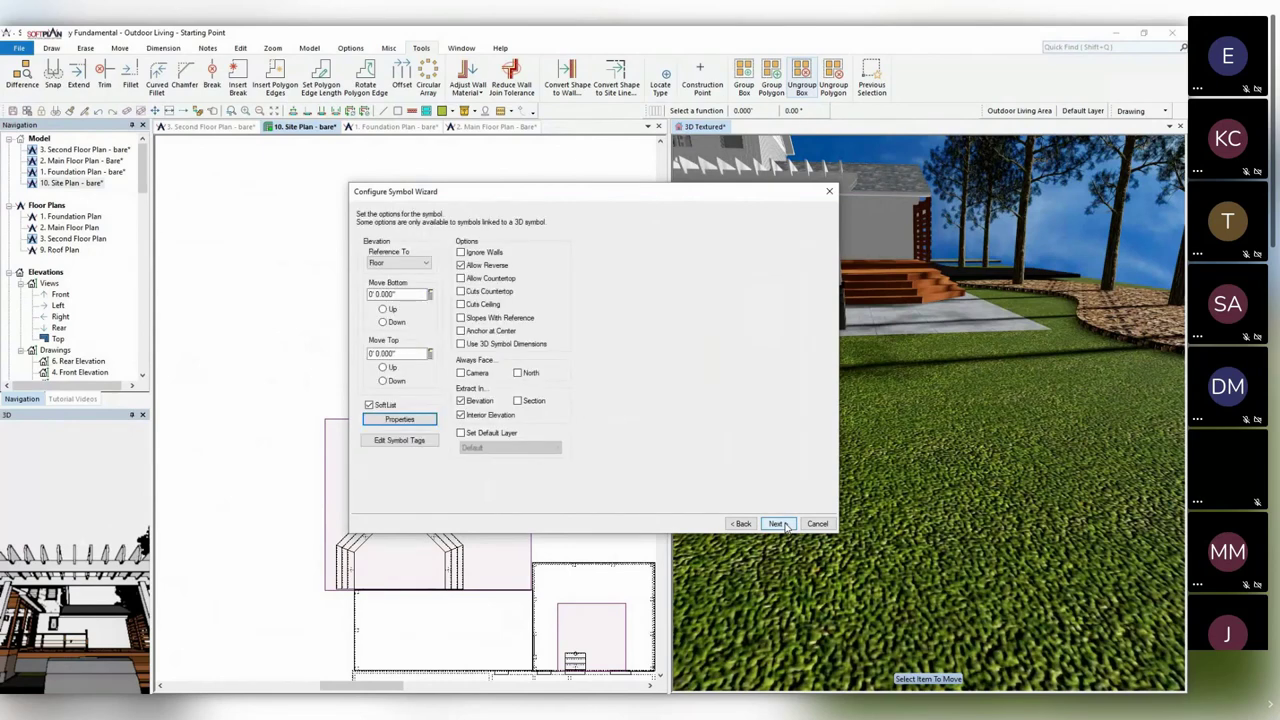
# Accept the symbol options, generate the fire pit's two-dimensional representation and finish creating the symbol.
pyautogui.click(777, 524)
pyautogui.click(592, 493)
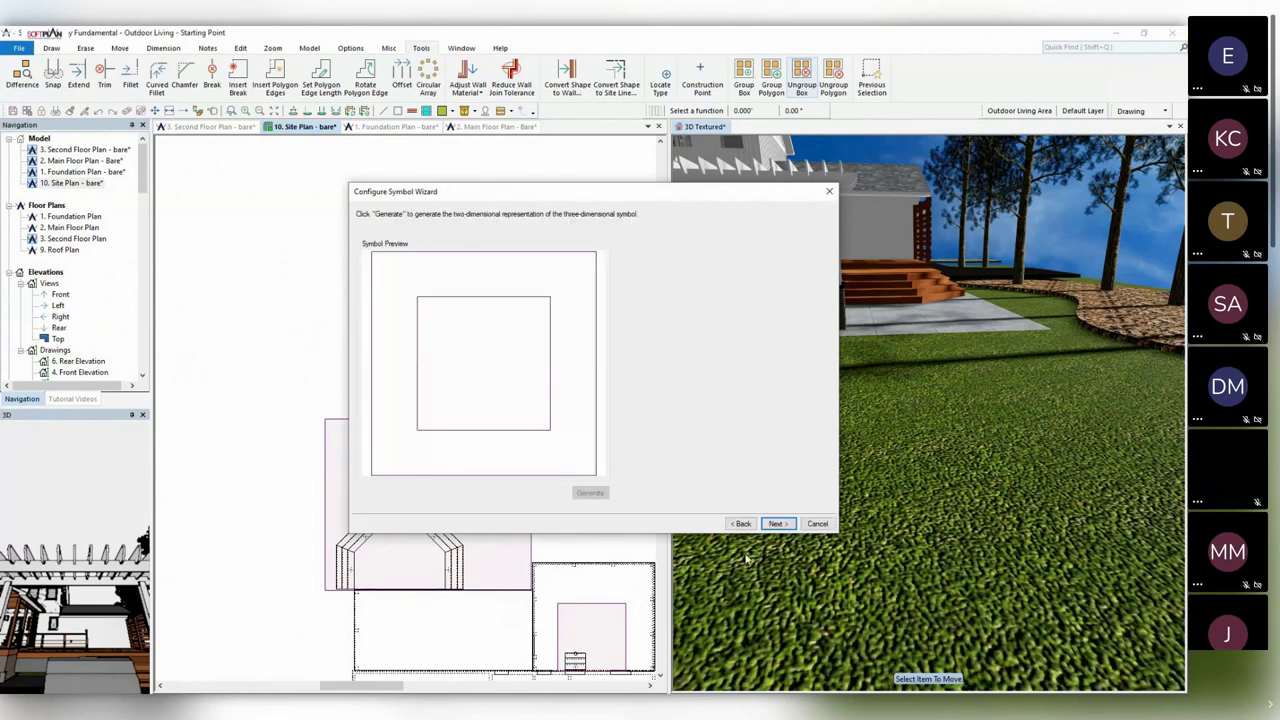
pyautogui.click(777, 523)
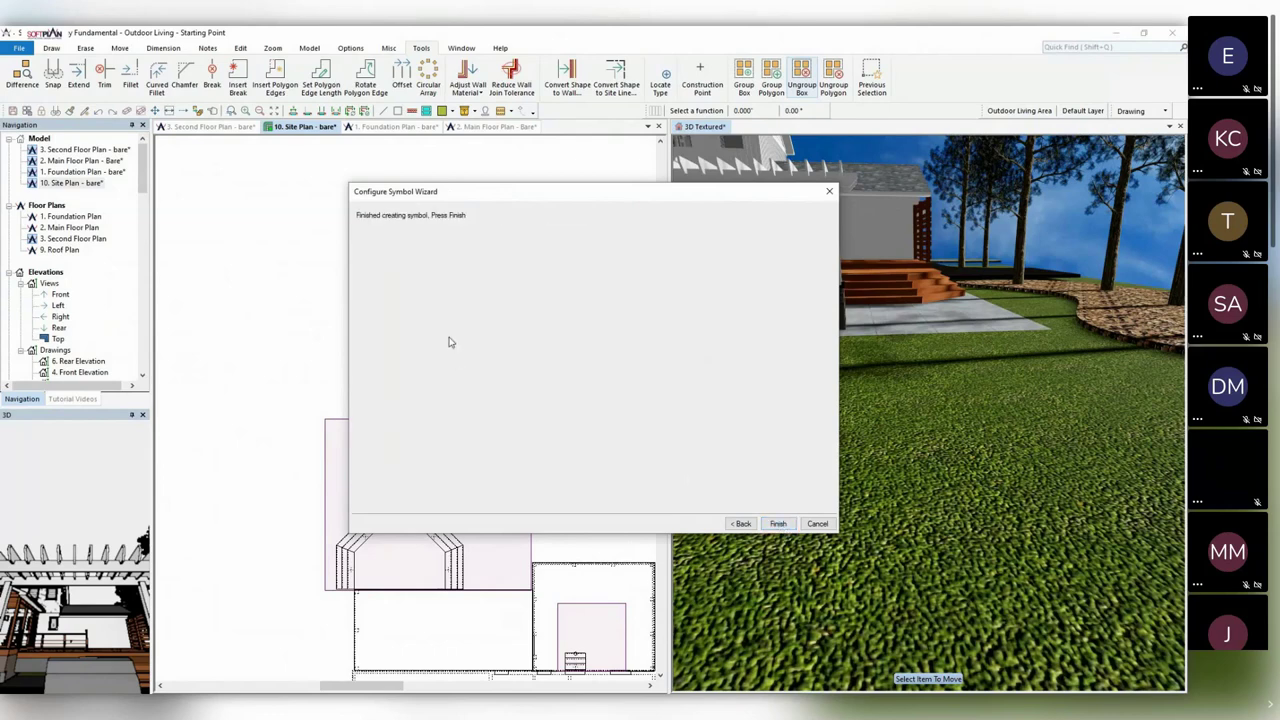
pyautogui.click(768, 524)
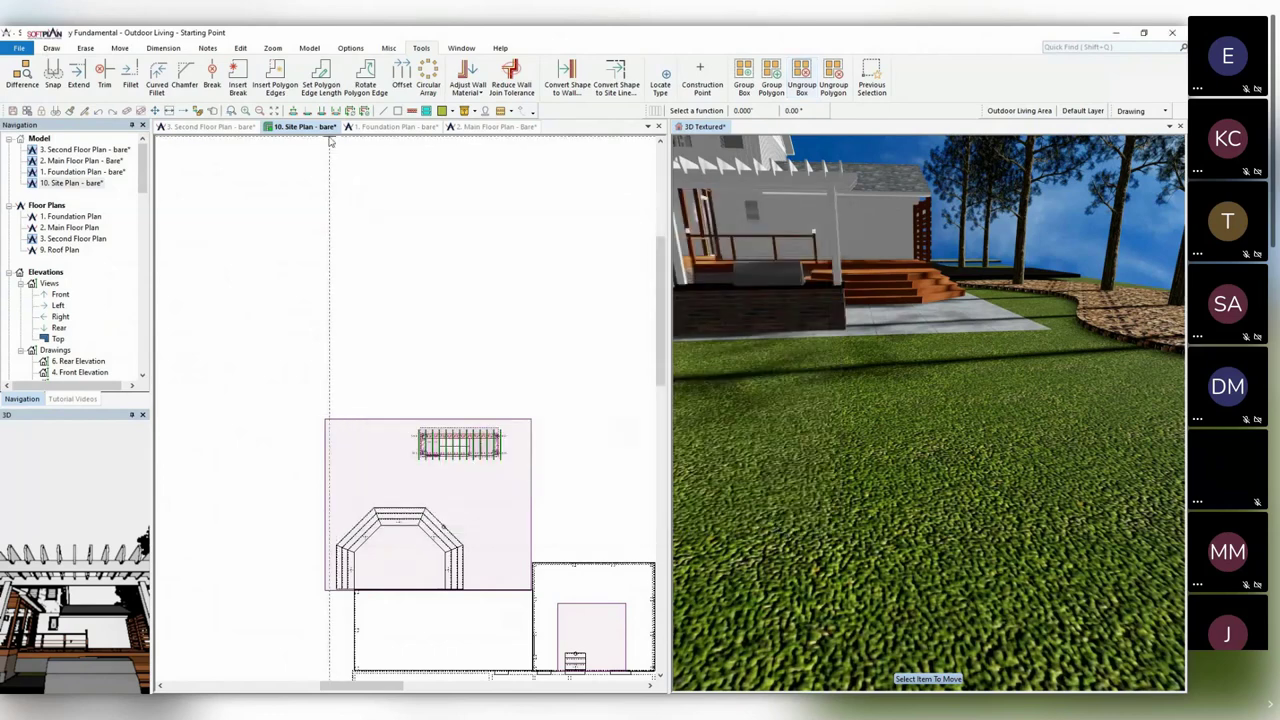
# Find the Wexford Fire Pit by searching the symbol library for wex, and place it in the yard beyond the patio.
pyautogui.scroll(2, 360, 315)
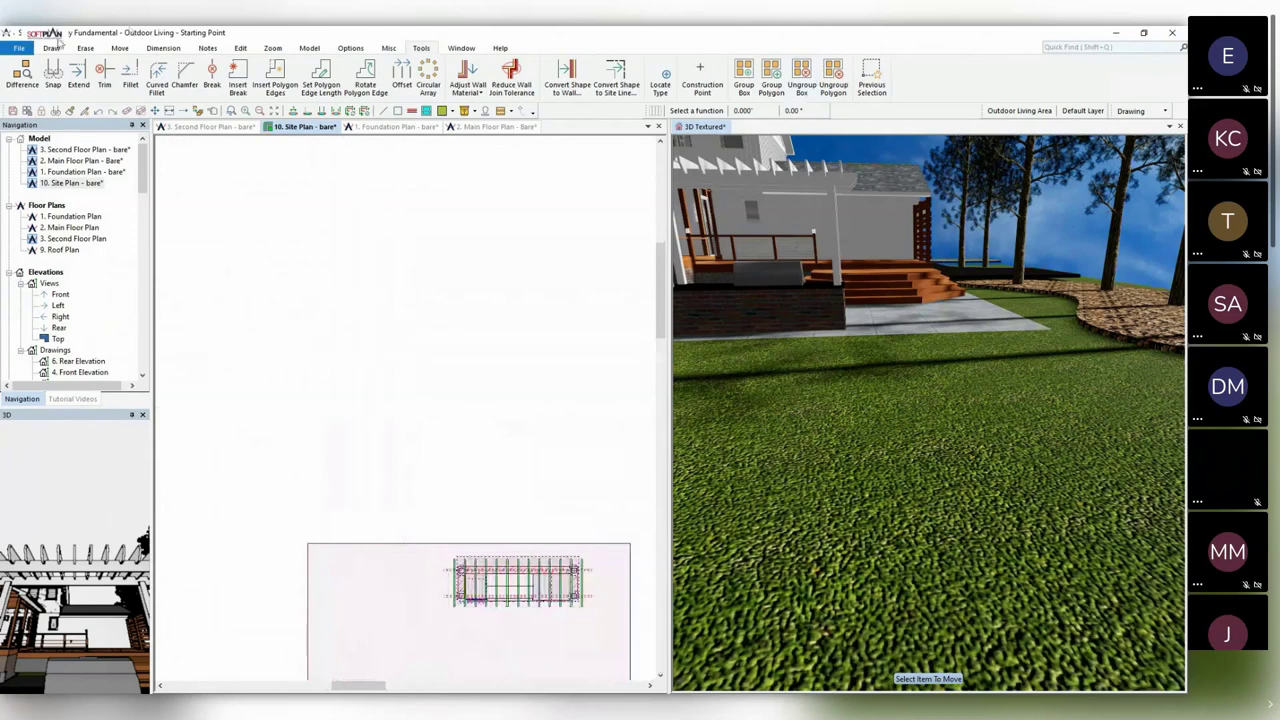
pyautogui.click(51, 49)
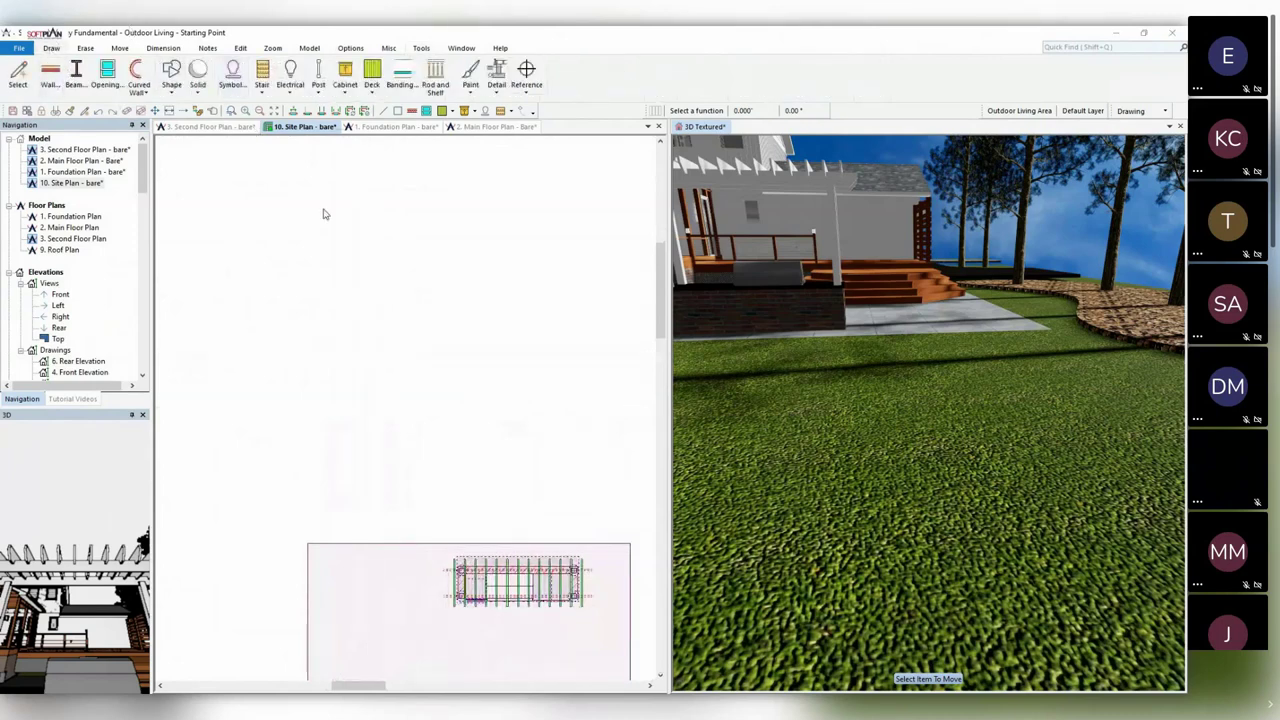
pyautogui.press('s')
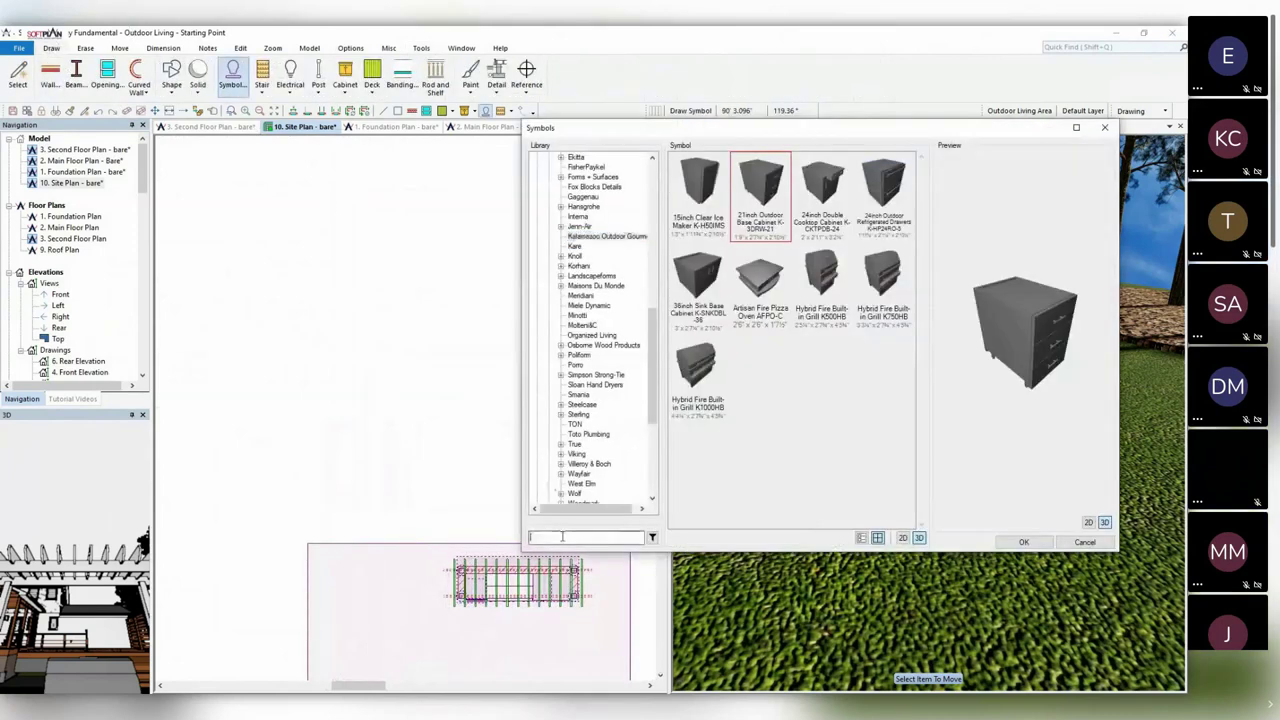
pyautogui.click(563, 538)
pyautogui.write('wea')
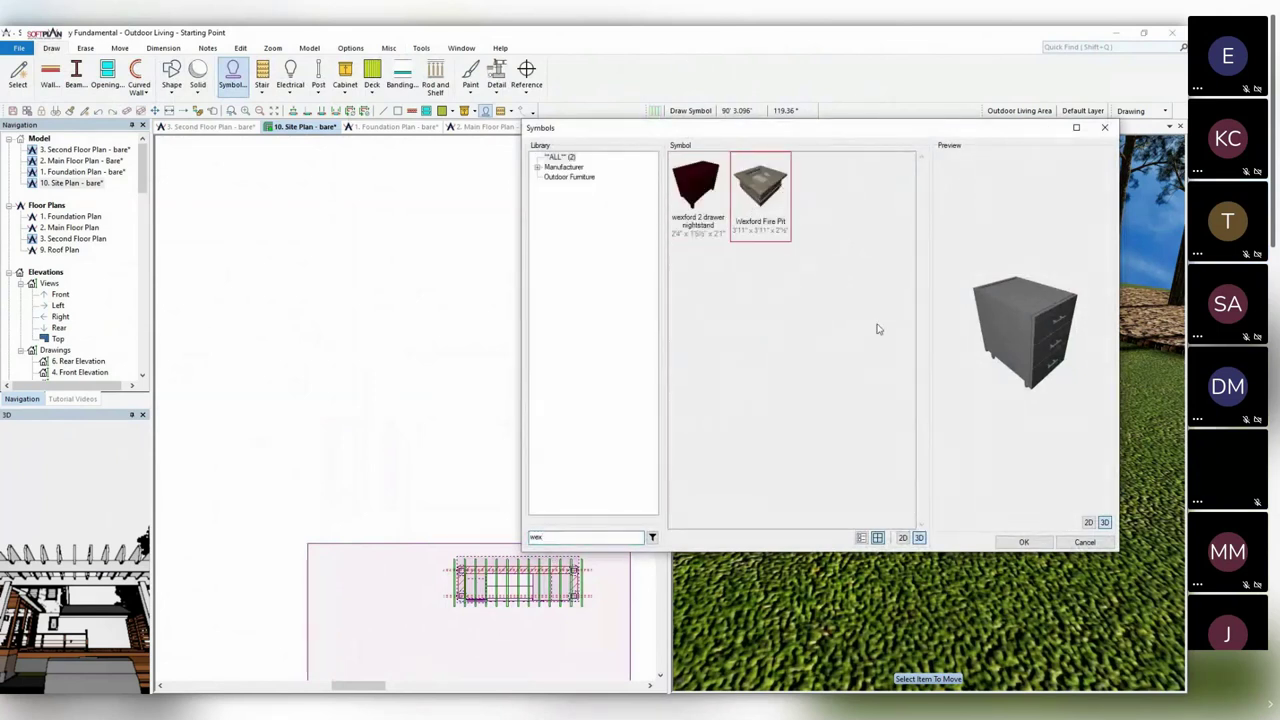
pyautogui.doubleClick(760, 195)
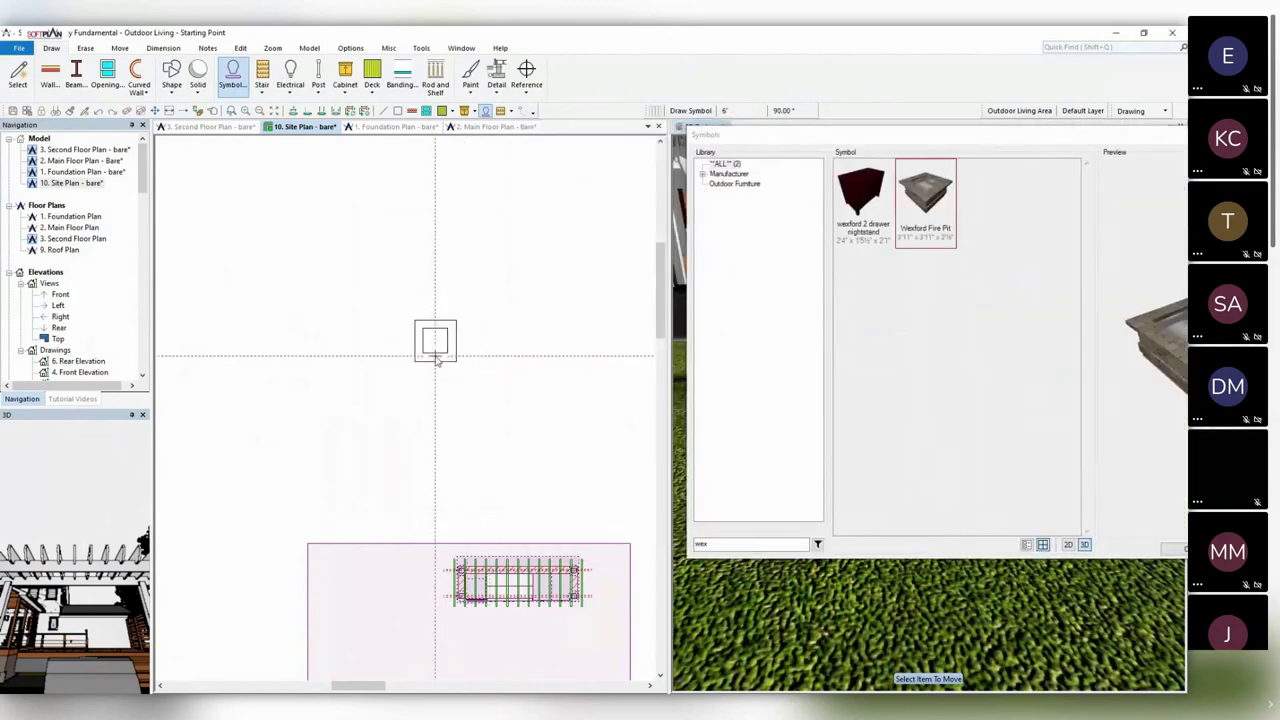
pyautogui.click(436, 360)
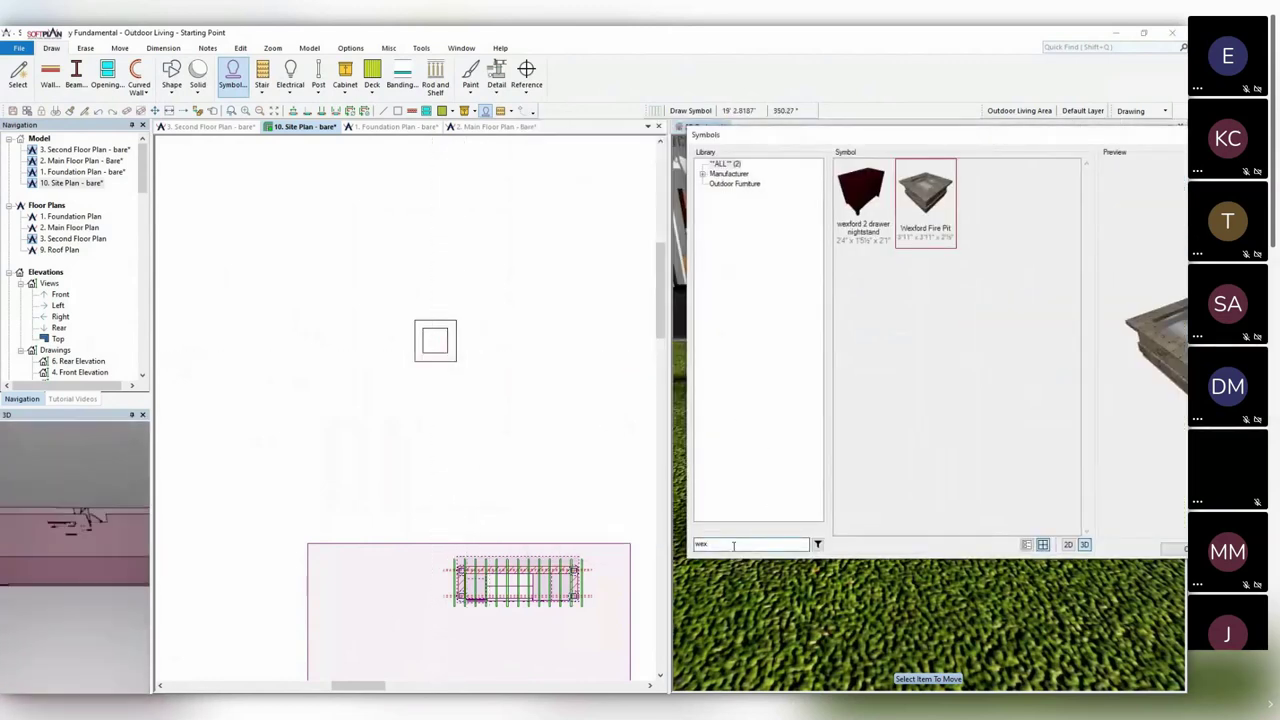
# Search the symbol library for adir and choose the adirondac chair.
pyautogui.press('BackSpace')
pyautogui.press('BackSpace')
pyautogui.press('BackSpace')
pyautogui.write('a')
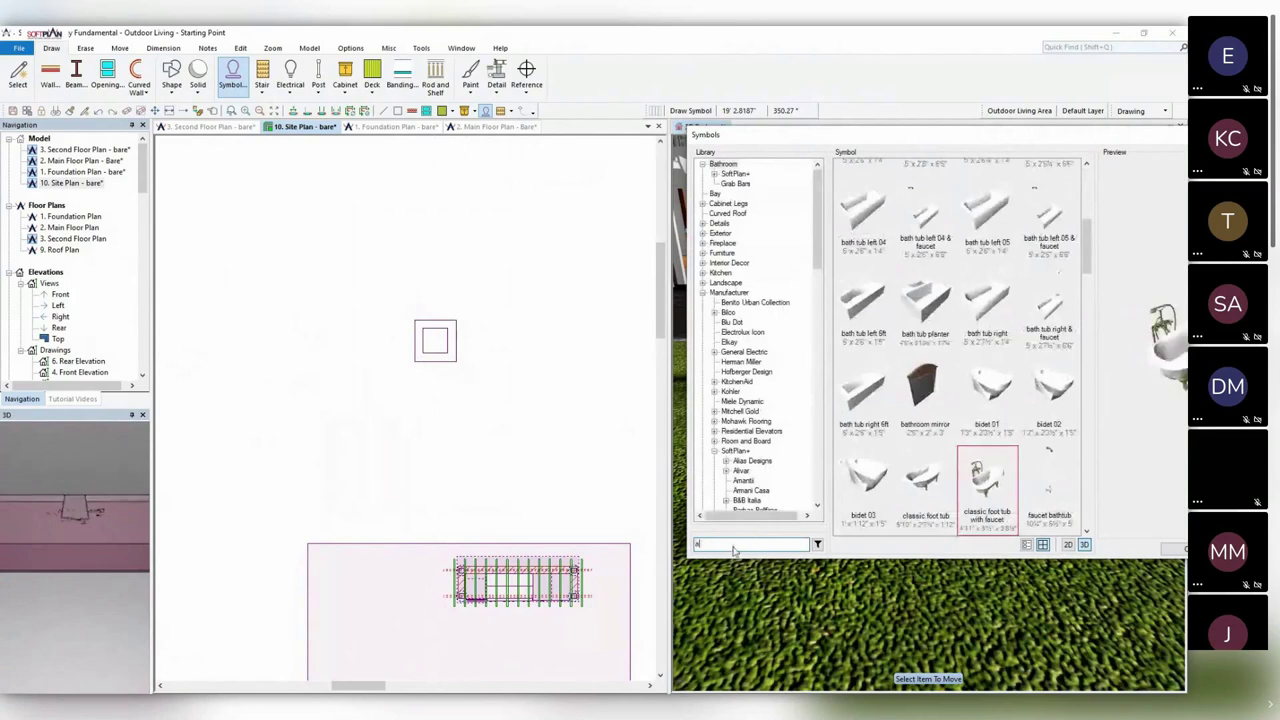
pyautogui.write('d')
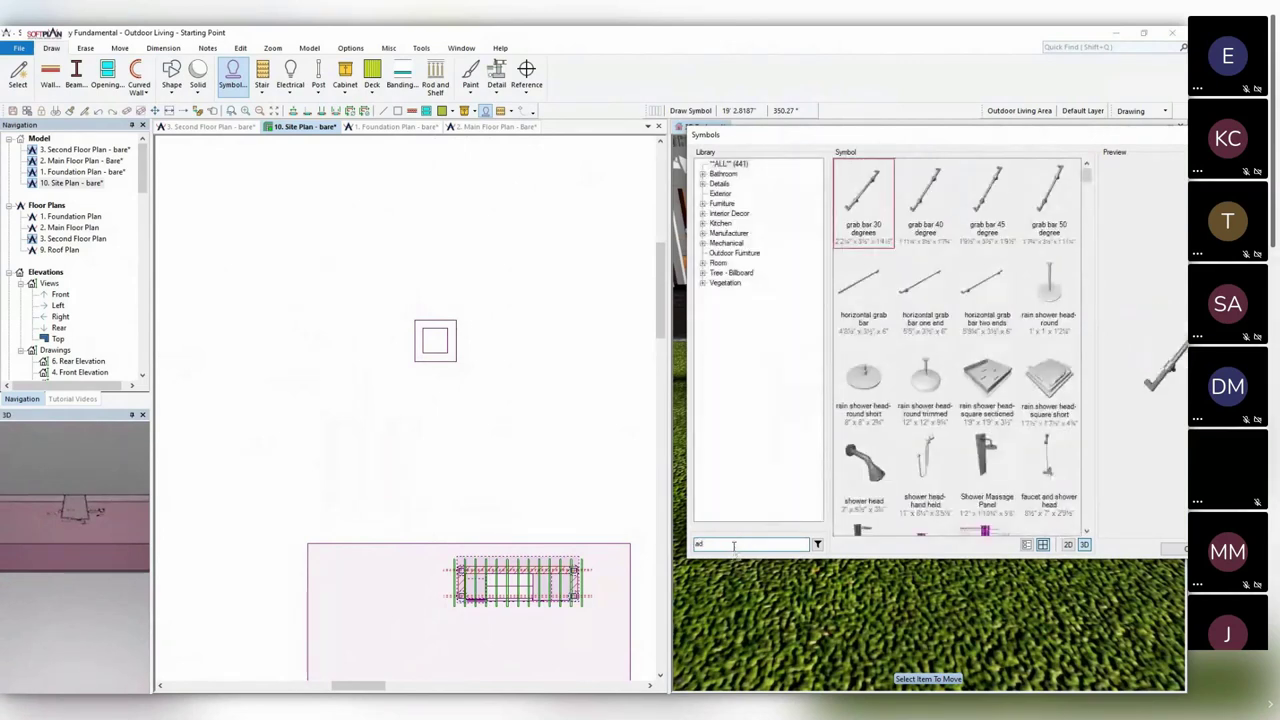
pyautogui.write('ir')
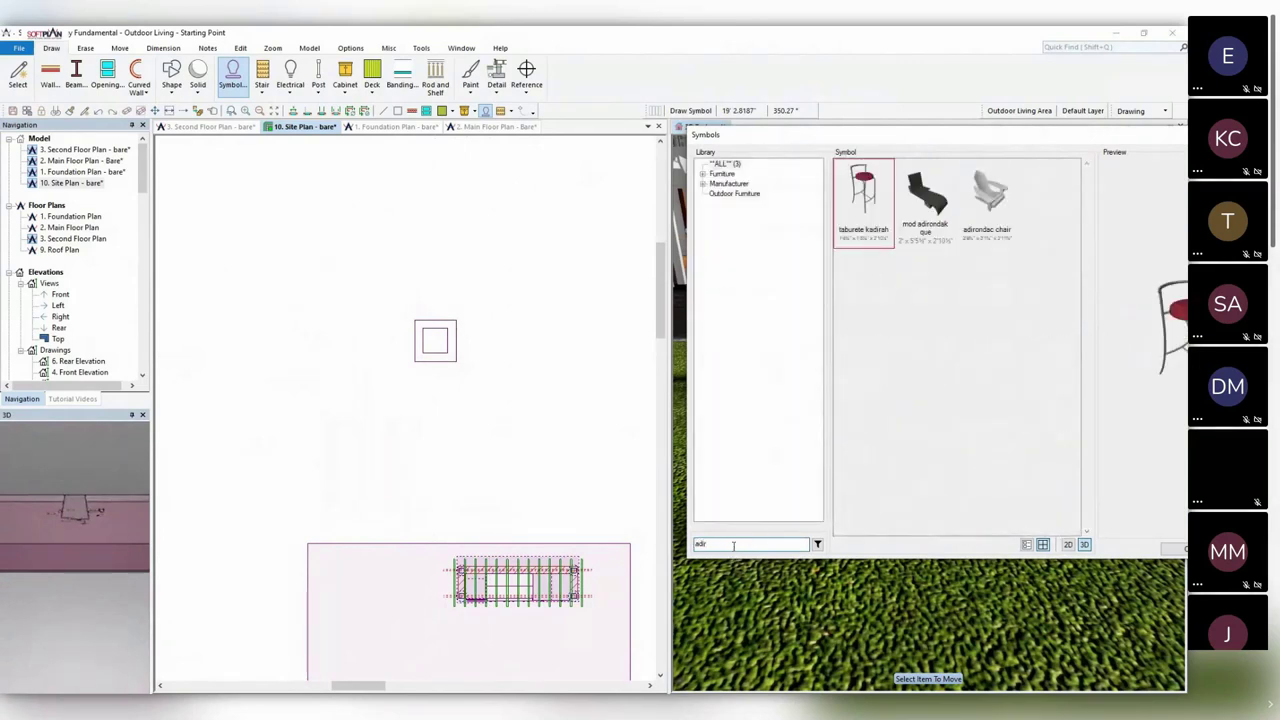
pyautogui.click(995, 230)
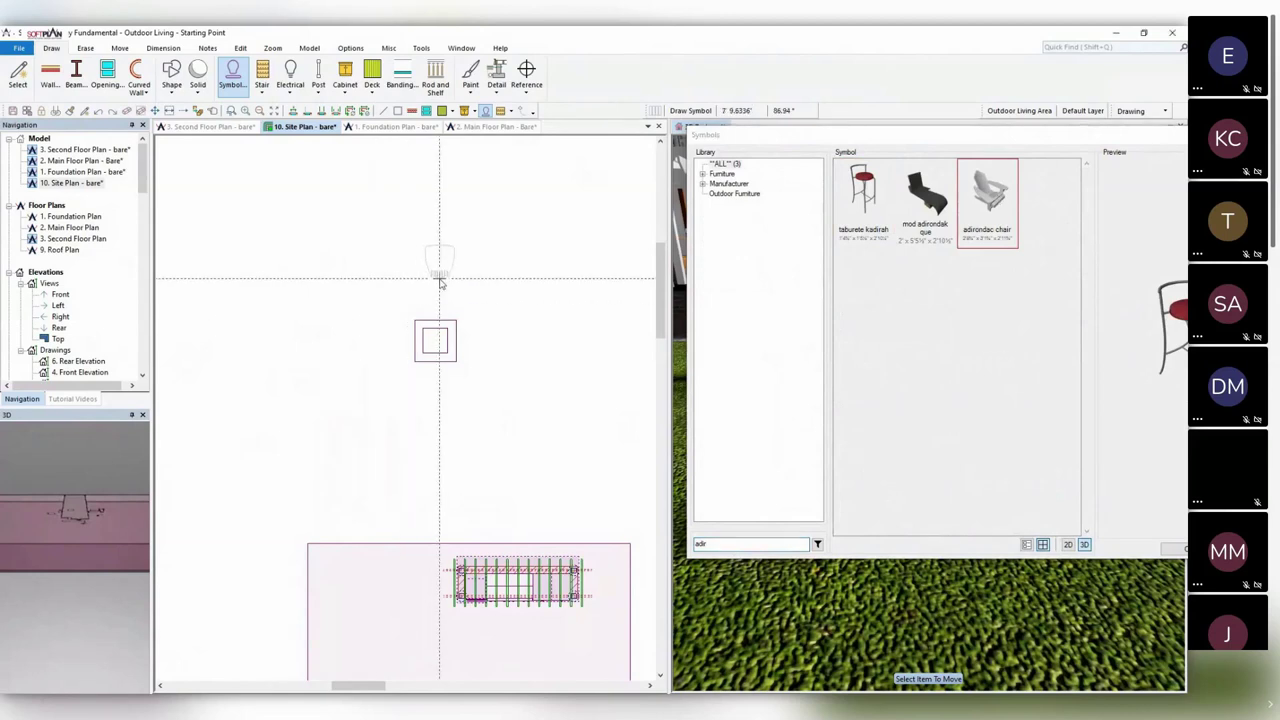
# Place four adirondac chairs around the fire pit, one facing each side, and check them in 3D.
pyautogui.click(441, 290)
pyautogui.click(480, 341)
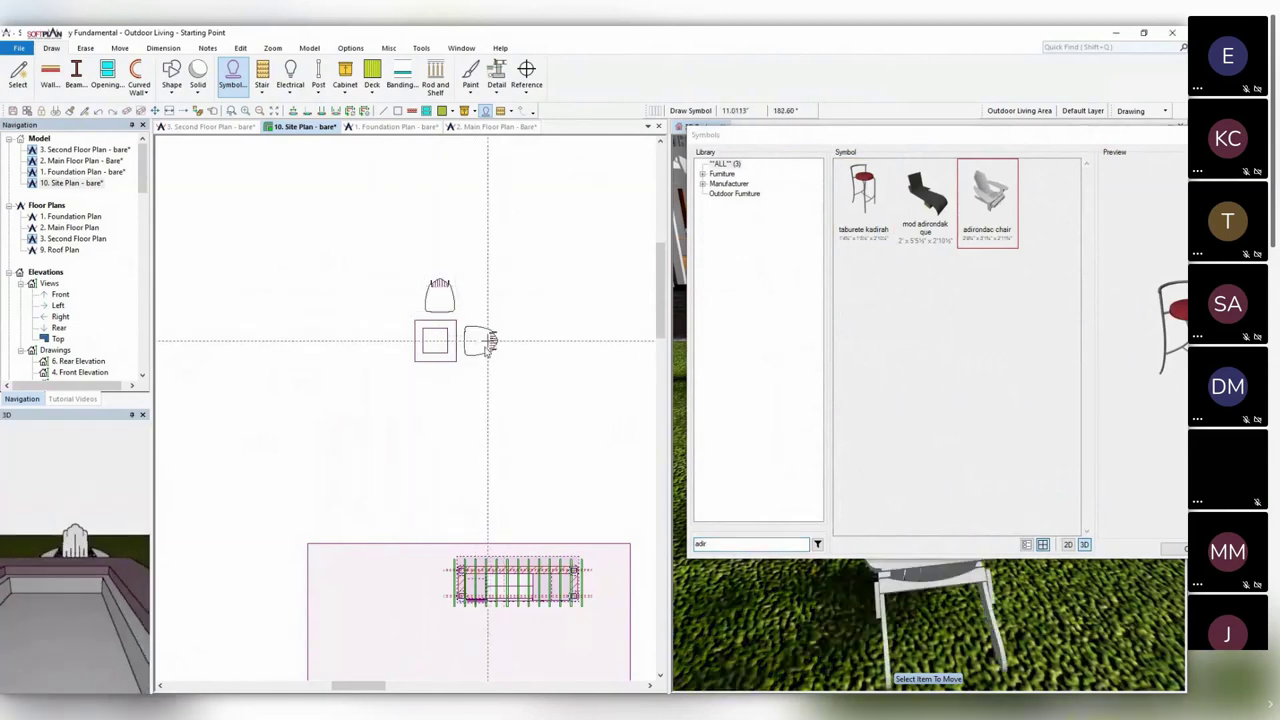
pyautogui.click(434, 398)
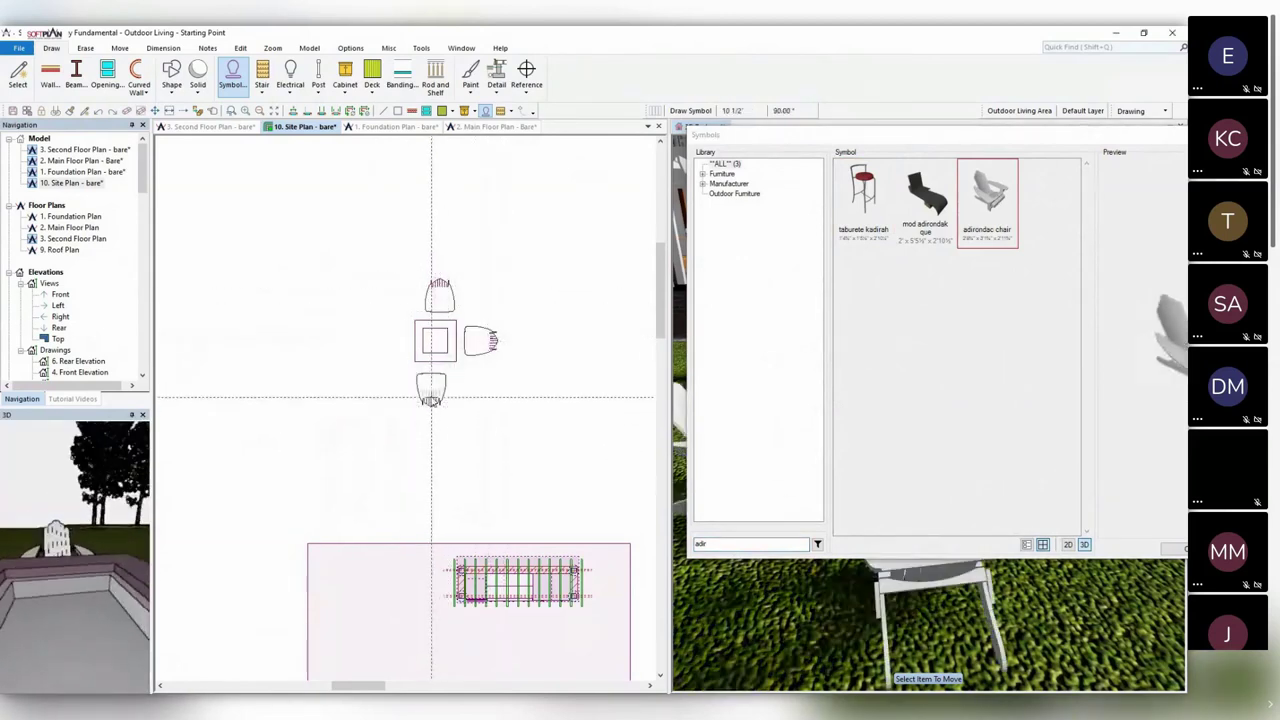
pyautogui.click(376, 338)
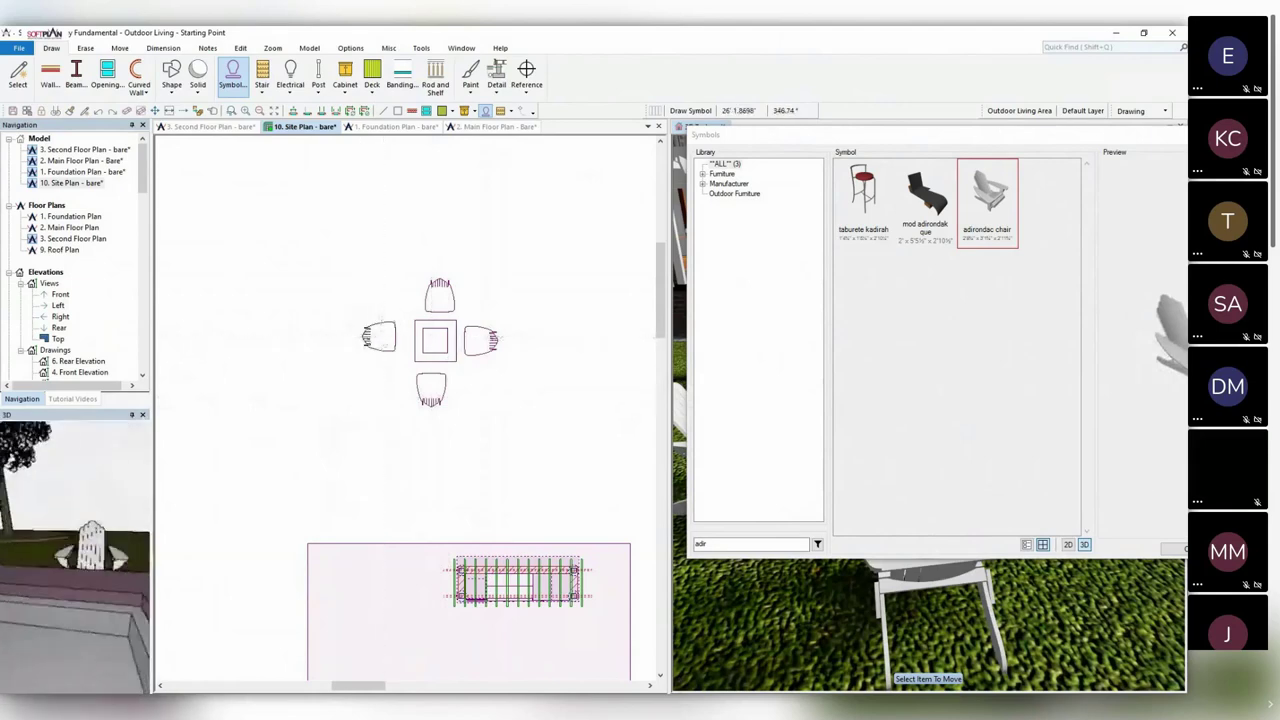
pyautogui.press('Escape')
pyautogui.moveTo(911, 458); pyautogui.dragTo(893, 461, button='middle')
pyautogui.moveTo(893, 461); pyautogui.dragTo(935, 479)
# Switch the site plan from Drawing mode to Site mode.
pyautogui.click(534, 357)
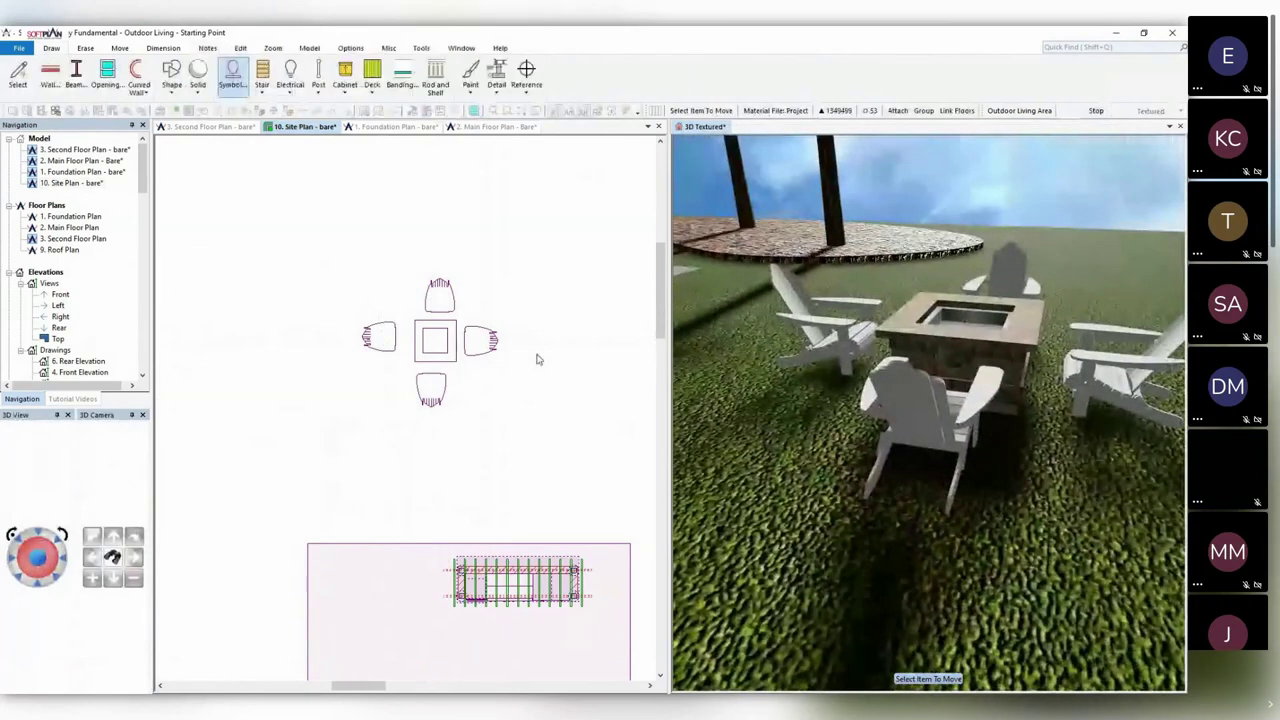
pyautogui.scroll(-4, 514, 292)
pyautogui.scroll(-1, 560, 197)
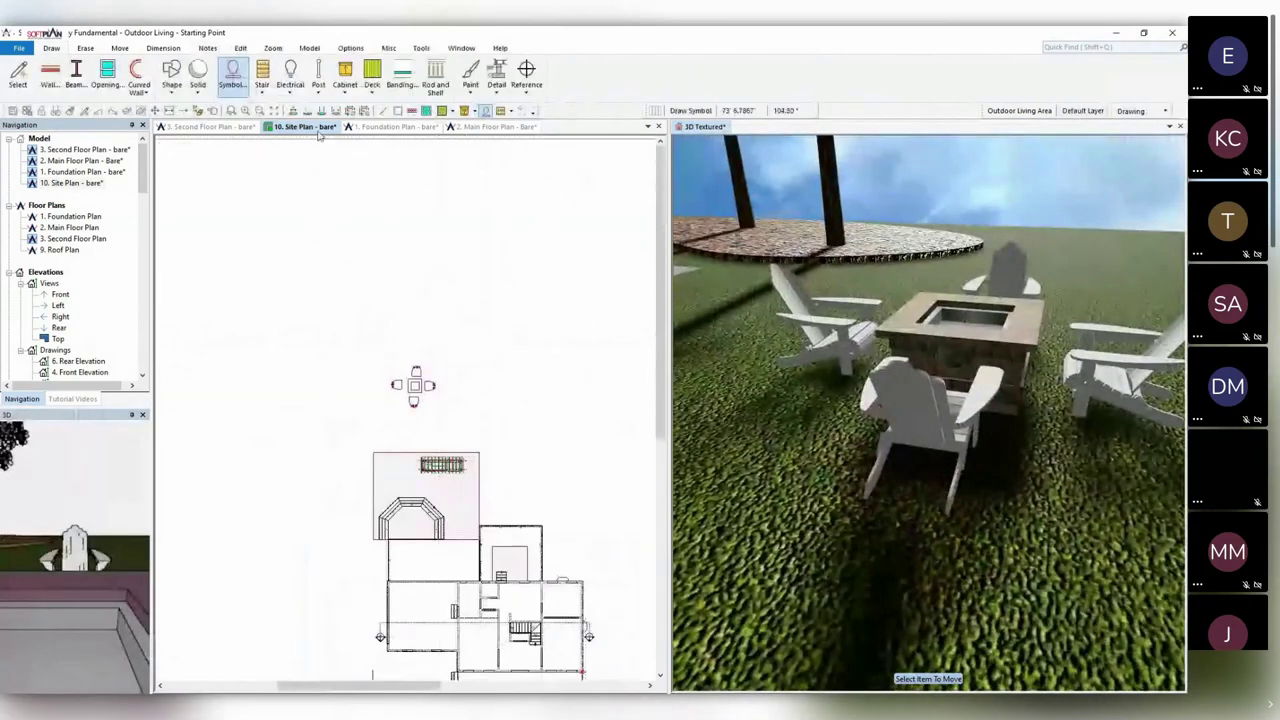
pyautogui.click(1132, 110)
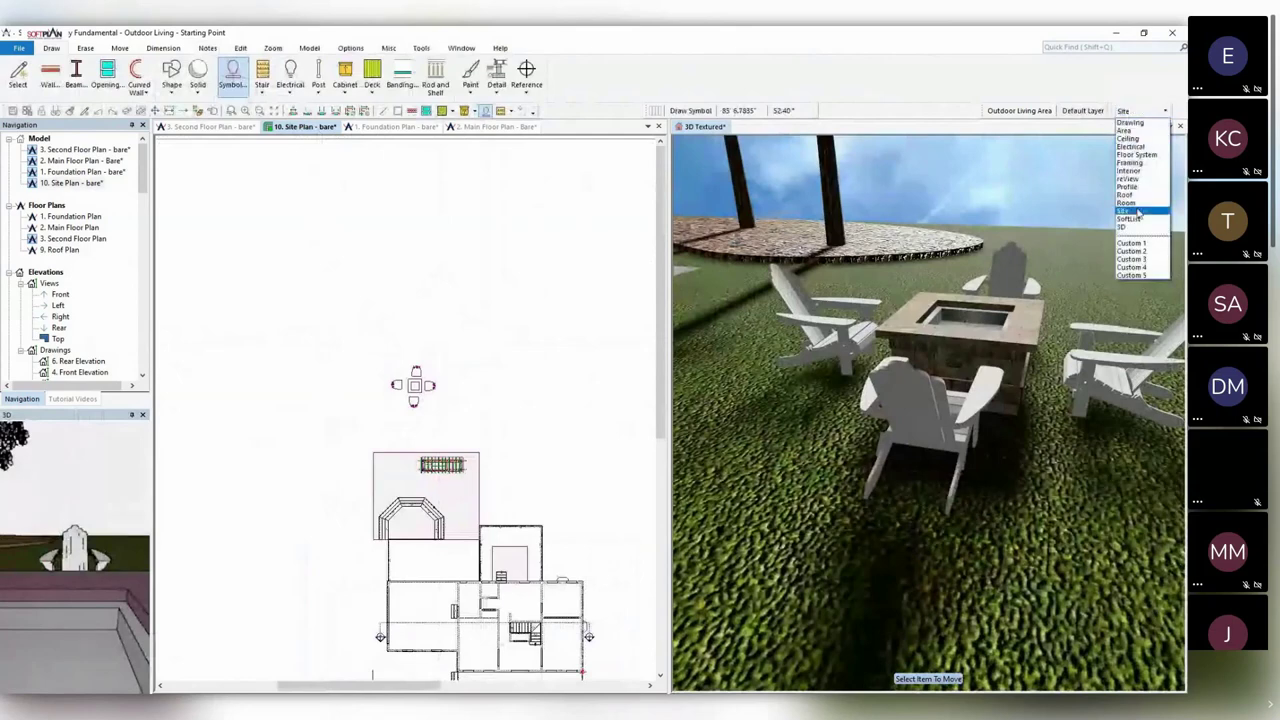
pyautogui.click(1133, 212)
pyautogui.scroll(2, 420, 375)
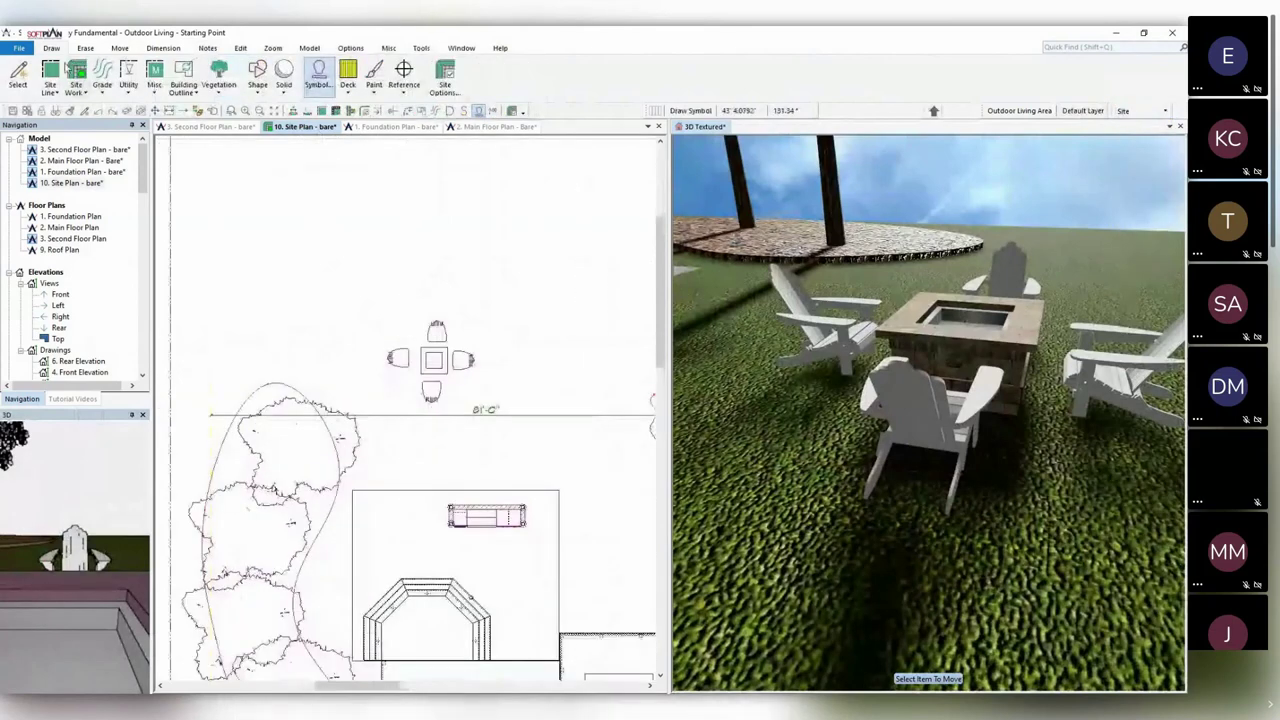
# Draw a closed spline sidewalk area around the fire pit and its four chairs, beyond the patio.
pyautogui.click(77, 77)
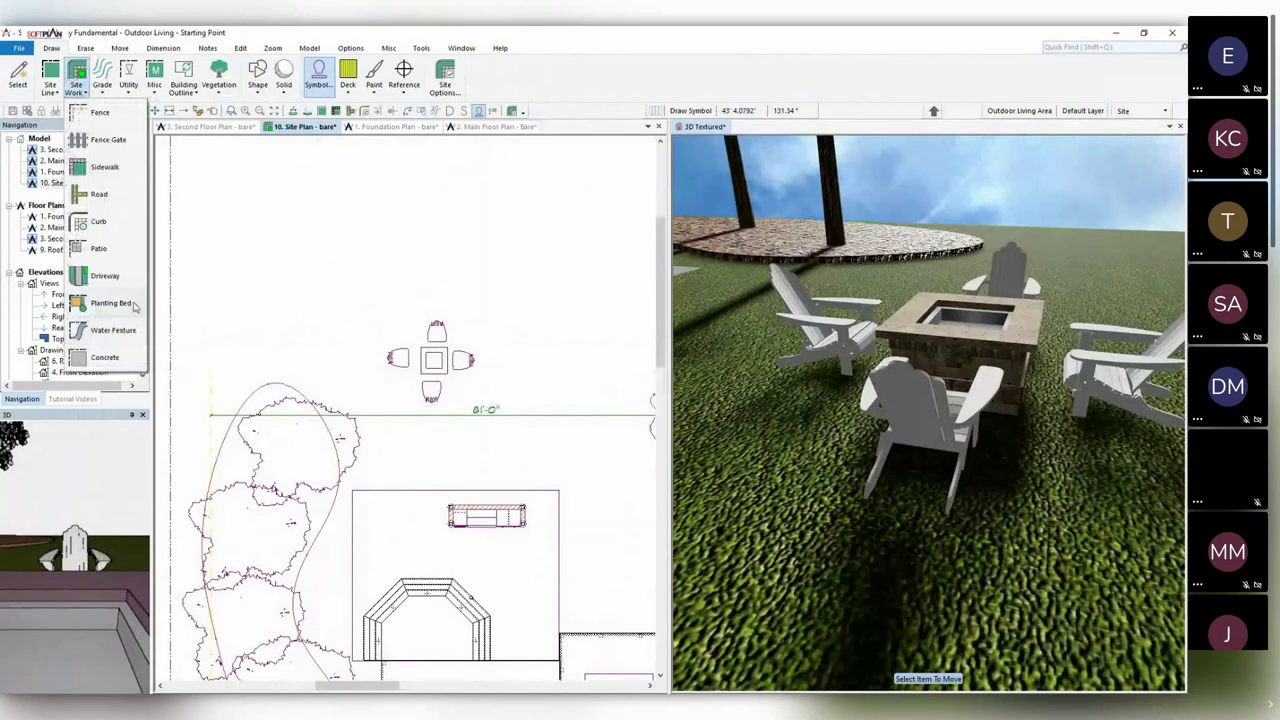
pyautogui.moveTo(118, 184)
pyautogui.click(152, 210)
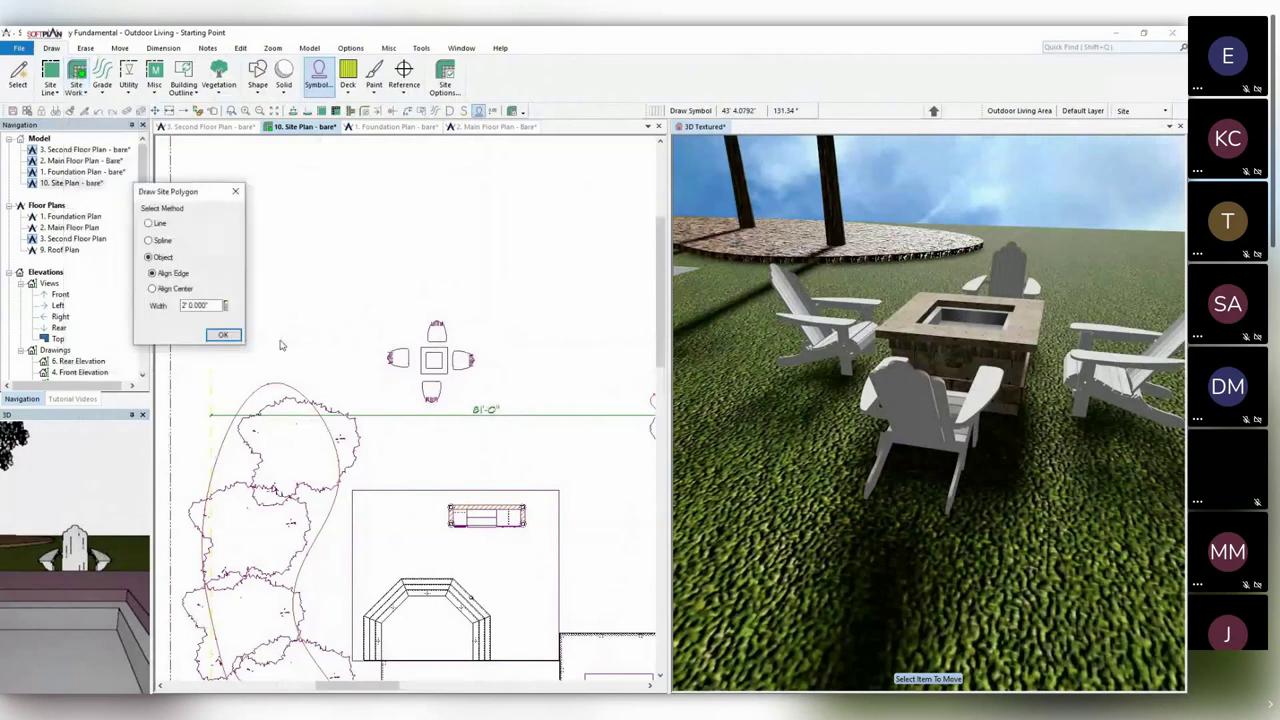
pyautogui.click(160, 223)
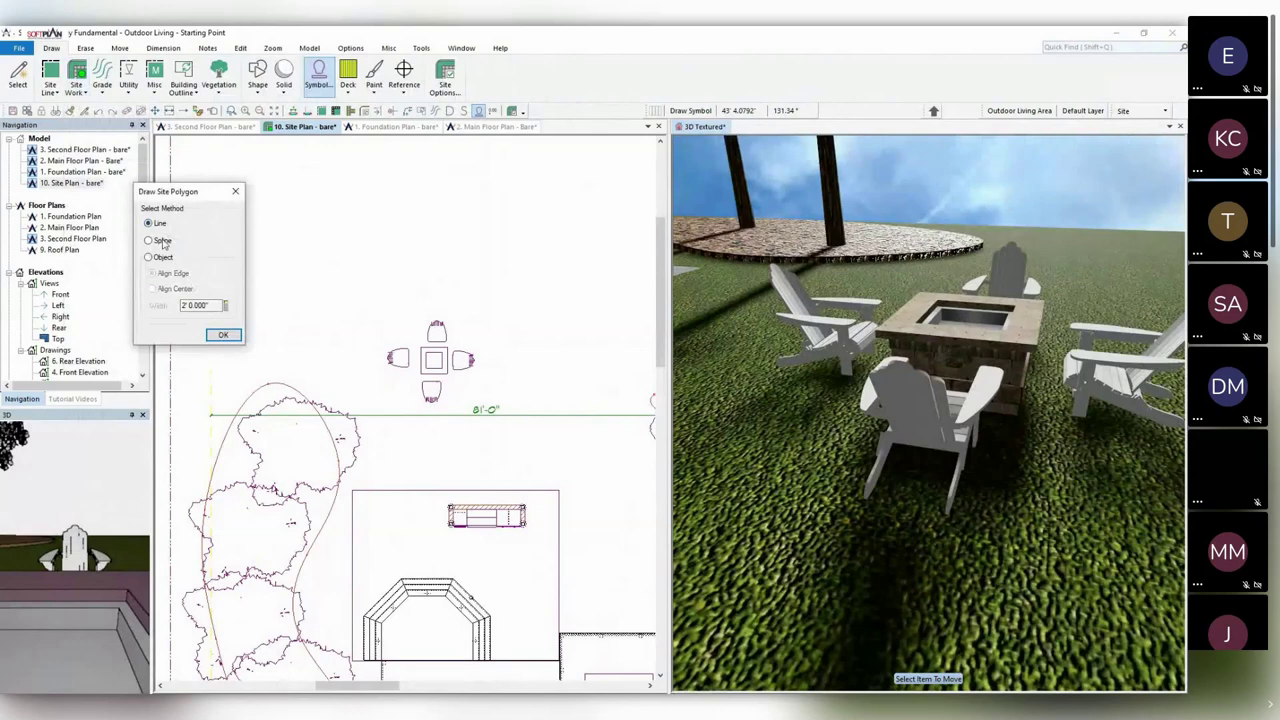
pyautogui.click(223, 335)
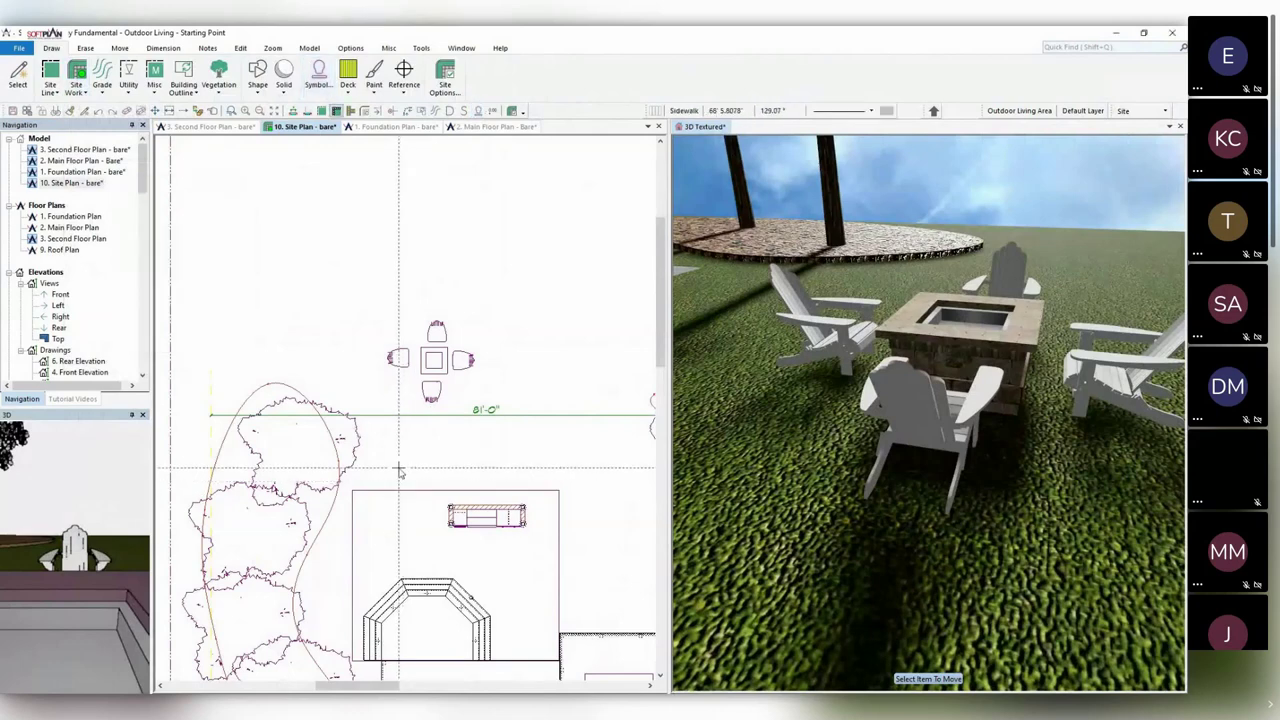
pyautogui.click(406, 464)
pyautogui.click(350, 351)
pyautogui.click(369, 292)
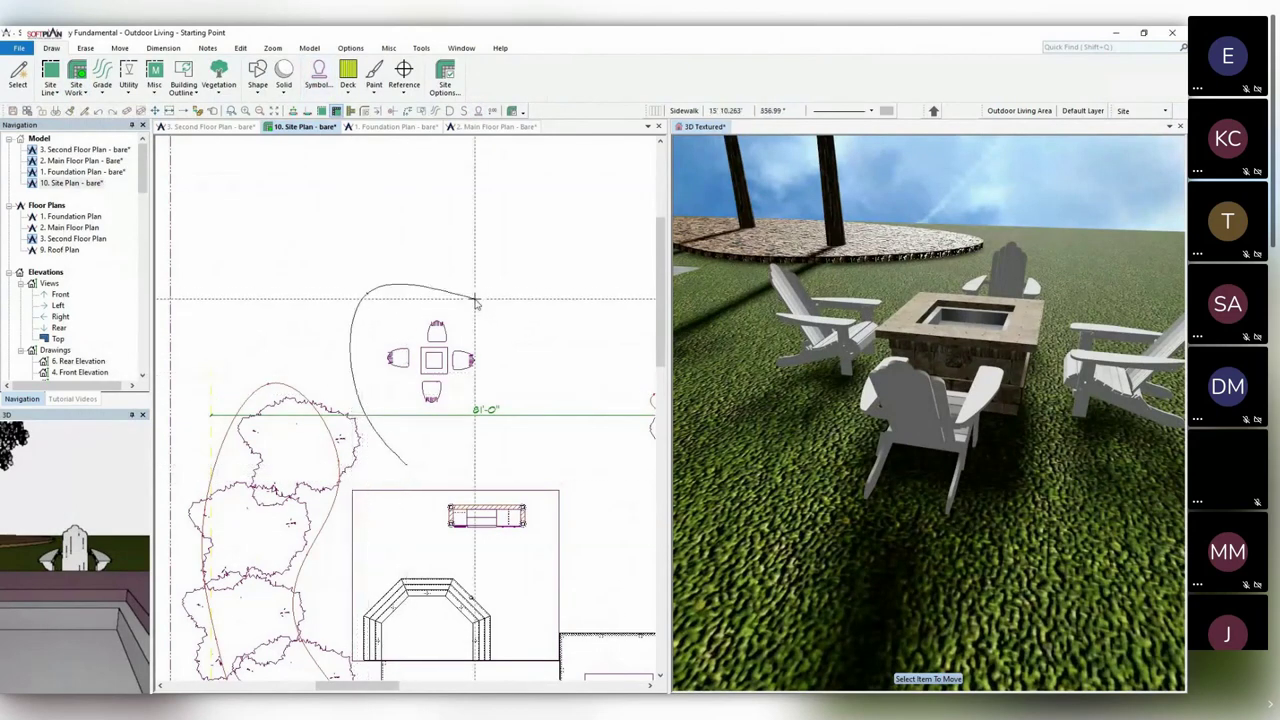
pyautogui.click(479, 299)
pyautogui.click(545, 357)
pyautogui.click(494, 410)
pyautogui.click(456, 463)
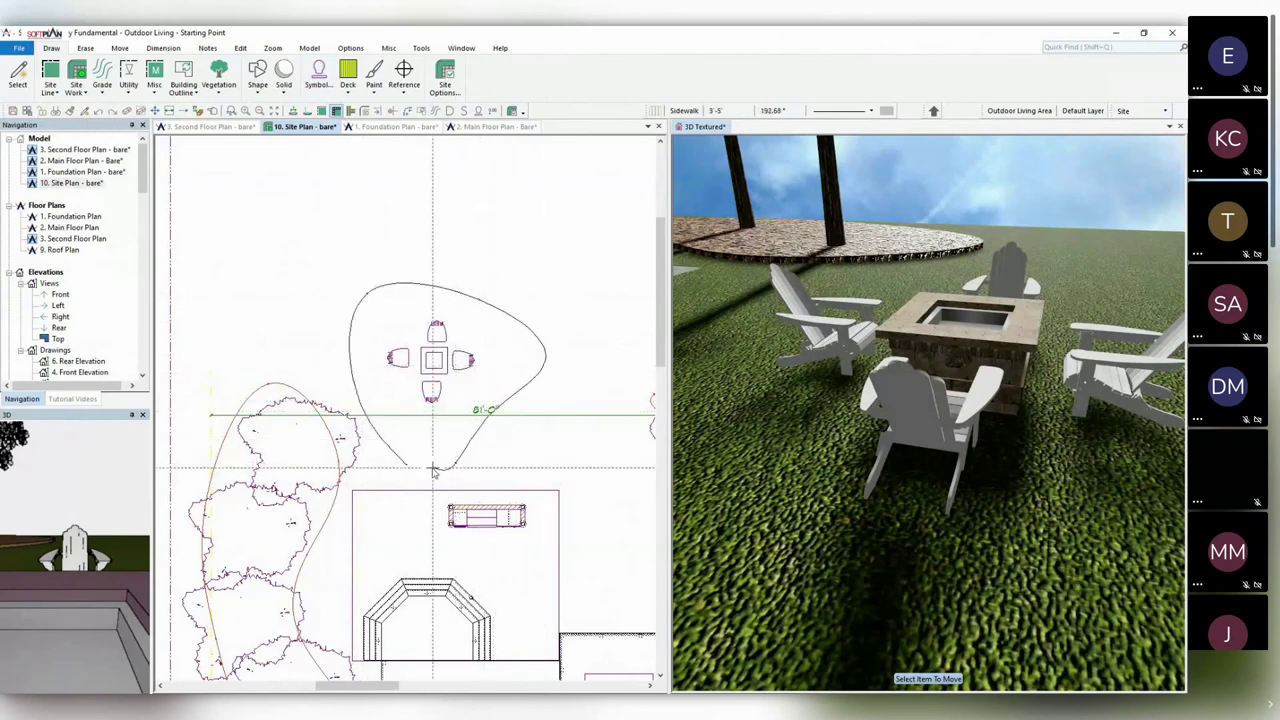
pyautogui.click(407, 465)
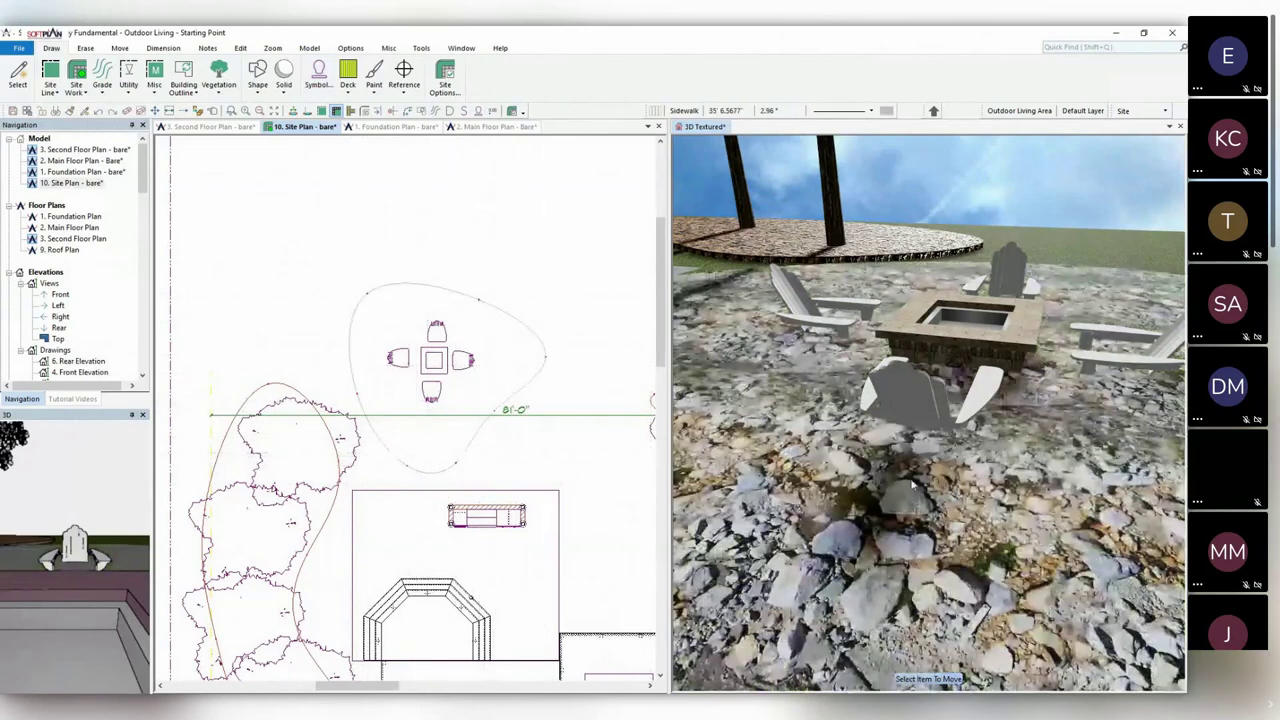
# Fit the stone sidewalk under the fire pit to the ground and check it in 3D from several angles.
pyautogui.moveTo(913, 485); pyautogui.dragTo(856, 411, button='middle')
pyautogui.scroll(-4, 855, 410)
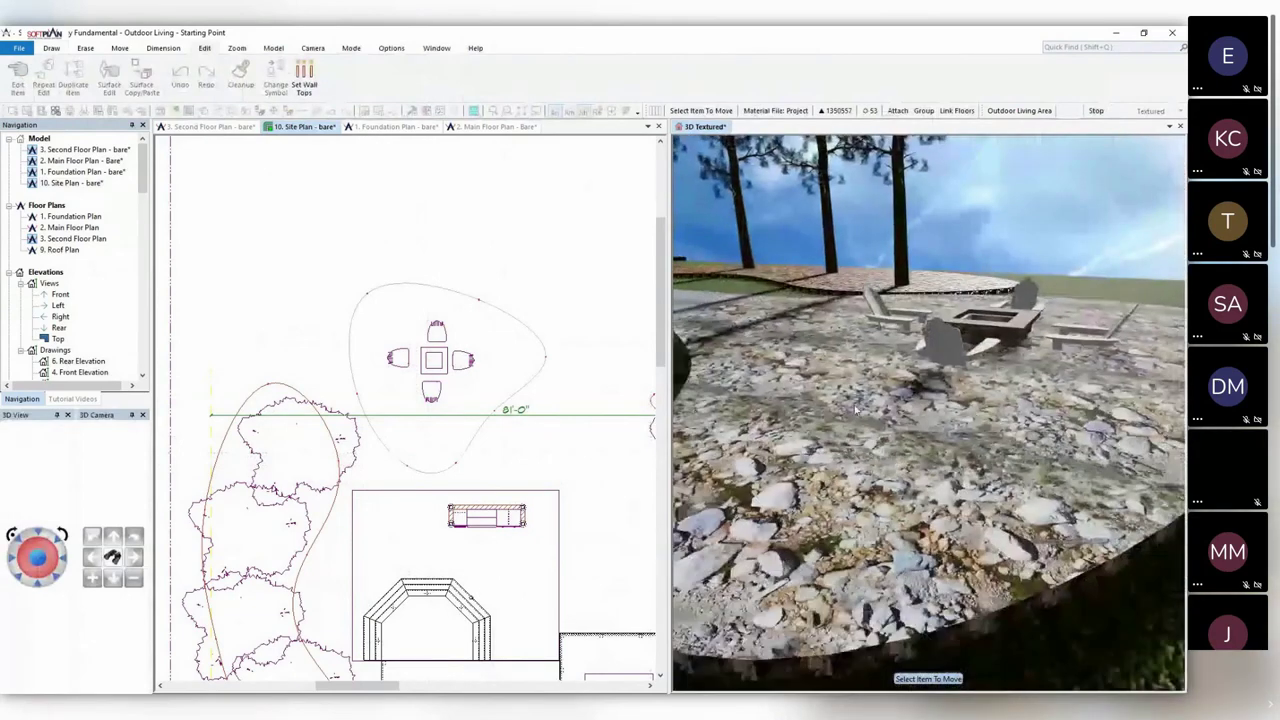
pyautogui.rightClick(923, 529)
pyautogui.click(951, 558)
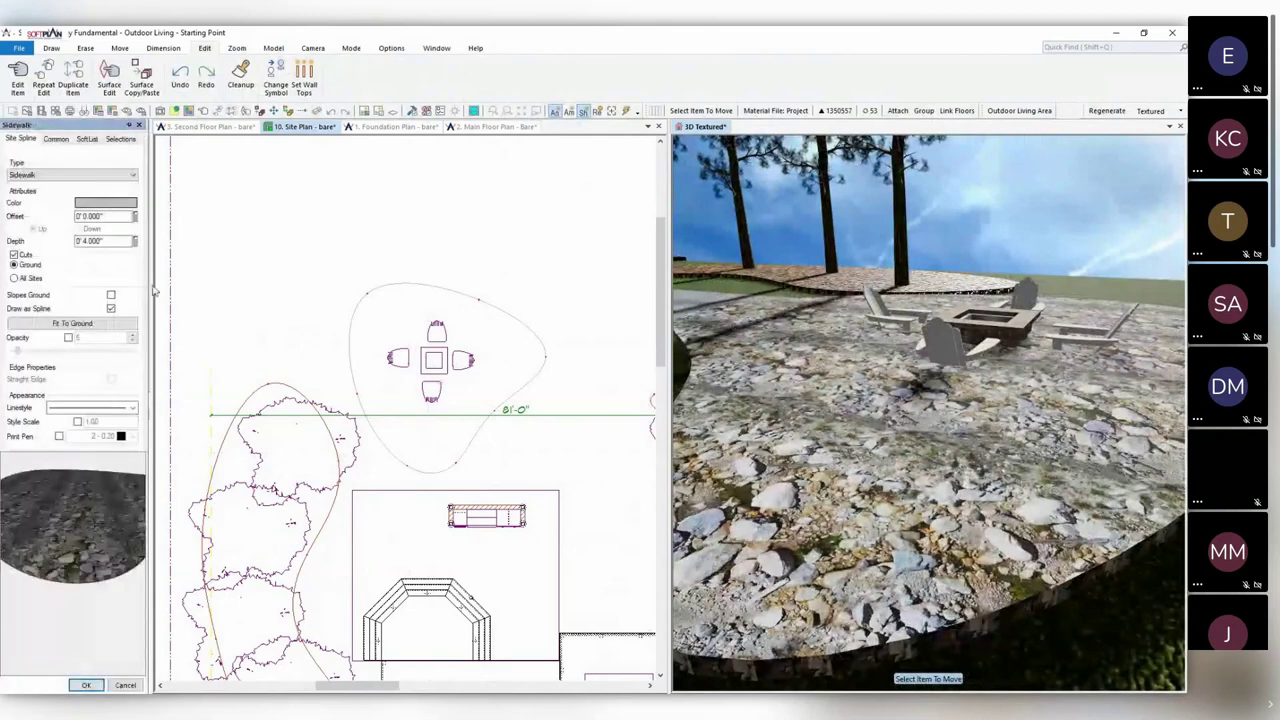
pyautogui.click(76, 327)
pyautogui.click(74, 326)
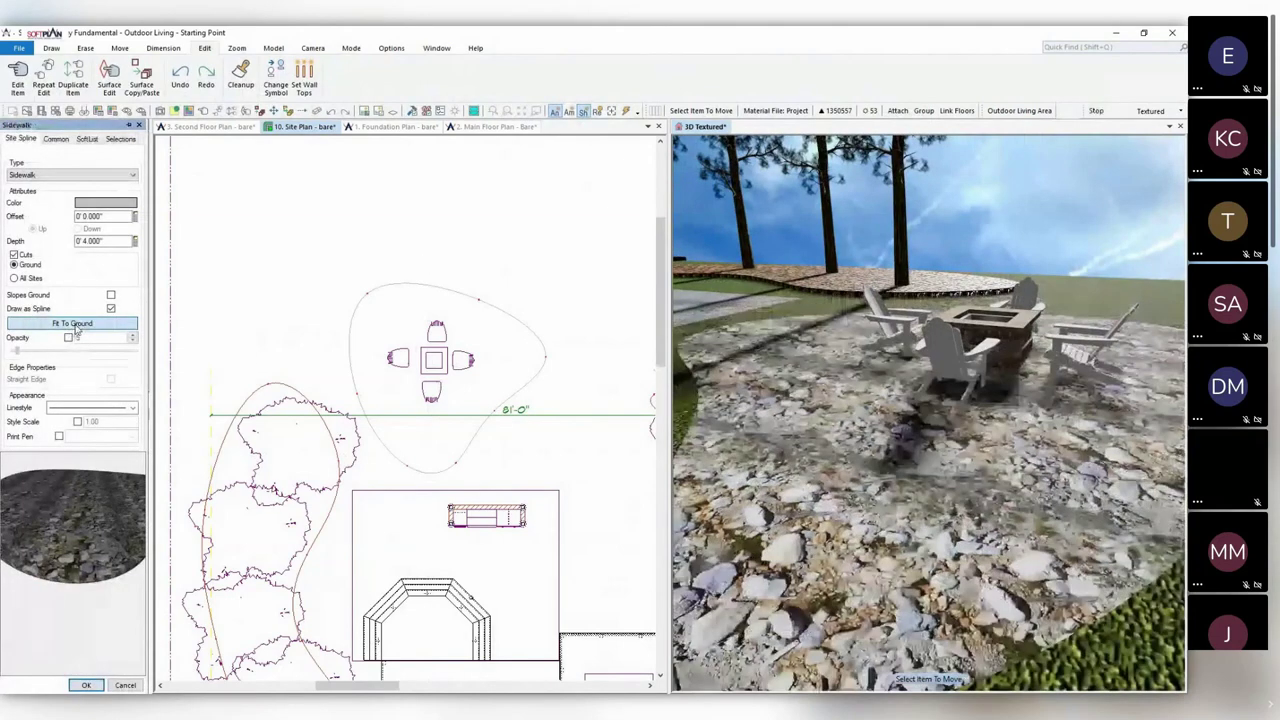
pyautogui.click(95, 685)
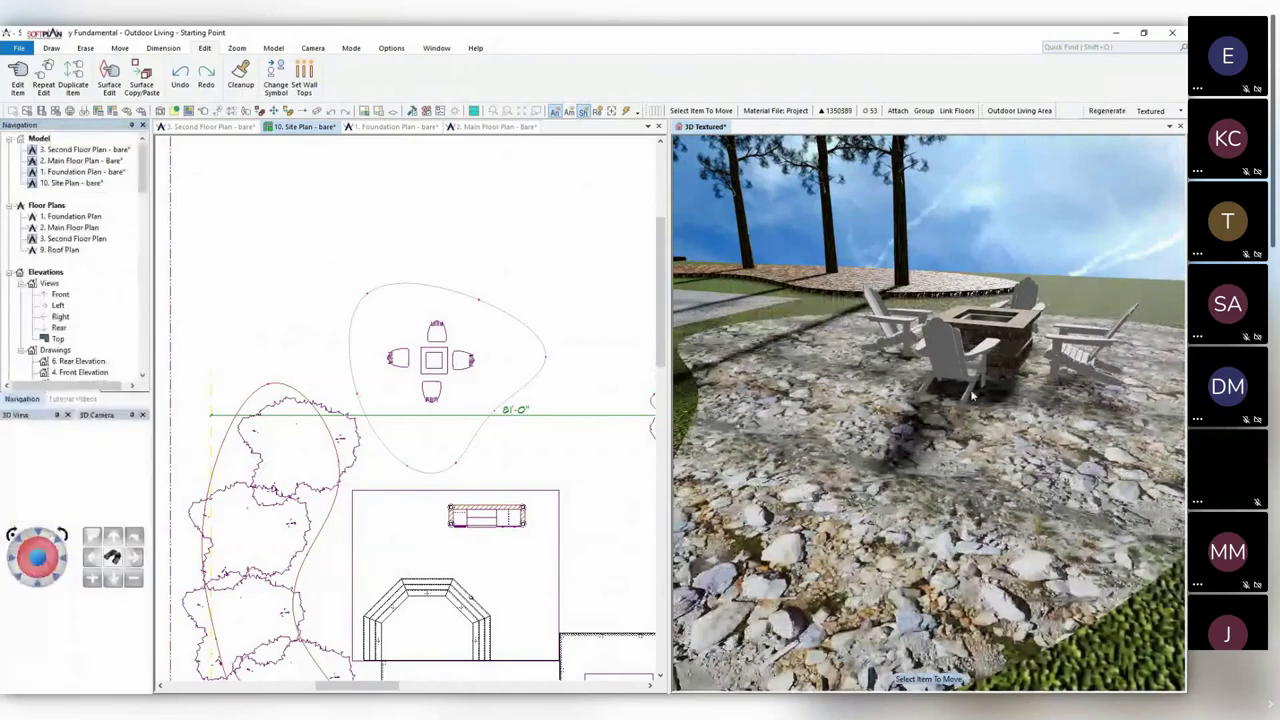
pyautogui.moveTo(1021, 384); pyautogui.dragTo(976, 403, button='middle')
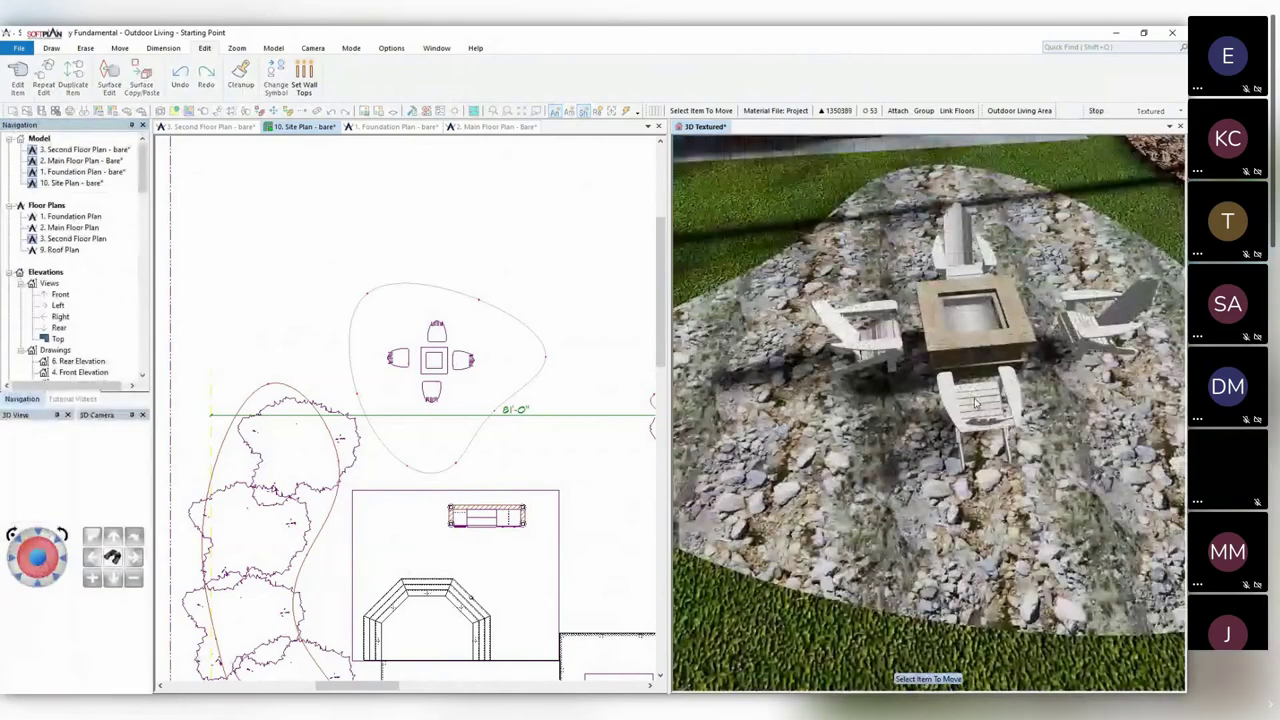
pyautogui.moveTo(975, 402); pyautogui.dragTo(960, 397)
pyautogui.moveTo(960, 397); pyautogui.dragTo(1111, 425, button='middle')
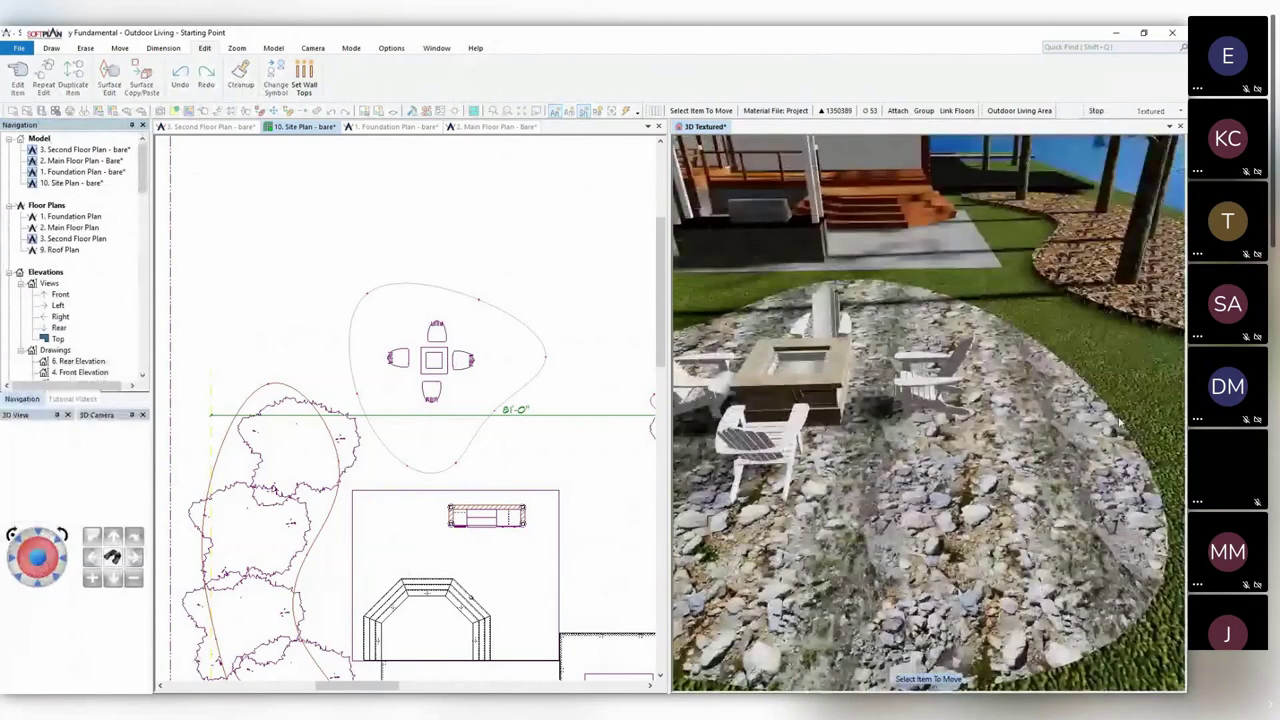
# Start a fence on the site plan using the privacy style from the Wood Fences library with the Line method.
pyautogui.click(505, 270)
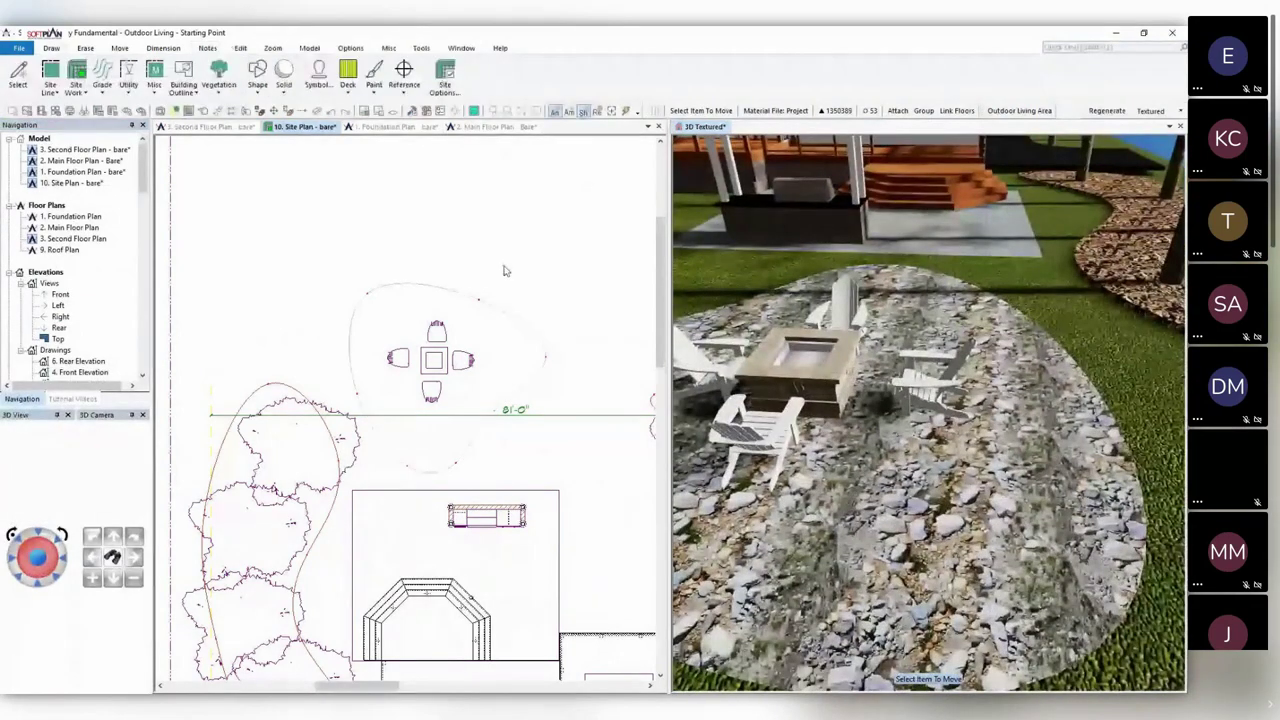
pyautogui.scroll(-5, 505, 270)
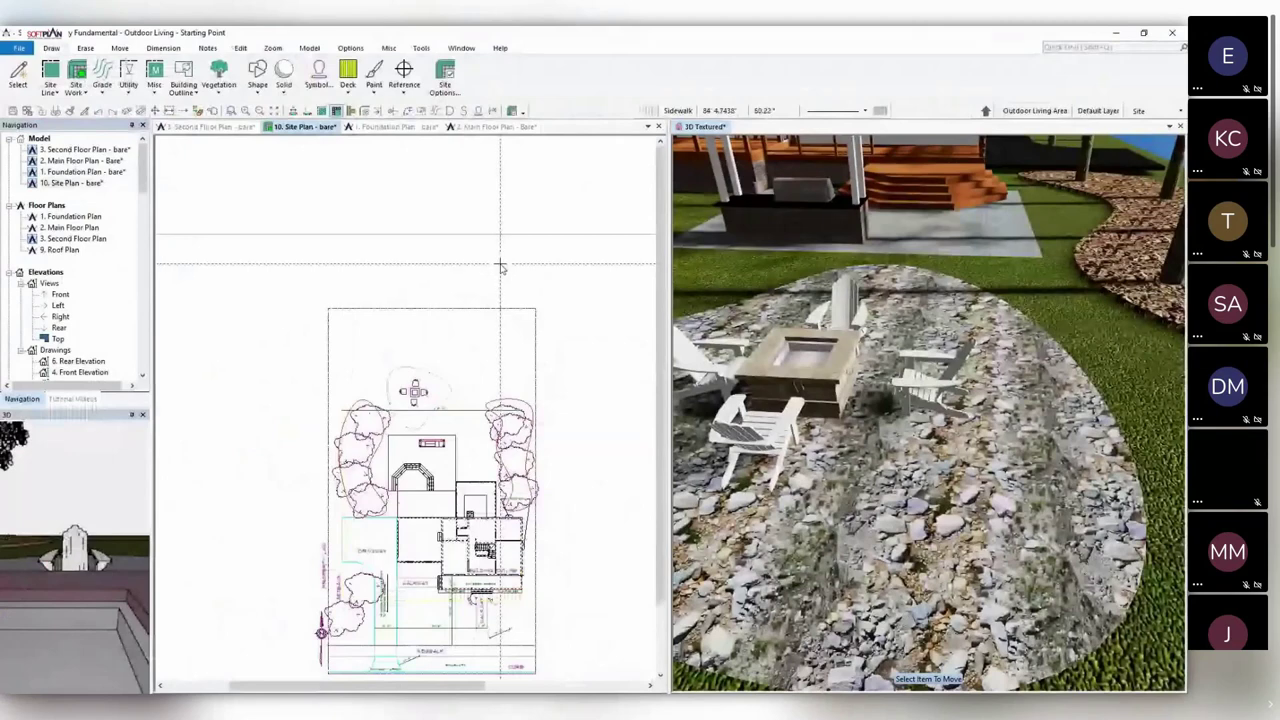
pyautogui.scroll(2, 445, 465)
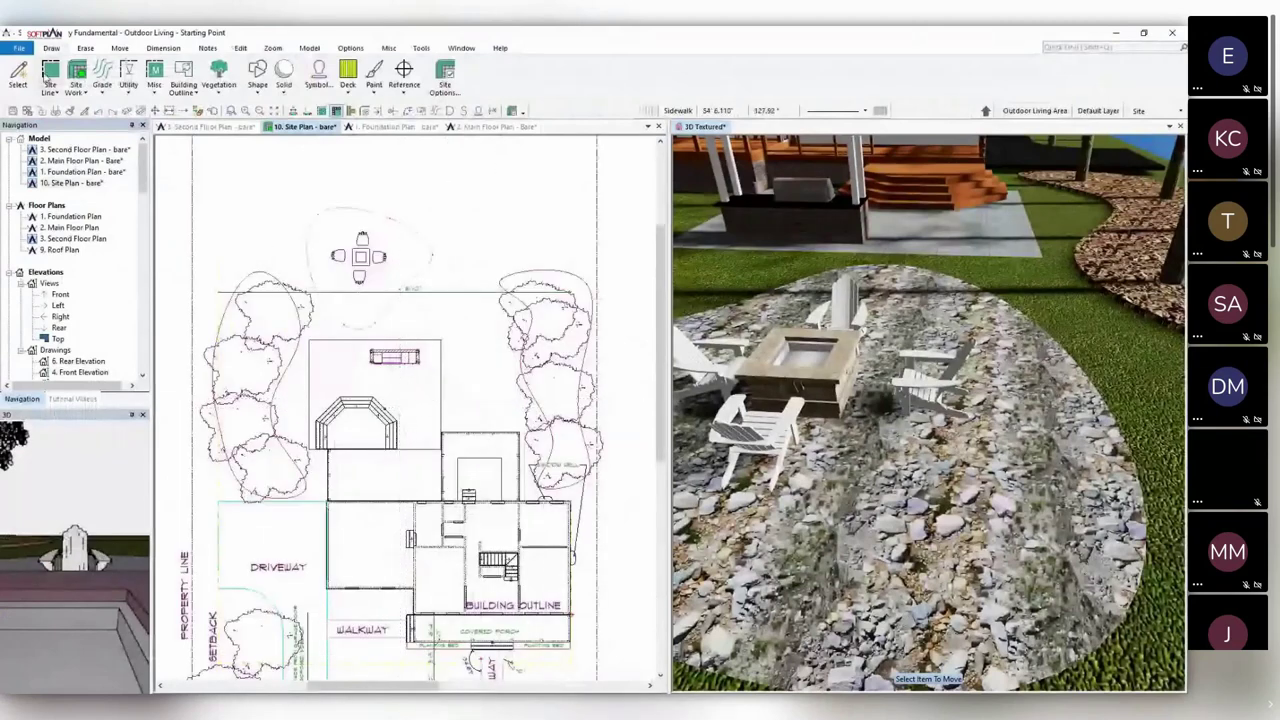
pyautogui.click(77, 80)
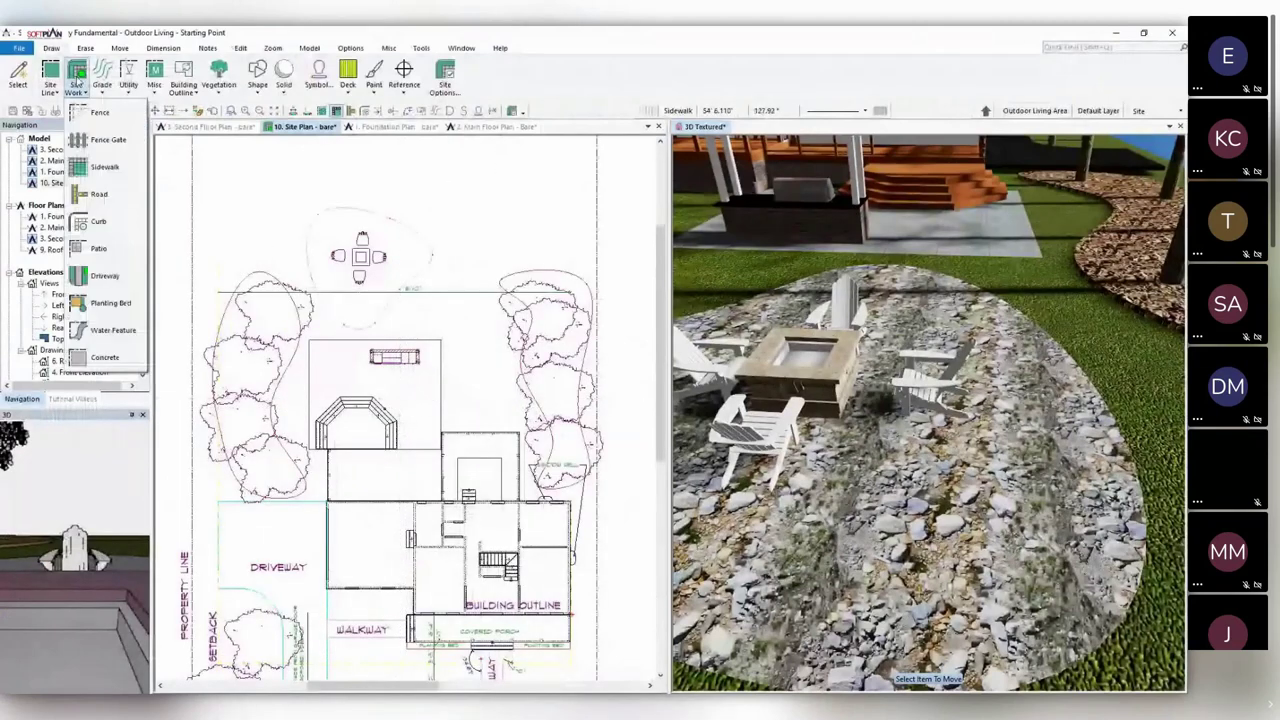
pyautogui.click(116, 119)
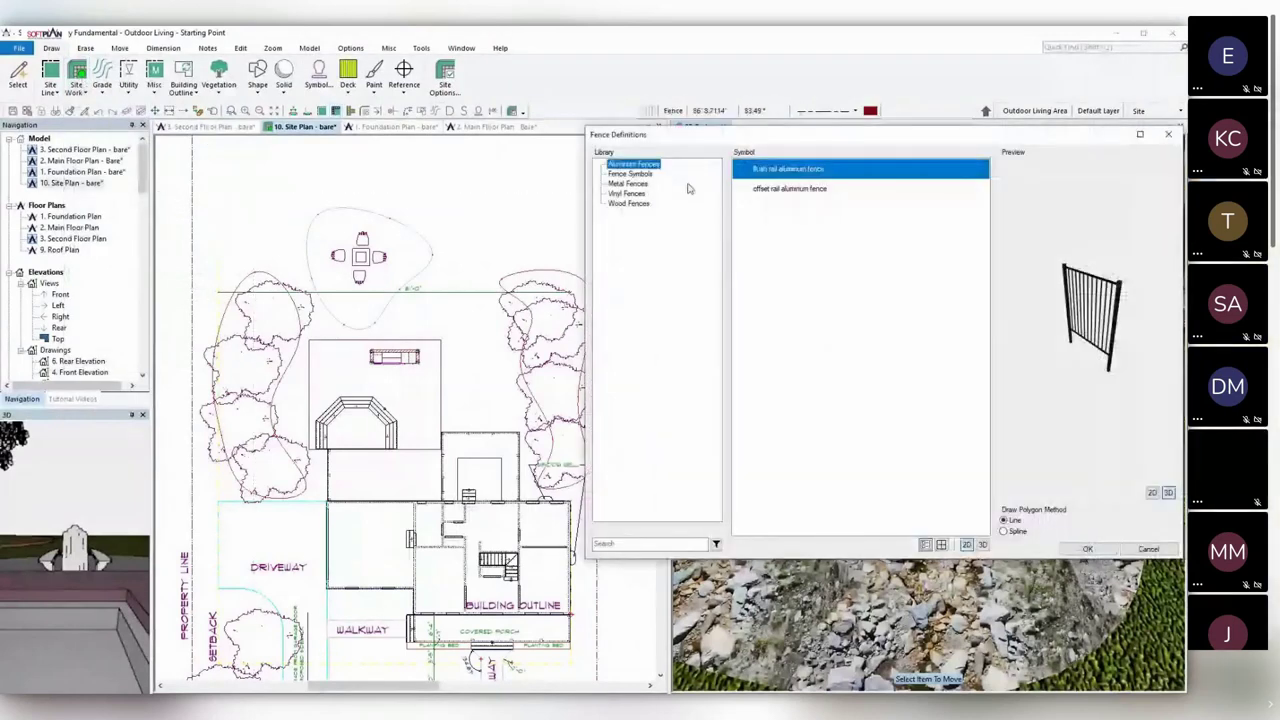
pyautogui.click(628, 203)
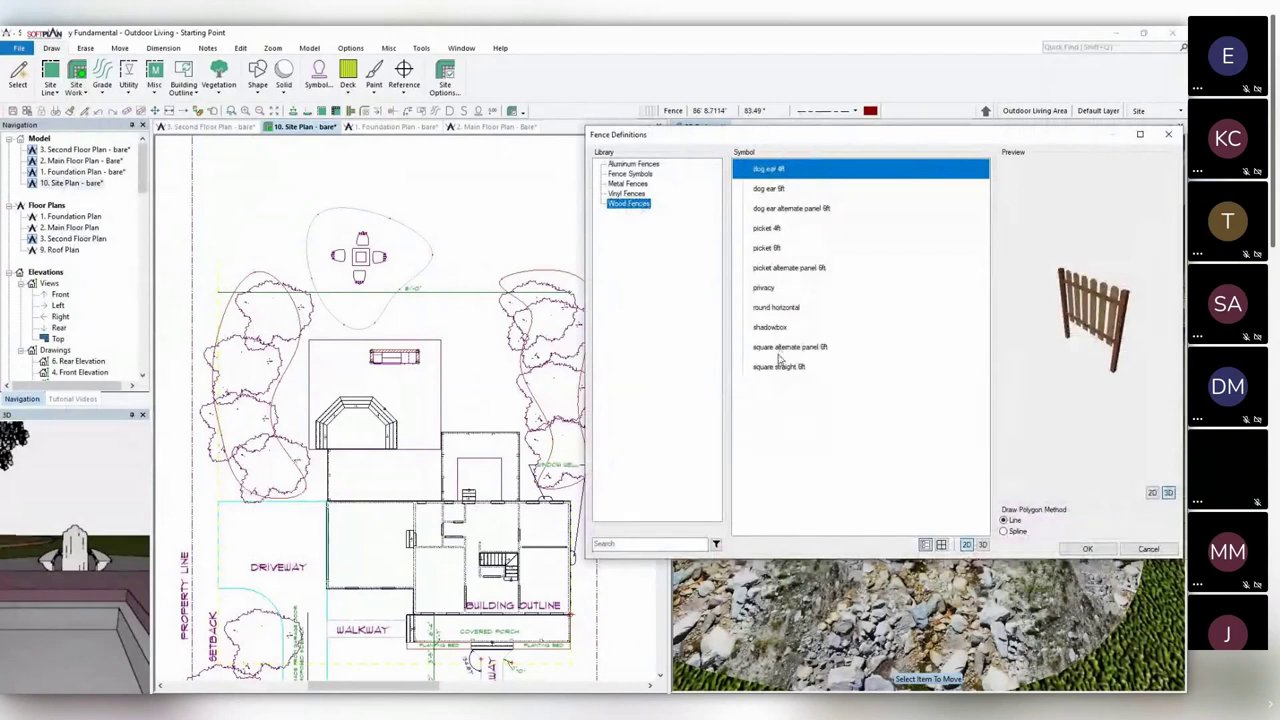
pyautogui.click(772, 189)
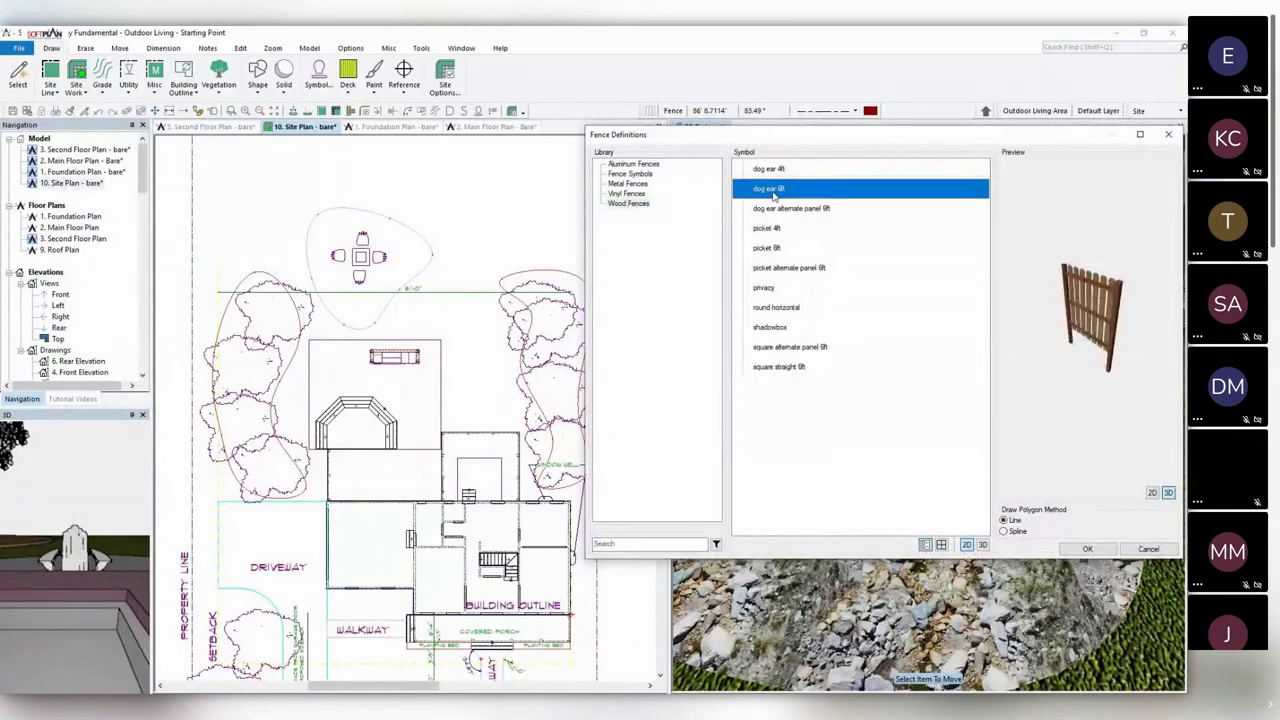
pyautogui.click(770, 290)
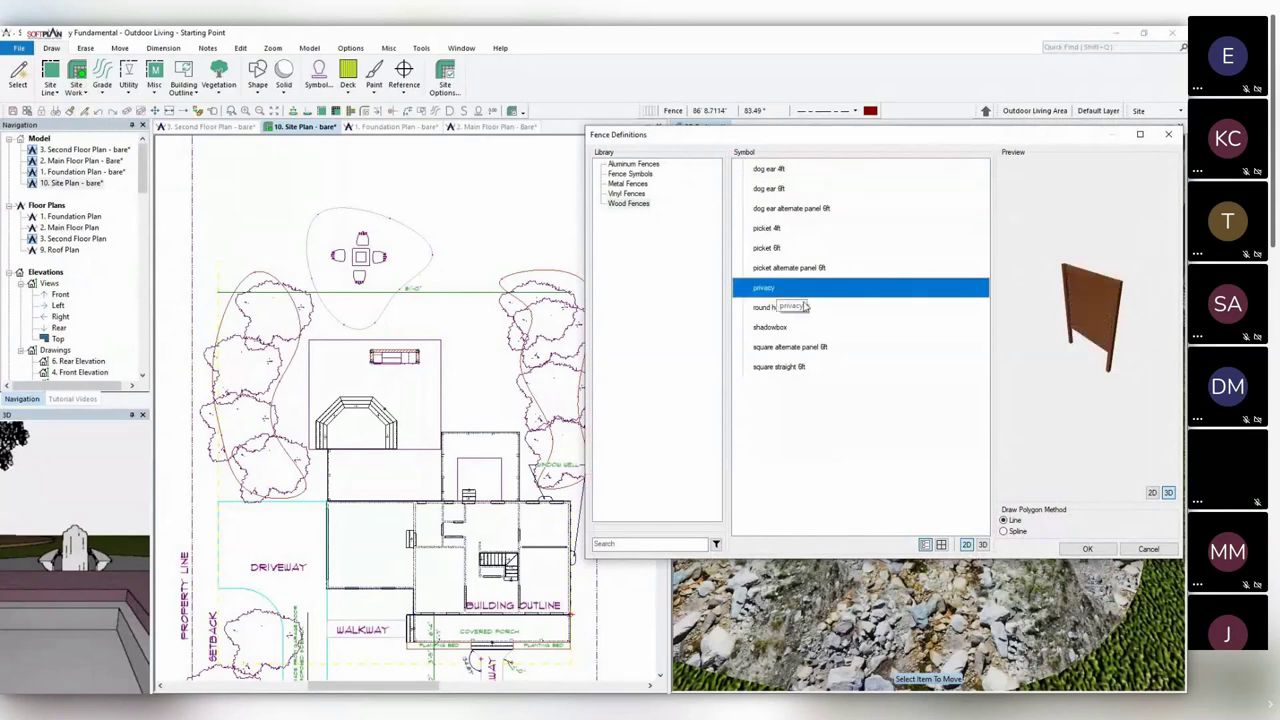
pyautogui.click(1087, 549)
# Draw the fence from the driveway's rear edge around the backyard beyond the fire pit and back to the house's side wall.
pyautogui.scroll(-1, 342, 484)
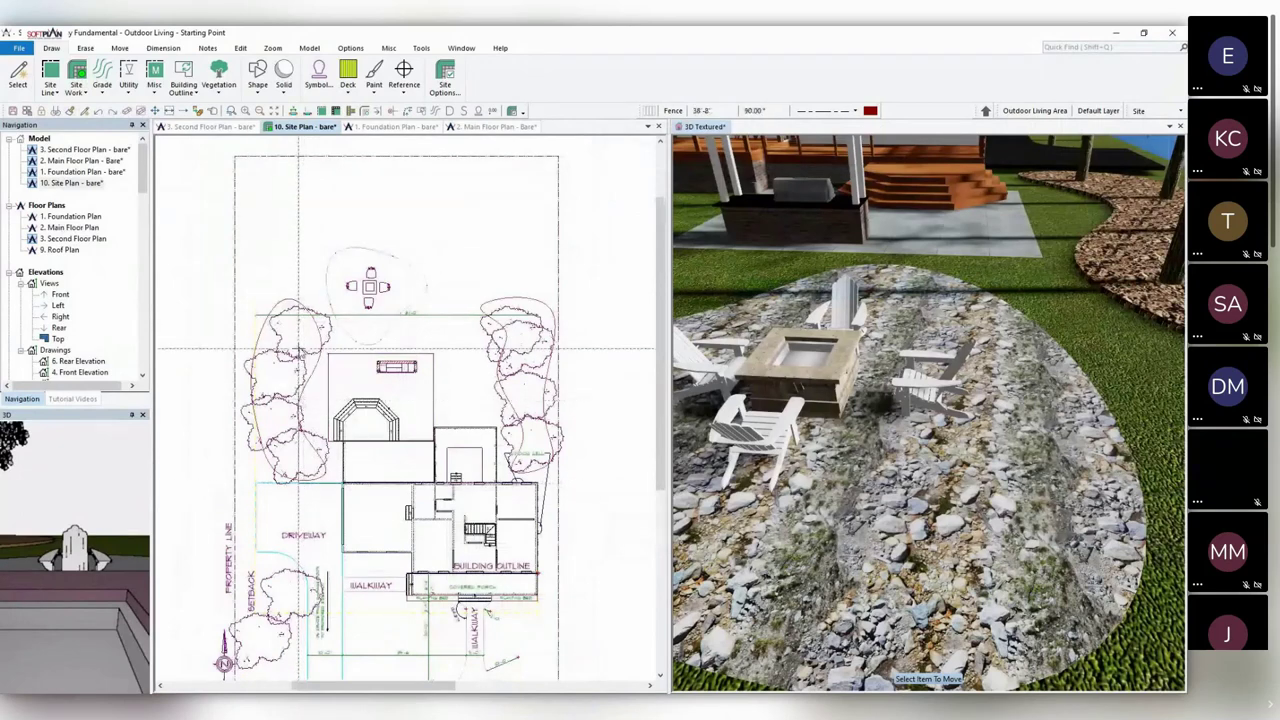
pyautogui.click(298, 220)
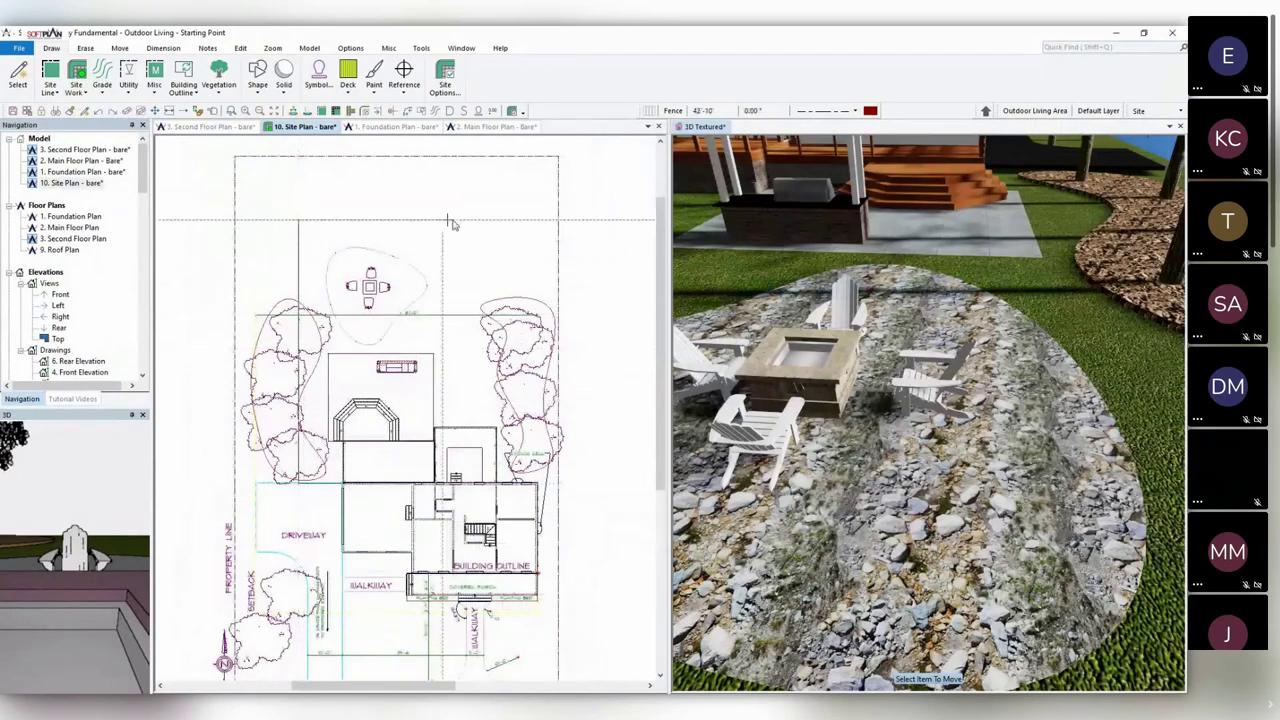
pyautogui.click(549, 221)
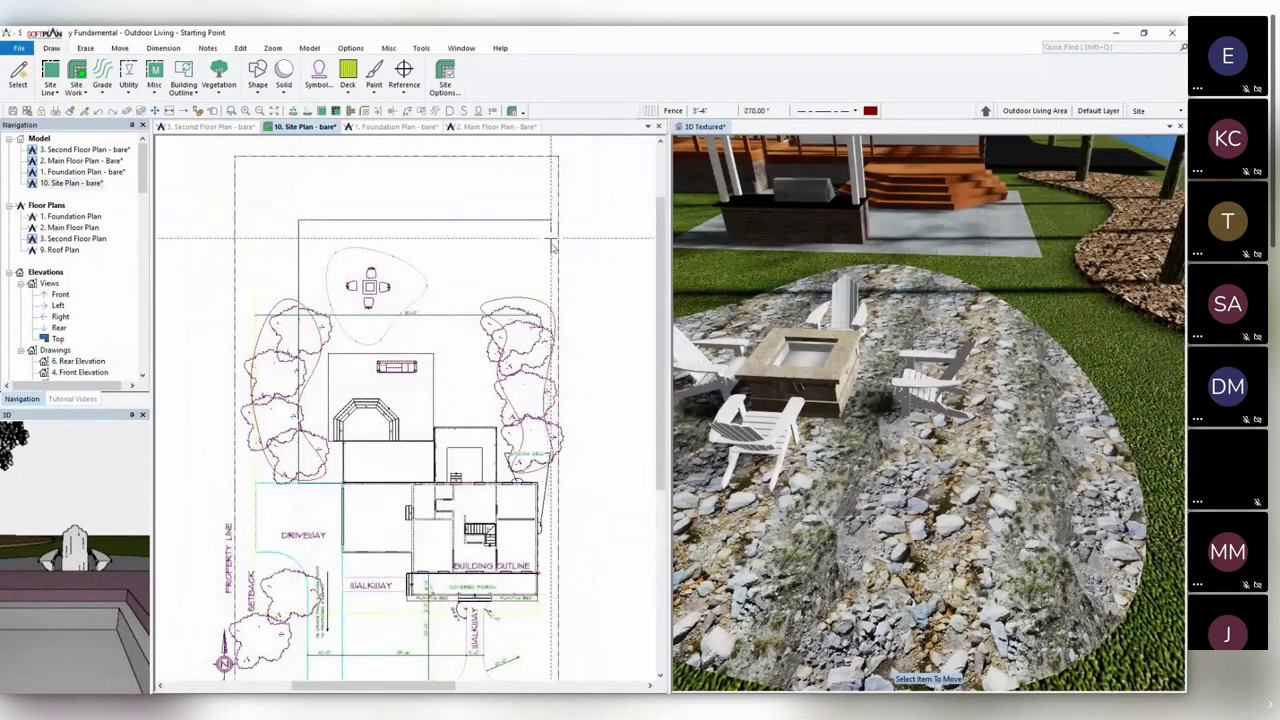
pyautogui.click(549, 482)
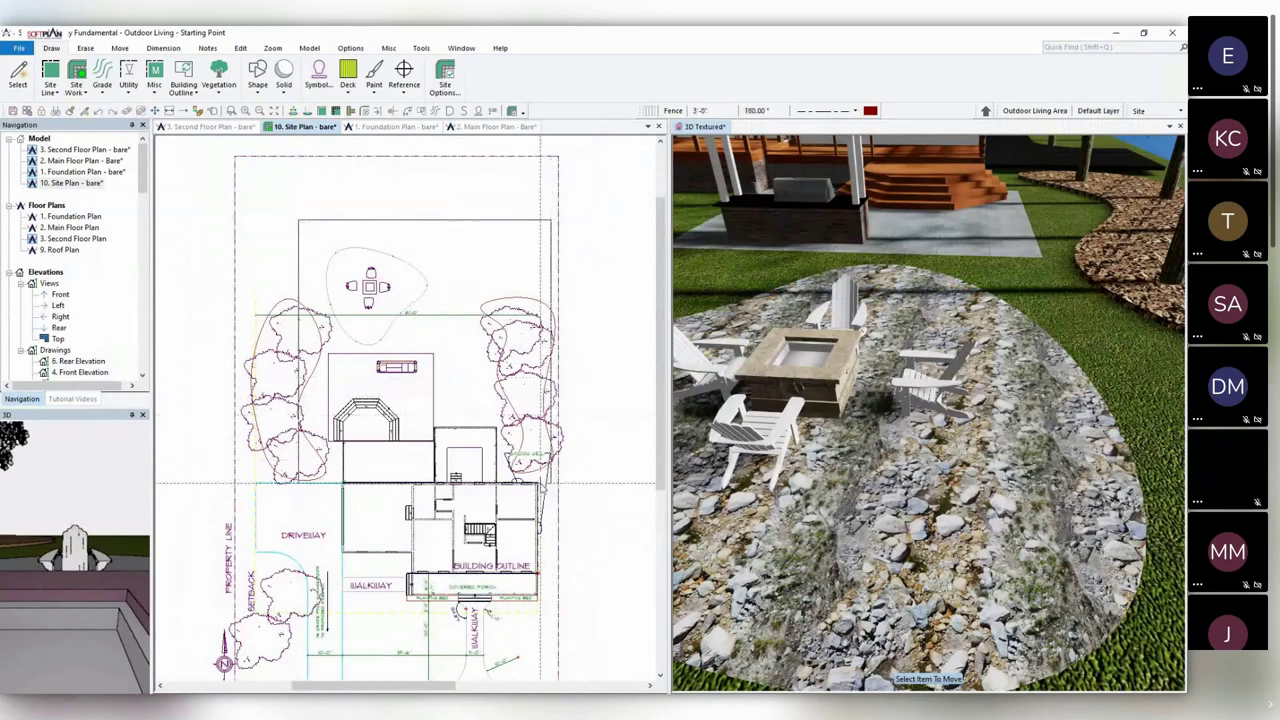
pyautogui.click(537, 483)
pyautogui.rightClick(537, 483)
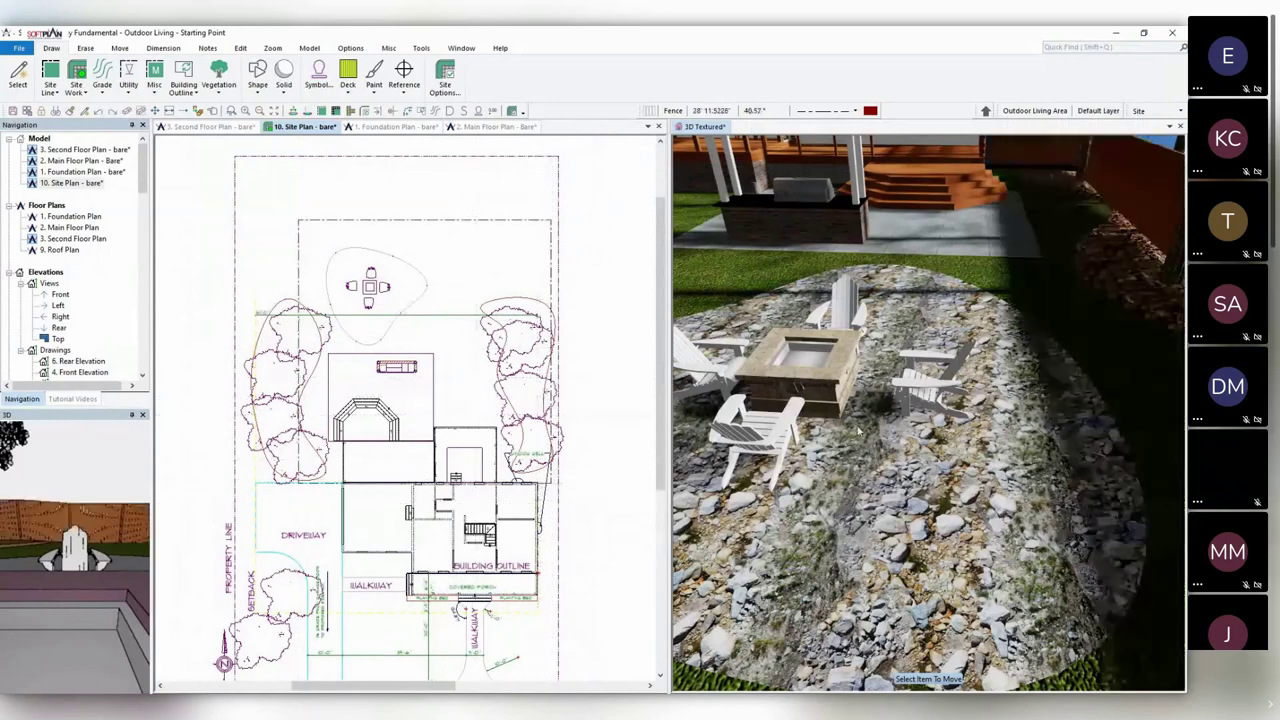
# Examine the fenced backyard in 3D from outside the rear fence, raising the camera above it.
pyautogui.moveTo(965, 417); pyautogui.dragTo(968, 407, button='middle')
pyautogui.moveTo(968, 407); pyautogui.dragTo(968, 407)
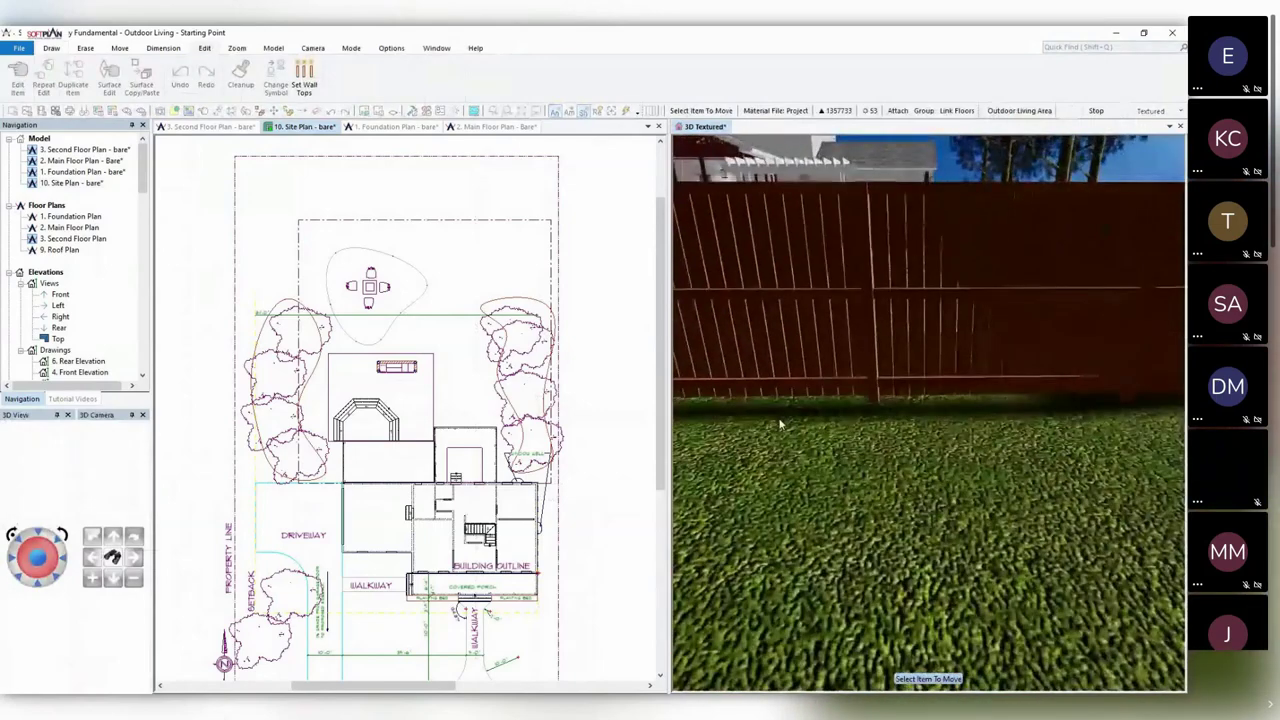
pyautogui.click(112, 539)
pyautogui.click(112, 539)
pyautogui.click(112, 539)
pyautogui.click(112, 539)
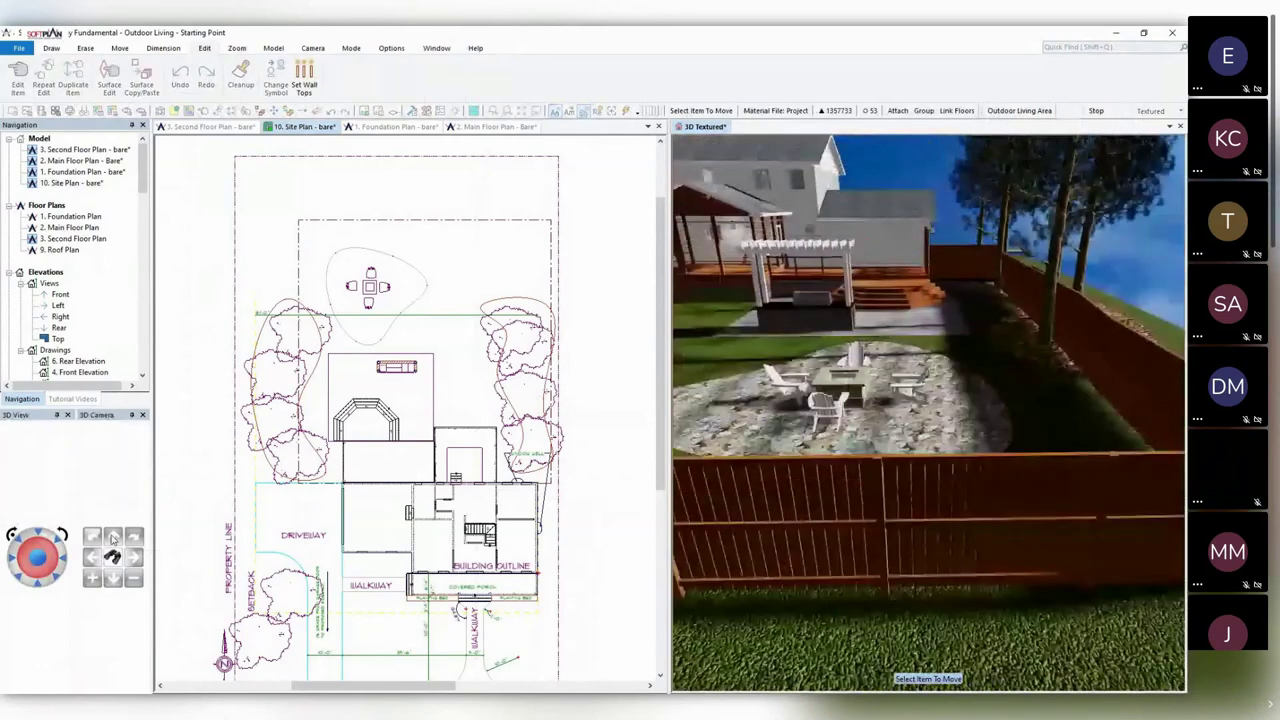
pyautogui.click(112, 539)
pyautogui.click(112, 539)
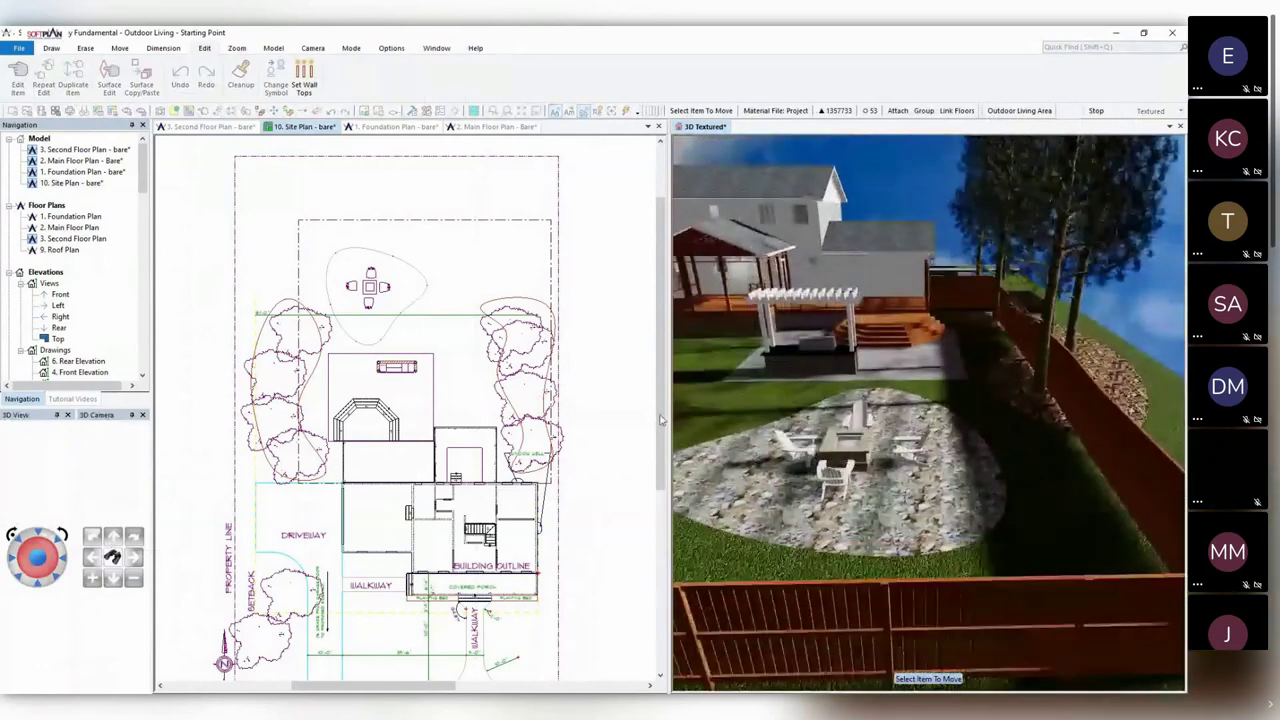
pyautogui.click(897, 417)
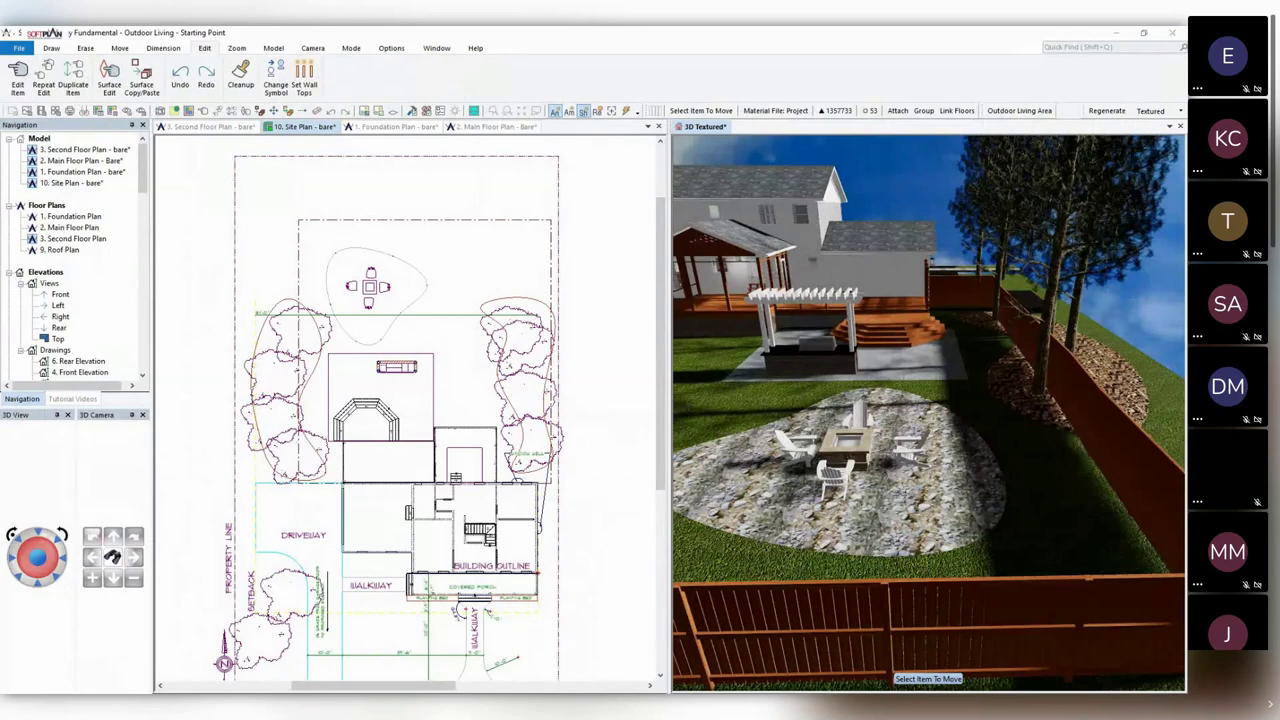
# Switch to the completed ray-traced 2-Storey 08 model, view its sun options, and bring up the lighting settings of its mode options.
pyautogui.moveTo(1279, 126); pyautogui.dragTo(971, 60)
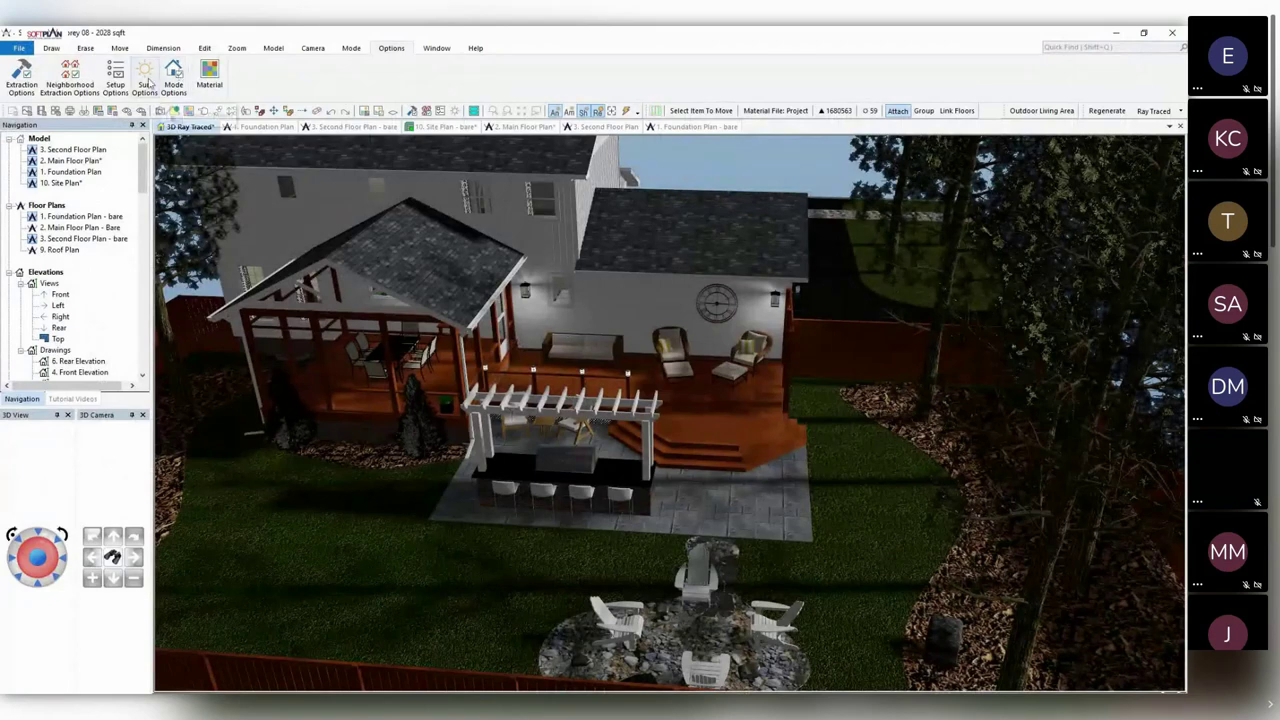
pyautogui.click(146, 86)
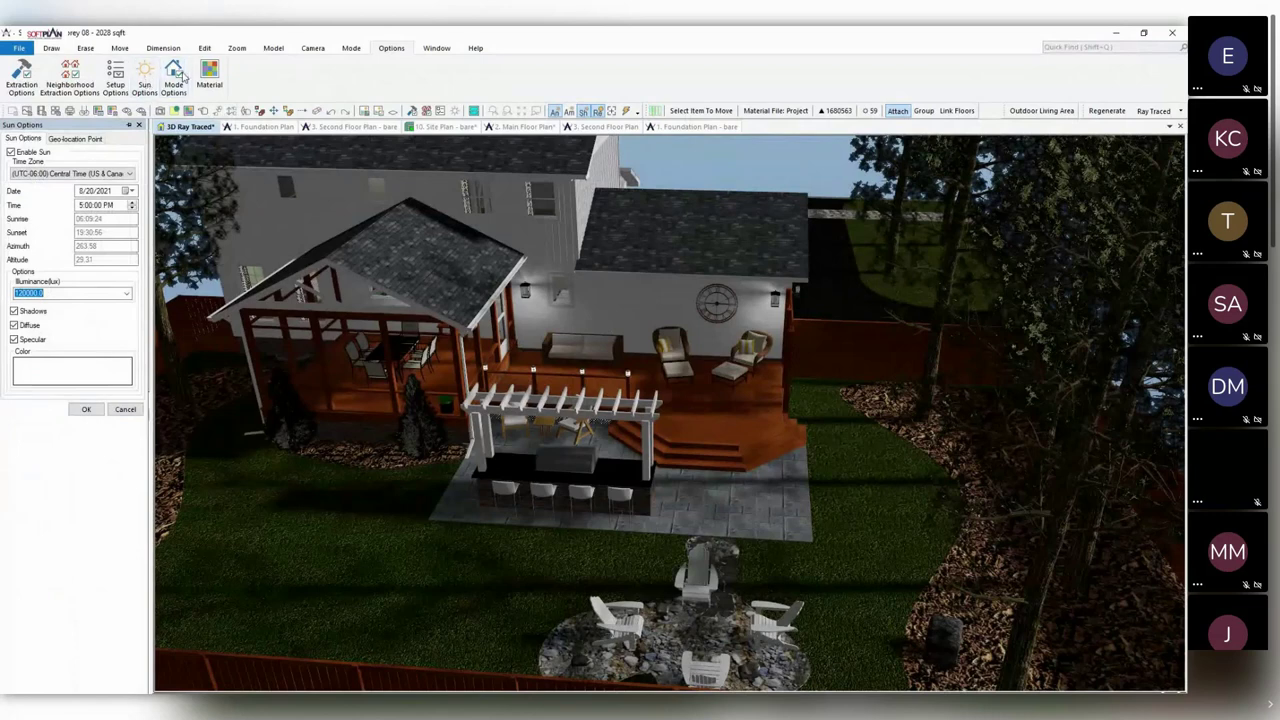
pyautogui.click(180, 74)
pyautogui.click(66, 140)
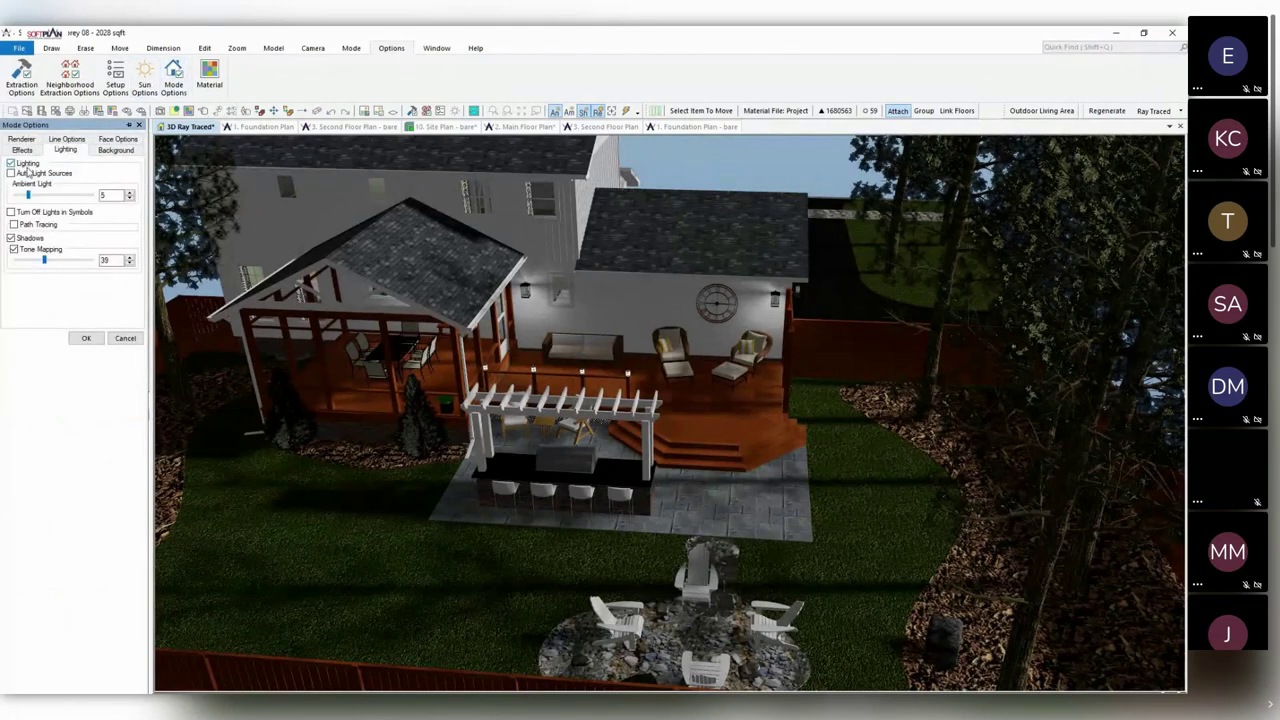
# Try automatic light sources on the ray-traced view, turn them off again, and set tone mapping to 42.
pyautogui.click(34, 176)
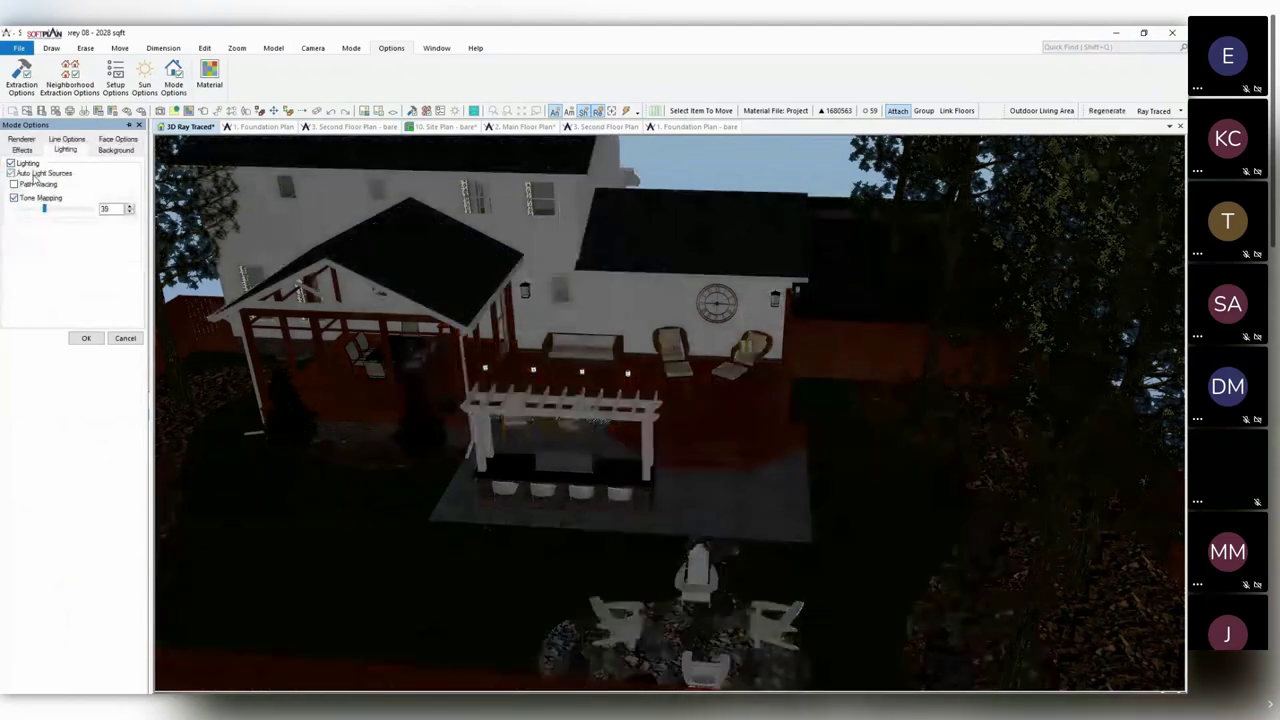
pyautogui.click(34, 176)
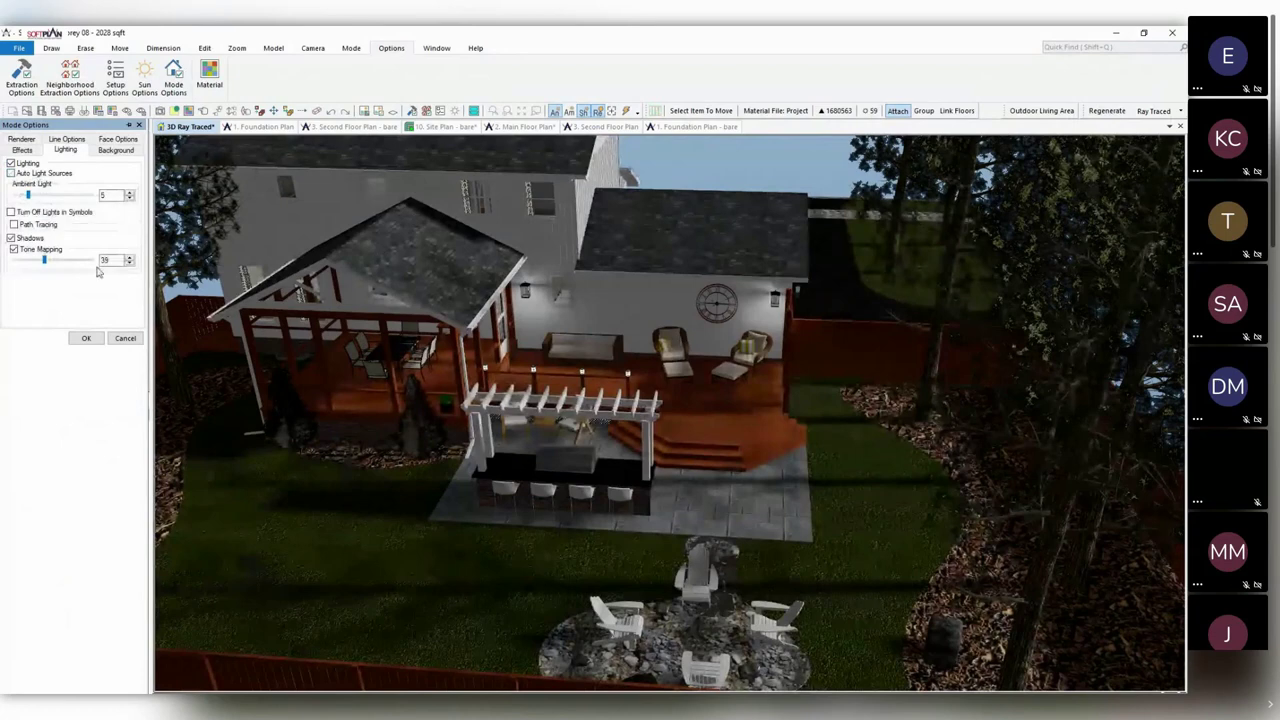
pyautogui.click(129, 257)
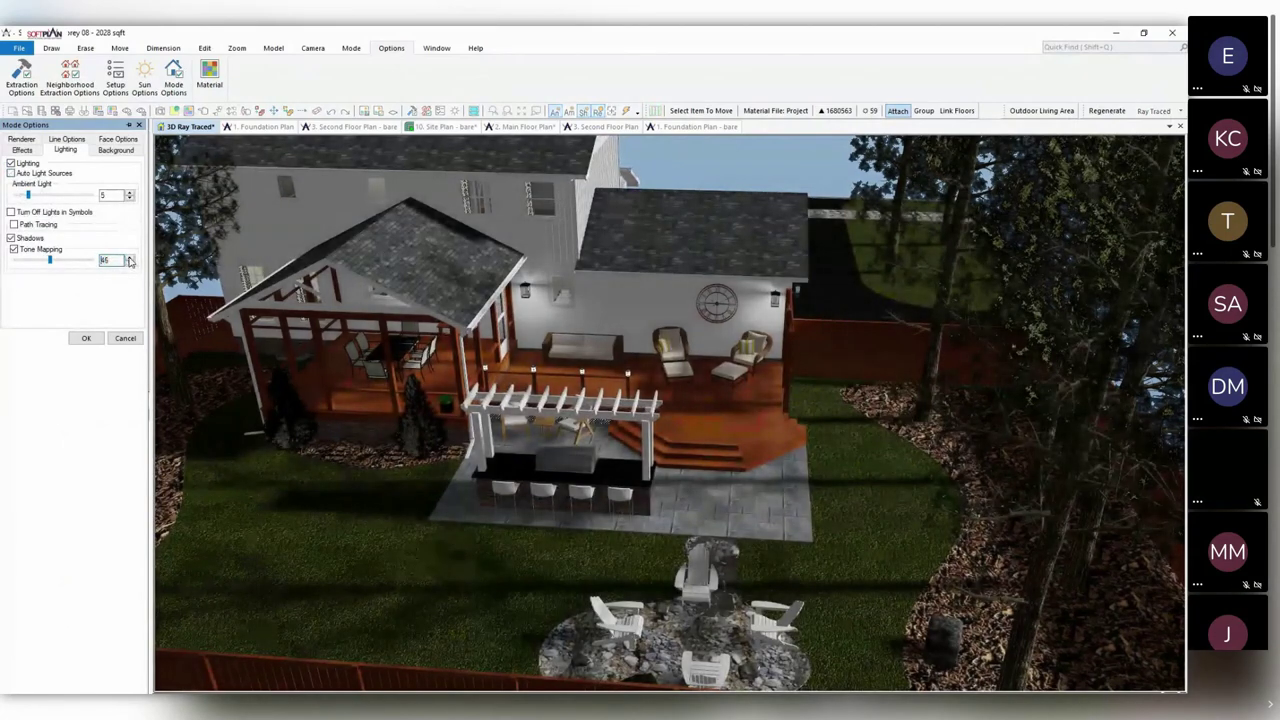
pyautogui.click(129, 263)
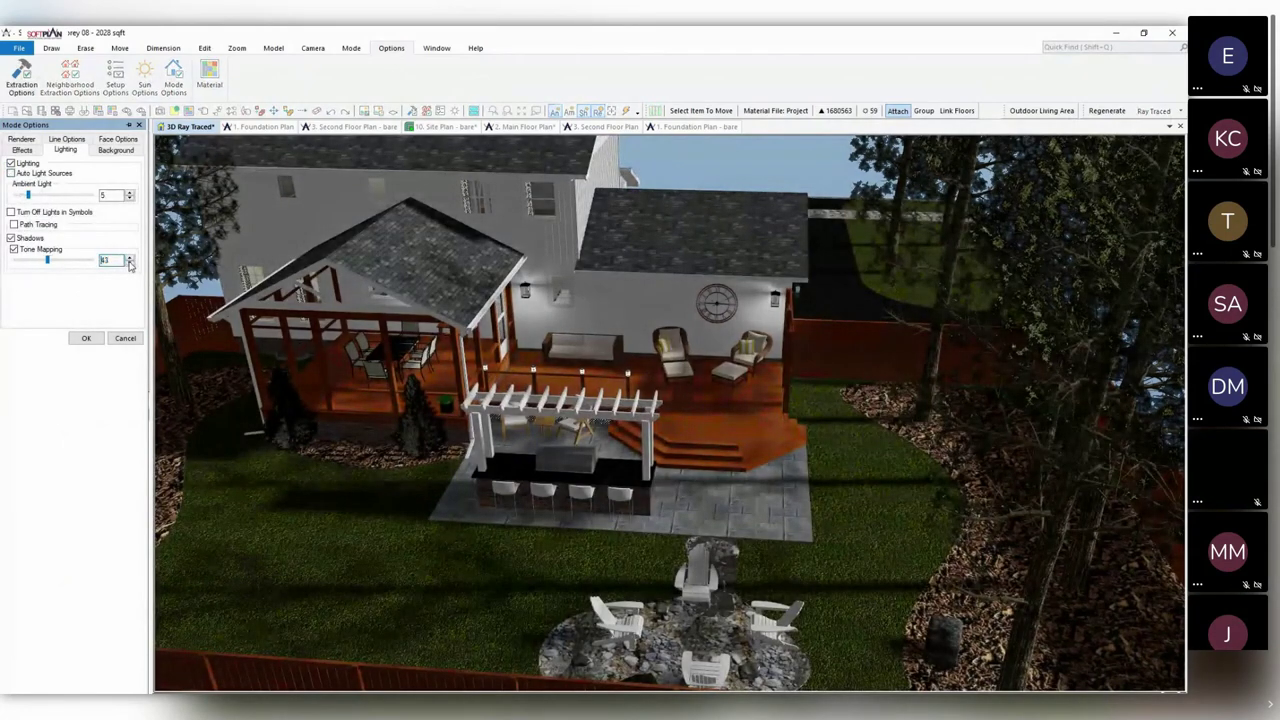
pyautogui.click(130, 258)
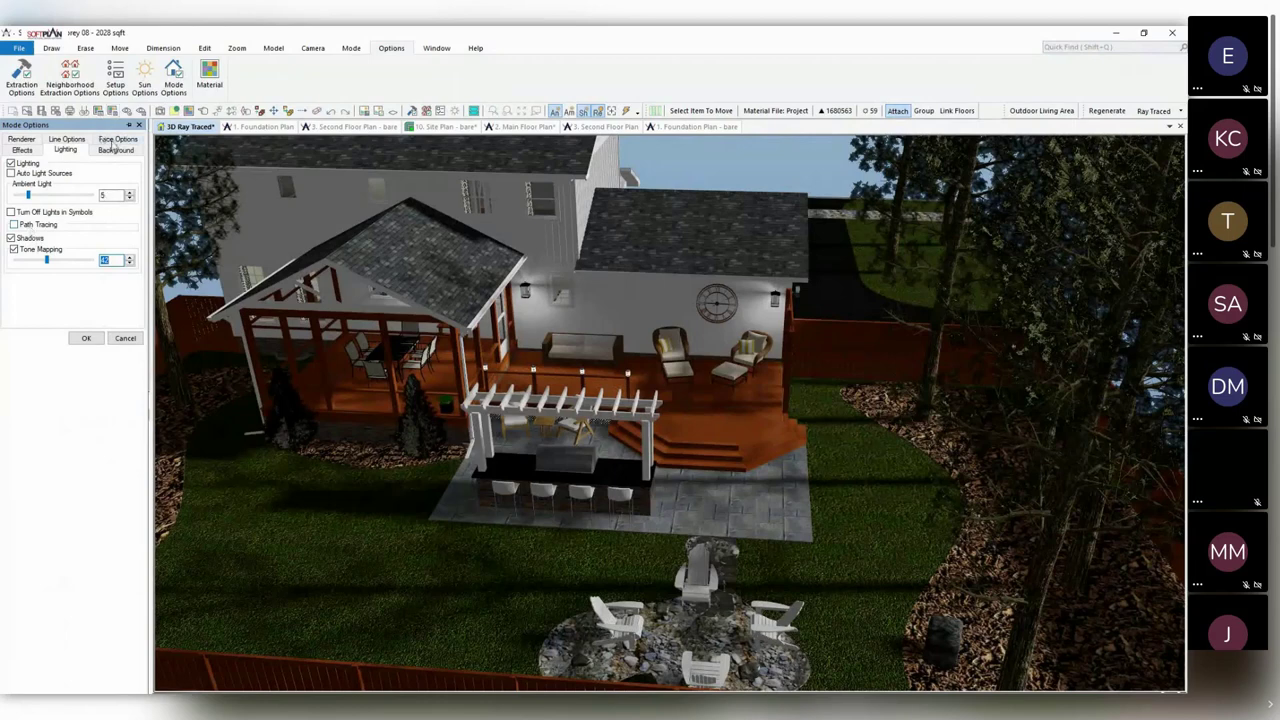
# Try a plain color background, switch back to a skybox using the Skybox 1 images, and apply the mode options.
pyautogui.click(115, 149)
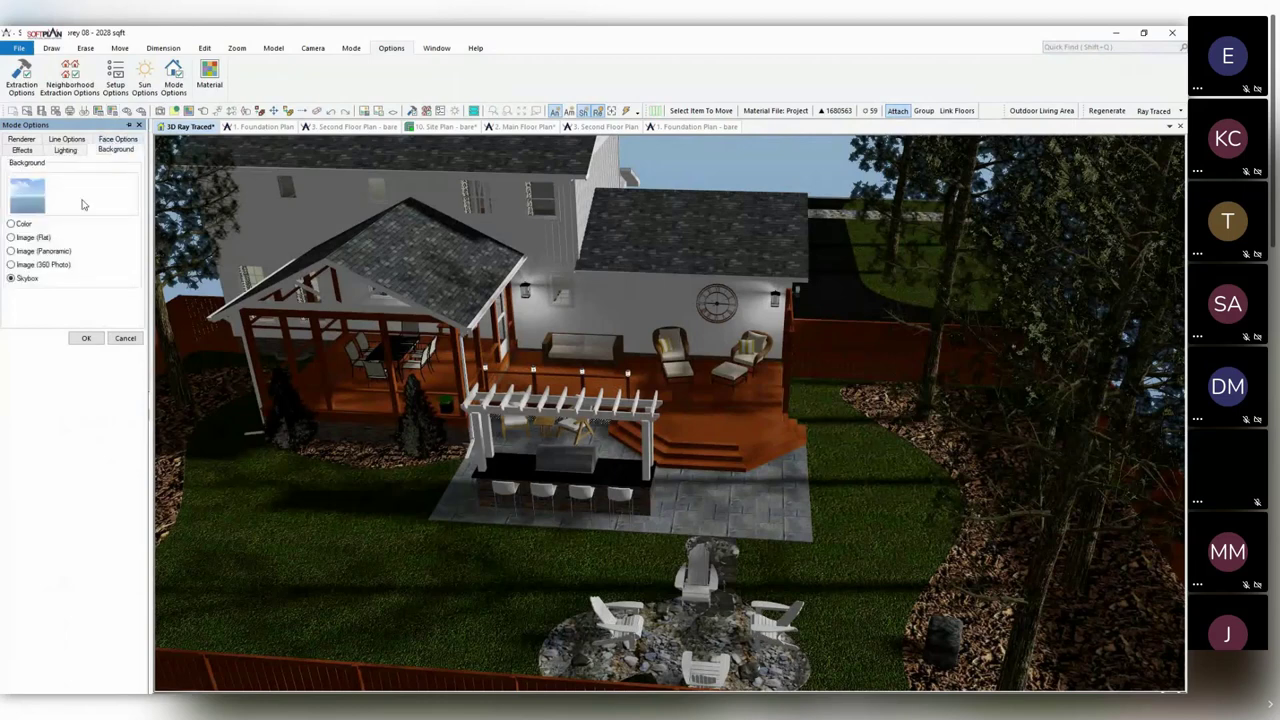
pyautogui.click(24, 226)
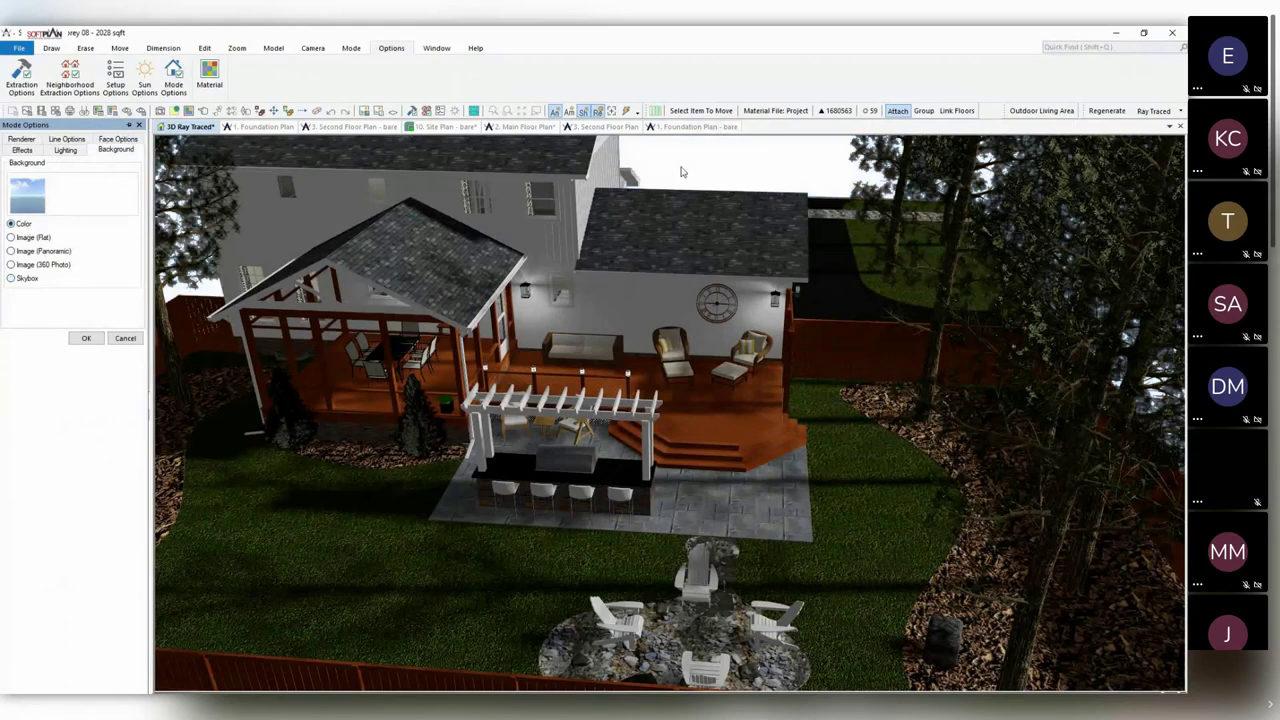
pyautogui.click(27, 279)
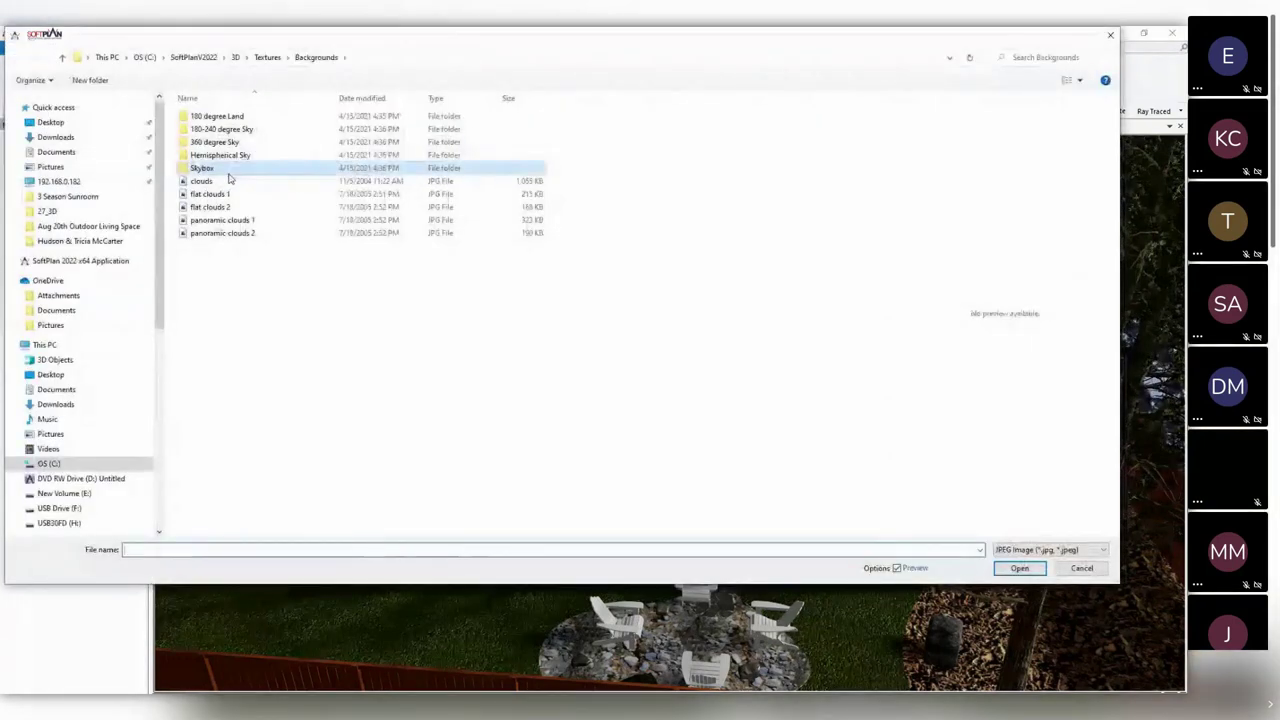
pyautogui.doubleClick(234, 168)
pyautogui.click(212, 118)
pyautogui.doubleClick(214, 120)
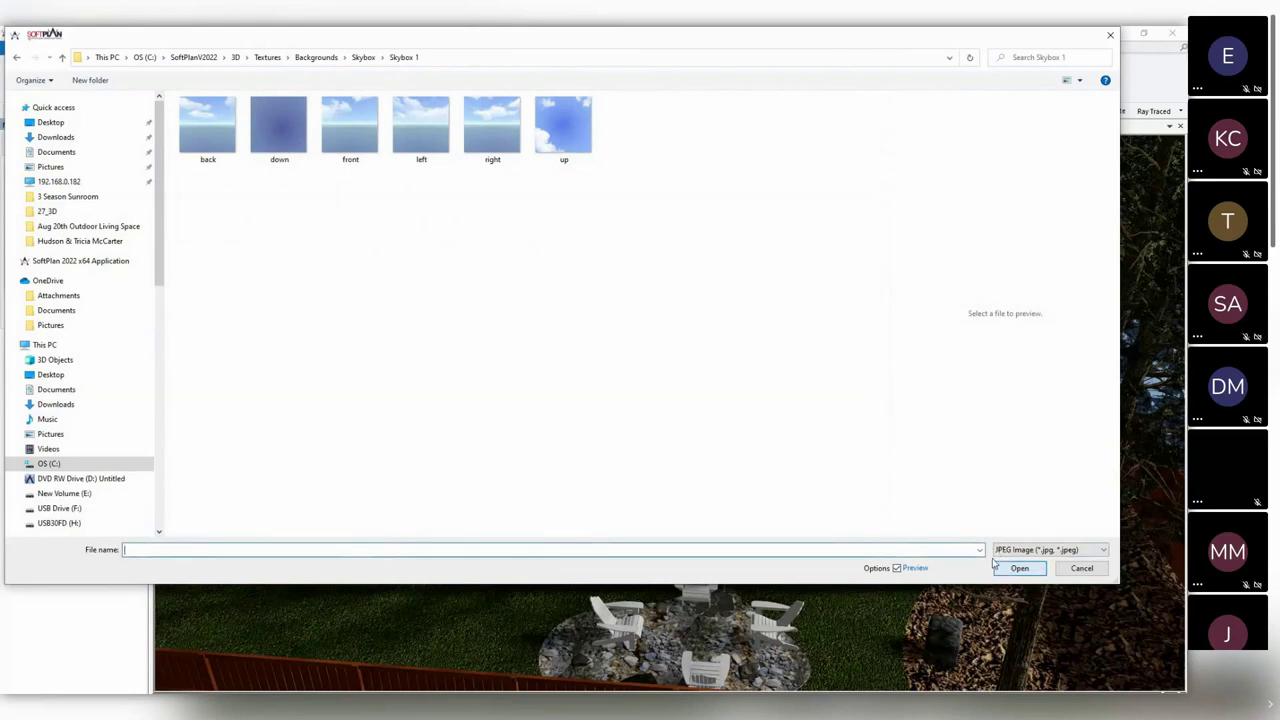
pyautogui.click(226, 135)
pyautogui.doubleClick(226, 135)
pyautogui.moveTo(724, 383); pyautogui.dragTo(640, 326, button='middle')
pyautogui.click(88, 339)
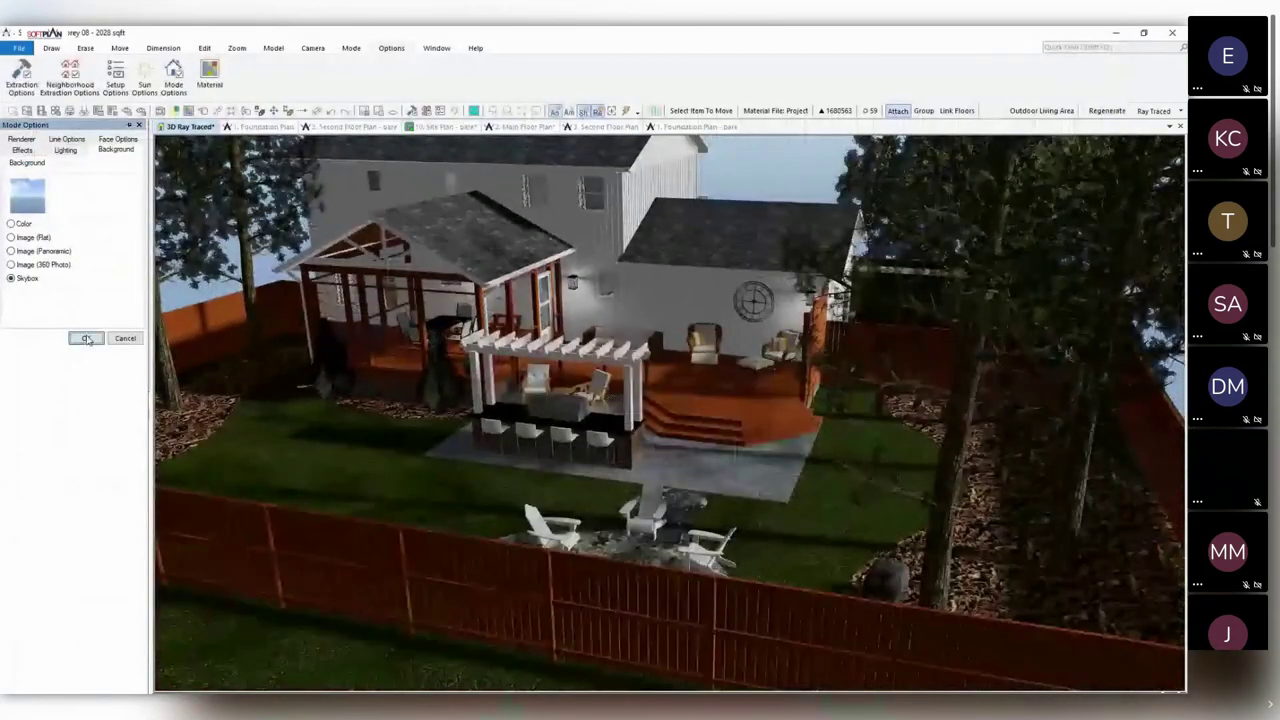
# Try the sun time at 5:00:00 AM in the sun options to compare the lighting with 5:00:00 PM.
pyautogui.click(146, 76)
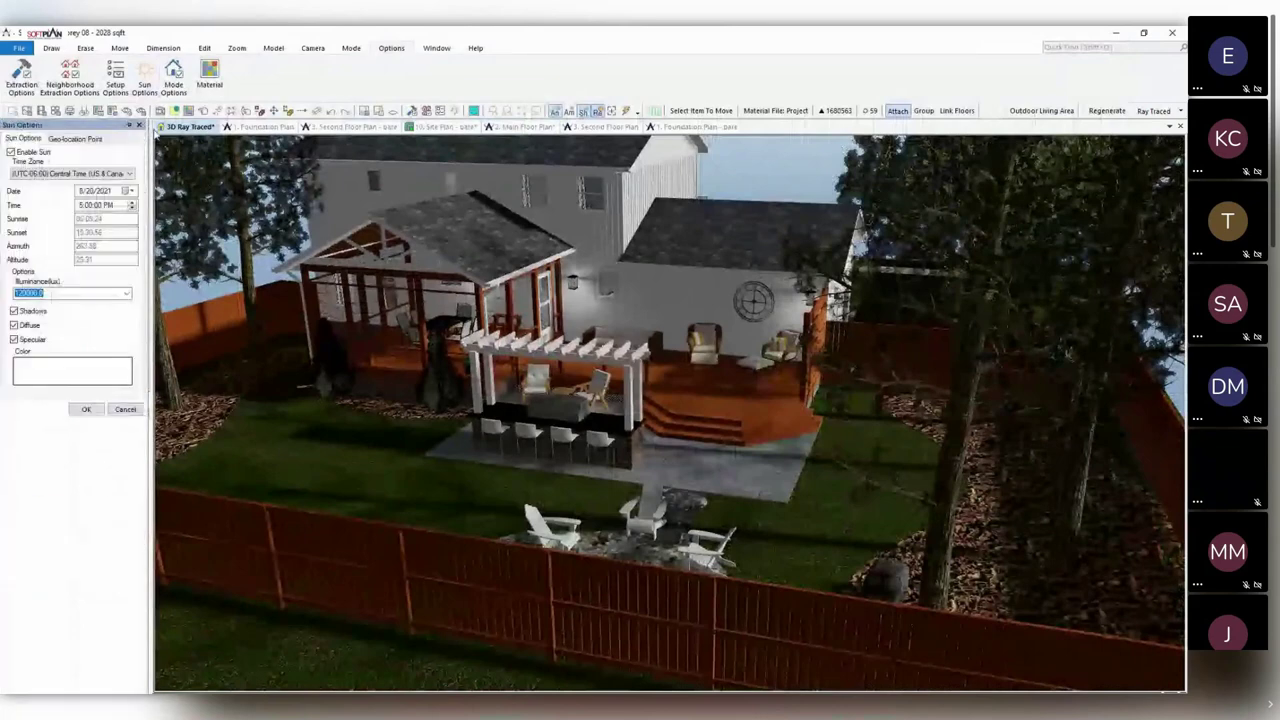
pyautogui.click(112, 205)
pyautogui.press('Down')
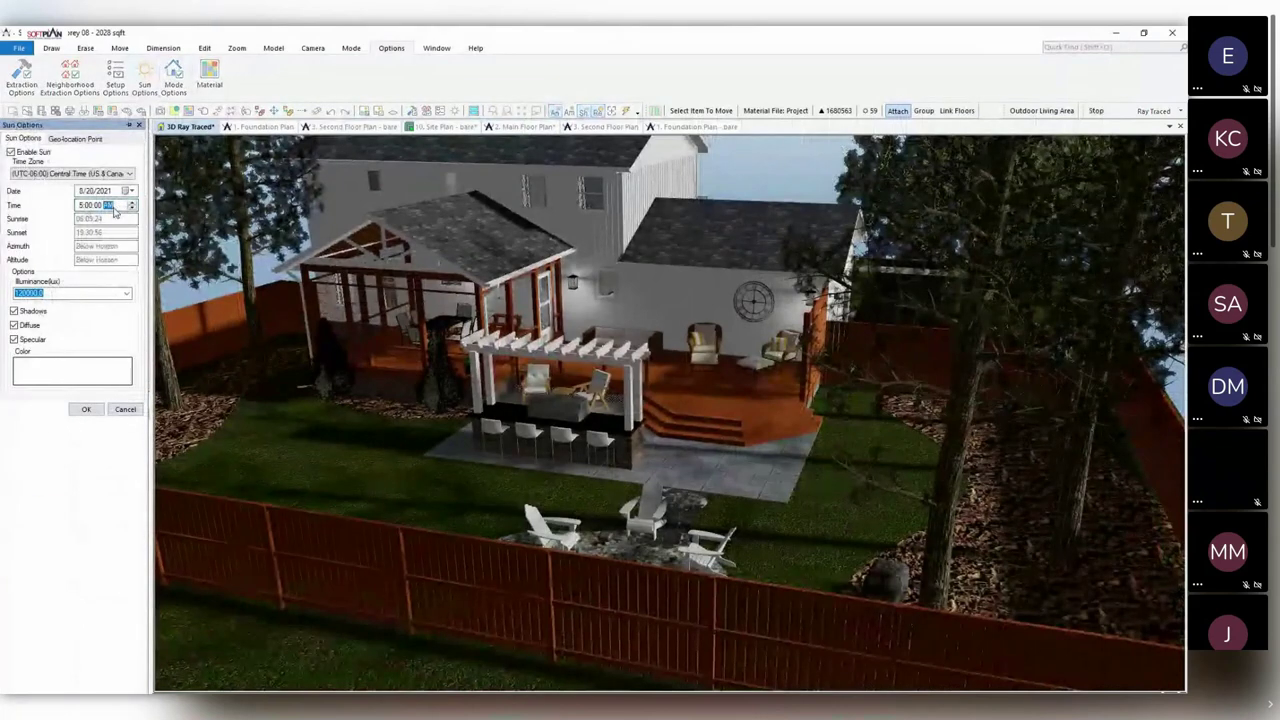
pyautogui.click(131, 208)
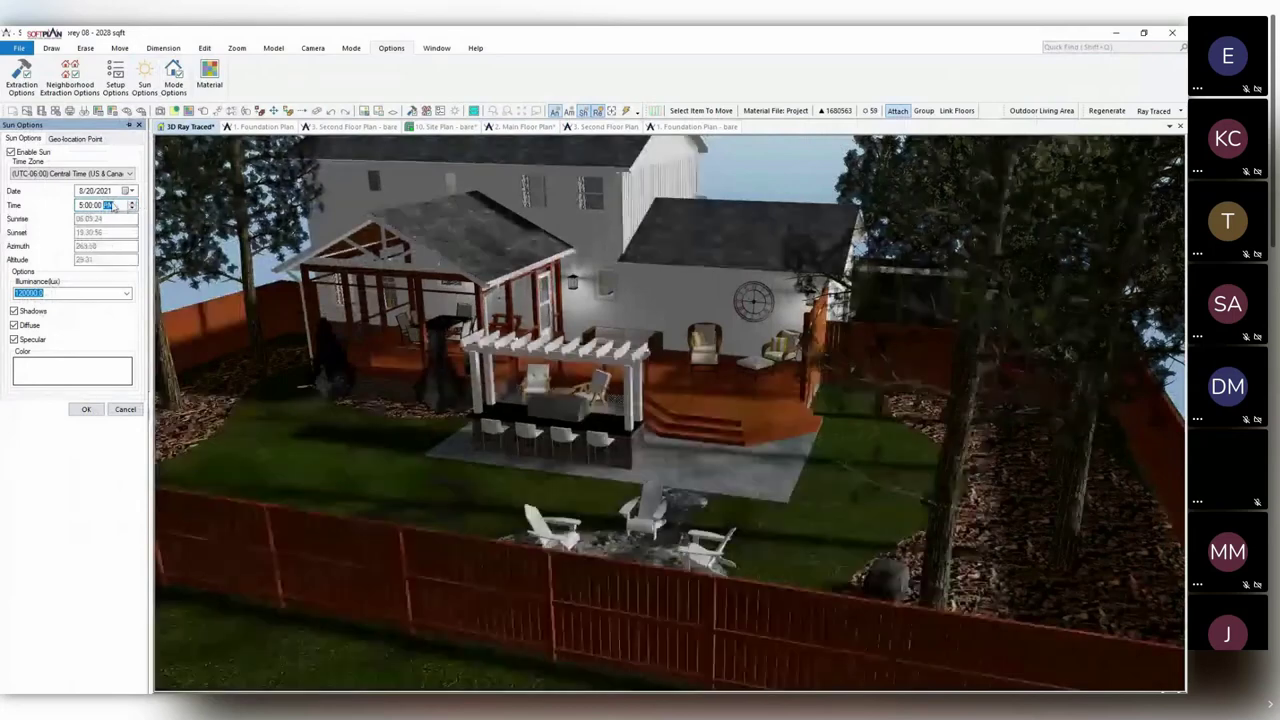
pyautogui.click(131, 209)
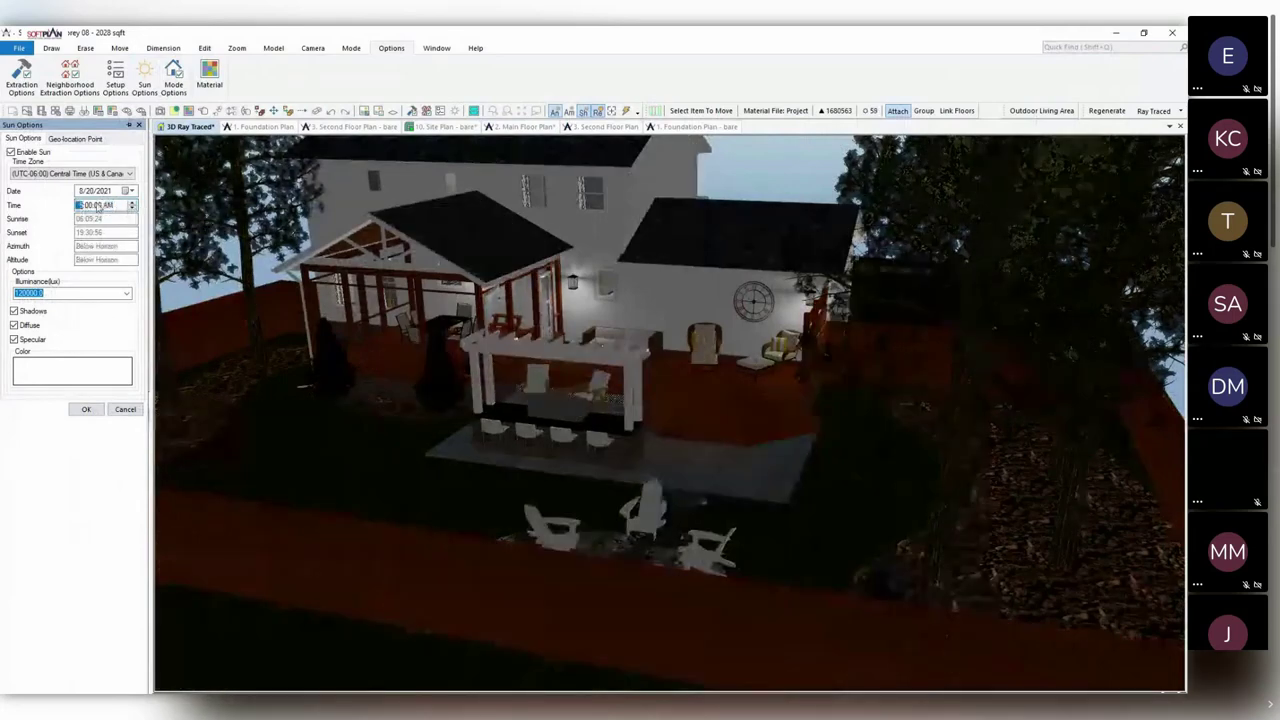
# Advance the sun time hour by hour through the day to 6:00:00 PM and apply the sun options.
pyautogui.click(133, 203)
pyautogui.click(133, 203)
pyautogui.click(133, 203)
pyautogui.click(133, 203)
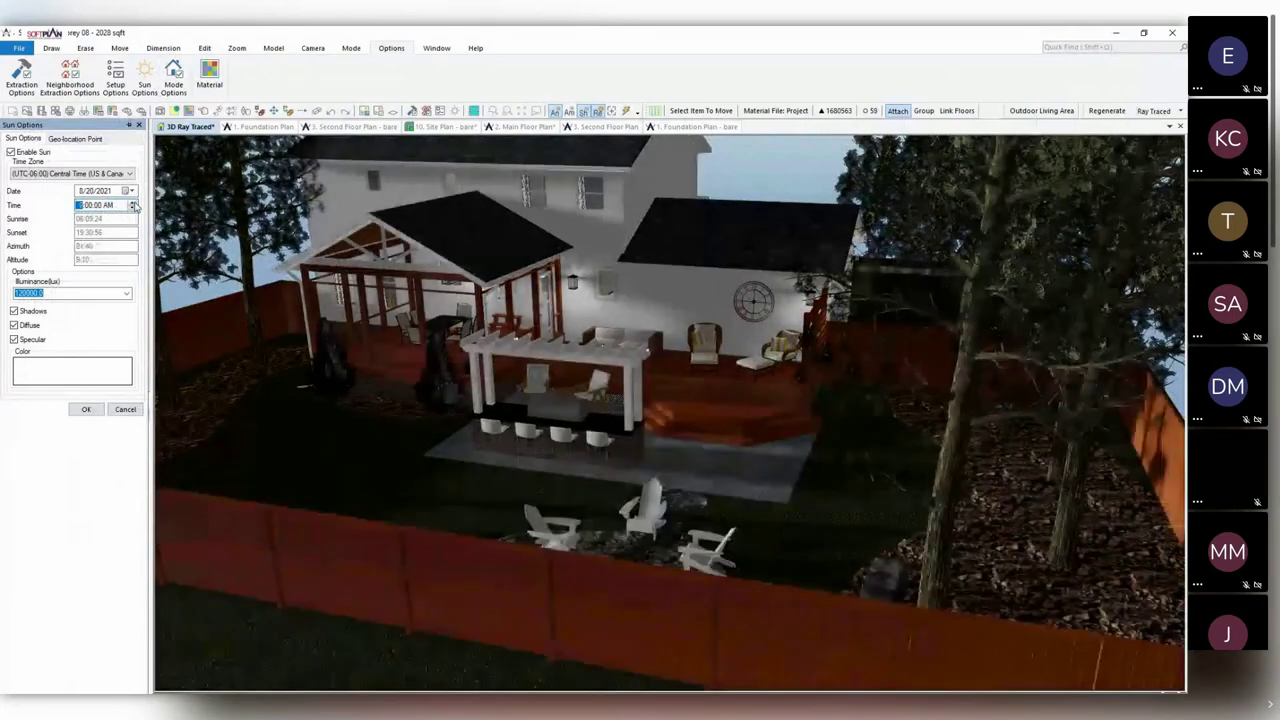
pyautogui.click(133, 203)
pyautogui.click(133, 205)
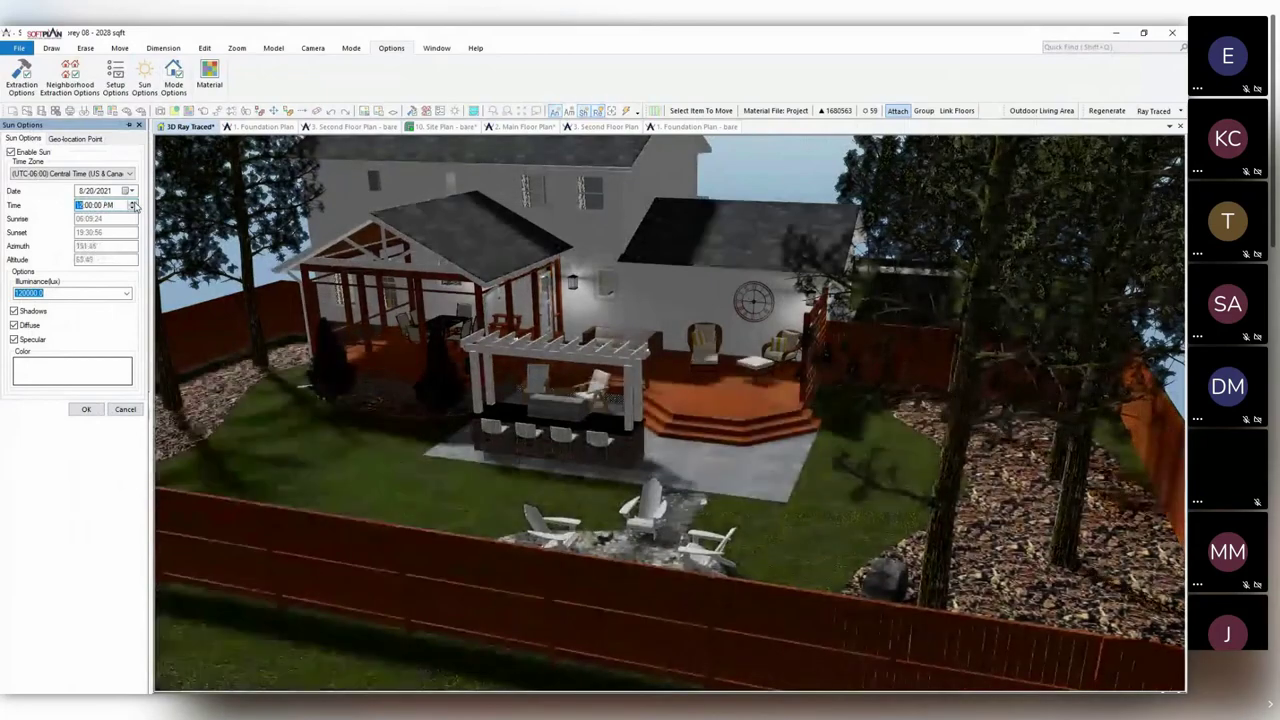
pyautogui.click(133, 205)
pyautogui.click(133, 205)
pyautogui.click(133, 205)
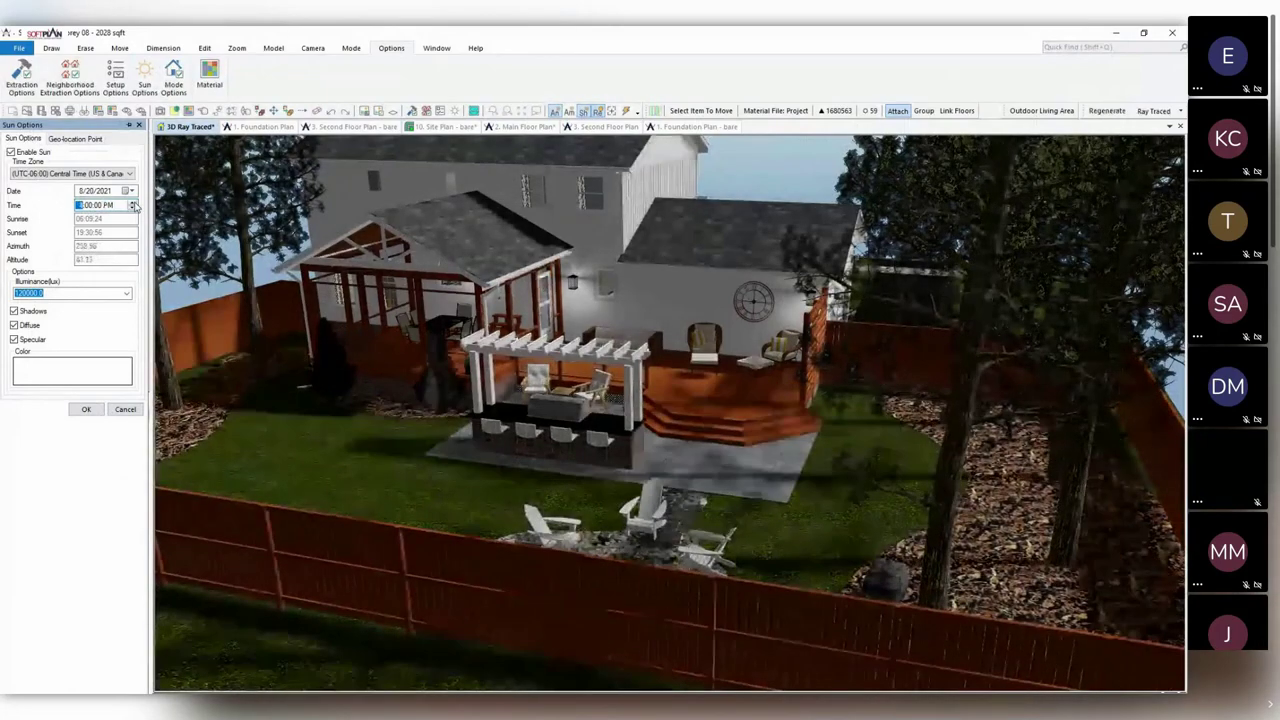
pyautogui.click(133, 205)
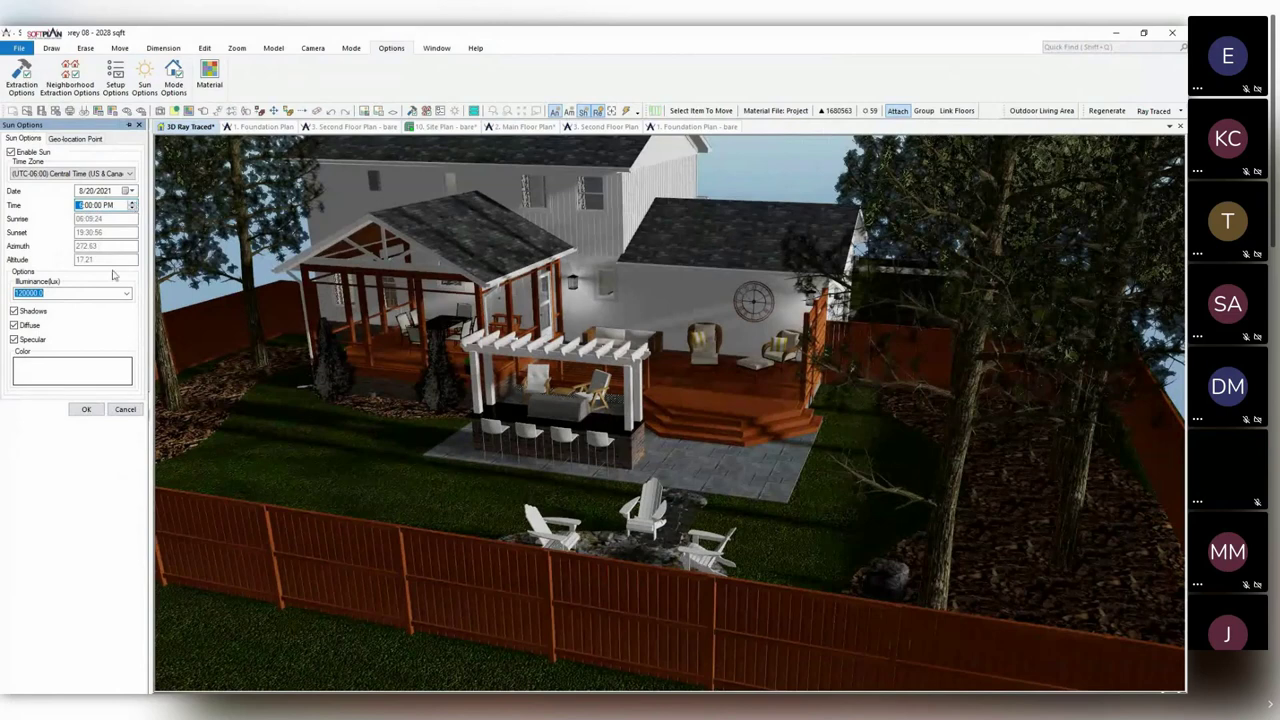
pyautogui.click(86, 409)
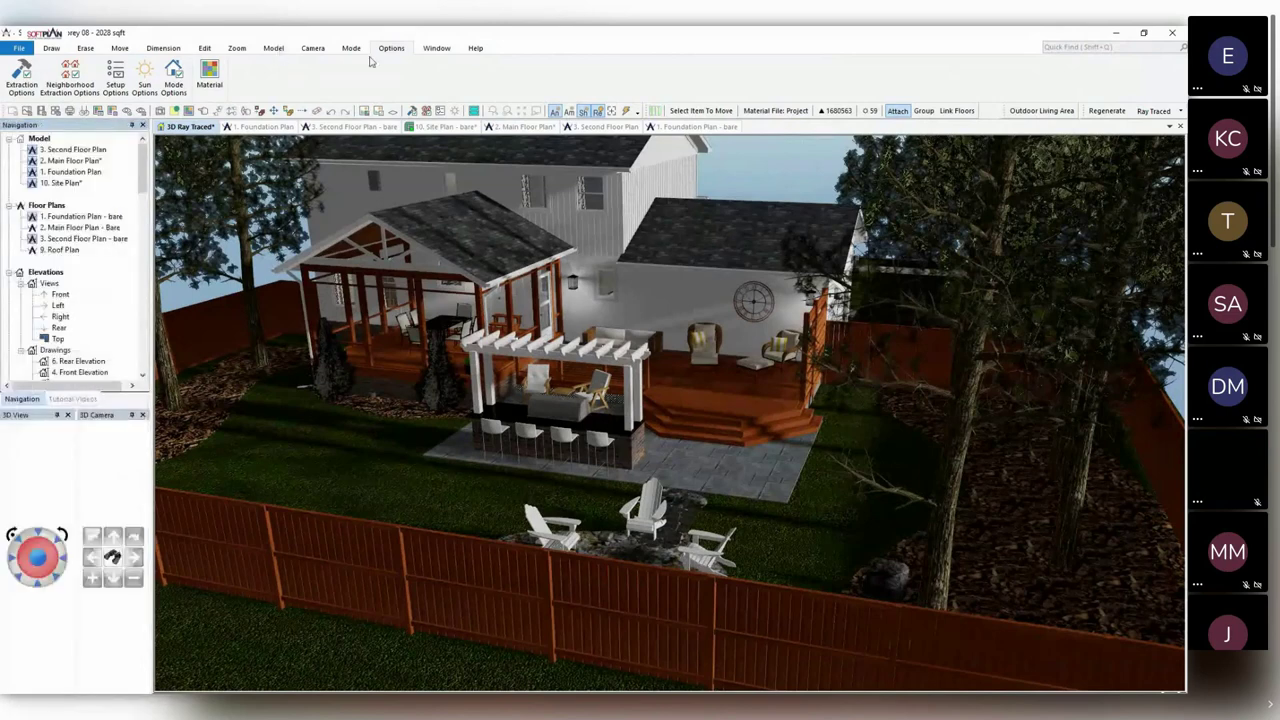
# Save a Full Day Sun Study video of the current view as test, with a 15.00 frame increment at 1280 x 720.
pyautogui.click(19, 48)
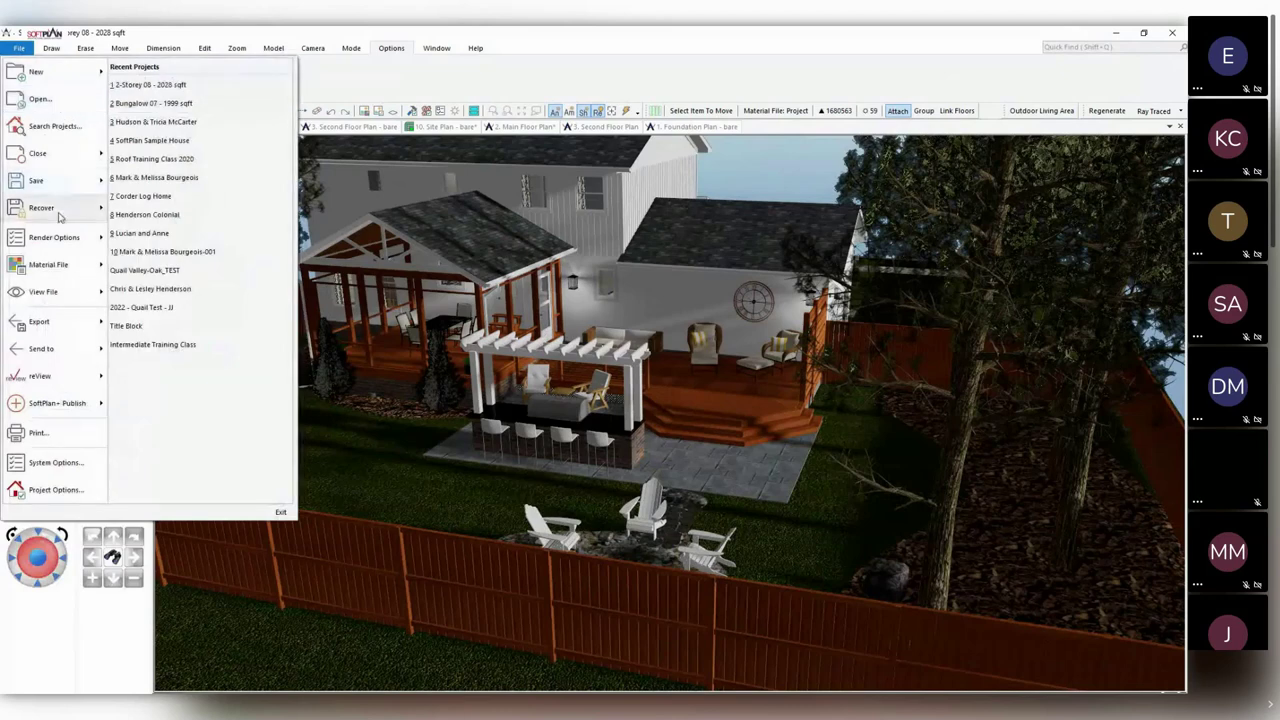
pyautogui.moveTo(80, 272)
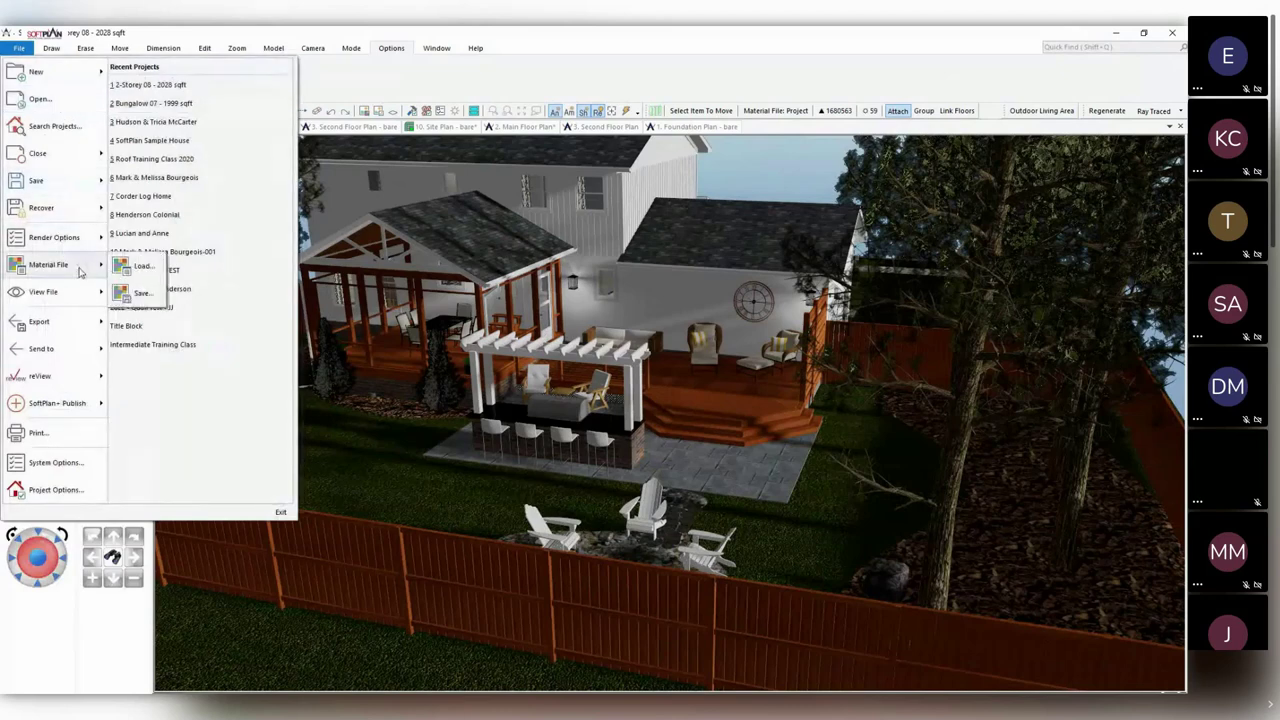
pyautogui.moveTo(86, 185)
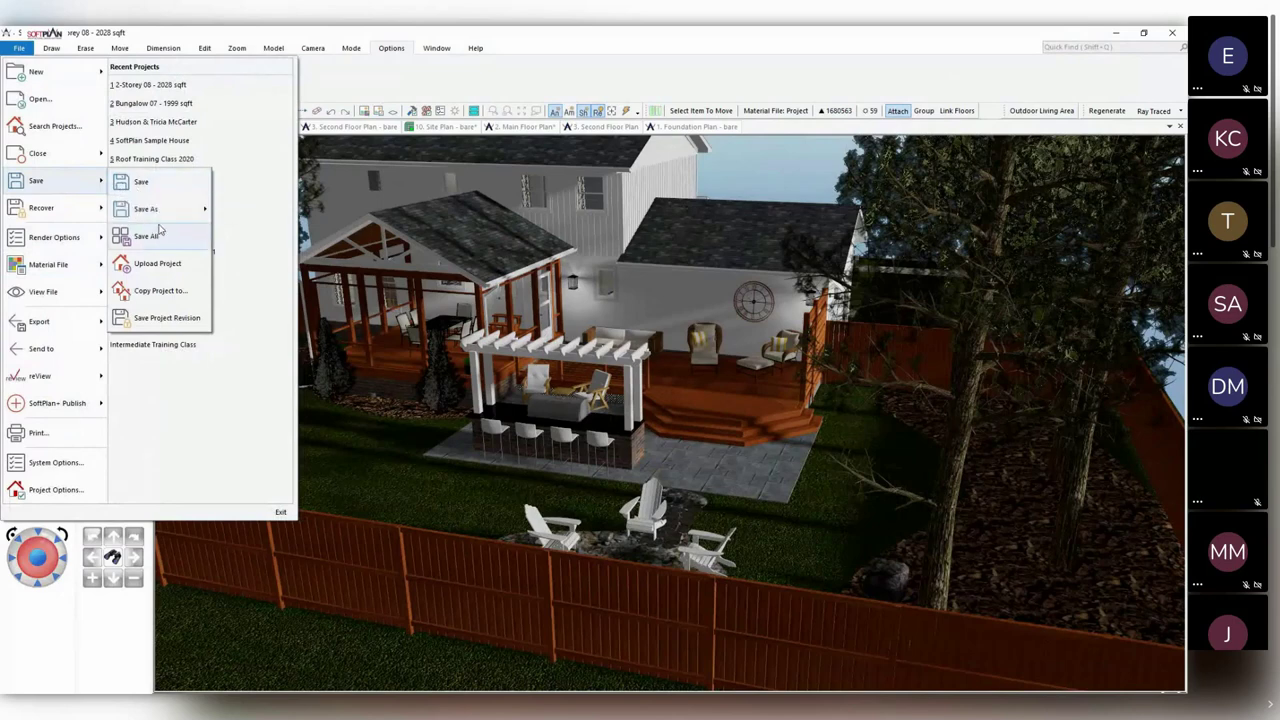
pyautogui.moveTo(164, 219)
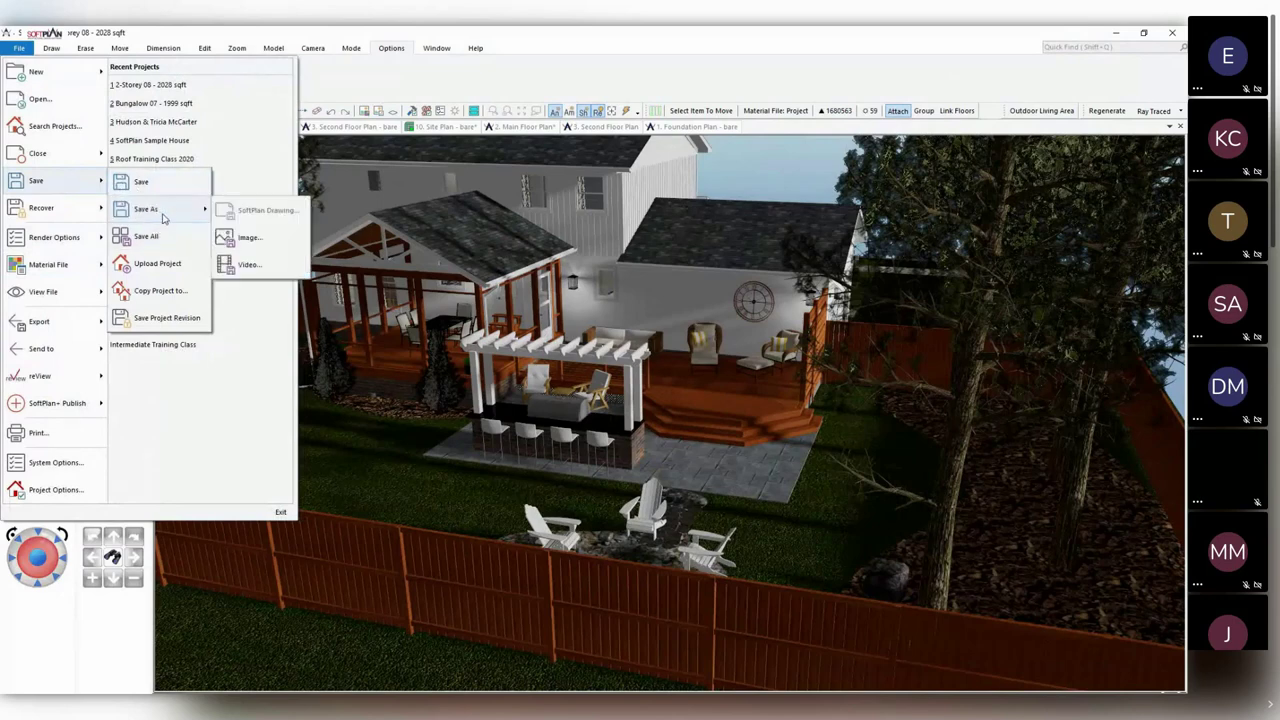
pyautogui.click(248, 265)
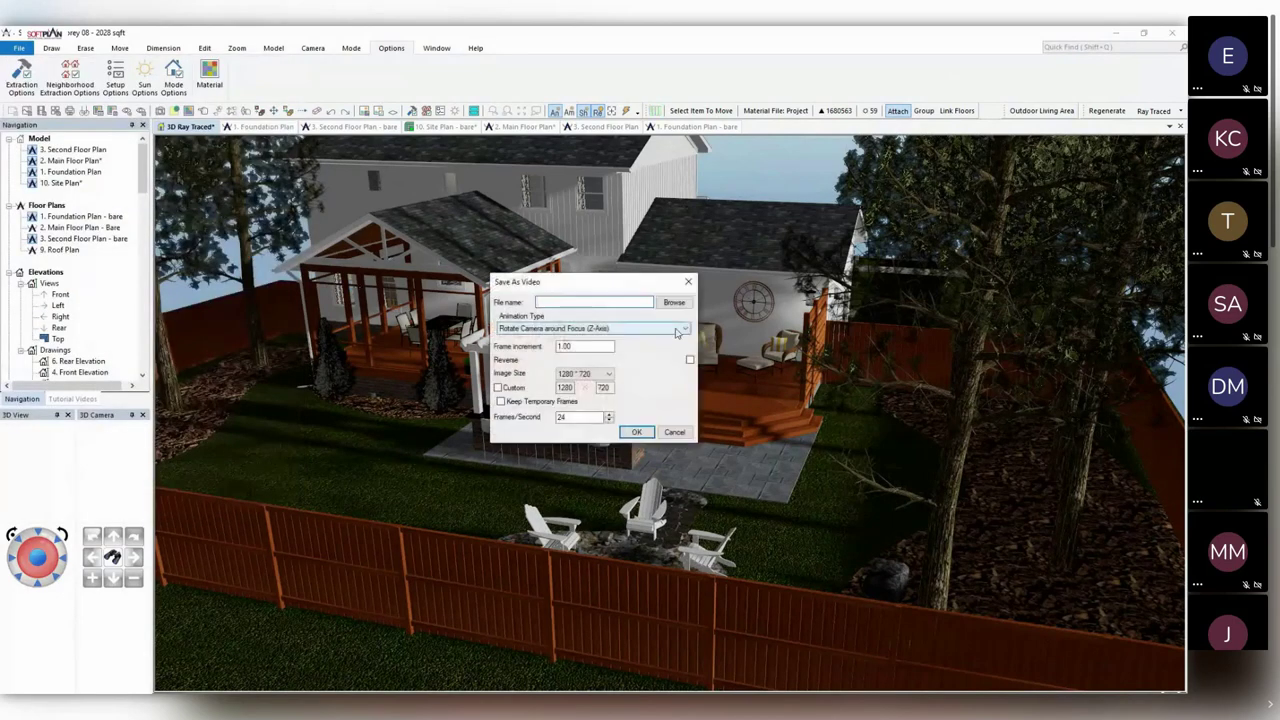
pyautogui.click(677, 330)
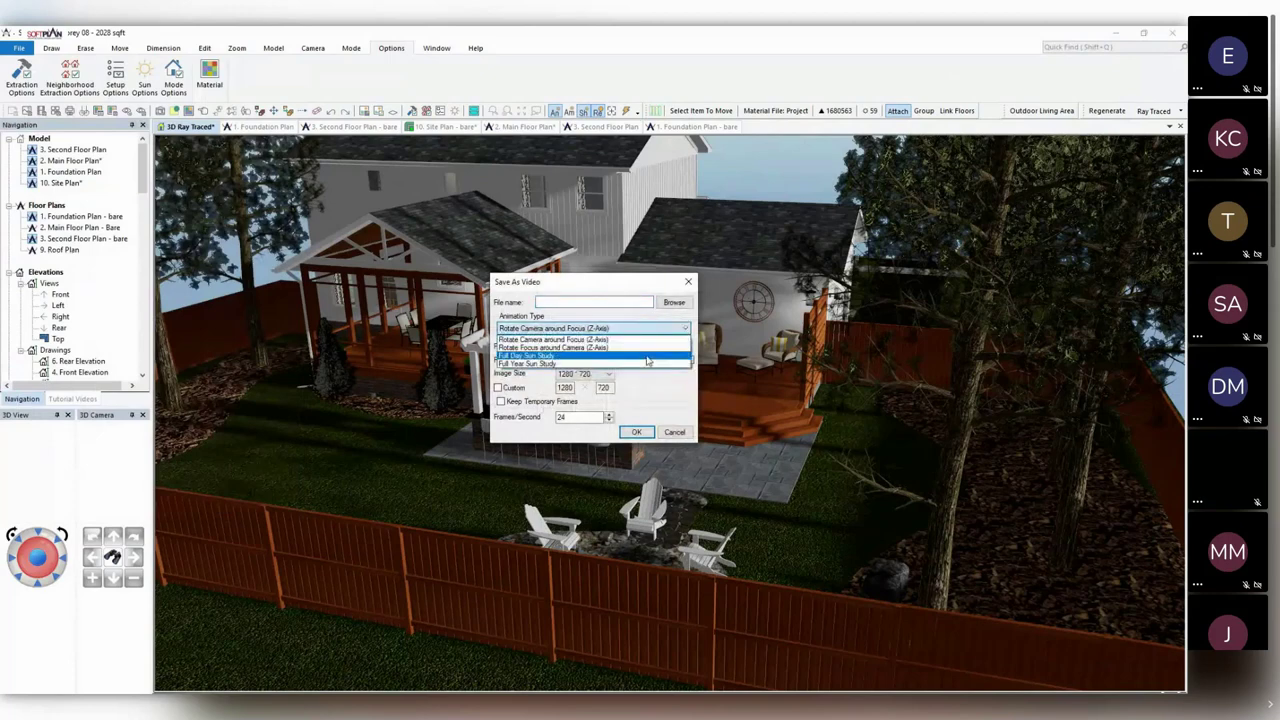
pyautogui.click(647, 357)
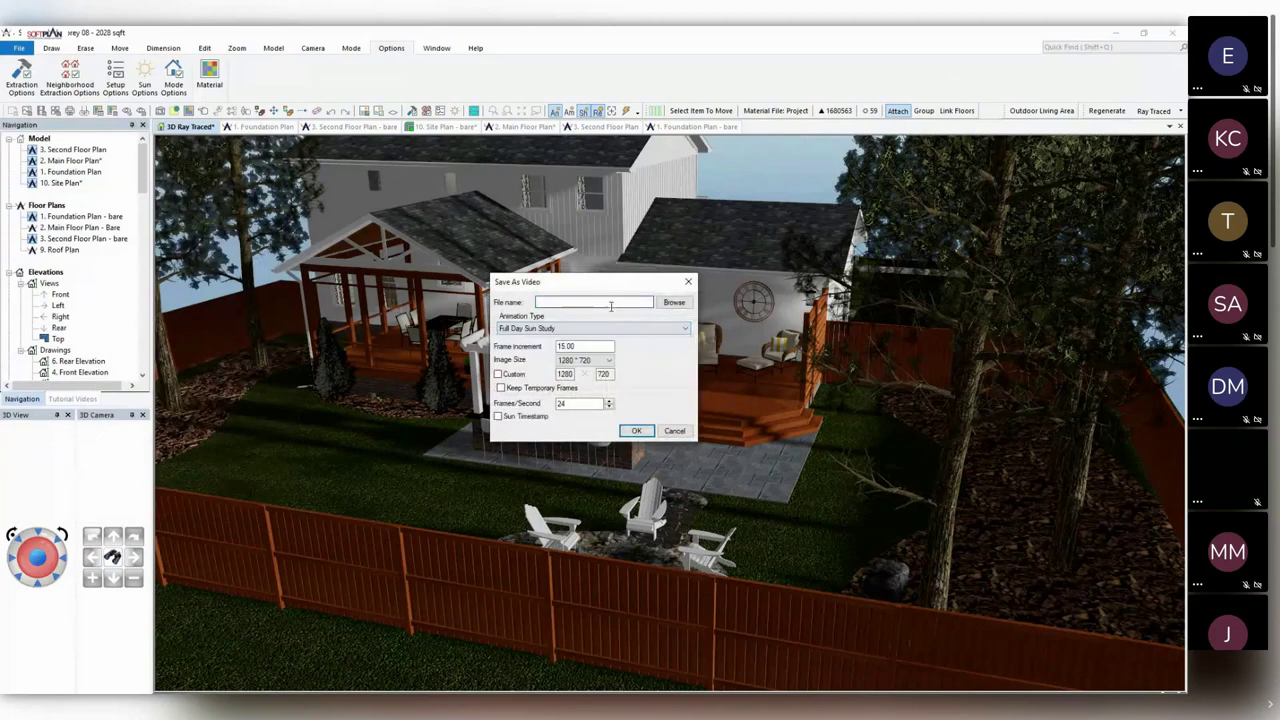
pyautogui.write('test')
pyautogui.click(638, 431)
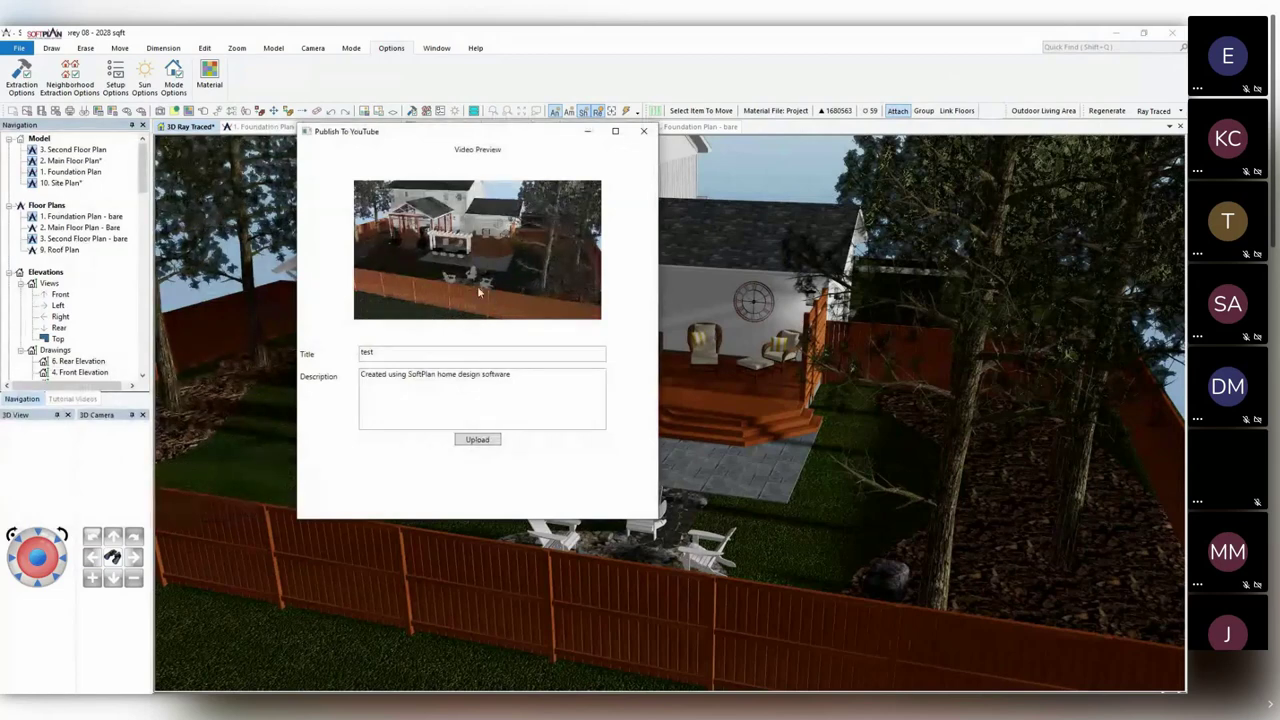
# Start publishing the test video to YouTube, cancel the upload, and move the publishing window out of the way.
pyautogui.click(478, 441)
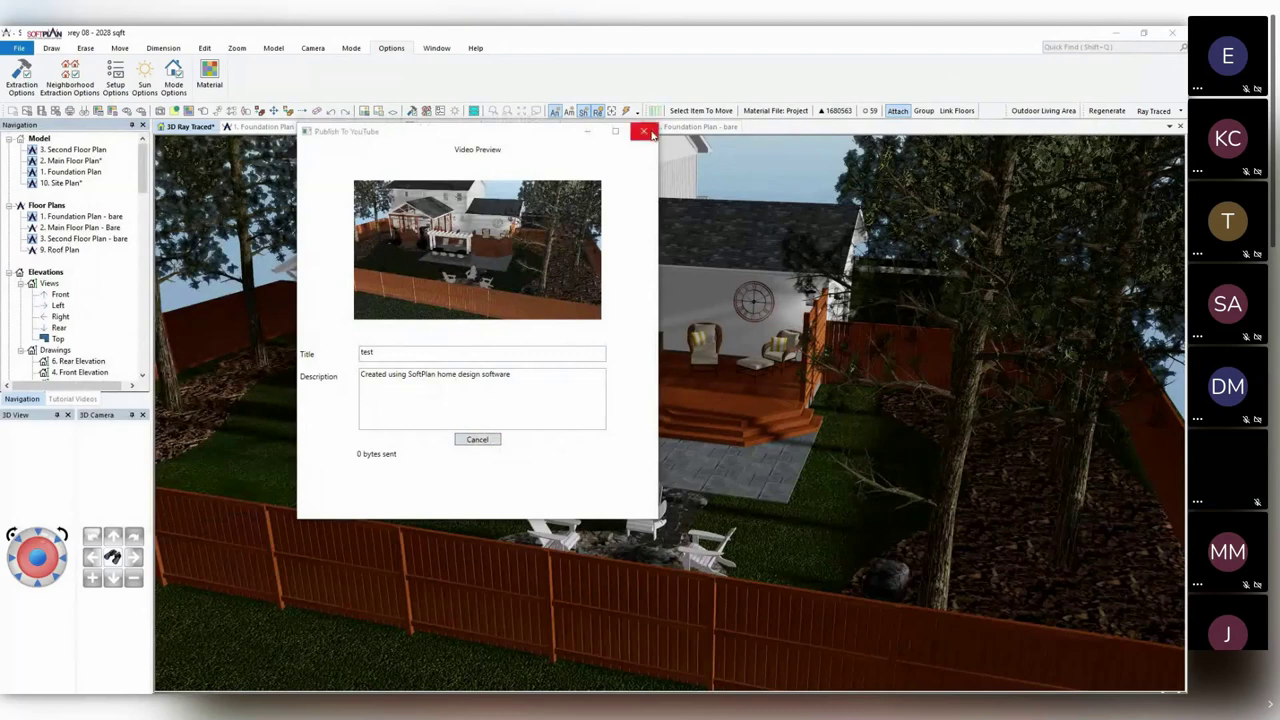
pyautogui.click(474, 440)
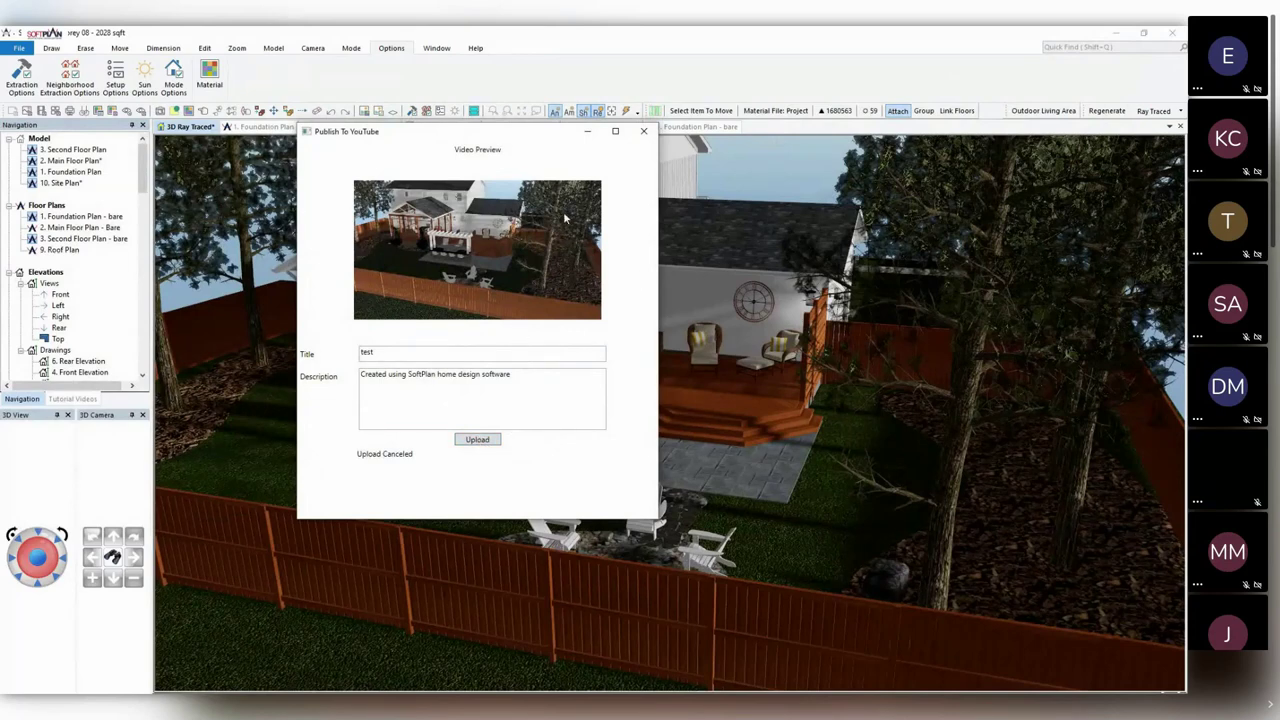
pyautogui.moveTo(521, 130); pyautogui.dragTo(1186, 132)
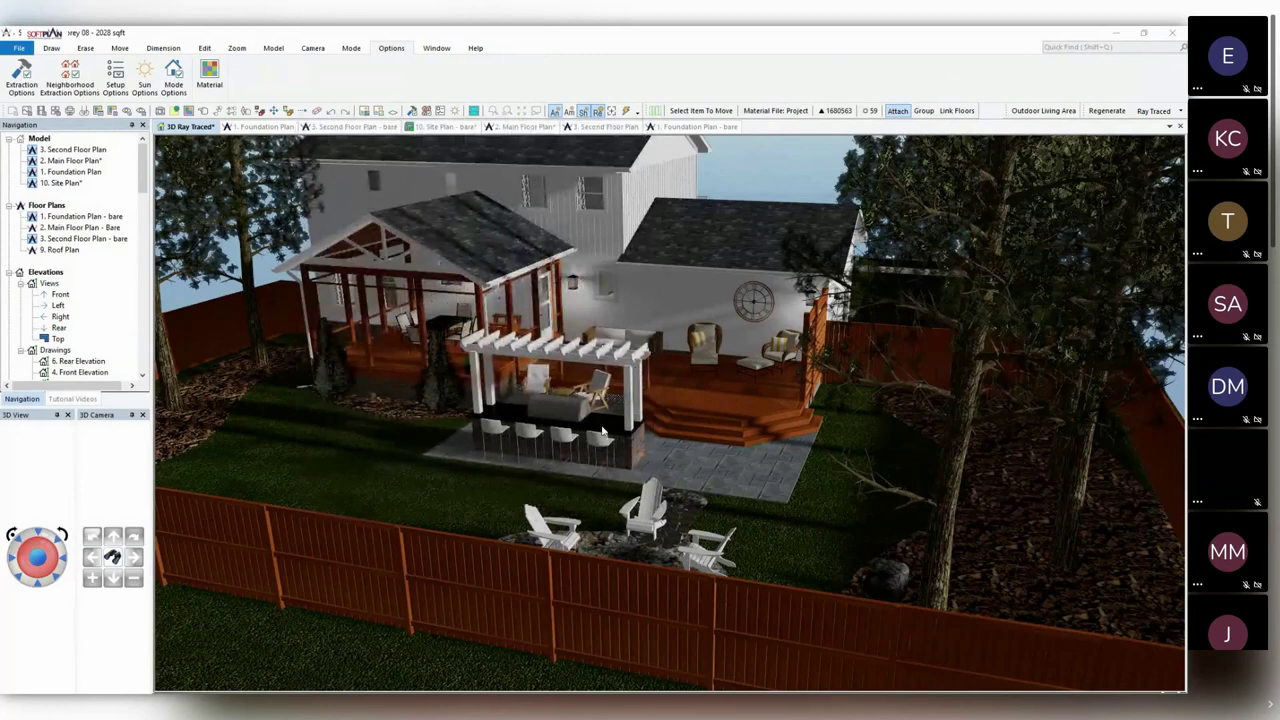
# Examine the completed ray-traced backyard from several angles around the deck, outdoor kitchen, and fire pit.
pyautogui.moveTo(696, 448); pyautogui.dragTo(699, 453, button='middle')
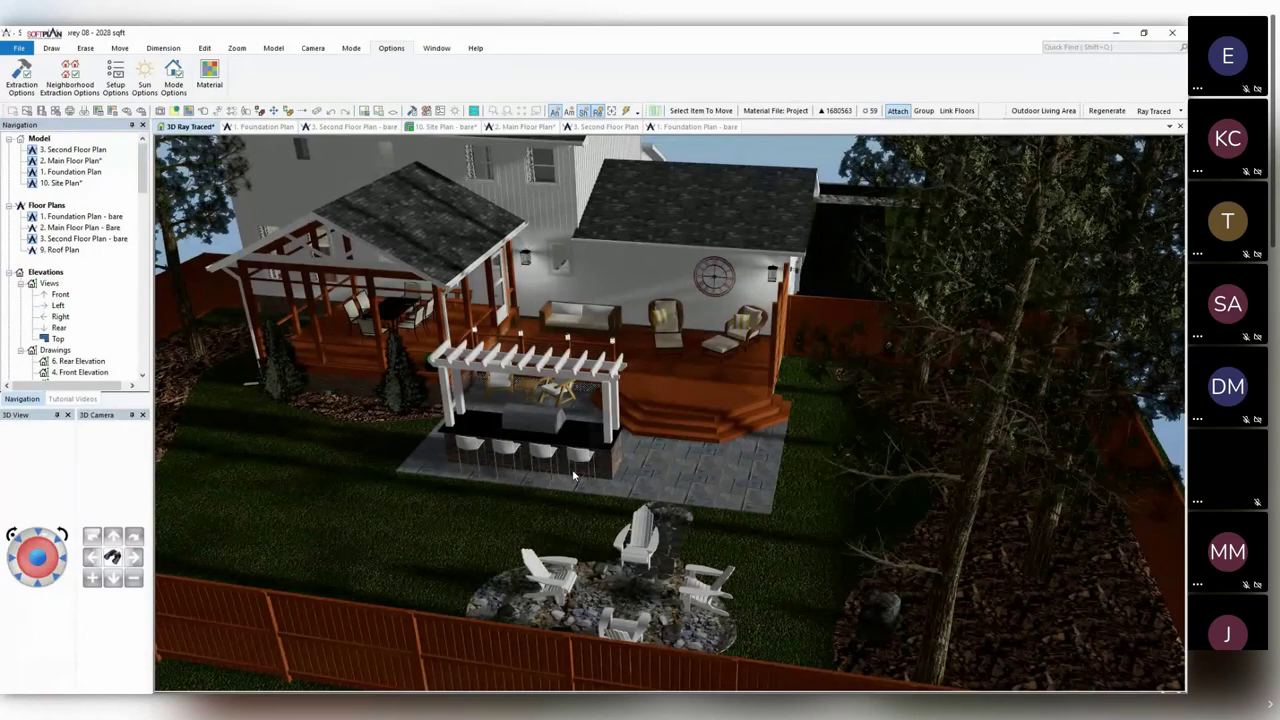
pyautogui.middleClick(375, 402)
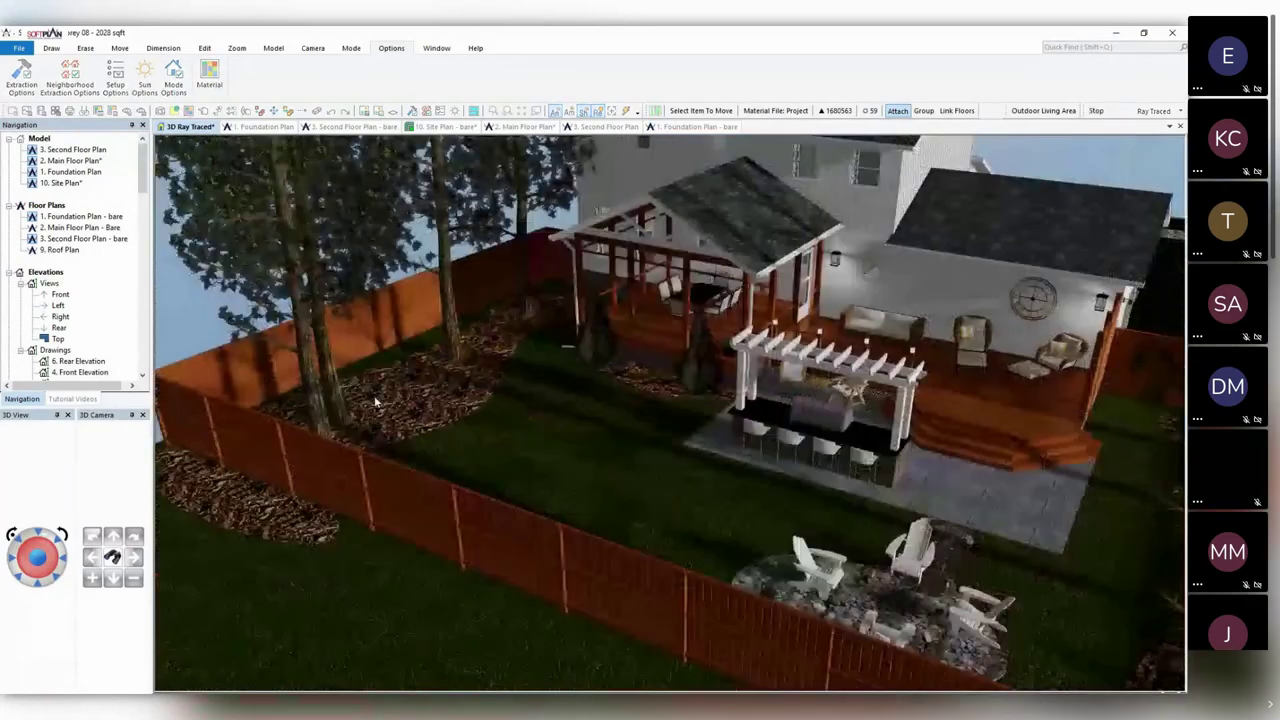
pyautogui.moveTo(375, 402); pyautogui.dragTo(371, 410, button='middle')
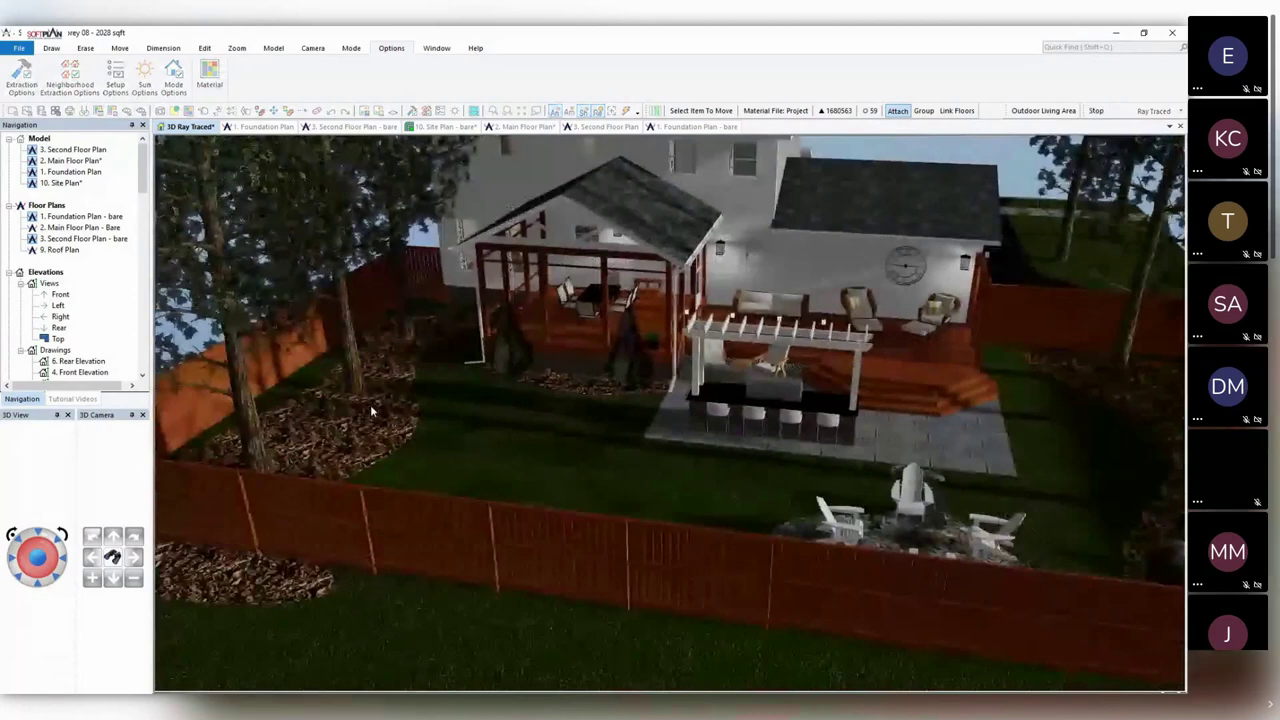